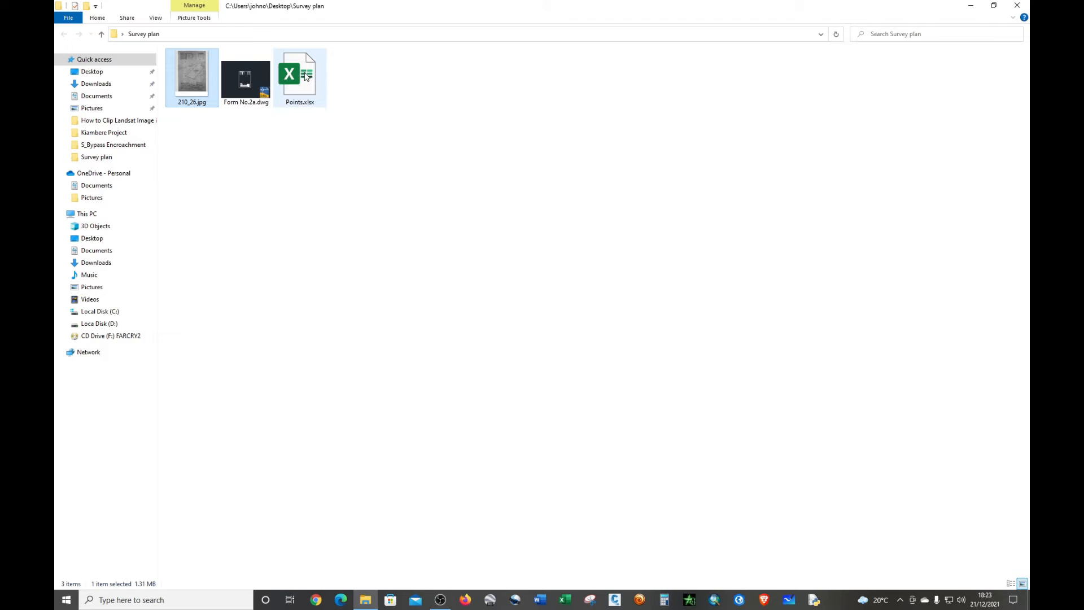
- Open Points.xlsx from the Survey plan folder to view its stations, and shrink the workbook window from full screen
click(305, 77)
double_click(305, 76)
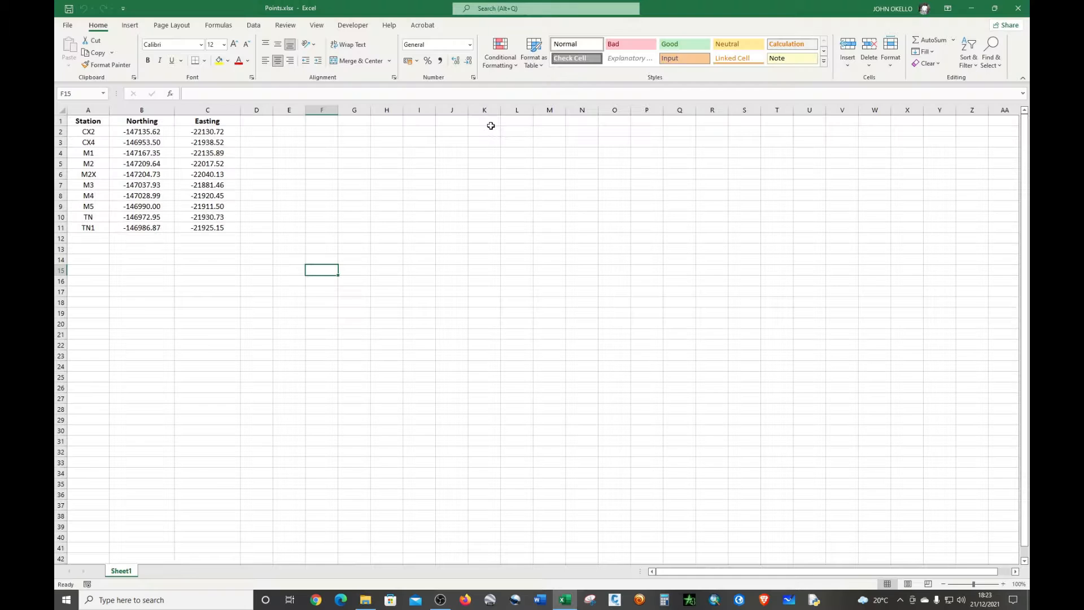
click(994, 6)
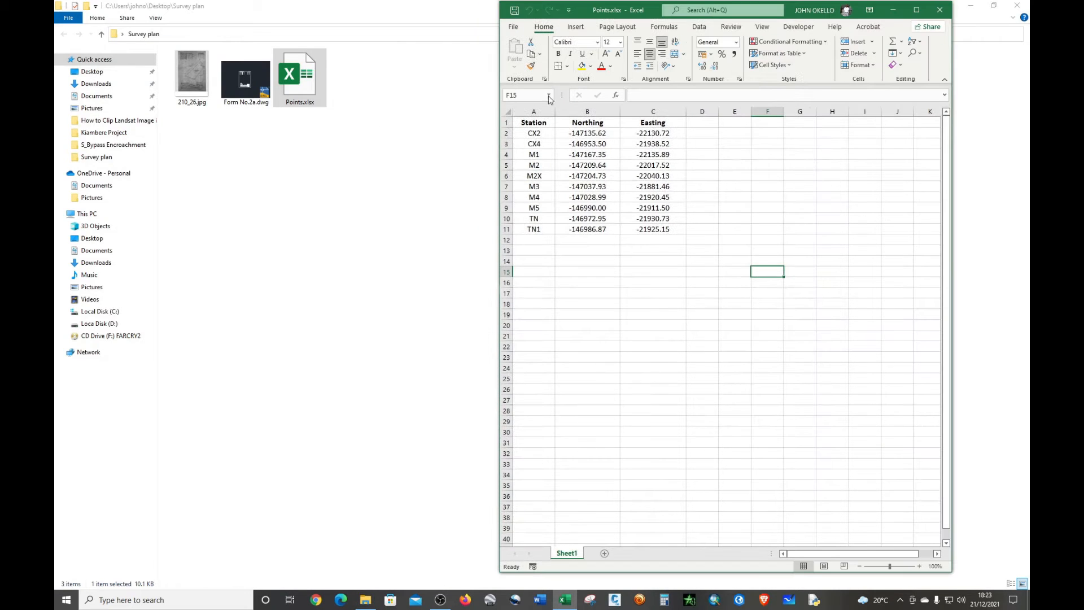
- Open the scanned plan 210_26.jpg and examine its station coordinate table up close, closing both the image and the points workbook
click(195, 67)
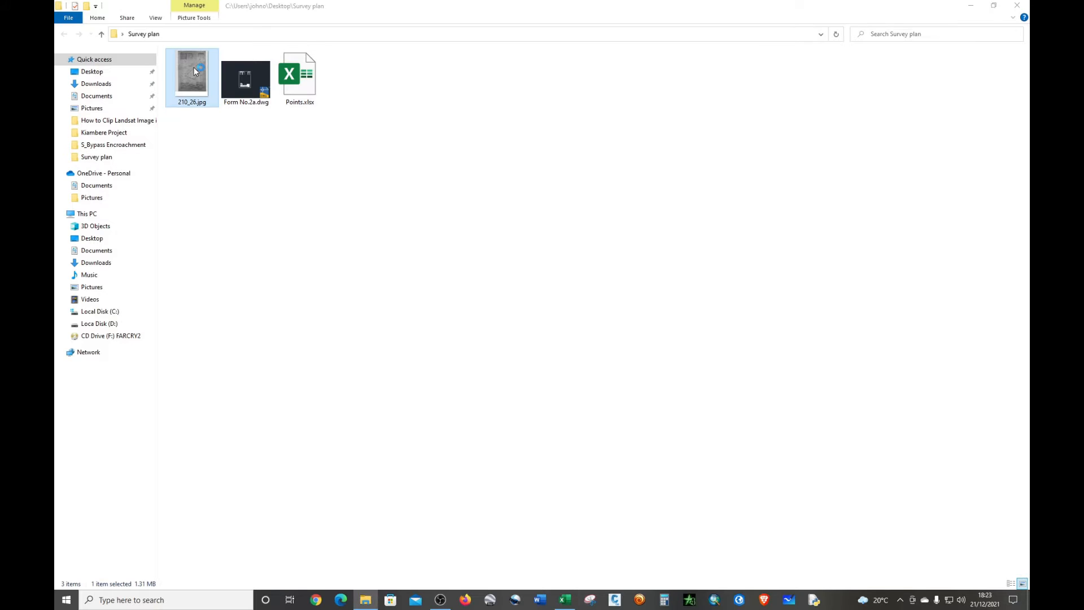
double_click(194, 67)
click(994, 5)
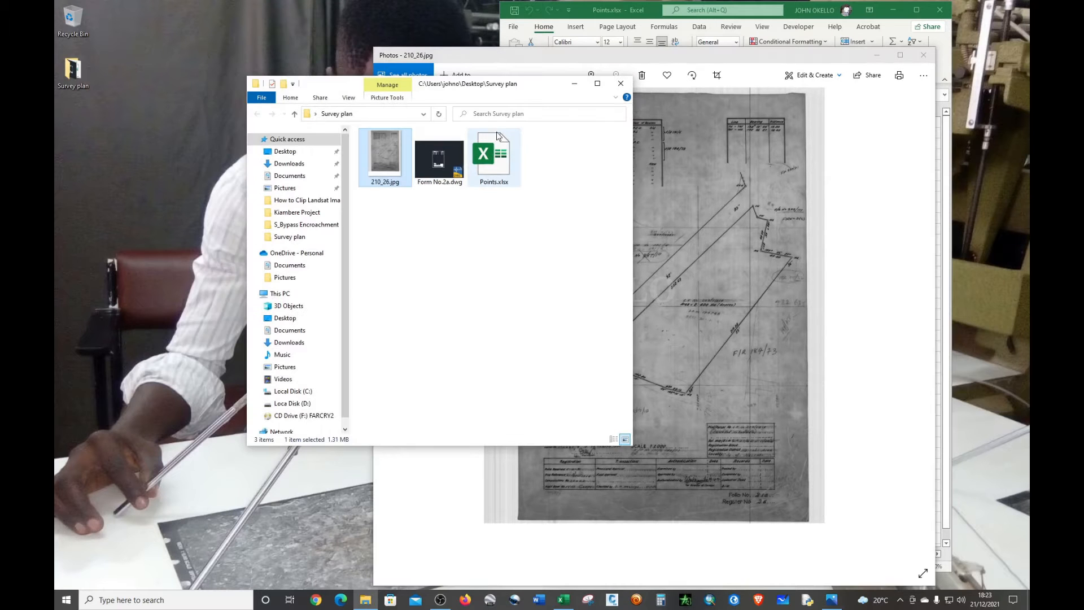
click(579, 85)
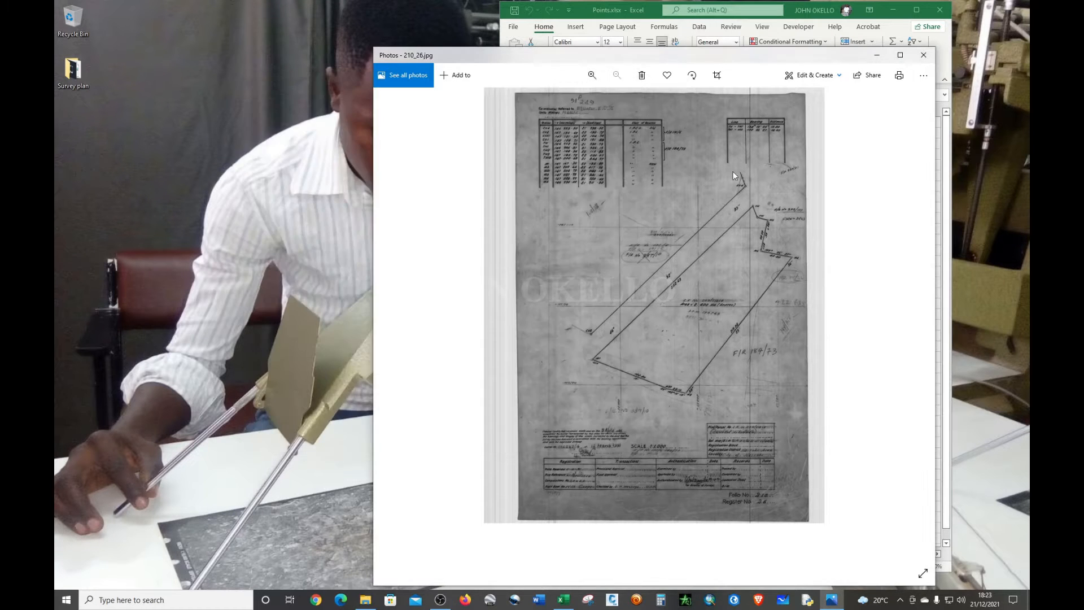
scroll(760, 174, up, 3)
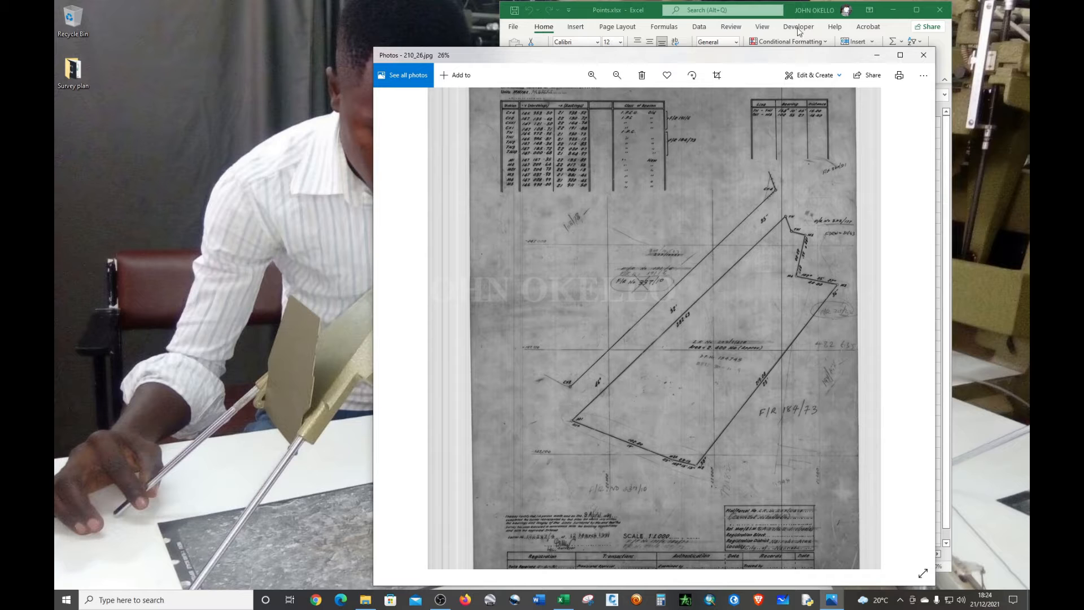
scroll(534, 90, up, 5)
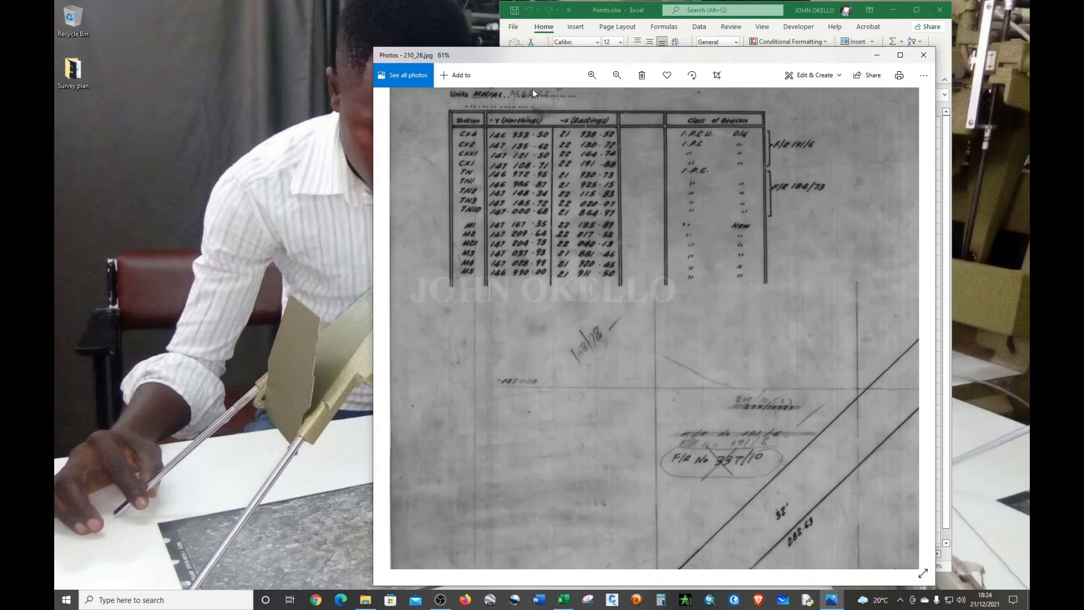
scroll(547, 102, down, 2)
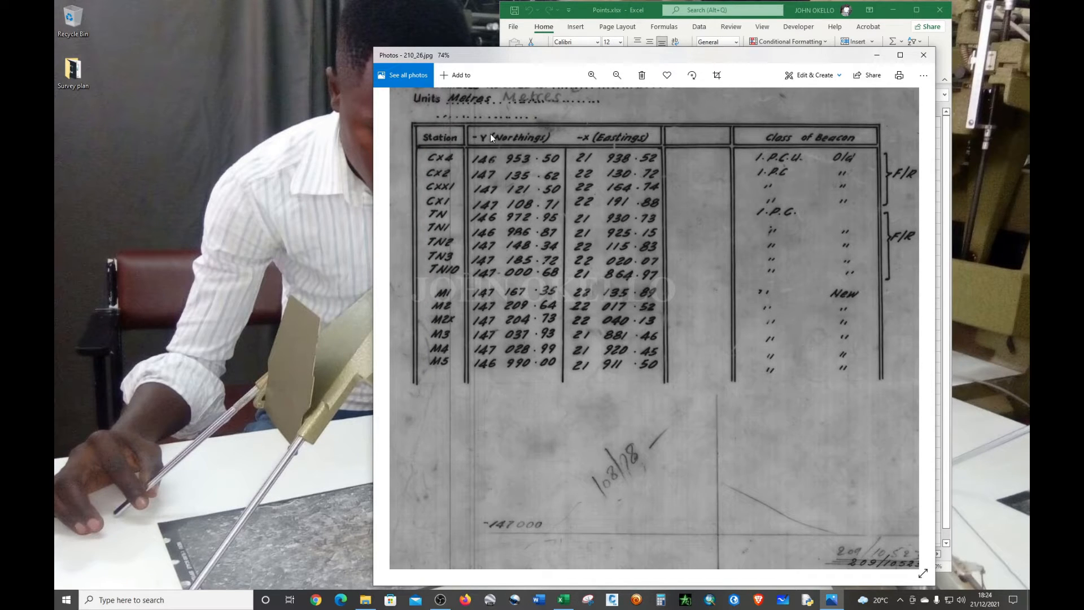
drag(431, 209, 504, 290)
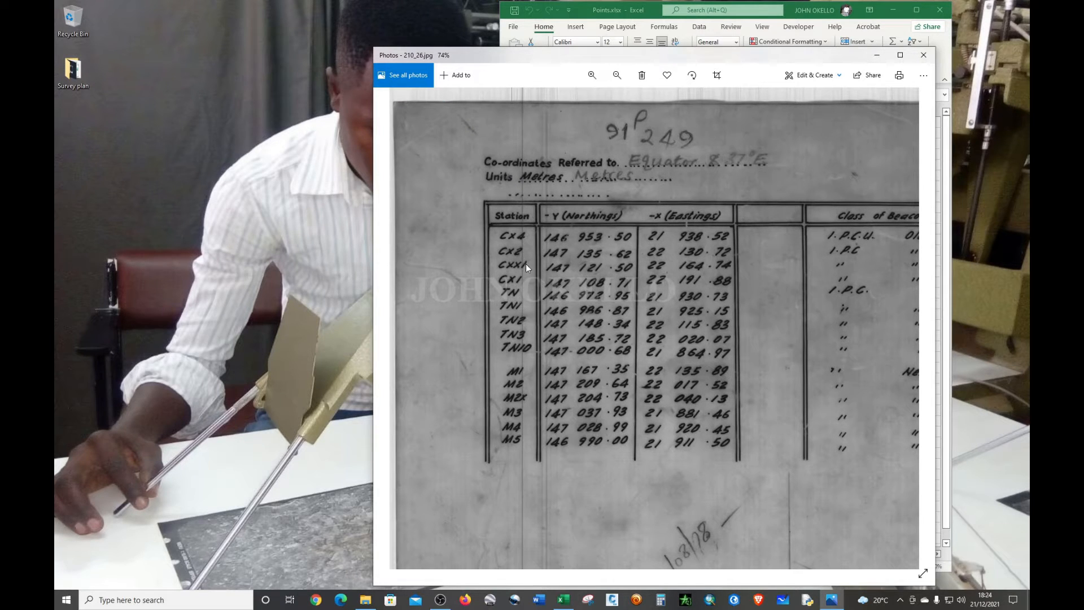
click(928, 56)
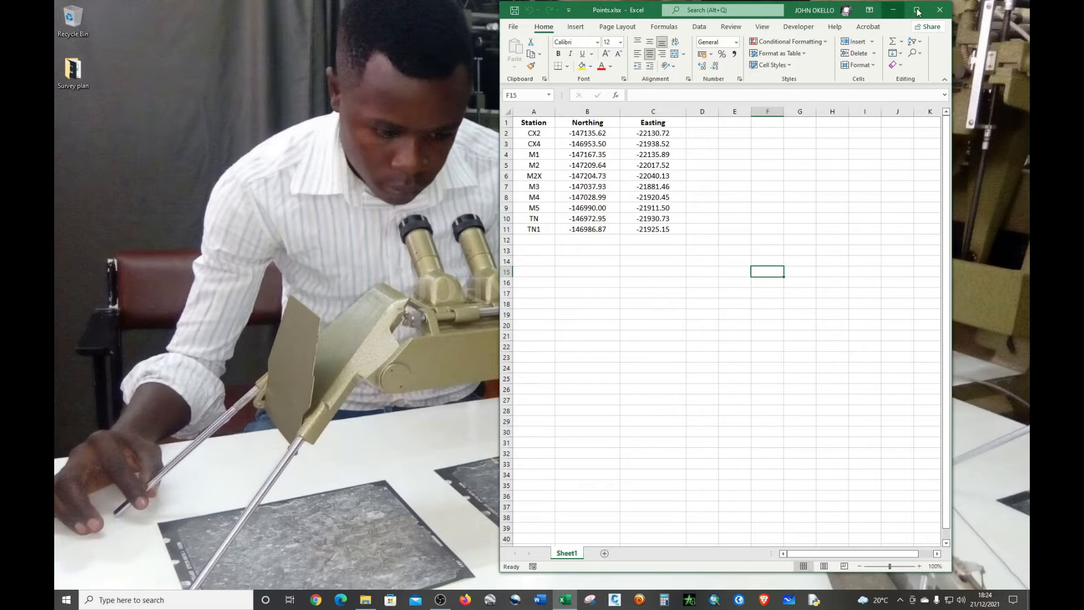
click(939, 9)
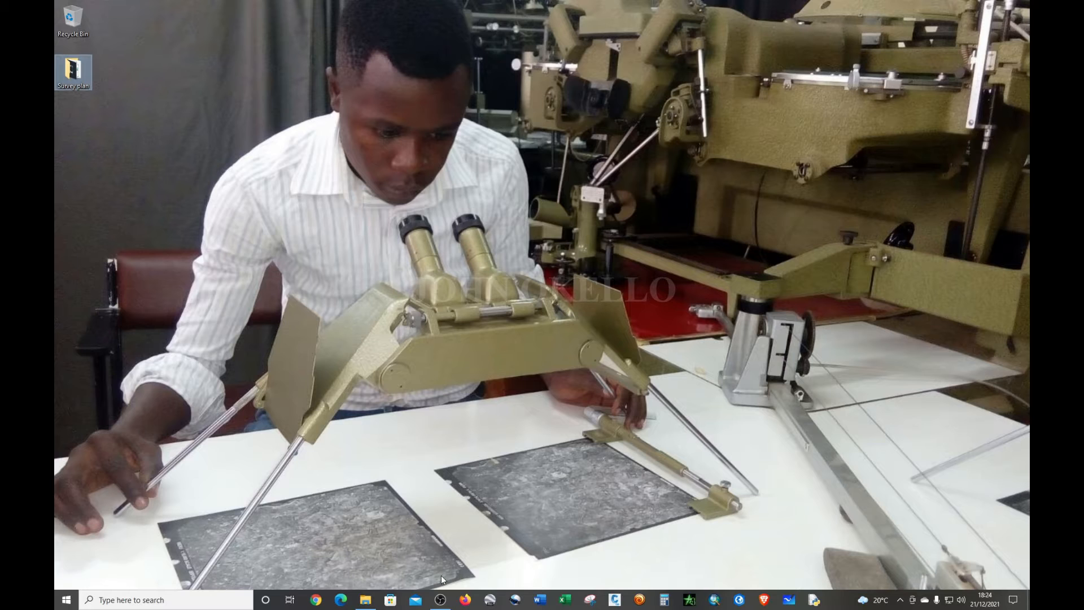
- Launch Civil 3D and open Points.xlsx in Excel from the Survey plan folder
mouse_move(440, 603)
click(615, 601)
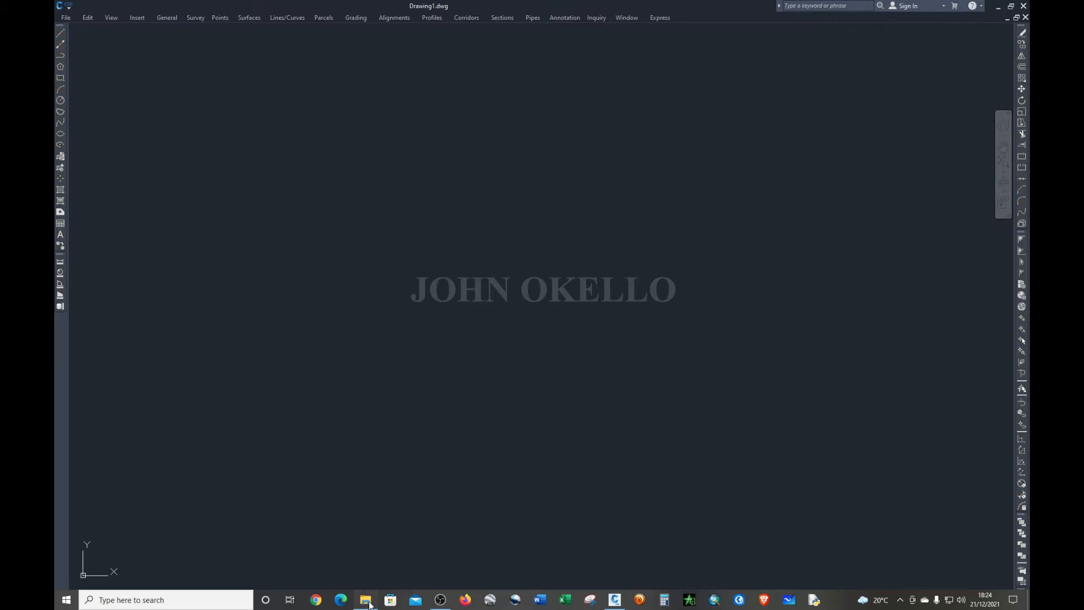
click(366, 600)
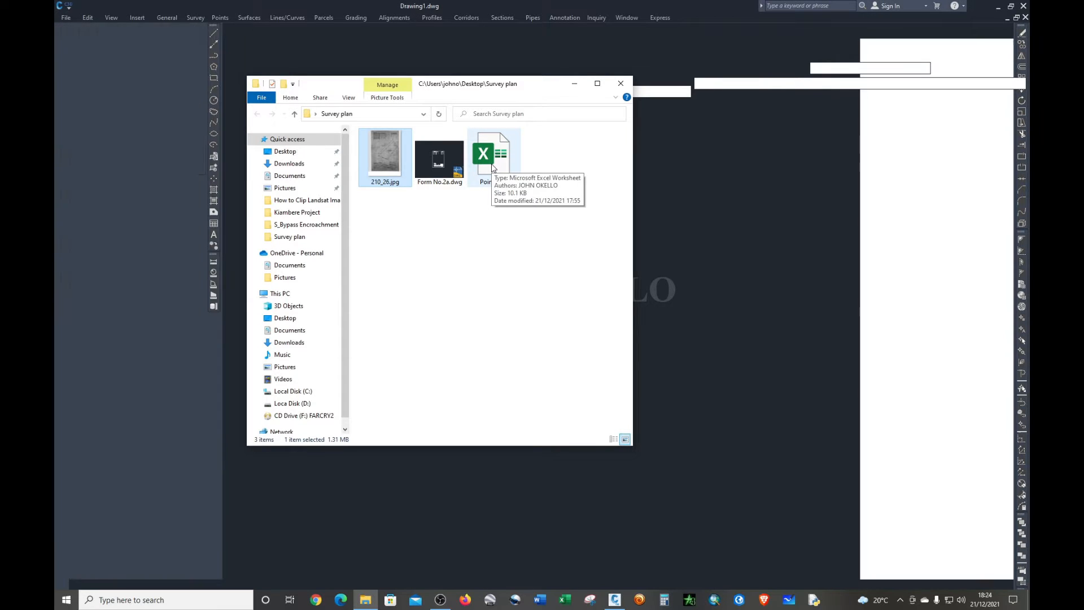
click(493, 167)
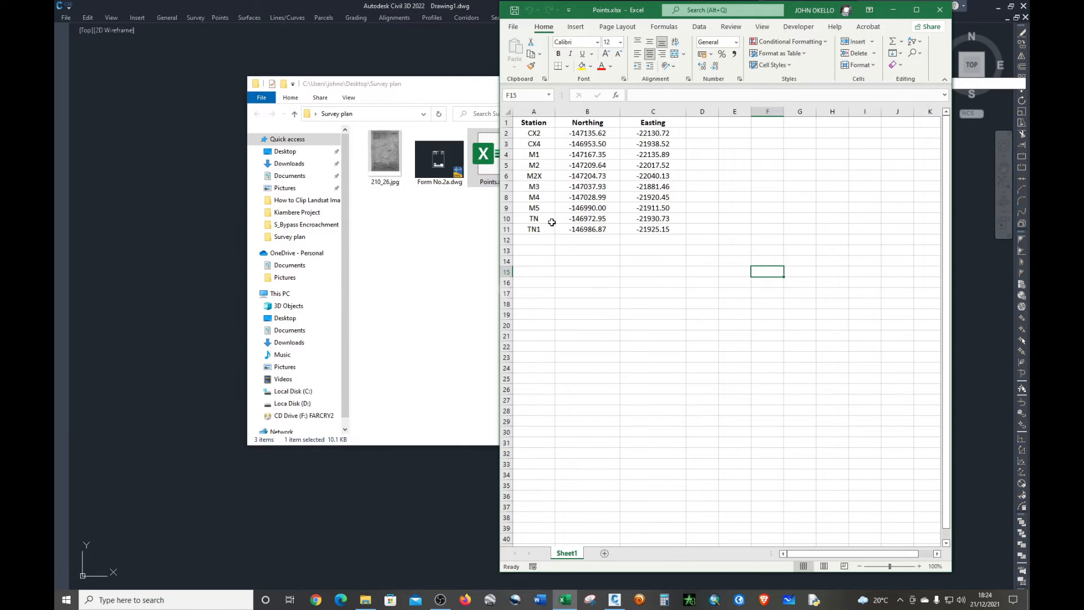
- Enter the point format PNEZD in cell E7 as a temporary note and clear the cell
click(743, 182)
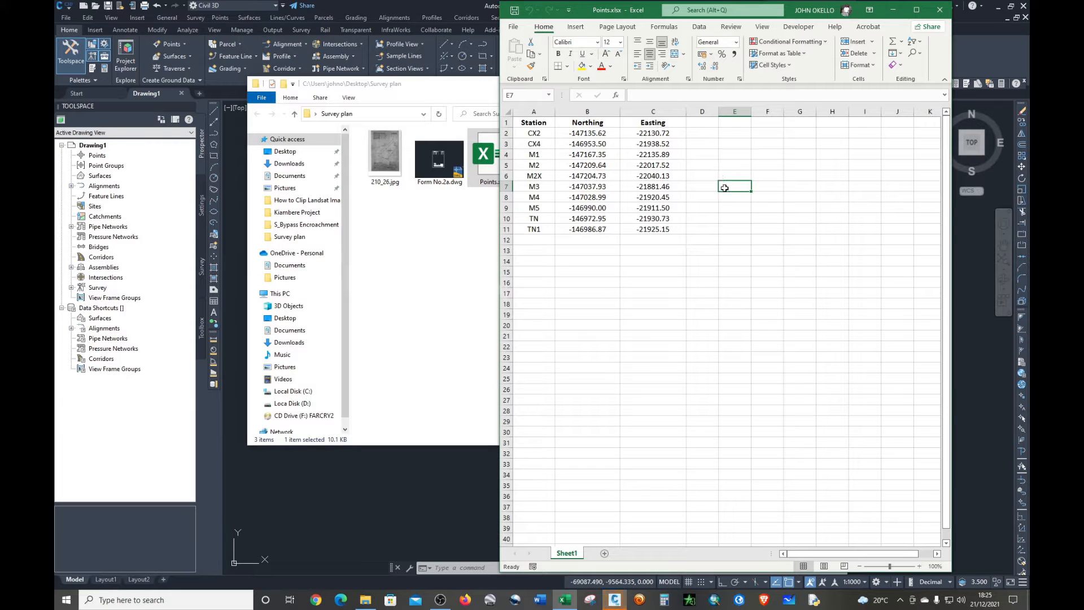
text(p)
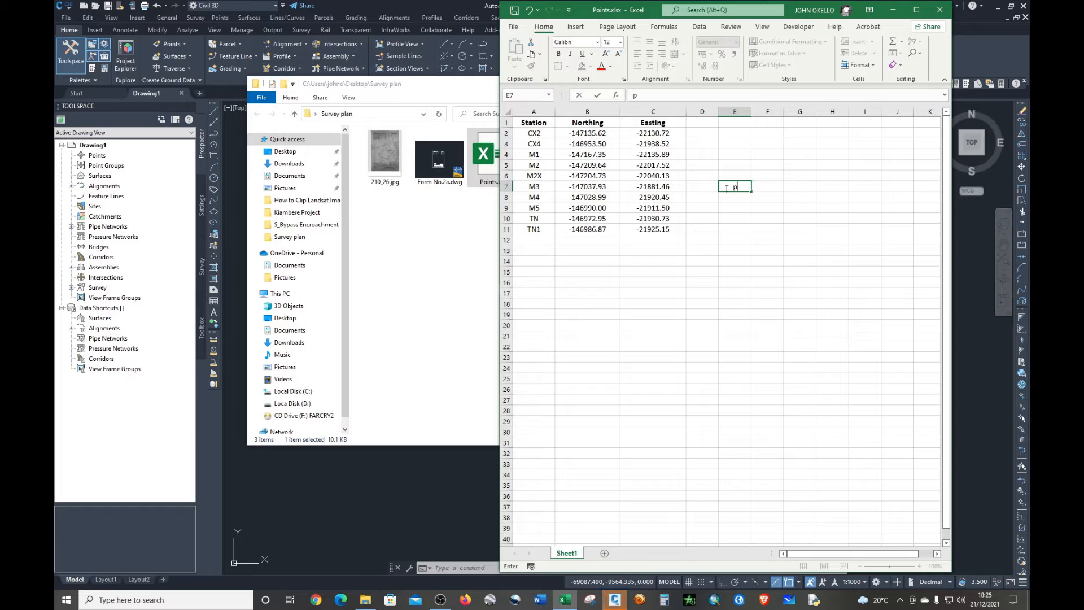
text(n)
text(NEZD)
click(721, 220)
click(730, 187)
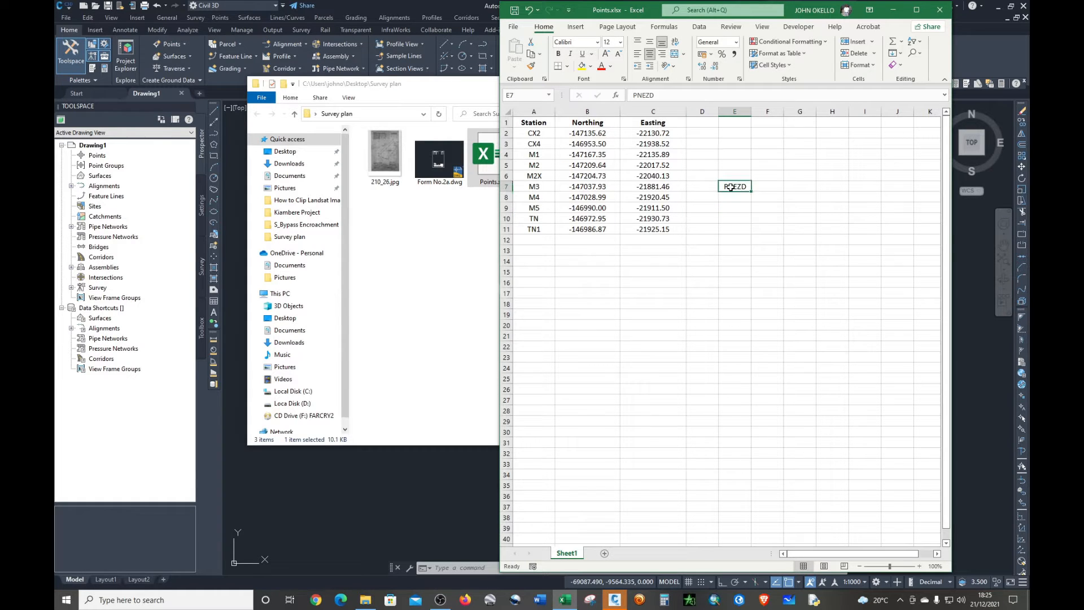
key(Delete)
- Save a copy of the workbook in the Survey plan folder as Points.csv in CSV (Comma delimited) format
click(917, 10)
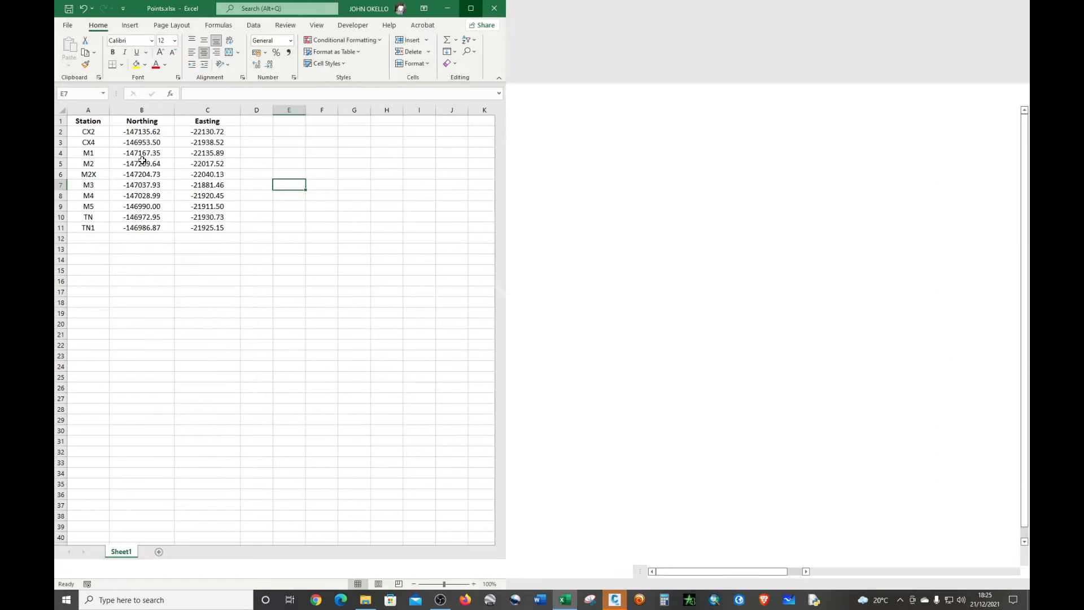
click(68, 25)
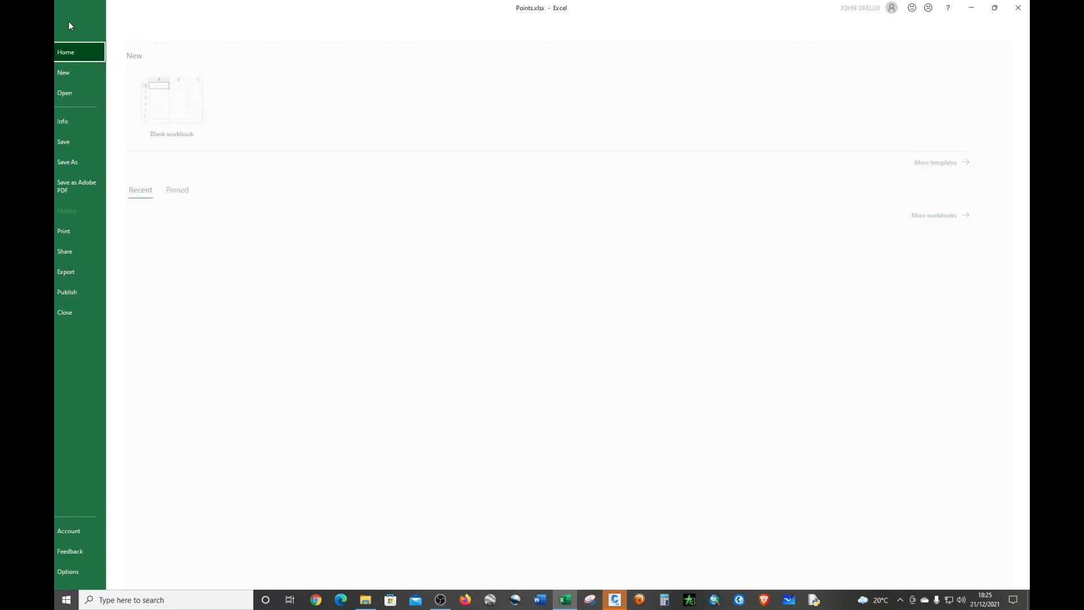
click(87, 162)
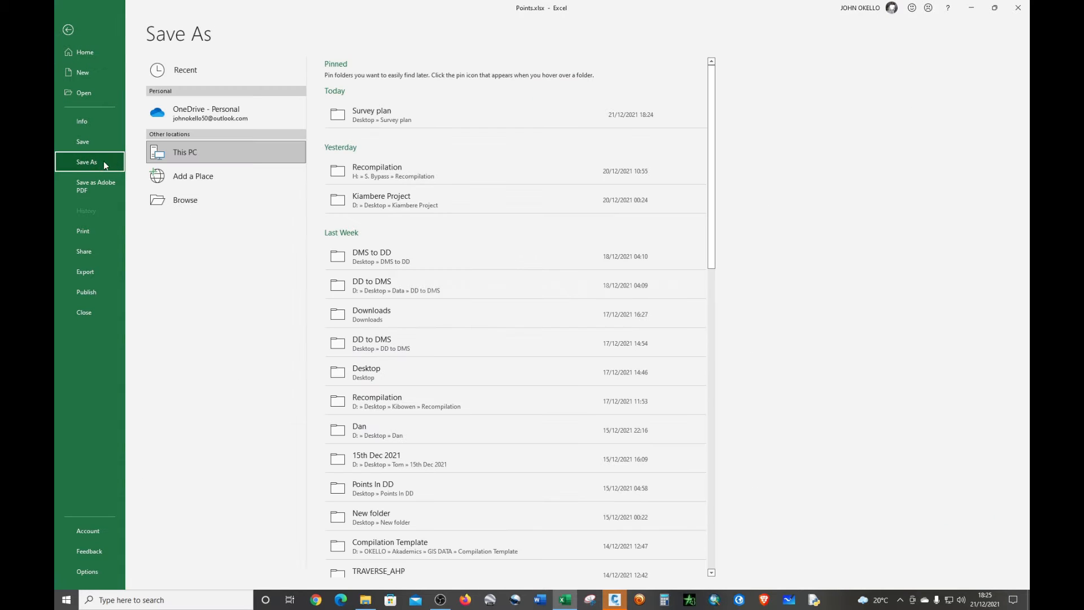
click(370, 113)
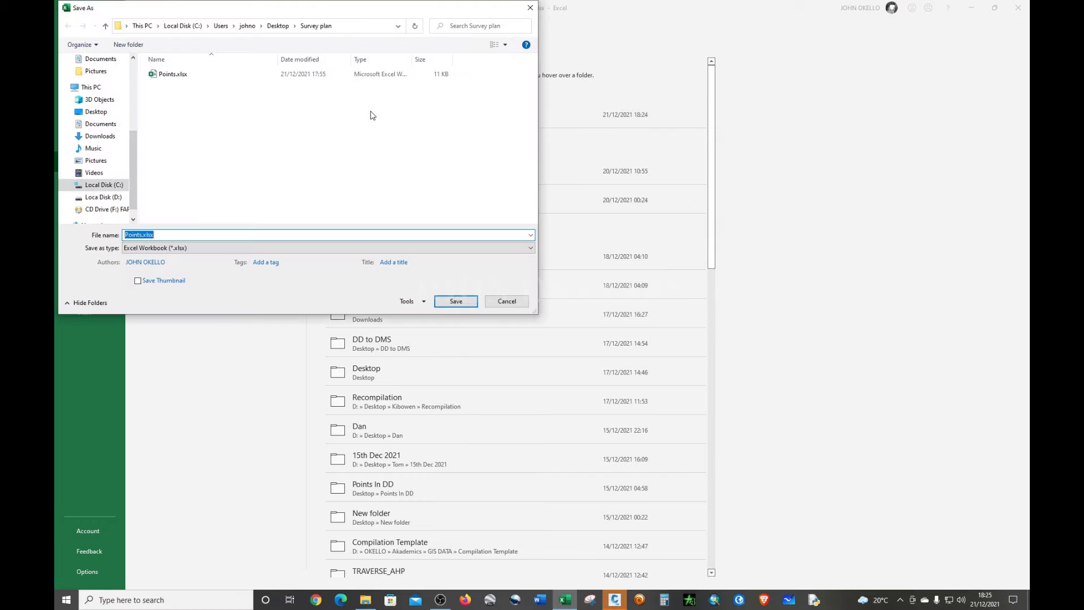
click(191, 249)
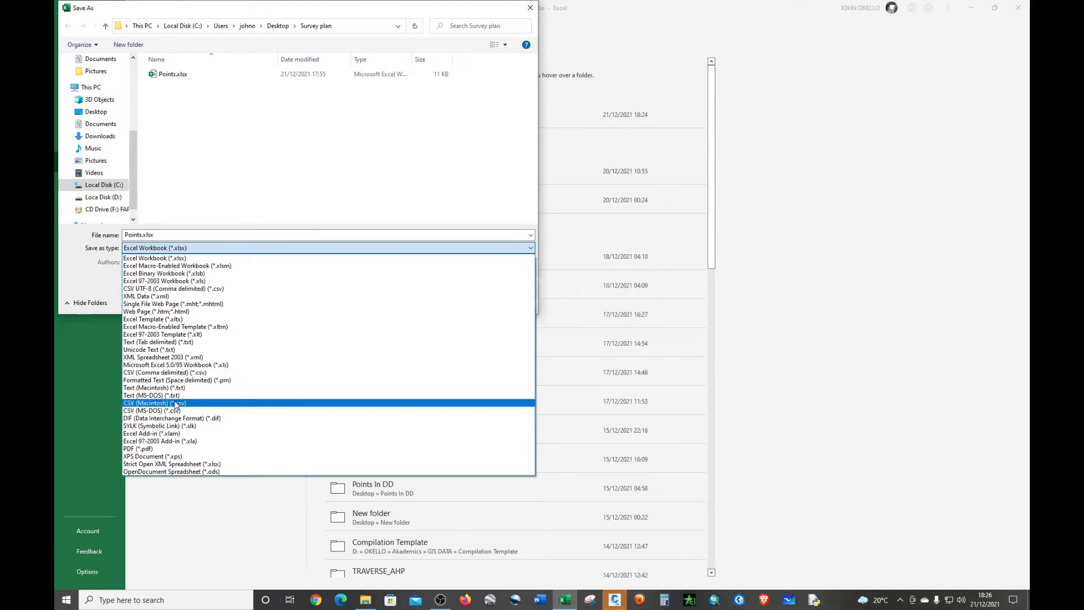
click(176, 373)
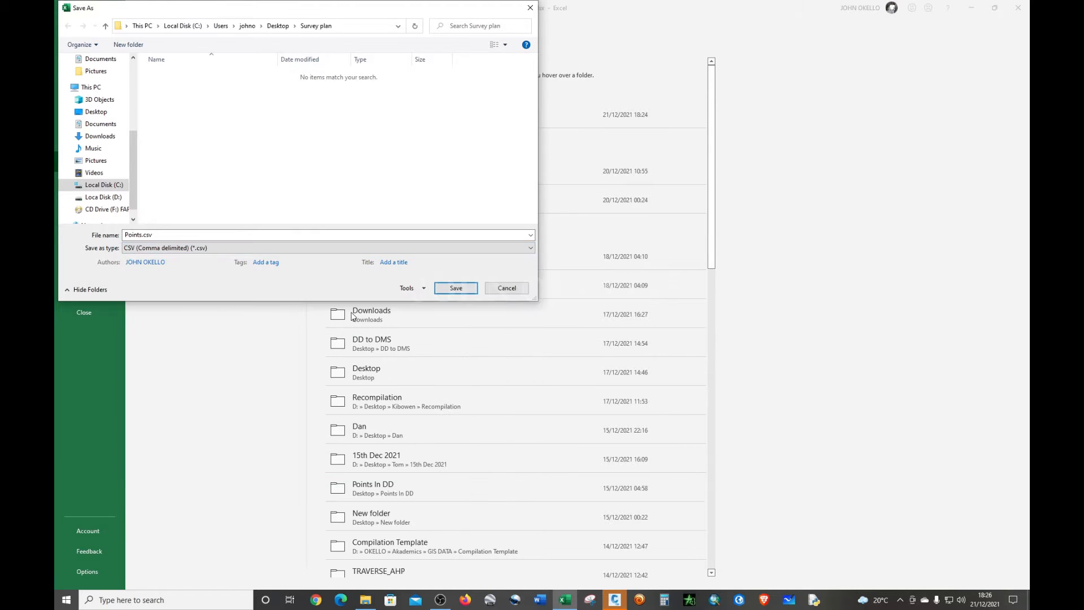
click(455, 288)
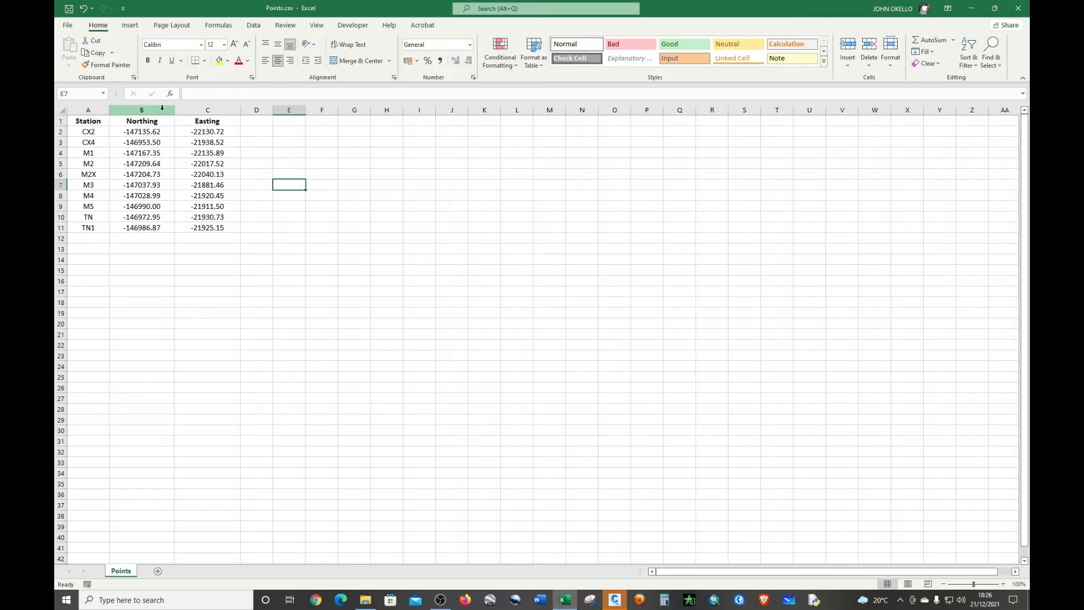
- Add the column headers Elevation in D1 and Description in E1, widening columns D and E to fit
drag(273, 110, 284, 110)
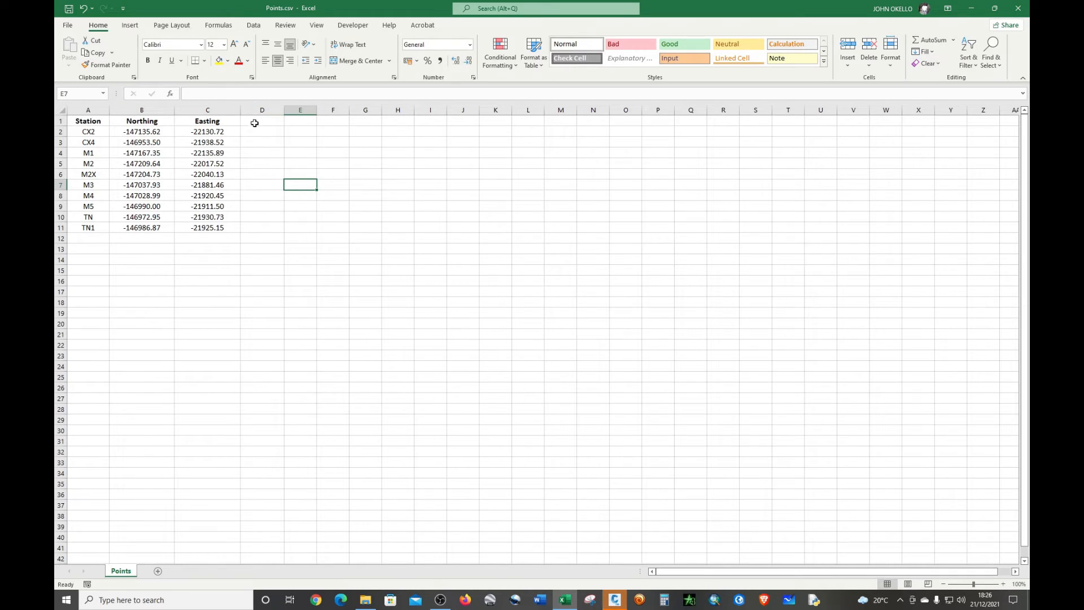
click(258, 122)
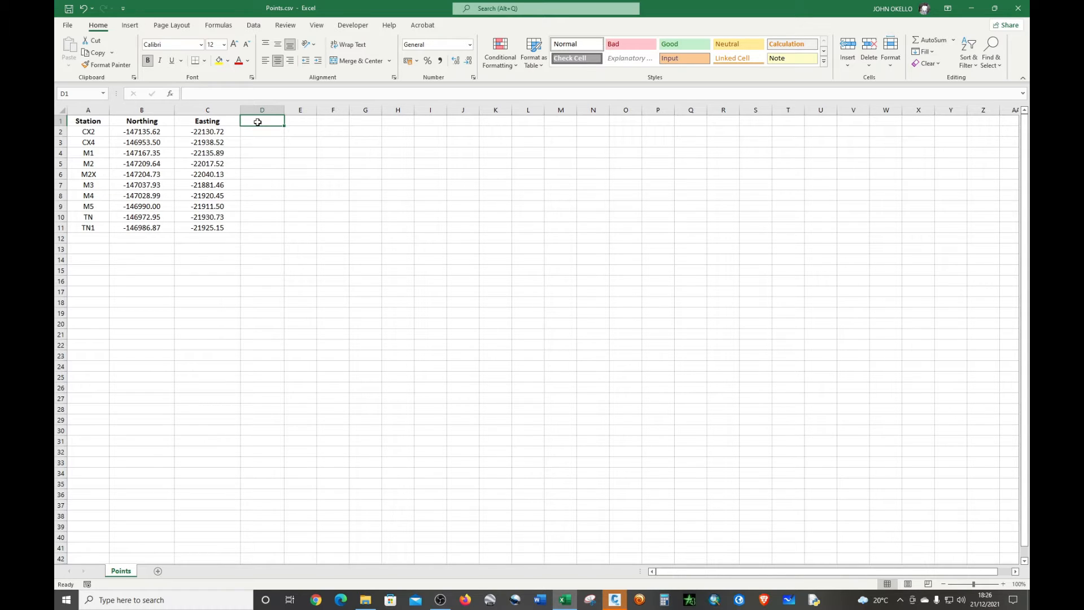
text(e)
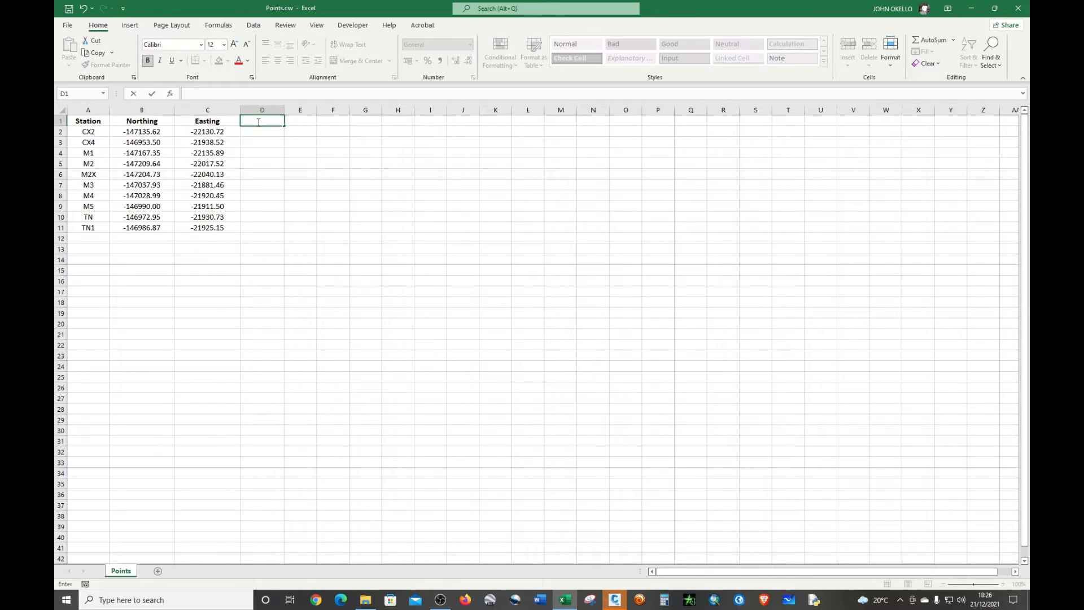
text(levation)
click(300, 120)
drag(317, 109, 345, 99)
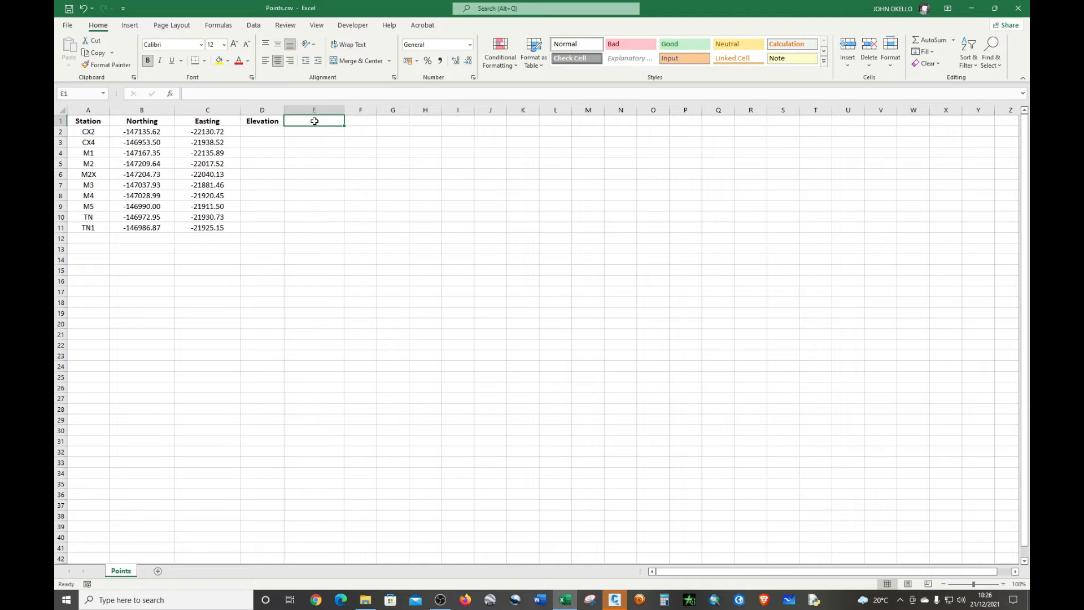
text(Descr)
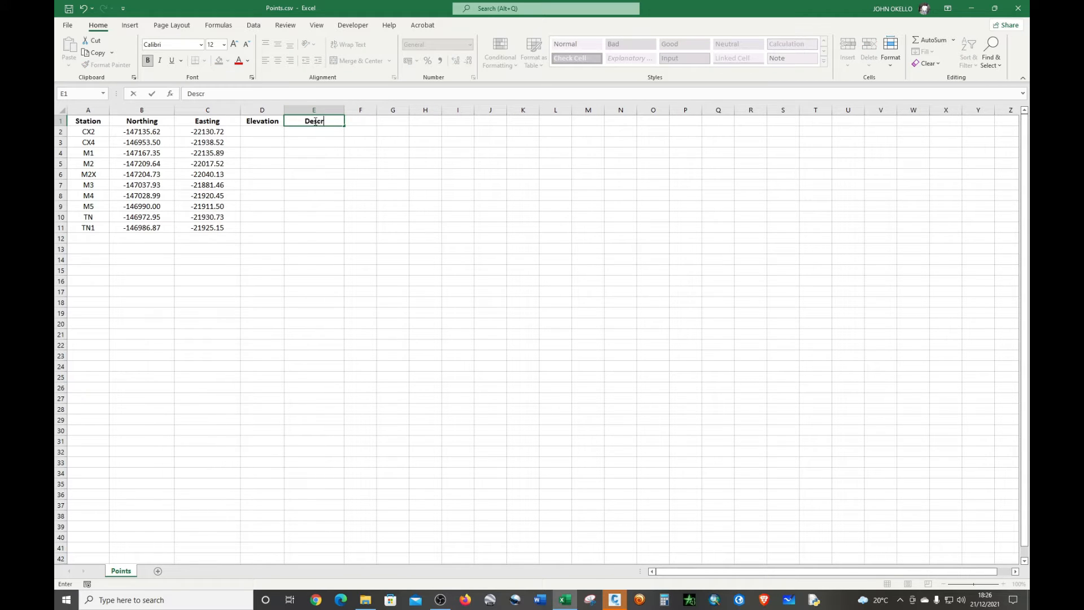
text(iption)
click(324, 193)
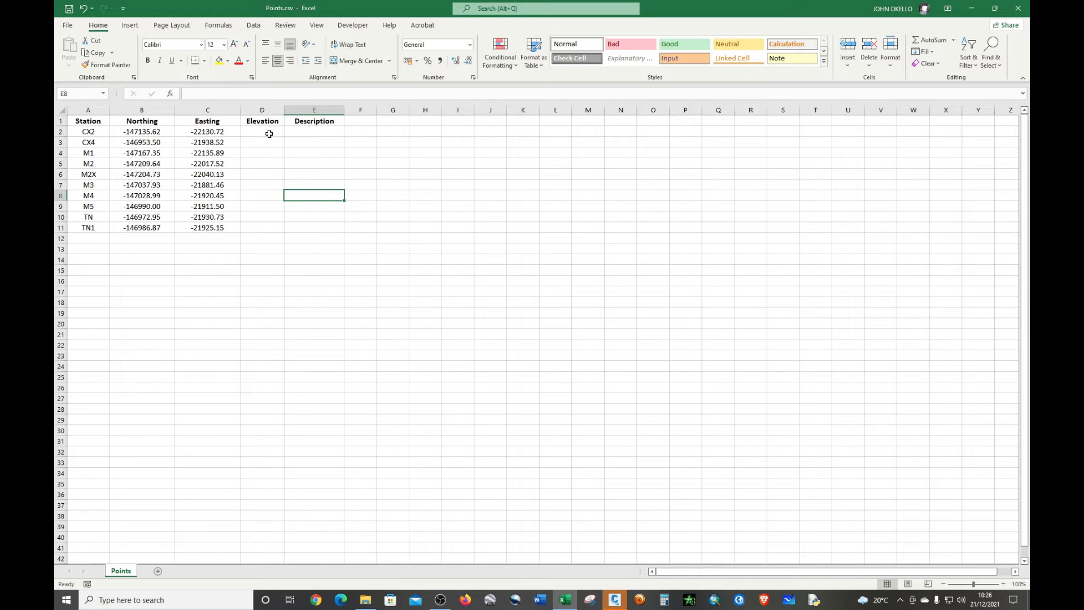
- Reopen the scanned plan 210_26.jpg to check its station table for elevation and beacon class data, and close the image
click(269, 134)
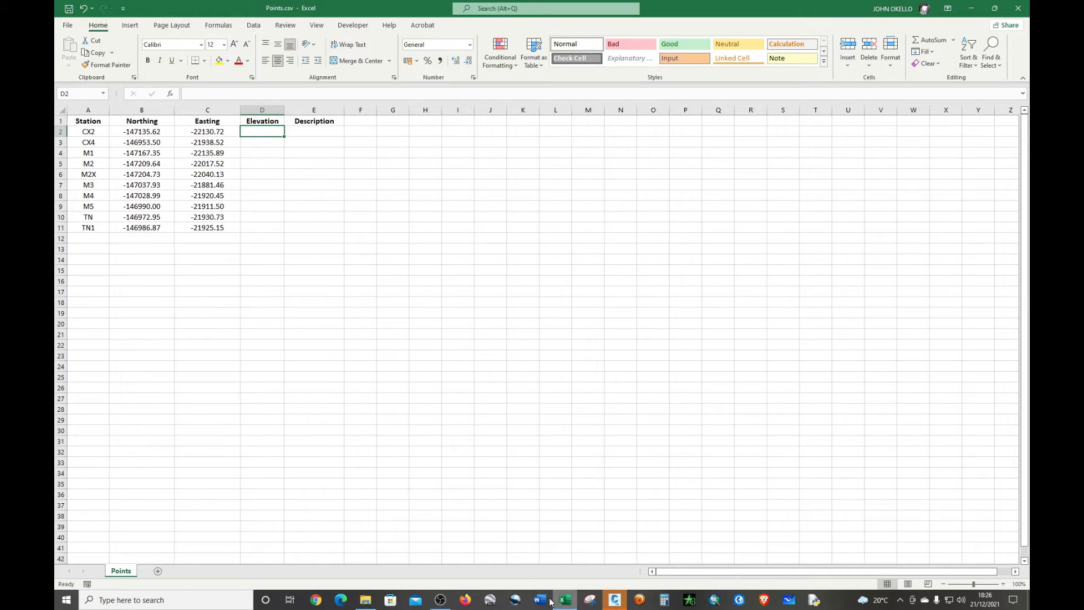
click(365, 599)
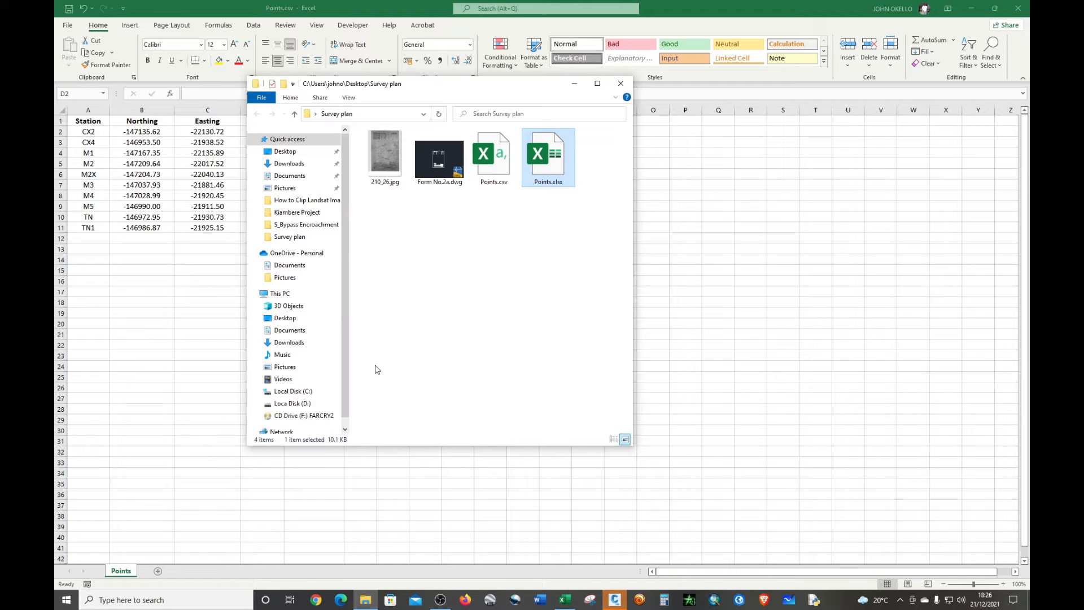
click(385, 160)
double_click(385, 157)
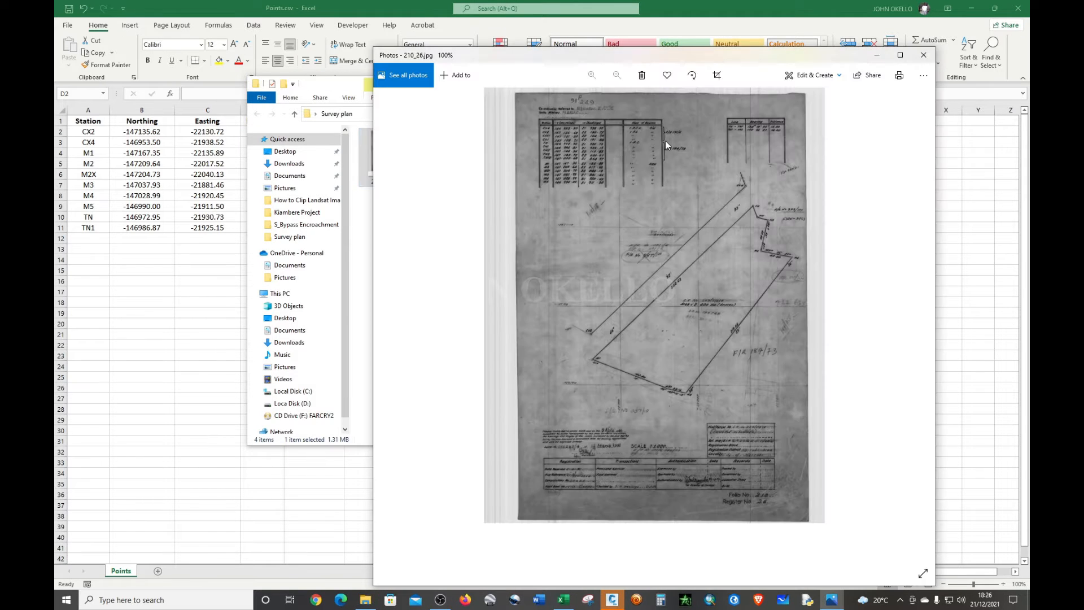
scroll(649, 114, up, 5)
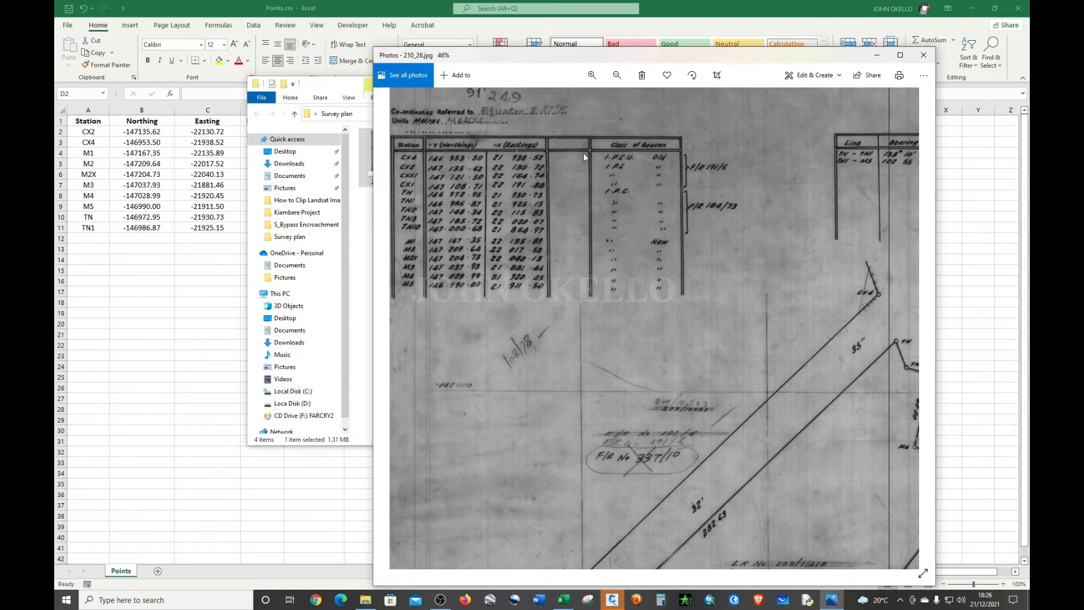
click(924, 55)
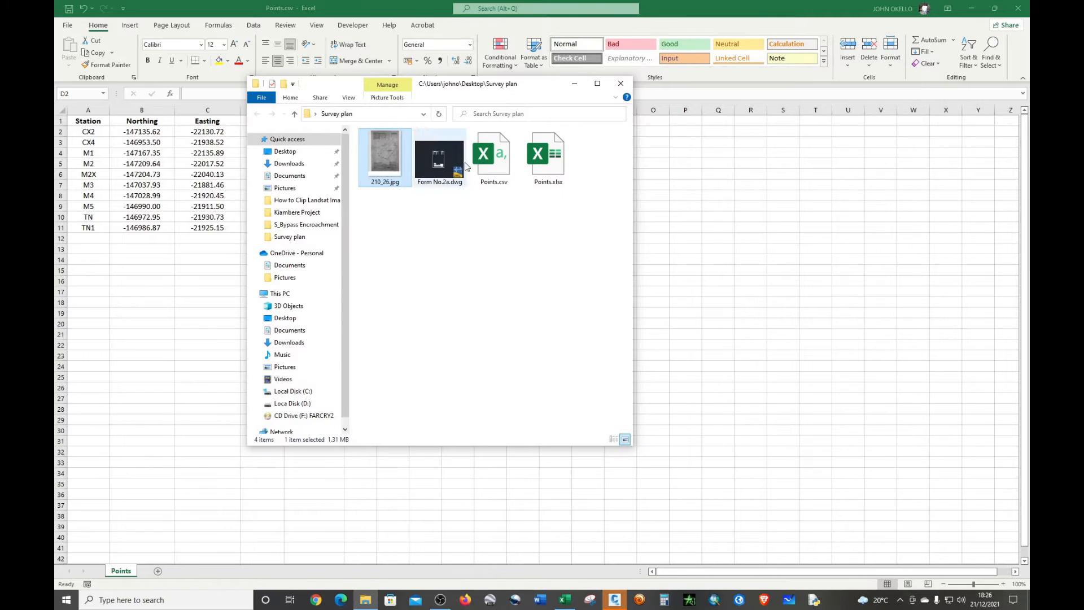
- Fill the Elevation column with 0 for every station in D2:D11
click(574, 83)
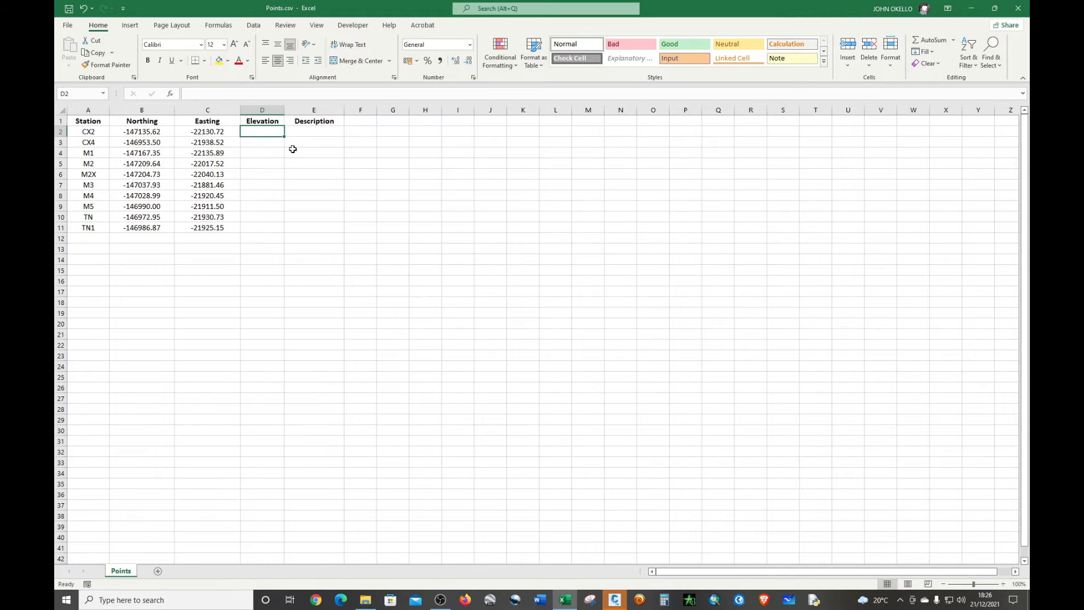
text(0)
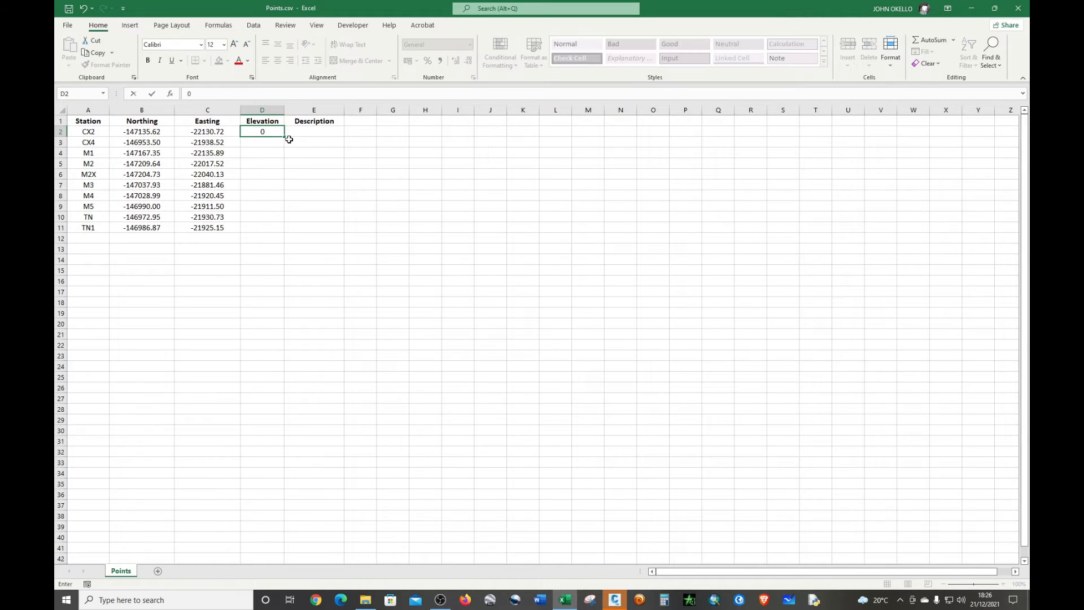
double_click(285, 136)
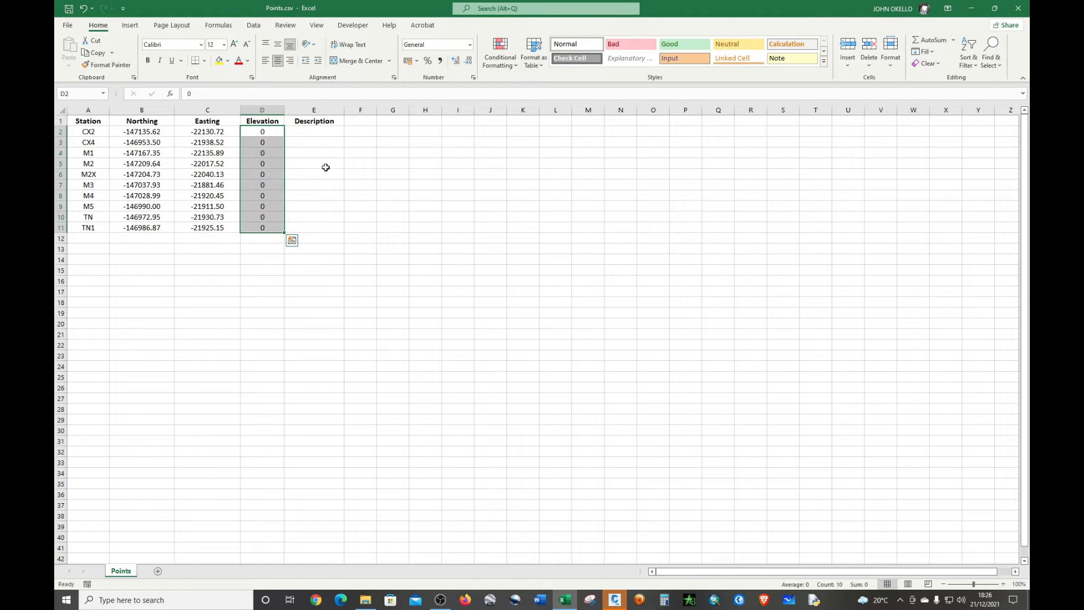
click(315, 246)
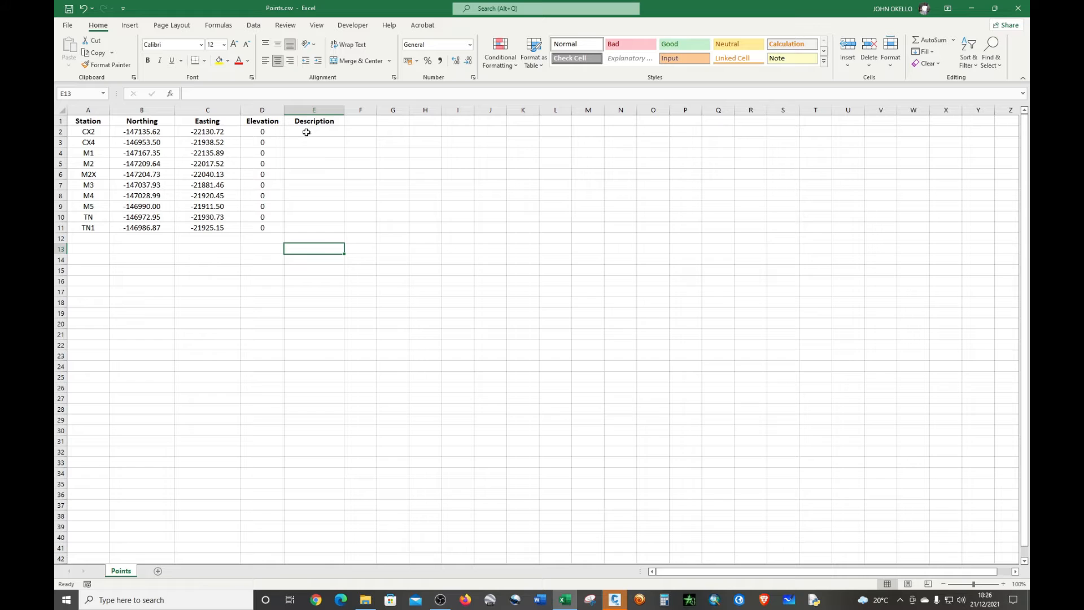
- Move the station names from A2:A11 into the Description column, starting at E2
click(81, 129)
drag(81, 129, 86, 222)
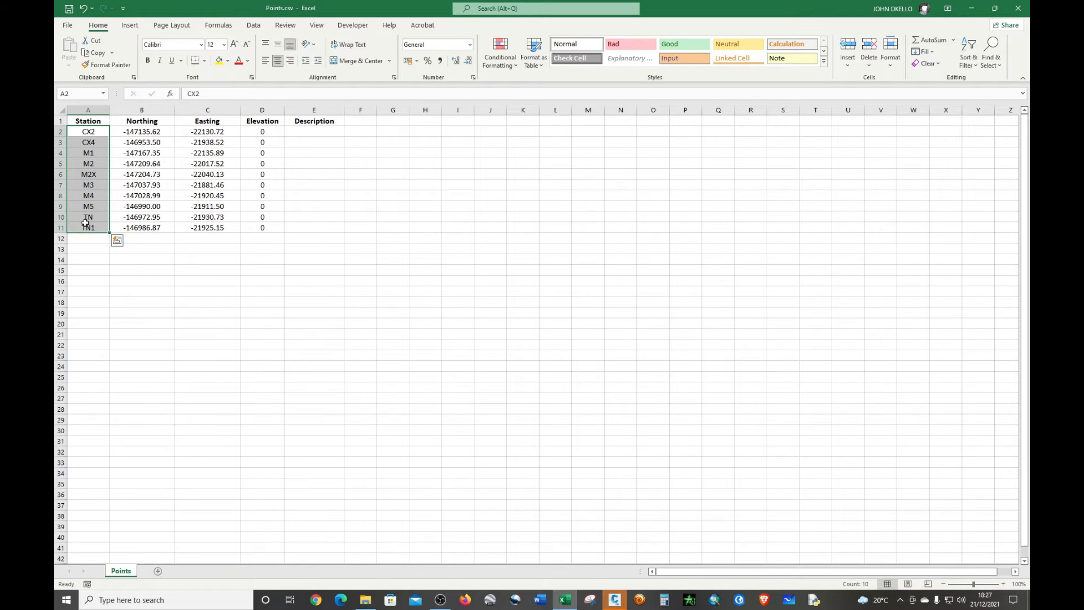
key(ctrl+c)
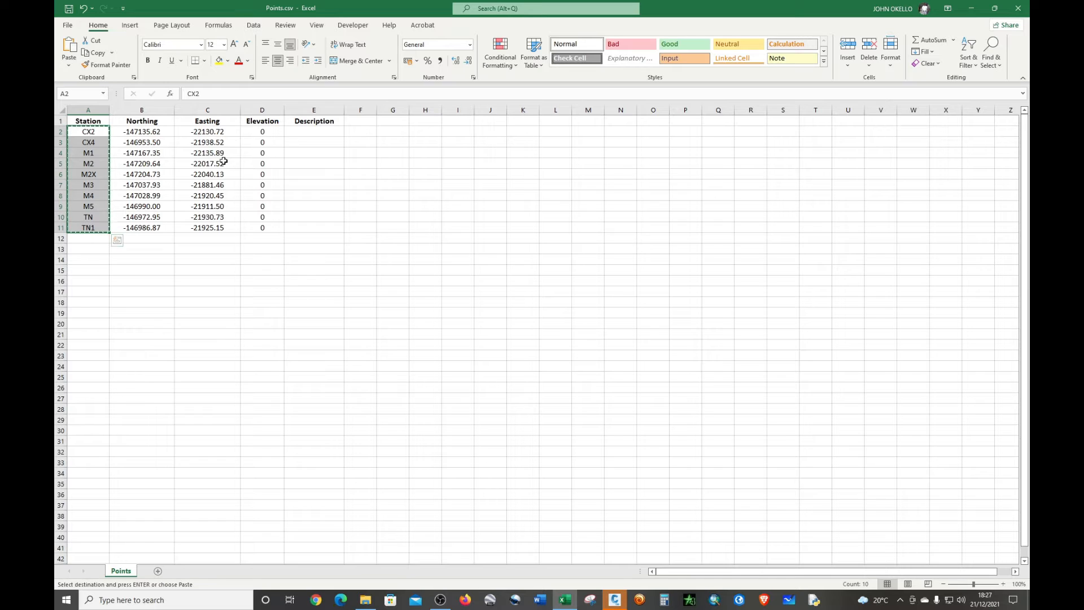
click(315, 133)
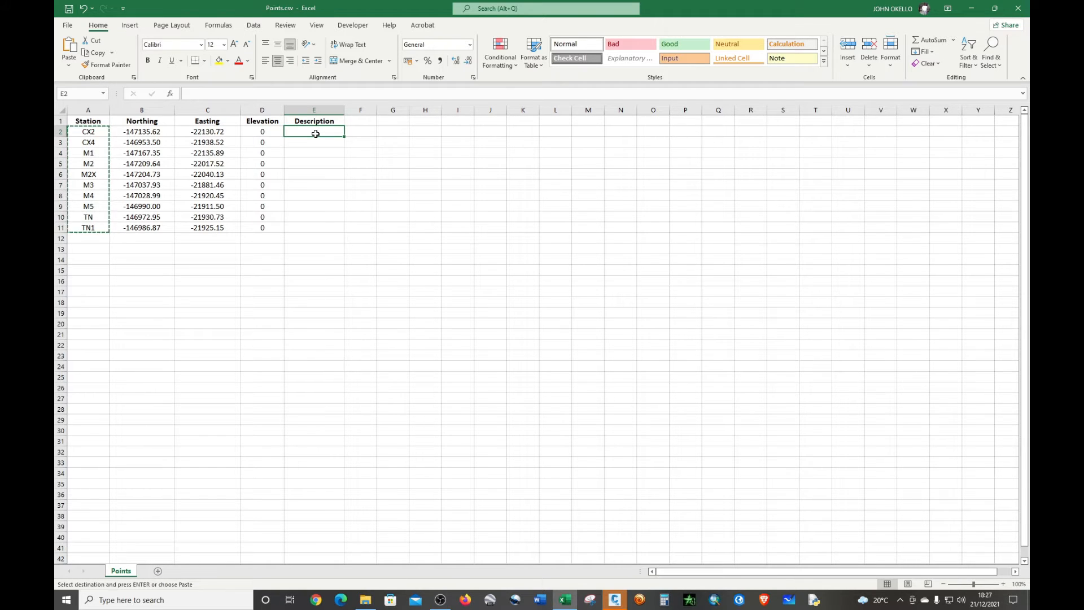
key(ctrl+v)
click(376, 152)
- Rename the column header in A1 as Points
click(93, 122)
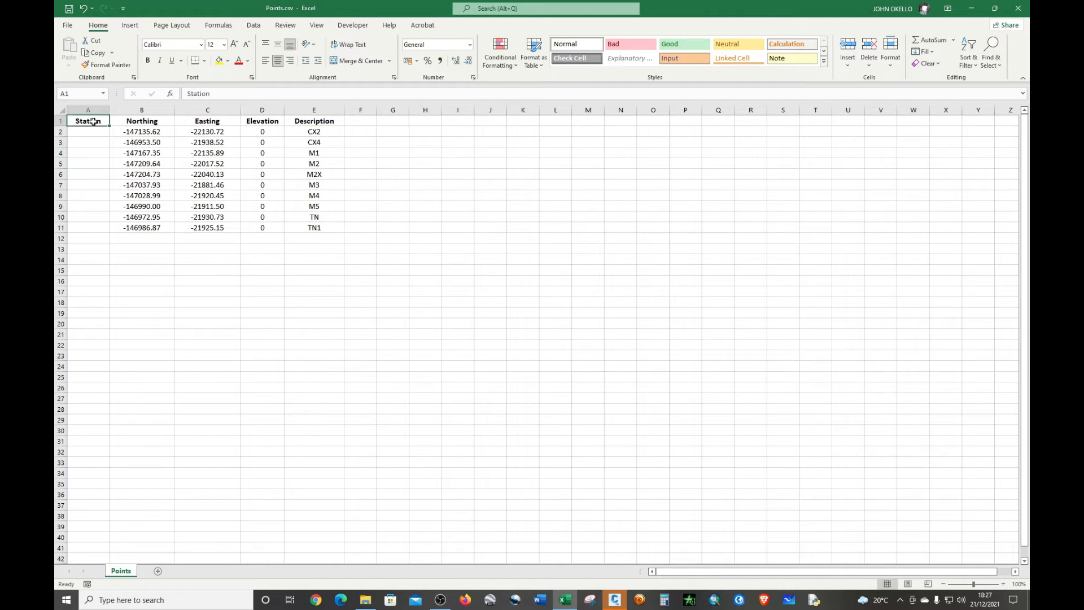
text(P)
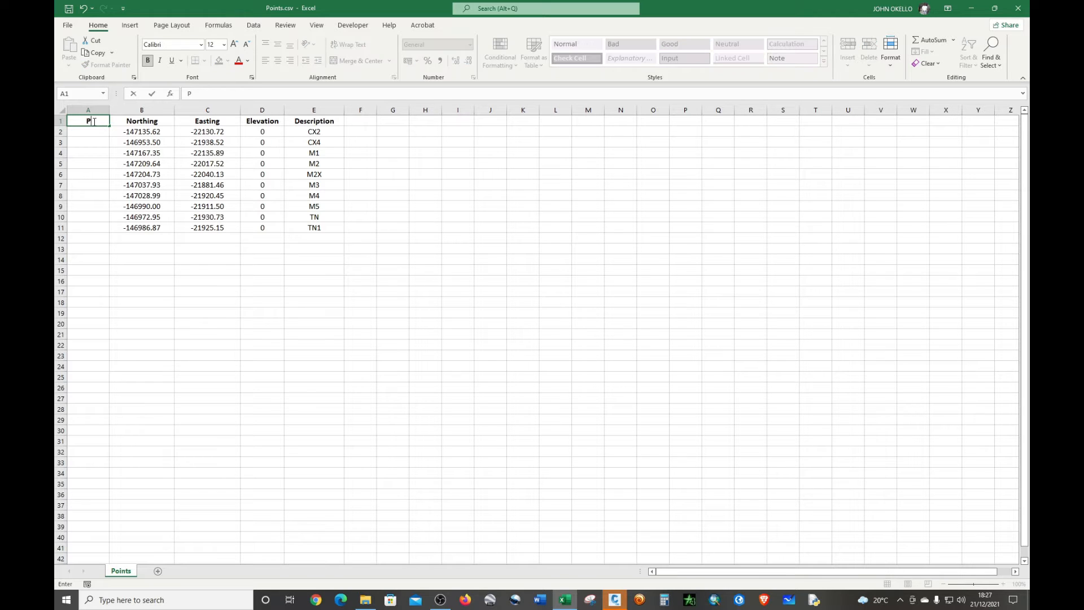
text(oints)
- Number the points from 1 to 10 in A2:A11 as a filled series
click(86, 130)
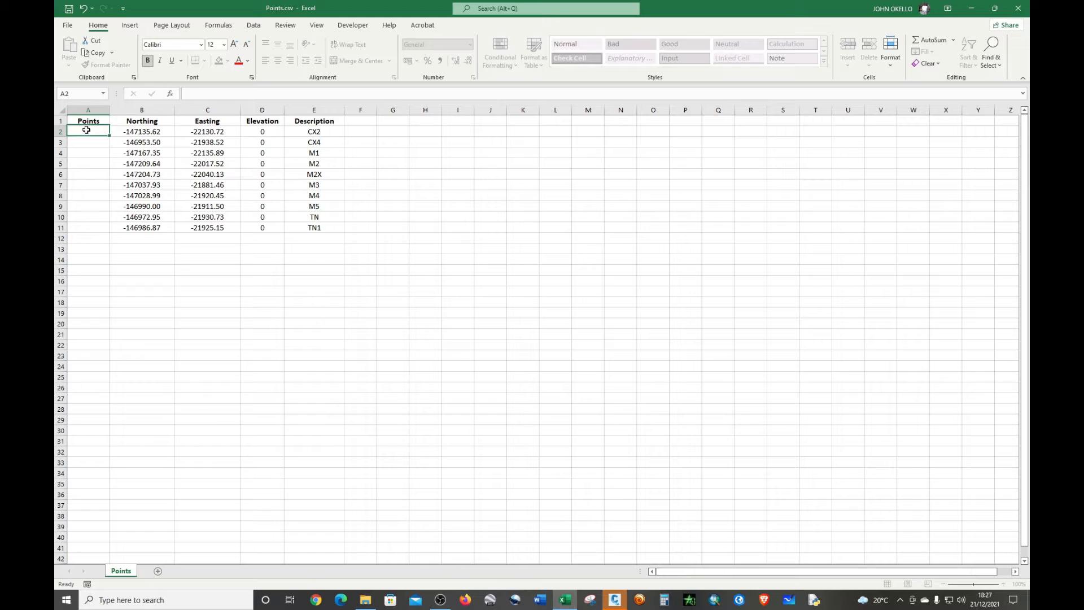
text(1)
click(84, 143)
text(2)
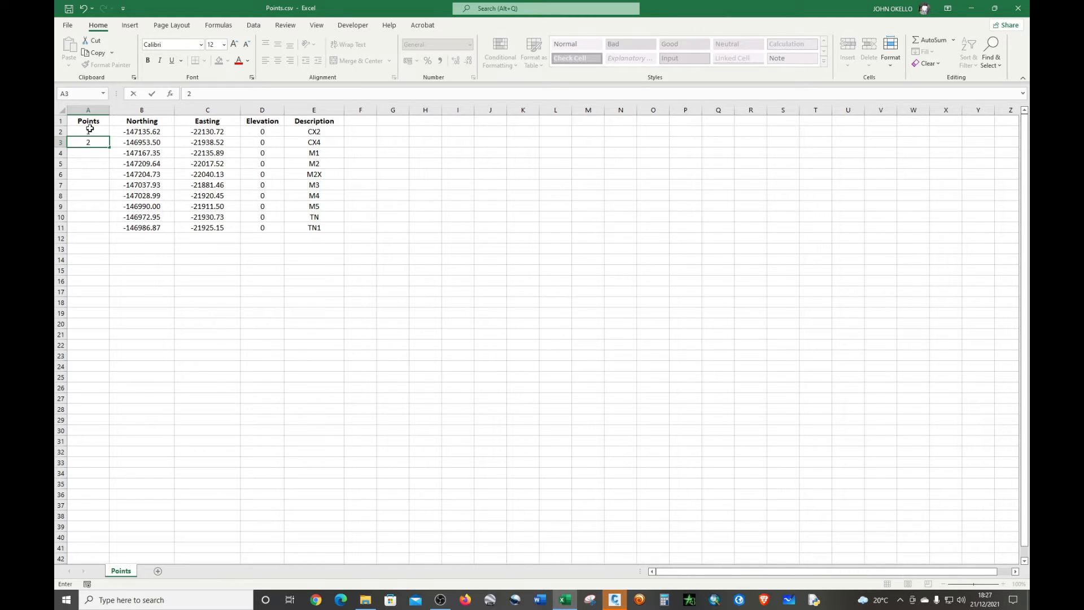
click(89, 130)
drag(90, 133, 108, 228)
click(168, 249)
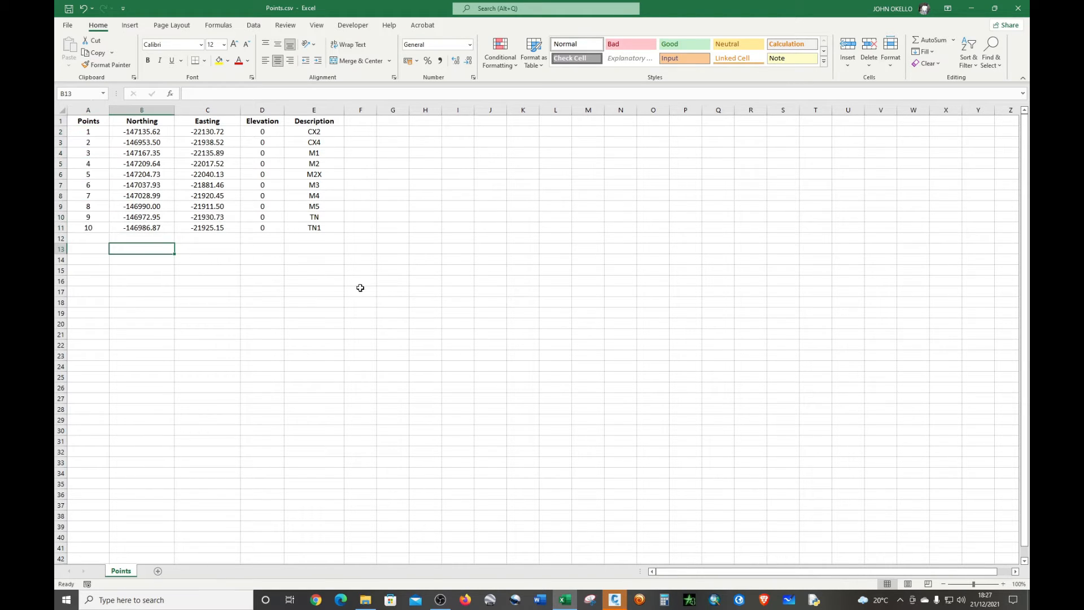
- Close Points.csv with its changes saved and exit Excel
key(ctrl+w)
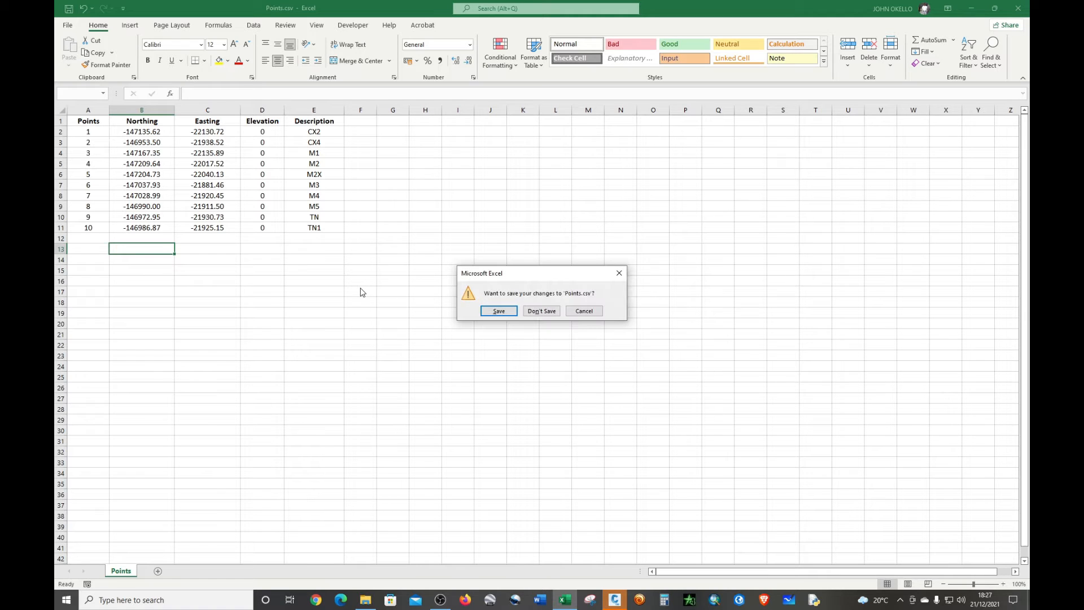
click(499, 311)
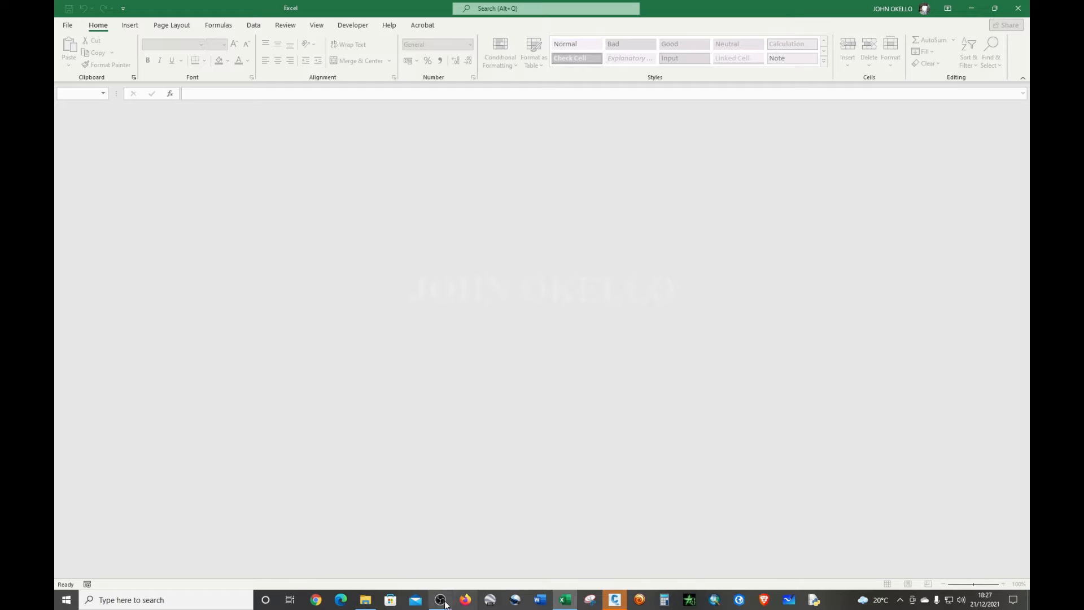
click(573, 605)
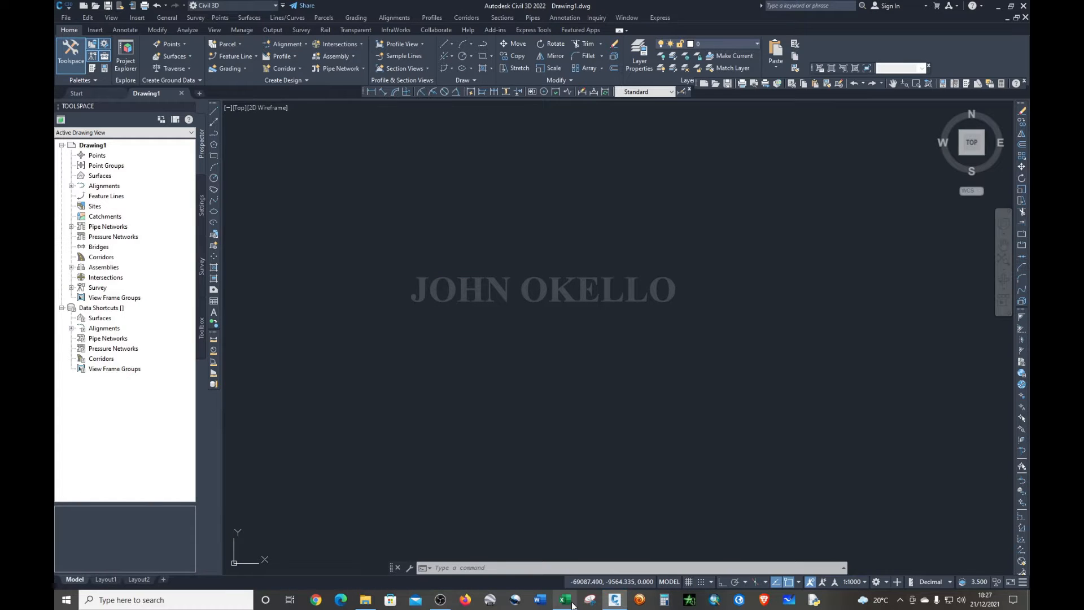
click(572, 605)
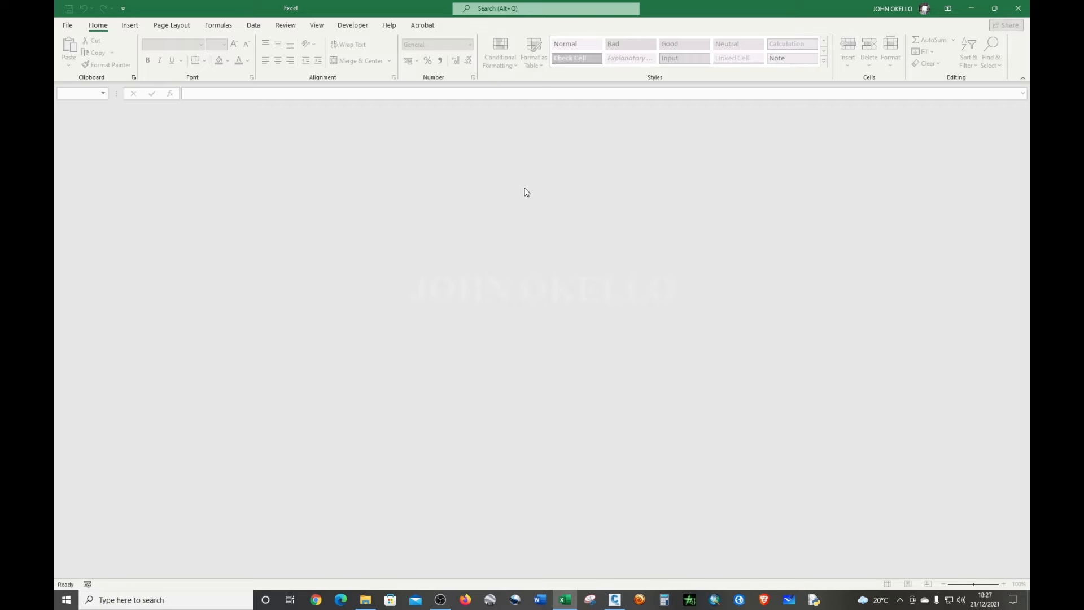
click(1017, 7)
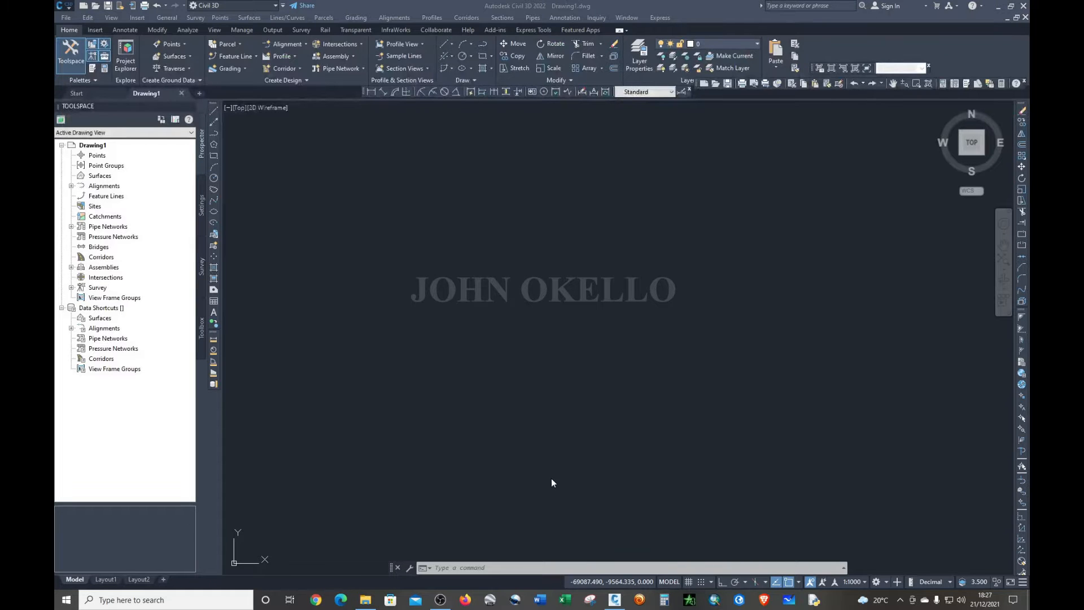
- Reopen Points.csv in Excel from the Survey plan folder
click(365, 599)
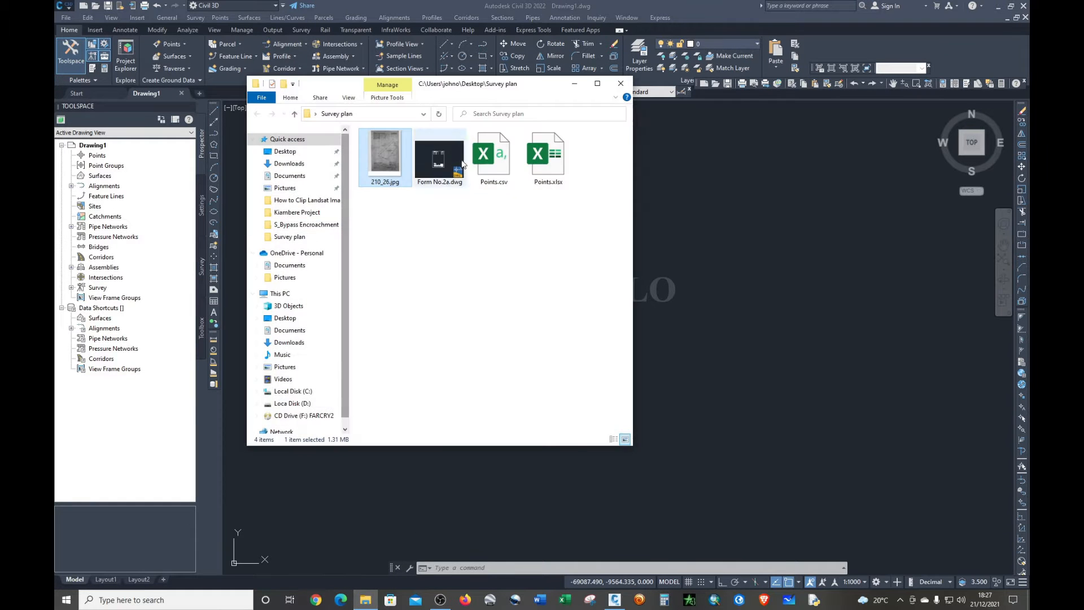
click(513, 168)
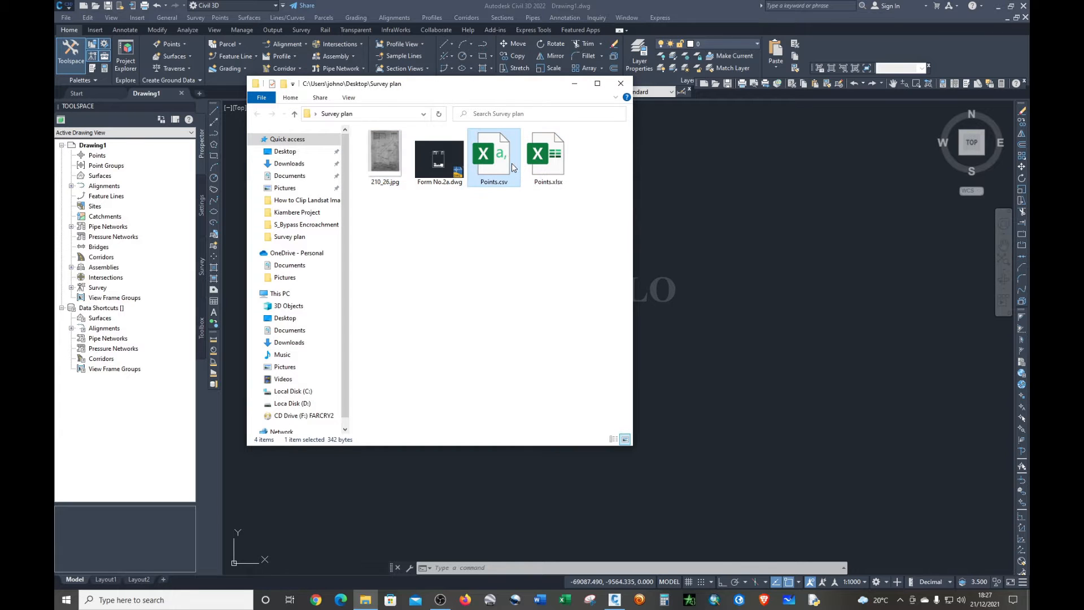
double_click(513, 168)
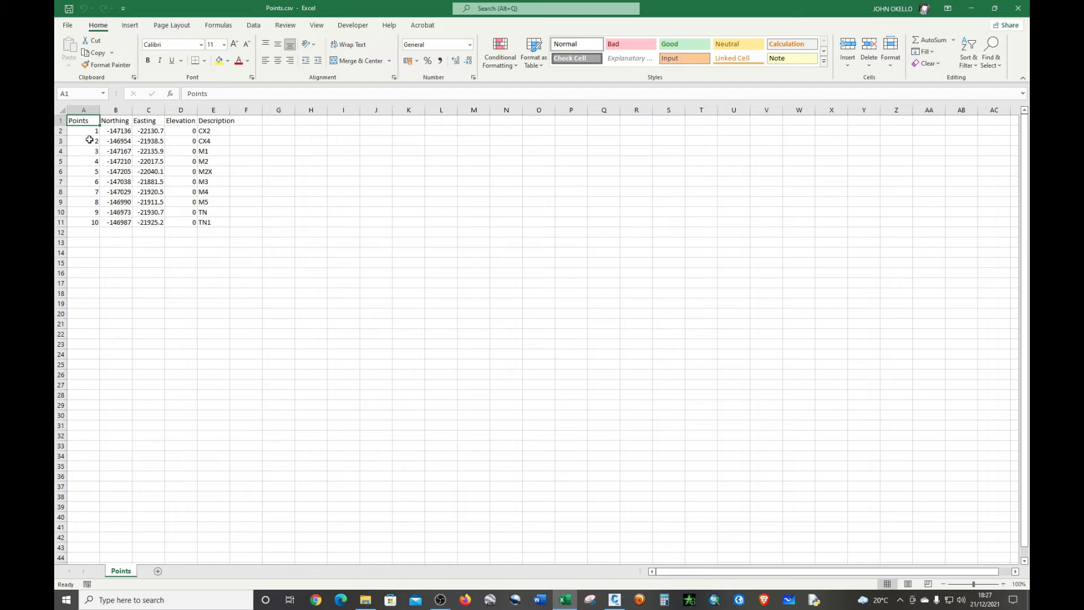
- Delete header row 1 from Points.csv, save and close the file, and return to the empty Civil 3D drawing
click(59, 119)
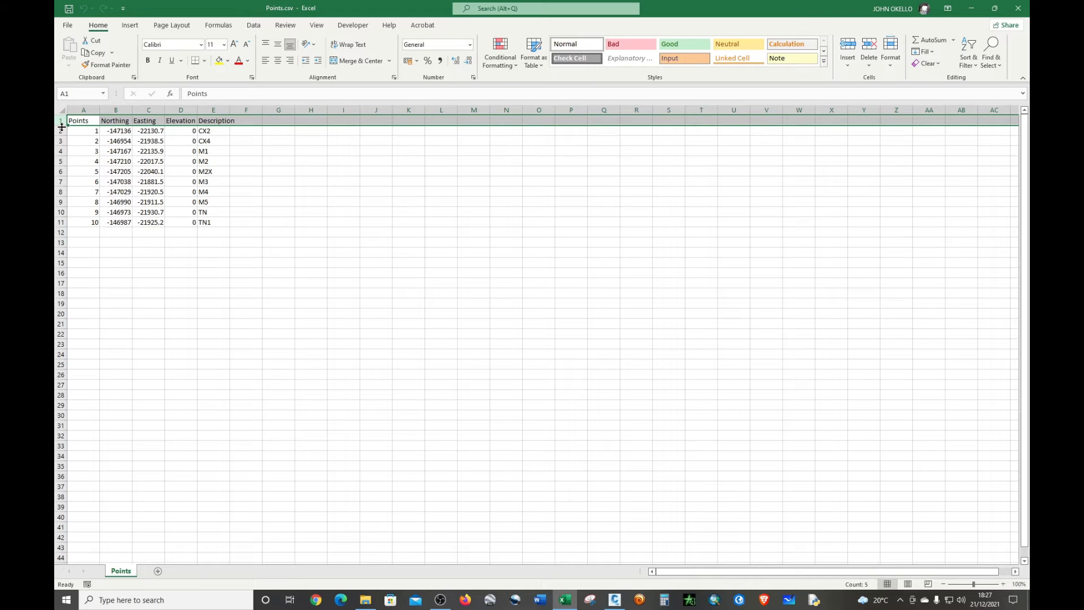
click(868, 64)
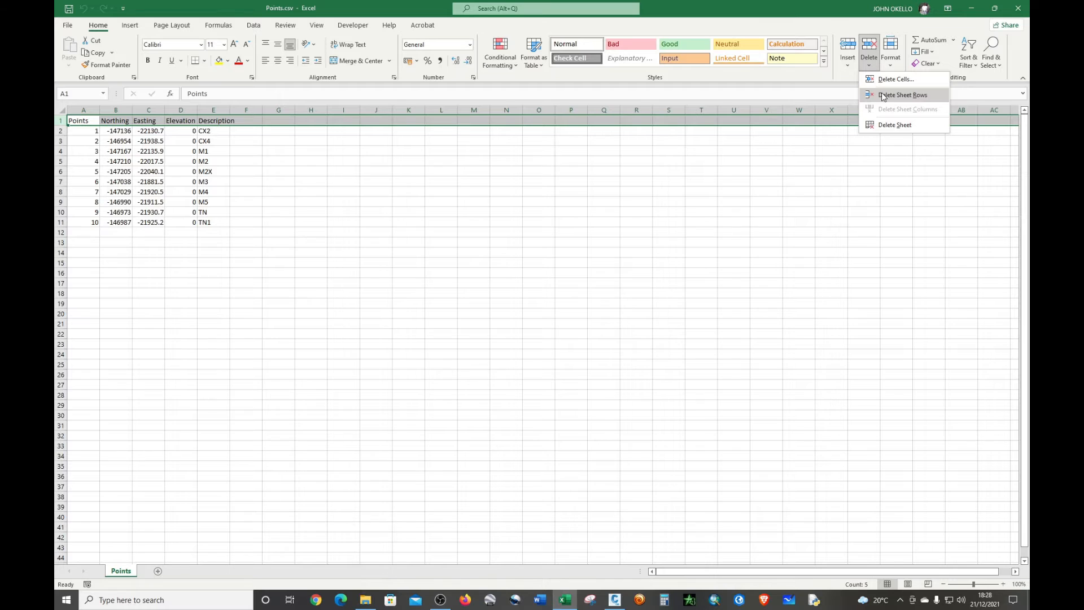
click(883, 97)
click(316, 221)
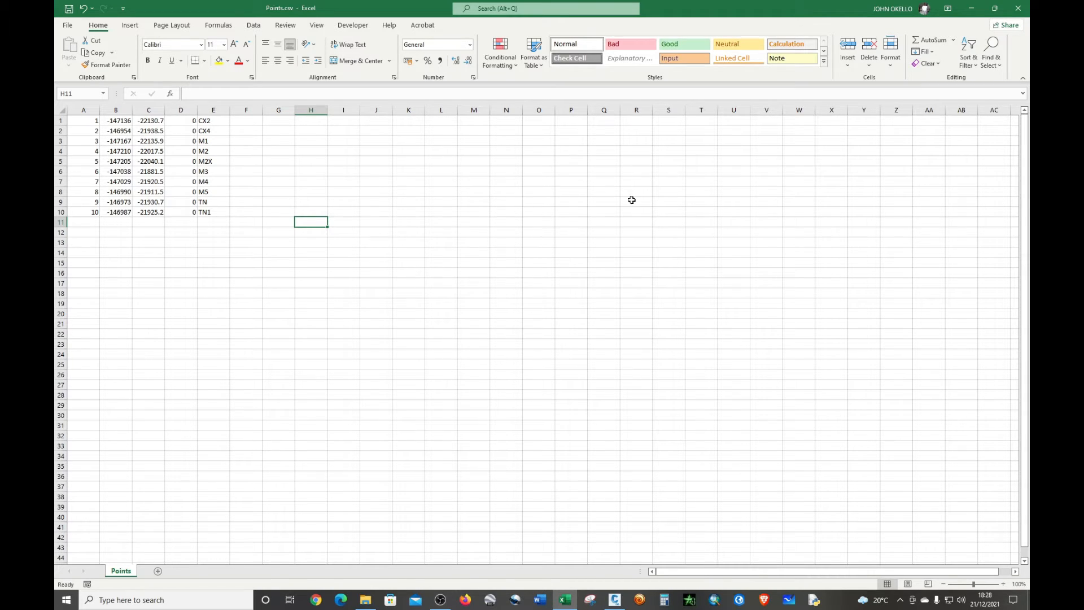
click(1018, 8)
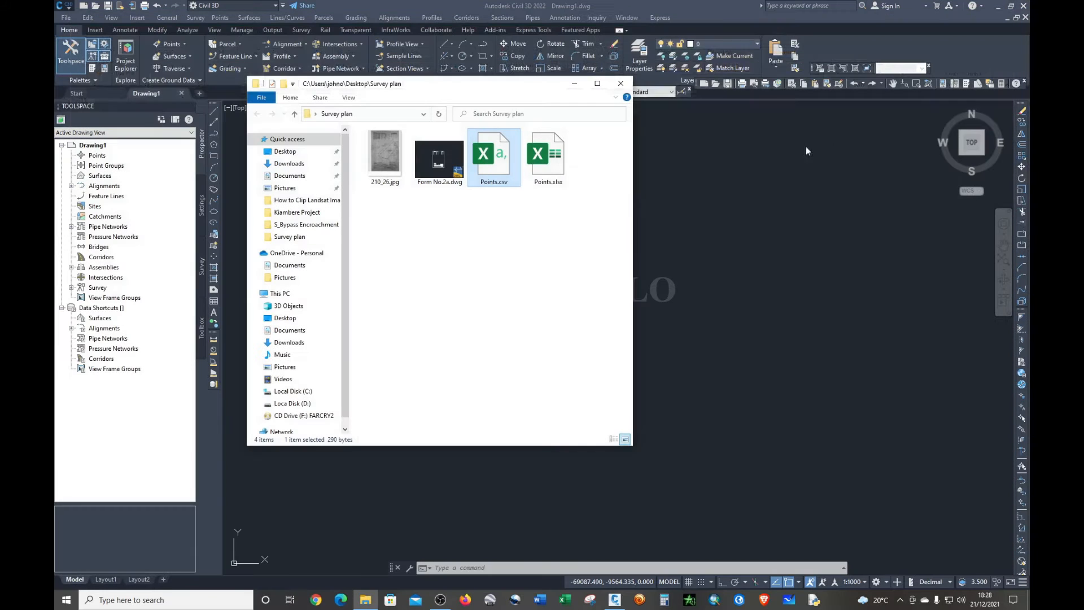
click(574, 83)
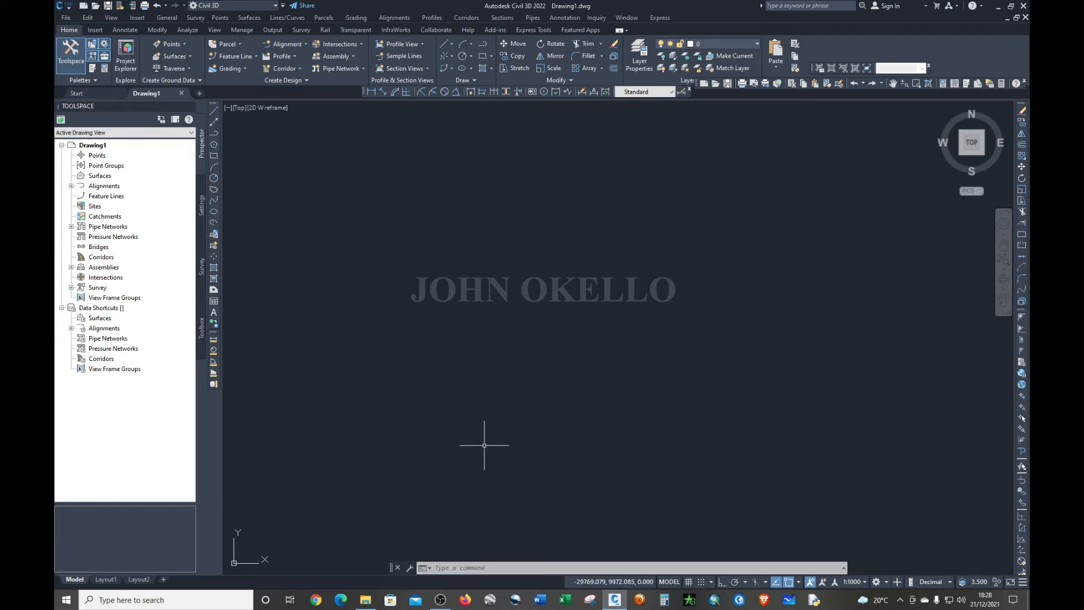
- Open the drawing units settings with the UNITS command and set the length precision to 0.00 and angles to clockwise
click(447, 567)
text(unit)
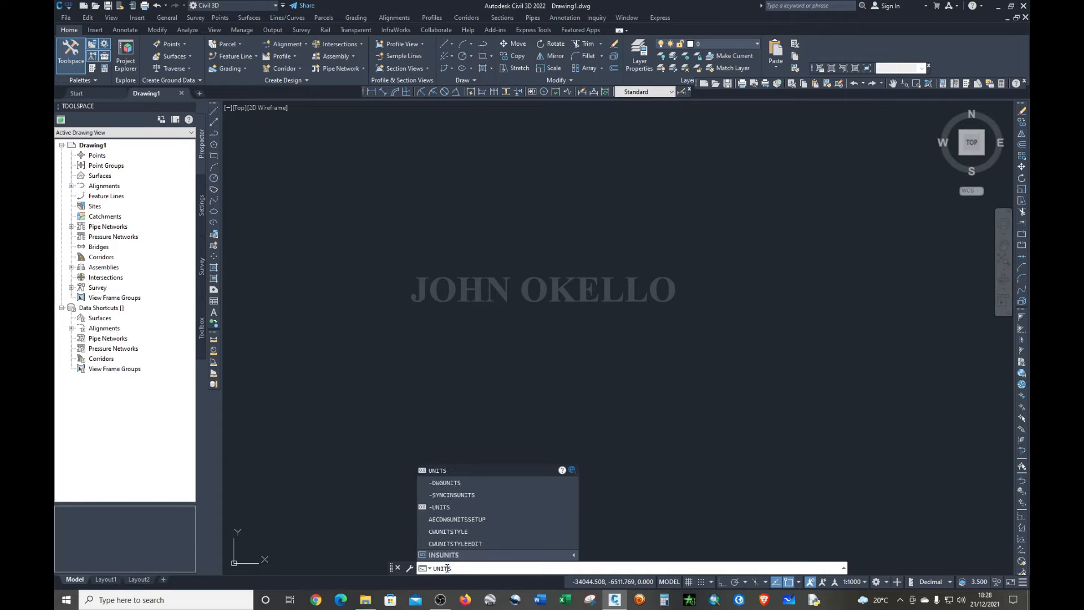
text(S)
key(Return)
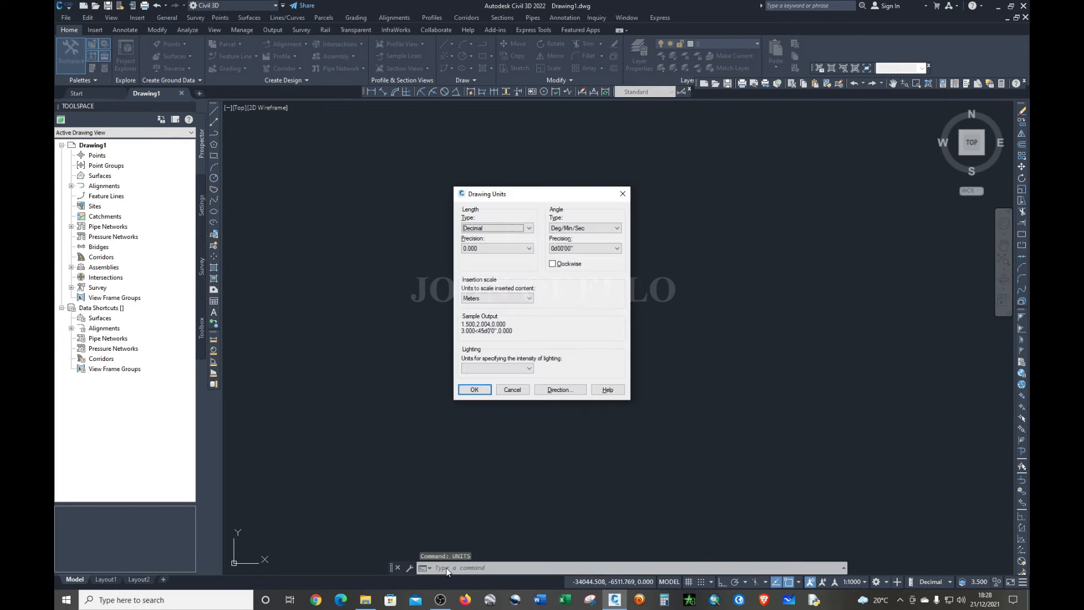
click(529, 249)
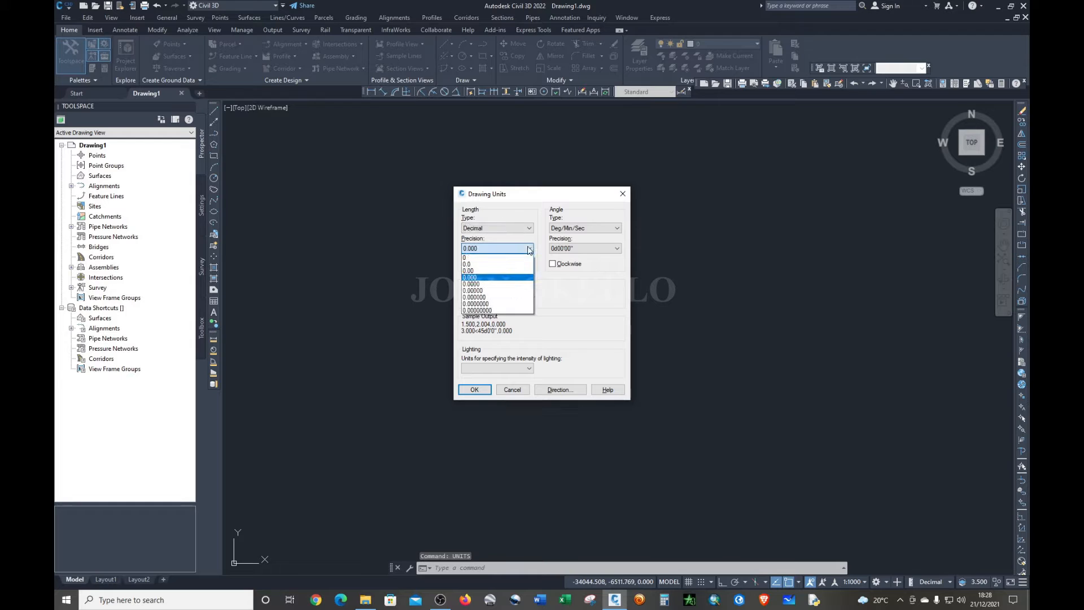
click(468, 271)
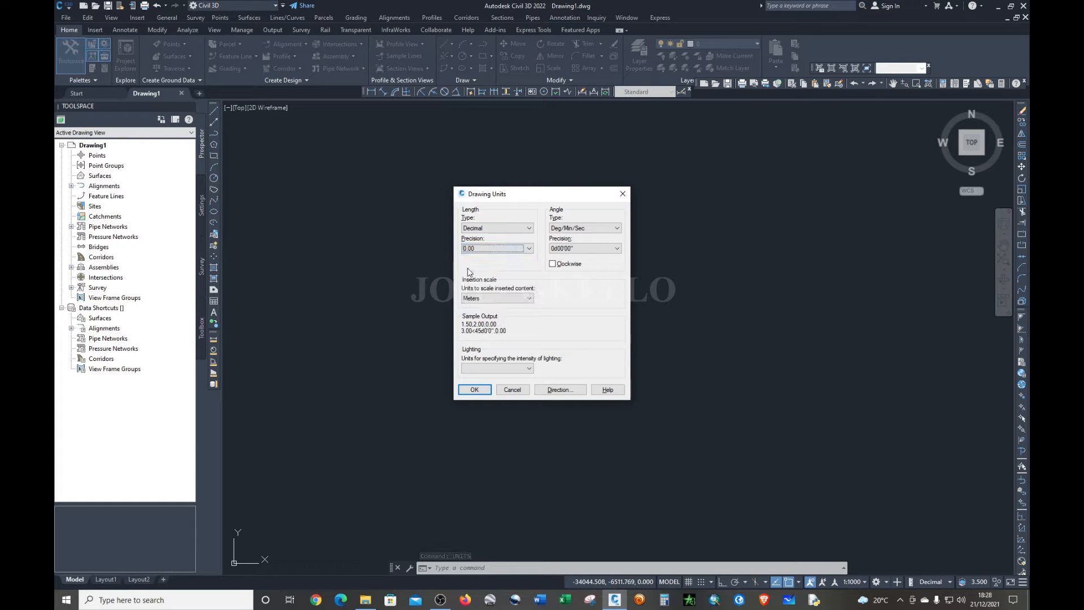
click(551, 263)
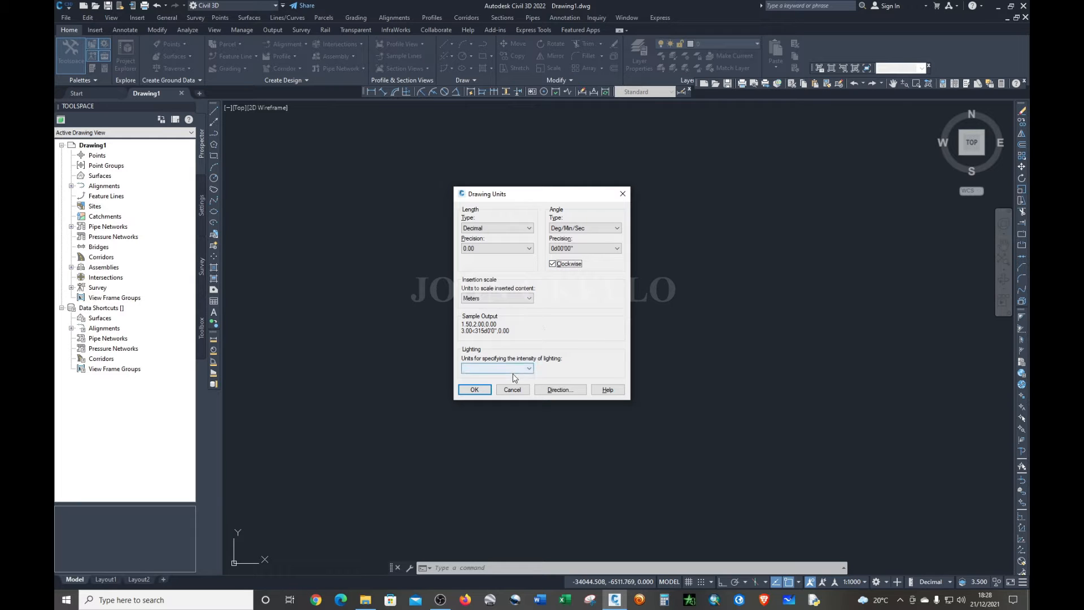
- Set the base angle direction to North and apply the drawing units
click(559, 393)
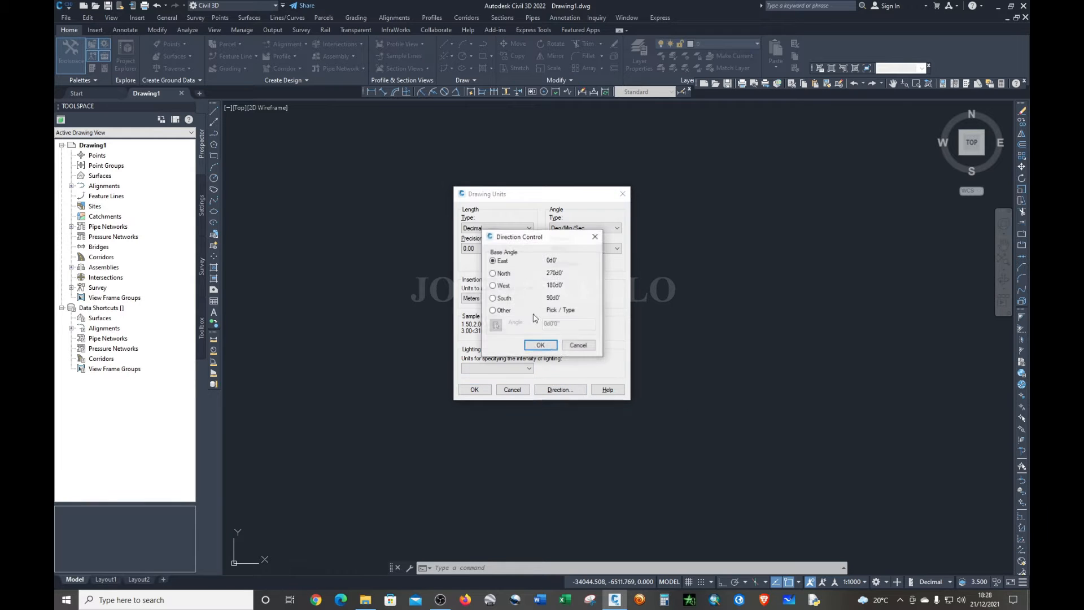
click(509, 274)
click(551, 345)
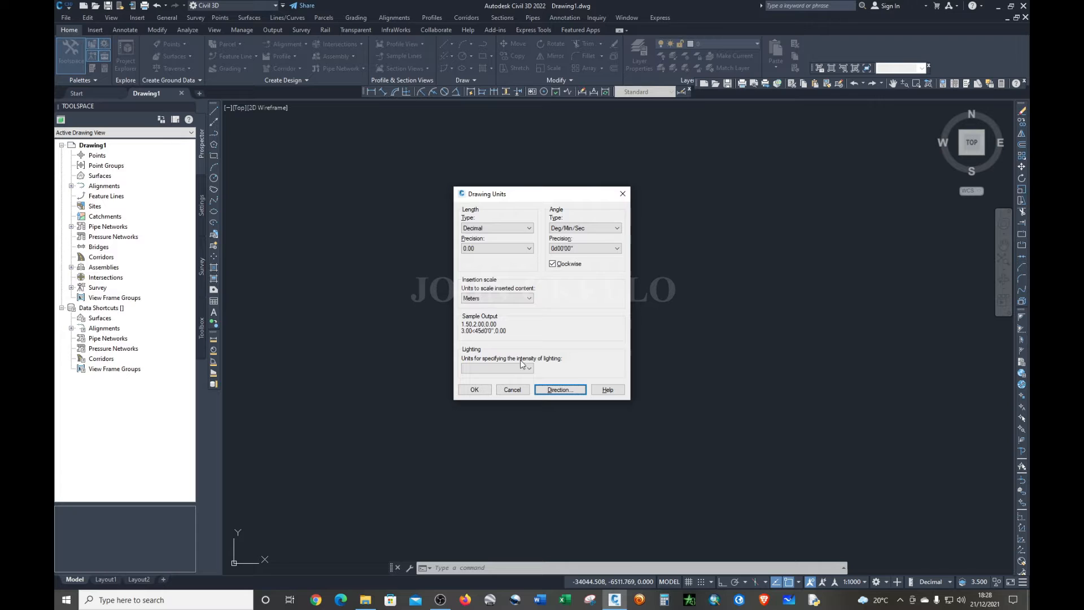
click(475, 389)
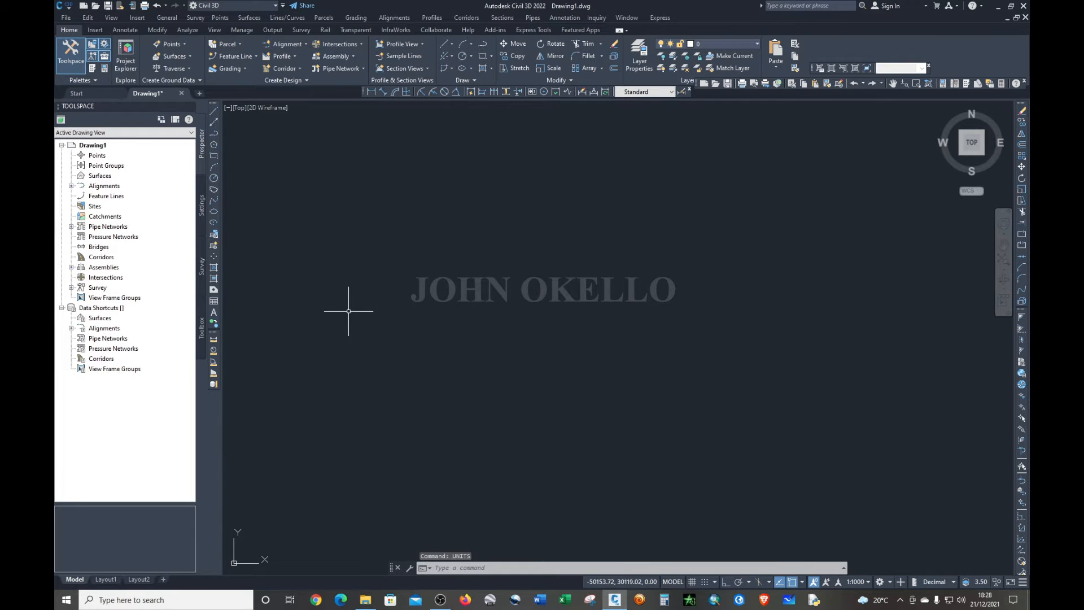
- Save the drawing as Plan in the Survey plan folder on the Desktop
click(107, 8)
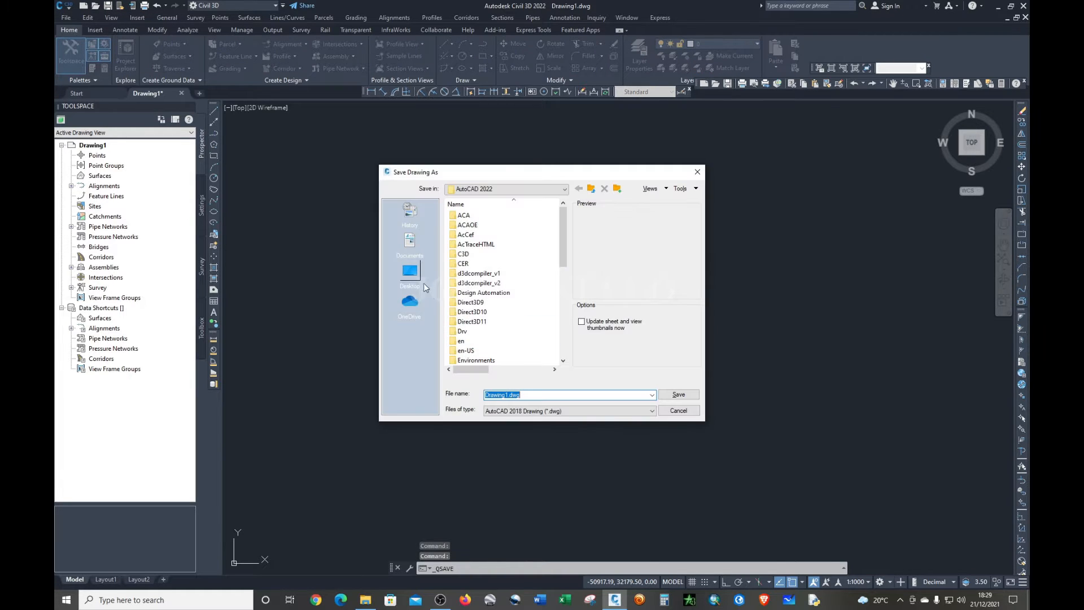
click(411, 273)
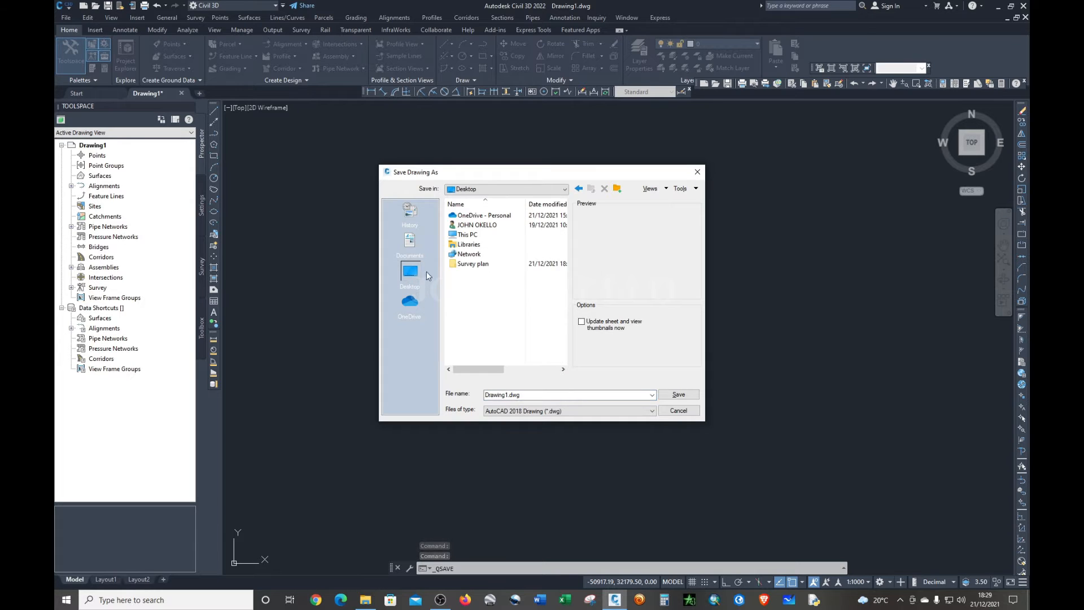
double_click(467, 265)
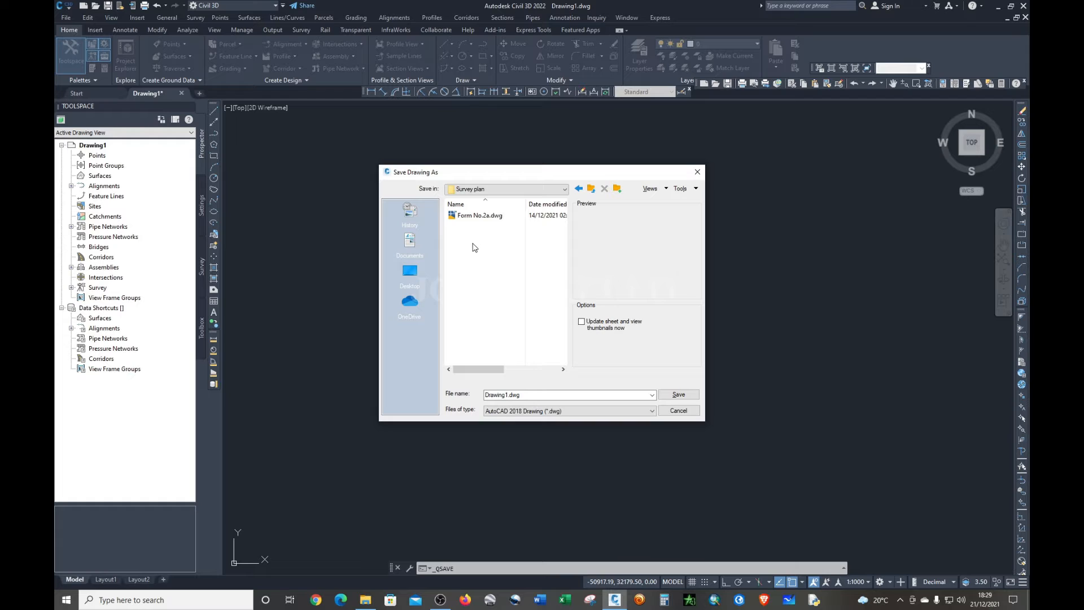
double_click(518, 395)
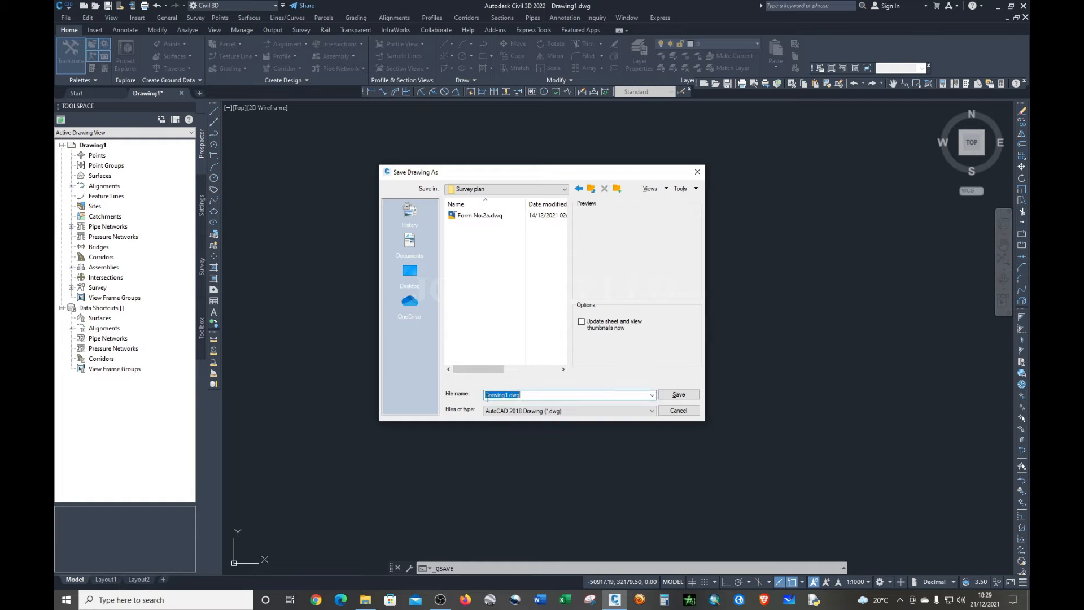
text(Plan)
click(677, 395)
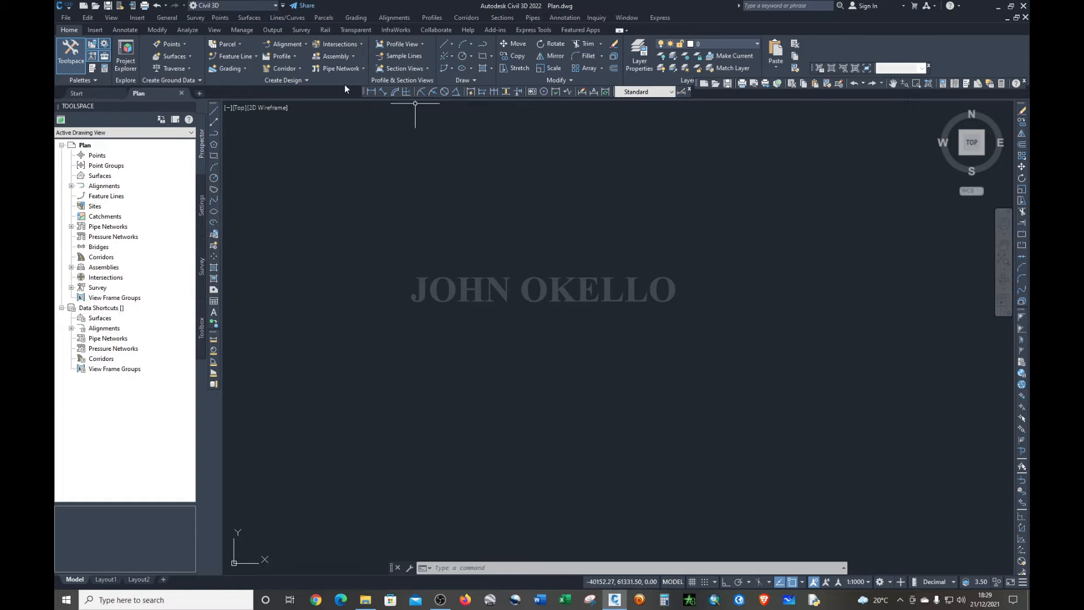
- Start a point import and choose PNEZD (comma delimited) as the point file format
click(219, 17)
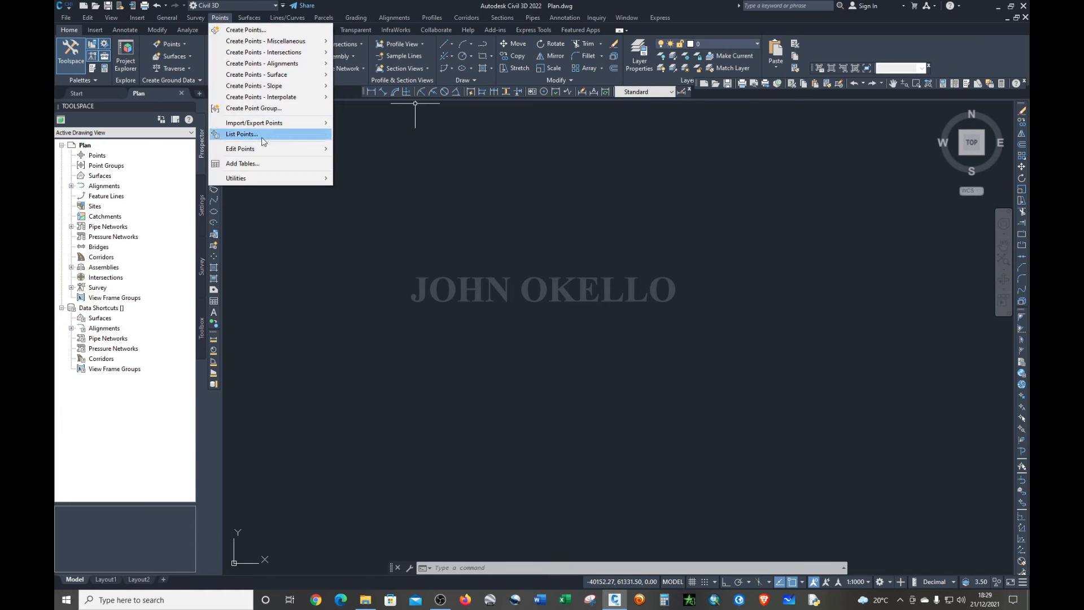
mouse_move(252, 127)
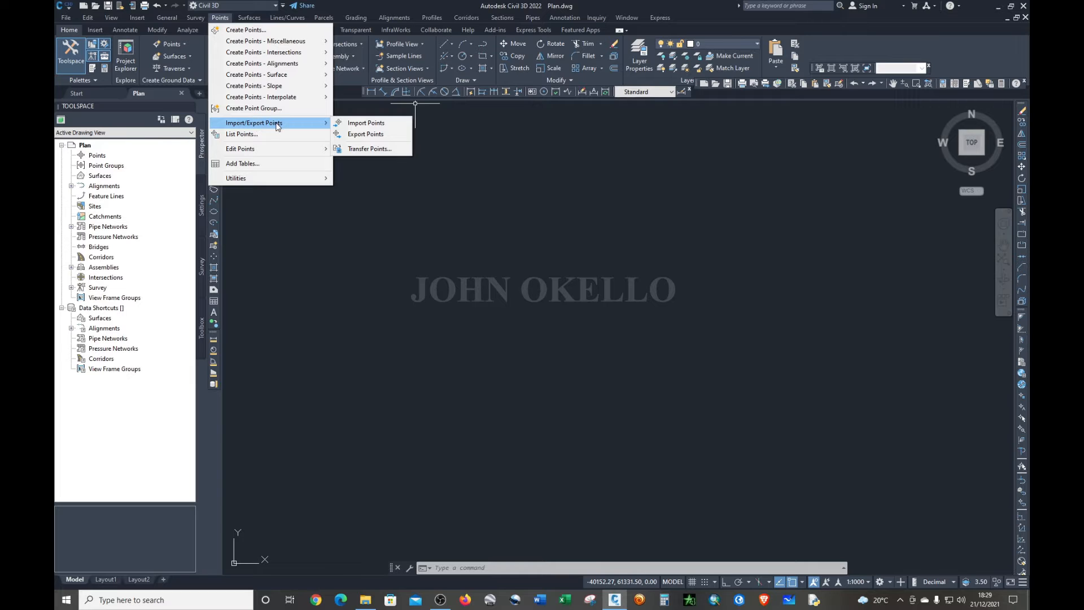
click(364, 123)
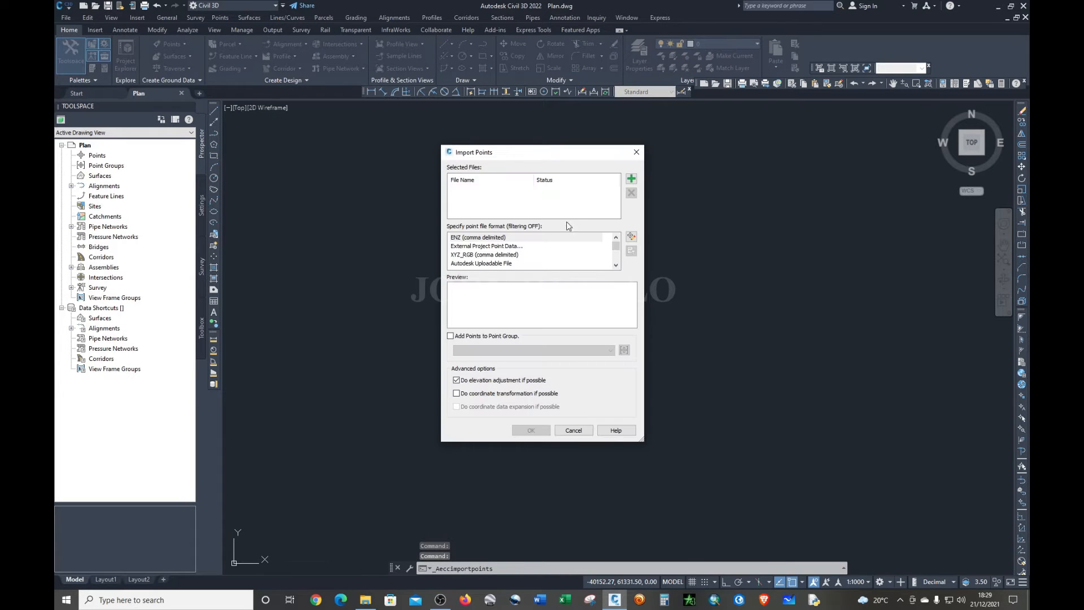
scroll(536, 257, down, 3)
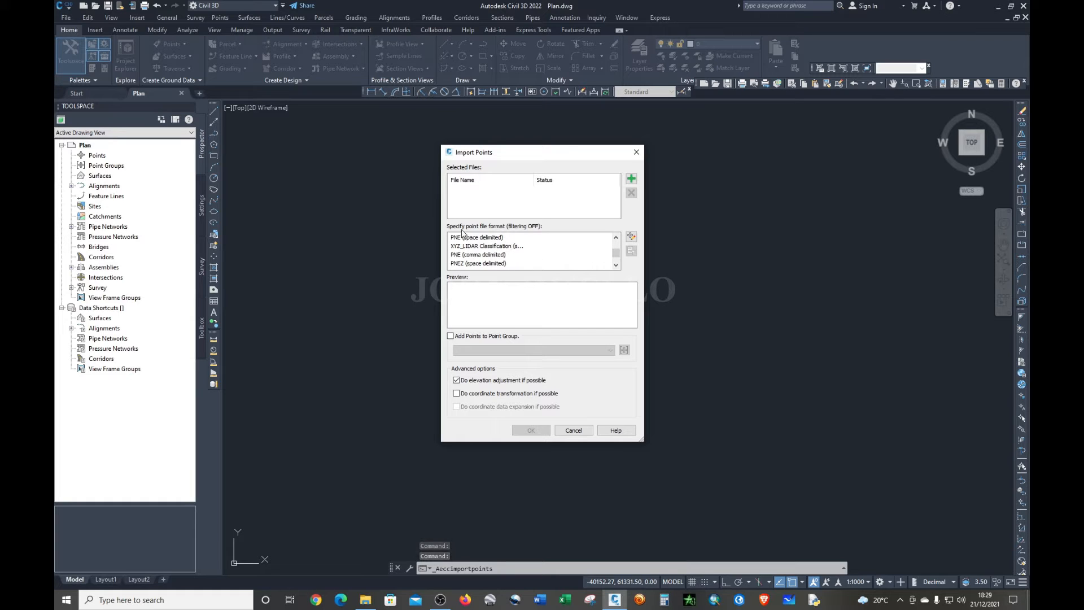
scroll(490, 245, down, 2)
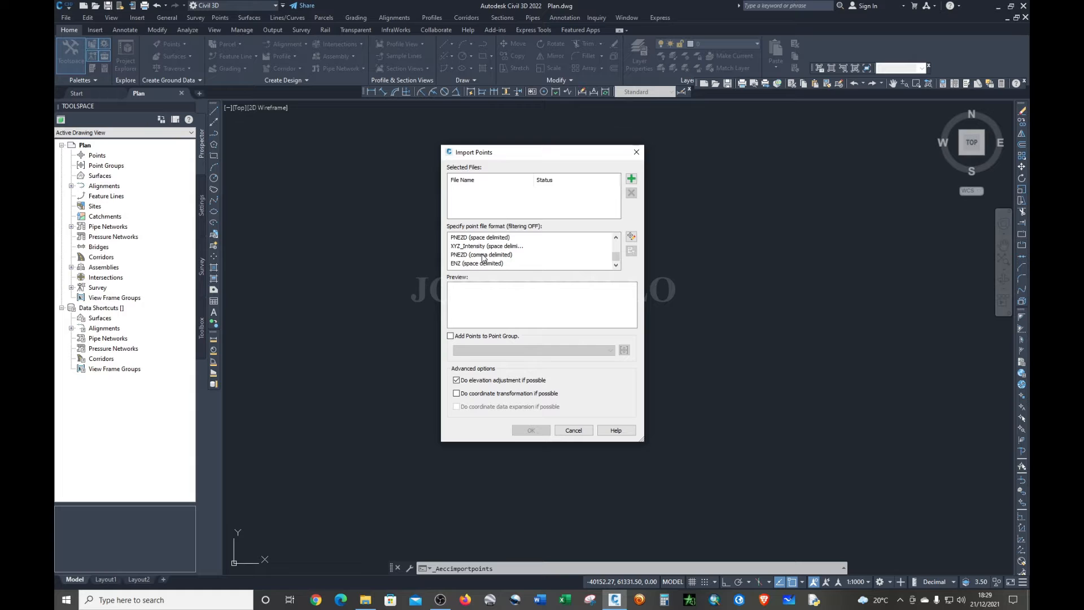
click(483, 255)
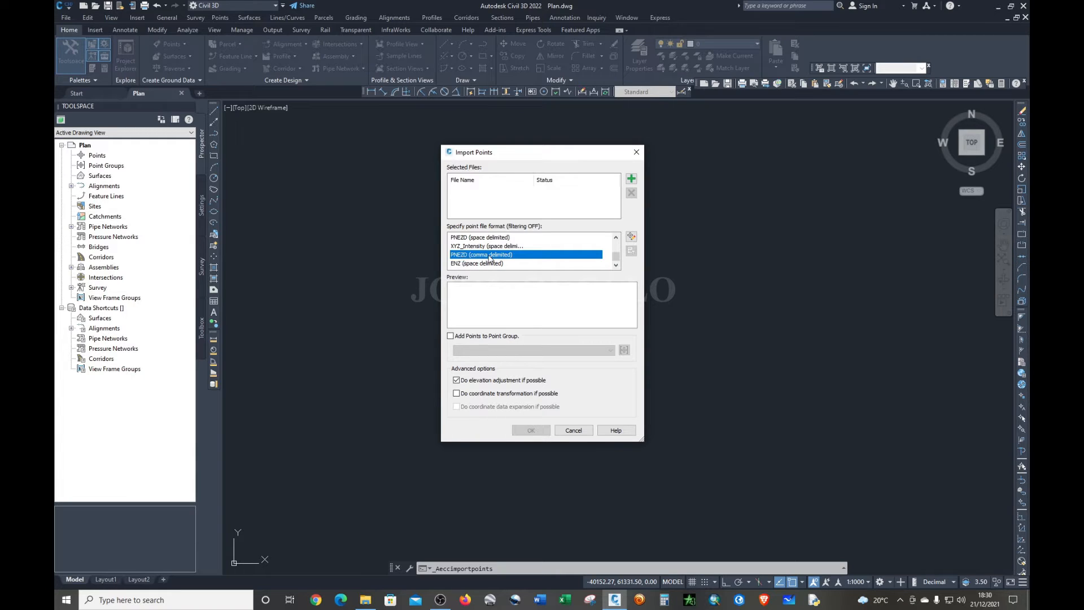
- Add Points.csv from the Survey plan folder as the source file and import its points
click(631, 180)
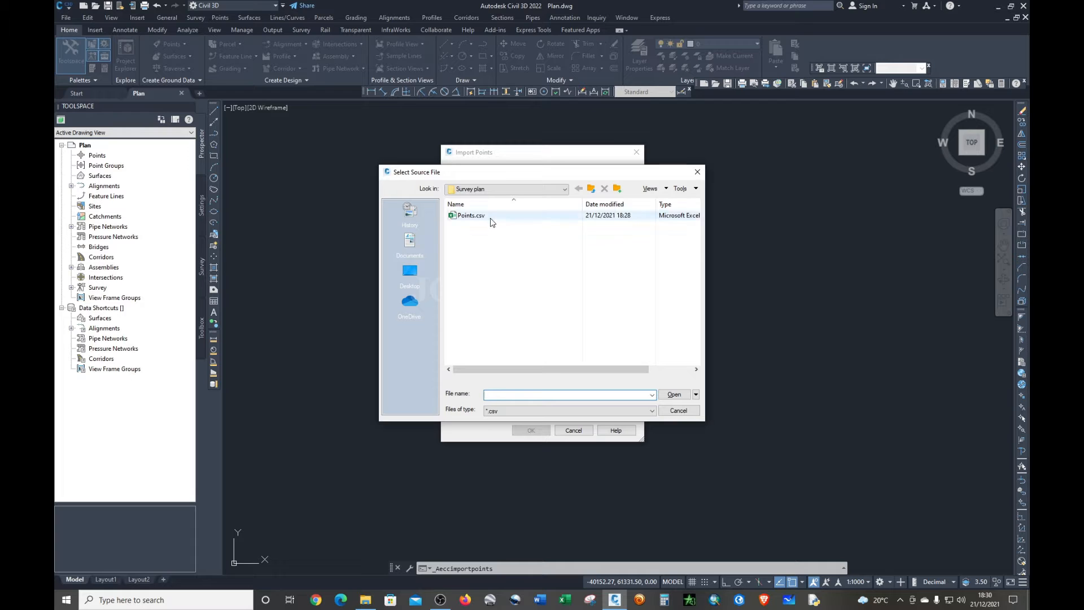
click(483, 216)
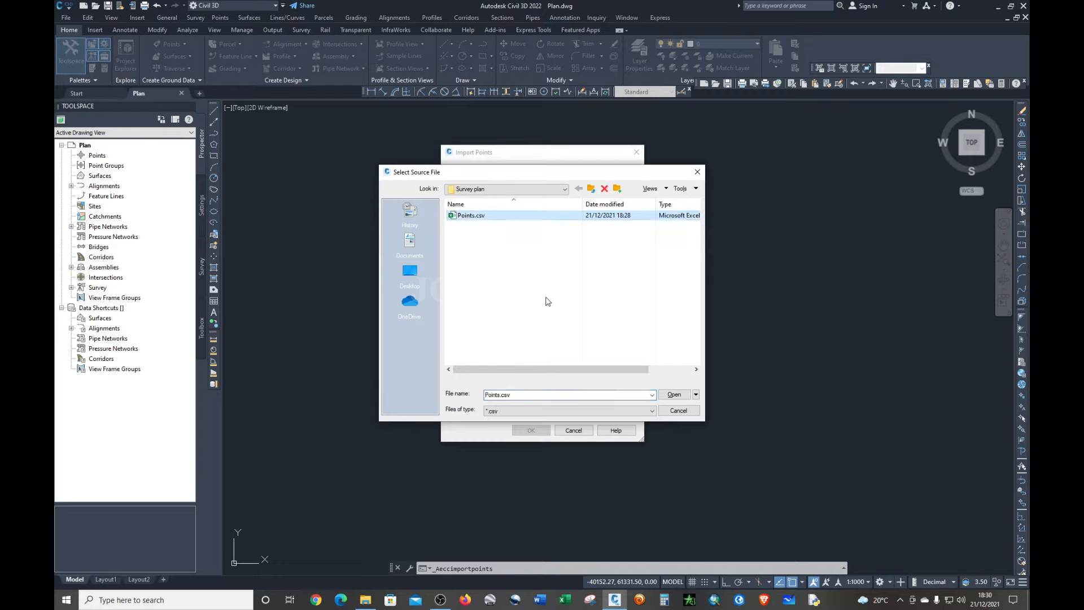
click(673, 394)
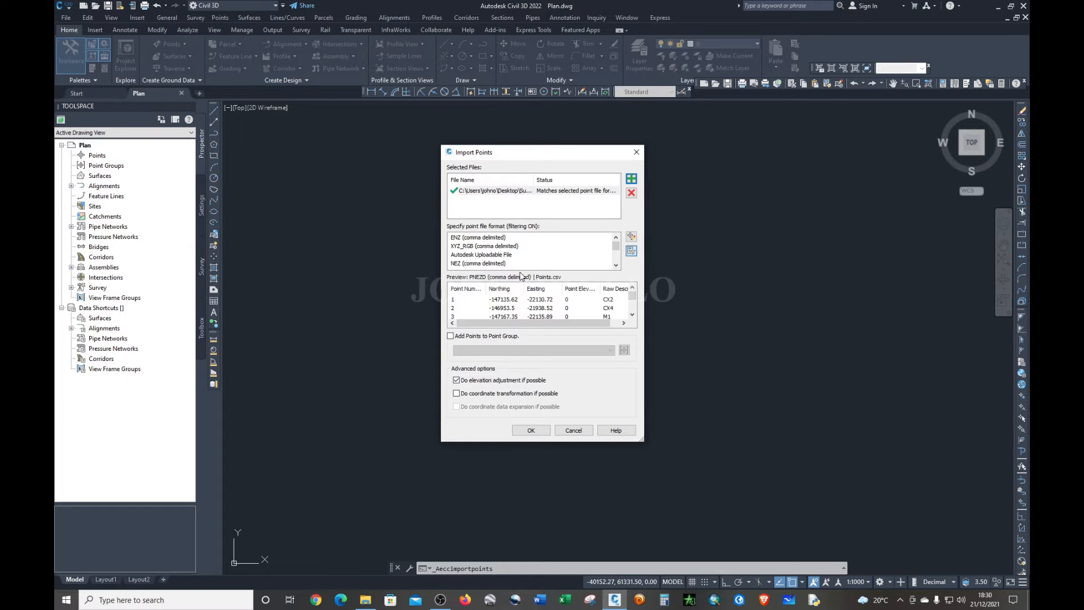
click(531, 431)
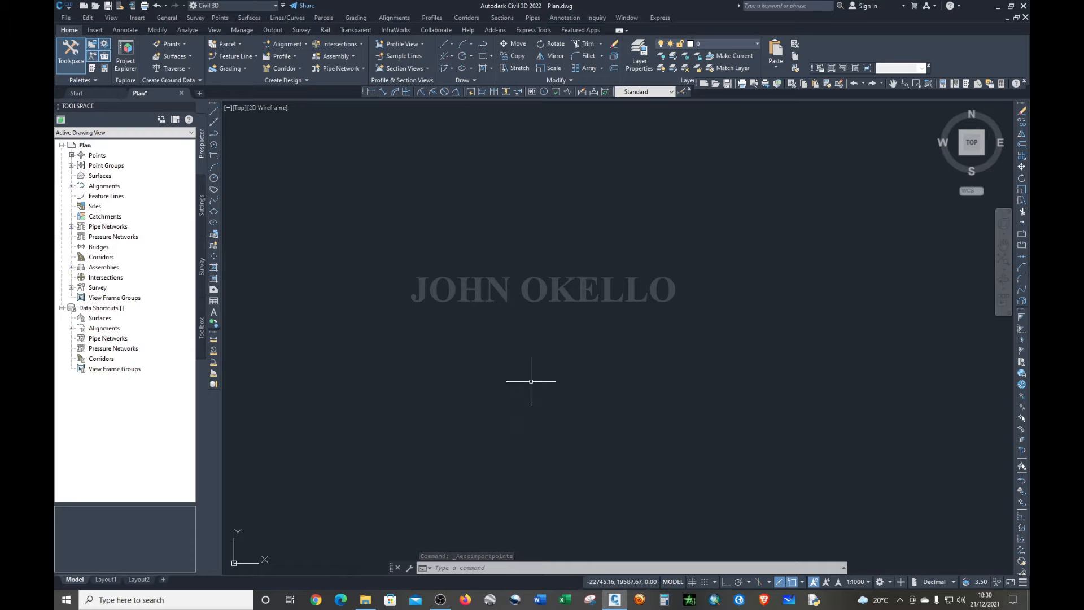
- Zoom to the drawing extents with ZE and examine the imported COGO points and their details
click(458, 568)
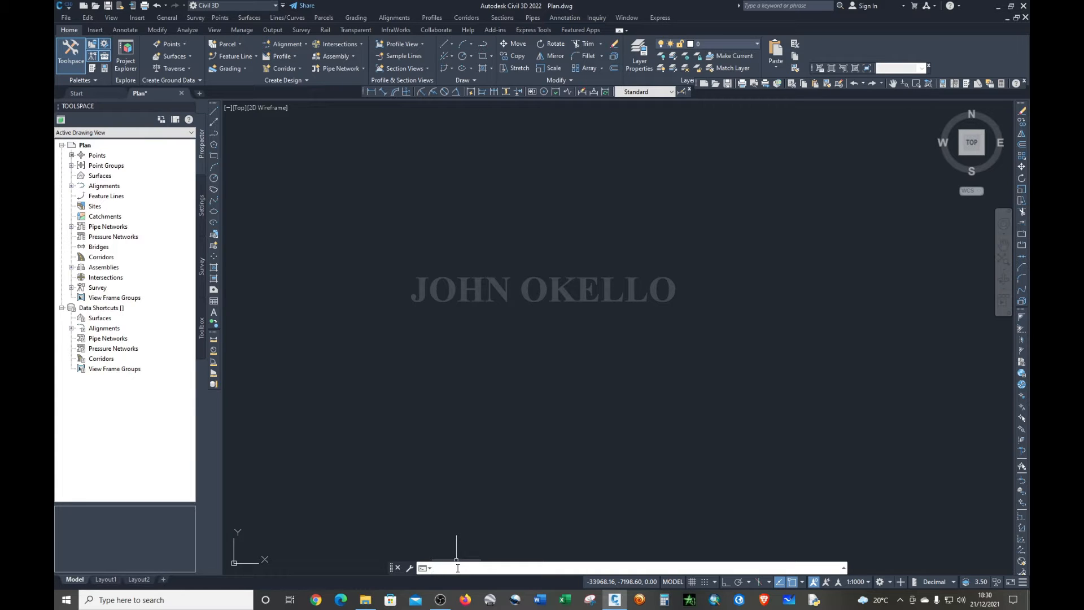
text(ze)
key(Return)
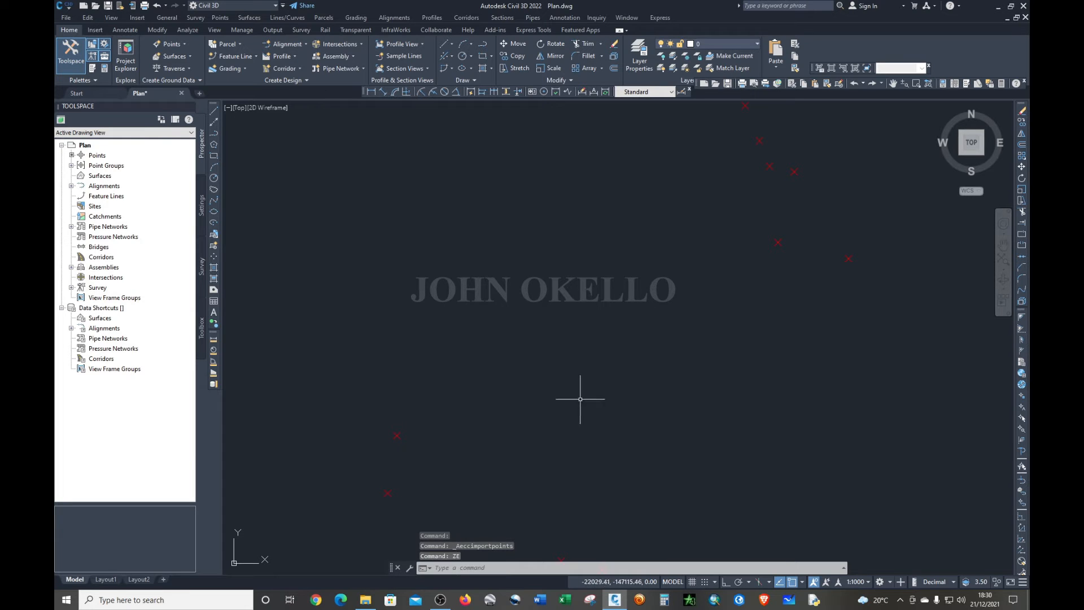
scroll(592, 381, down, 3)
scroll(592, 452, up, 3)
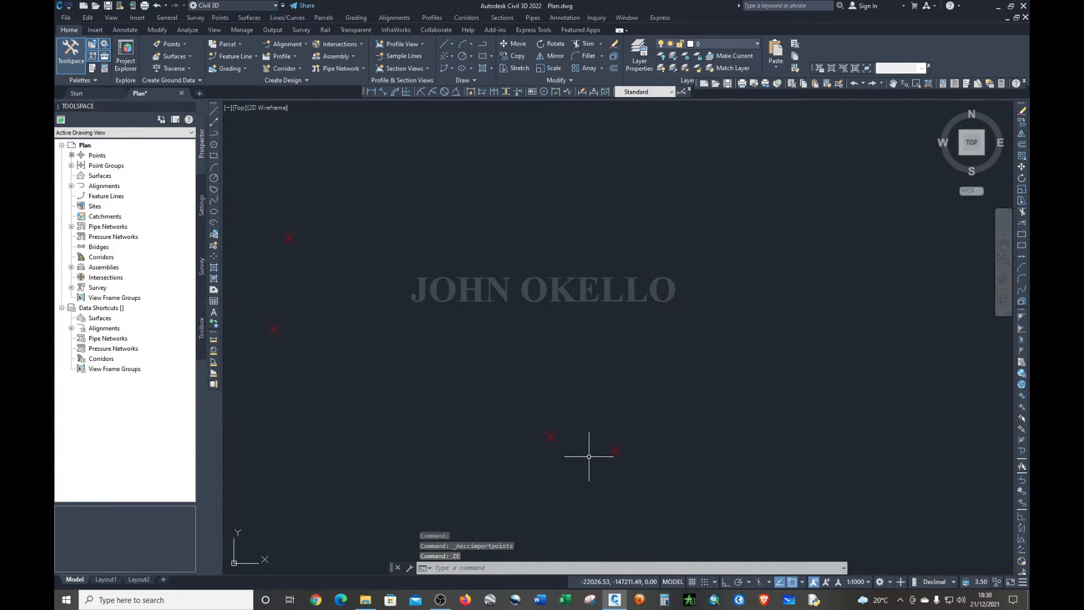
scroll(622, 429, down, 4)
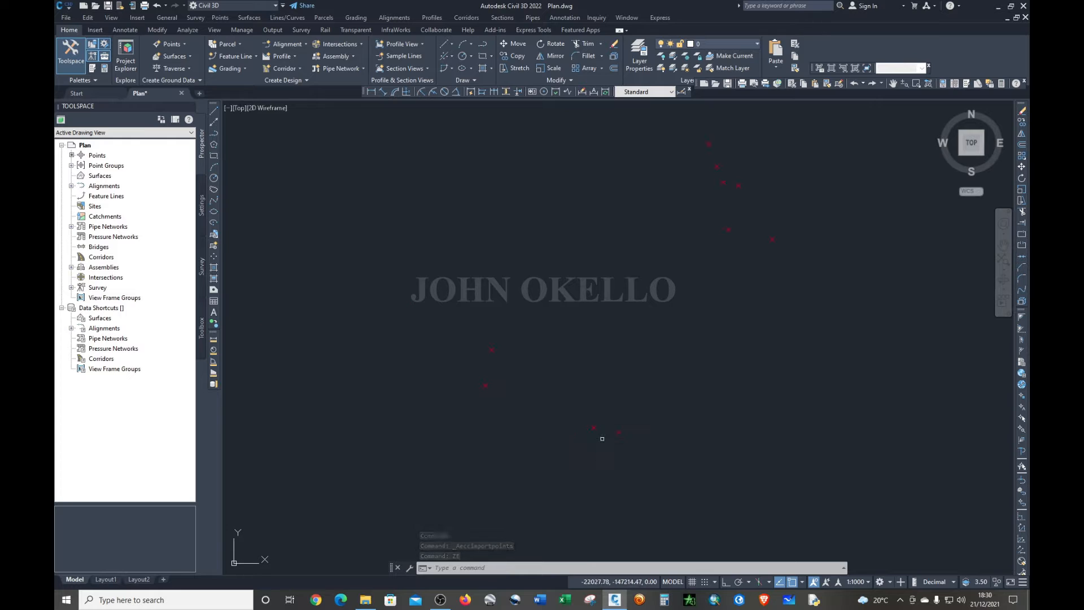
scroll(591, 432, up, 4)
scroll(614, 438, up, 4)
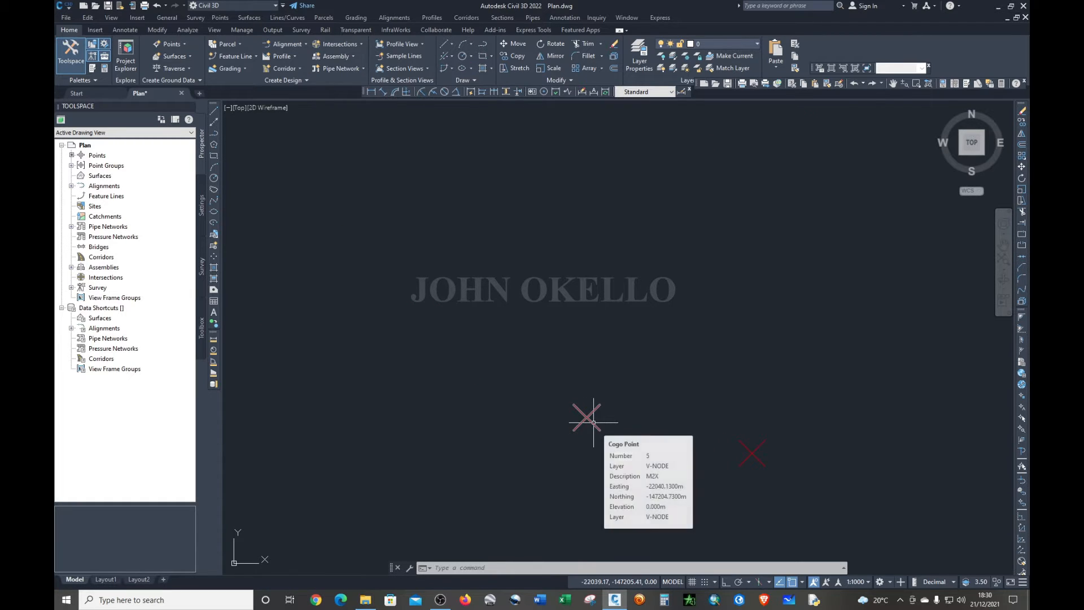
scroll(593, 422, down, 5)
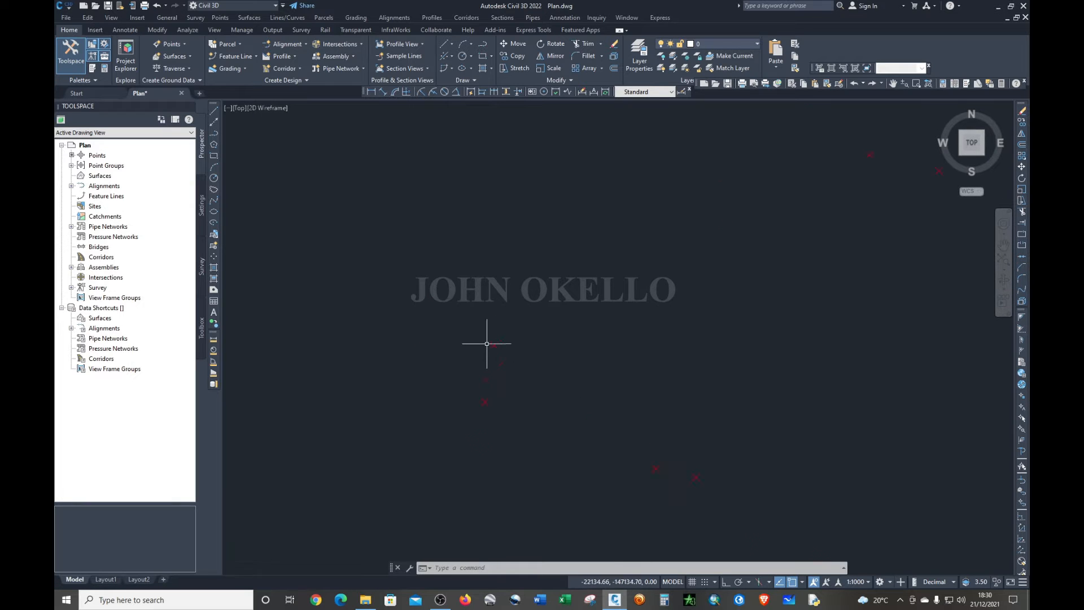
scroll(490, 345, up, 6)
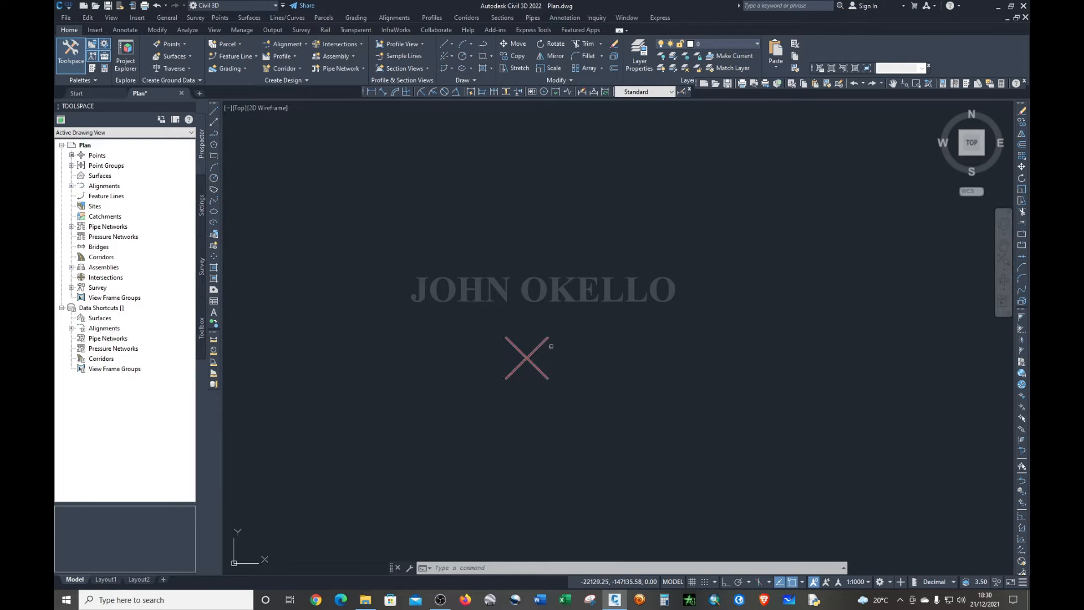
scroll(552, 342, down, 5)
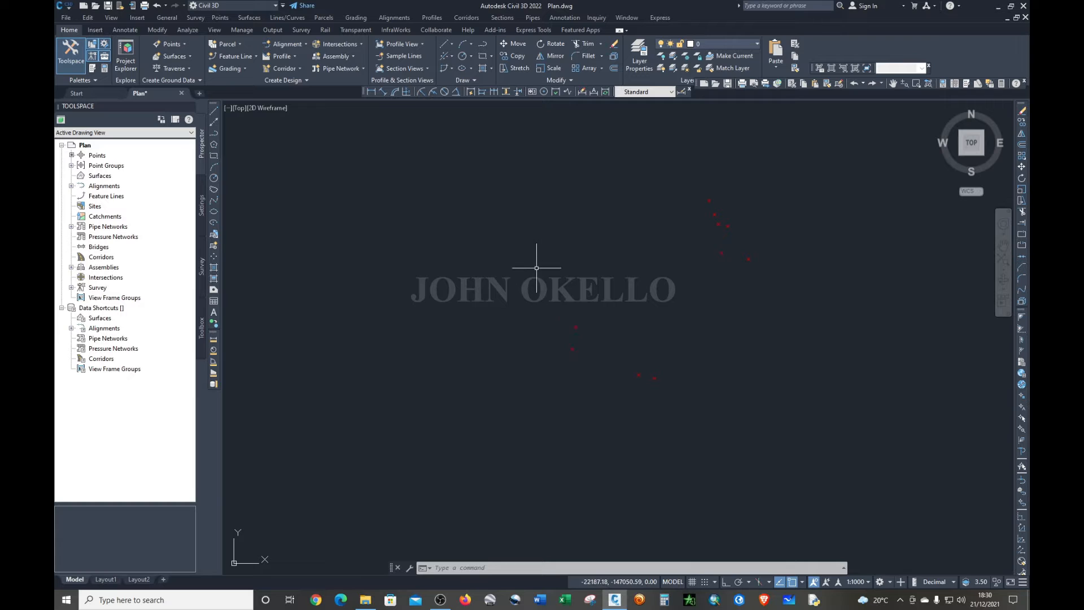
click(501, 150)
click(794, 450)
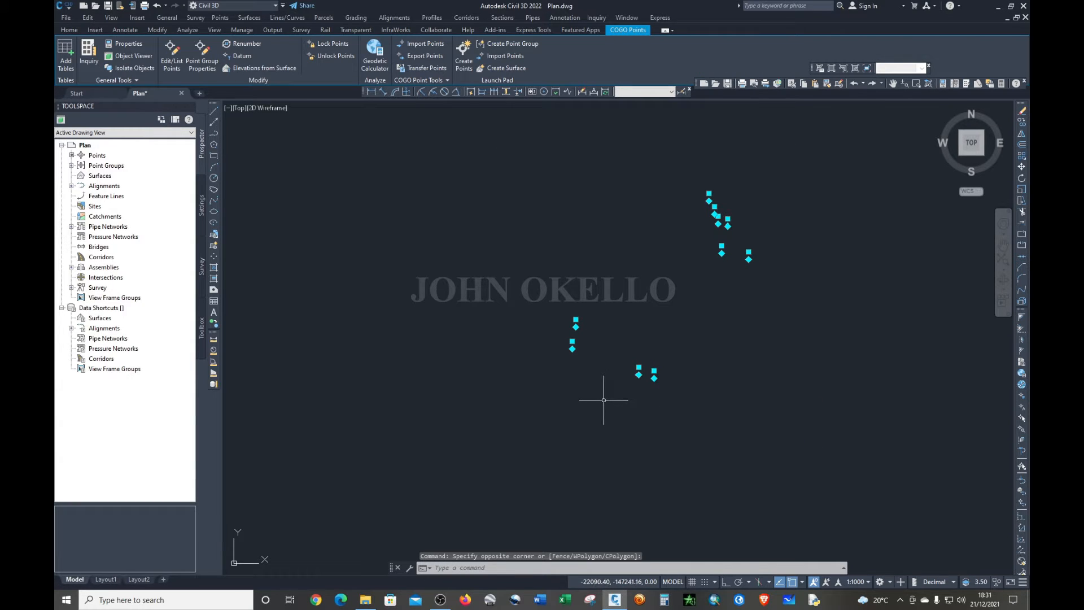
key(Escape)
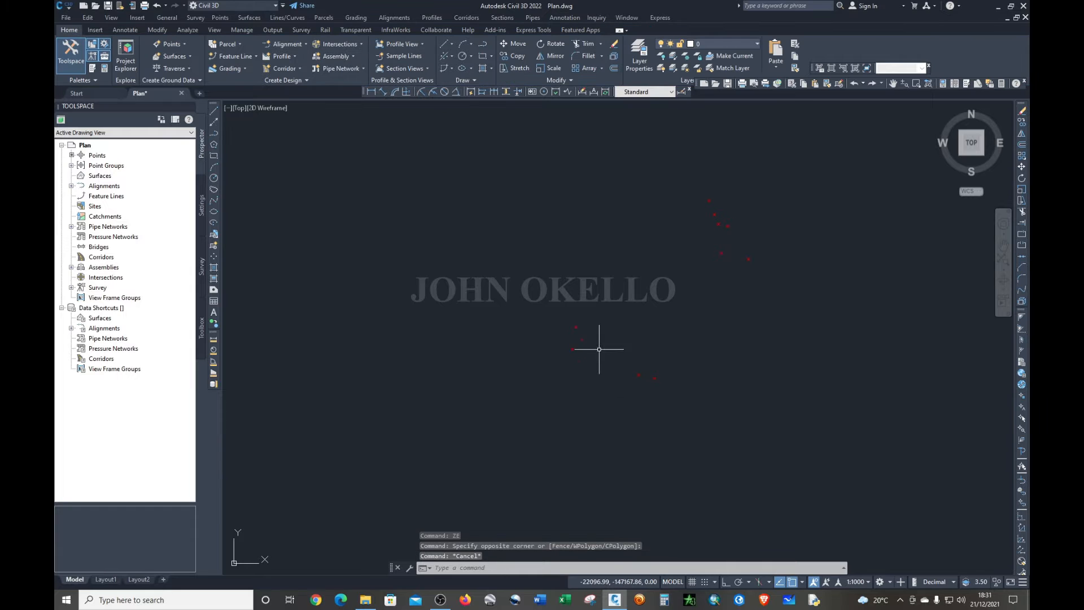
- Select all COGO points with Select Similar and set their point style to Standard in the properties
click(520, 293)
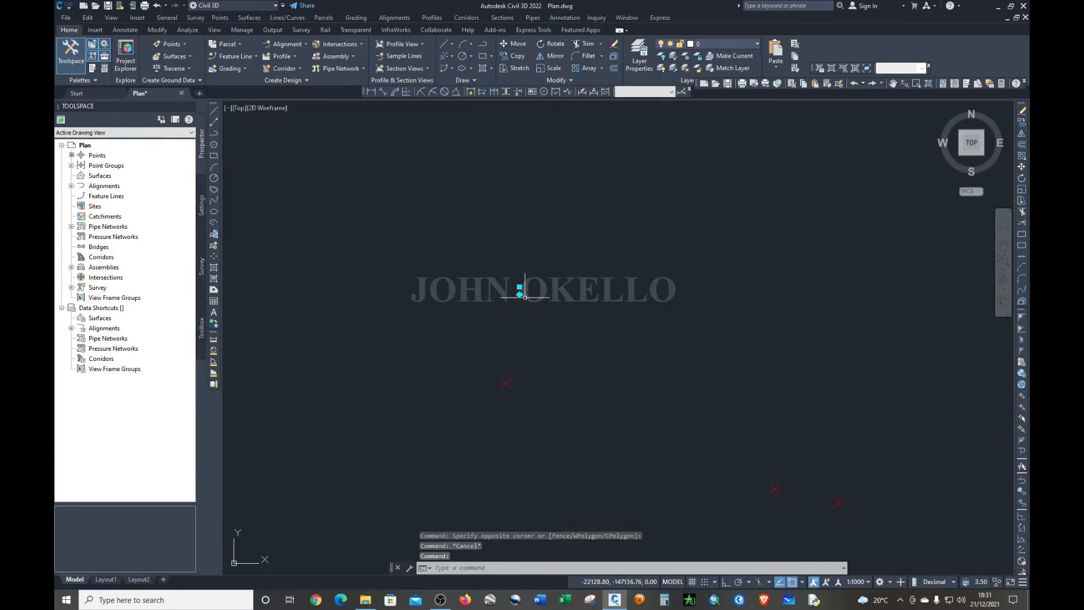
right_click(556, 305)
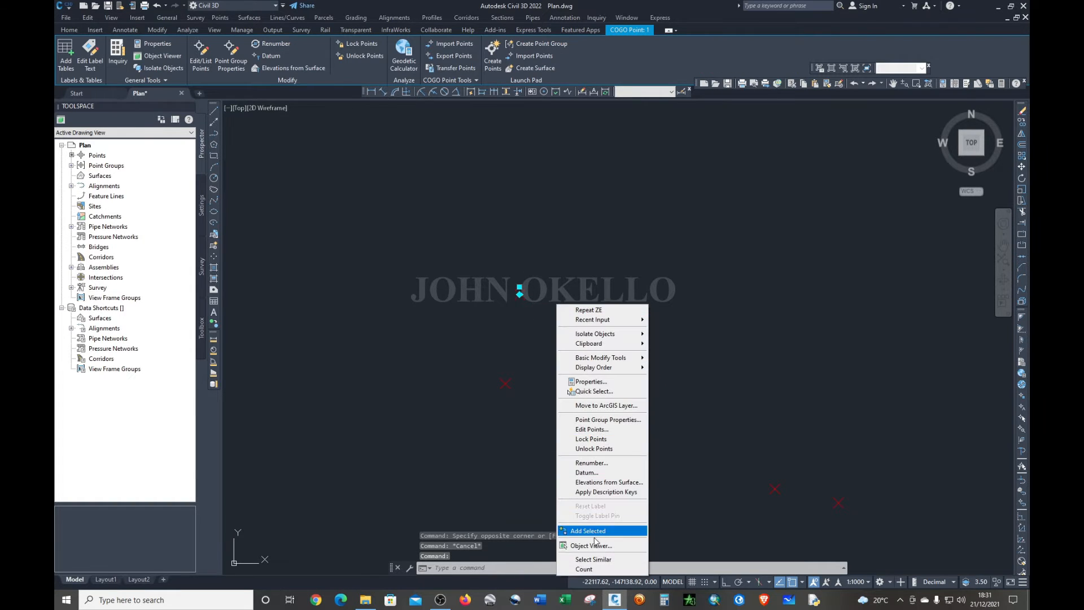
click(593, 558)
scroll(579, 431, down, 4)
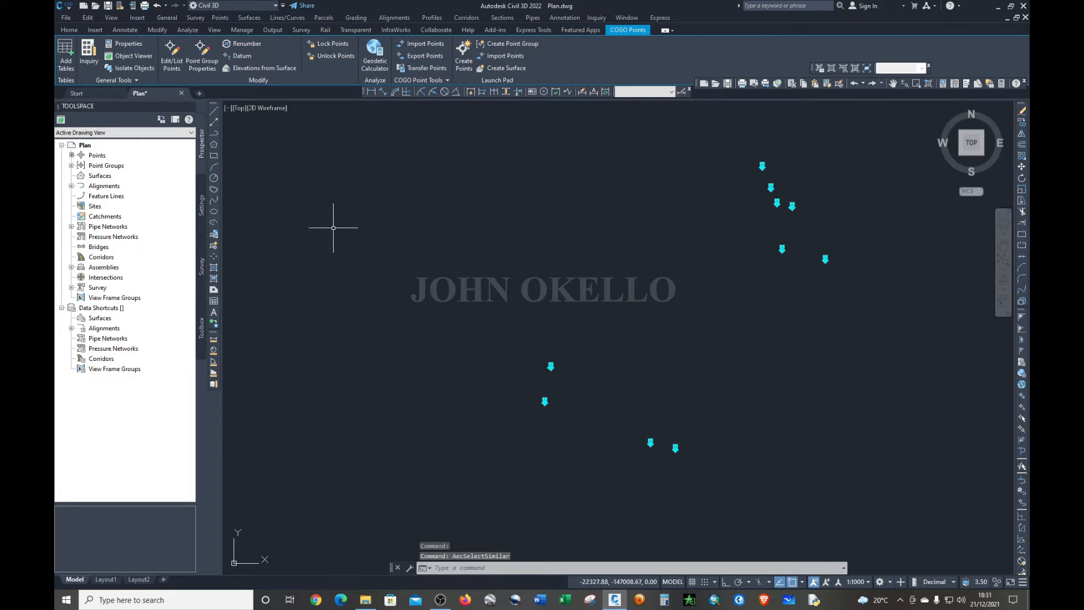
click(67, 30)
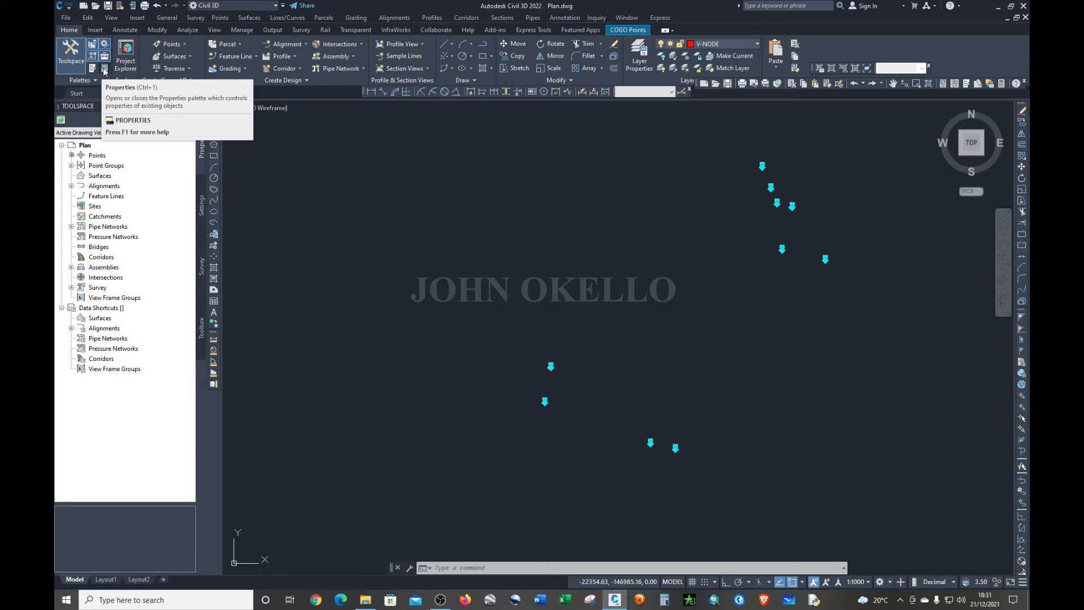
click(104, 69)
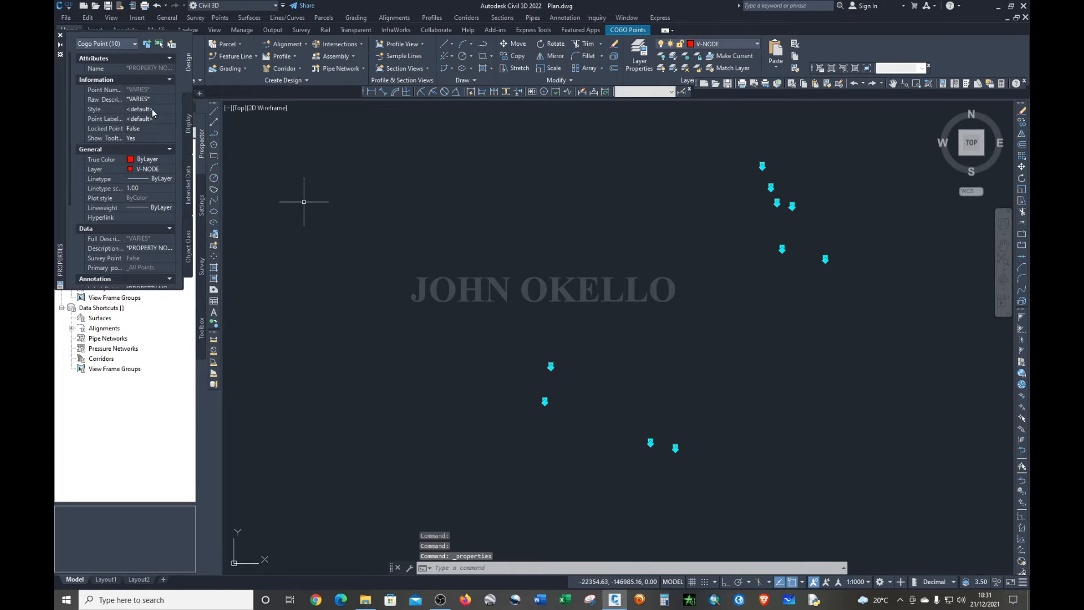
click(152, 108)
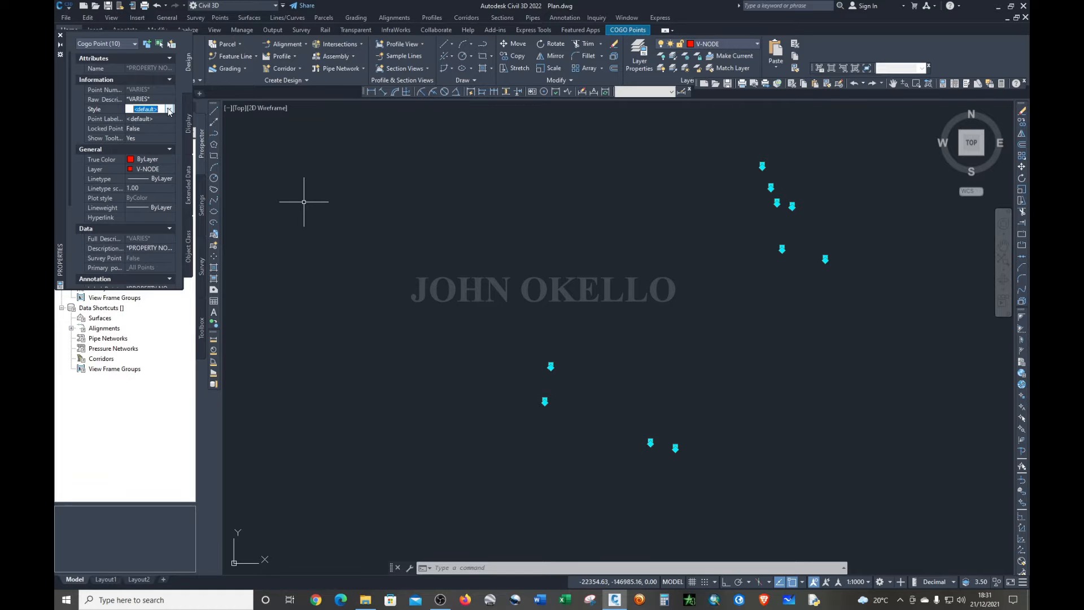
click(169, 109)
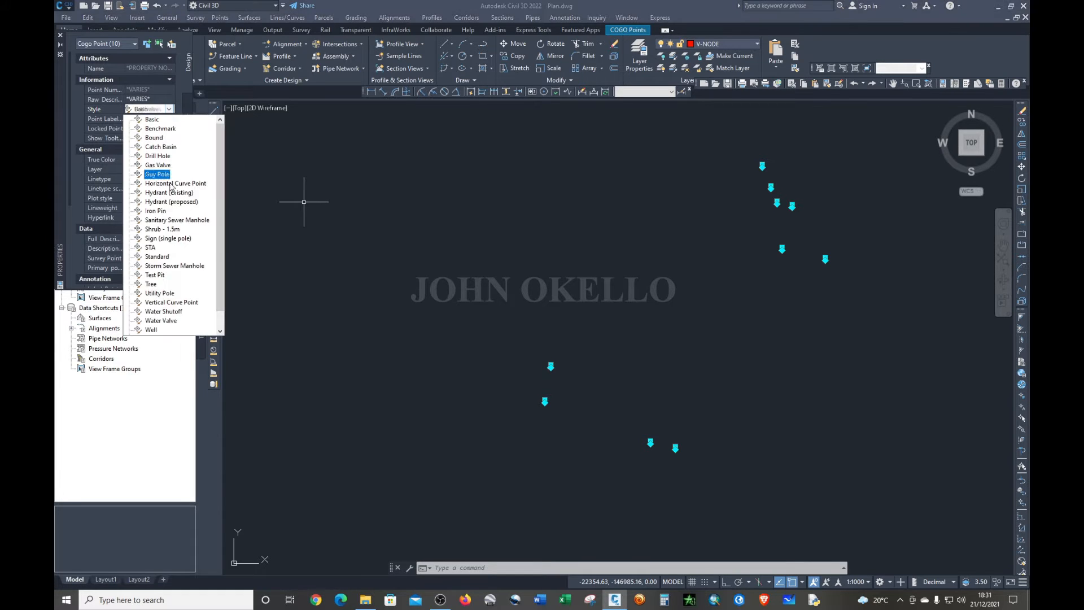
click(166, 257)
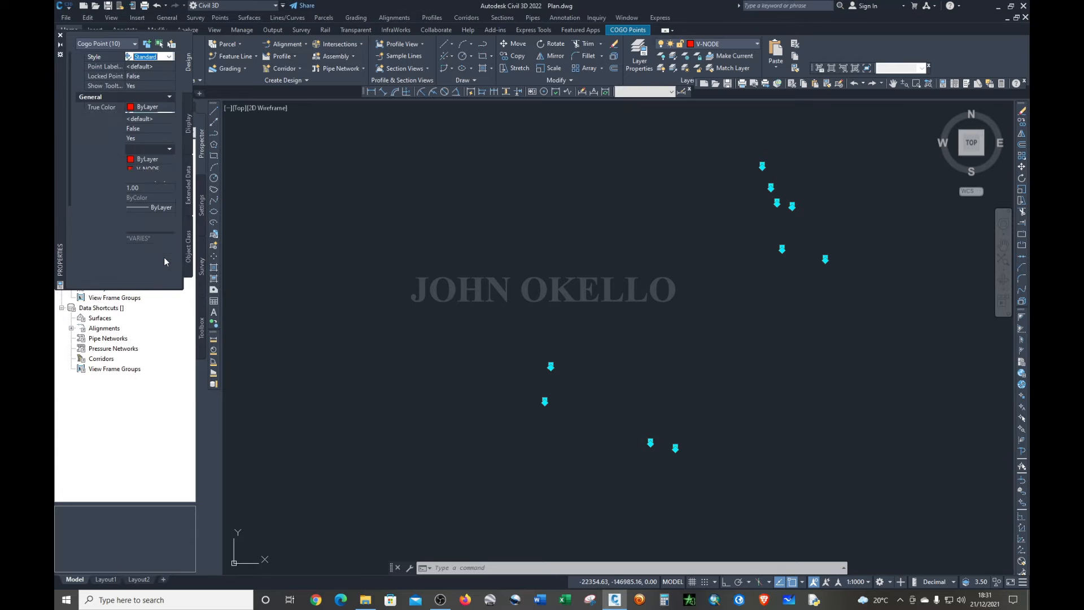
- Edit the Standard point style of the selected COGO points to use a dot custom marker with a circle around it
click(172, 58)
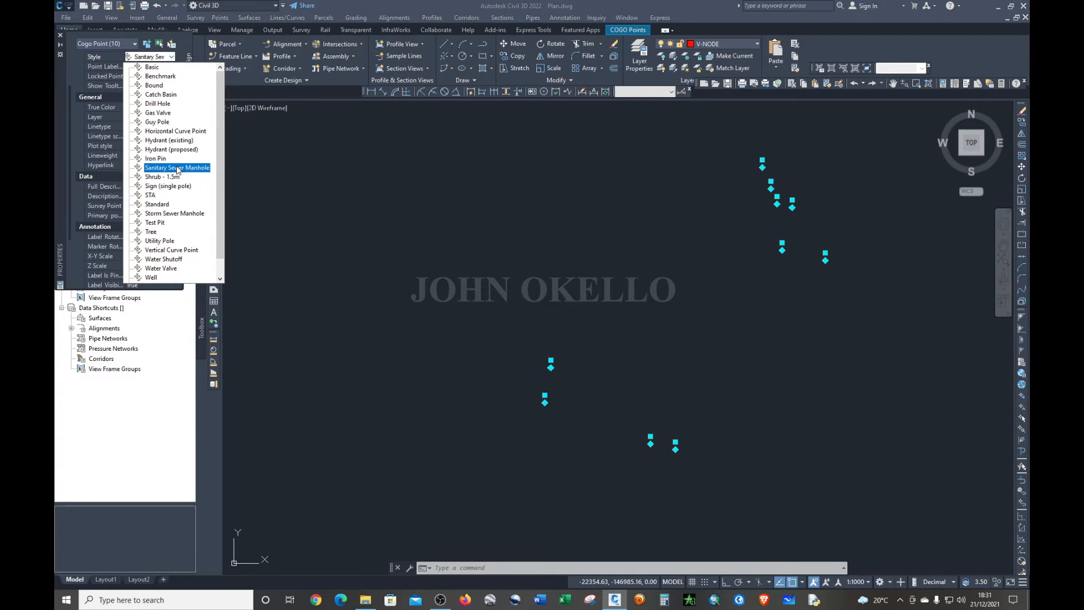
scroll(182, 195, down, 1)
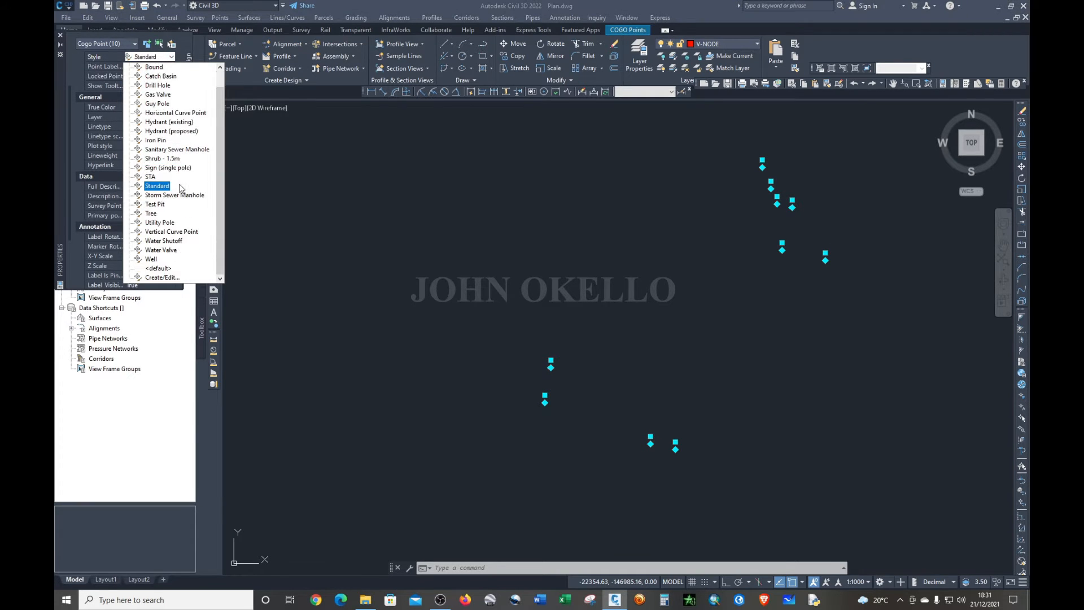
click(162, 278)
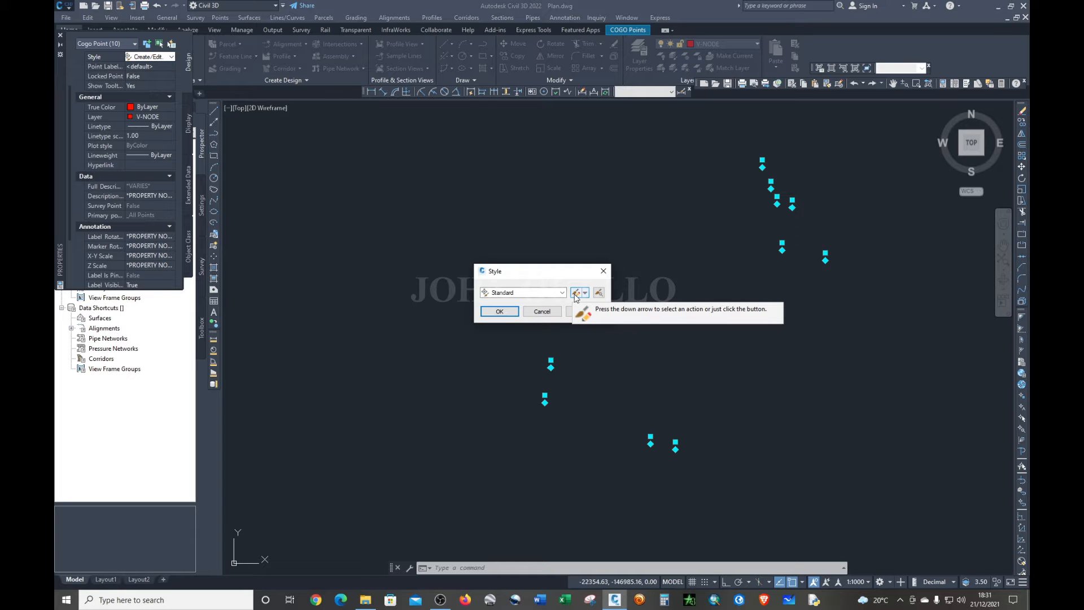
click(575, 293)
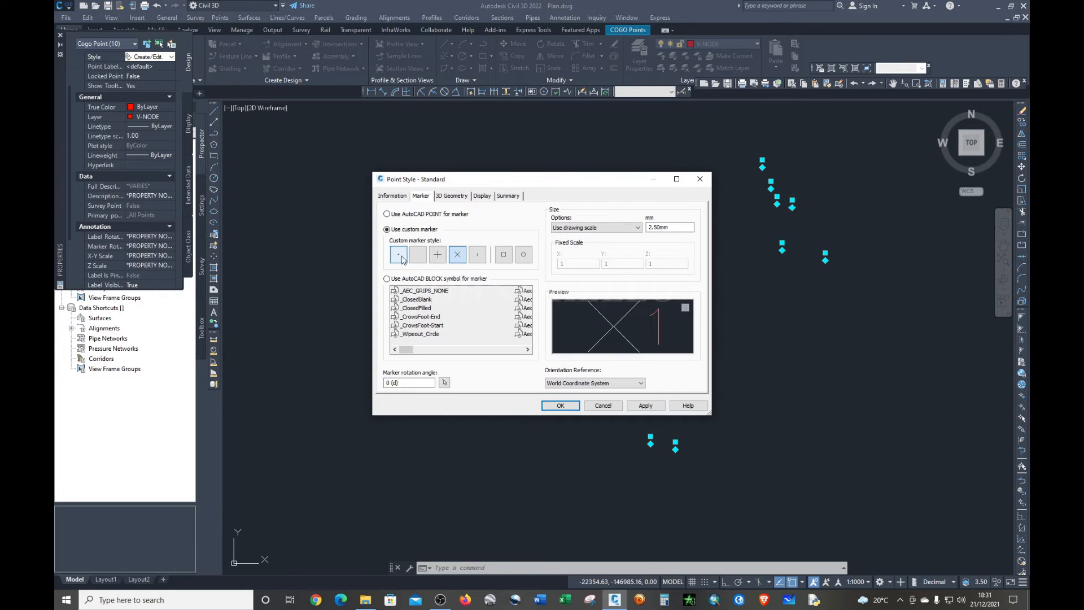
click(399, 256)
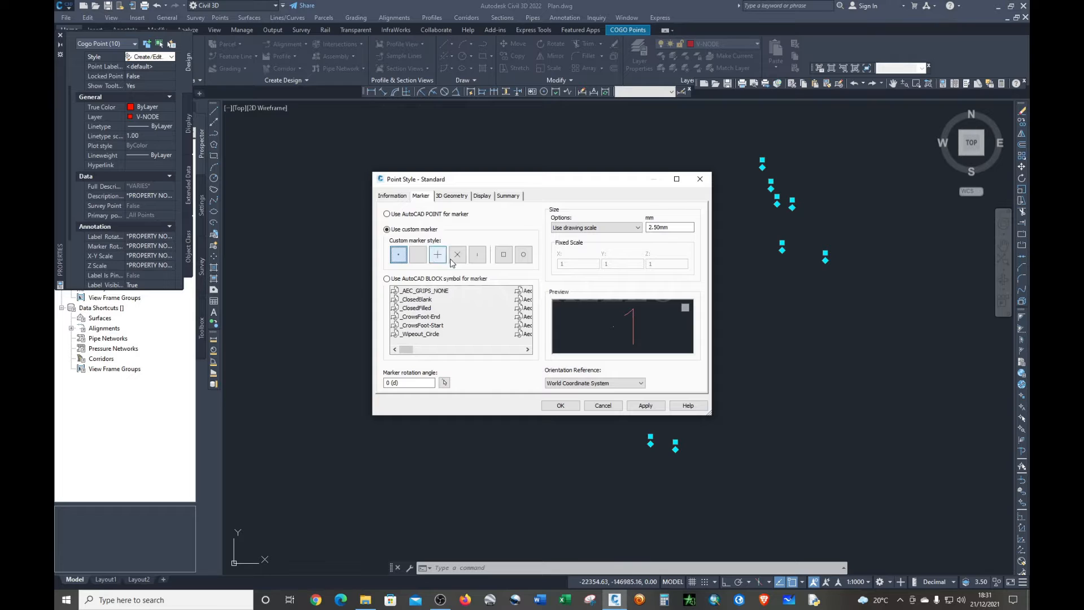
click(523, 256)
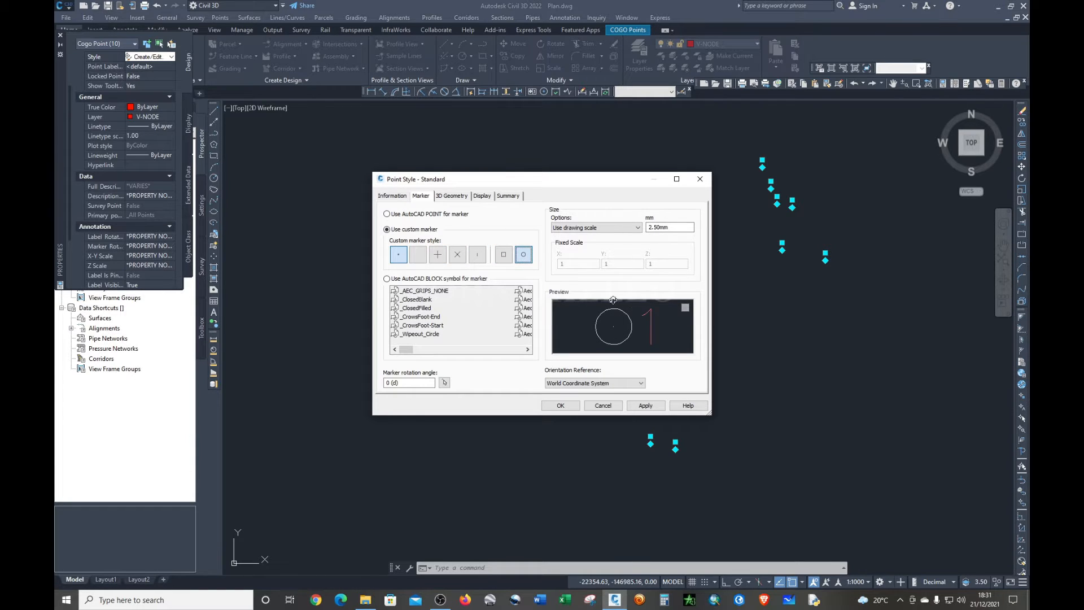
click(643, 405)
click(560, 405)
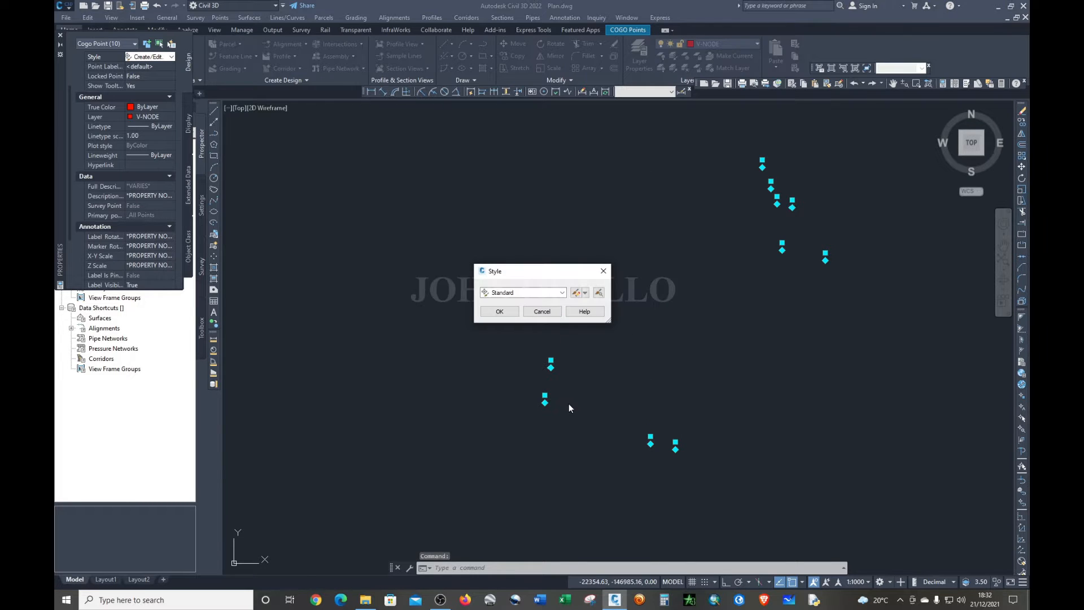
click(502, 311)
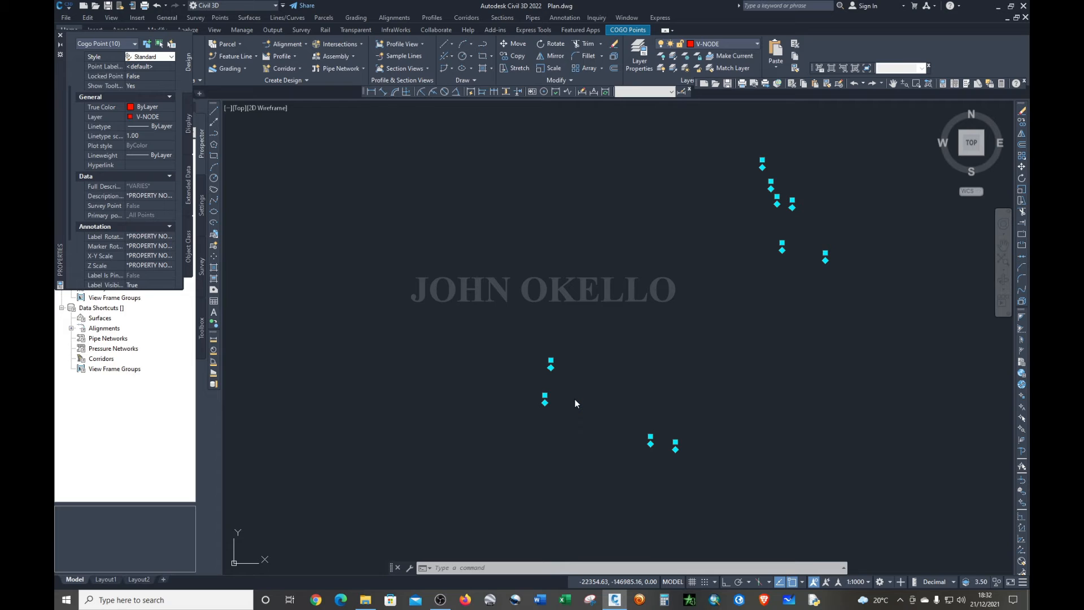
key(Escape)
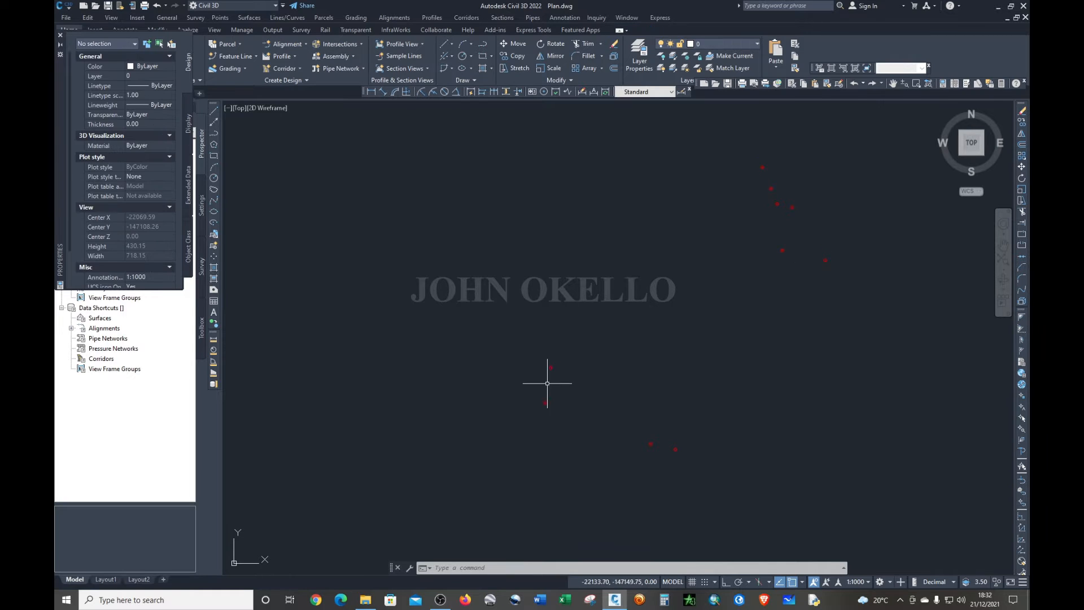
- Select all COGO points with Select Similar and set their point label style to Description Only in the properties
scroll(566, 271, down, 6)
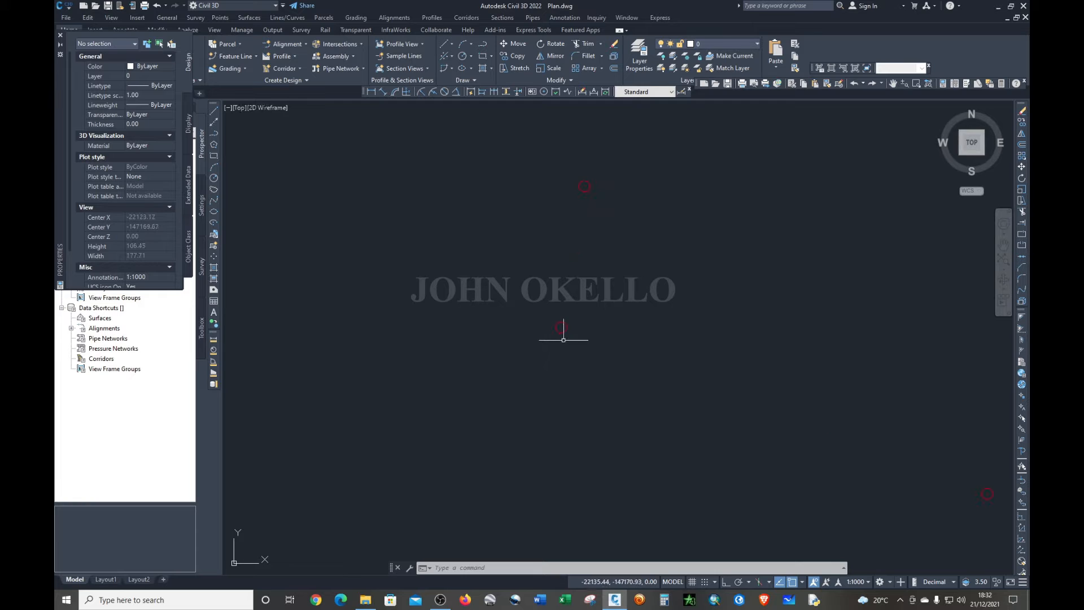
scroll(558, 325, up, 6)
click(556, 309)
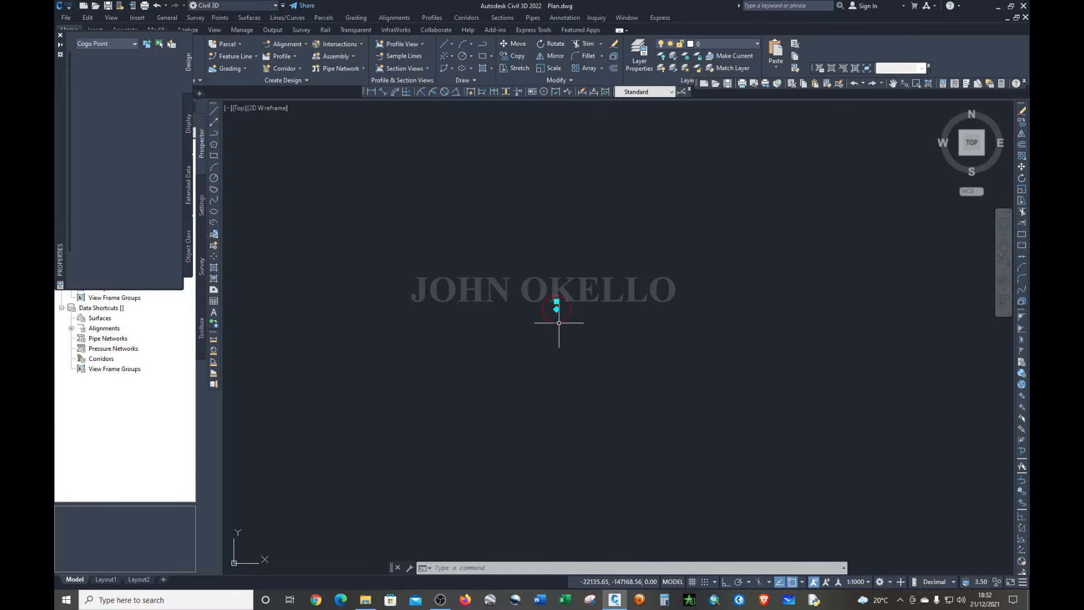
right_click(557, 334)
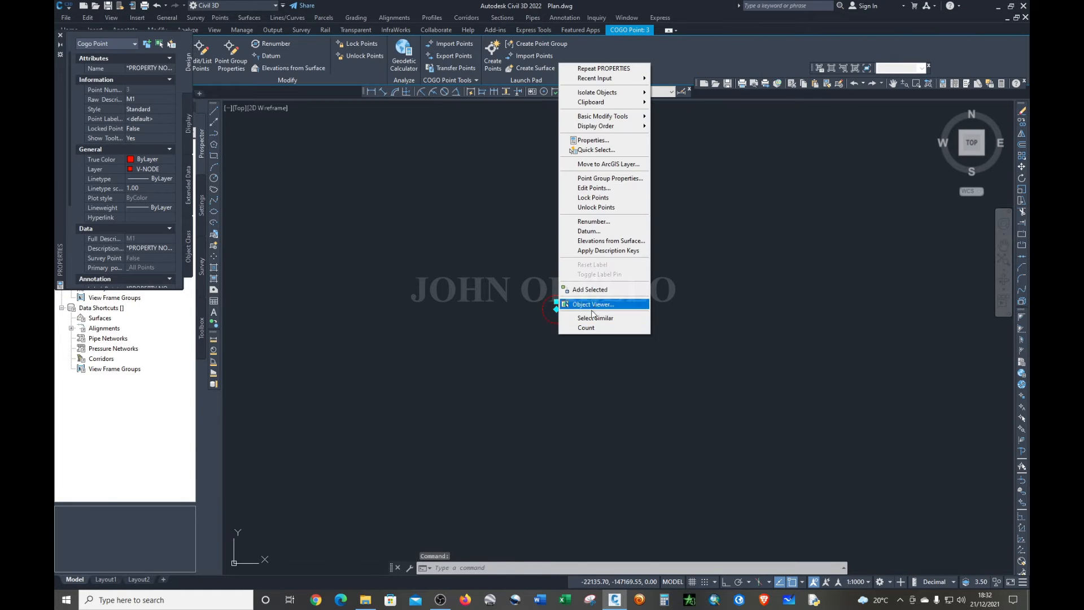
click(570, 318)
scroll(531, 357, down, 5)
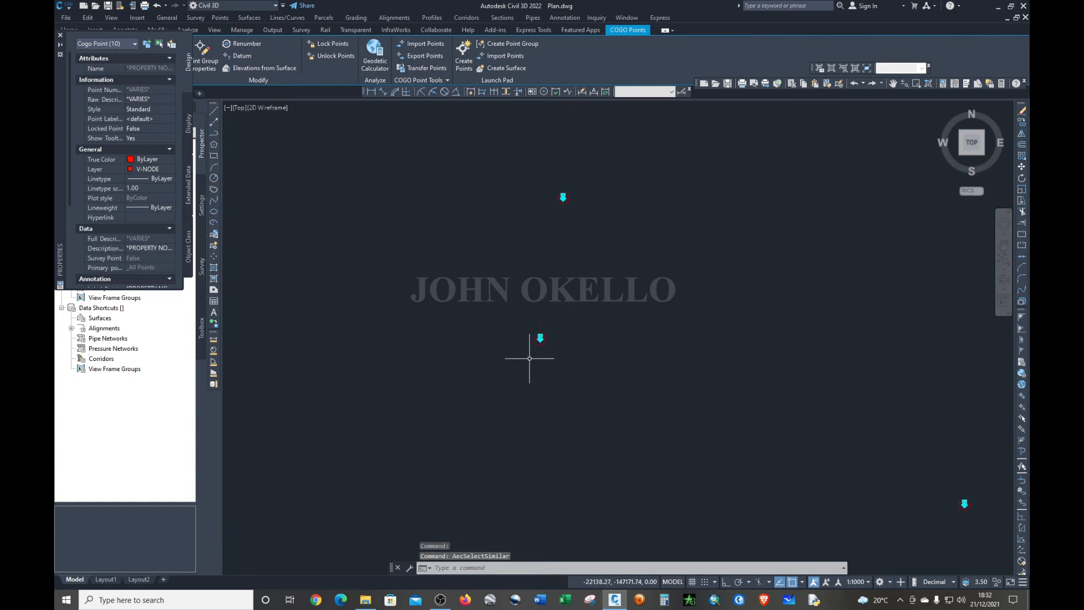
scroll(483, 312, down, 4)
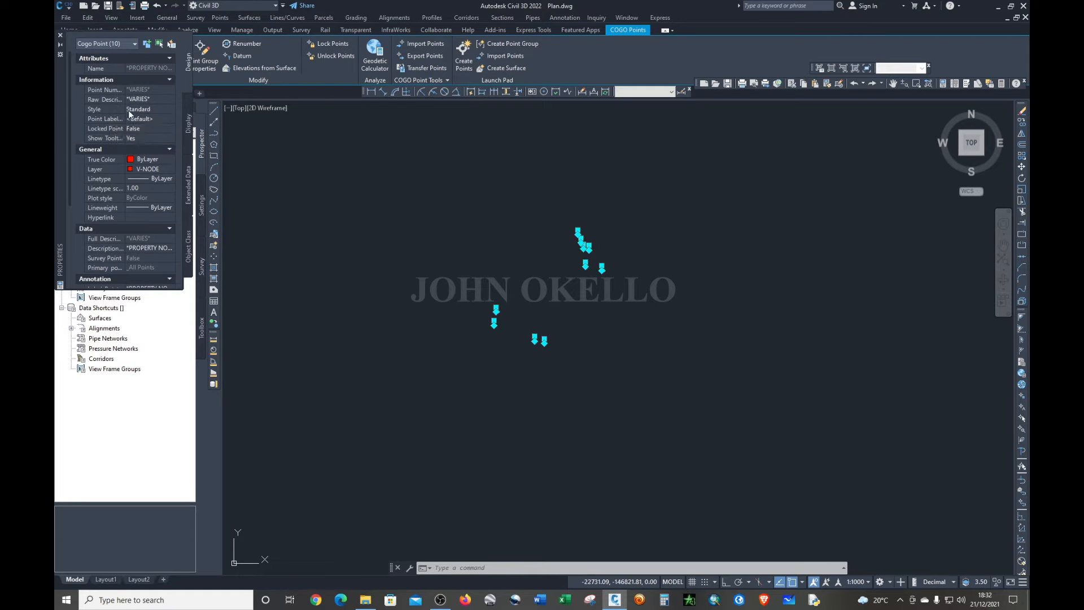
click(161, 111)
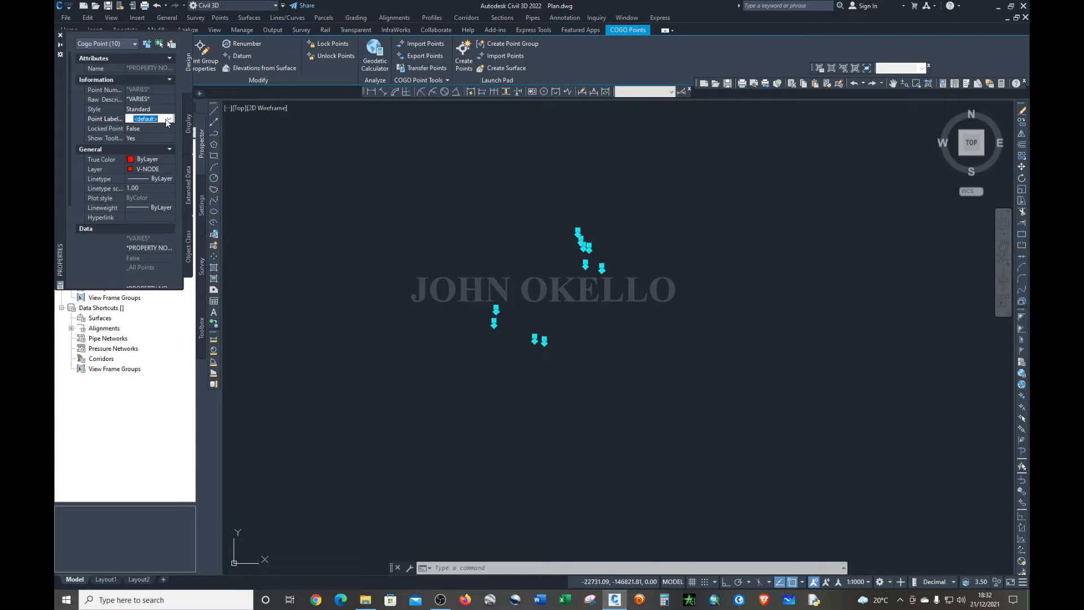
click(166, 119)
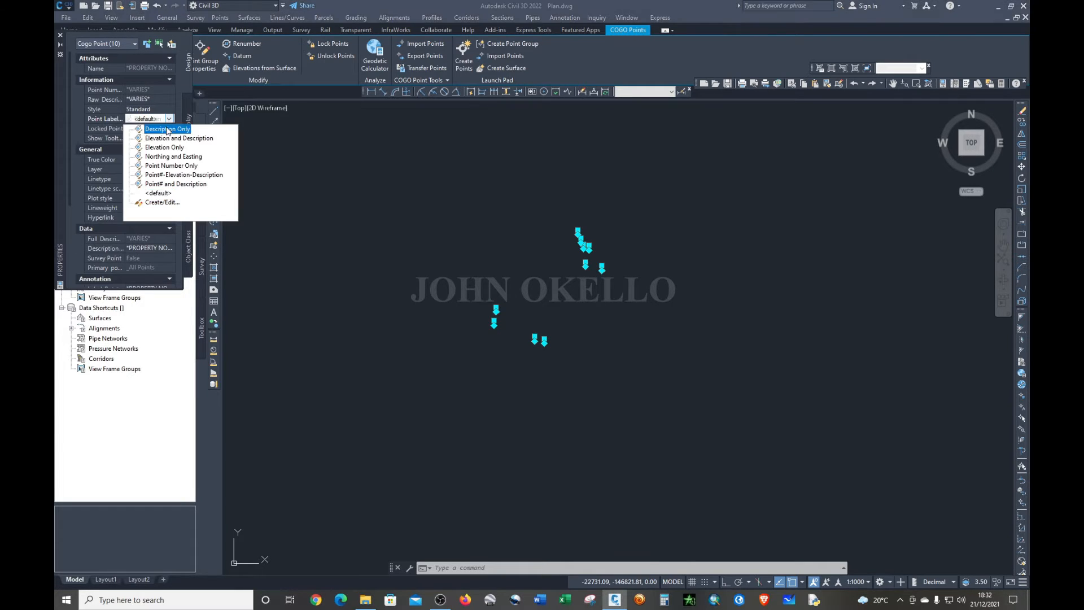
click(165, 128)
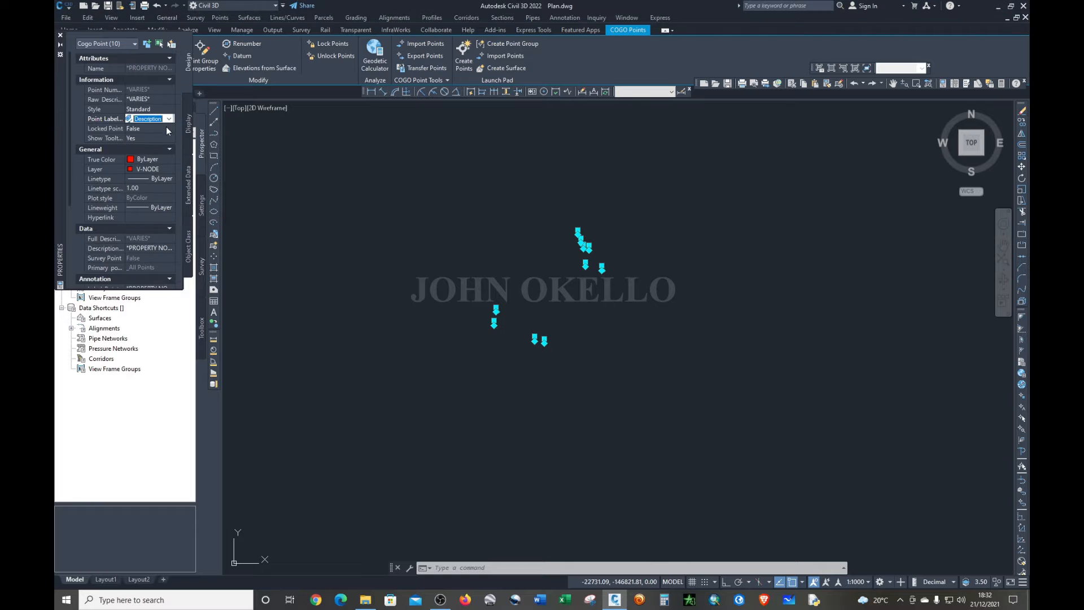
click(61, 35)
key(Escape)
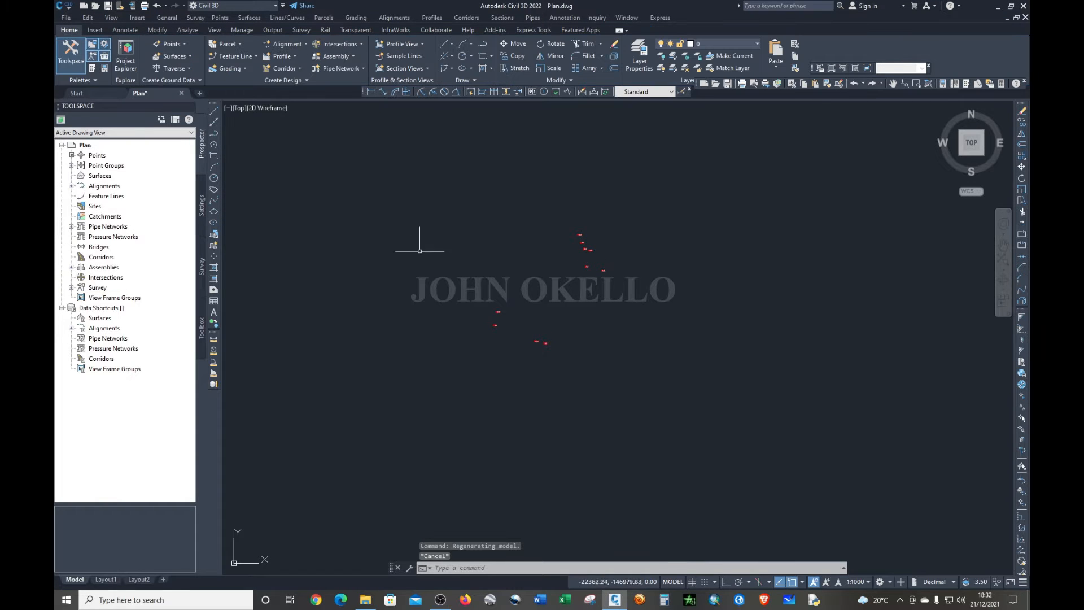
- Inspect the description labels on the survey points and start the Line command
scroll(496, 305, up, 4)
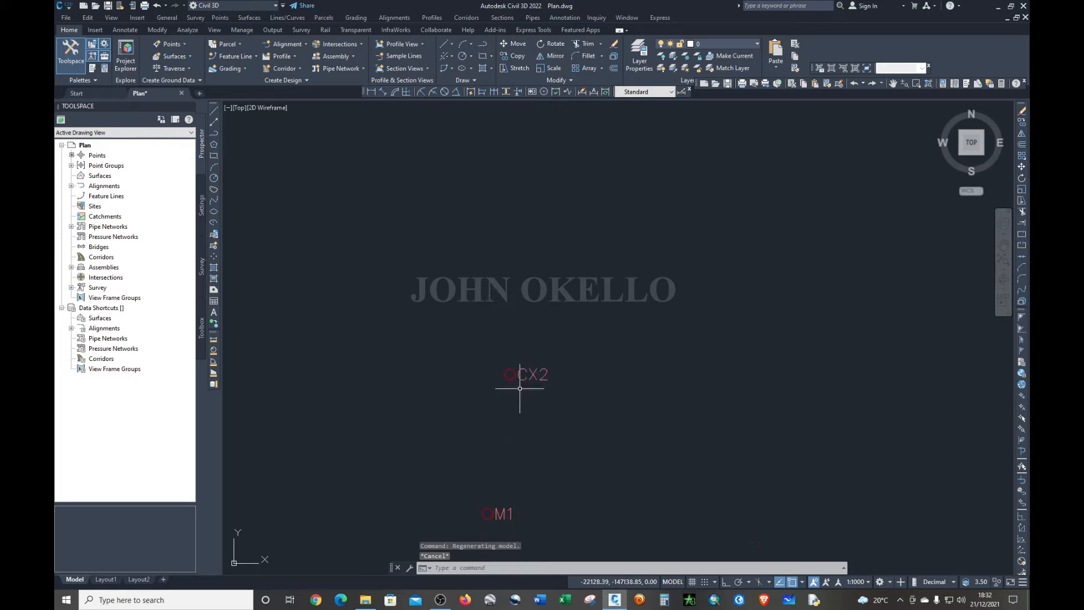
scroll(520, 387, up, 5)
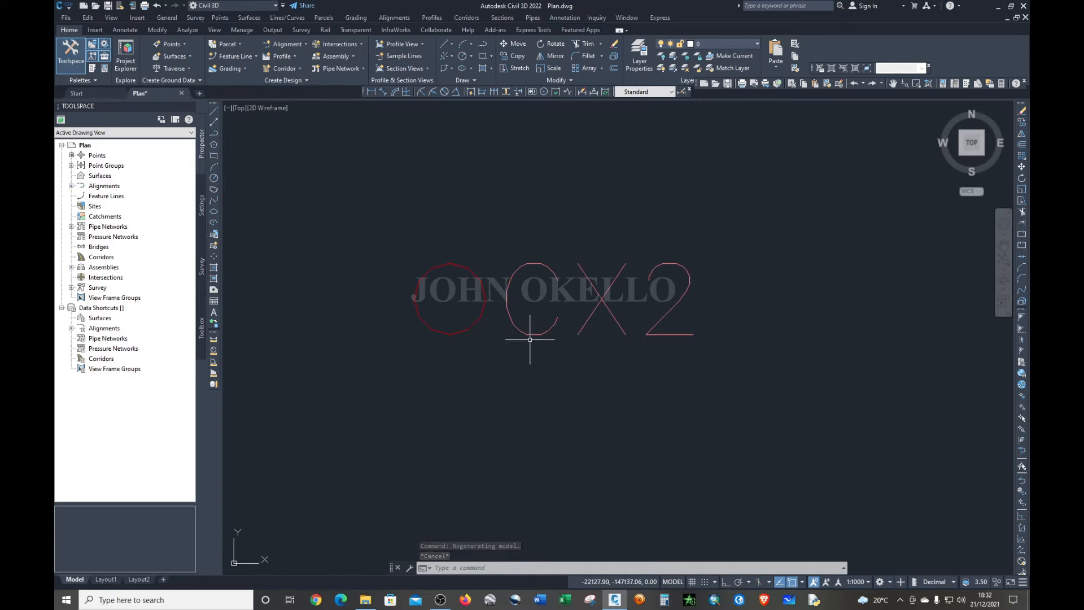
scroll(530, 339, down, 6)
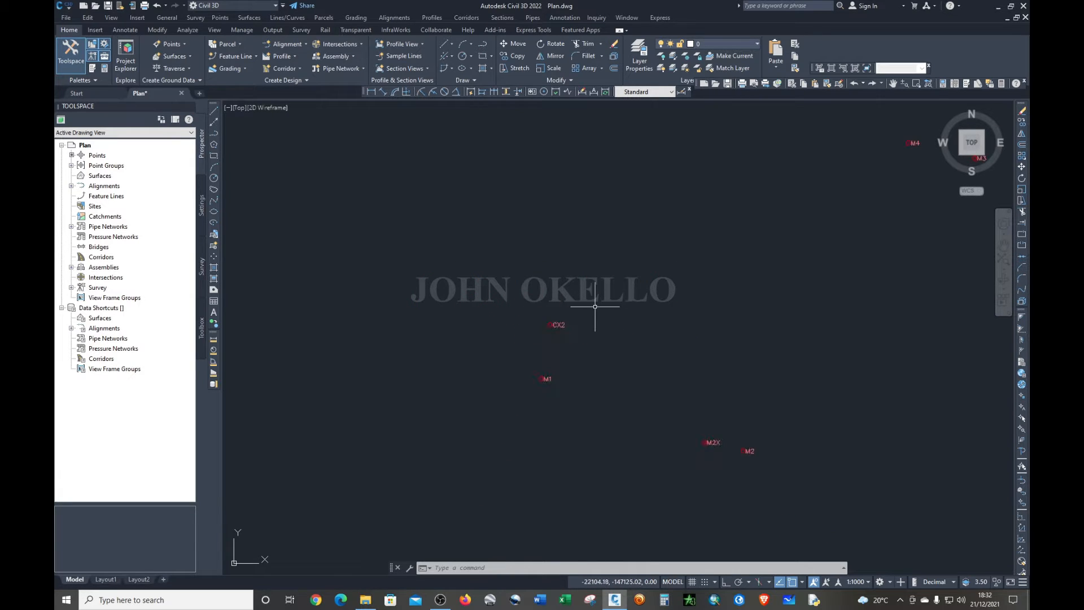
scroll(629, 265, down, 4)
scroll(689, 177, up, 4)
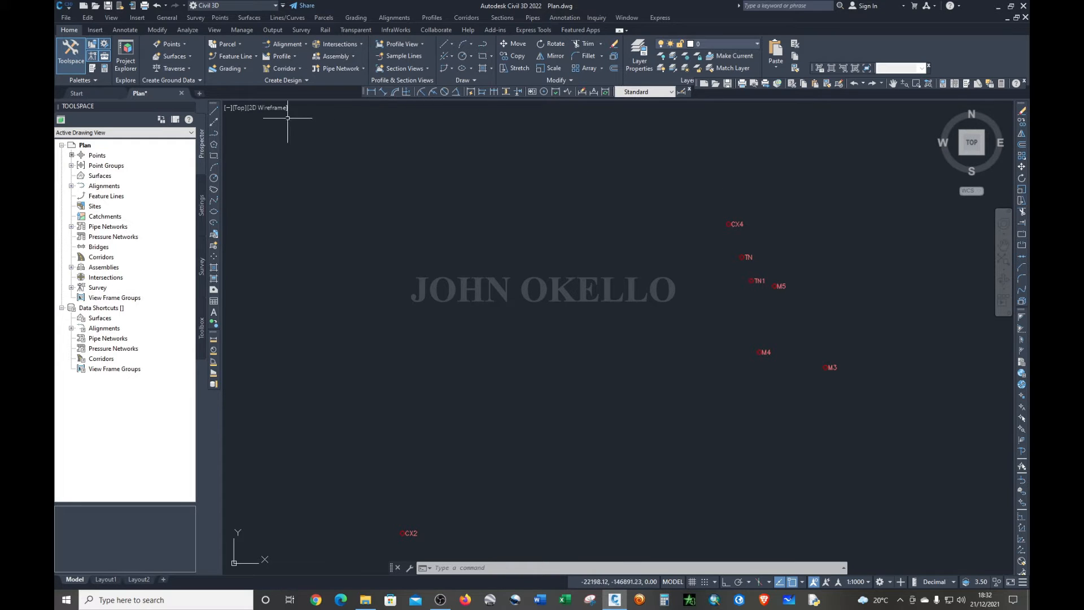
click(213, 111)
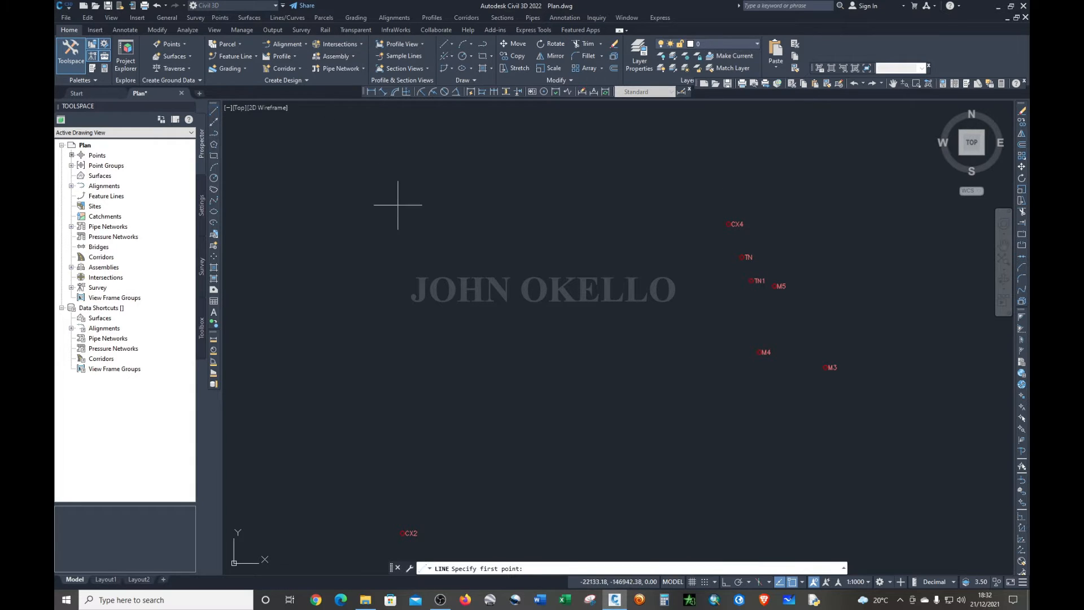
scroll(672, 235, down, 2)
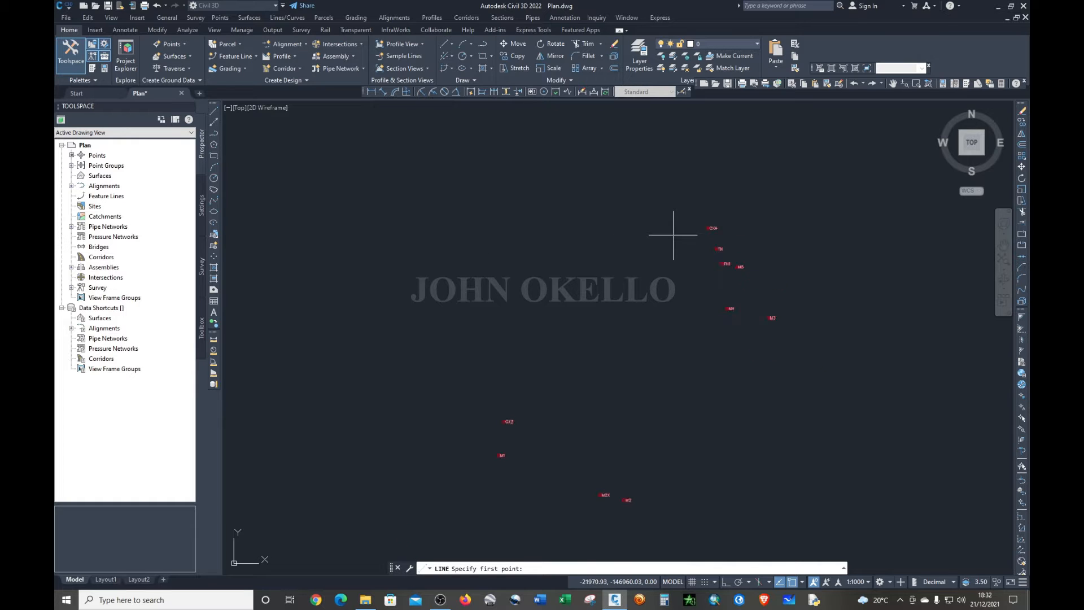
click(214, 111)
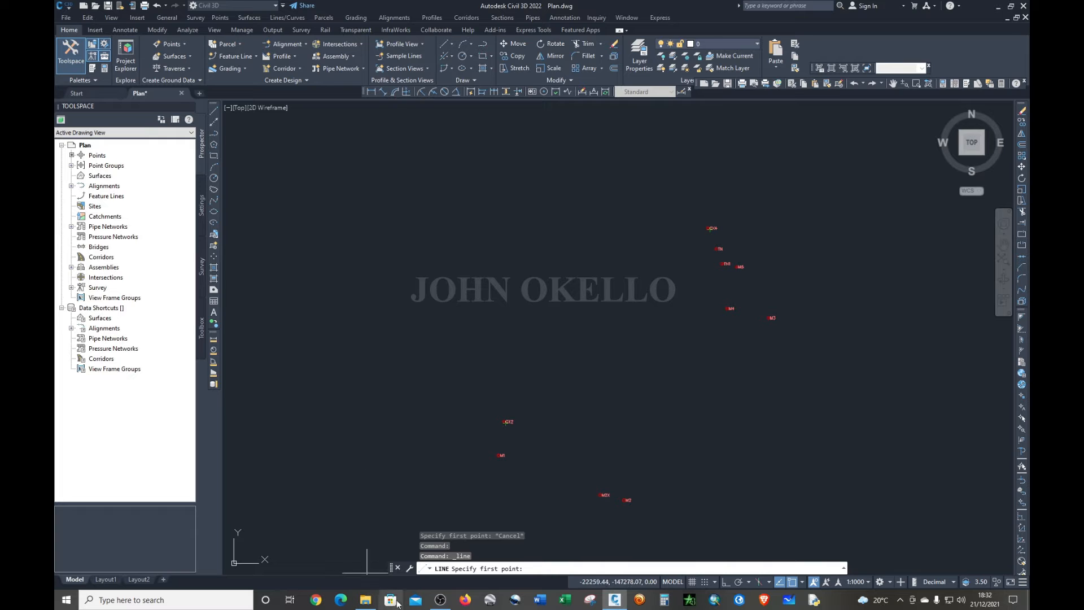
- Open 210_26.jpg from the Survey plan folder and examine how the boundary lines connect the stations
click(365, 599)
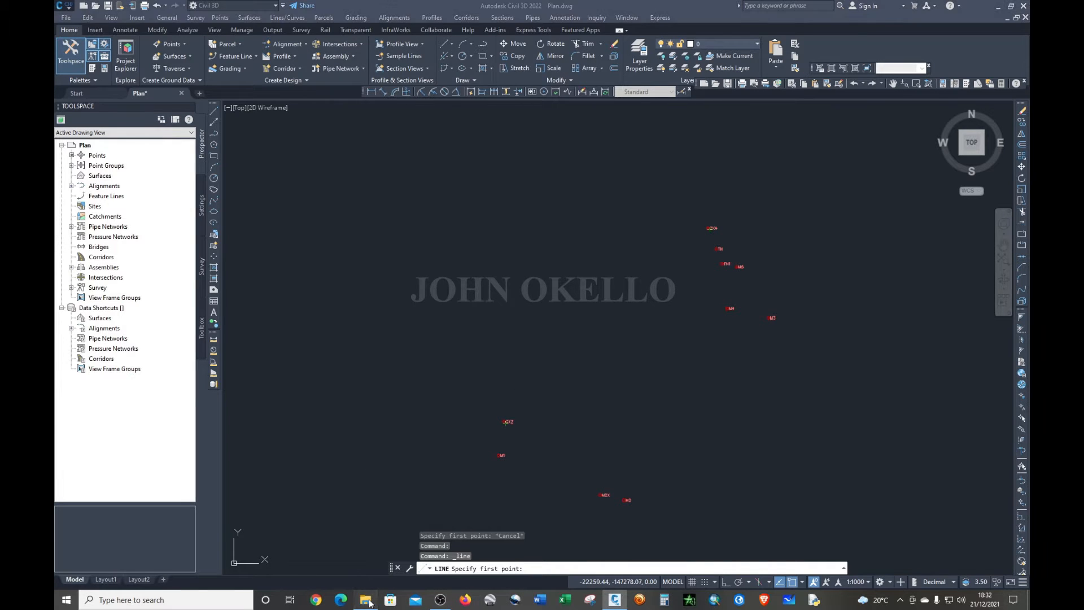
click(384, 151)
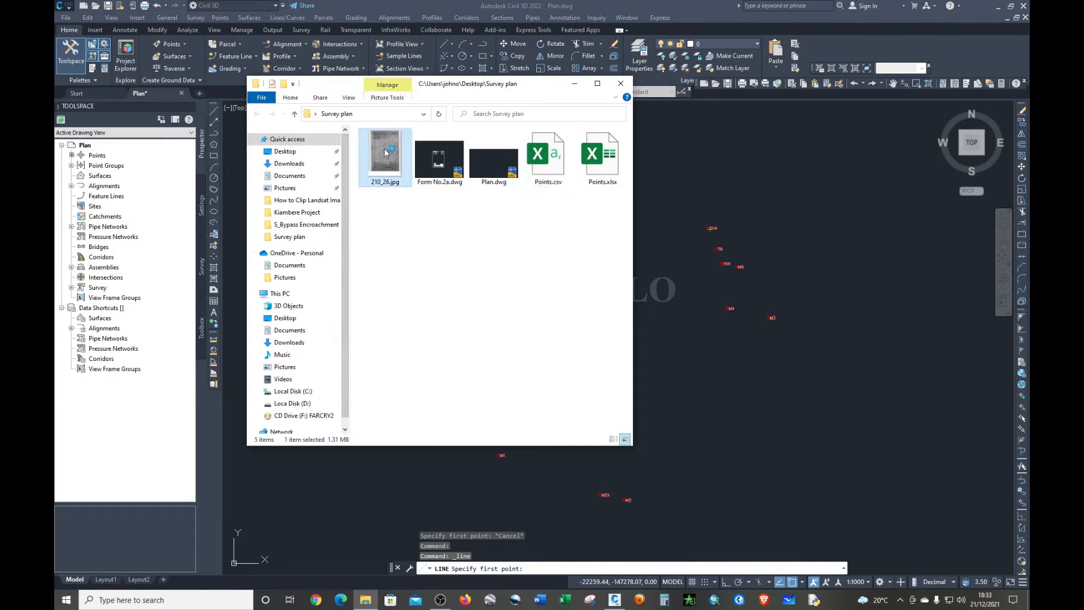
double_click(384, 149)
scroll(710, 175, up, 5)
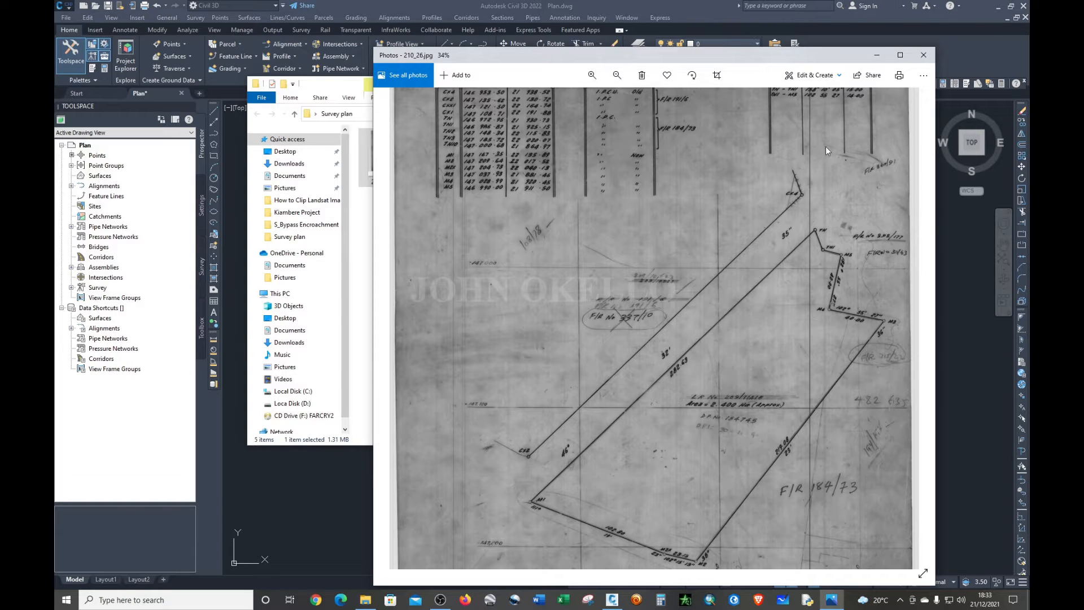
click(923, 54)
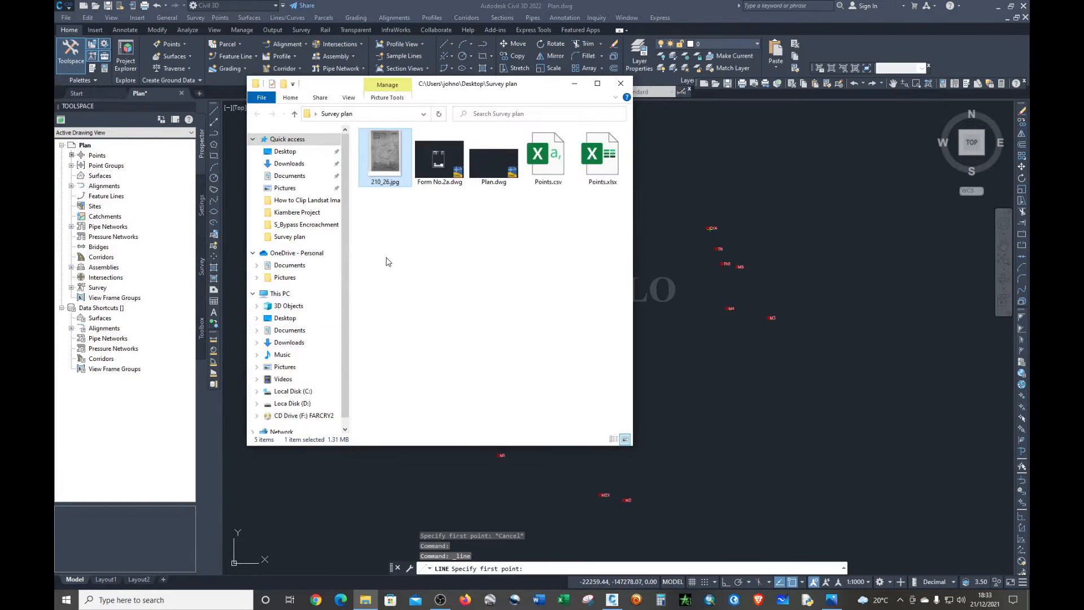
click(574, 83)
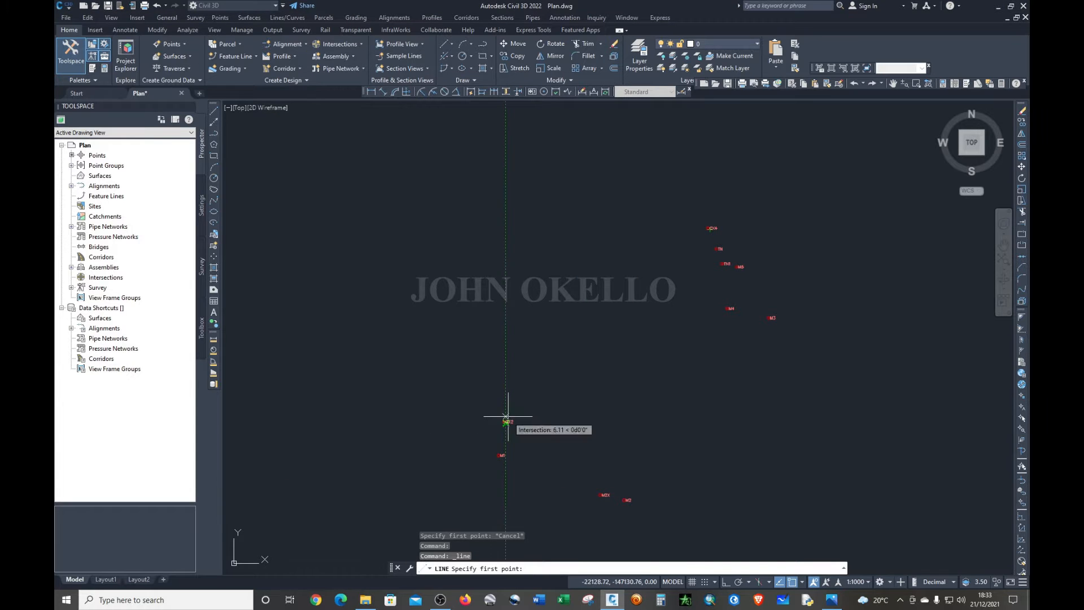
- Draw a straight line from the centre of point CX2 to the centre of point CX4
scroll(507, 417, up, 5)
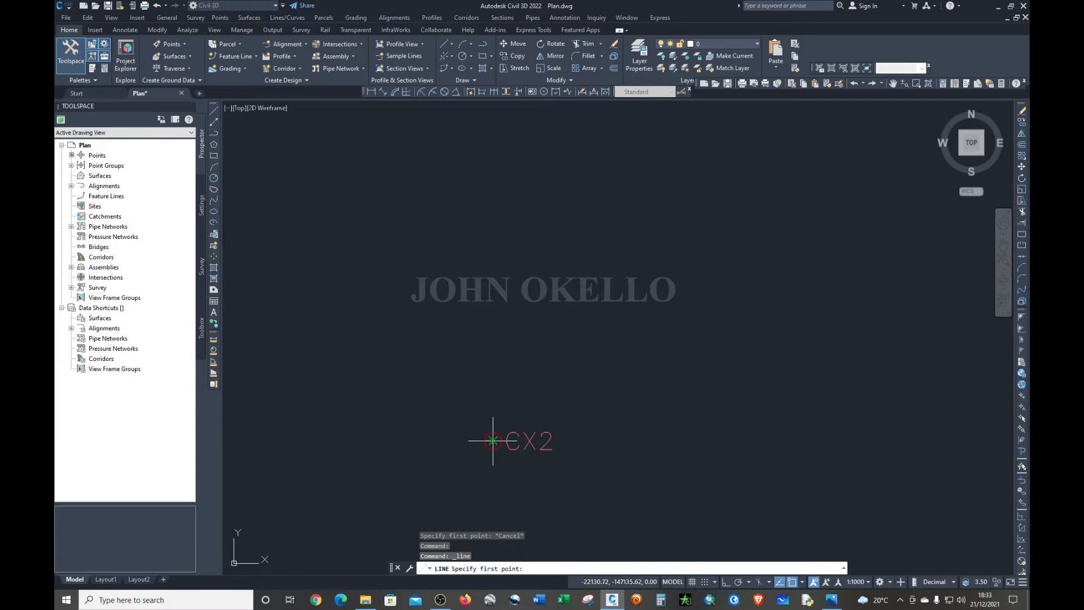
click(493, 439)
scroll(493, 441, down, 4)
scroll(622, 326, up, 2)
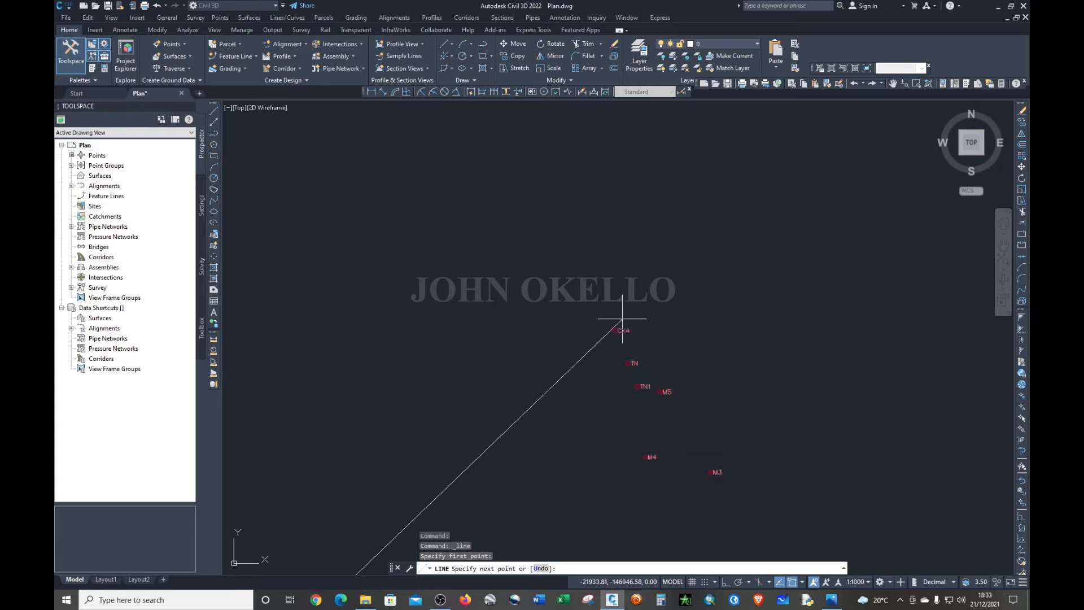
scroll(622, 321, up, 3)
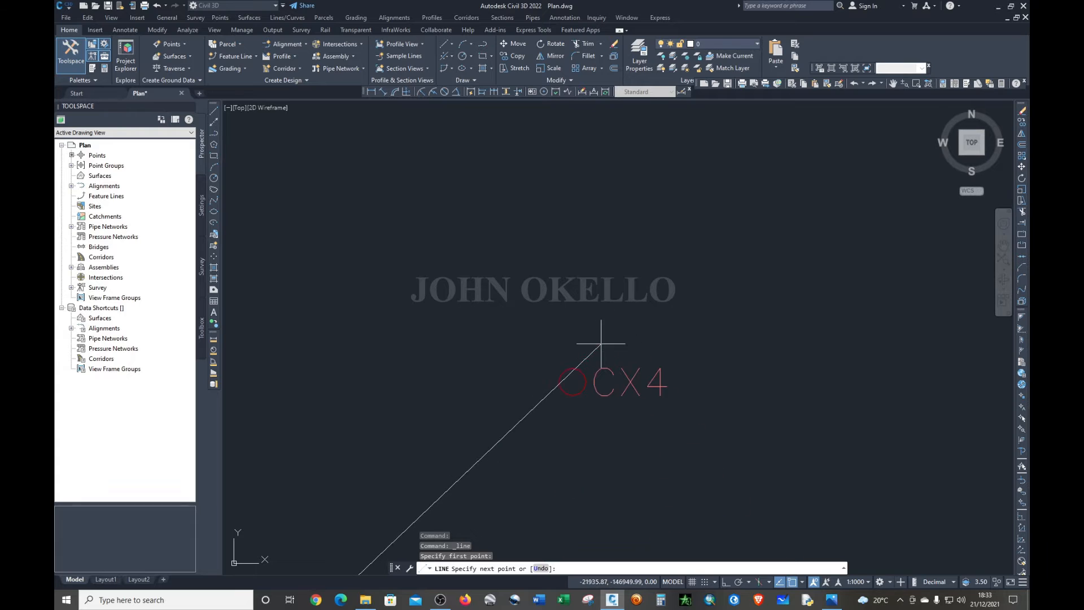
click(571, 381)
key(Return)
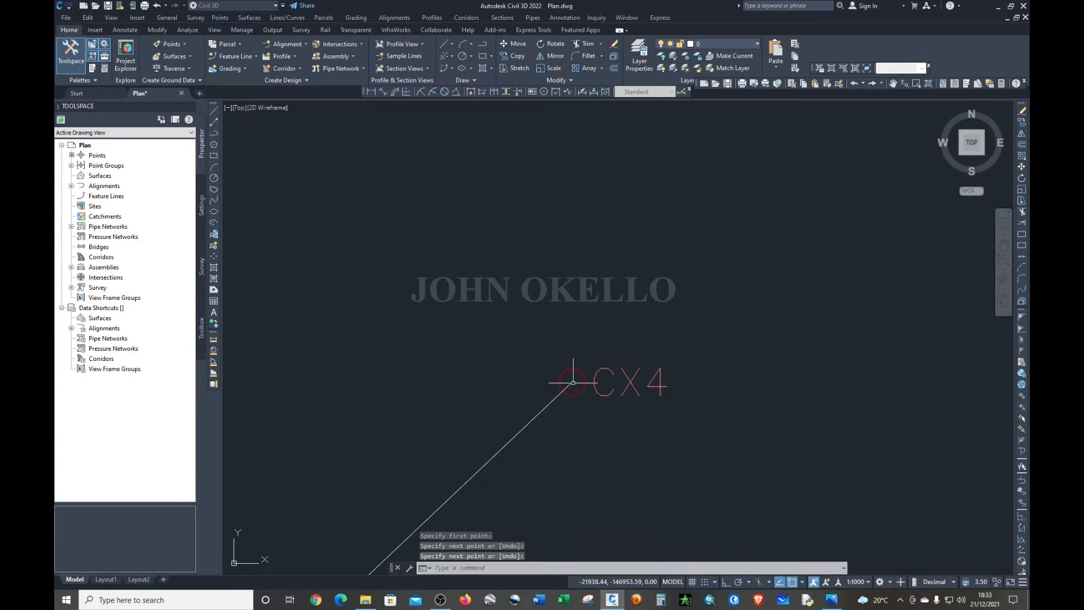
scroll(612, 317, down, 4)
scroll(565, 368, up, 5)
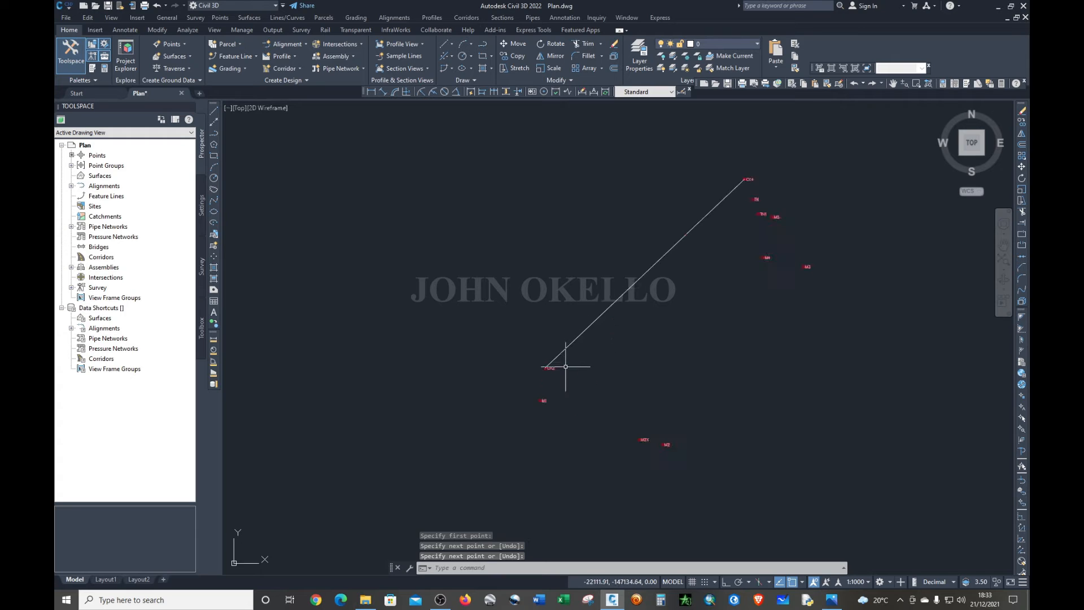
- Check in the scanned plan 210_26.jpg which stations the parcel boundary connects and in what order
scroll(565, 366, down, 2)
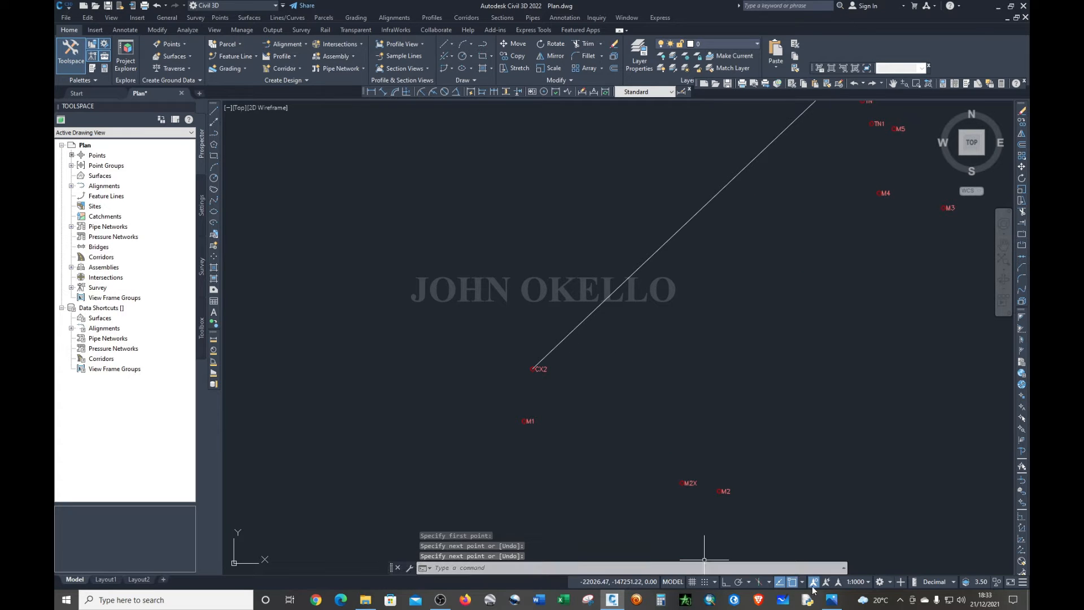
scroll(617, 463, down, 2)
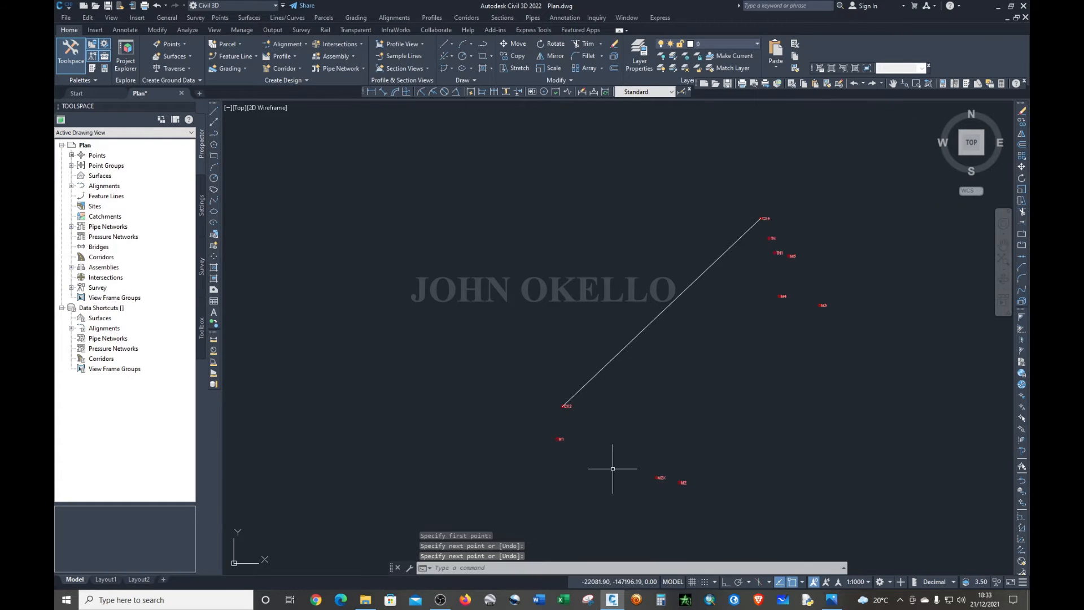
click(829, 600)
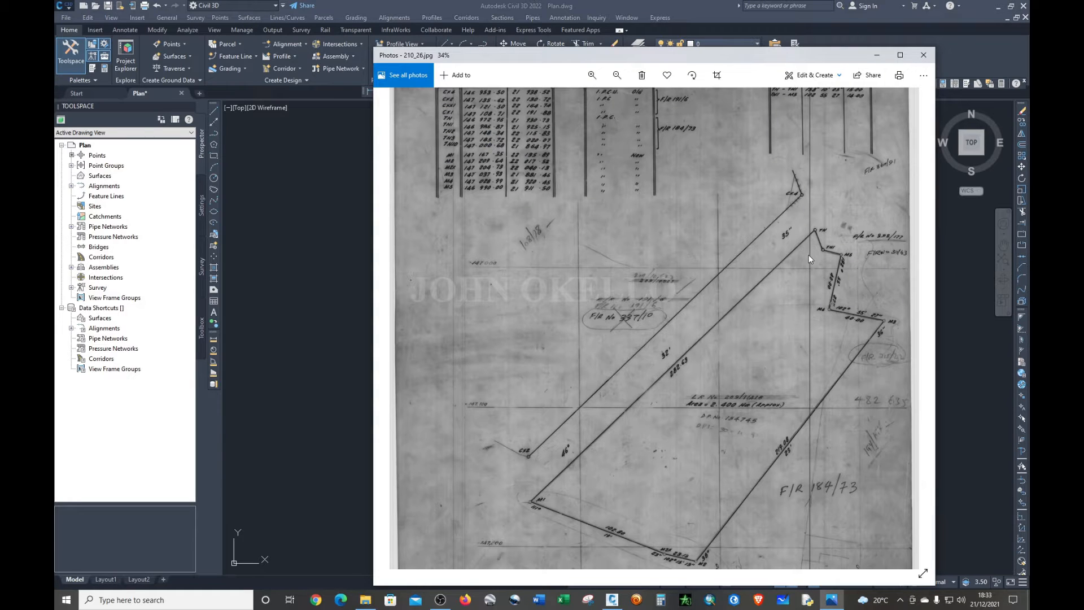
drag(643, 293, 621, 256)
scroll(598, 351, up, 1)
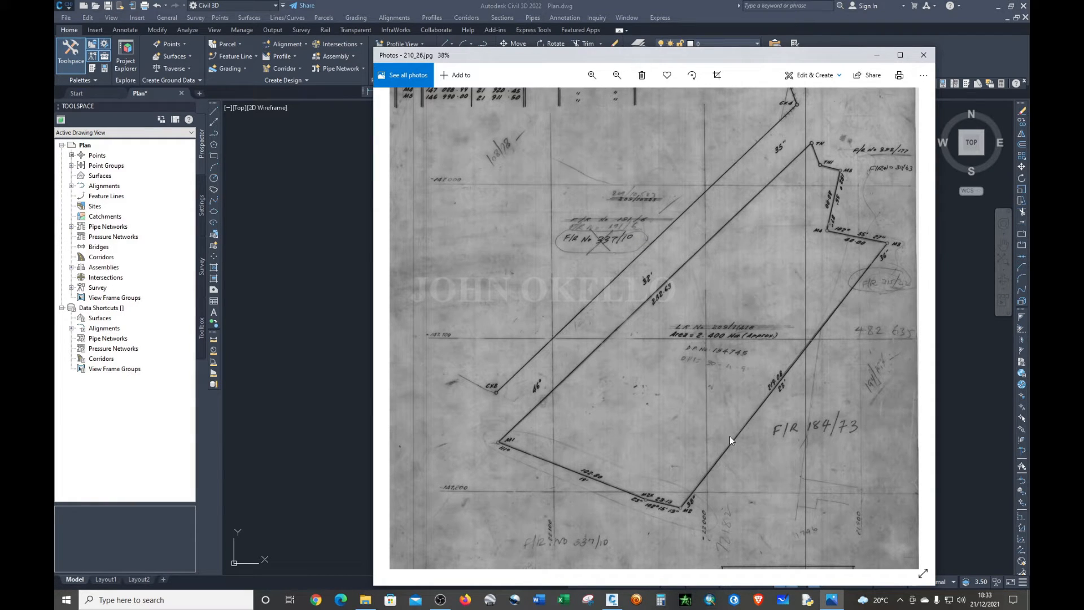
click(876, 55)
- Start a polyline at the centre of point M1 and draw its first segment to the centre of point TN
scroll(555, 453, up, 5)
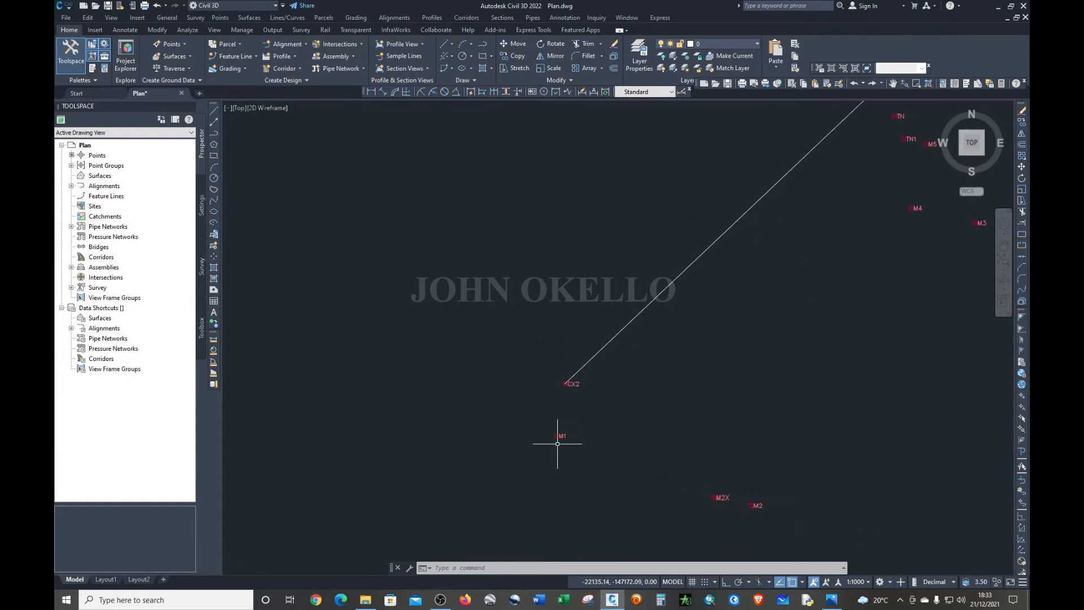
click(482, 48)
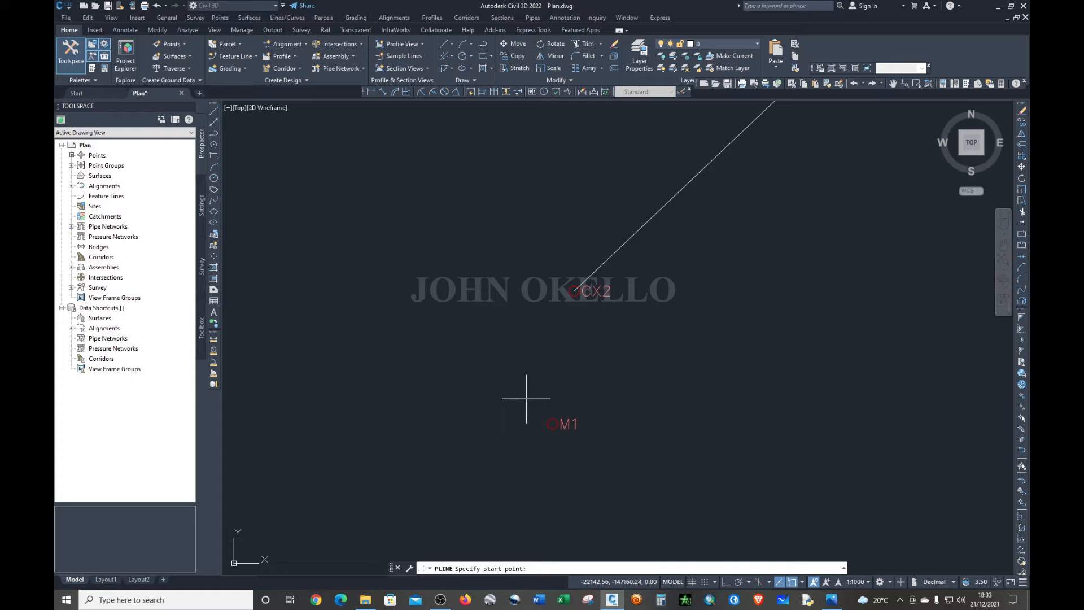
scroll(555, 434, up, 5)
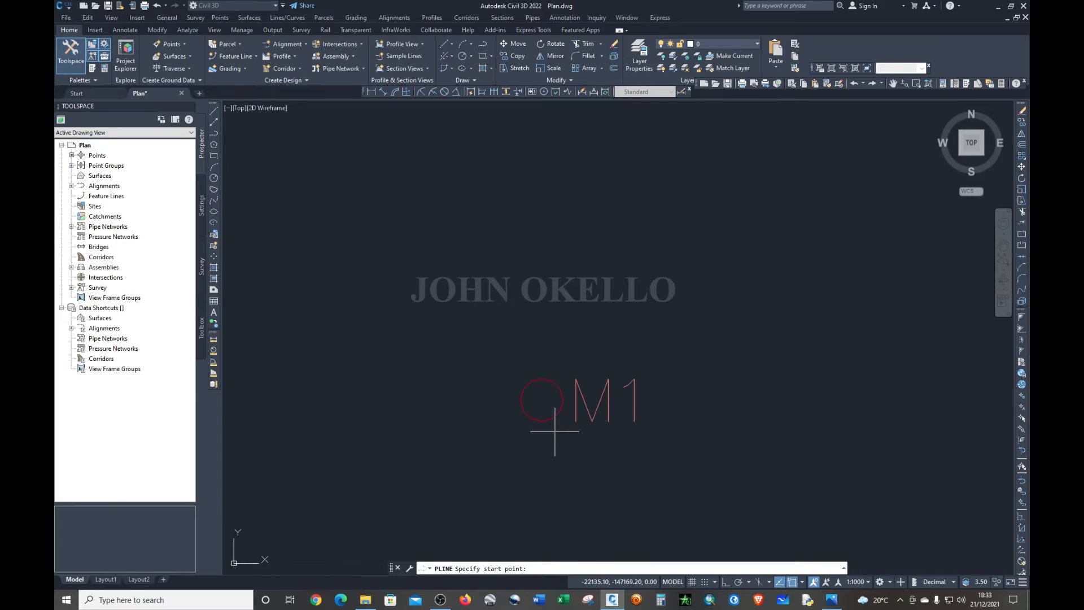
click(541, 399)
scroll(460, 431, down, 5)
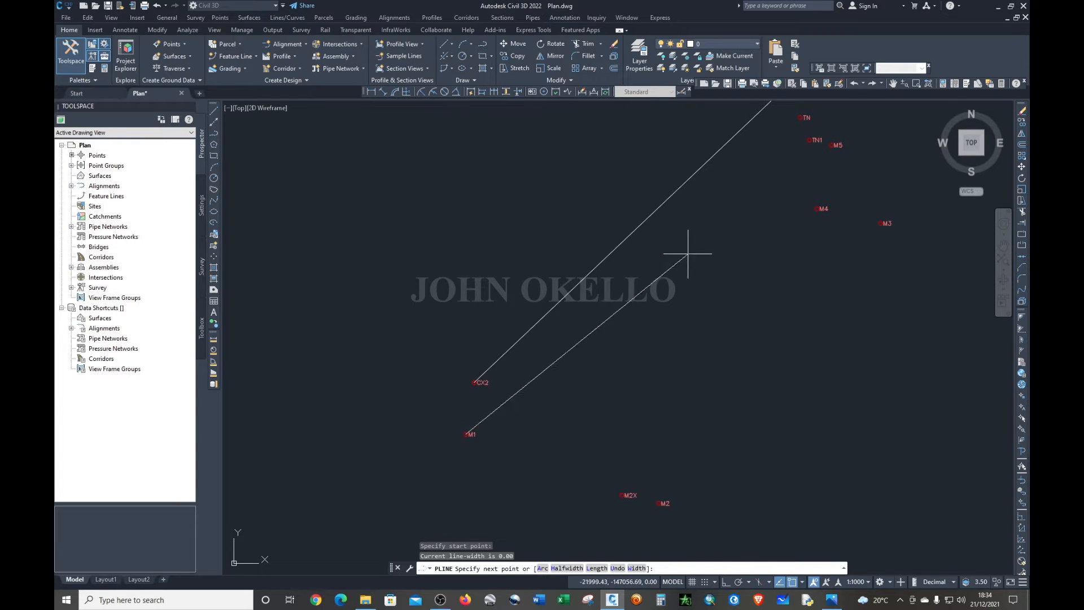
scroll(690, 256, down, 2)
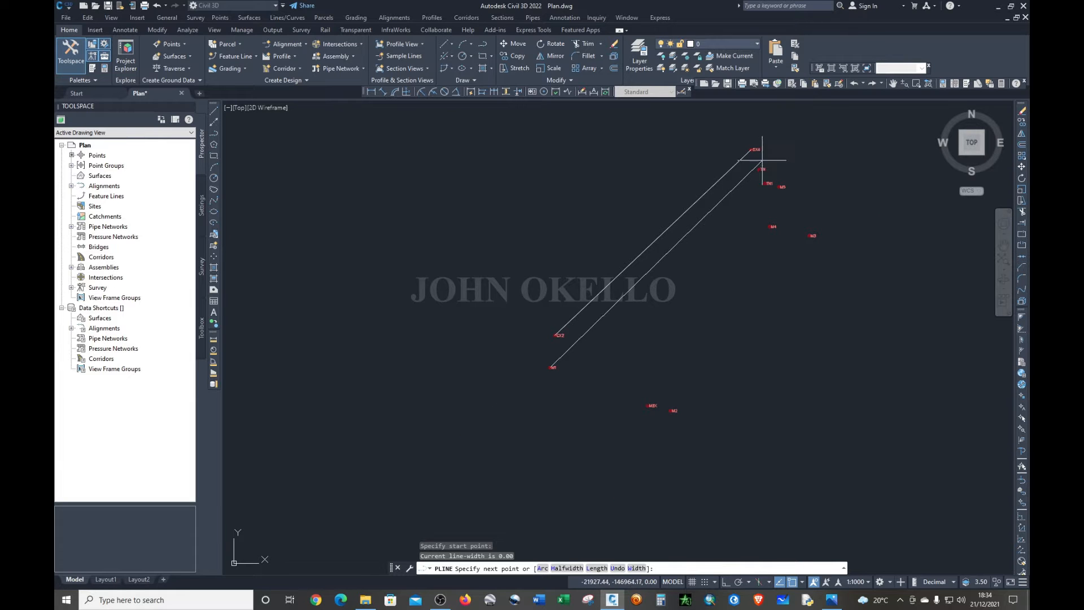
scroll(760, 167, up, 10)
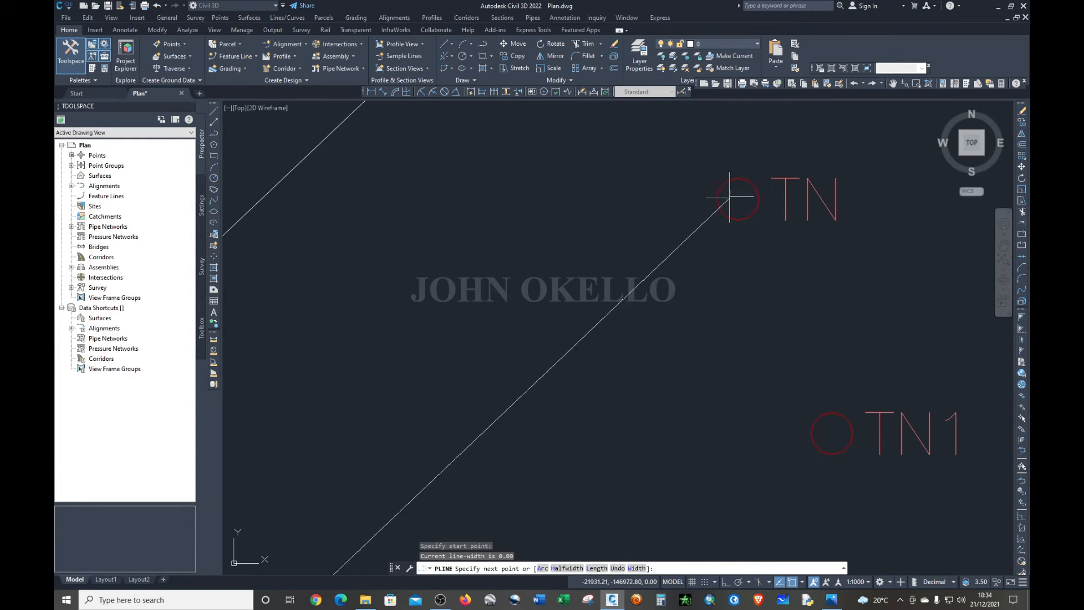
click(737, 199)
- Continue the boundary polyline from TN through the centre of point TN1 to the centre of point M5
scroll(784, 178, down, 4)
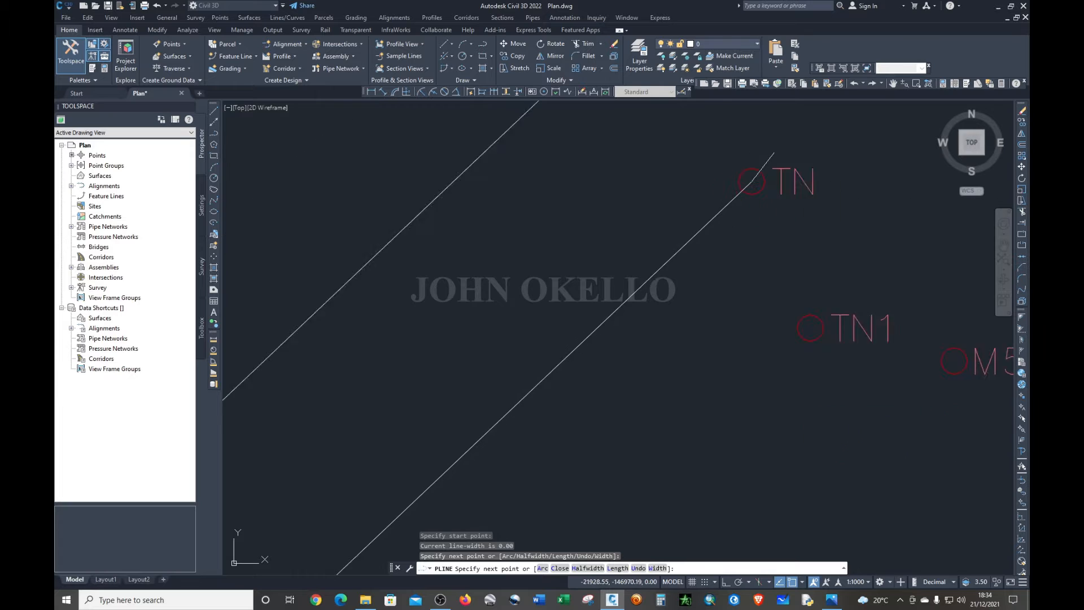
scroll(782, 180, up, 6)
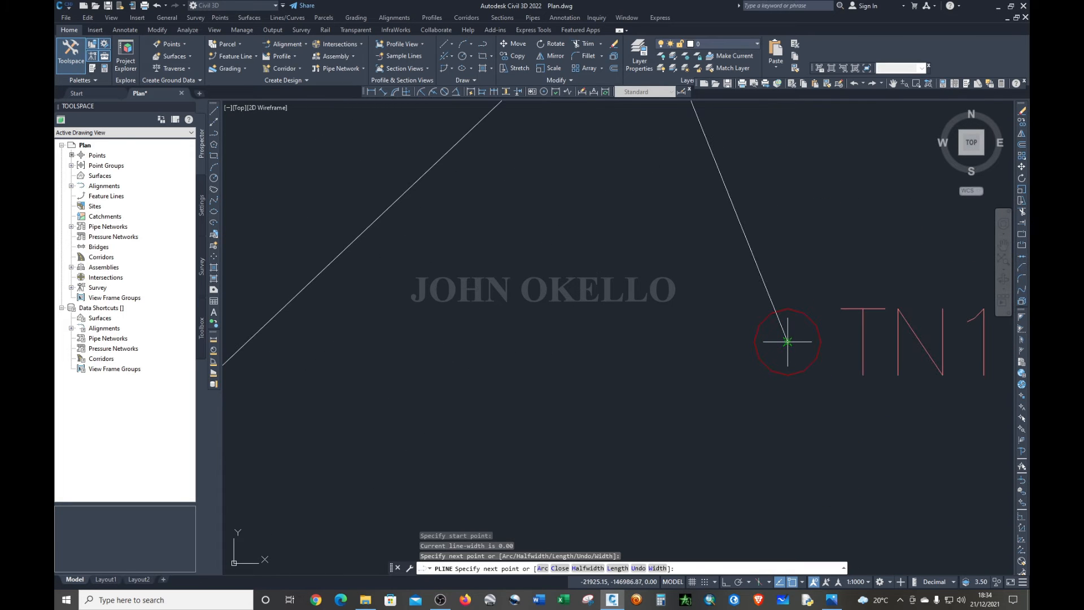
click(788, 328)
scroll(713, 247, down, 5)
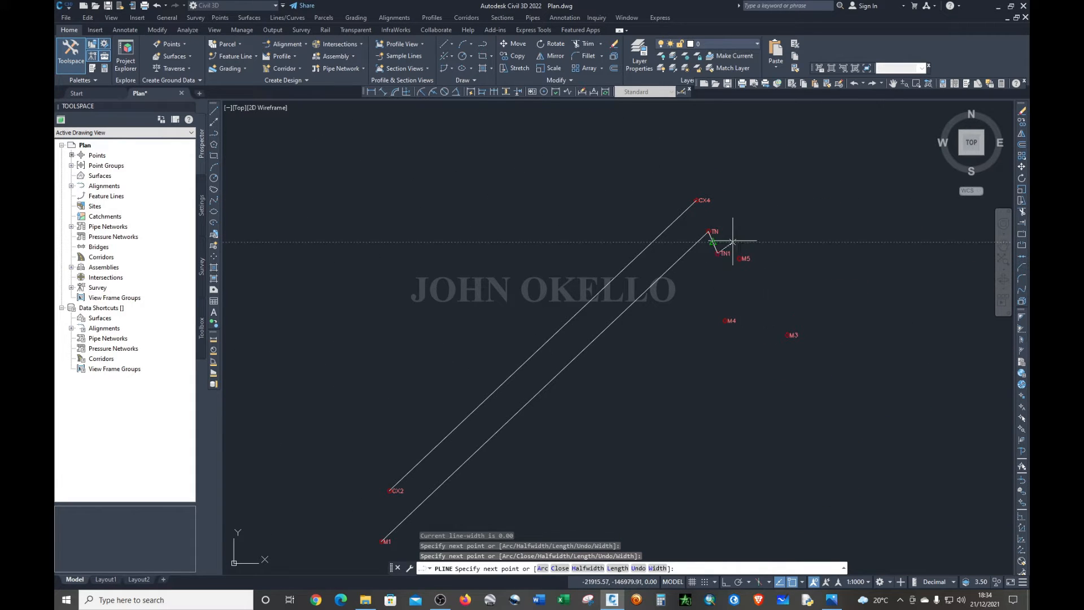
scroll(745, 243, up, 5)
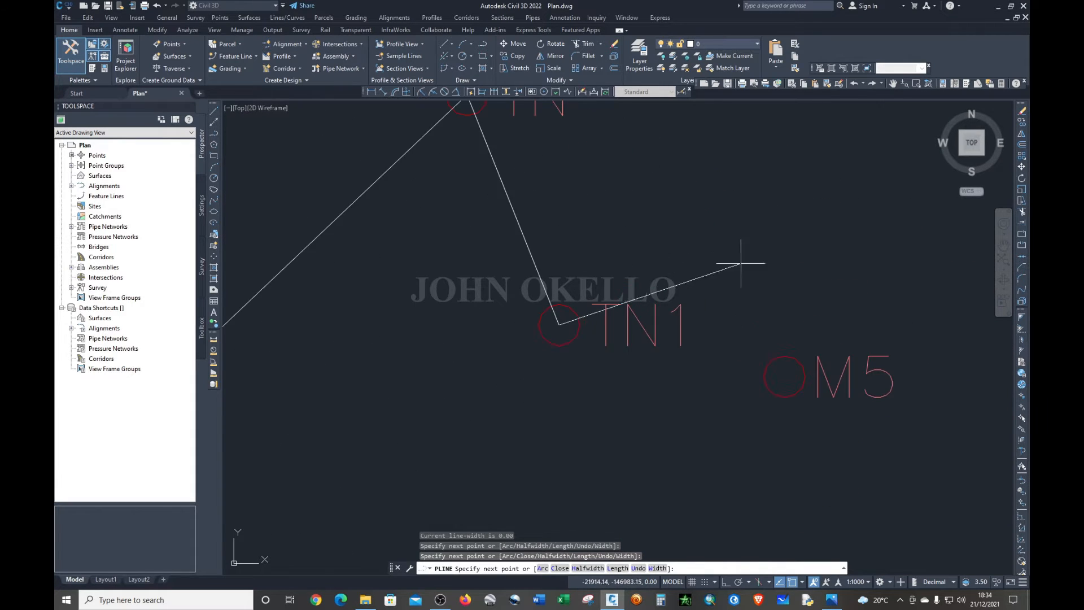
click(784, 376)
- Extend the boundary polyline from M5 through the centre of point M4 to the centre of point M3
scroll(791, 334, down, 5)
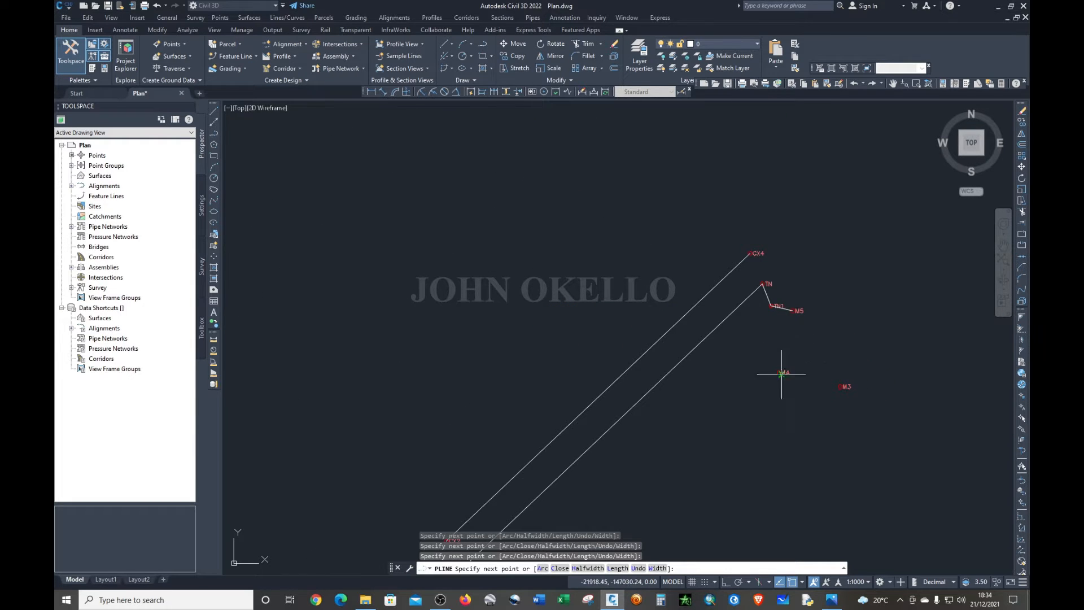
scroll(779, 375, up, 6)
click(728, 287)
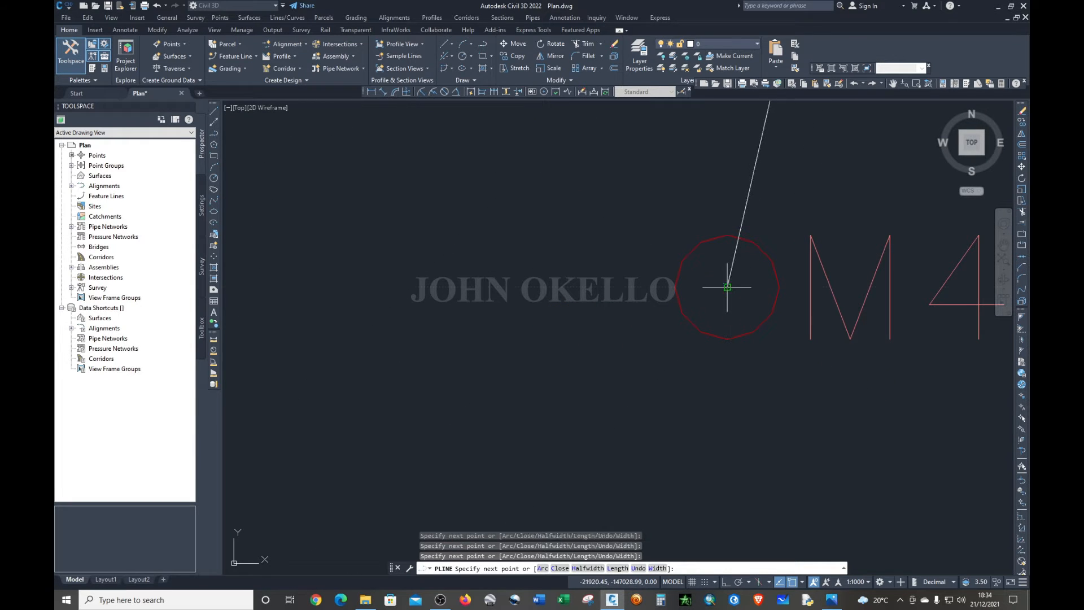
scroll(613, 264, down, 6)
scroll(710, 288, up, 6)
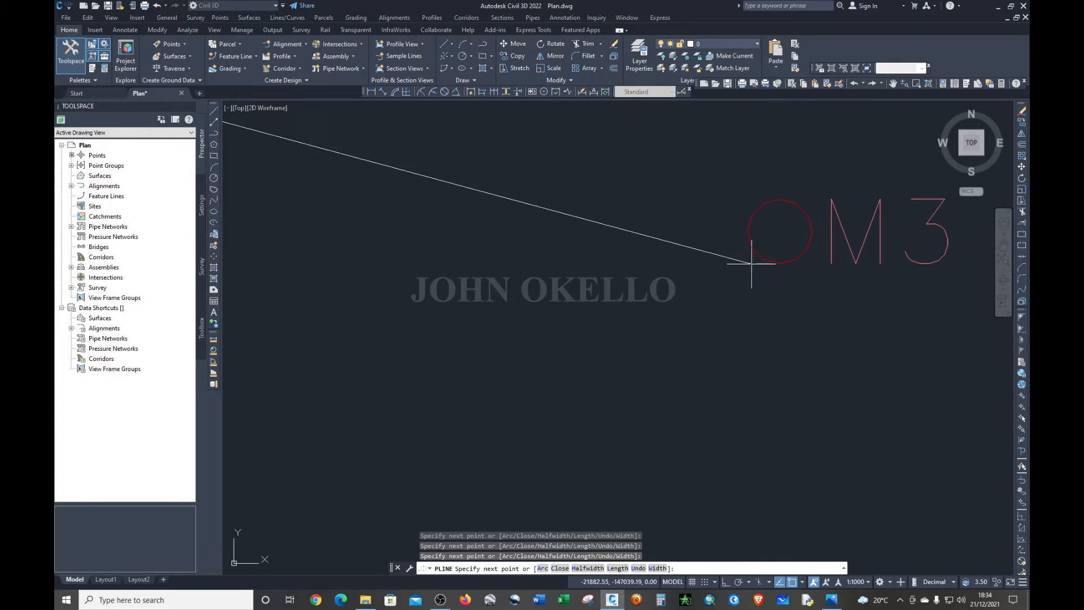
click(786, 225)
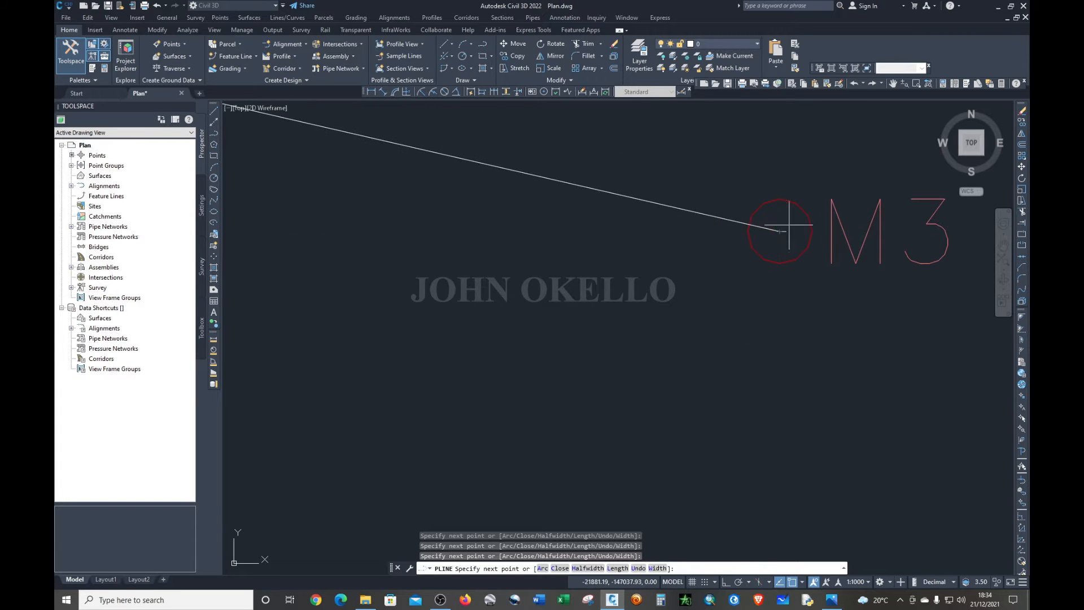
- Carry the boundary polyline on from M3 through the centre of point M2 to the centre of point M2X
scroll(786, 226, down, 6)
scroll(593, 502, up, 7)
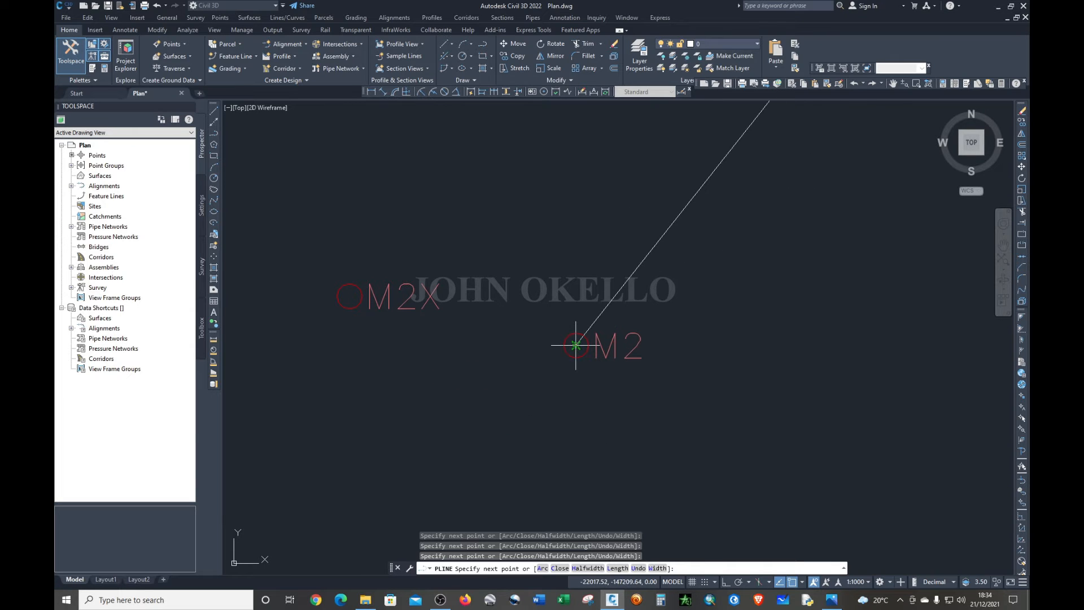
click(581, 345)
scroll(698, 355, down, 8)
scroll(645, 344, up, 12)
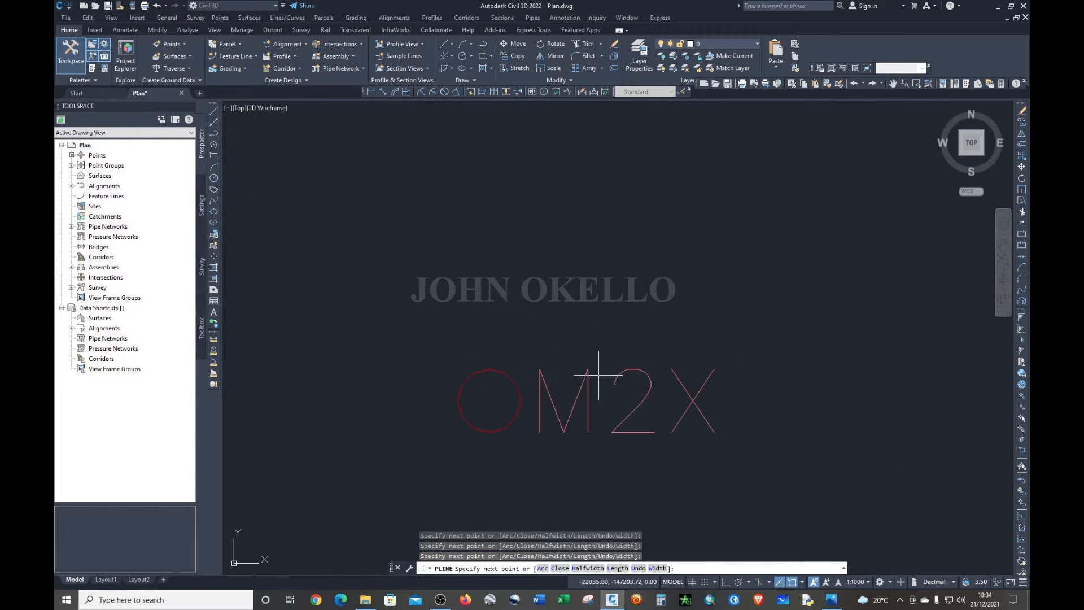
click(489, 400)
- Bring the boundary polyline from M2X back to its start at the centre of point M1 and finish it
scroll(489, 400, down, 6)
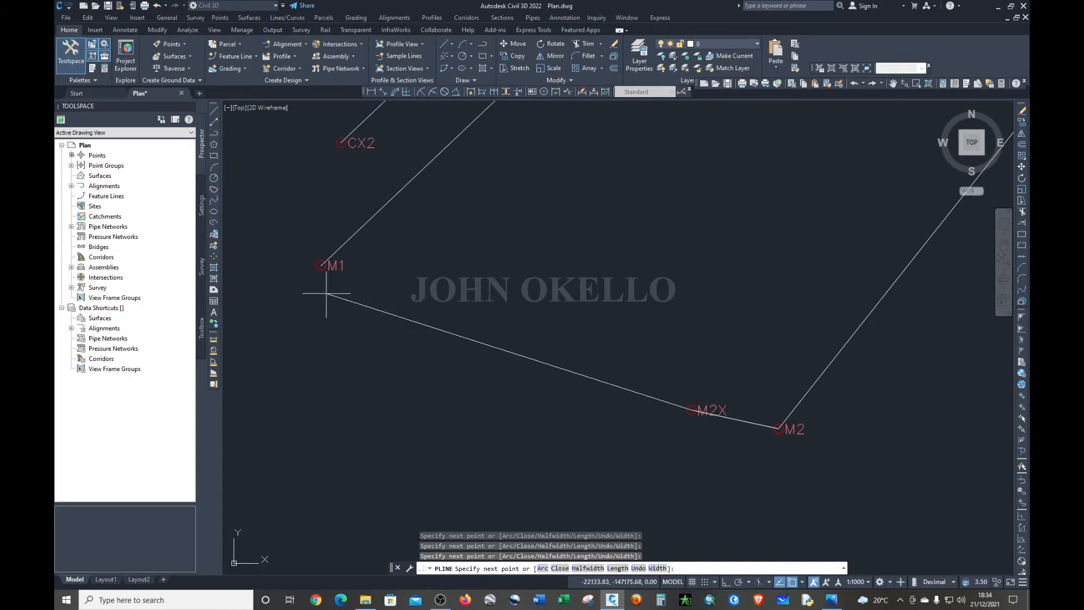
scroll(342, 282, up, 6)
scroll(308, 252, up, 6)
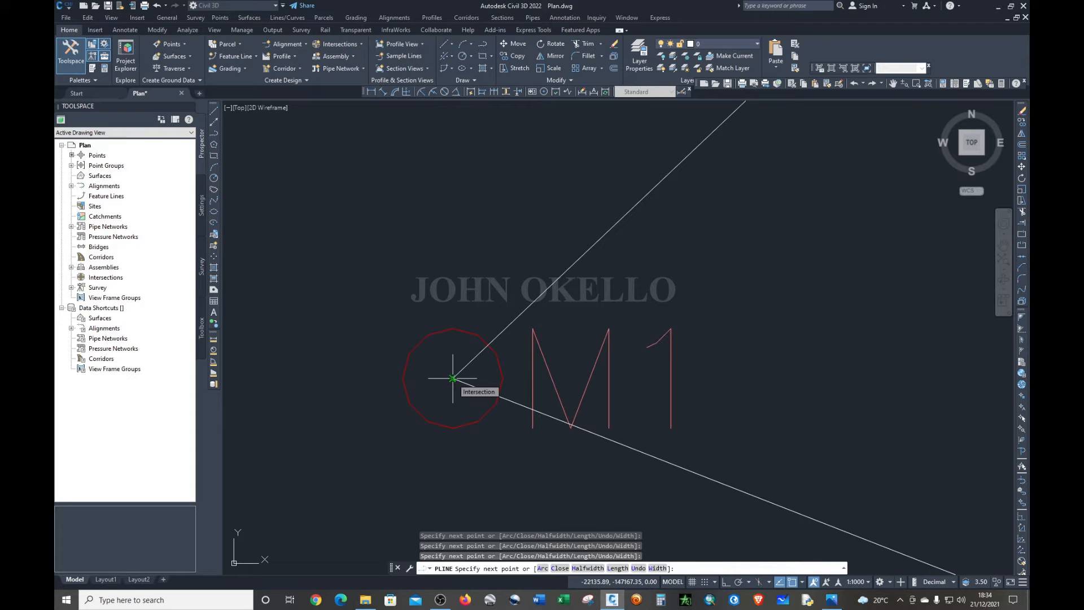
click(453, 378)
key(Return)
scroll(451, 377, down, 5)
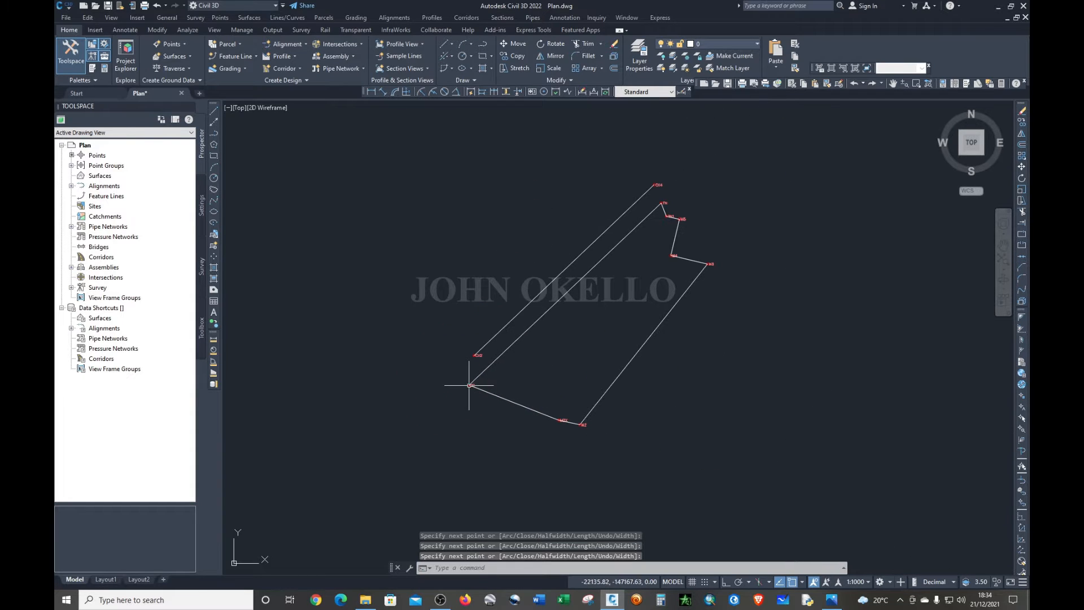
scroll(677, 201, up, 4)
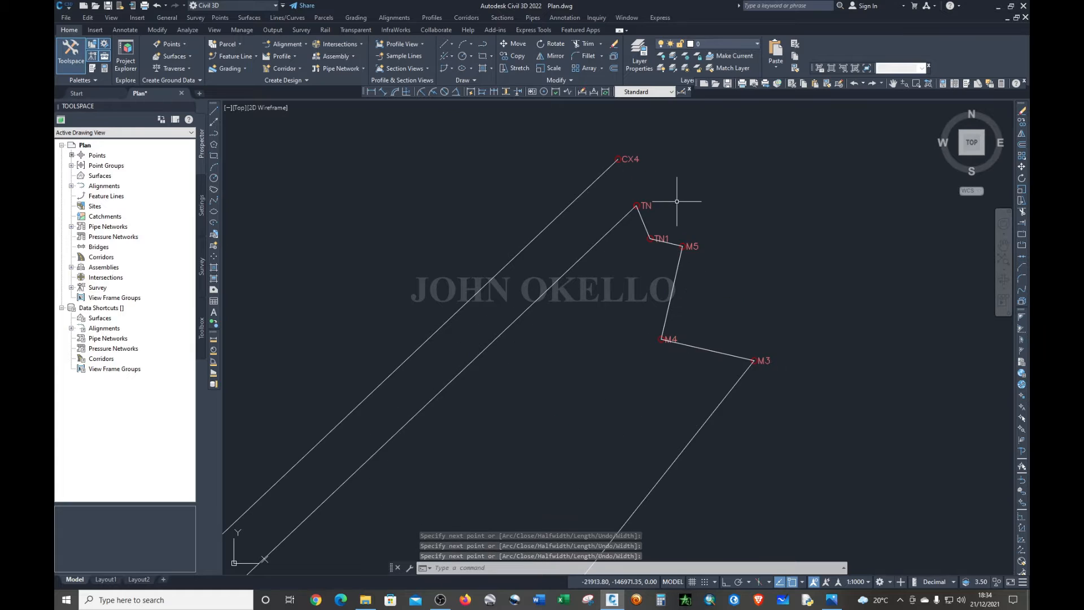
scroll(694, 206, down, 5)
scroll(613, 245, up, 3)
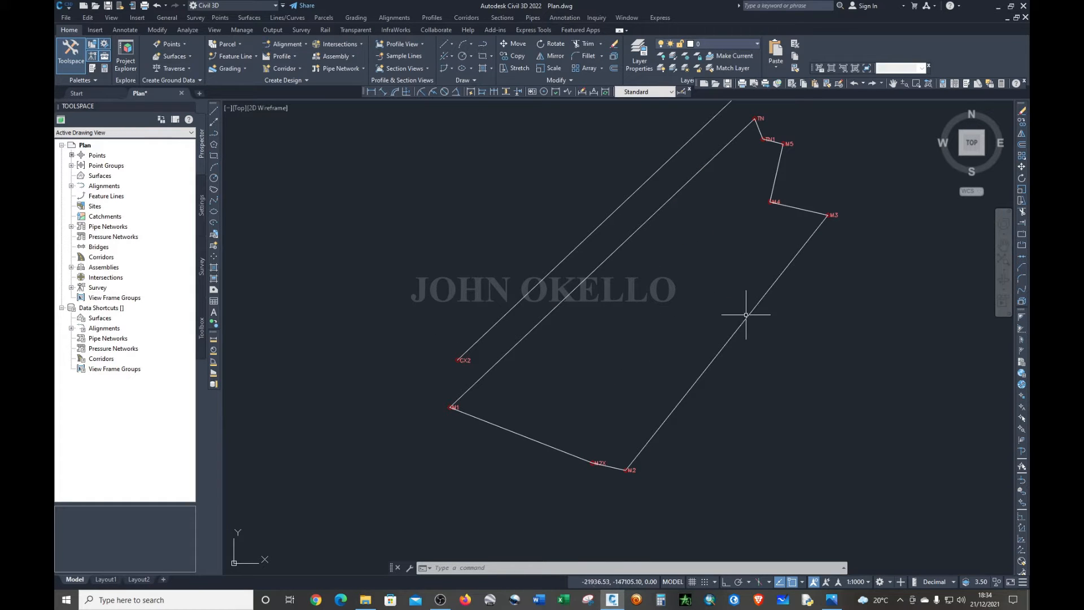
scroll(701, 265, down, 3)
scroll(676, 242, up, 3)
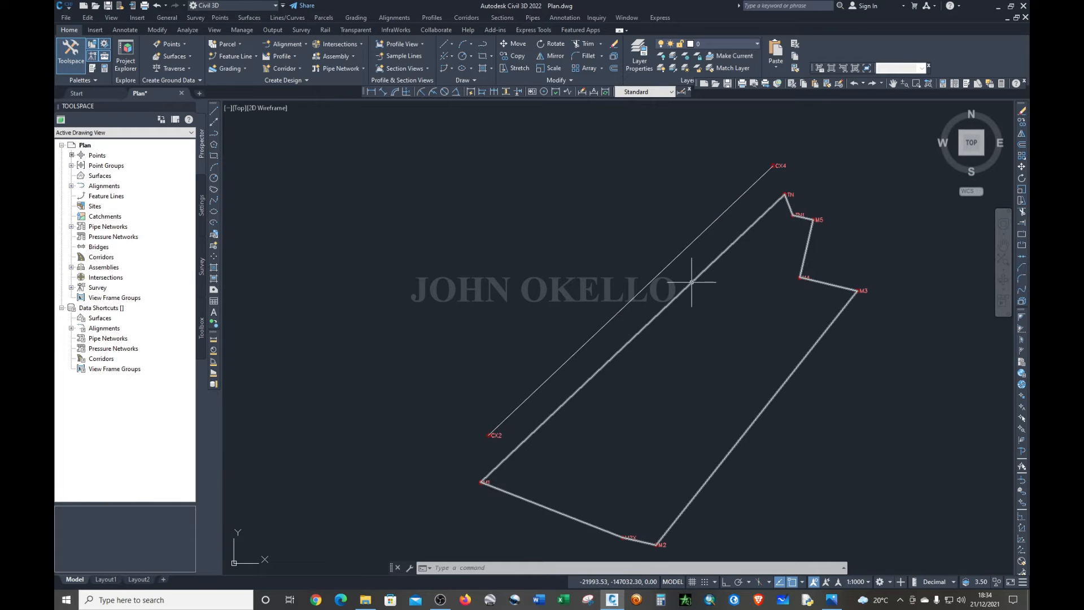
mouse_move(691, 281)
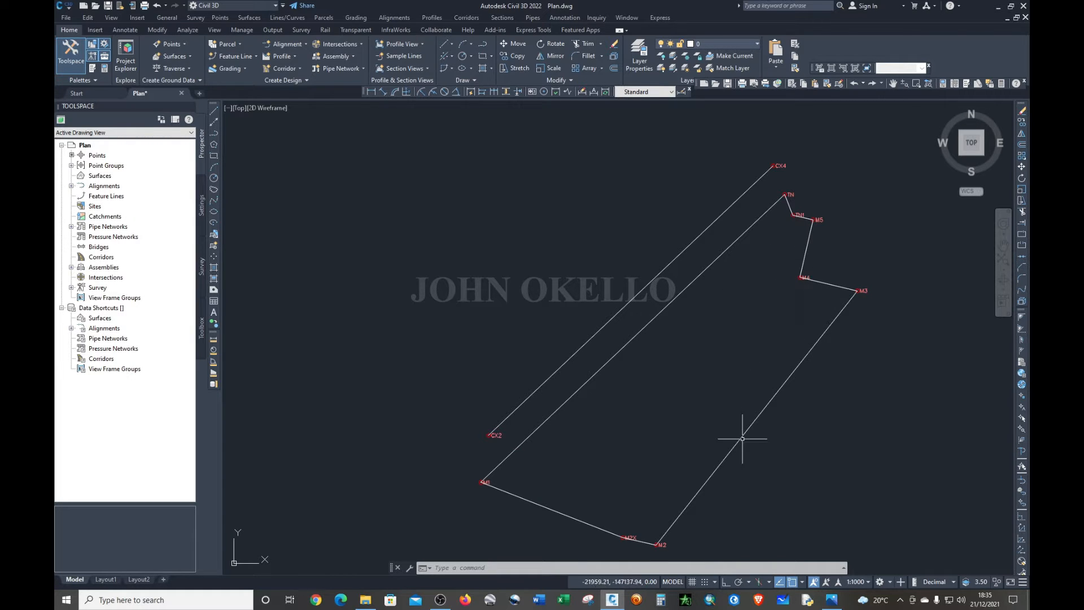
- Set up Create Parcel from Objects for the boundary polyline, with automatic segment labels and area label style Name Square meter & Acres
click(602, 364)
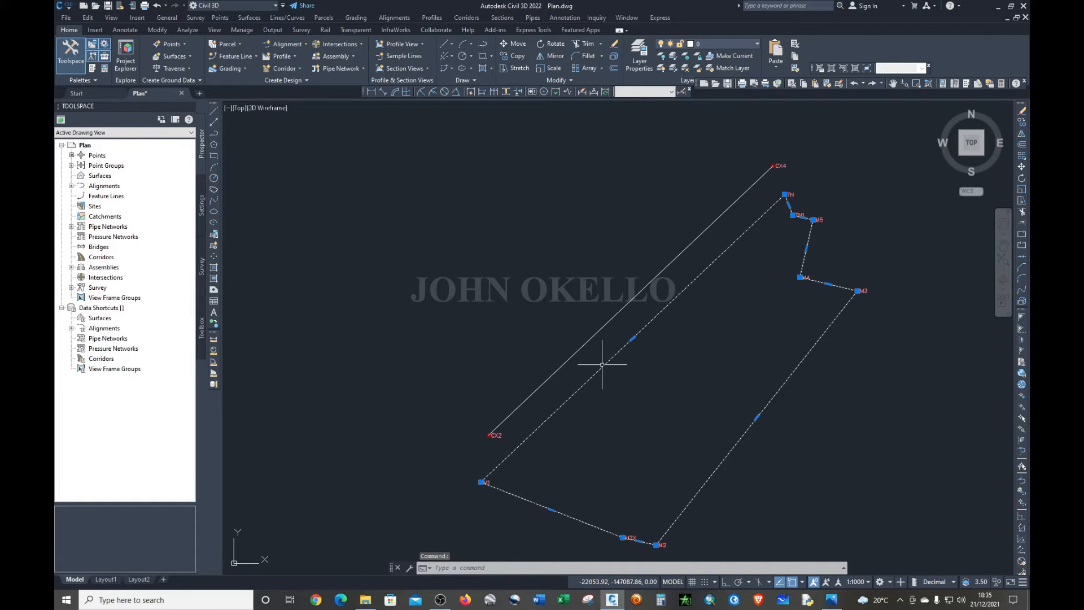
click(326, 18)
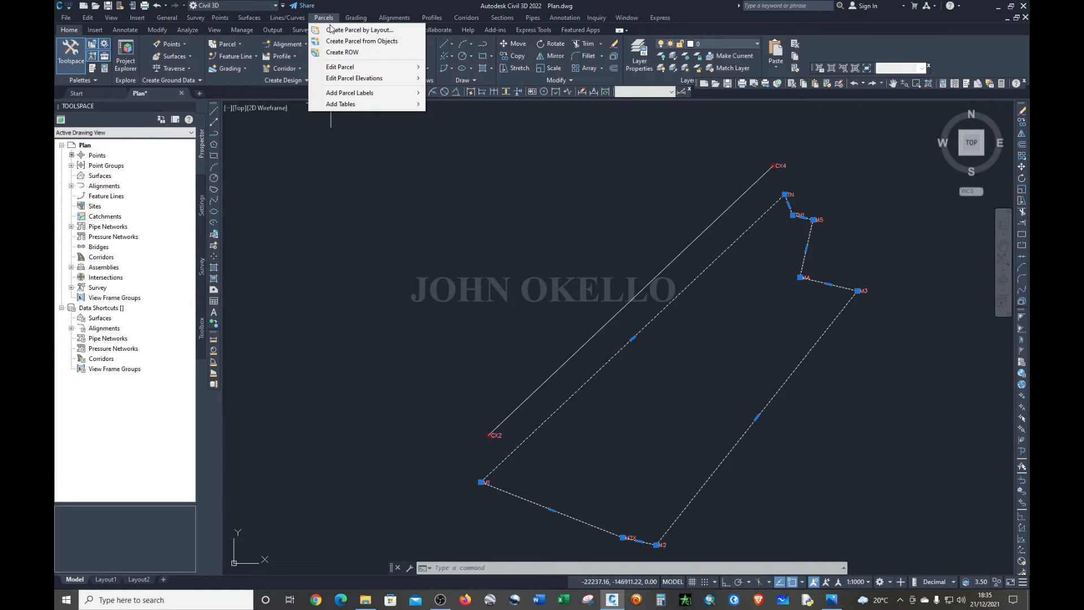
click(334, 42)
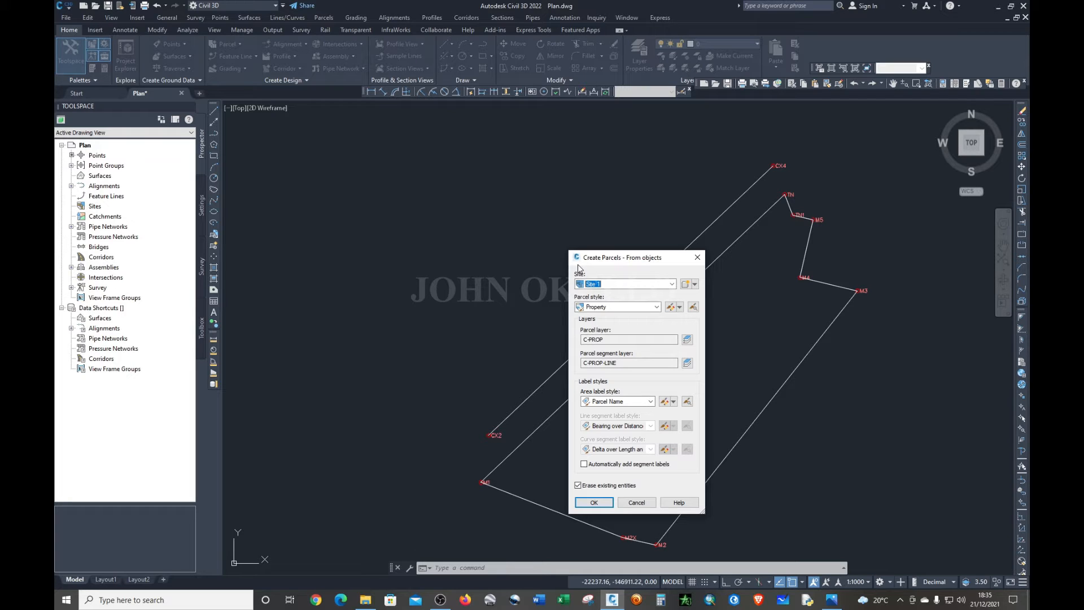
click(583, 464)
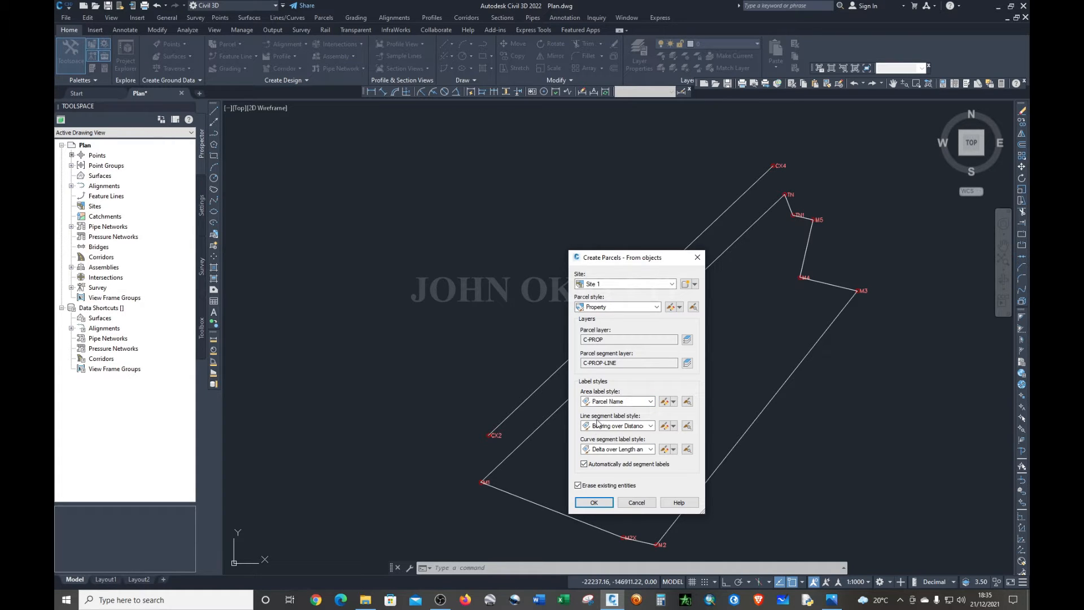
click(651, 401)
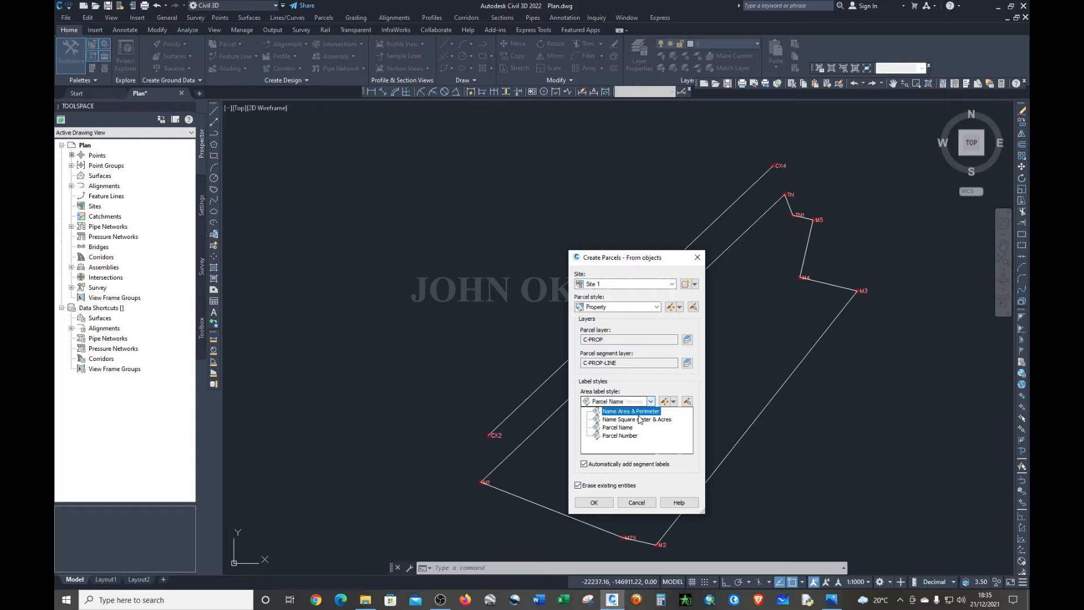
click(645, 420)
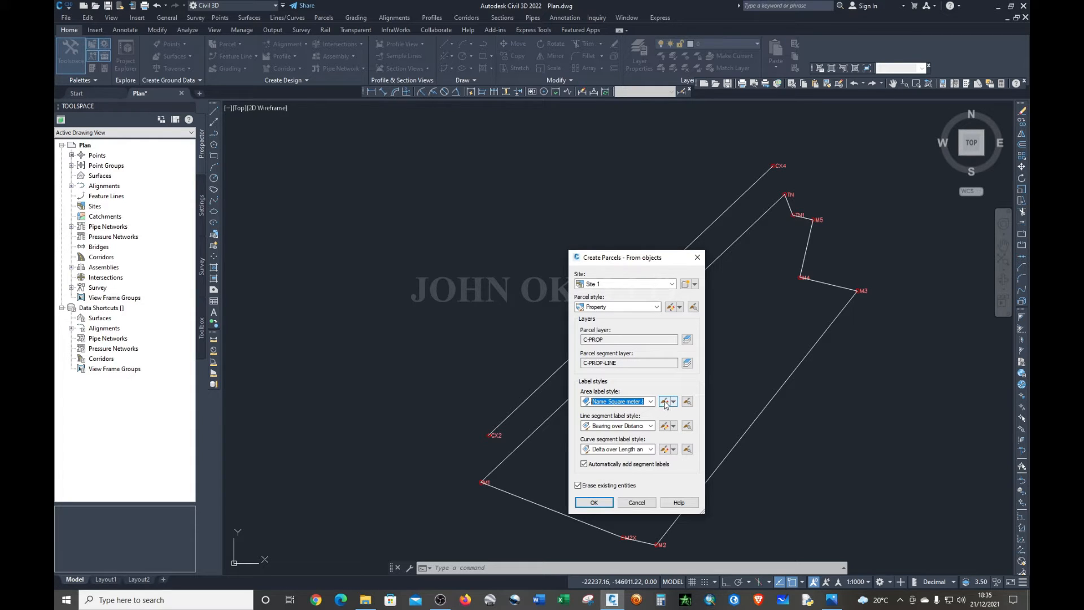
- Edit the Name Square meter & Acres area label style and set the Area component's background mask to False
click(664, 401)
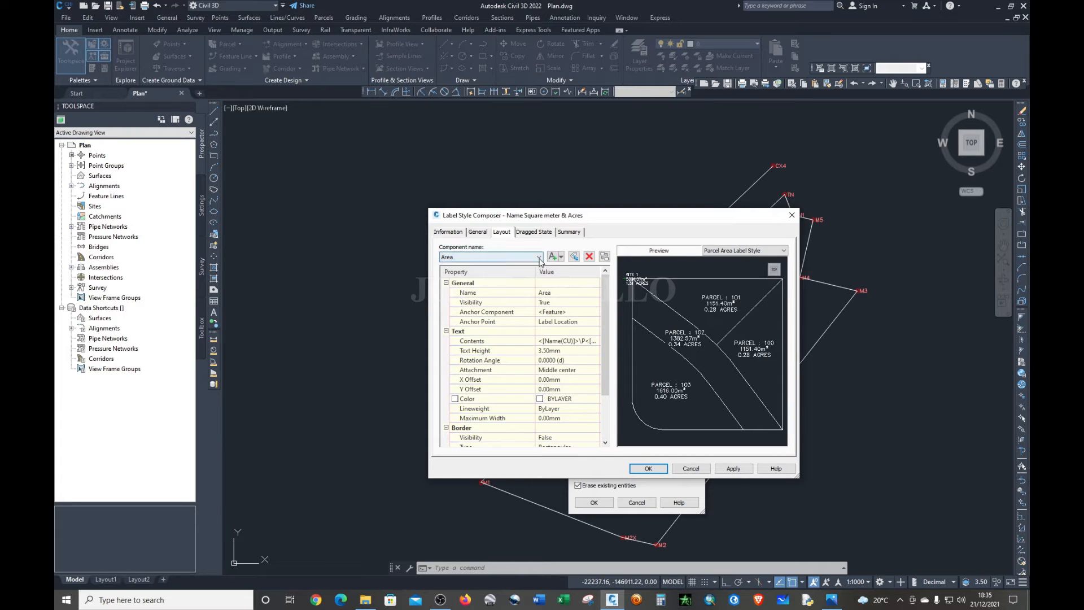
click(539, 258)
click(536, 265)
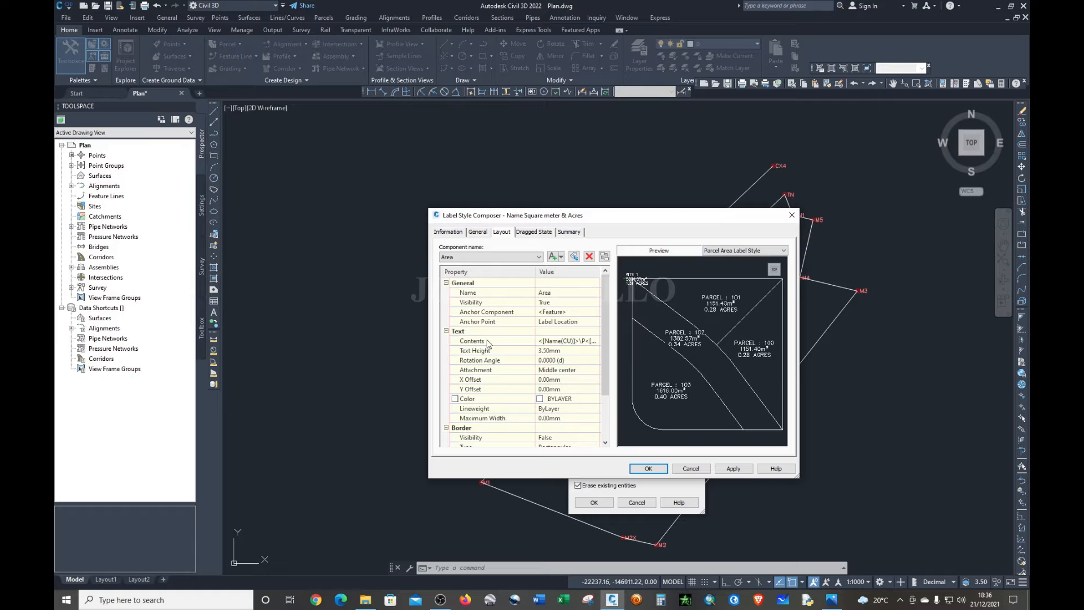
scroll(489, 344, down, 2)
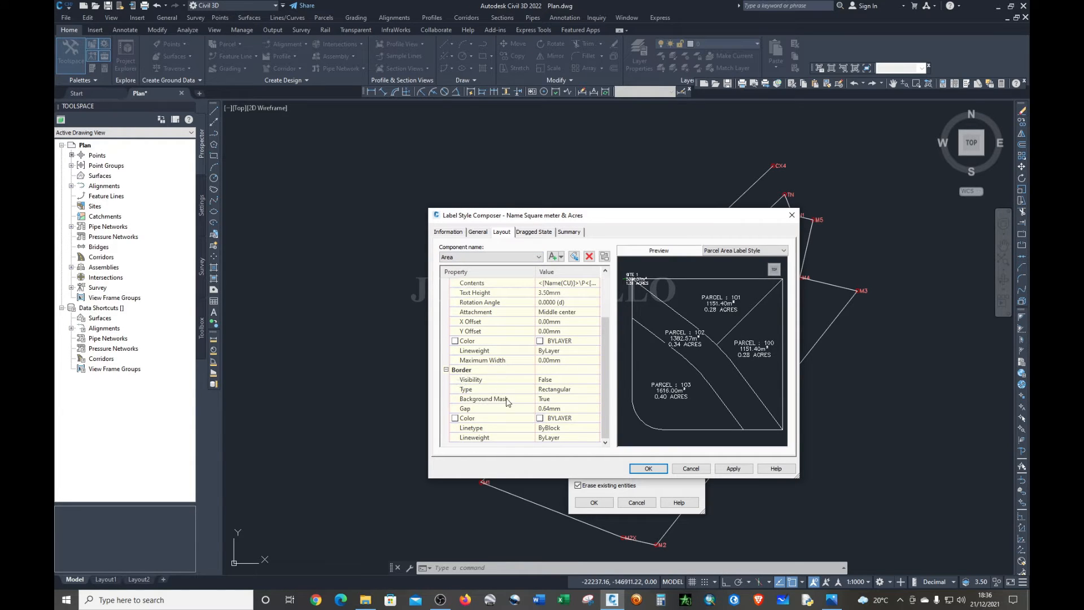
click(544, 399)
click(579, 400)
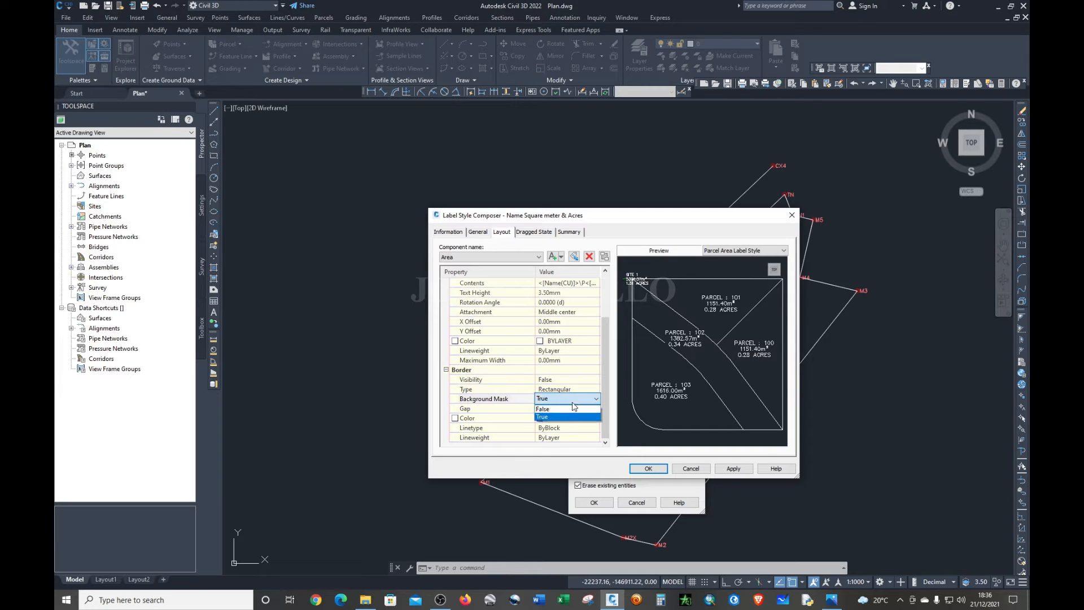
click(556, 409)
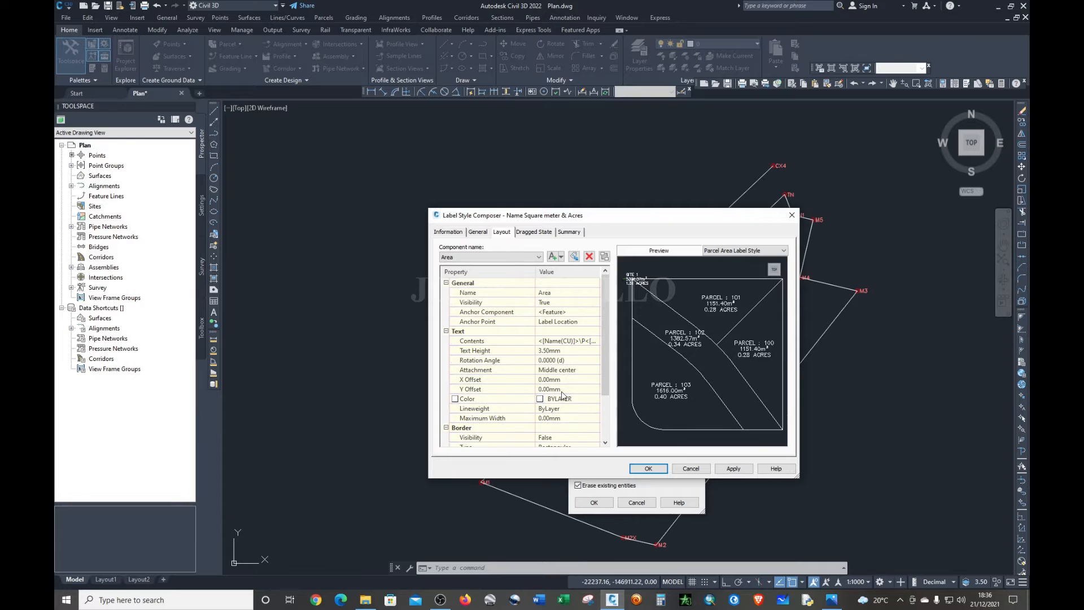
- Open the Area component's text contents for editing and select all of the existing label text
click(473, 340)
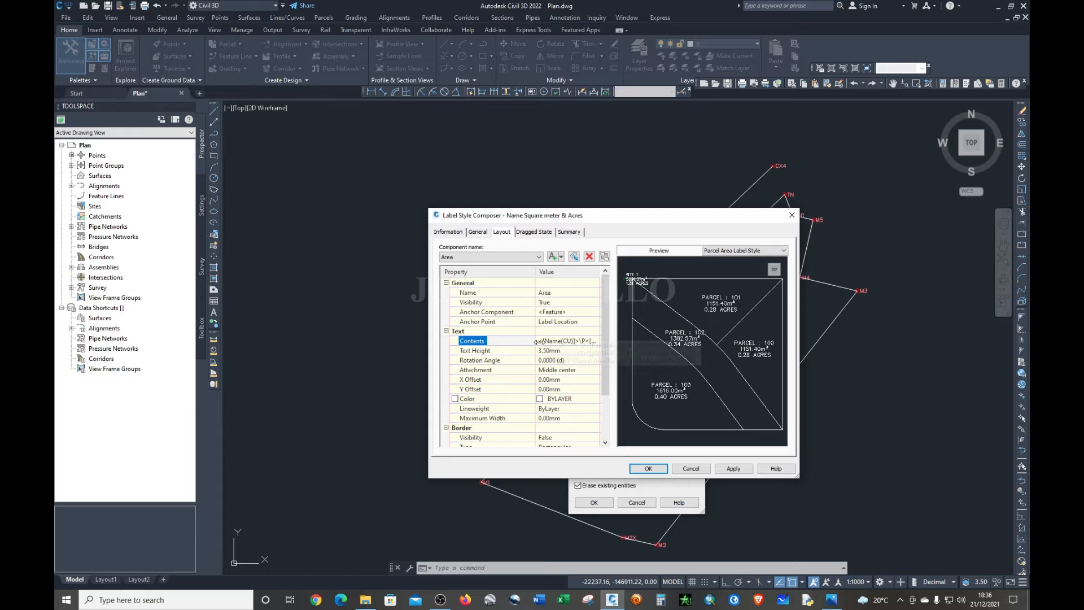
click(576, 341)
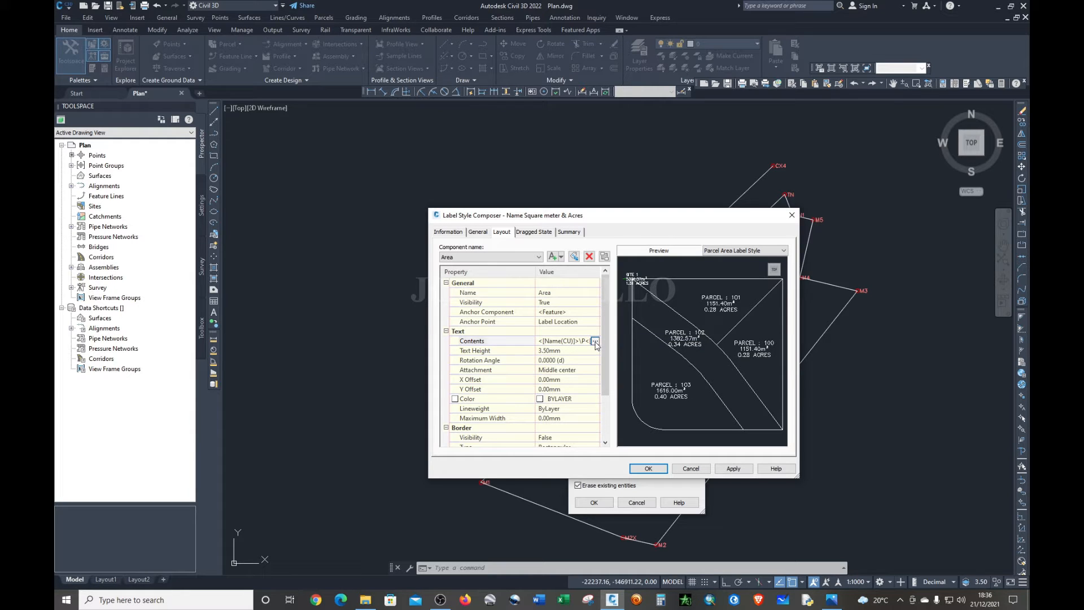
click(594, 341)
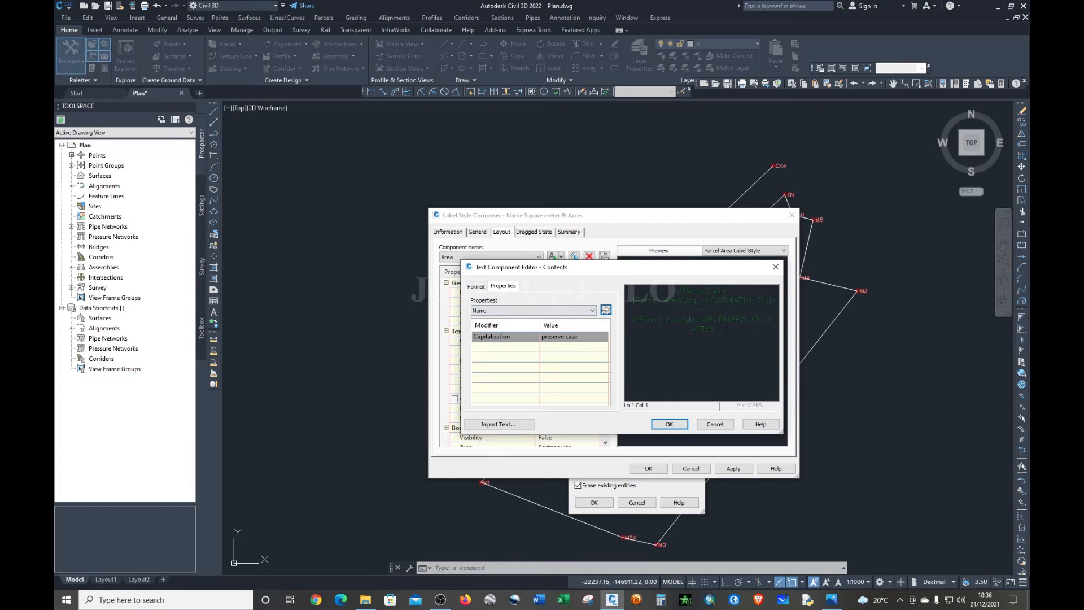
drag(715, 329, 685, 295)
drag(716, 330, 681, 289)
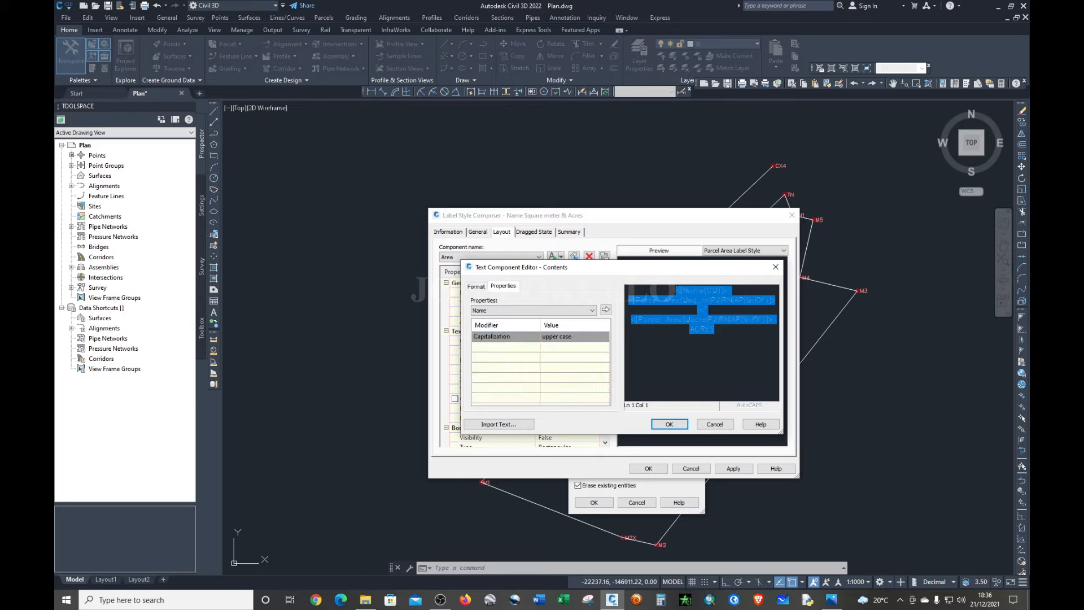
- Choose the Parcel Area property and set its unit to hectare and its precision to 0.001
click(574, 311)
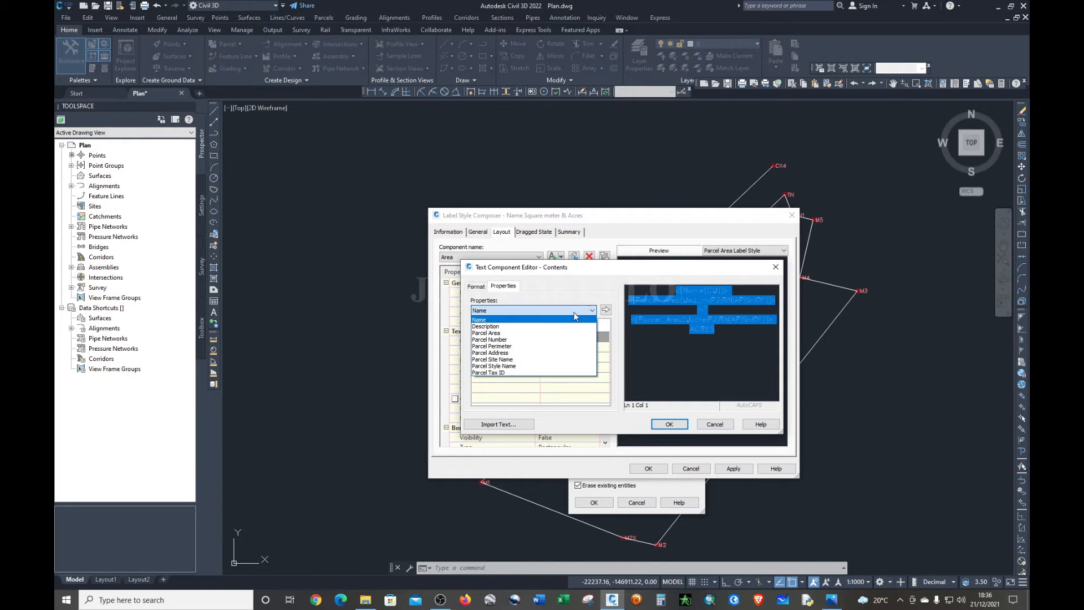
click(508, 333)
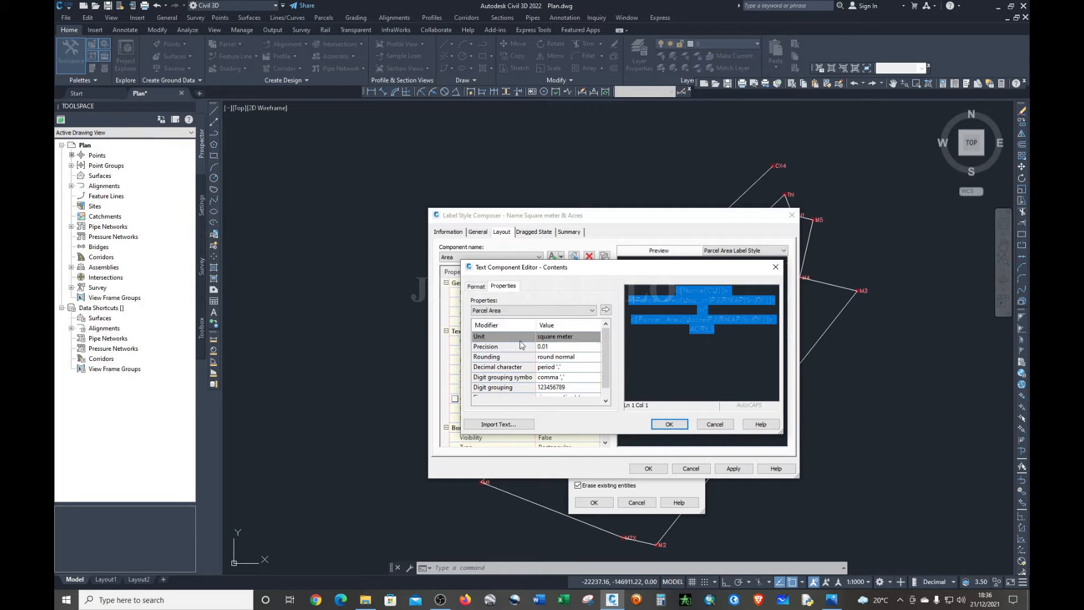
click(562, 336)
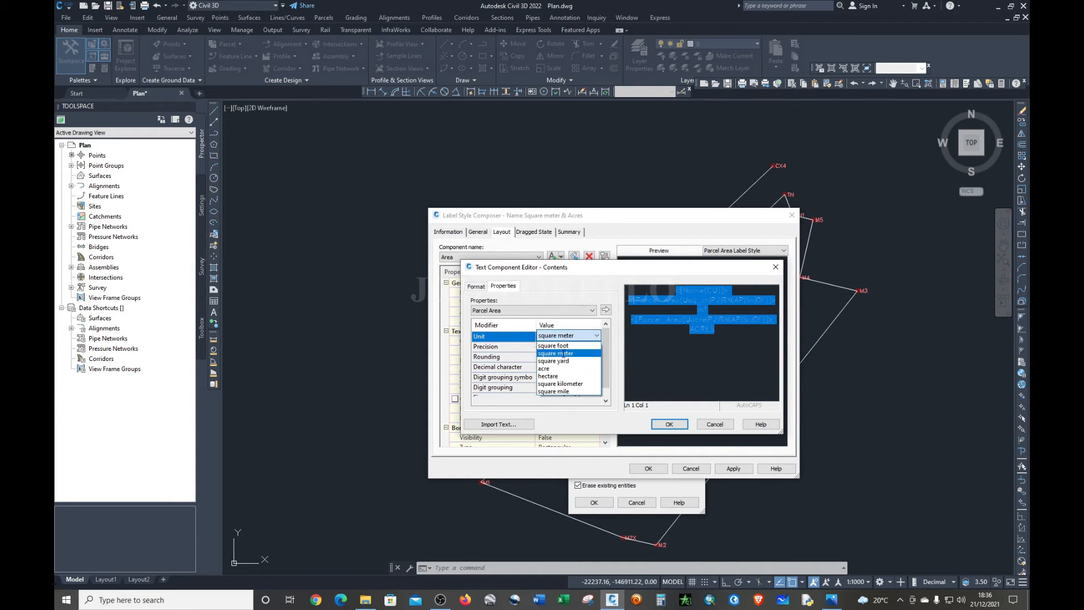
click(557, 375)
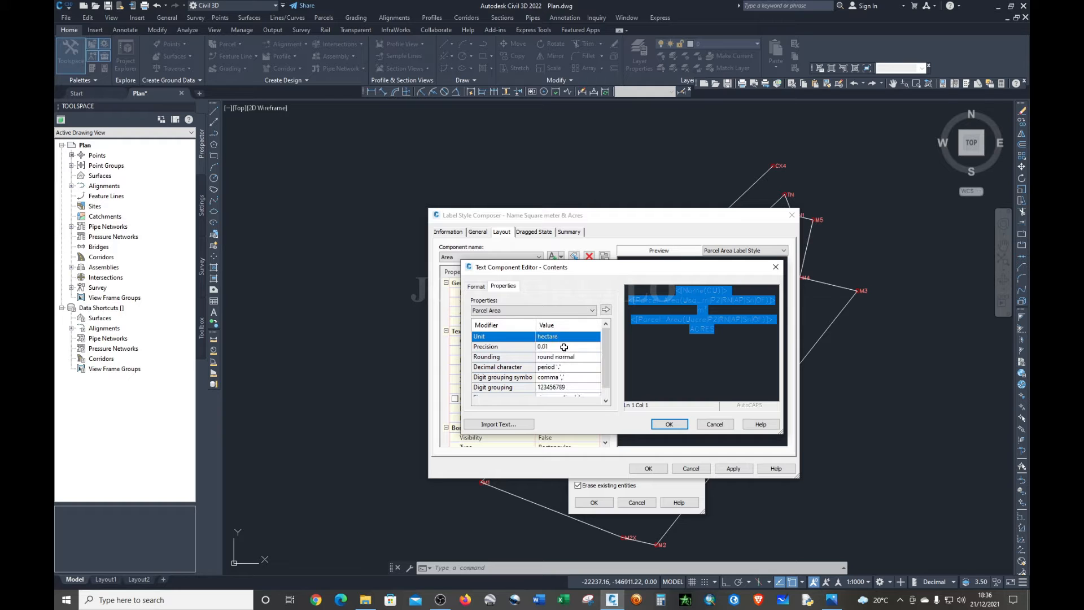
click(564, 346)
click(564, 346)
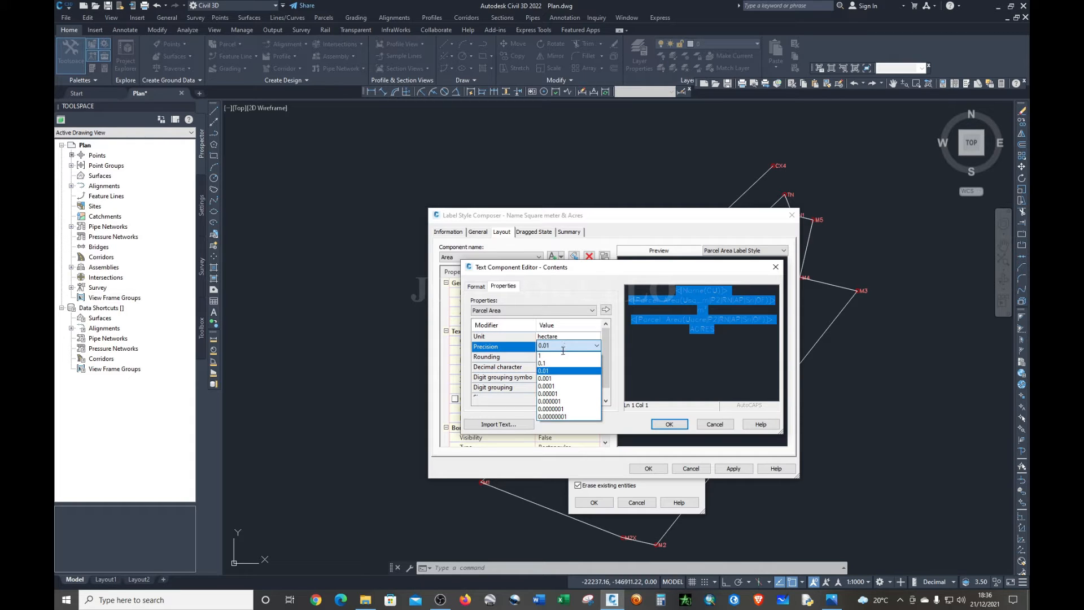
click(561, 377)
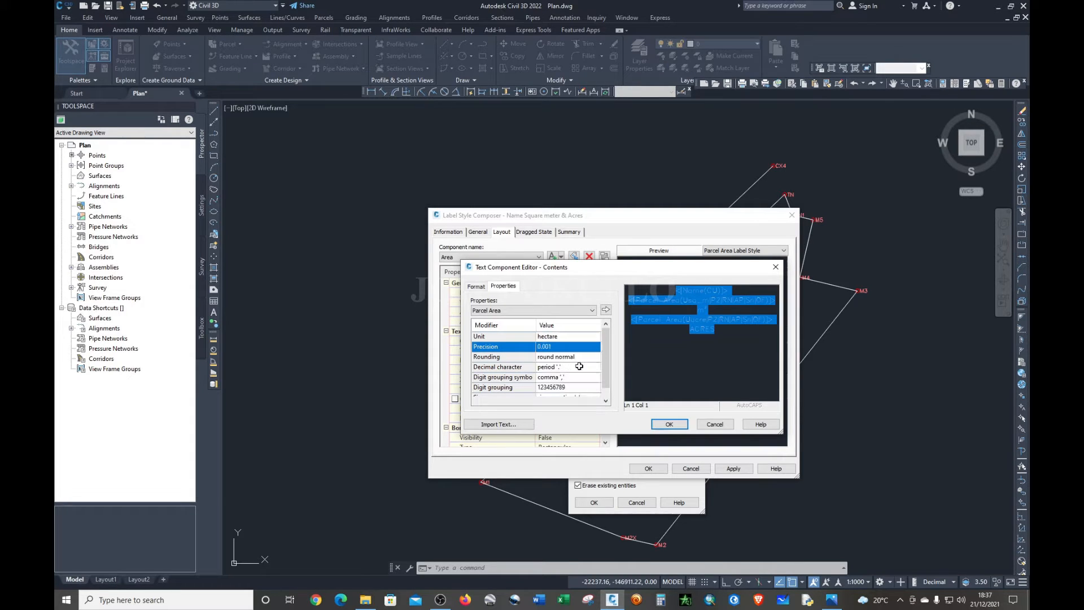
scroll(579, 367, down, 1)
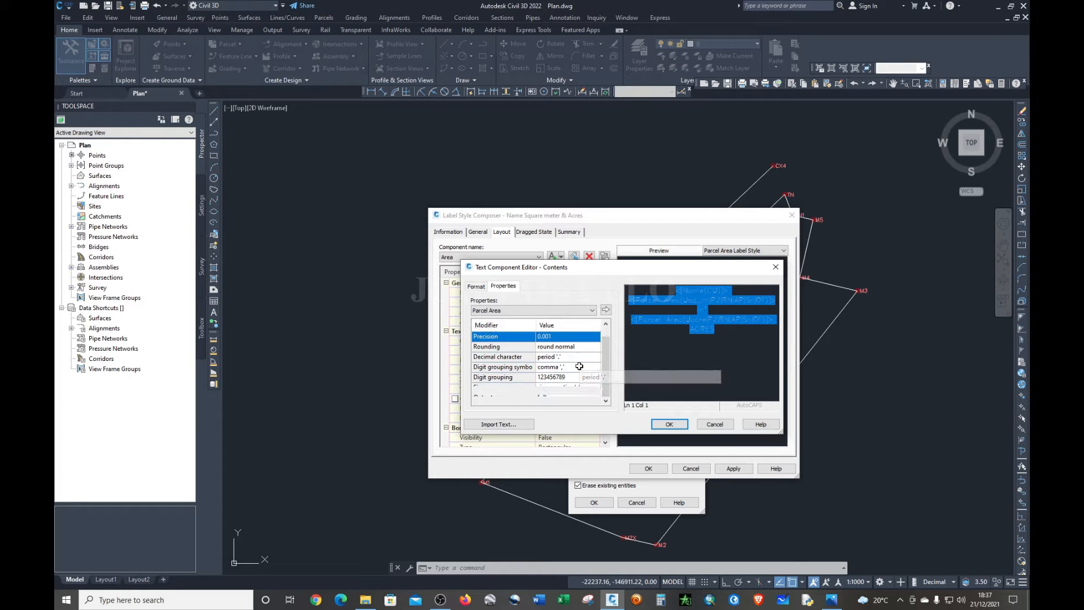
scroll(579, 366, up, 1)
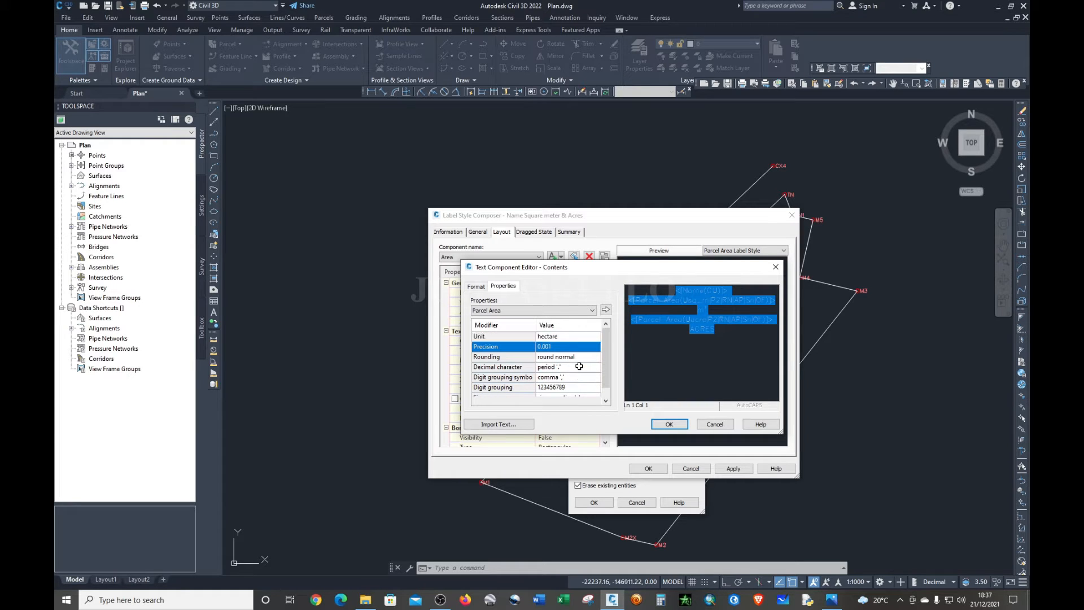
- Replace the label text with the Parcel Area field followed by "Ha (Approx.)" and accept the area label style
click(606, 310)
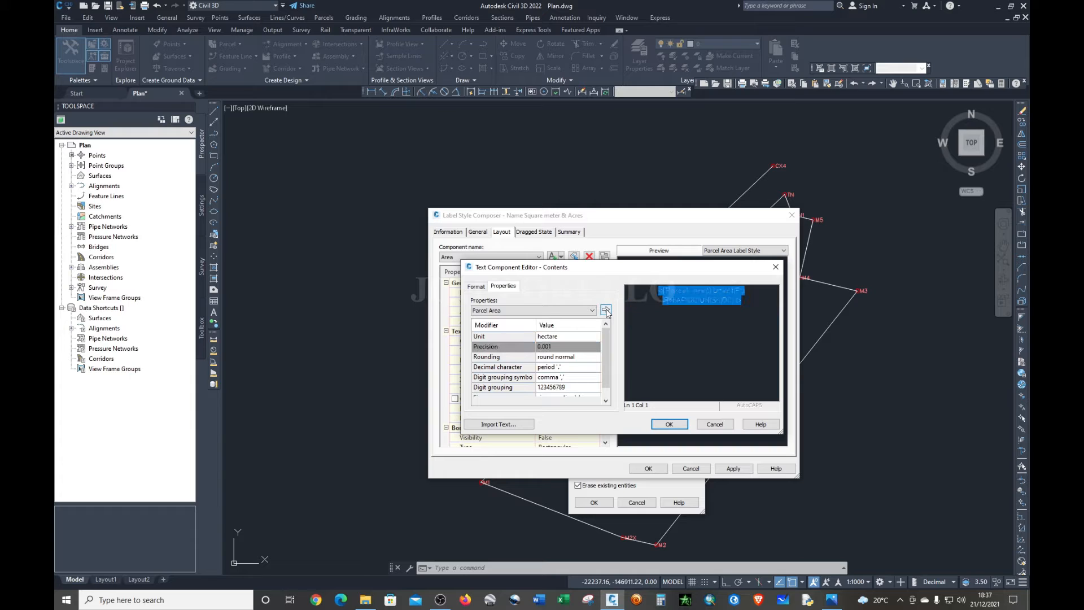
click(745, 300)
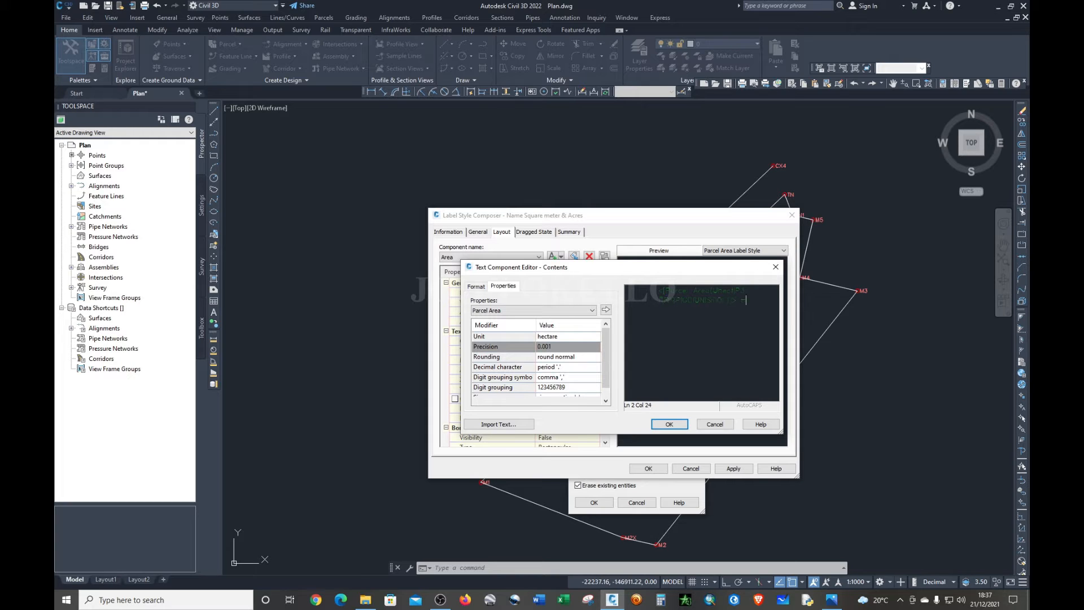
text(Ha (Approx.))
click(682, 424)
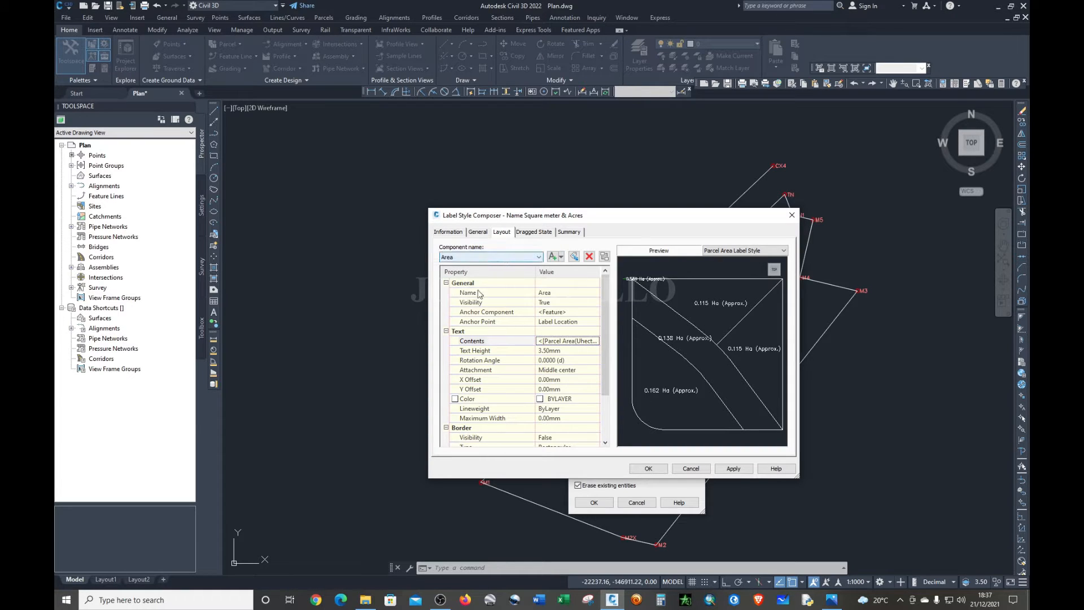
click(659, 470)
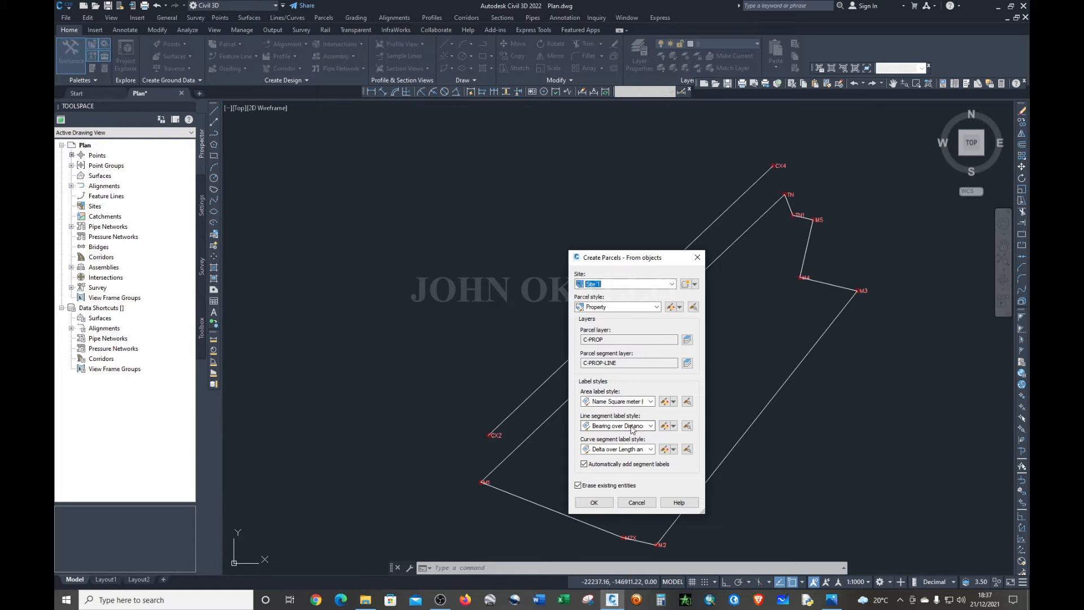
- Edit the Bearing over Distance line segment label style and open the Bearing component's text contents
click(651, 425)
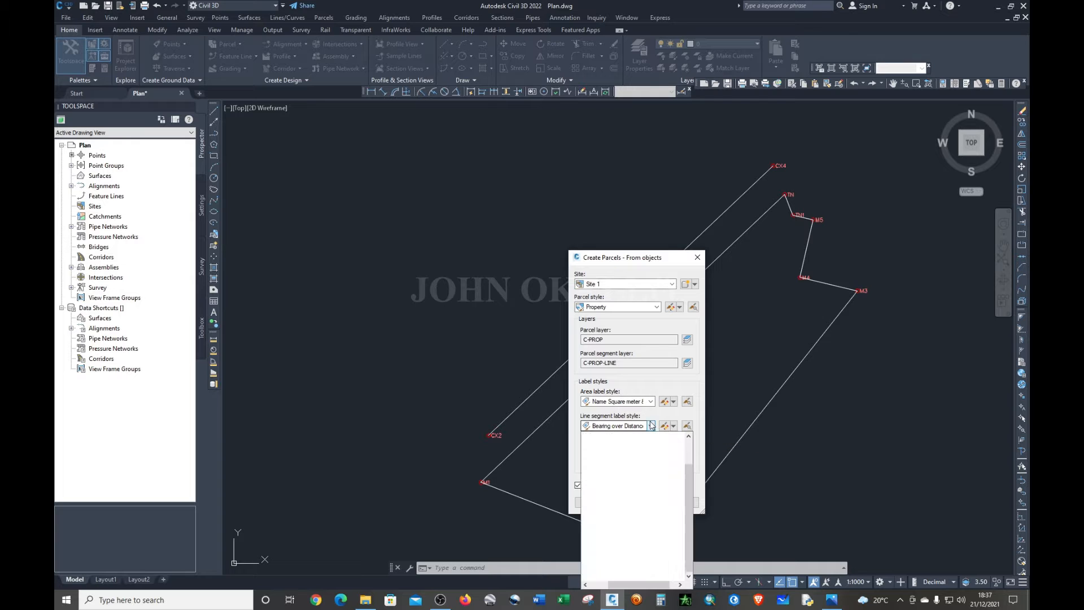
click(651, 424)
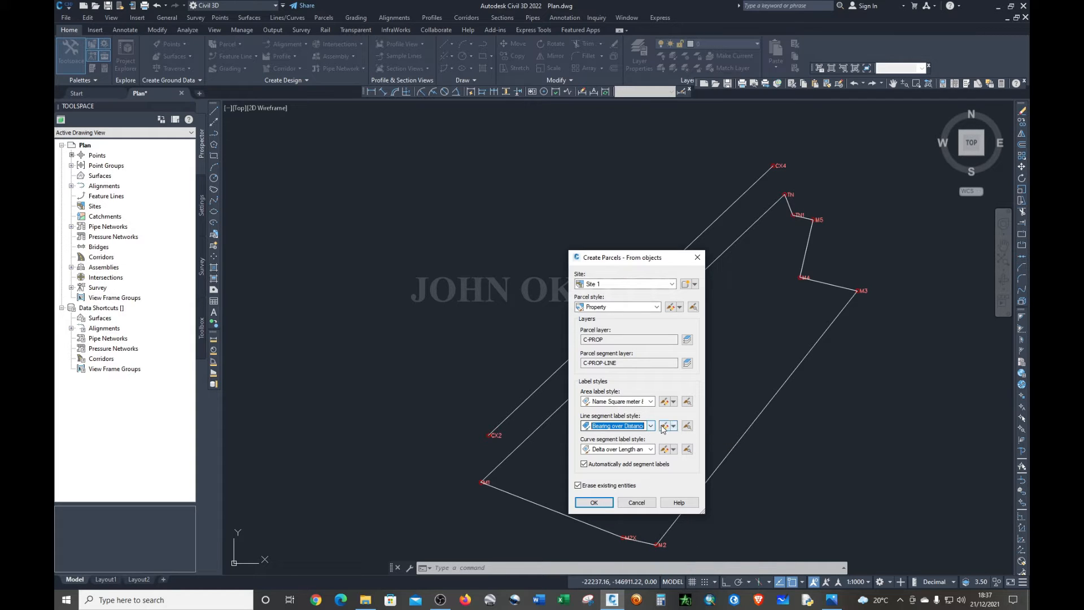
click(662, 425)
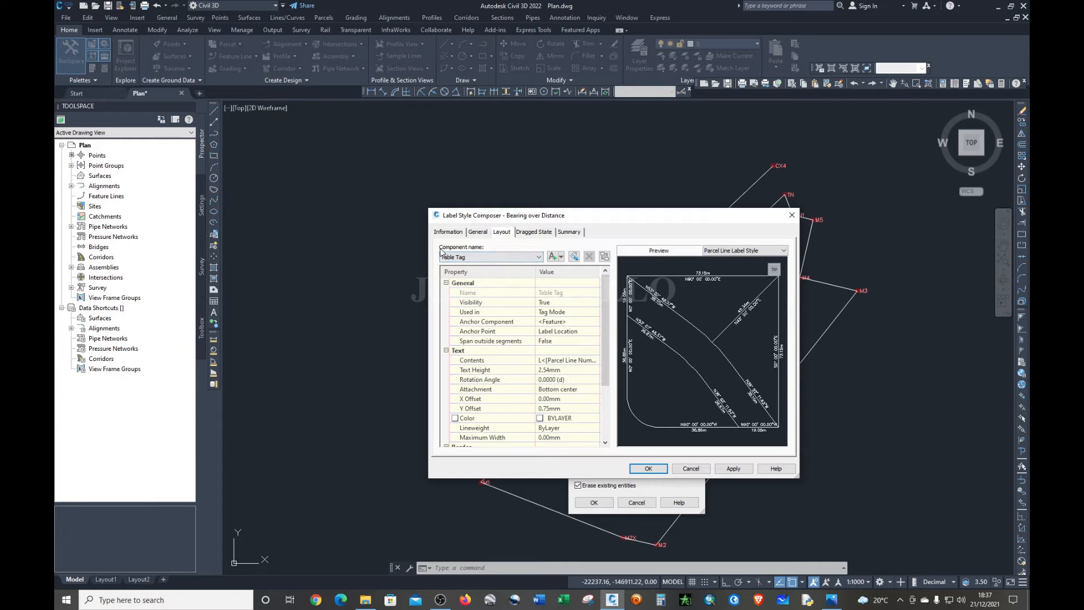
click(487, 258)
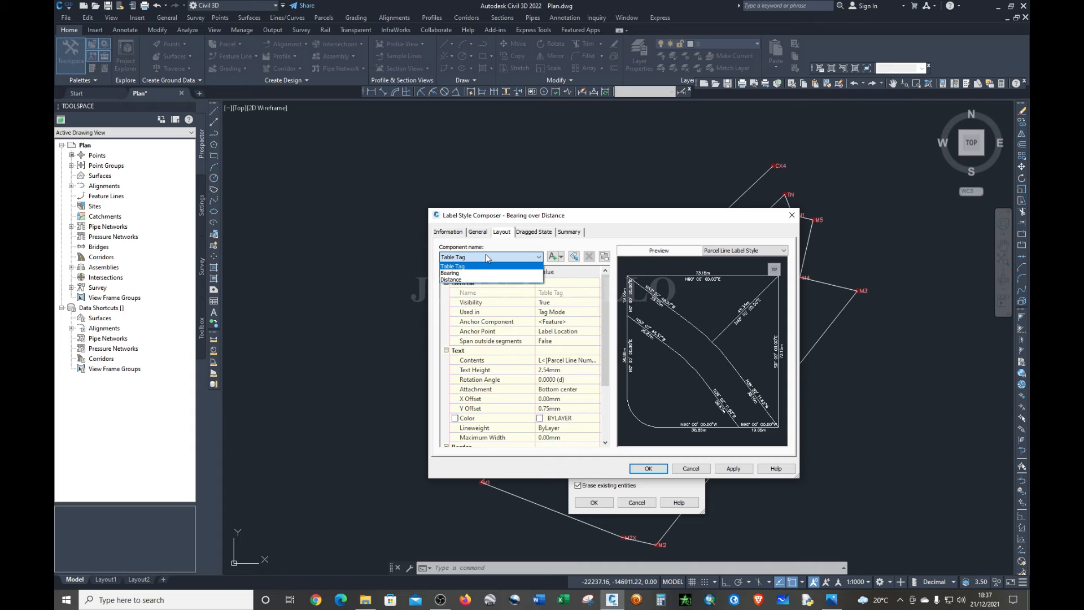
click(450, 273)
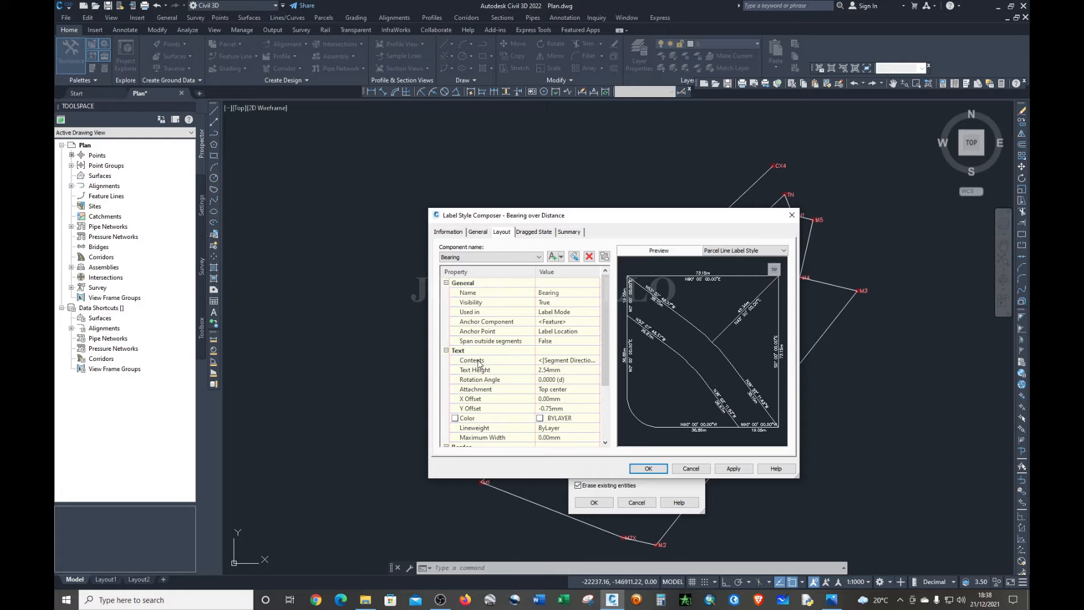
click(558, 361)
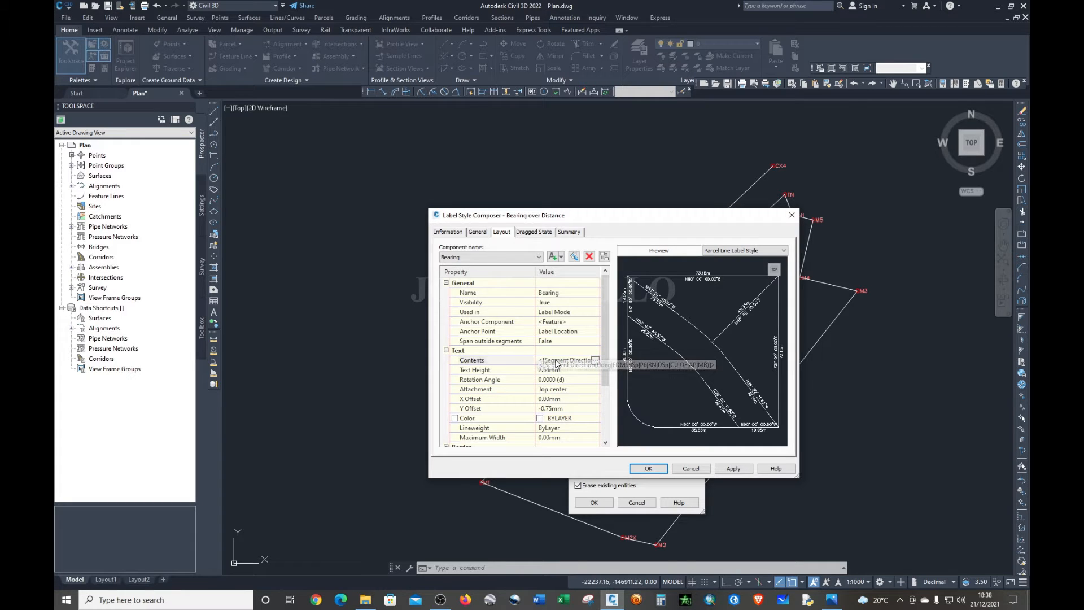
click(594, 361)
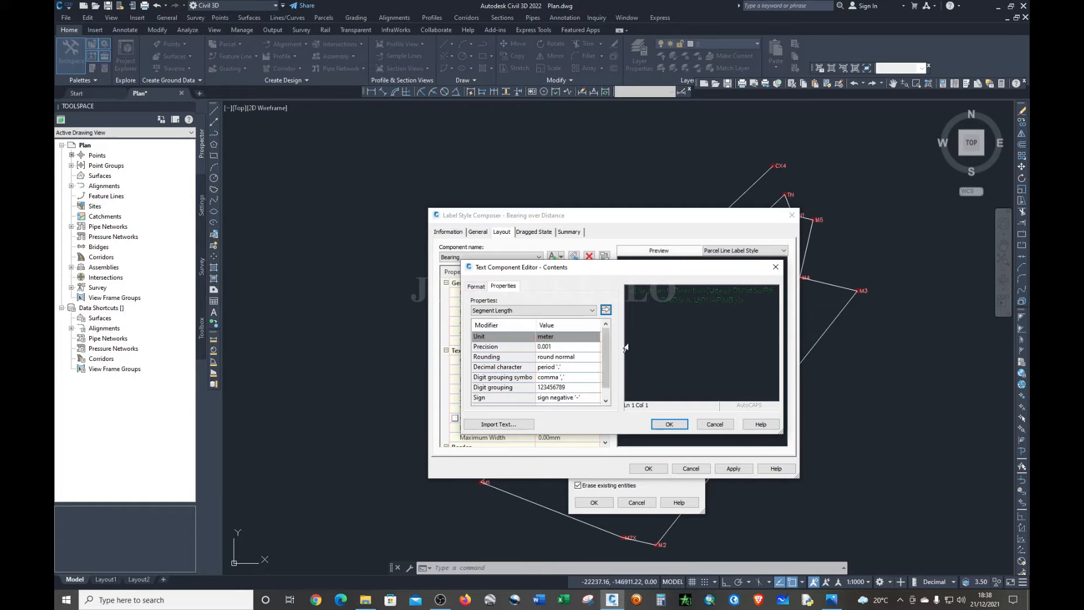
- Select the existing bearing text and choose the Segment Direction property in degrees with the DD° MM' SS.SS" (spaced) format
click(569, 311)
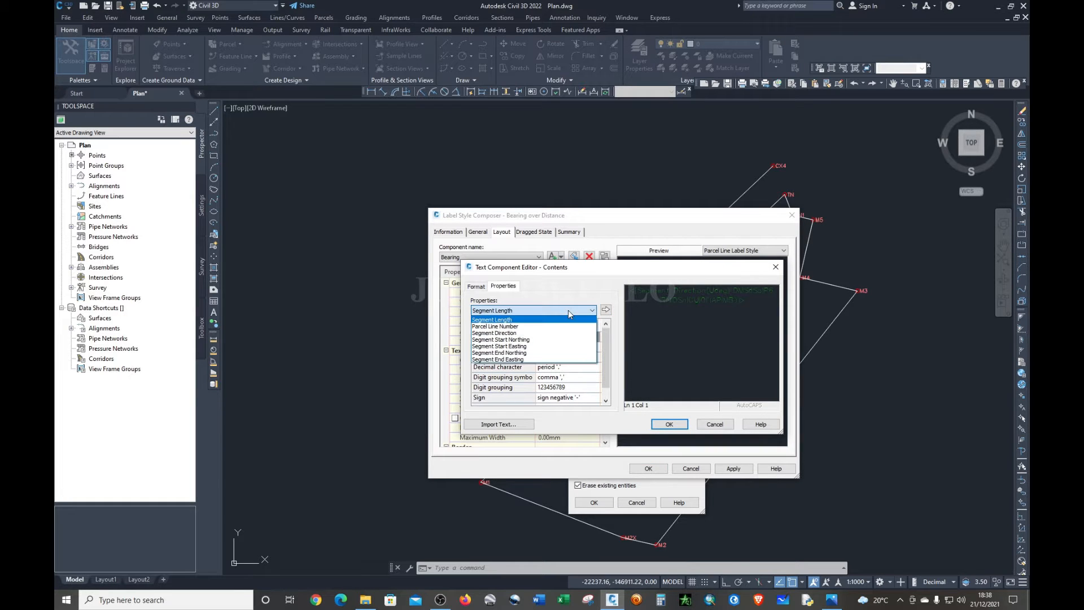
click(747, 300)
drag(745, 300, 631, 289)
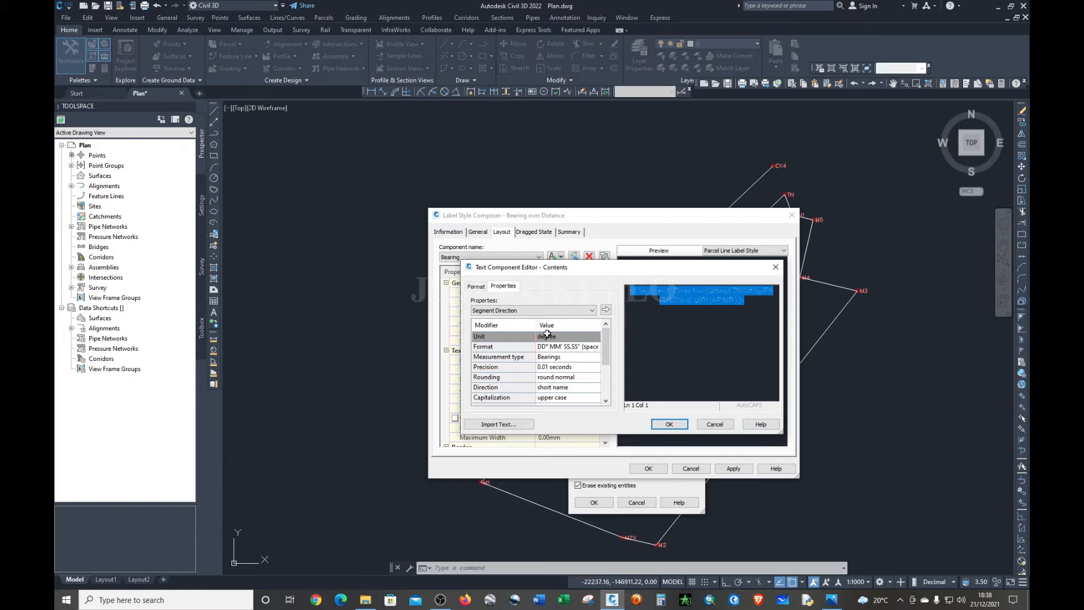
click(560, 335)
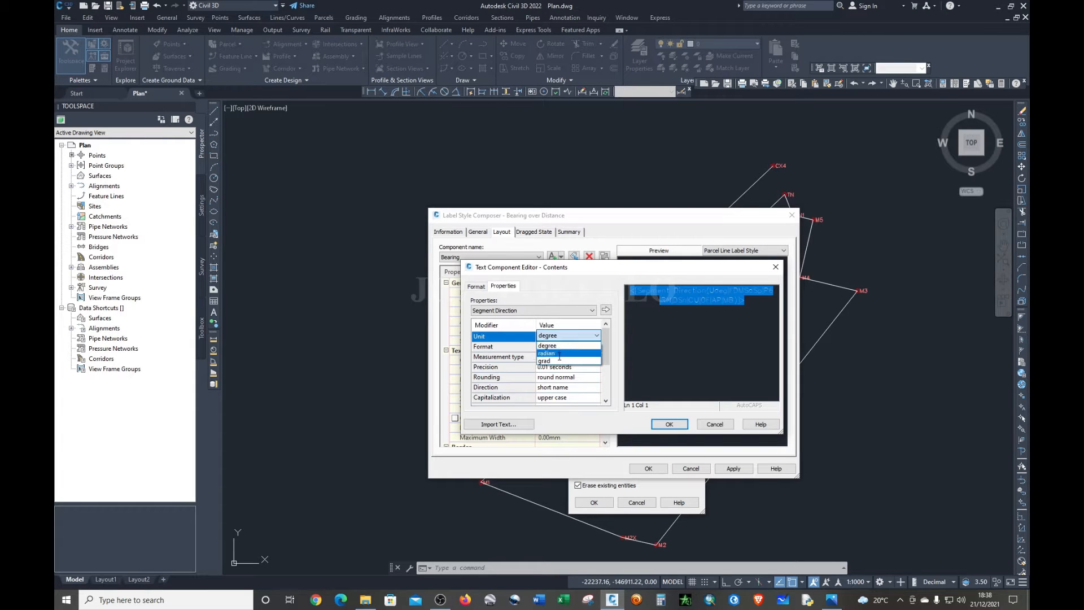
click(570, 336)
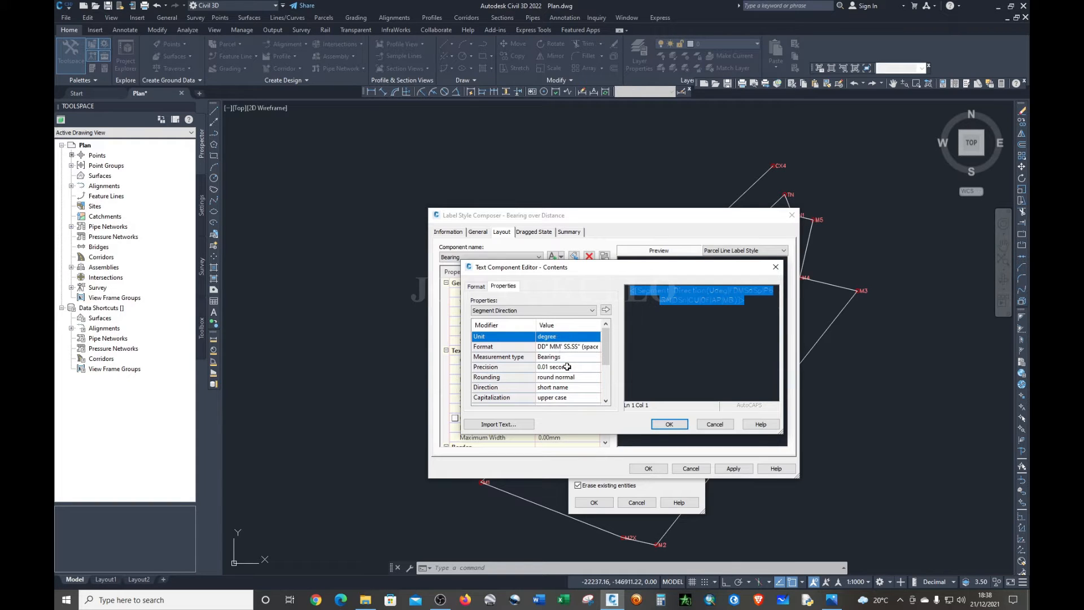
click(557, 346)
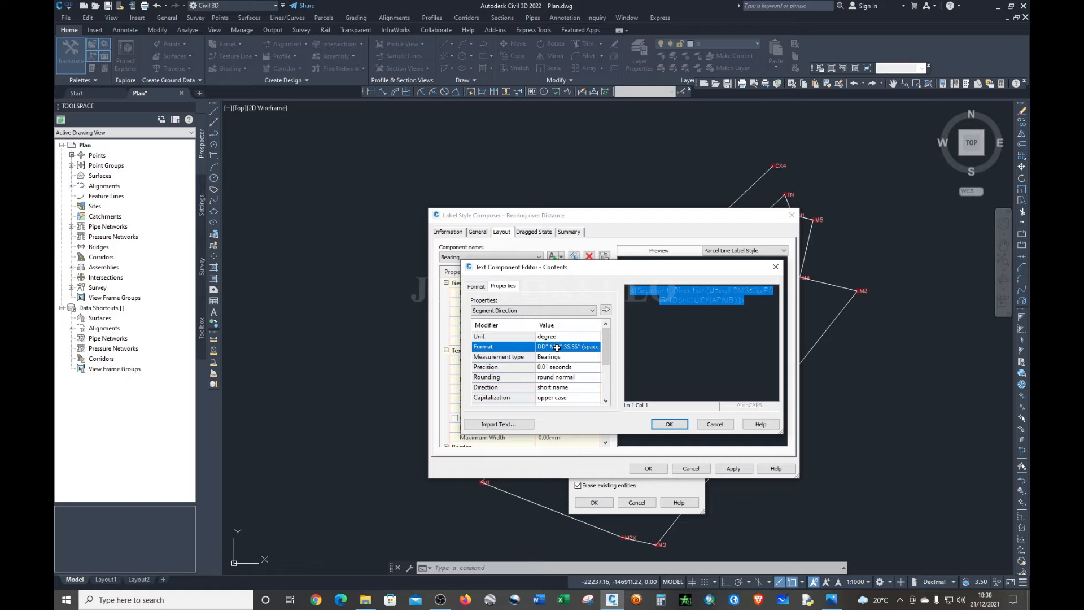
click(562, 345)
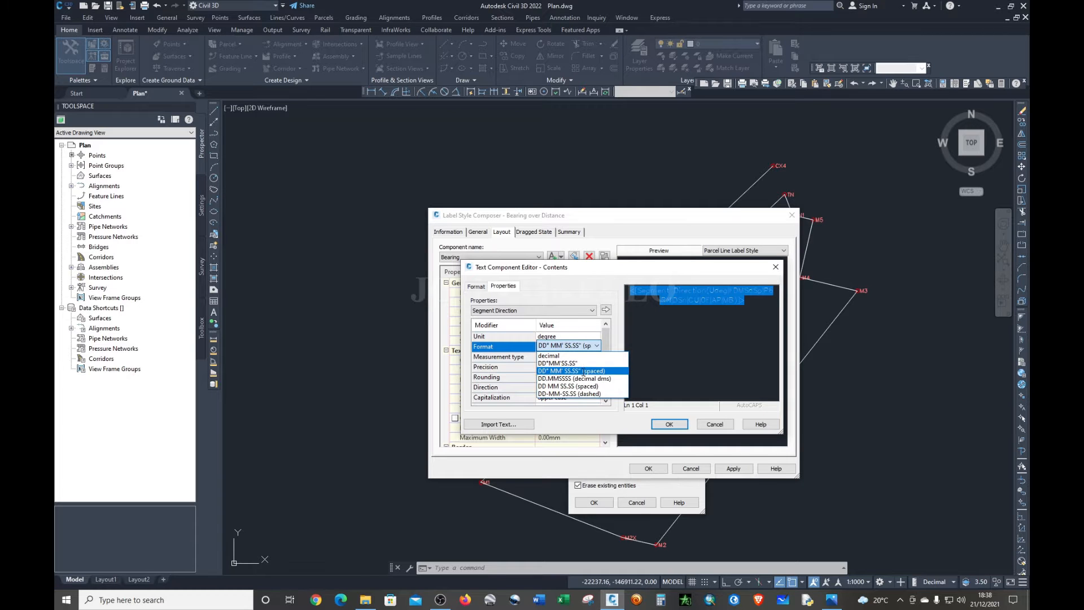
click(583, 371)
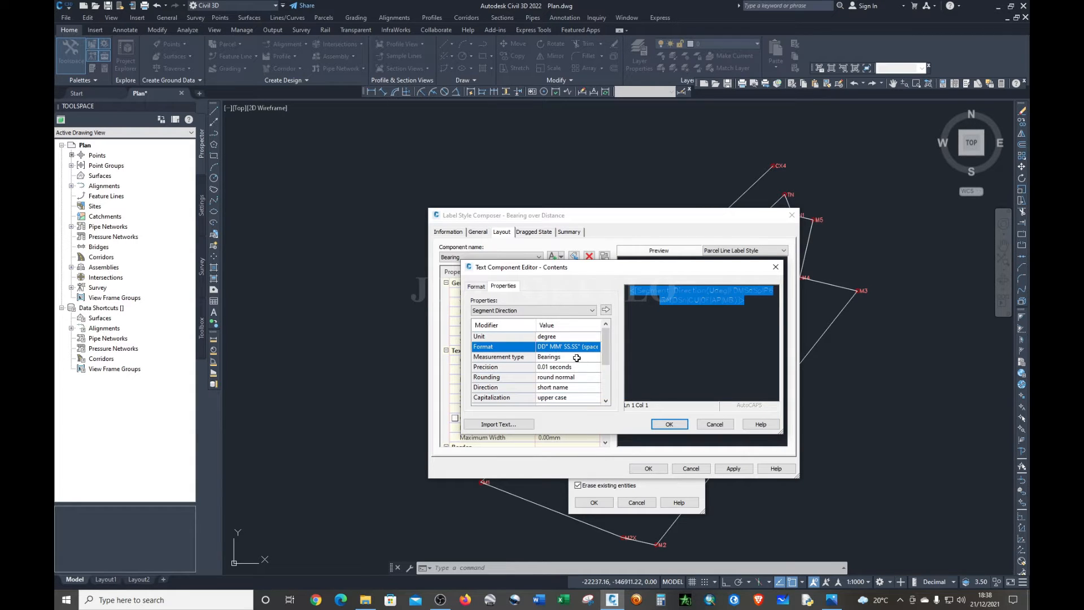
- Set the Segment Direction measurement type to North Azimuth and its precision to 1 second
click(576, 357)
click(576, 357)
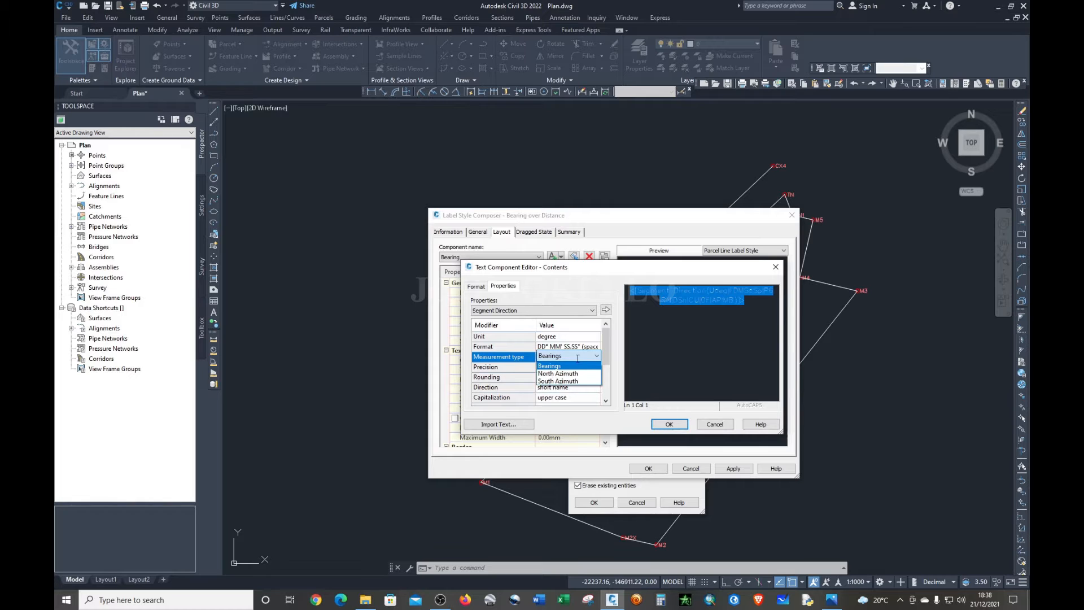
click(572, 372)
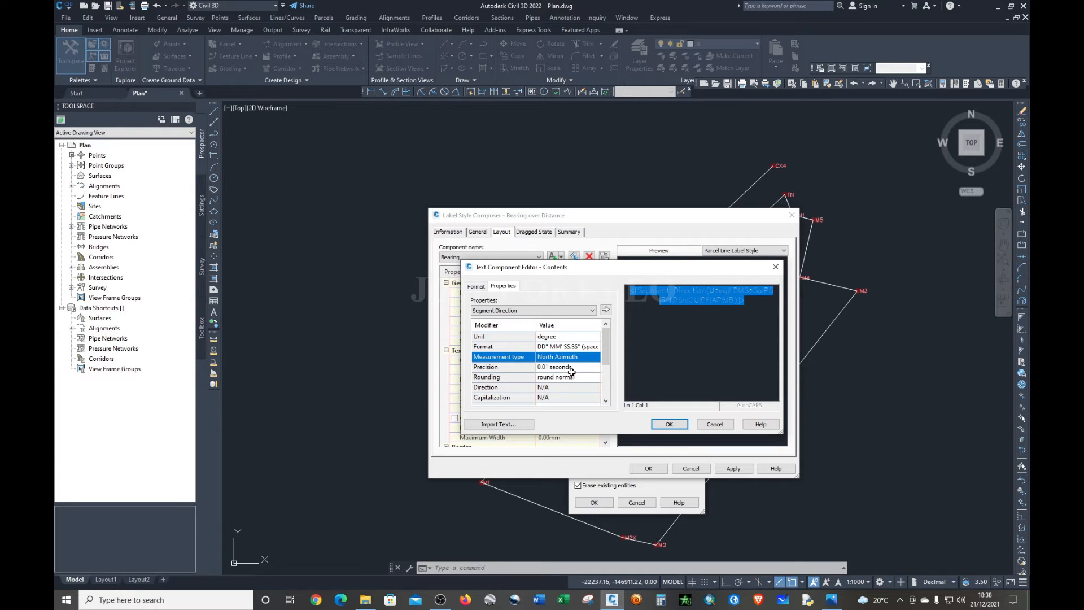
click(553, 368)
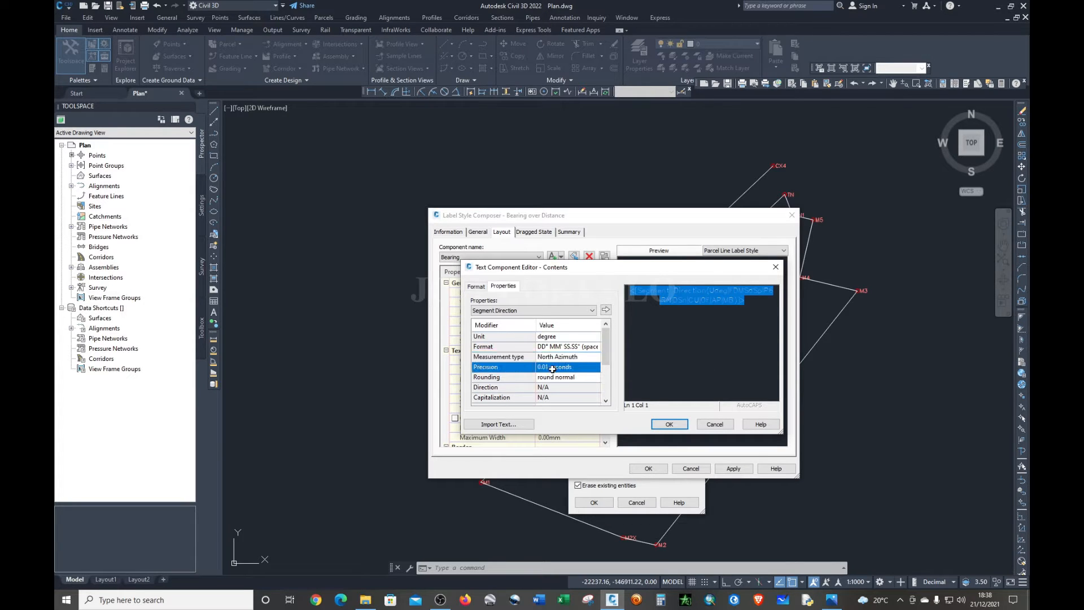
click(556, 369)
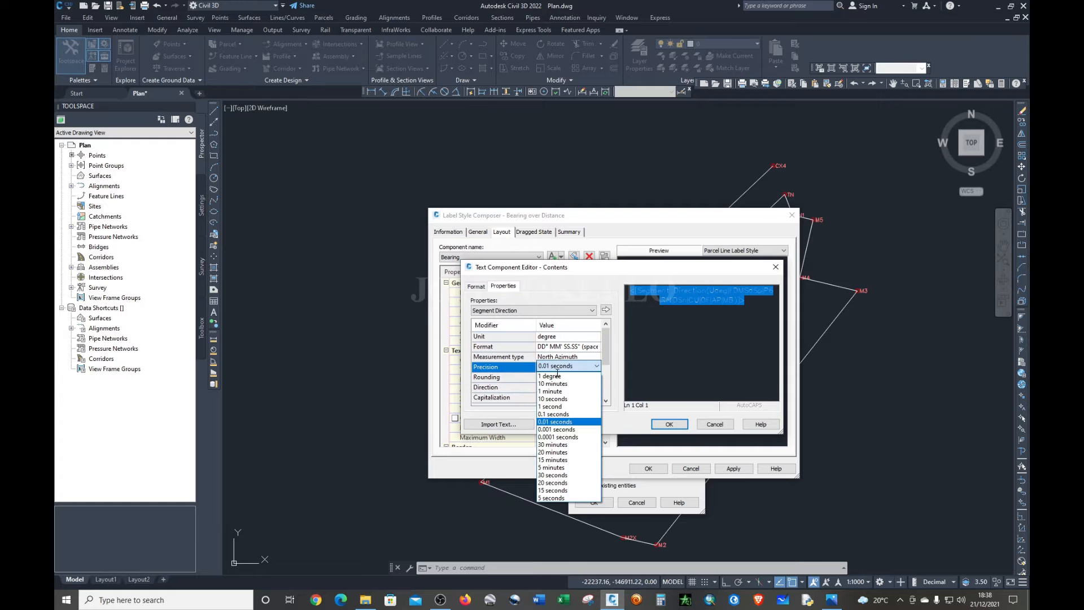
click(555, 407)
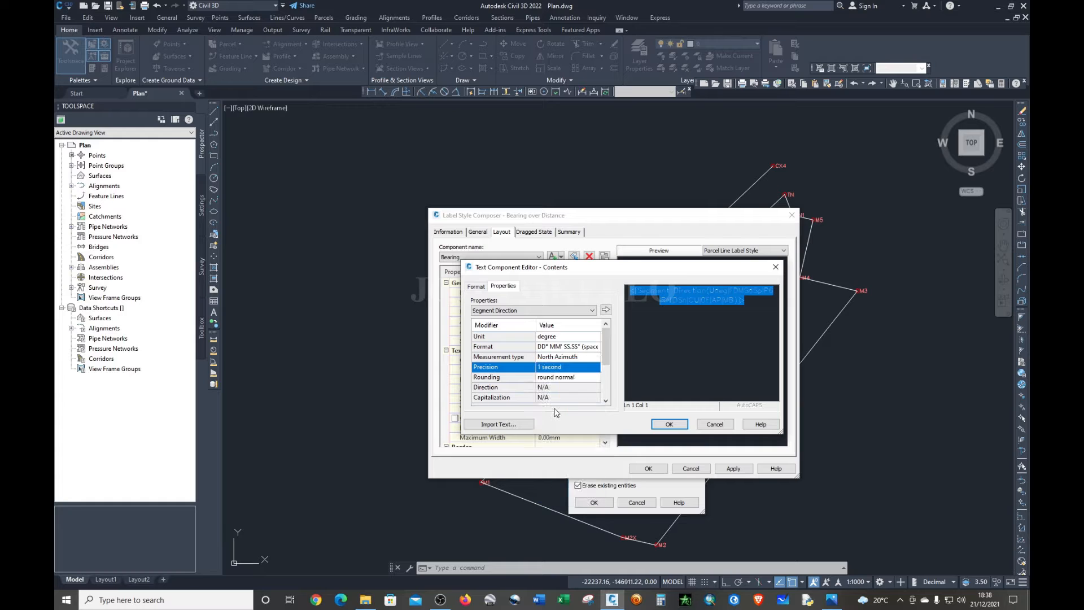
- Replace the Bearing component's text with the configured Segment Direction field and accept the line label style
click(606, 310)
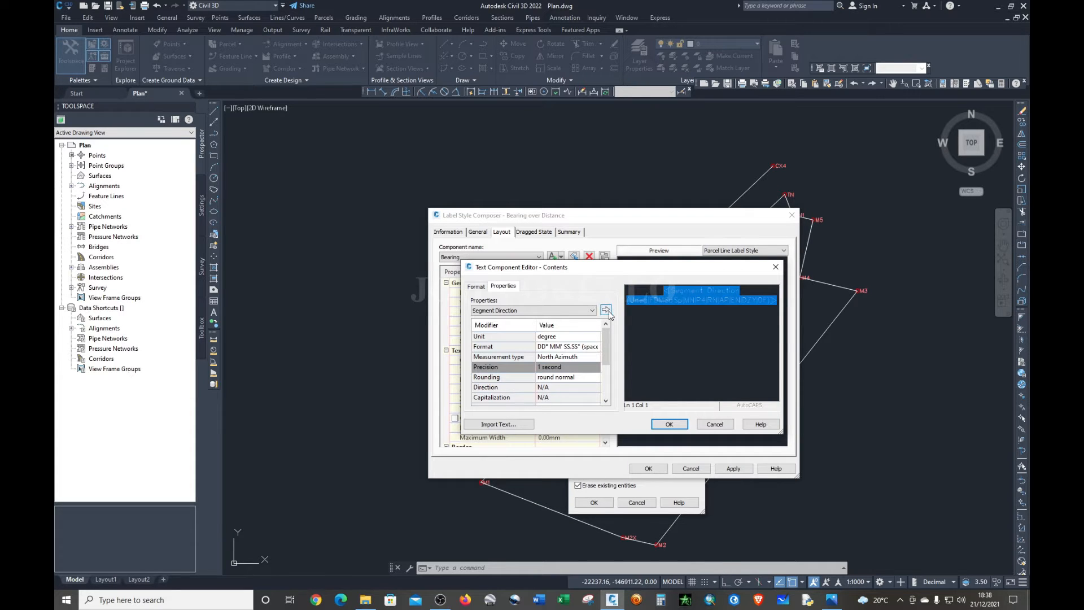
click(670, 424)
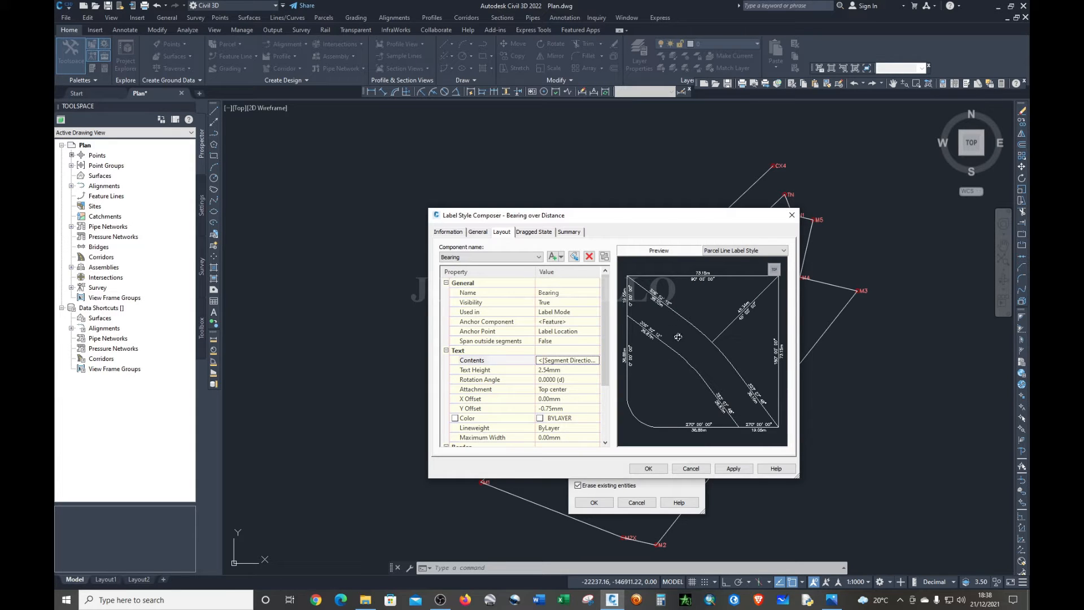
click(733, 468)
click(649, 467)
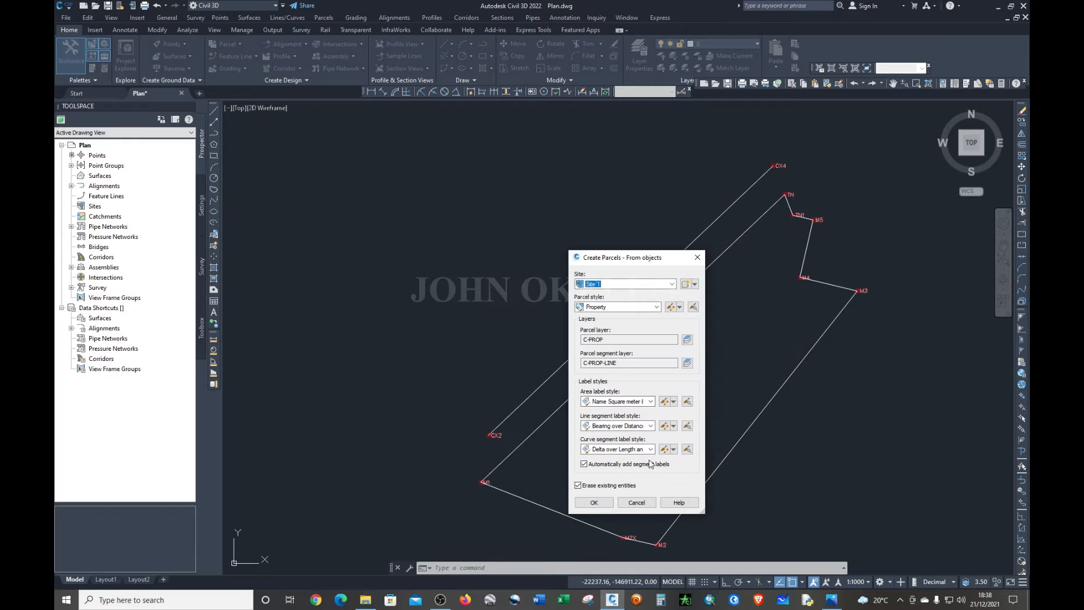
- Edit the Bearing over Distance line label style again and open the Distance component's text contents
click(665, 426)
click(666, 426)
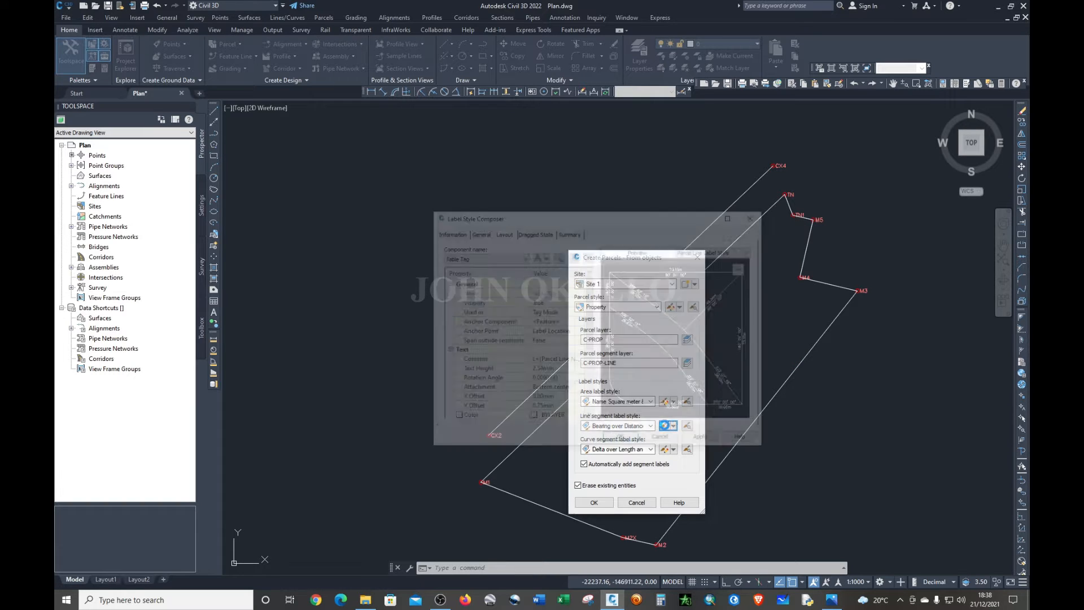
click(539, 257)
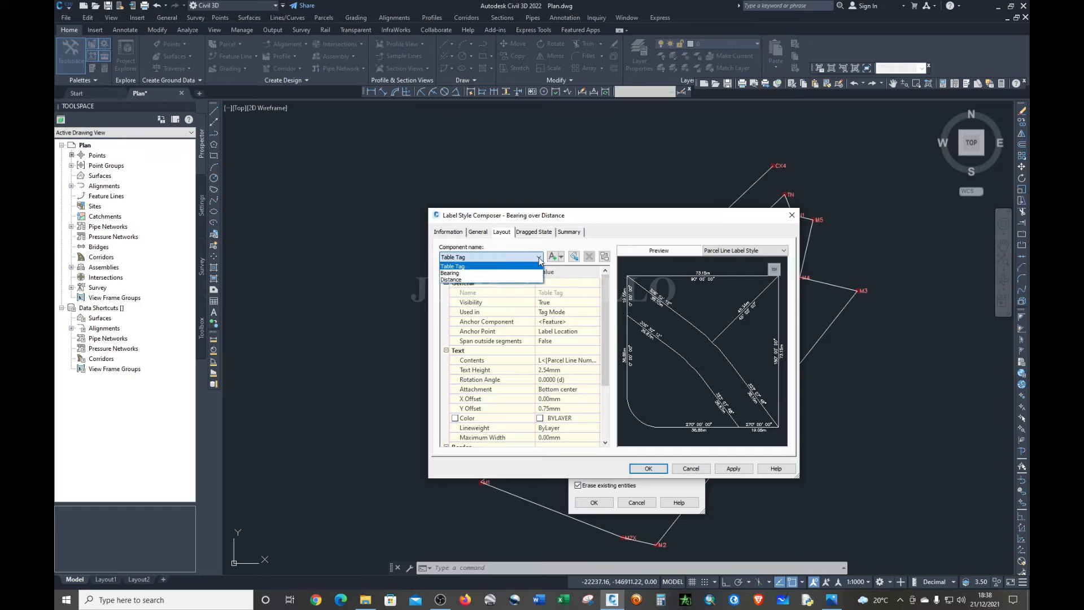
click(477, 279)
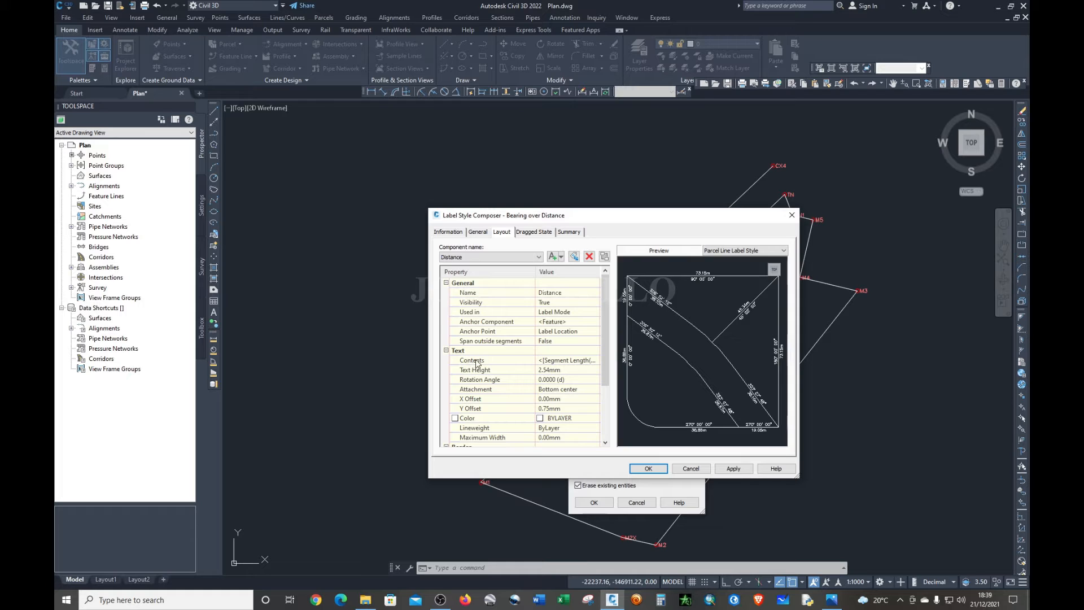
click(574, 363)
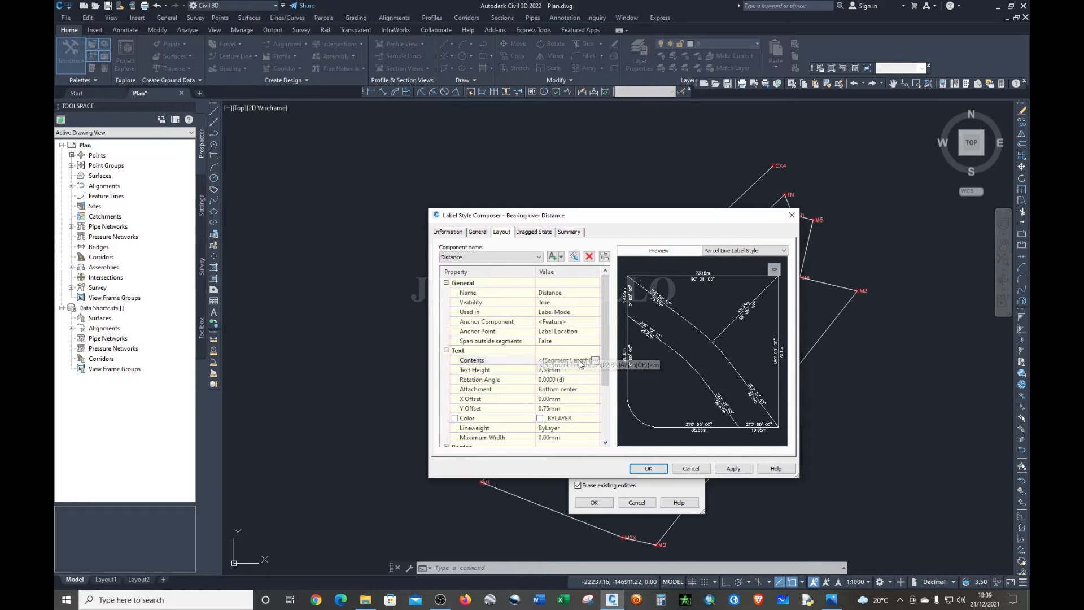
click(594, 360)
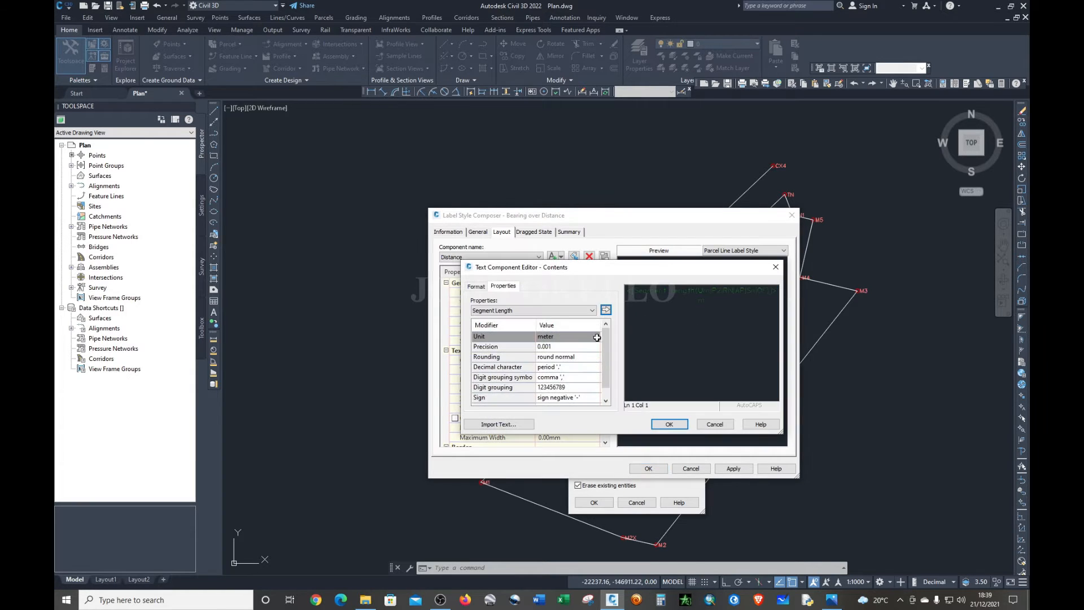
- Replace the distance text with the Segment Length field in meters at 0.01 precision, then accept the style and create the parcel
drag(716, 301, 614, 277)
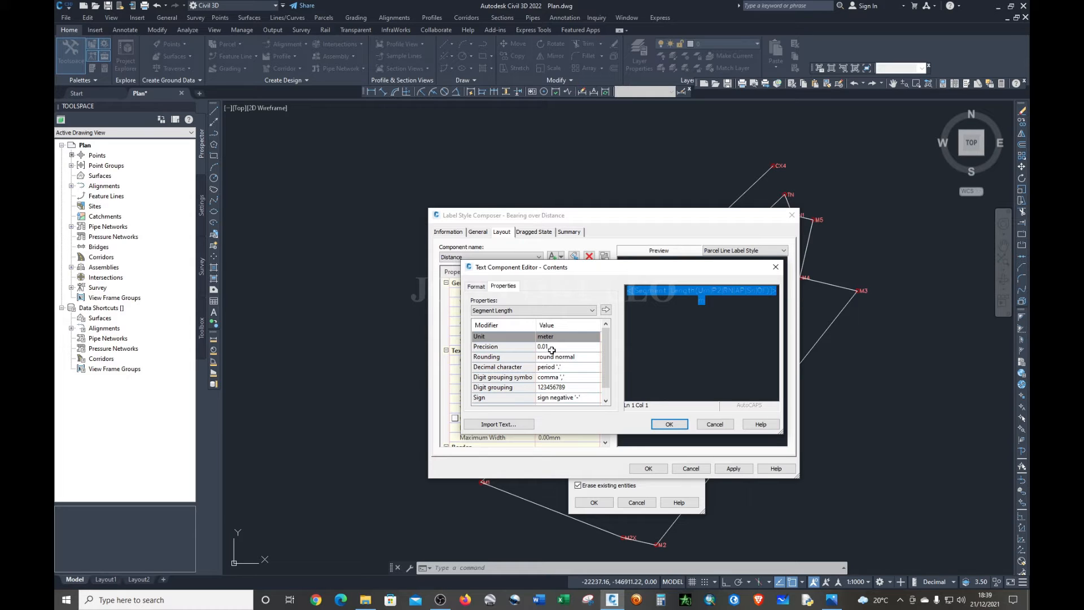
click(605, 311)
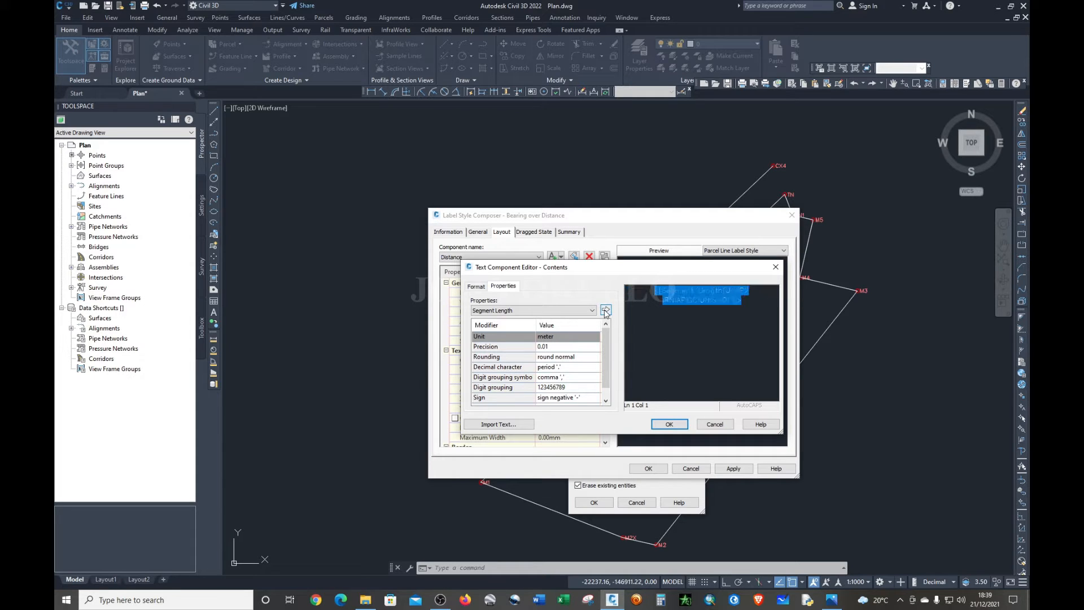
click(669, 424)
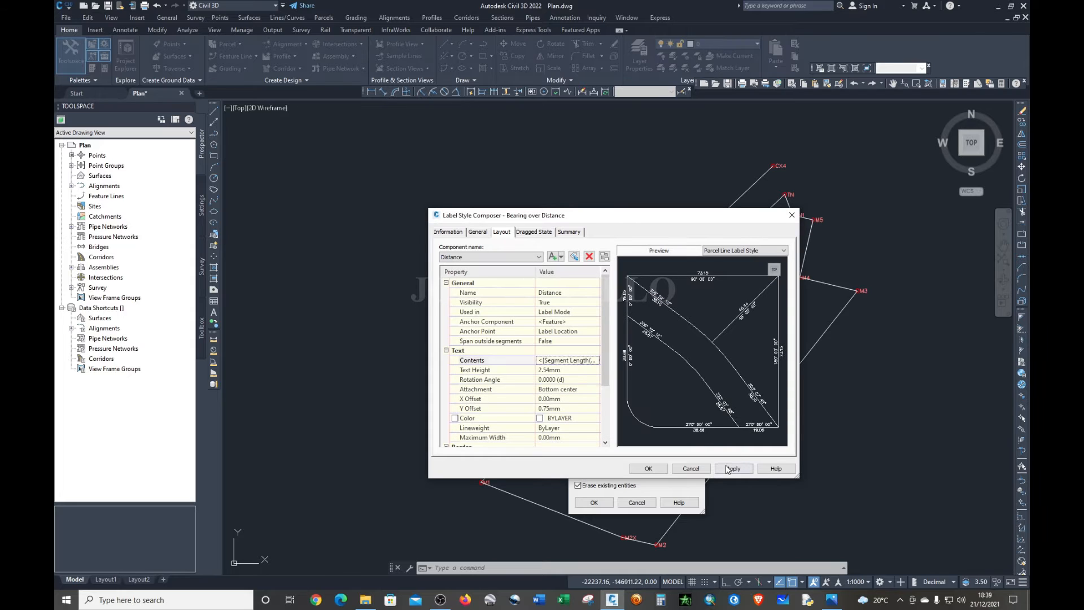
click(648, 468)
click(594, 501)
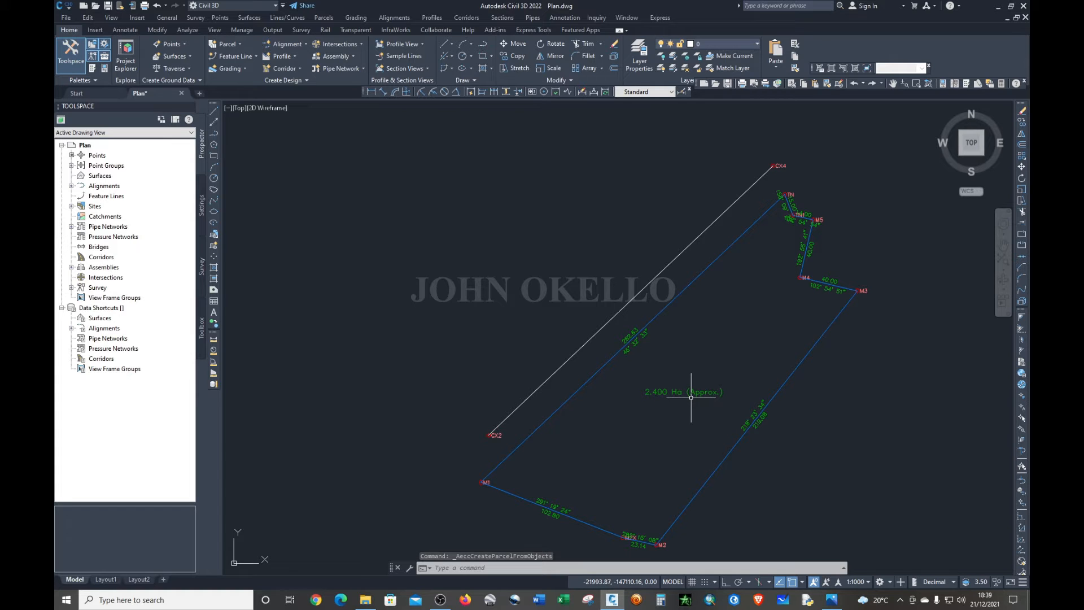
- Examine the new parcel's area label and the bearing and distance labels along each boundary segment
scroll(817, 208, up, 4)
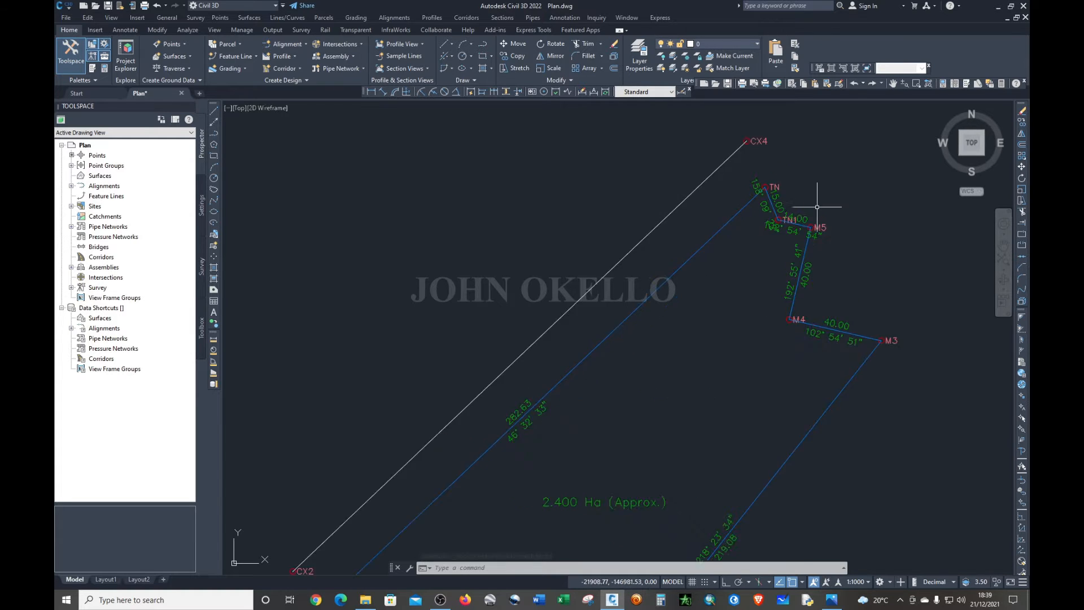
scroll(817, 207, down, 4)
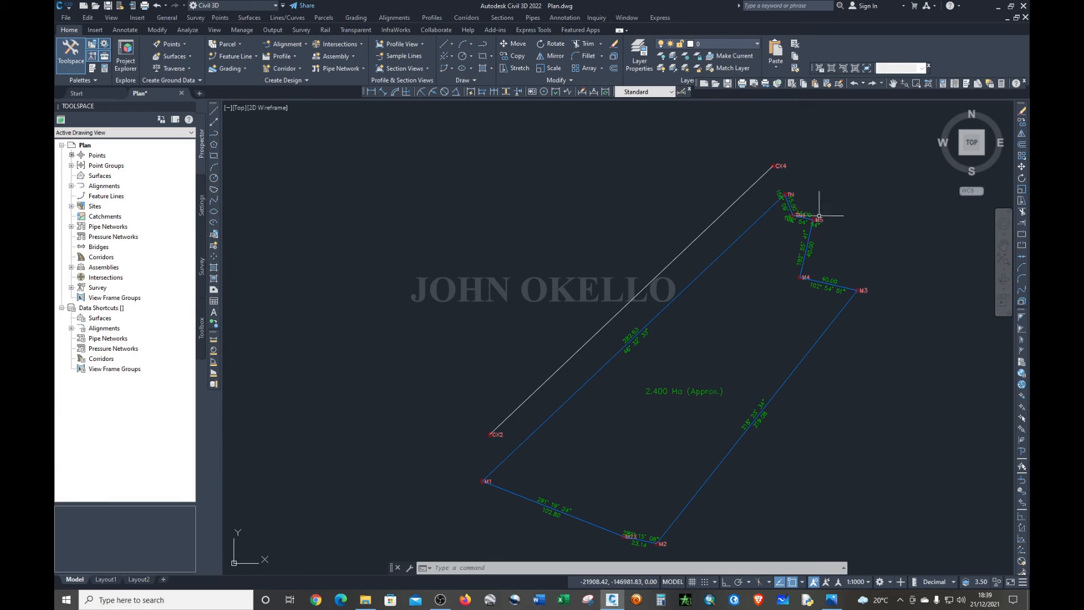
scroll(824, 267, up, 4)
scroll(825, 266, down, 4)
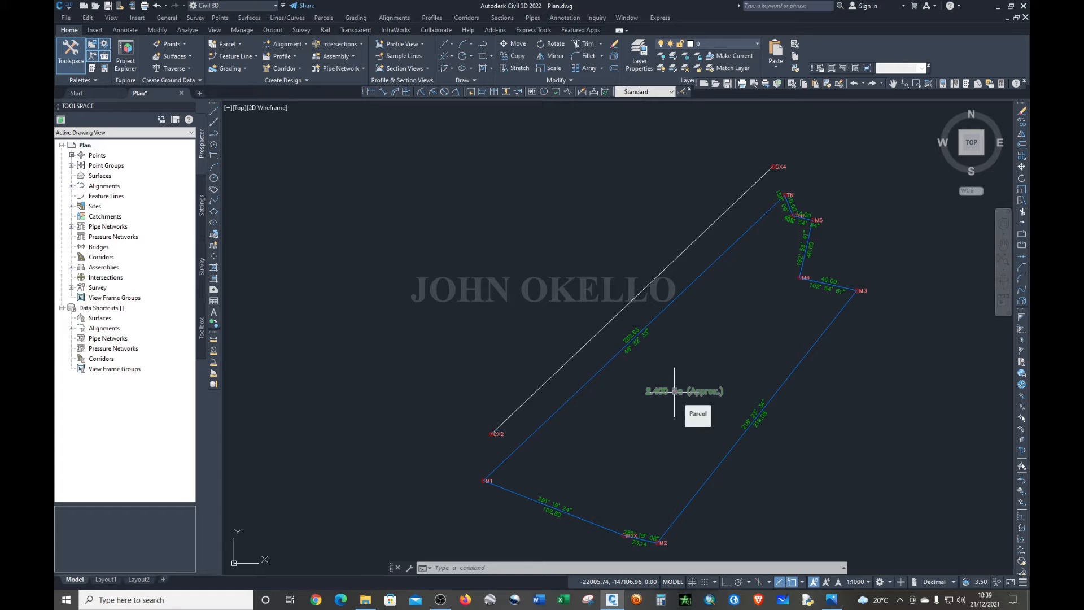
scroll(712, 442, up, 4)
scroll(712, 442, down, 4)
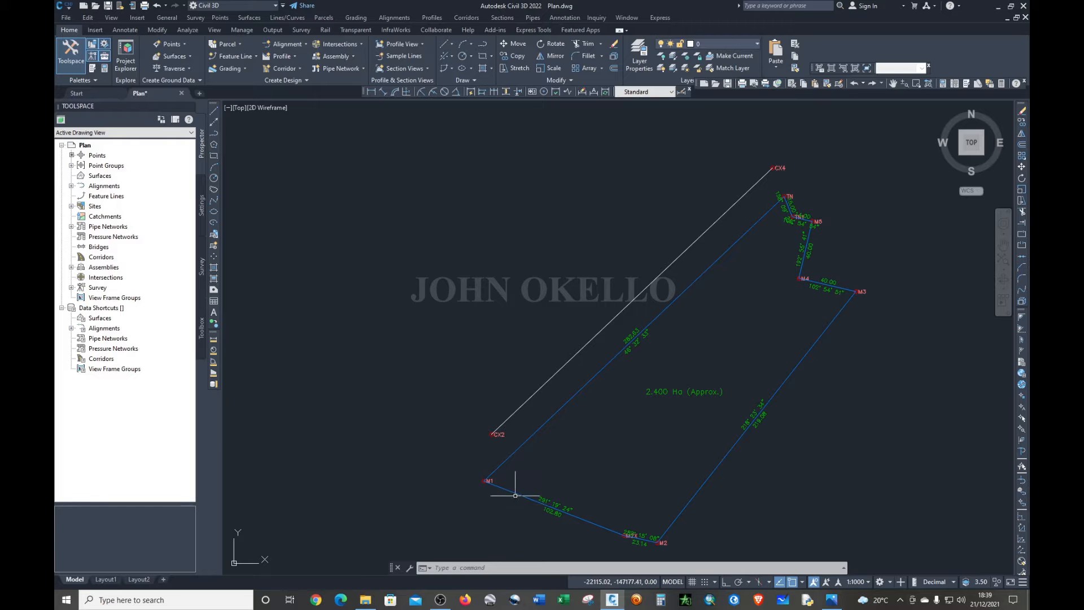
scroll(564, 508, up, 4)
scroll(574, 498, down, 4)
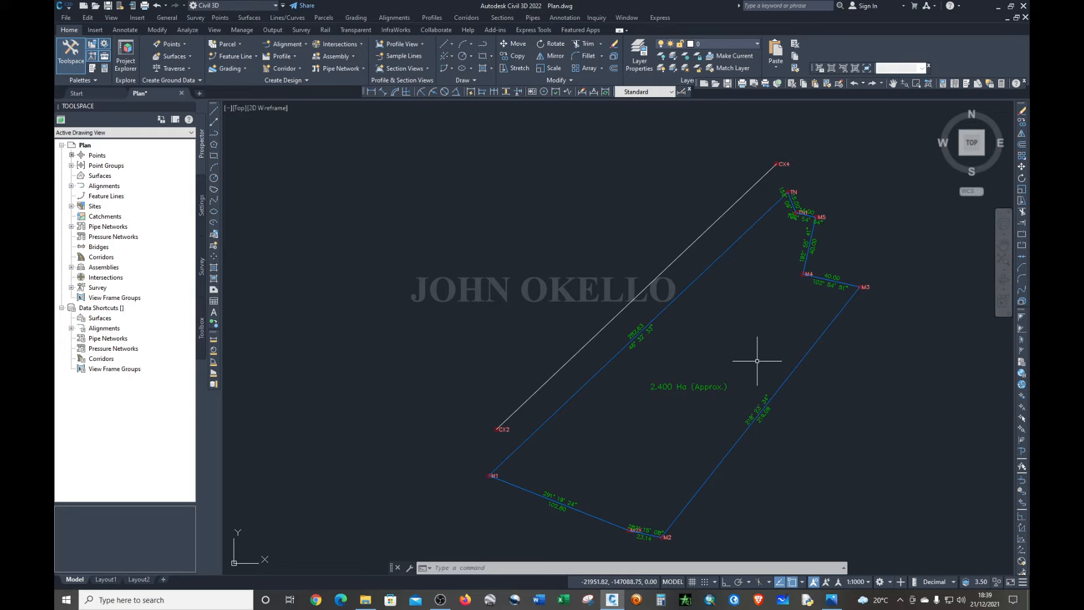
scroll(796, 195, up, 5)
scroll(796, 200, down, 4)
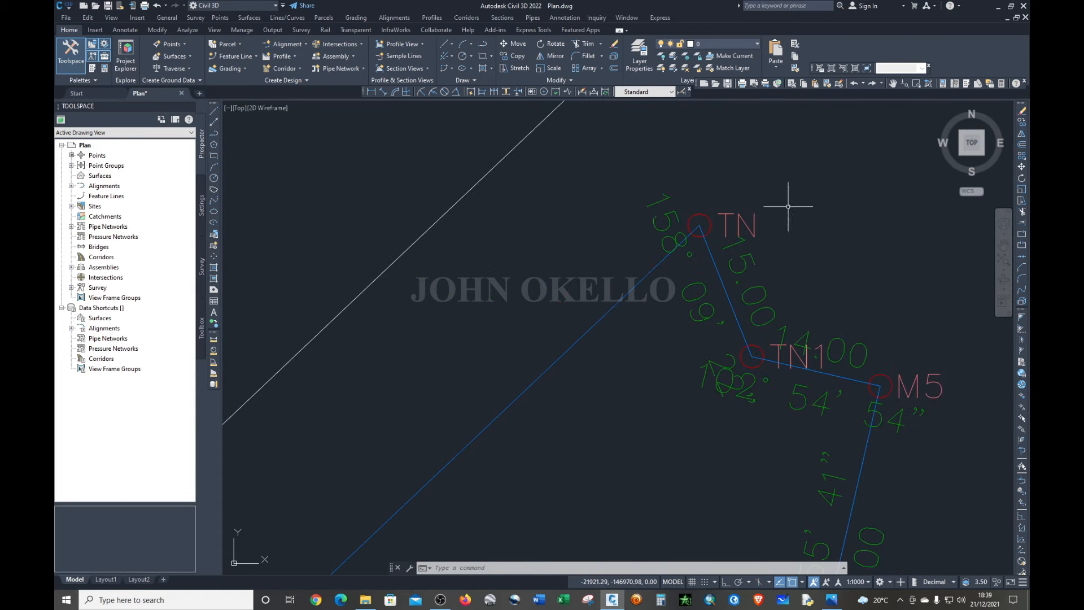
scroll(779, 276, down, 3)
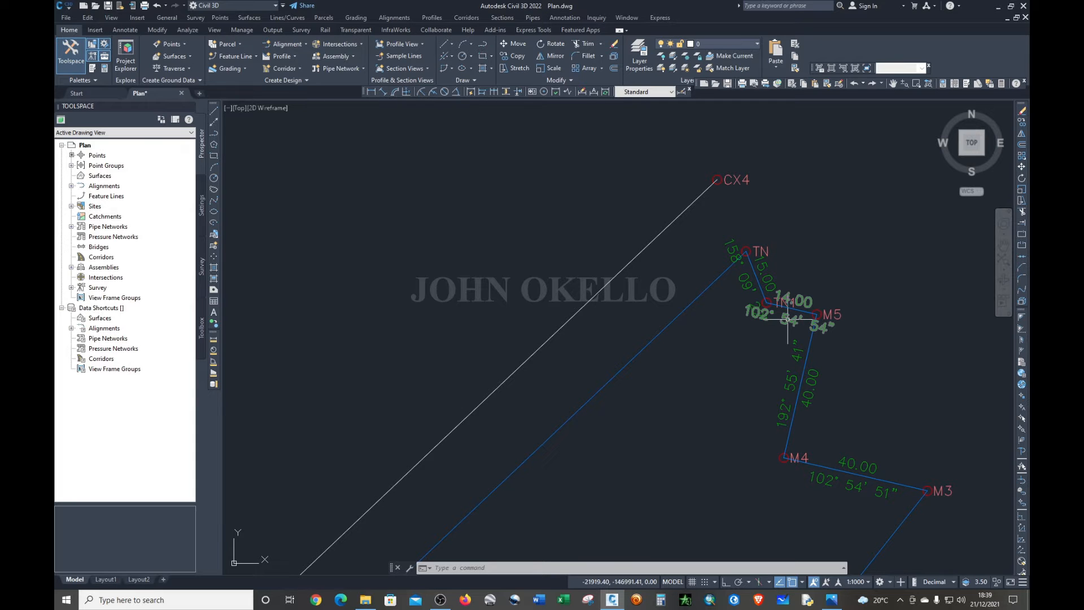
scroll(787, 319, down, 4)
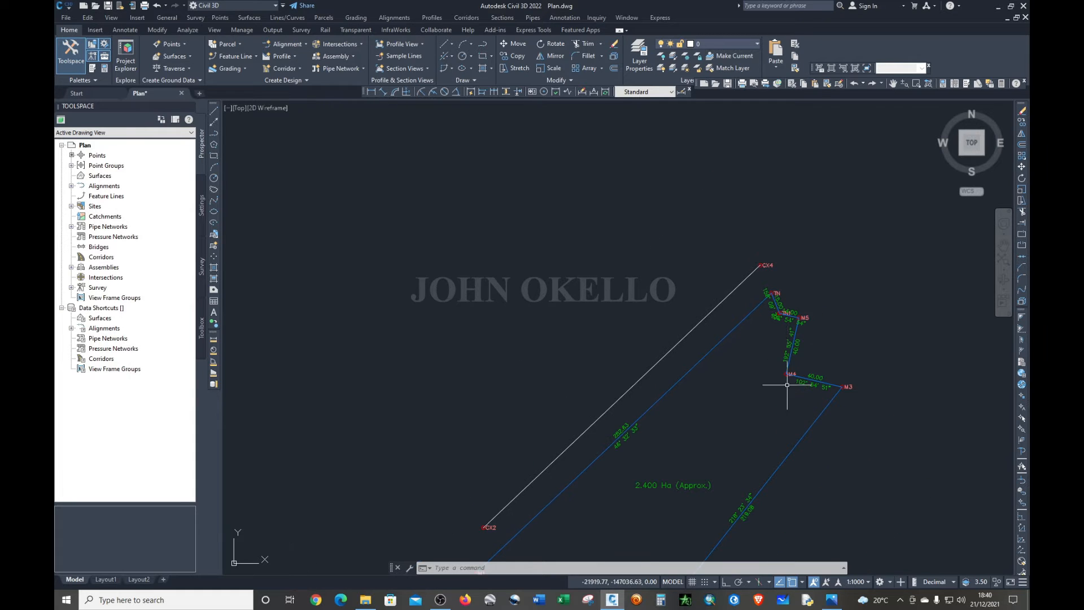
scroll(796, 348, down, 3)
scroll(790, 404, up, 3)
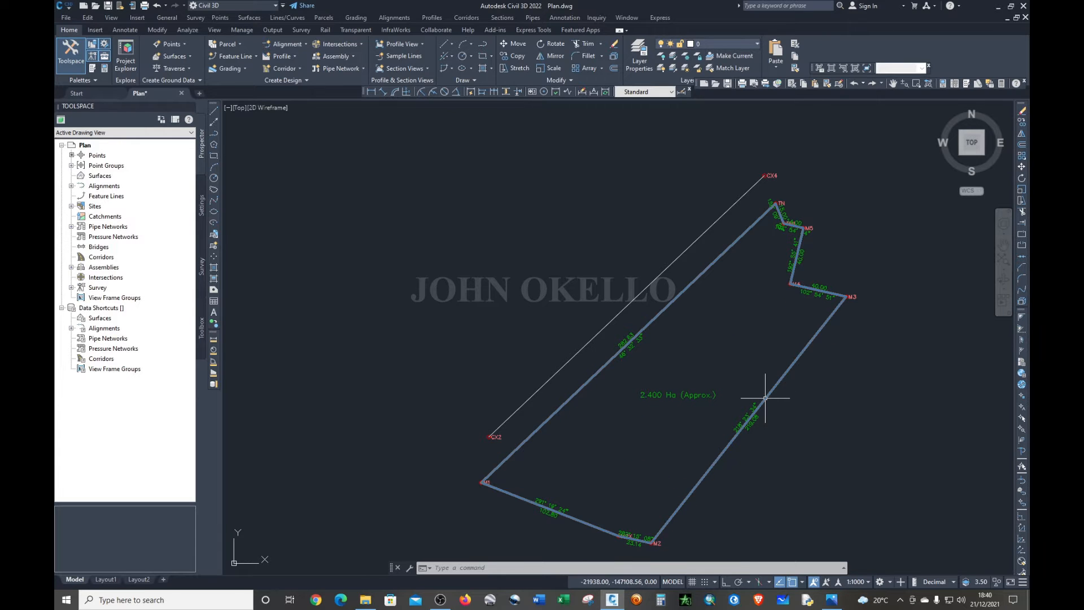
- Examine the bearing and distance label on the boundary segment between M2 and M3
mouse_move(765, 398)
scroll(743, 415, up, 4)
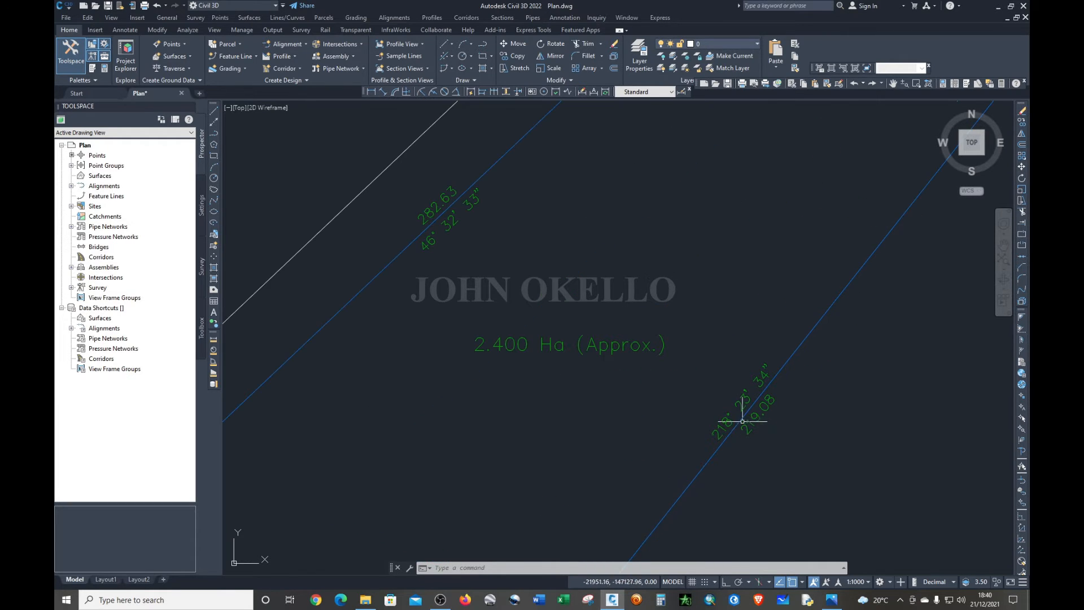
click(741, 407)
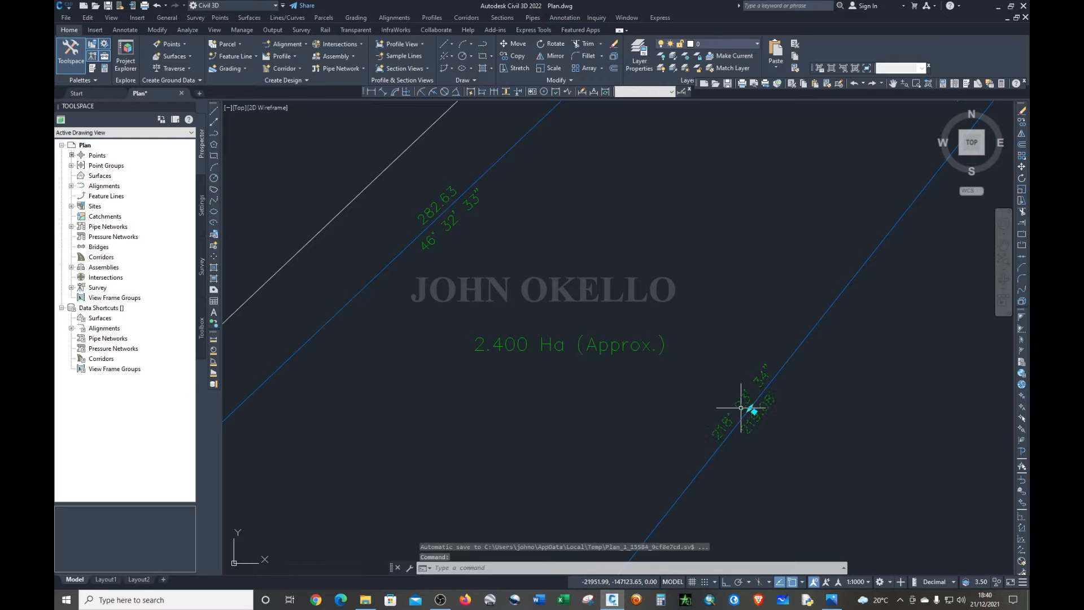
scroll(740, 407, down, 4)
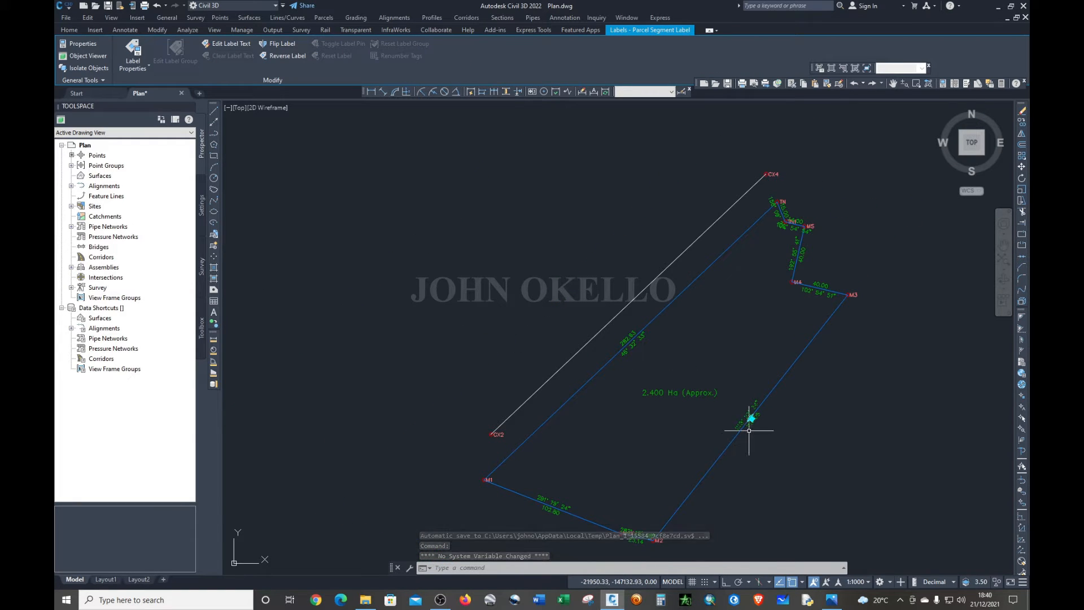
scroll(746, 431, up, 2)
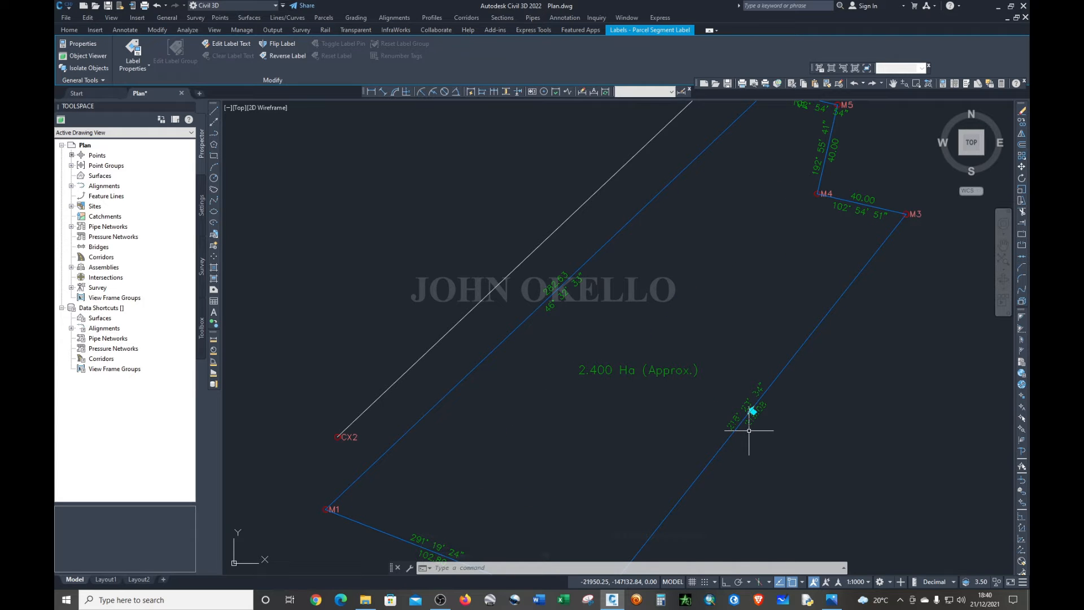
key(Escape)
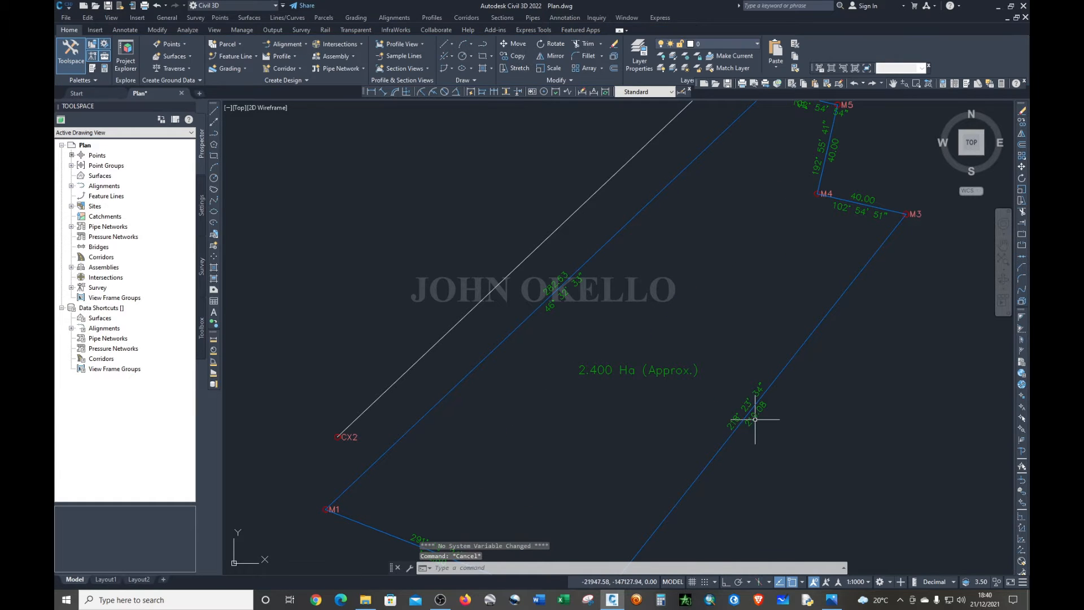
scroll(746, 419, up, 2)
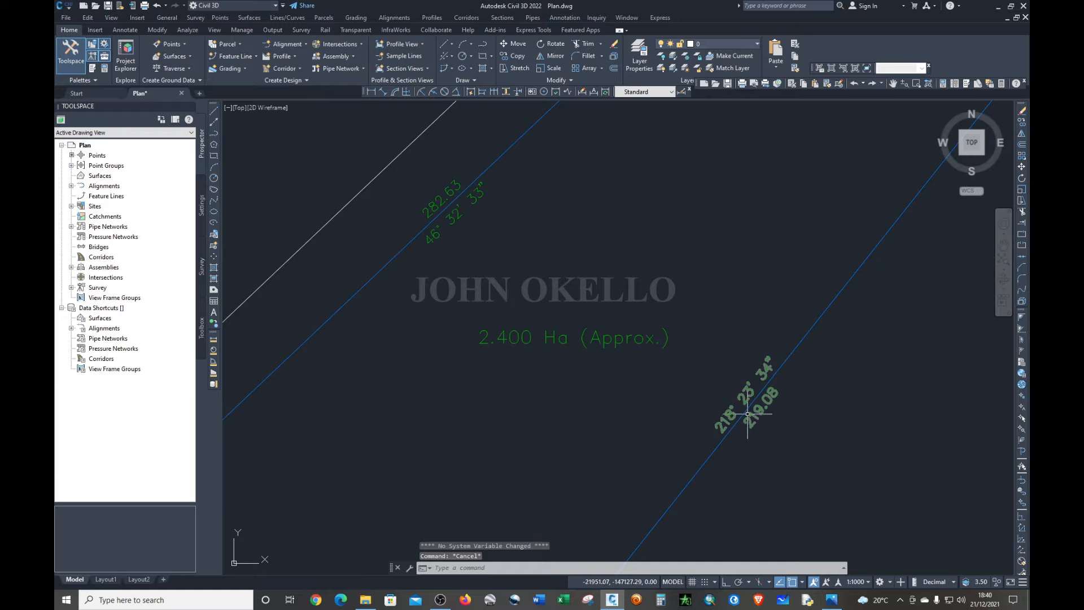
scroll(746, 415, down, 4)
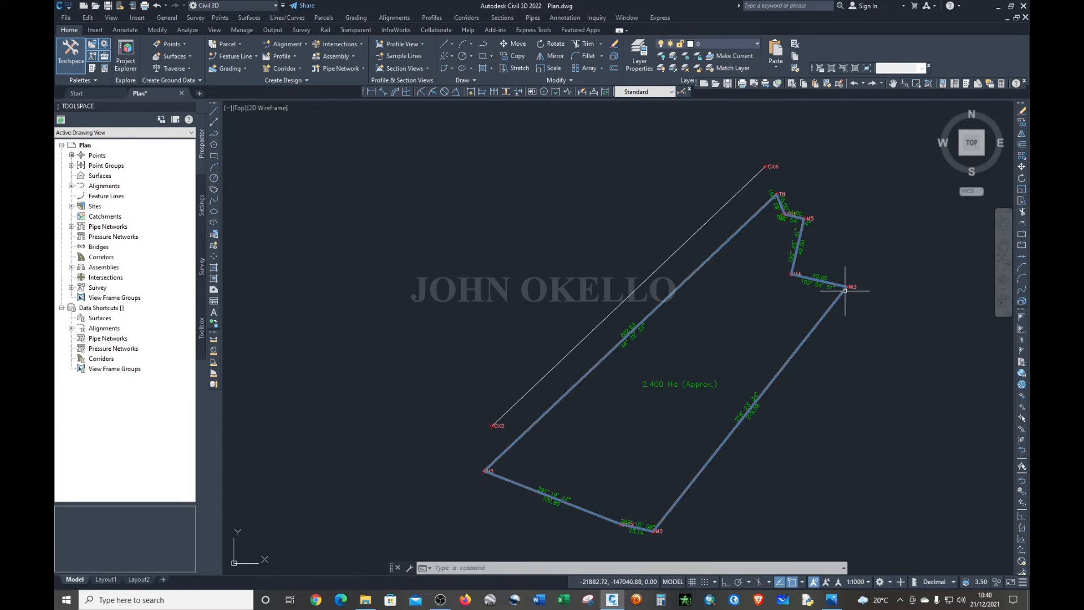
scroll(751, 404, up, 4)
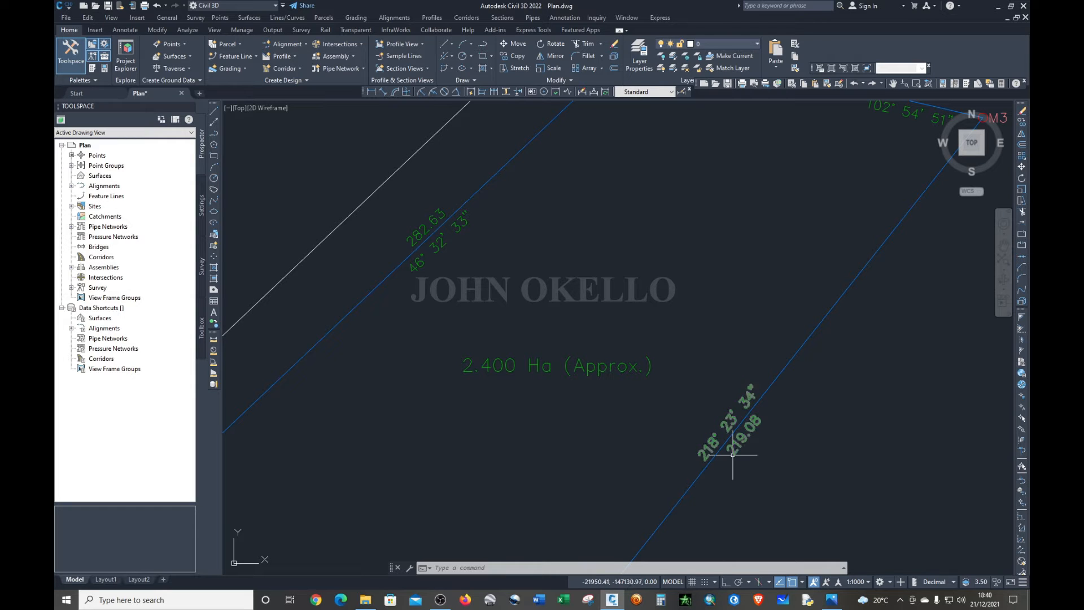
scroll(726, 457, up, 4)
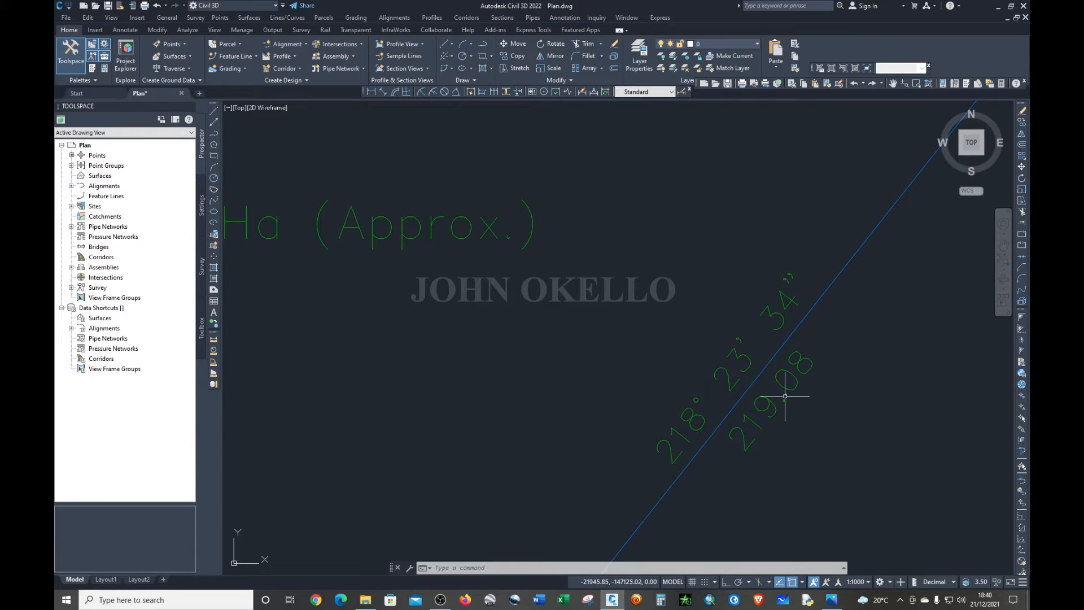
- Select the M2–M3 parcel segment label and extend the selection to all similar segment labels
click(744, 434)
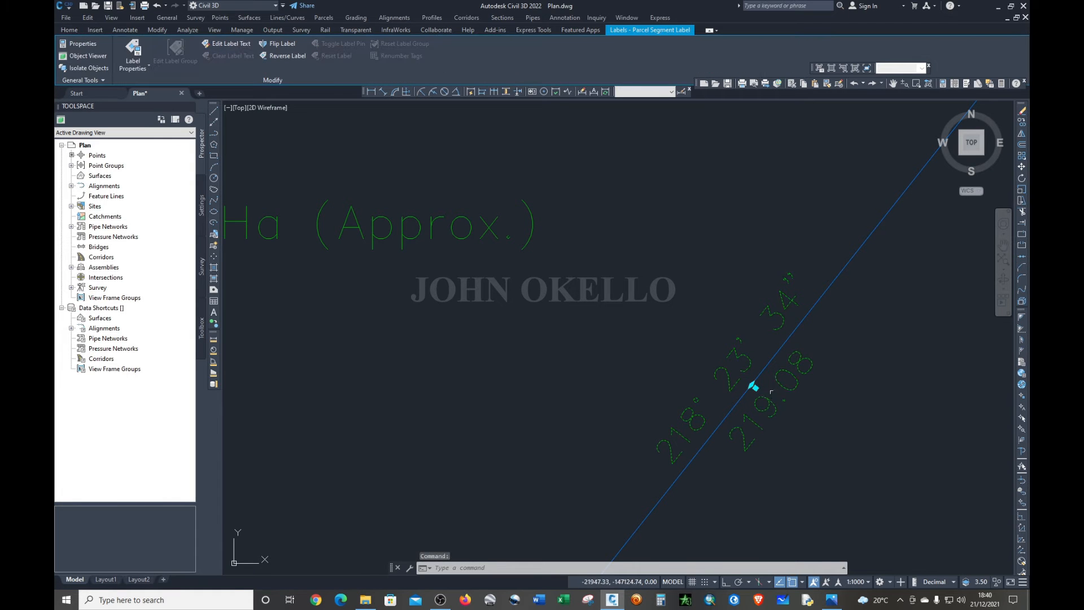
scroll(766, 388, down, 3)
scroll(561, 289, down, 3)
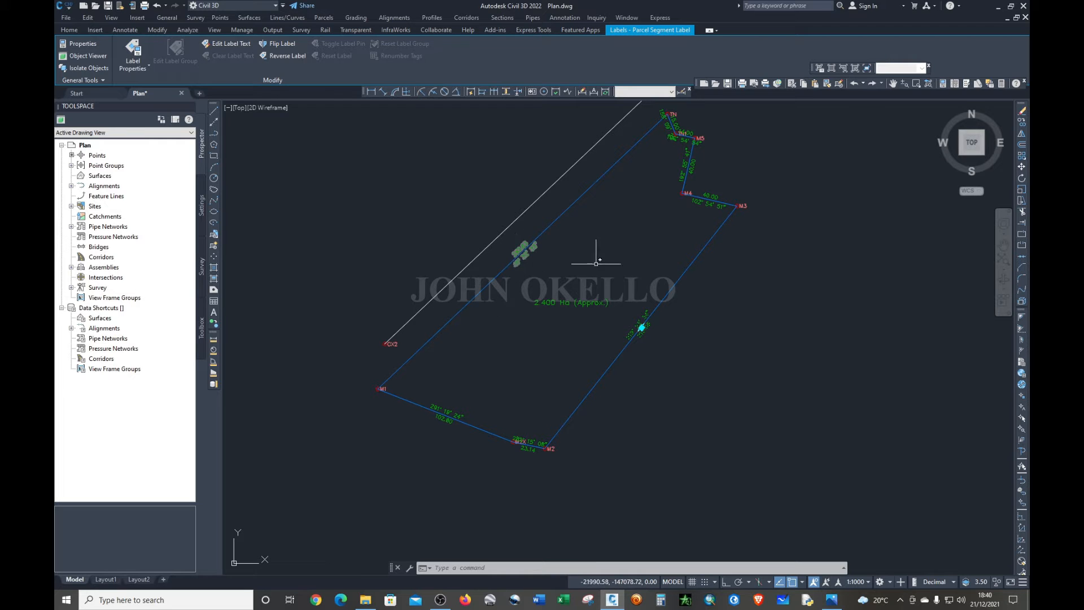
scroll(633, 299, up, 4)
scroll(632, 299, up, 2)
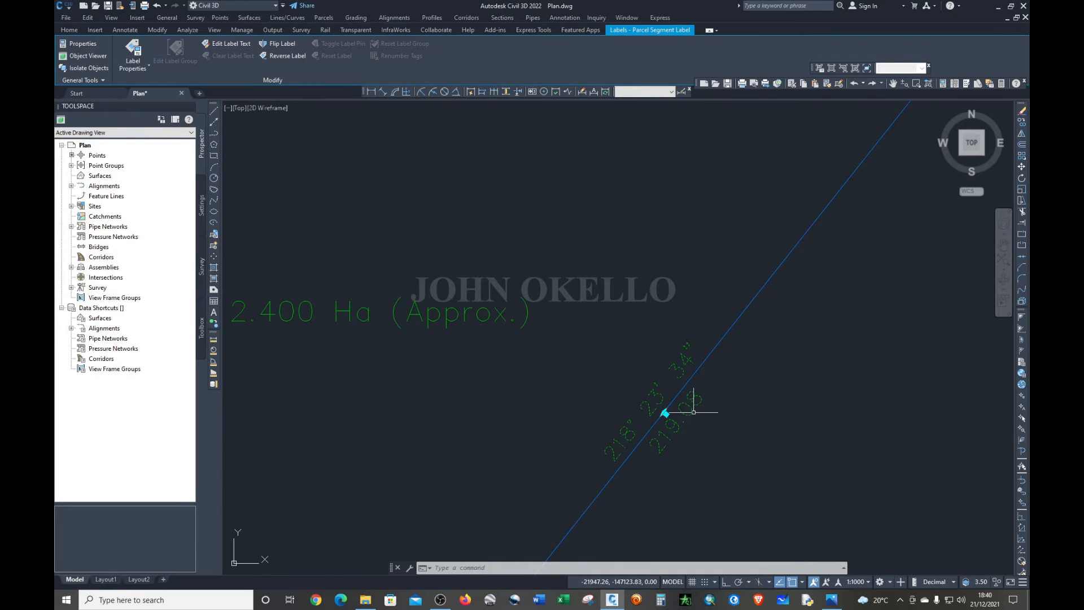
right_click(712, 404)
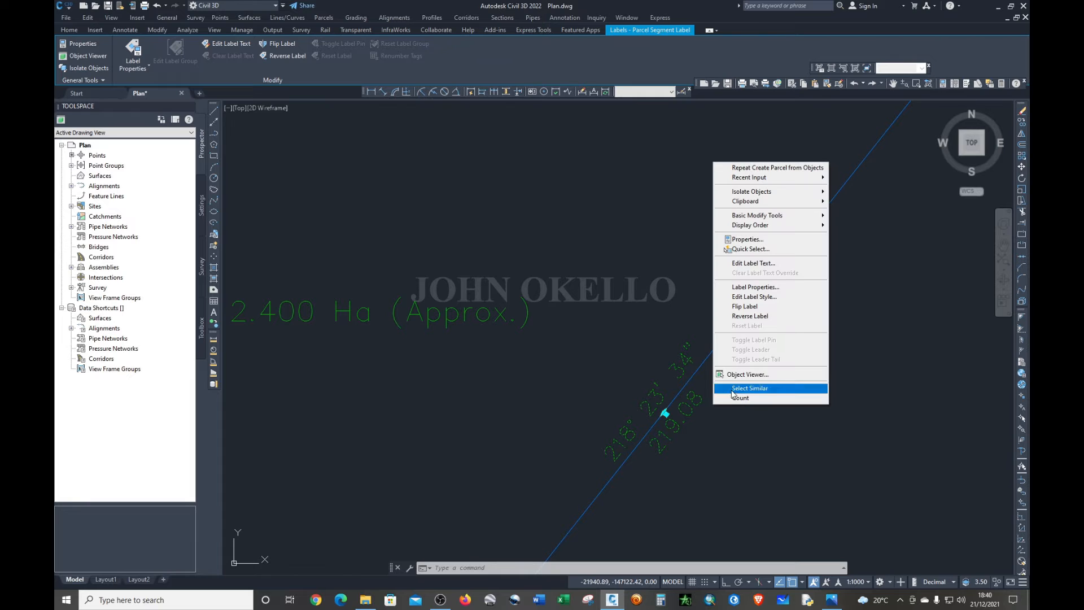
click(732, 389)
scroll(737, 391, down, 5)
scroll(736, 392, down, 2)
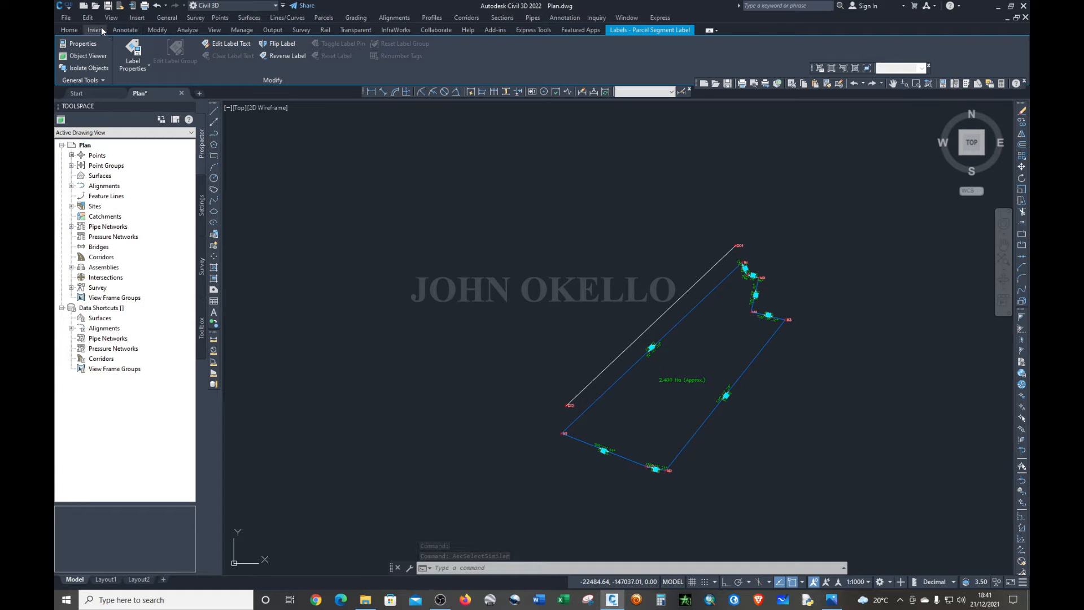
- Change the Flipped property of all selected segment labels so bearings and distances swap sides of the boundary lines, and clear the selection
click(76, 31)
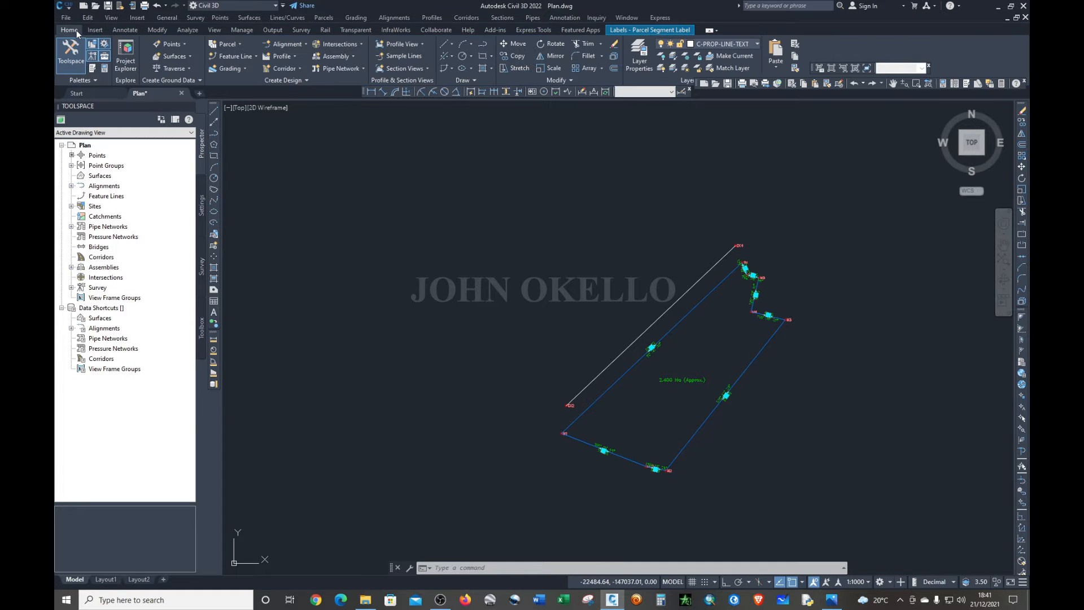
click(105, 68)
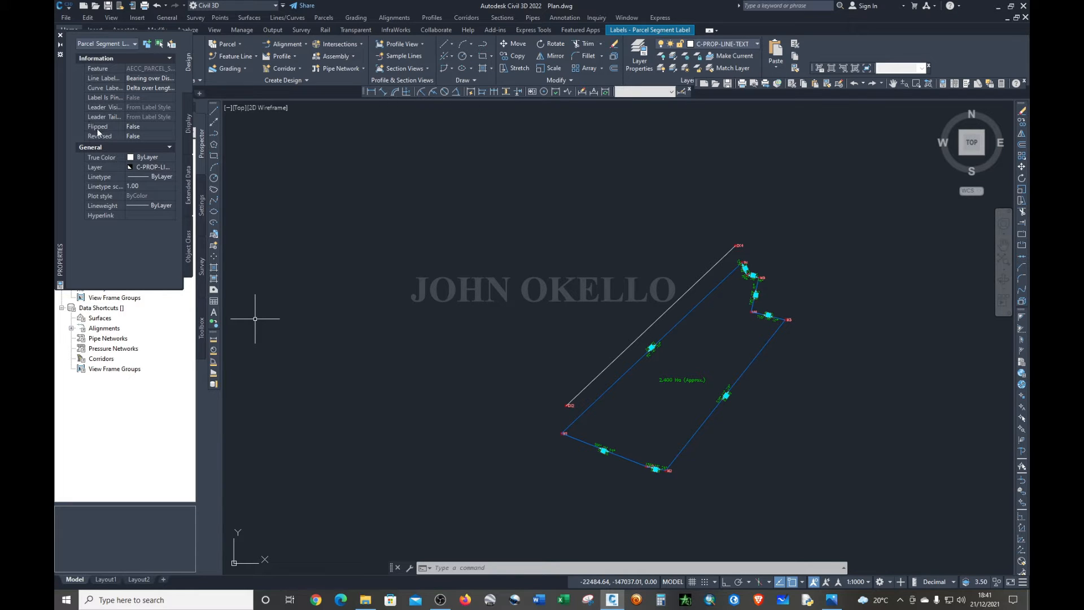
click(143, 127)
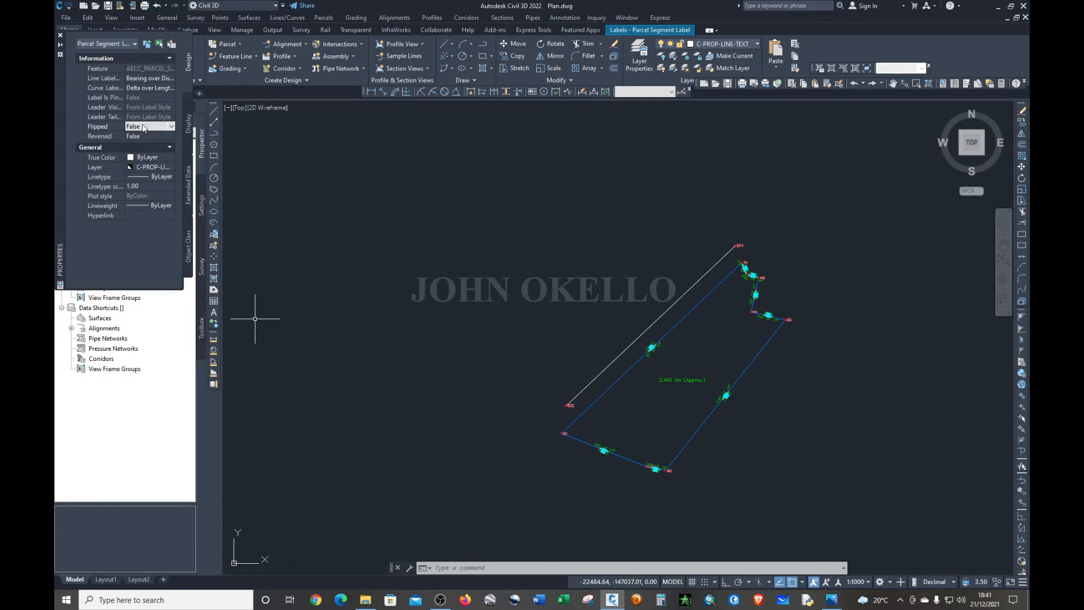
click(170, 127)
click(61, 35)
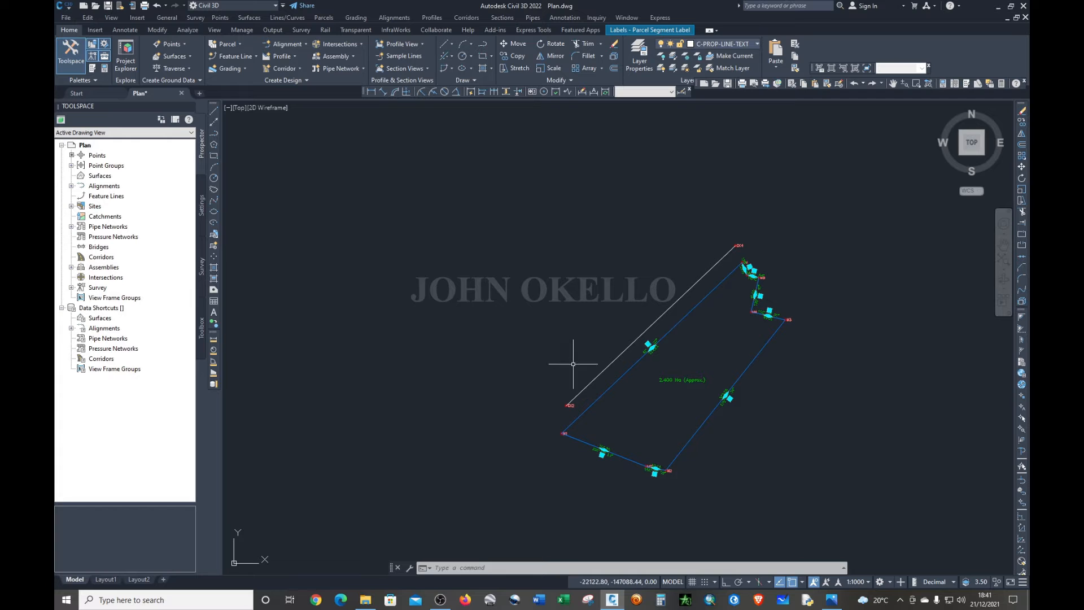
key(Escape)
scroll(666, 338, up, 4)
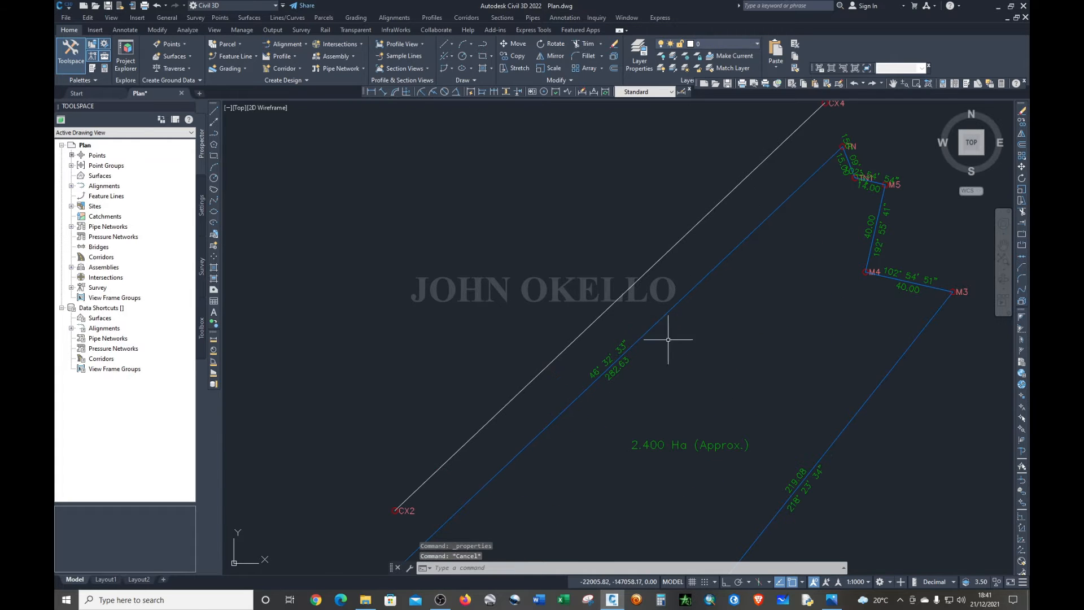
scroll(649, 347, down, 4)
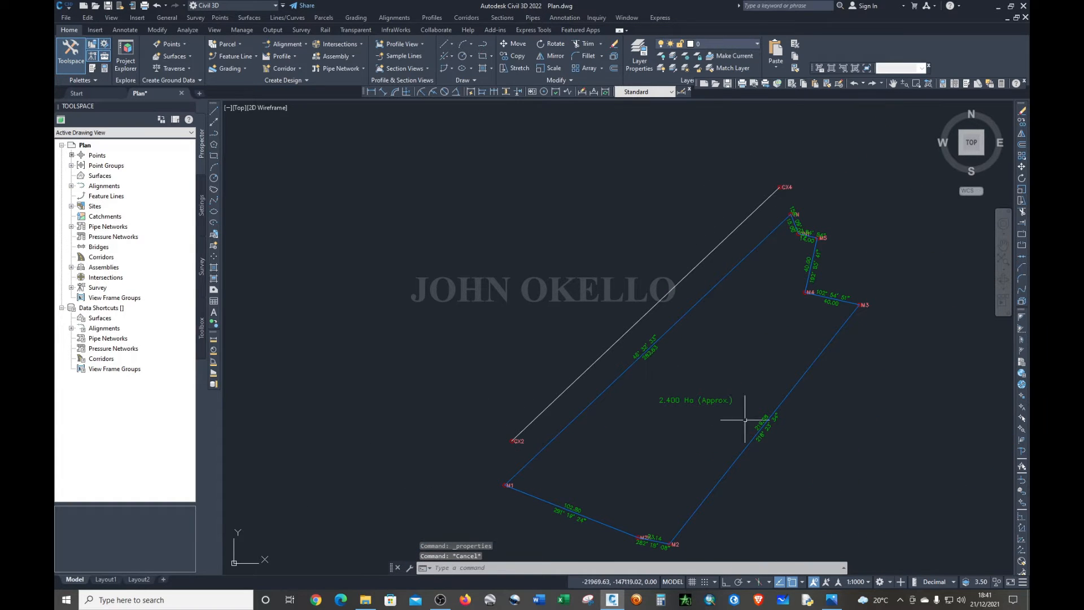
- Select all parcel segment labels through the M2–M3 label and explode them
scroll(763, 423, up, 4)
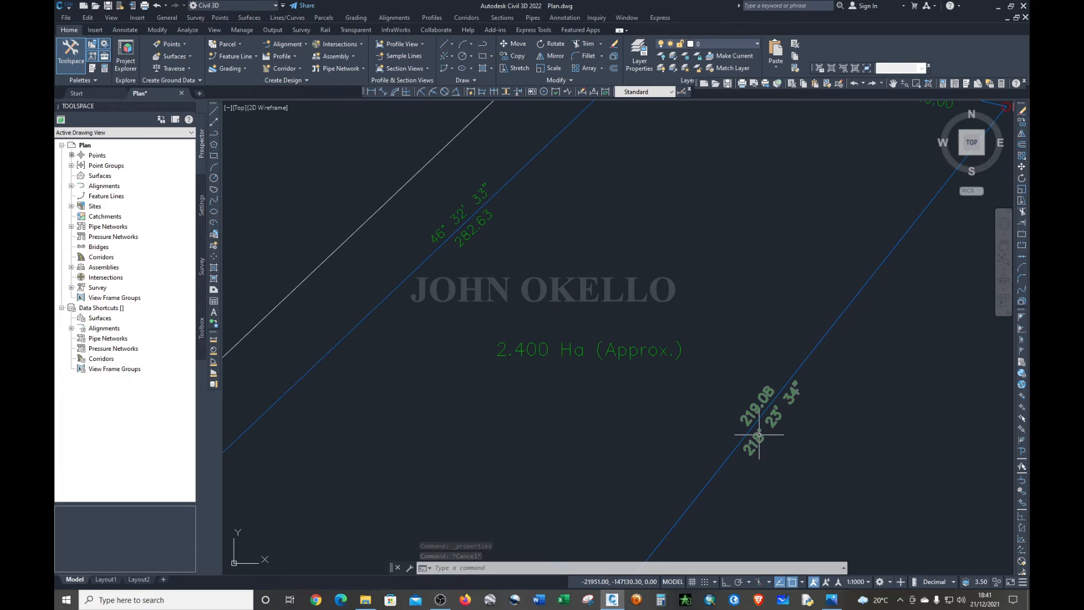
click(759, 435)
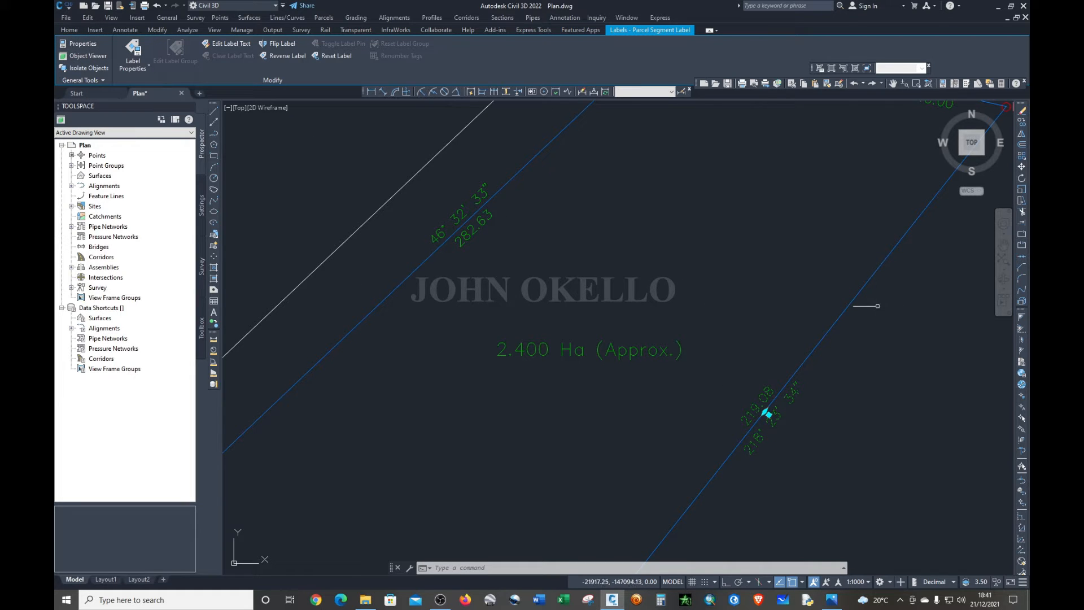
scroll(742, 322, down, 4)
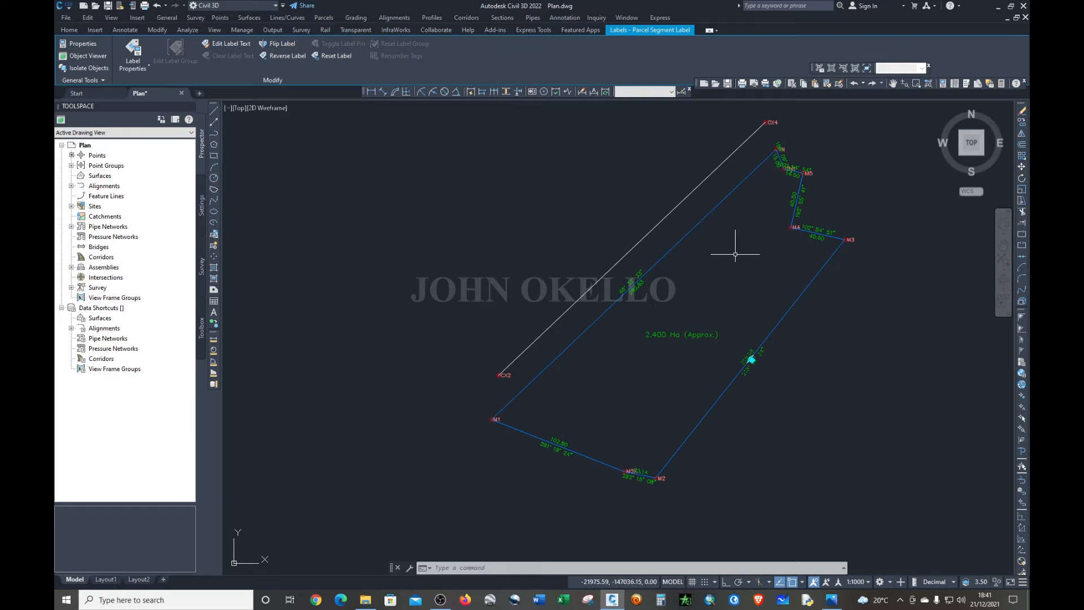
right_click(774, 358)
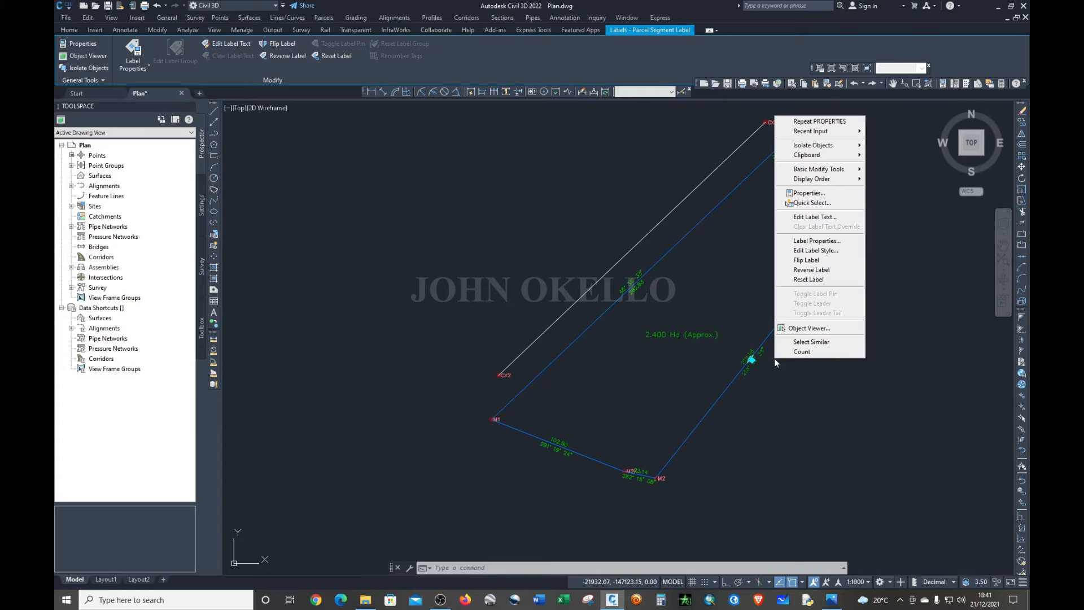
click(810, 341)
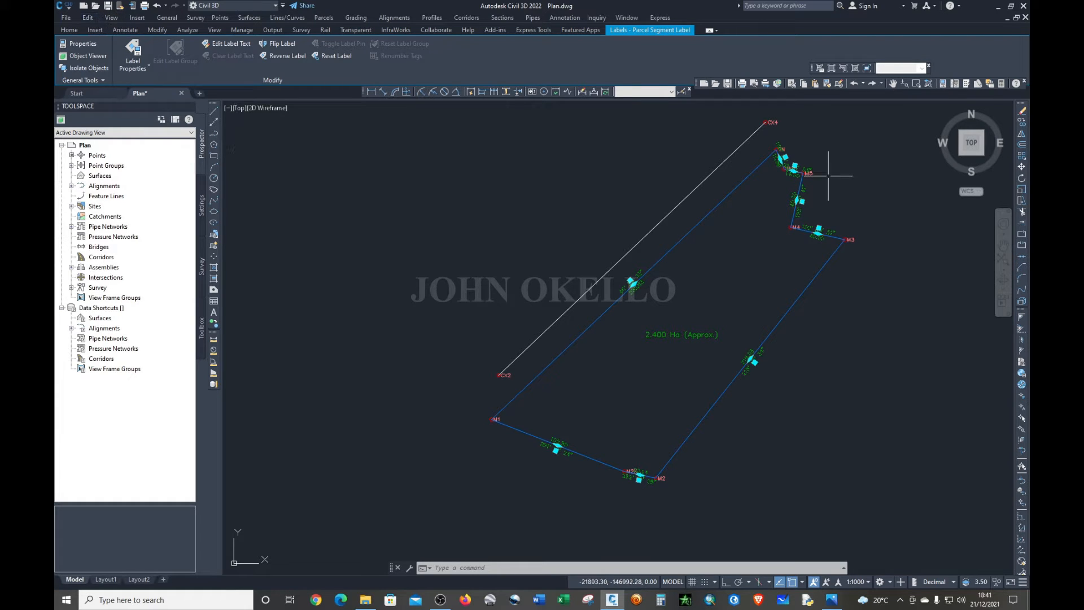
click(73, 31)
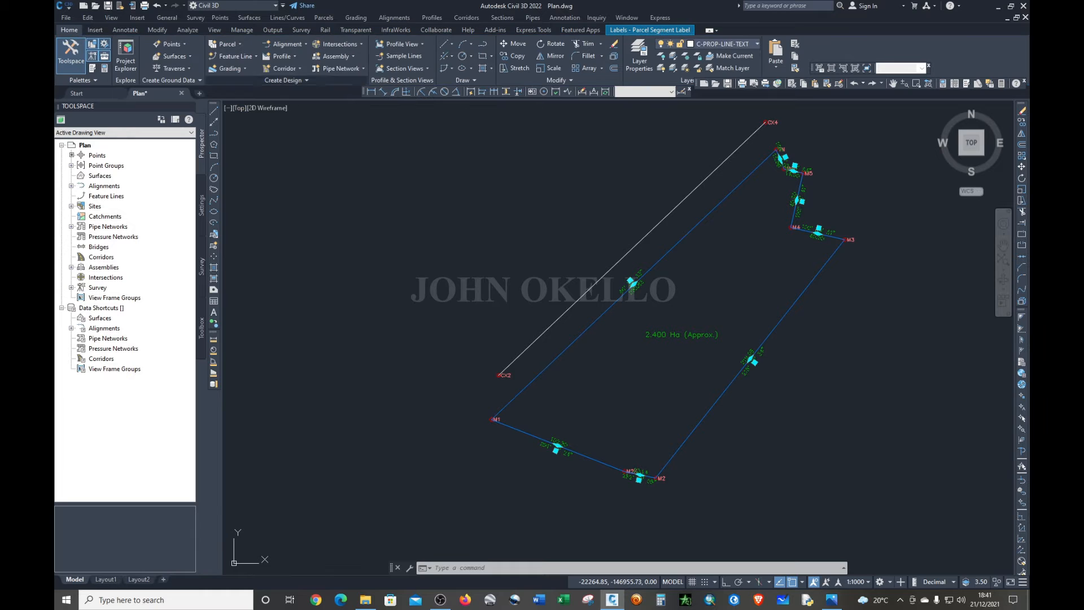
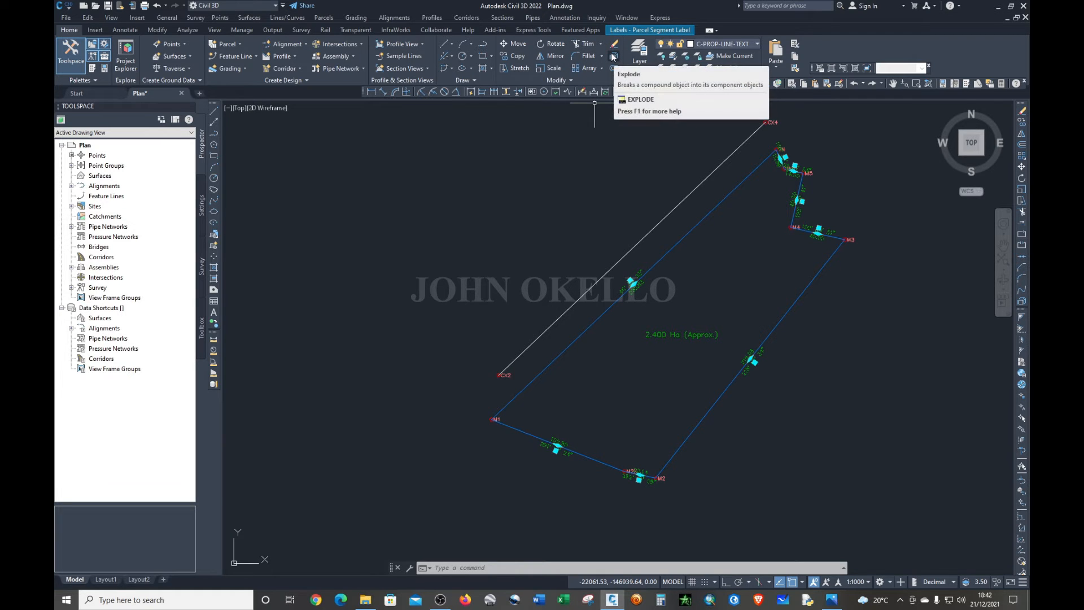
click(1021, 304)
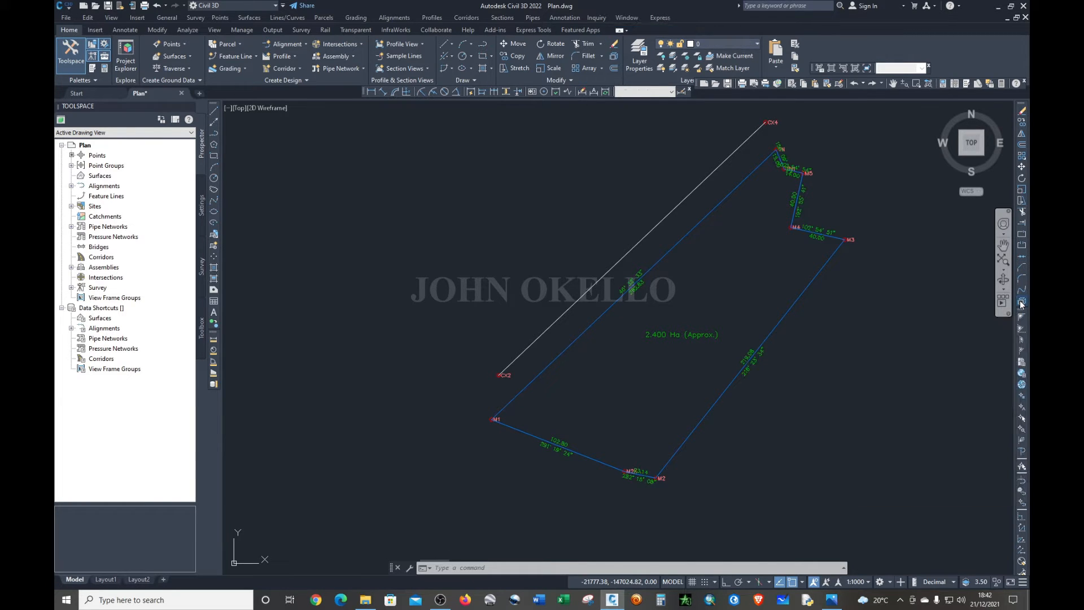
- Select the exploded label block on the boundary segment between M1 and TN and extend the selection to similar objects
scroll(633, 282, up, 5)
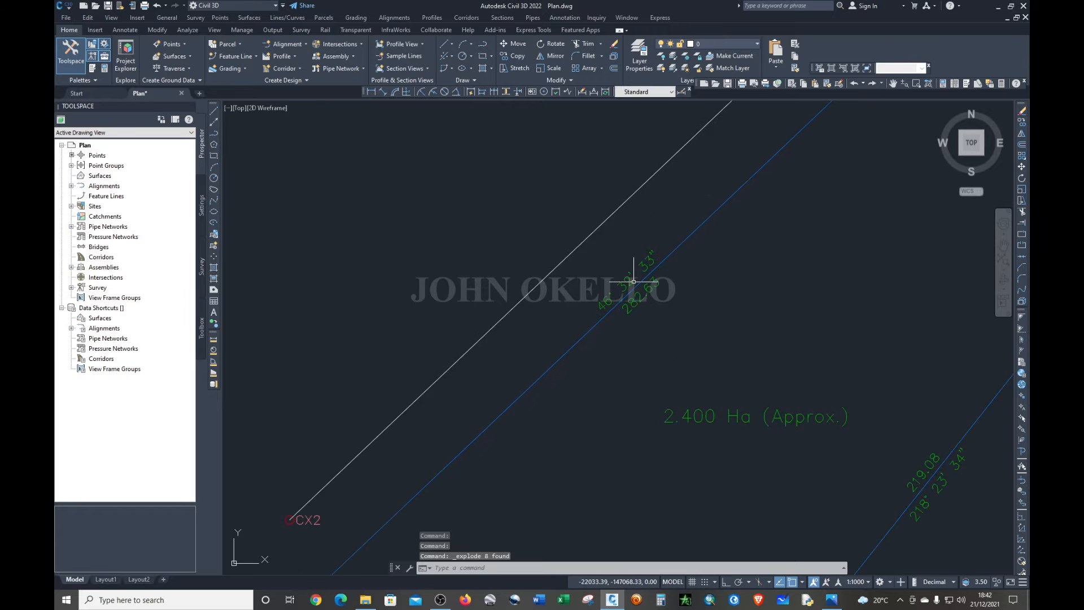
scroll(629, 308, down, 6)
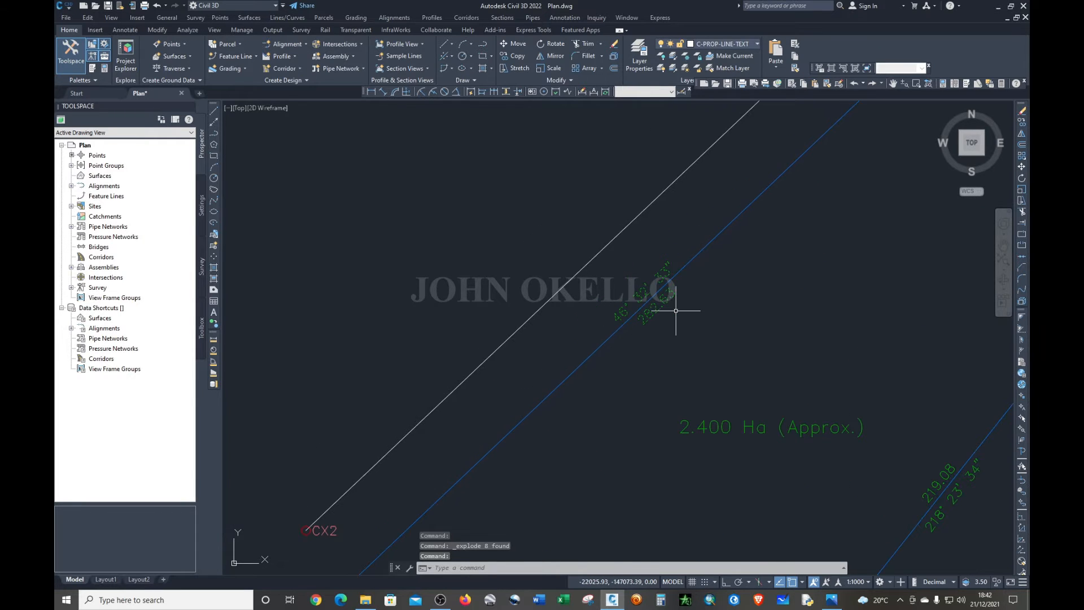
right_click(676, 310)
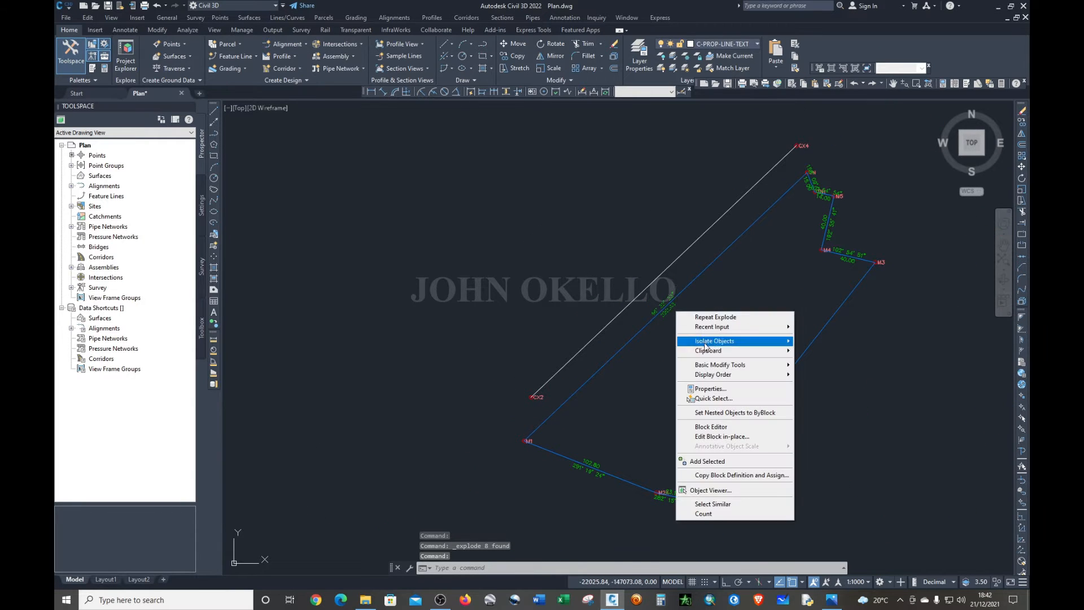
click(713, 503)
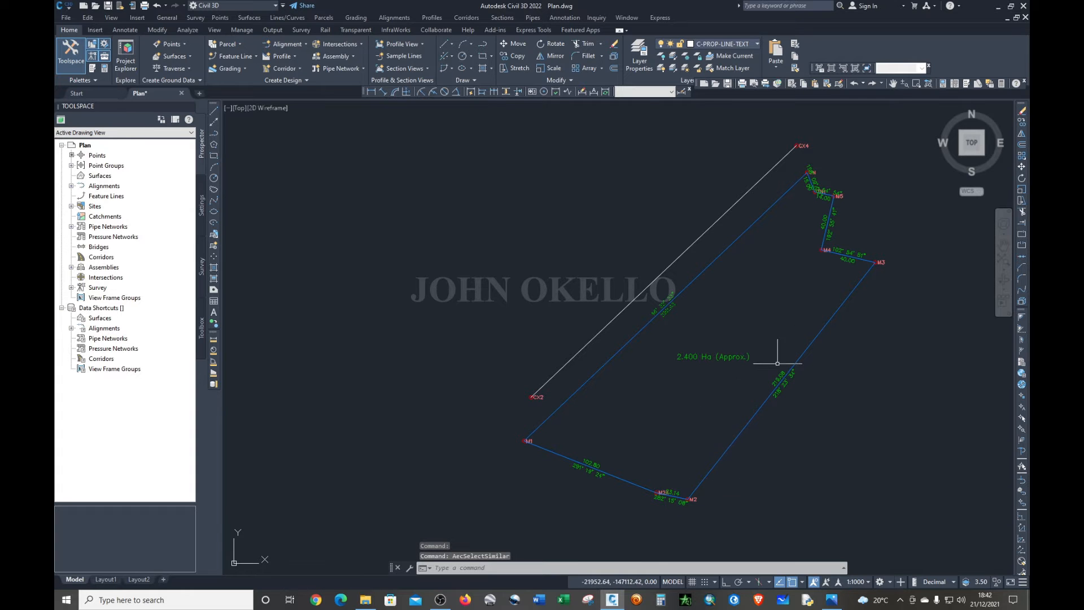
scroll(776, 360, up, 3)
scroll(777, 363, down, 3)
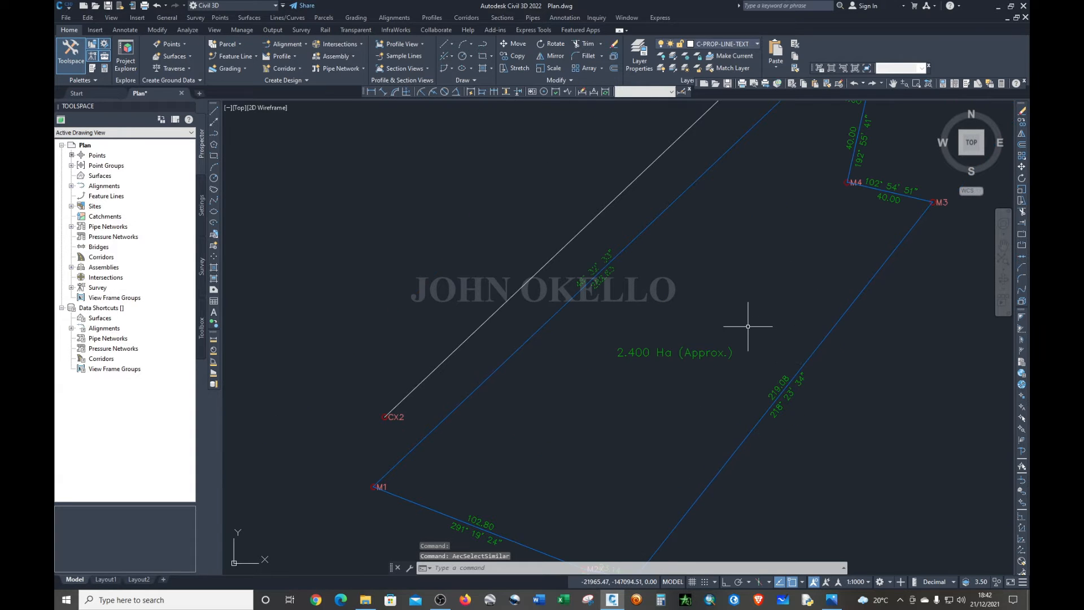
scroll(757, 293, down, 3)
scroll(781, 240, up, 5)
scroll(780, 240, up, 3)
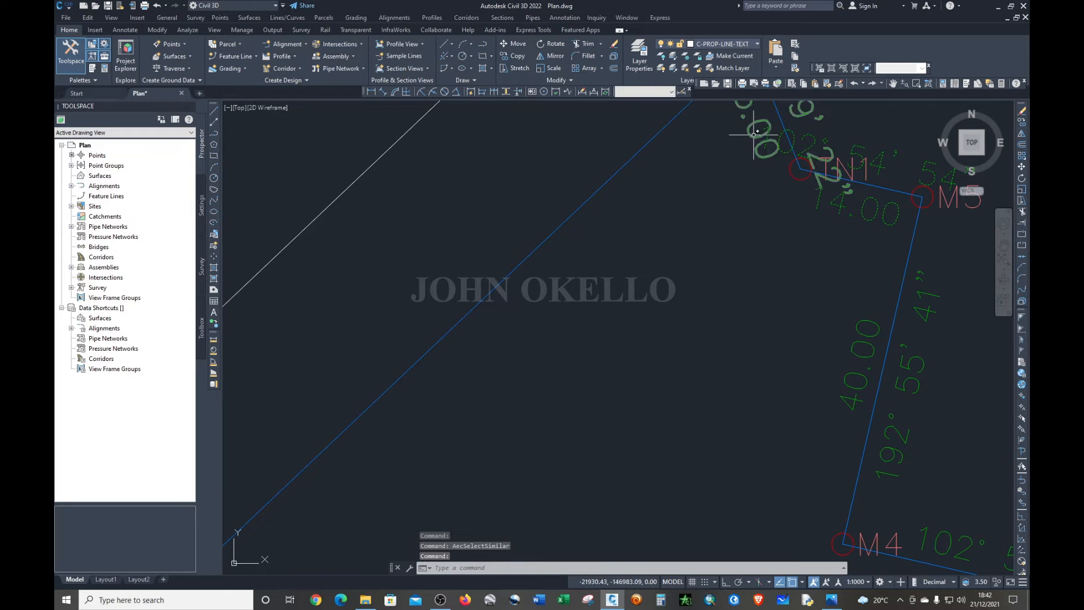
- Add the label blocks on the remaining boundary segments to the selection and explode them all into separate bearing and distance texts
click(753, 135)
scroll(753, 135, down, 3)
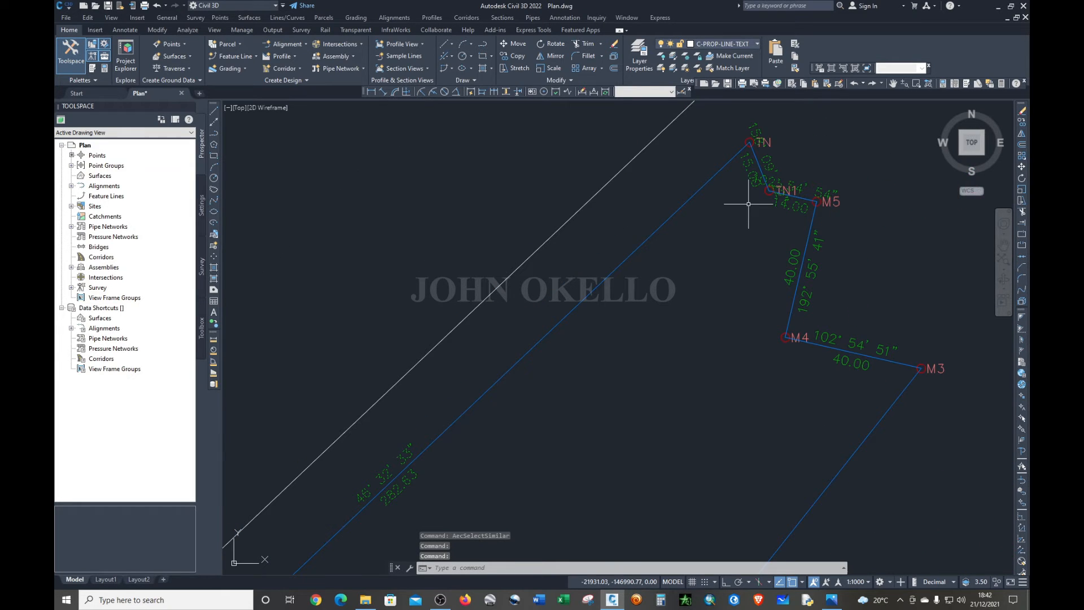
click(793, 275)
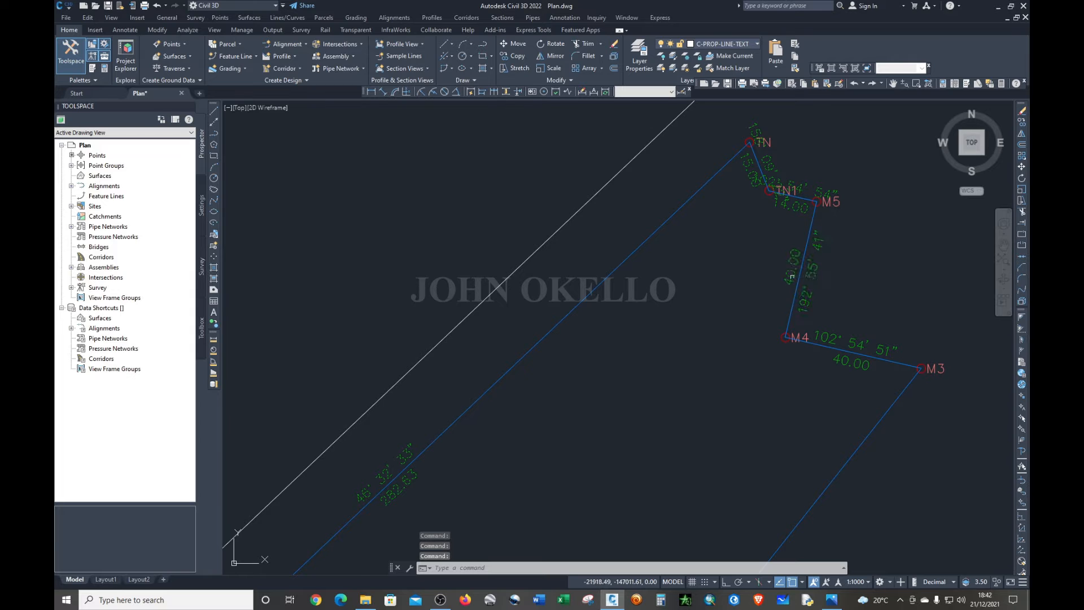
click(835, 343)
scroll(834, 370, down, 5)
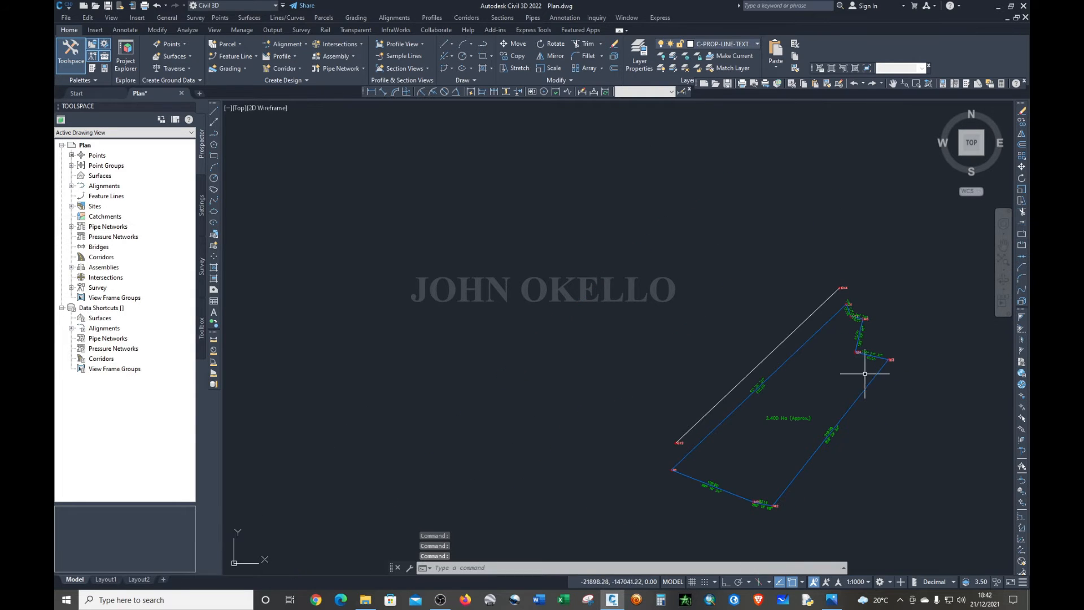
scroll(866, 375, up, 8)
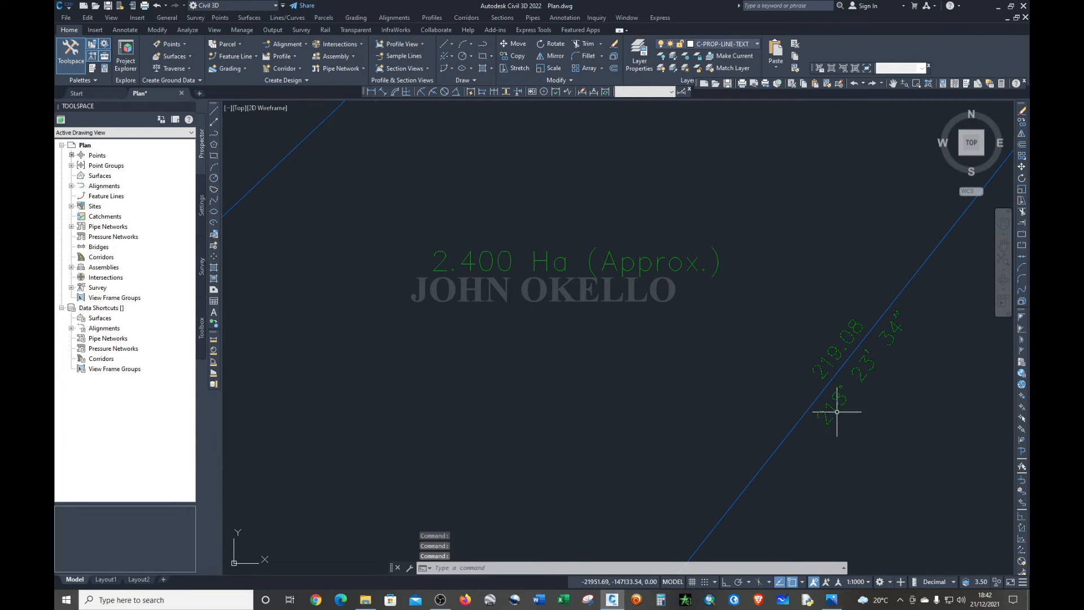
scroll(834, 416, down, 4)
scroll(722, 485, down, 2)
scroll(724, 481, up, 6)
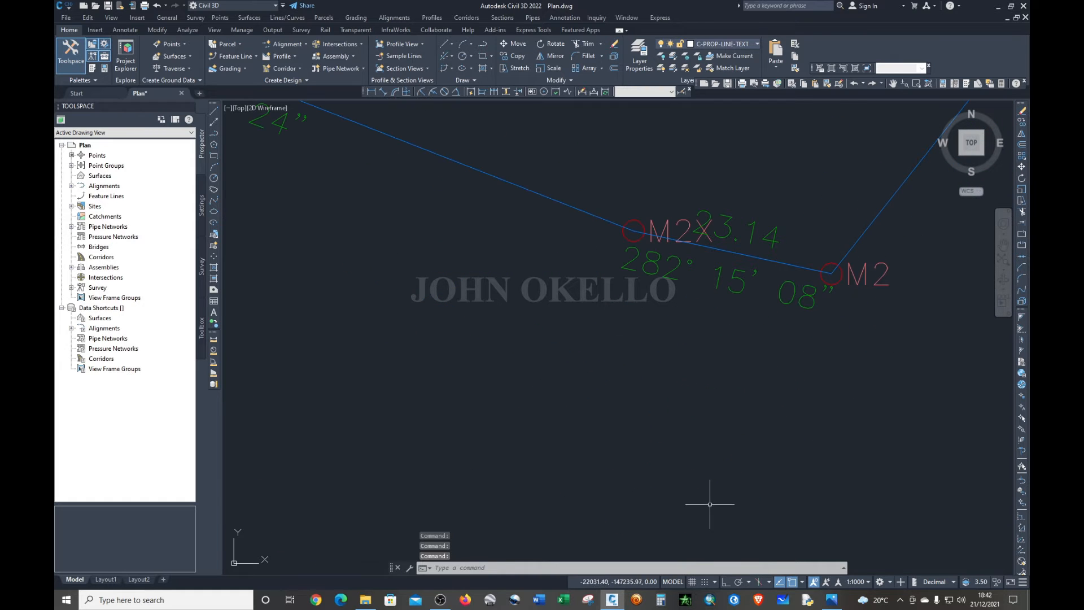
scroll(787, 387, down, 5)
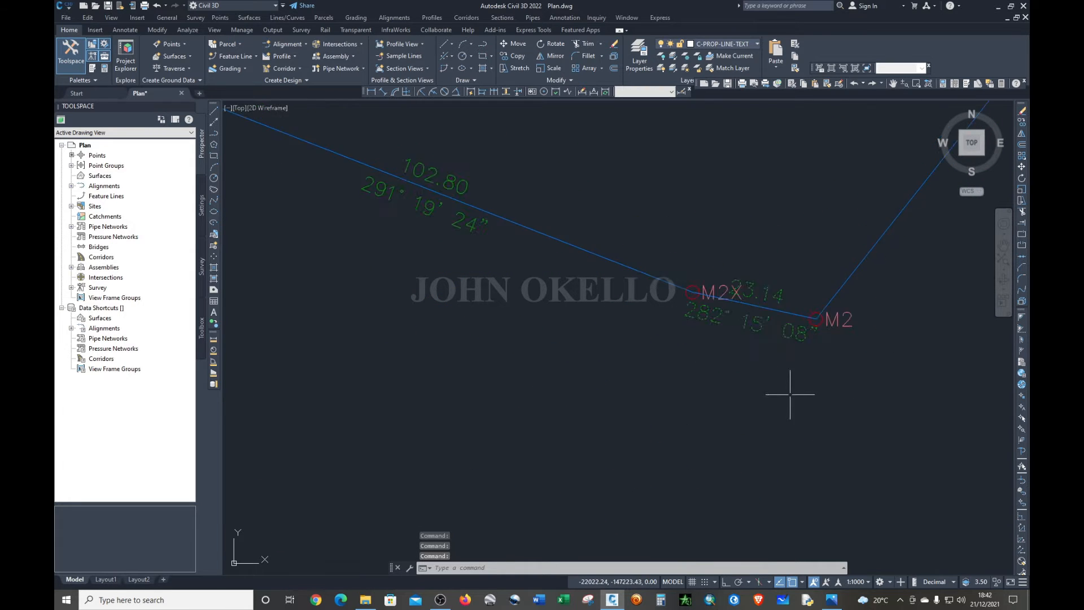
scroll(570, 257, up, 3)
scroll(569, 257, up, 4)
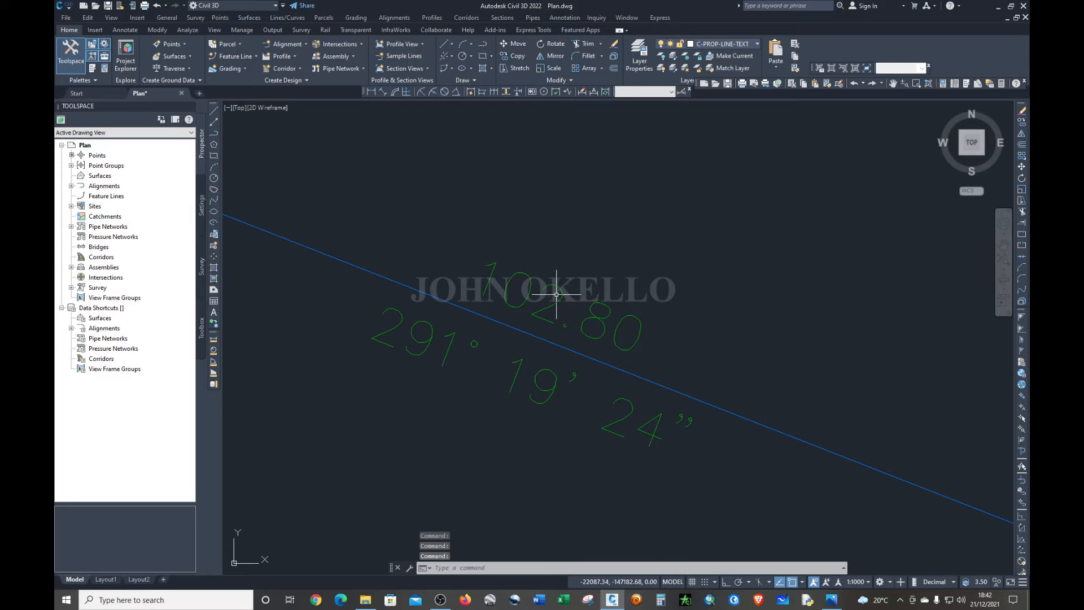
scroll(556, 302, down, 8)
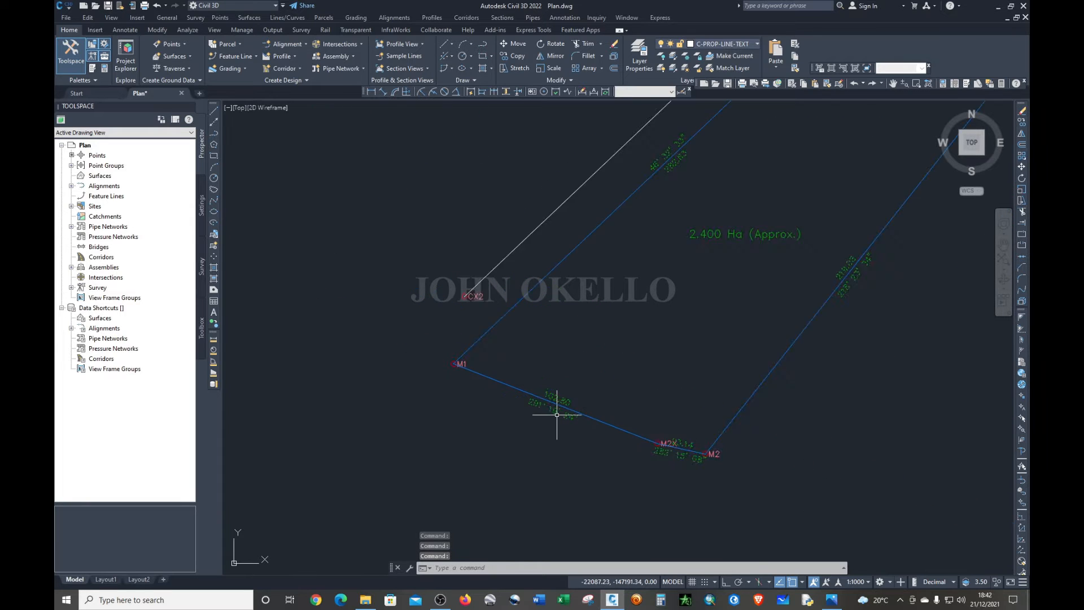
scroll(579, 276, up, 6)
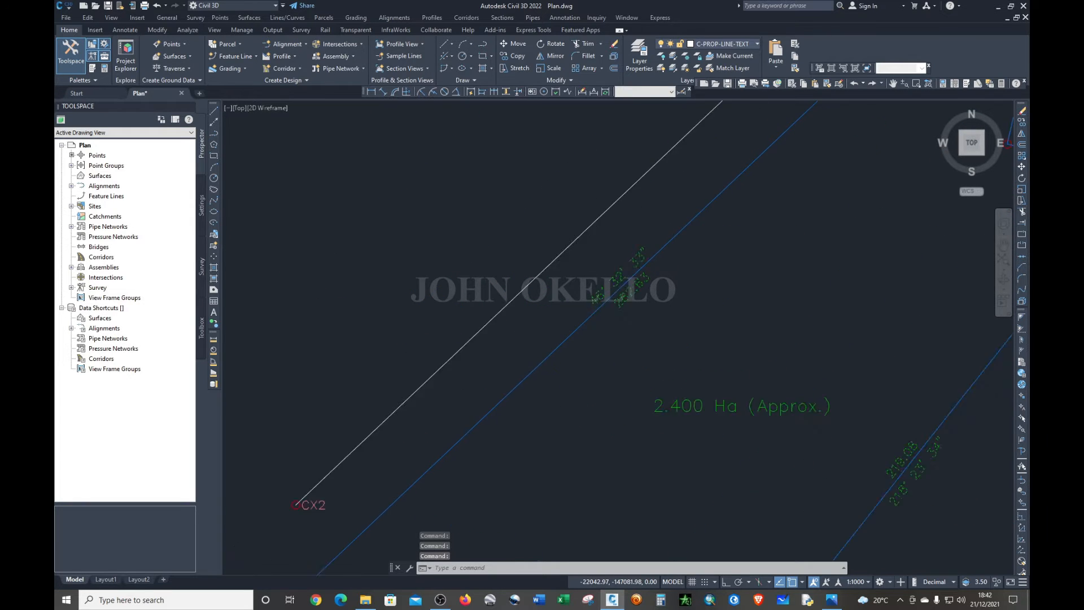
scroll(589, 188, down, 1)
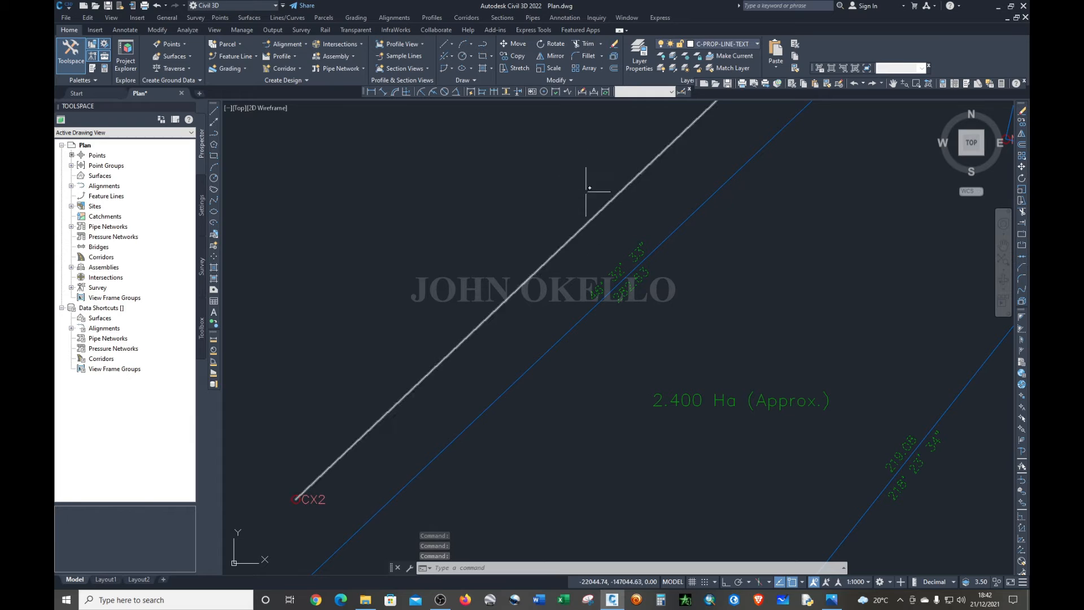
click(615, 57)
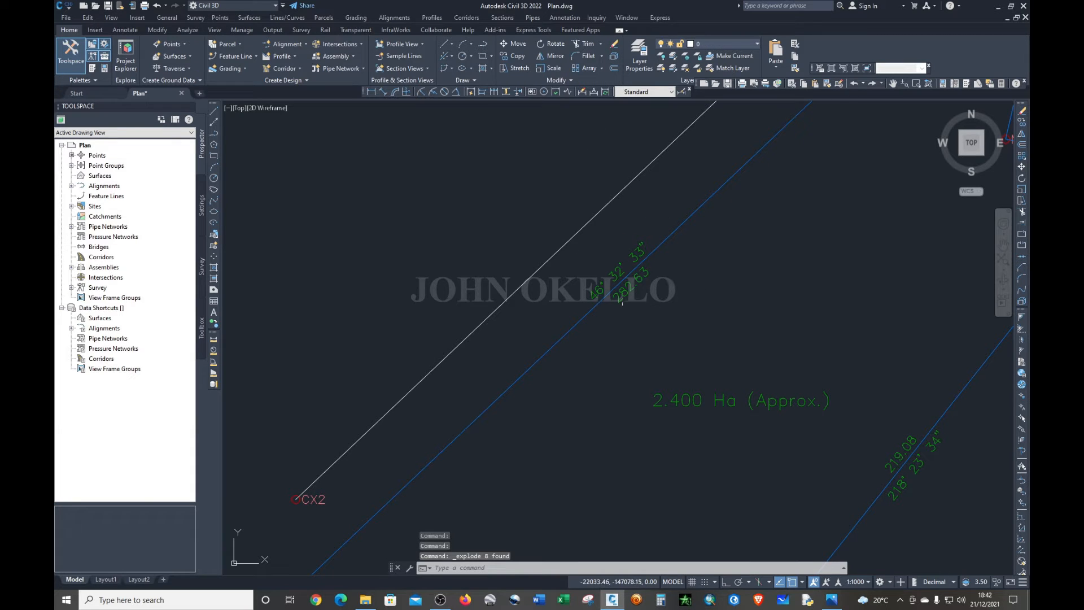
- Check that the distance and bearing texts on the M1–TN segment can be selected individually, clearing the selection each time
click(623, 289)
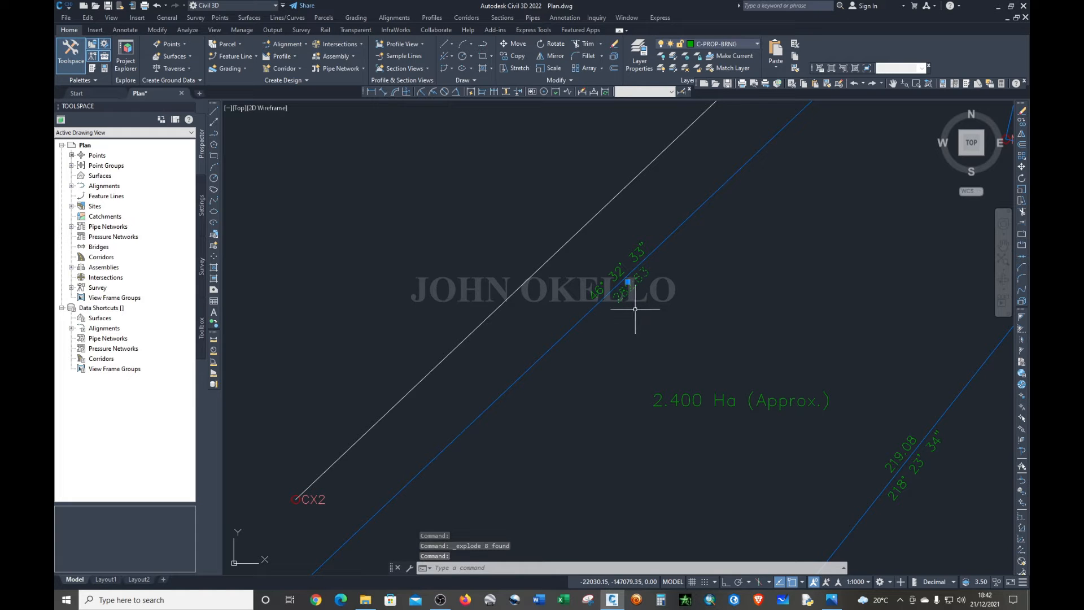
key(Escape)
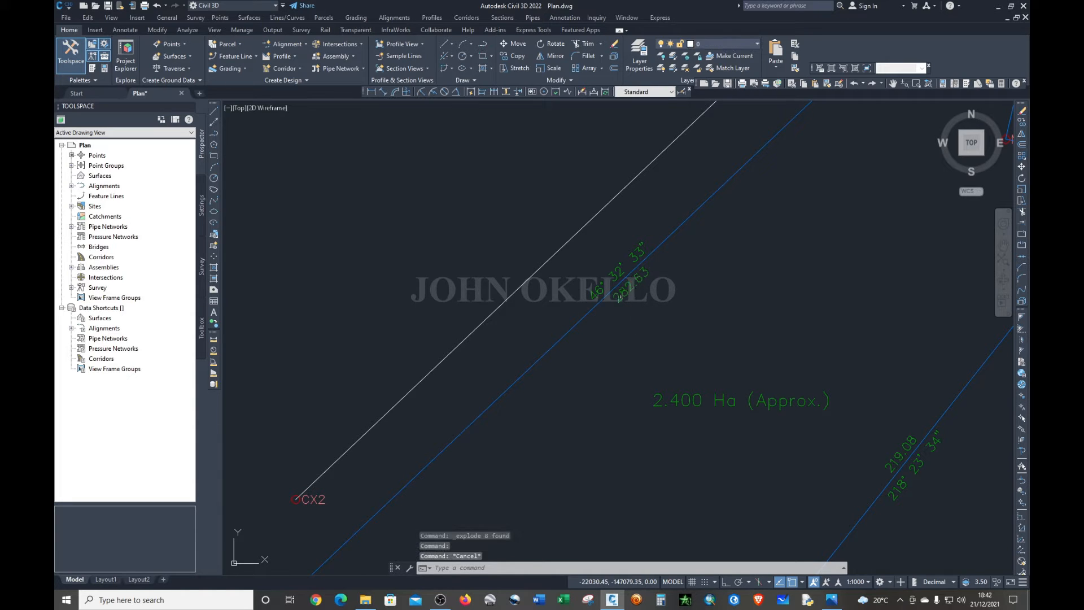
click(620, 273)
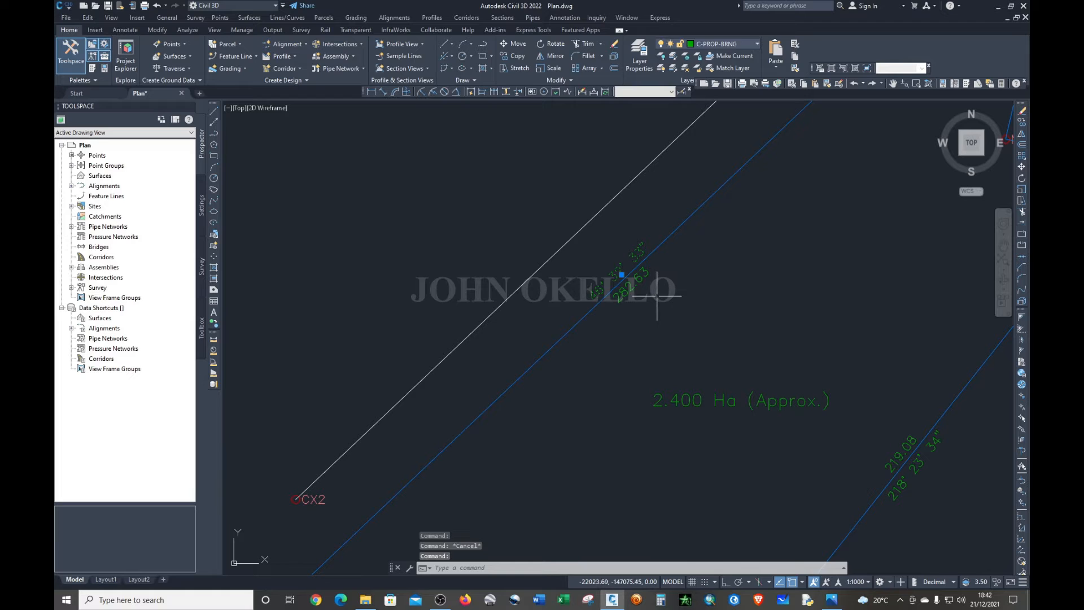
key(Escape)
scroll(679, 306, down, 2)
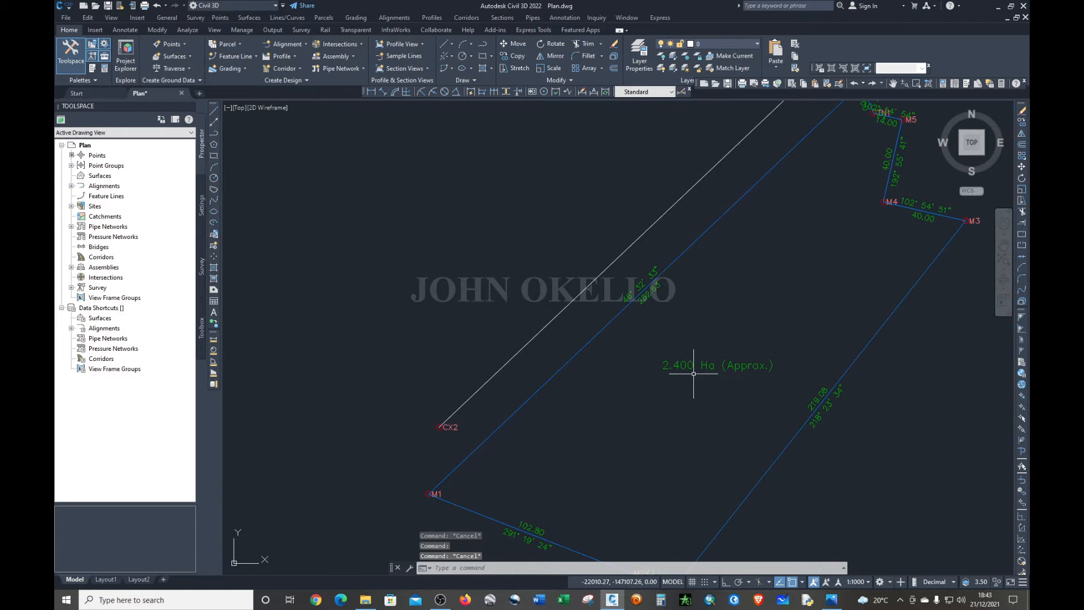
- Select the parcel through its area label to inspect it, and clear the selection
scroll(695, 375, up, 1)
scroll(694, 388, down, 1)
scroll(696, 377, down, 3)
scroll(694, 370, up, 5)
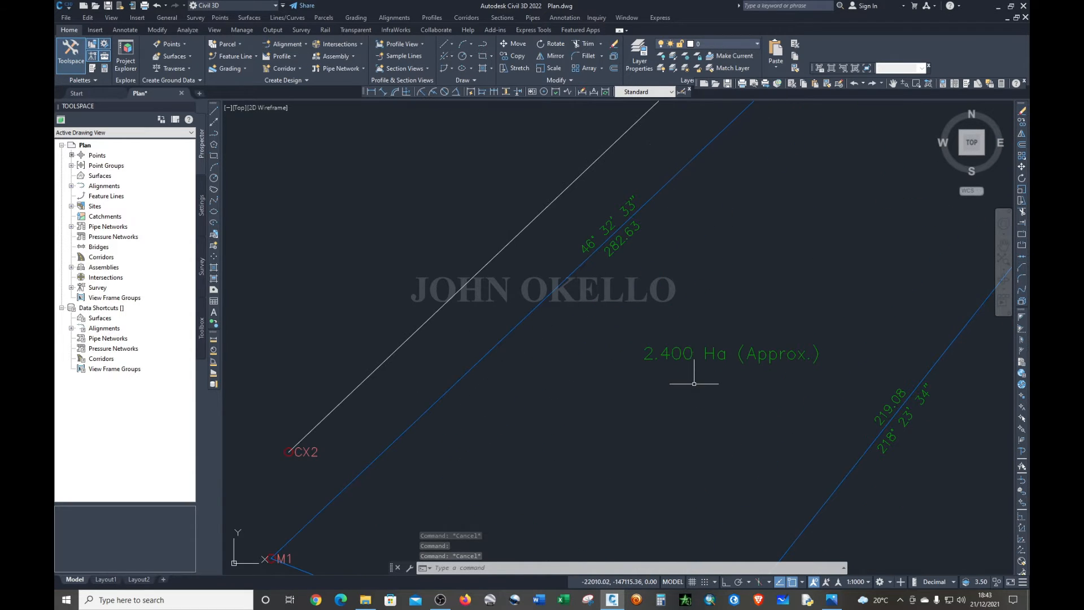
click(677, 354)
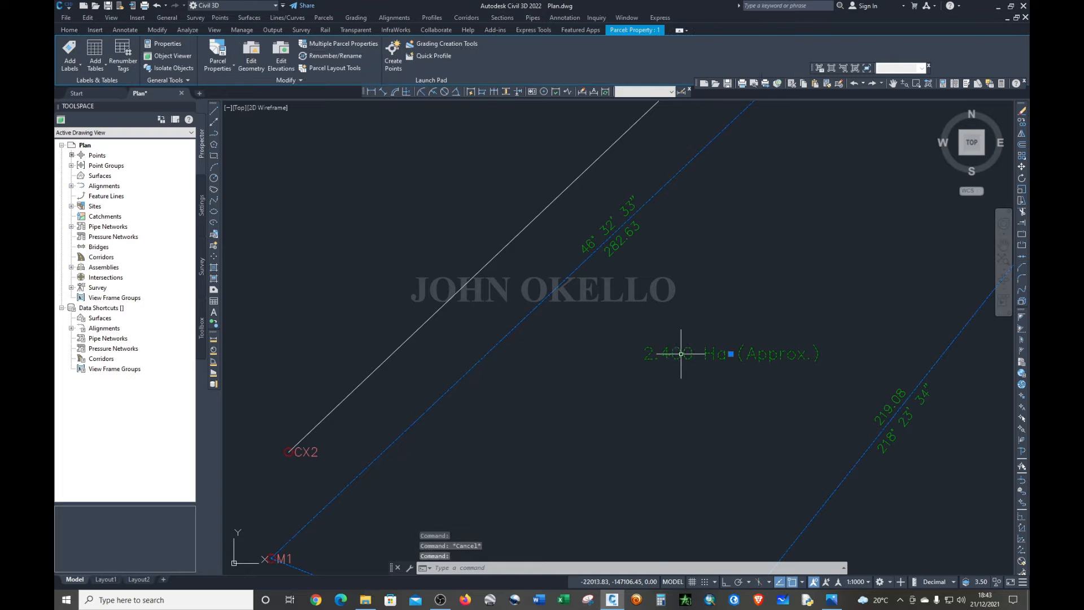
scroll(679, 354, down, 4)
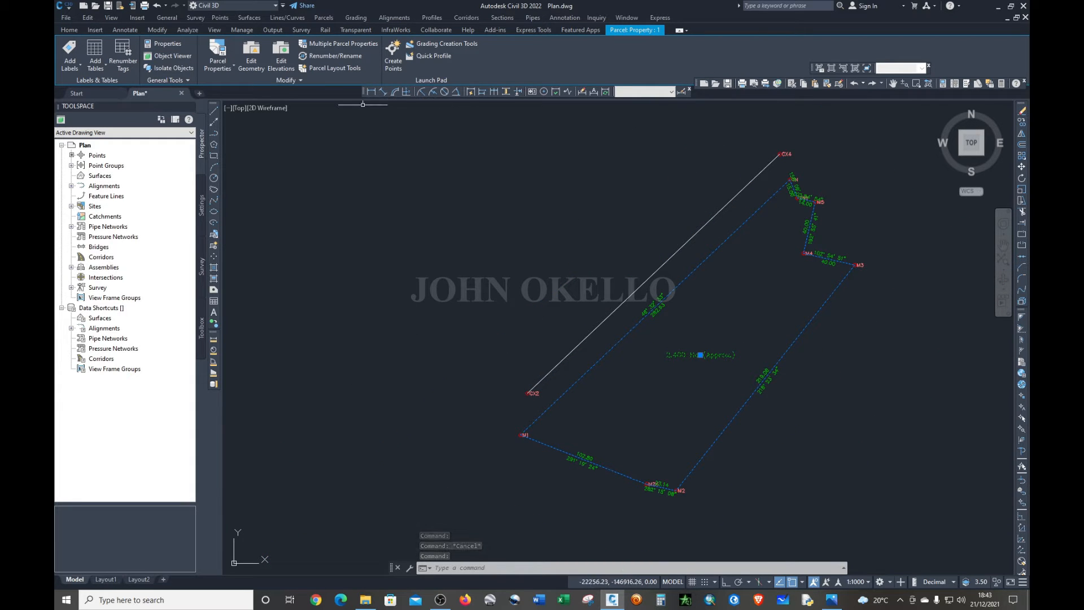
key(Escape)
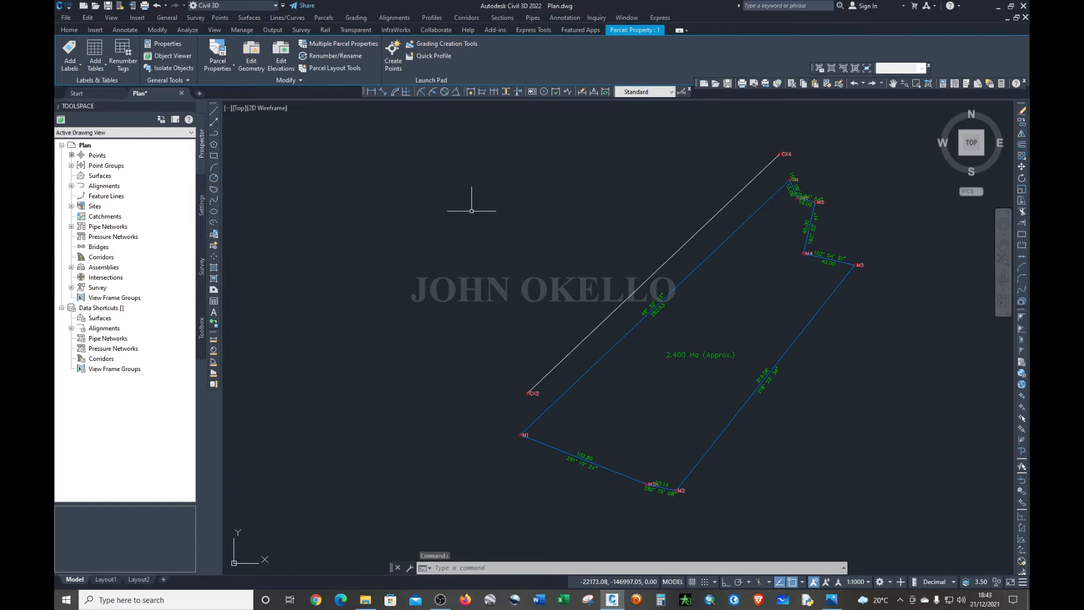
- Delete the bearing and distance texts from the short TN–TN1 and TN1–M5 boundary segments
scroll(810, 172, up, 5)
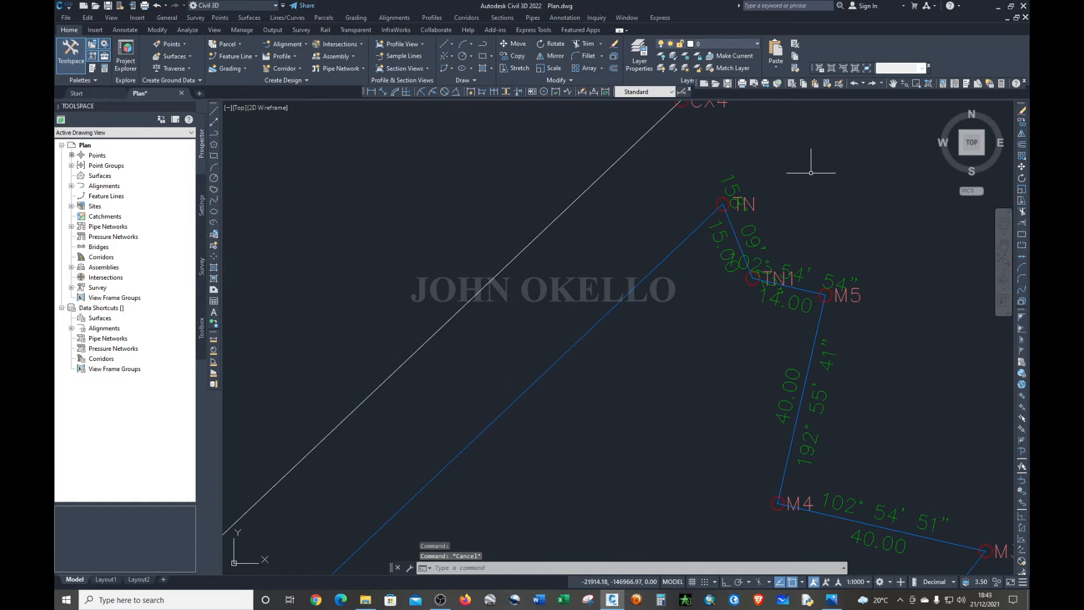
click(732, 237)
click(722, 251)
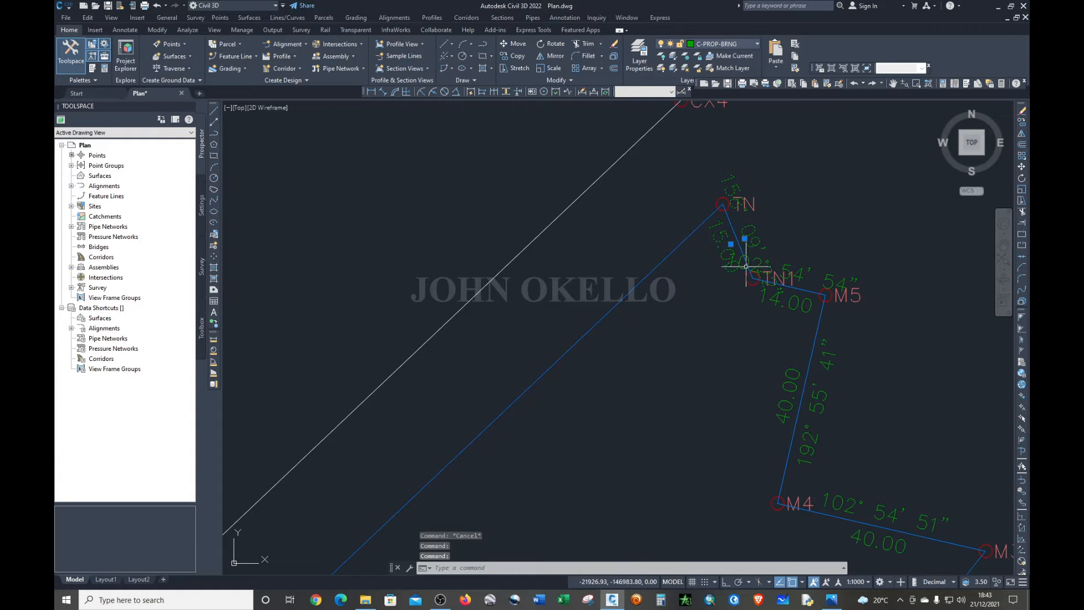
click(764, 293)
click(827, 276)
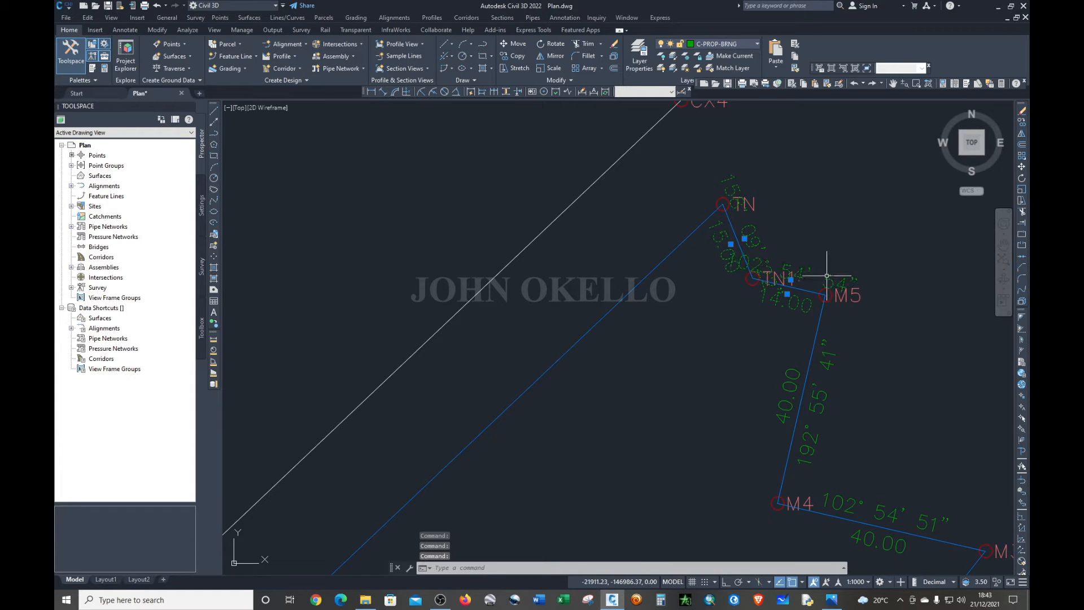
key(Delete)
- Delete the bearing and distance texts from the short M2X–M2 boundary segment
scroll(814, 326, down, 5)
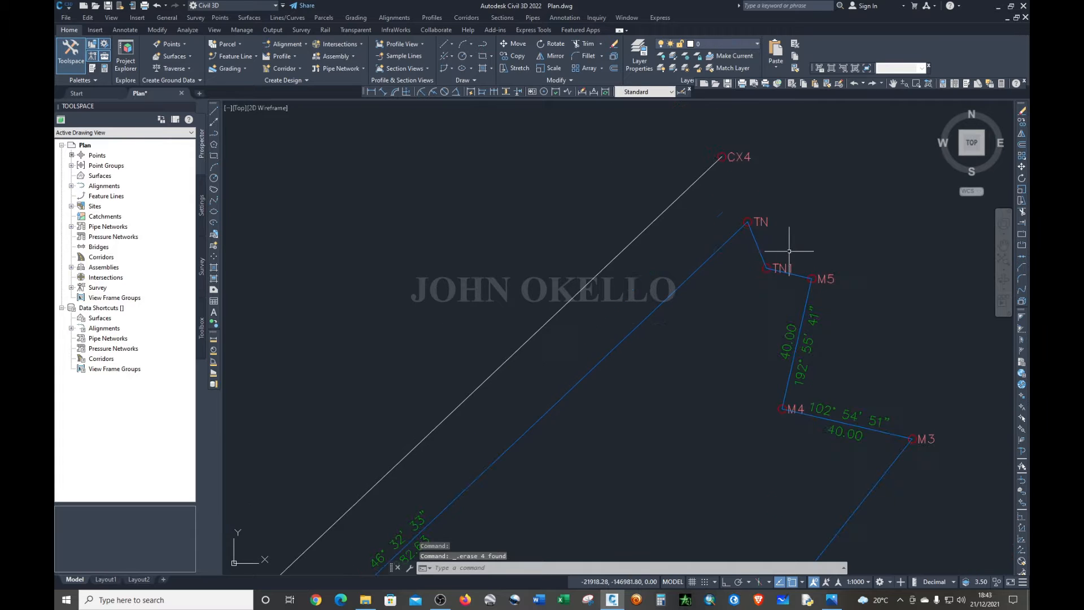
scroll(813, 326, up, 2)
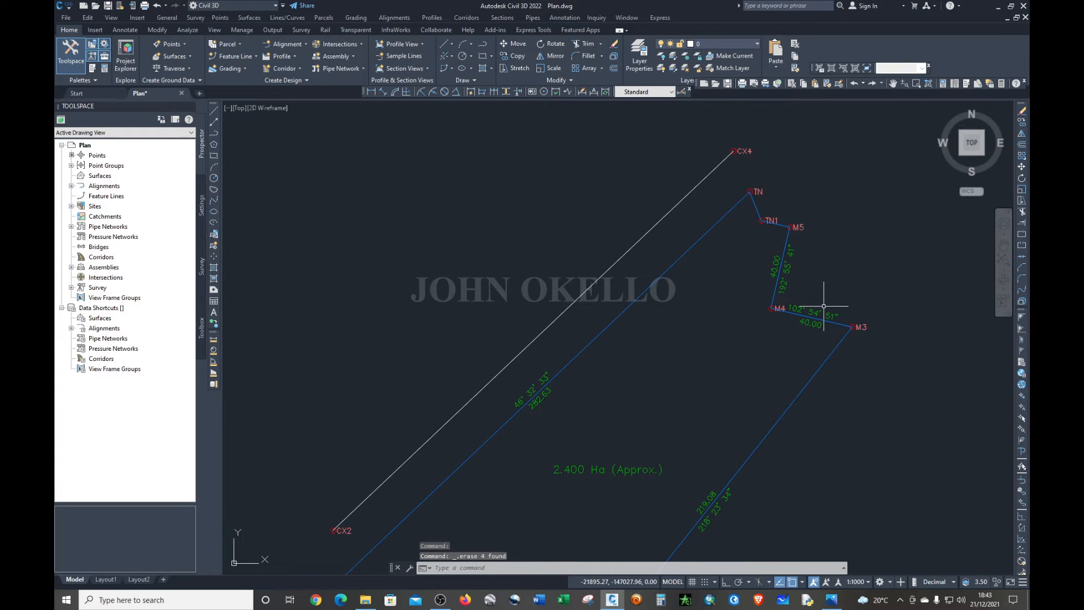
scroll(823, 306, up, 2)
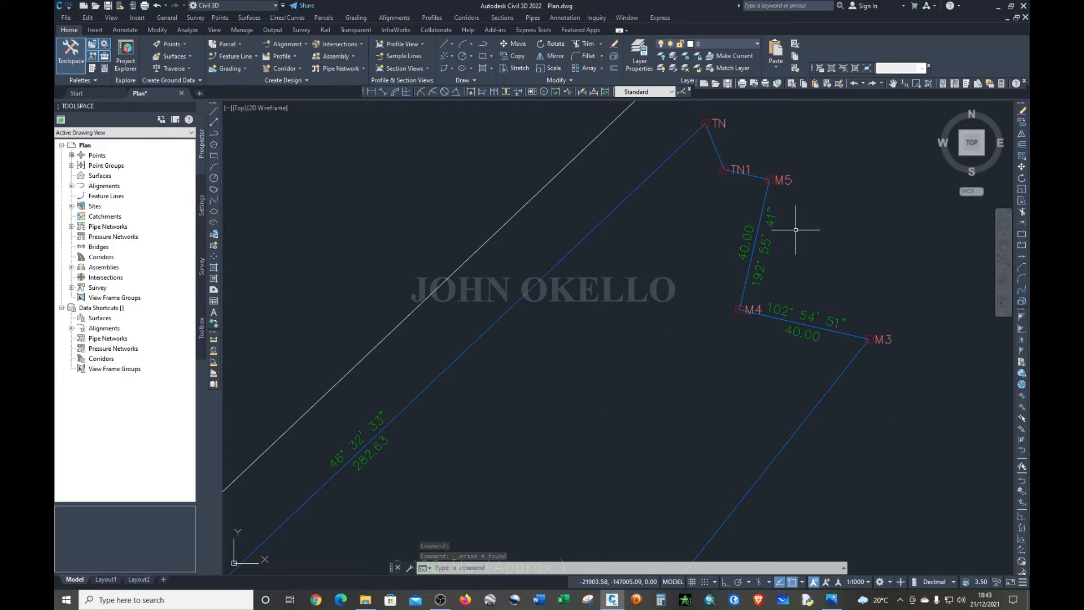
scroll(795, 230, down, 6)
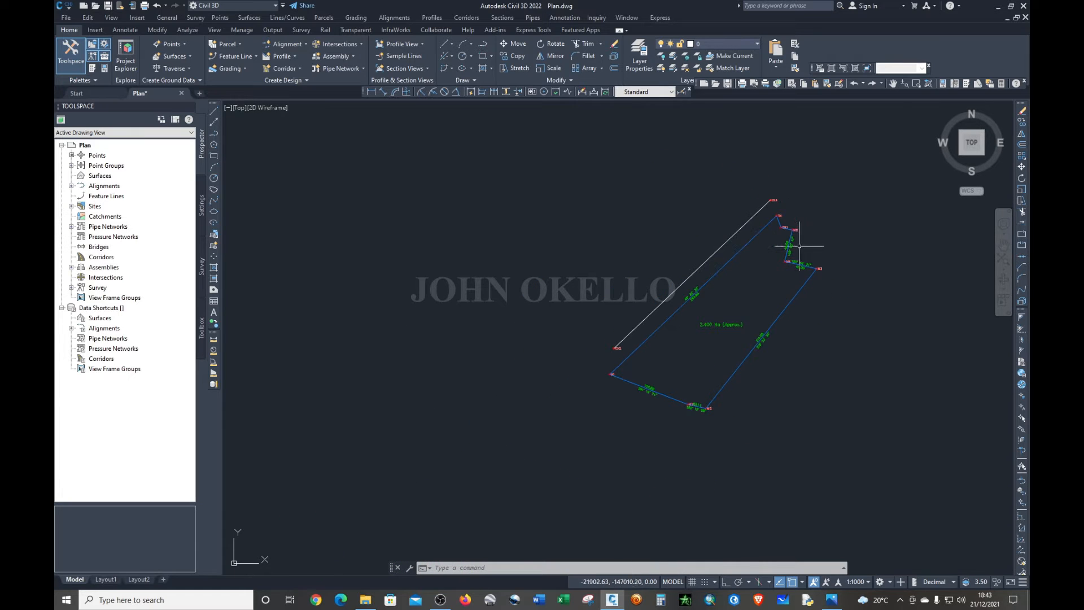
scroll(726, 322, up, 4)
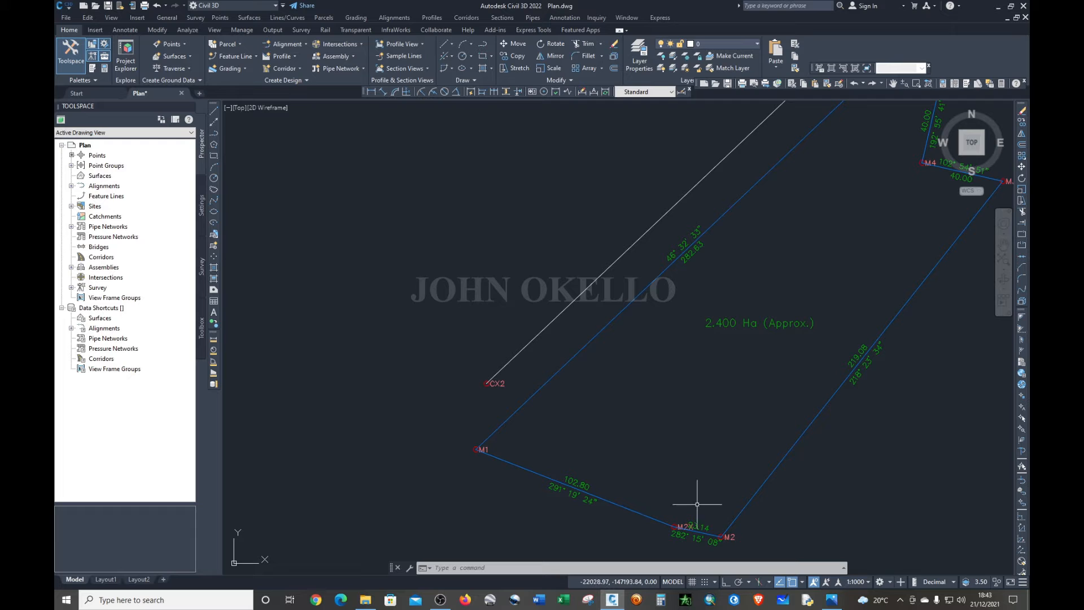
scroll(698, 551, up, 4)
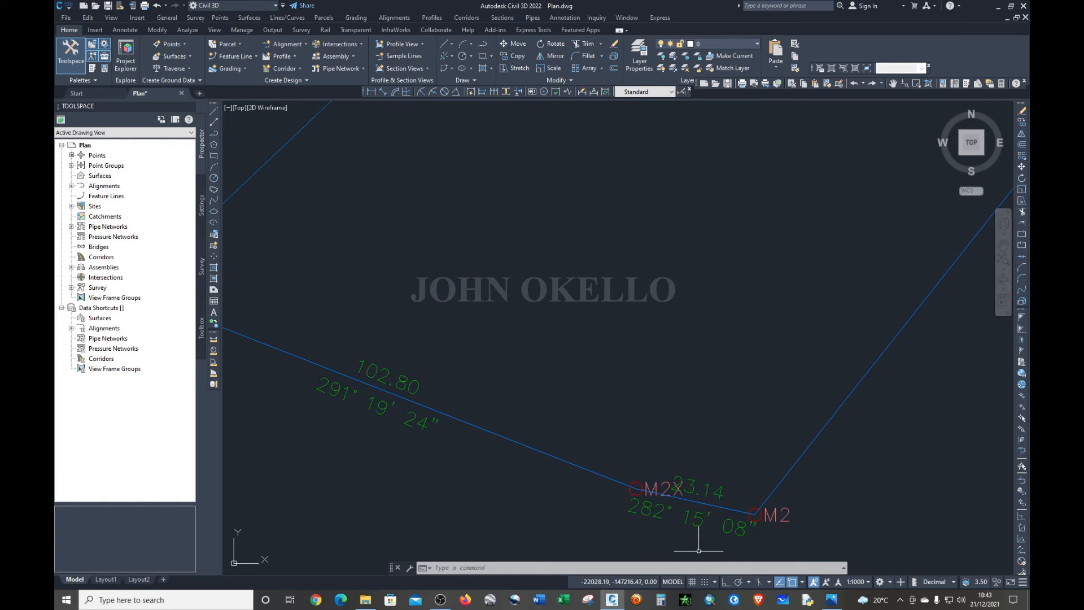
click(688, 516)
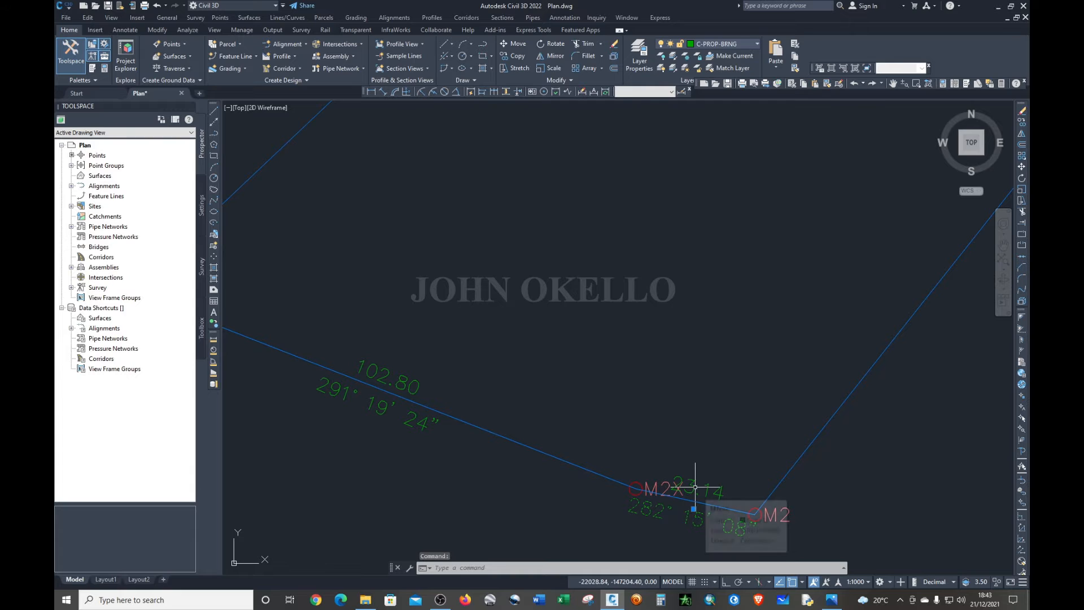
click(695, 487)
key(Delete)
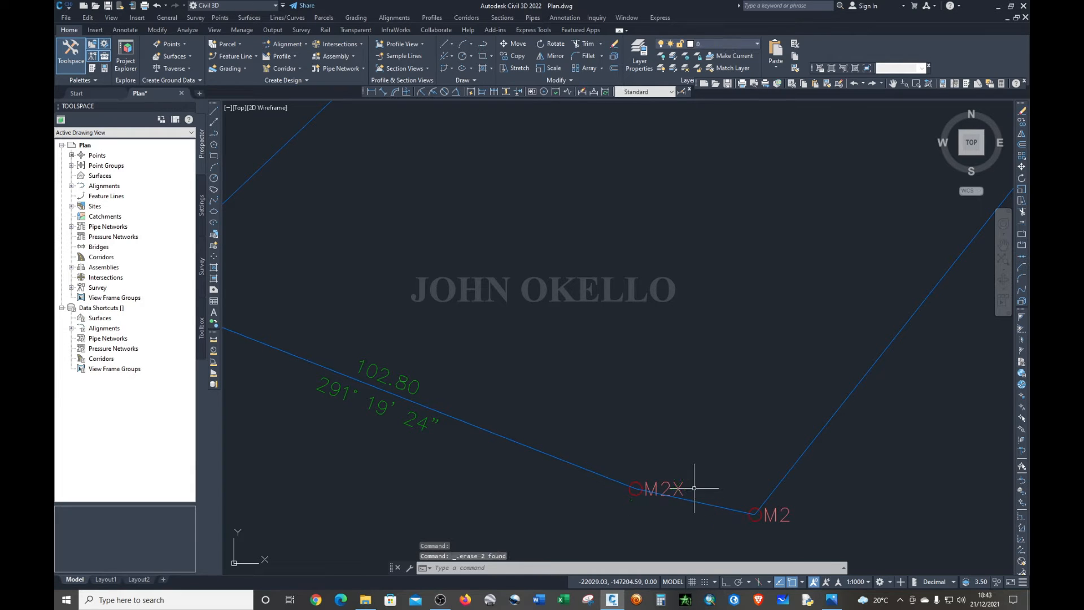
- Explode the parcel boundary together with its area label
scroll(739, 483, down, 4)
scroll(739, 483, down, 2)
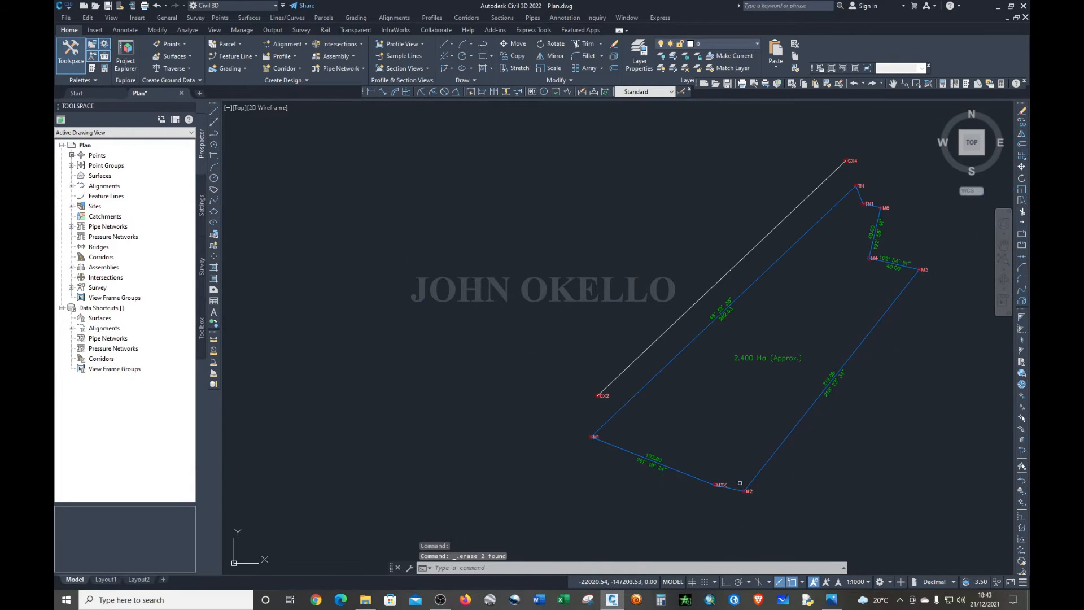
scroll(629, 380, up, 4)
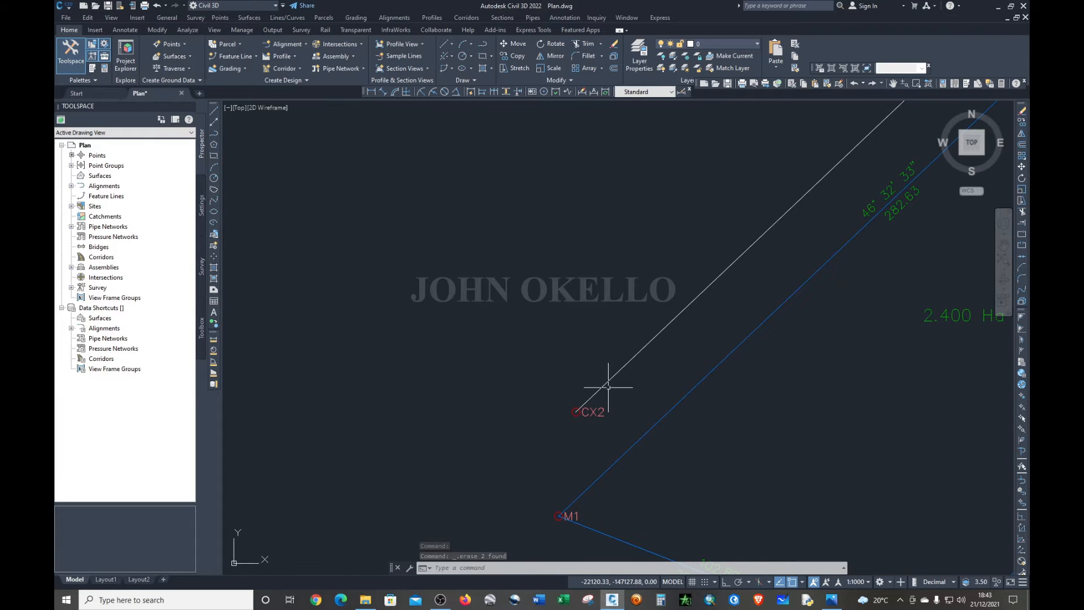
scroll(608, 388, down, 4)
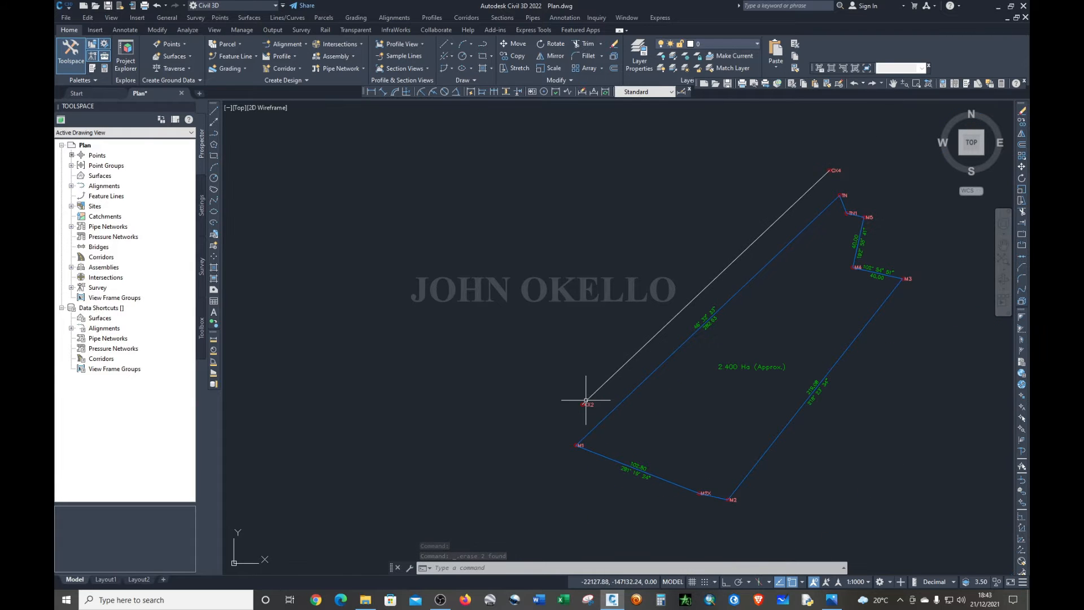
click(593, 428)
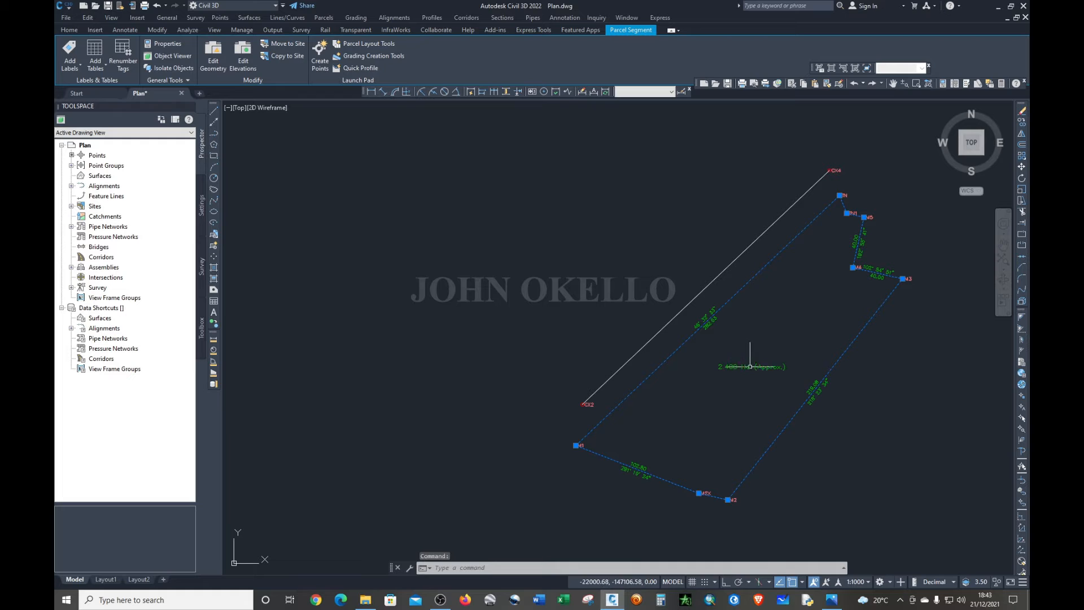
click(751, 367)
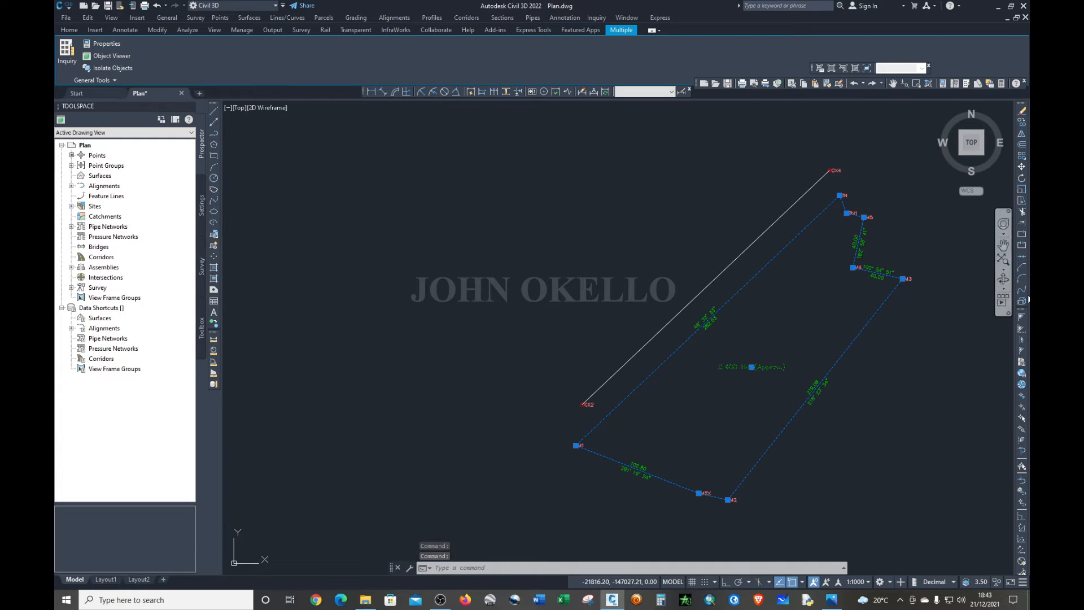
click(69, 30)
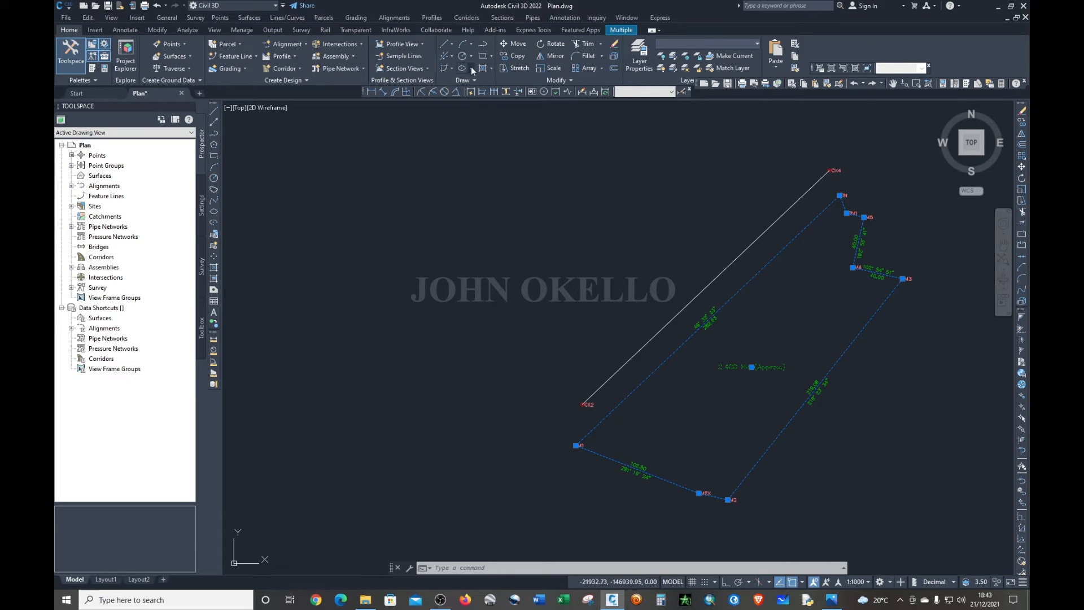
key(Escape)
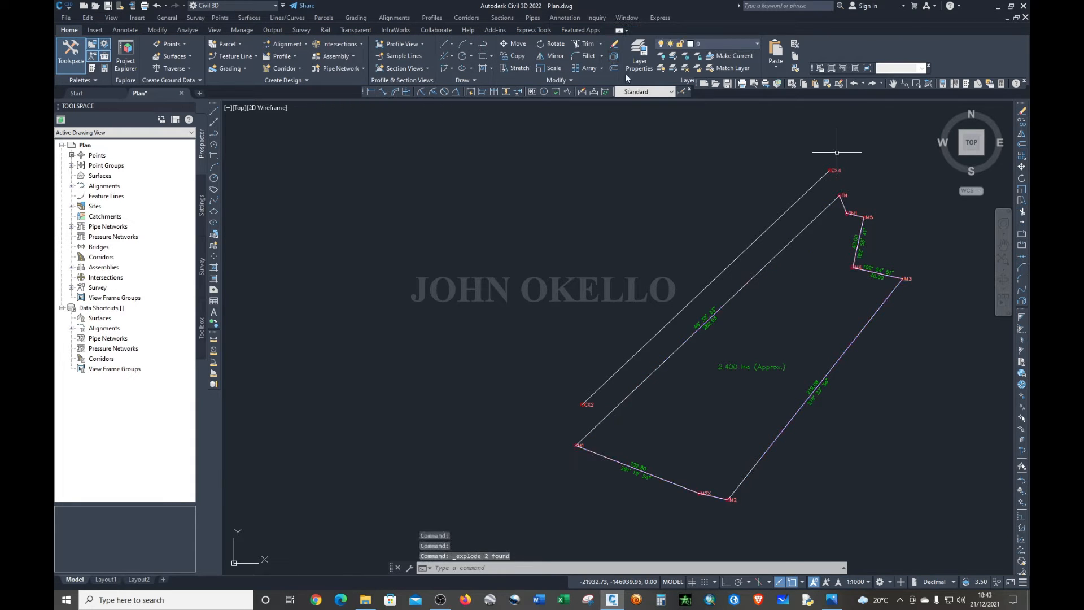
- Explode the white boundary polyline into separate lines, and check that the area text selects on its own before clearing the selection
click(847, 346)
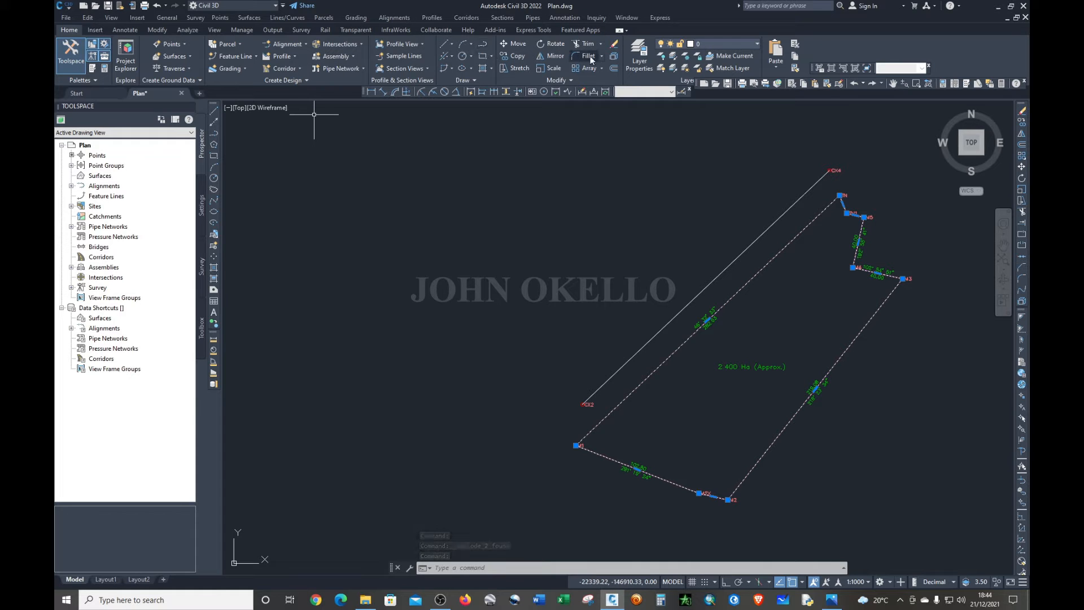
click(614, 56)
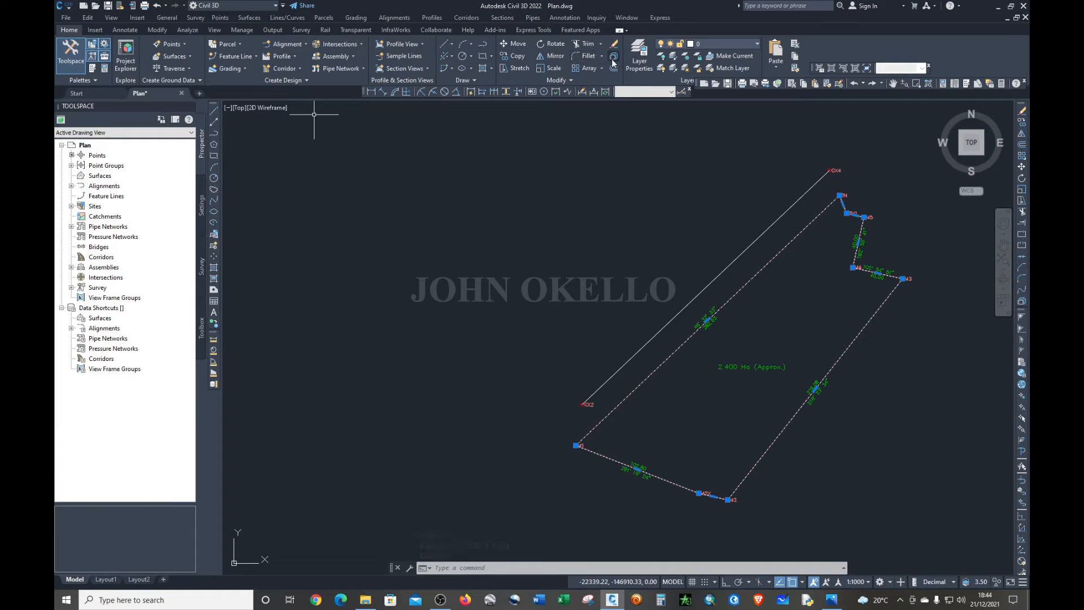
click(732, 368)
click(730, 391)
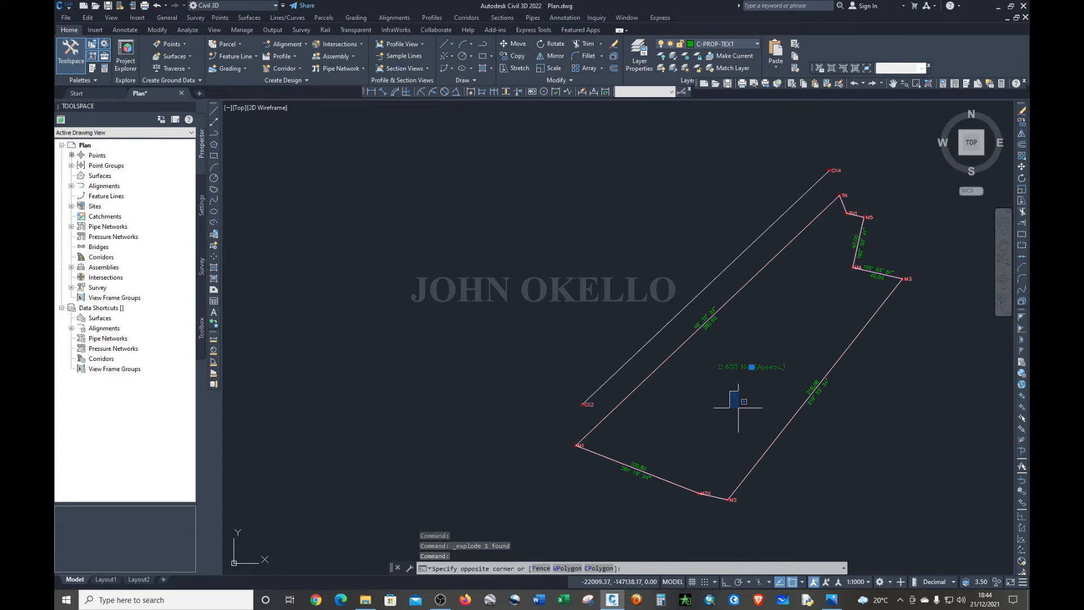
key(Escape)
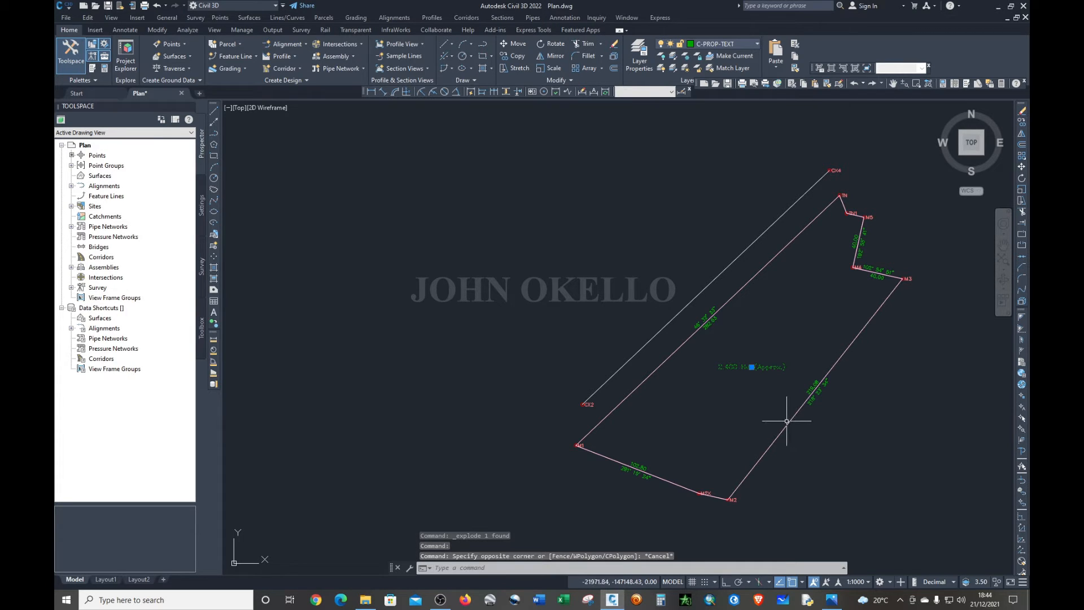
key(Escape)
scroll(722, 367, up, 2)
scroll(722, 367, down, 2)
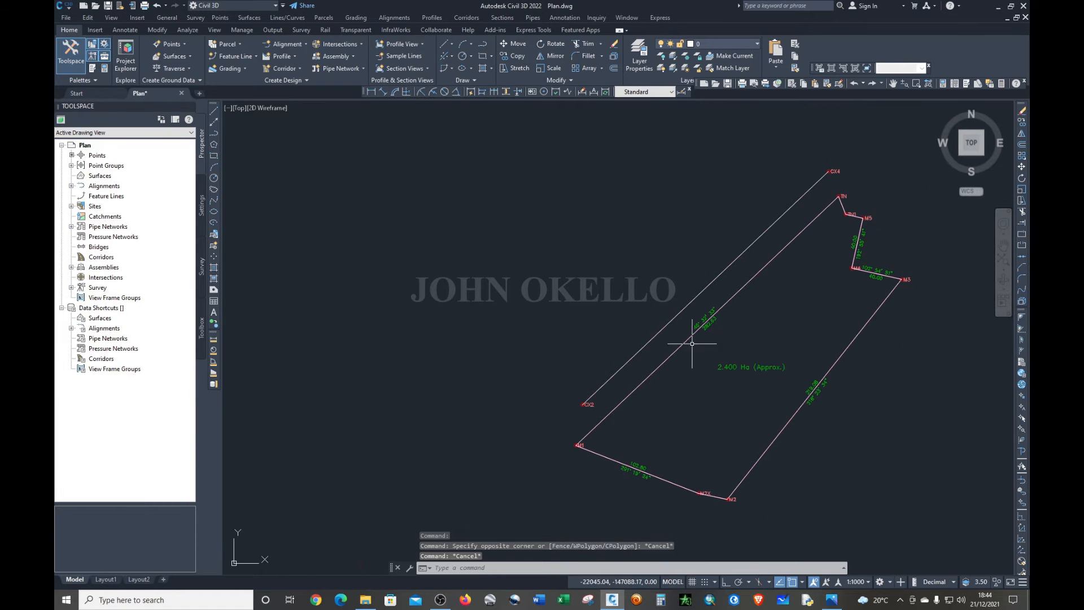
- Erase all the white boundary lines that overlap the magenta outline, from M1–TN around the remaining sides
click(678, 346)
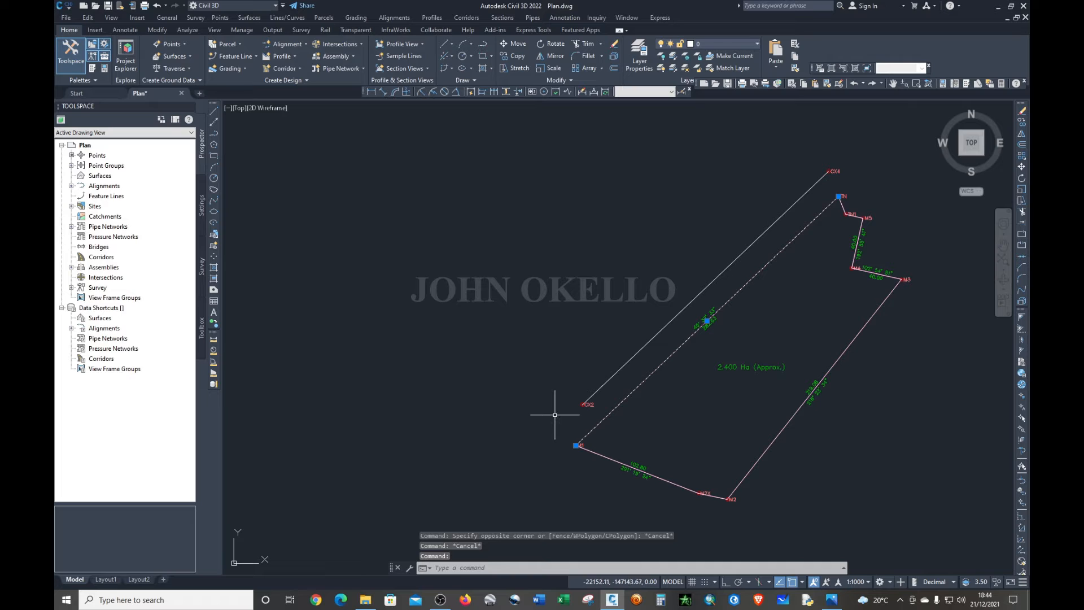
key(Delete)
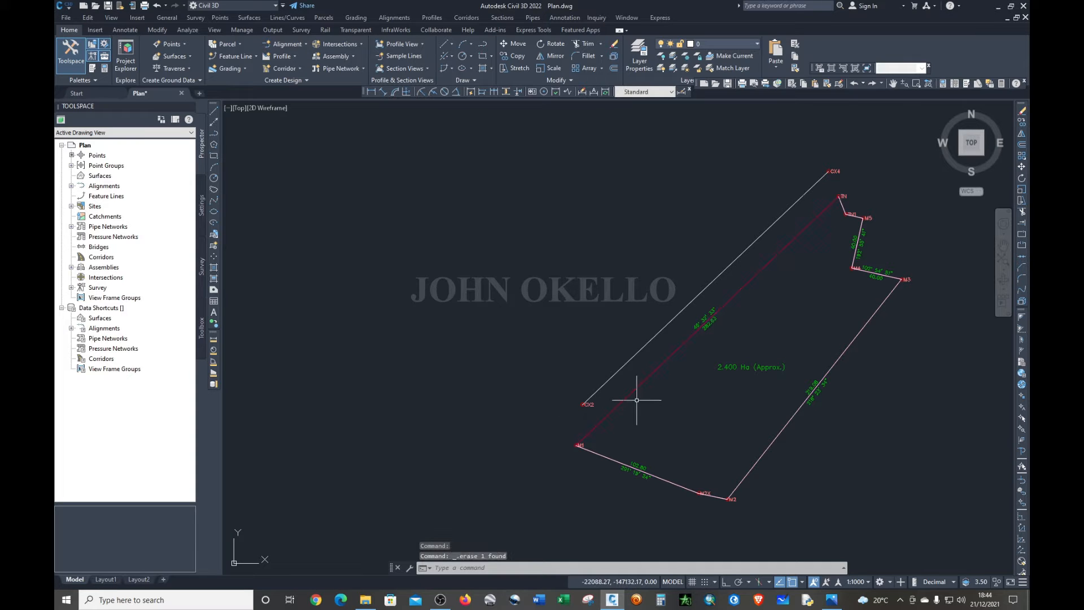
click(609, 458)
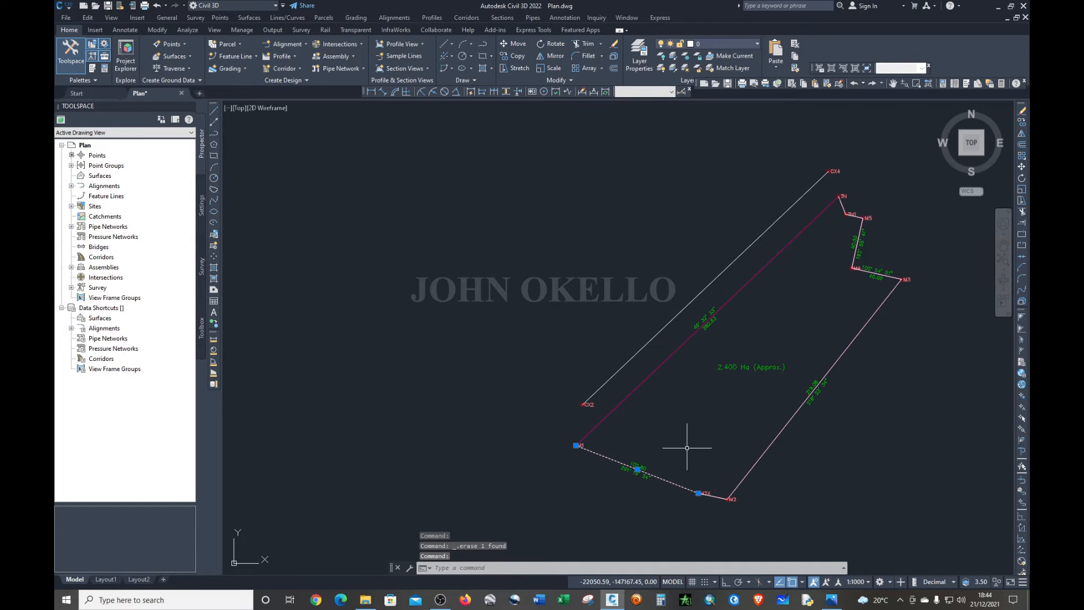
click(720, 496)
click(757, 463)
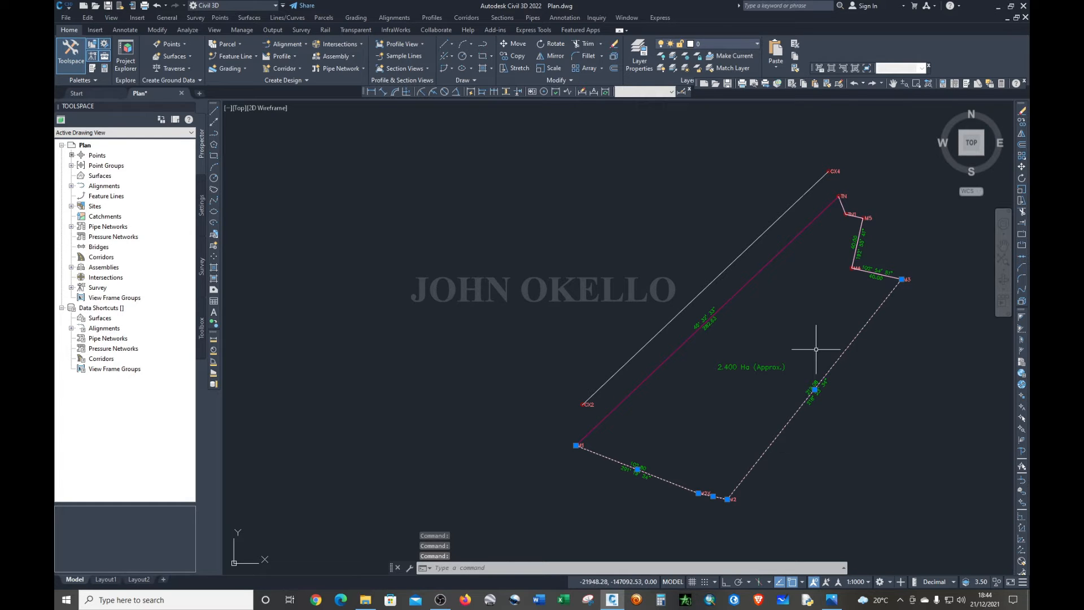
scroll(866, 247, up, 6)
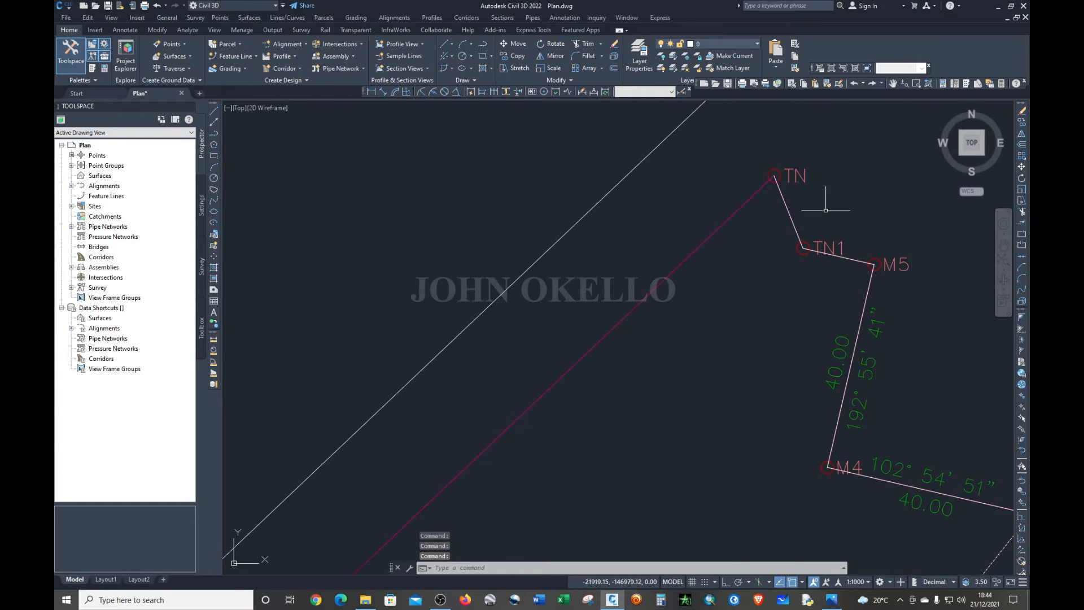
click(792, 214)
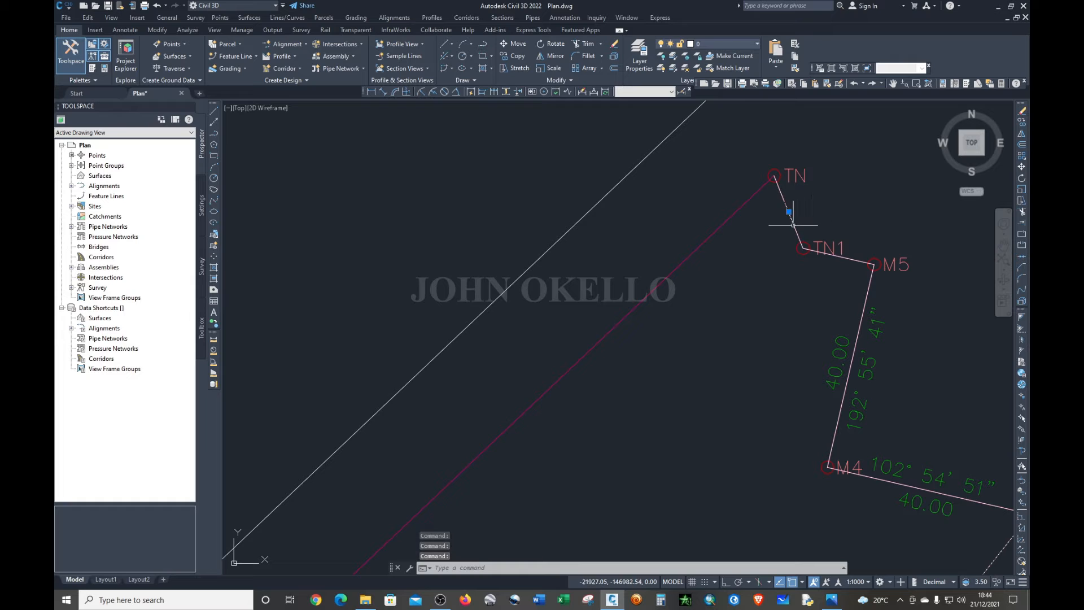
click(852, 259)
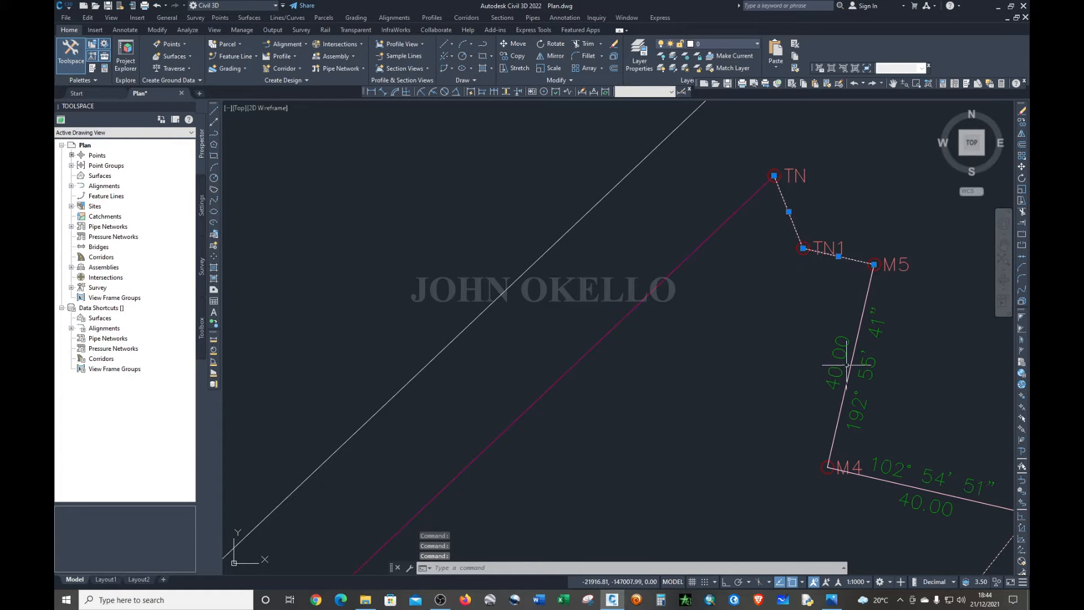
click(835, 434)
click(869, 475)
scroll(815, 407, down, 4)
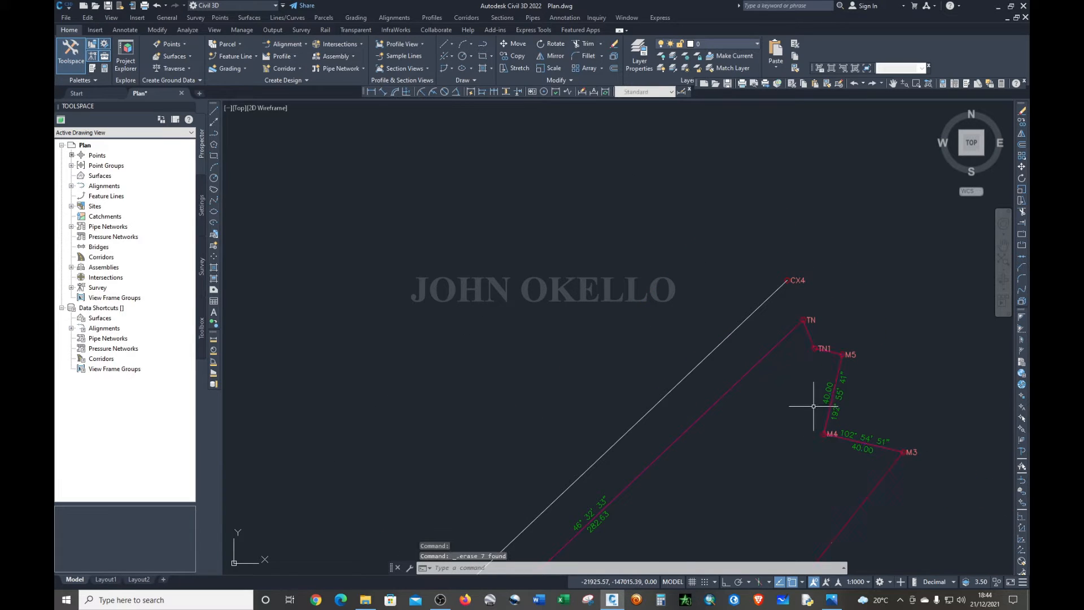
key(Delete)
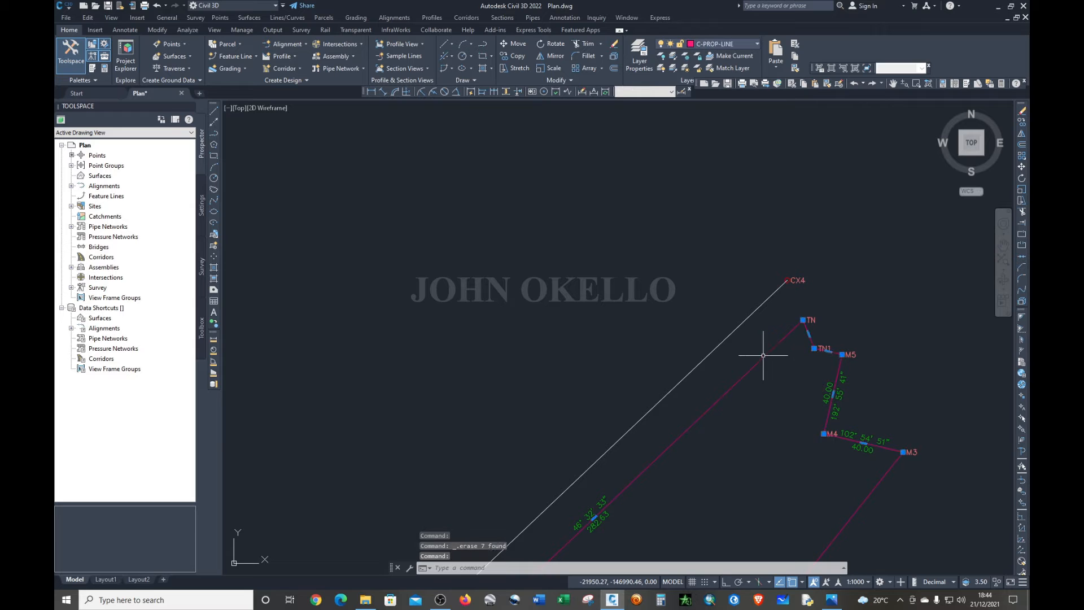
- Explode the magenta boundary polyline on layer C-PROP-LINE into separate lines
click(1024, 302)
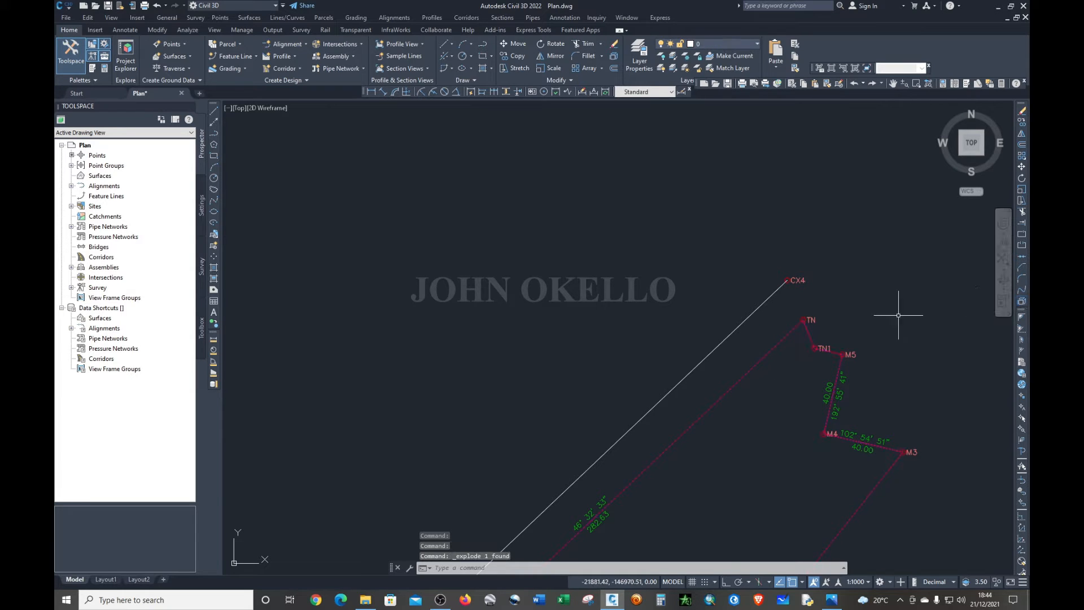
scroll(835, 303, down, 4)
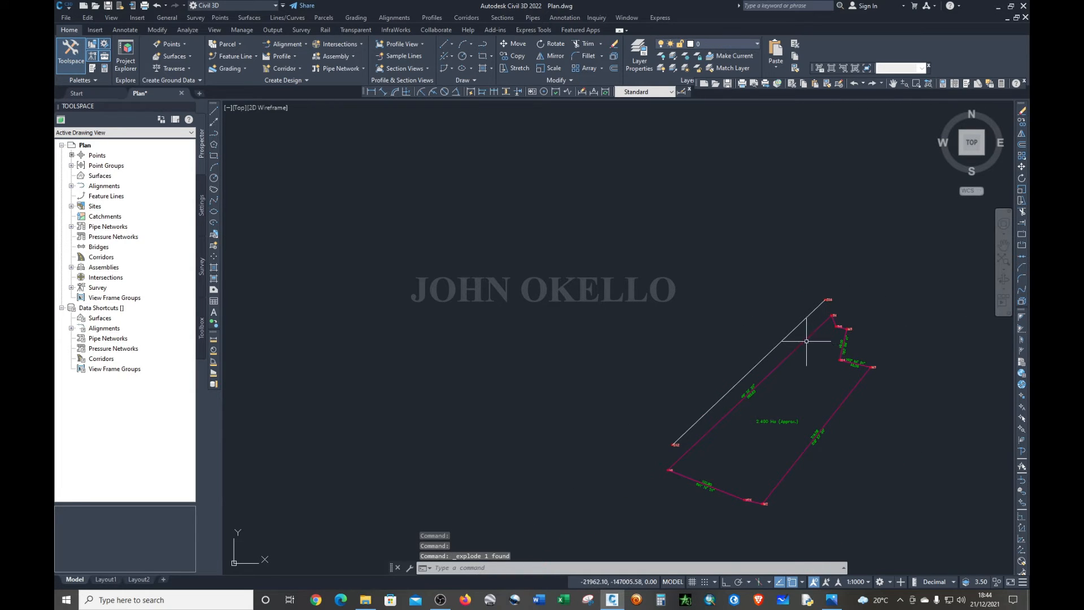
scroll(801, 424, up, 3)
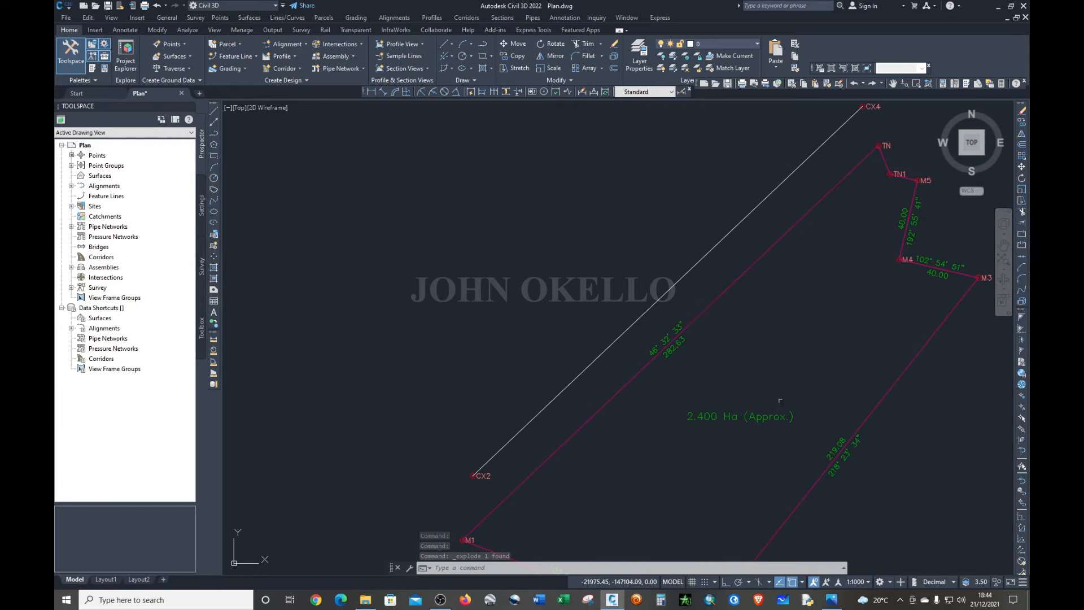
scroll(720, 305, down, 2)
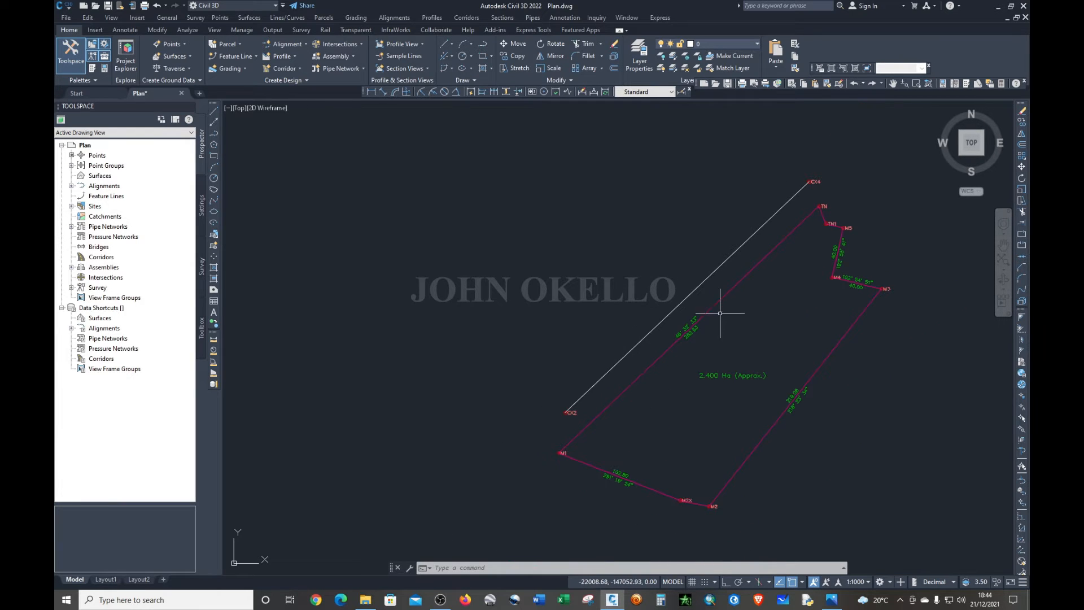
- Select the area text together with all bearing and distance labels along the parcel boundary using Select Similar
scroll(721, 374, up, 1)
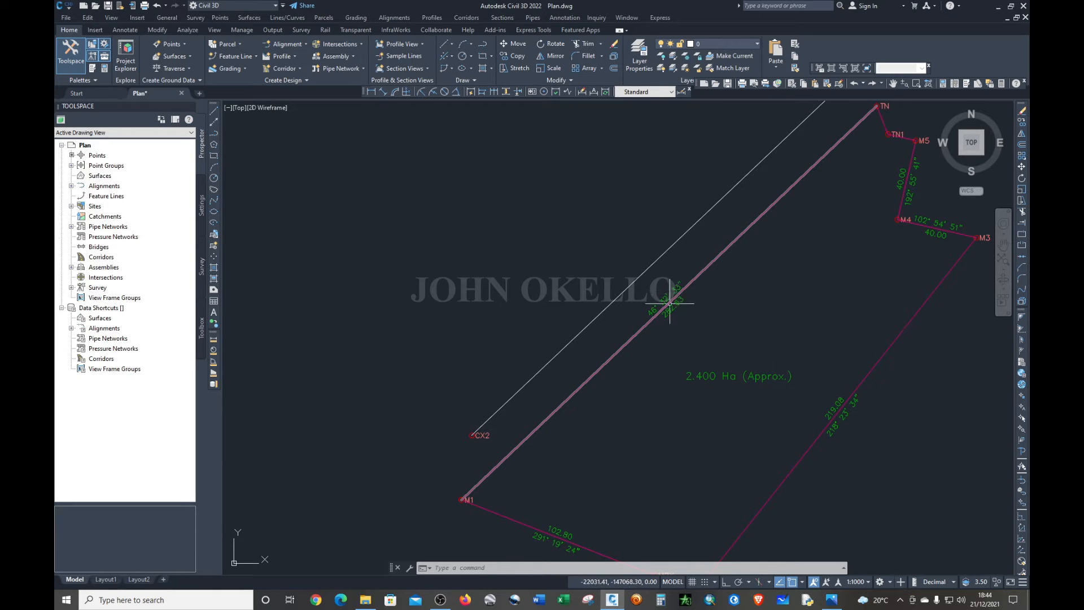
click(709, 376)
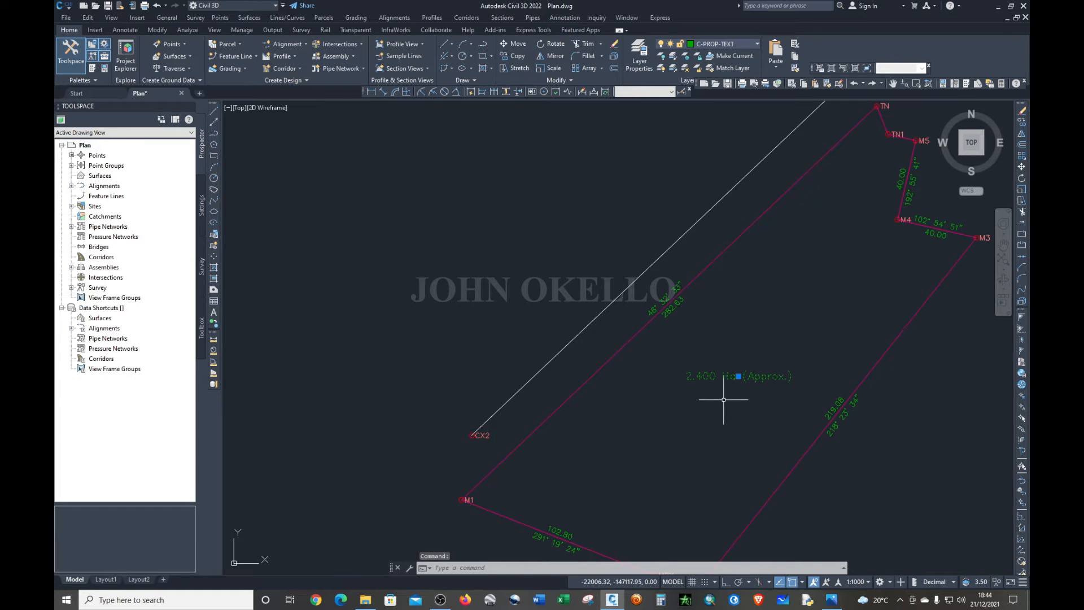
key(Escape)
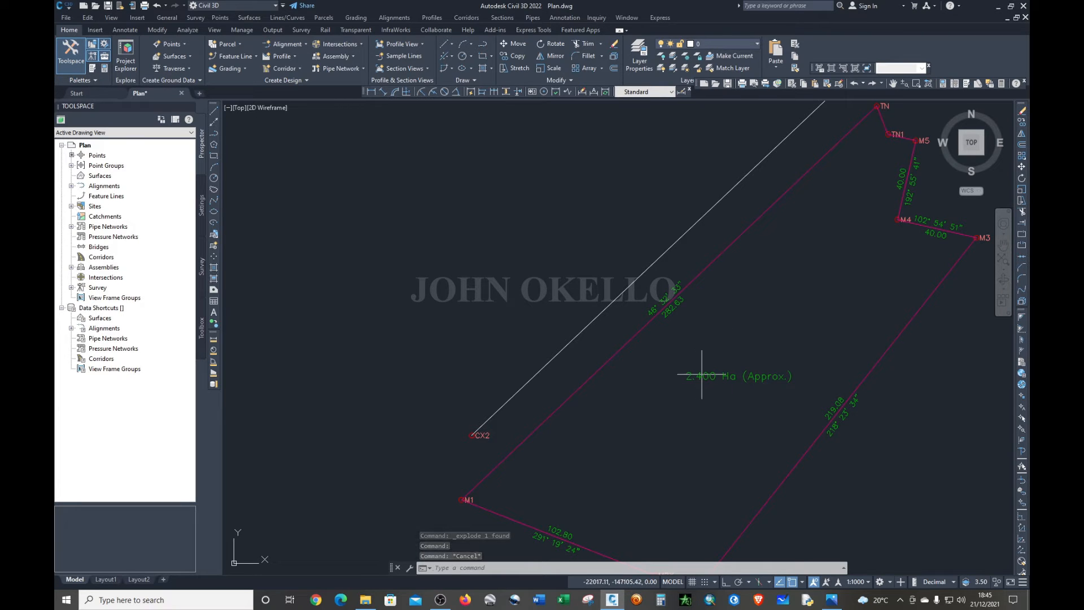
click(700, 395)
click(708, 358)
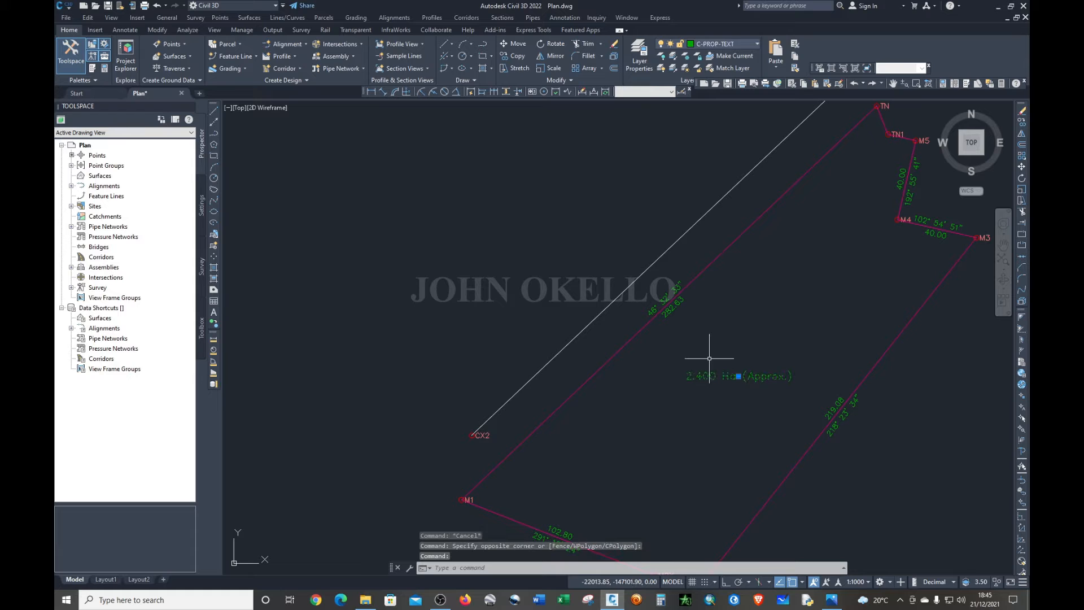
right_click(709, 357)
click(738, 532)
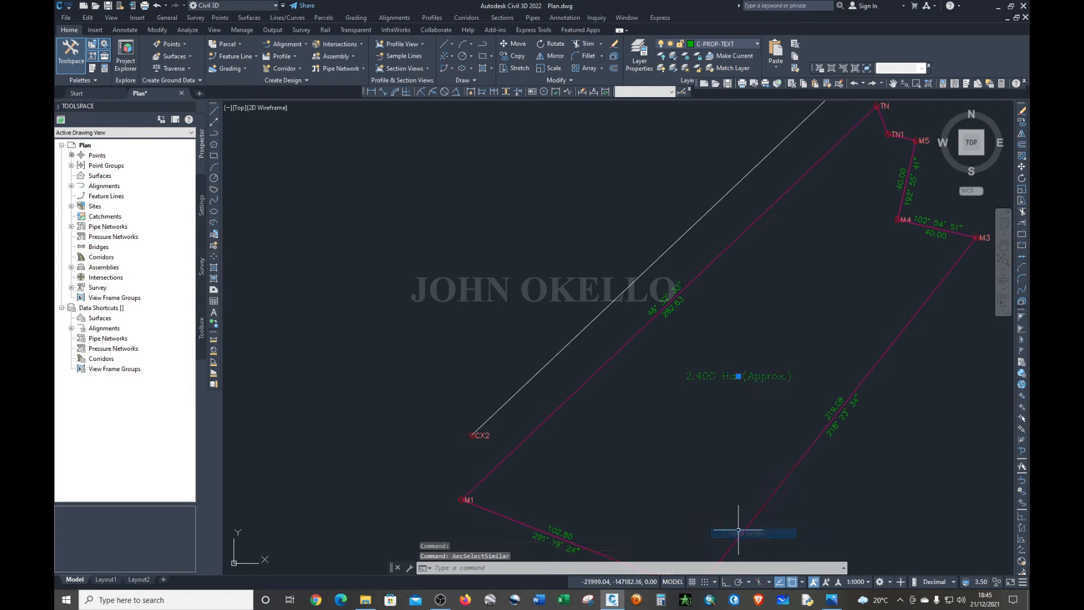
click(667, 301)
right_click(710, 315)
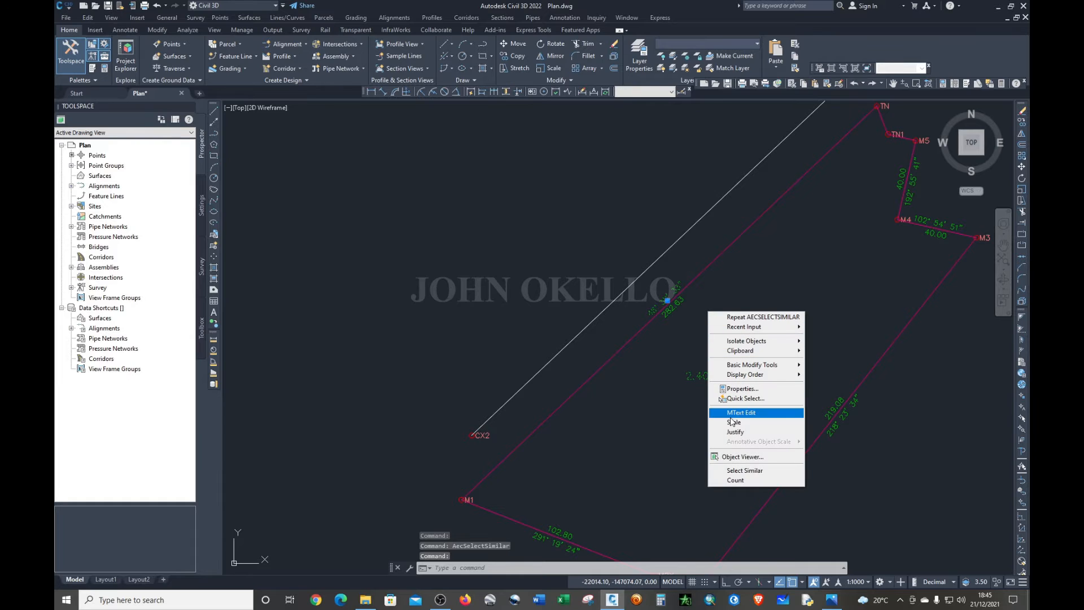
click(733, 470)
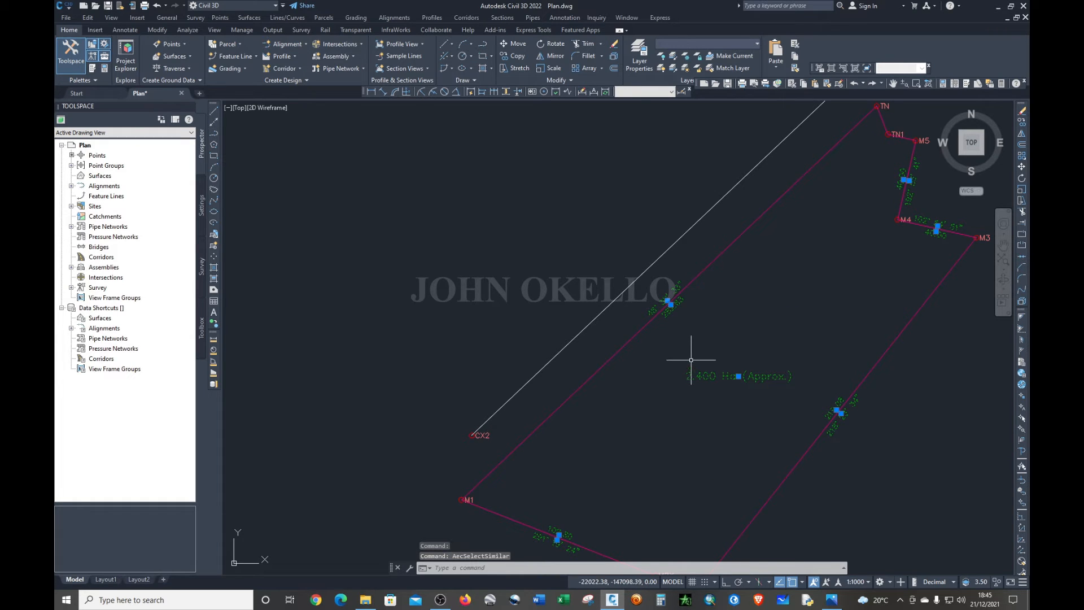
scroll(696, 362, down, 2)
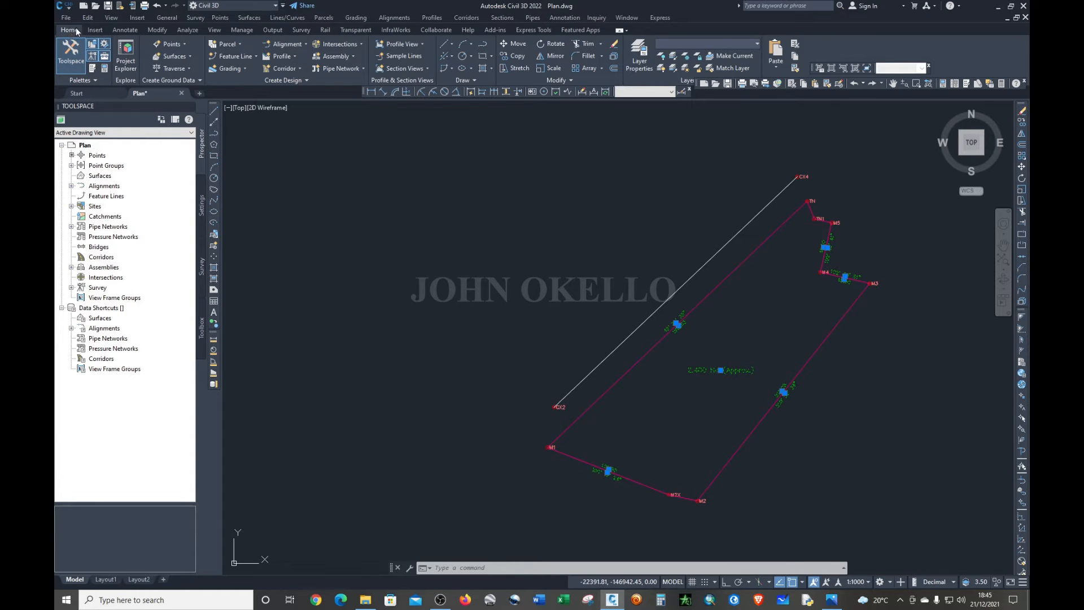
- Open the text style manager and set the font to Times New Roman with a text height of 3
click(121, 30)
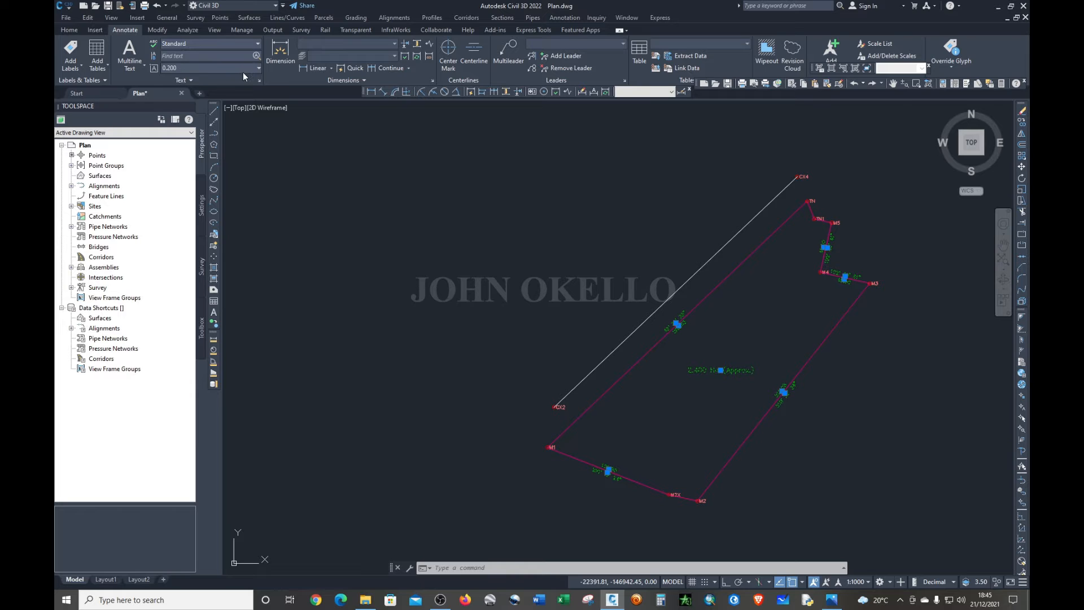
click(257, 43)
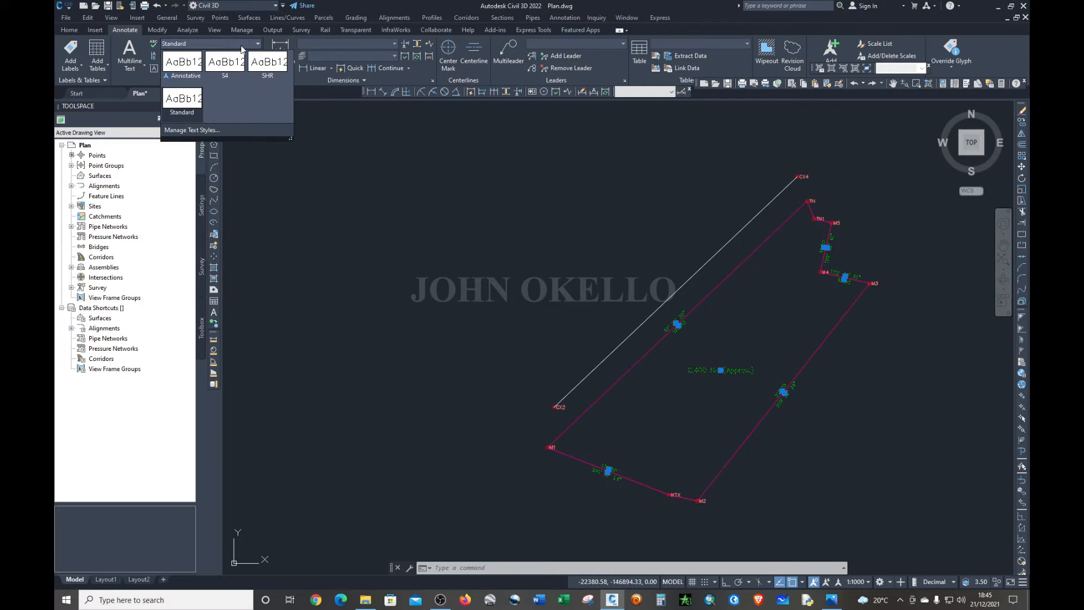
click(258, 45)
click(258, 44)
click(206, 131)
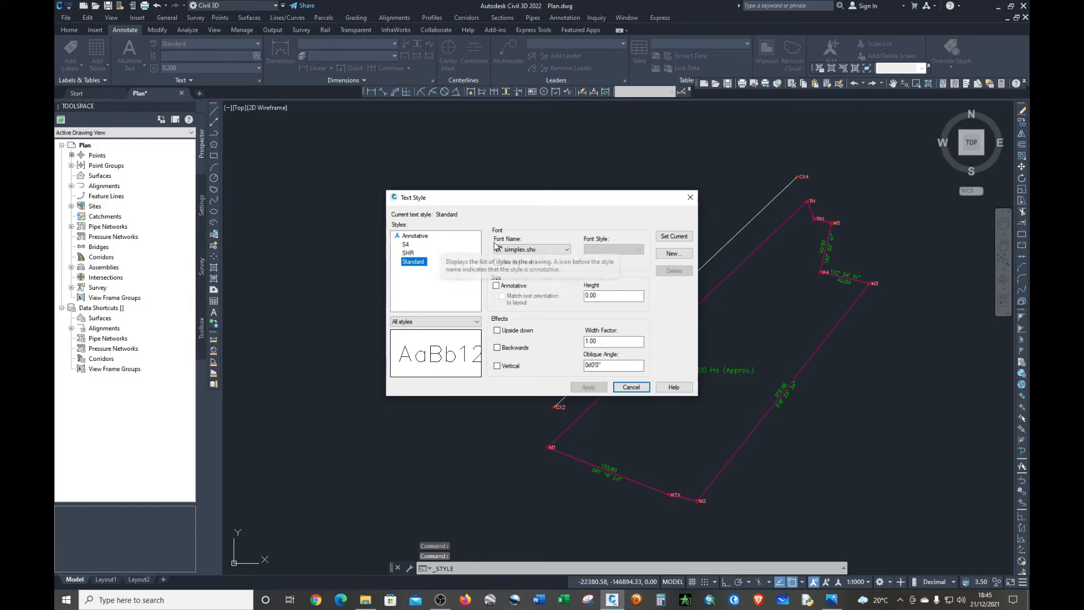
click(557, 250)
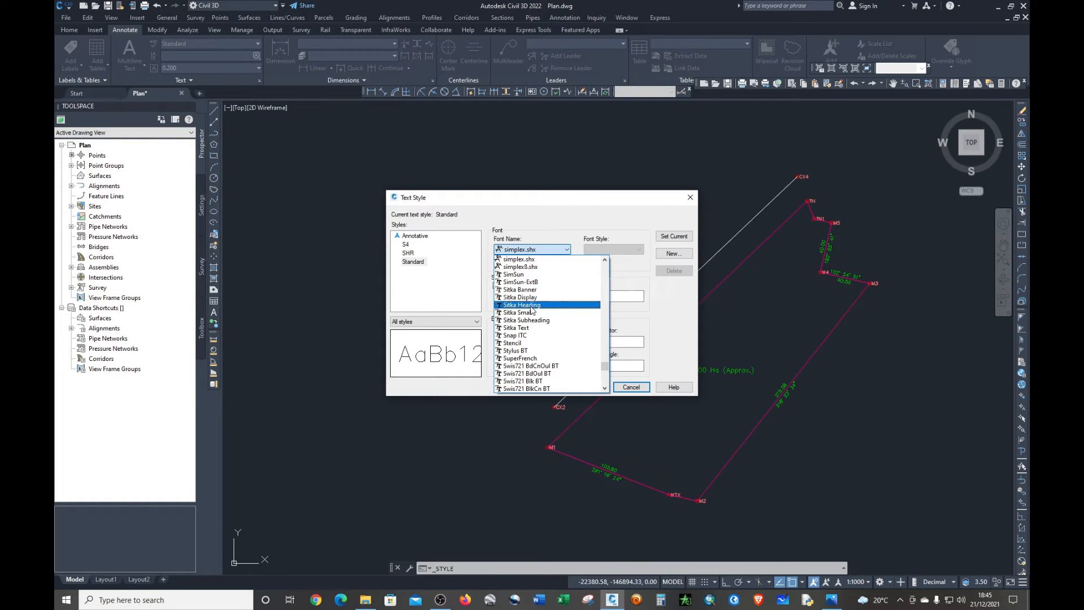
key(t)
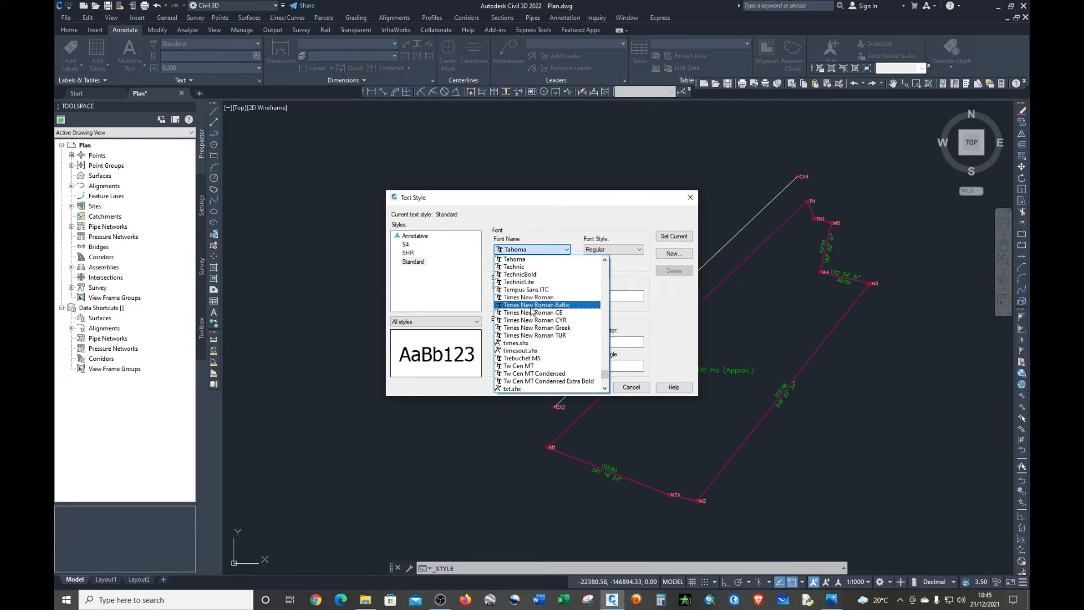
click(531, 298)
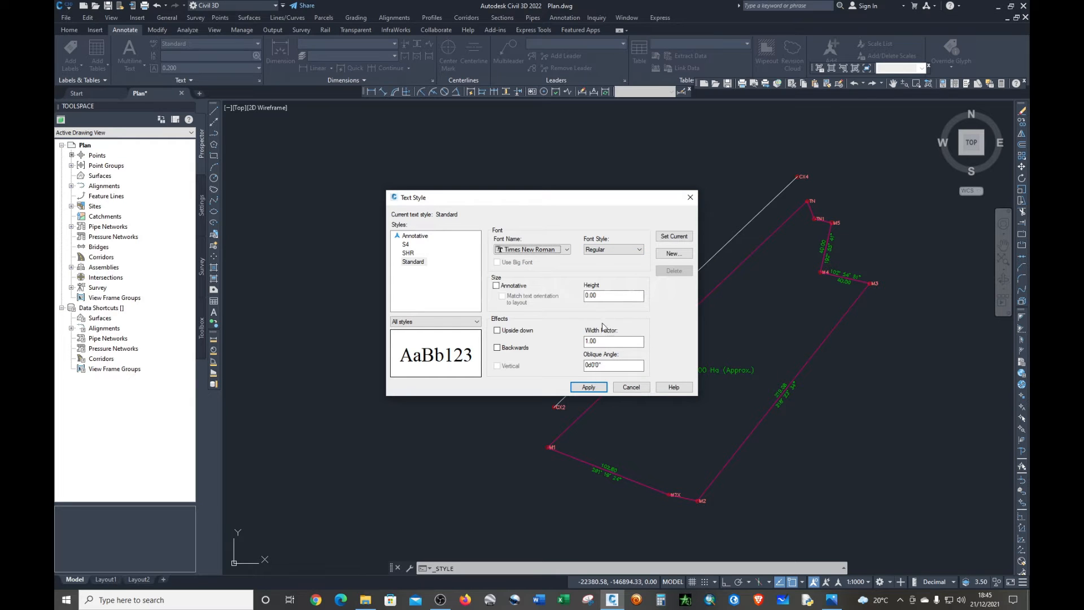
double_click(608, 296)
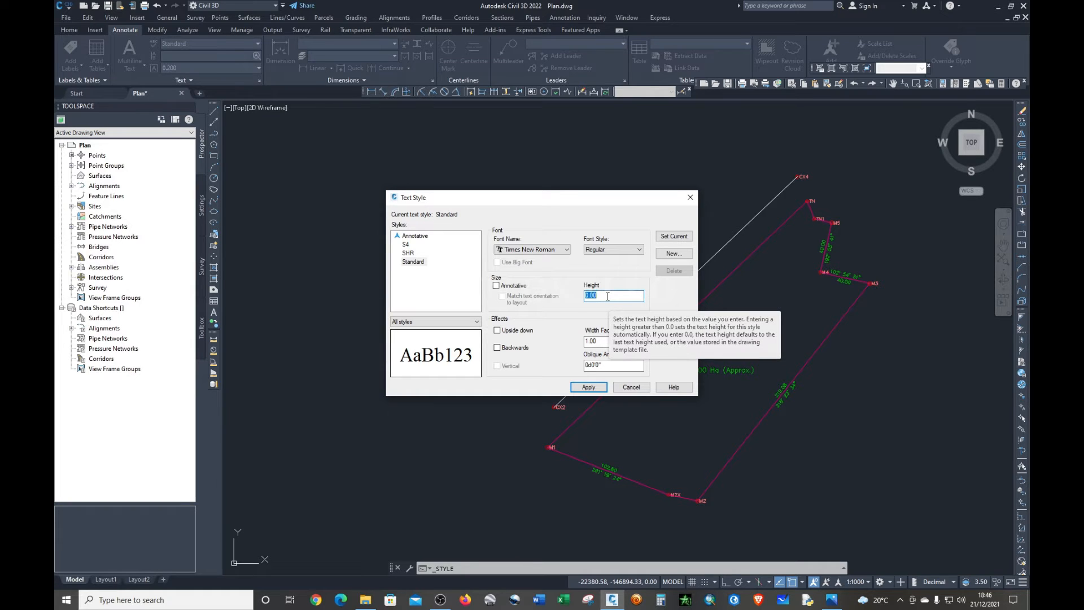
text(3)
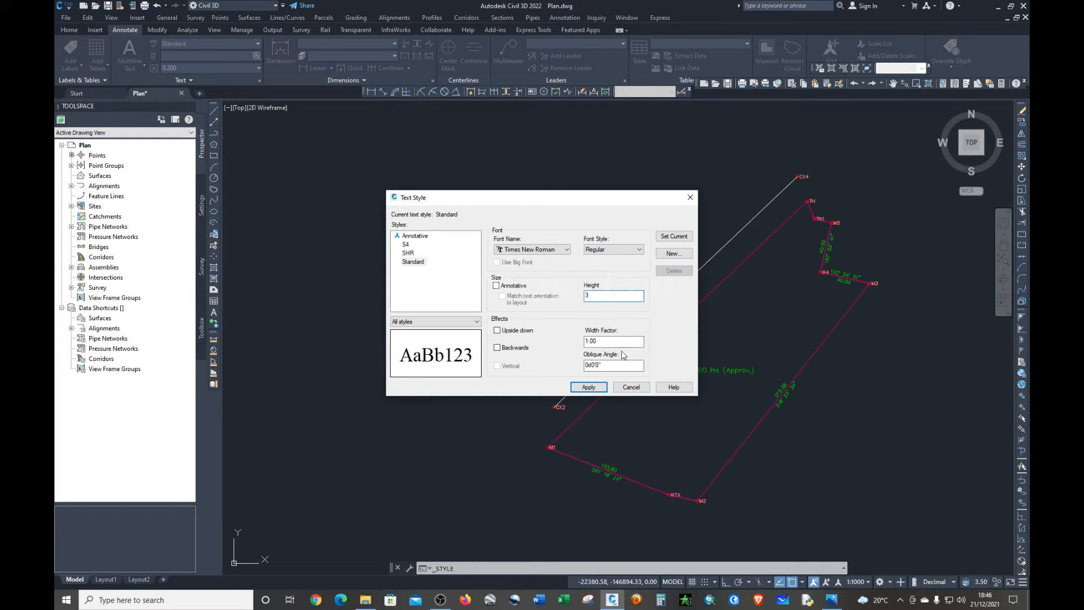
- Create a new text style named style1 from these settings without saving the changes to Standard
click(669, 255)
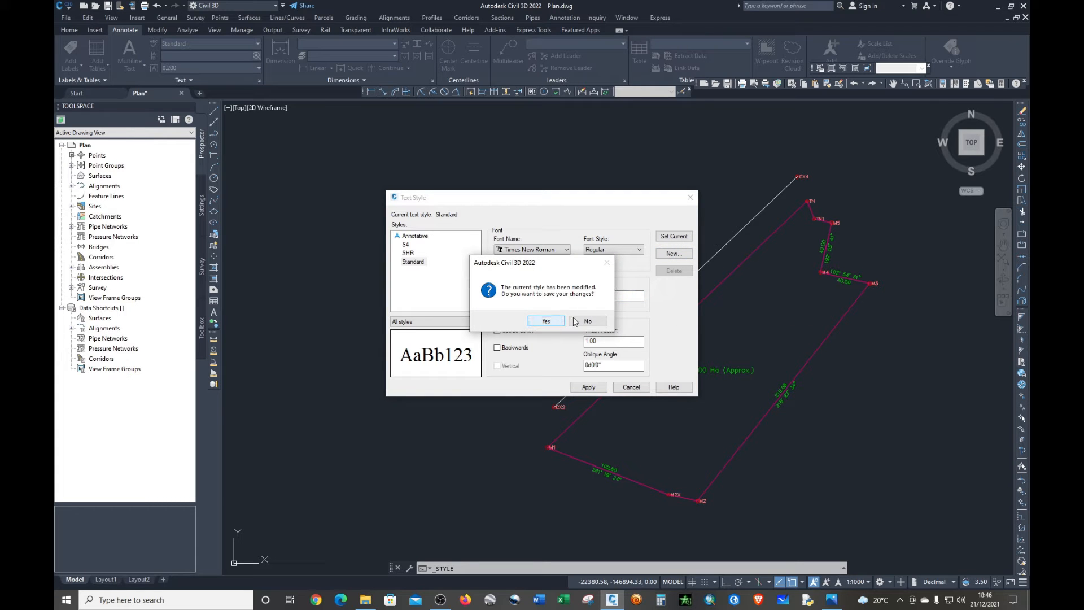
click(582, 319)
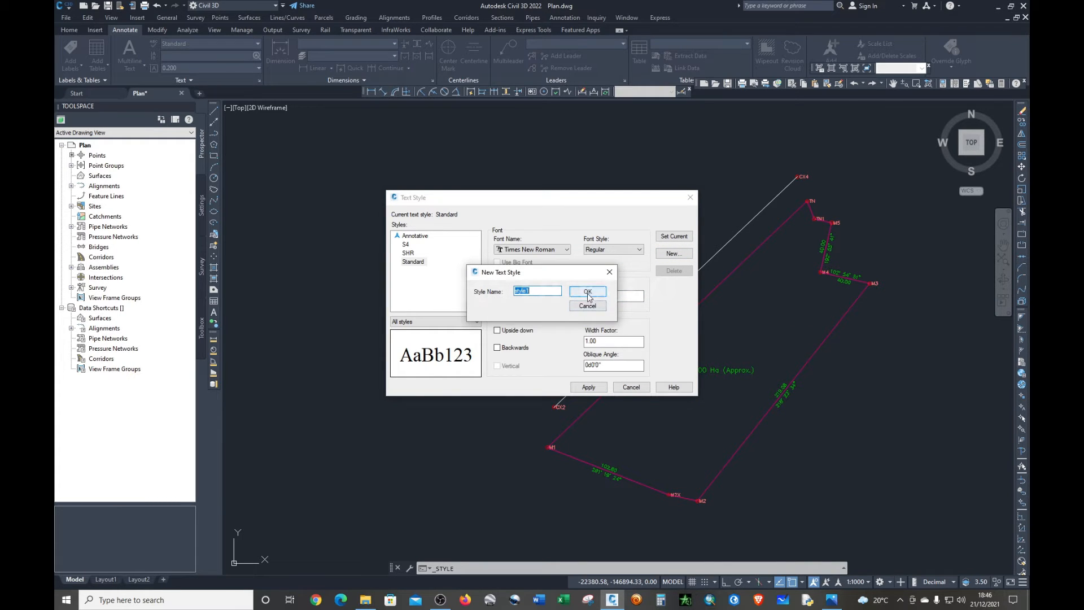
click(587, 290)
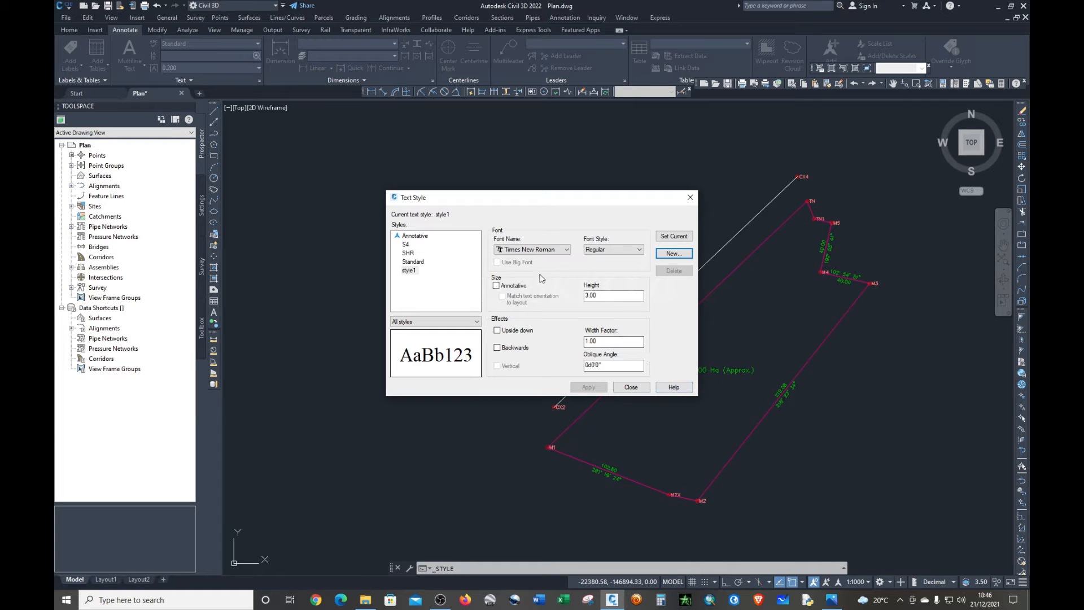
- Set the font style to Bold and create a new text style named style2 without saving the change to style1
click(637, 250)
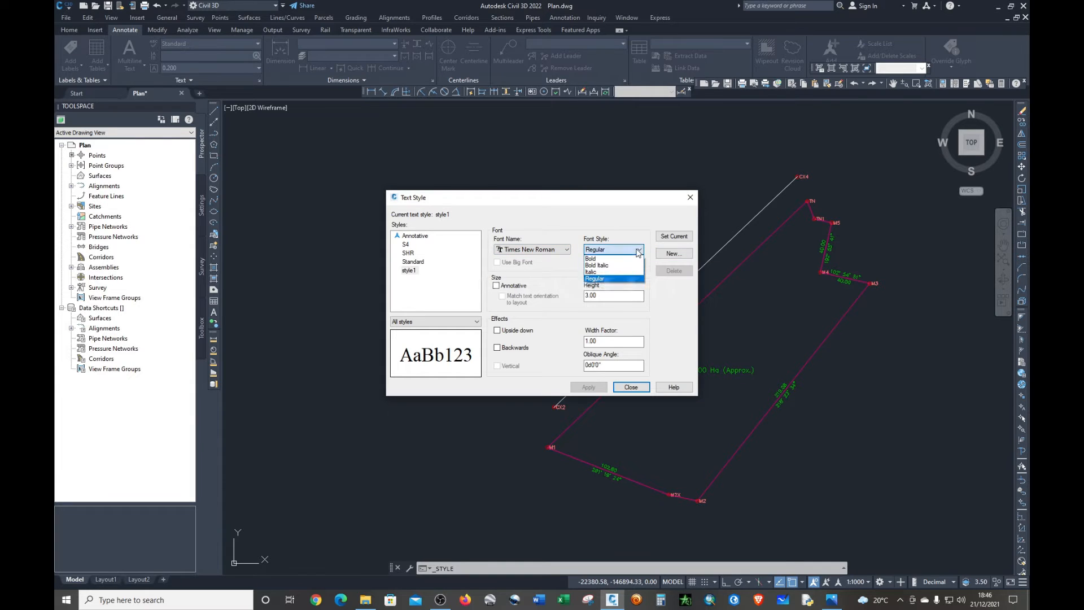
click(599, 259)
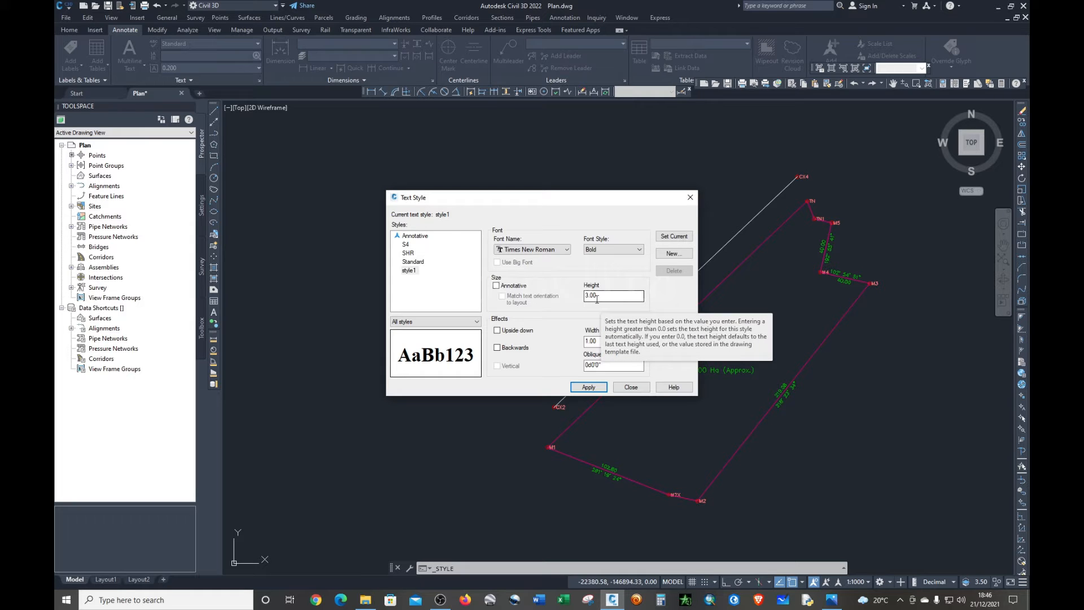
click(673, 255)
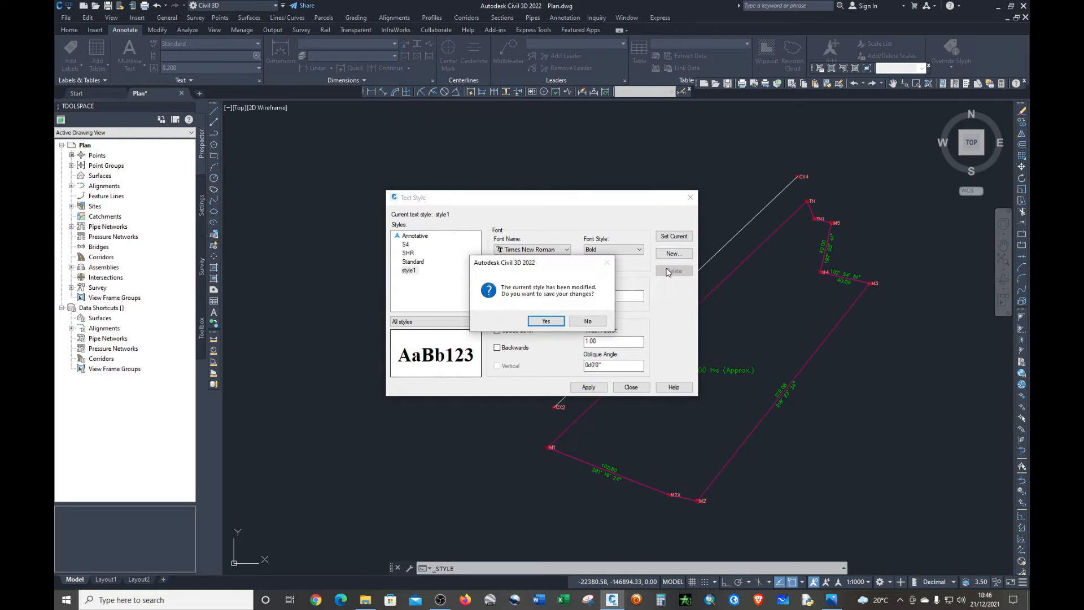
click(586, 321)
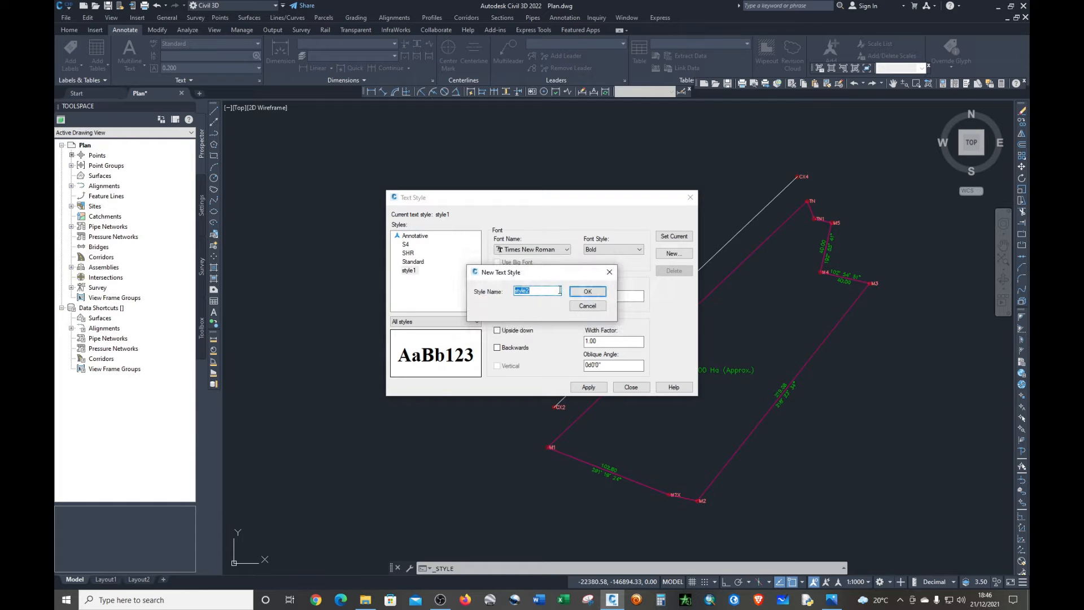
click(586, 291)
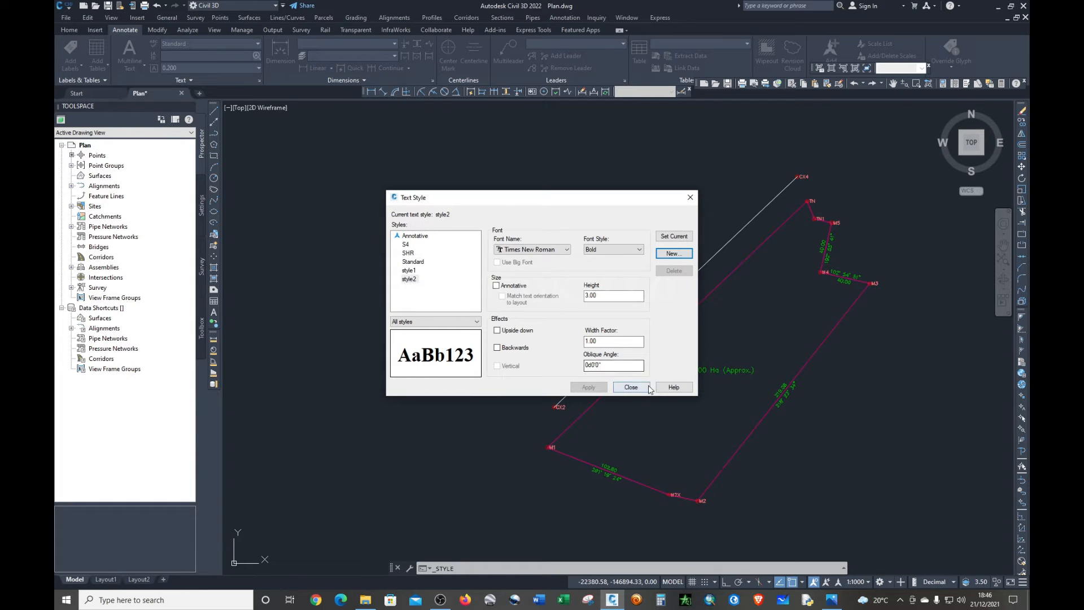
click(635, 388)
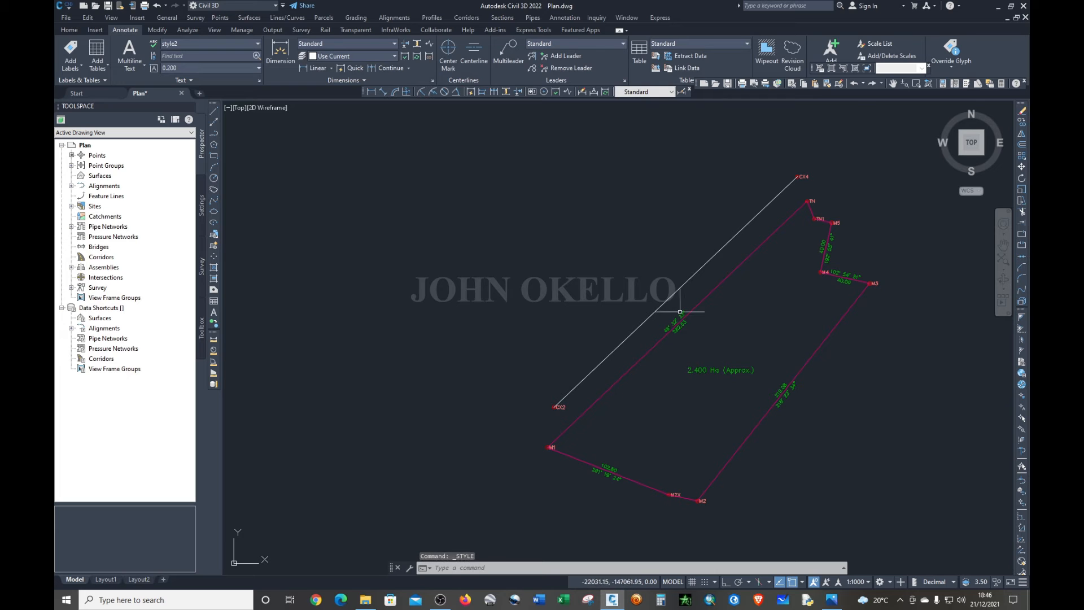
- Select all bearing and distance labels on the boundary by picking the M1–TN bearing text and using Select Similar
scroll(678, 309, up, 5)
click(668, 338)
right_click(662, 345)
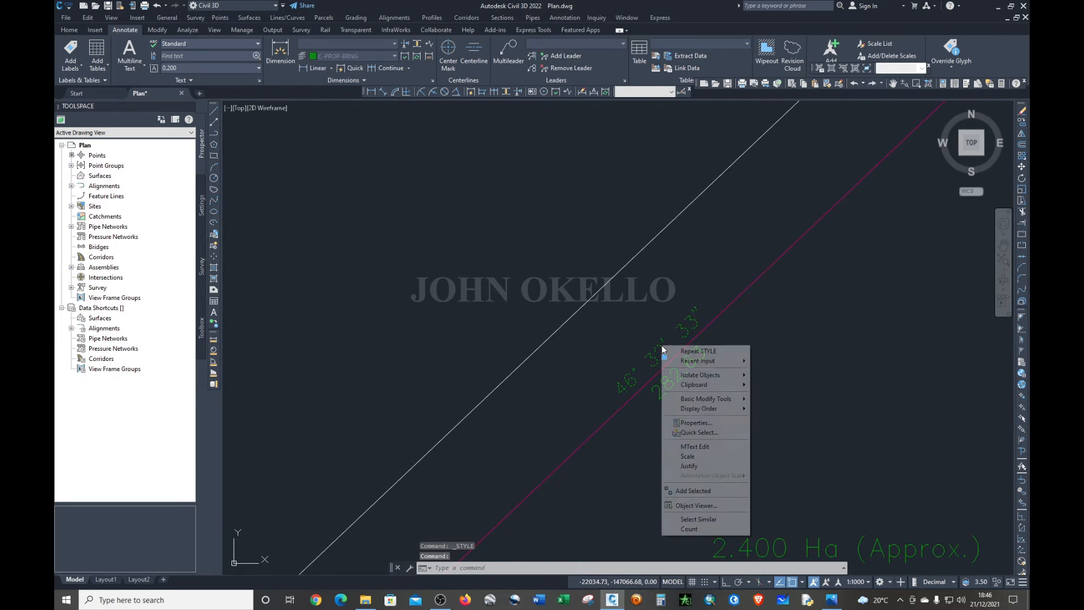
click(698, 518)
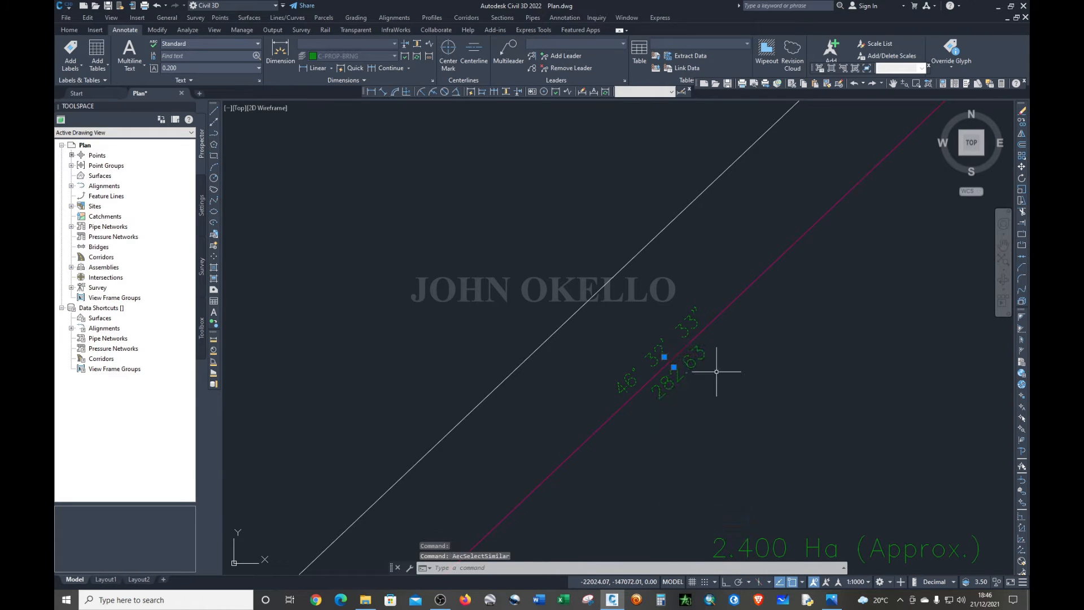
scroll(716, 372, down, 5)
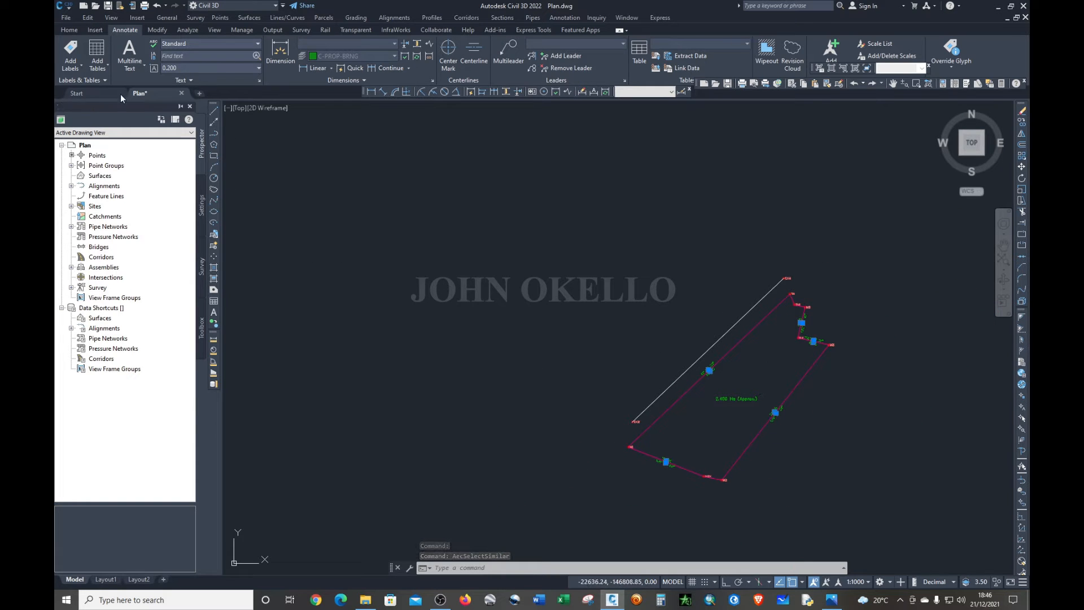
- Show the properties of the selected bearing and distance labels and change their color to White
click(69, 30)
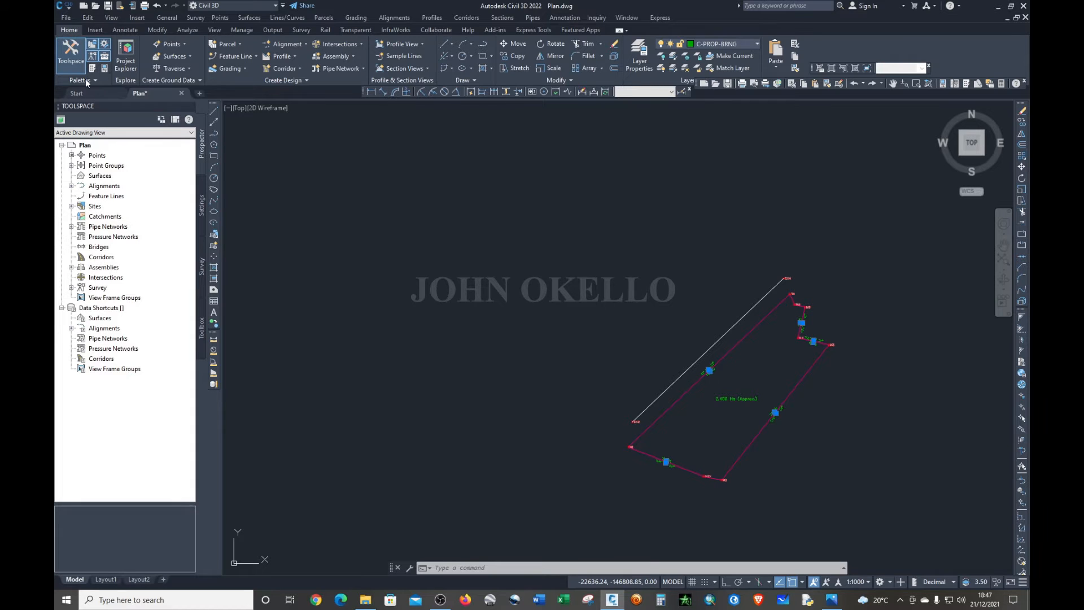
click(104, 69)
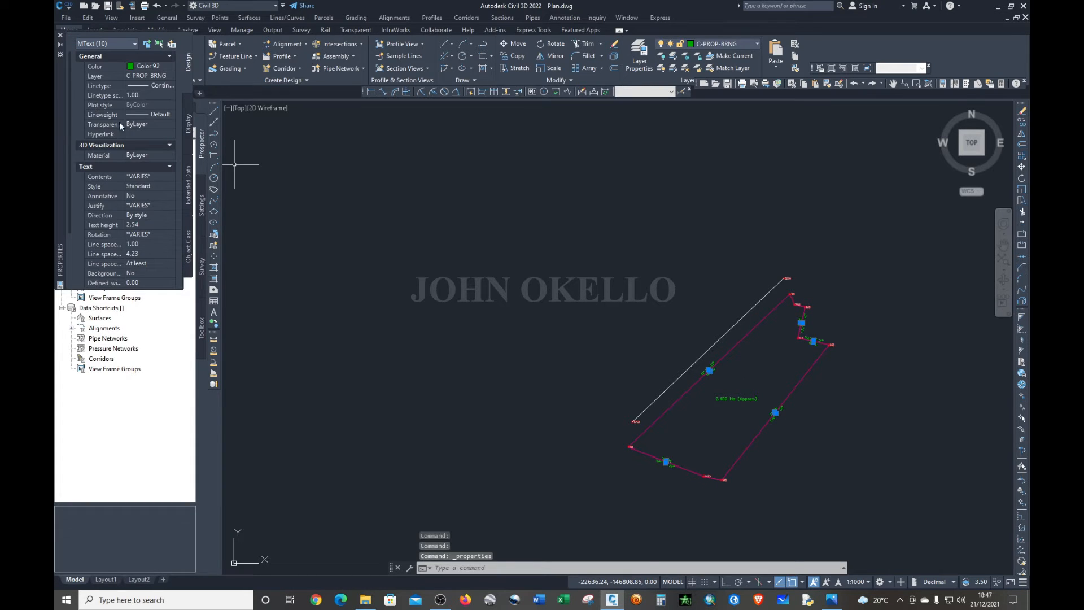
click(158, 65)
click(169, 67)
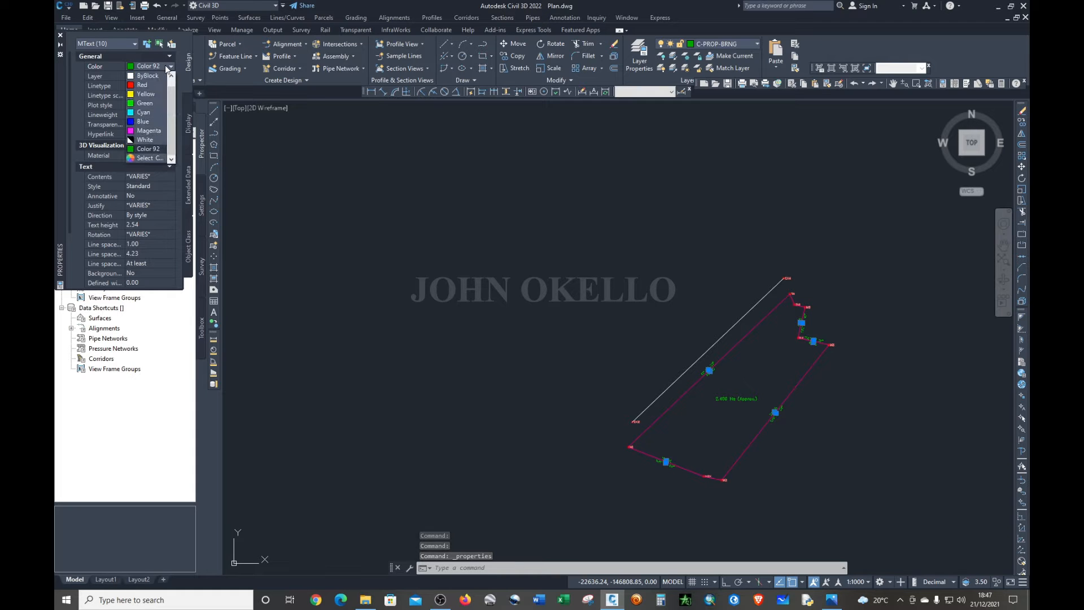
click(131, 139)
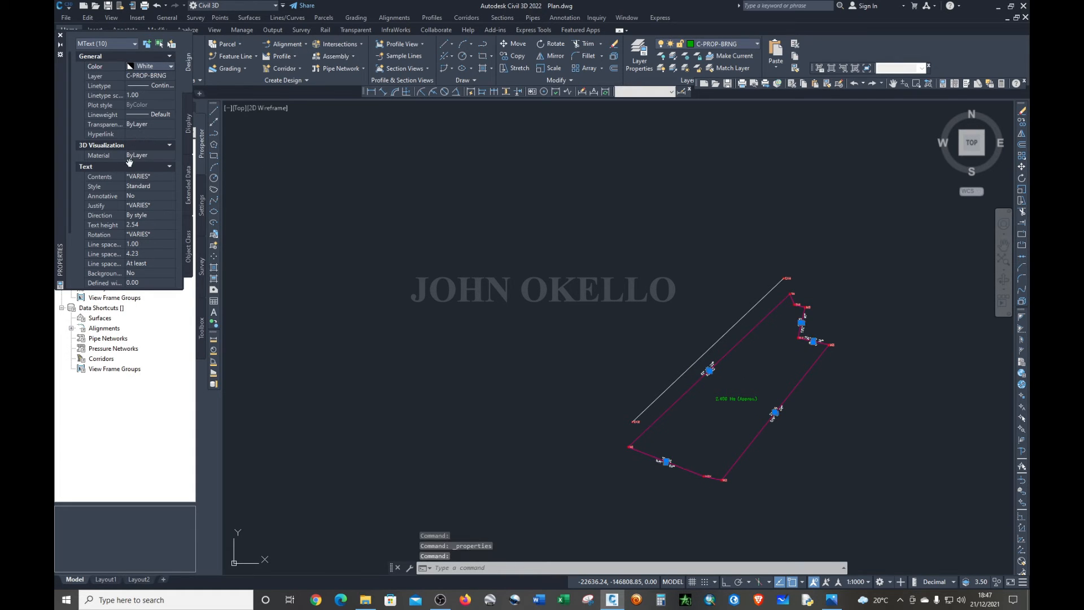
- Assign the text style style1 to the selected bearing and distance labels and clear the selection
scroll(131, 152, down, 2)
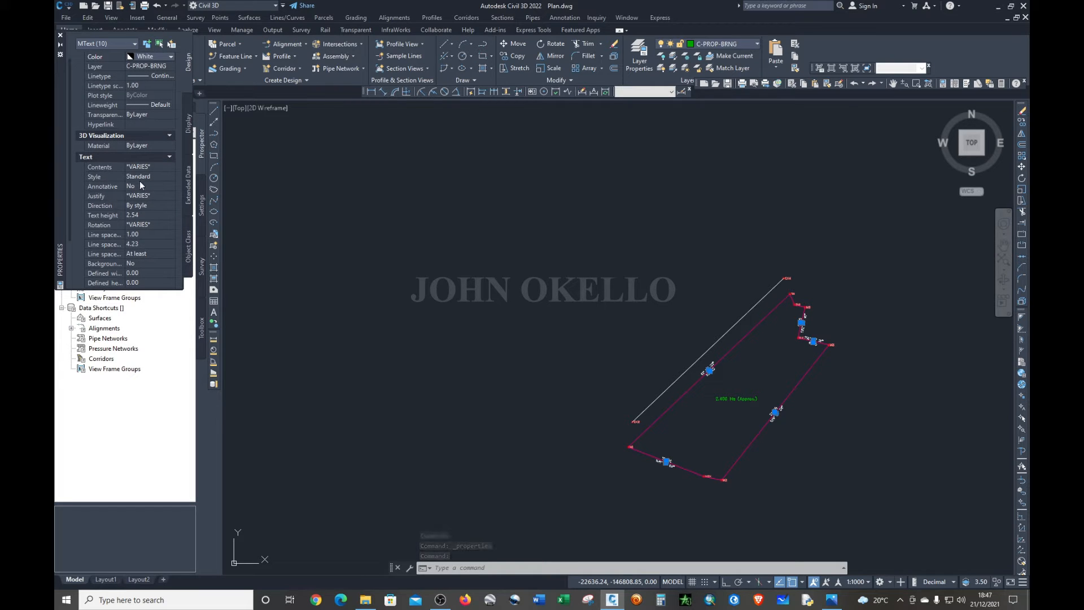
click(152, 177)
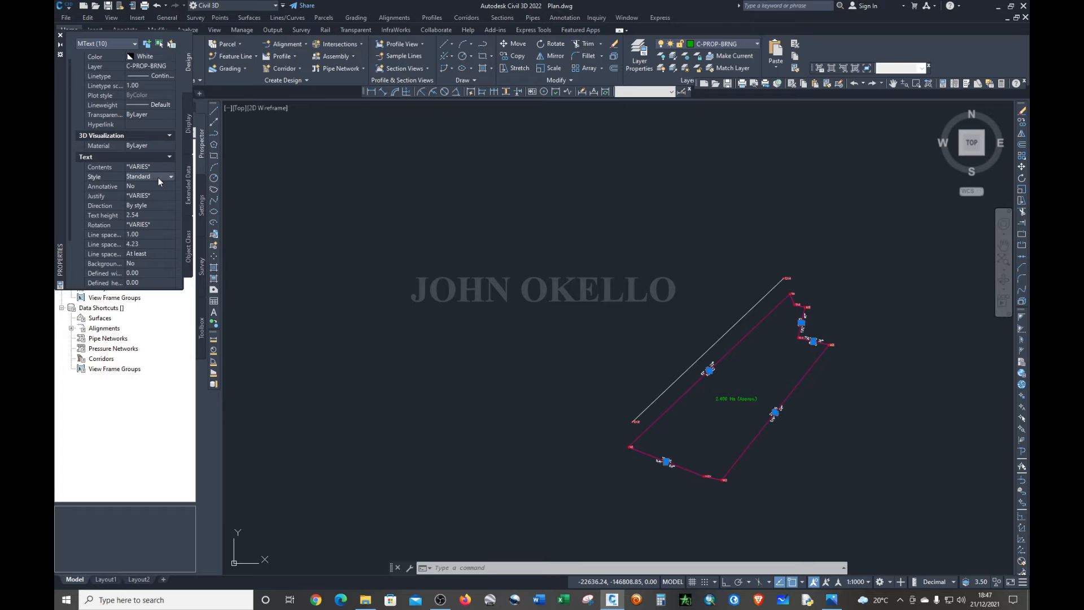
click(166, 177)
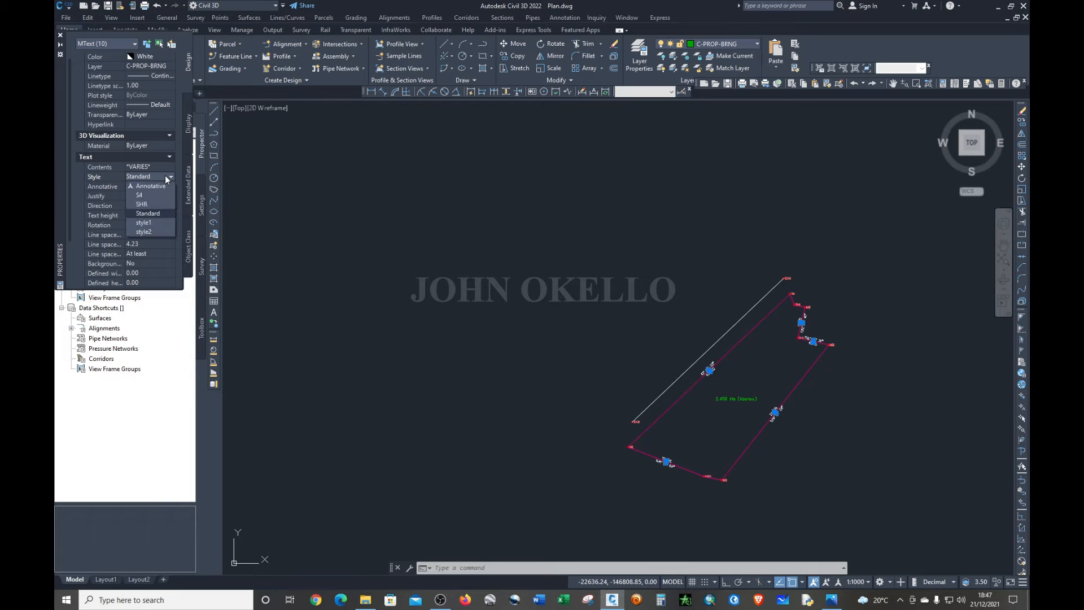
click(143, 223)
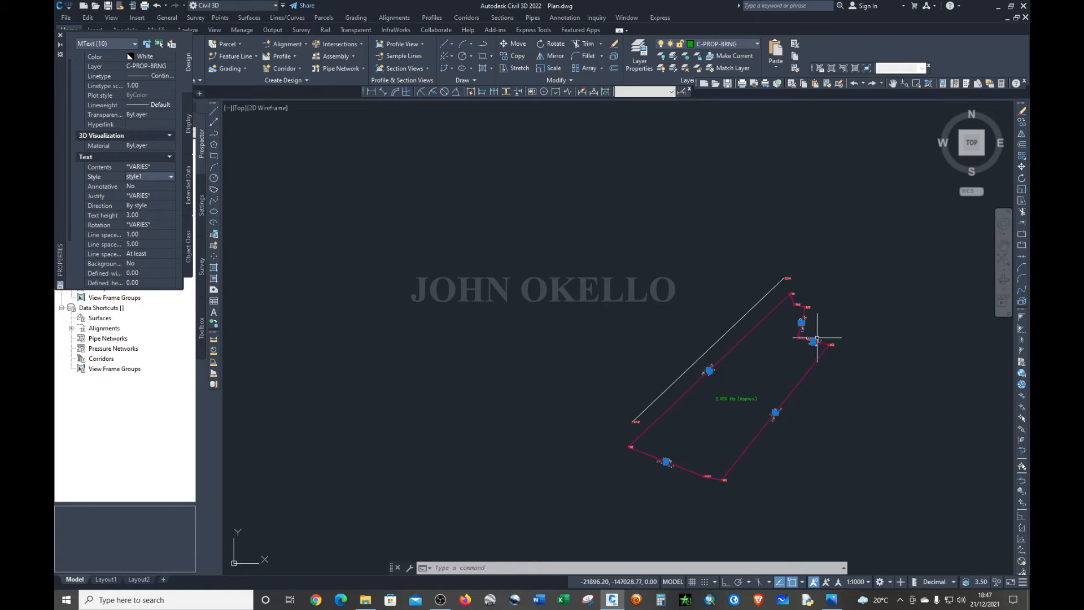
key(Escape)
- Change the color of the 2.400 Ha (Approx.) area label to White
scroll(725, 364, up, 5)
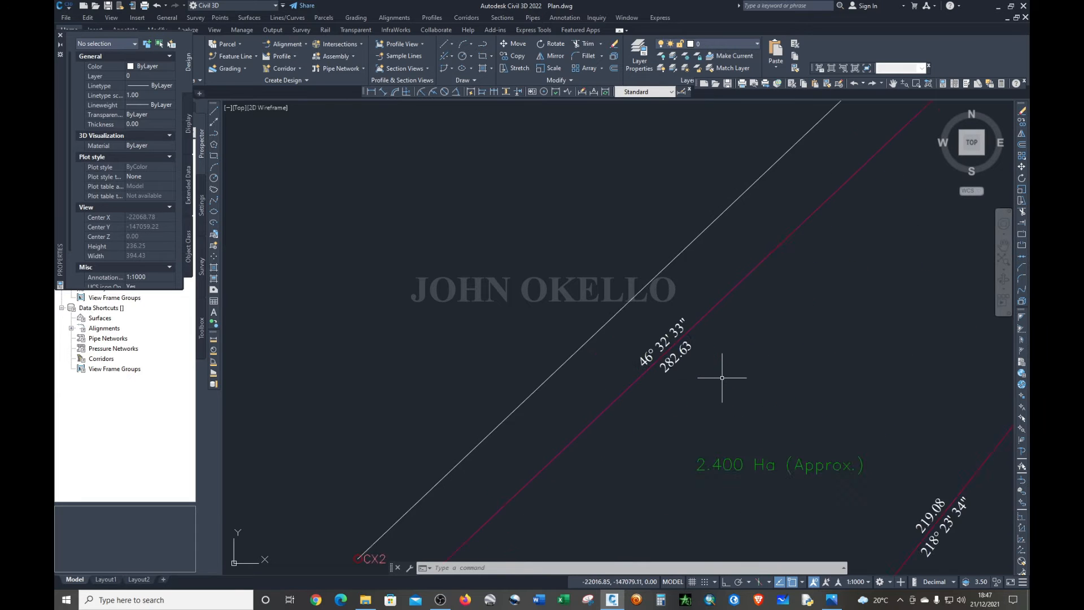
scroll(734, 389, down, 5)
scroll(738, 398, up, 1)
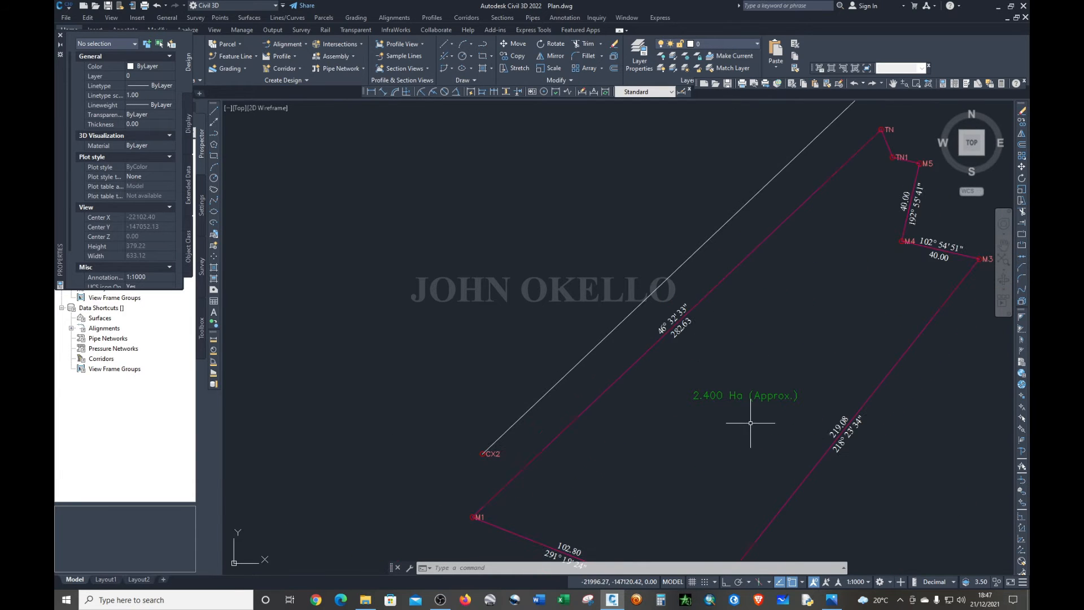
click(739, 398)
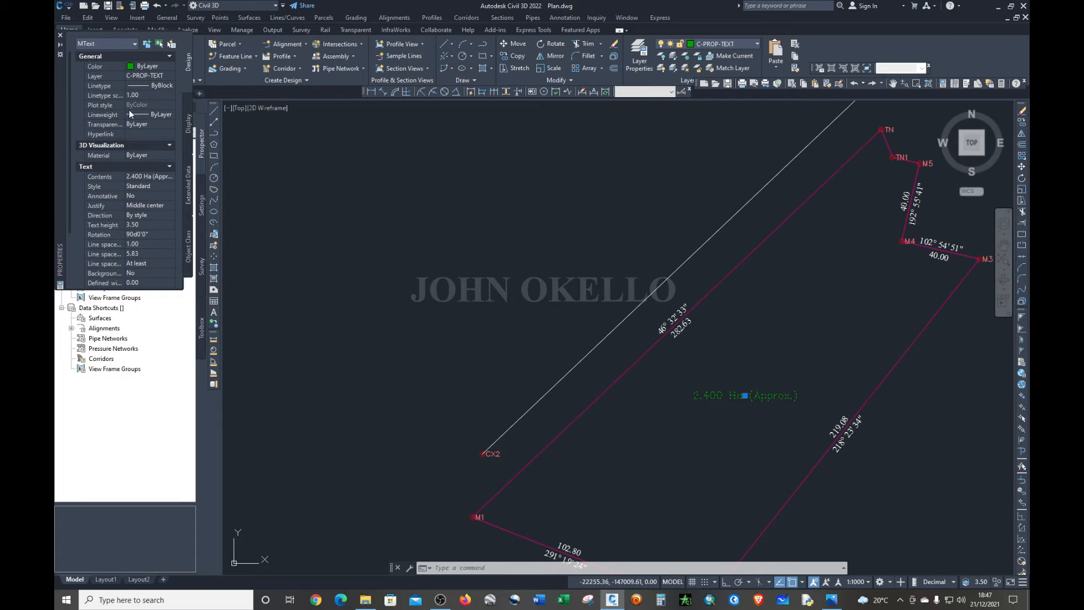
click(168, 66)
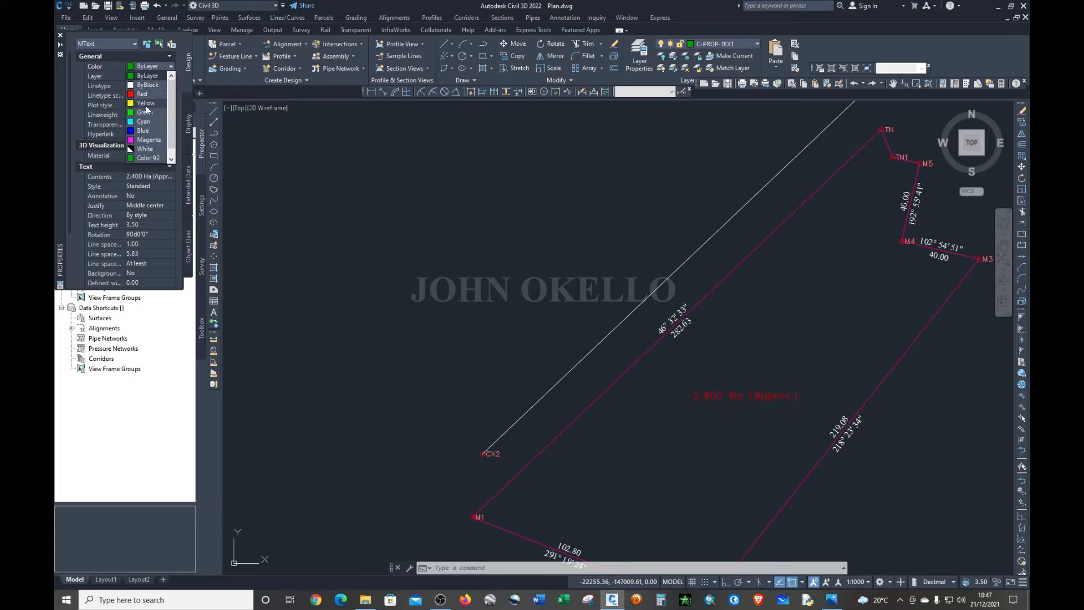
click(145, 149)
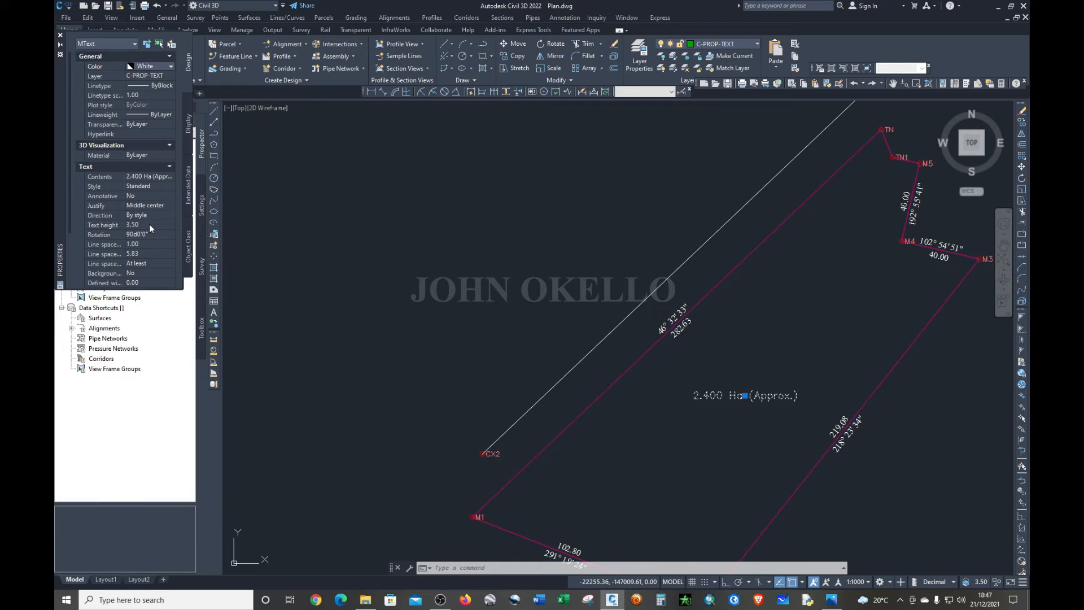
- Assign the text style style2 to the area label and set its text height to 3.5
click(149, 225)
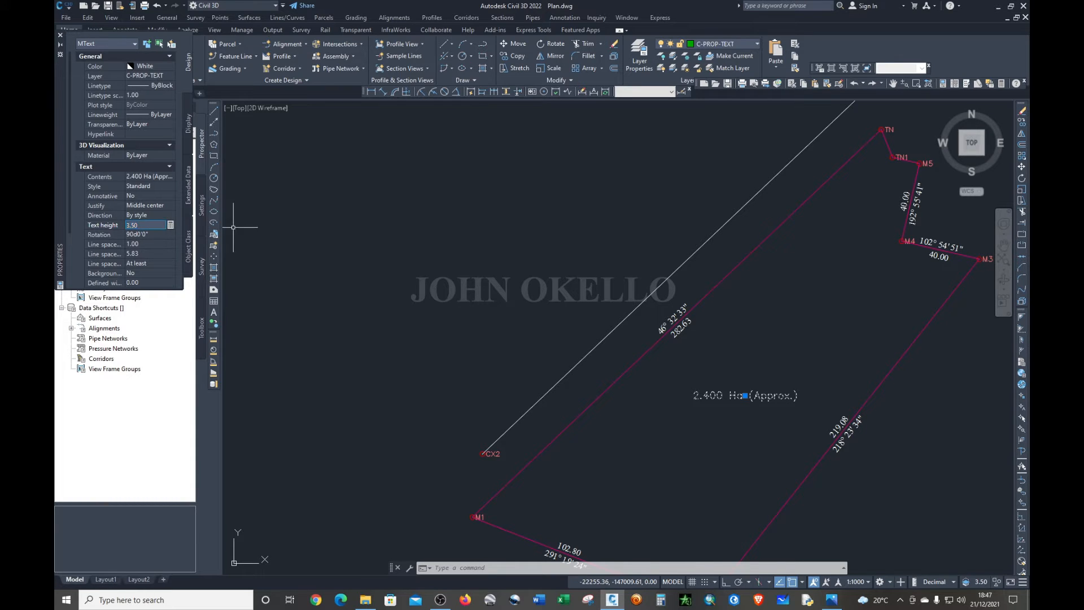
click(150, 187)
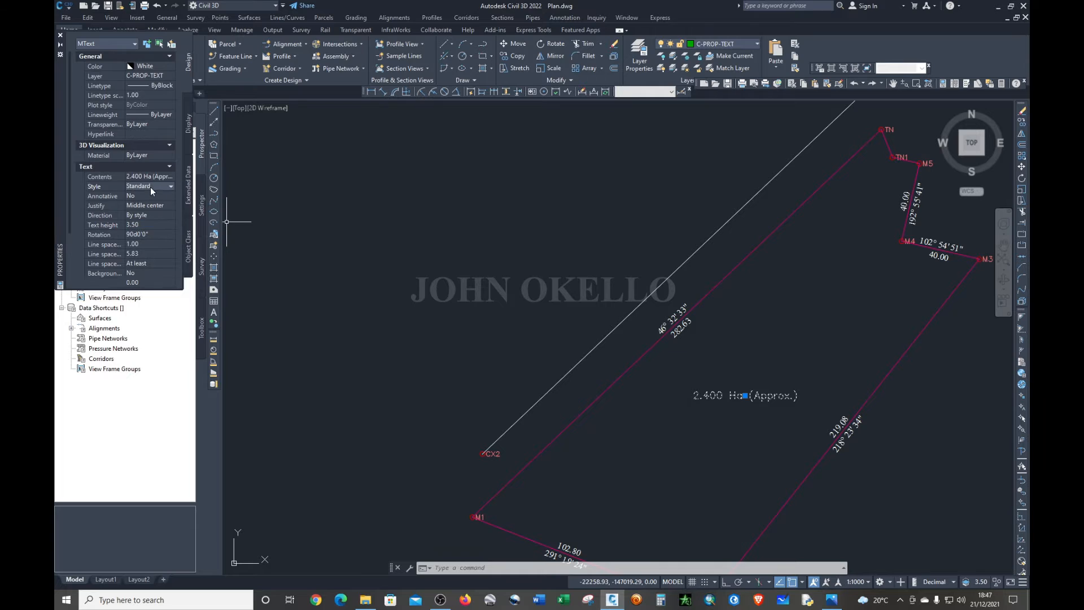
click(165, 185)
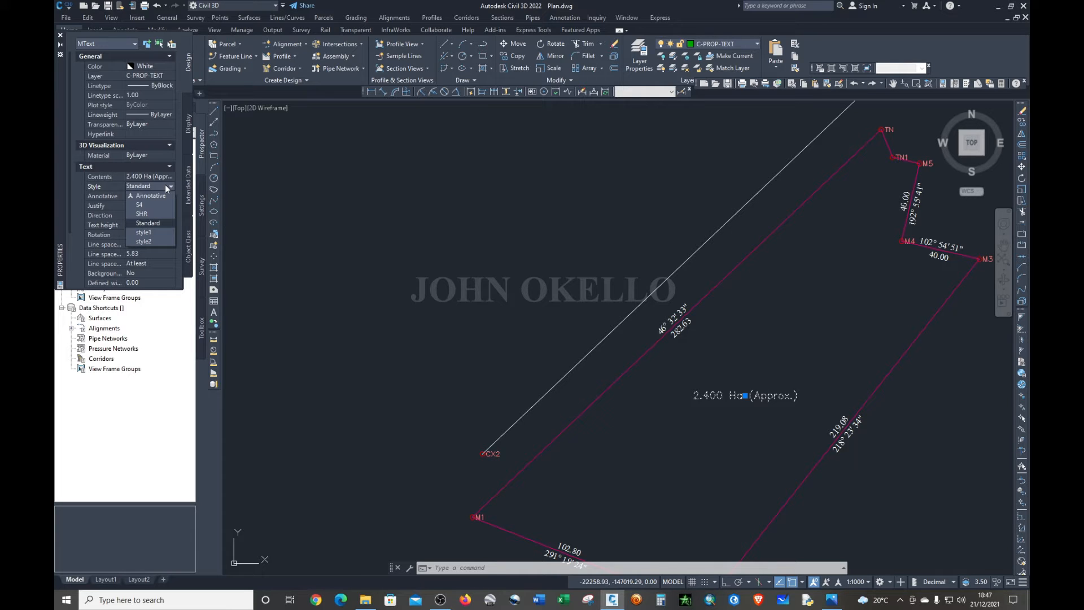
click(146, 241)
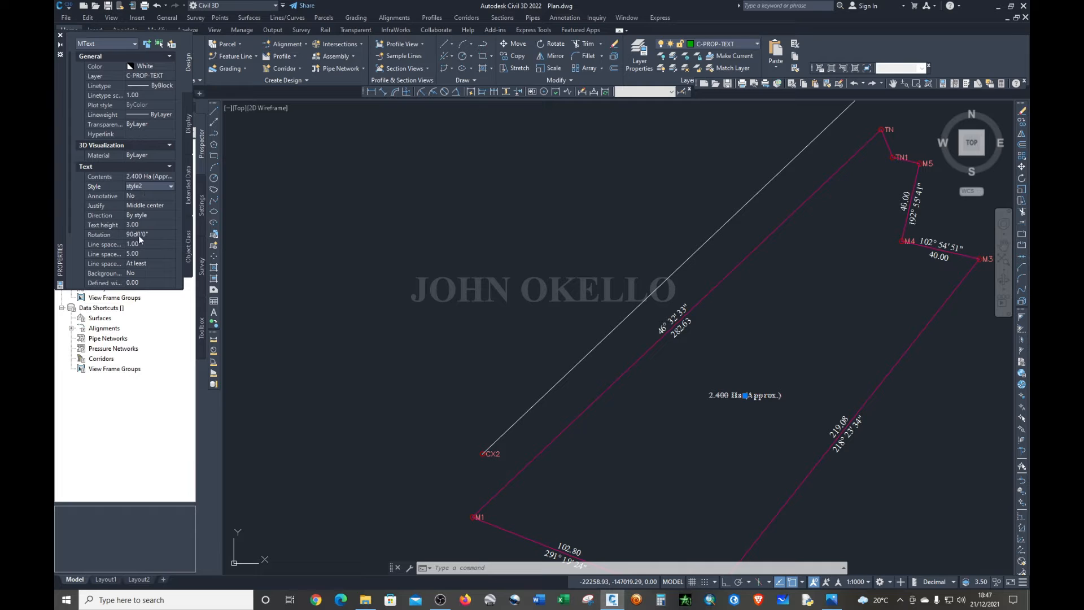
click(140, 225)
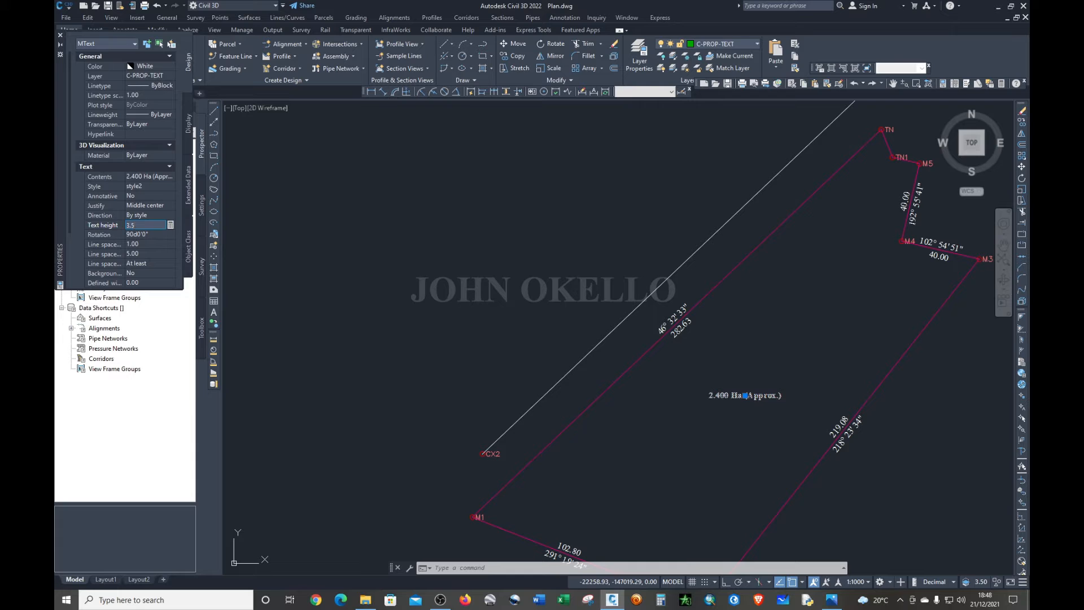
key(Tab)
scroll(445, 255, down, 4)
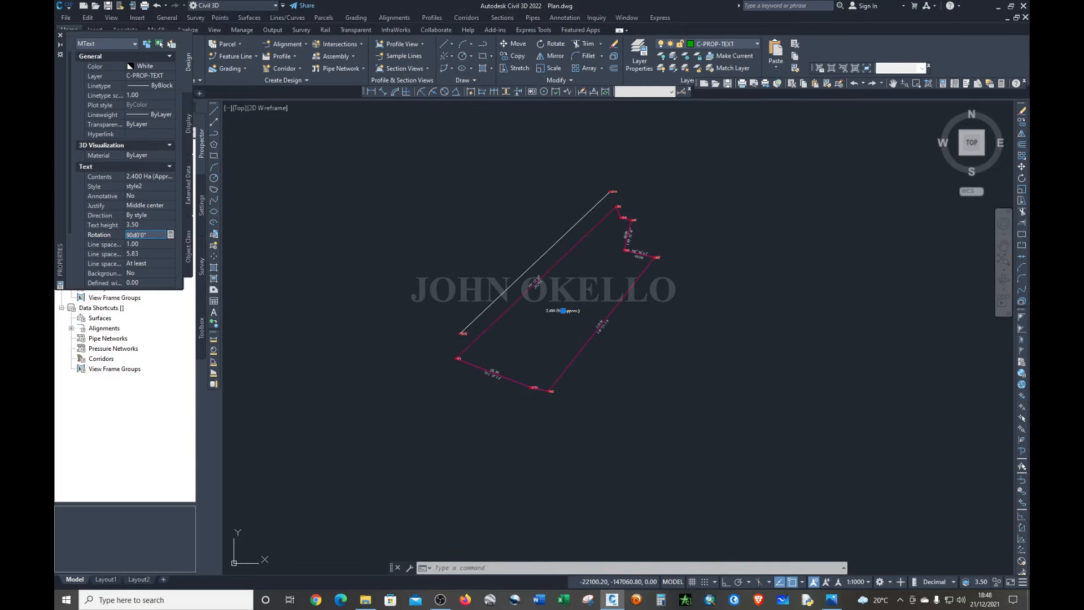
scroll(502, 271, up, 4)
key(Escape)
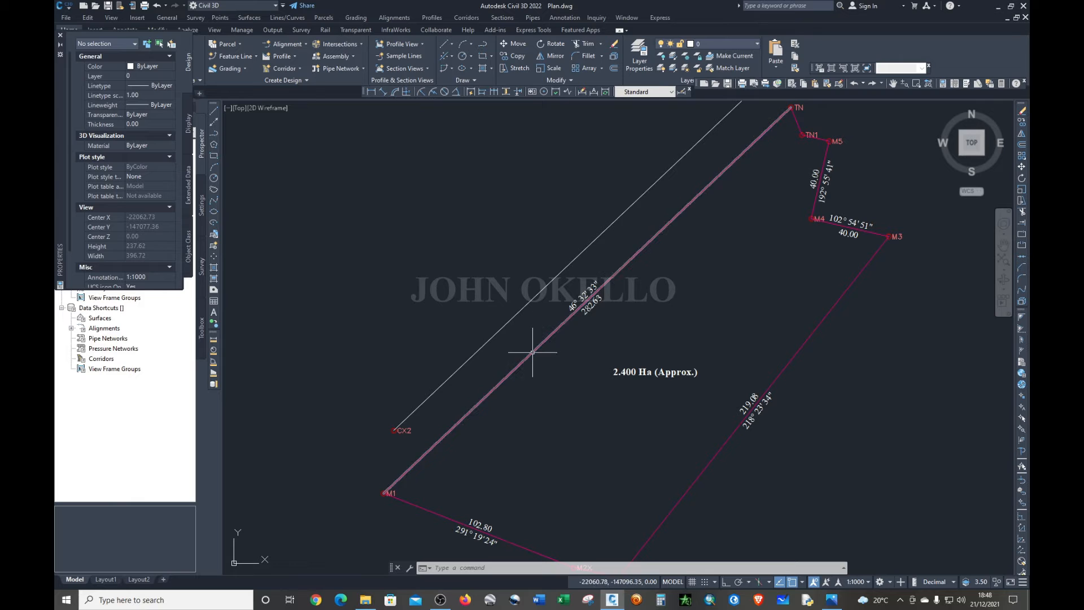
- Select all eight boundary lines around the parcel from M1 through TN, M5, M3 and M2, and change their color to White
click(535, 355)
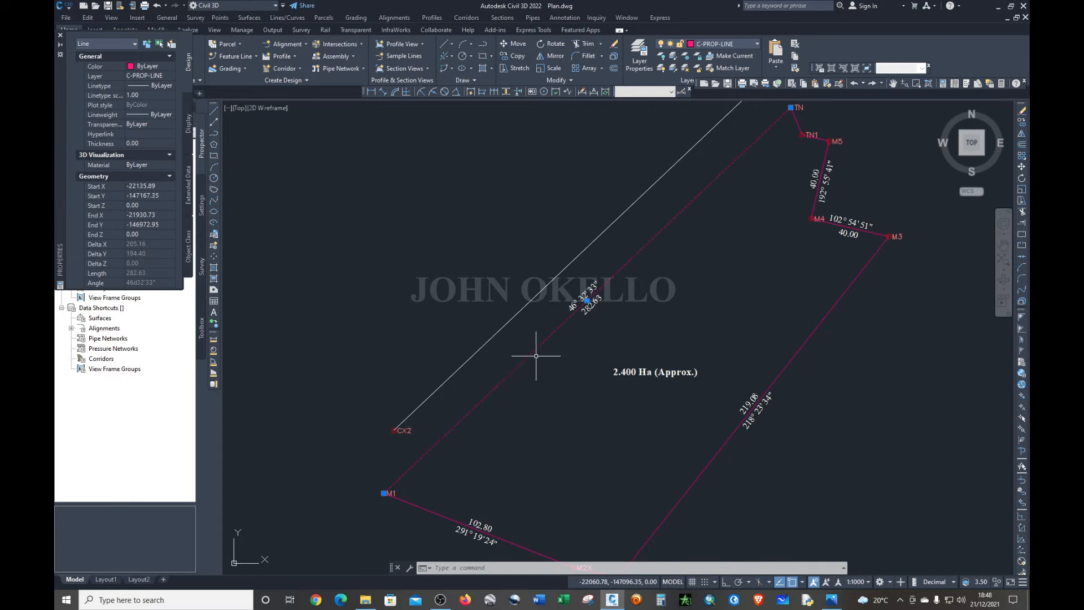
click(701, 469)
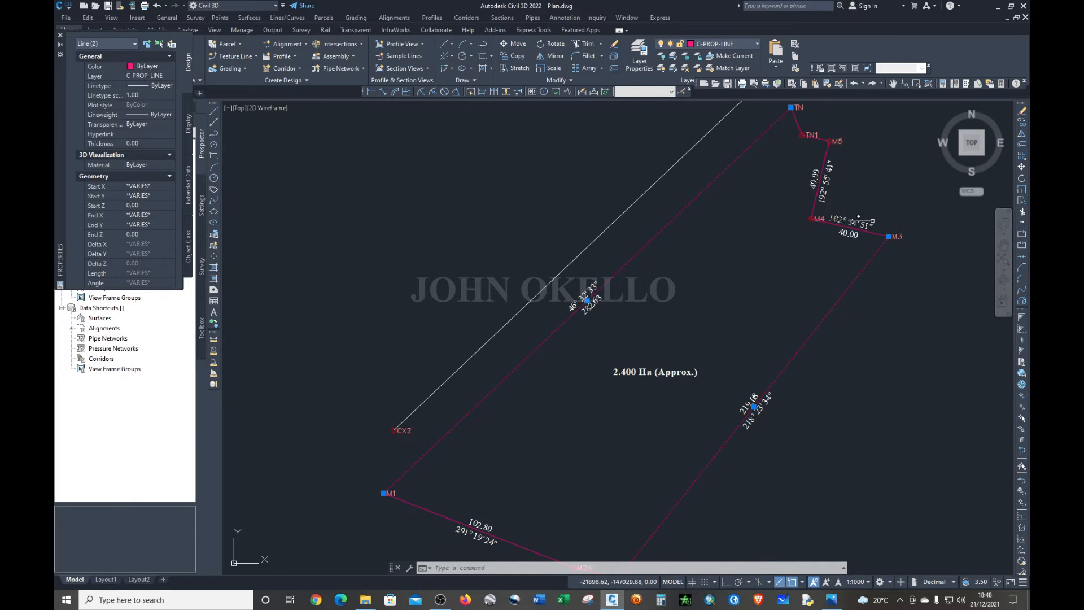
click(874, 233)
click(824, 158)
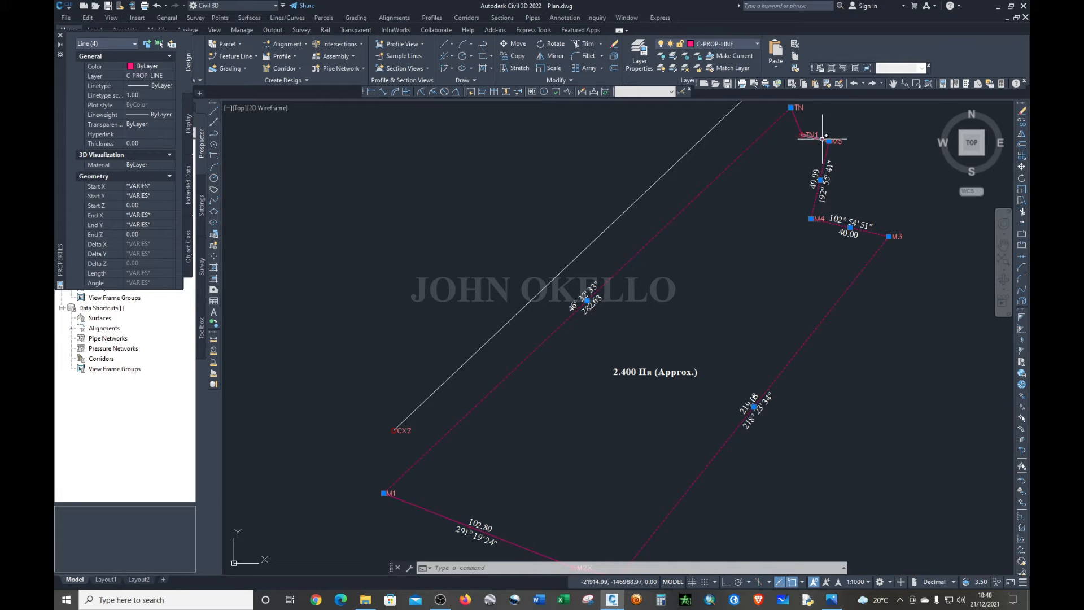
click(793, 115)
scroll(849, 147, down, 5)
scroll(763, 258, up, 4)
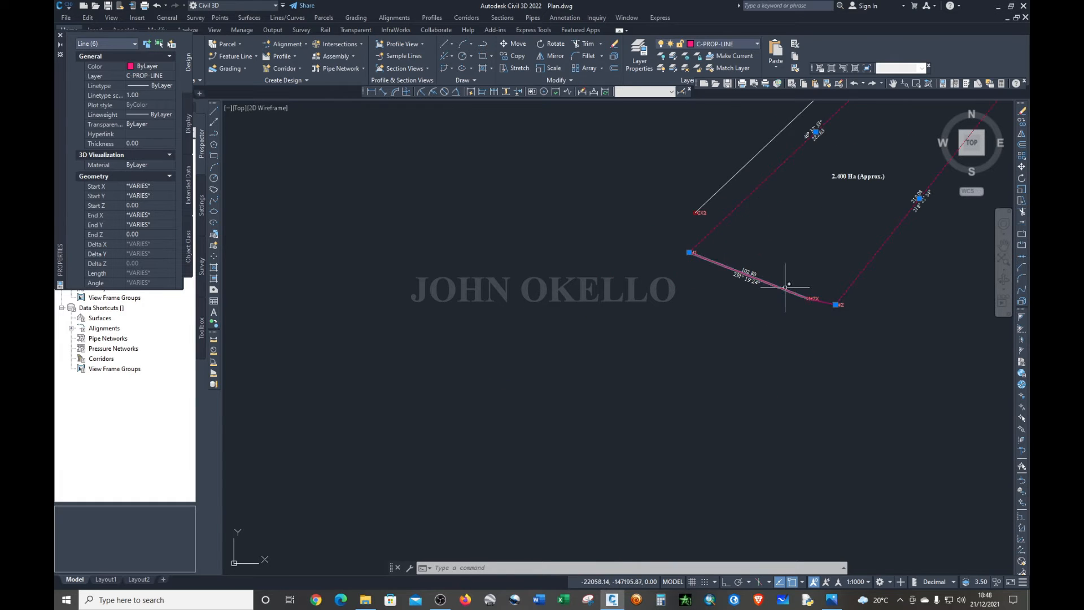
click(788, 290)
click(828, 303)
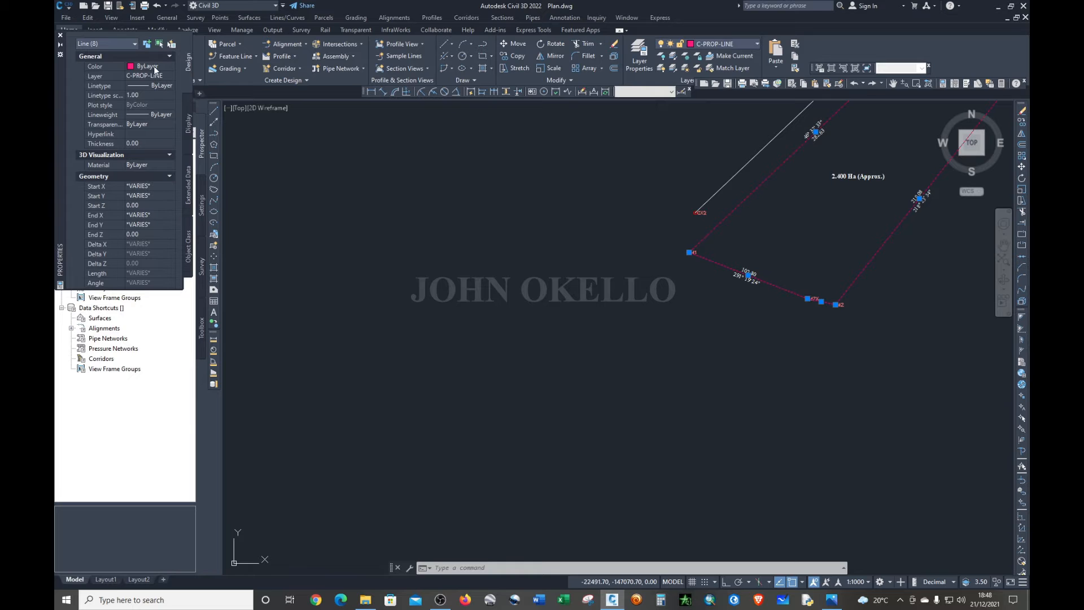
click(155, 67)
click(158, 65)
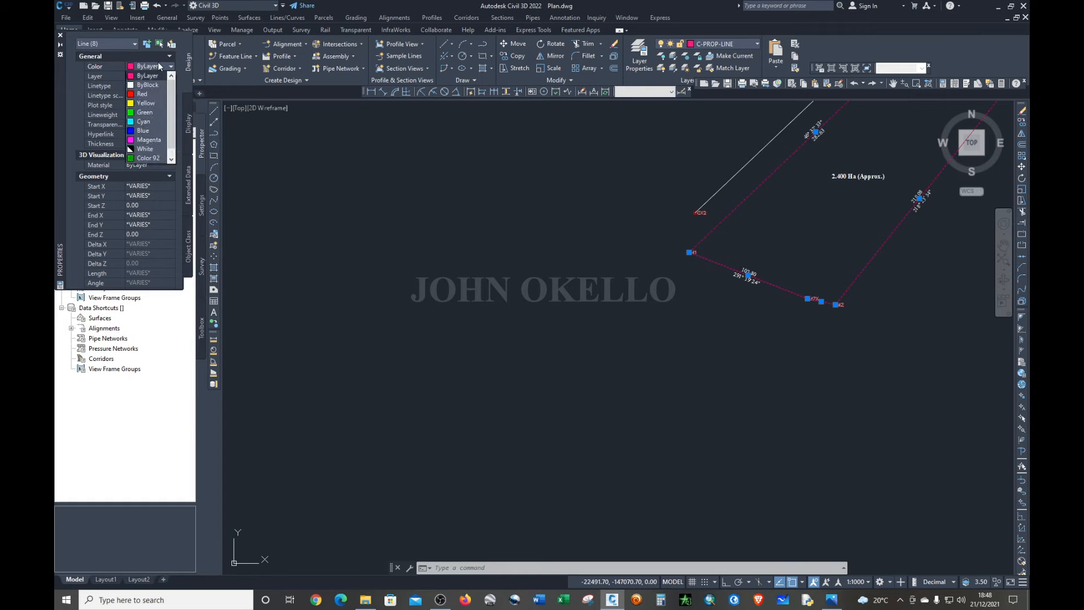
click(138, 149)
scroll(554, 399, down, 3)
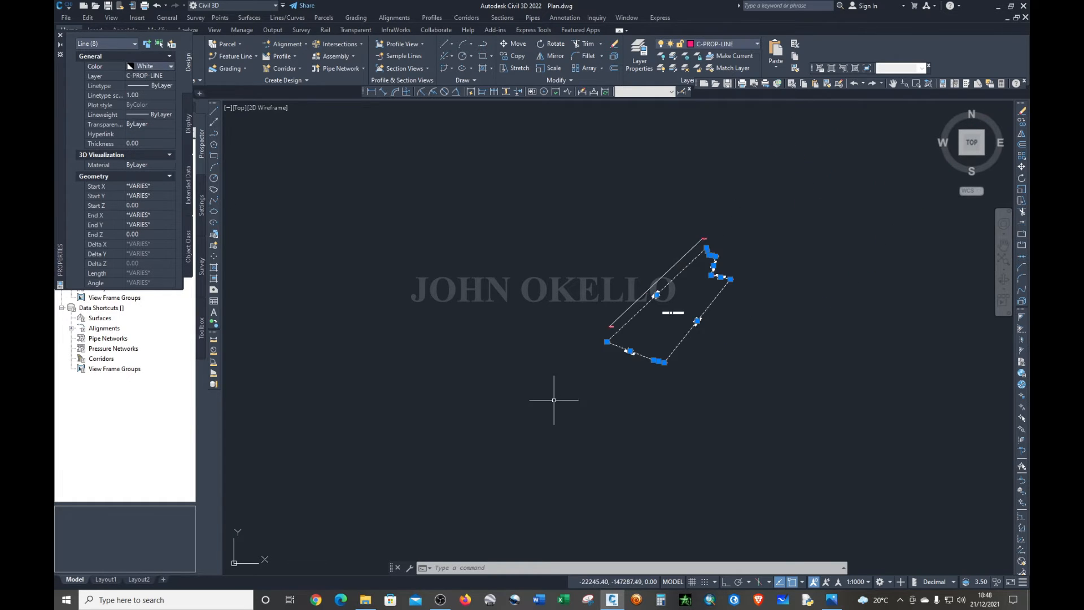
scroll(626, 316, up, 3)
key(Escape)
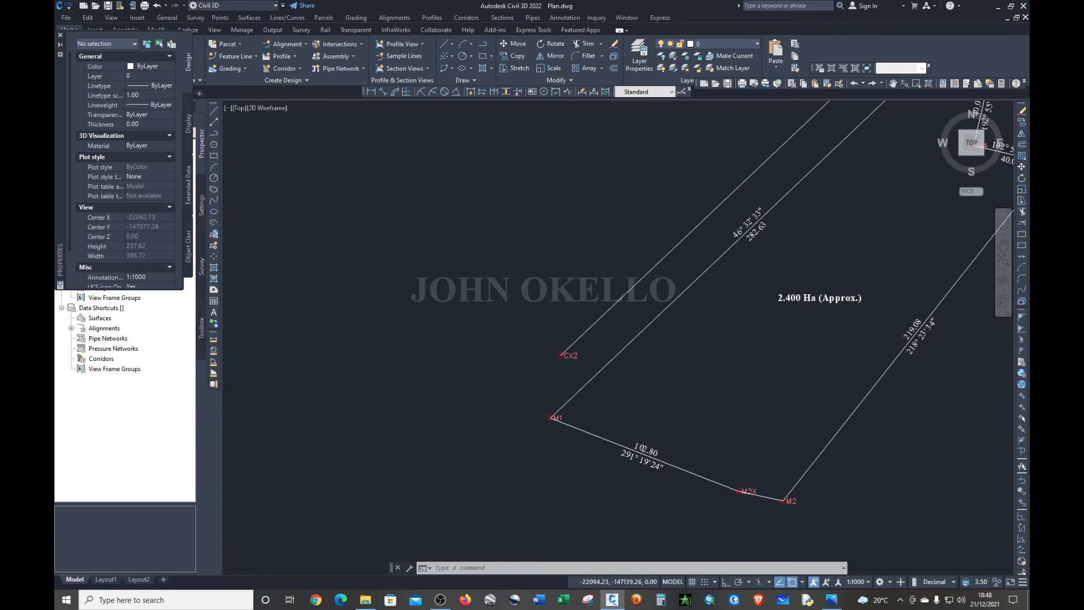
- Space out the M1–TN bearing text so 46° sits near M1, 32' at the middle and 33" near TN
scroll(683, 282, down, 4)
scroll(683, 282, up, 5)
scroll(677, 310, down, 3)
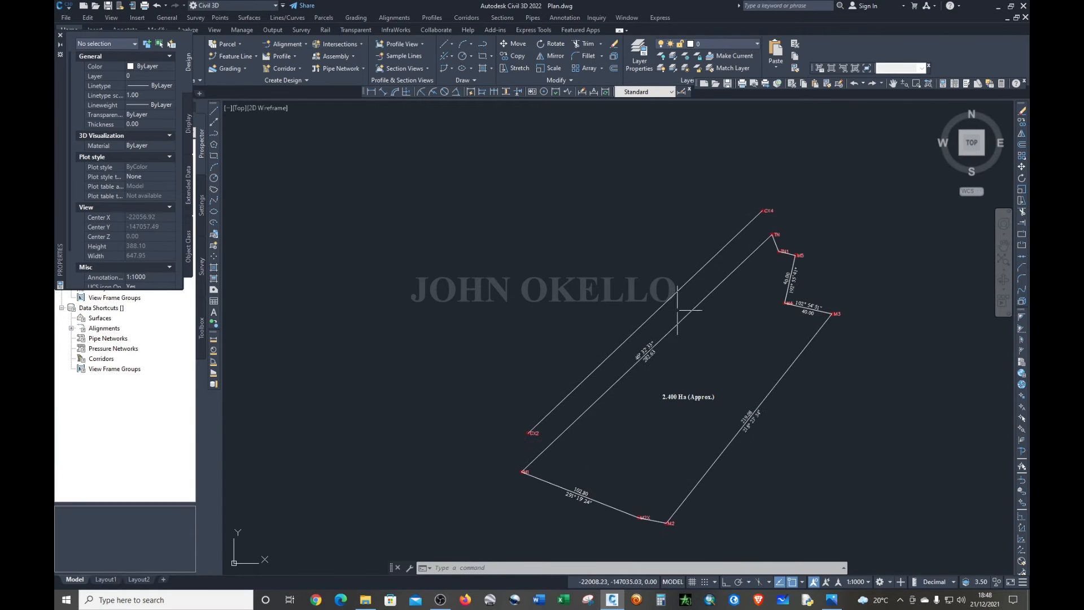
scroll(649, 360, up, 2)
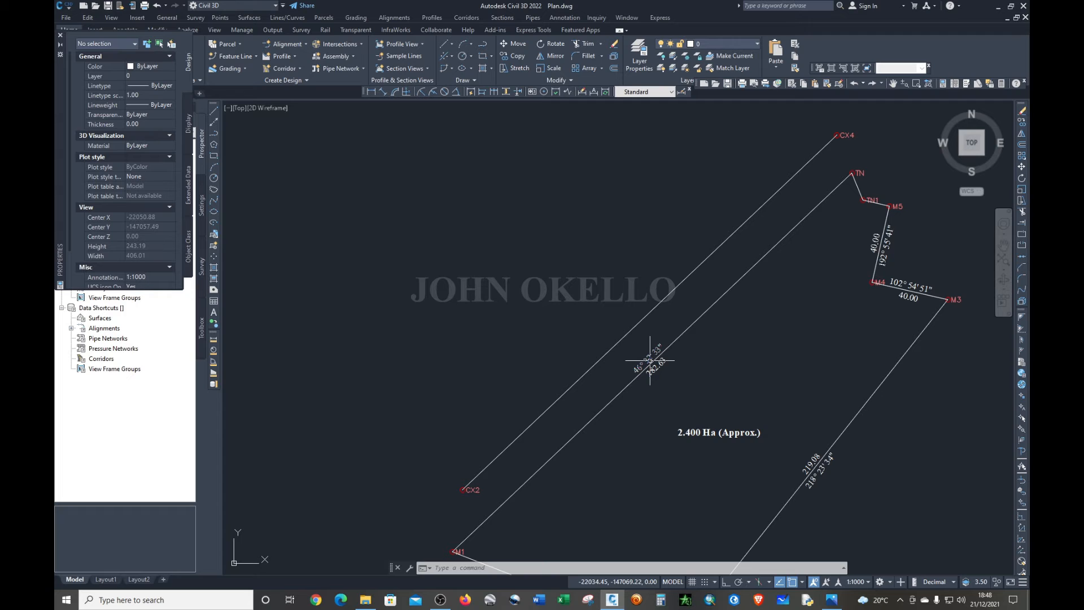
click(649, 360)
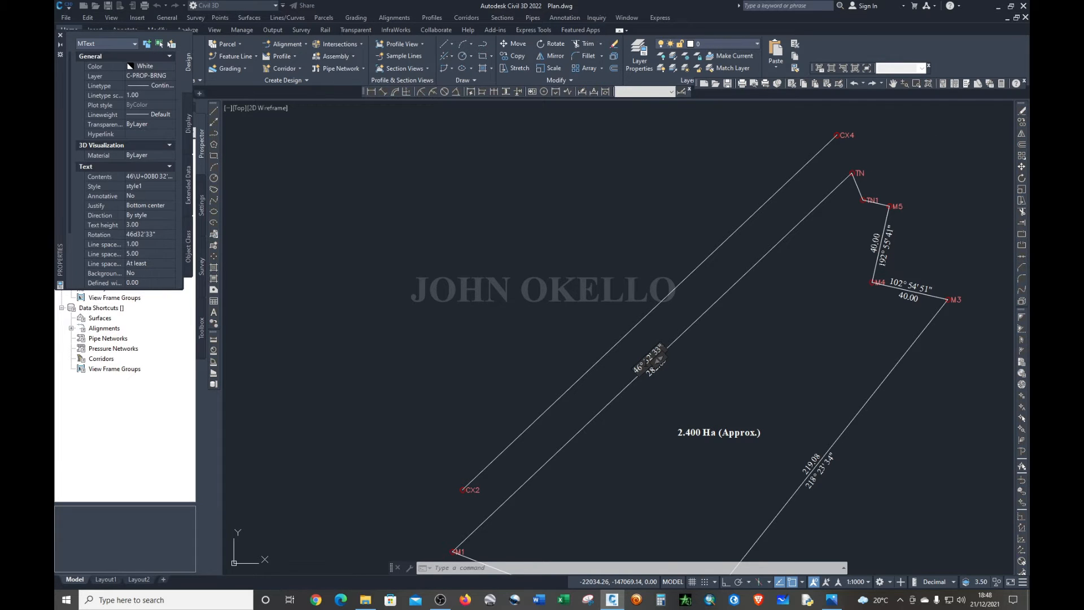
double_click(658, 360)
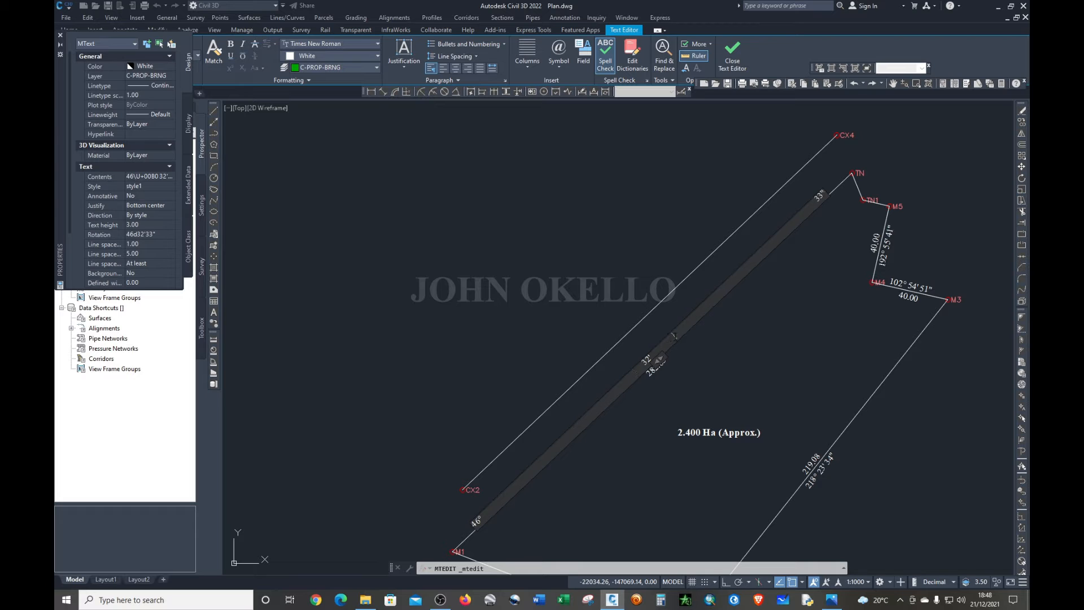
click(732, 347)
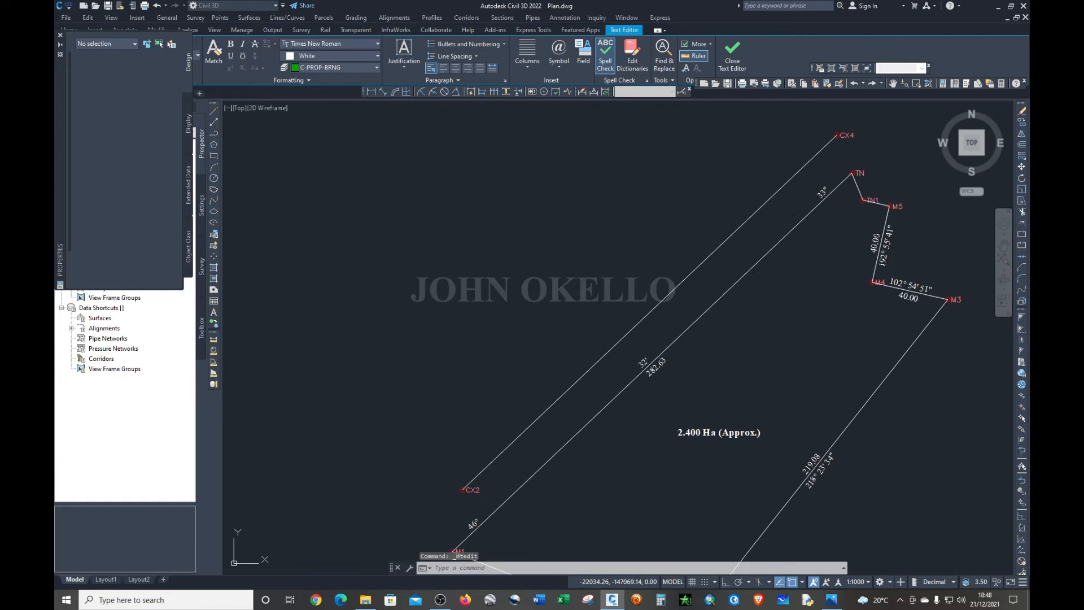
- Space out the M1–M2X bearing text so 291° sits near M1, 19' at the middle and 24" near M2X
scroll(761, 343, down, 2)
scroll(698, 432, up, 8)
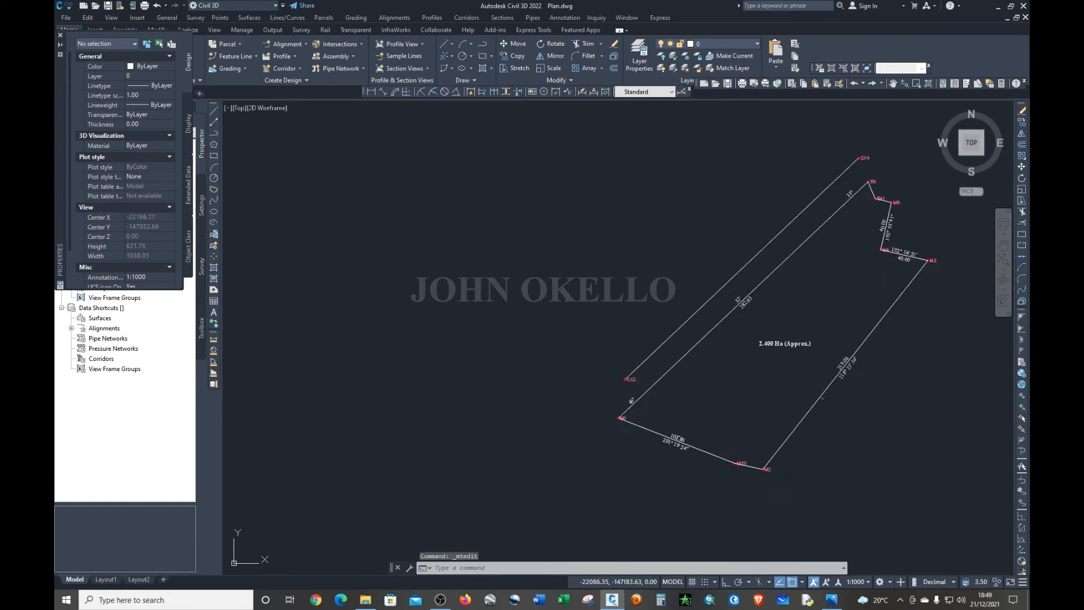
scroll(700, 466, down, 4)
scroll(717, 480, up, 4)
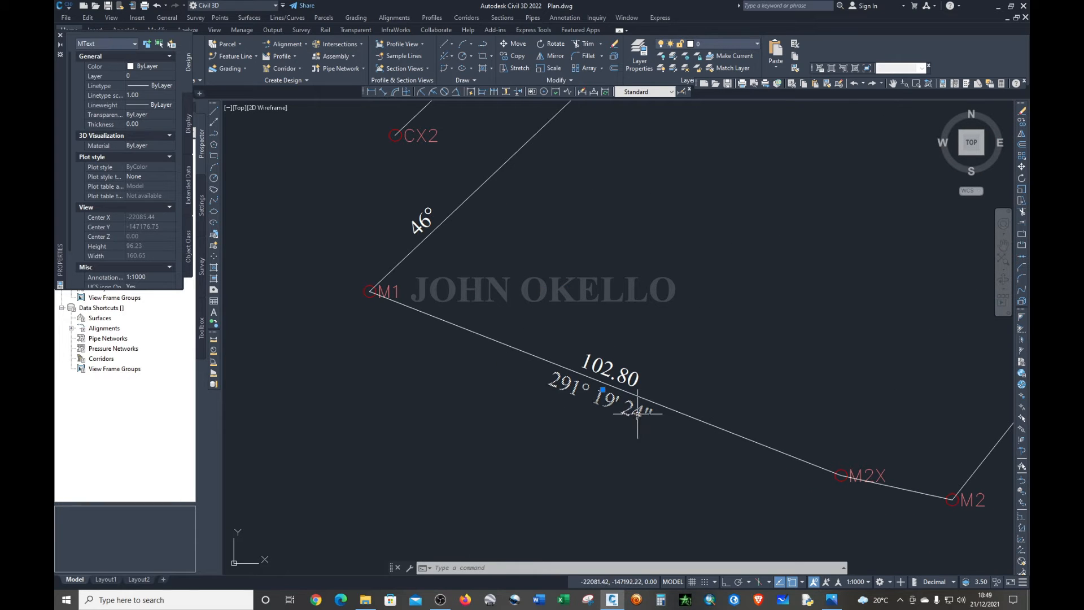
double_click(636, 414)
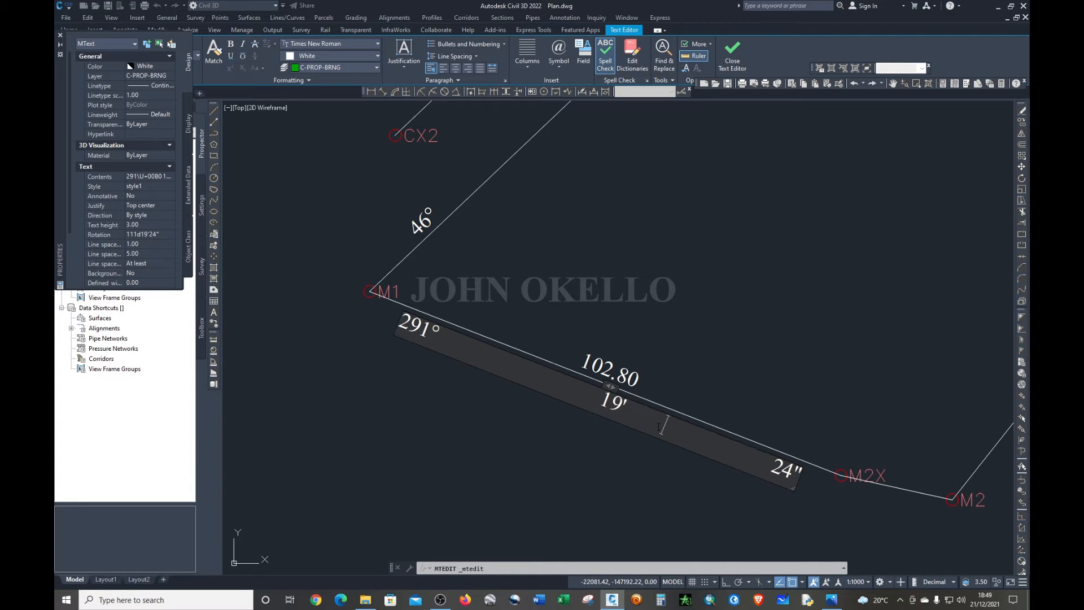
click(600, 486)
- Space out the M2–M3 bearing text so 218° sits near M2, 23' at the middle and 34" near M3
scroll(599, 406, down, 1)
scroll(592, 399, down, 3)
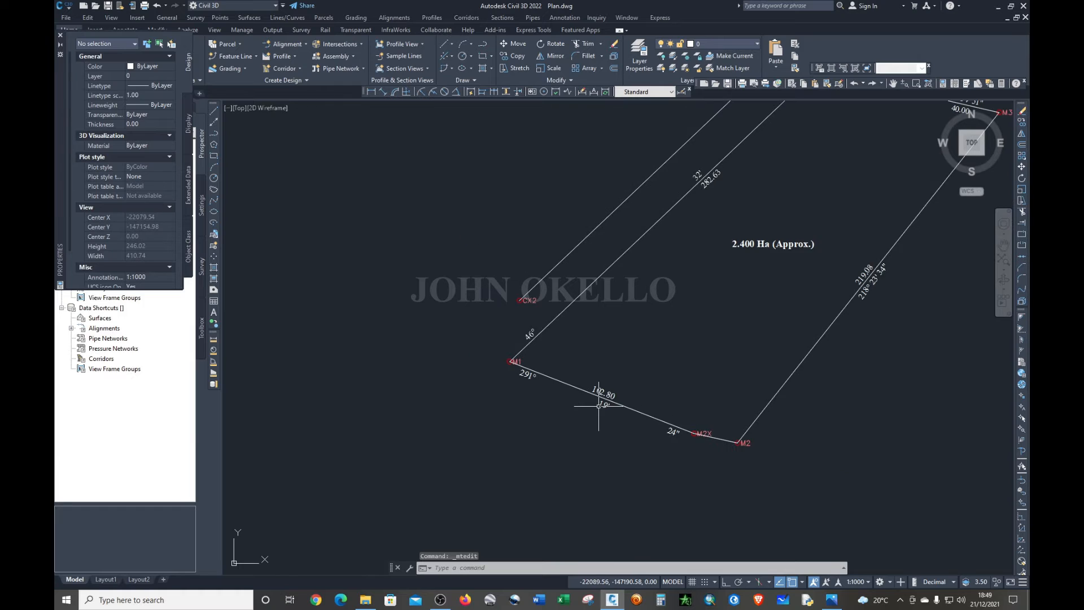
scroll(770, 321, up, 5)
scroll(776, 327, down, 5)
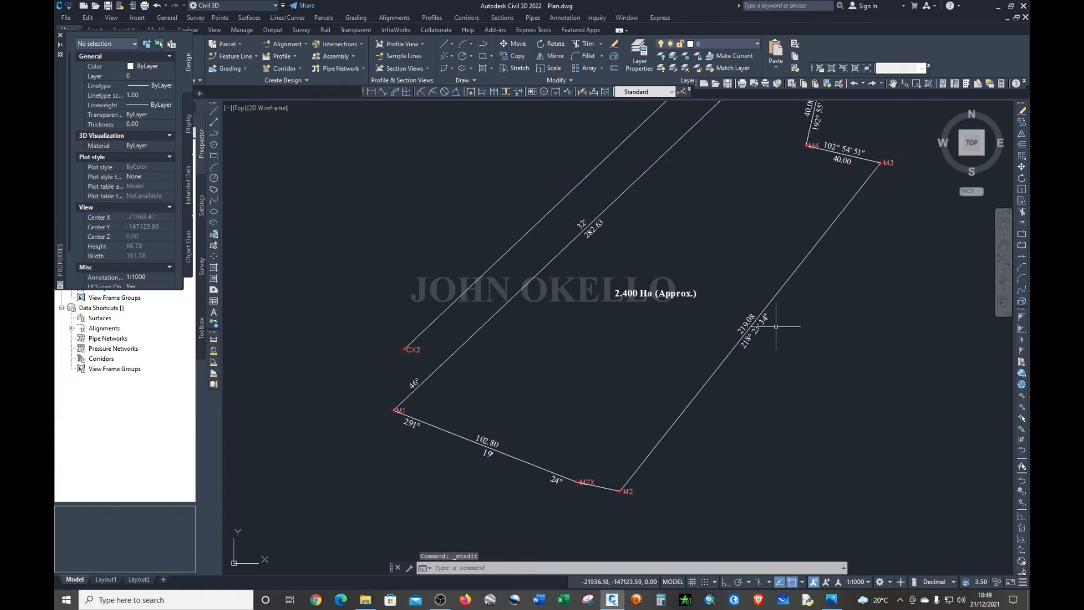
click(754, 332)
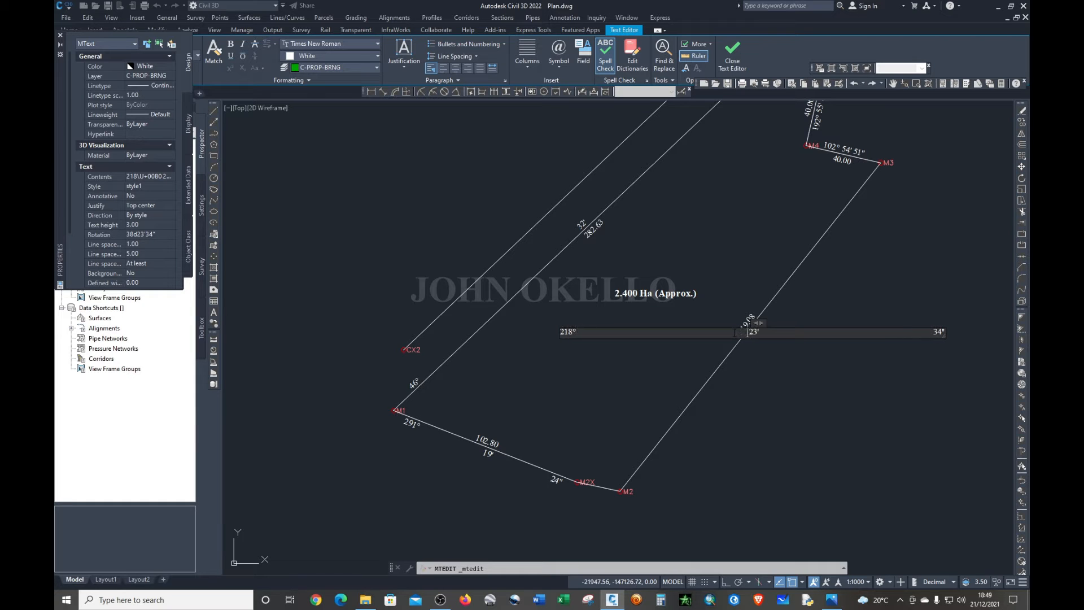
click(770, 389)
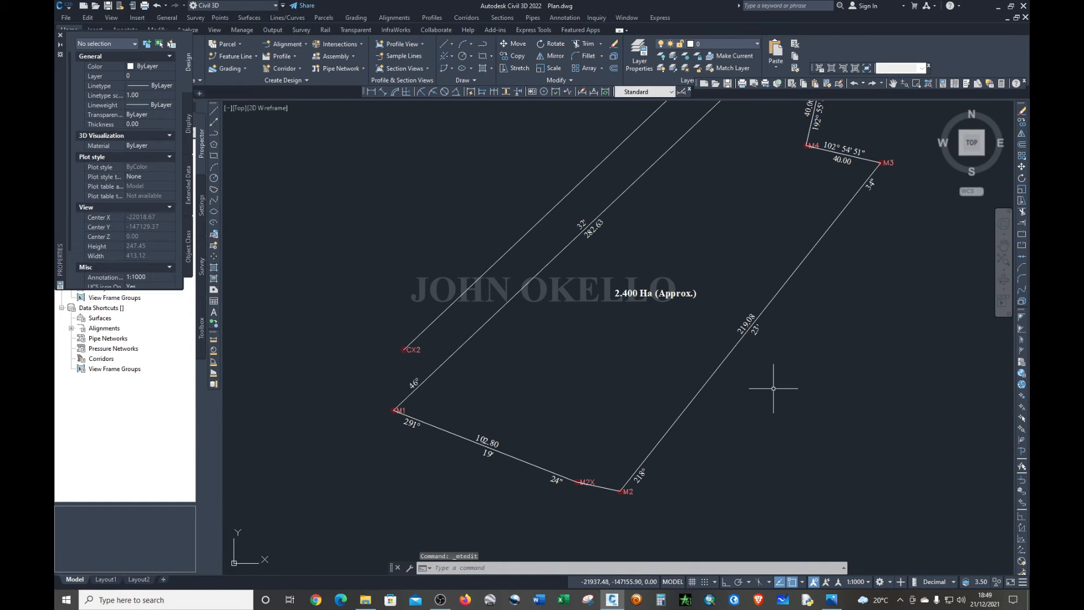
key(Escape)
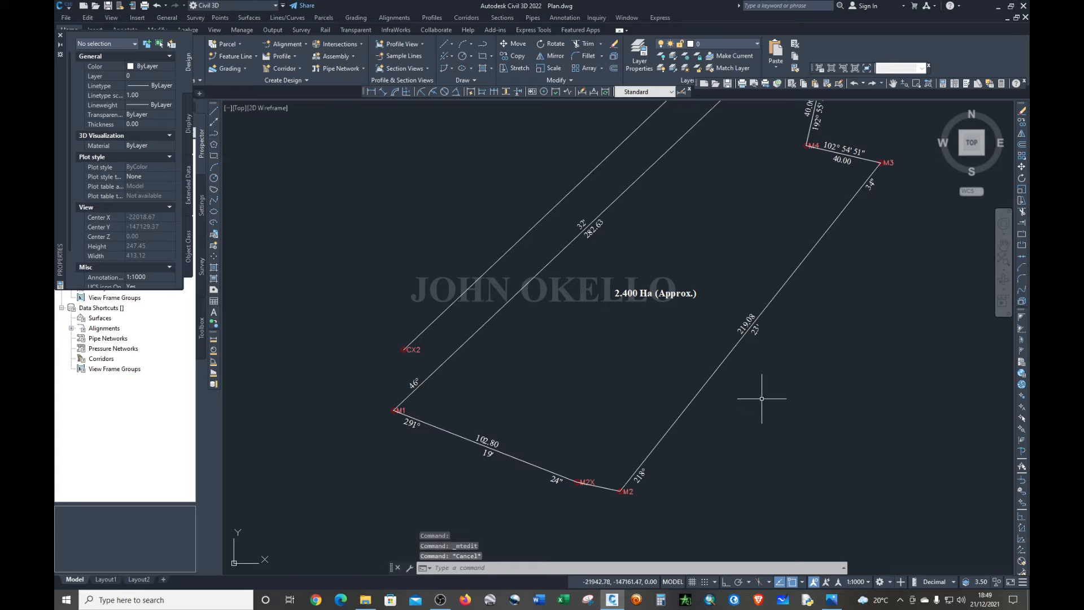
- Widen the gaps between degrees, minutes and seconds in the M4–M5 bearing text 192° 55' 41"
scroll(764, 395, down, 3)
scroll(793, 295, up, 3)
scroll(792, 295, up, 4)
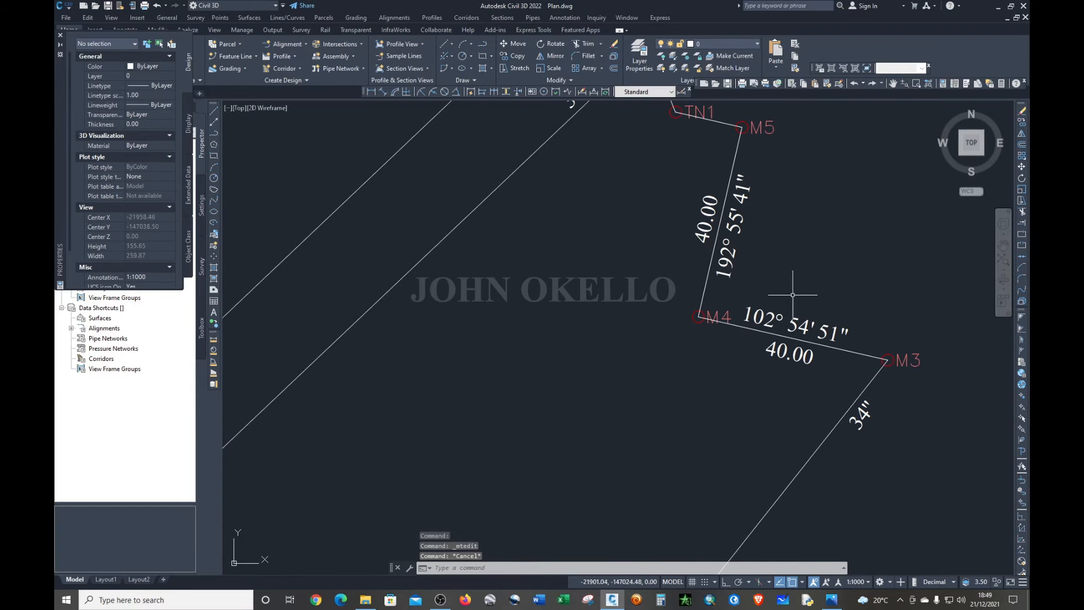
double_click(728, 261)
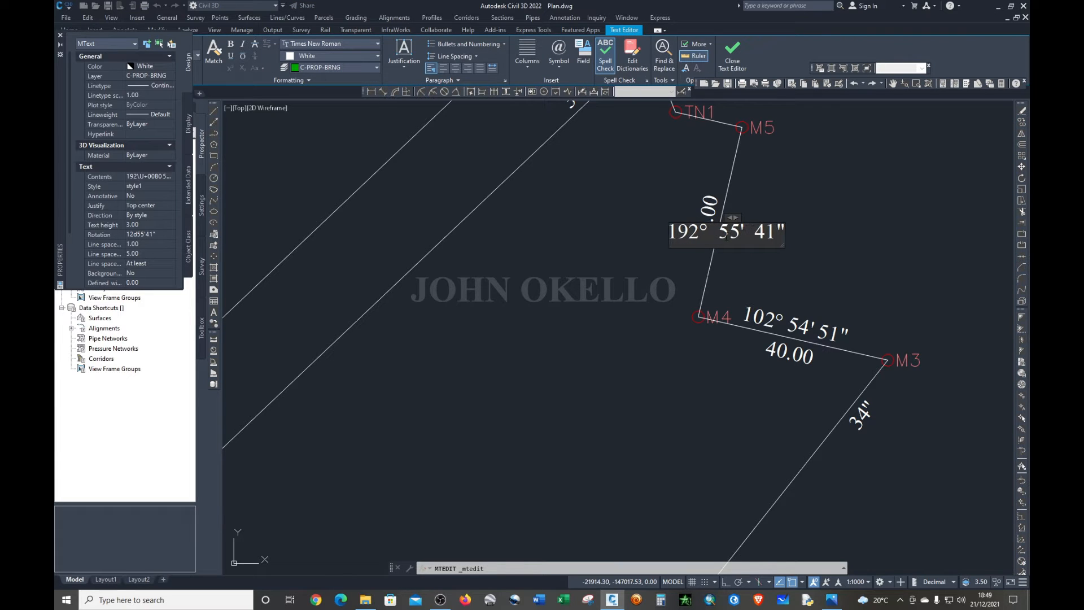
click(678, 305)
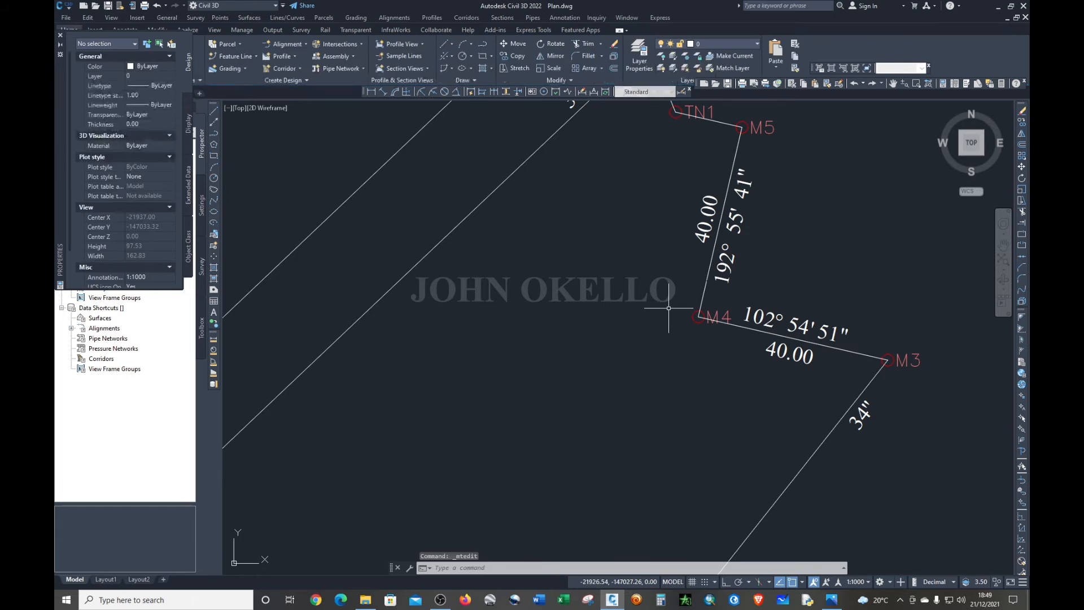
- Open the bearing text on line M4–M3 for editing, close it without changes, and save the drawing
double_click(794, 320)
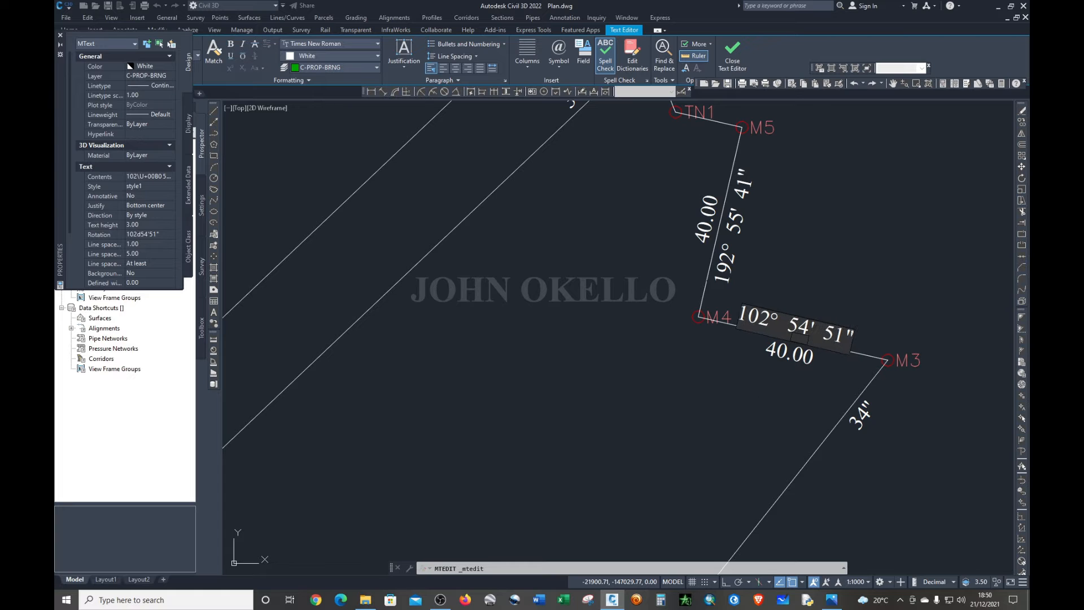
click(758, 374)
scroll(800, 319, down, 4)
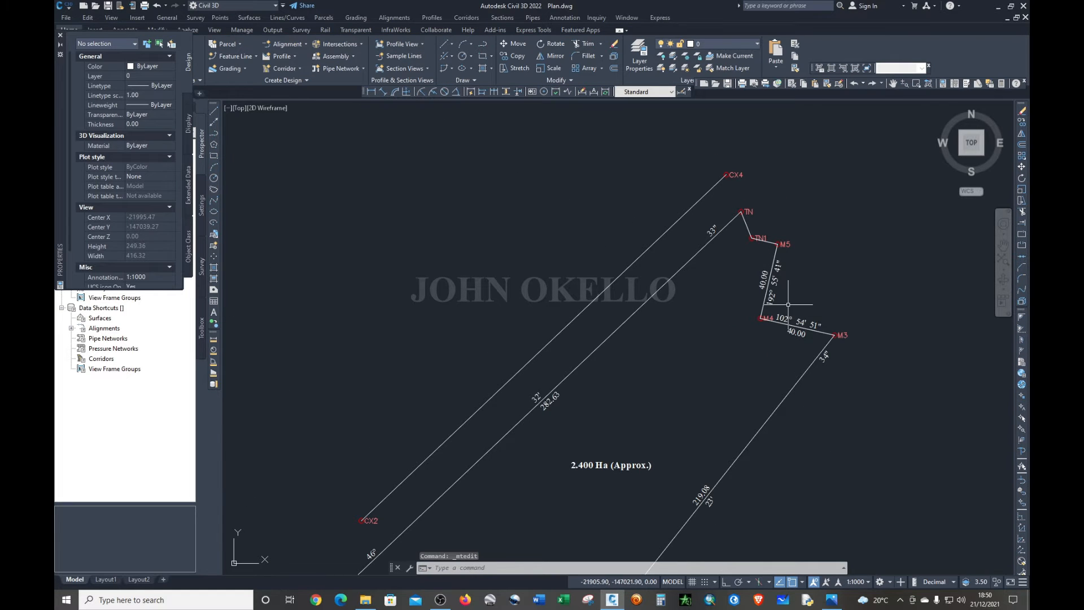
scroll(788, 304, down, 2)
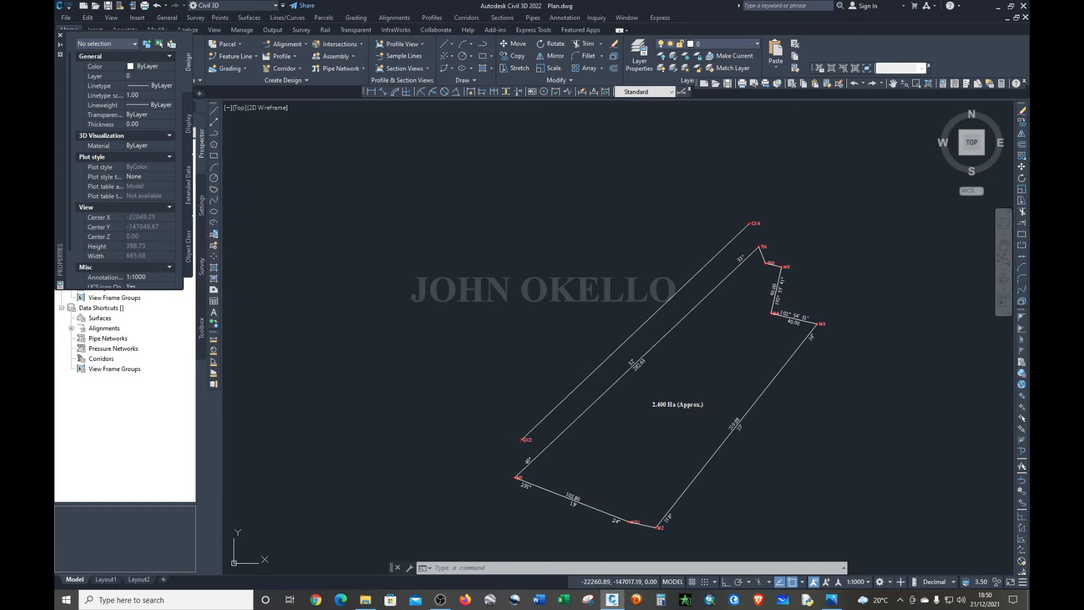
key(ctrl+s)
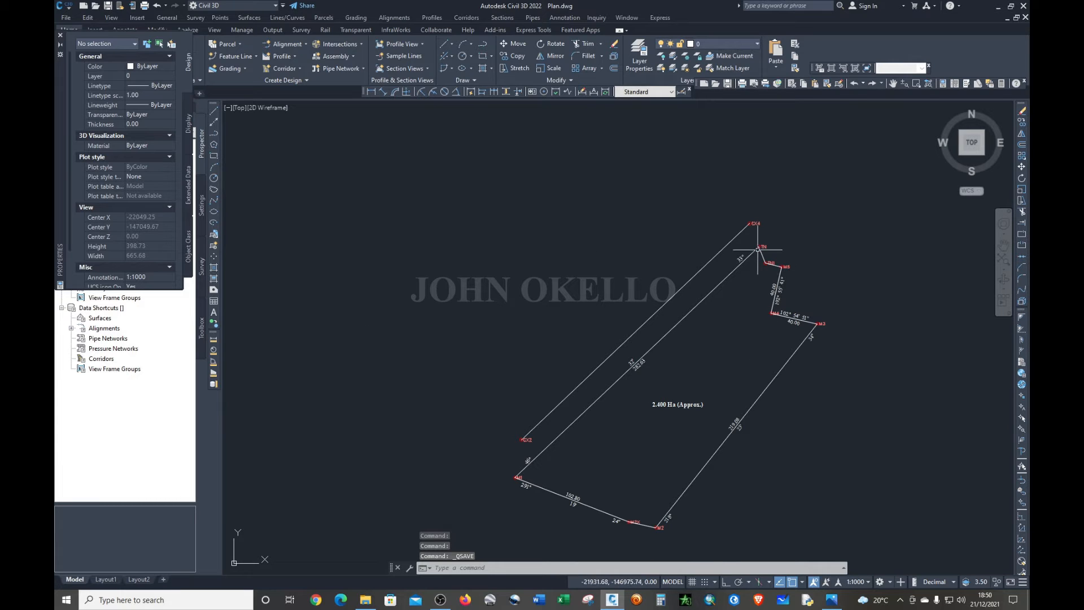
- Select all COGO points similar to point TN, close the object properties display, and explode the selected points
scroll(754, 221, up, 2)
scroll(773, 241, up, 4)
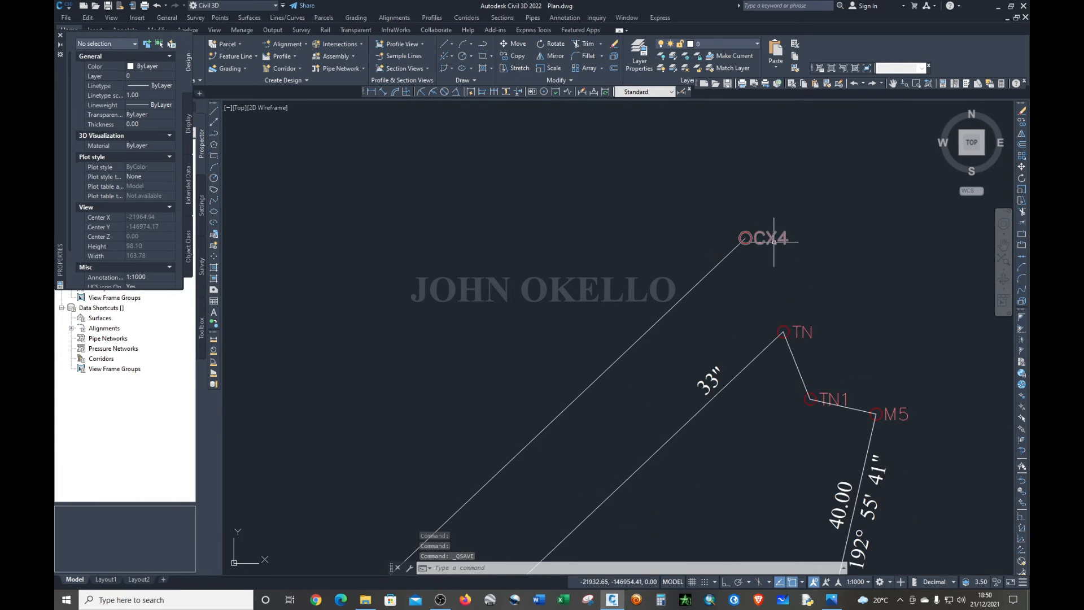
click(789, 329)
right_click(788, 328)
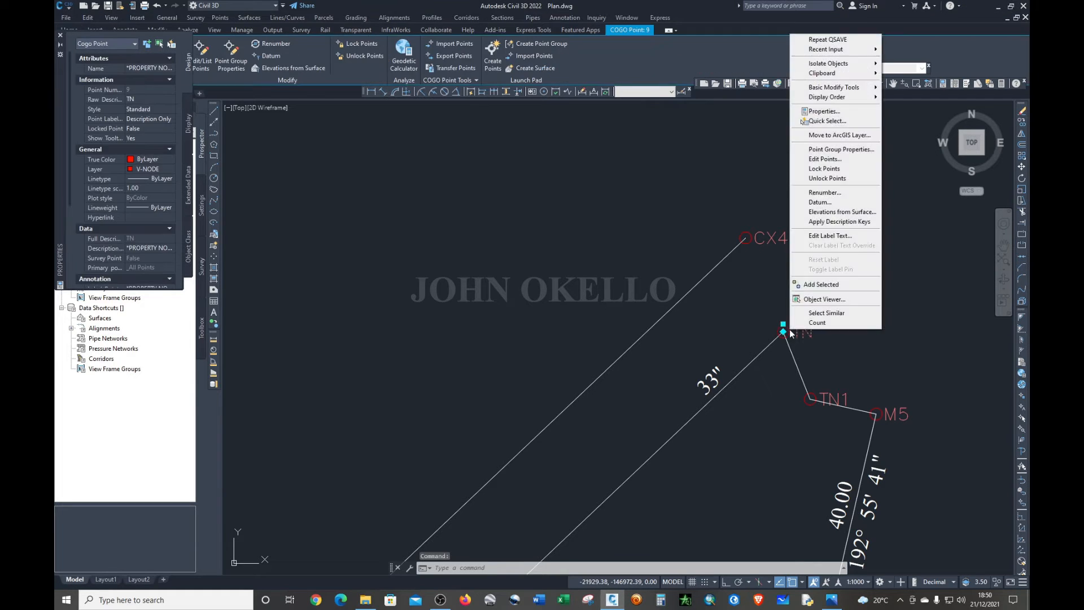
click(819, 313)
scroll(812, 266, down, 4)
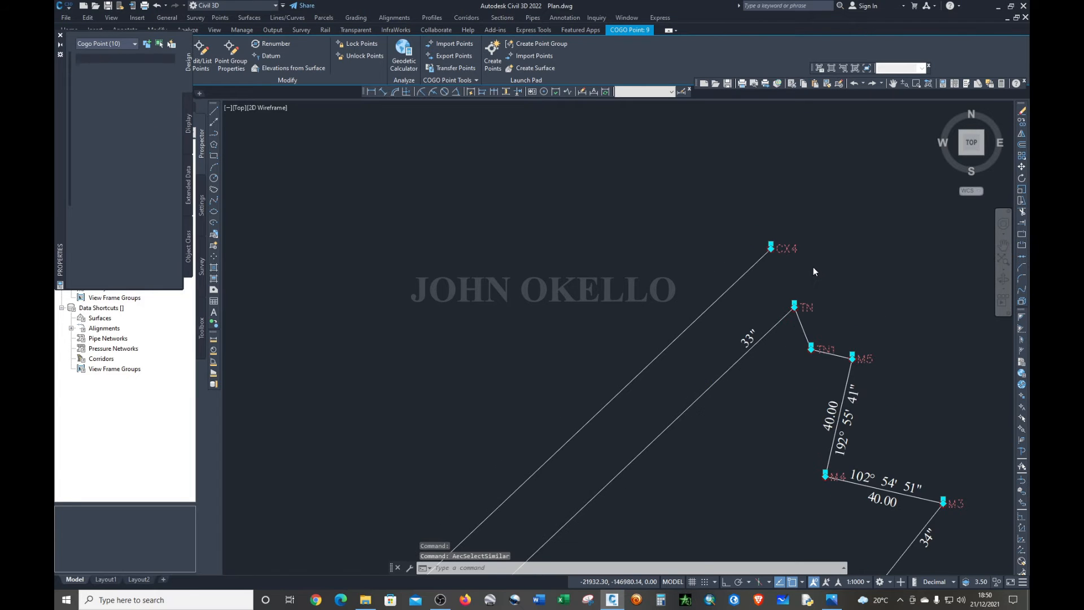
scroll(813, 266, down, 4)
scroll(798, 303, up, 4)
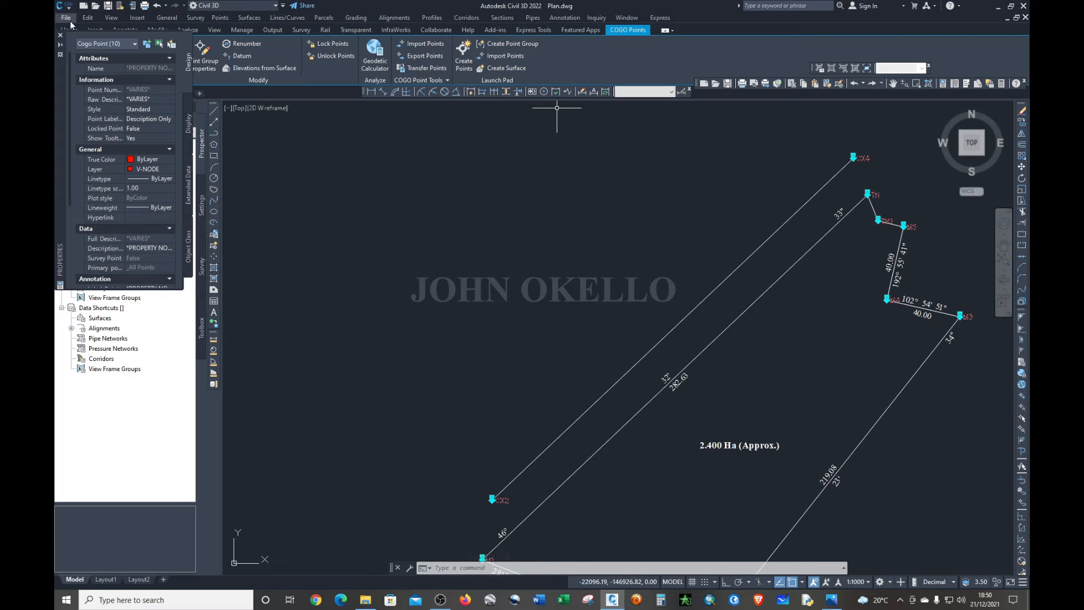
click(60, 38)
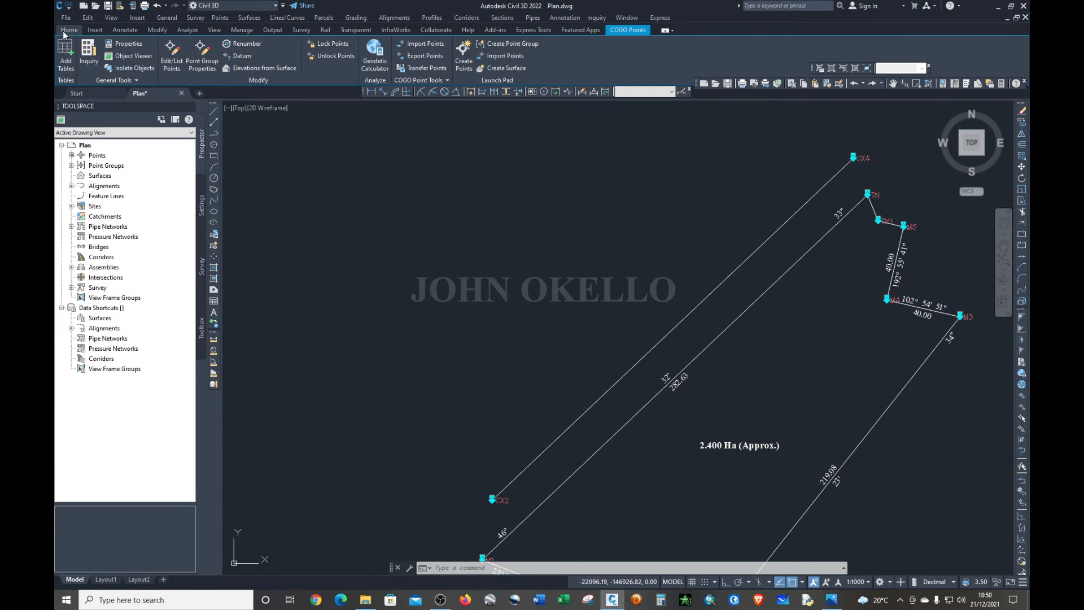
click(68, 29)
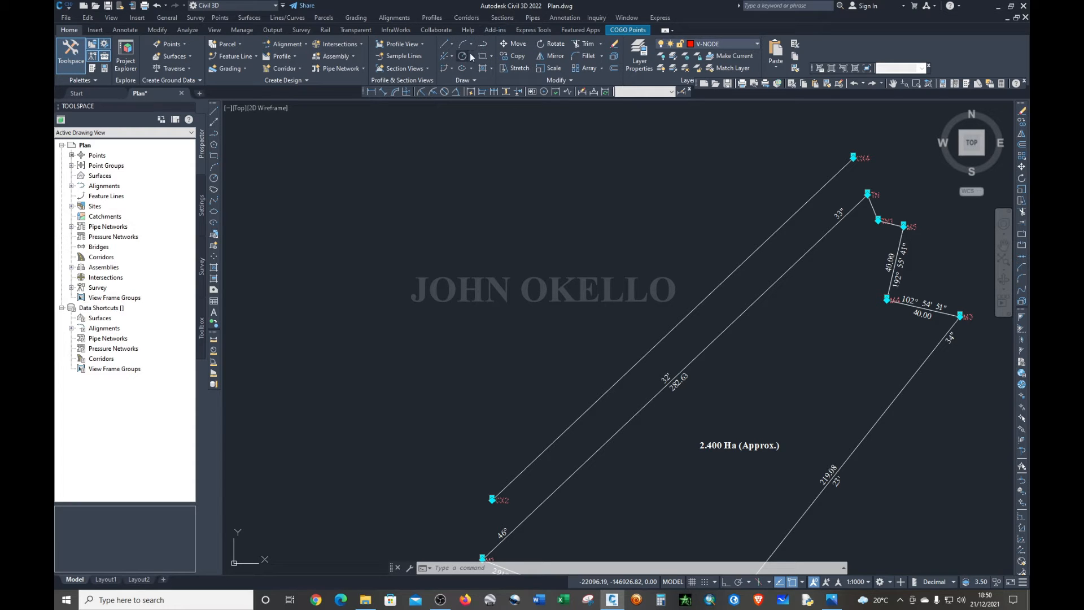
click(614, 56)
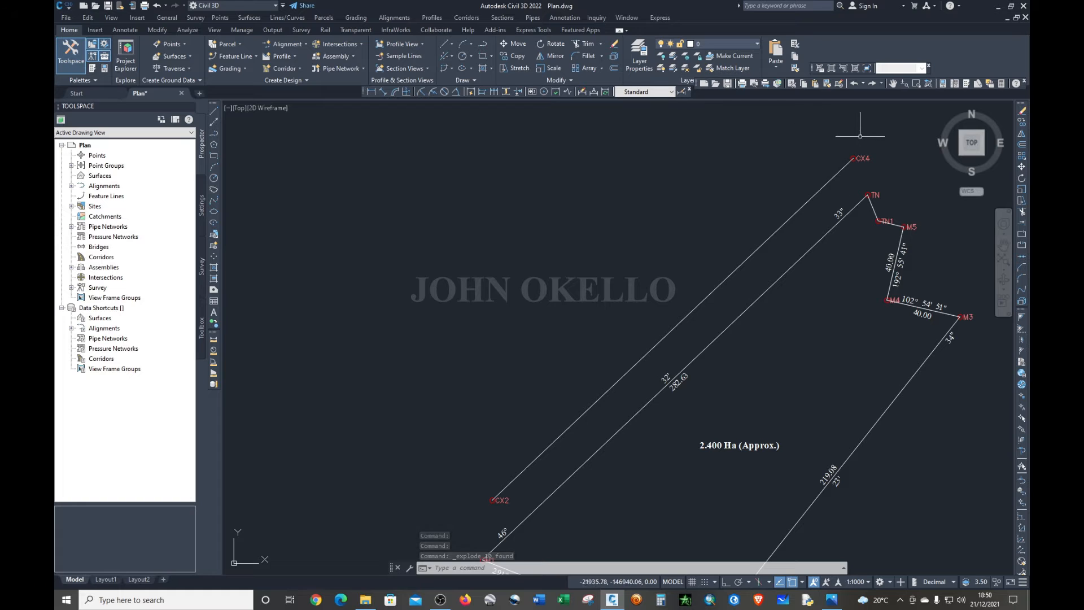
- Explode the point blocks at CX4, TN, TN1, M5, M4, M3, M2, M2X, M1 and CX2
scroll(728, 225, down, 2)
scroll(828, 176, up, 3)
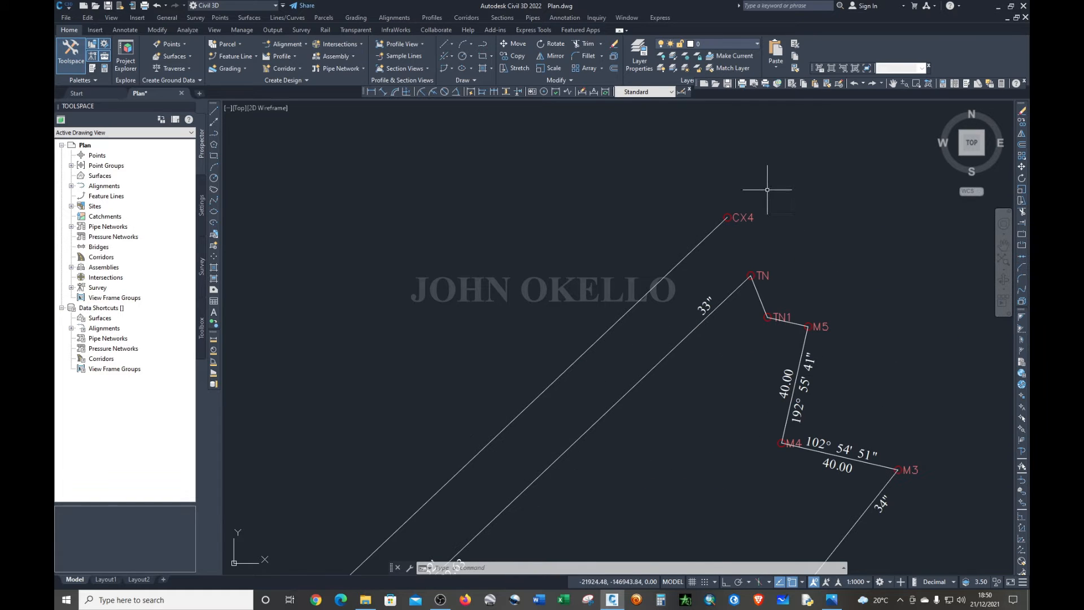
click(741, 221)
click(732, 211)
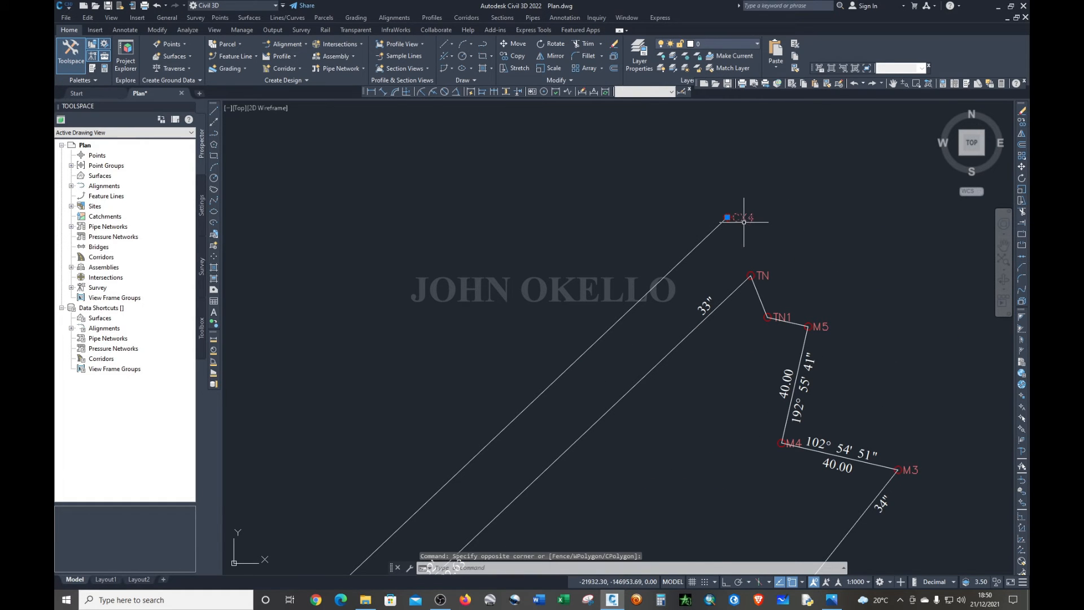
click(769, 277)
right_click(767, 266)
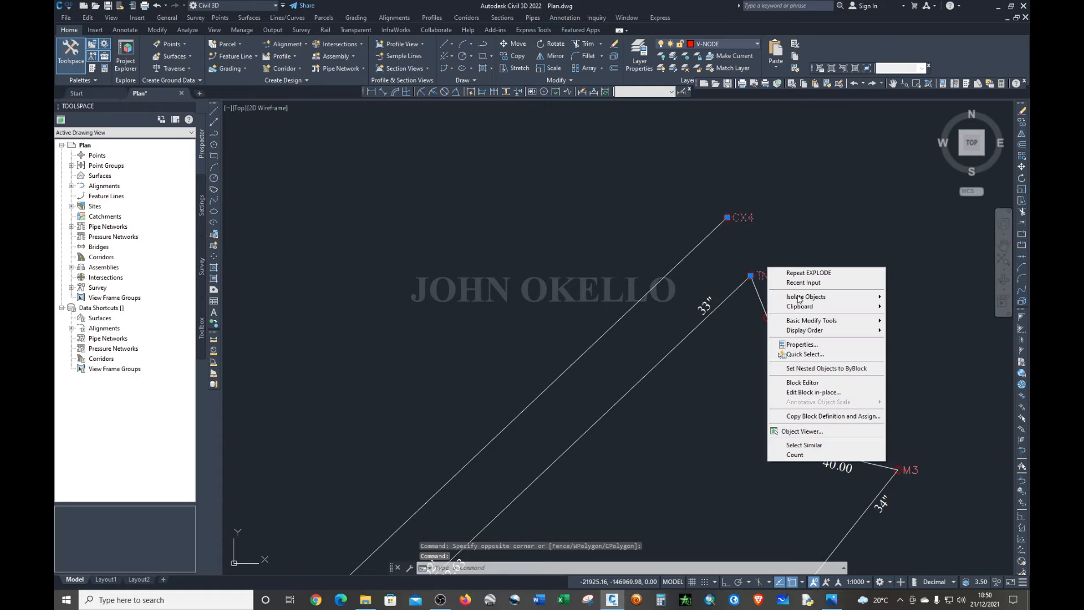
click(803, 445)
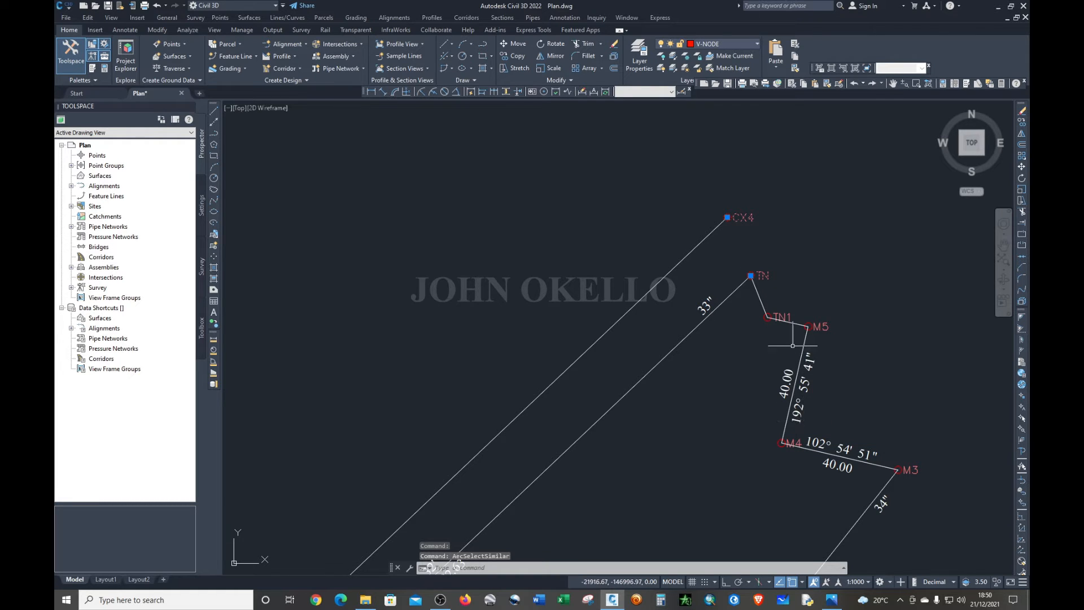
click(787, 314)
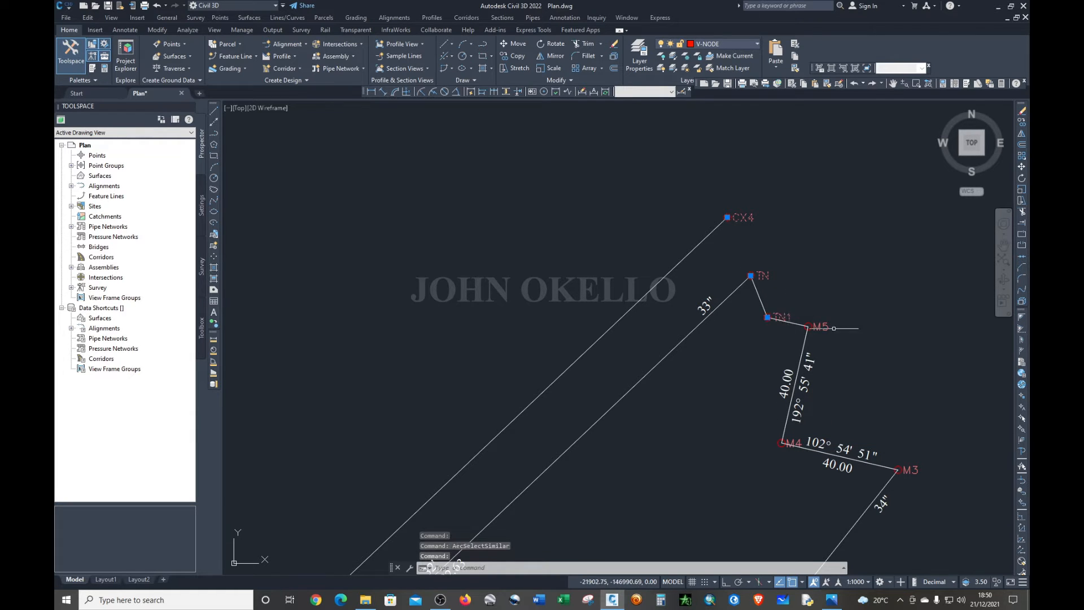
click(829, 327)
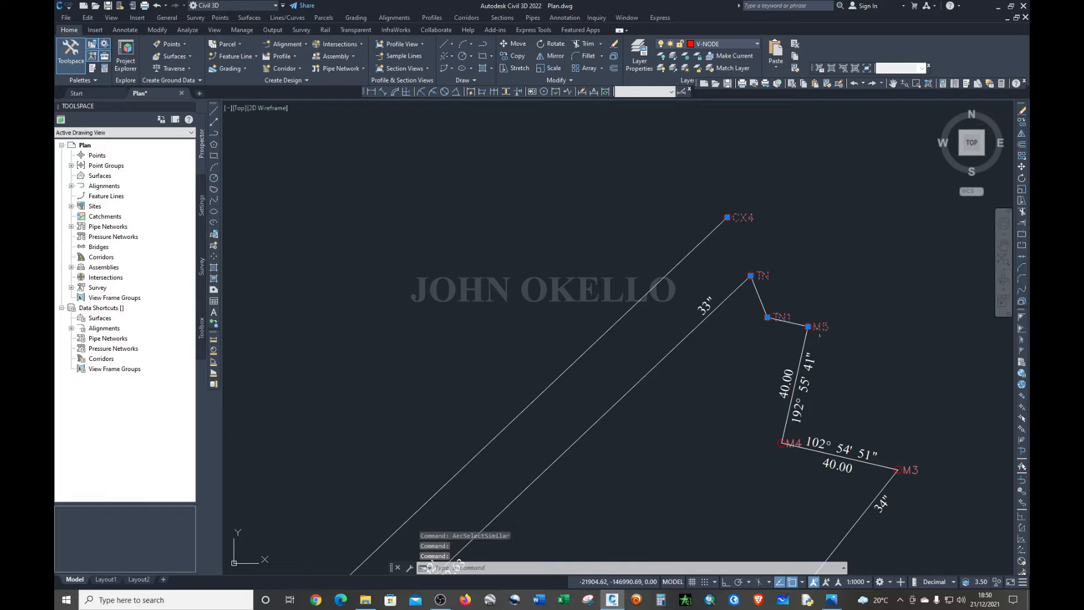
click(793, 442)
click(898, 469)
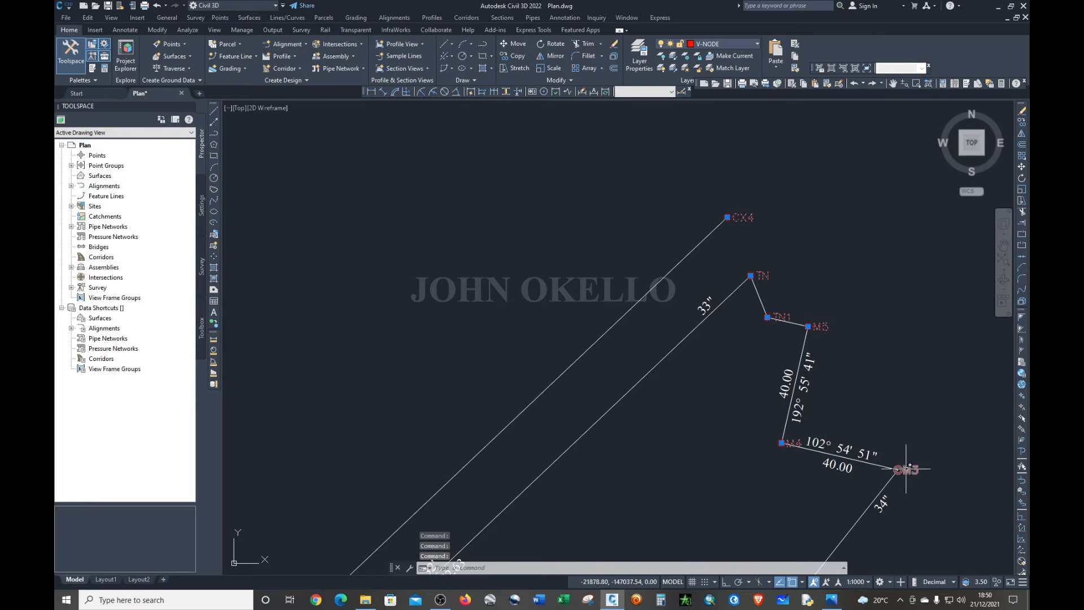
scroll(880, 383, down, 8)
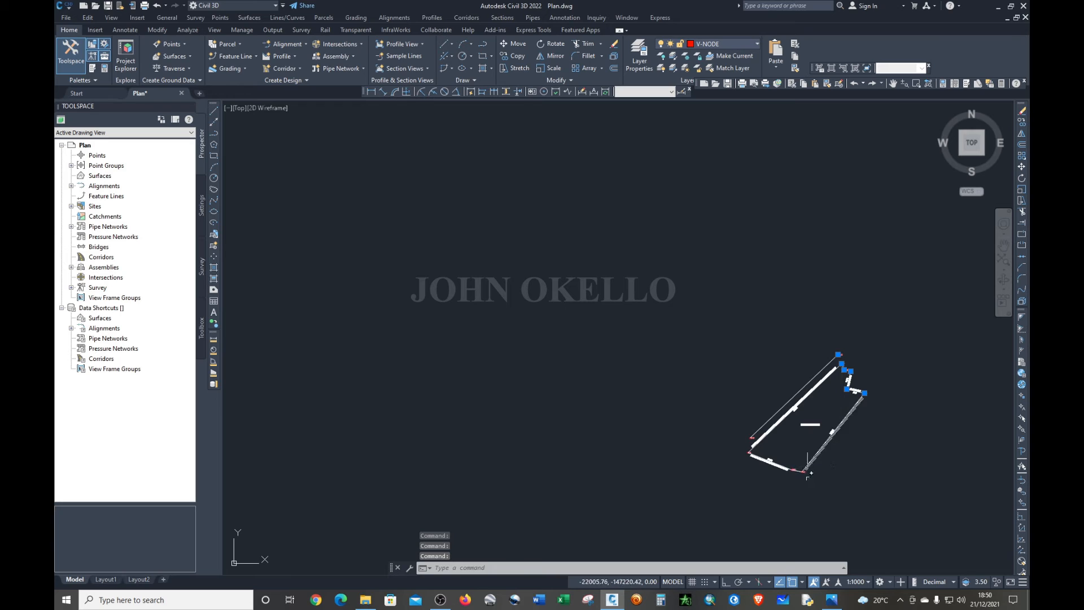
scroll(797, 462, up, 8)
click(792, 454)
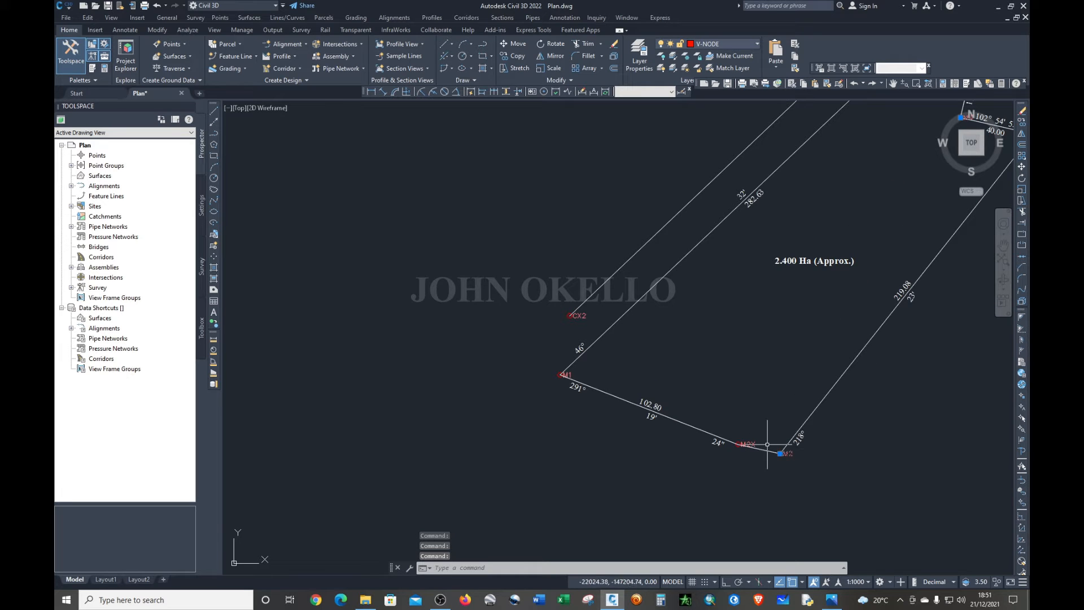
scroll(576, 378, up, 6)
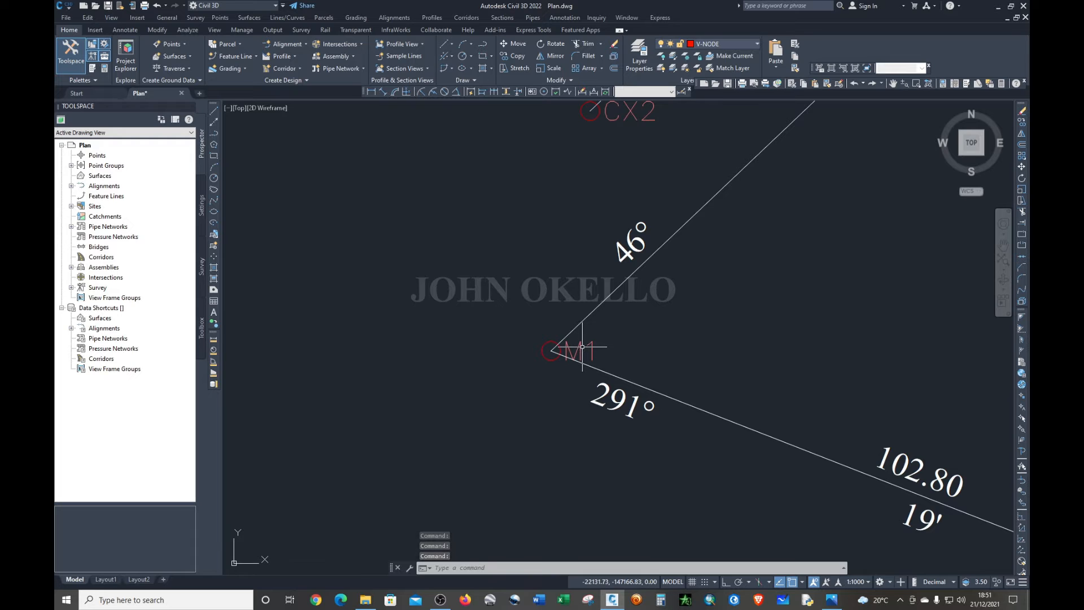
click(581, 347)
scroll(586, 359, down, 4)
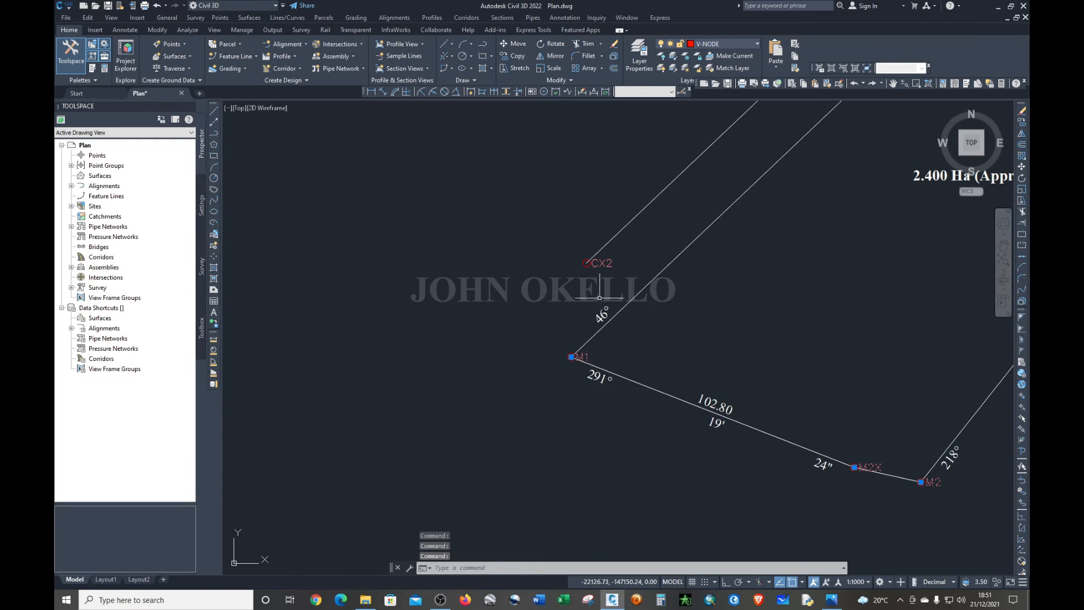
scroll(590, 313, down, 5)
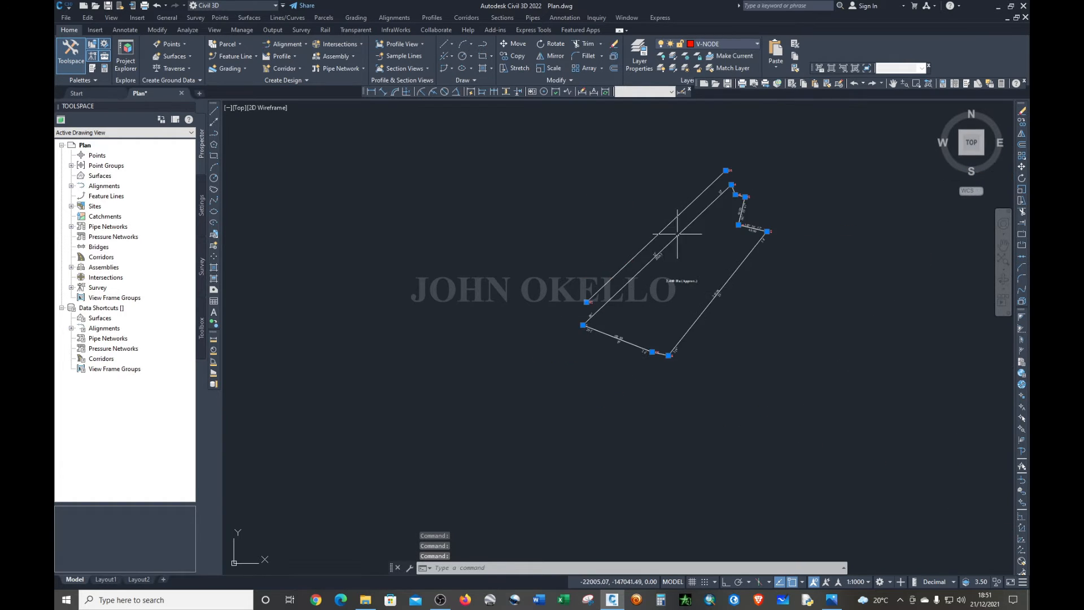
click(613, 57)
- Explode the remaining label blocks at all ten points, from CX4 and TN around to M1 and CX2, once more
scroll(727, 172, up, 5)
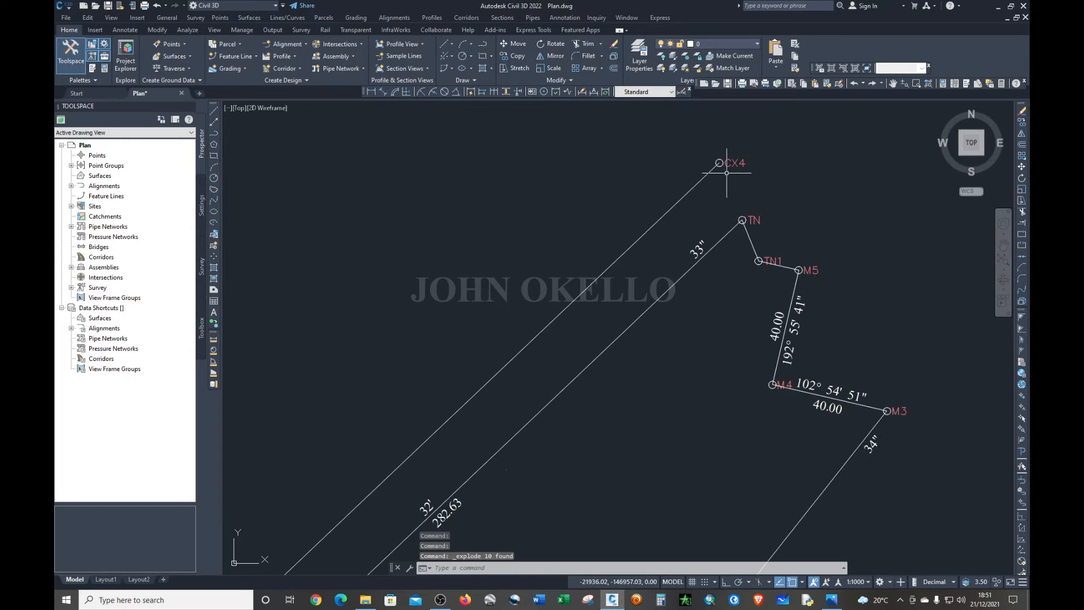
click(735, 163)
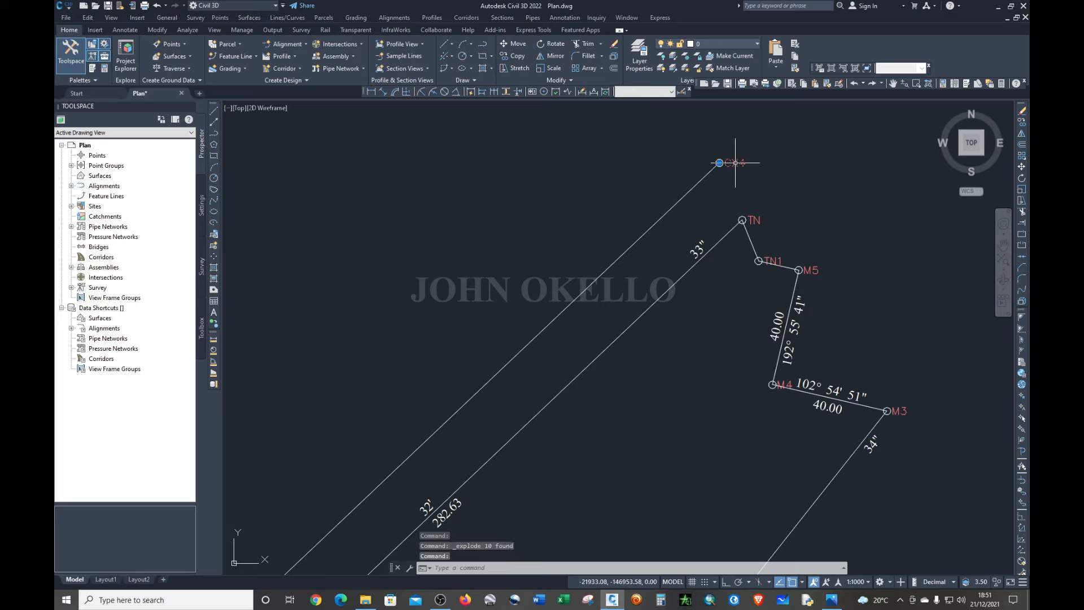
click(752, 217)
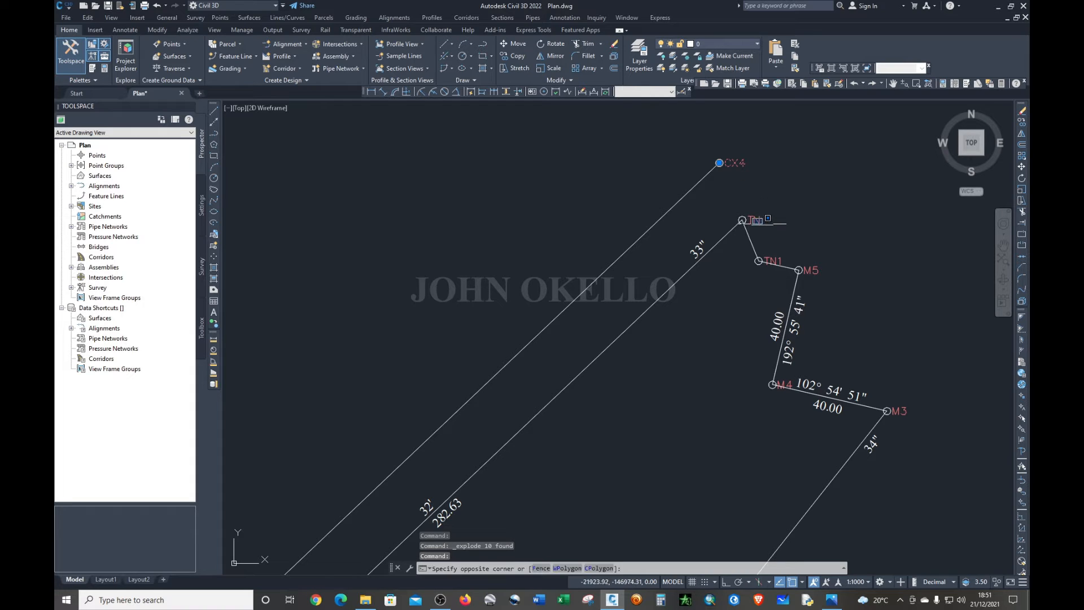
click(762, 225)
click(756, 219)
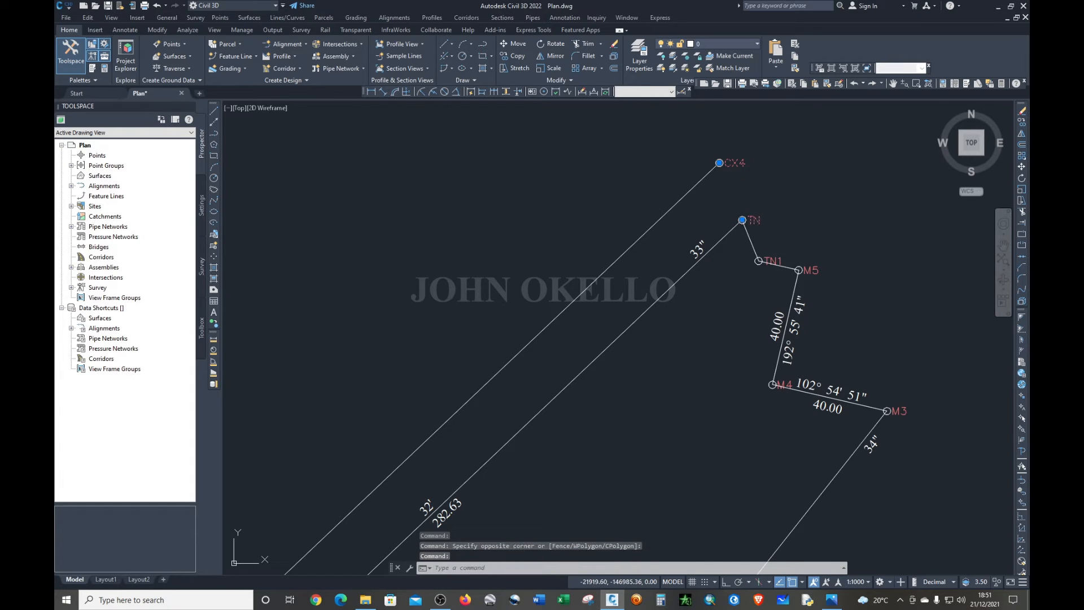
click(779, 261)
click(811, 272)
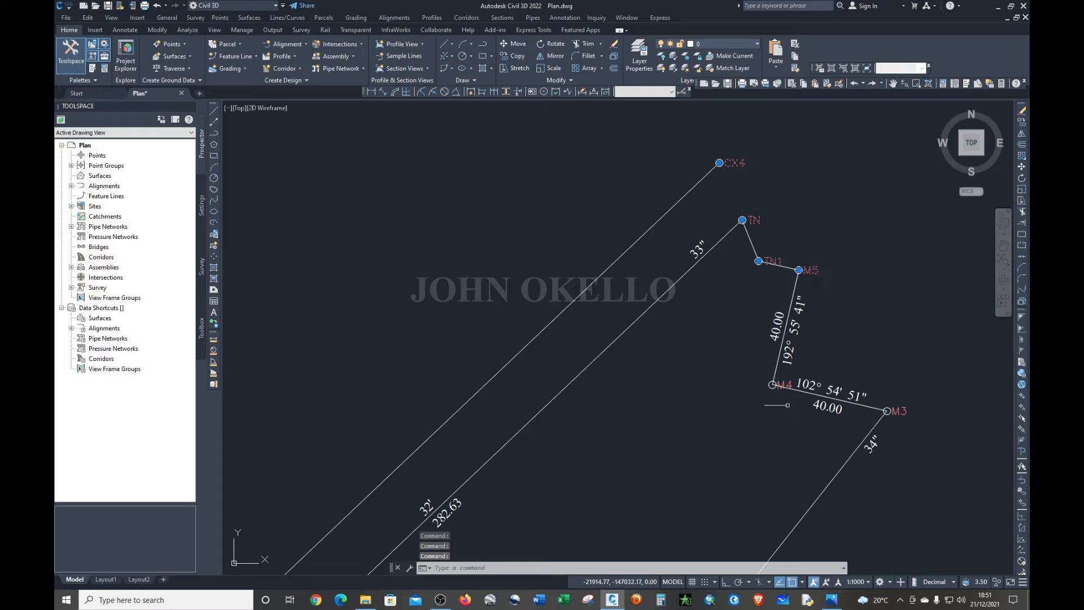
click(782, 385)
scroll(897, 411, down, 5)
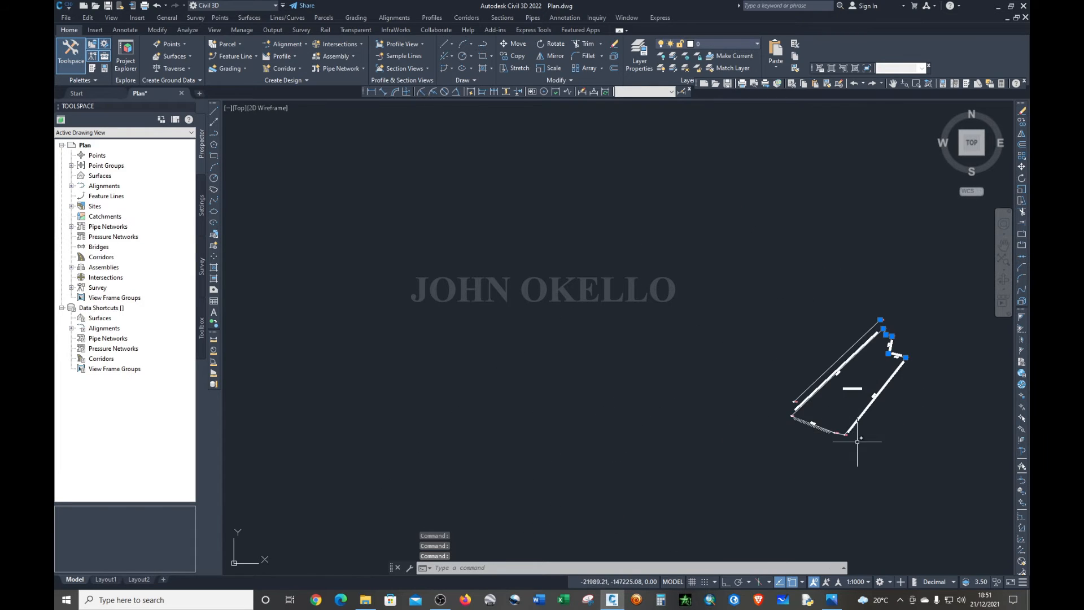
scroll(848, 429, up, 6)
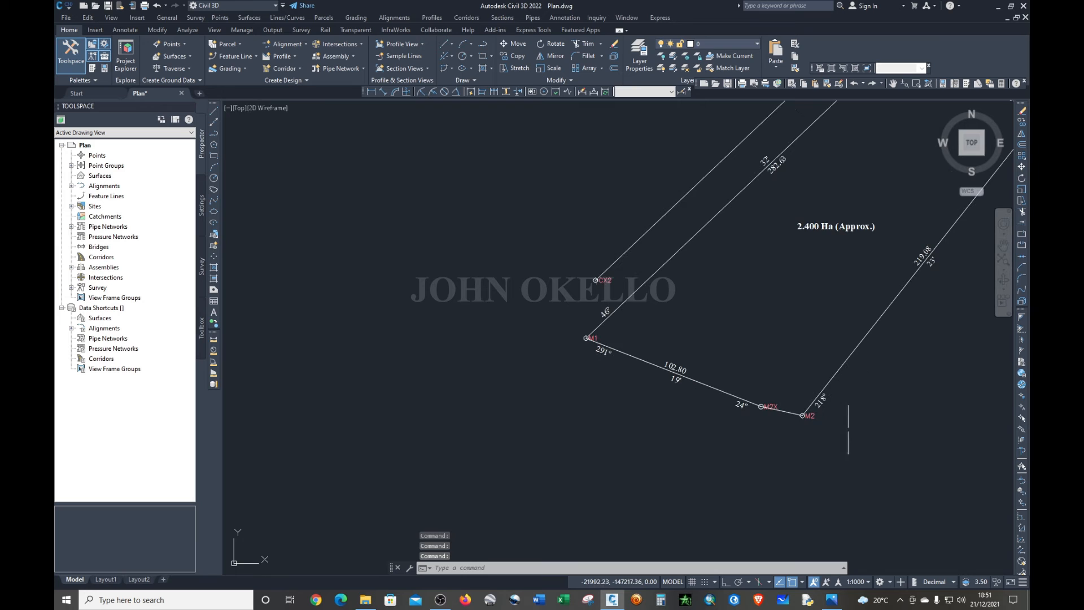
click(803, 415)
click(761, 405)
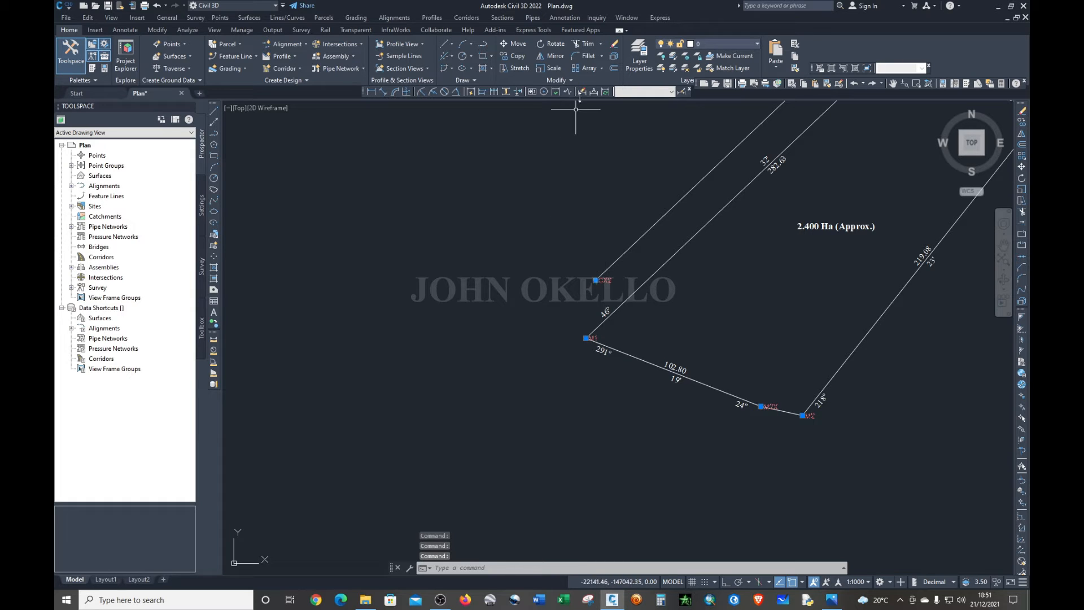
click(614, 57)
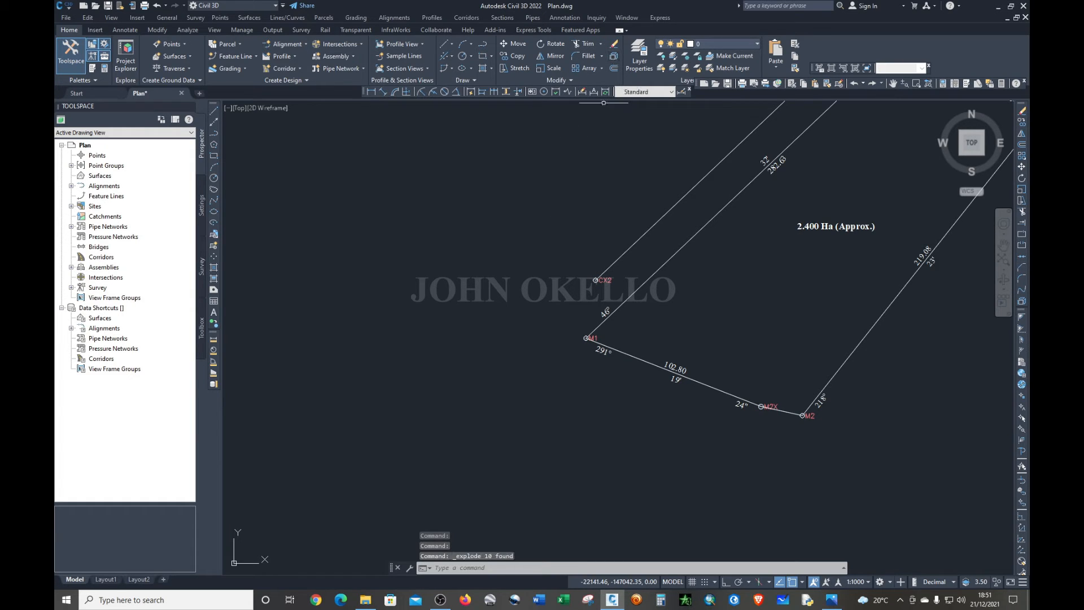
- Explode the ten point label objects from CX2, M1, M2X and M2 around through M3, M4, M5, TN1 and TN to CX4 into text
click(610, 279)
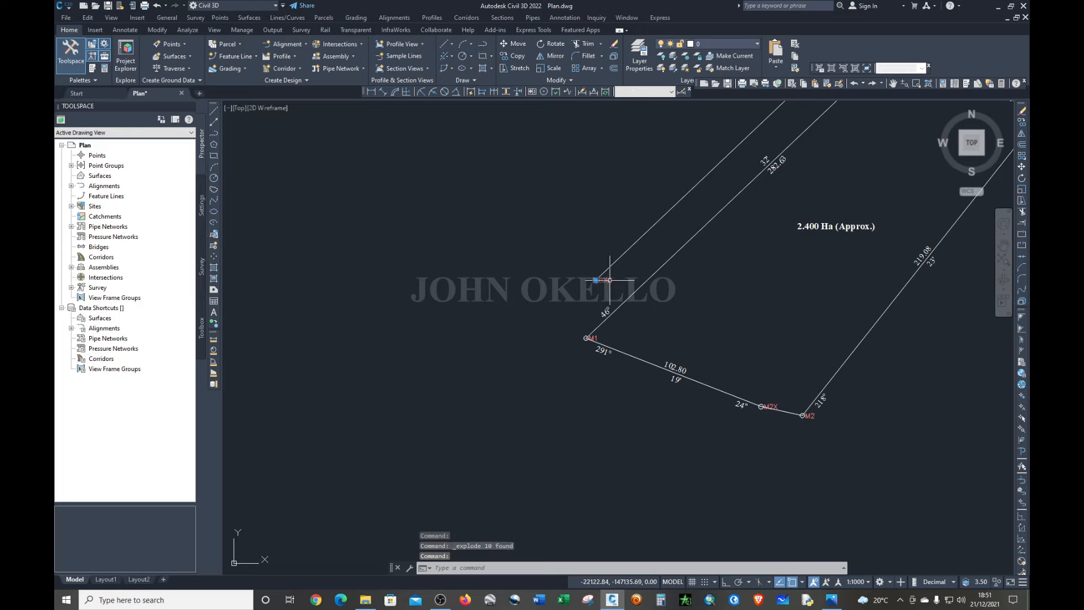
click(588, 337)
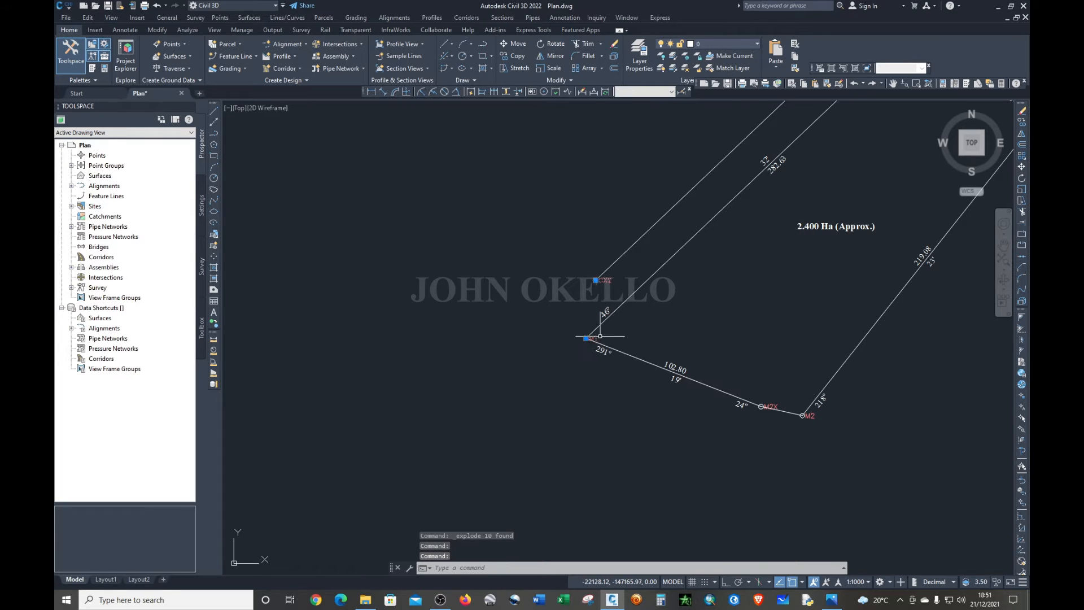
scroll(593, 336, up, 4)
scroll(599, 337, down, 5)
scroll(598, 337, up, 6)
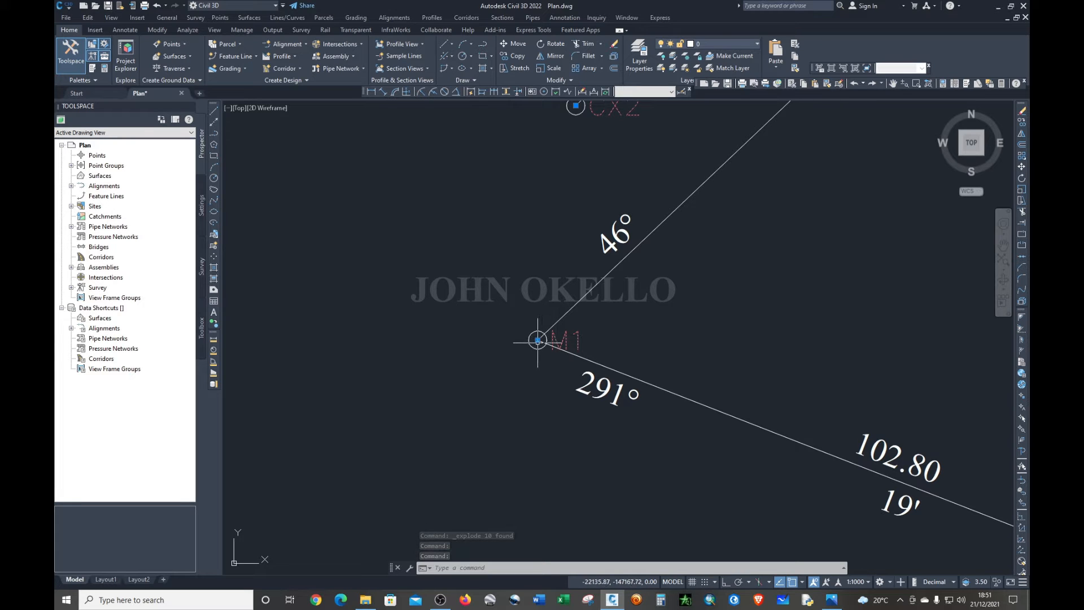
scroll(537, 339, down, 2)
scroll(622, 369, down, 4)
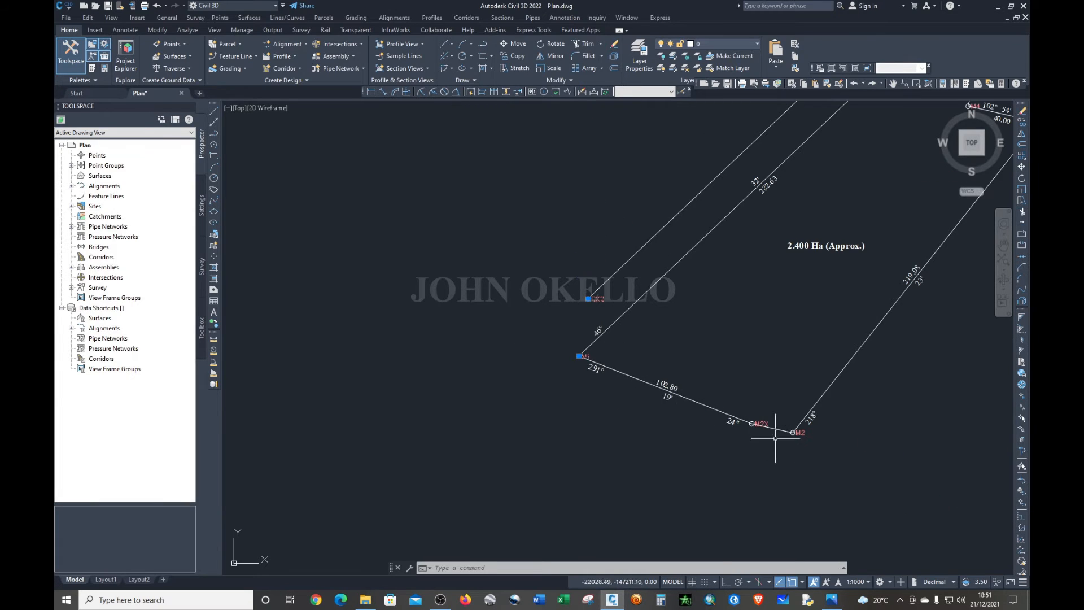
scroll(775, 438, up, 4)
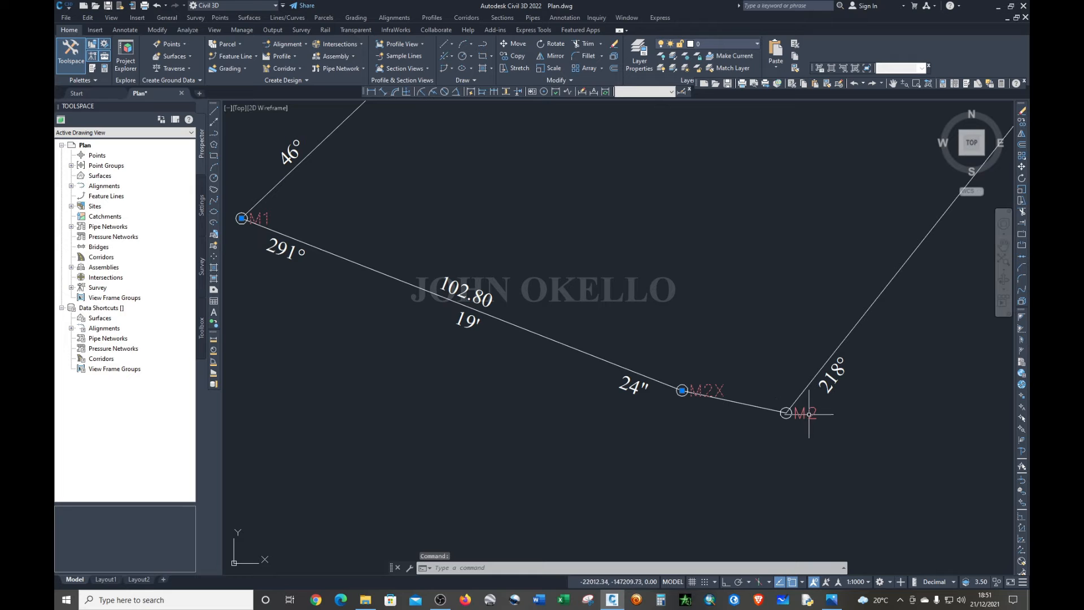
scroll(787, 414, down, 5)
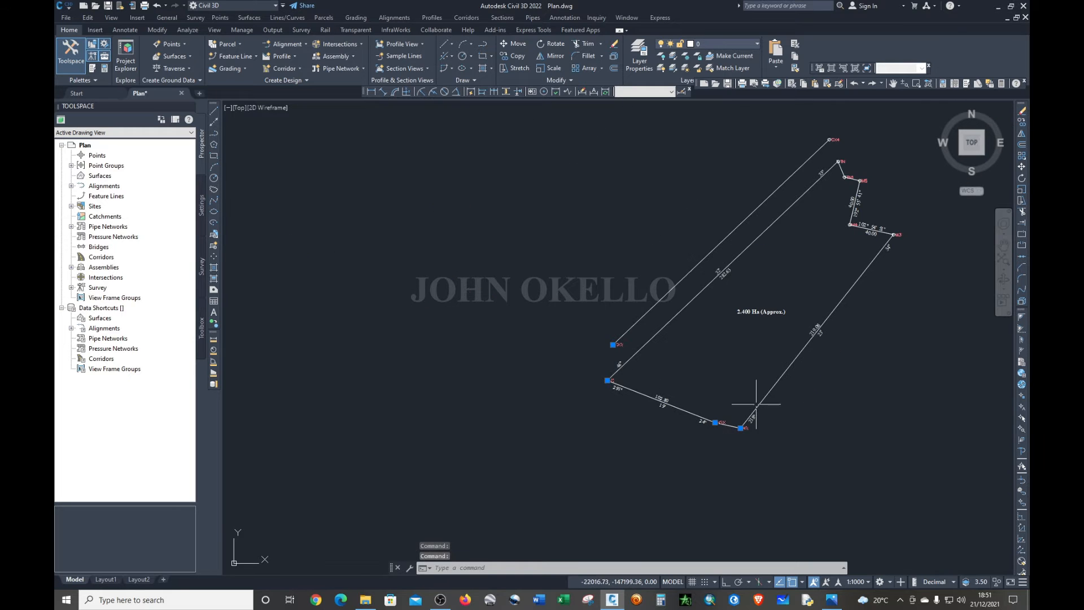
scroll(865, 245, up, 6)
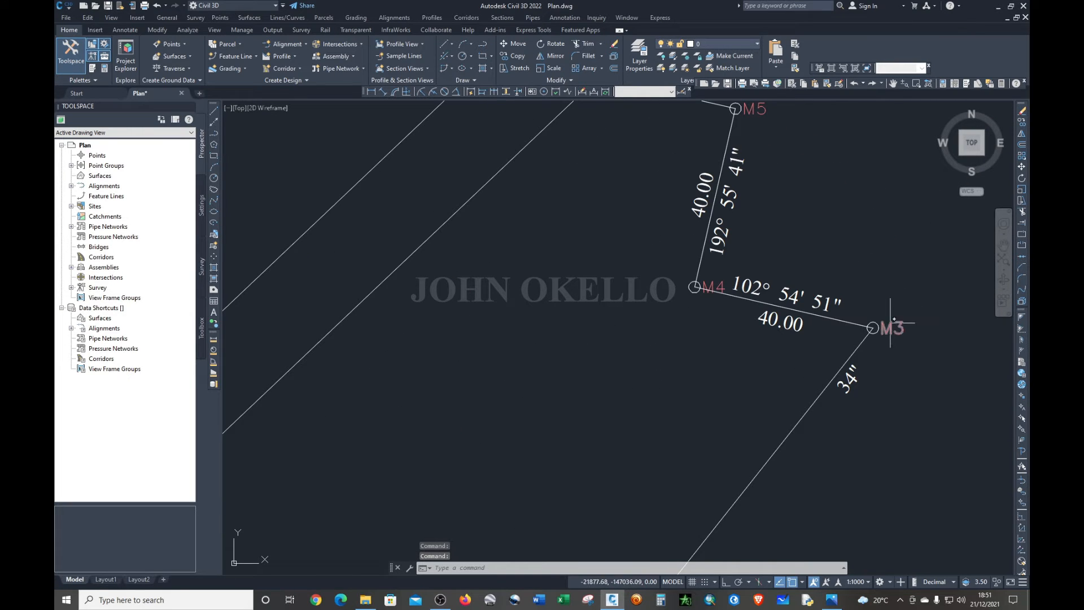
scroll(722, 285, down, 5)
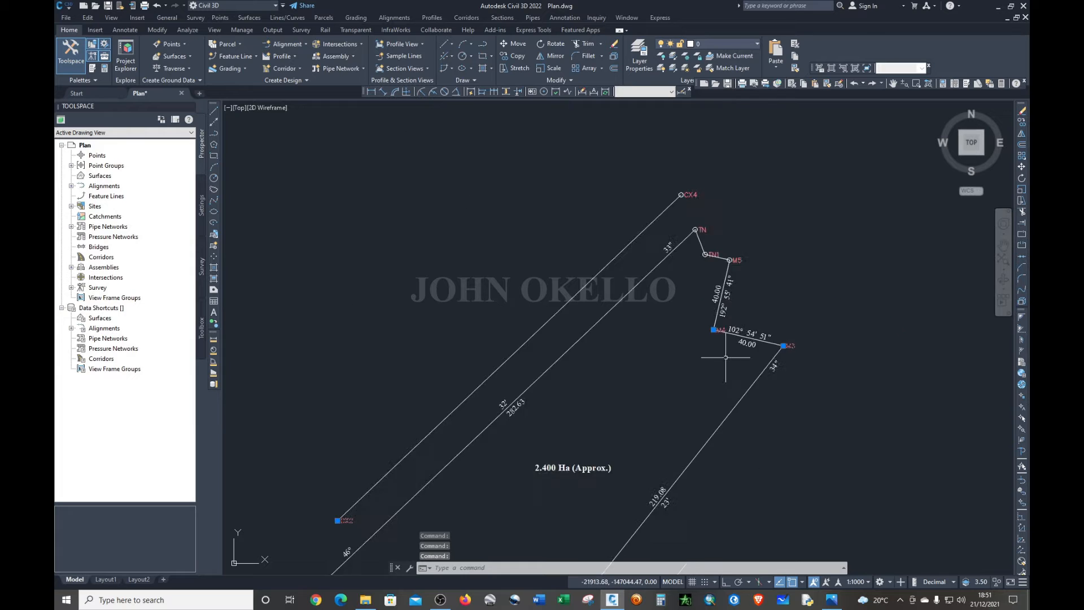
scroll(717, 254, up, 3)
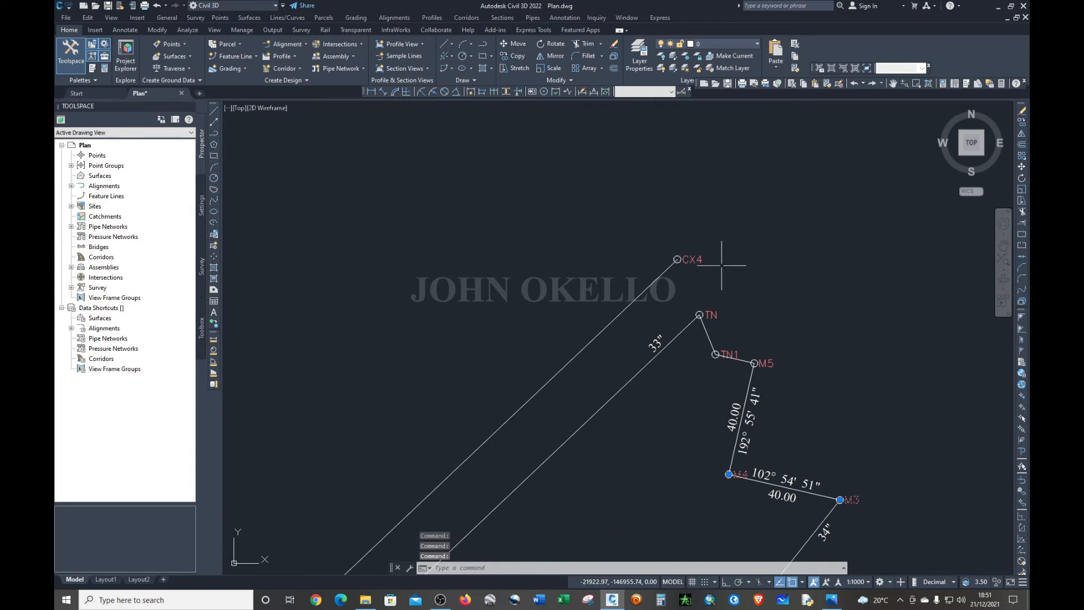
click(770, 363)
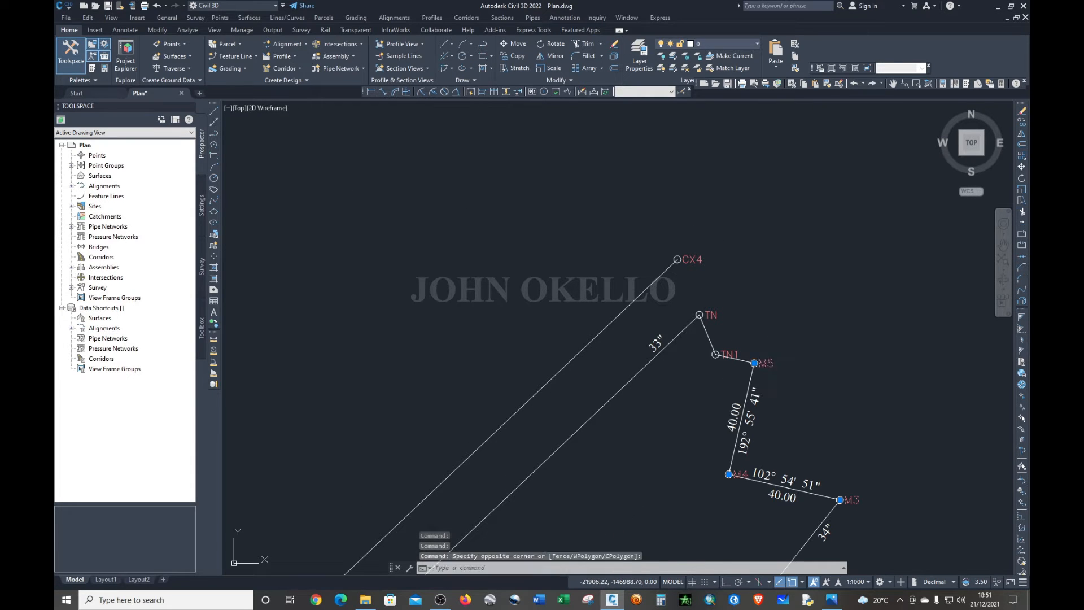
click(730, 339)
click(700, 315)
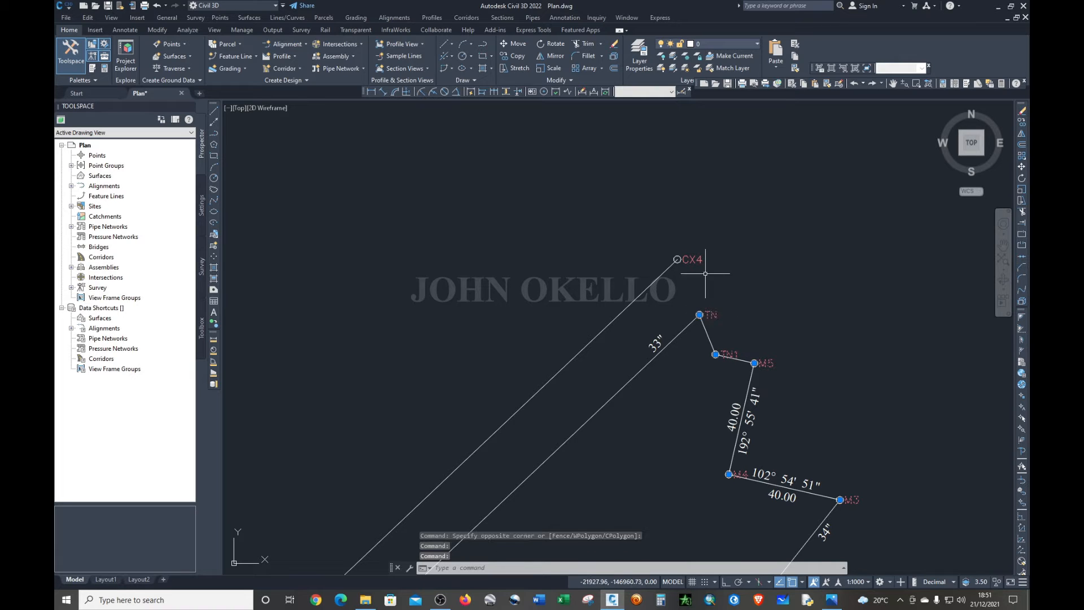
click(694, 259)
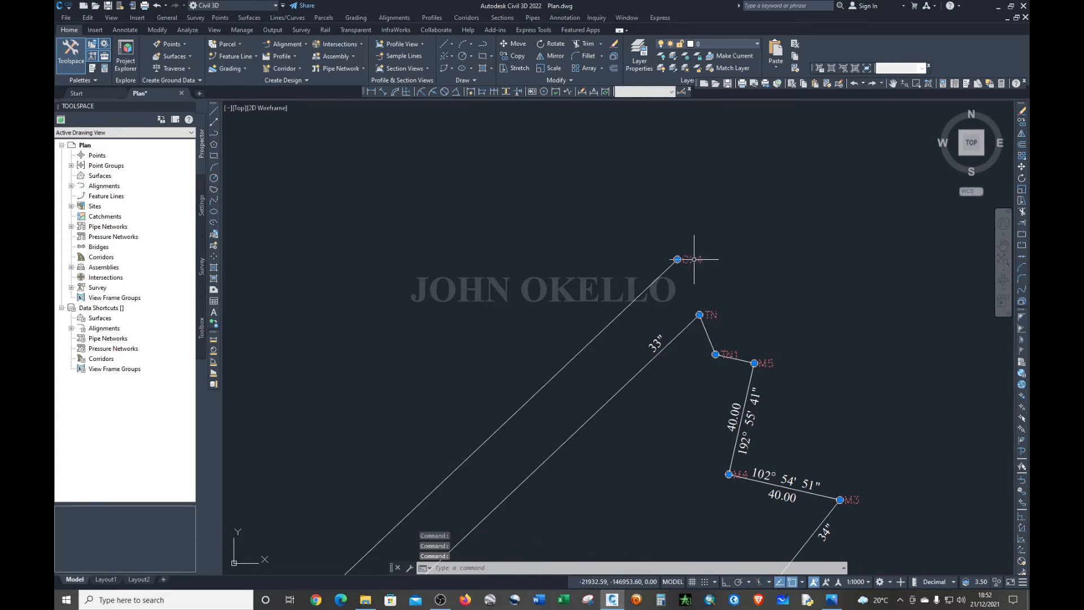
click(613, 57)
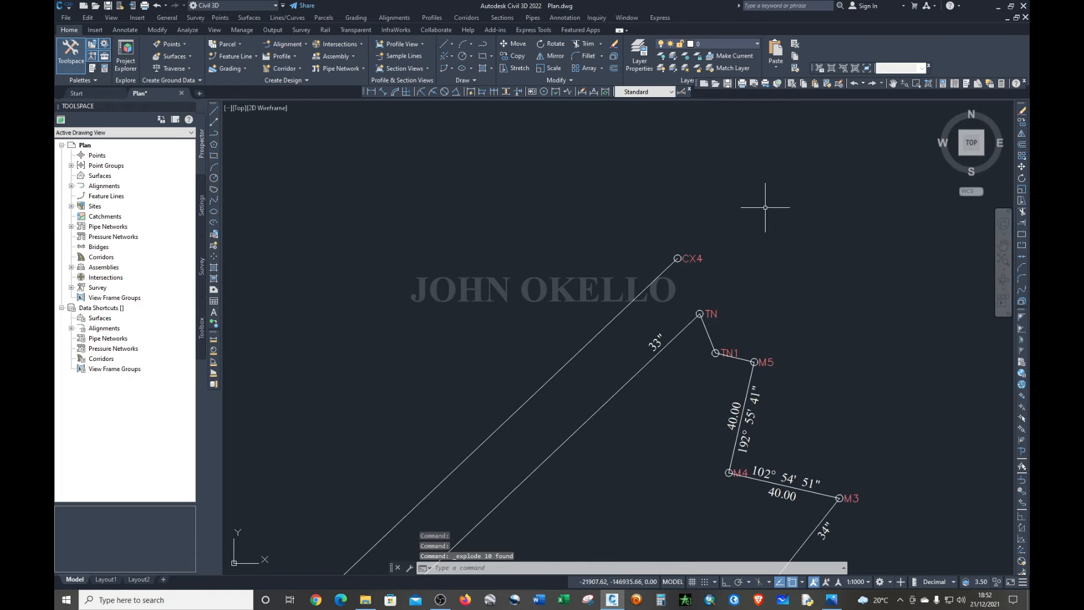
- Select all point label texts similar to CX4 and set their color to White
click(693, 255)
right_click(705, 244)
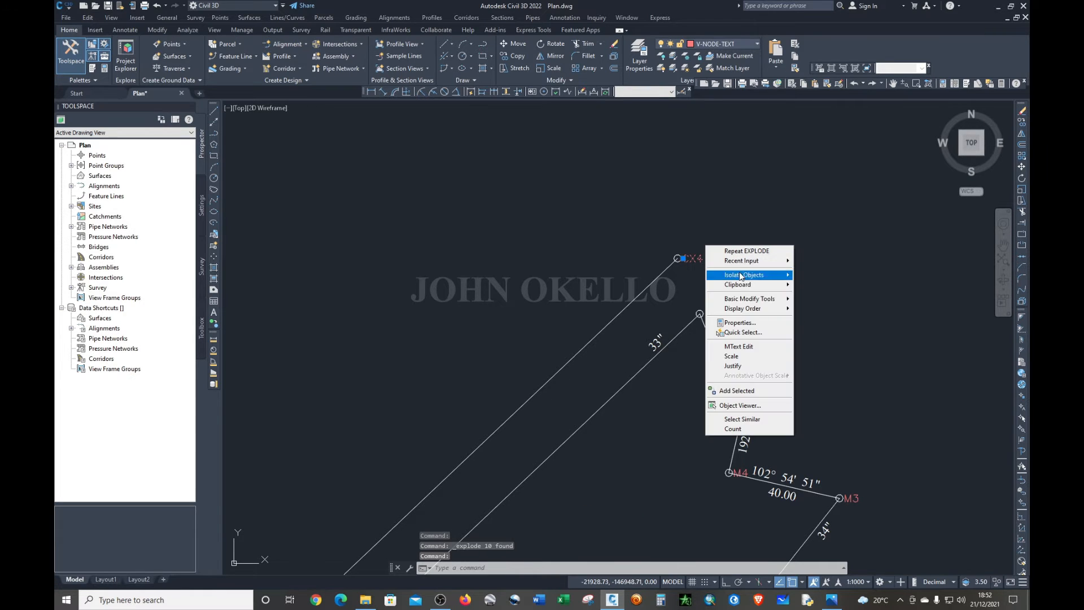
click(739, 419)
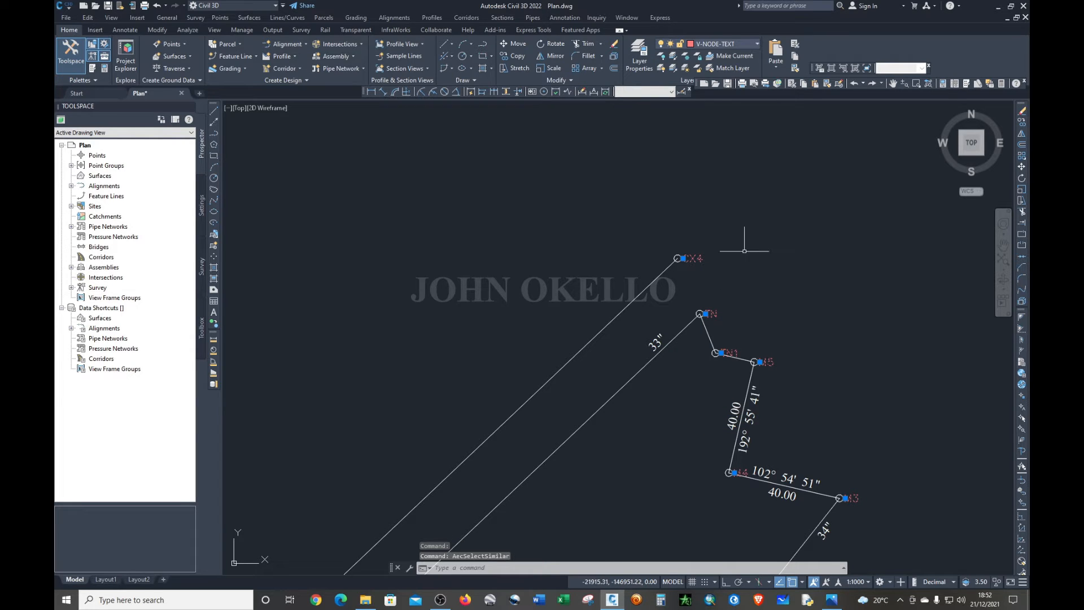
scroll(744, 251, down, 5)
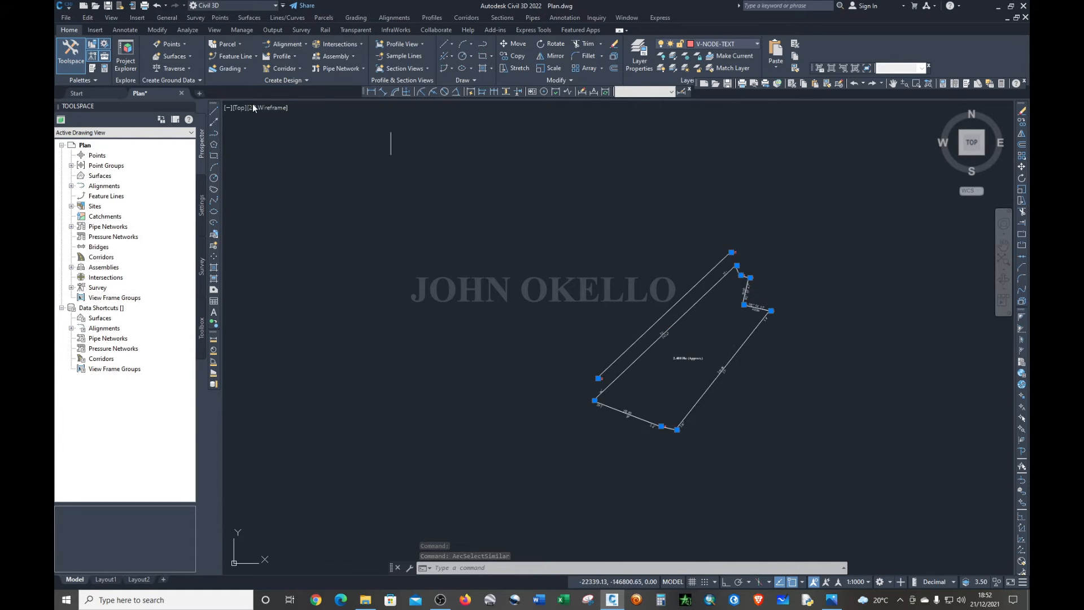
click(104, 67)
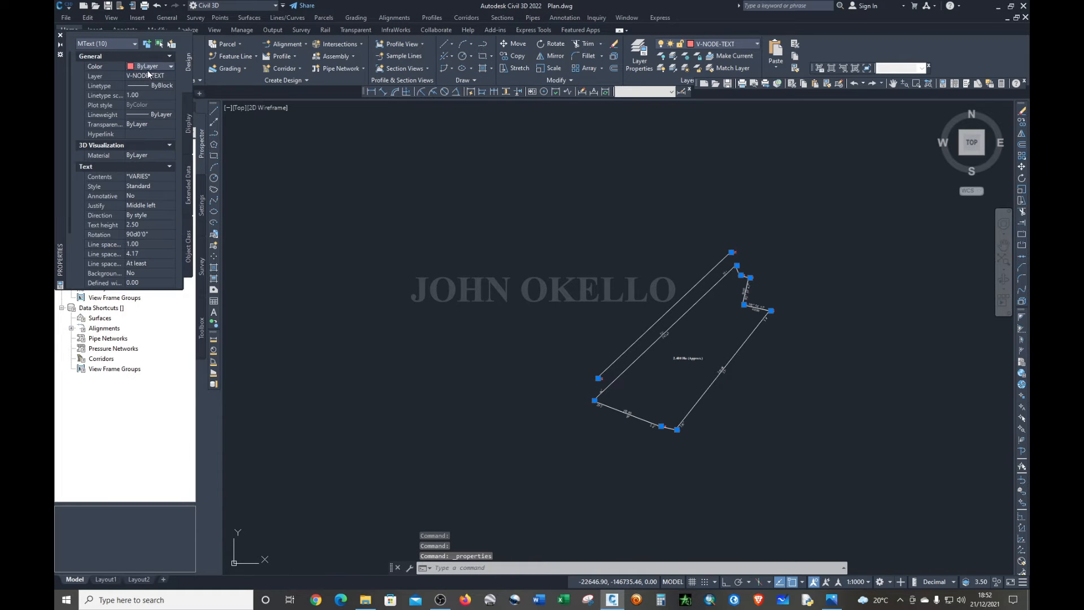
click(156, 66)
click(144, 152)
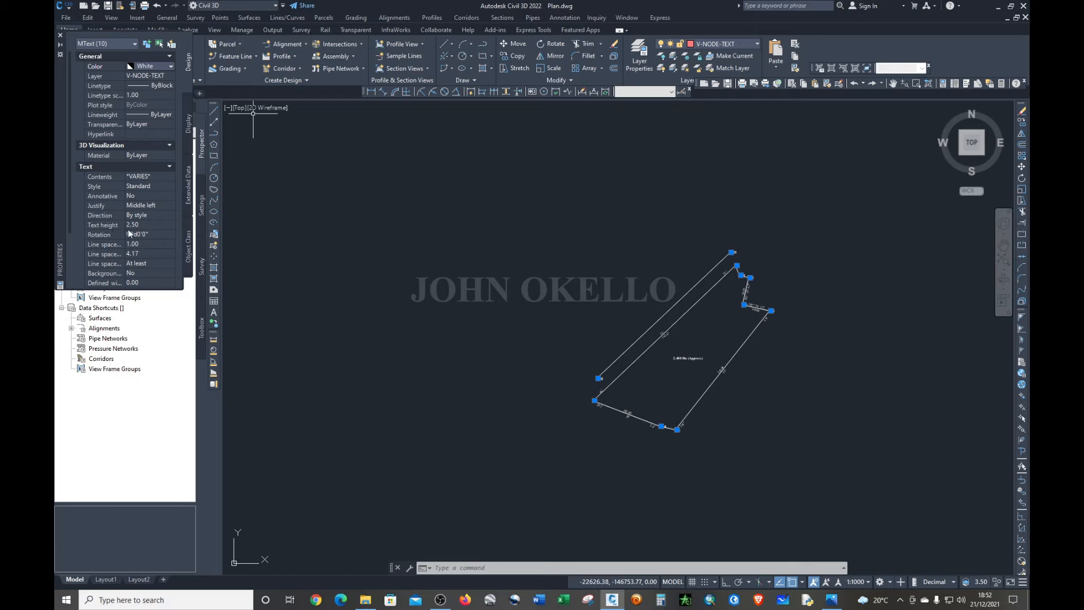
- Set the text style of the selected point labels to style1 and clear the selection
click(148, 187)
click(148, 187)
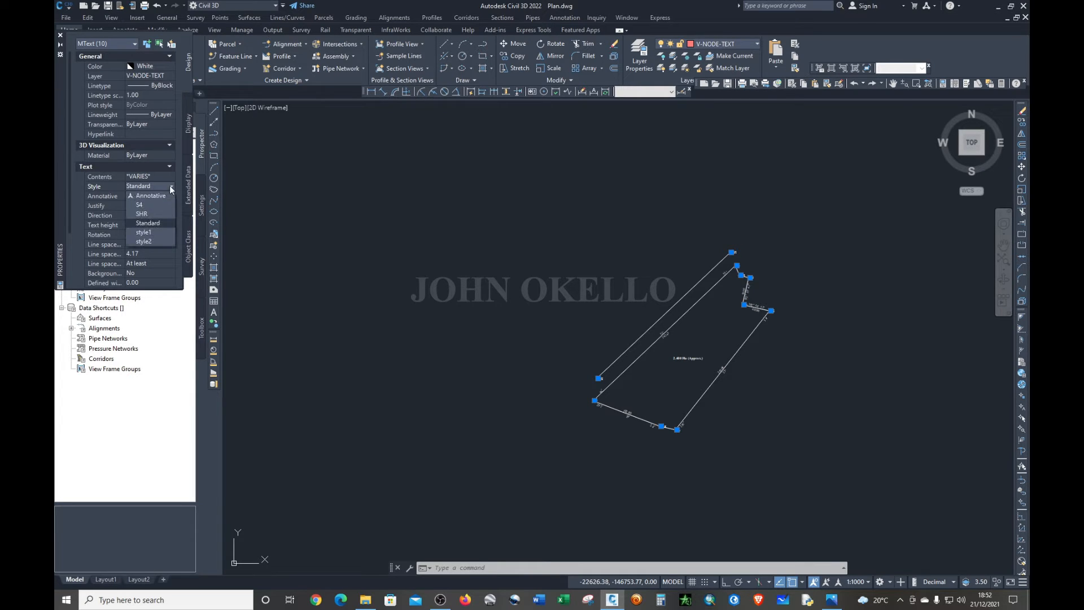
click(156, 231)
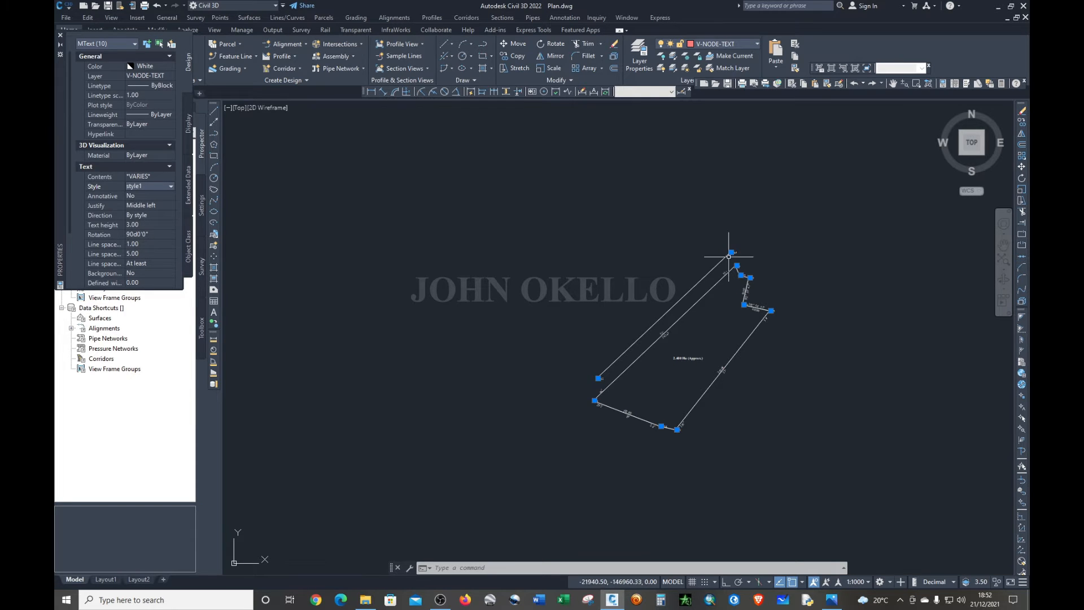
key(Escape)
- Move the TN label to just above its point symbol
scroll(727, 251, up, 6)
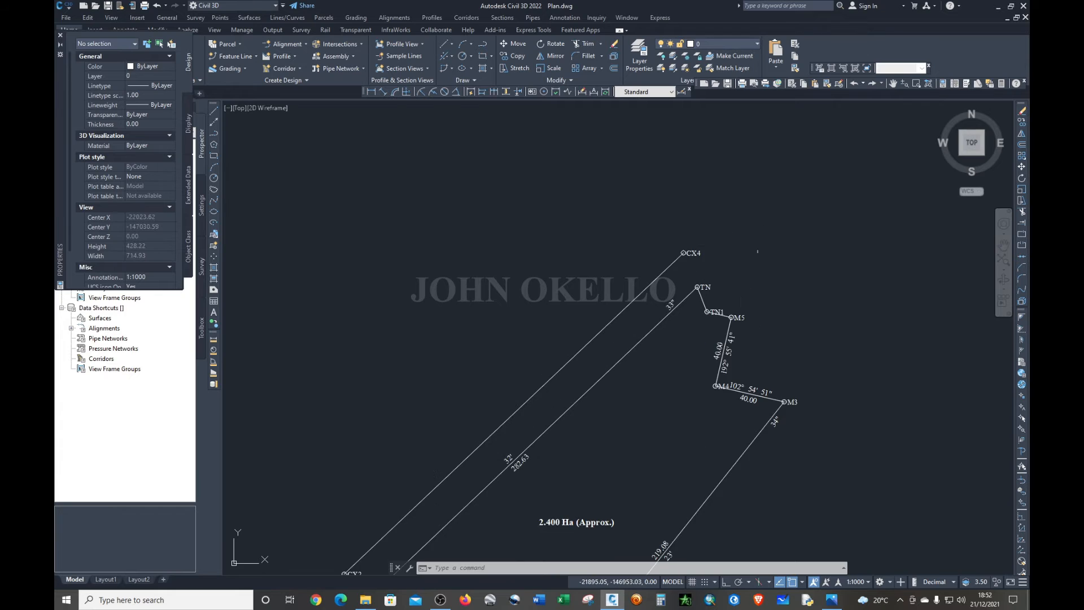
scroll(695, 242, down, 4)
scroll(717, 282, up, 8)
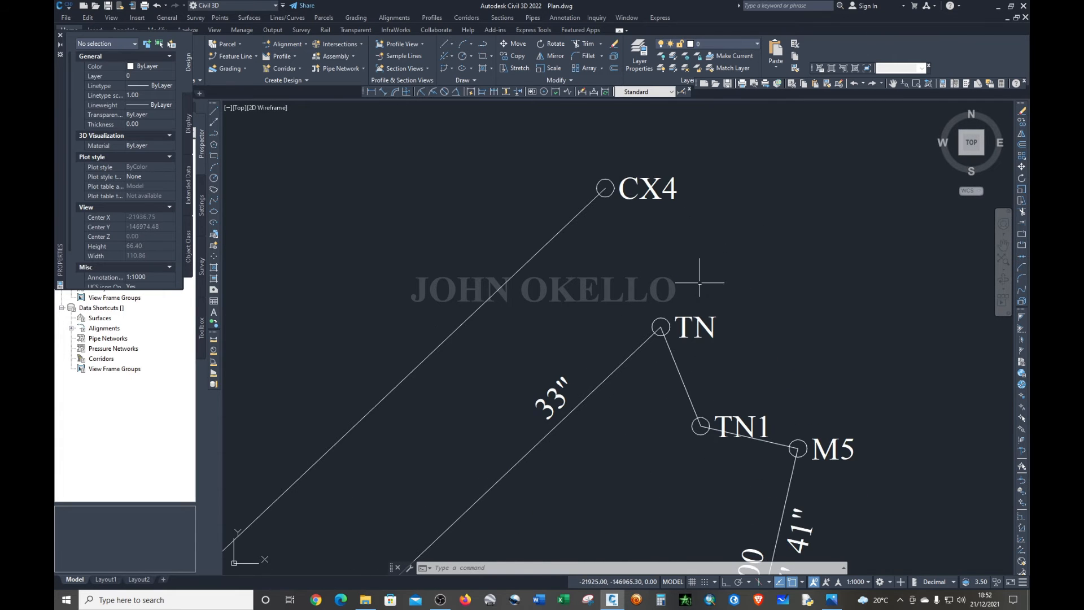
click(697, 328)
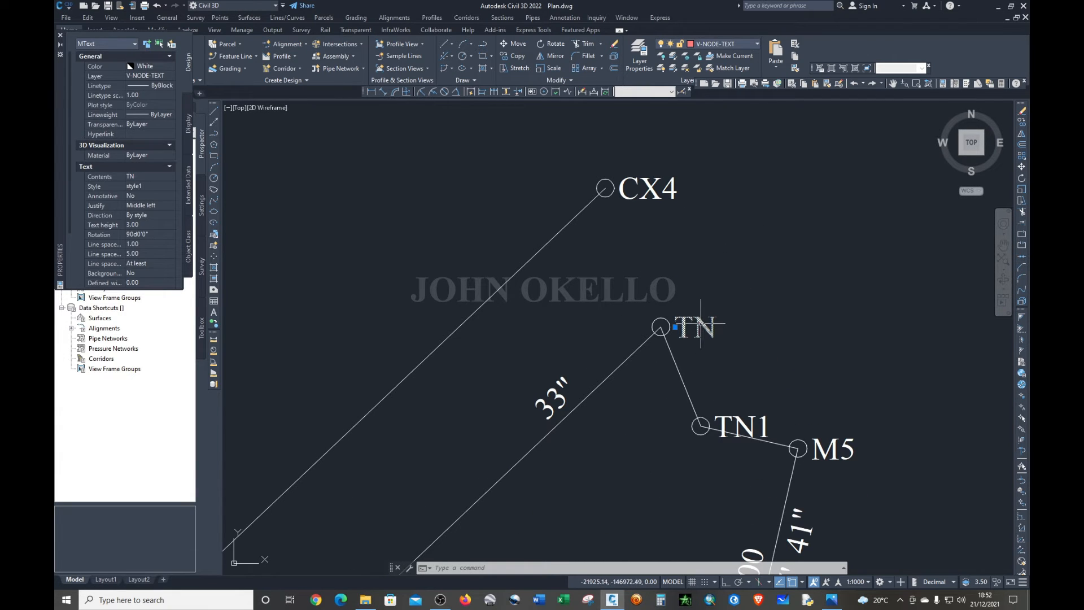
drag(698, 327, 673, 295)
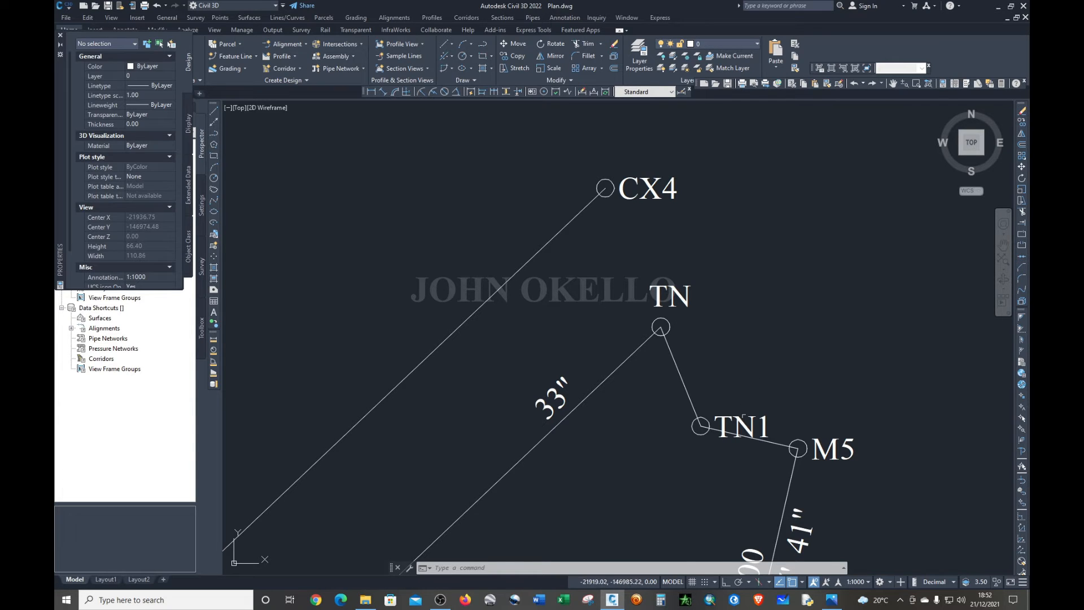
- Move the TN1 label below and to the left of its point symbol, clear of the line to M5
click(742, 426)
drag(742, 426, 682, 457)
click(650, 452)
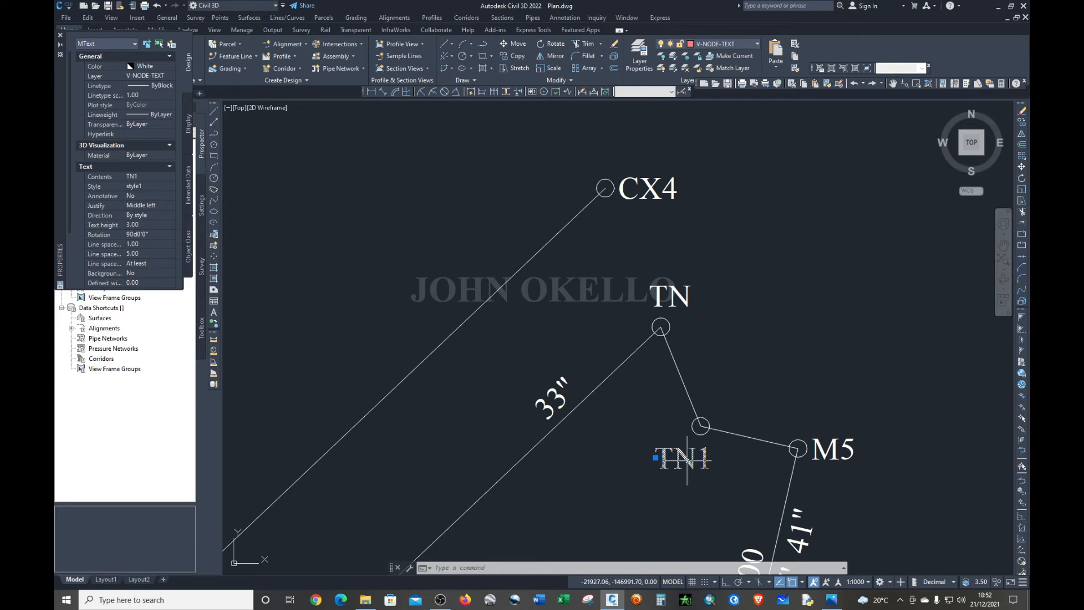
click(686, 458)
key(Escape)
- Move the M4 label to the left of its point symbol, clear of the bearing text on line M4–M3
scroll(785, 330, down, 4)
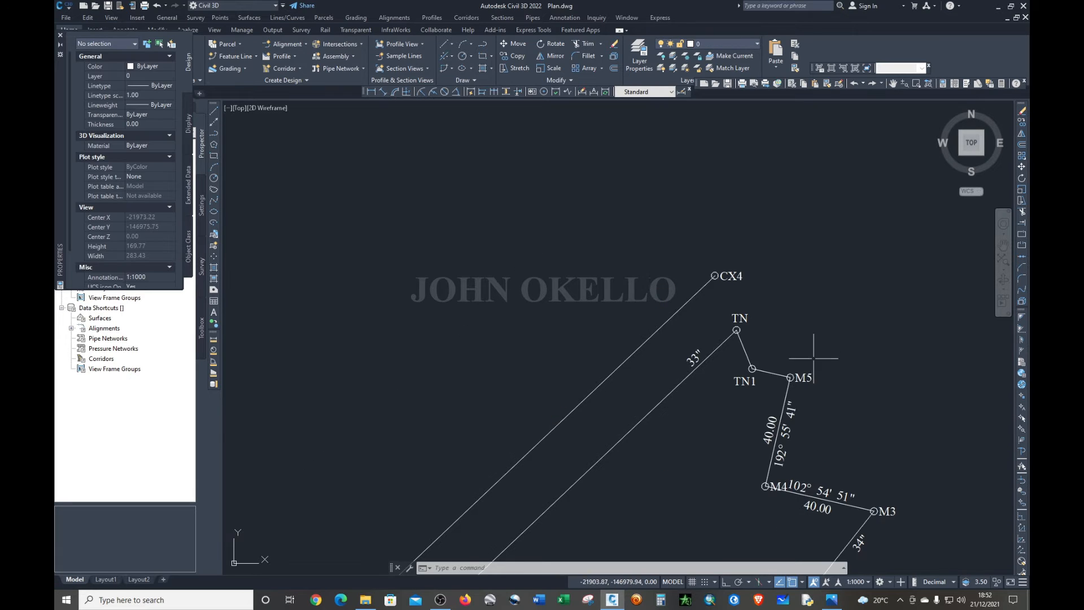
scroll(814, 380, down, 2)
scroll(812, 451, down, 4)
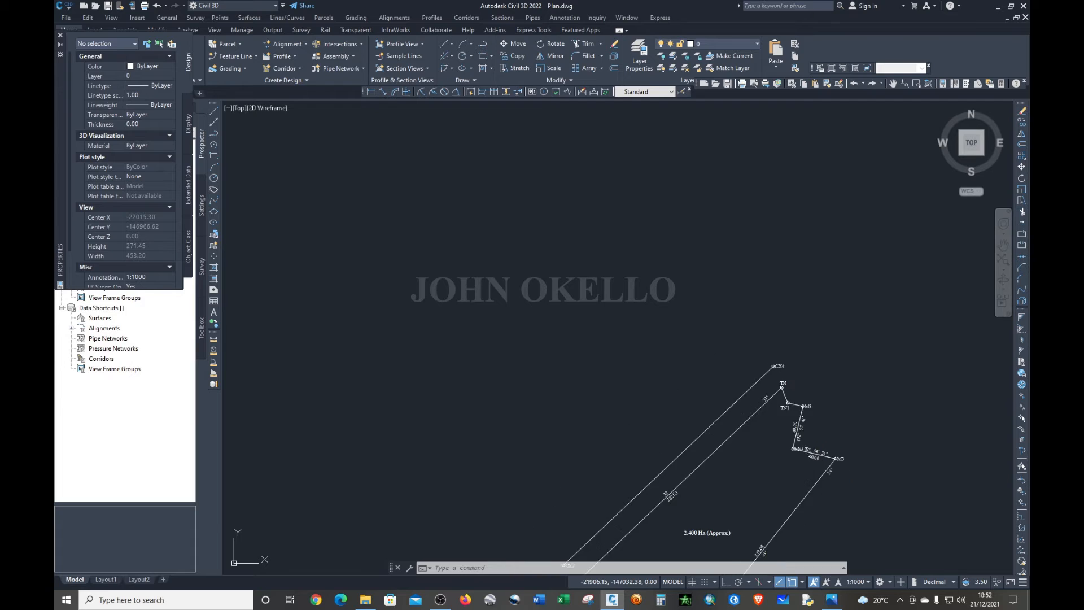
scroll(798, 395, down, 1)
scroll(769, 419, up, 7)
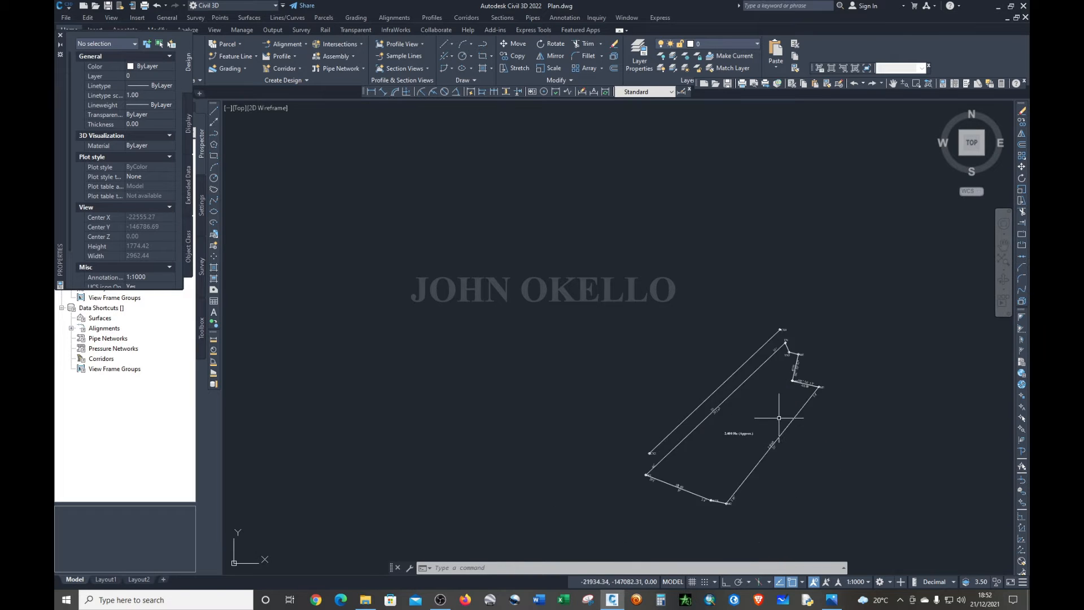
scroll(795, 295, up, 4)
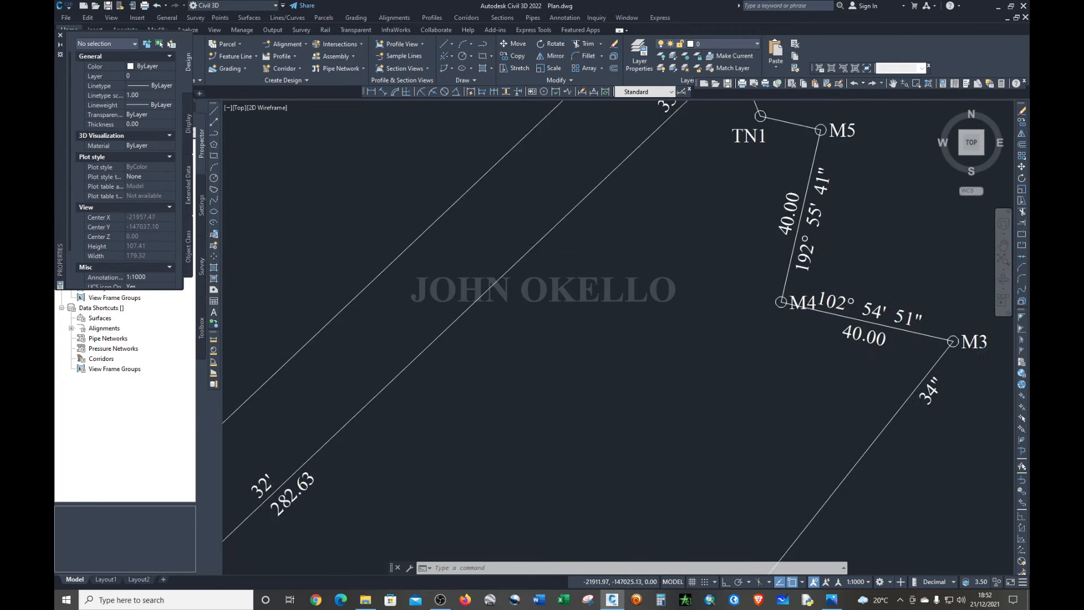
click(793, 310)
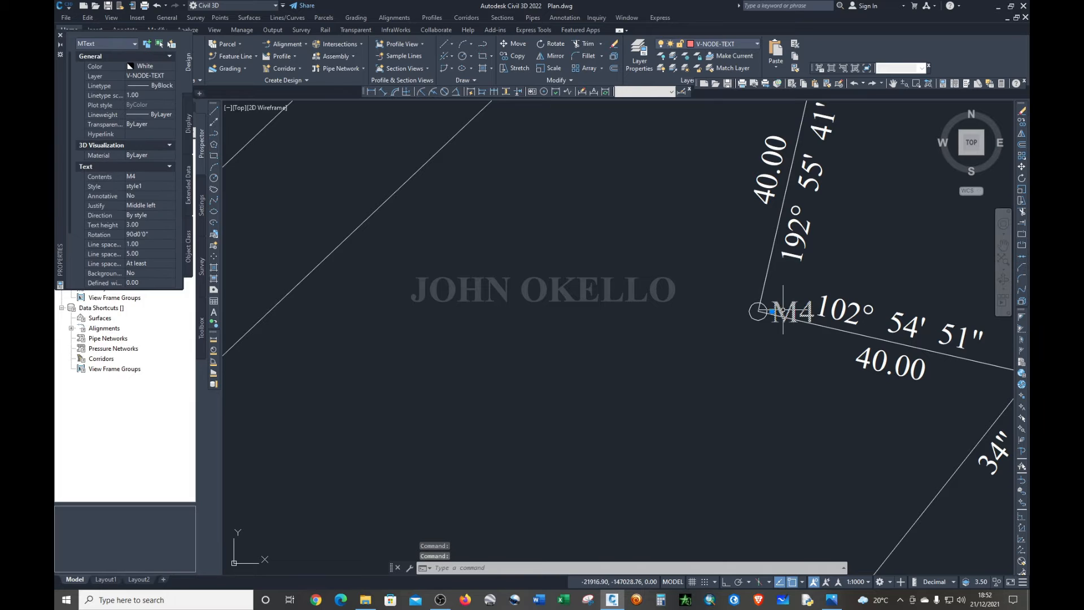
click(792, 311)
click(728, 321)
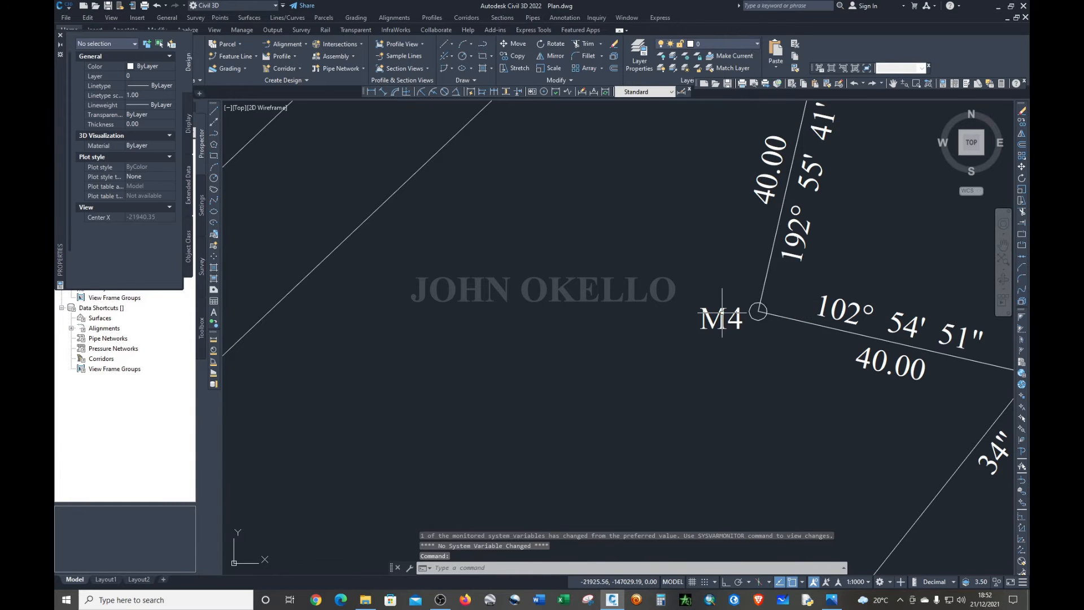
- Move the M2 label to just below its point symbol, clear of the bearing text on line M2–M3
scroll(626, 313, down, 6)
scroll(762, 315, up, 3)
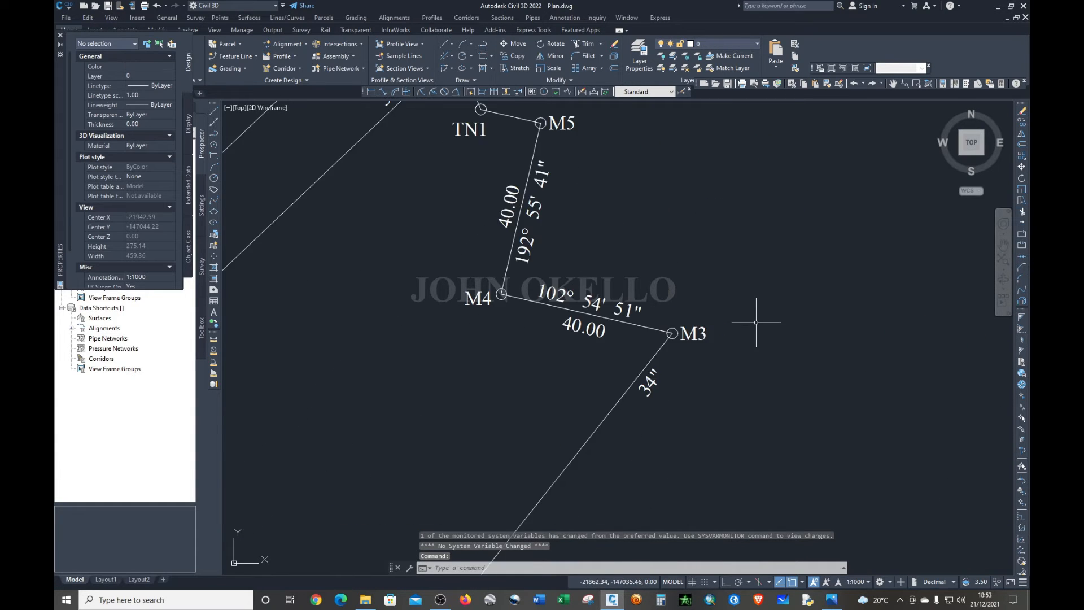
scroll(776, 291, down, 5)
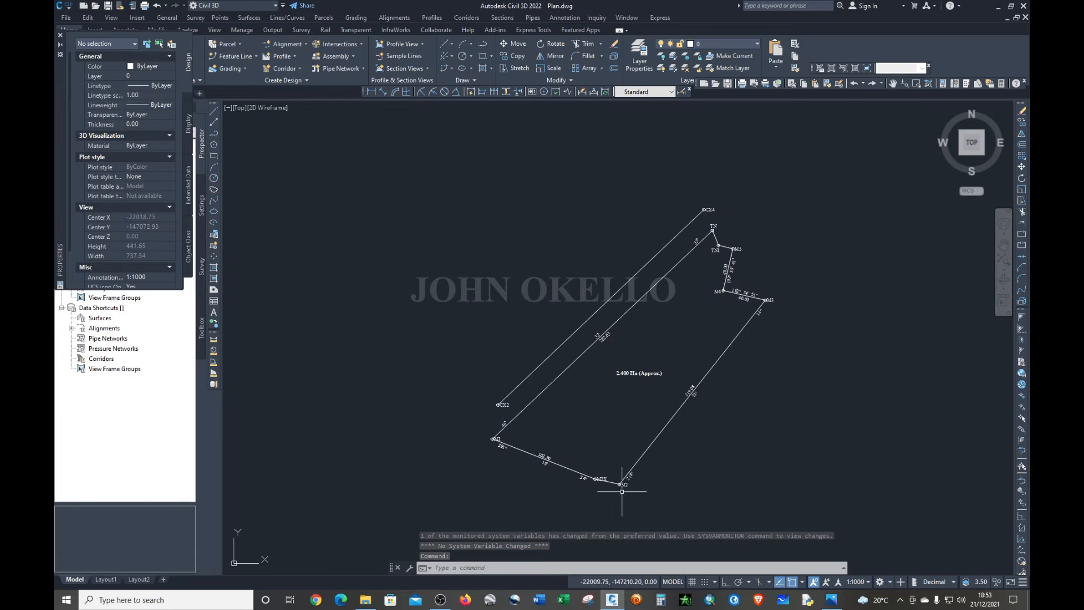
scroll(604, 496, up, 4)
click(661, 448)
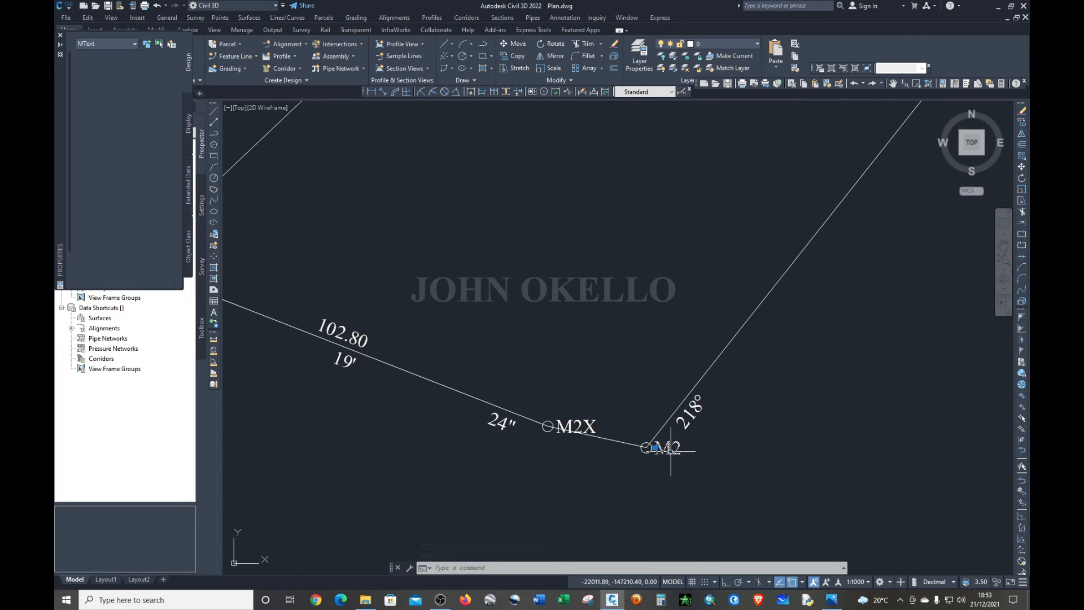
click(653, 447)
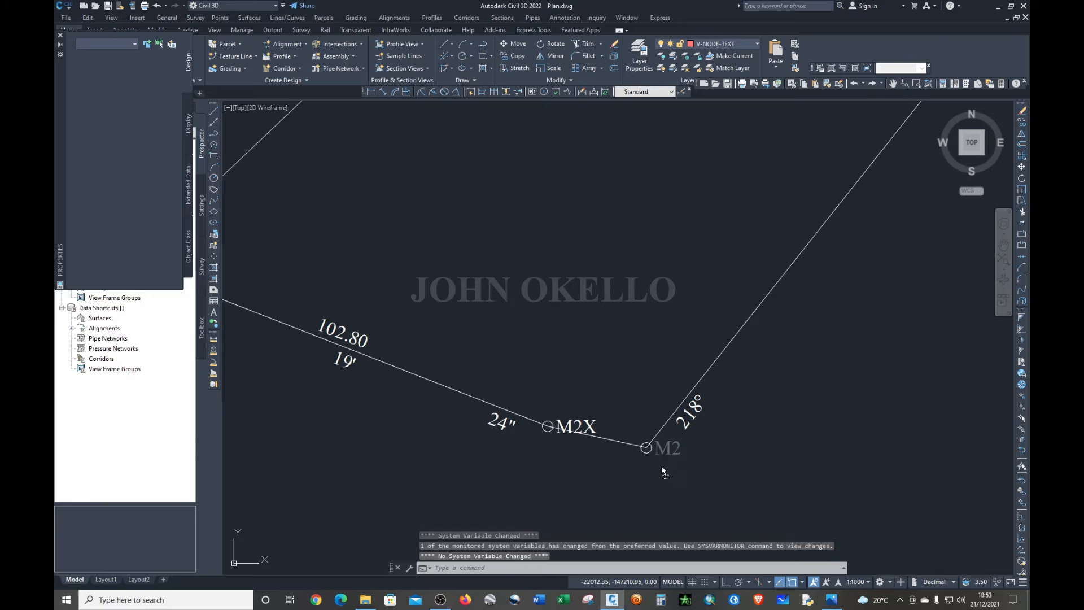
click(662, 470)
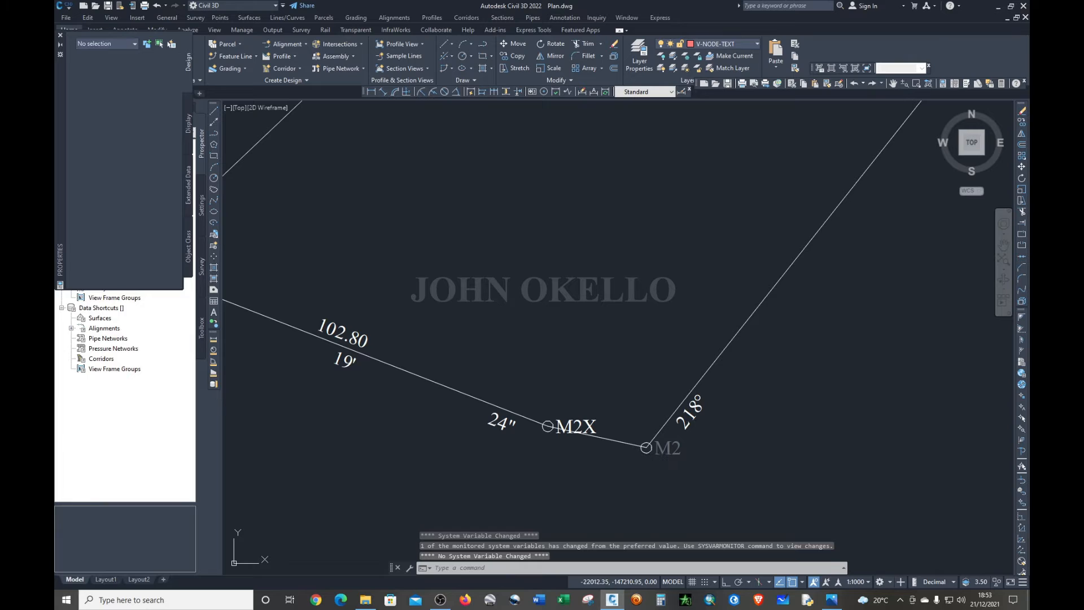
- Move the M2X label above its point symbol, clear of the line to M2
click(567, 421)
click(569, 424)
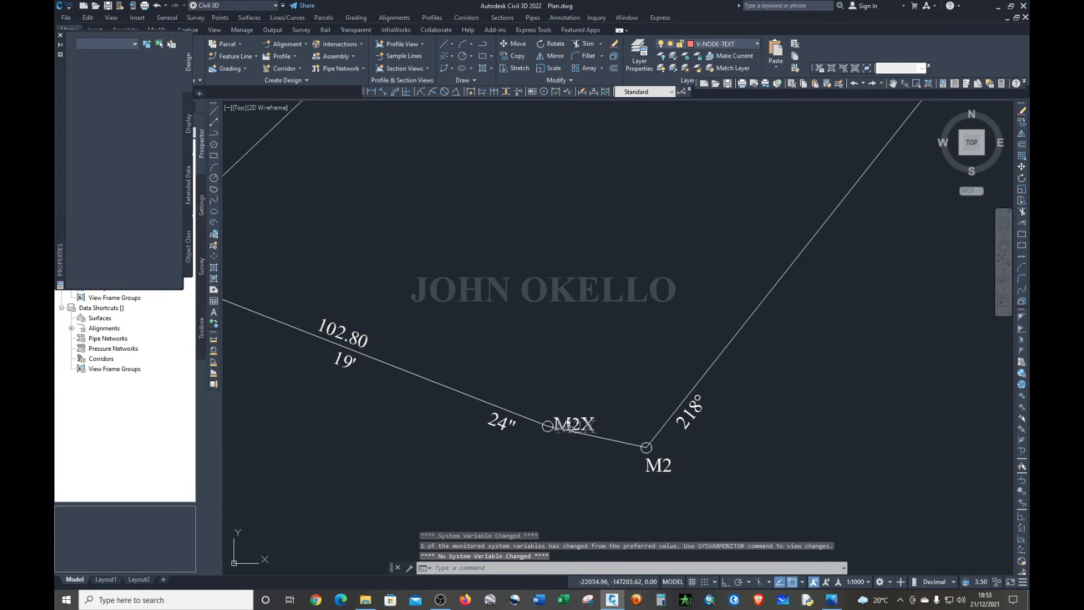
click(554, 400)
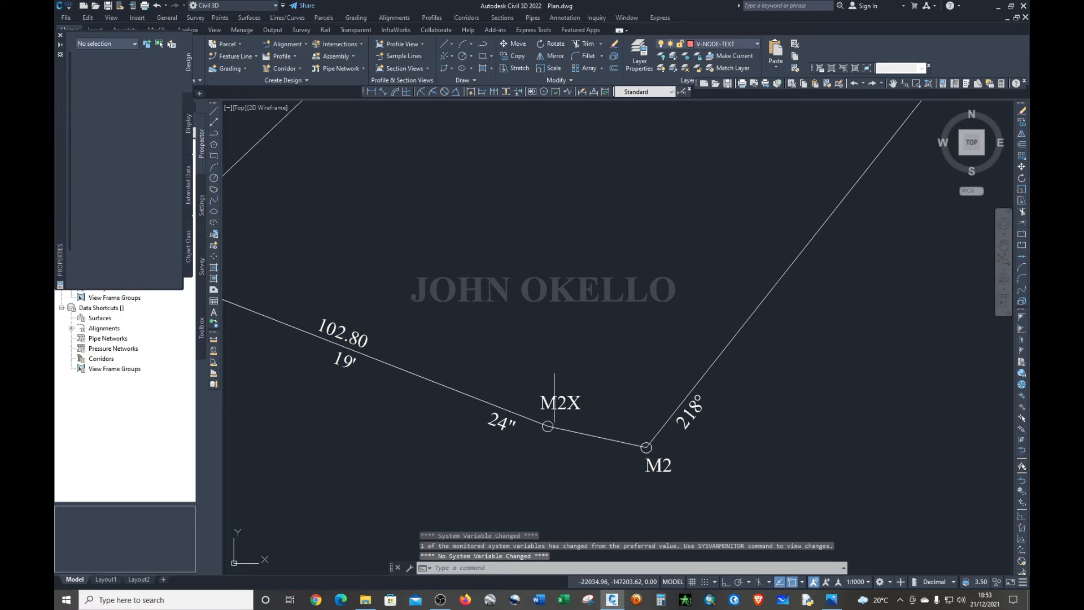
- Move the M1 label to the left of its point symbol, clear of the two boundary lines
scroll(755, 419, down, 8)
scroll(711, 405, up, 6)
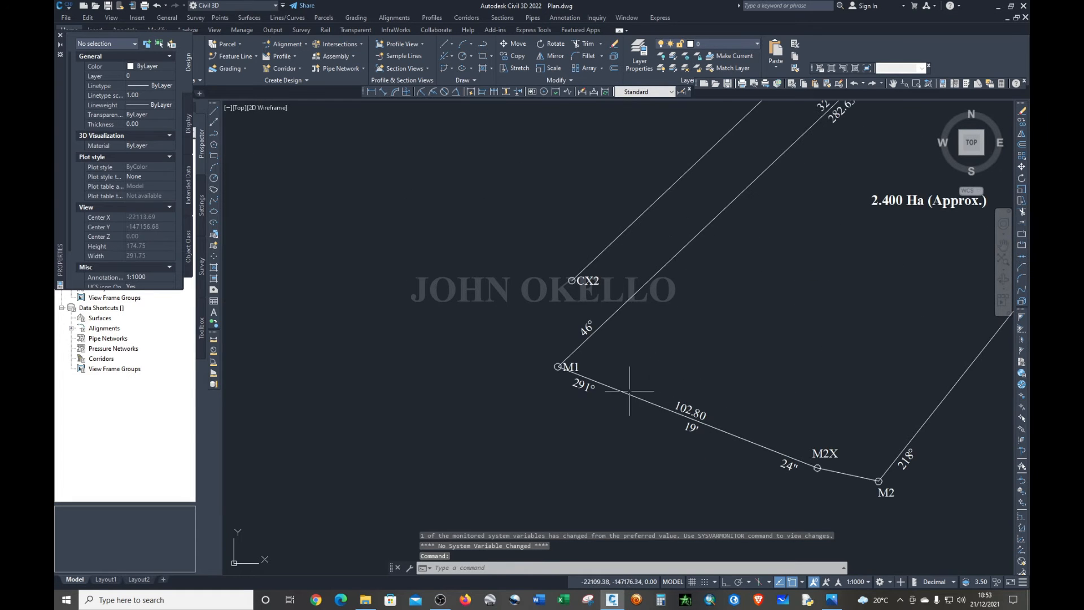
scroll(553, 351, up, 4)
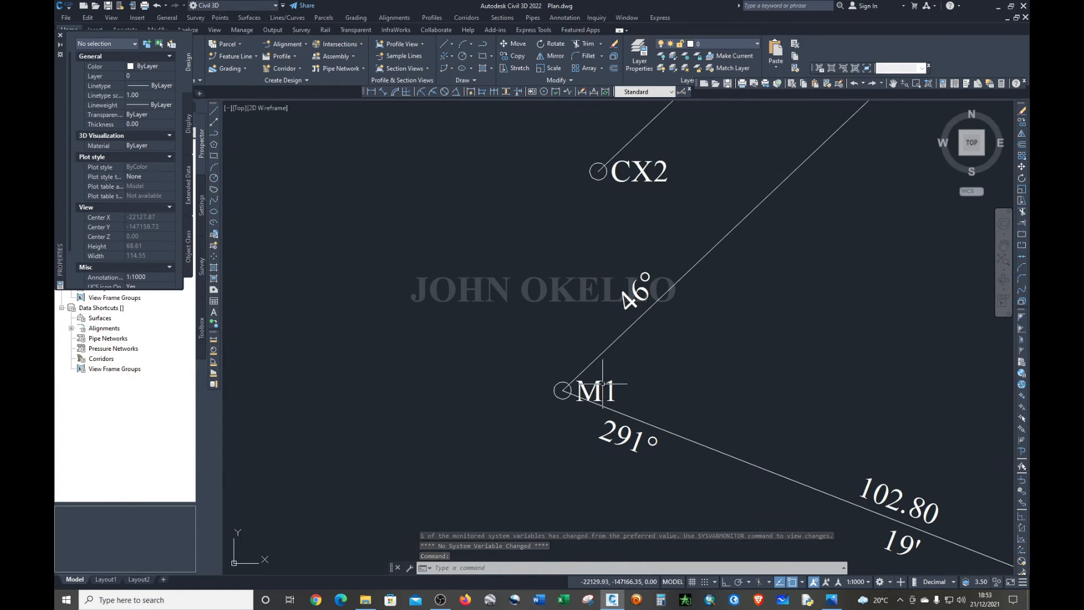
click(598, 388)
drag(598, 388, 529, 397)
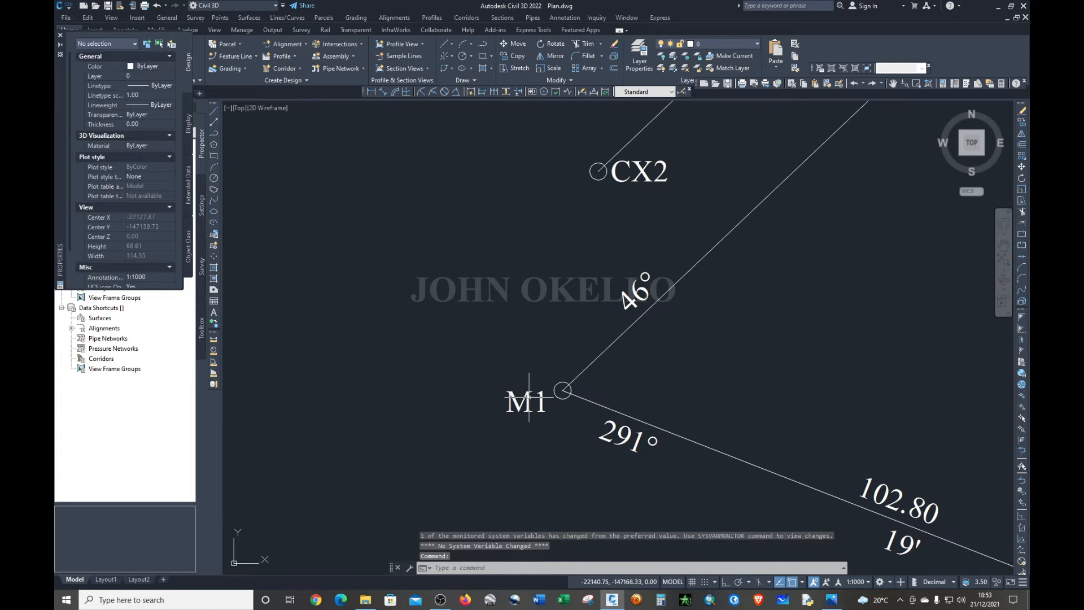
- Examine the relabelled plan and the boundary line ends running inside the point circle at TN
scroll(529, 398, down, 8)
scroll(716, 259, up, 2)
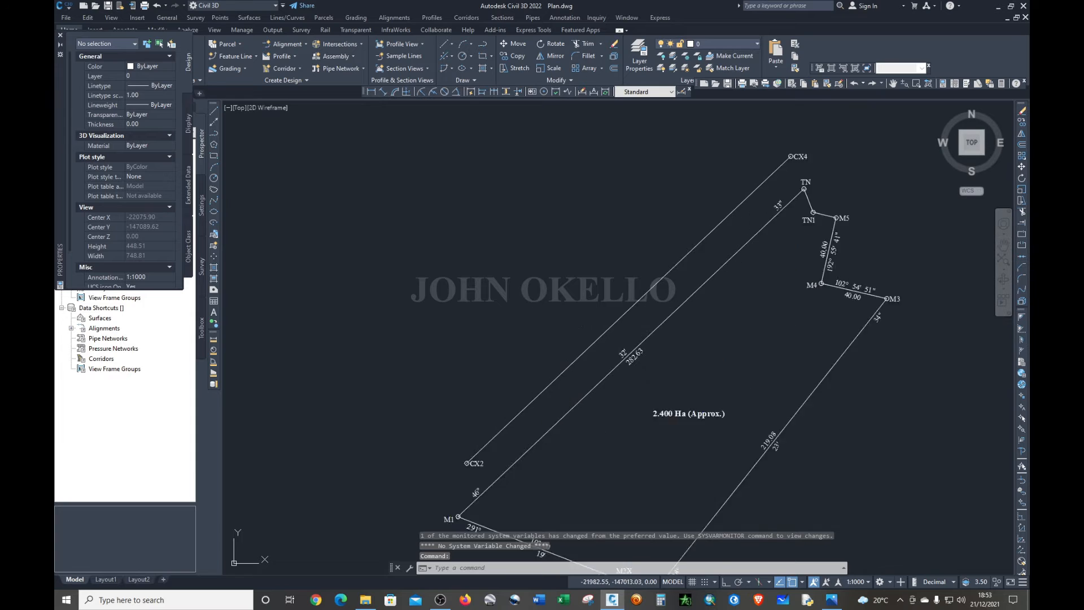
scroll(716, 256, up, 1)
scroll(715, 256, down, 1)
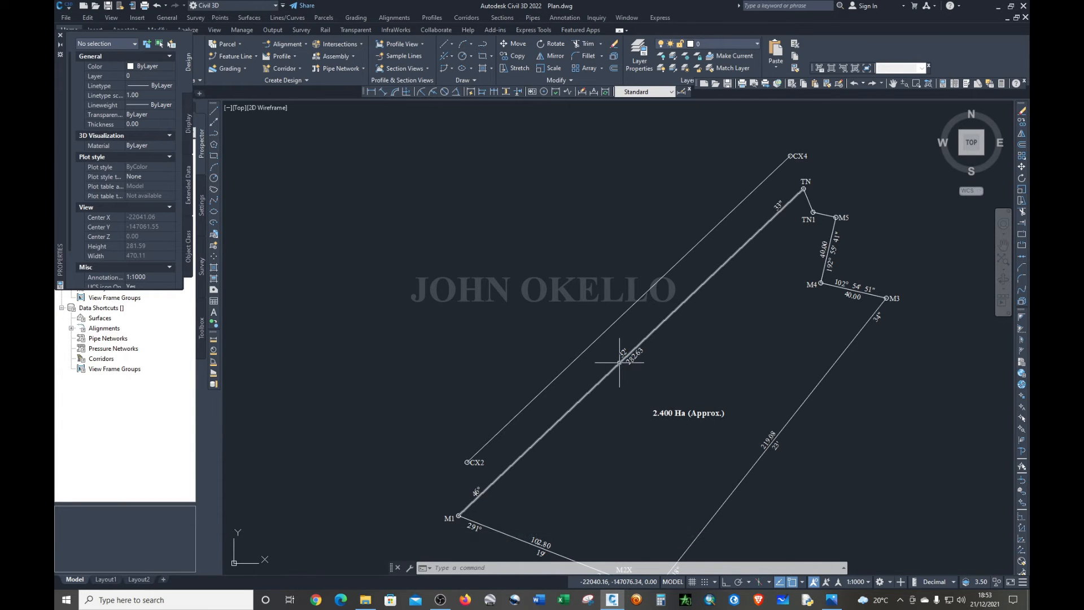
scroll(818, 172, up, 6)
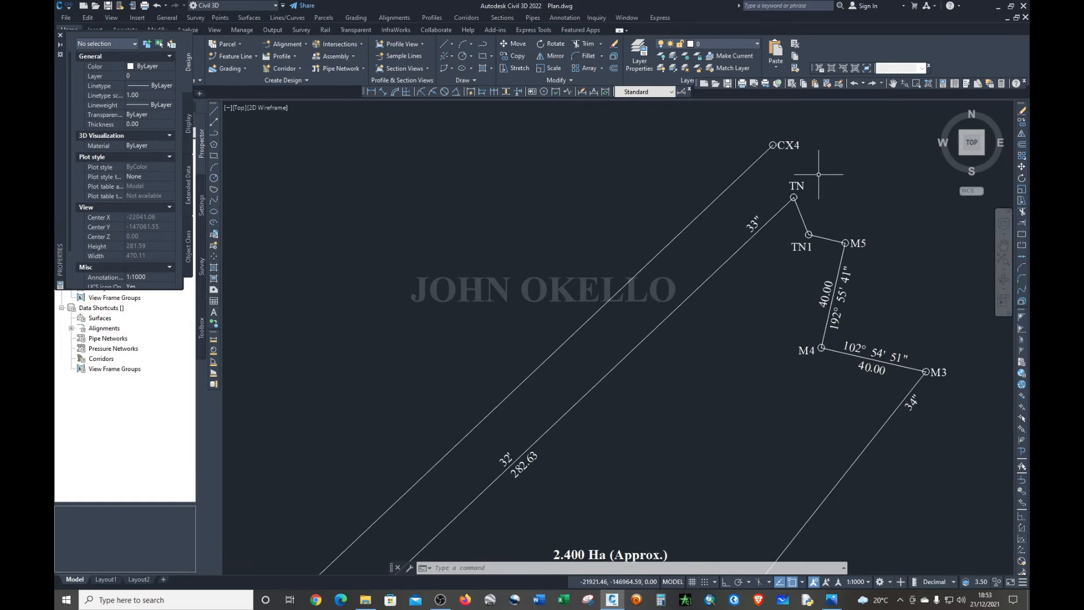
scroll(805, 184, down, 2)
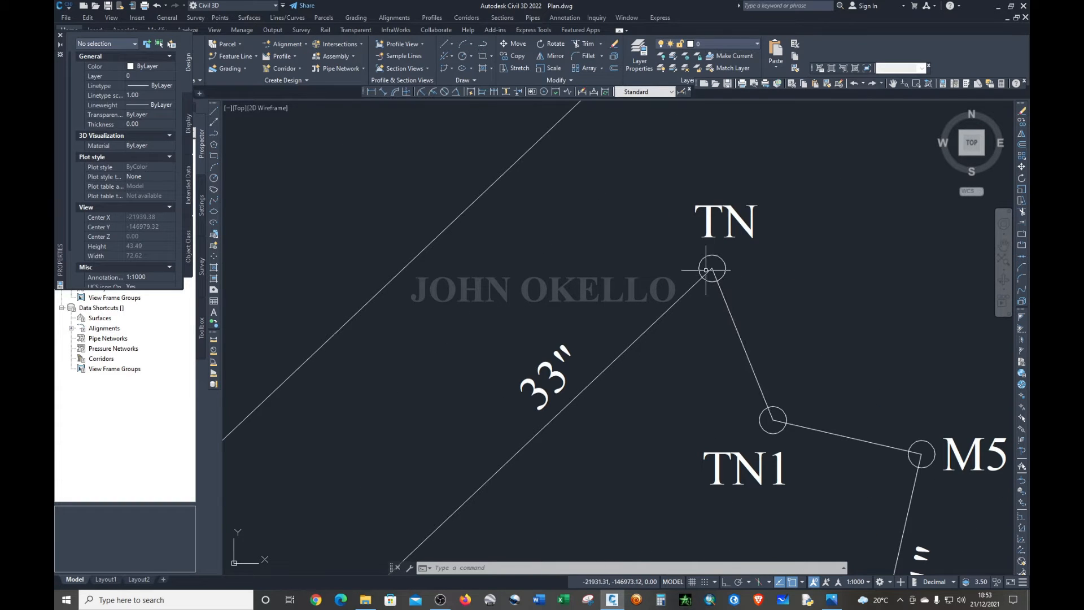
scroll(720, 266, up, 2)
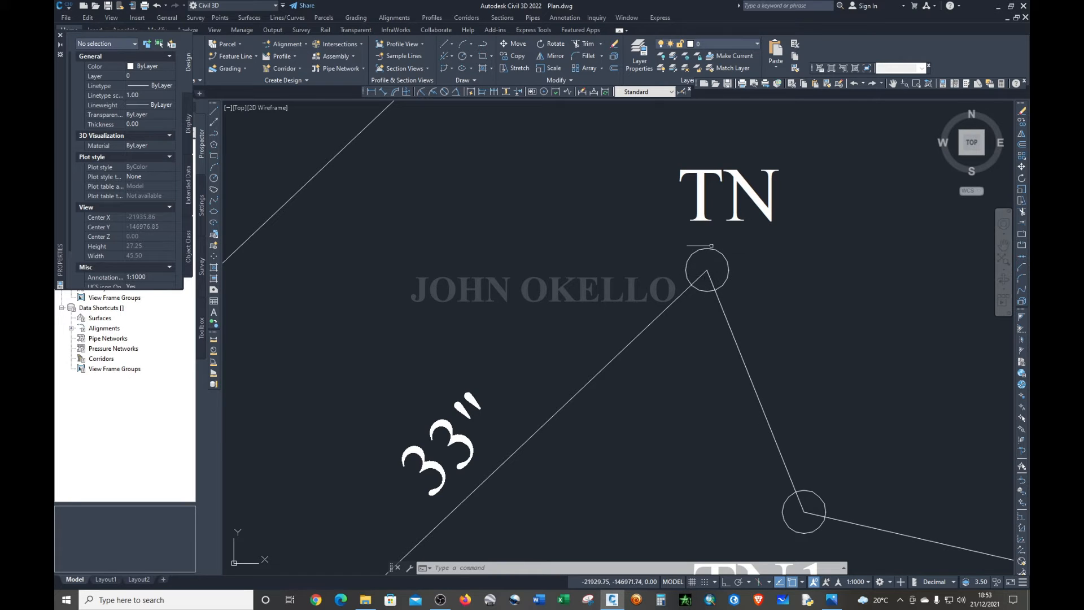
scroll(710, 248, down, 8)
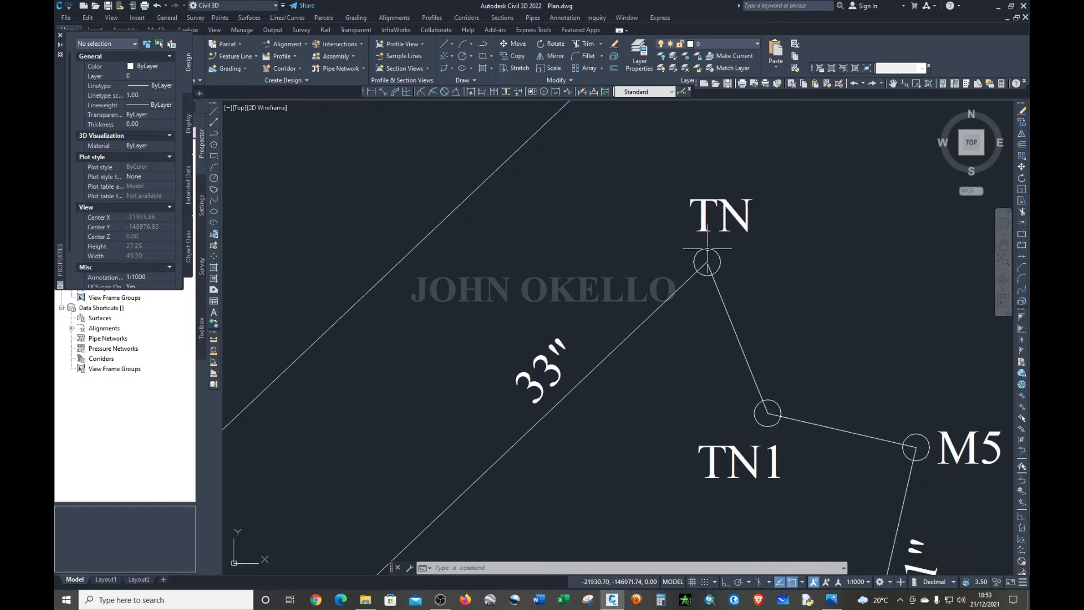
scroll(722, 266, up, 3)
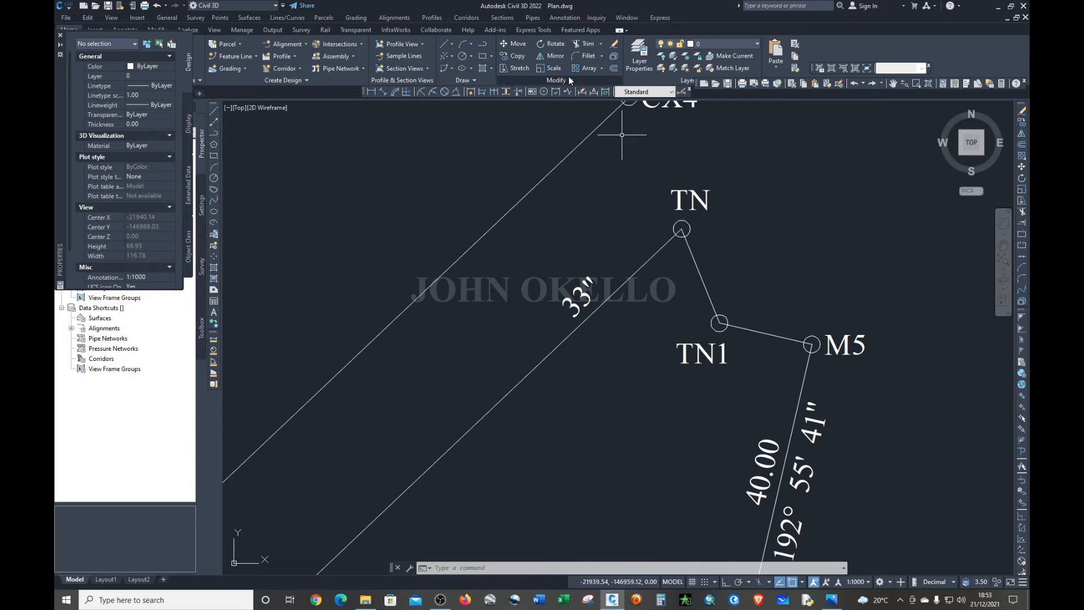
- Trim the ends of the two boundary lines inside the TN point circle
click(584, 44)
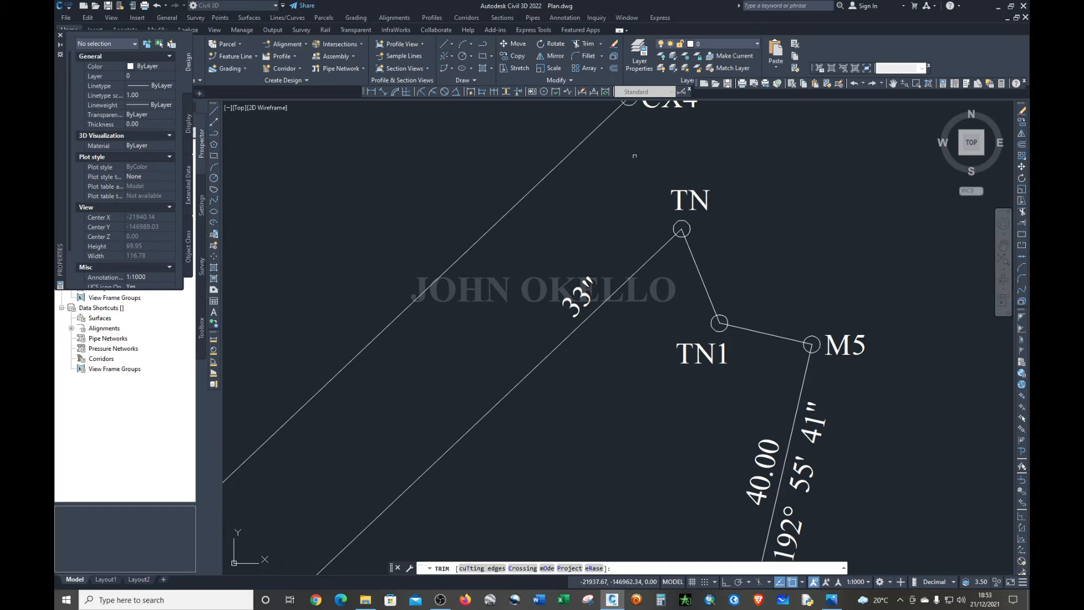
click(664, 138)
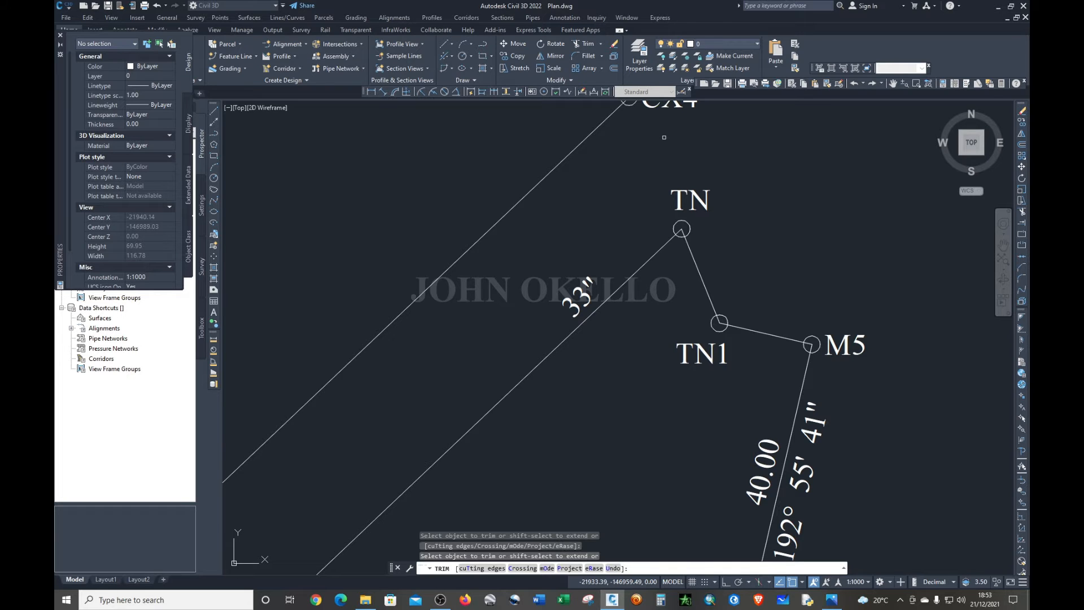
click(682, 229)
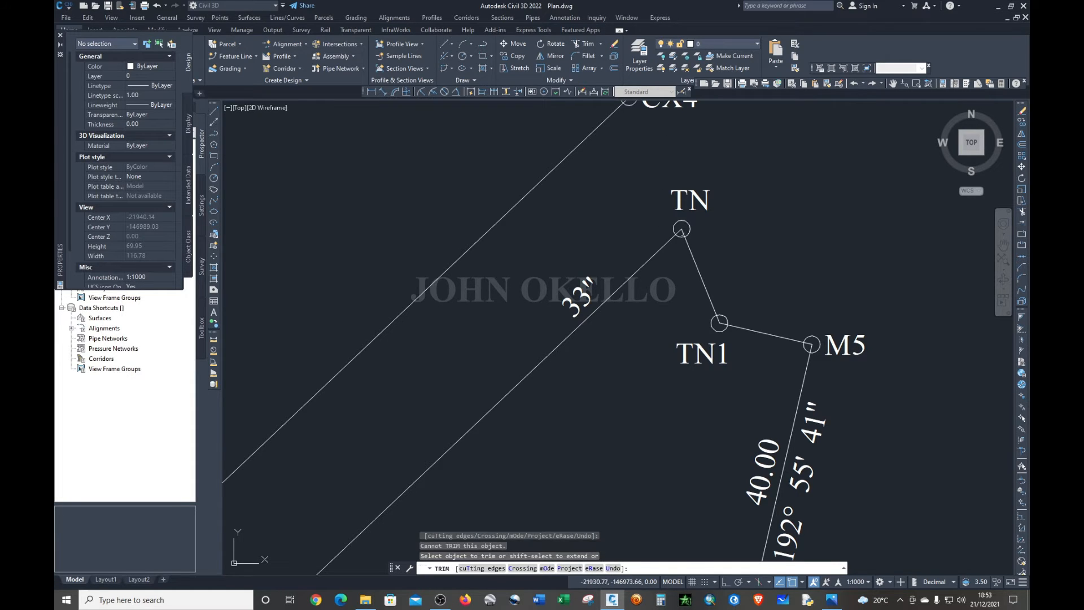
scroll(684, 229, up, 4)
scroll(684, 229, up, 4)
click(666, 241)
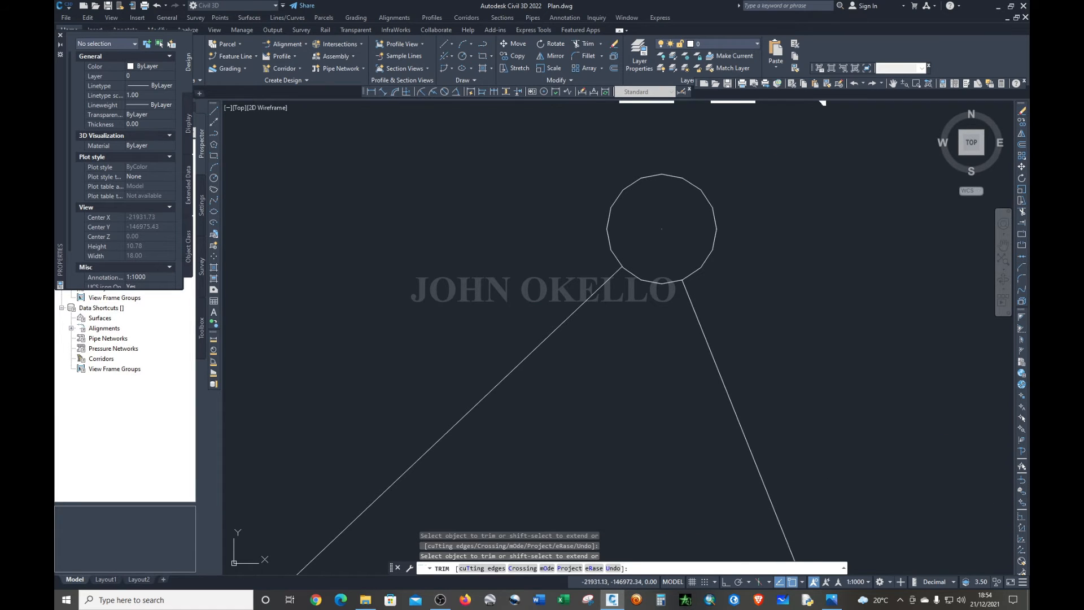
- Trim the boundary line ends inside the TN1 and M5 point circles
scroll(649, 179, down, 5)
click(651, 180)
scroll(658, 181, down, 2)
scroll(664, 198, up, 5)
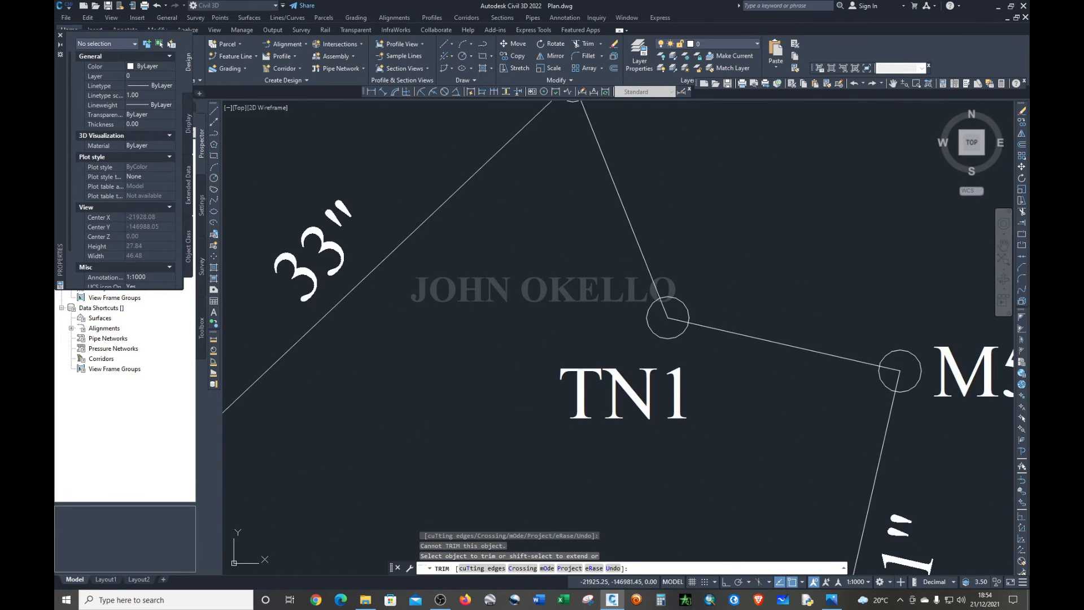
click(678, 319)
click(663, 307)
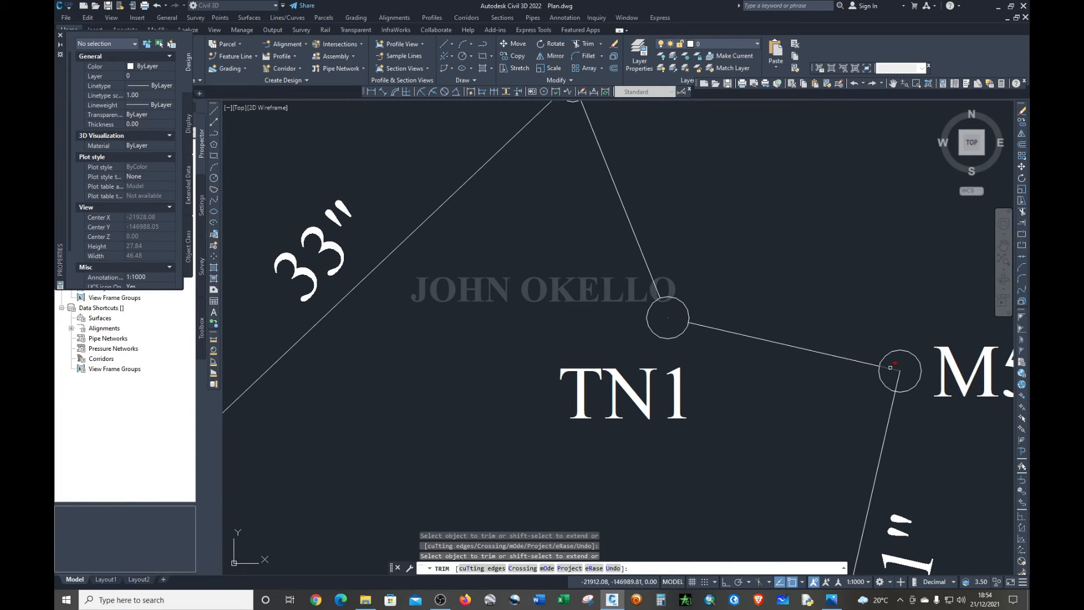
- Trim both boundary line ends inside the M4 point circle
scroll(852, 342, down, 6)
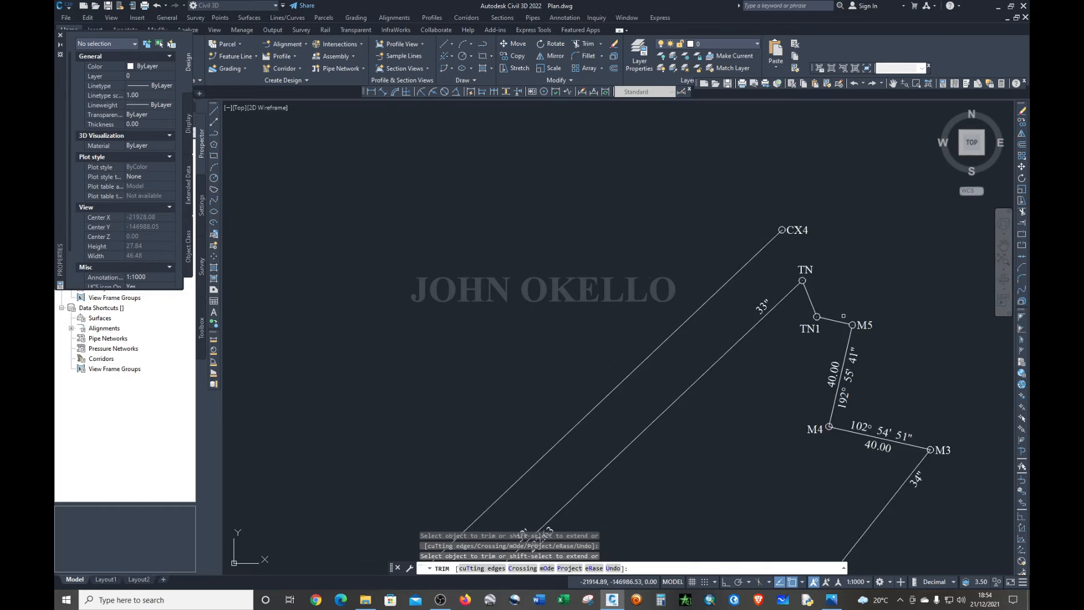
scroll(728, 421, up, 5)
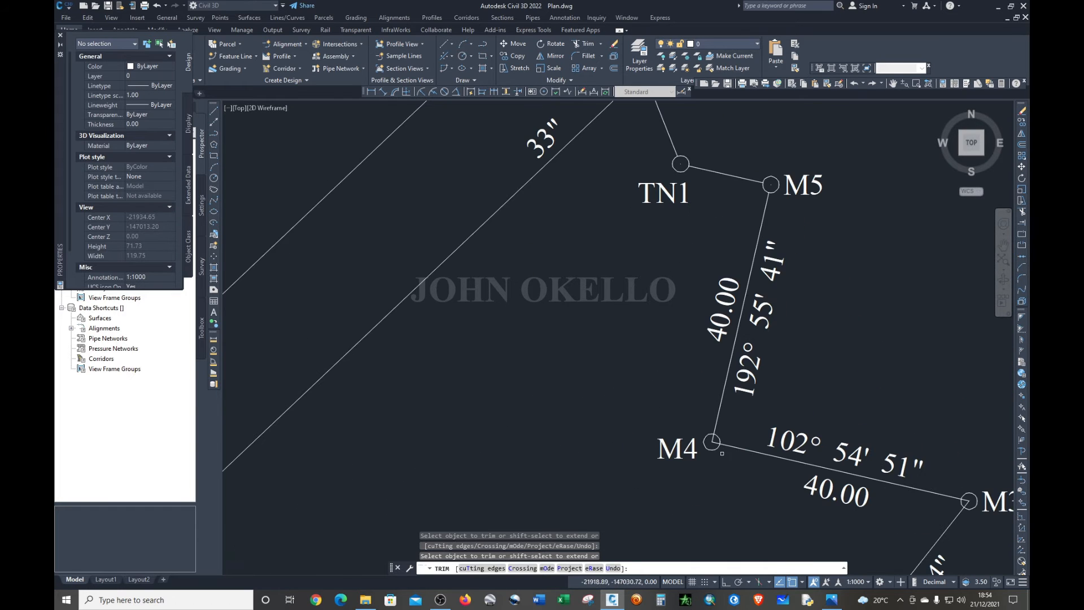
scroll(721, 452, up, 6)
click(700, 412)
click(699, 410)
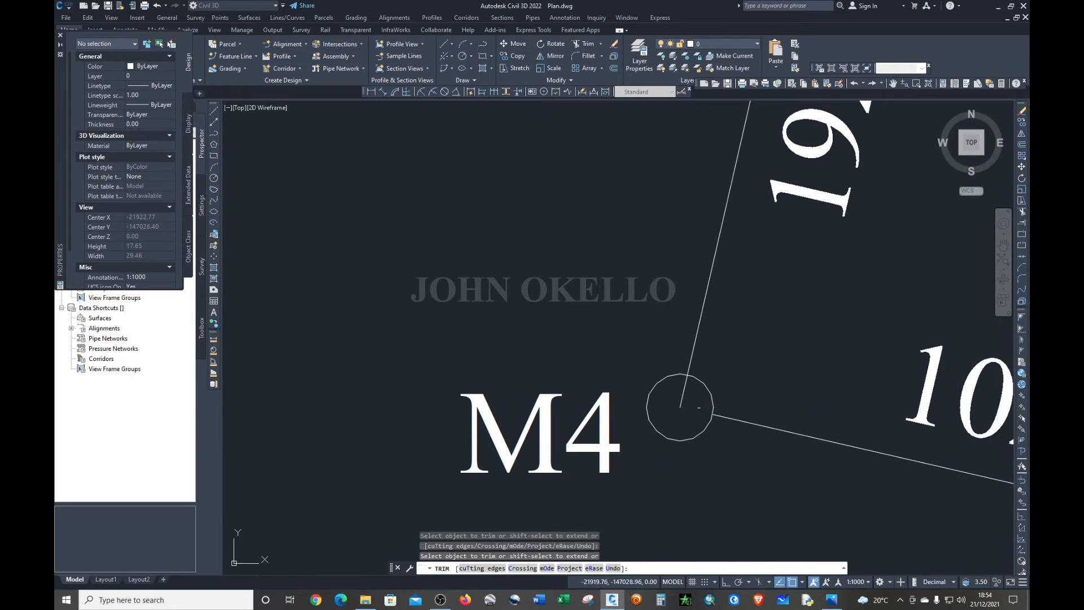
click(685, 389)
- Trim the ends of lines M3–M4 and M3–M2 inside the M3 point circle
scroll(686, 349, down, 10)
click(804, 364)
scroll(802, 368, up, 6)
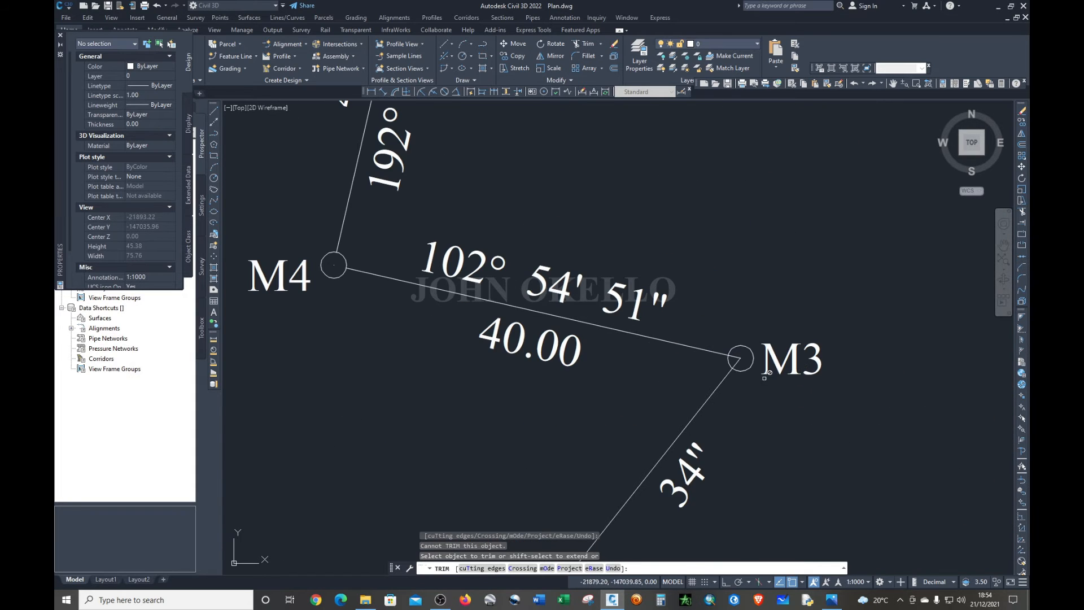
scroll(744, 363, up, 2)
click(702, 360)
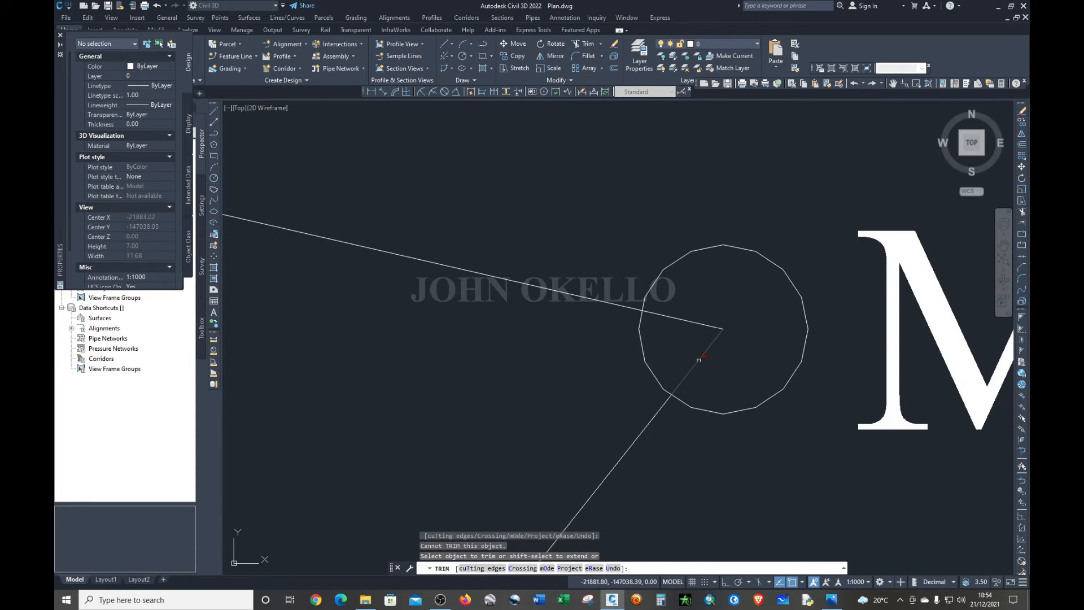
click(696, 326)
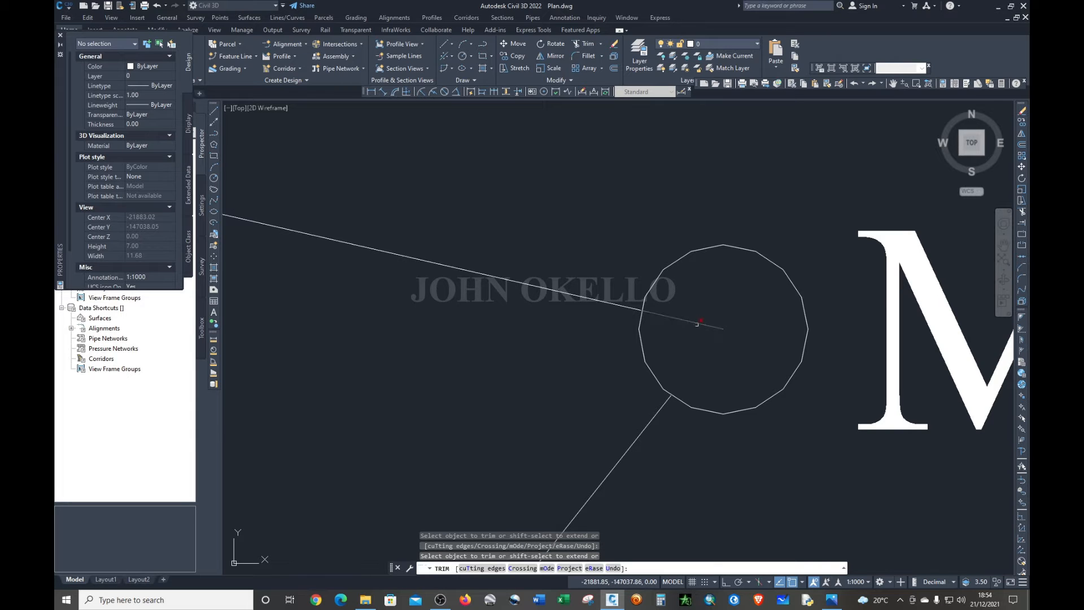
- Trim the ends of the lines to M2X and M3 inside the M2 point circle
scroll(696, 326, down, 8)
scroll(760, 315, down, 3)
click(758, 315)
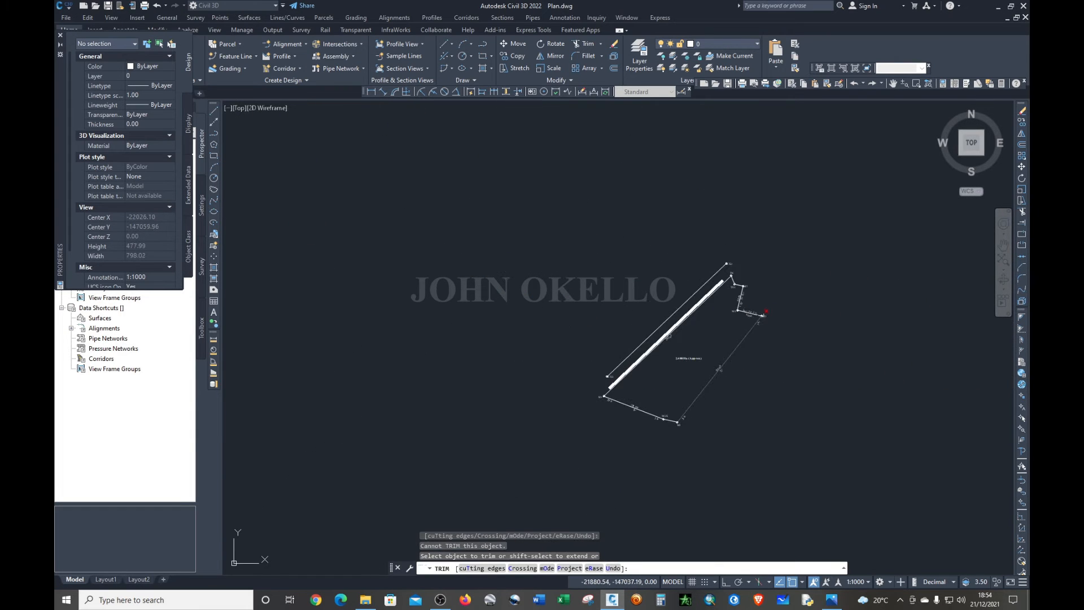
scroll(682, 432, up, 5)
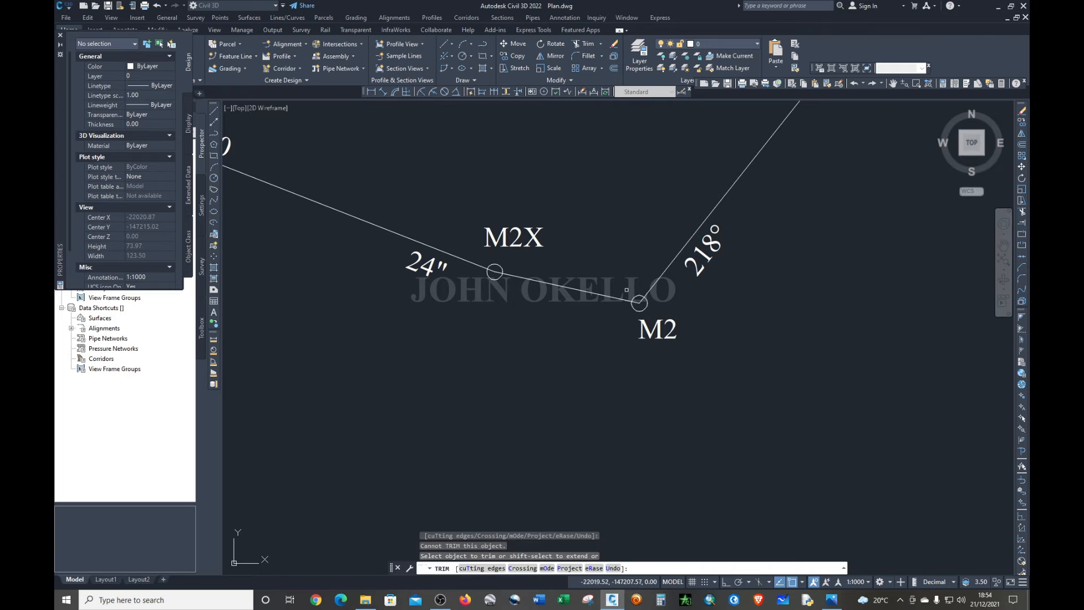
scroll(626, 290, up, 4)
click(663, 316)
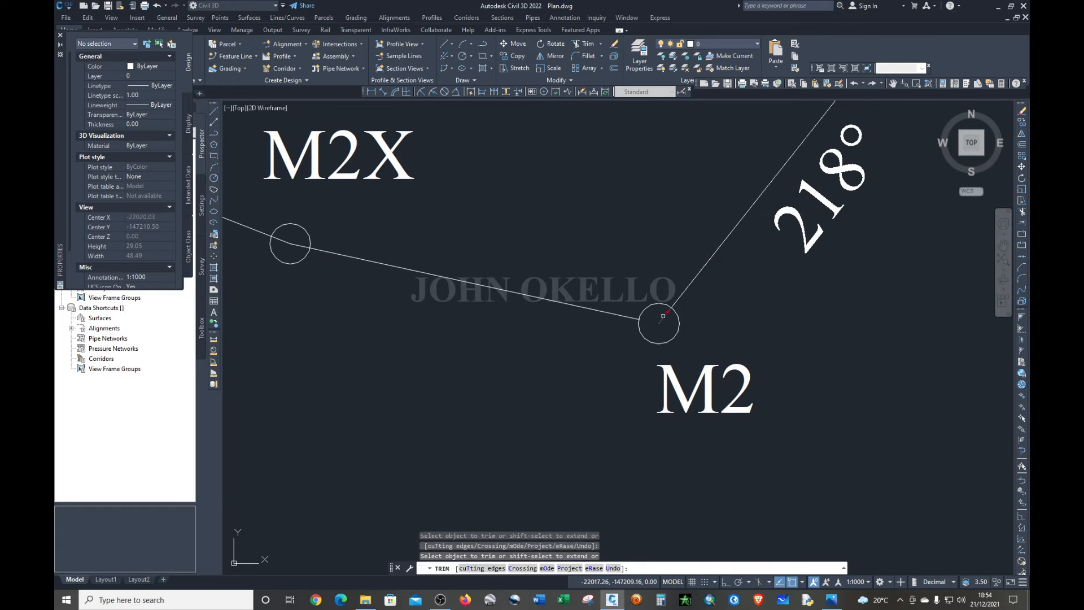
- Trim the ends of the lines to M2 and M1 inside the M2X point circle
scroll(739, 334, down, 4)
scroll(702, 335, up, 6)
click(708, 338)
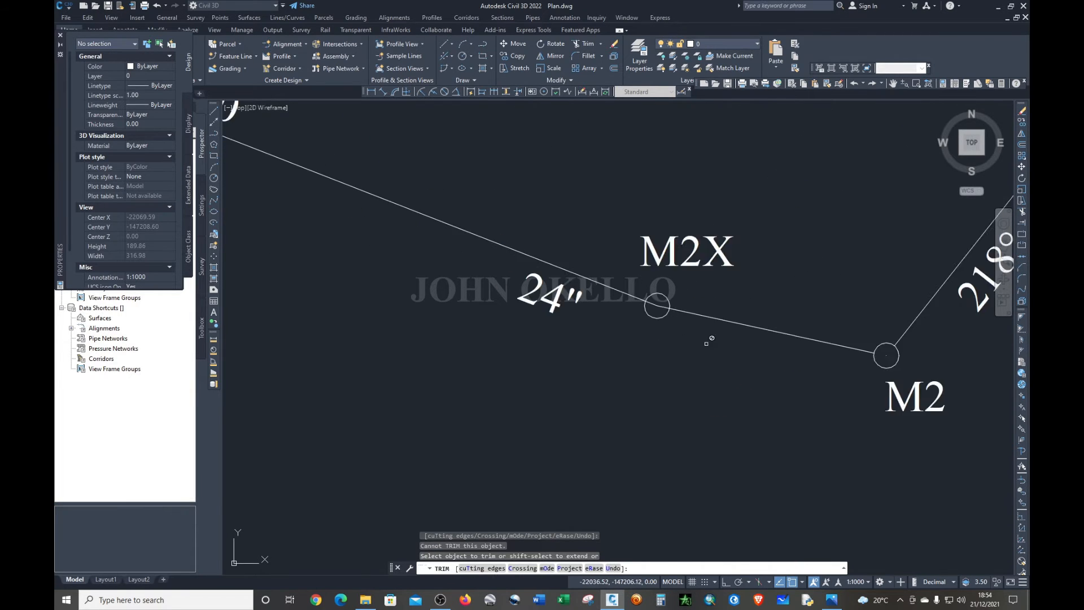
click(549, 204)
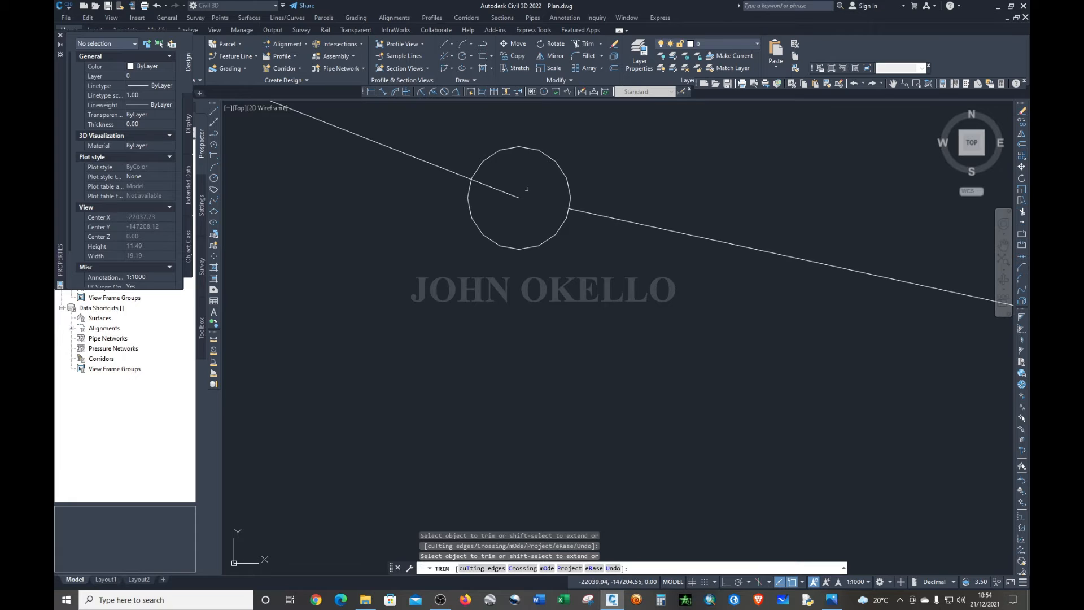
drag(495, 191, 496, 178)
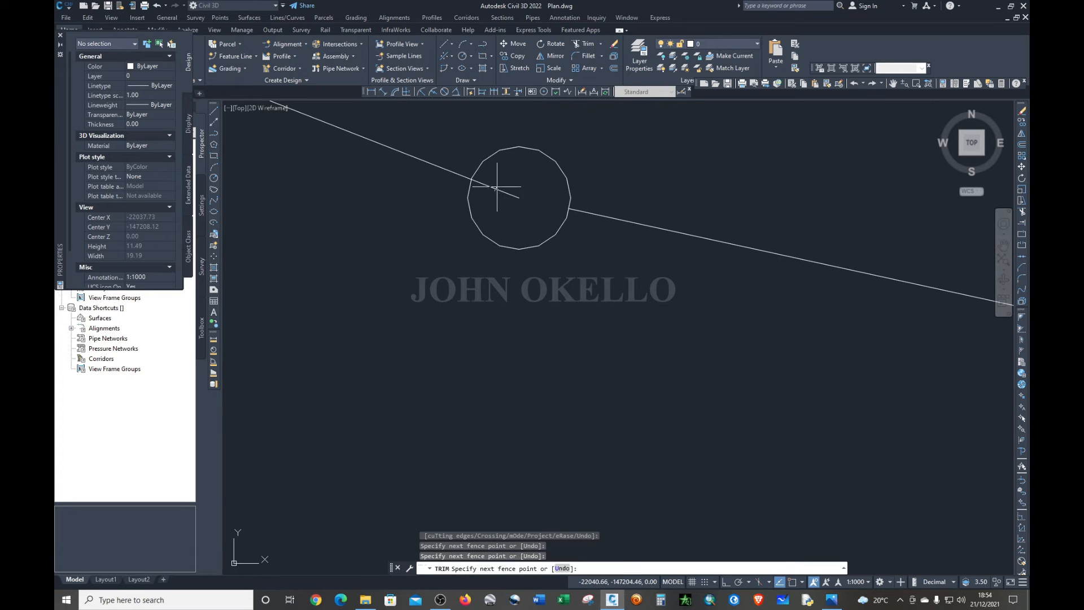
scroll(518, 203, down, 4)
click(518, 202)
scroll(518, 203, down, 10)
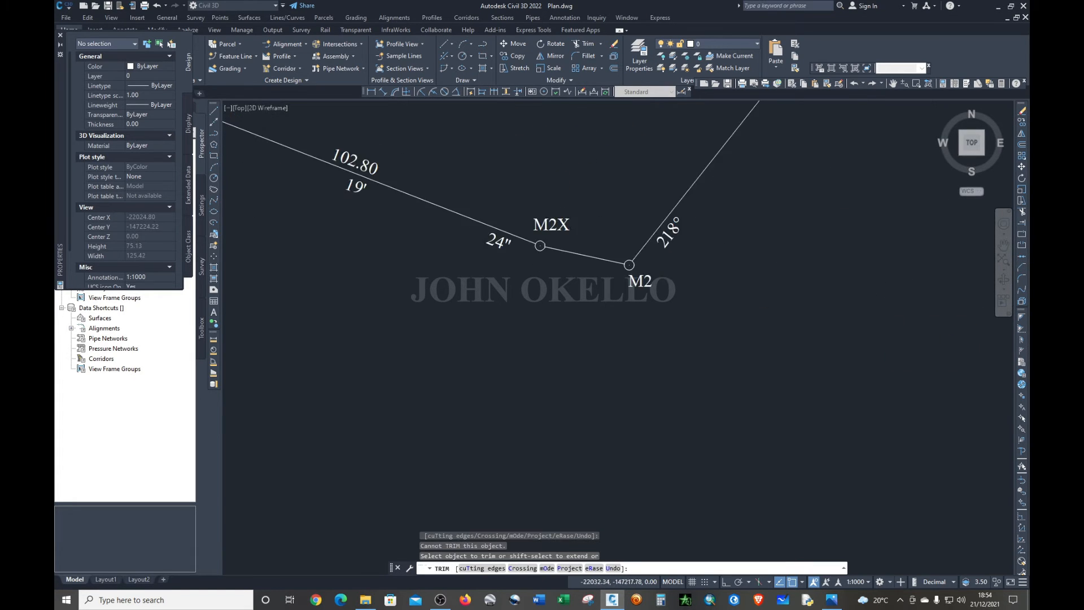
- Trim the ends of the lines to M2X and TN inside the M1 point circle
scroll(466, 215, up, 8)
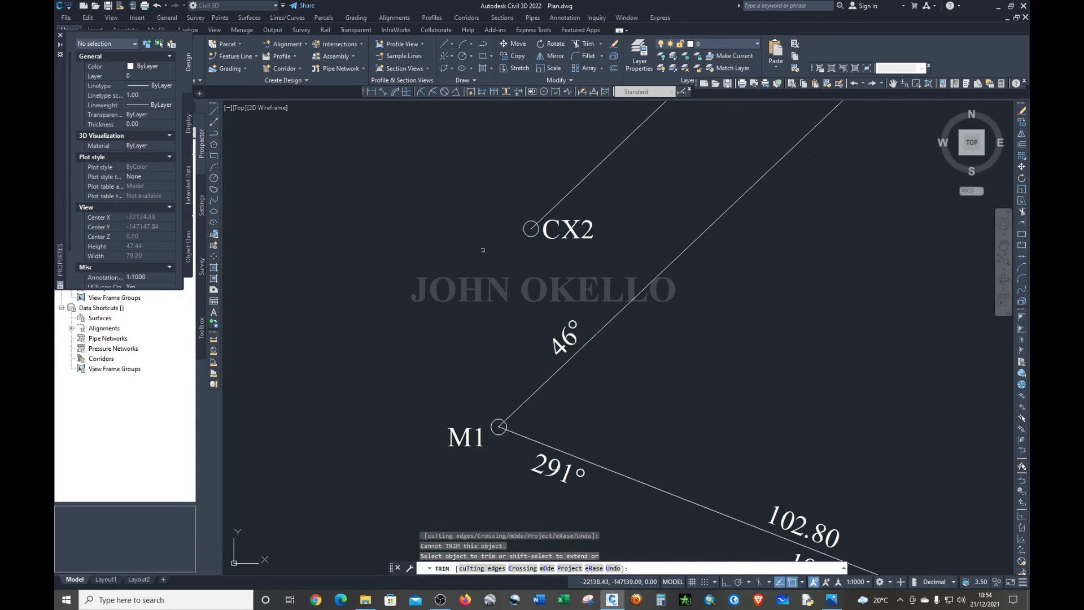
scroll(471, 254, down, 2)
scroll(474, 276, up, 2)
scroll(515, 459, up, 6)
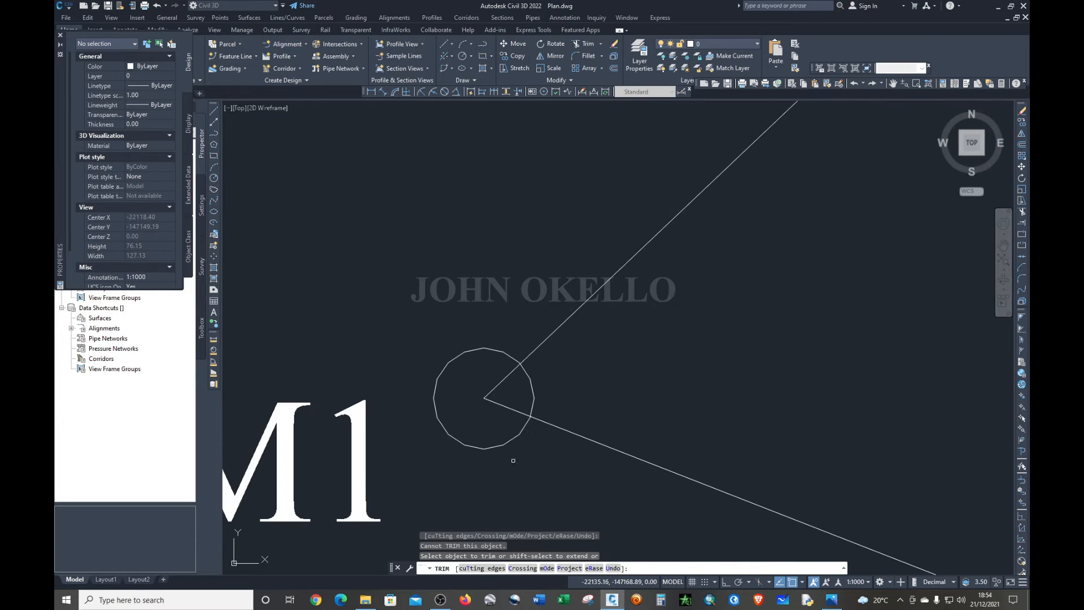
click(510, 408)
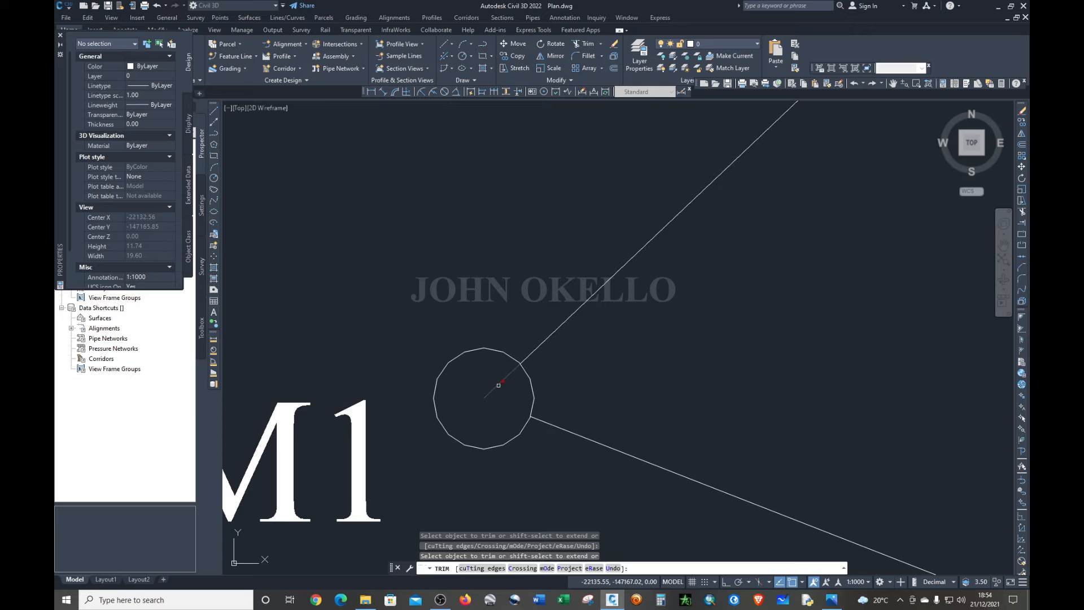
click(500, 382)
scroll(498, 452, down, 4)
click(540, 369)
- Trim the end of the CX2–CX4 line inside the CX2 point circle
scroll(528, 247, up, 5)
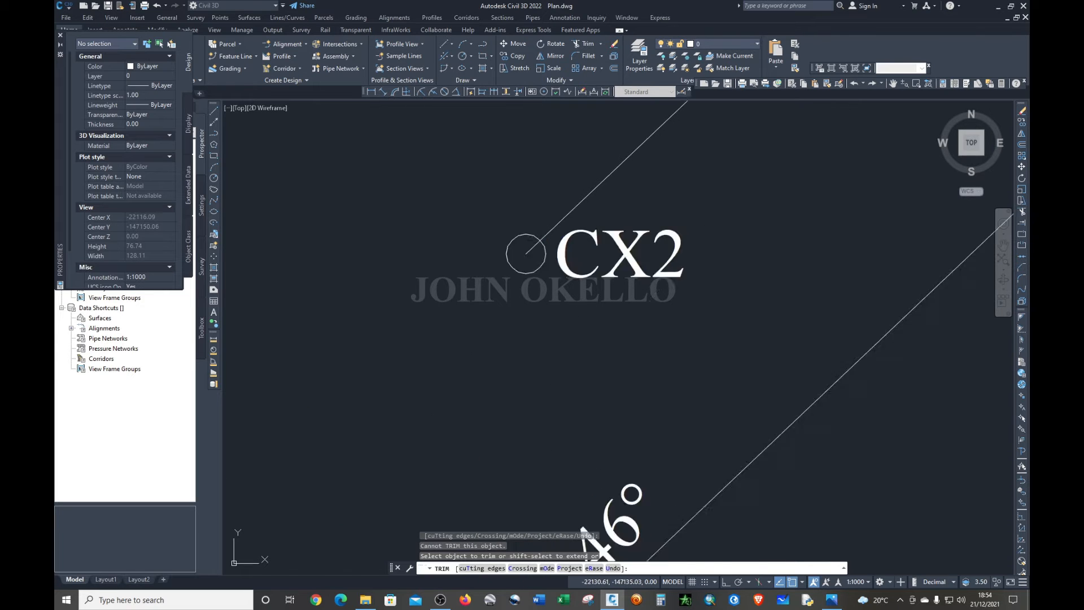
click(529, 255)
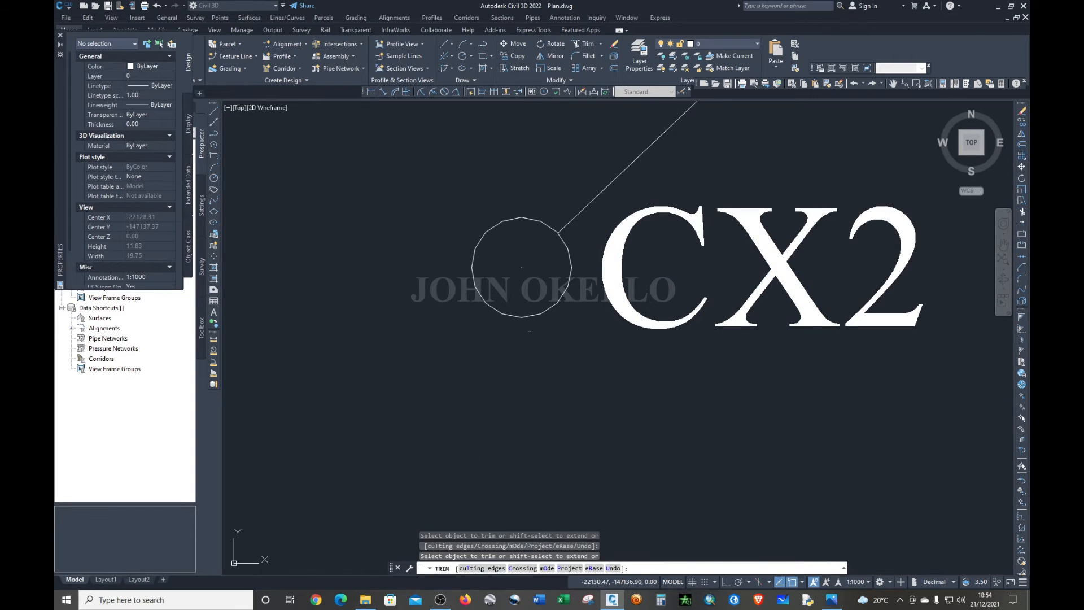
scroll(530, 367, down, 7)
click(528, 373)
- Trim the end of the CX2–CX4 line inside the CX4 point circle and save the drawing
scroll(528, 372, down, 2)
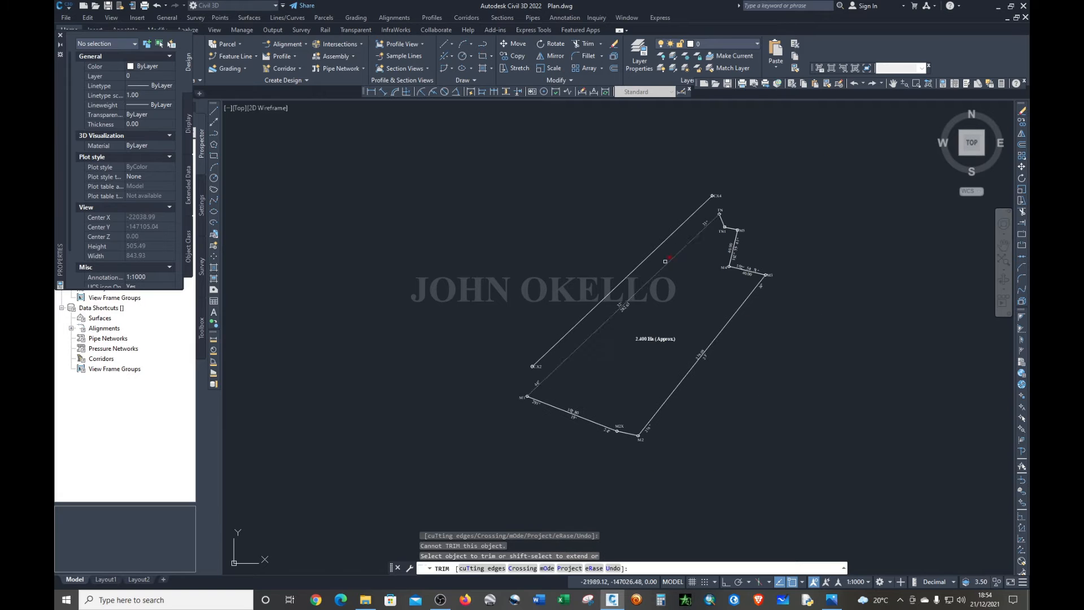
scroll(717, 182, up, 8)
scroll(717, 182, up, 2)
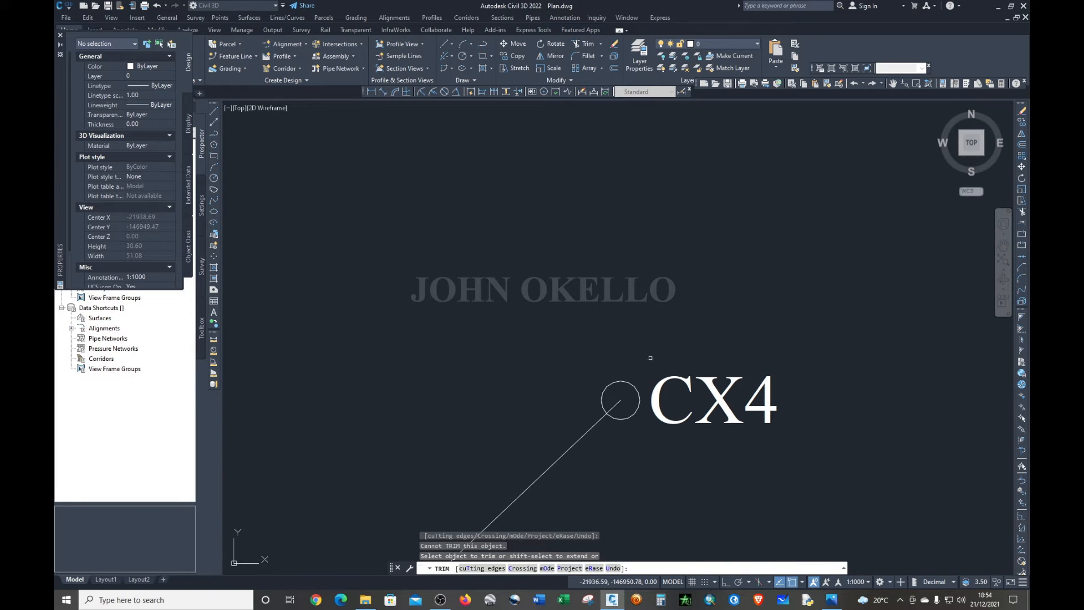
click(611, 407)
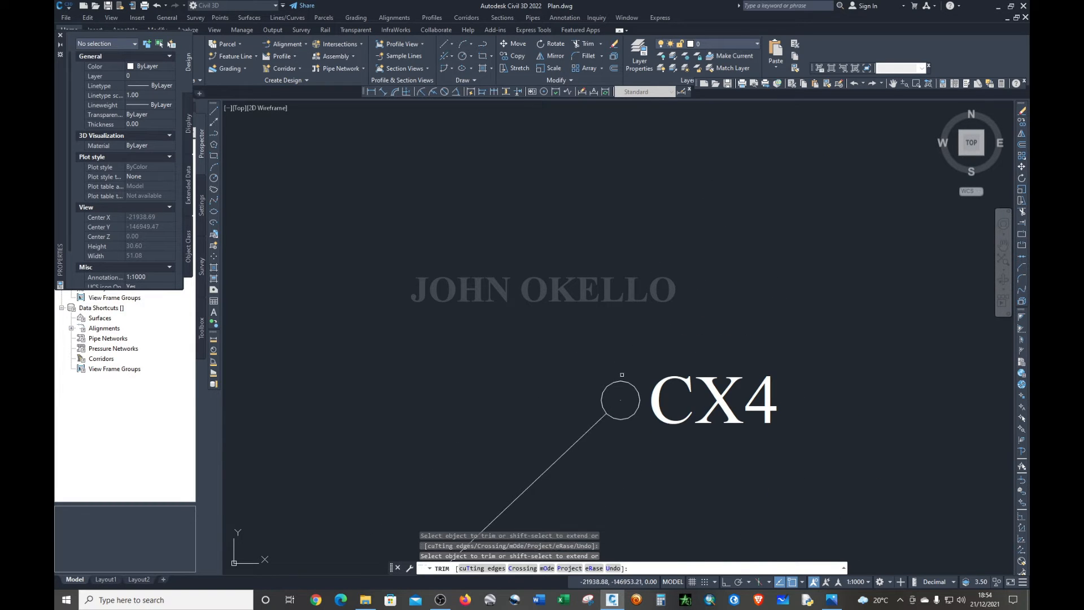
key(Escape)
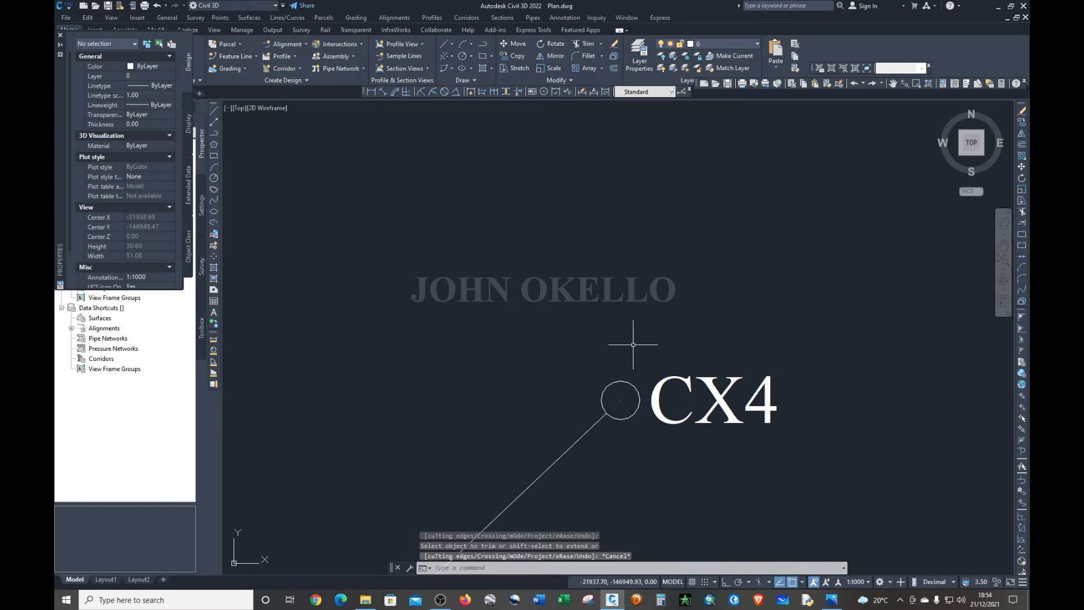
scroll(633, 344, down, 10)
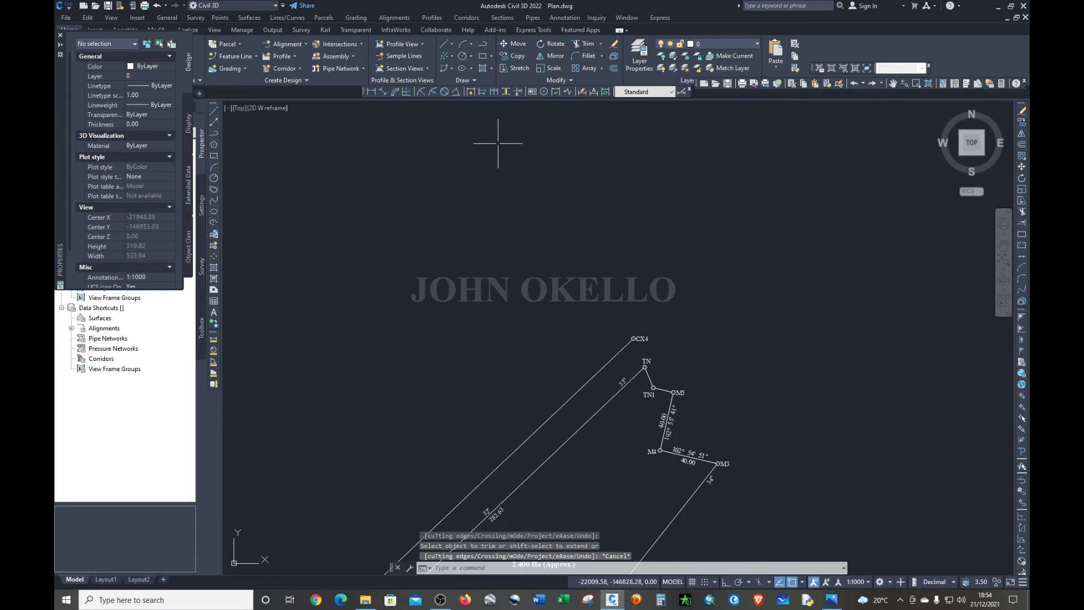
click(107, 5)
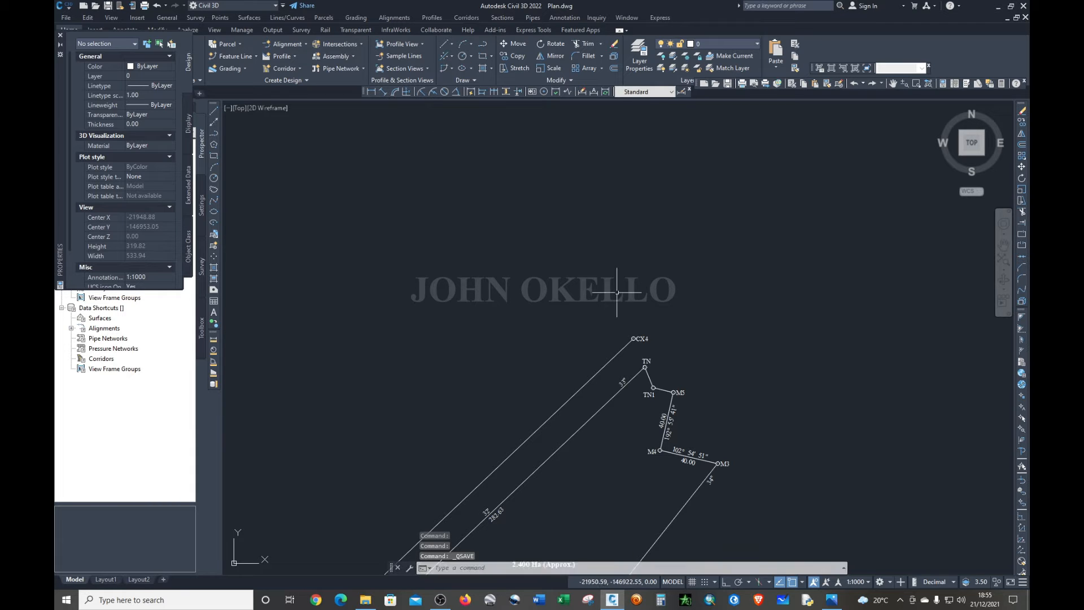
scroll(654, 295, down, 2)
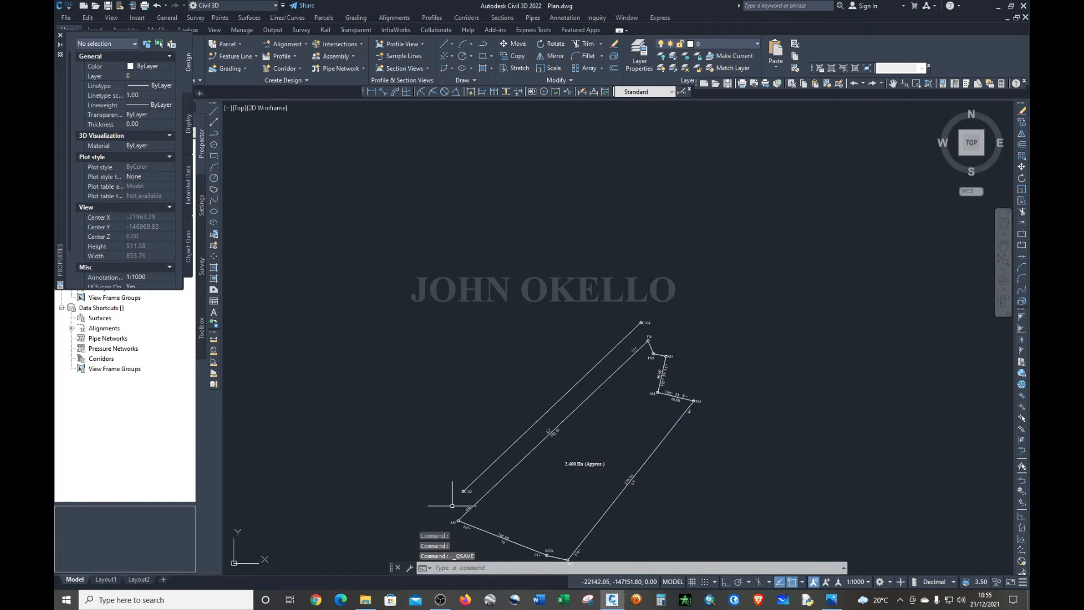
scroll(454, 496, up, 5)
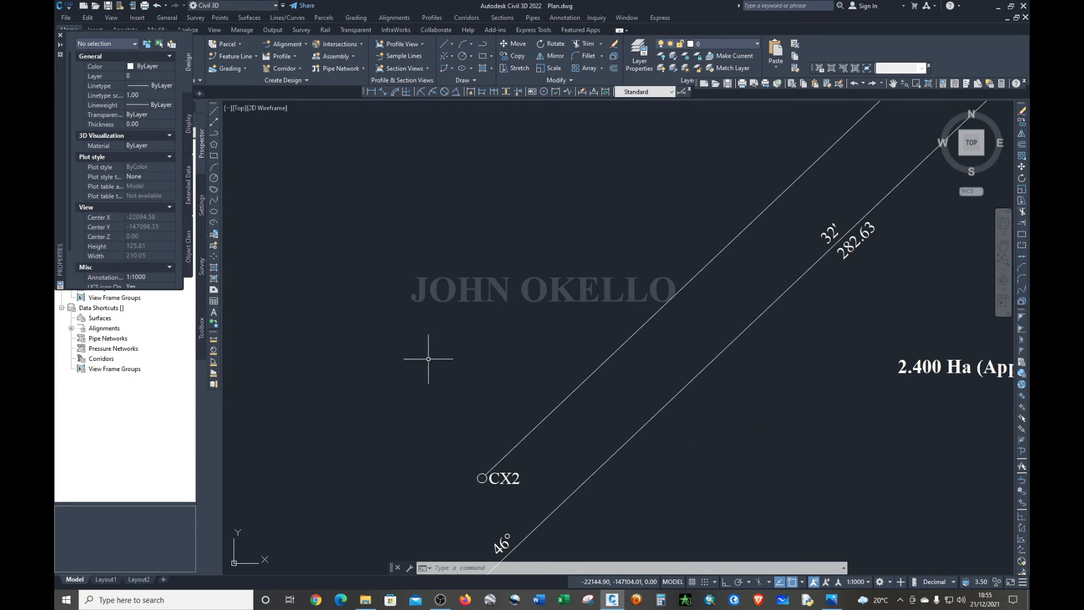
click(500, 462)
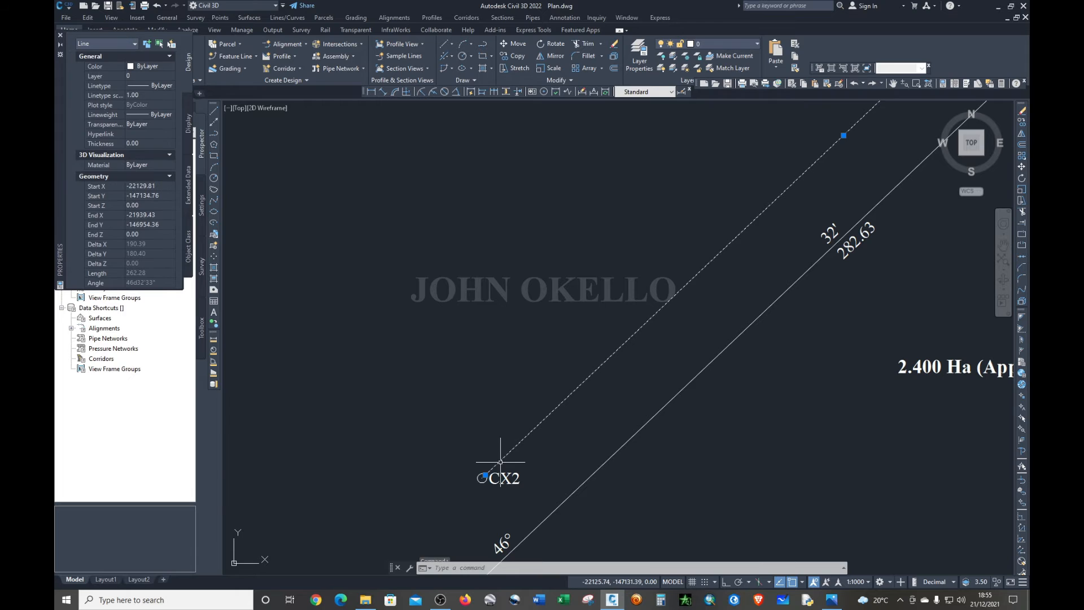
click(601, 47)
click(587, 69)
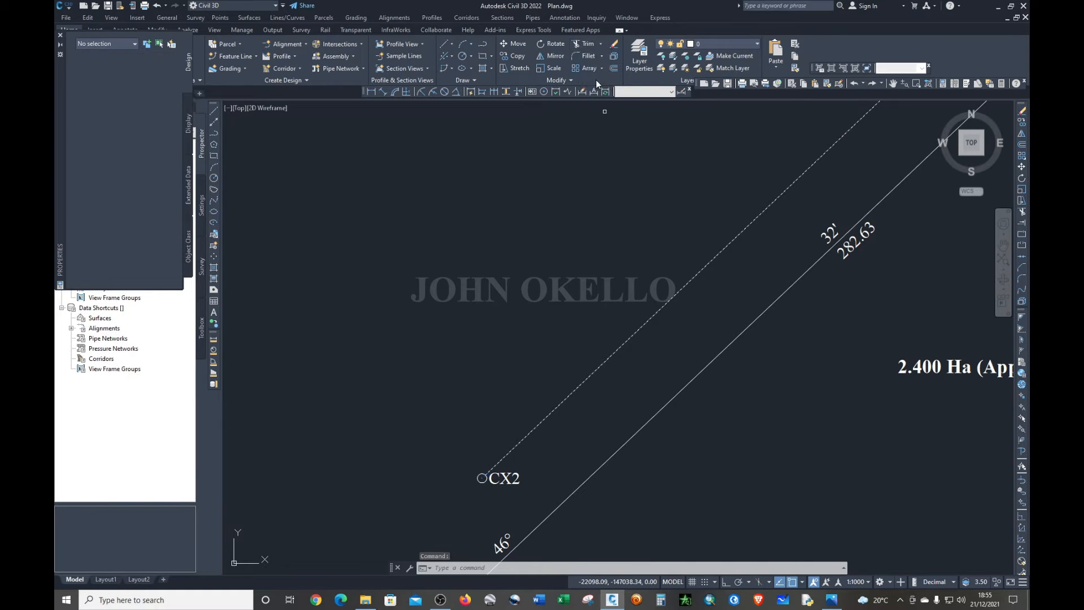
click(547, 239)
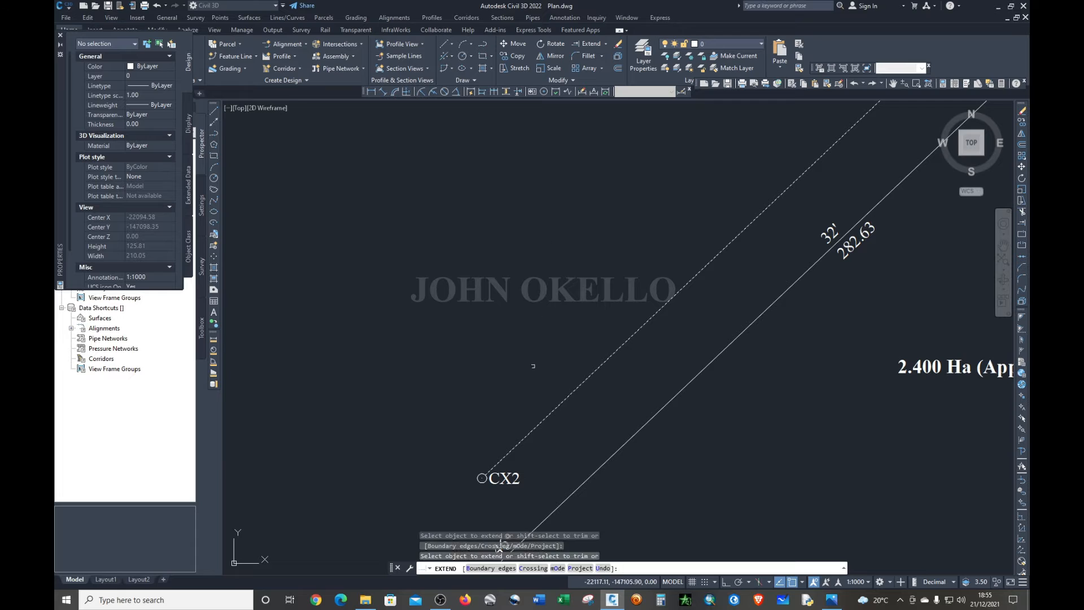
click(554, 404)
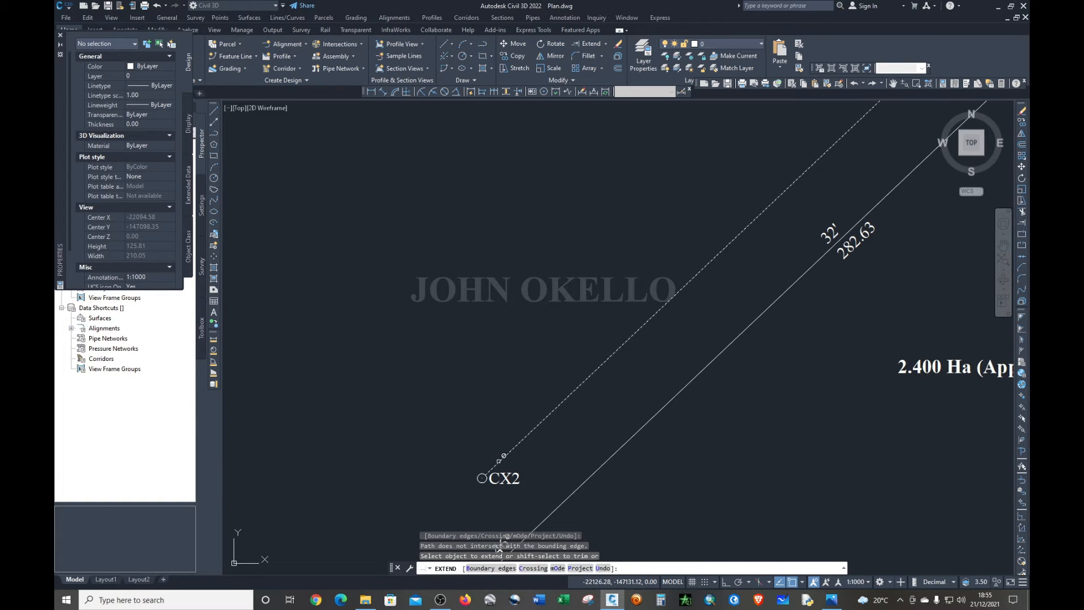
key(Escape)
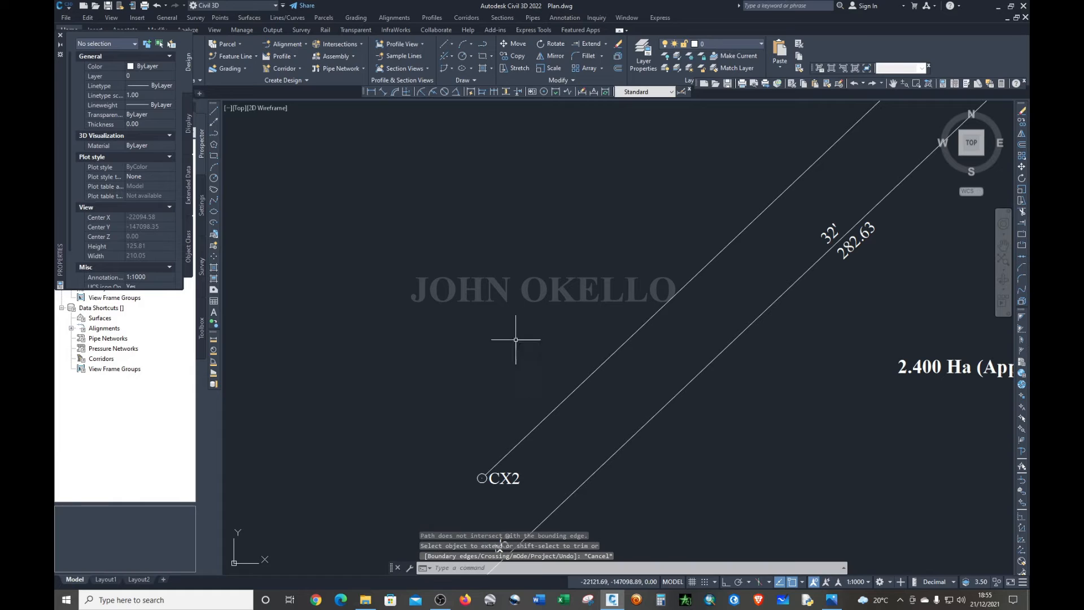
- Extend the CX2–CX4 line at its CX2 end to the far side of the CX2 point circle
click(594, 43)
click(510, 258)
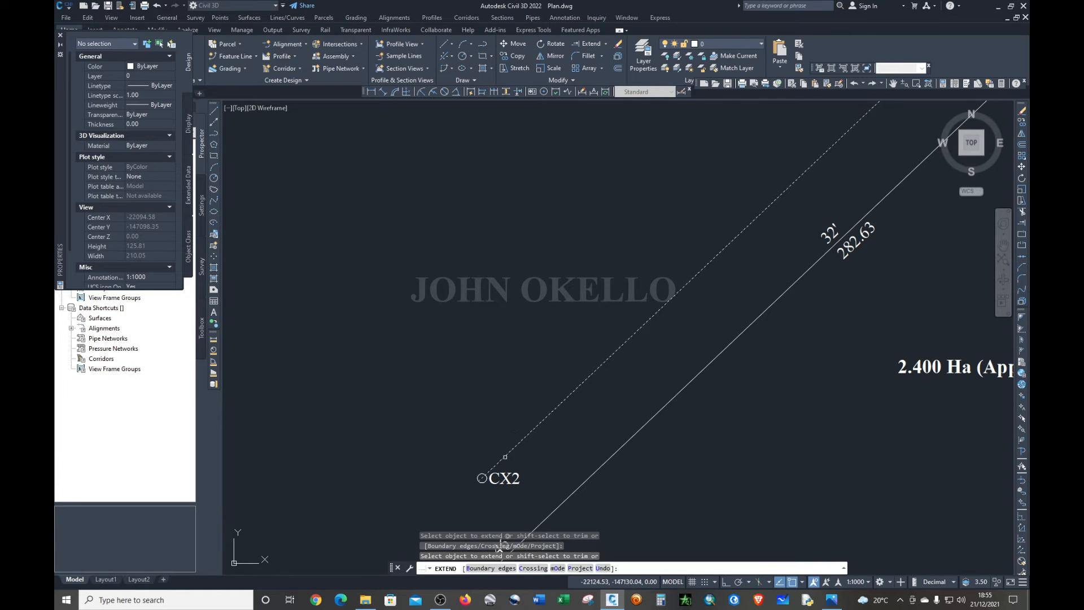
click(503, 459)
scroll(500, 463, down, 2)
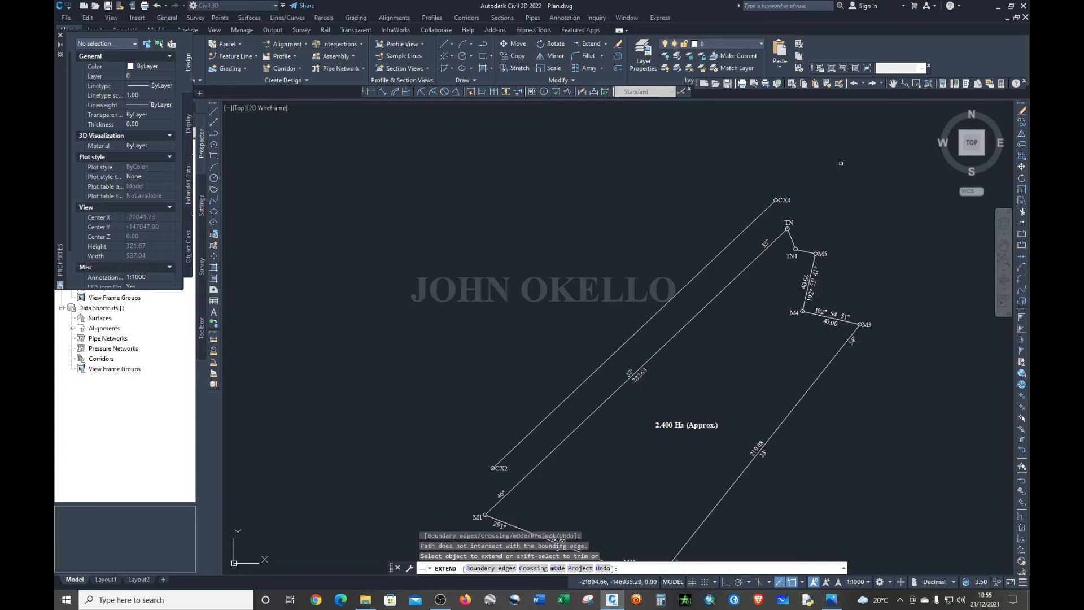
- Extend the same line at its CX4 end to the far side of the CX4 point circle
scroll(840, 163, up, 5)
click(664, 339)
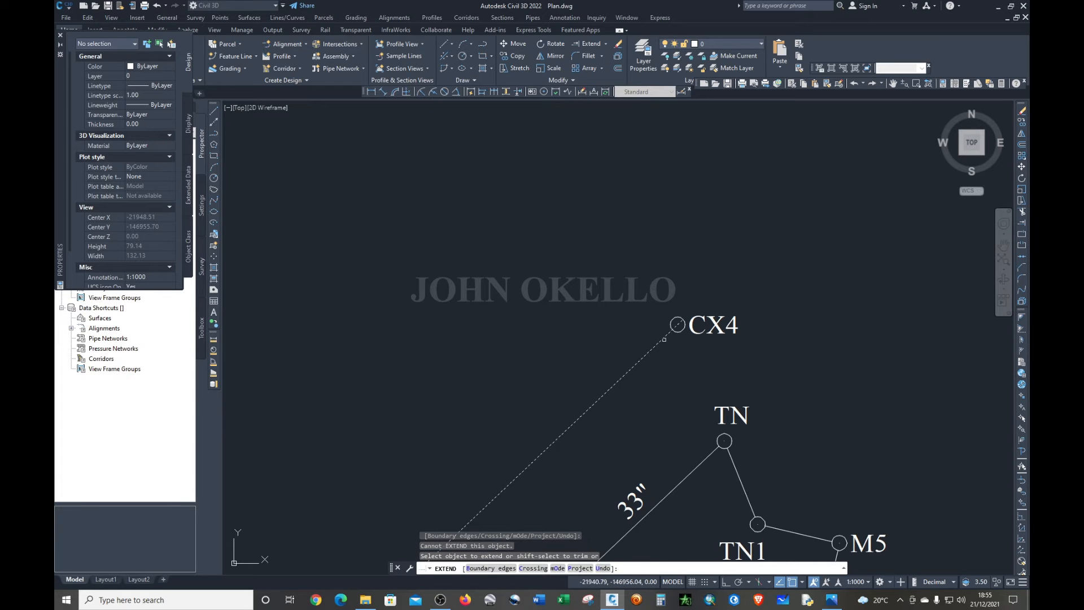
click(664, 339)
key(Escape)
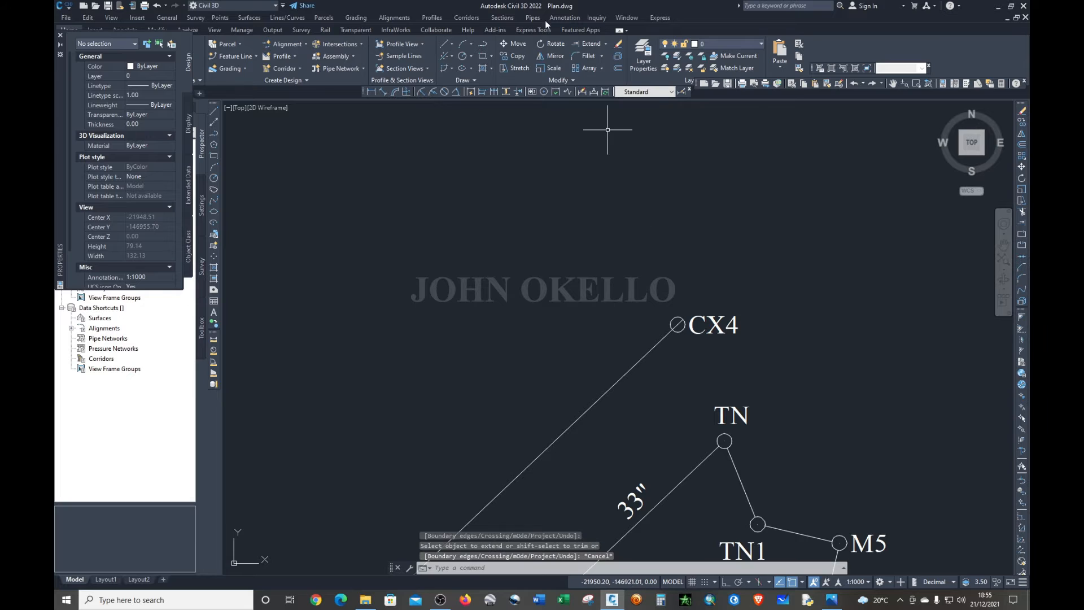
- Try to trim the part of the line inside the CX4 point circle
click(602, 45)
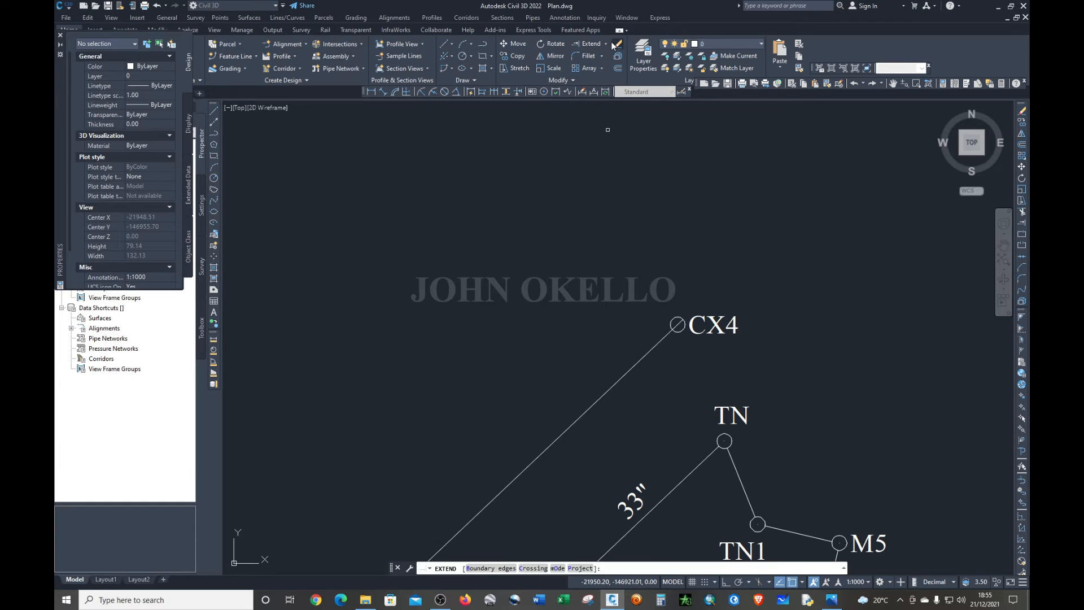
click(607, 47)
click(589, 59)
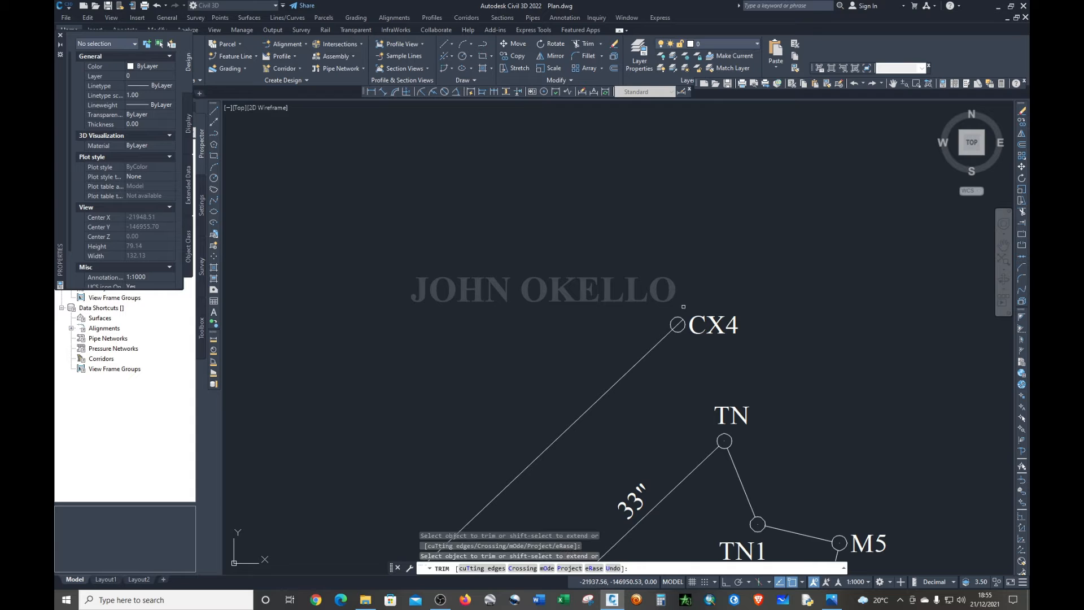
click(677, 325)
scroll(679, 326, up, 4)
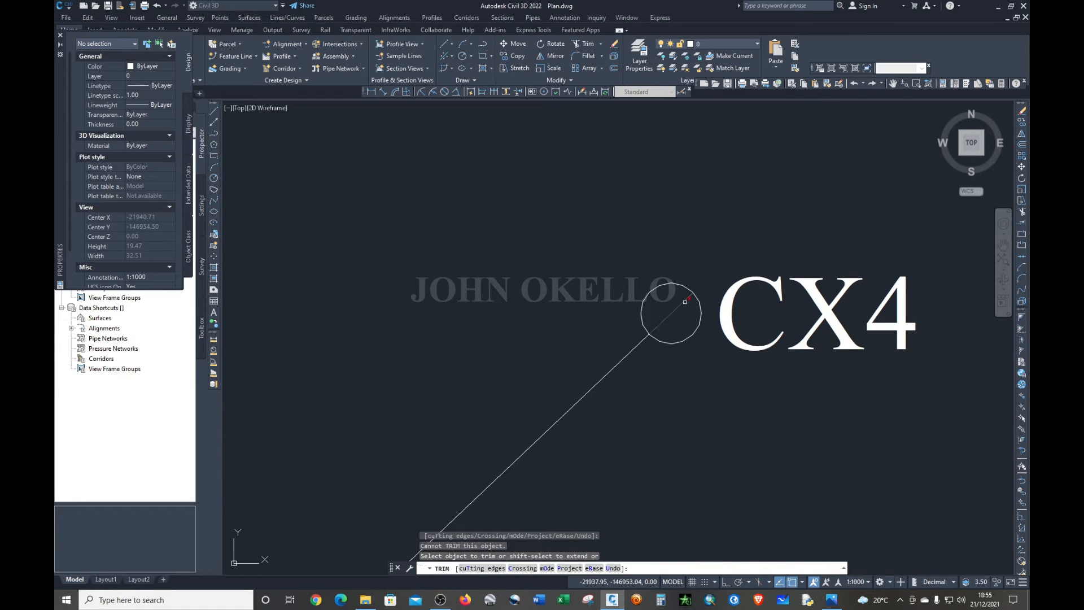
key(Escape)
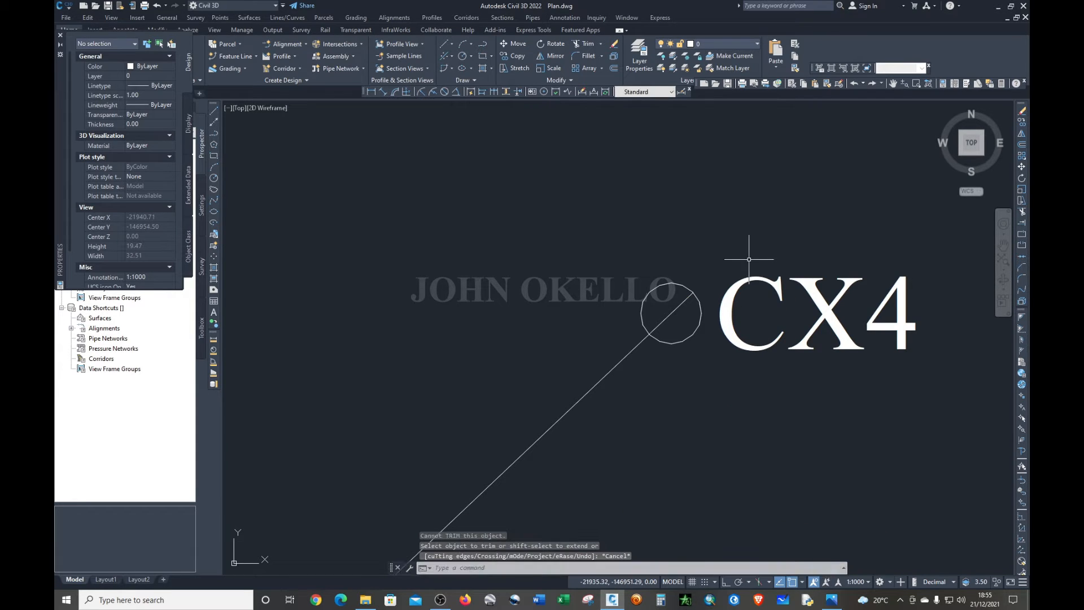
- Switch to Photos to examine the scanned plan 210_26.jpg around the CX2–CX4 line, and return to the drawing at CX2
scroll(757, 249, down, 7)
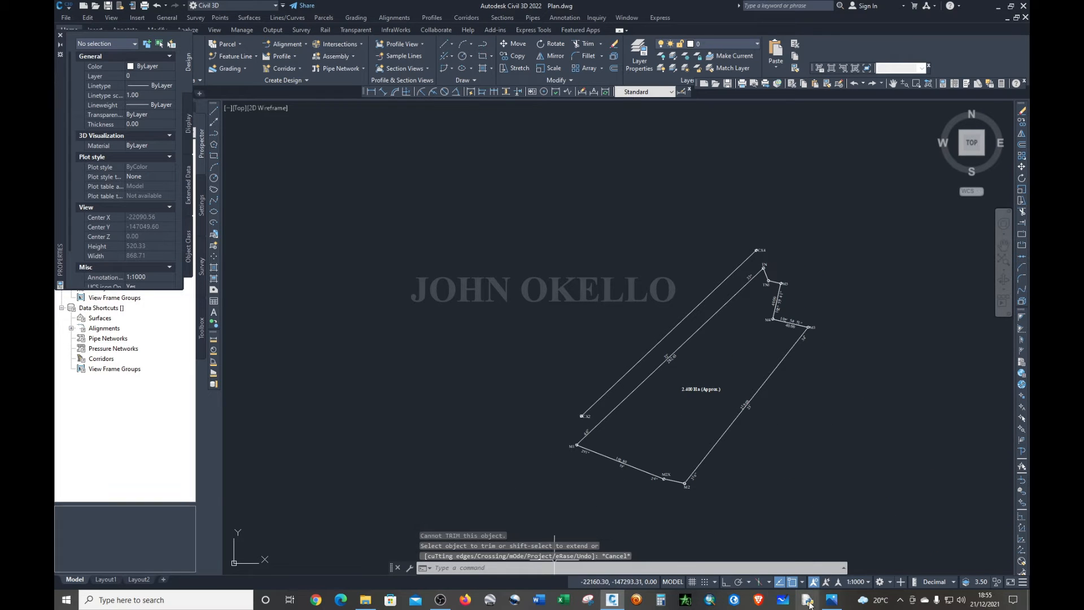
click(831, 600)
scroll(511, 361, up, 2)
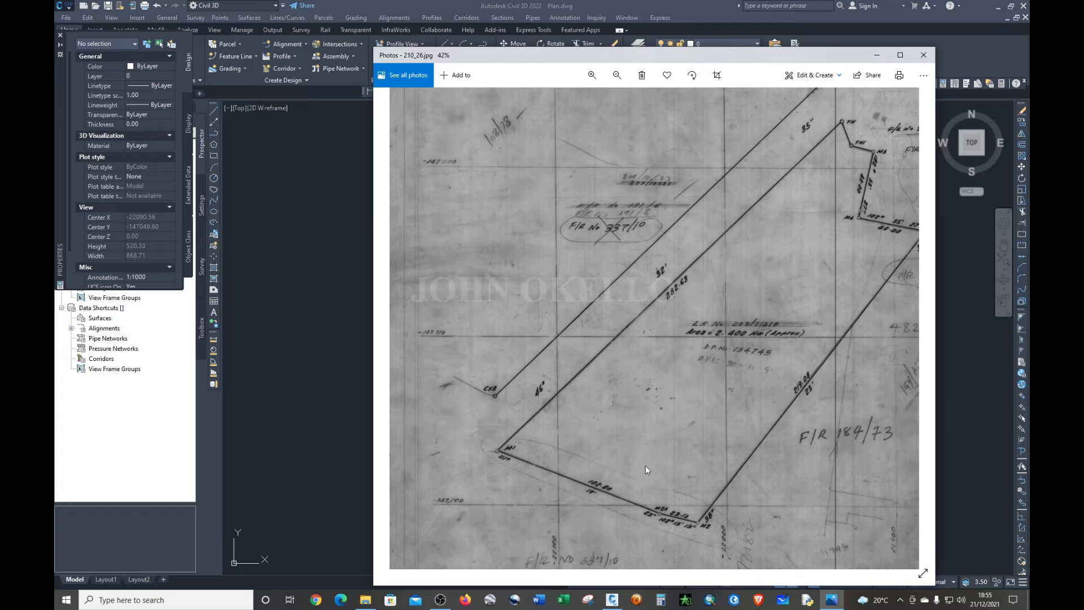
scroll(645, 467, down, 2)
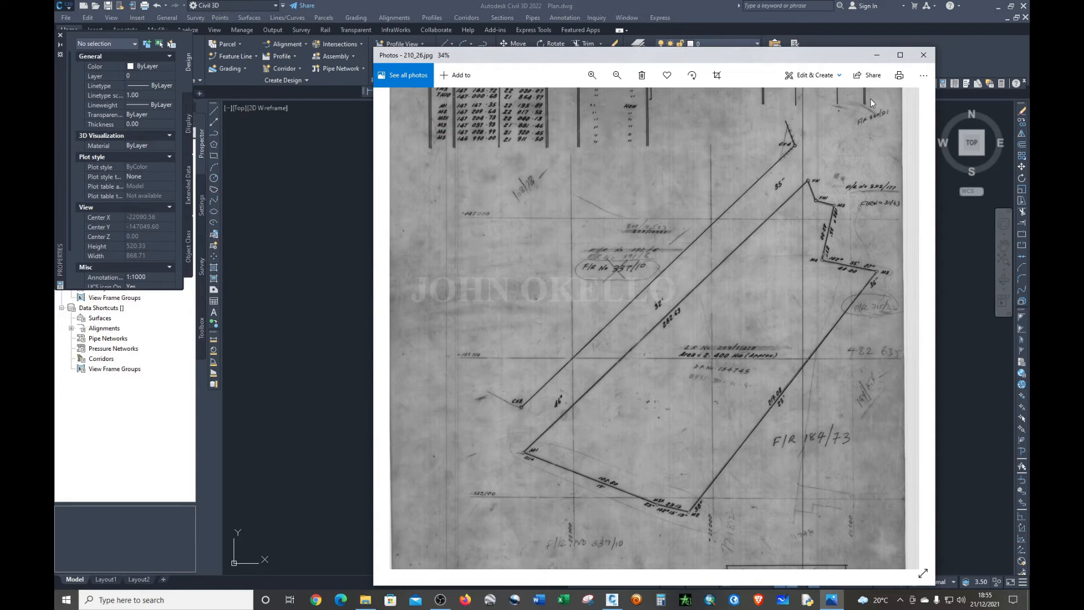
click(876, 54)
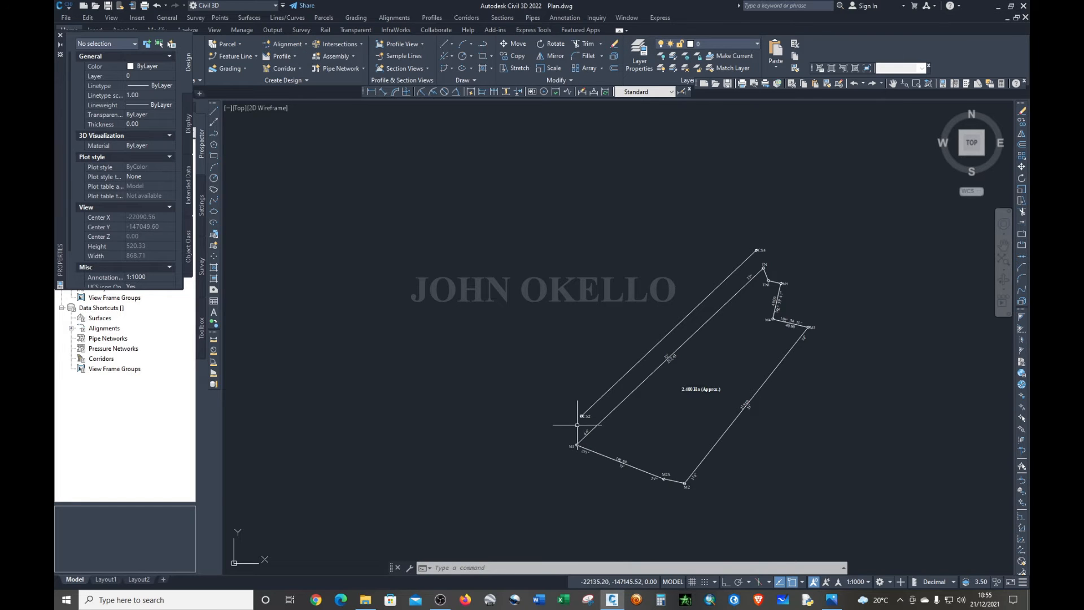
scroll(581, 424, up, 4)
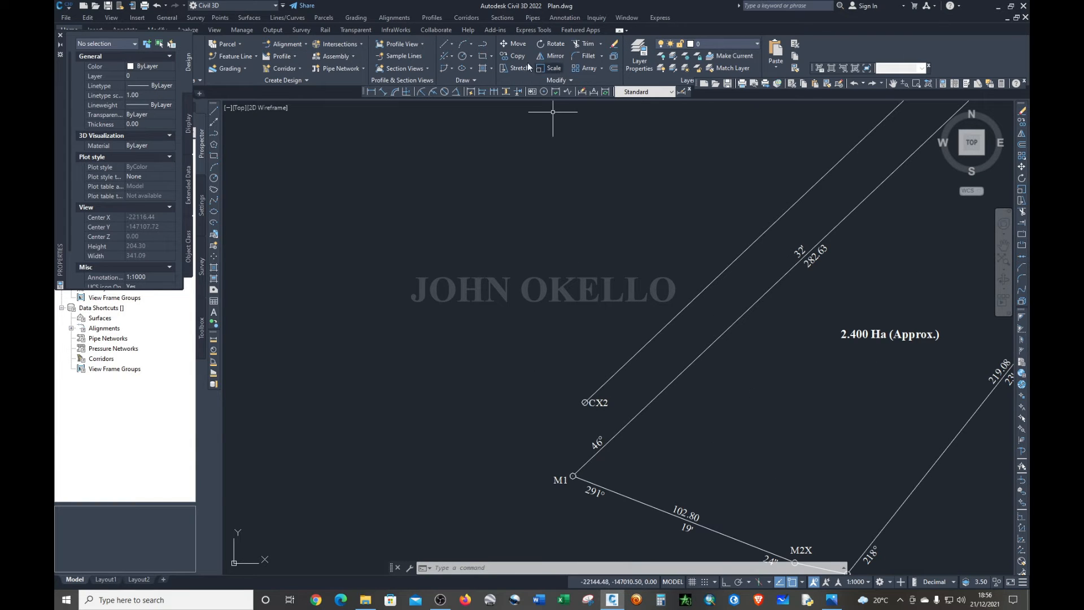
- Draw a 30 m line perpendicular to the CX2–CX4 line from the centre of the CX2 circle, running north-west away from the parcel
click(451, 43)
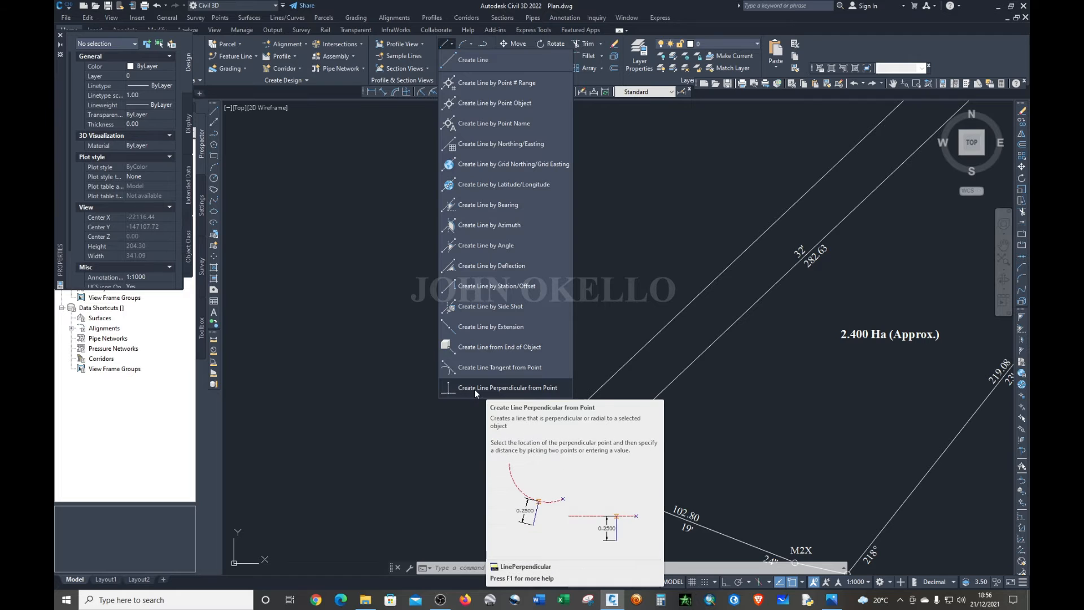
click(529, 388)
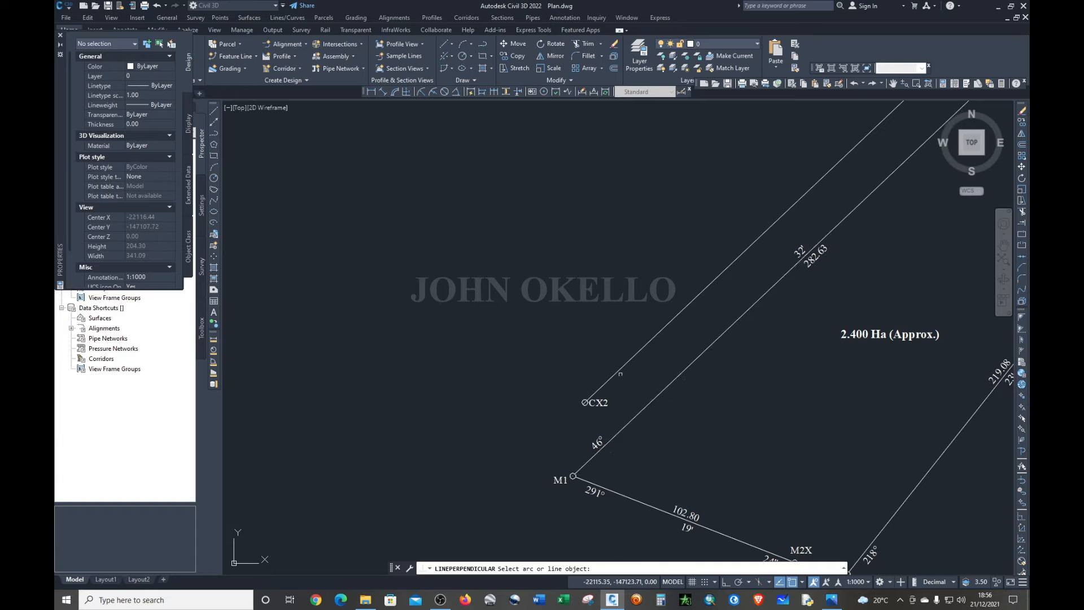
click(620, 369)
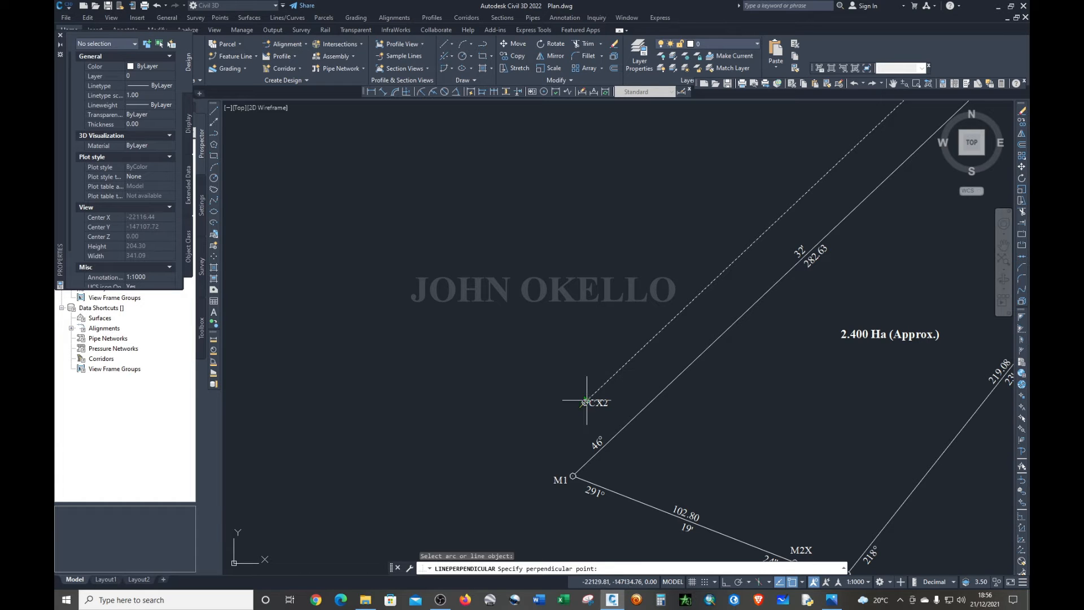
scroll(587, 398, up, 2)
scroll(589, 400, up, 2)
scroll(588, 400, down, 3)
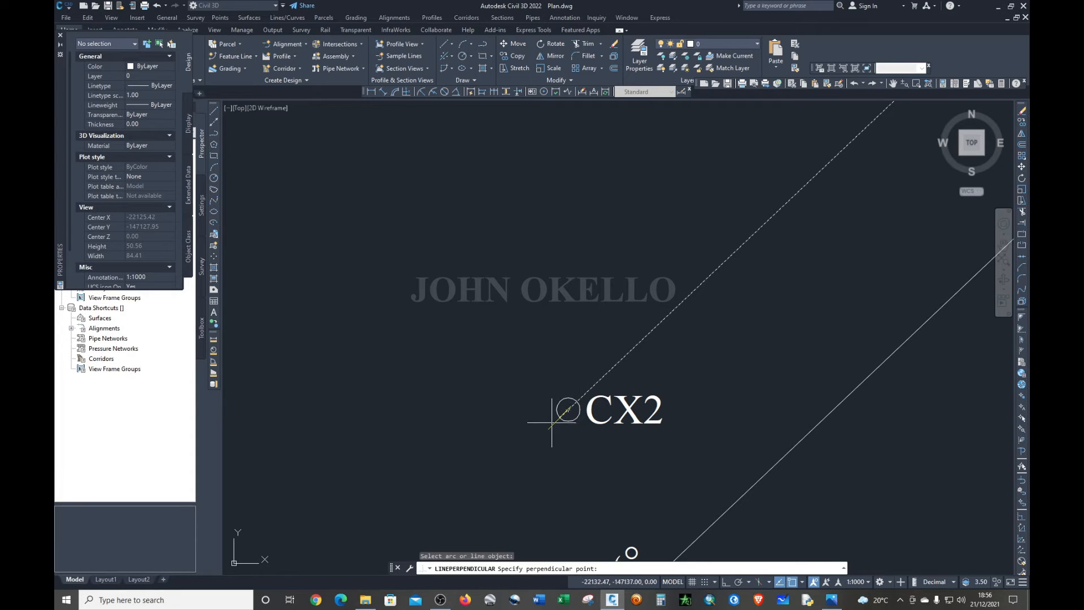
scroll(564, 429, up, 2)
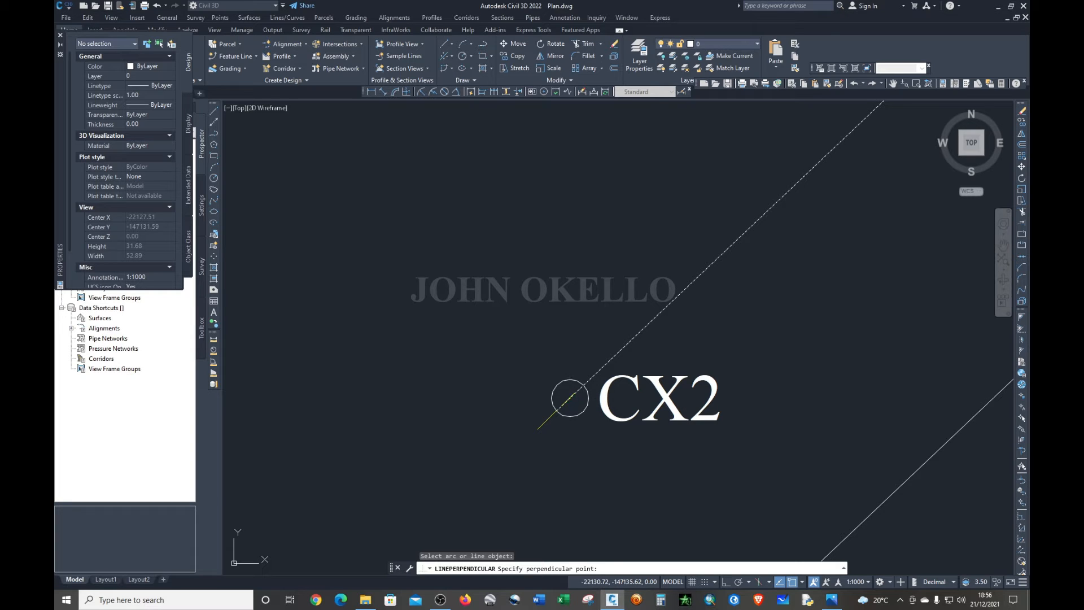
click(570, 397)
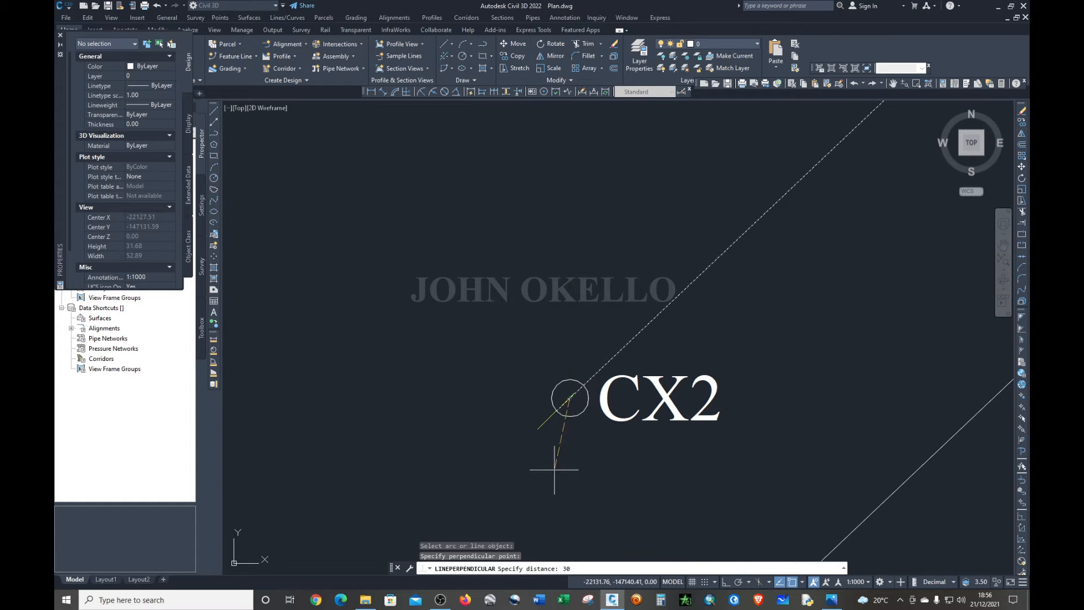
scroll(554, 469, down, 5)
scroll(564, 469, up, 3)
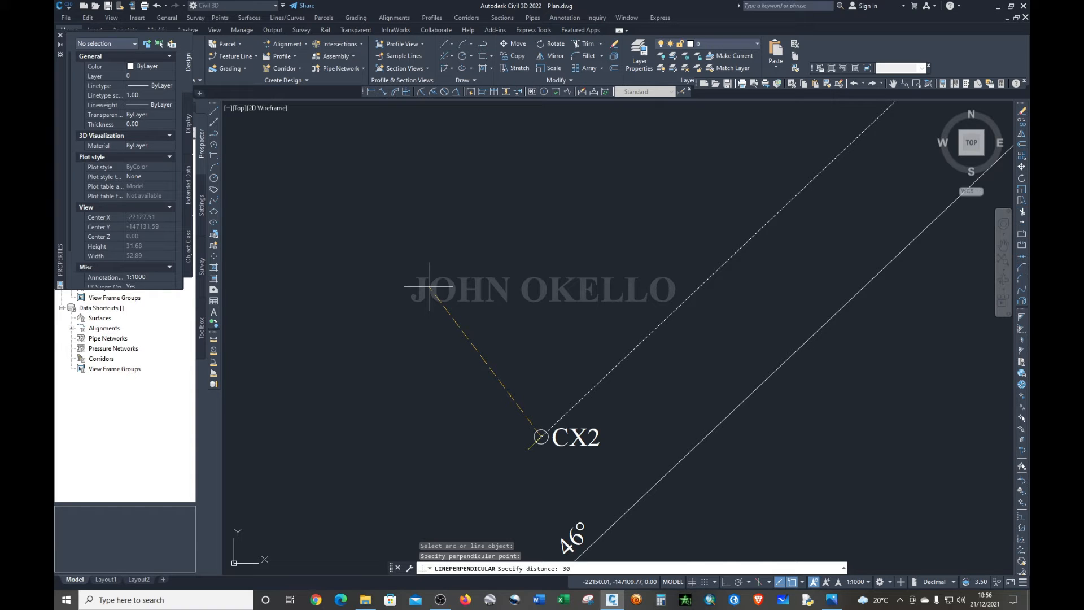
key(Return)
scroll(413, 351, down, 4)
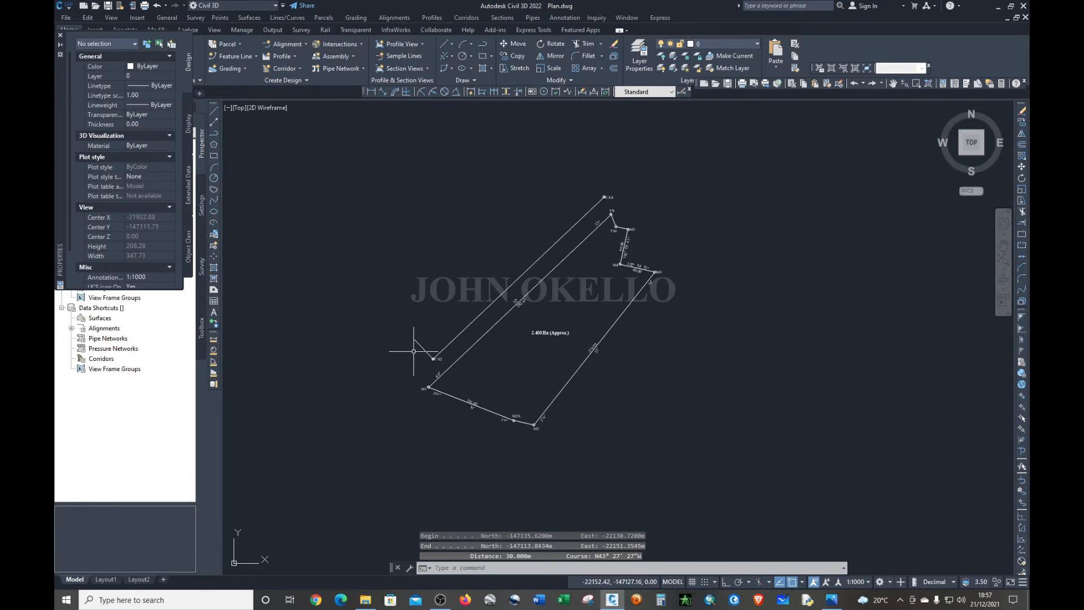
scroll(394, 331, up, 5)
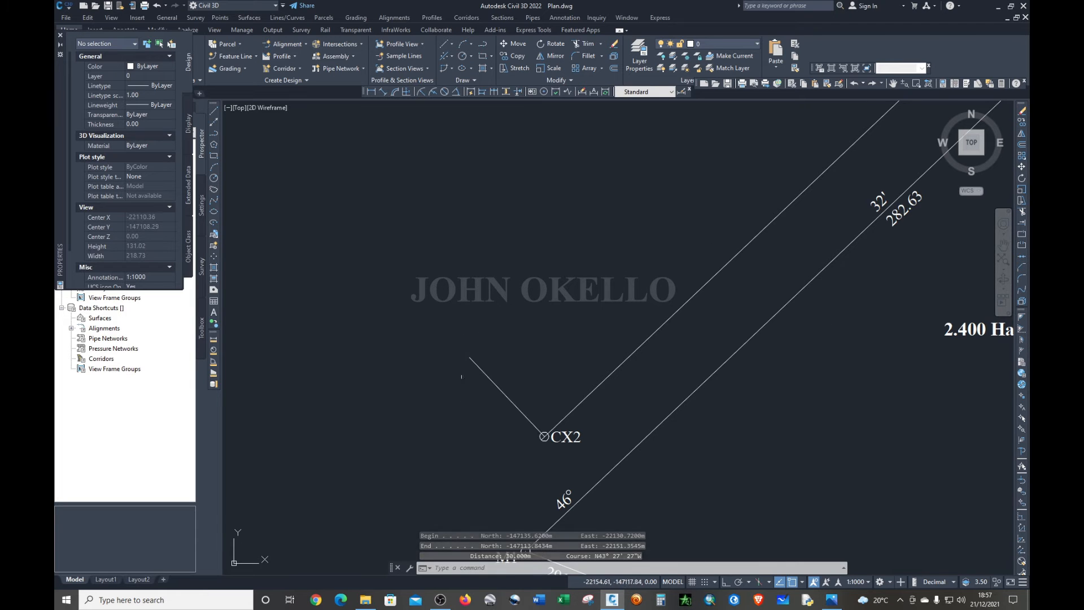
- Draw a 30 m line perpendicular to the CX2–CX4 line from the centre of the CX4 circle, on the same north-west side
scroll(518, 447, down, 4)
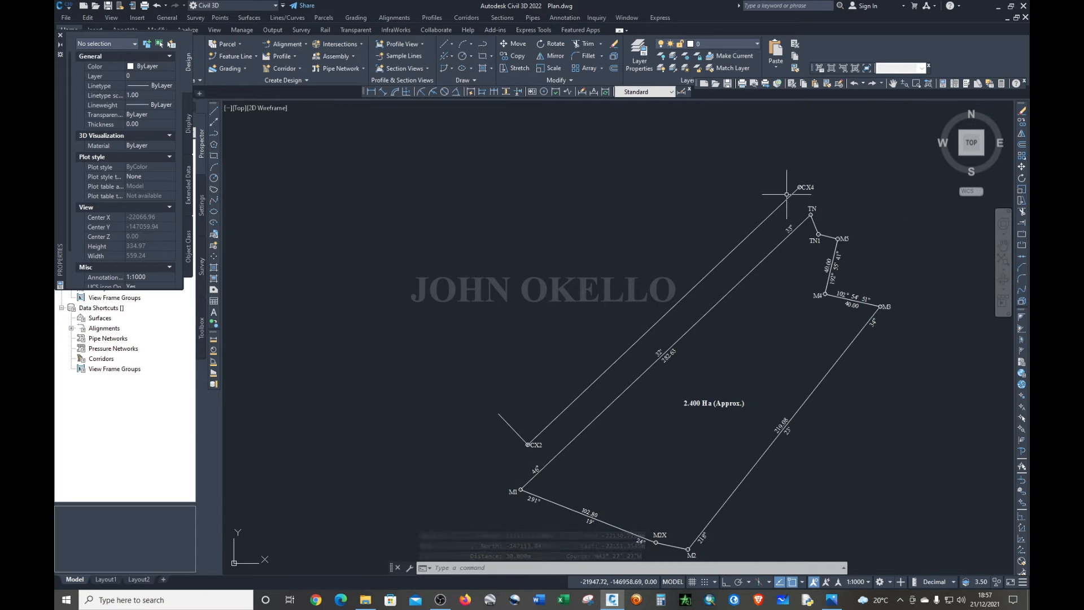
scroll(813, 166, up, 4)
scroll(789, 200, up, 4)
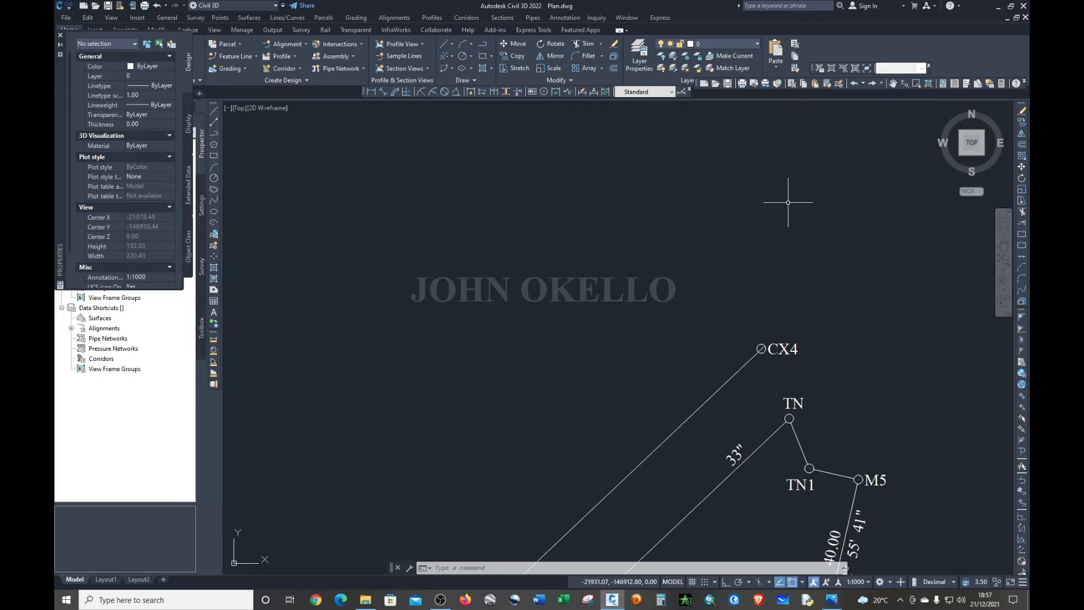
scroll(778, 348, up, 8)
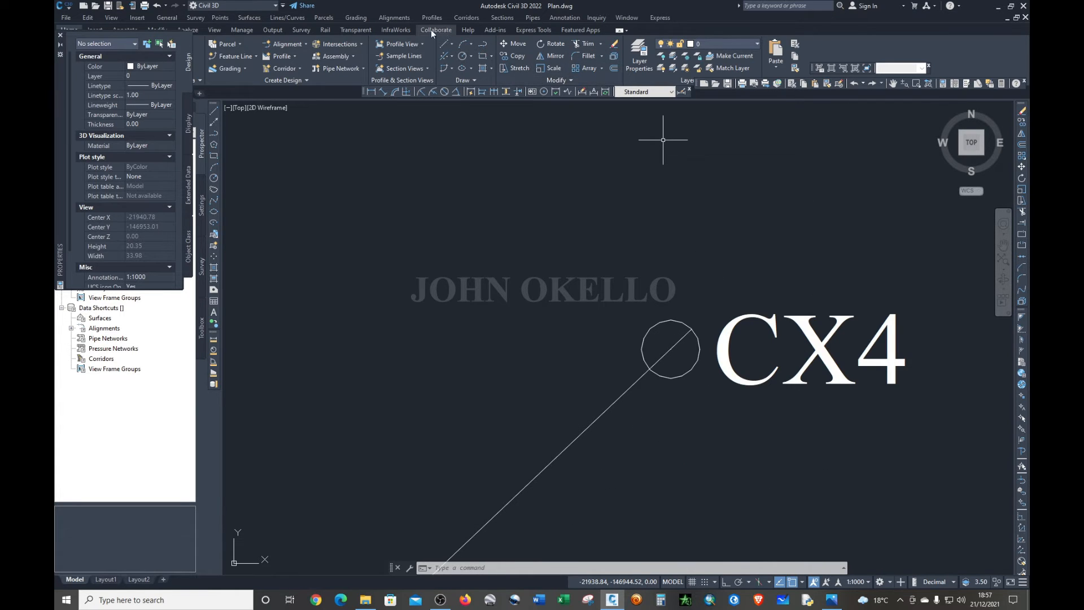
click(451, 44)
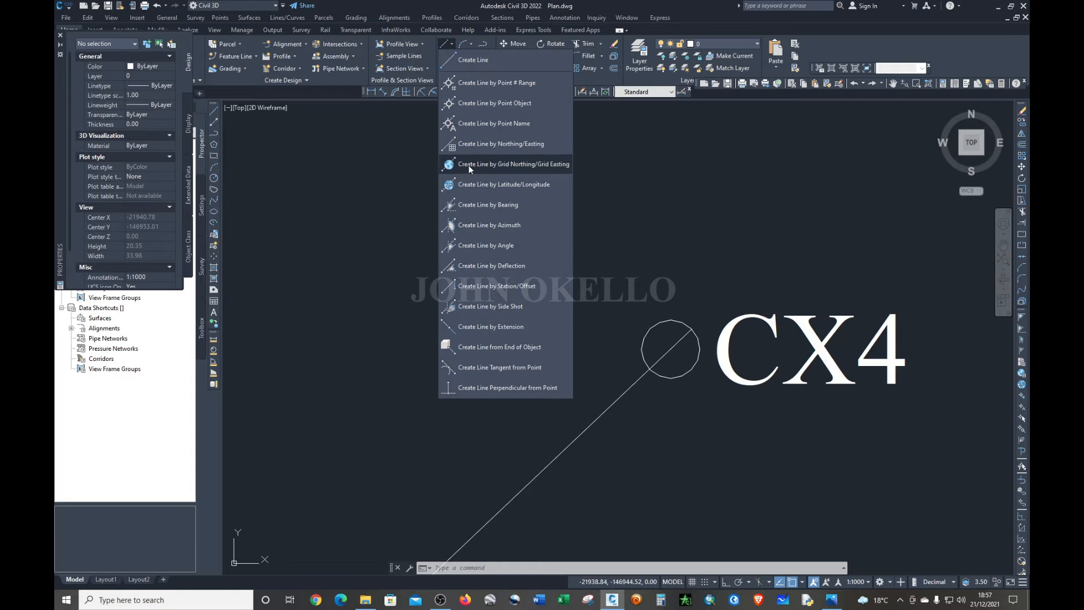
click(479, 388)
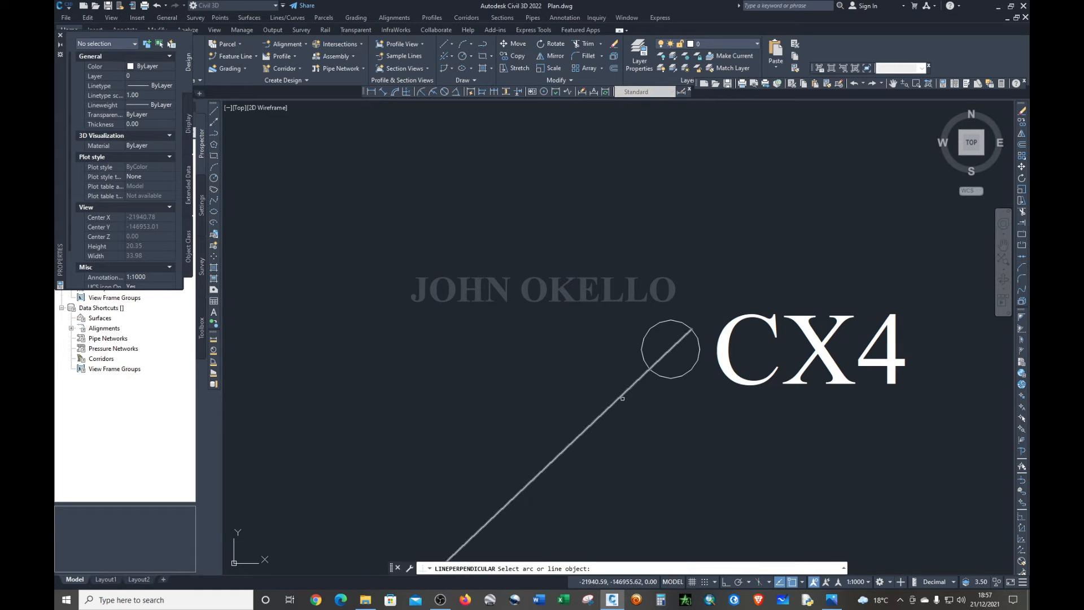
click(671, 349)
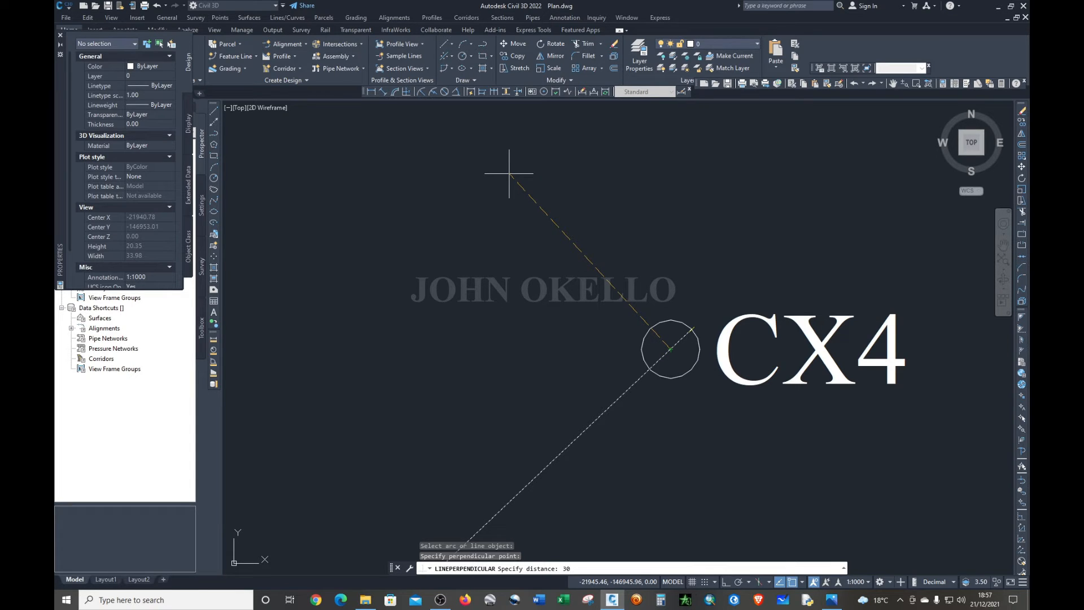
key(Return)
scroll(683, 280, down, 4)
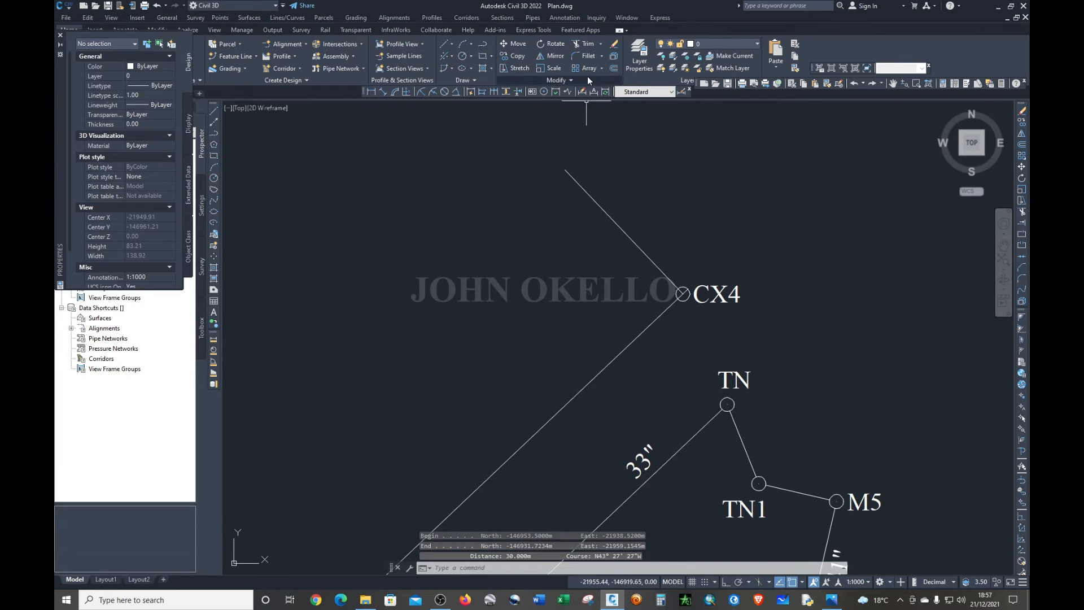
- Trim the parts of the CX2–CX4 line and the perpendicular line that lie inside the CX4 point circle
click(588, 44)
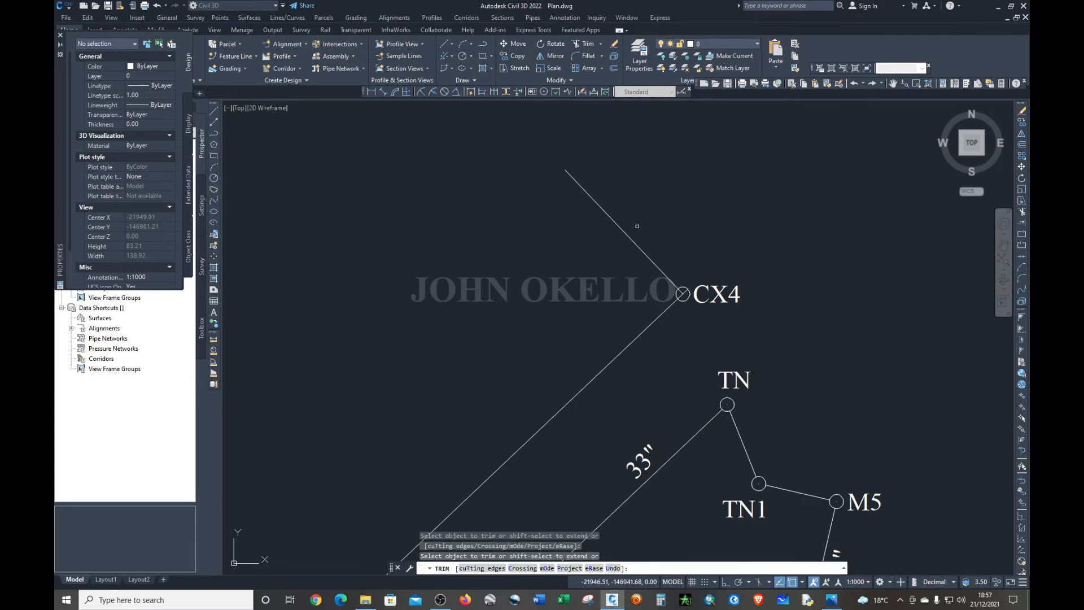
scroll(671, 275, up, 8)
click(716, 300)
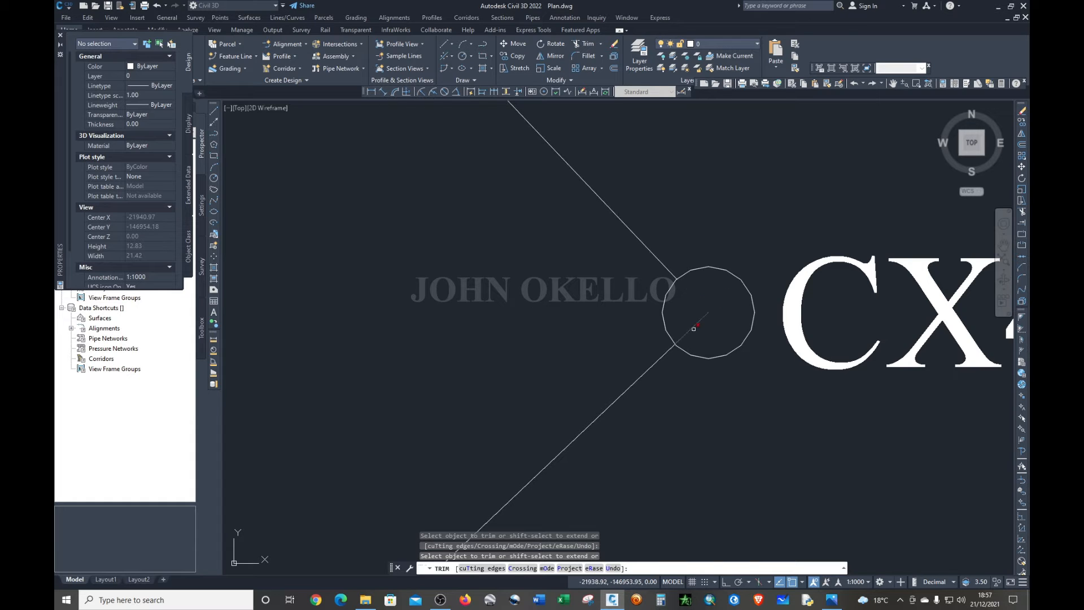
click(748, 322)
scroll(748, 321, down, 11)
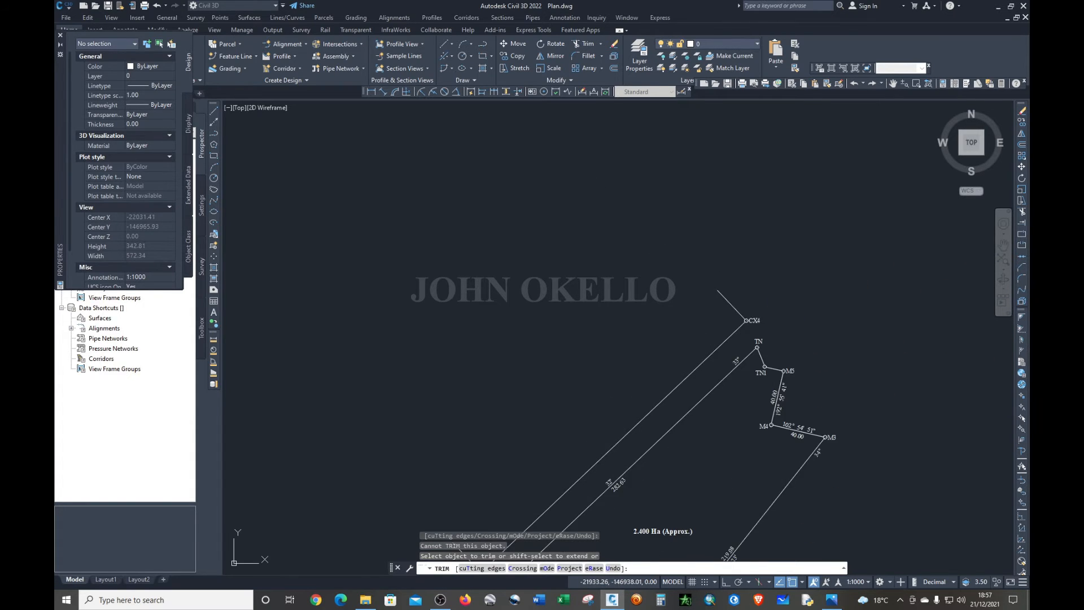
- Trim the parts of the CX2–CX4 line and the perpendicular line that lie inside the CX2 point circle
scroll(681, 367, up, 1)
scroll(680, 367, up, 8)
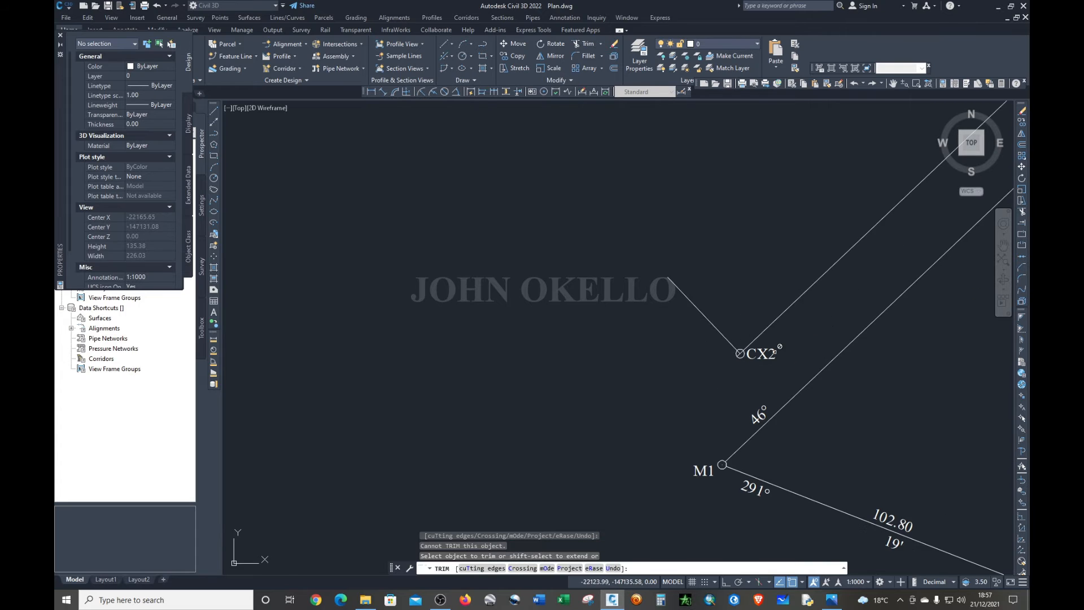
scroll(762, 350, up, 8)
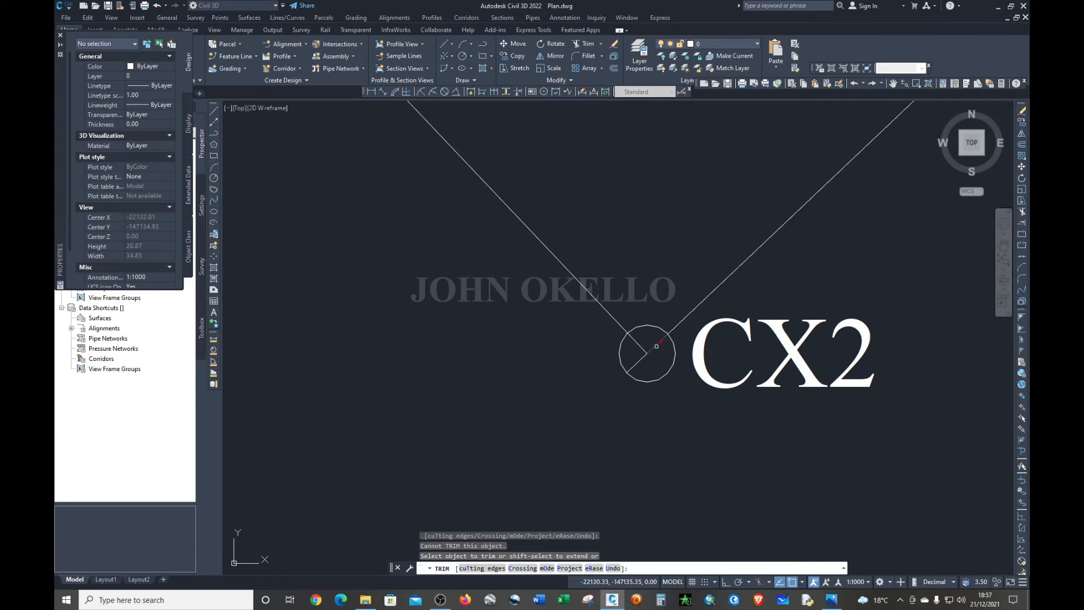
click(637, 362)
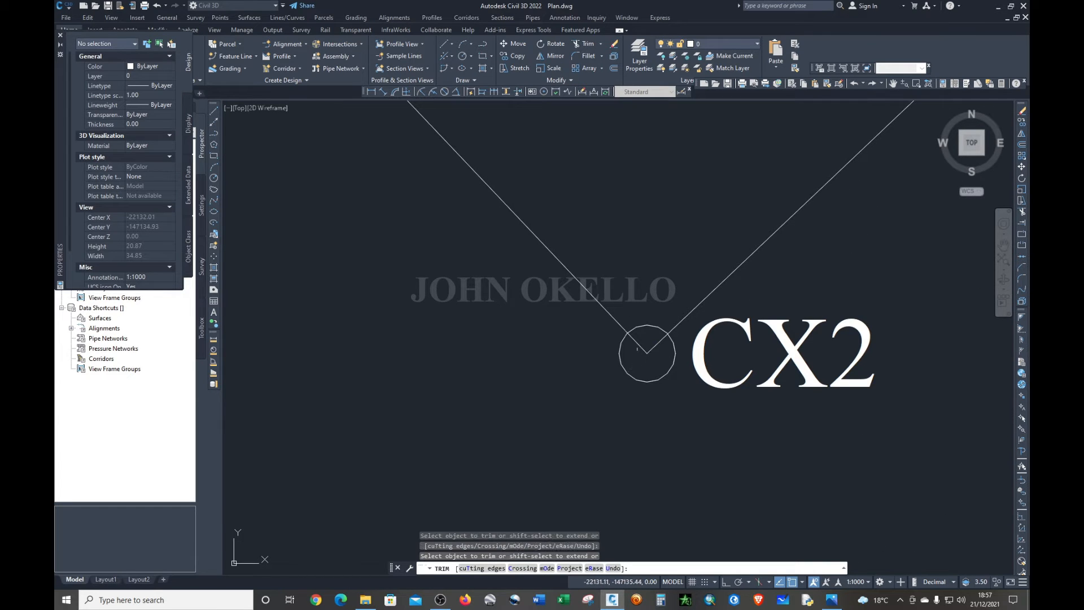
click(638, 345)
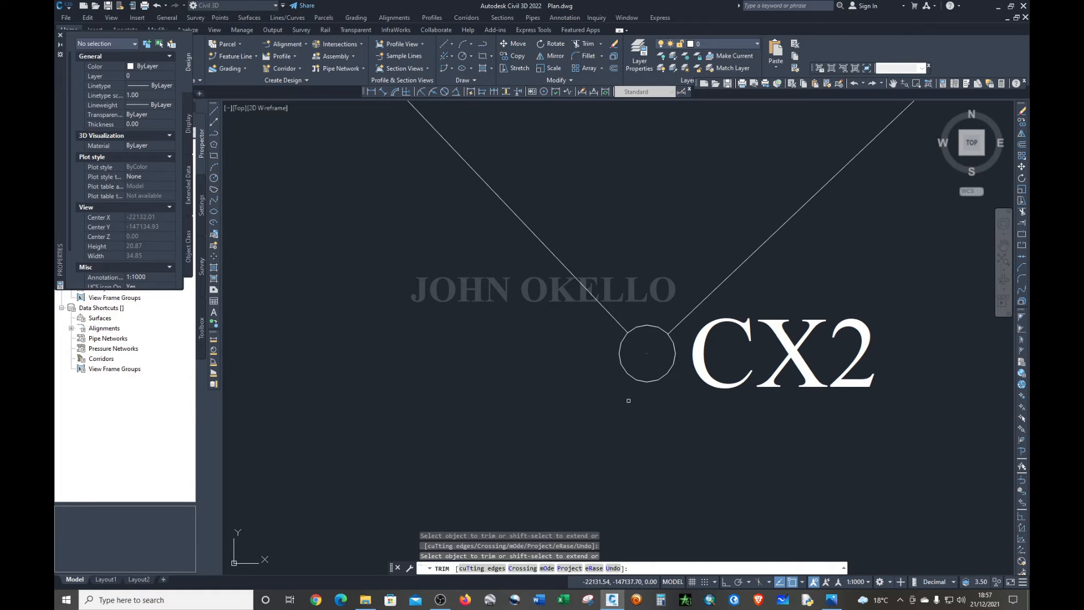
key(Escape)
- Move the CX2 label from beside its point circle to just below it
scroll(629, 400, down, 4)
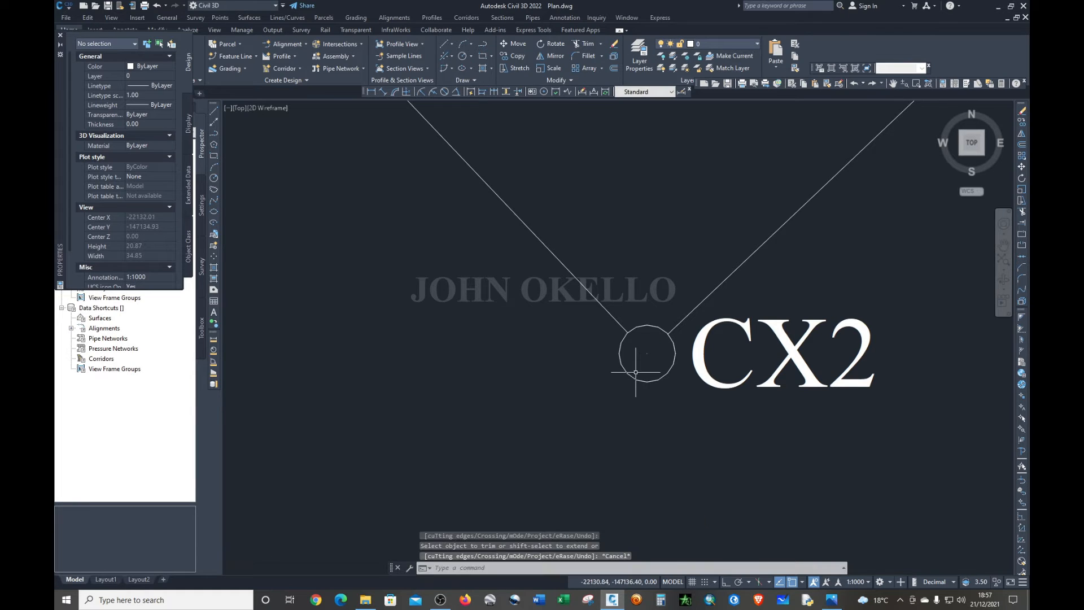
click(670, 377)
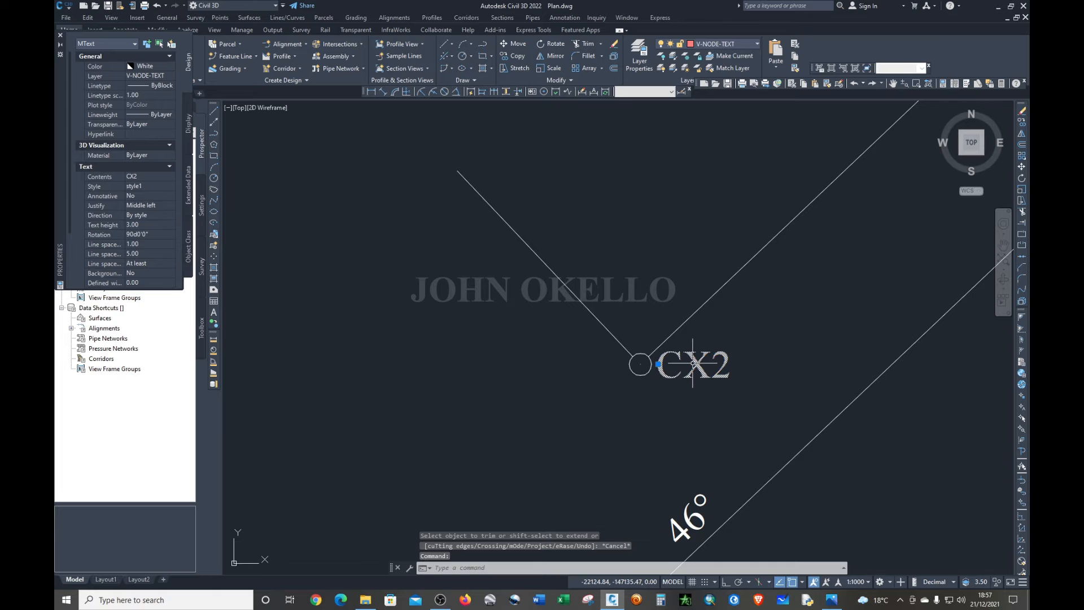
key(Escape)
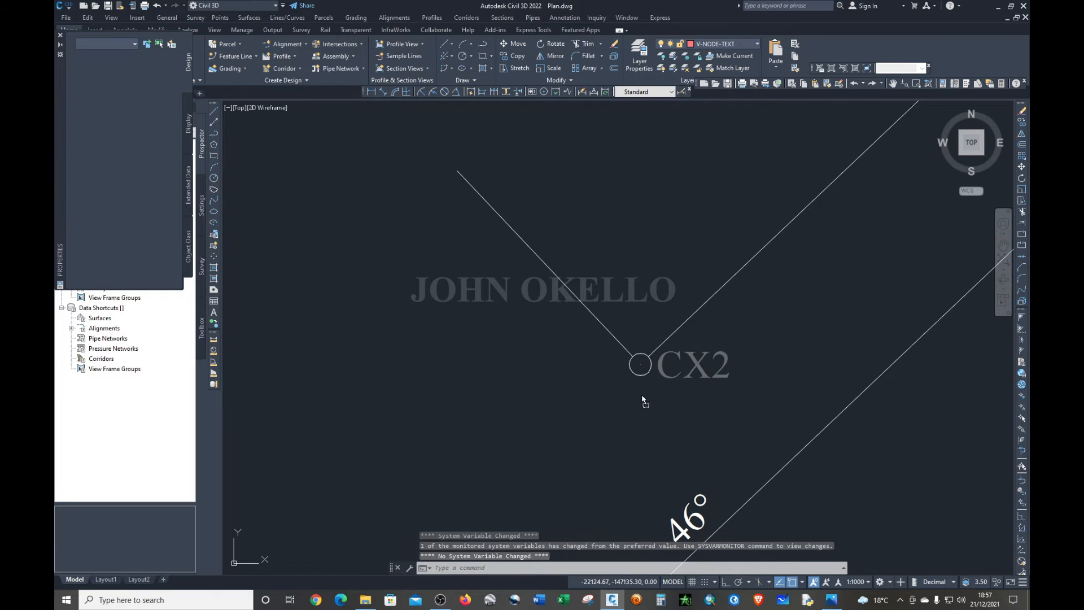
scroll(639, 399, down, 6)
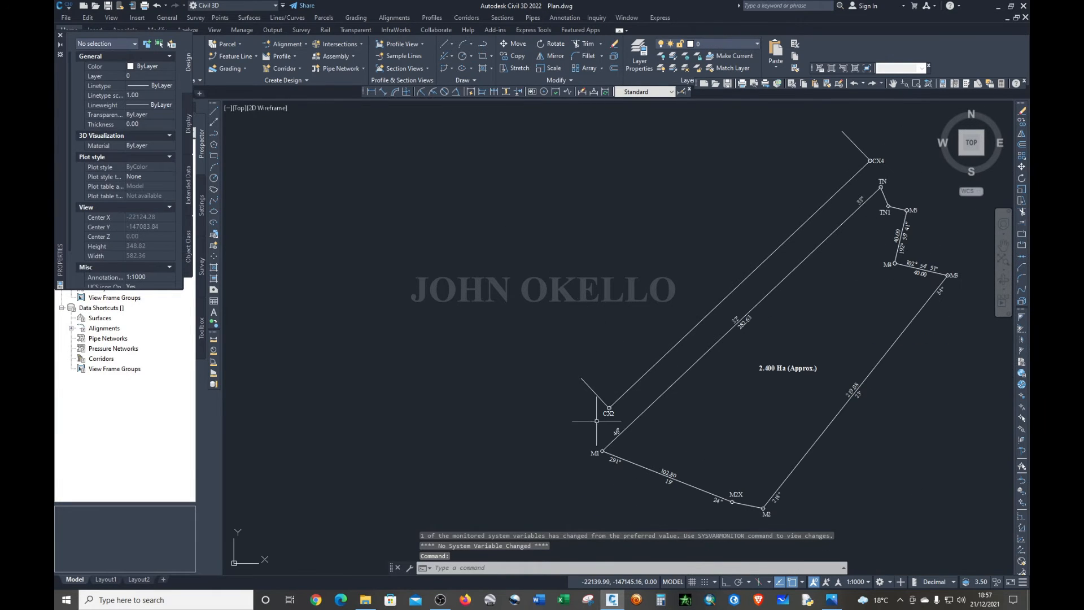
- Move the CX4 label slightly up and to the right of its point circle, and save the drawing
scroll(701, 302, down, 3)
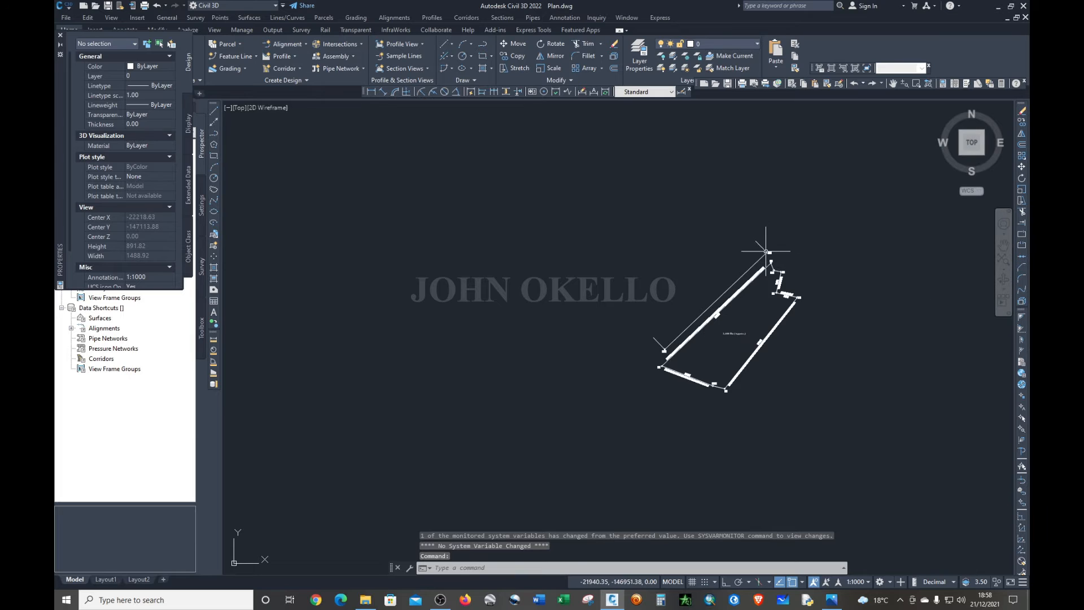
scroll(770, 246, up, 5)
scroll(770, 245, up, 5)
click(755, 345)
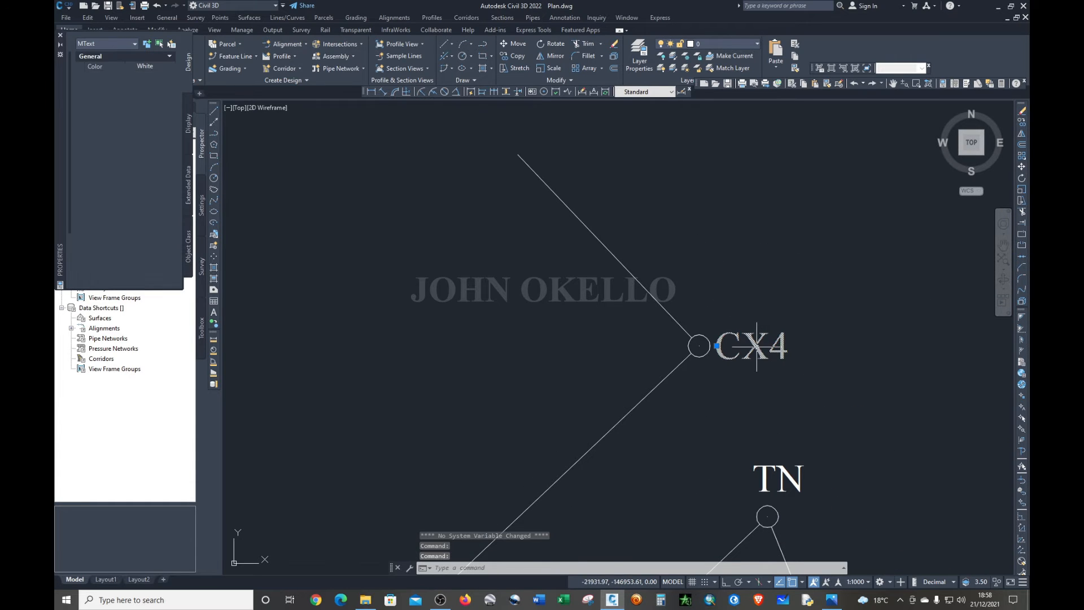
drag(754, 345, 767, 340)
scroll(724, 282, down, 8)
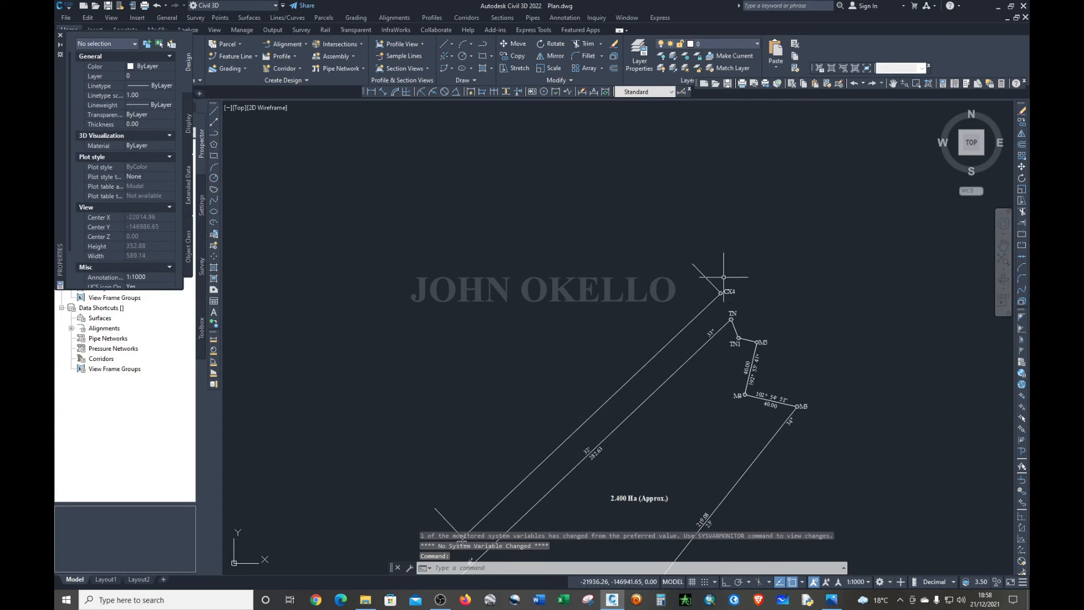
click(106, 7)
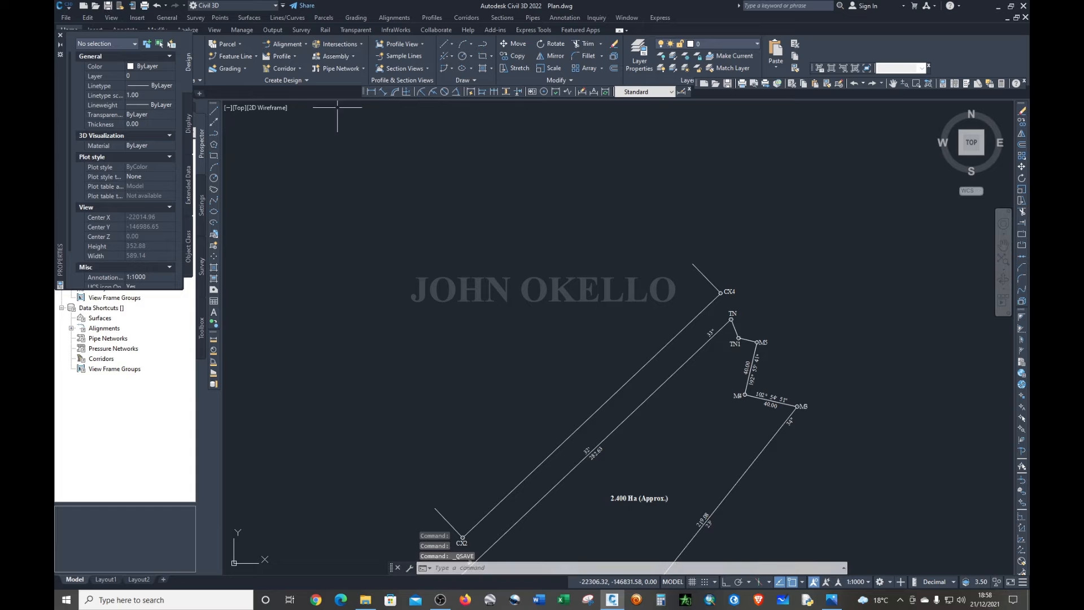
scroll(626, 361, down, 3)
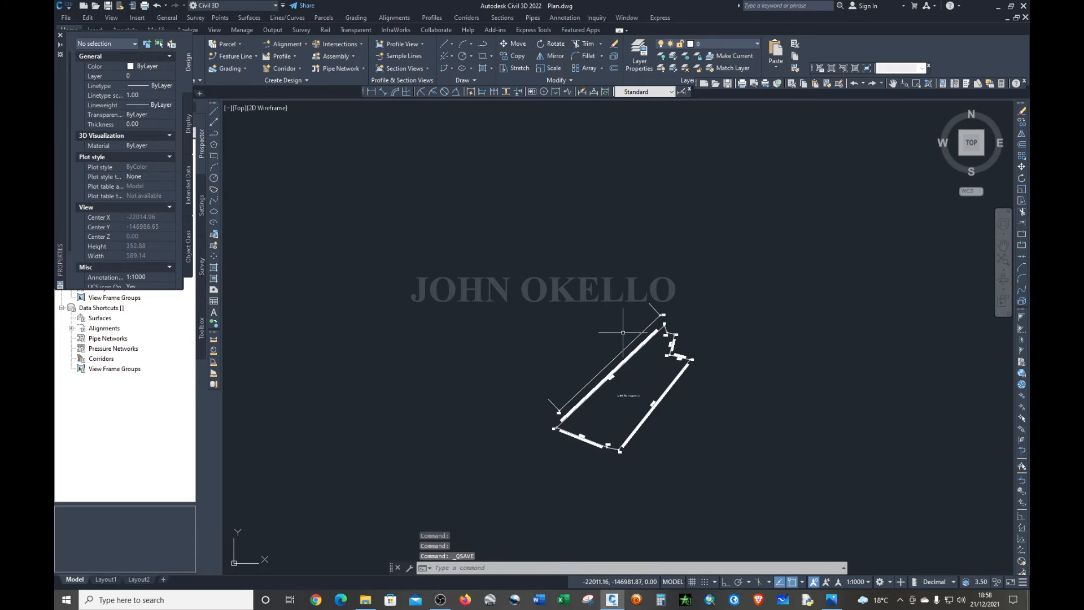
scroll(632, 395, up, 5)
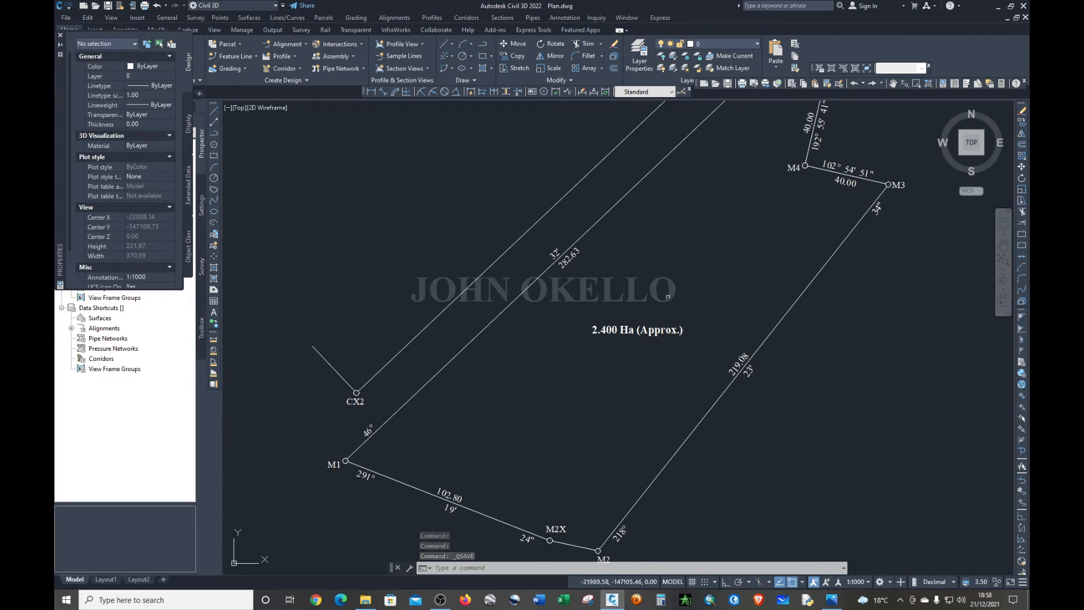
scroll(664, 309, down, 2)
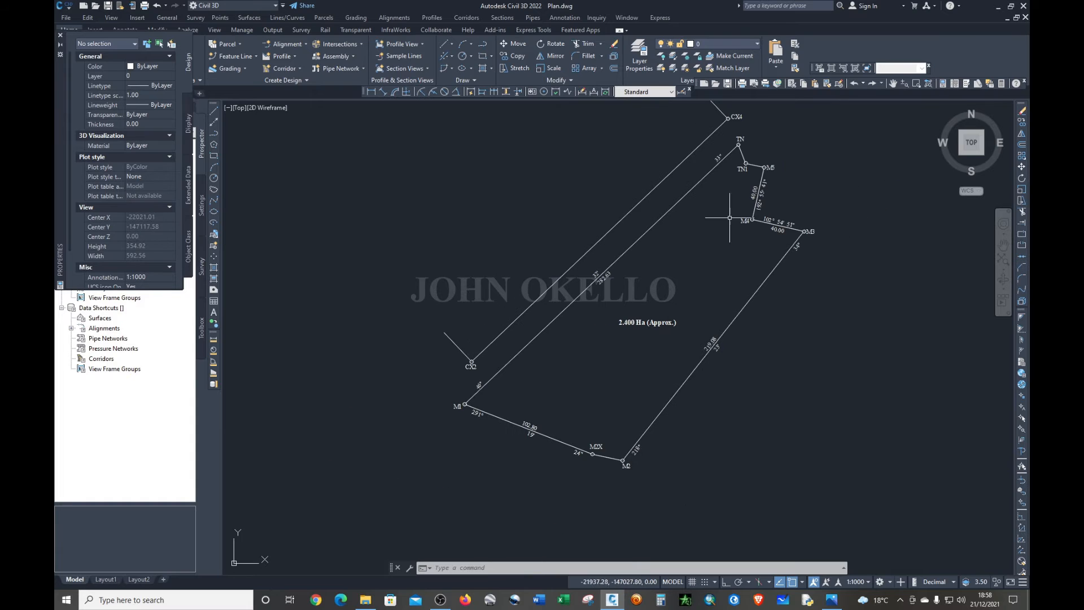
scroll(739, 181, up, 2)
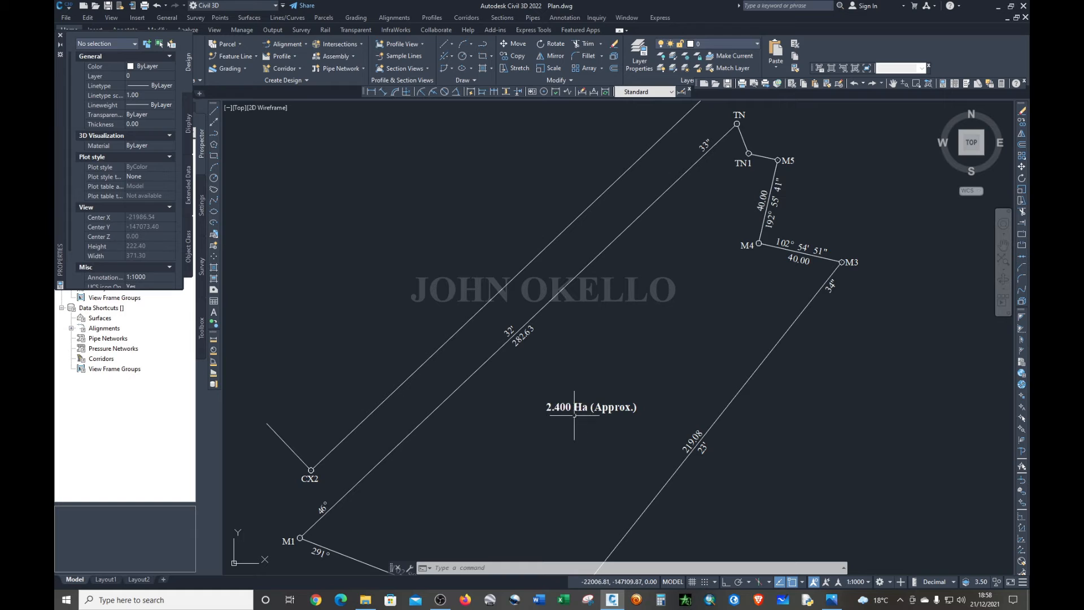
- Set the rotation of the "2.400 Ha (Approx.)" area text to 46d32'33" so it runs parallel to the M1–TN line
click(579, 407)
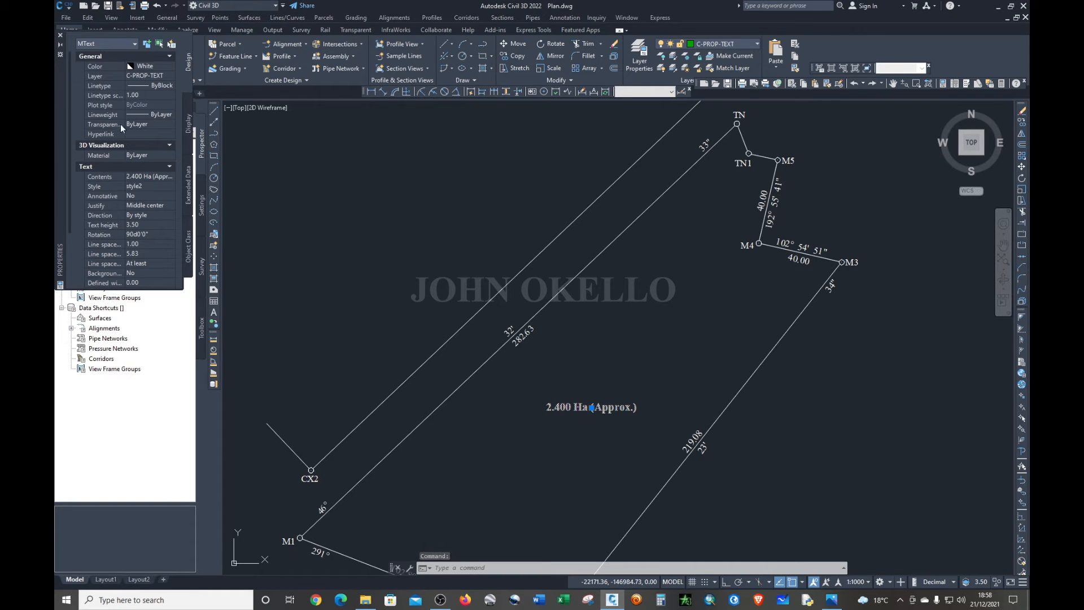
scroll(140, 232, down, 3)
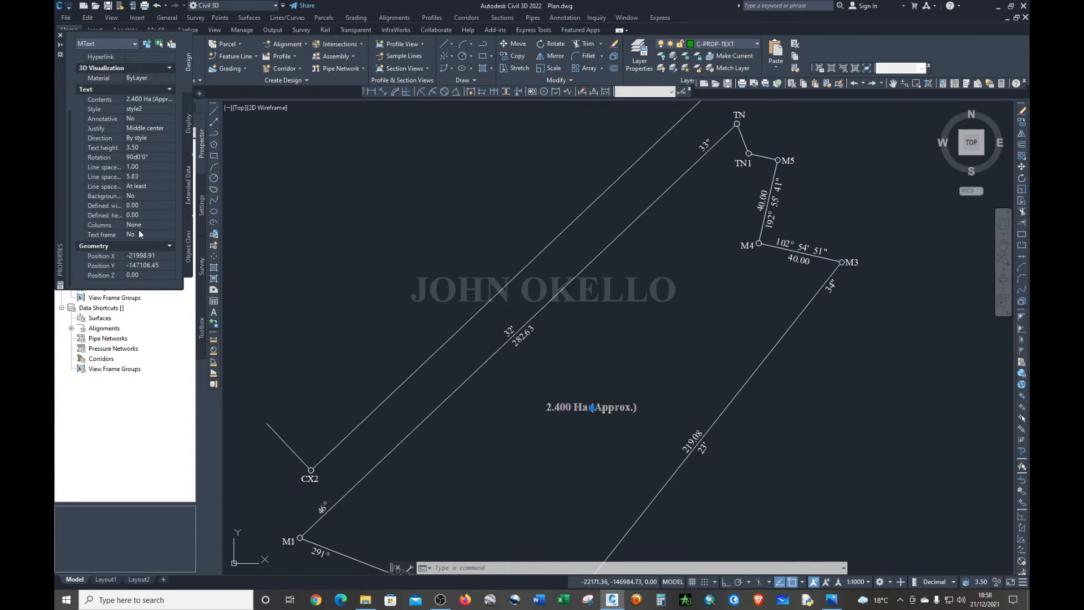
scroll(140, 233, up, 3)
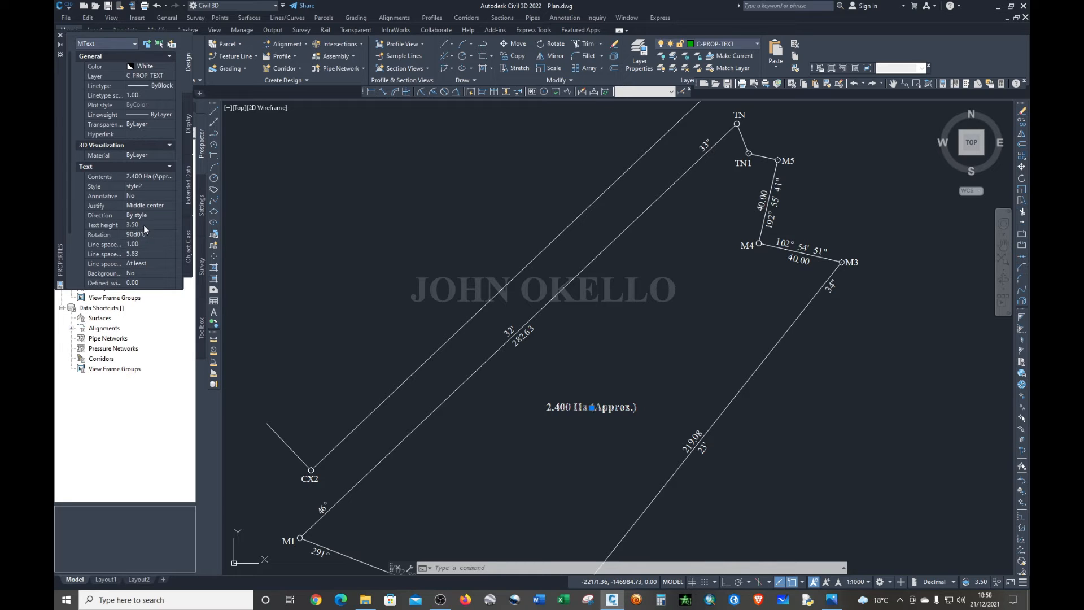
scroll(144, 232, down, 3)
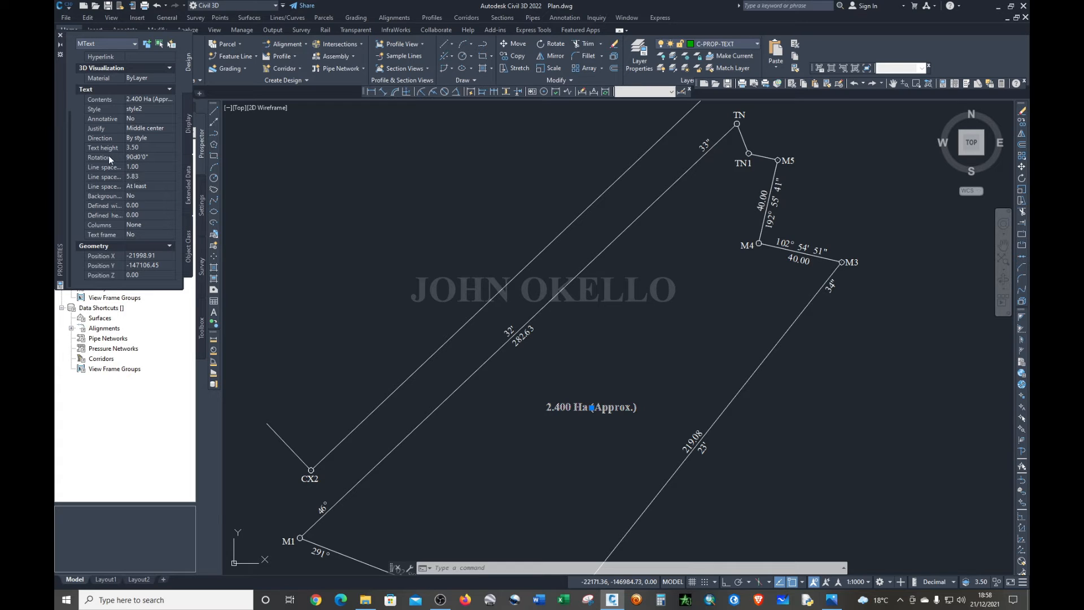
click(147, 158)
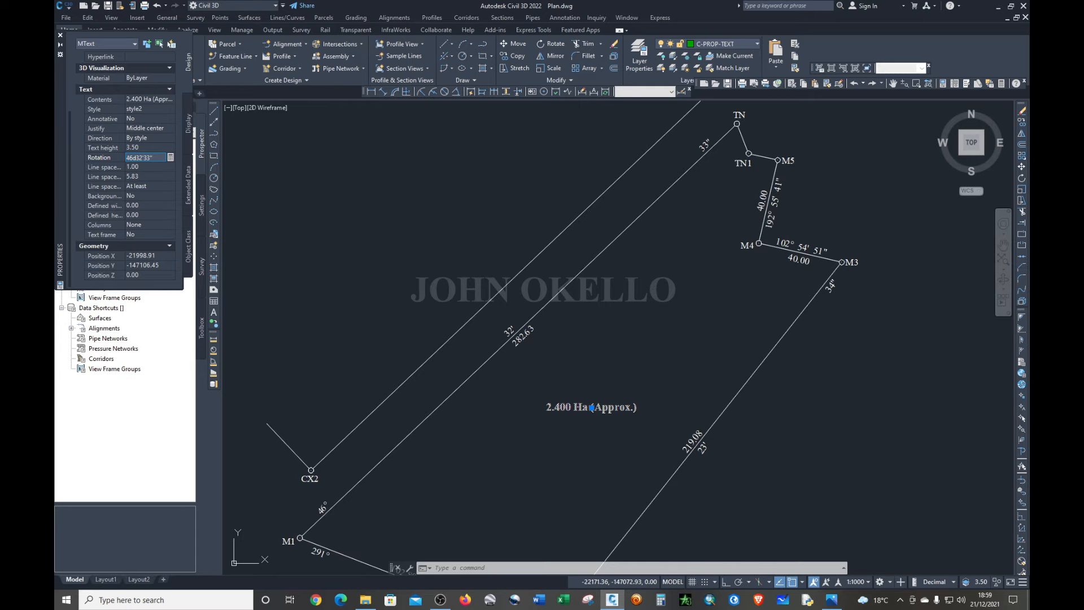
key(Tab)
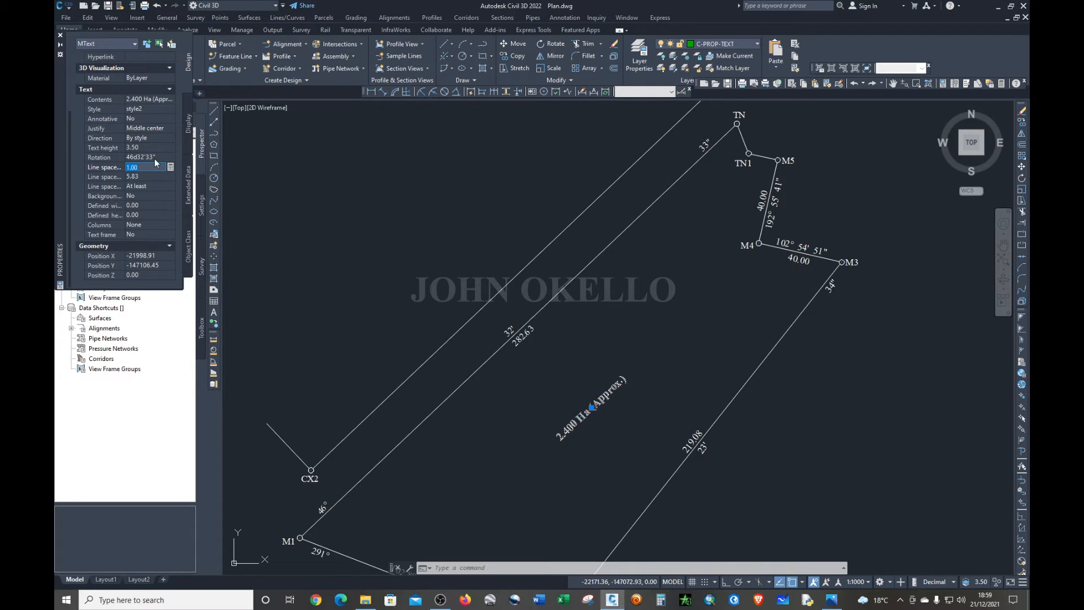
key(Escape)
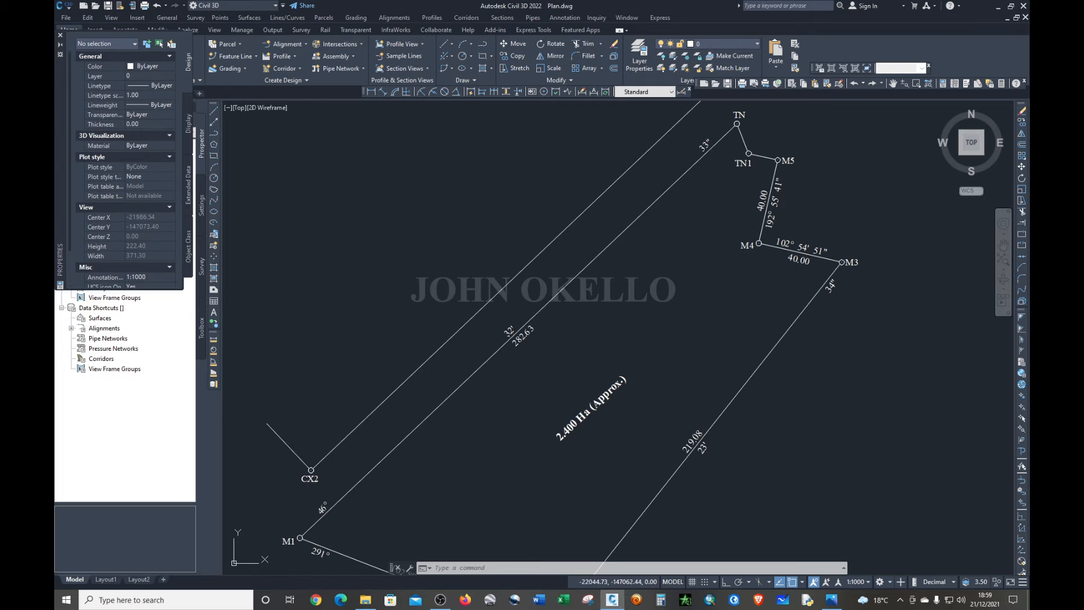
- Examine the boundary lines, point circles and labels around the whole parcel, from M2X and M2 up to CX4 and TN
scroll(631, 320, down, 2)
scroll(631, 319, down, 1)
scroll(615, 370, up, 4)
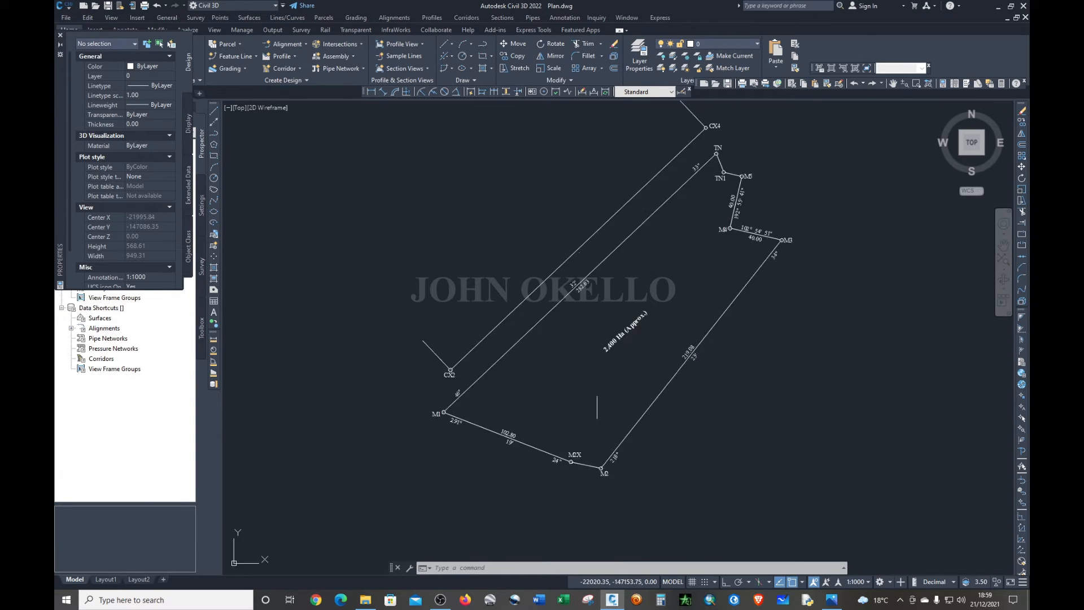
scroll(597, 393, up, 1)
scroll(597, 387, down, 3)
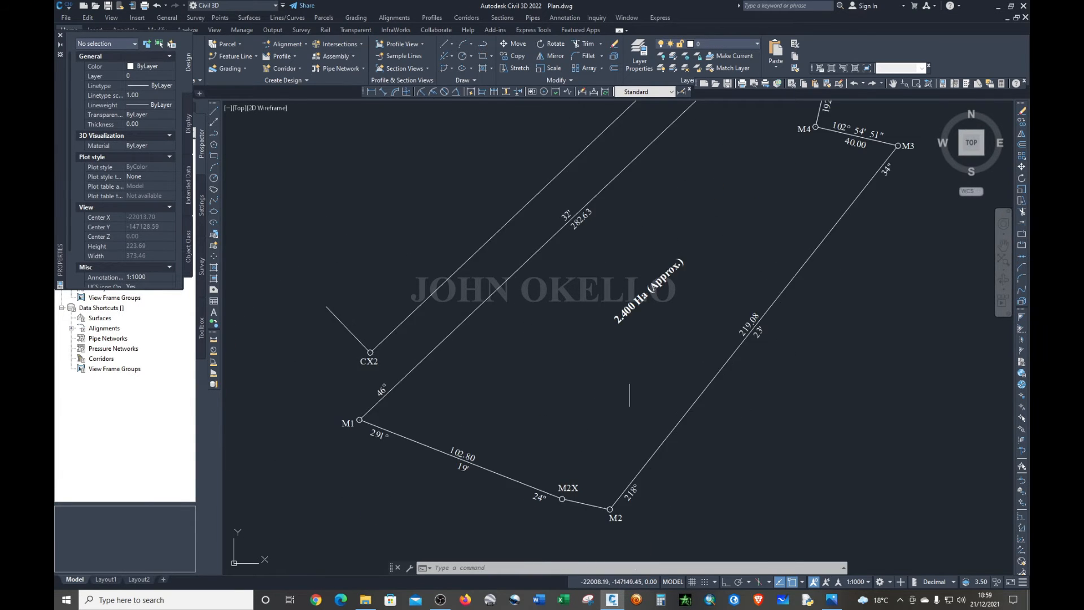
scroll(633, 380, up, 1)
scroll(603, 459, up, 5)
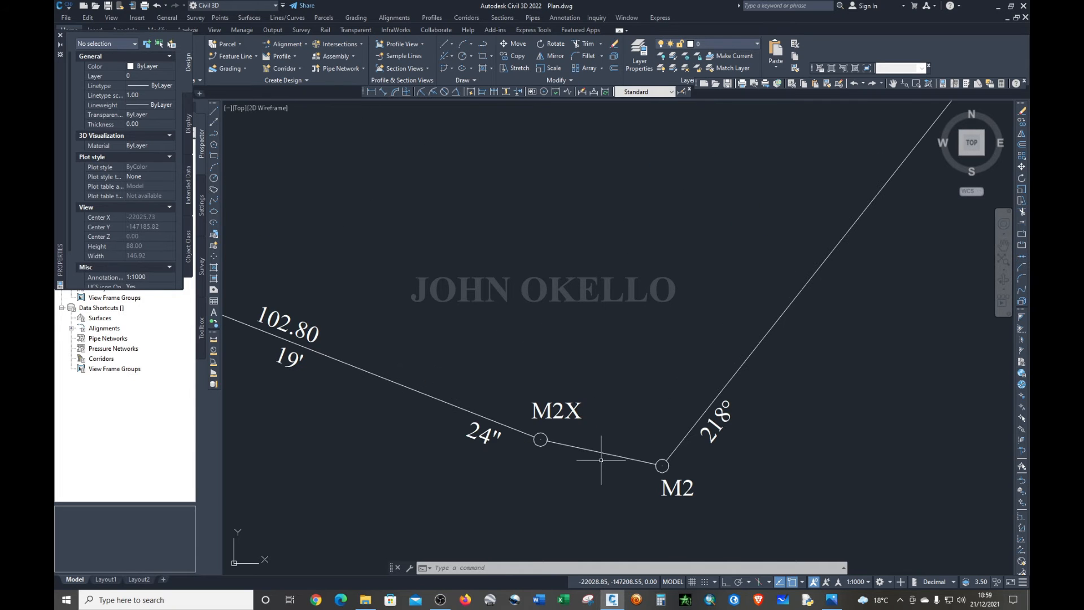
scroll(737, 457, down, 7)
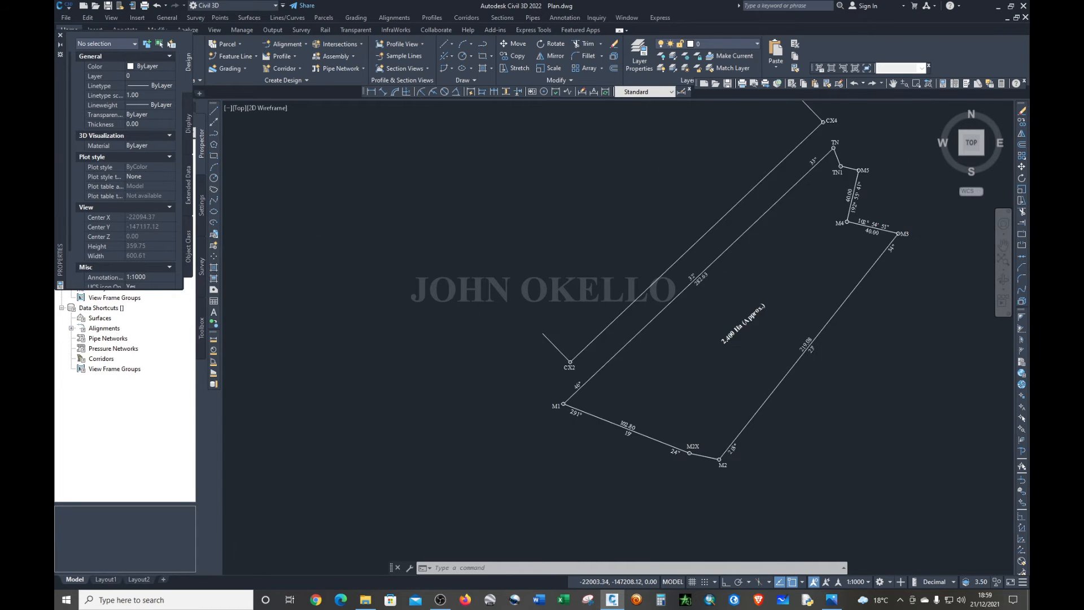
scroll(788, 242, up, 3)
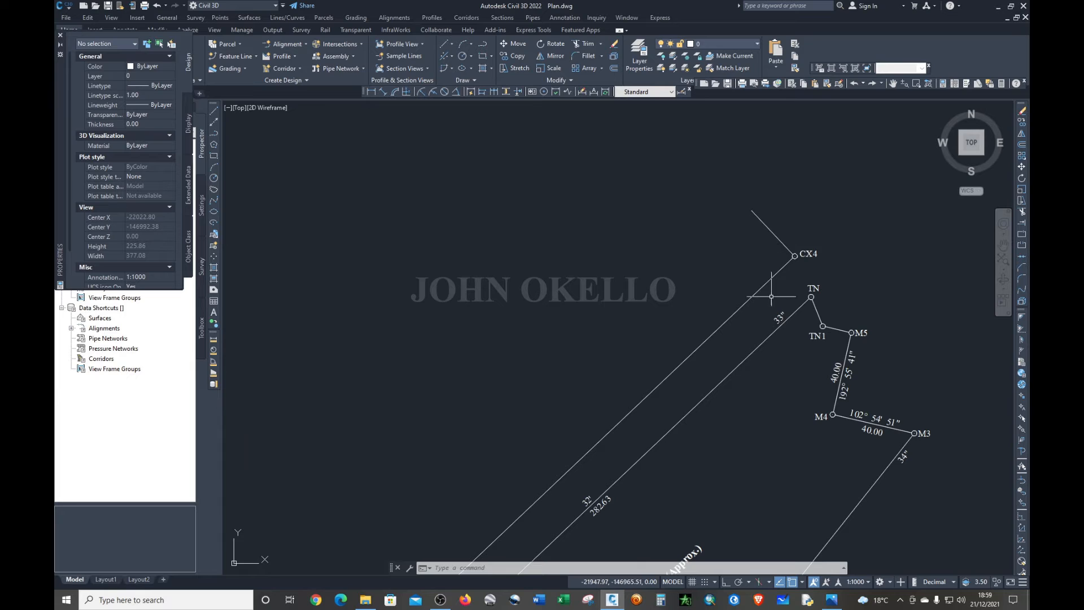
scroll(758, 368, down, 3)
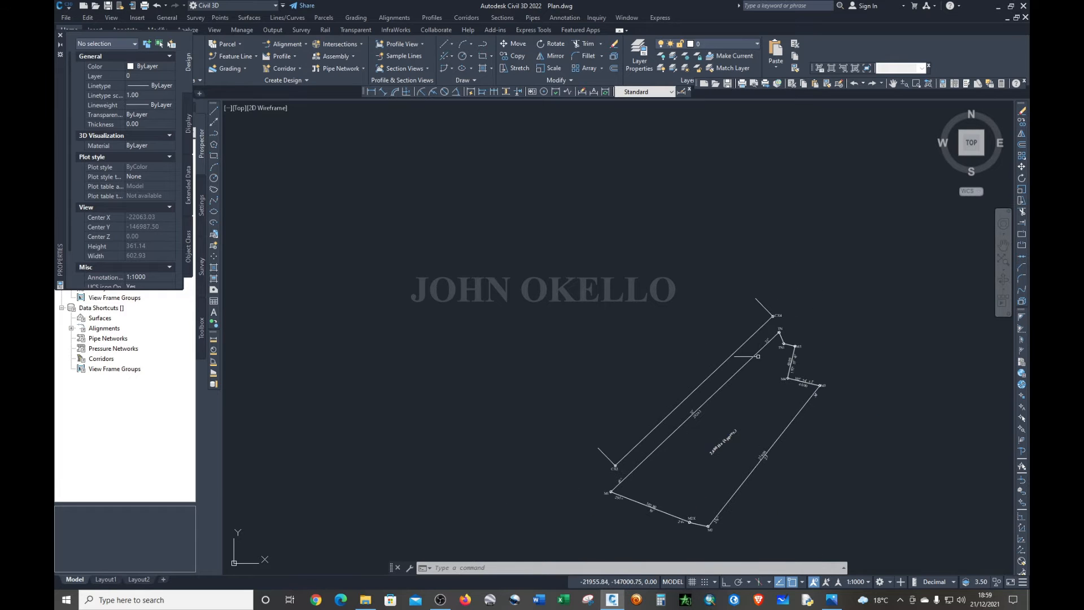
scroll(702, 427, up, 3)
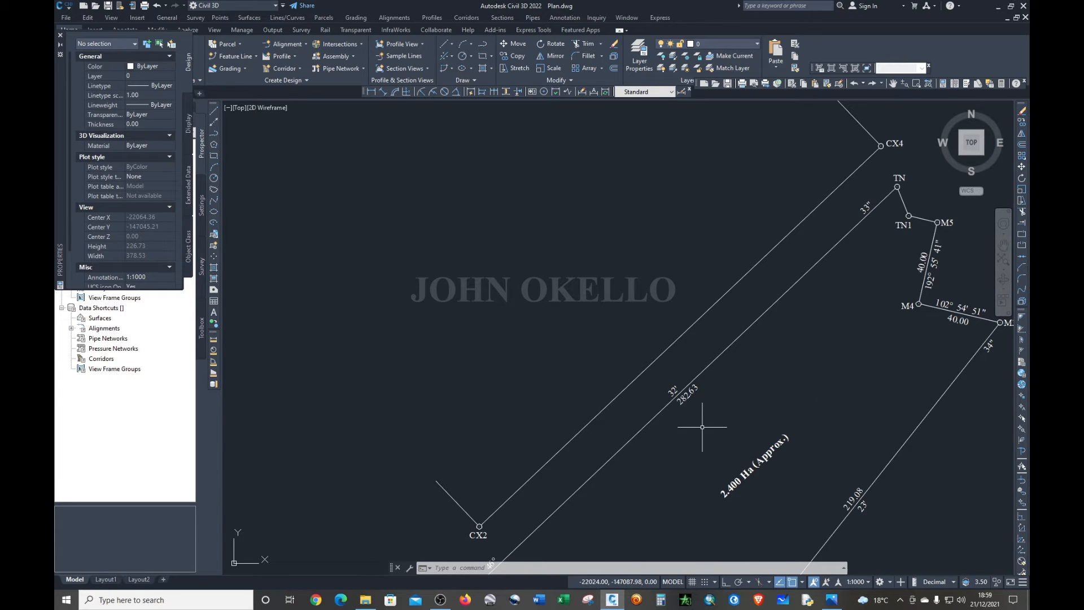
- Move the M1–TN bearing text away from its line into the gap towards the CX2–CX4 line, and save the drawing
click(670, 393)
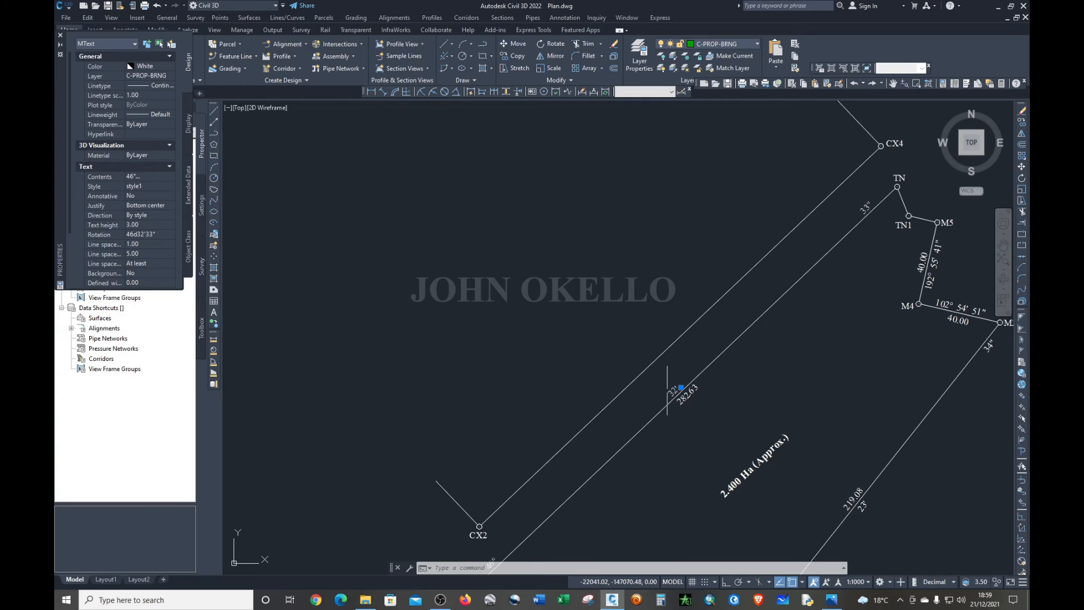
drag(671, 390, 669, 382)
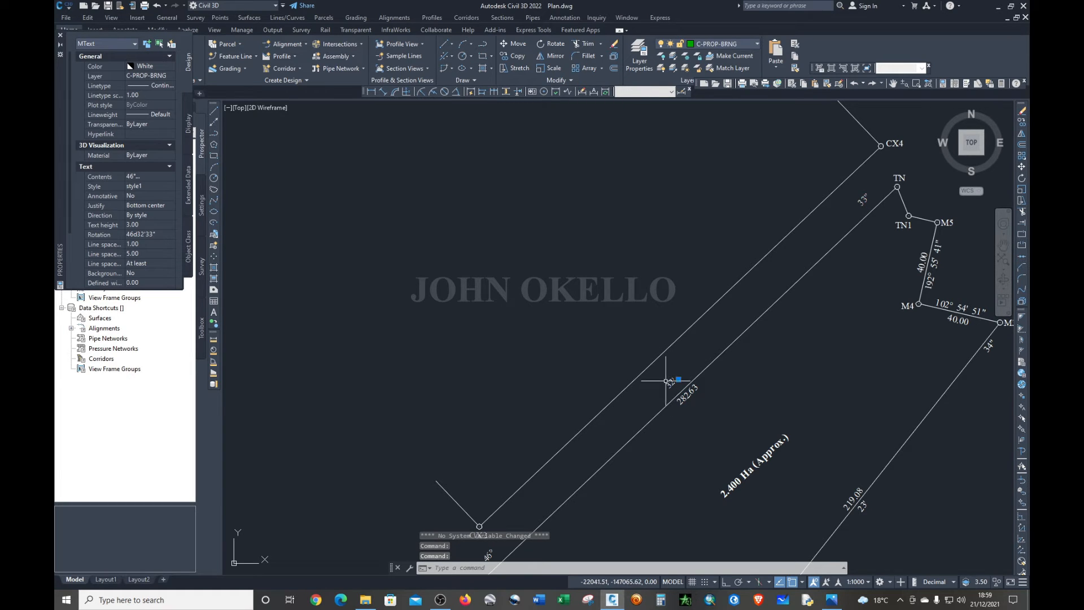
drag(668, 381, 684, 368)
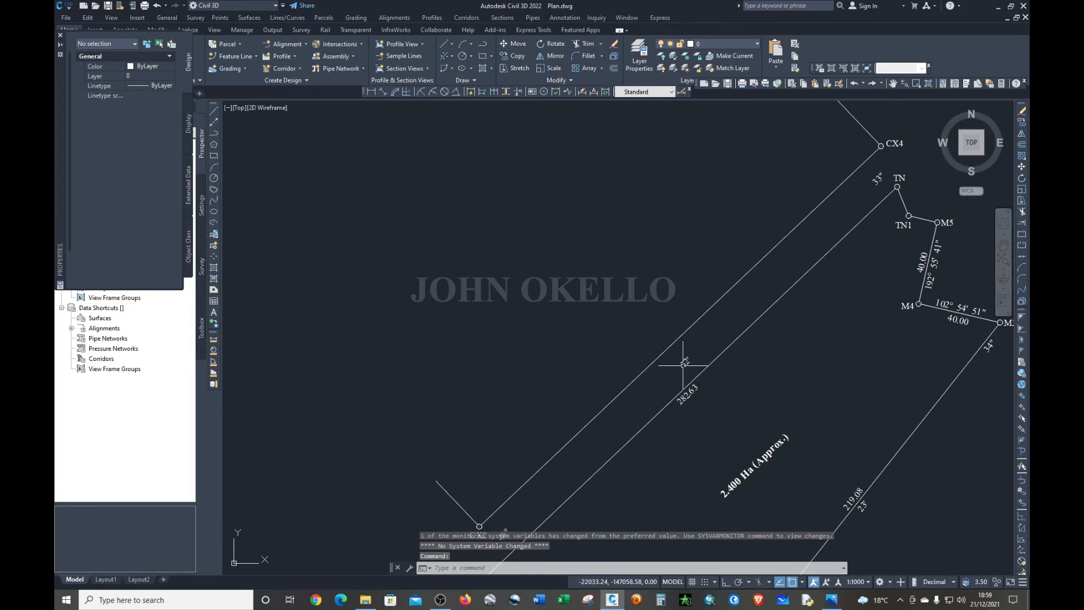
scroll(666, 424, down, 2)
scroll(615, 488, up, 2)
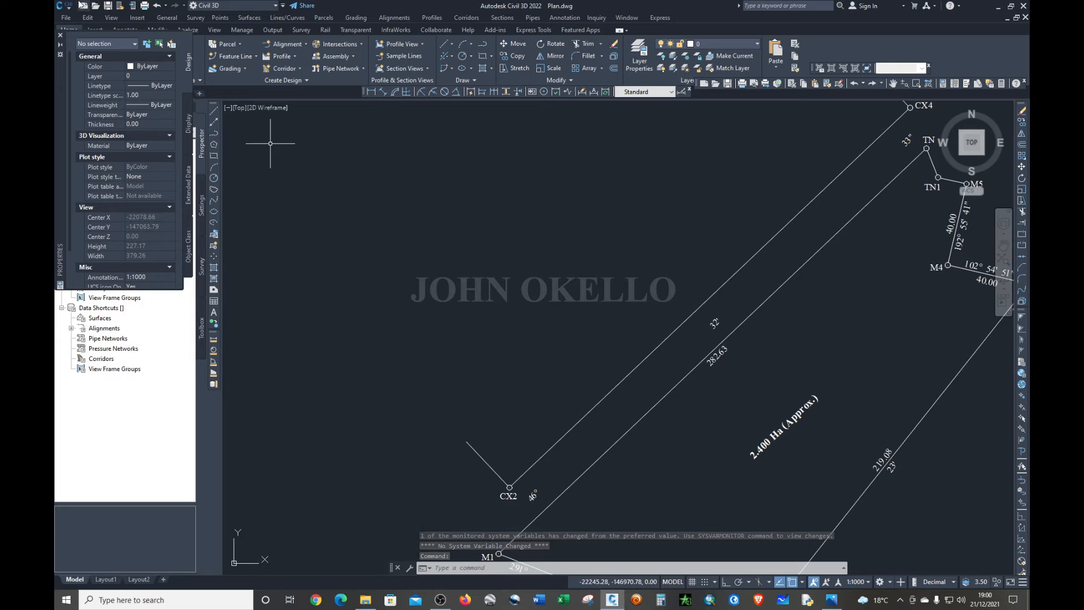
click(106, 8)
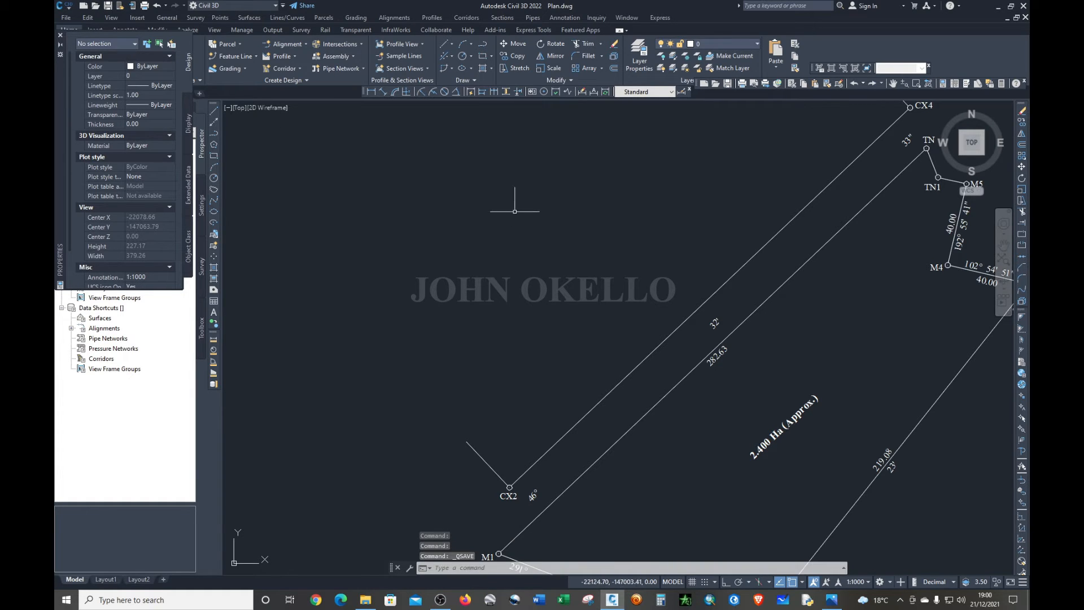
scroll(474, 225, down, 2)
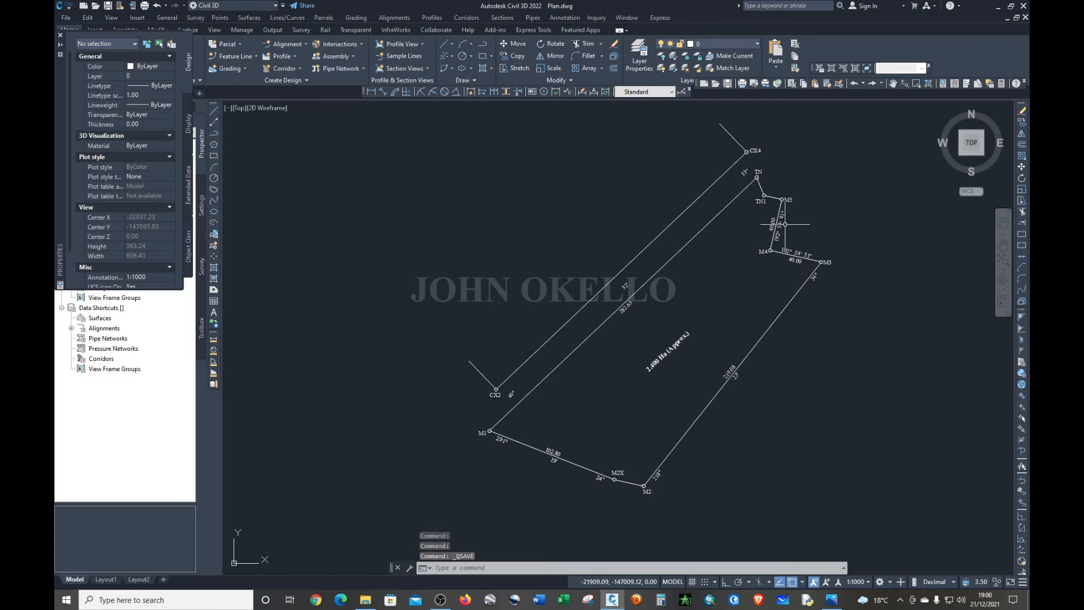
scroll(779, 224, up, 2)
scroll(786, 223, down, 2)
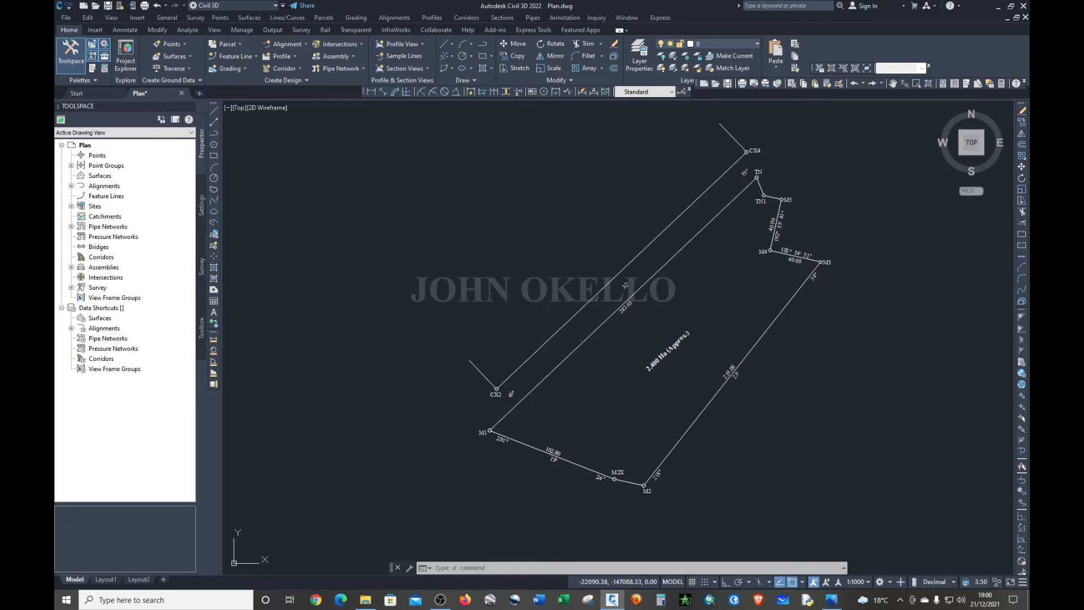
key(ctrl+s)
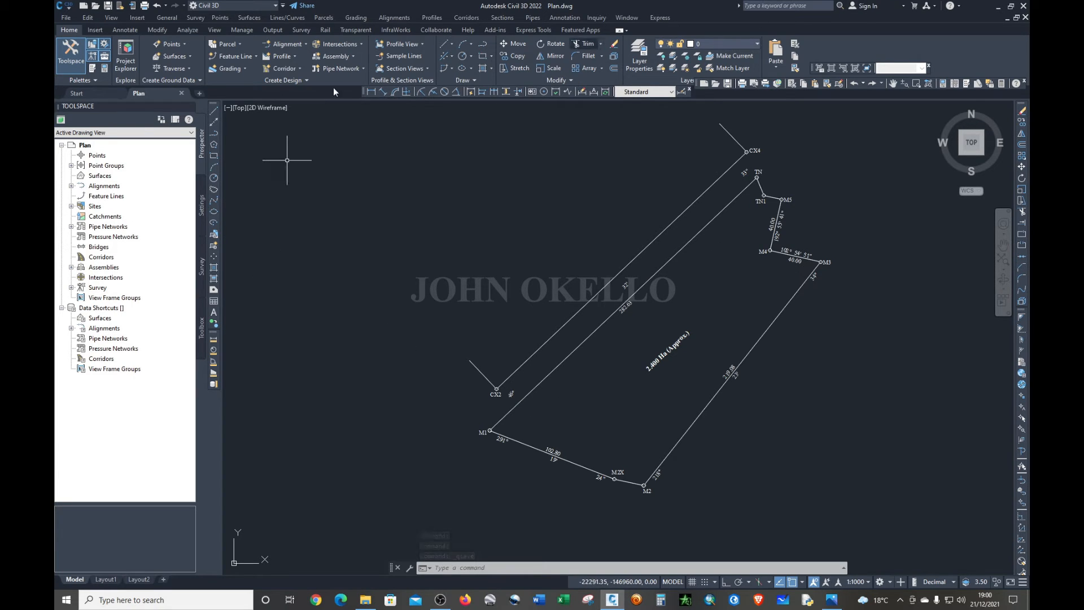
- Start a new blank drawing, and open Form No.2a.dwg from the Survey plan folder
click(200, 93)
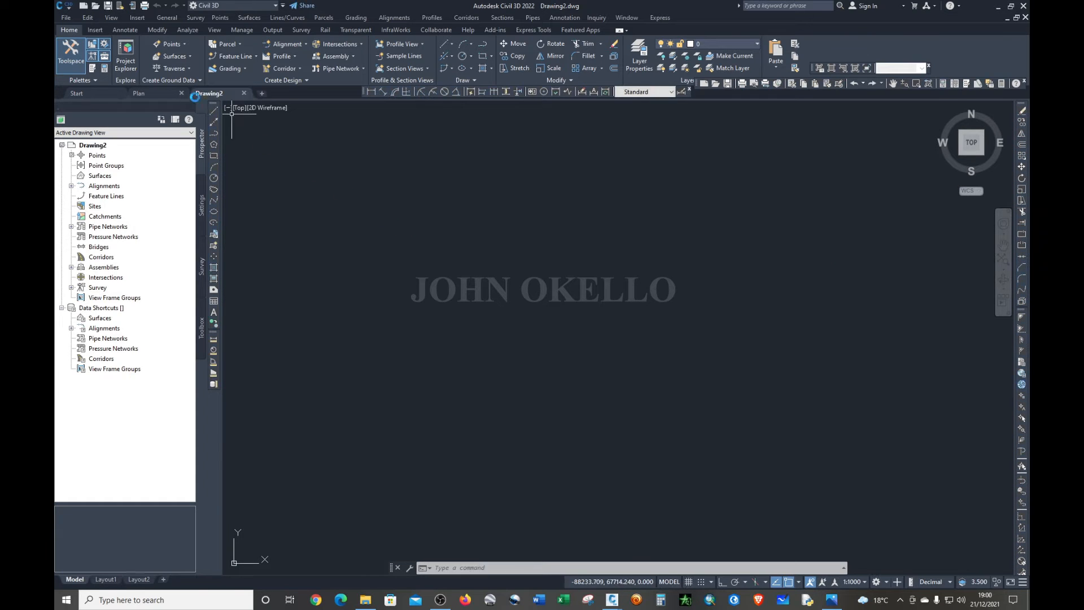
mouse_move(210, 94)
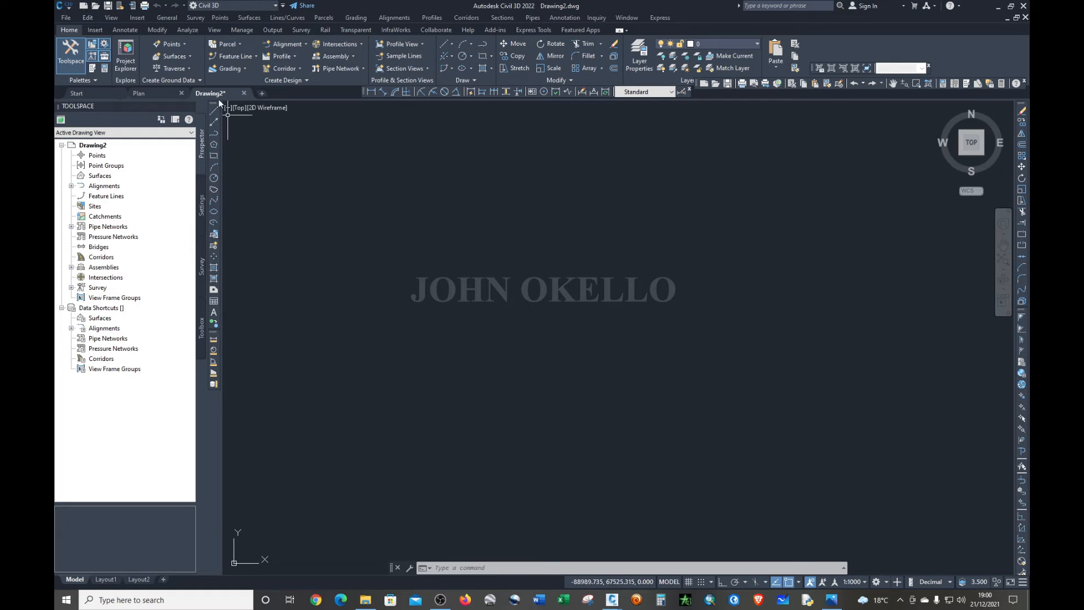
click(66, 18)
mouse_move(88, 17)
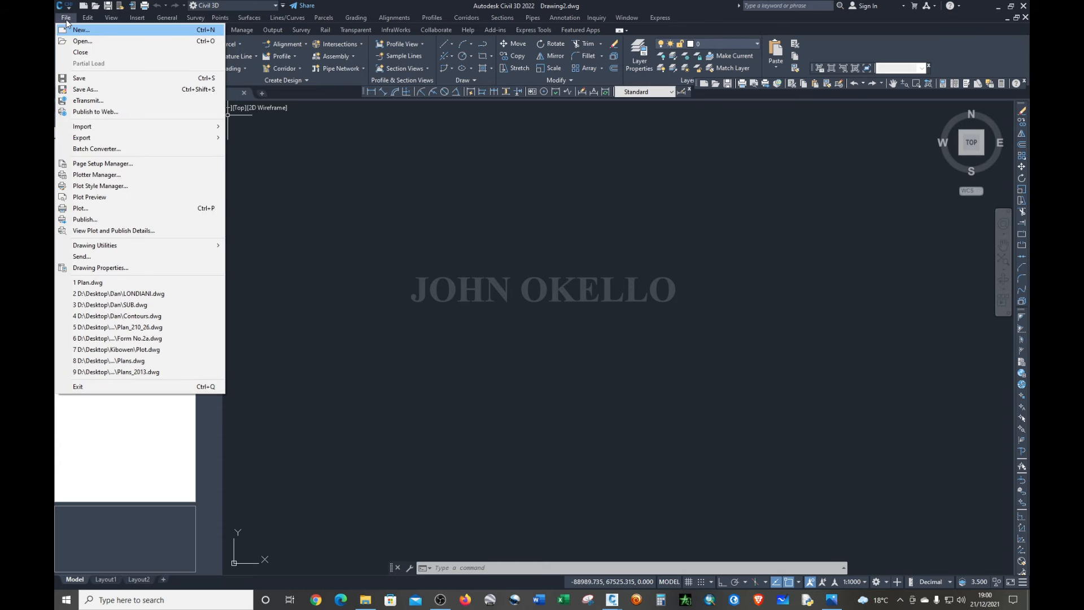
click(74, 41)
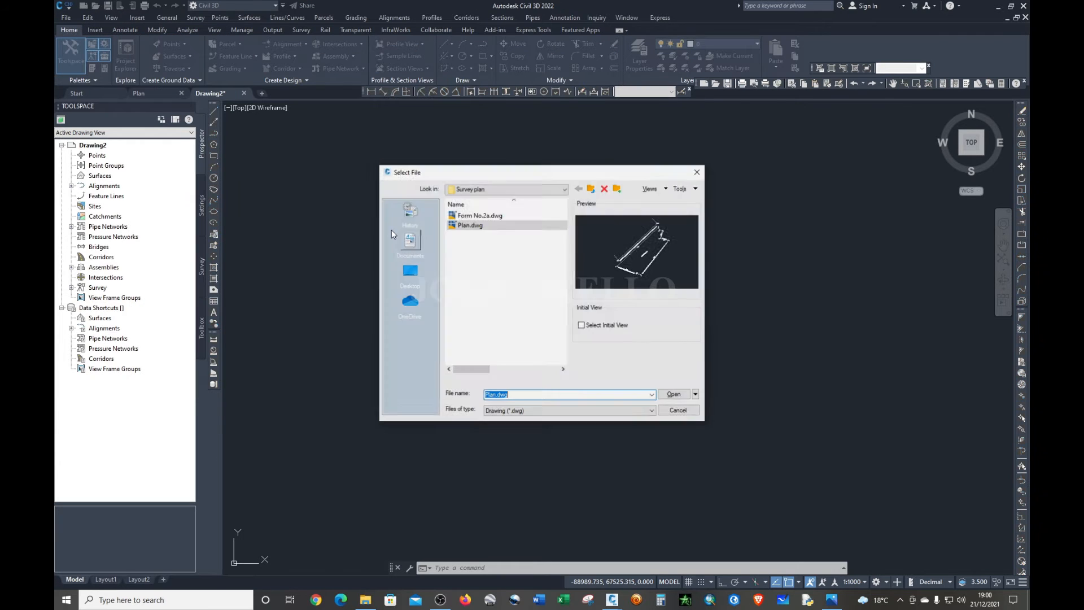
click(481, 216)
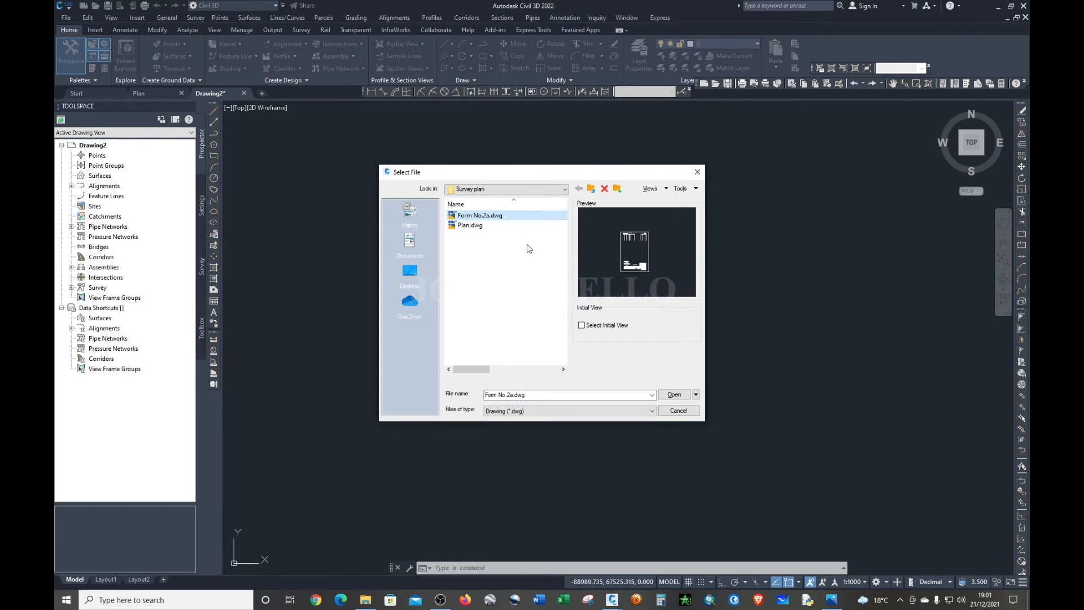
click(671, 394)
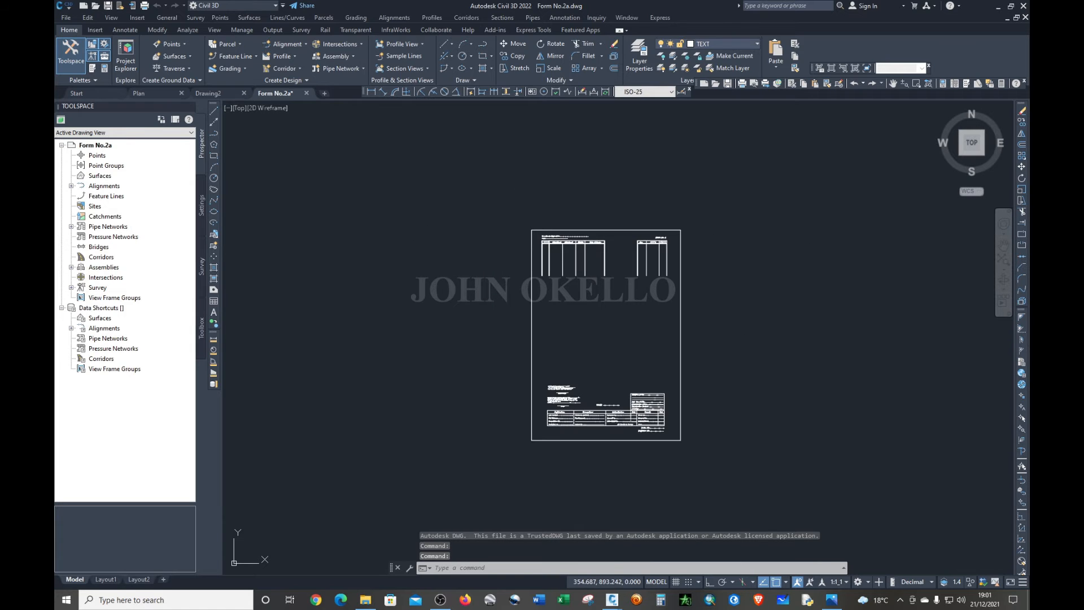
- Copy the entire Form No.2a sheet, including its border, tables and title block, to the clipboard
click(515, 211)
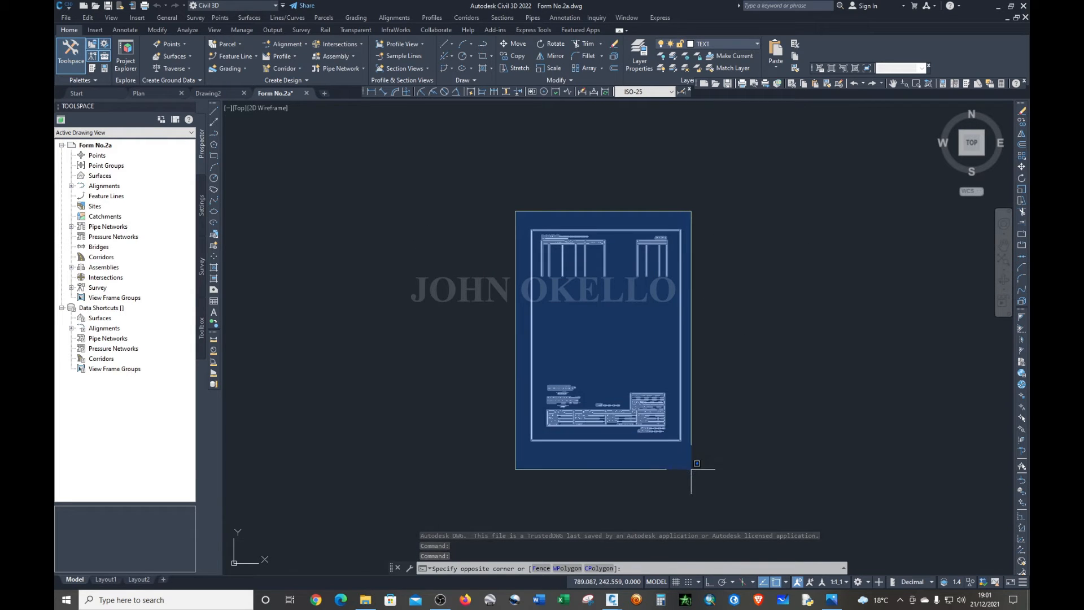
click(691, 468)
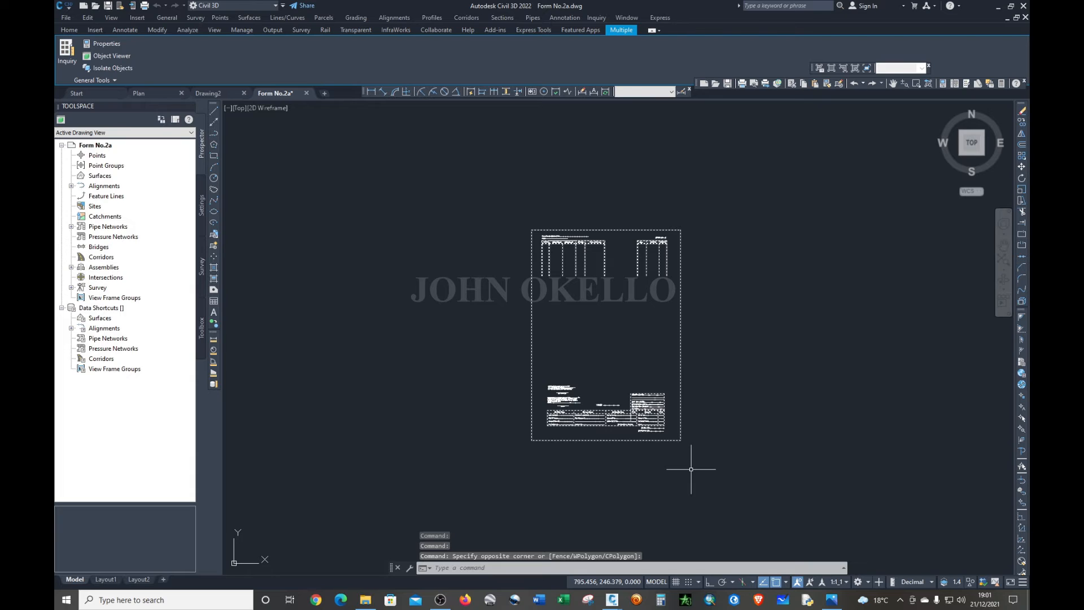
key(ctrl+c)
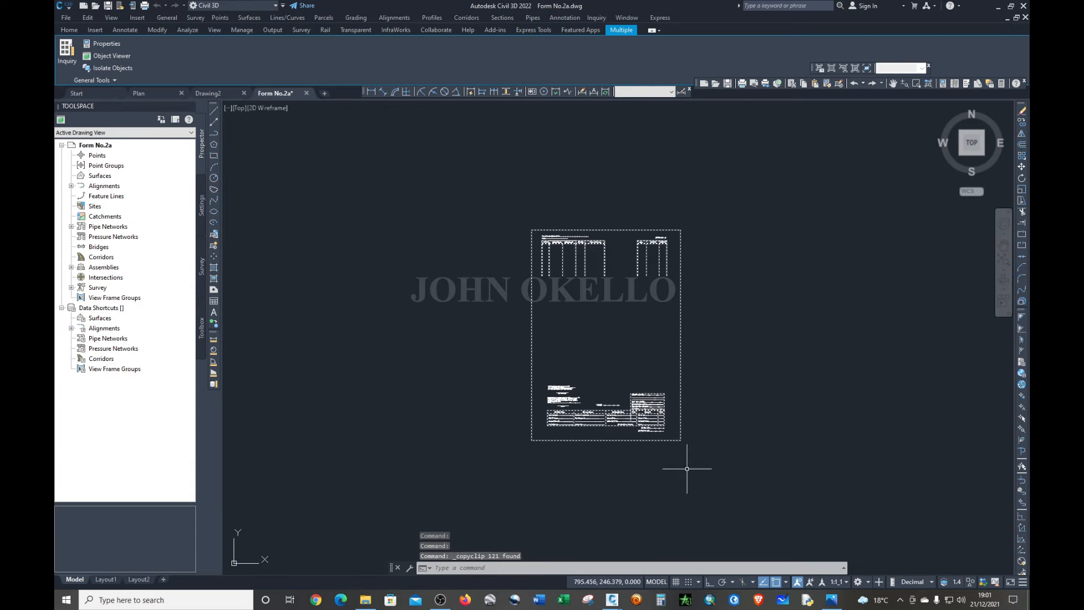
- Paste the copied form sheet into the Plan drawing, in the empty space east of the parcel
click(158, 91)
scroll(525, 254, down, 5)
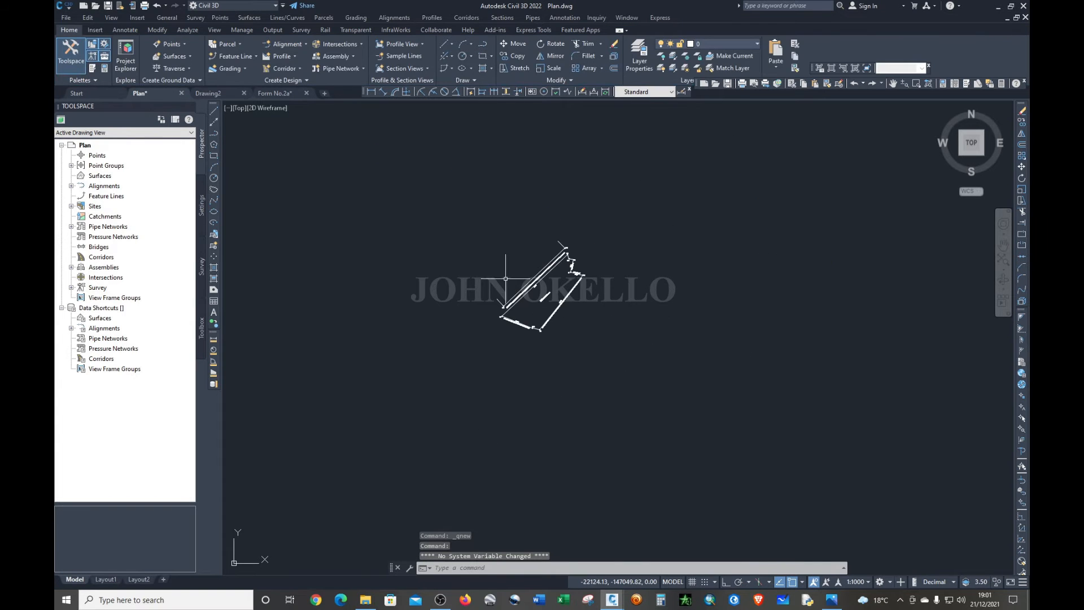
scroll(637, 292, up, 3)
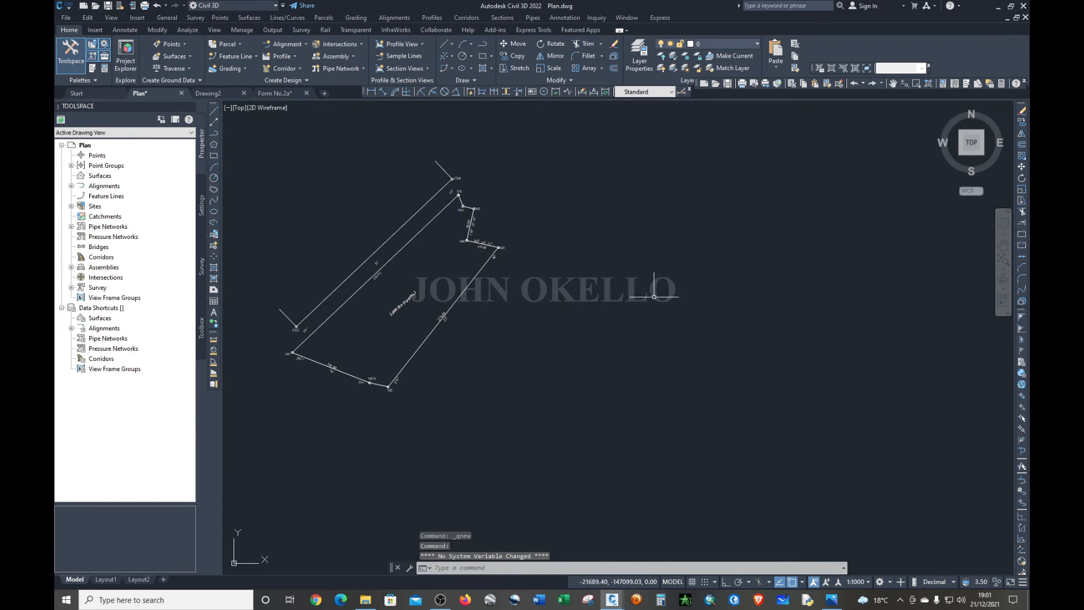
key(ctrl+v)
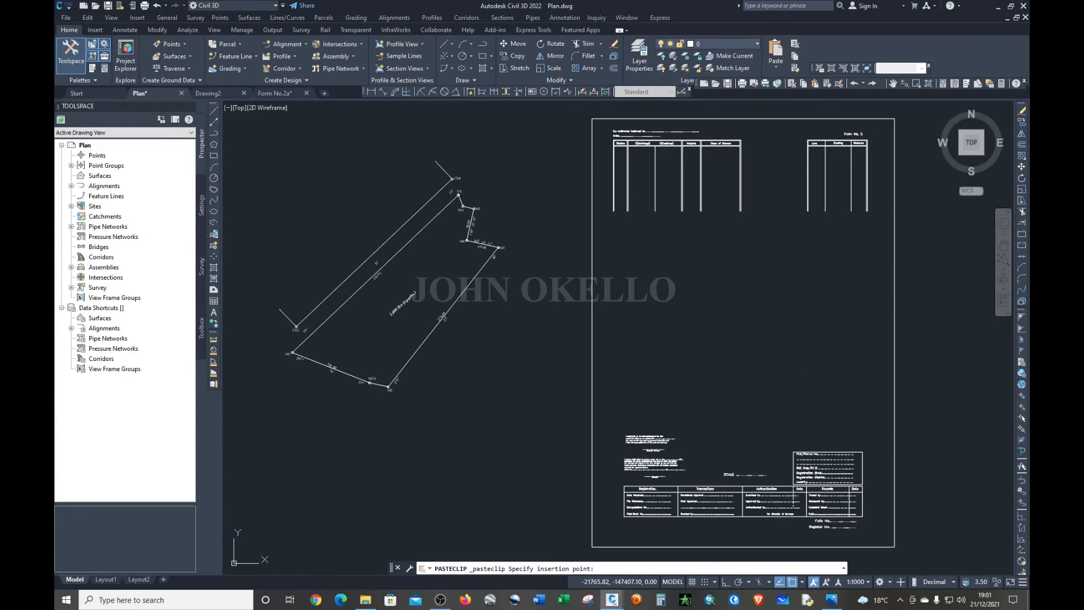
click(592, 546)
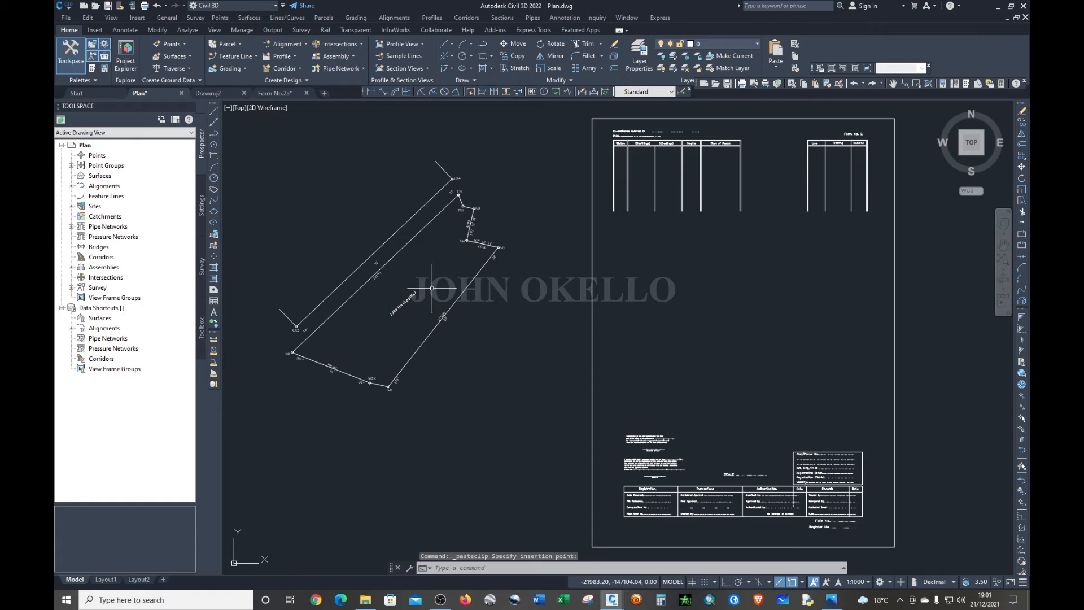
- Copy the Y(Northings) heading text of the coordinate table and paste it onto the form's Units line
scroll(449, 173, up, 3)
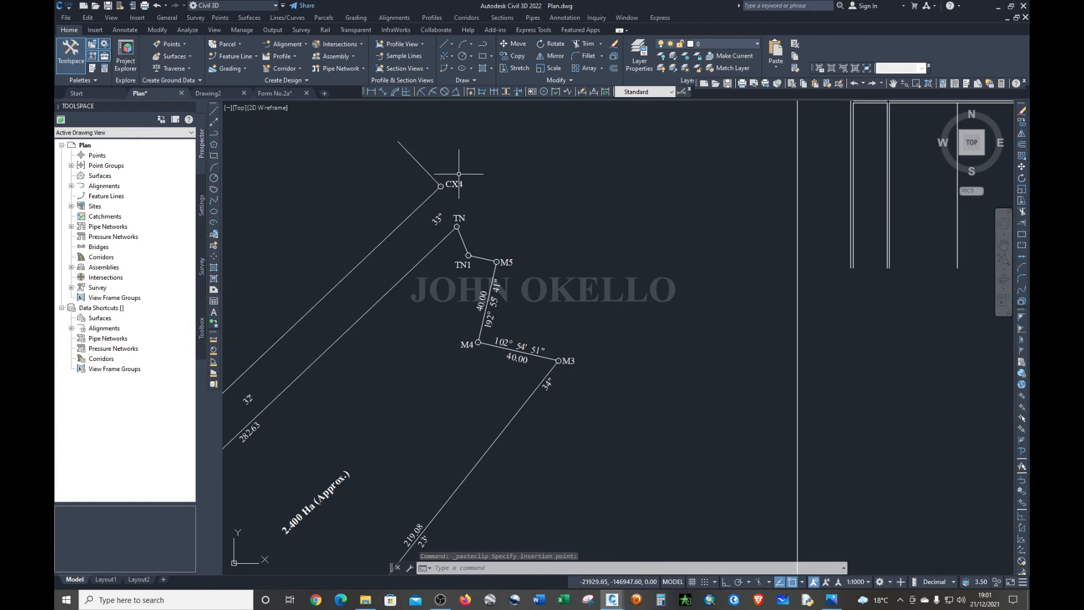
scroll(451, 174, down, 3)
scroll(623, 126, up, 4)
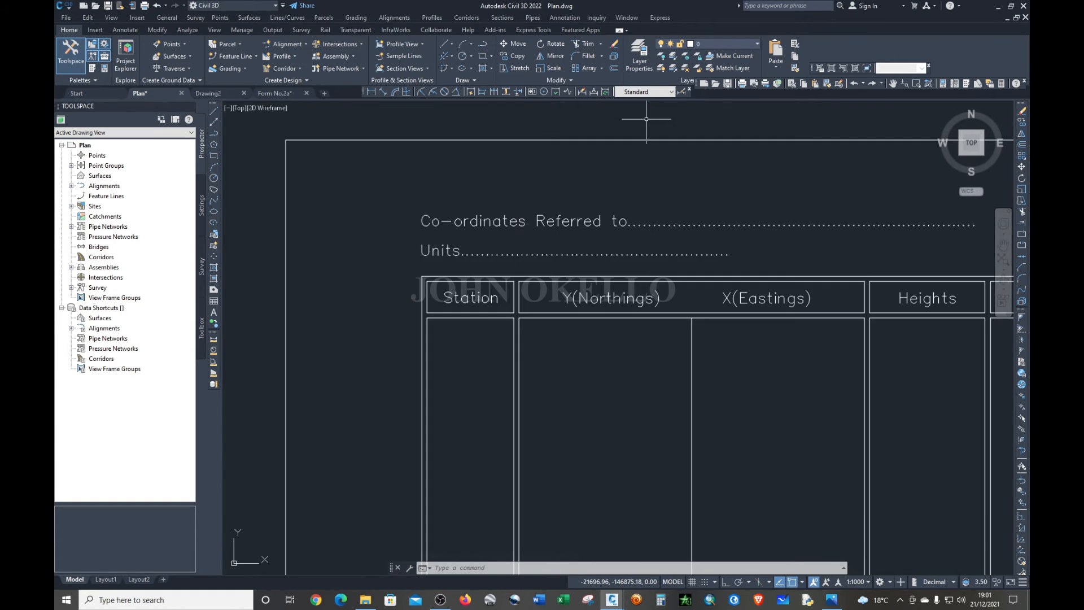
scroll(624, 160, down, 5)
scroll(623, 160, up, 6)
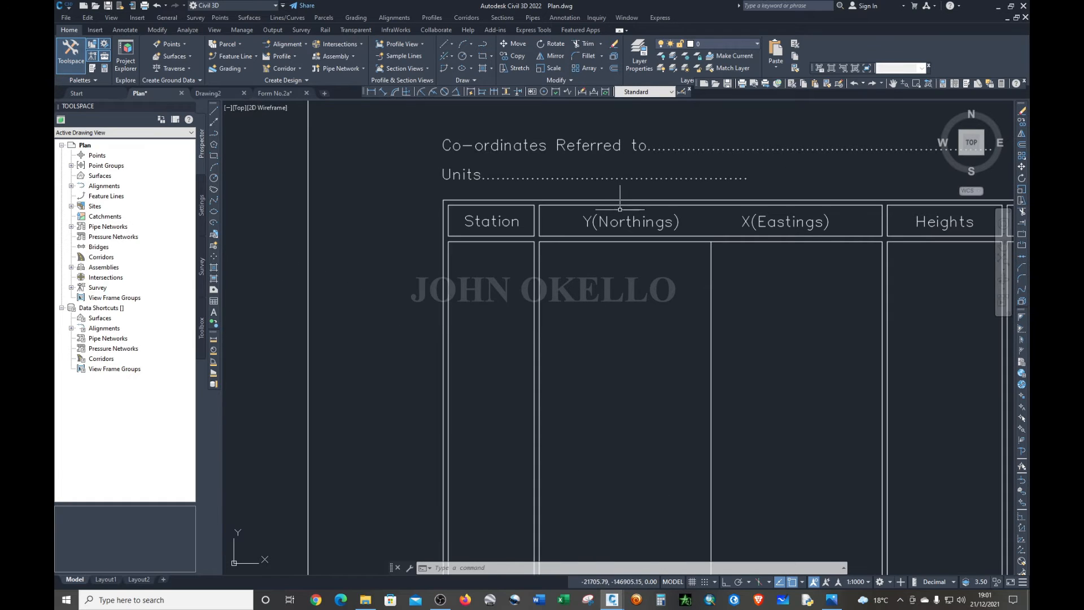
click(628, 222)
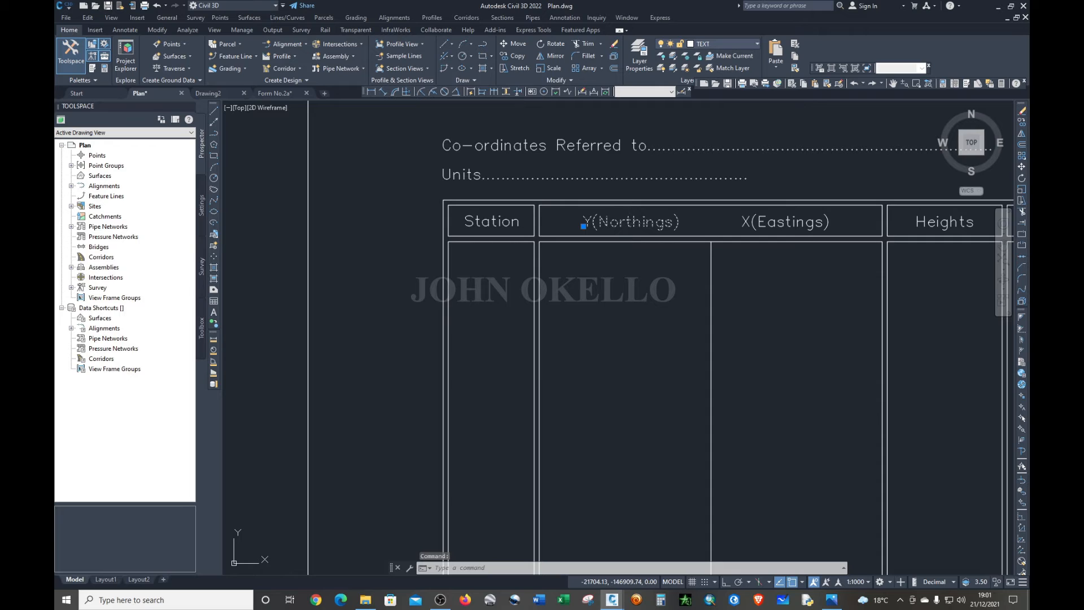
key(ctrl+c)
click(601, 167)
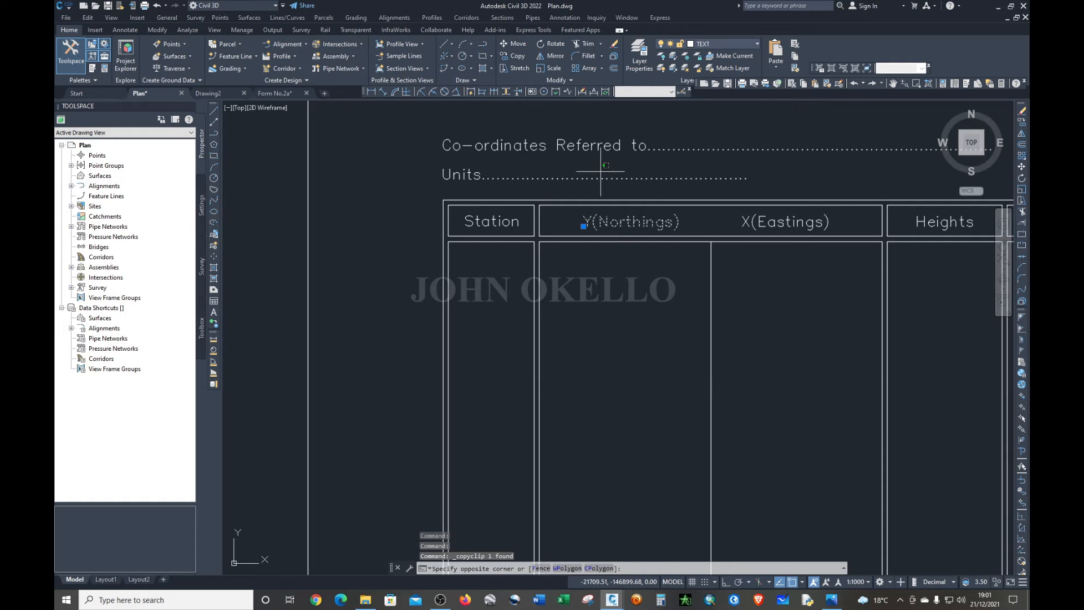
key(Escape)
key(ctrl+v)
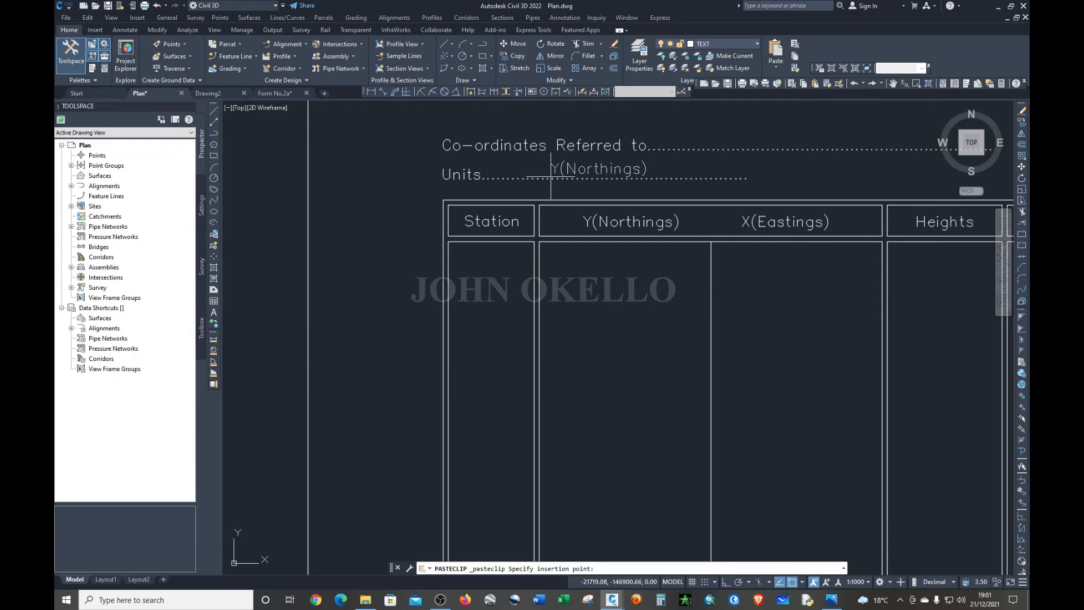
click(550, 177)
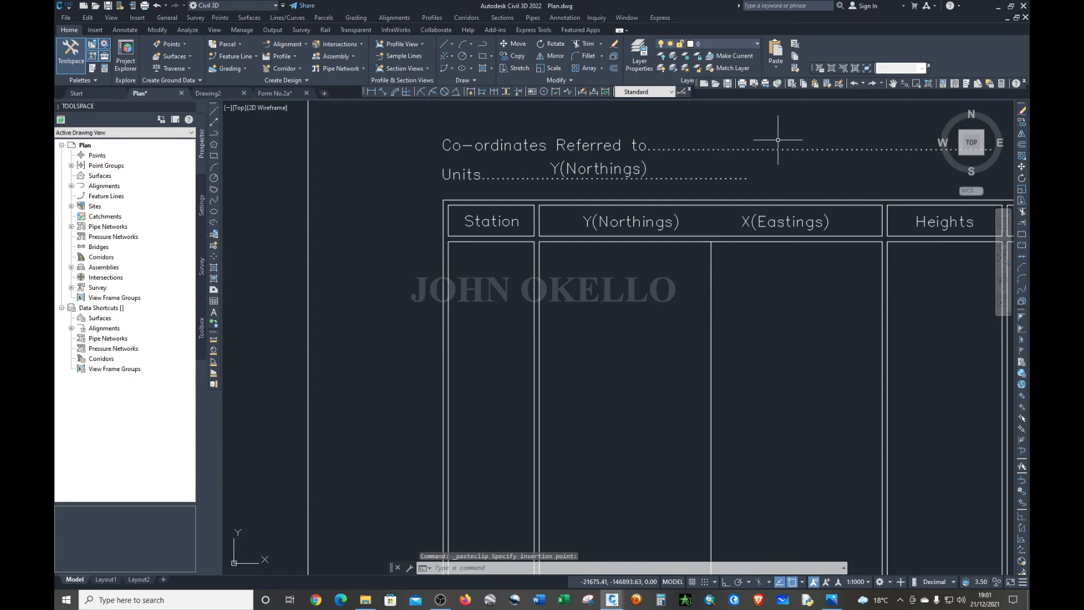
- Paste further copies of the Y(Northings) text onto the Co-ordinates Referred to line and the SCALE line above the title block
key(ctrl+v)
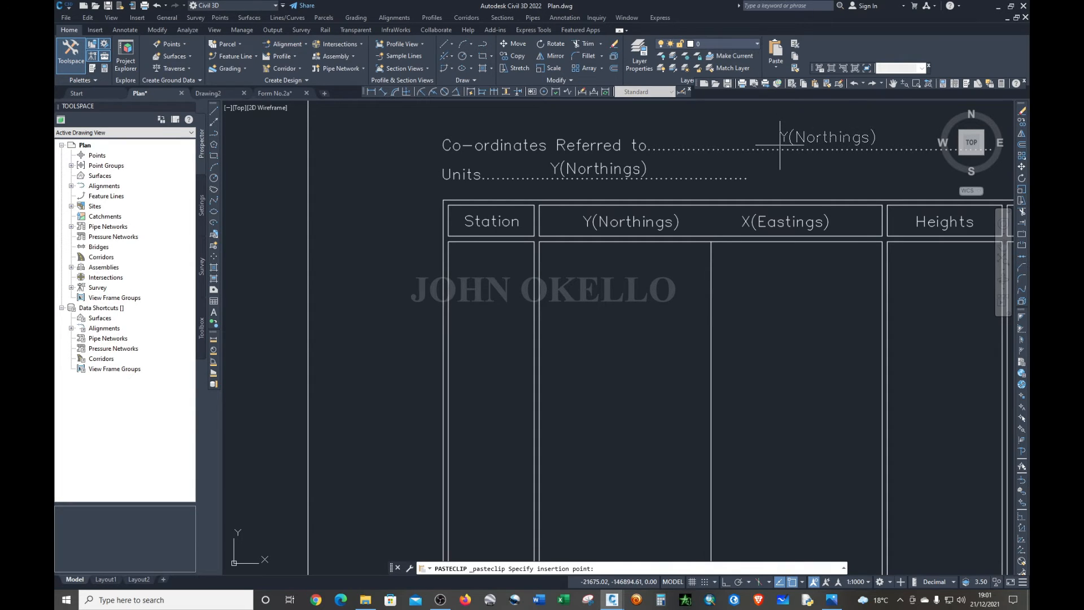
click(779, 145)
scroll(780, 145, down, 8)
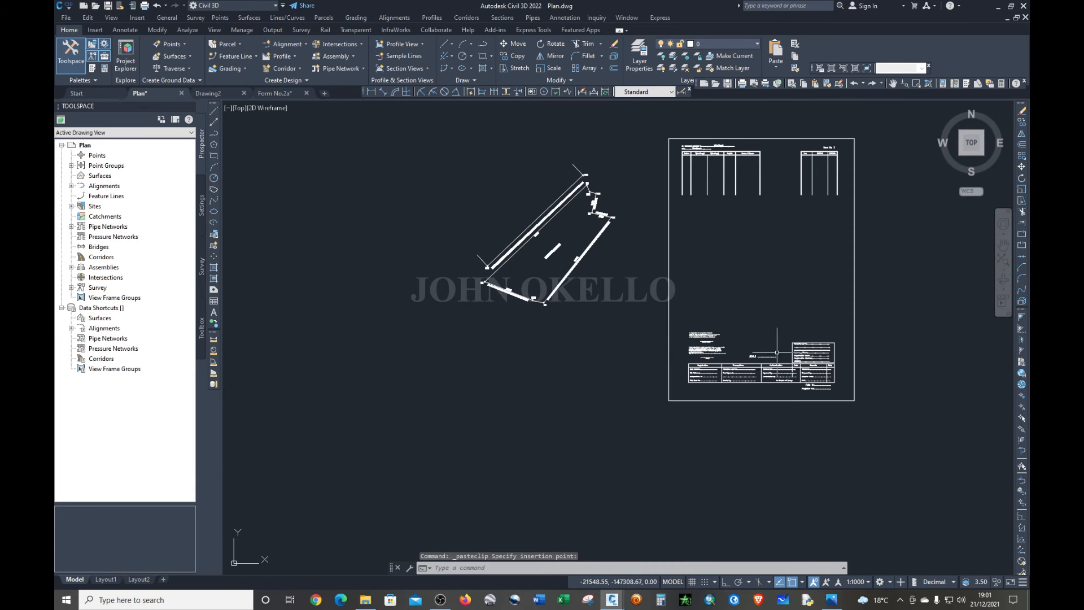
scroll(777, 352, up, 8)
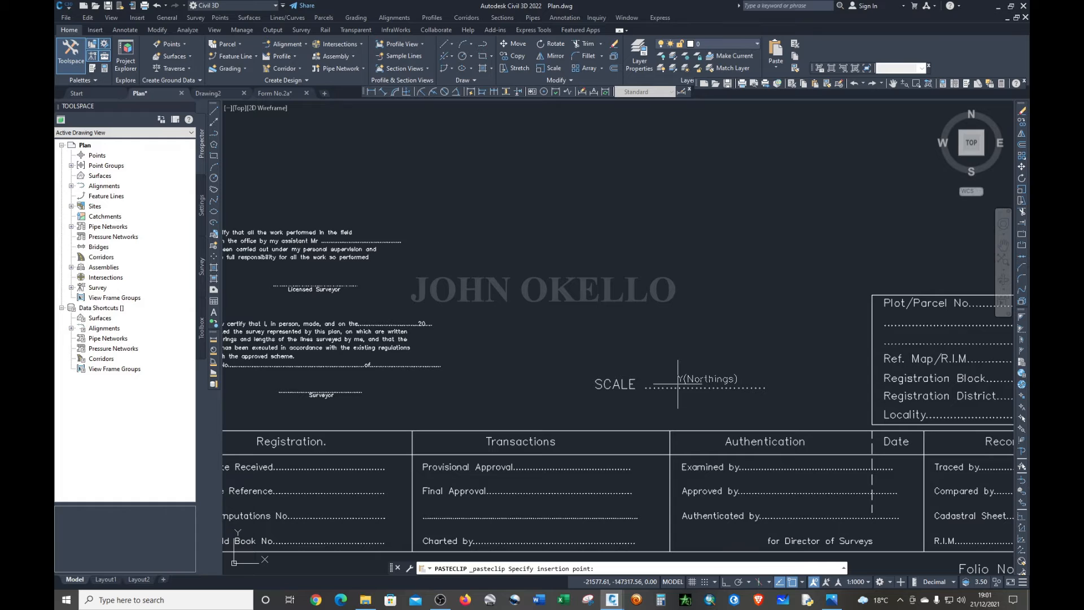
click(677, 383)
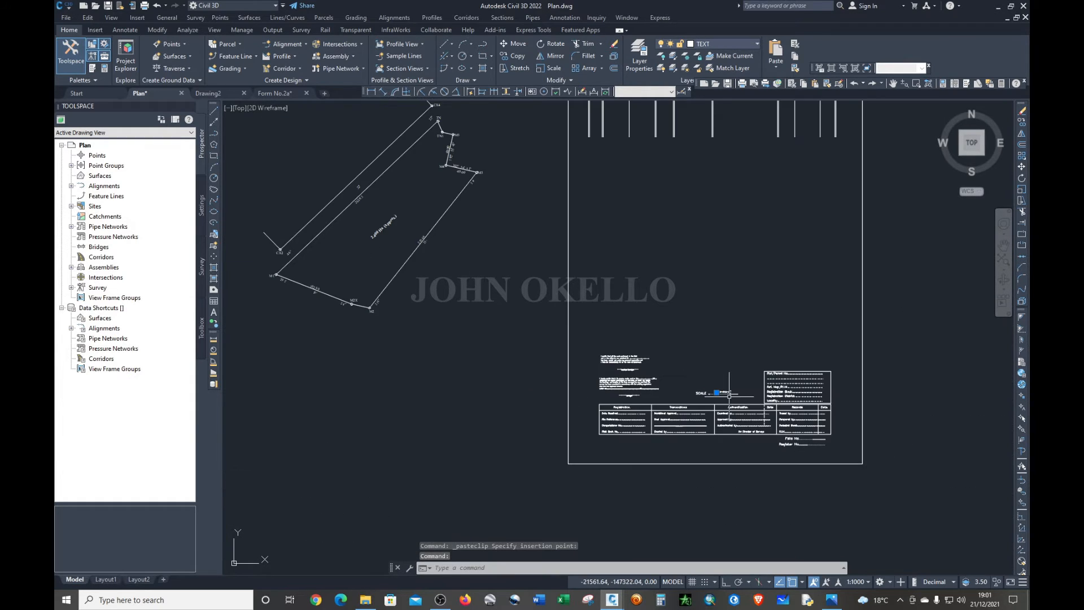
- Change the text style of the three pasted Y(Northings) copies to style1
scroll(715, 362, down, 10)
scroll(692, 233, up, 8)
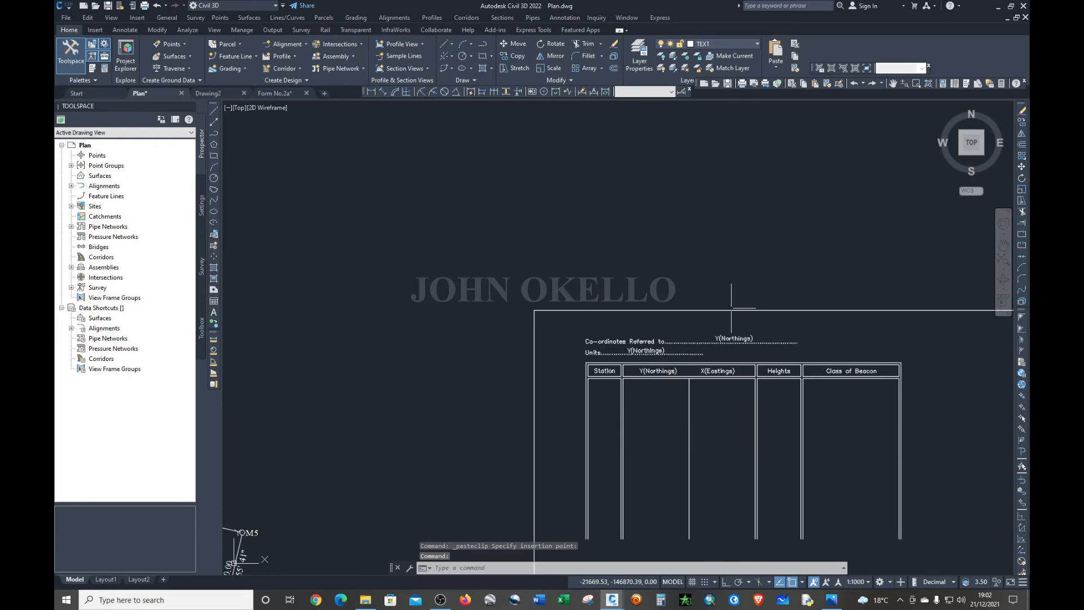
click(737, 338)
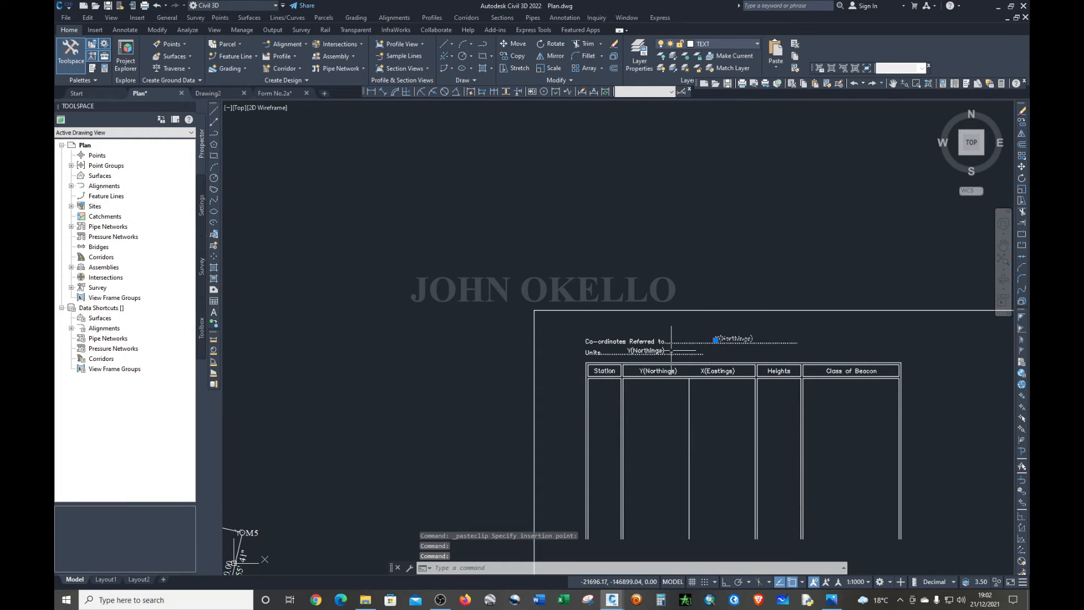
scroll(654, 351, up, 4)
click(640, 351)
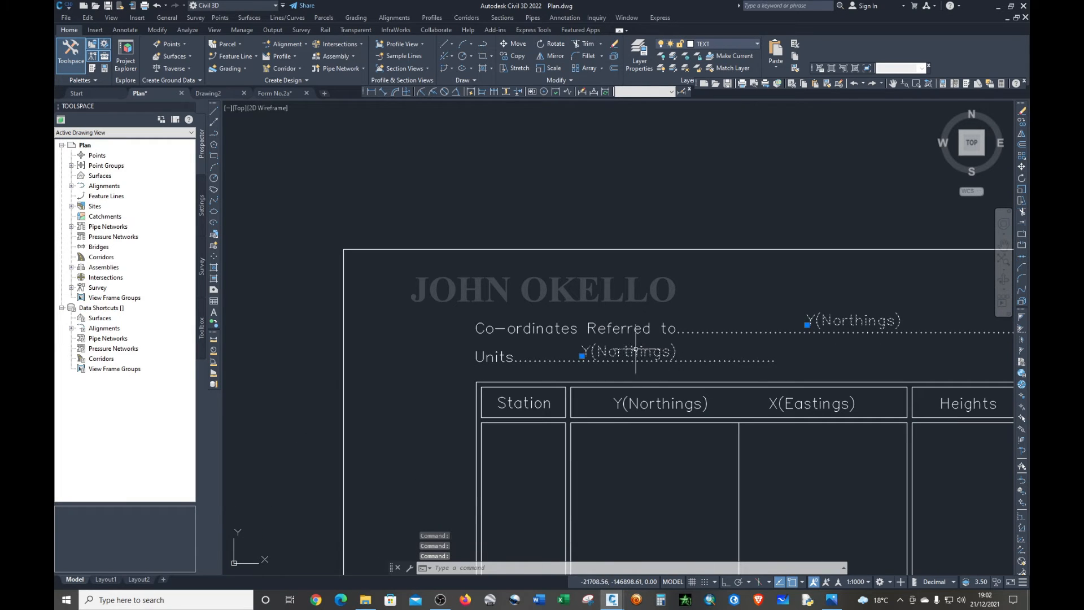
click(105, 67)
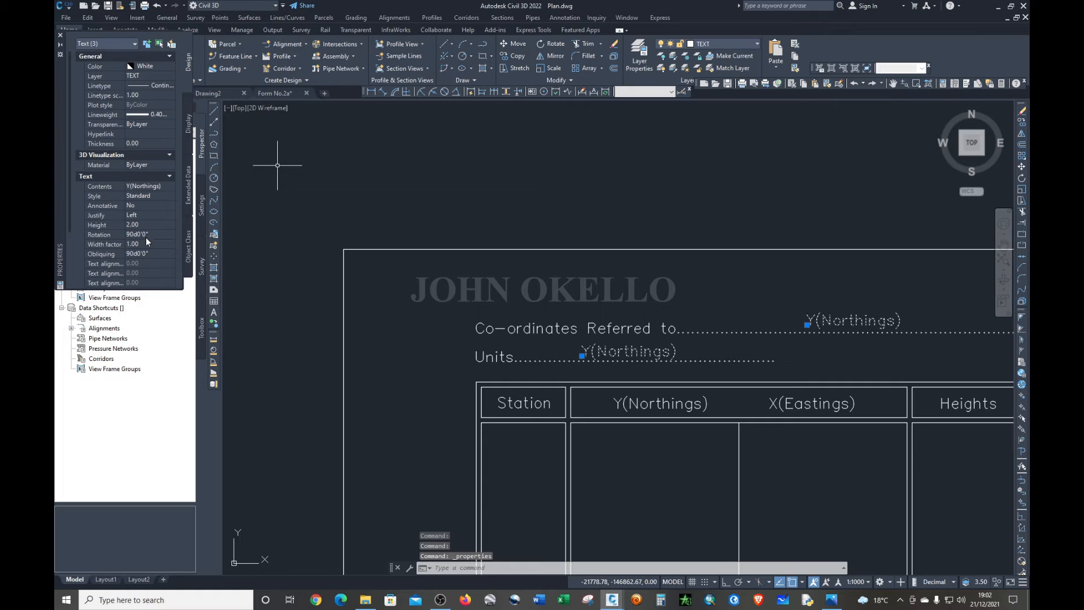
click(144, 196)
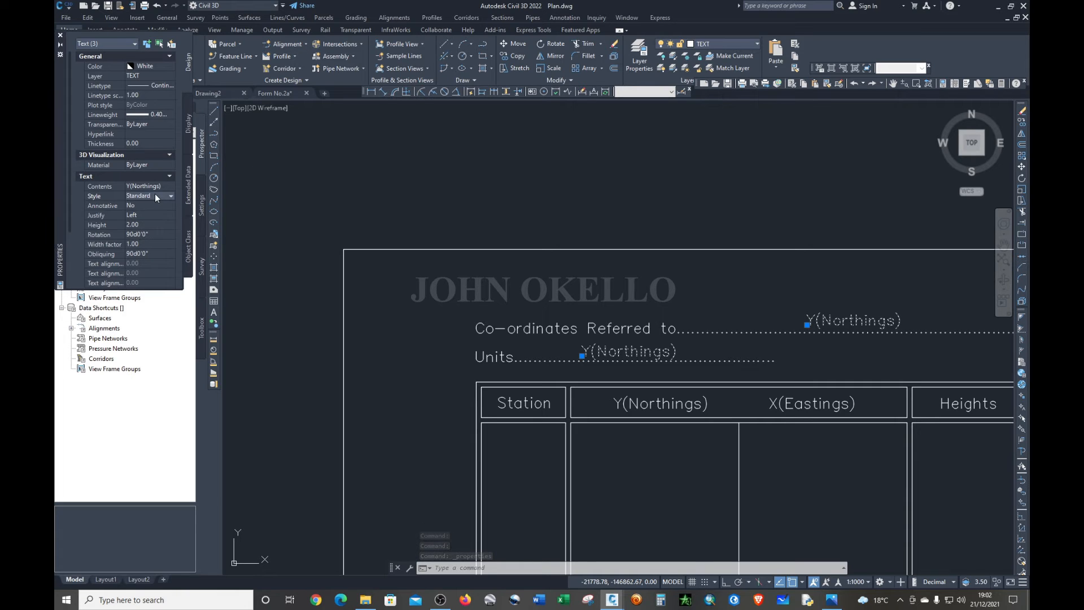
click(154, 194)
click(148, 242)
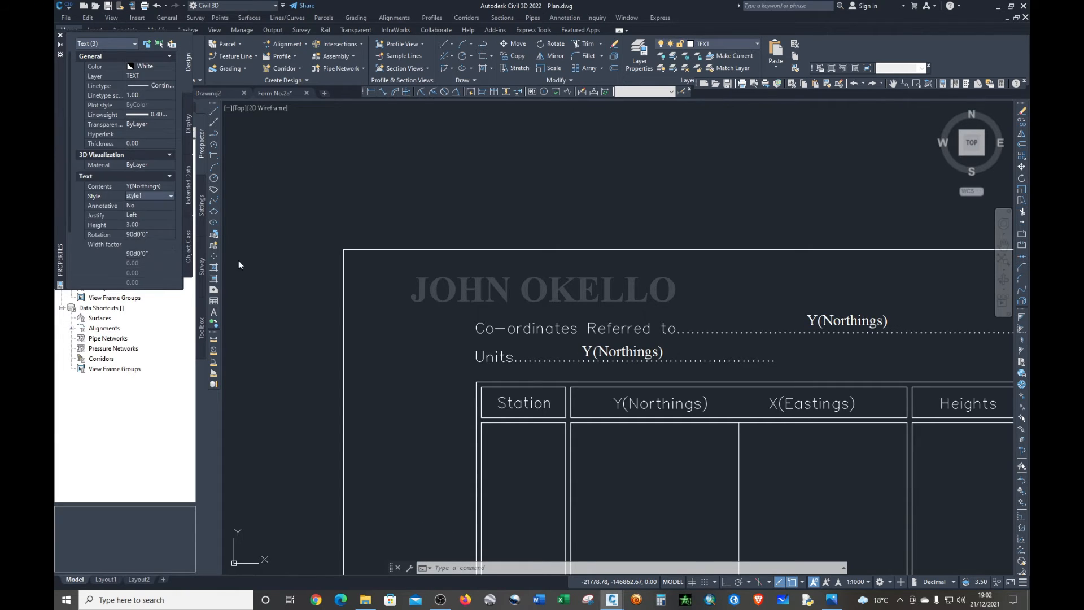
key(Escape)
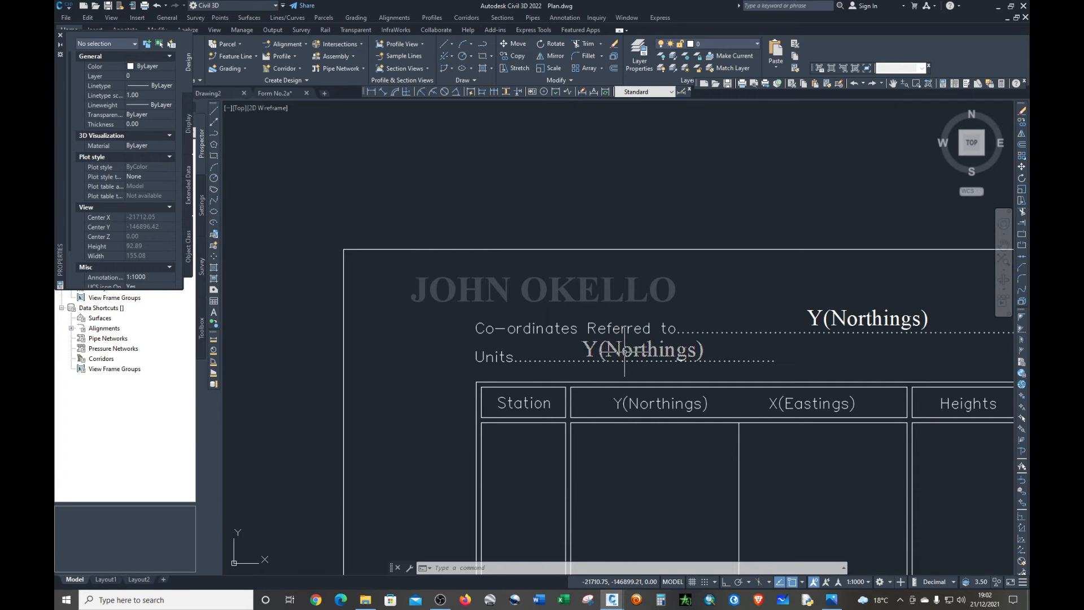
- Replace the placeholder text on the Units line with "Metres"
double_click(703, 354)
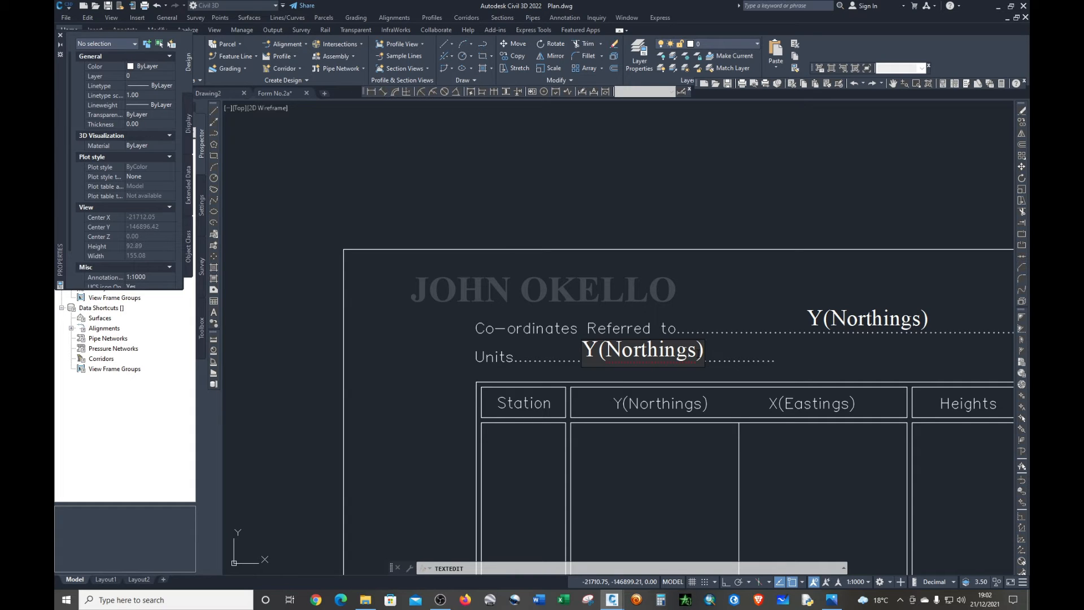
key(BackSpace)
key(BackSpace)
key(BackSpace)
key(BackSpace)
key(BackSpace)
key(BackSpace)
key(BackSpace)
key(BackSpace)
key(BackSpace)
key(BackSpace)
key(BackSpace)
key(BackSpace)
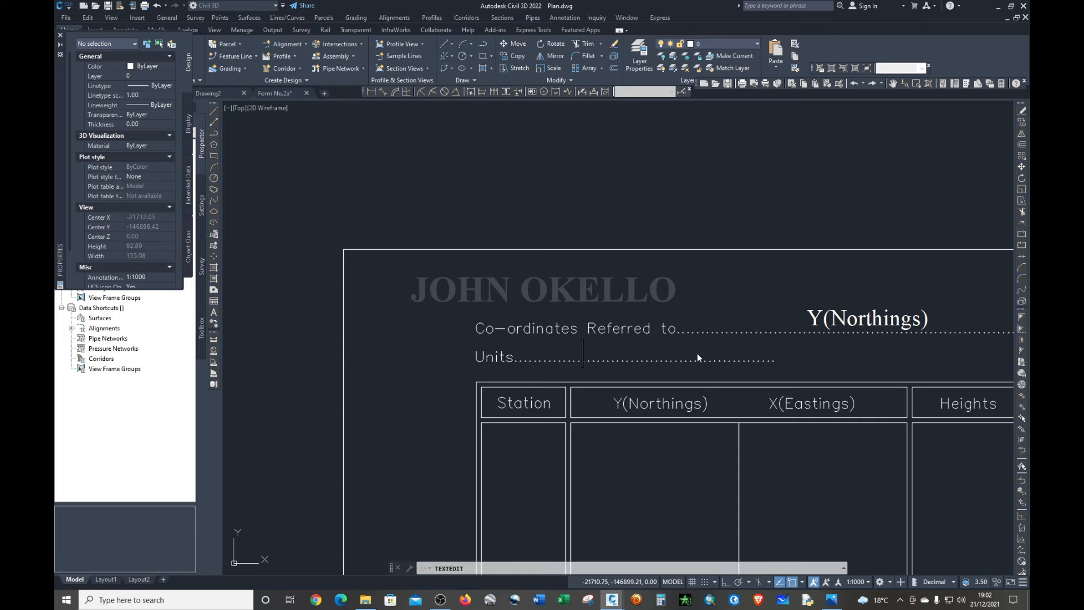
text(Metre)
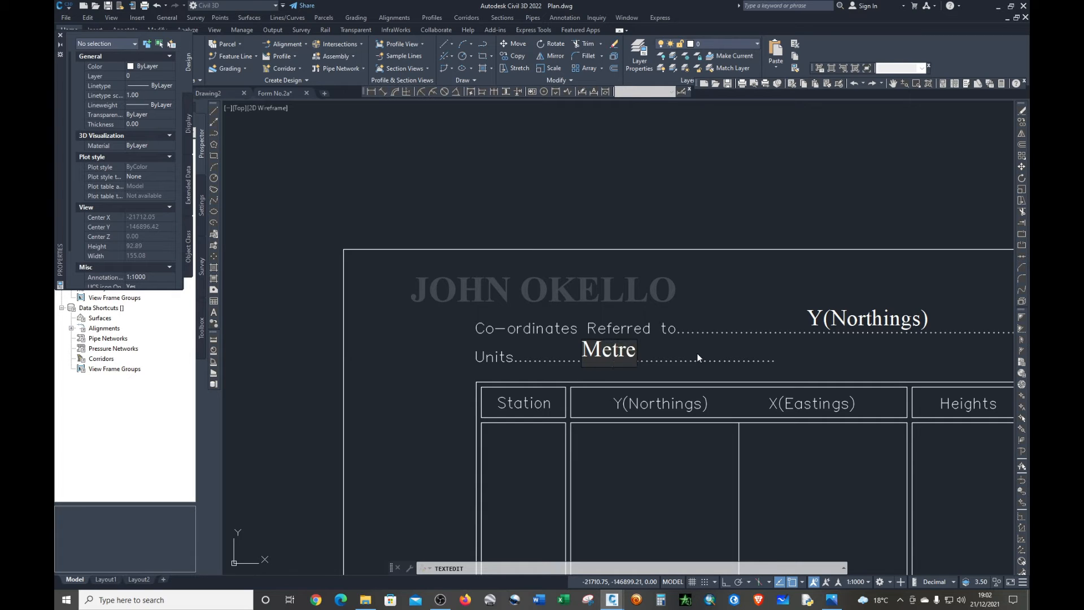
text(s)
click(688, 341)
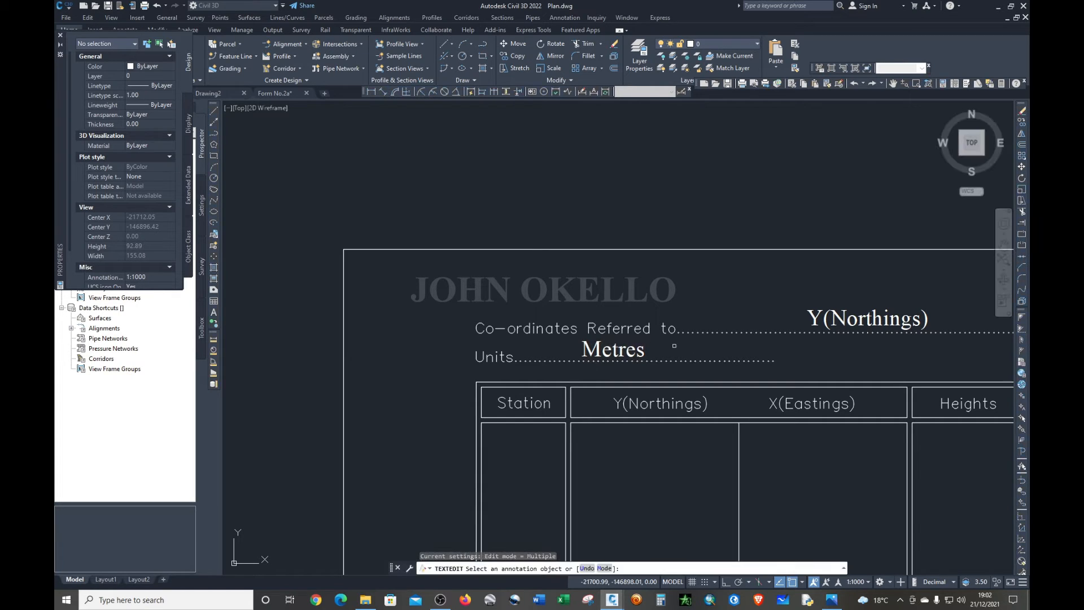
key(Escape)
- Set the height of the Metres text on the Units line to 2.5
click(610, 350)
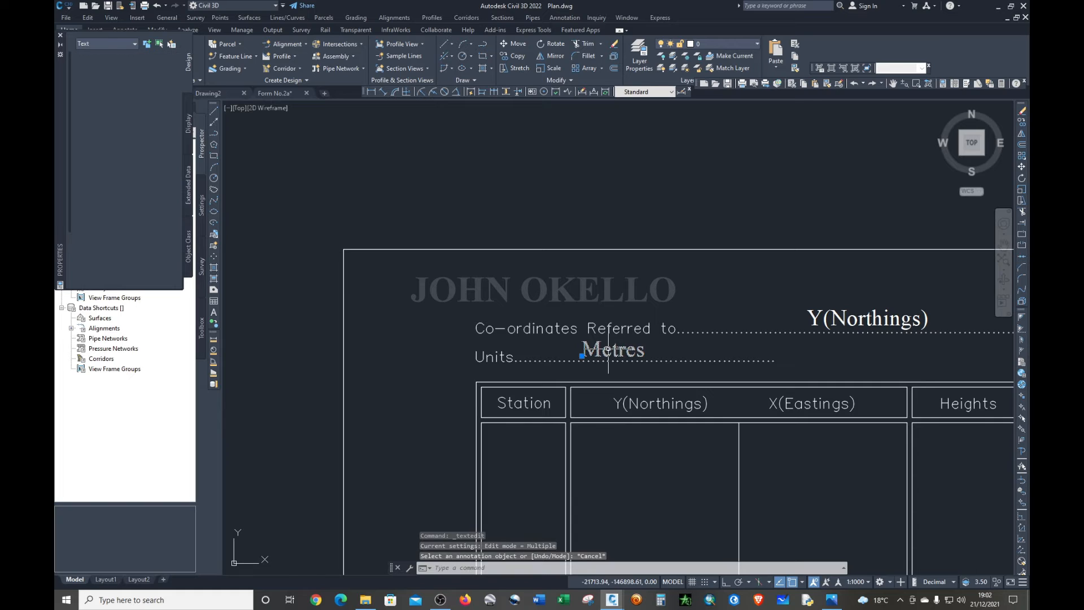
click(150, 224)
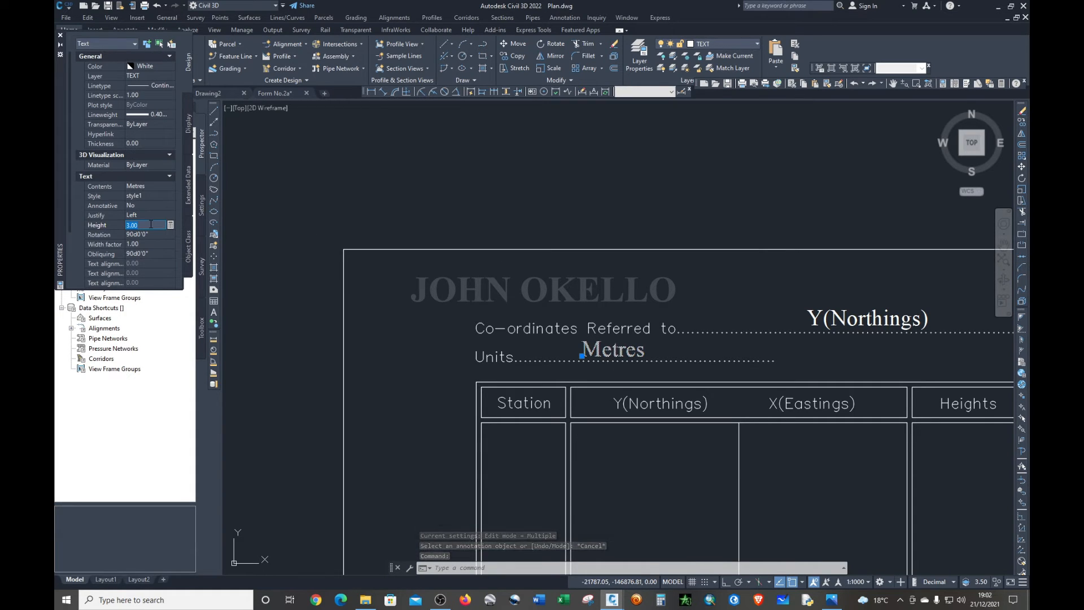
text(2.5)
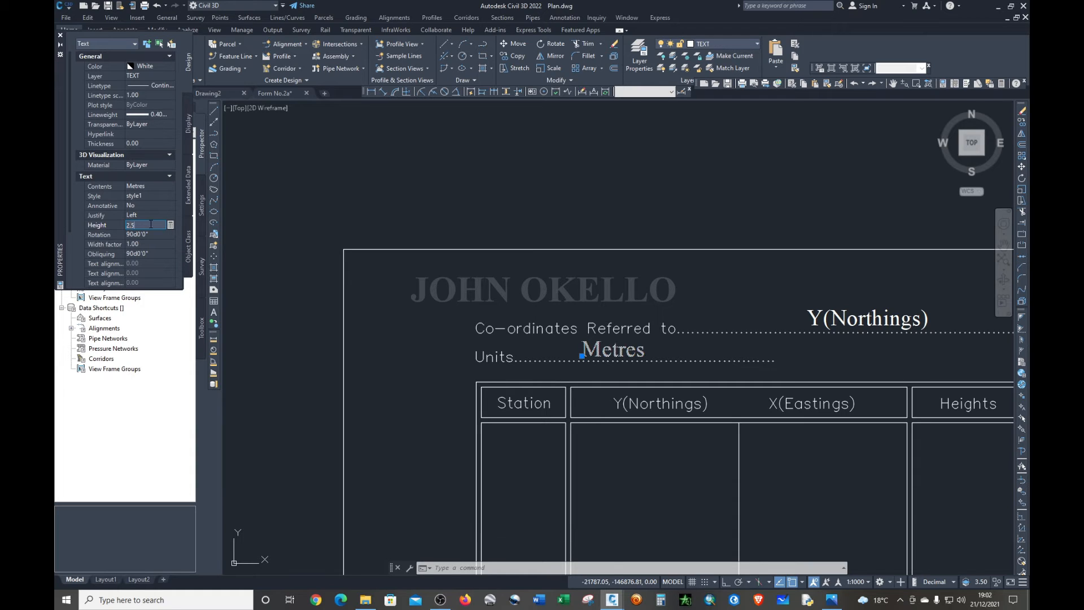
key(Tab)
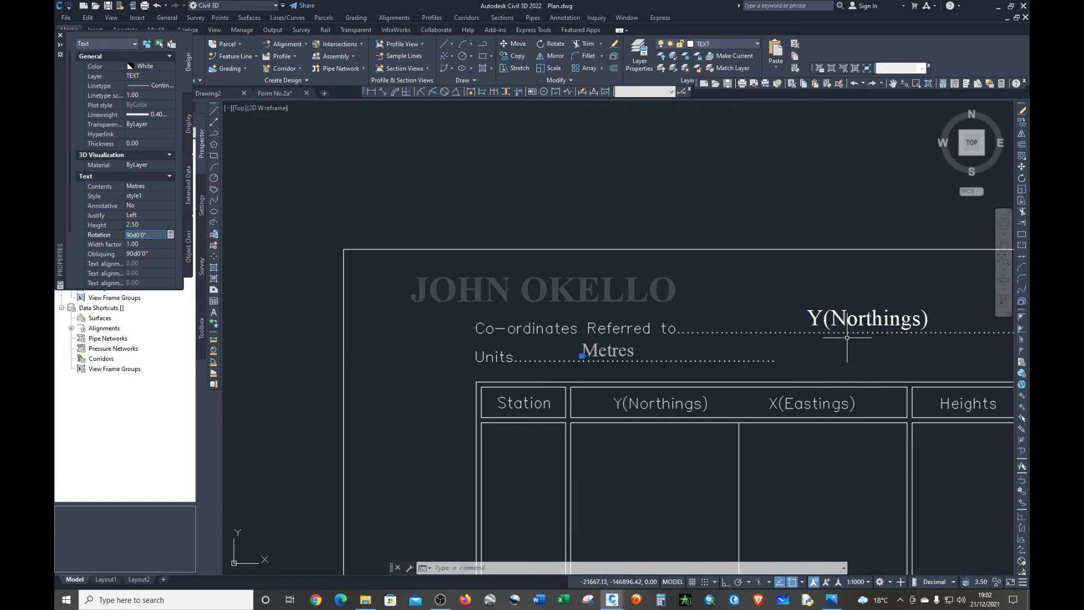
key(Escape)
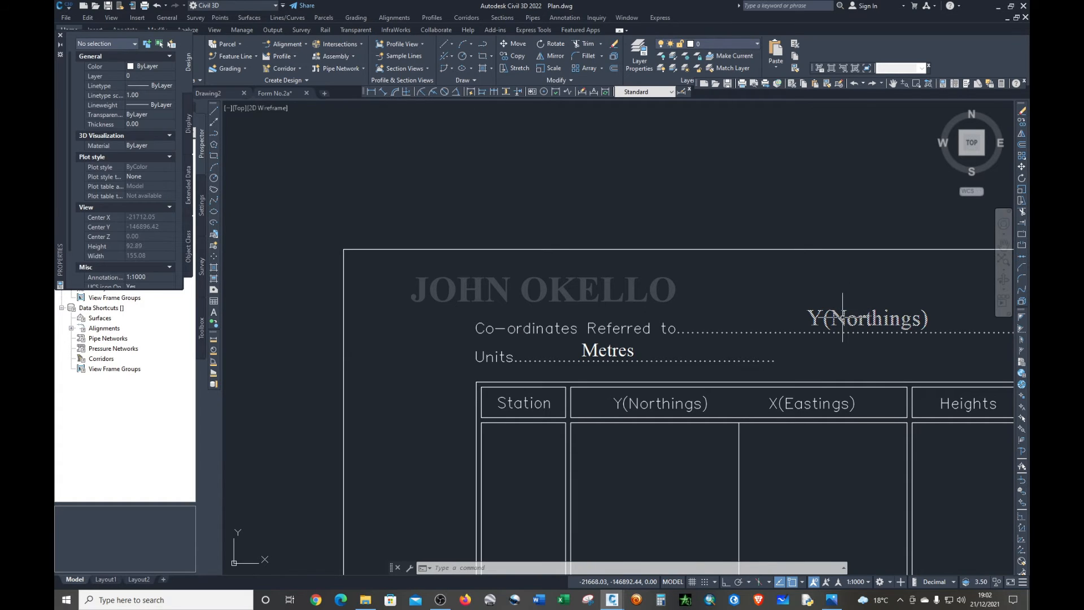
- Replace the placeholder text on the Co-ordinates Referred to line with "37° & East", using the degree symbol code %%d
double_click(844, 319)
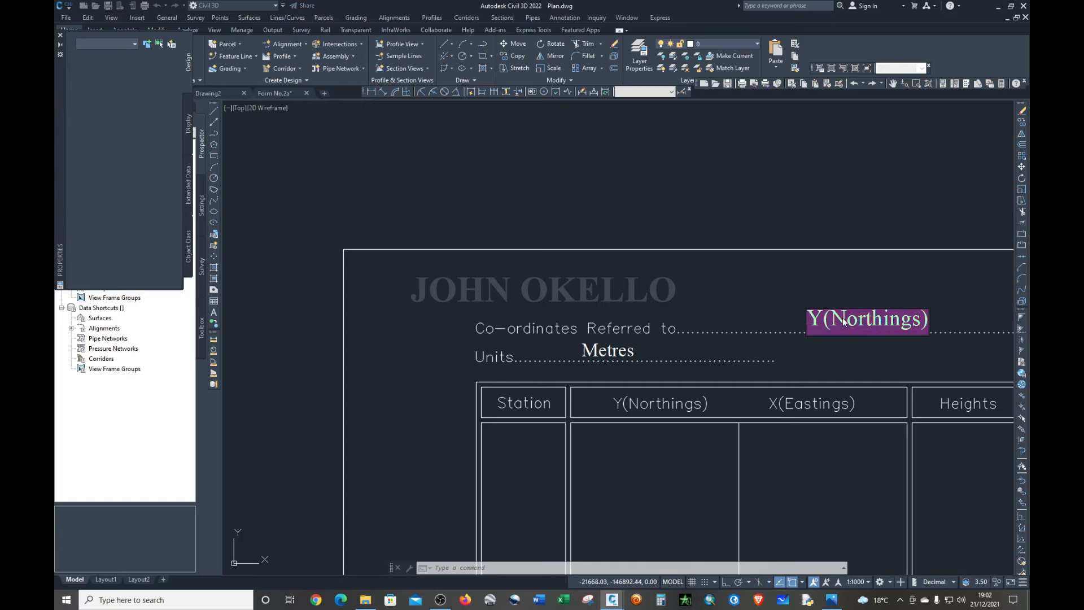
click(920, 318)
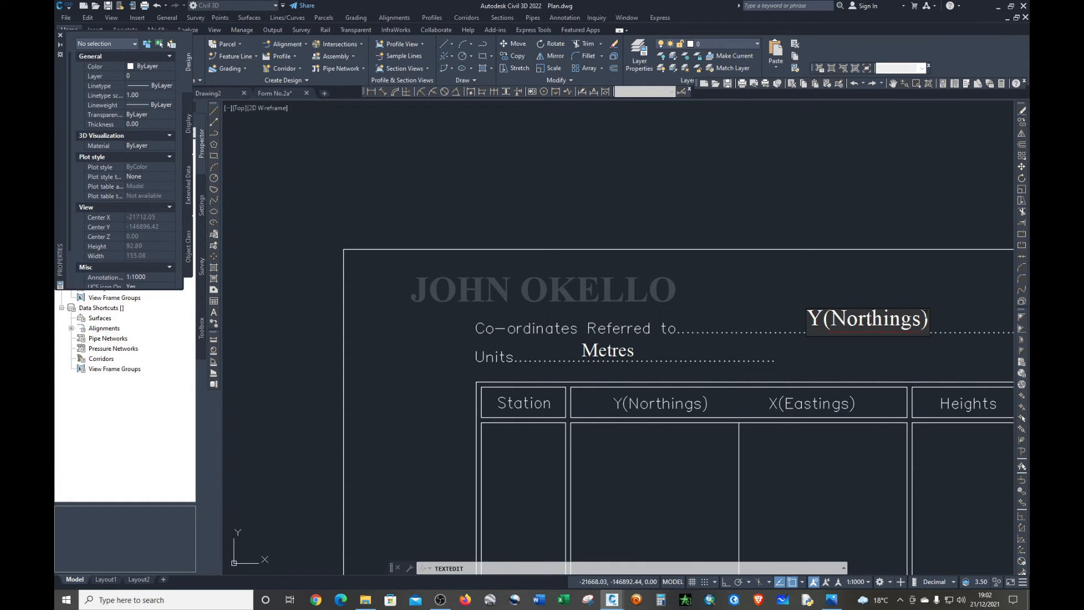
key(BackSpace)
key(BackSpace)
key(BackSpace)
key(BackSpace)
key(BackSpace)
key(BackSpace)
key(BackSpace)
key(BackSpace)
key(BackSpace)
key(BackSpace)
key(BackSpace)
key(BackSpace)
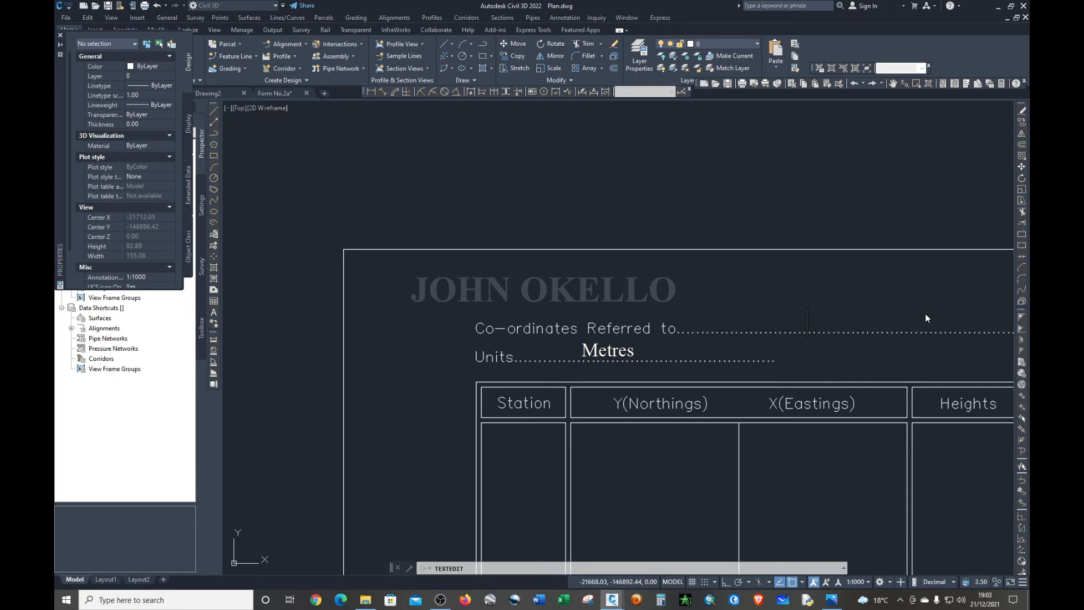
text(37°)
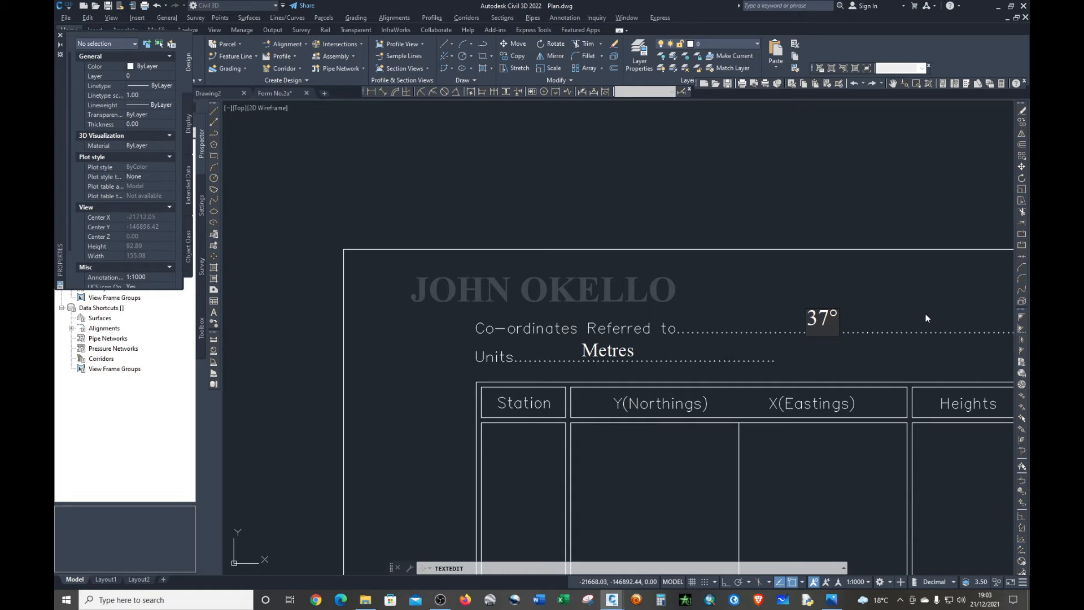
key(BackSpace)
text(%%d)
text(& )
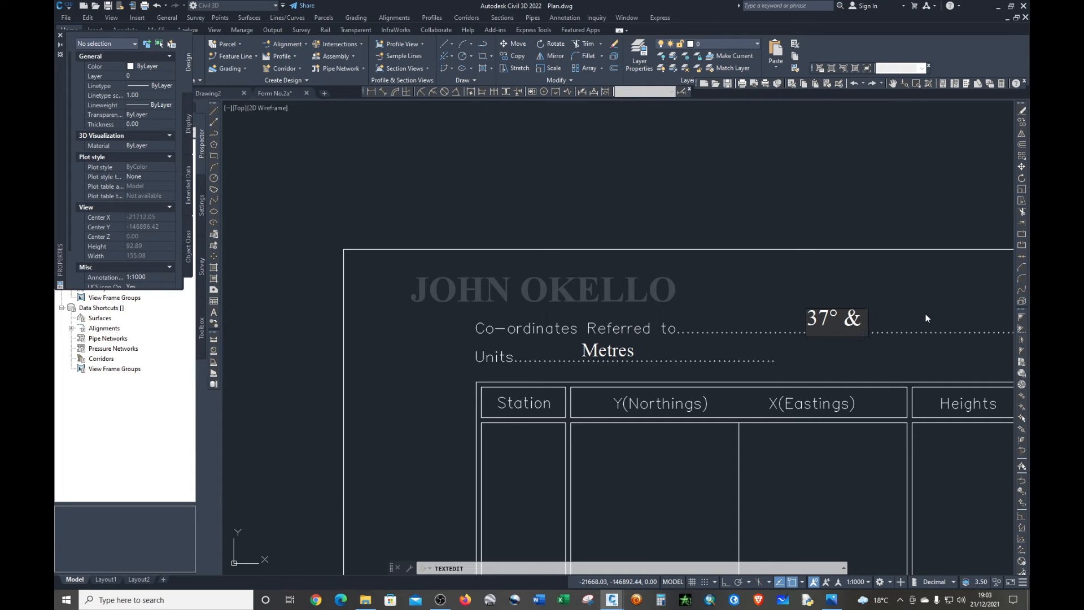
text(East)
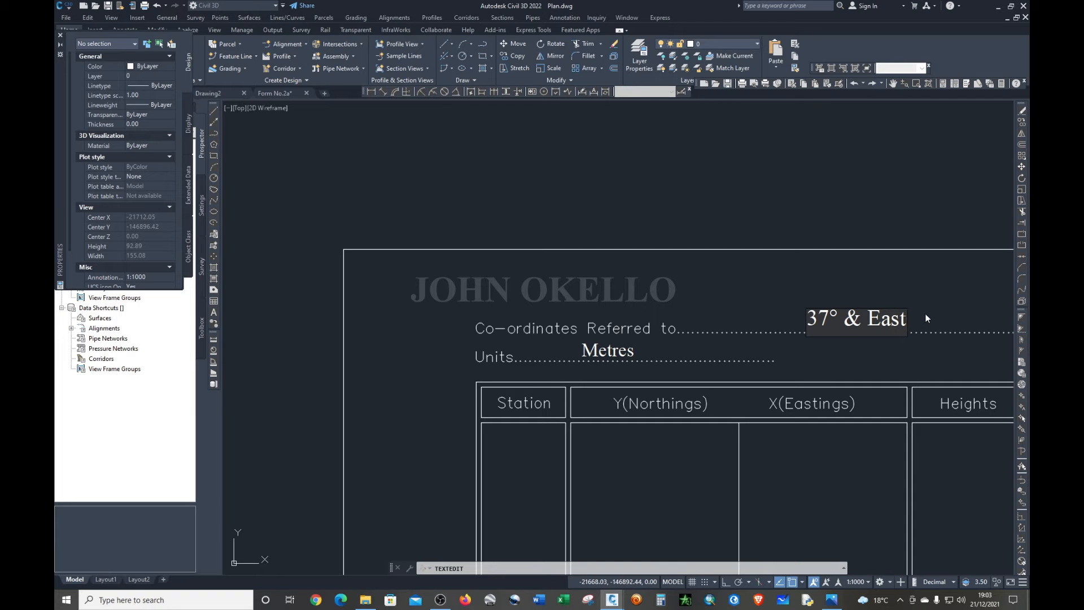
click(903, 285)
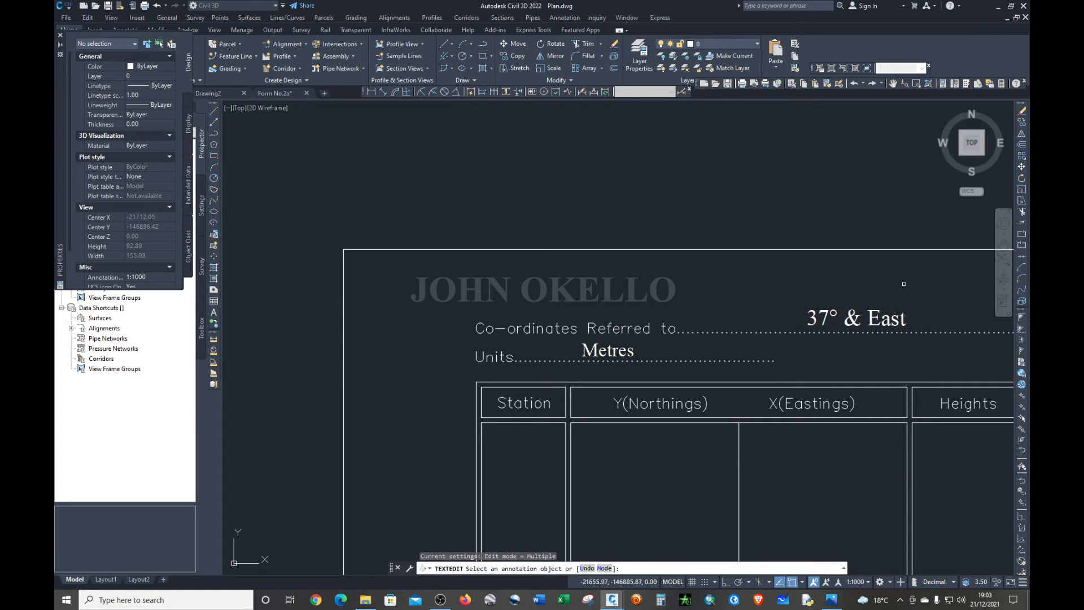
scroll(846, 307, down, 2)
scroll(846, 308, down, 4)
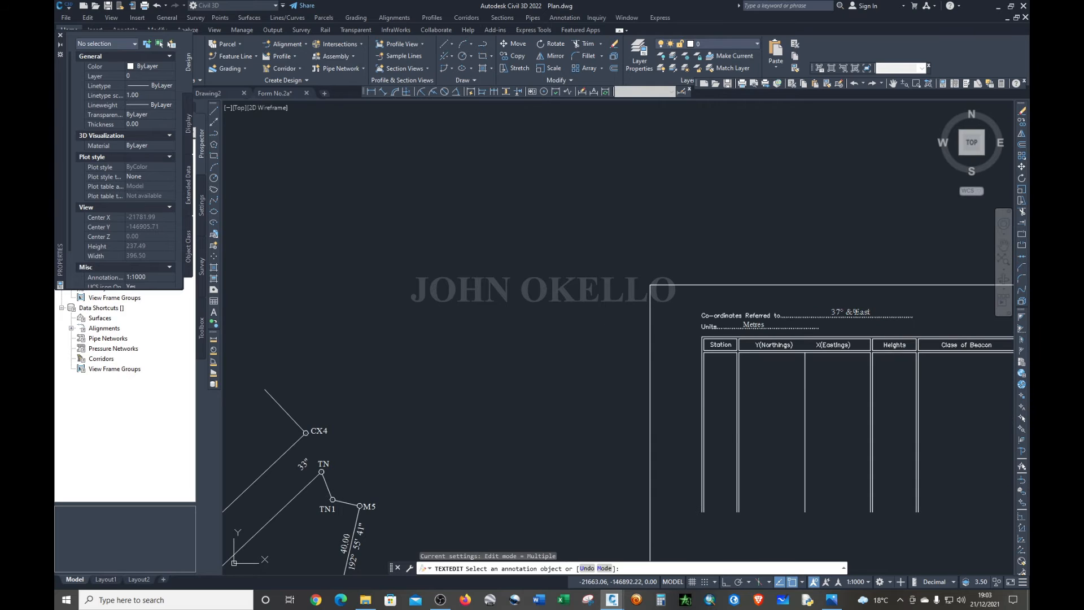
- Set the height of the "37° & East" text on the Co-ordinates Referred to line to 2.5
key(Escape)
scroll(845, 312, up, 4)
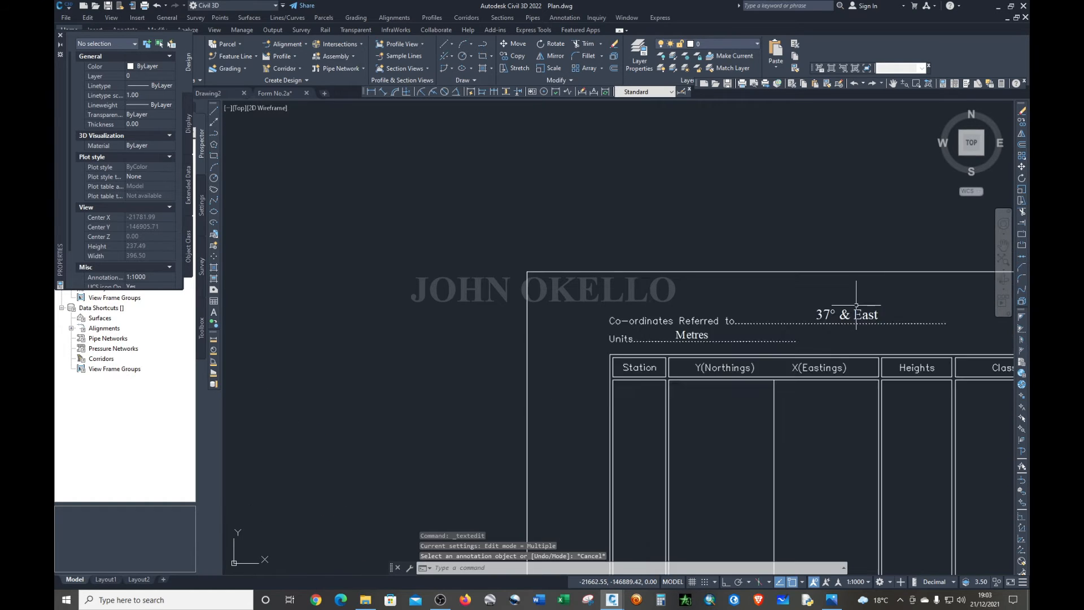
click(835, 317)
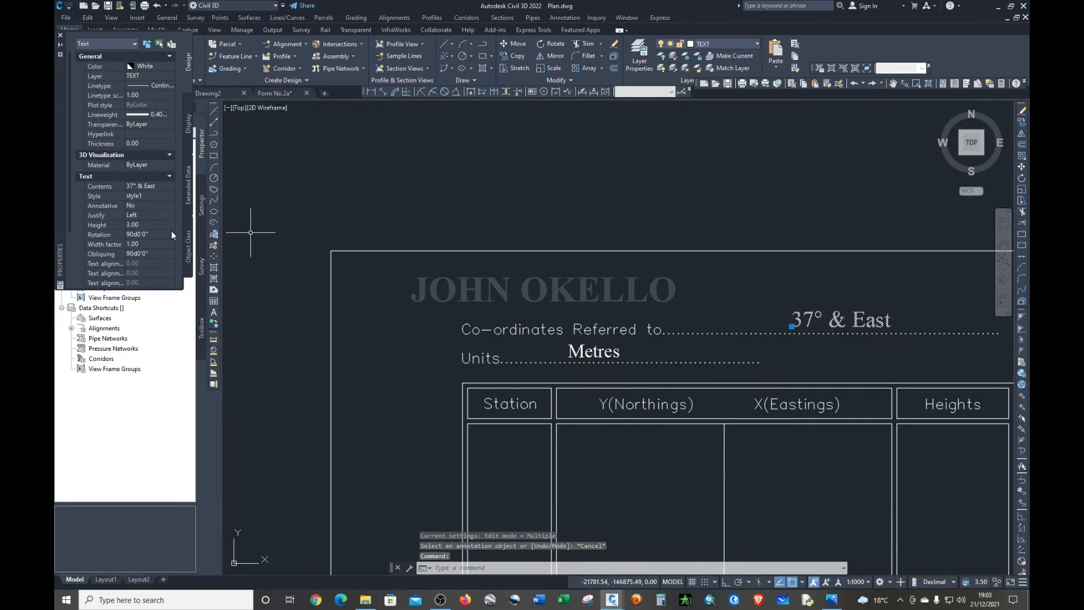
click(141, 222)
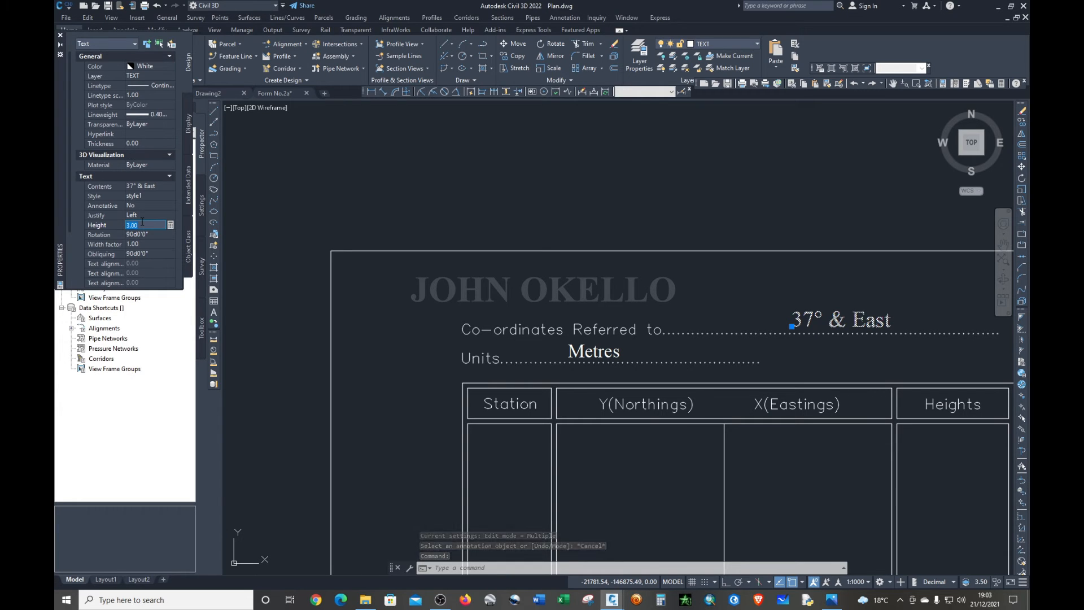
text(2.5)
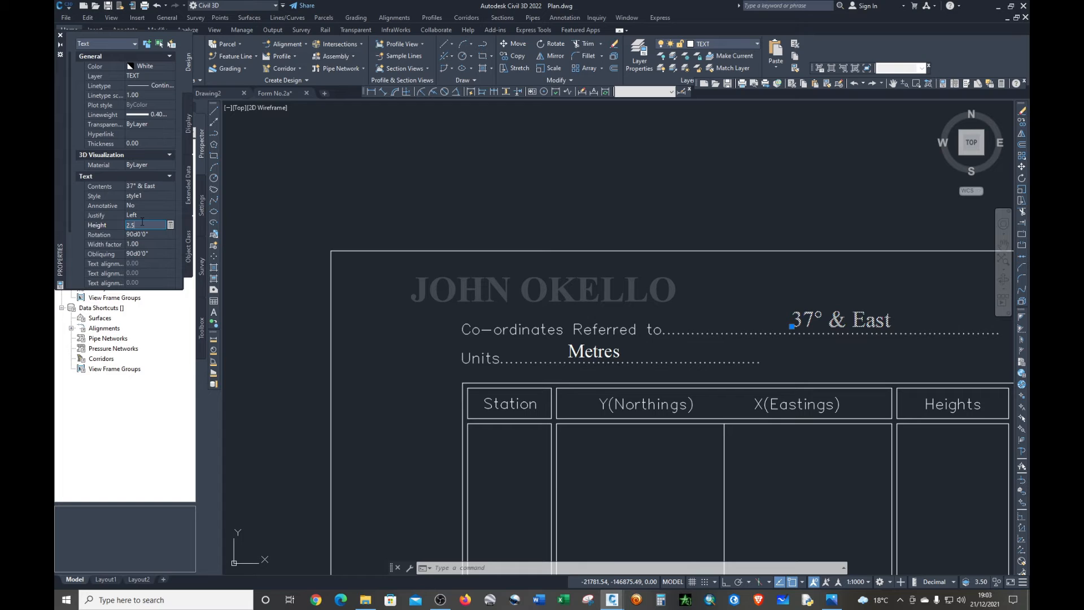
key(Tab)
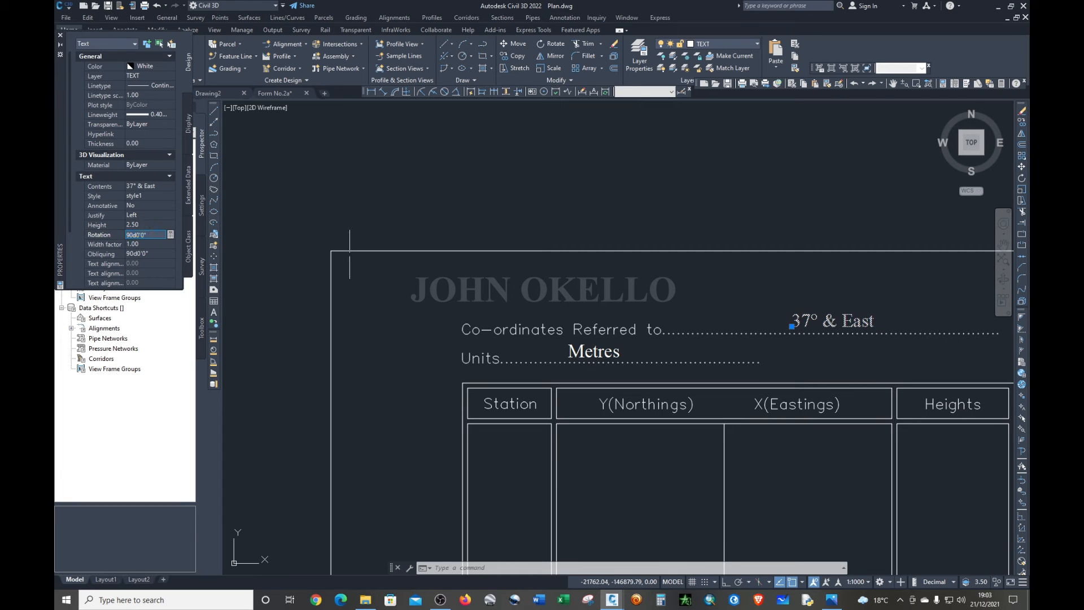
key(Escape)
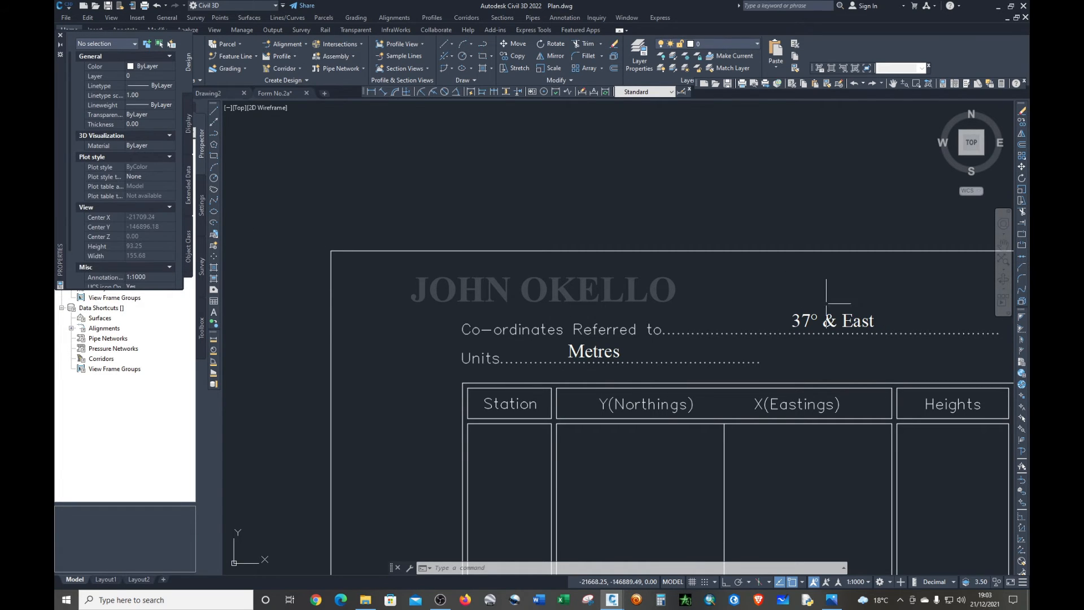
- Move the "37° & East" text slightly down so it sits on the dotted Co-ordinates Referred to line
scroll(825, 303, up, 4)
click(830, 316)
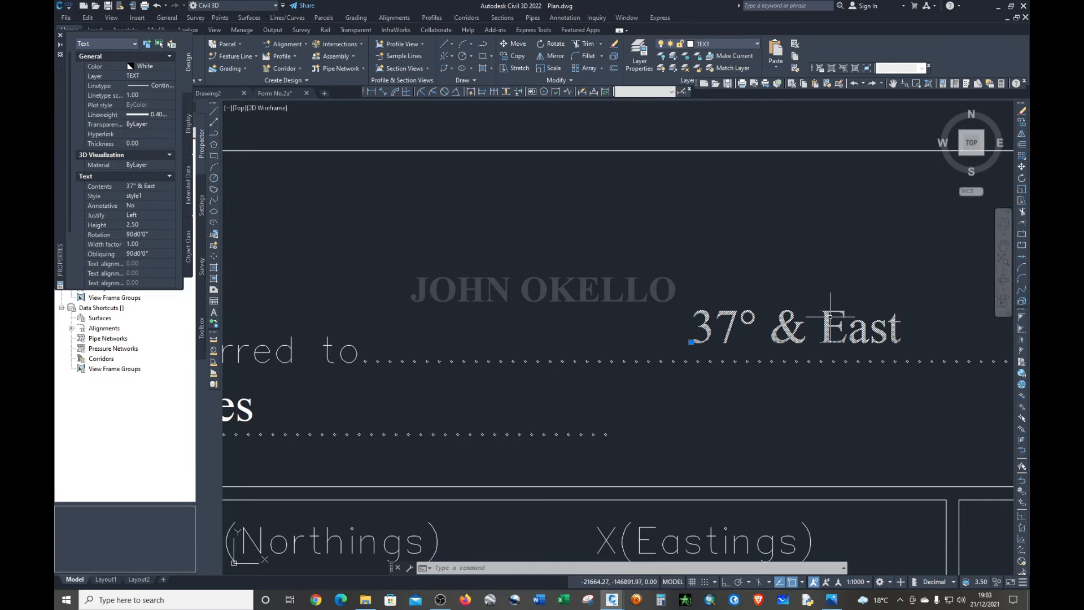
drag(830, 316, 828, 337)
scroll(772, 259, down, 2)
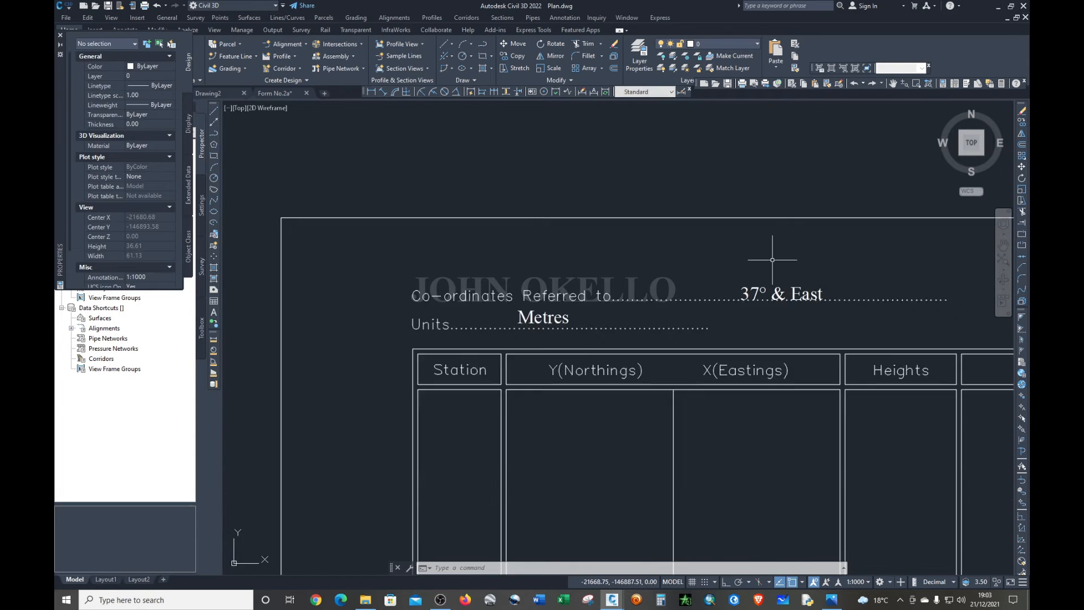
- Replace the Y(Northings) placeholder text on the SCALE line with "1:1000"
scroll(772, 259, down, 8)
scroll(772, 259, down, 4)
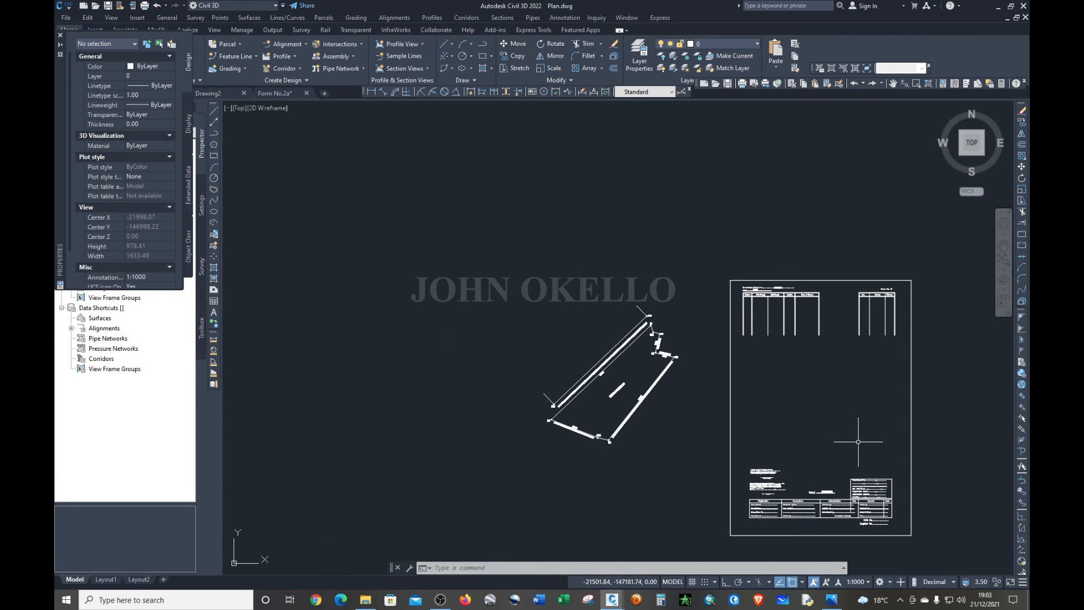
scroll(857, 441, up, 7)
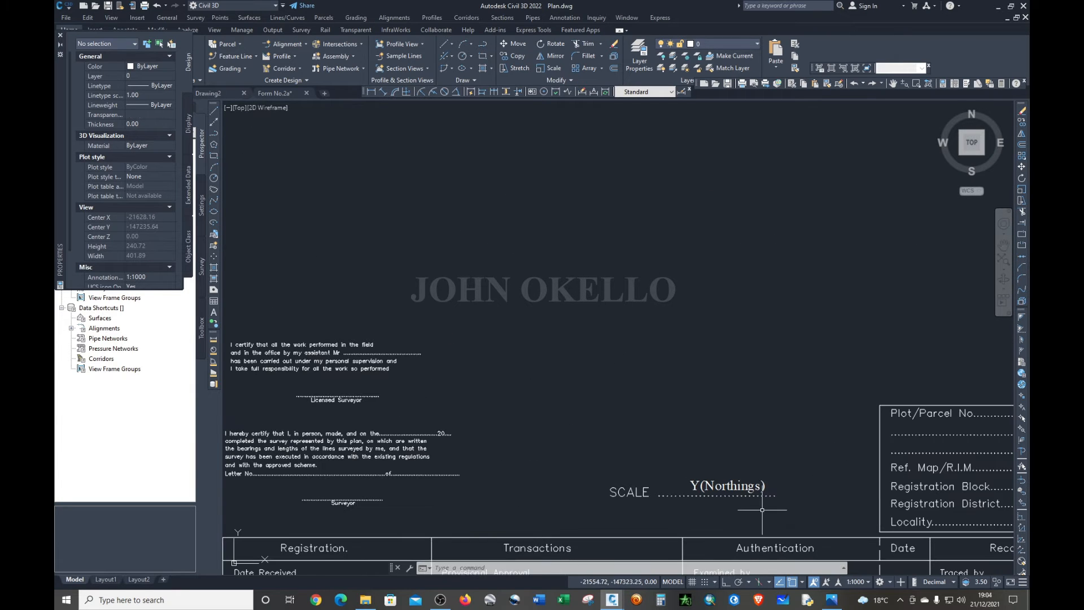
click(737, 486)
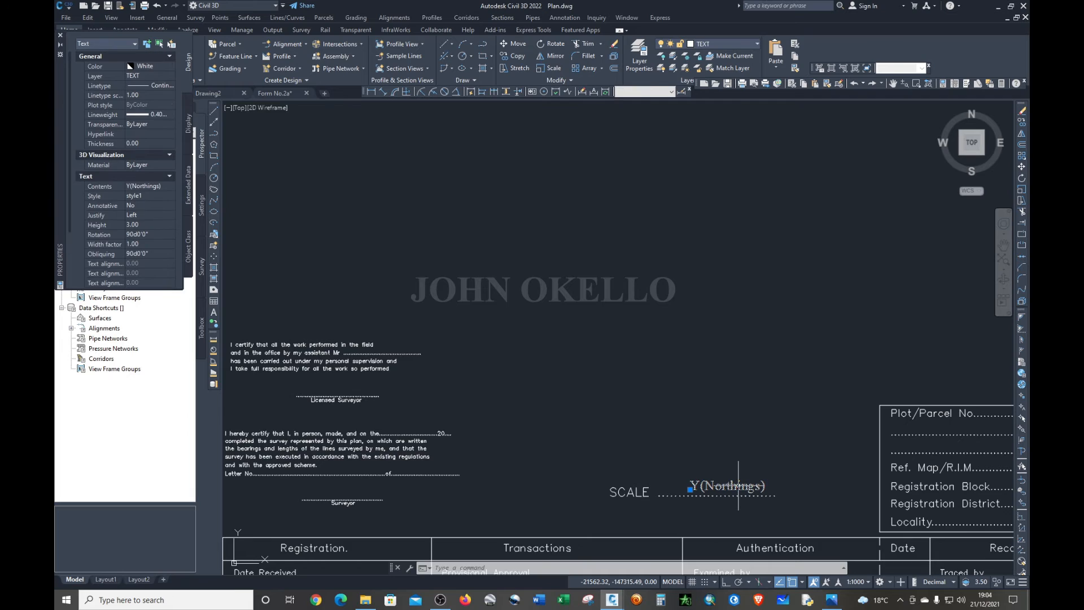
scroll(738, 485, up, 2)
double_click(755, 489)
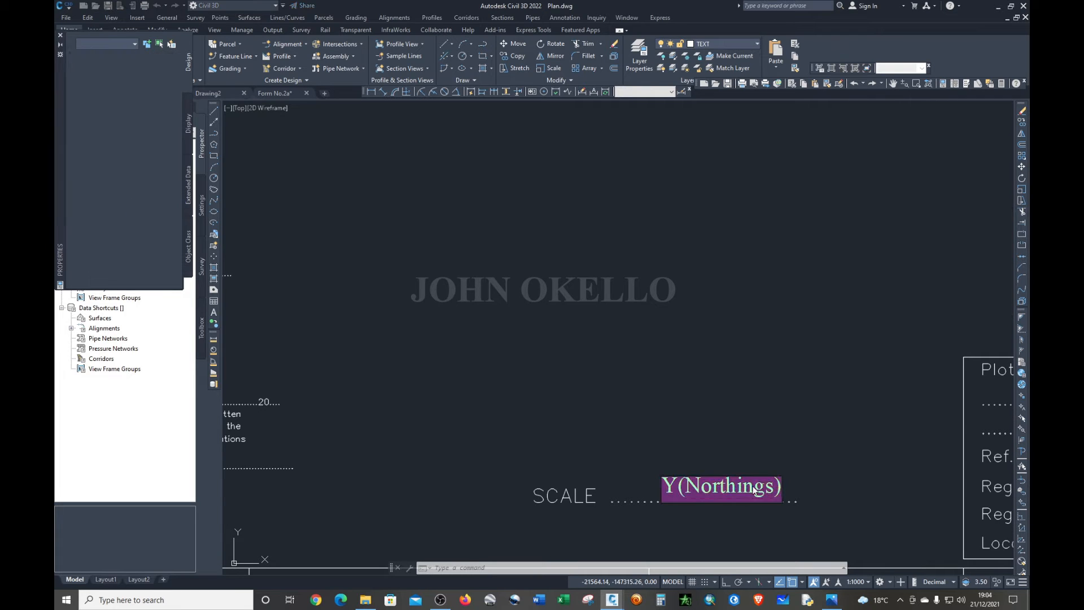
click(780, 486)
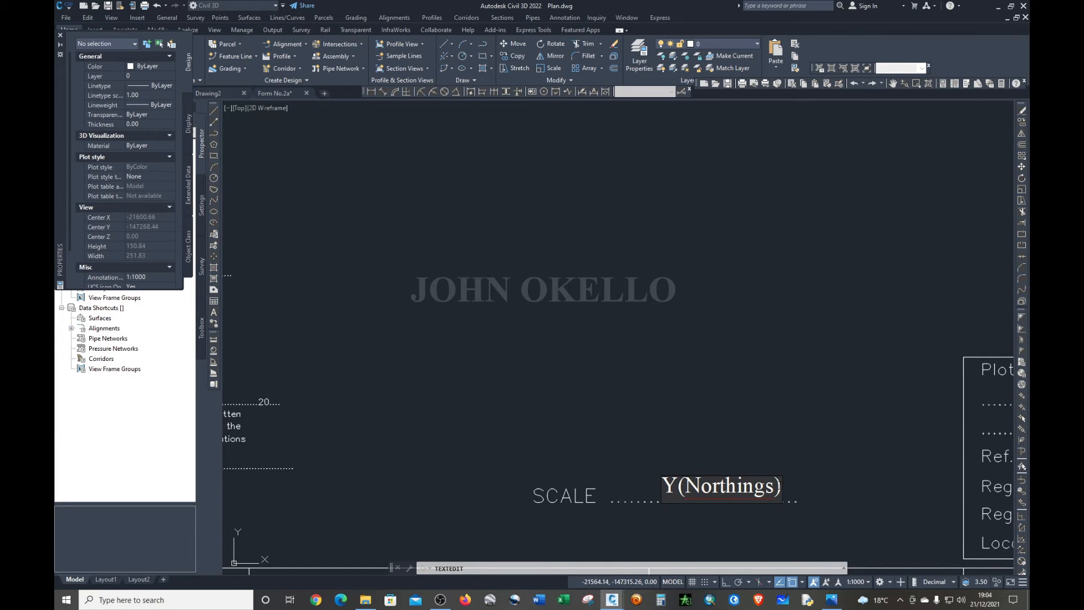
key(BackSpace)
key(BackSpace)
key(BackSpace)
key(BackSpace)
key(BackSpace)
key(BackSpace)
key(BackSpace)
key(BackSpace)
key(BackSpace)
key(BackSpace)
key(BackSpace)
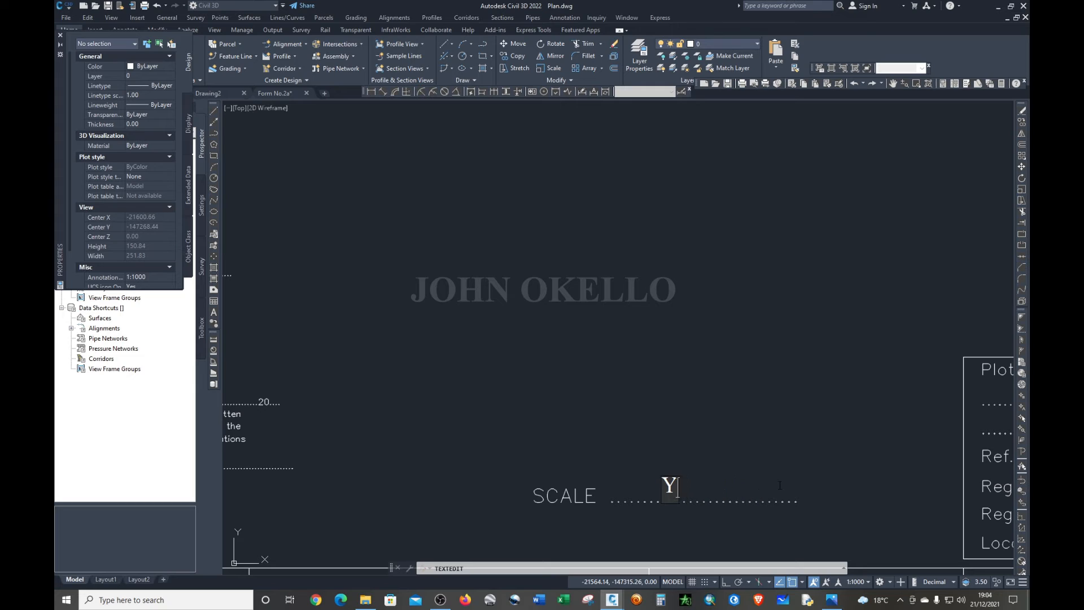
key(BackSpace)
text(1:1000)
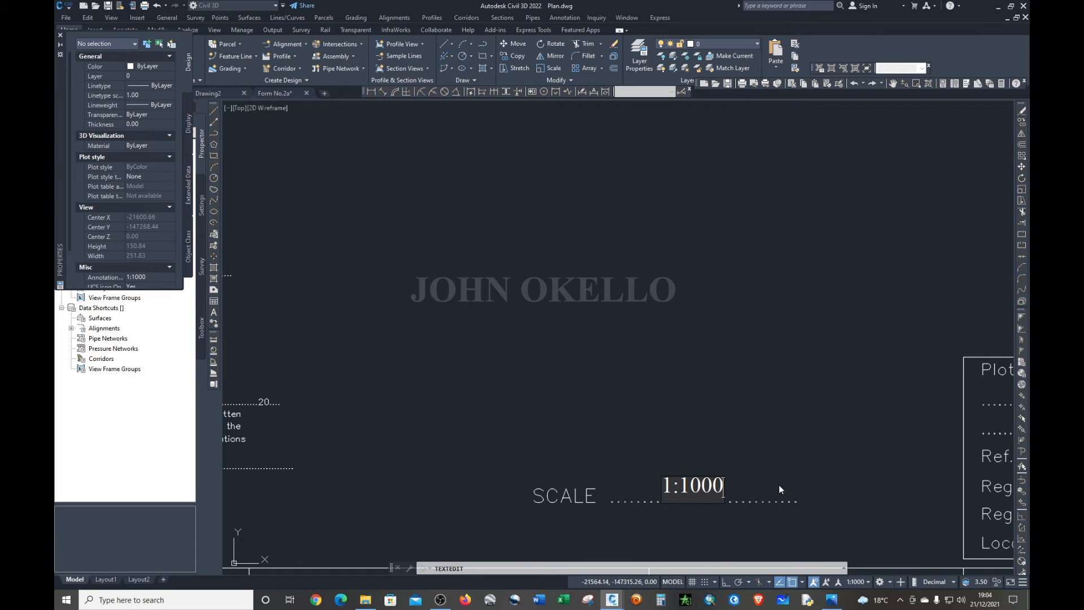
click(778, 484)
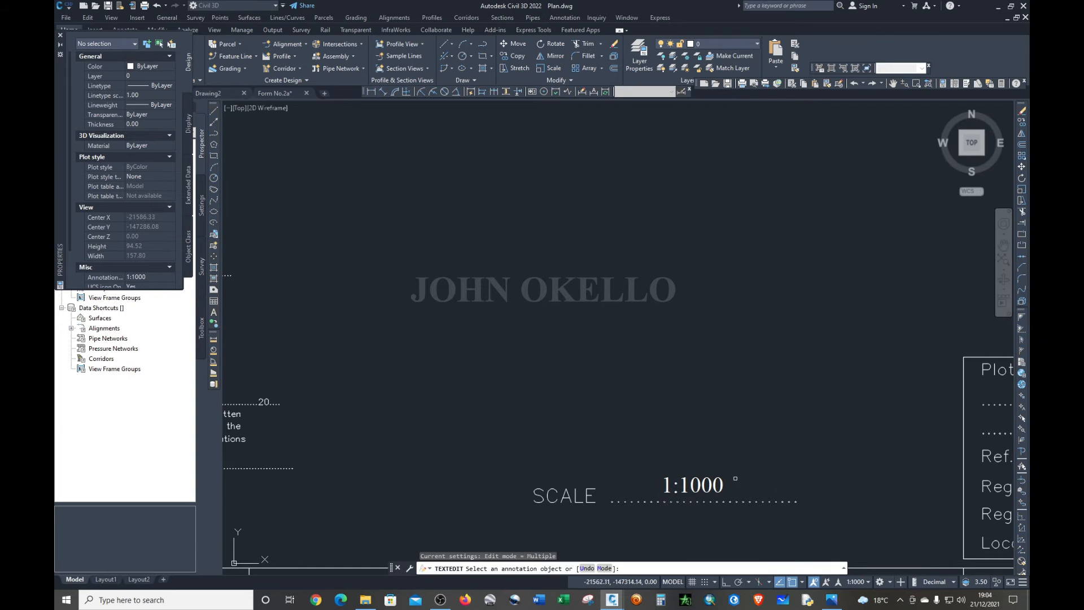
key(Escape)
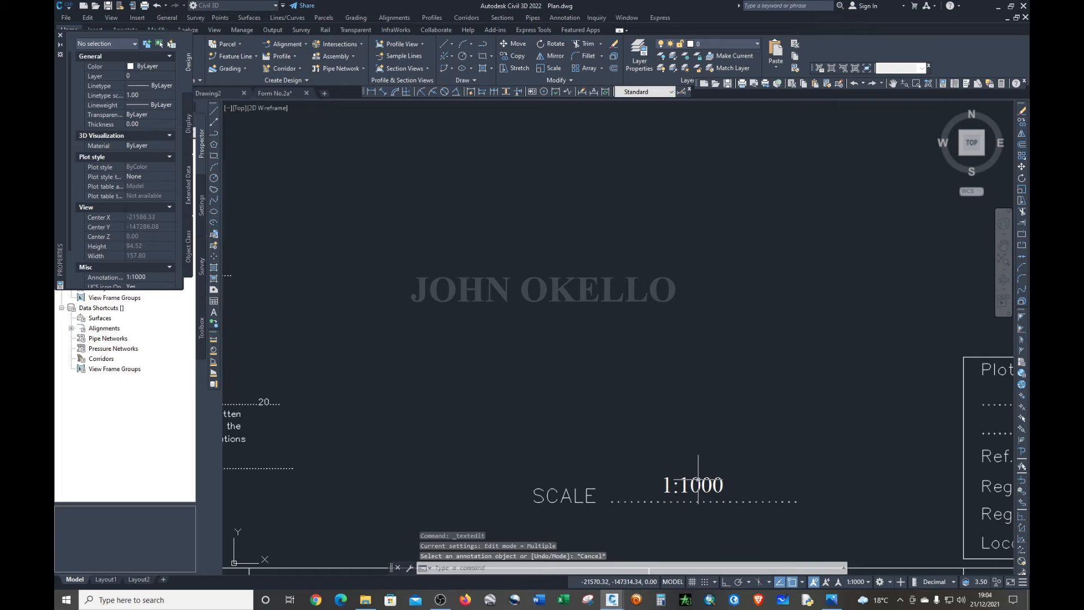
- Set the height of the 1:1000 text on the SCALE line to 2.5
click(698, 485)
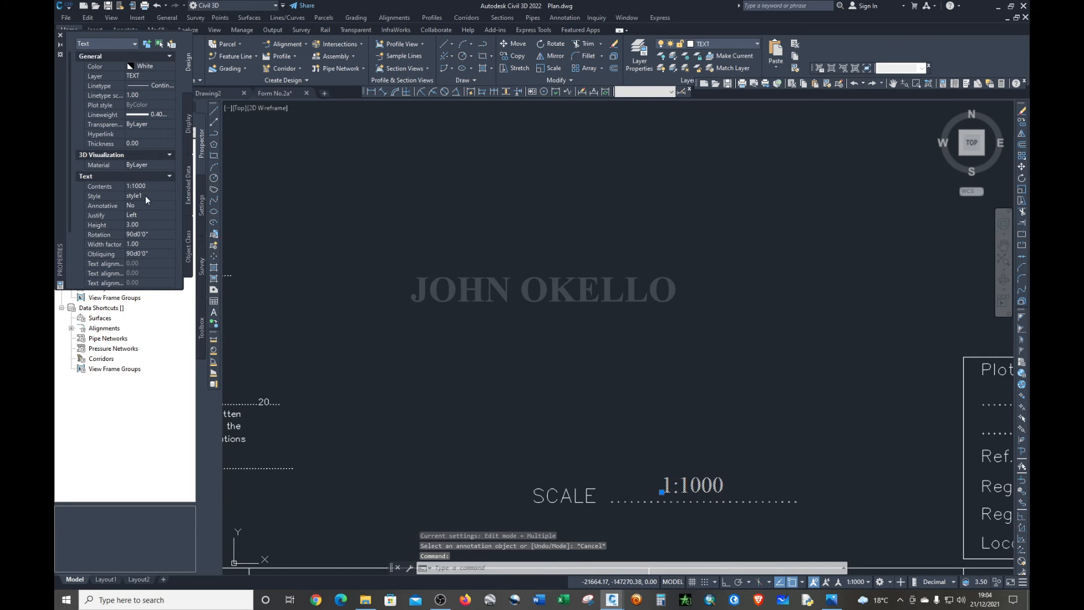
click(138, 228)
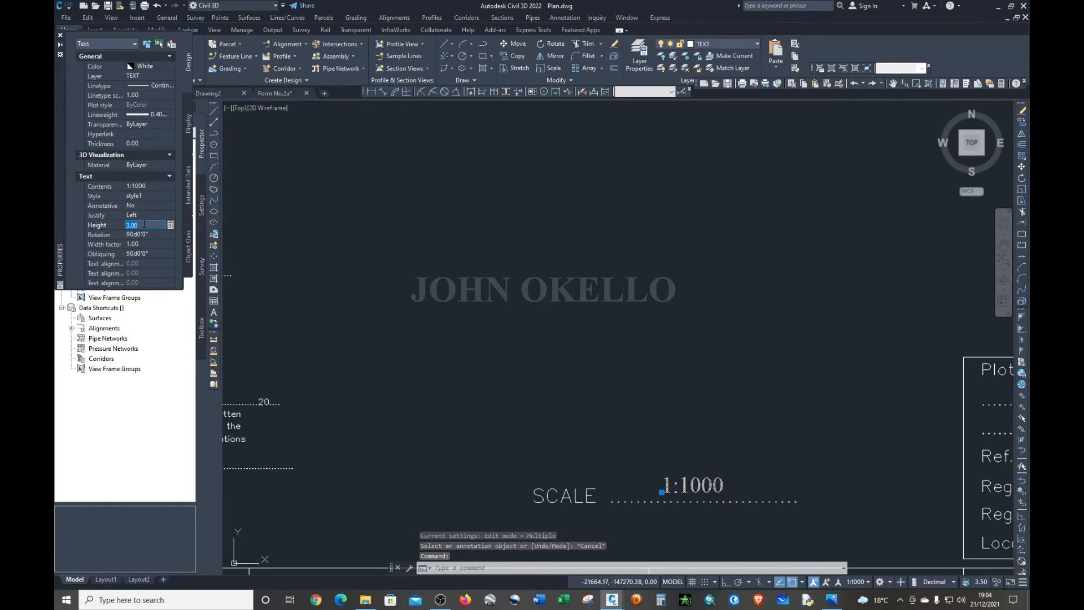
text(2.5)
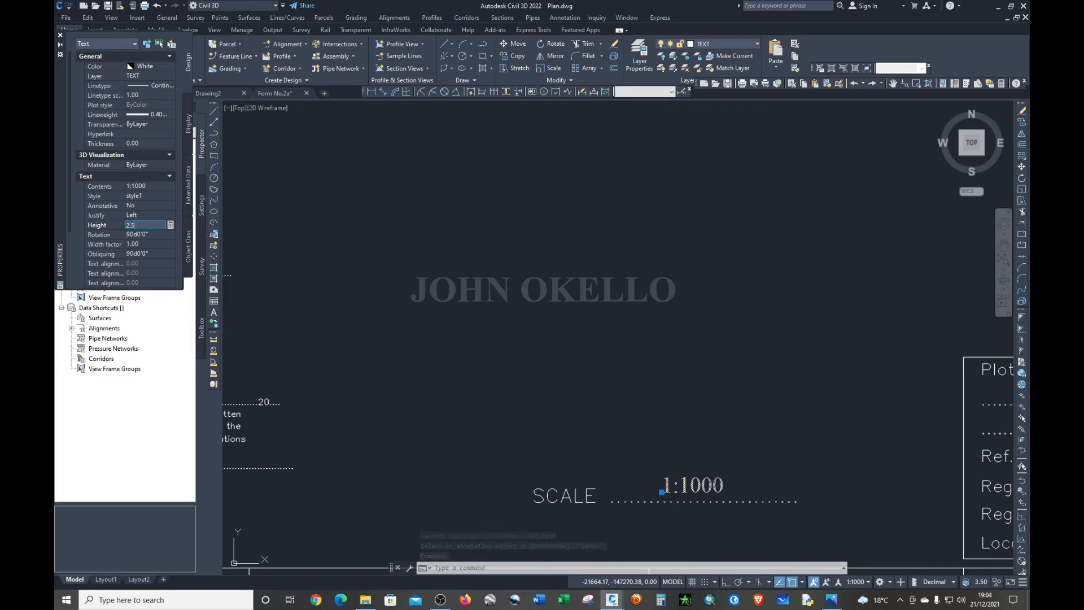
key(Tab)
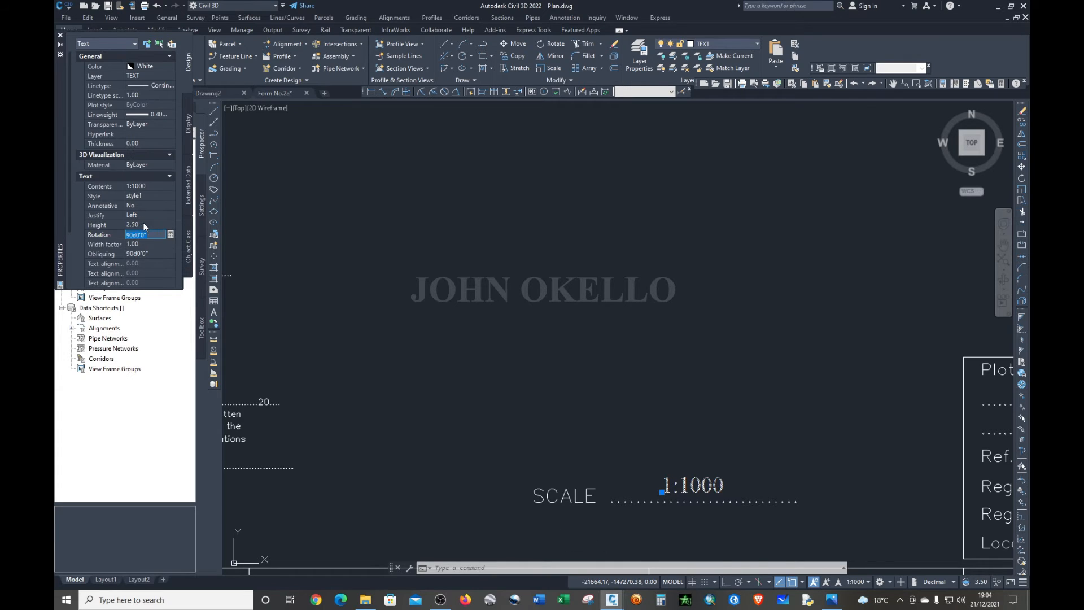
key(Escape)
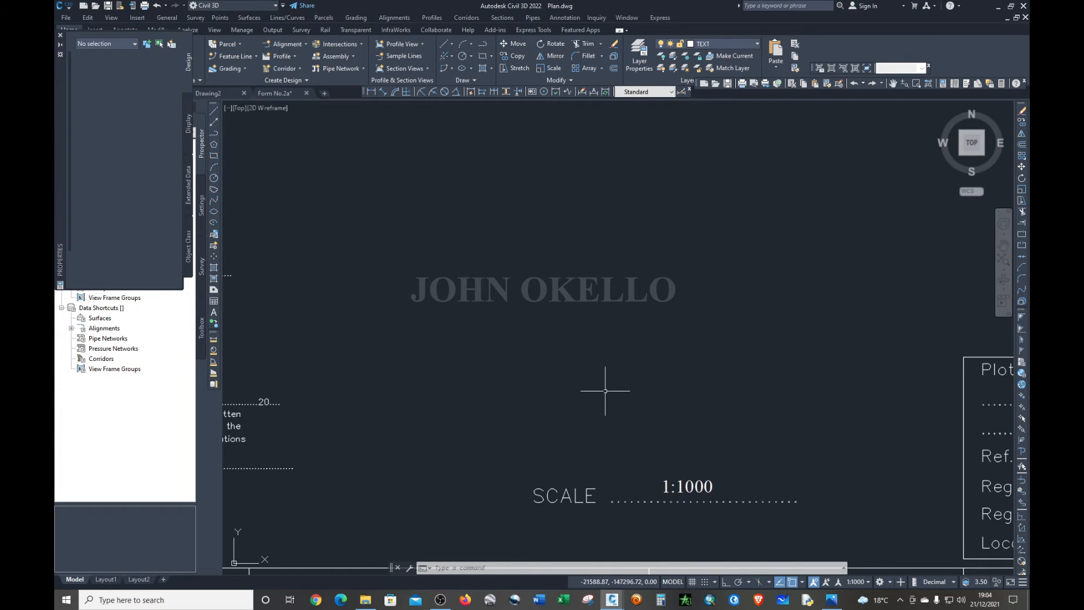
- Move the 1:1000 text slightly down so it rests on the dotted SCALE line
scroll(680, 485, up, 1)
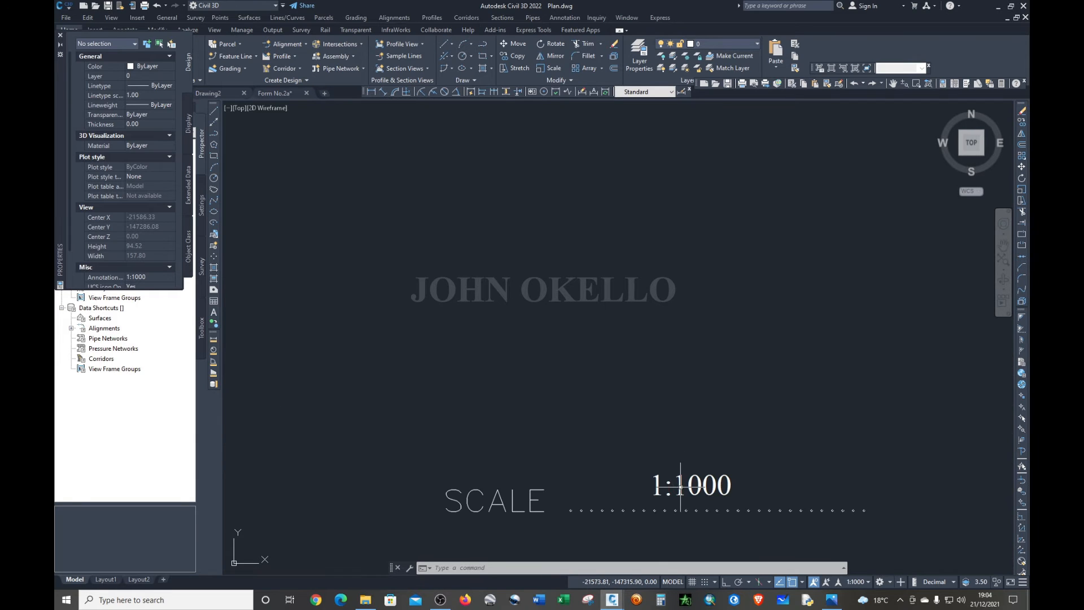
click(681, 480)
drag(681, 480, 684, 497)
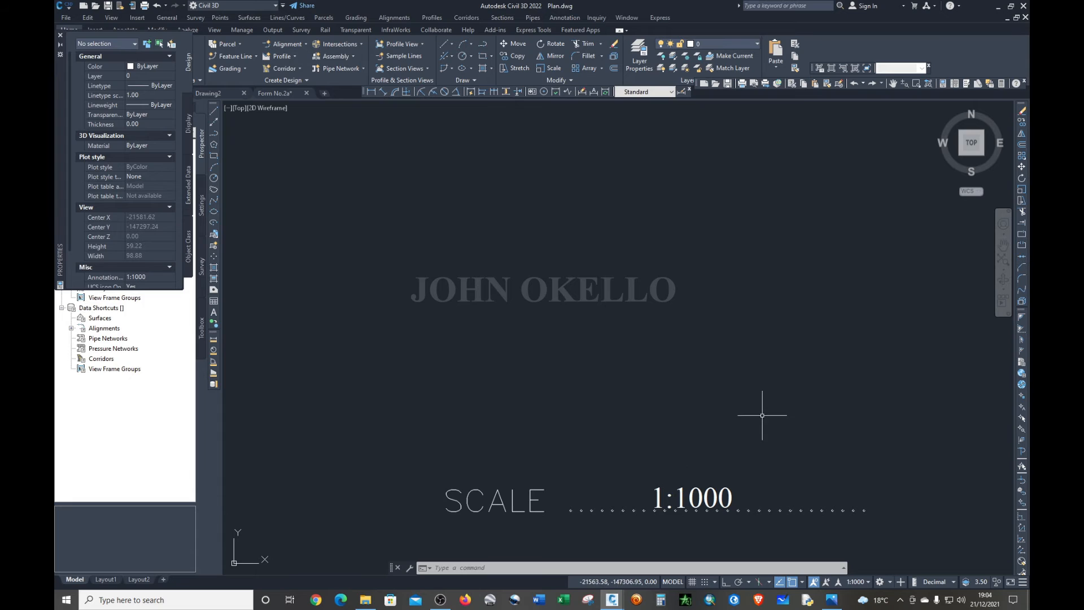
- Copy the Metres text from the Units line and paste it once below the Line heading of the bearing and distance table
scroll(762, 415, down, 5)
scroll(762, 415, down, 2)
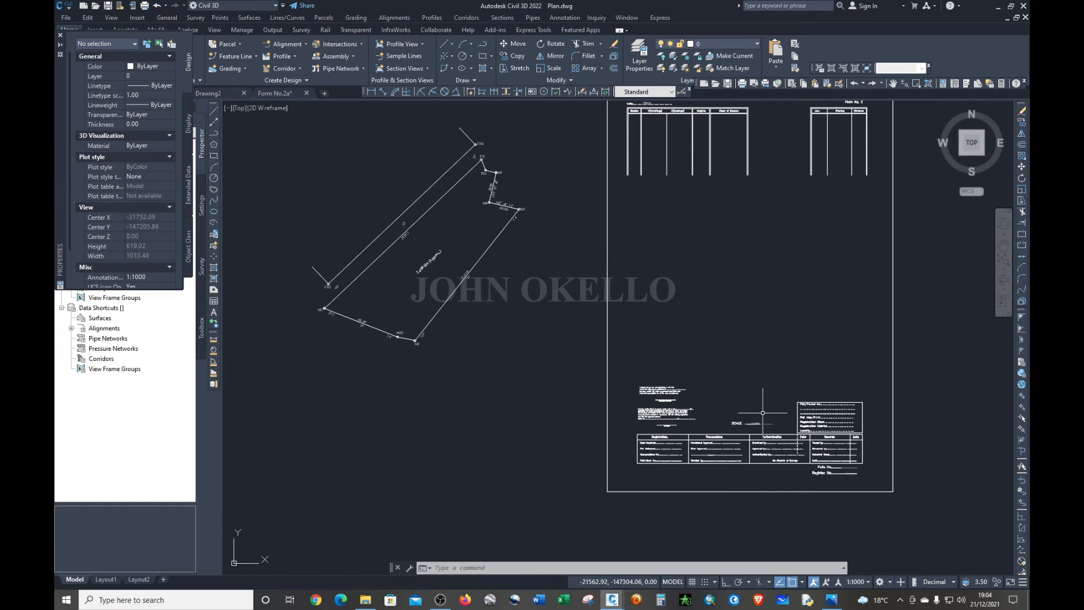
scroll(758, 384, down, 2)
scroll(825, 221, up, 4)
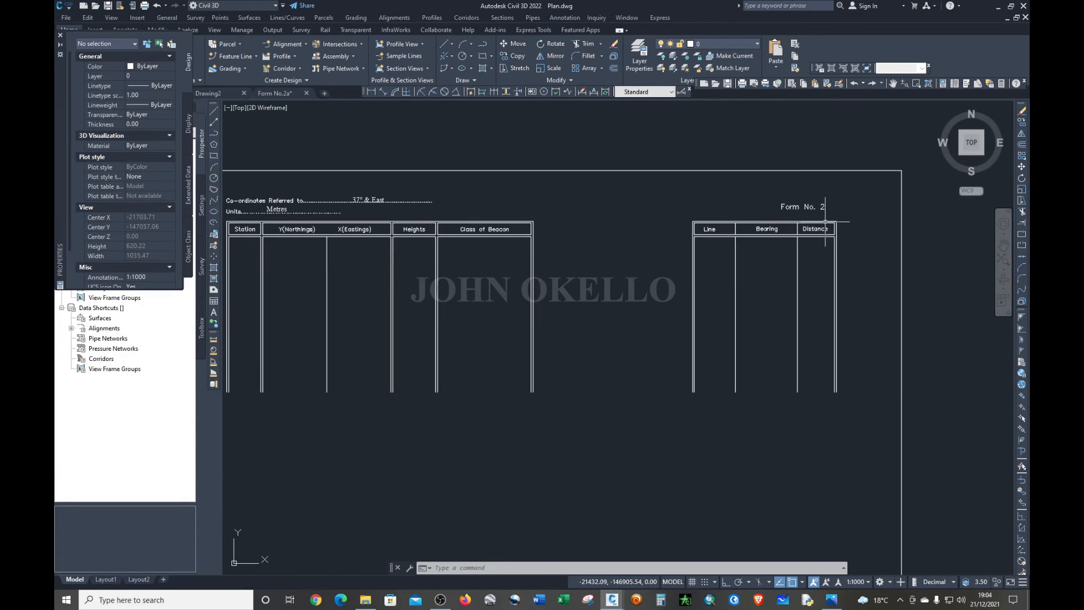
scroll(824, 217, down, 2)
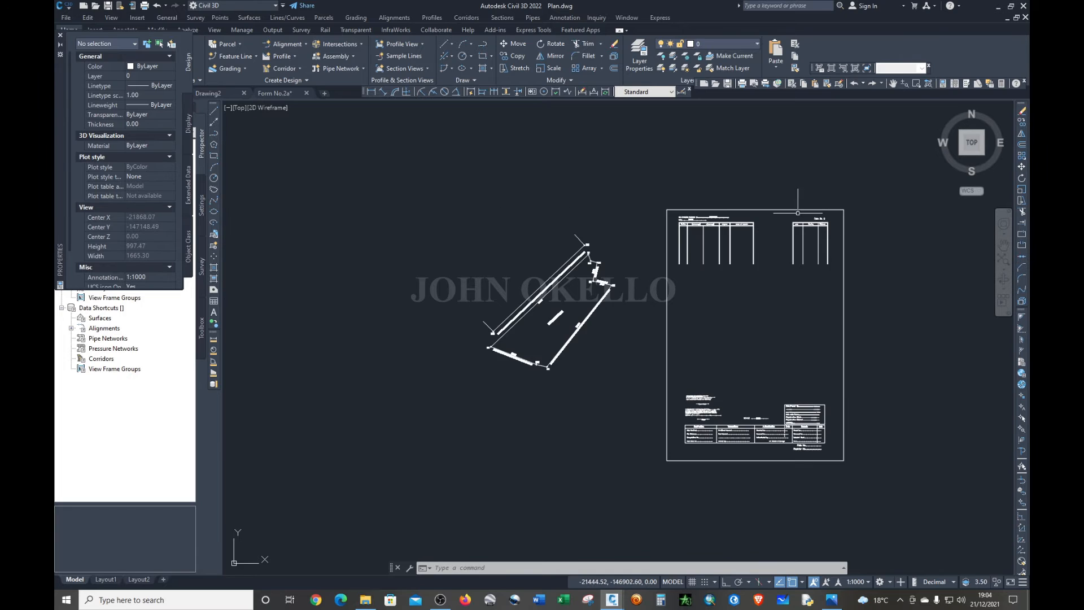
scroll(757, 205, up, 2)
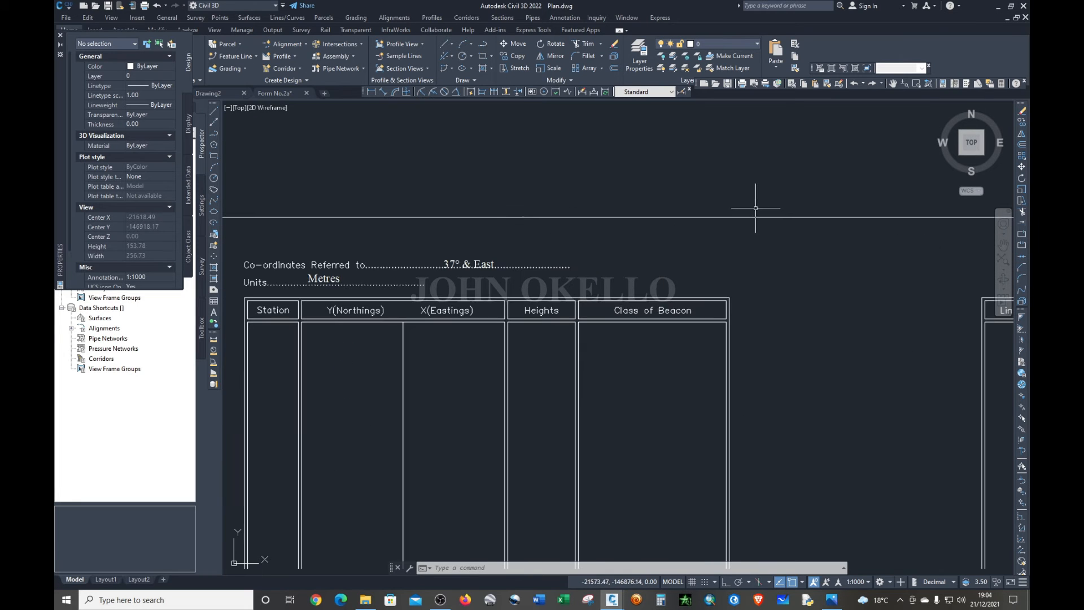
click(337, 278)
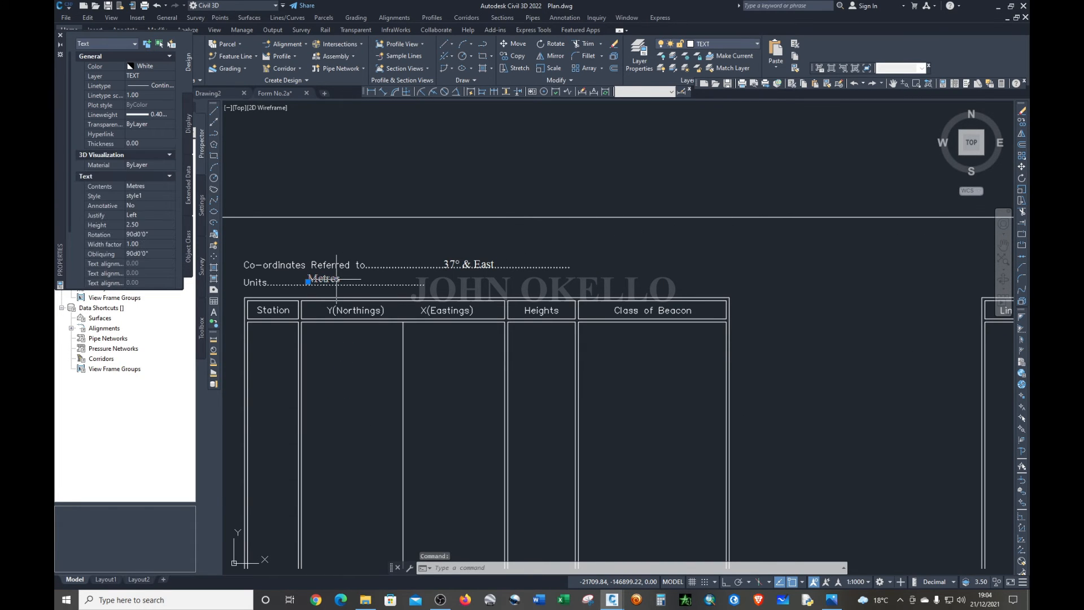
key(ctrl+c)
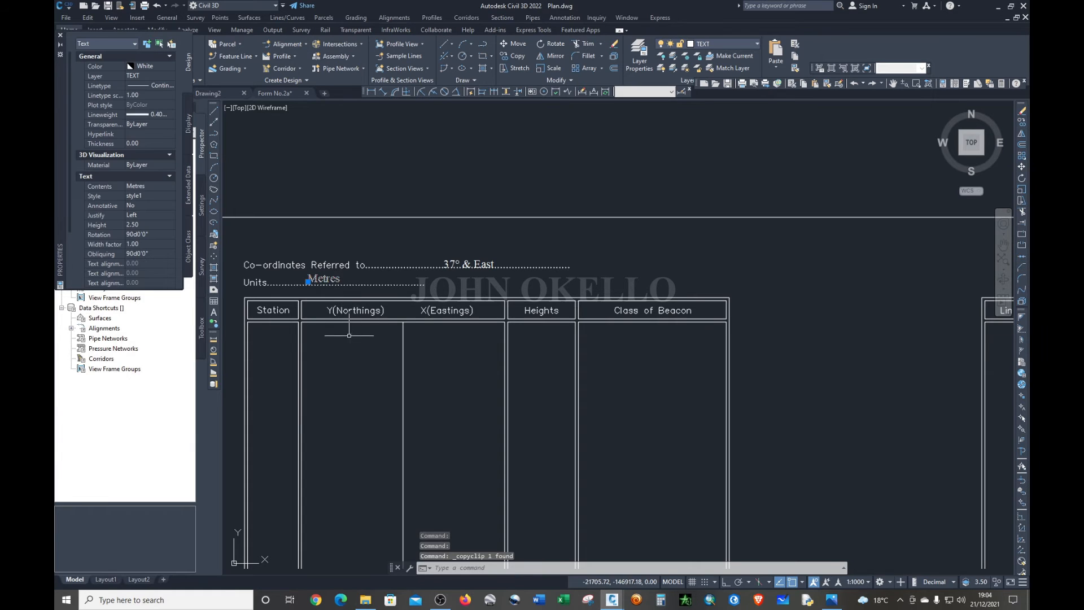
scroll(348, 337, down, 4)
scroll(636, 340, up, 6)
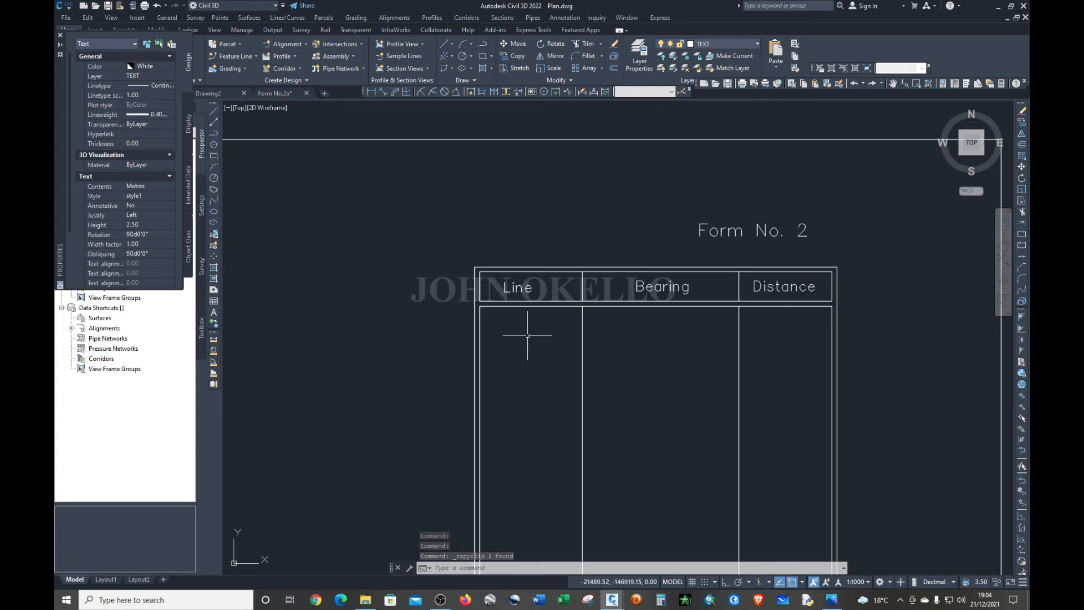
key(ctrl+v)
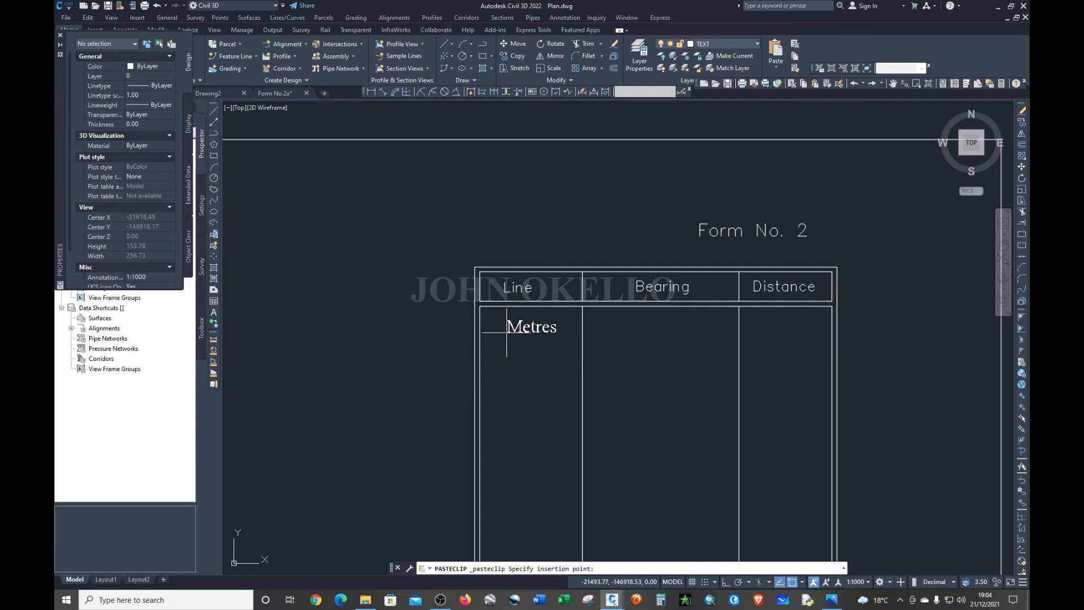
click(506, 333)
key(ctrl+v)
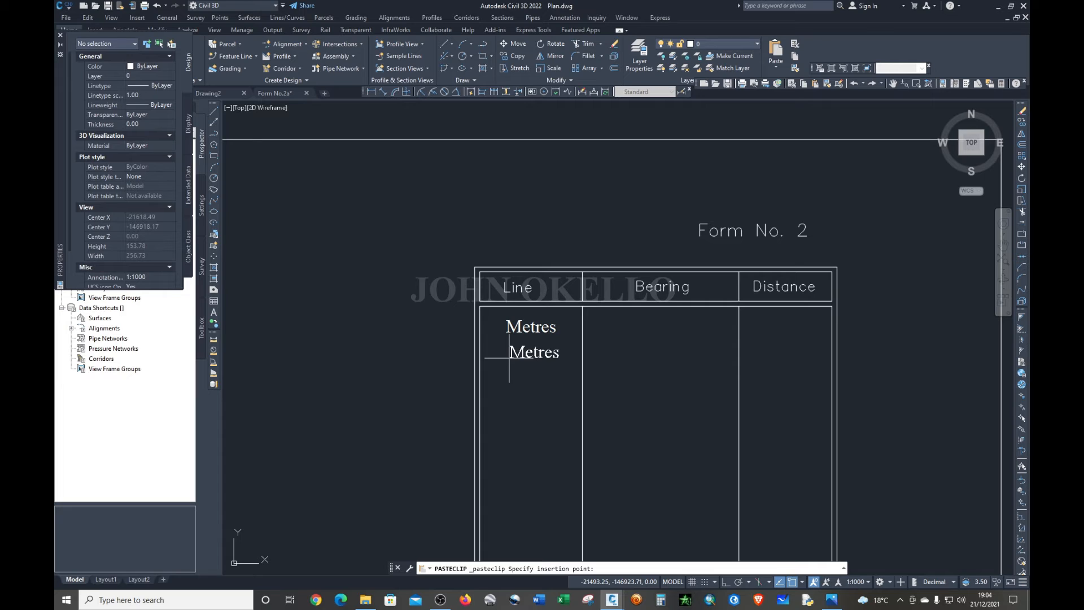
key(Escape)
scroll(555, 310, down, 3)
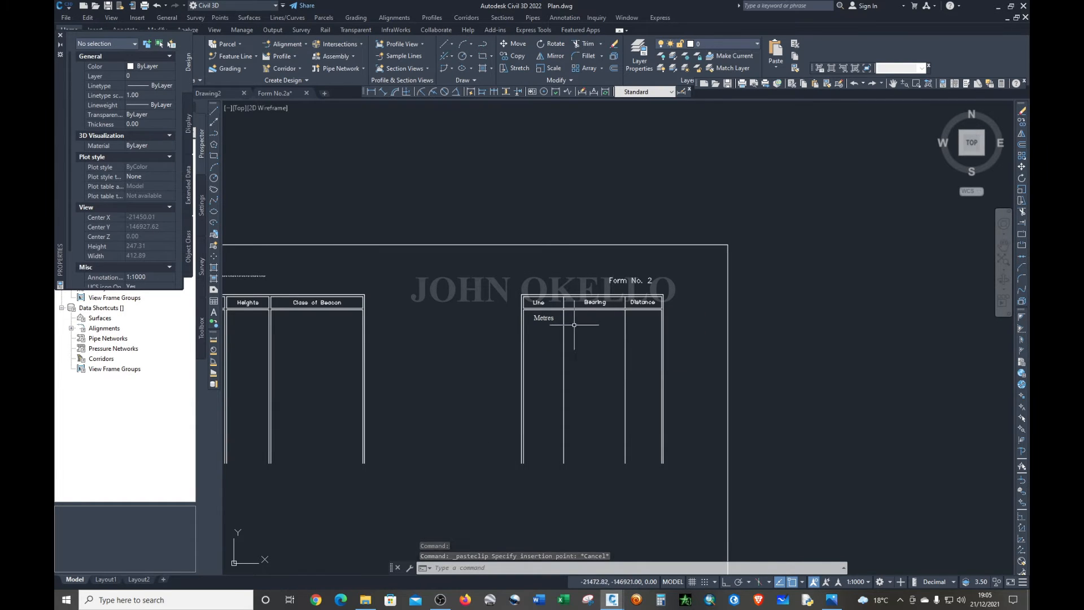
scroll(574, 324, down, 8)
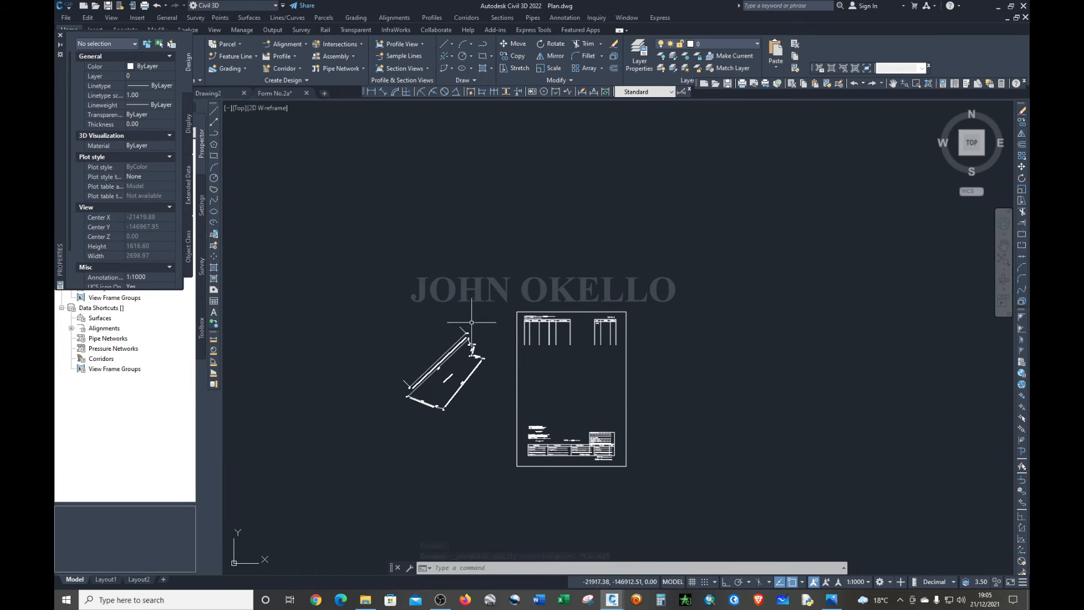
- Measure the distance and bearing of the parcel line from station TN to station TN1
scroll(472, 322, up, 8)
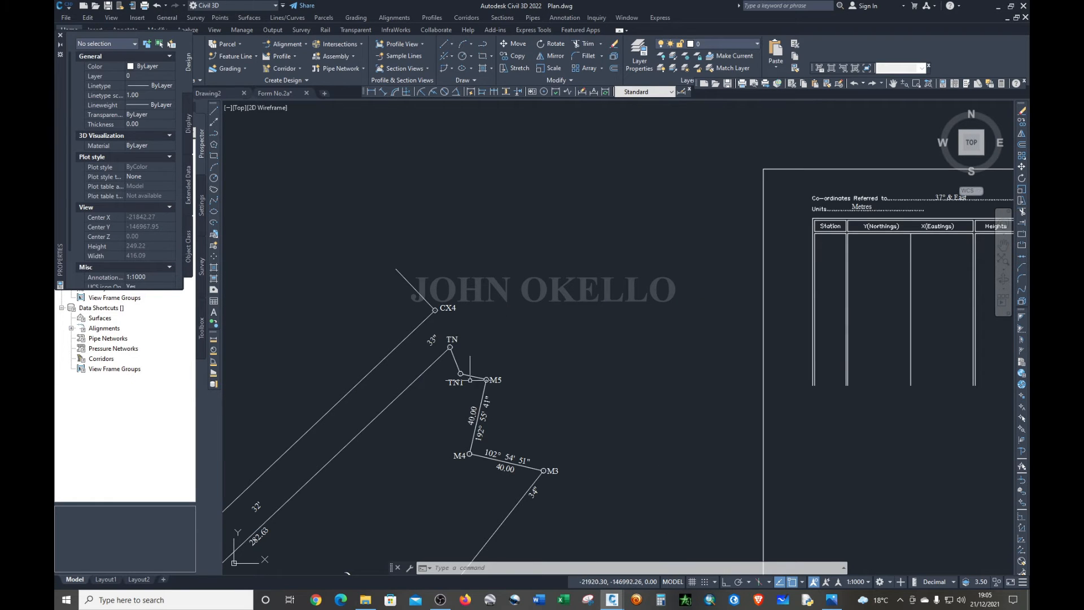
scroll(456, 355, up, 4)
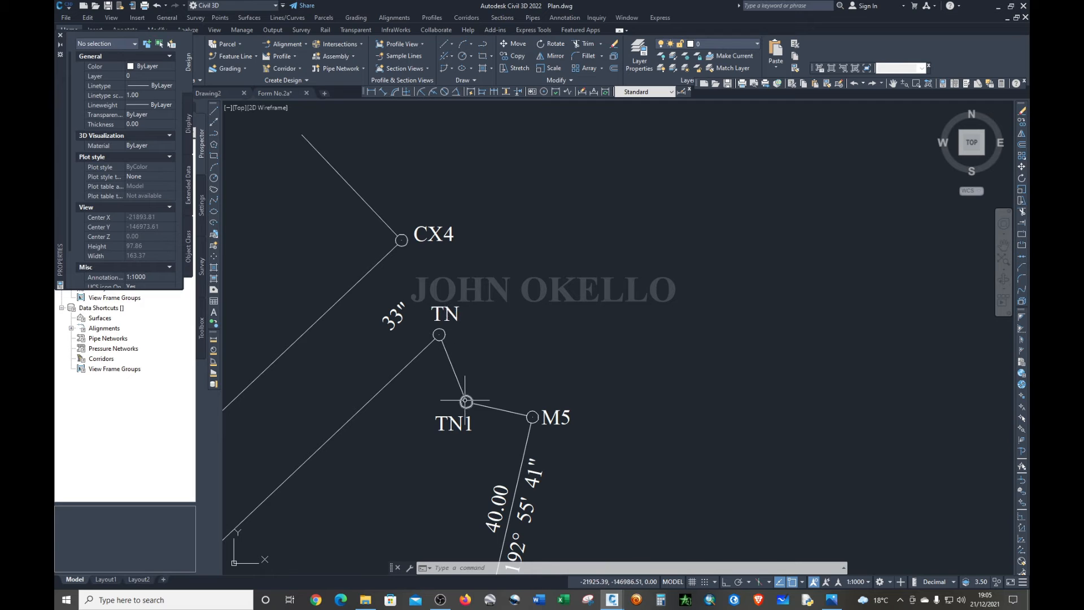
scroll(575, 387, down, 10)
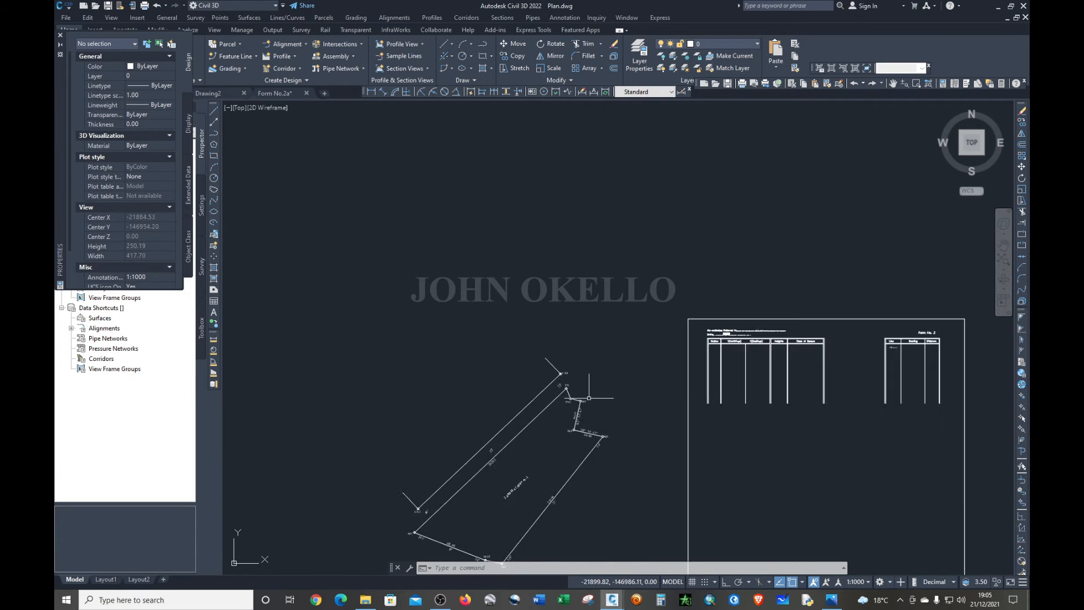
scroll(556, 462, up, 11)
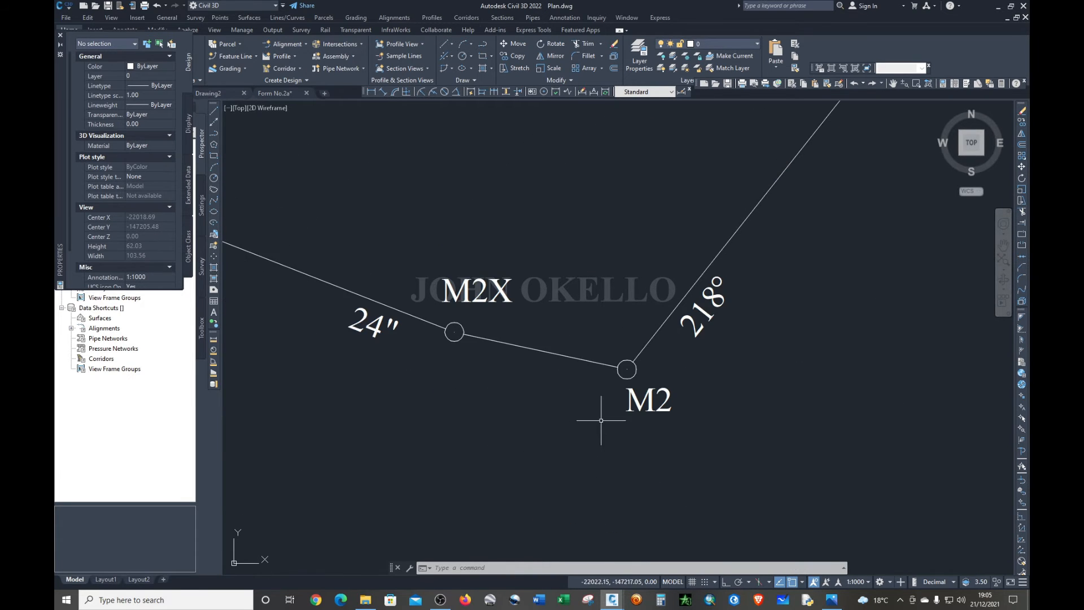
scroll(525, 373, down, 12)
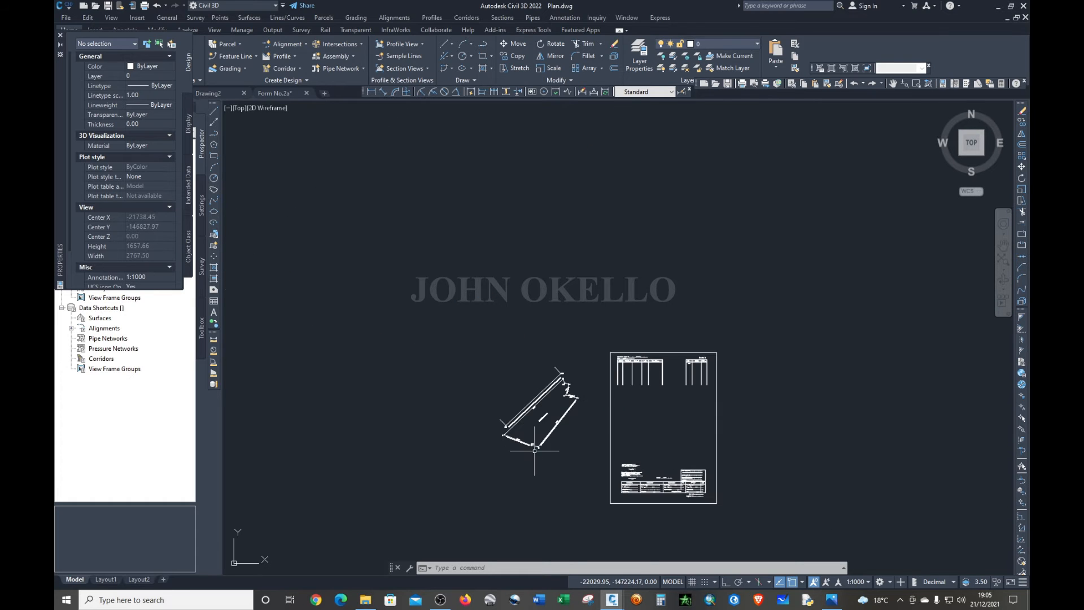
scroll(559, 379, up, 11)
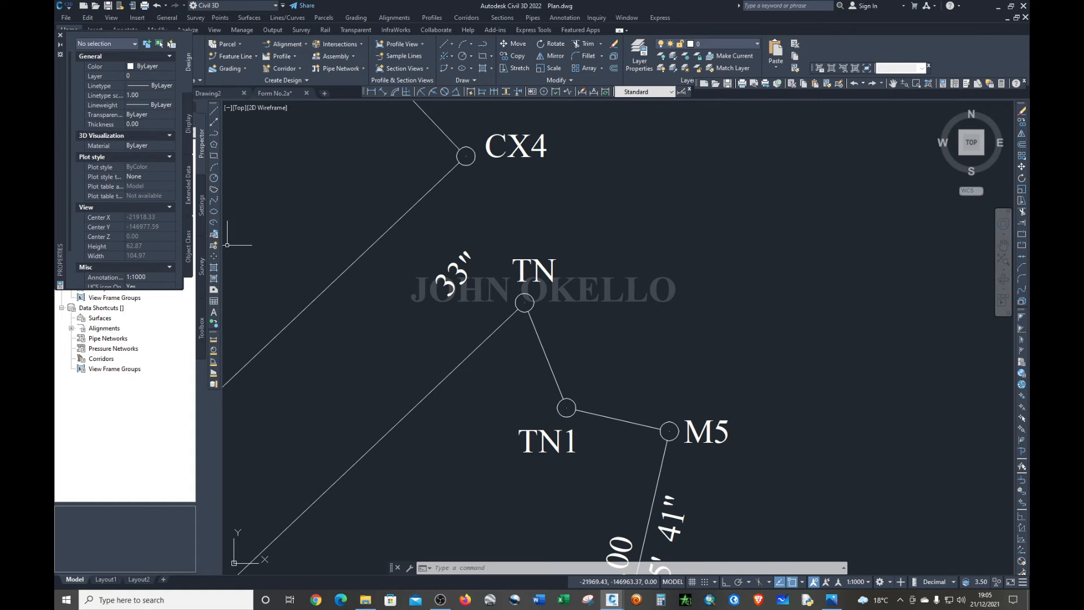
click(214, 342)
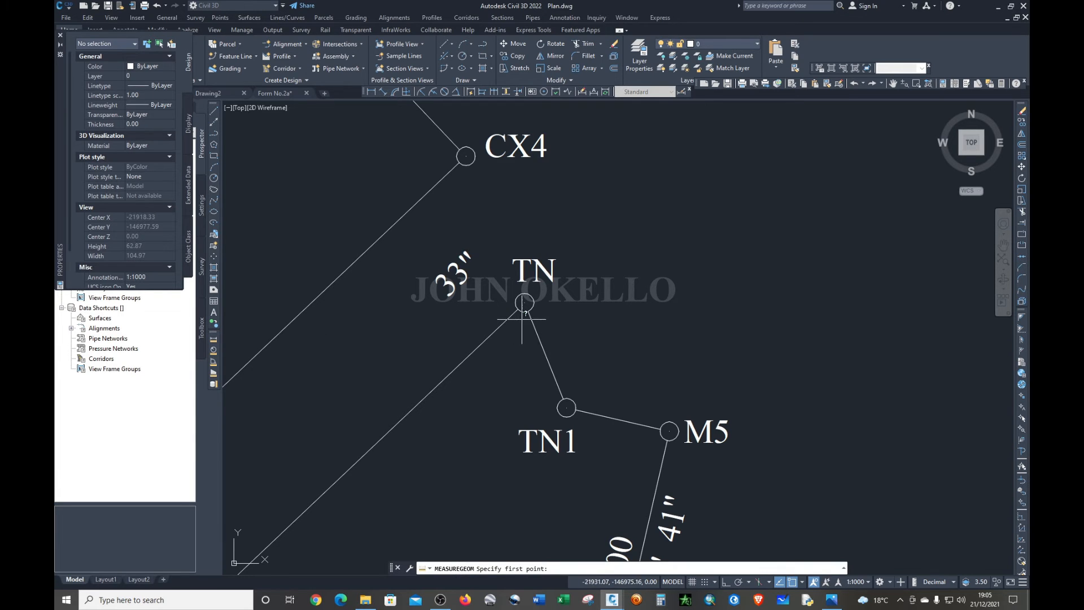
scroll(522, 321, up, 2)
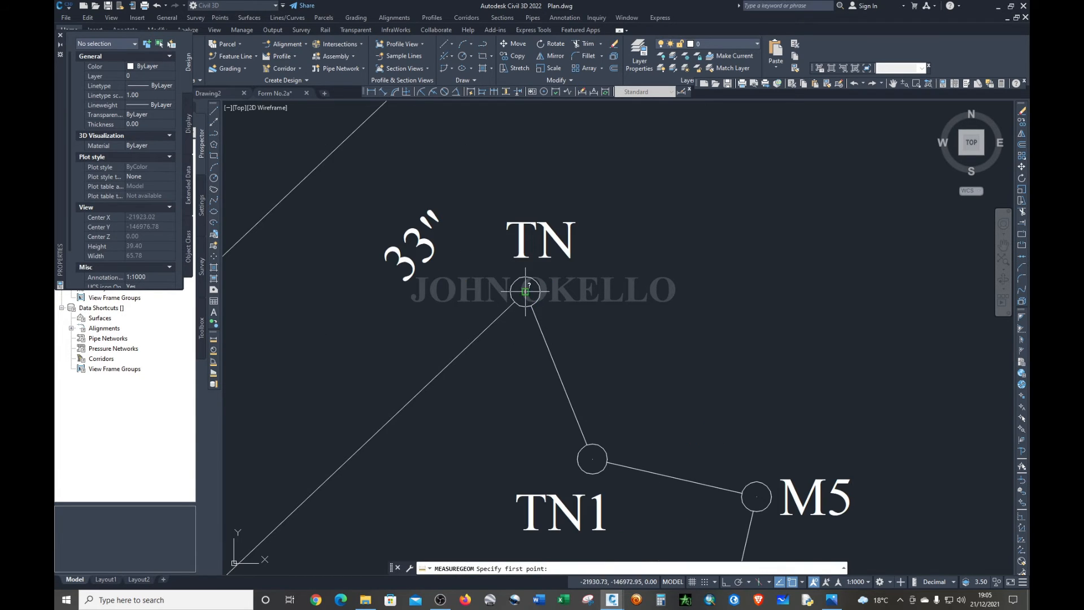
click(525, 291)
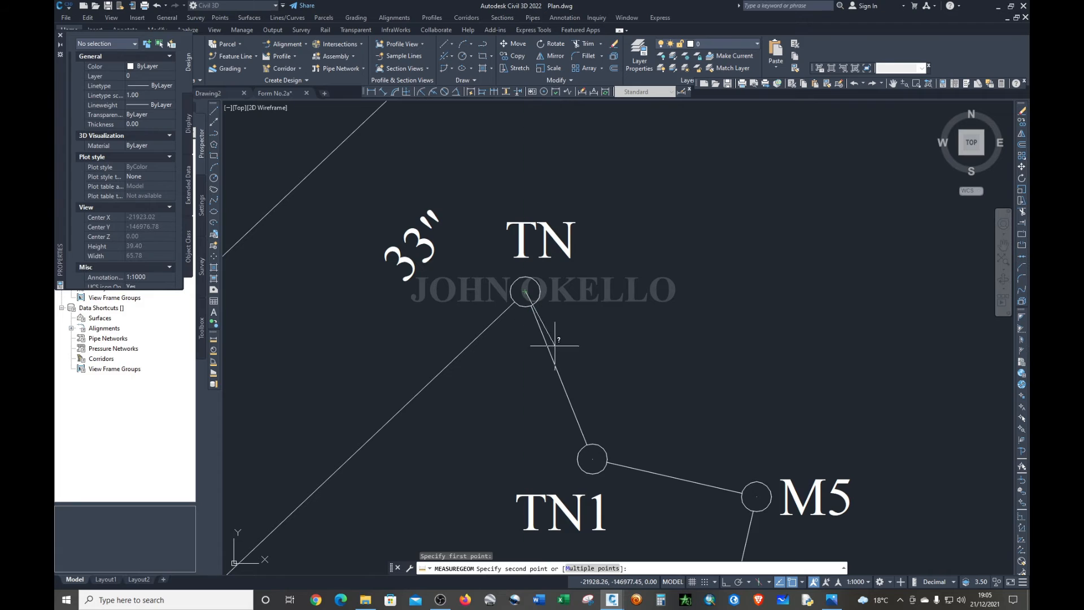
click(592, 458)
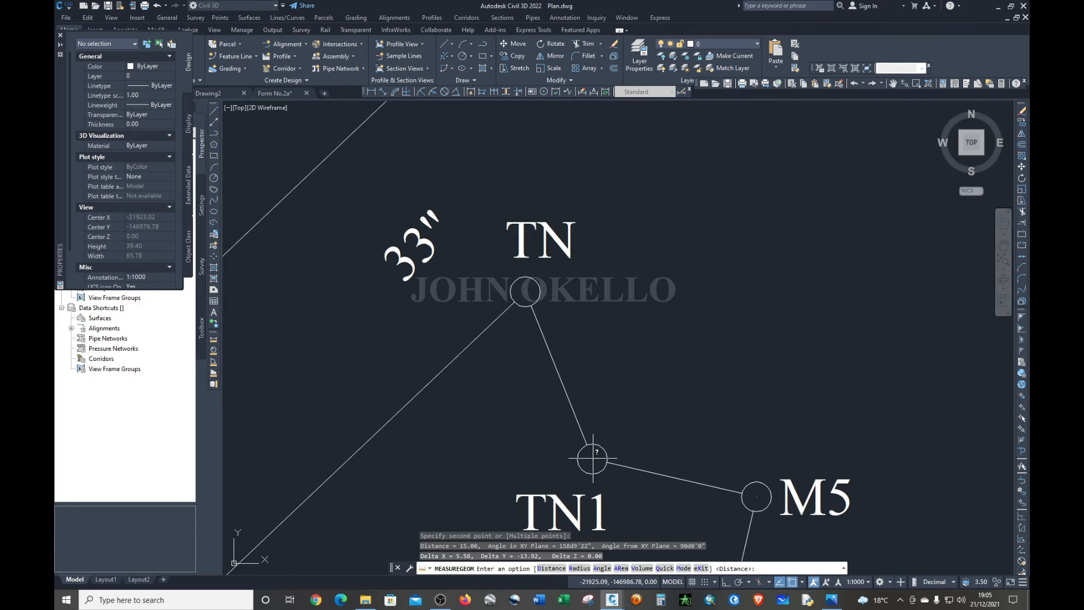
key(Return)
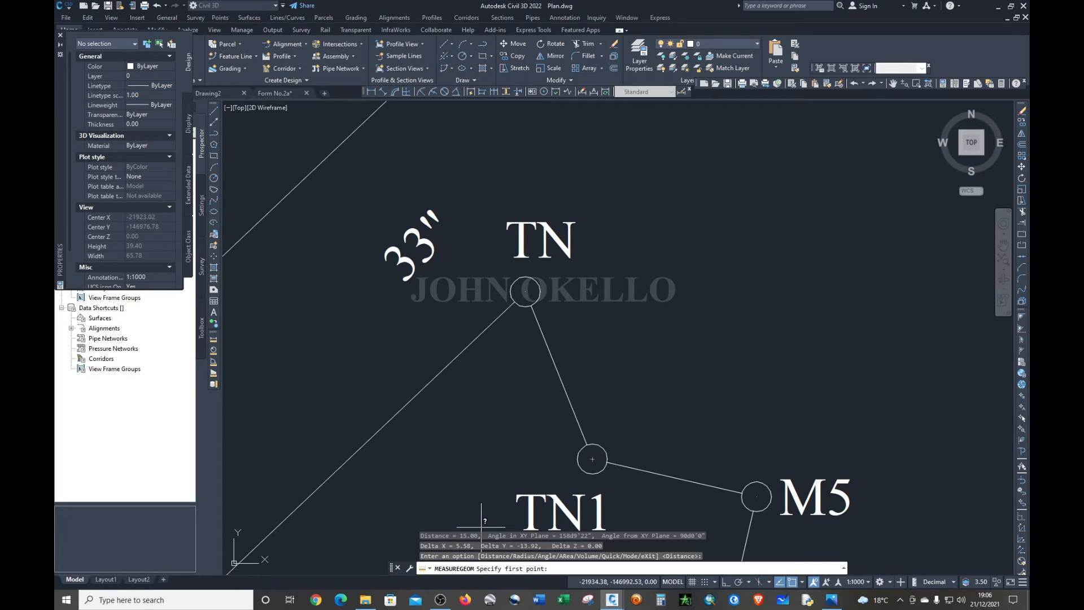
key(Escape)
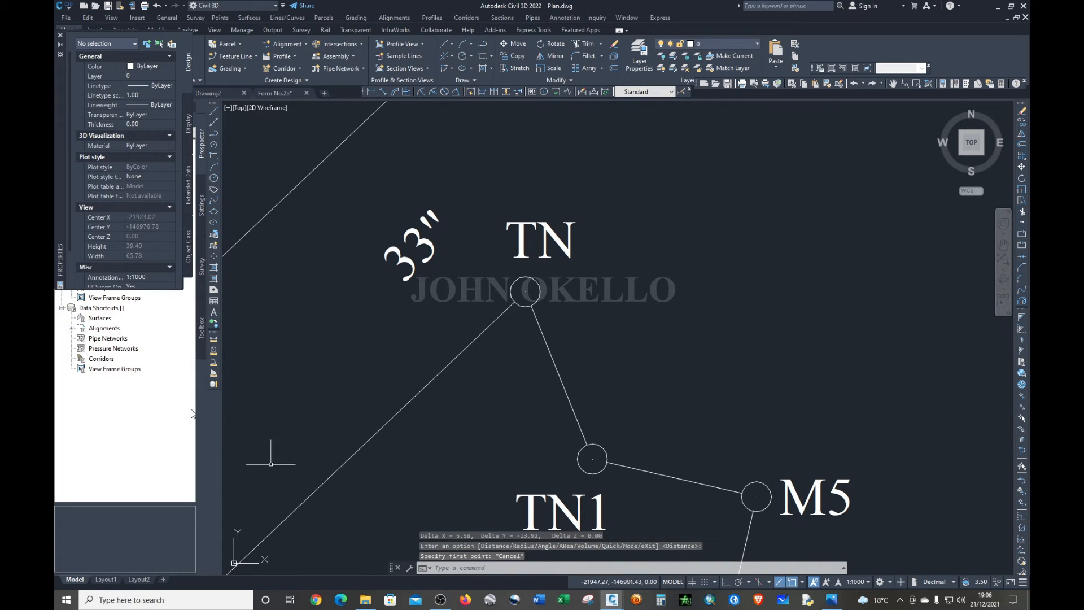
- Measure the distance and bearing of the line from station TN1 to station M5
key(Return)
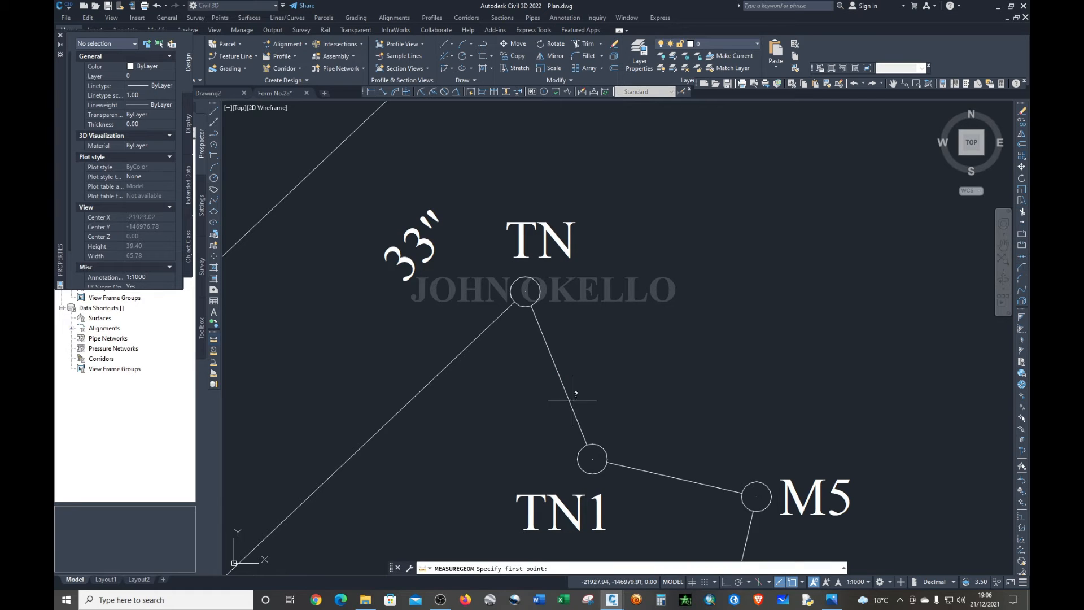
click(590, 457)
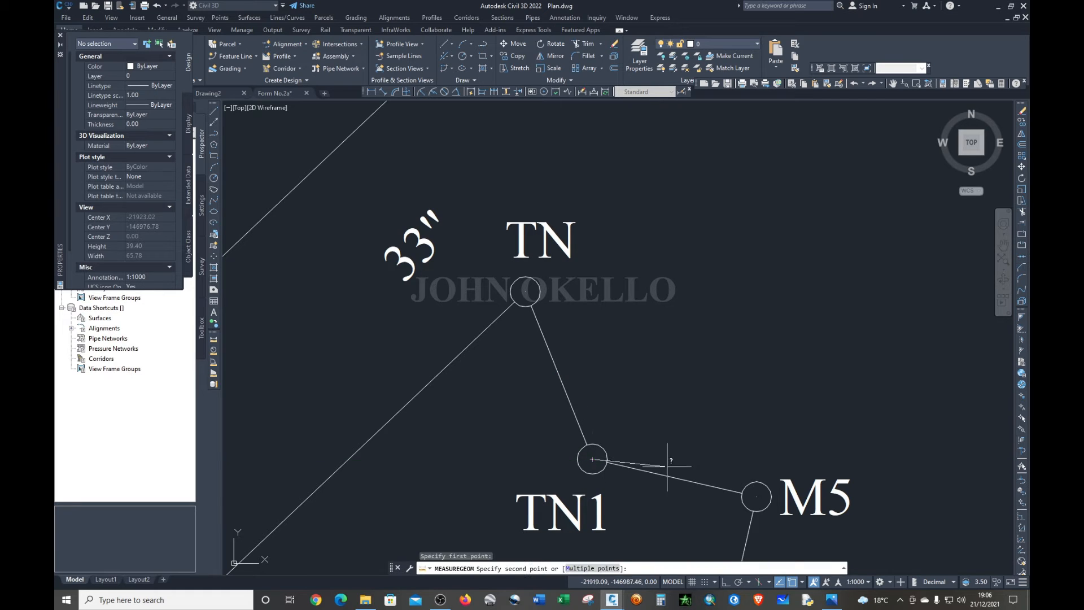
click(756, 496)
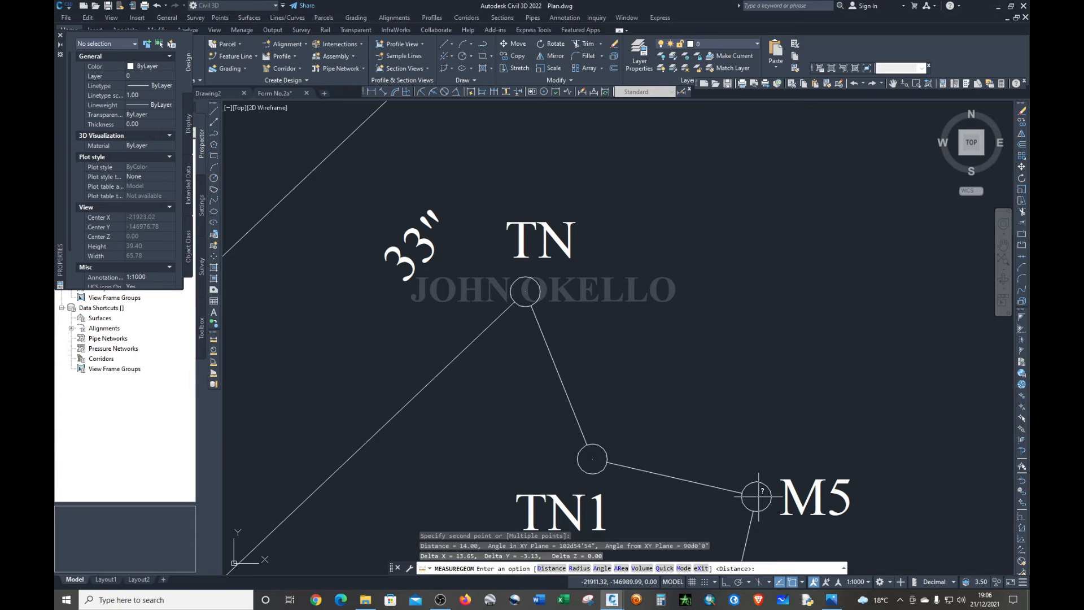
key(Return)
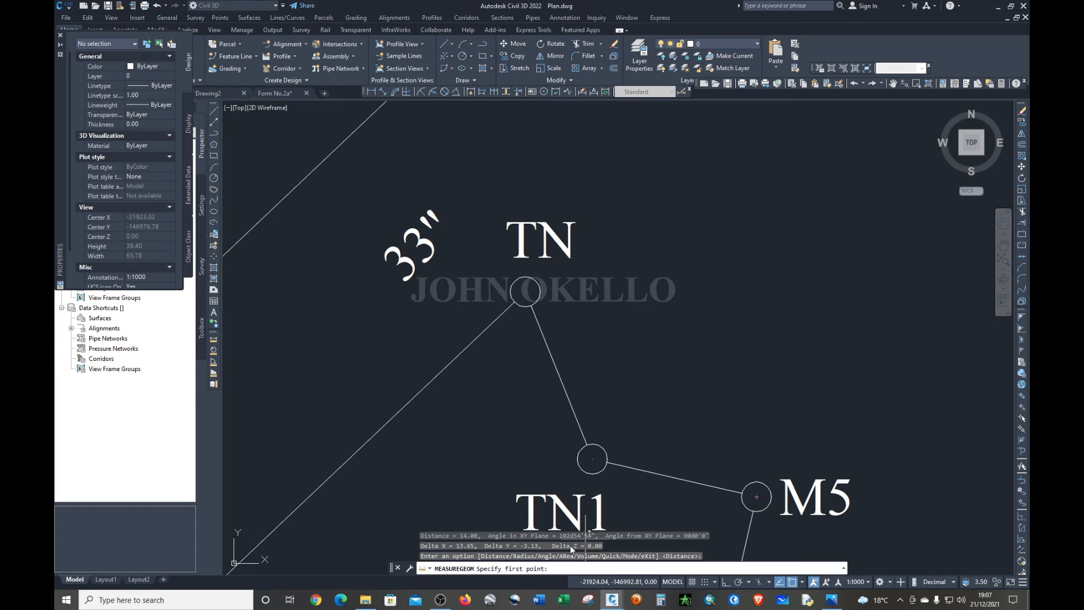
key(Escape)
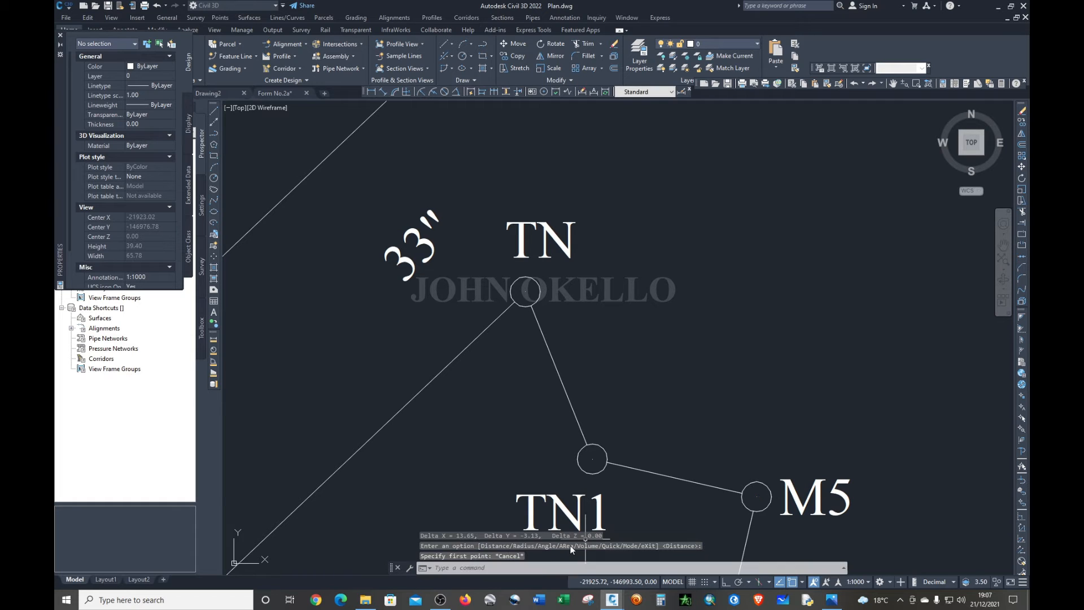
- Measure the distance and bearing of the line from station M2 to station M2X
scroll(674, 441, down, 15)
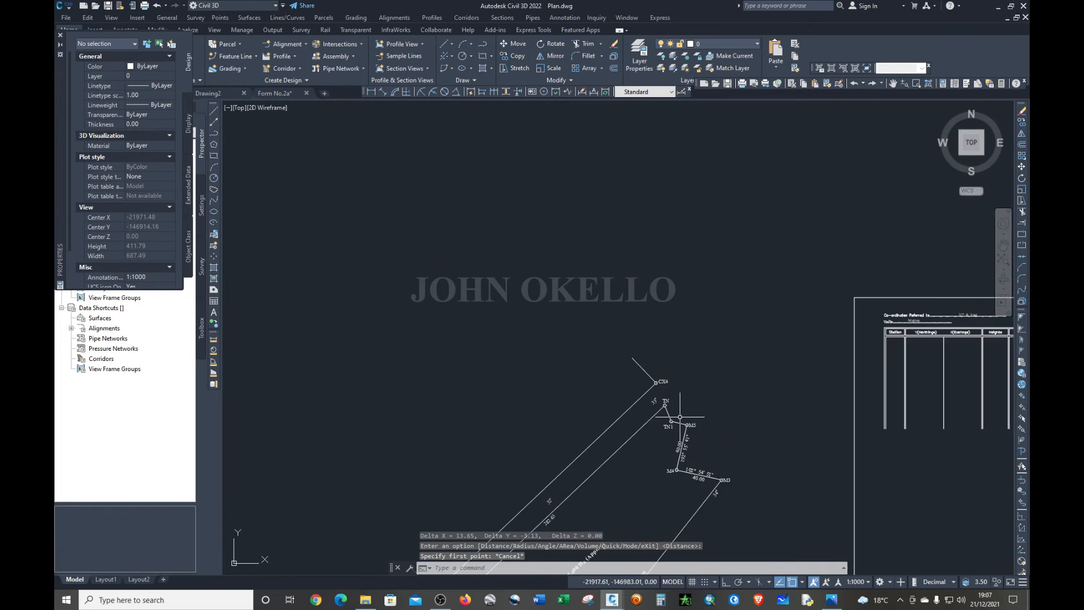
scroll(637, 528, up, 10)
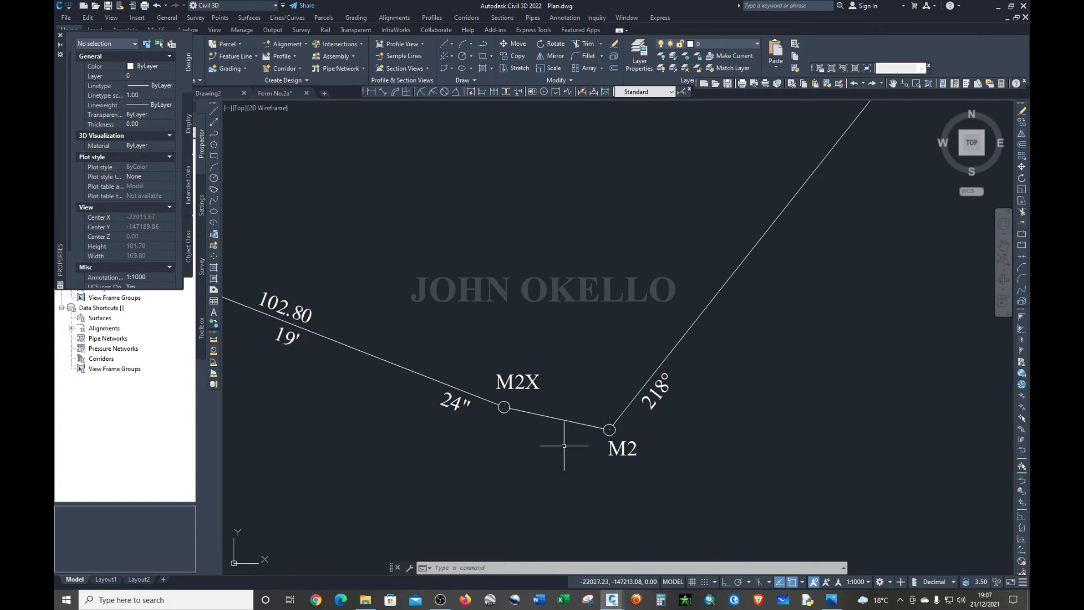
click(213, 347)
scroll(613, 419, up, 4)
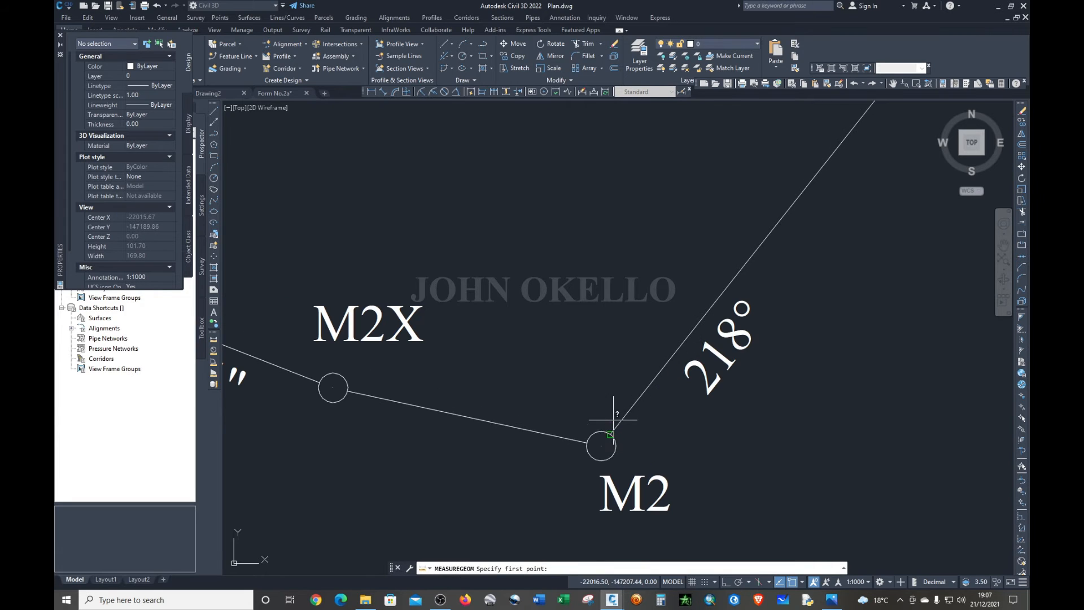
click(609, 429)
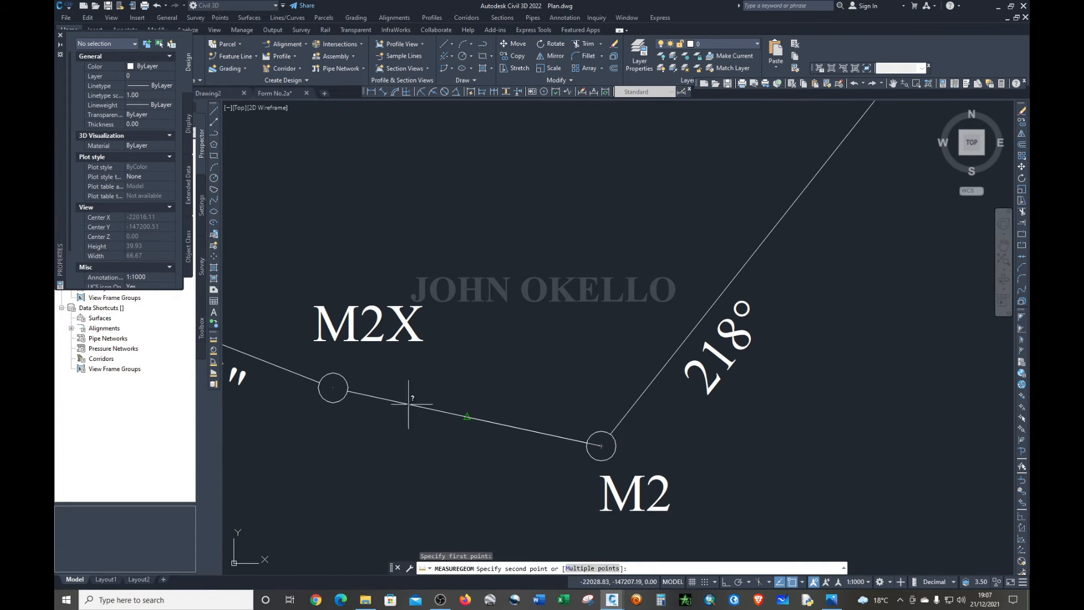
click(332, 387)
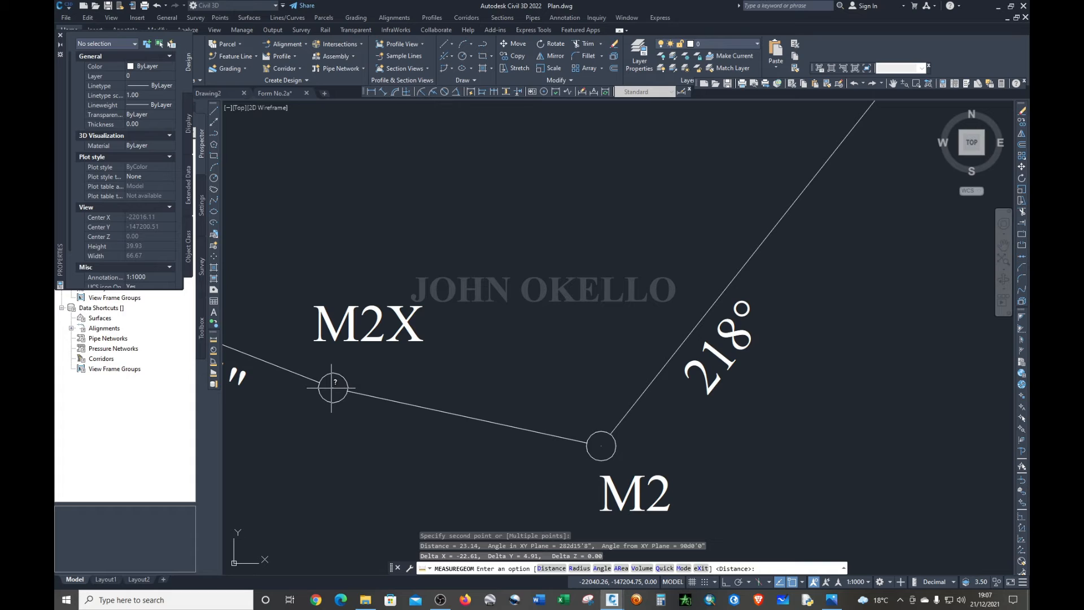
key(Return)
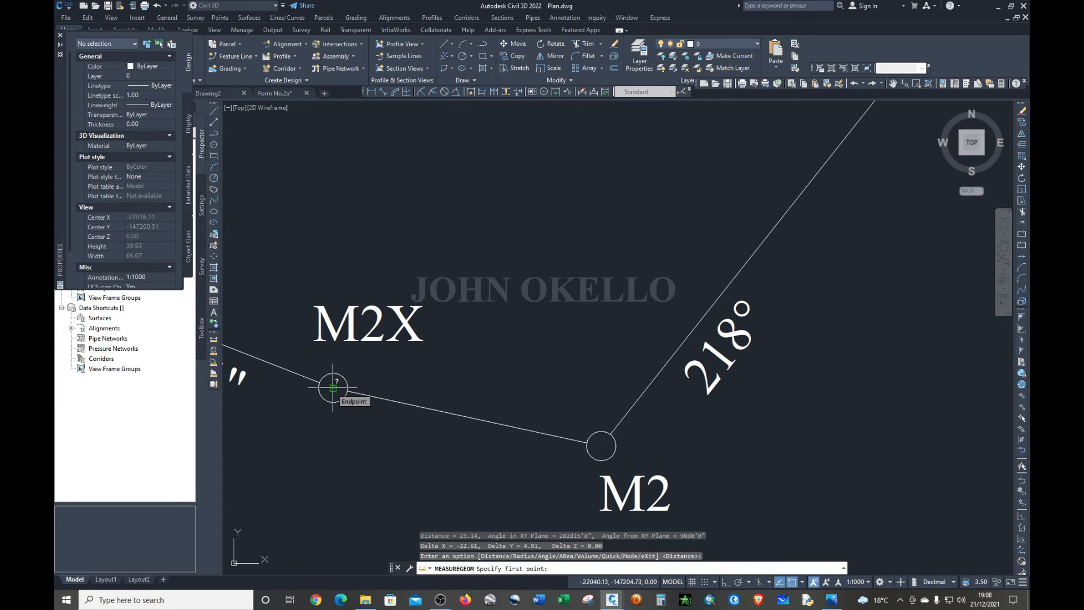
key(Escape)
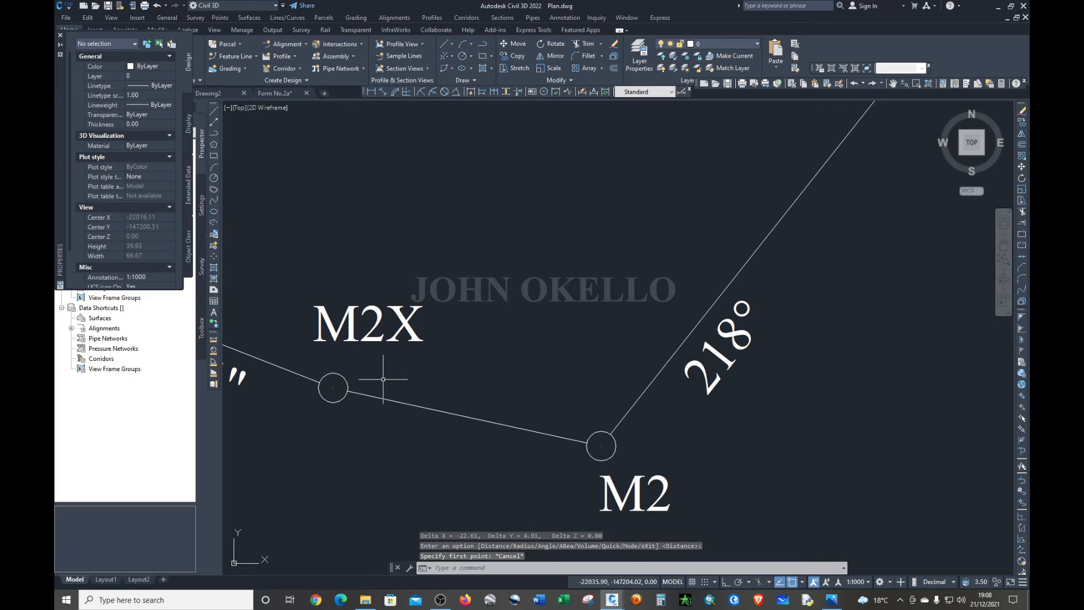
- Replace the Metres text below the Line heading with line TN - TN1, bearing 158° 09' 22" and distance 15.00, spaced across the three columns
scroll(452, 376, down, 12)
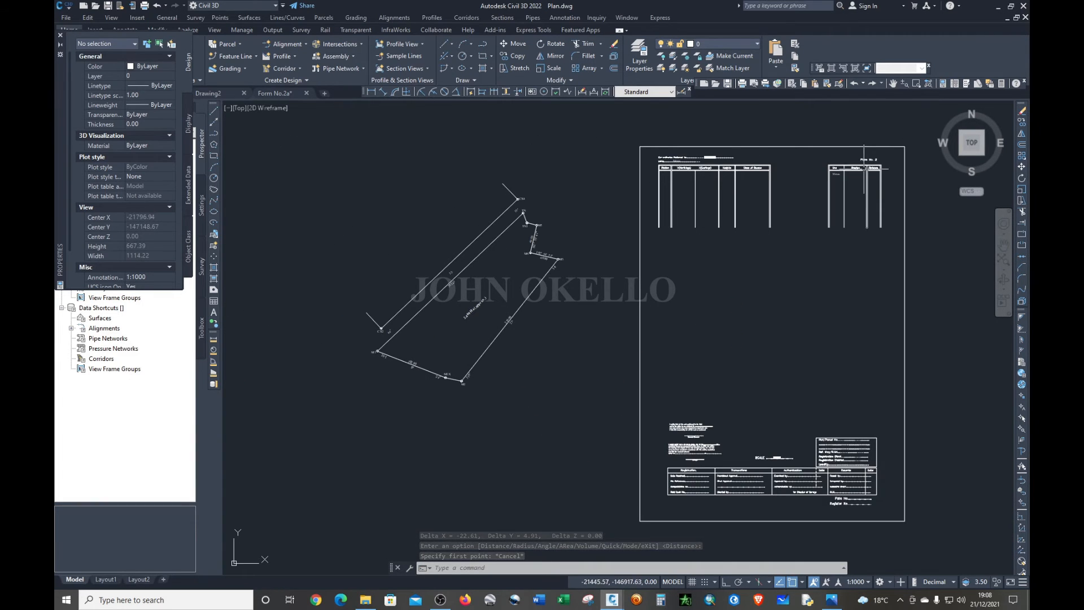
scroll(850, 169, up, 8)
scroll(851, 169, up, 2)
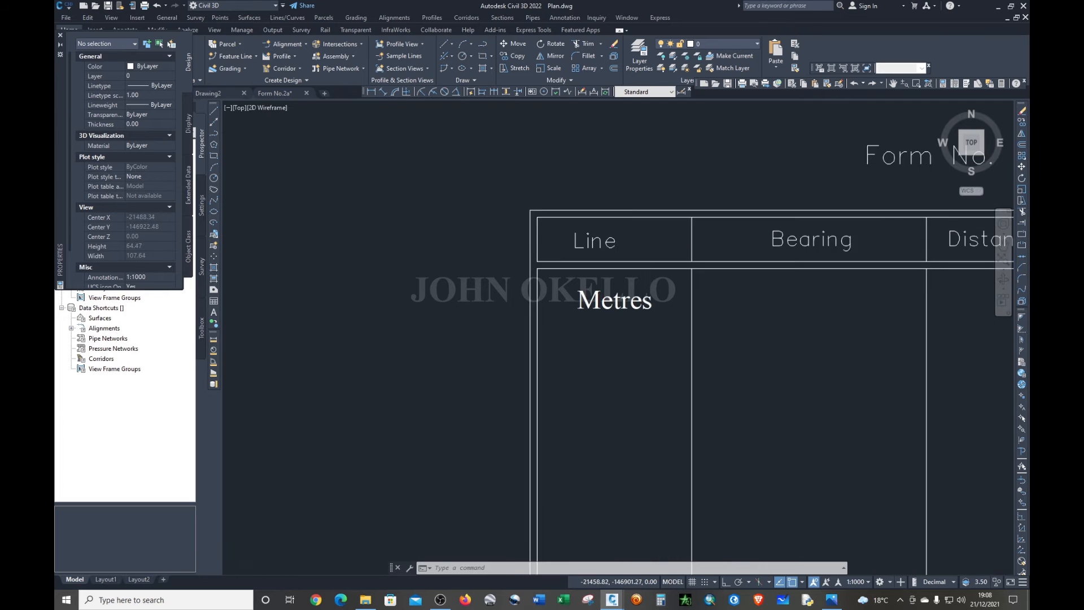
scroll(485, 280, down, 6)
scroll(599, 233, up, 4)
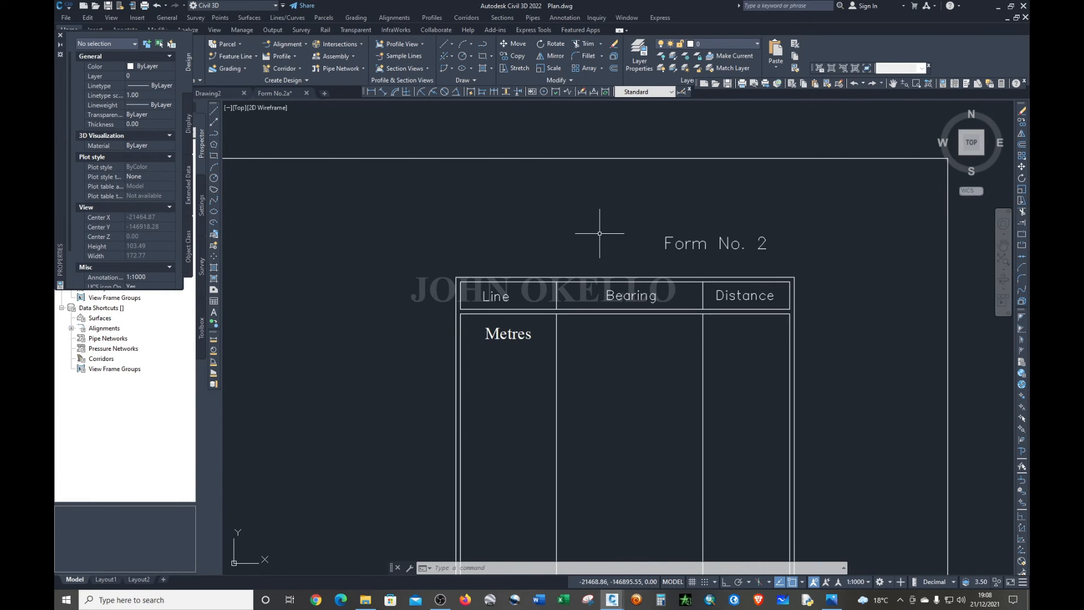
double_click(498, 333)
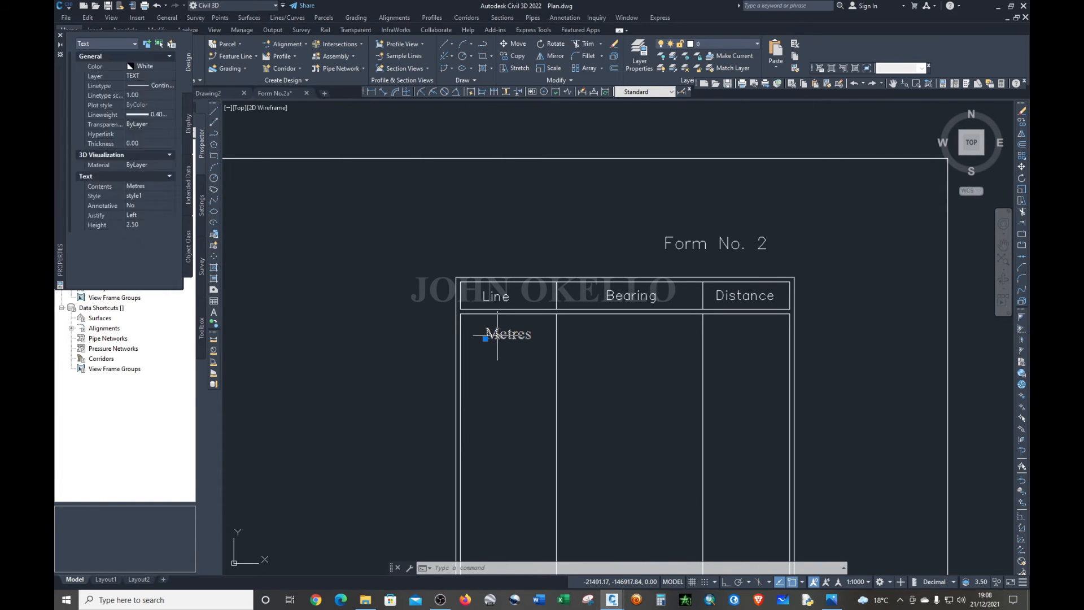
click(531, 336)
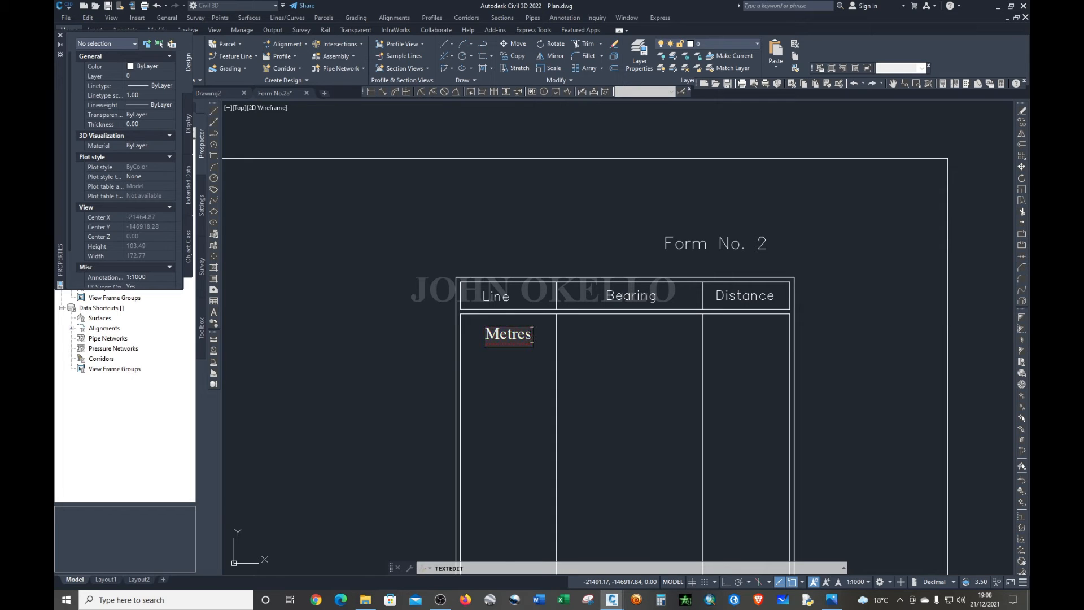
key(BackSpace)
key(BackSpace)
key(BackSpace)
key(BackSpace)
key(BackSpace)
key(BackSpace)
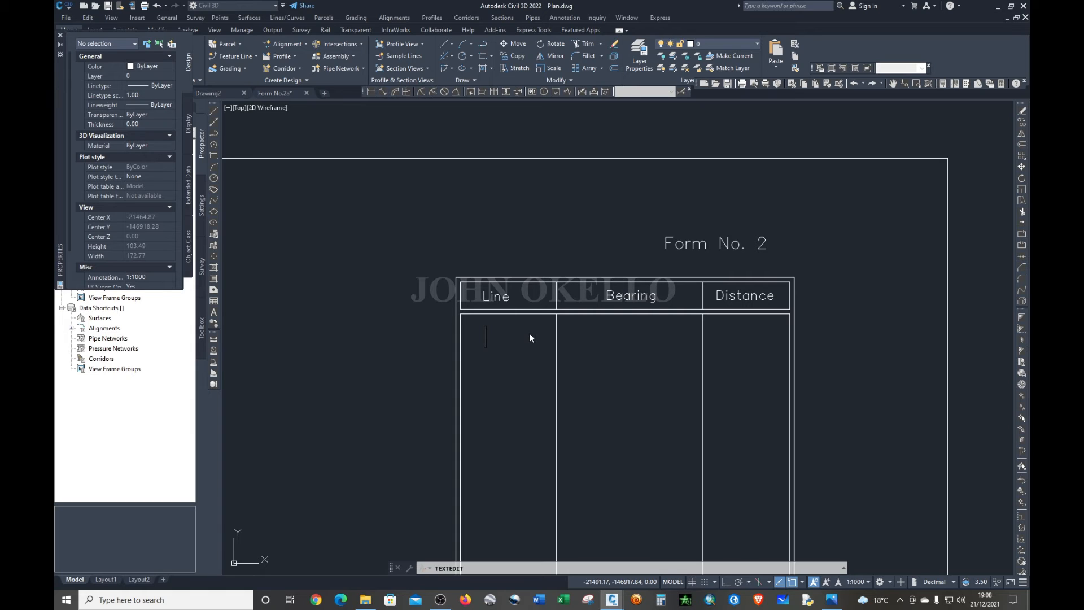
text(TN - TN1     158)
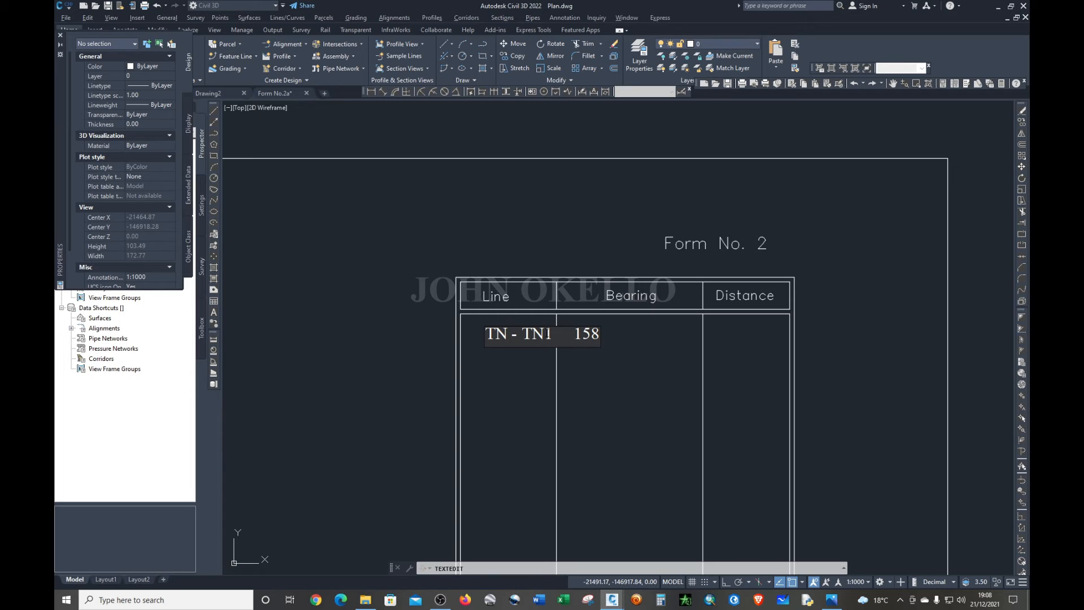
text(°   09)
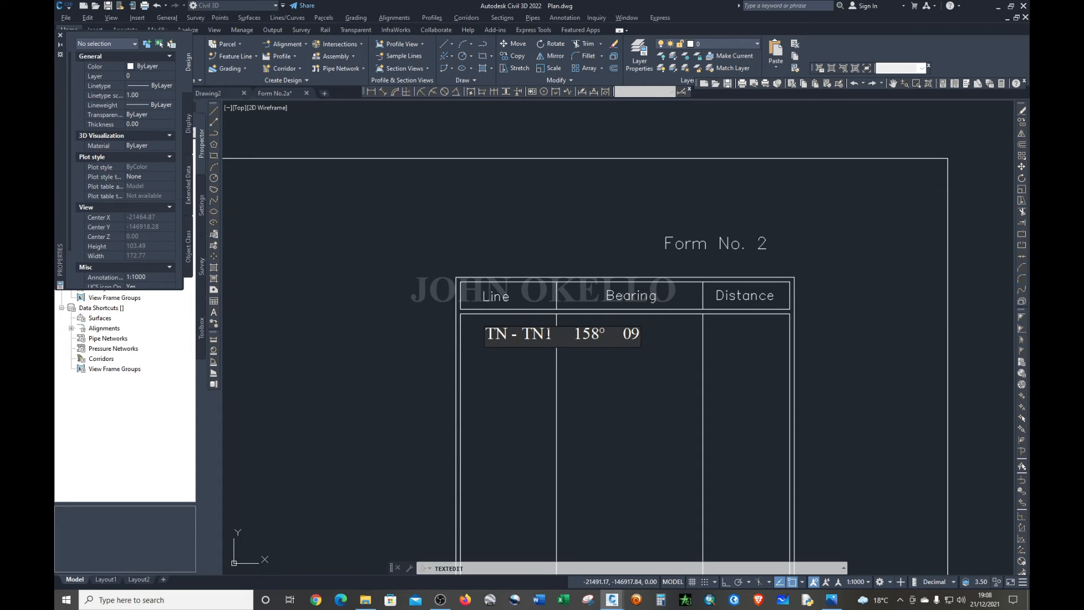
text('   22"     )
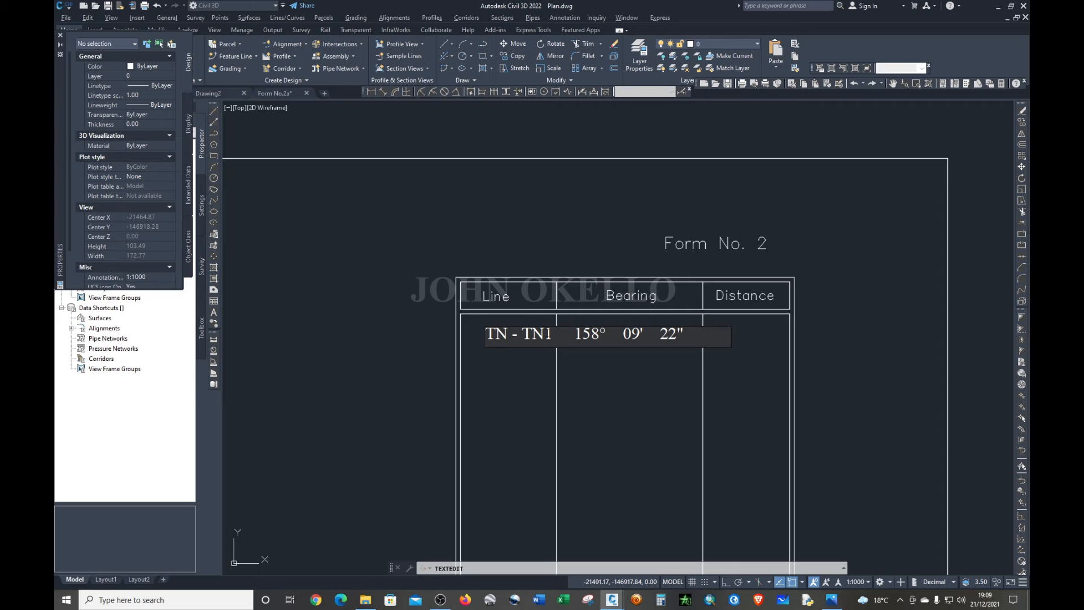
text(    15.00)
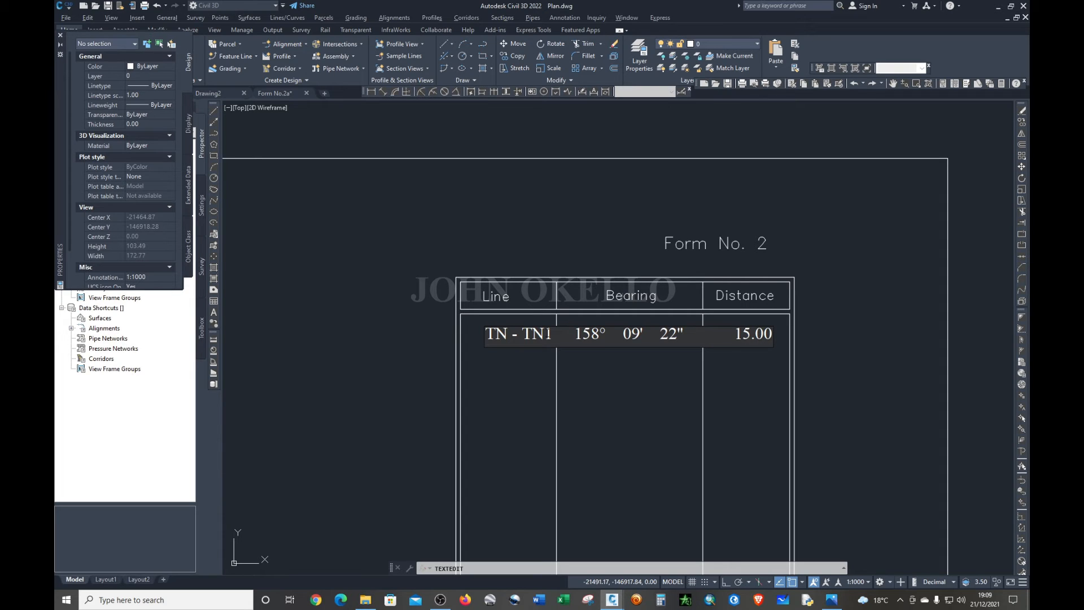
key(Return)
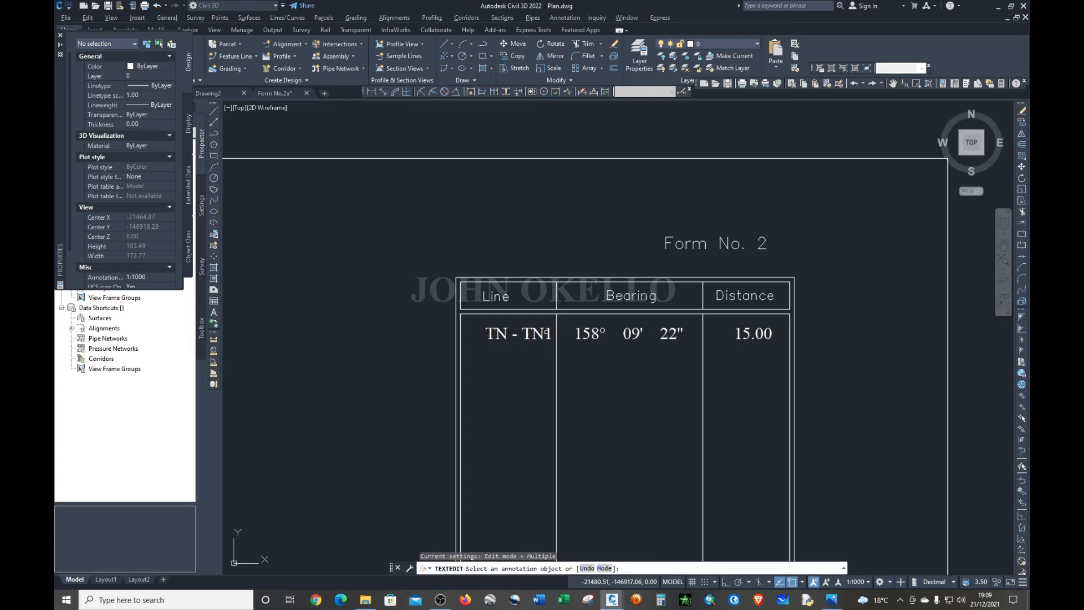
- Finish editing the TN - TN1 row and shift it slightly so its values sit within the Line, Bearing and Distance columns
key(Escape)
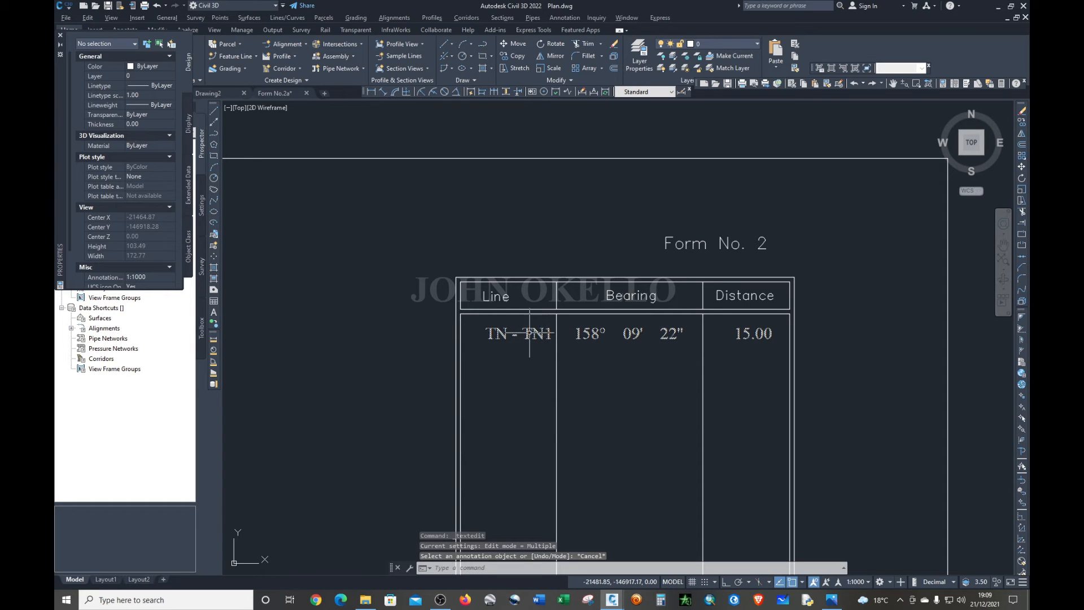
click(505, 334)
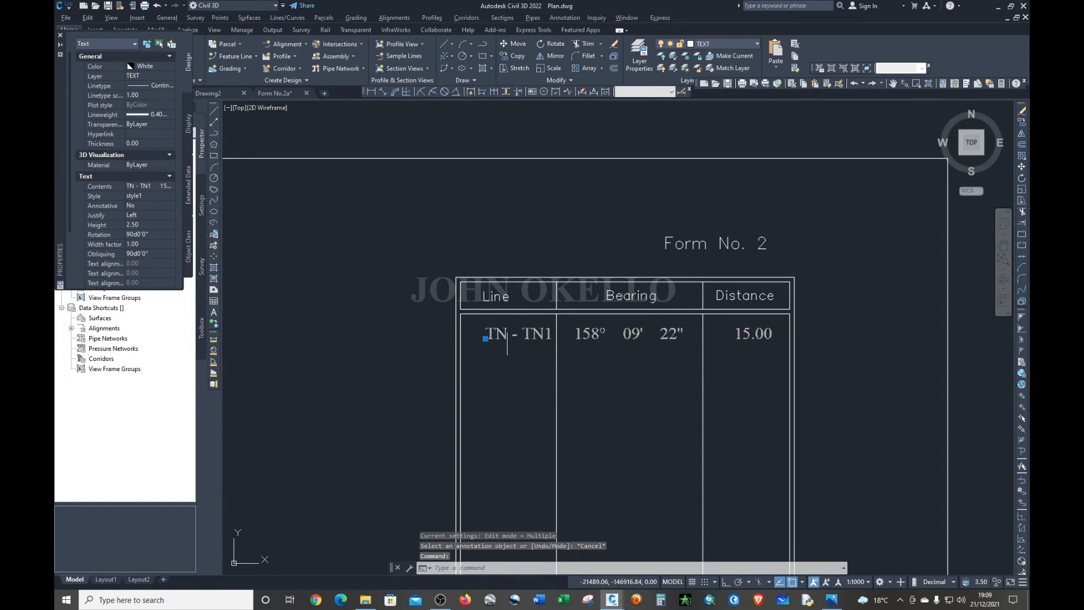
key(Escape)
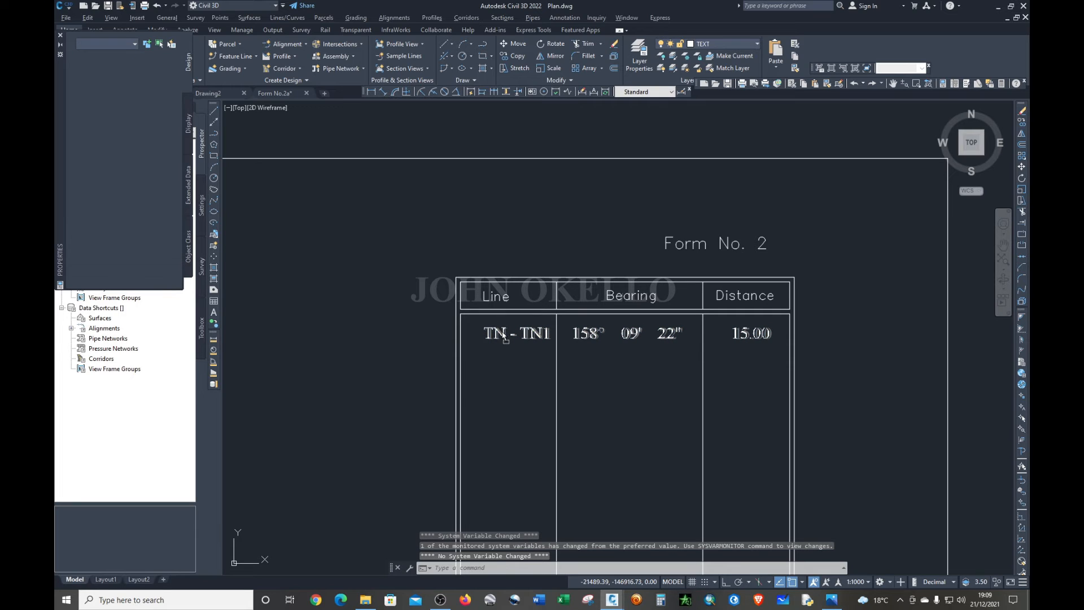
drag(502, 332, 496, 333)
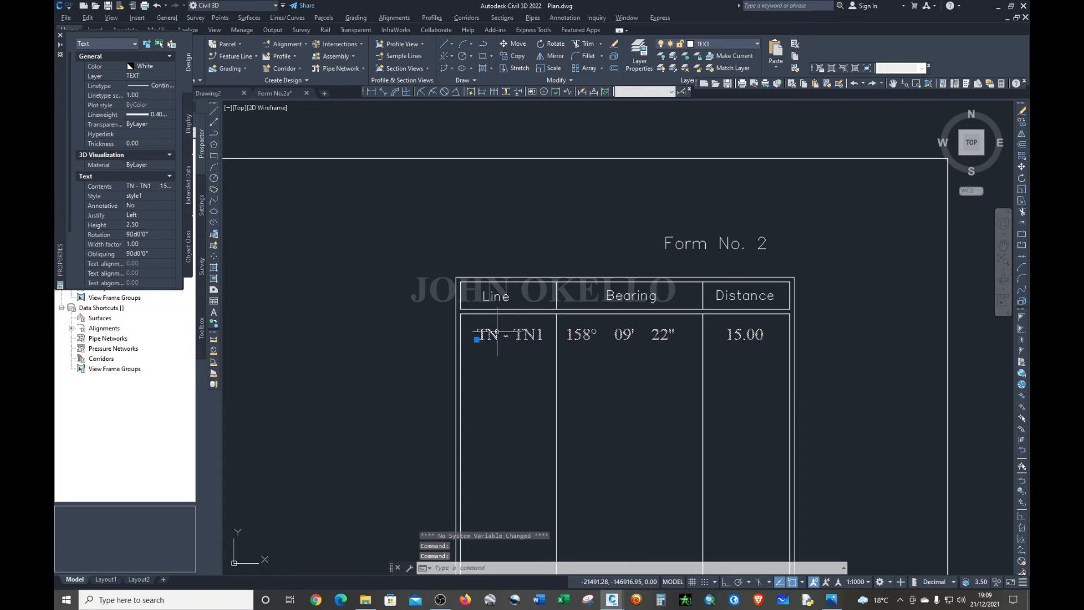
- Copy the TN - TN1 row and paste two duplicates beneath it at even spacing, aligned with the table columns
key(ctrl+c)
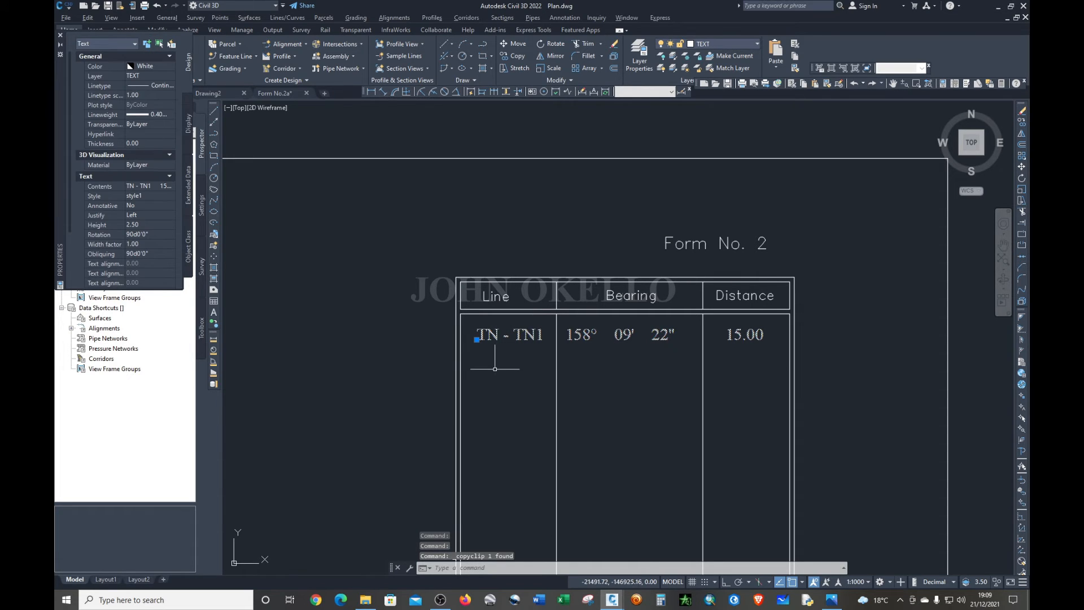
key(ctrl+v)
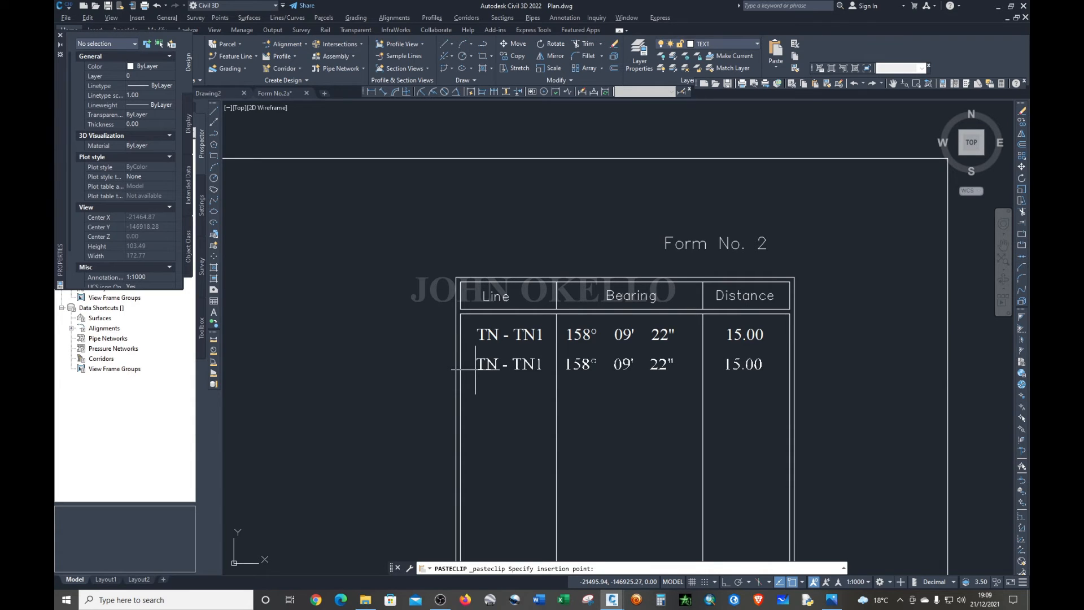
click(477, 371)
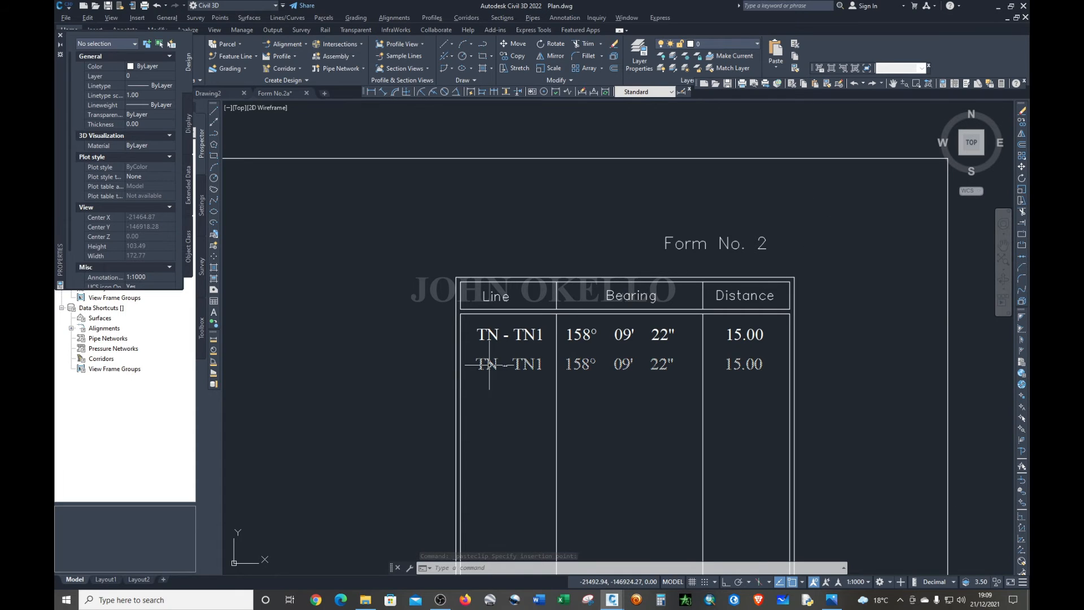
click(489, 364)
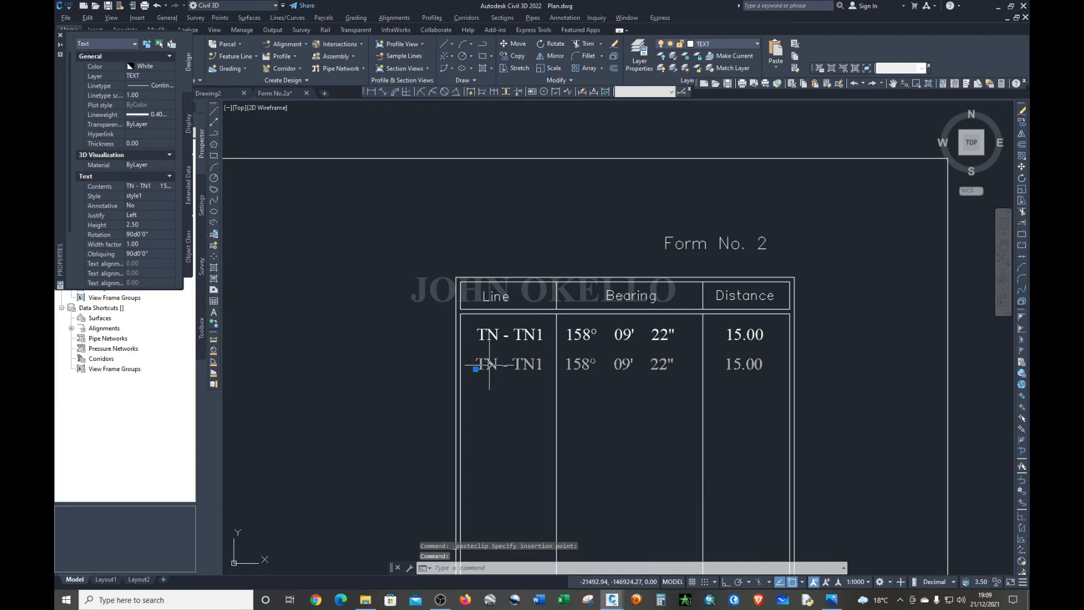
key(ctrl+v)
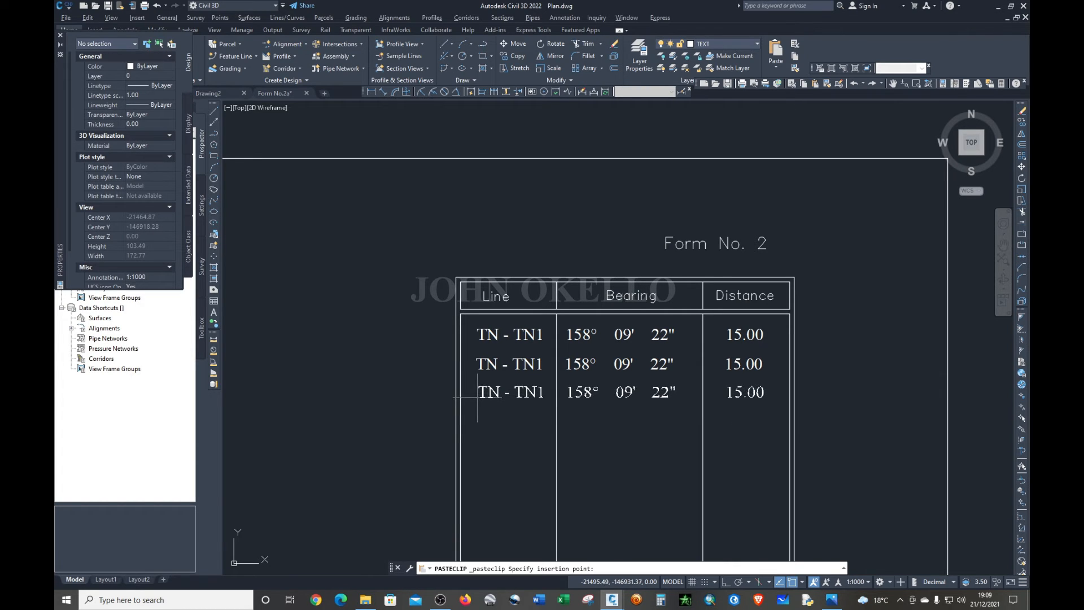
click(477, 397)
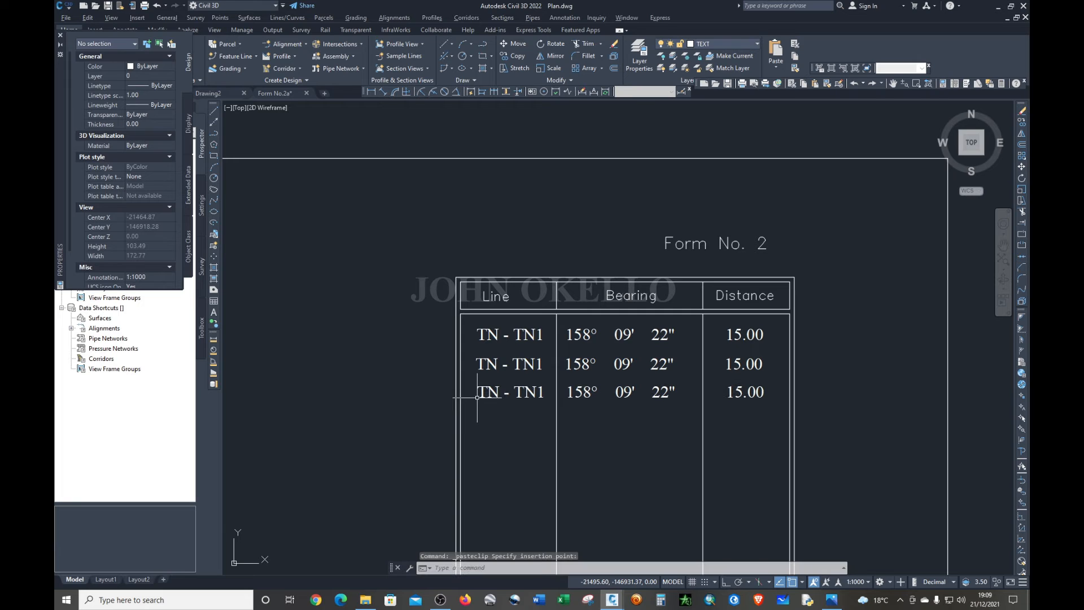
- Change the line name in the second table row to TN1 - MD5
click(477, 364)
double_click(501, 367)
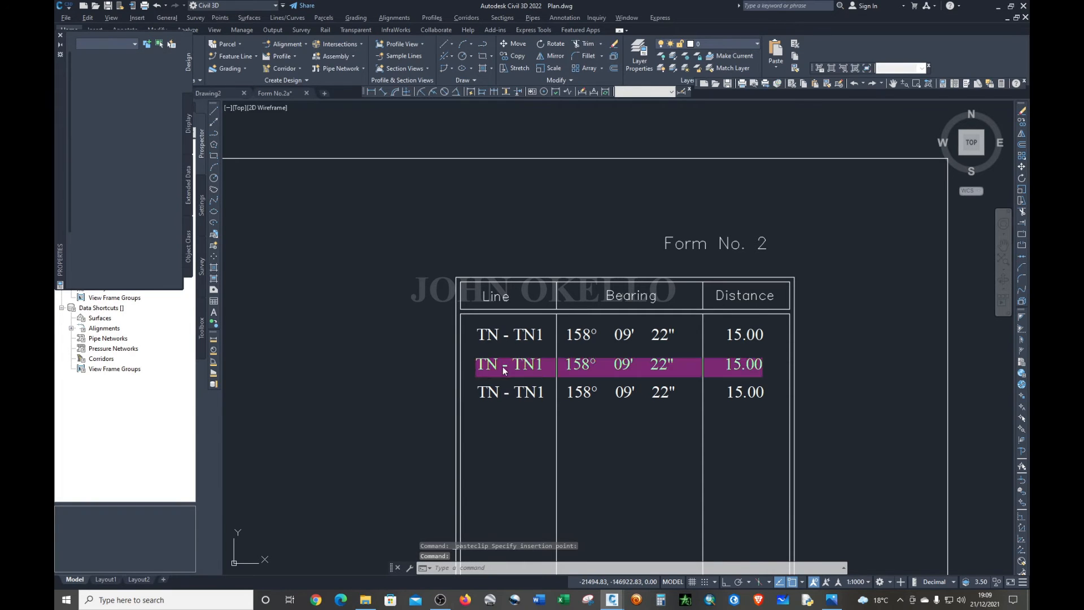
click(496, 369)
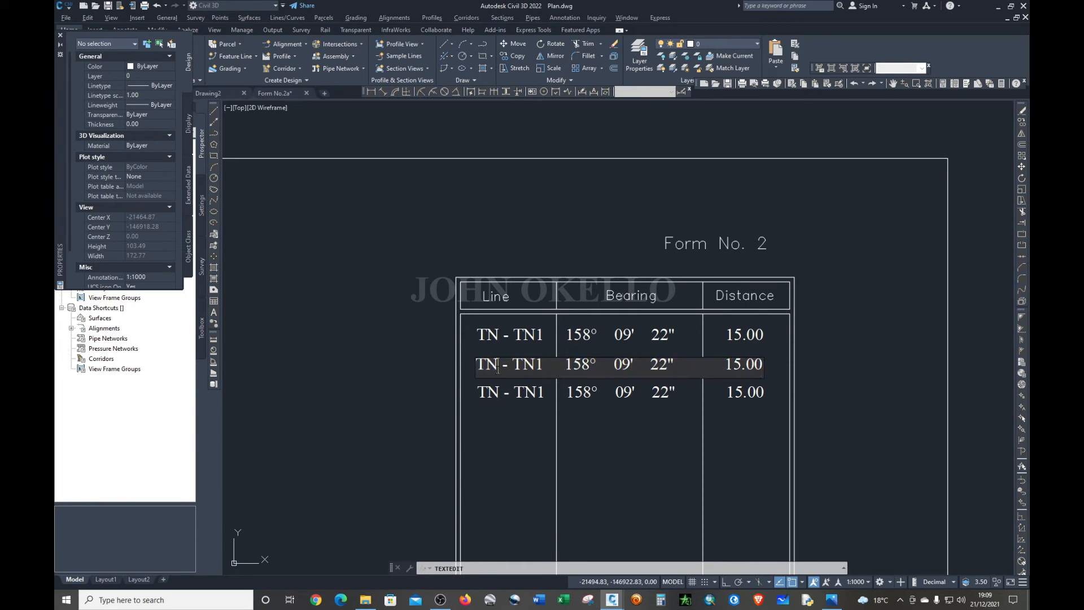
key(BackSpace)
key(BackSpace)
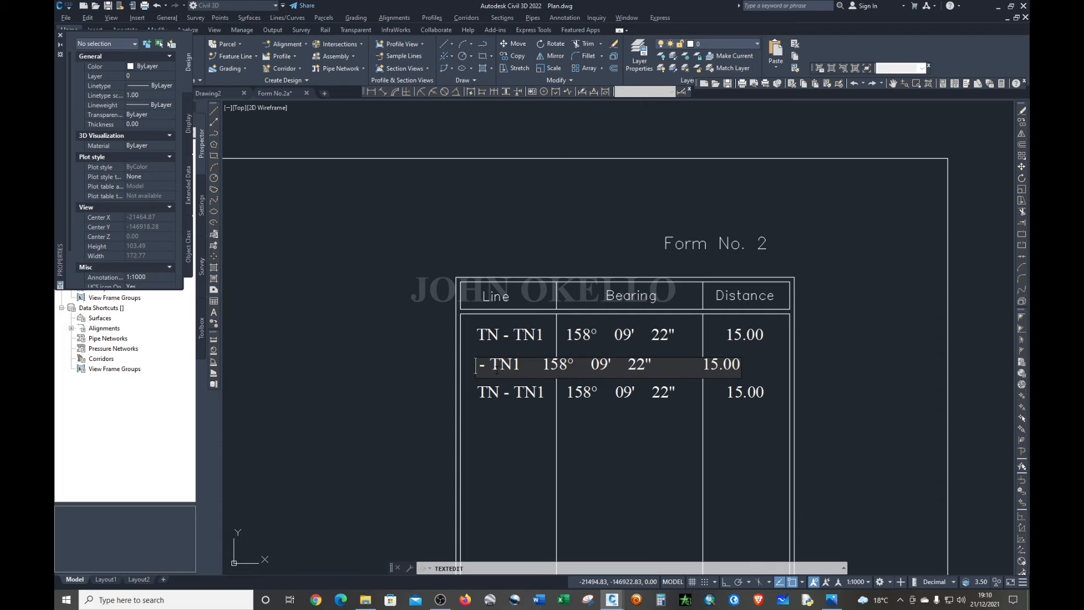
text(TN )
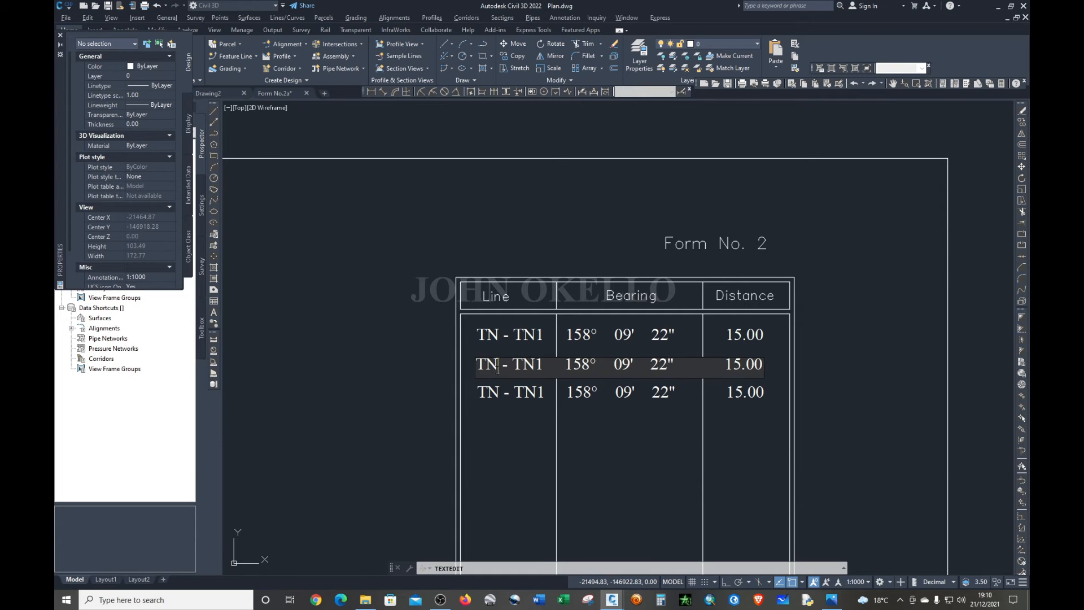
text(1)
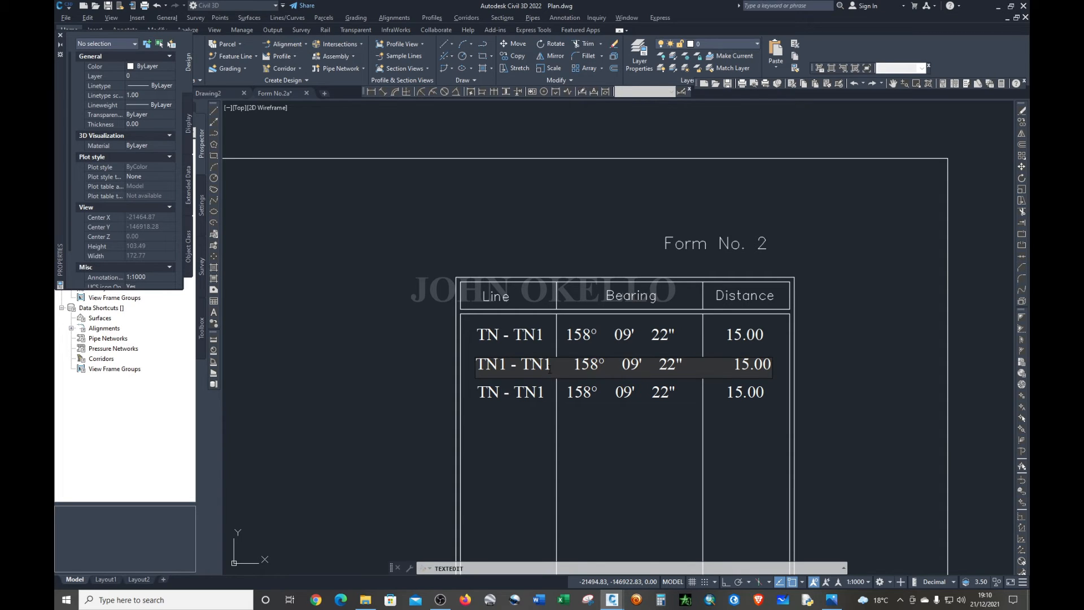
key(BackSpace)
key(BackSpace)
key(BackSpace)
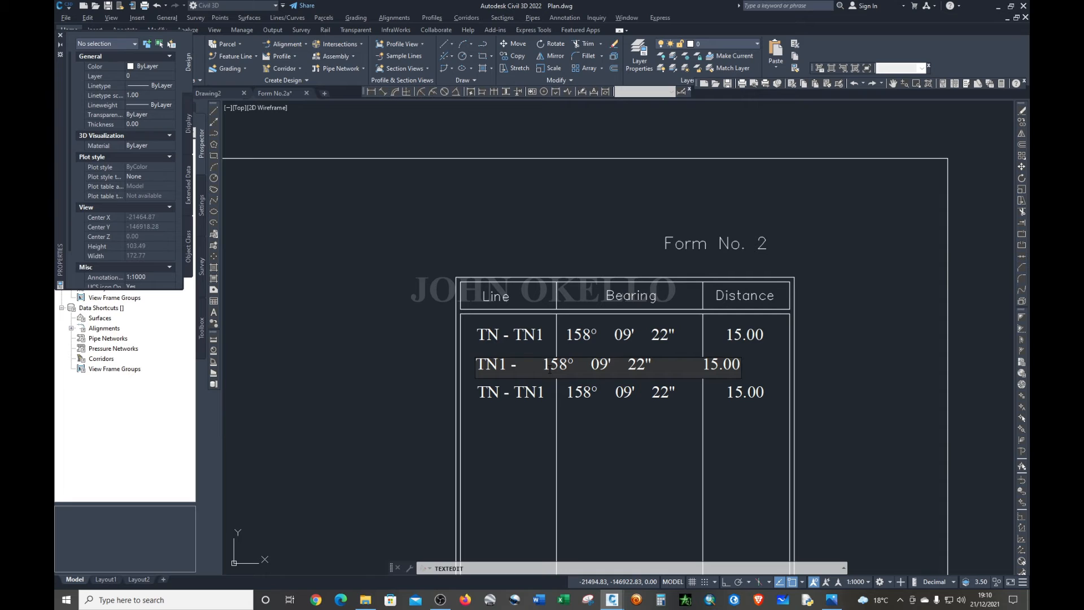
text(MD5)
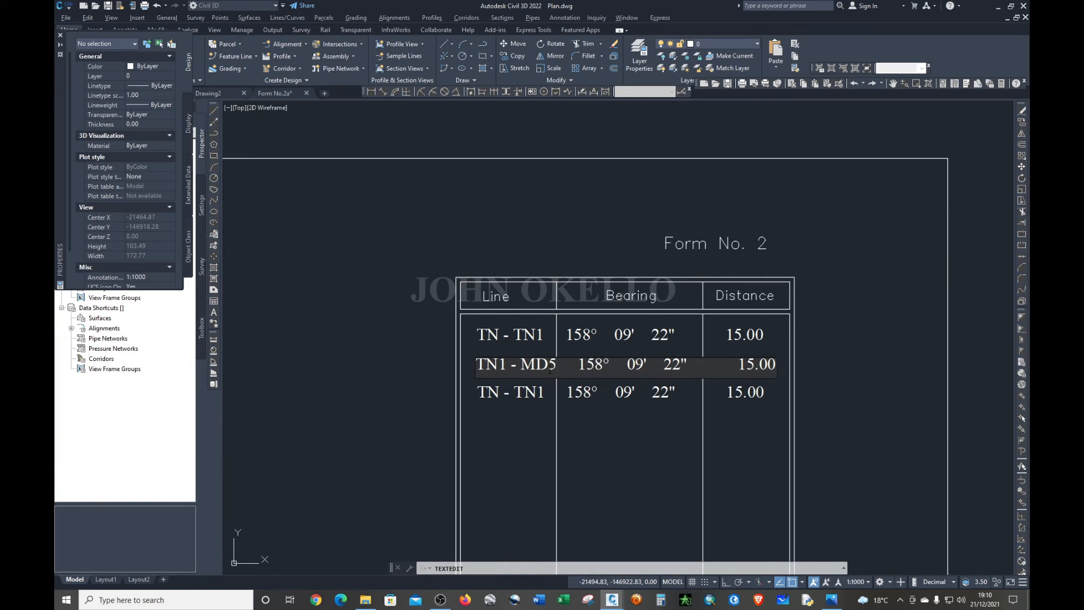
- Set the bearing in the TN1 - MD5 row to 102° 54' 54"
click(603, 366)
text(102)
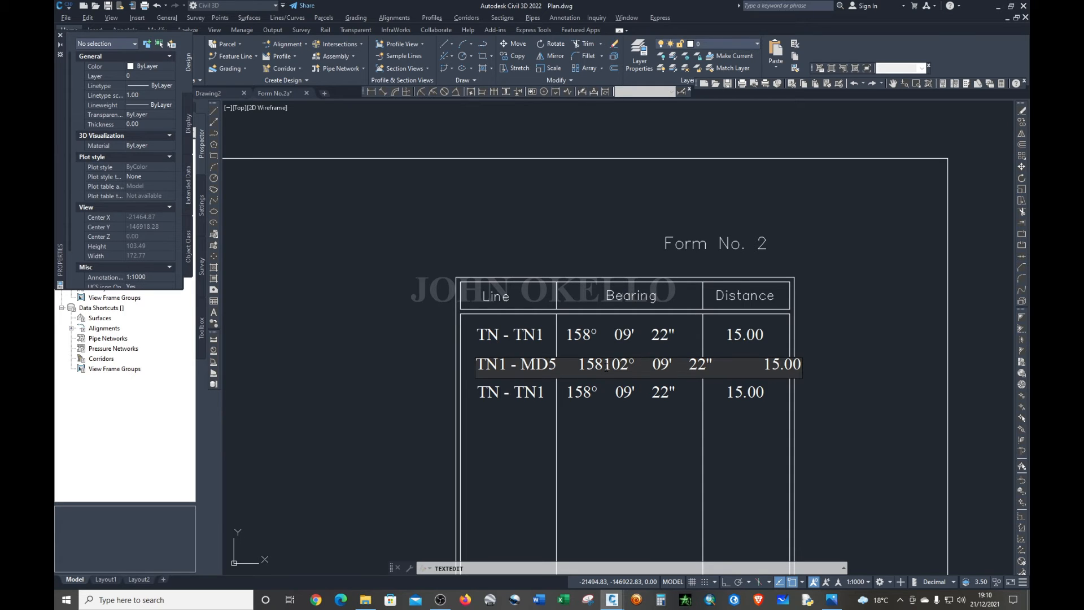
key(Delete)
key(Delete)
key(Delete)
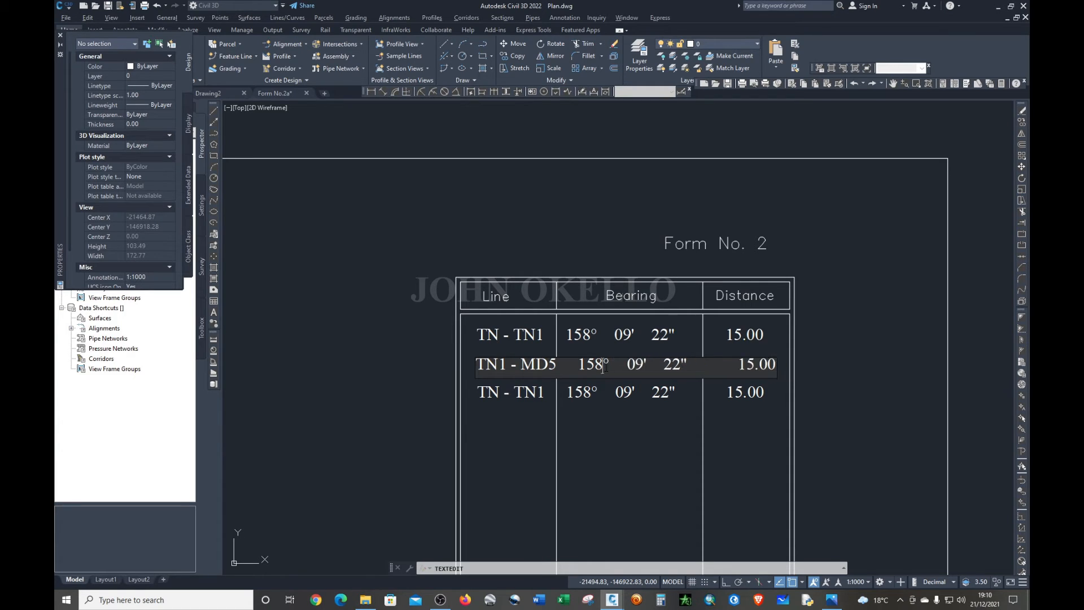
key(BackSpace)
key(BackSpace)
text(02)
key(BackSpace)
key(BackSpace)
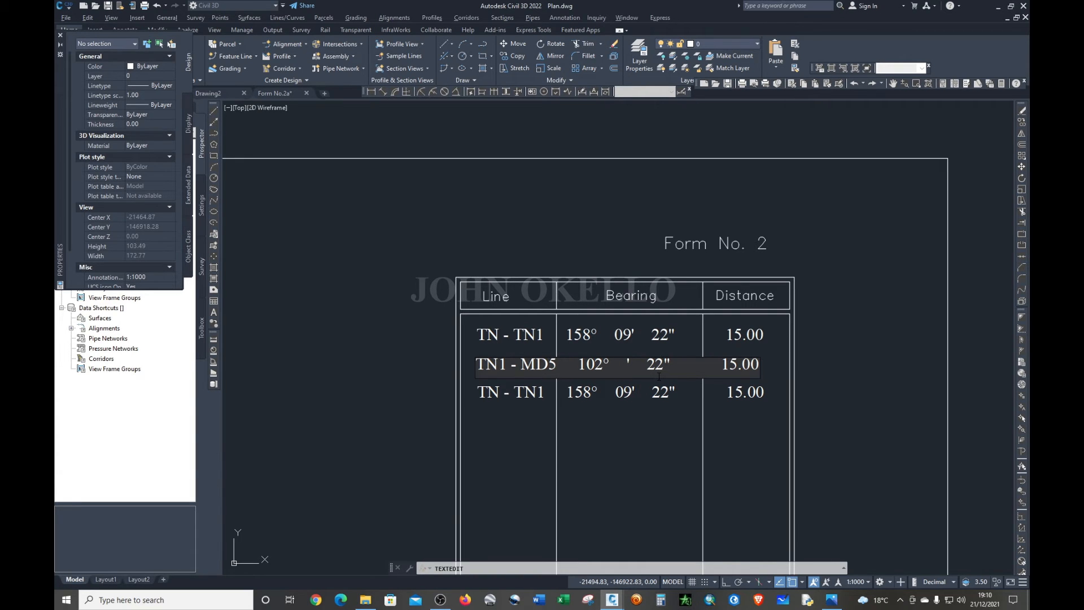
text(54)
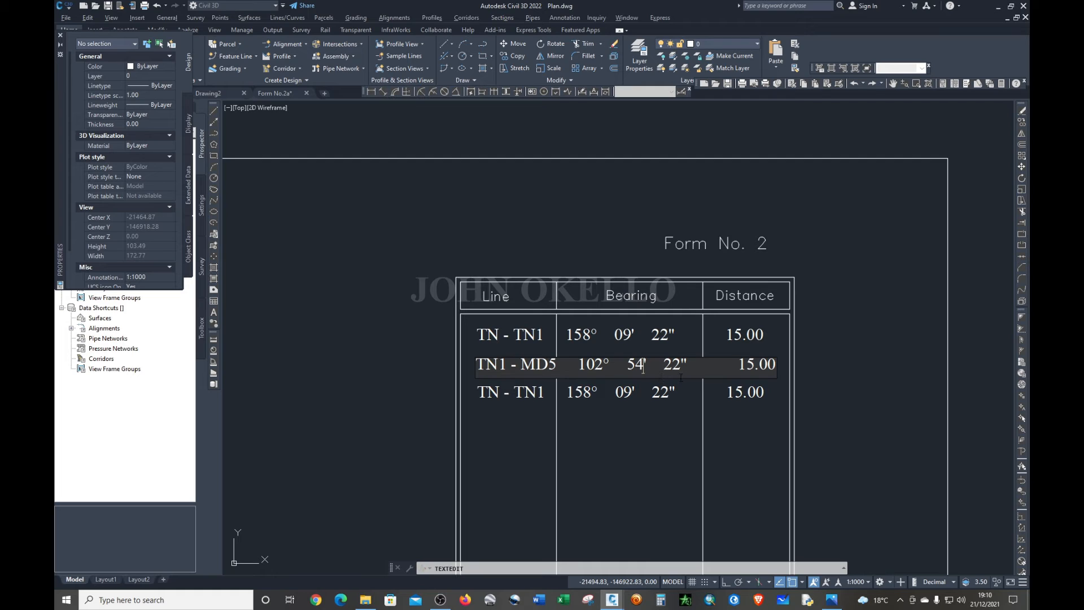
click(681, 366)
key(BackSpace)
key(BackSpace)
text(54)
- Set the distance in the TN1 - MD5 row to 14.00 and finish editing the text
click(772, 364)
click(754, 364)
key(BackSpace)
text(4)
click(664, 429)
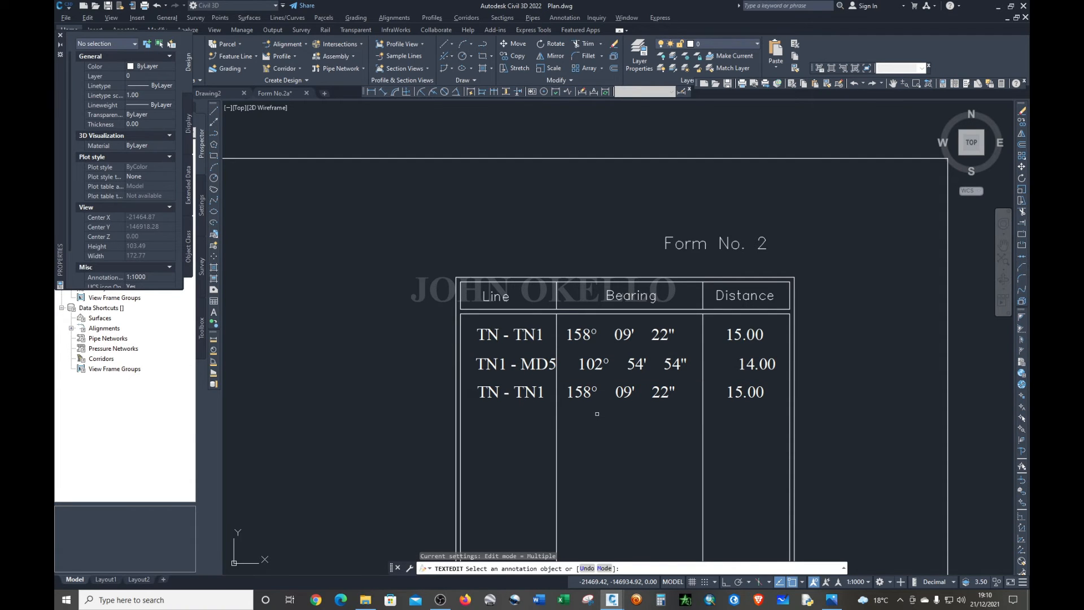
key(Escape)
- Shift the TN1 - MD5 row sideways so its bearing and distance line up with the values in the row above
click(504, 369)
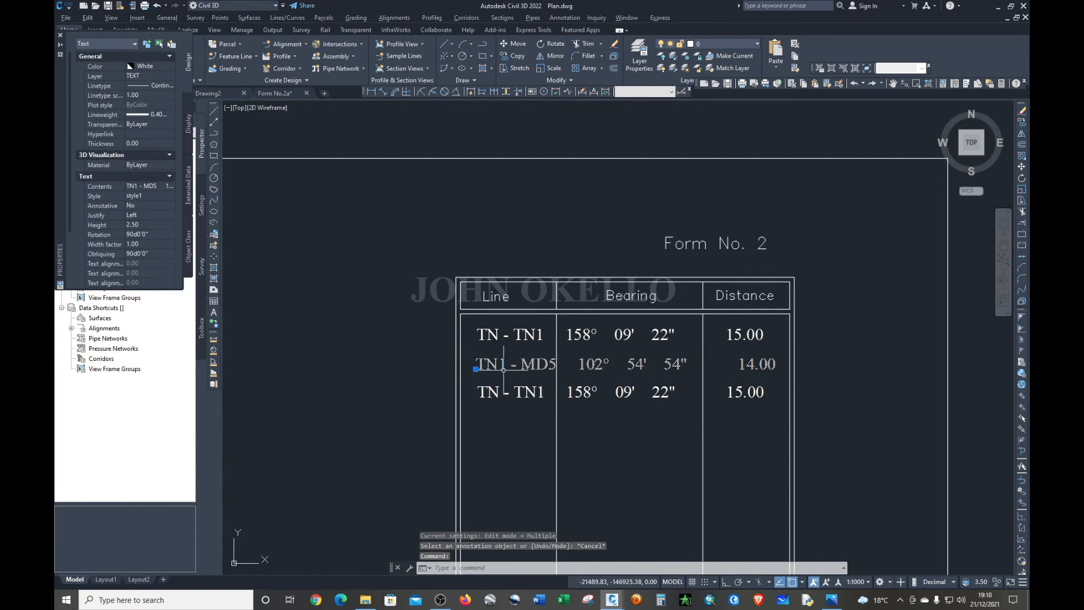
double_click(493, 364)
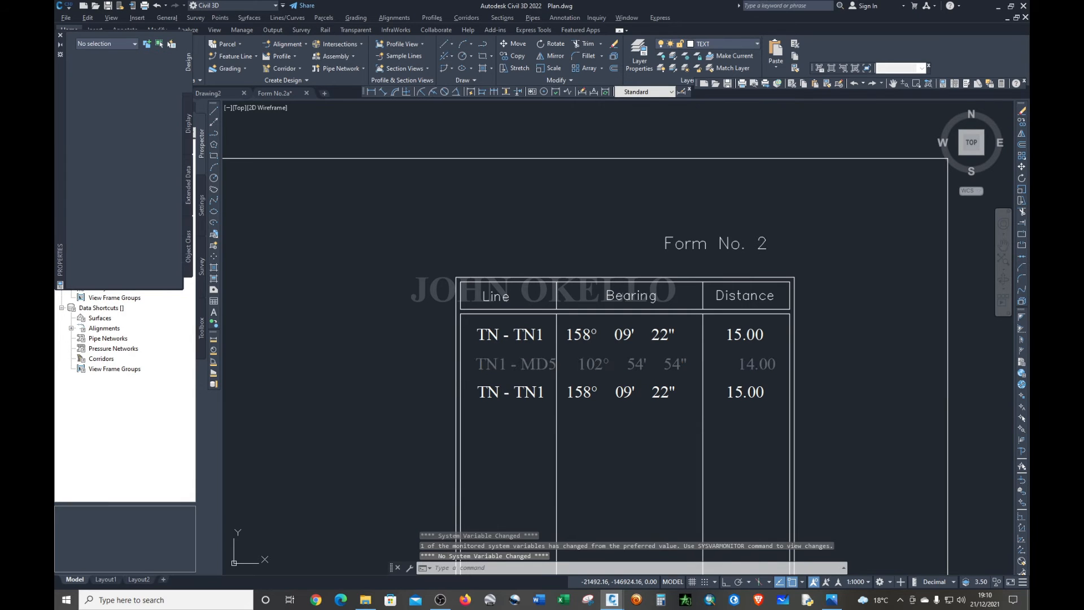
click(483, 364)
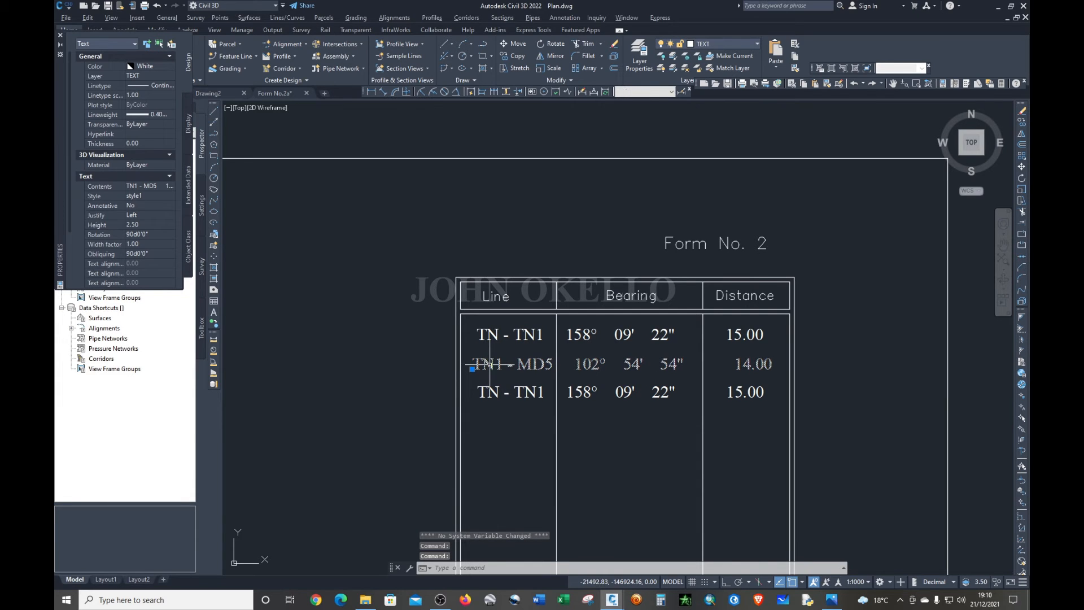
double_click(489, 365)
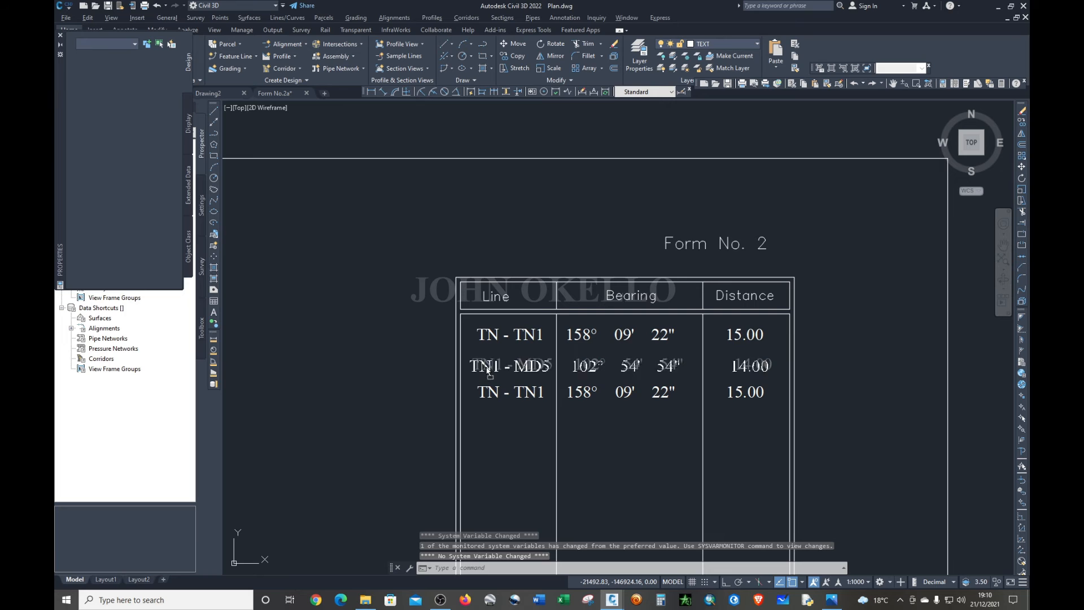
drag(486, 367, 482, 366)
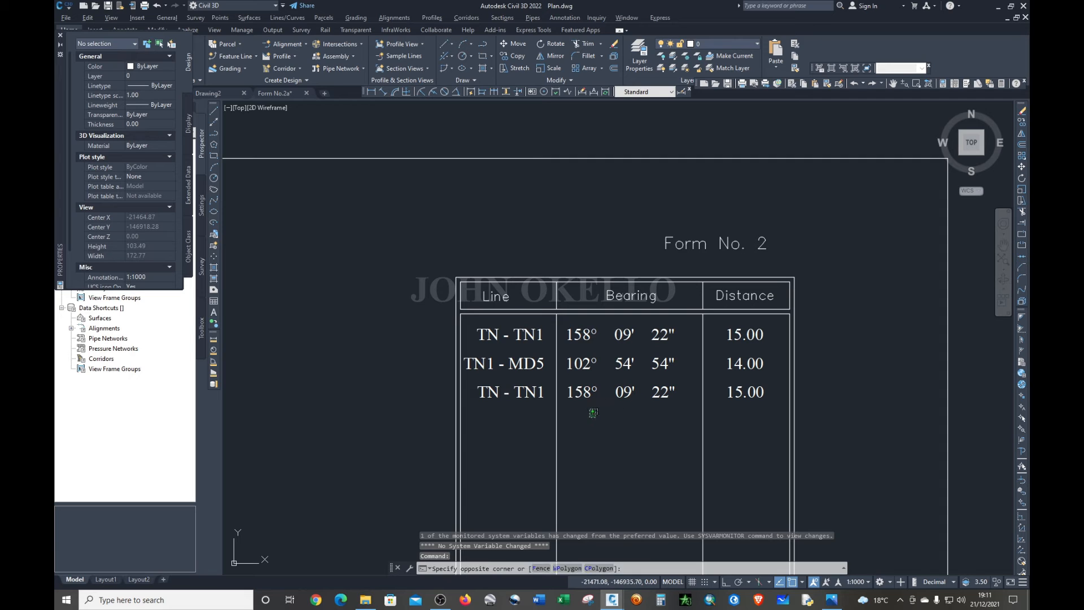
click(581, 406)
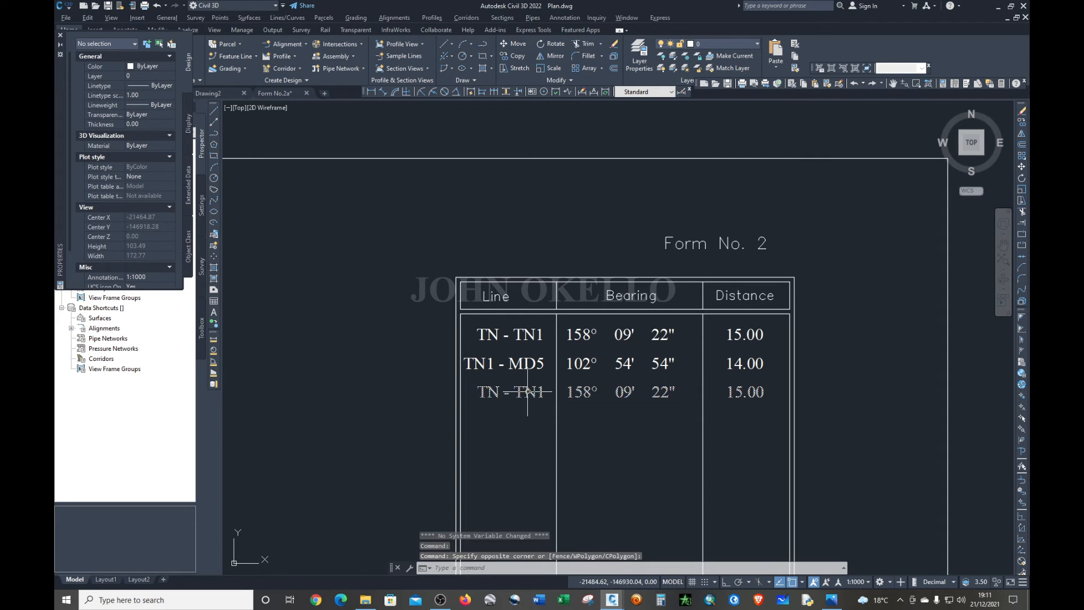
- Change the line name in the third table row to M2 - M2X
click(485, 388)
double_click(494, 398)
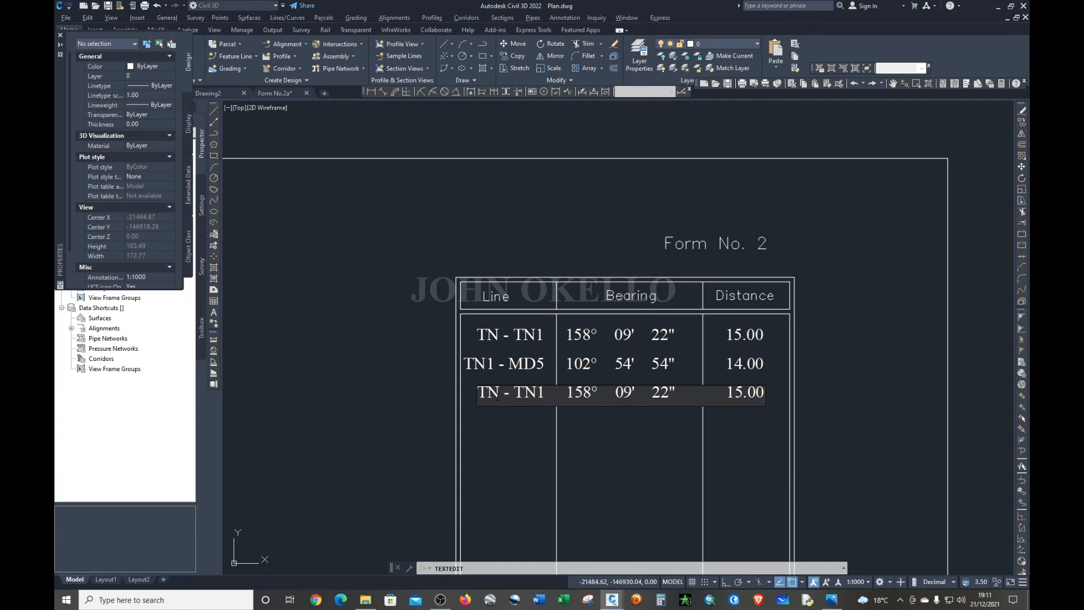
key(BackSpace)
key(BackSpace)
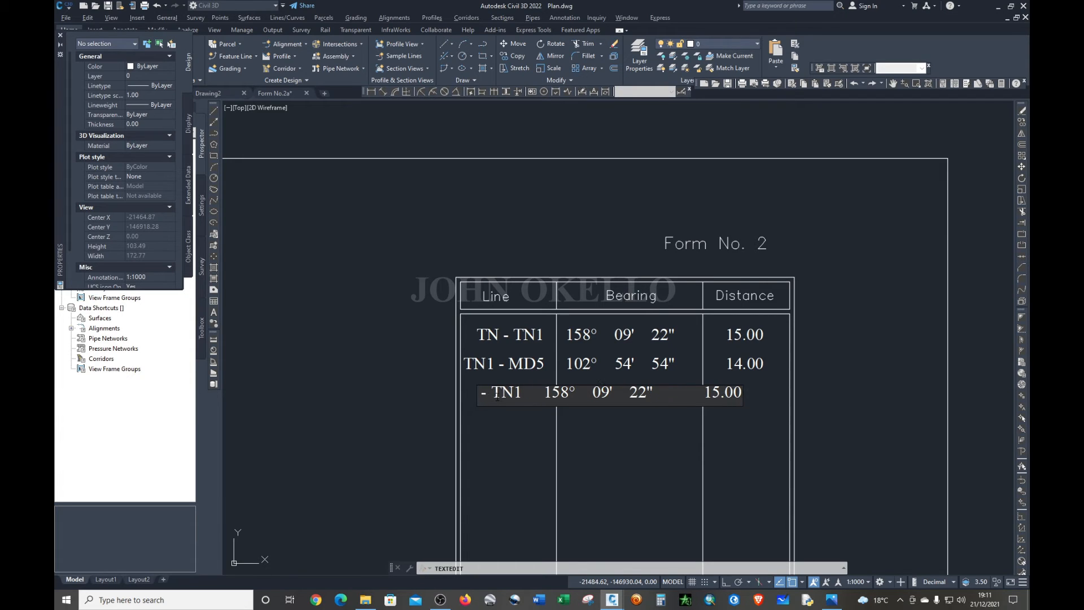
text(M )
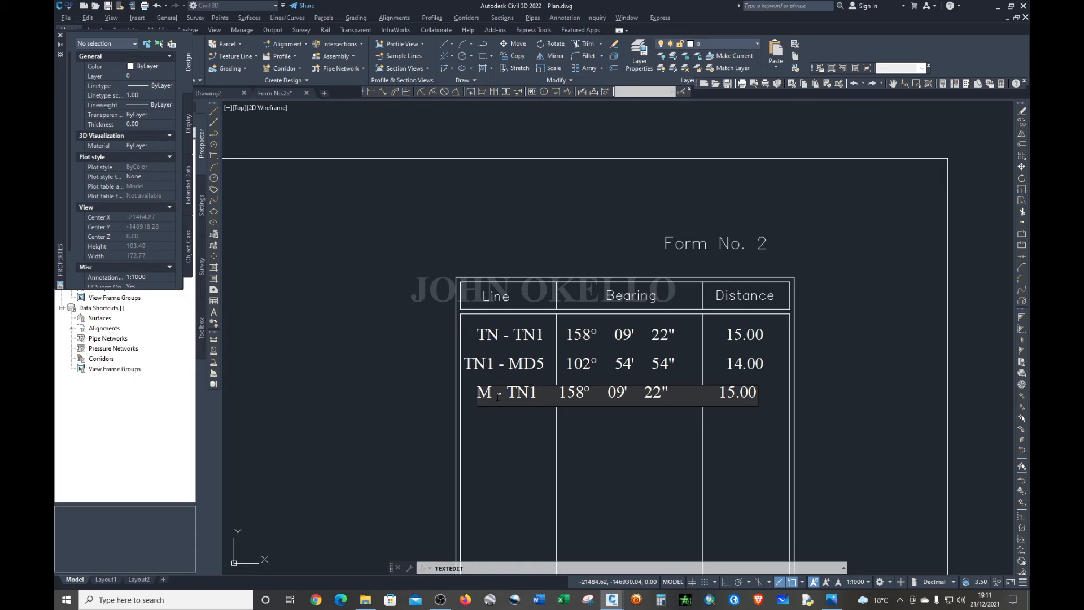
text(2)
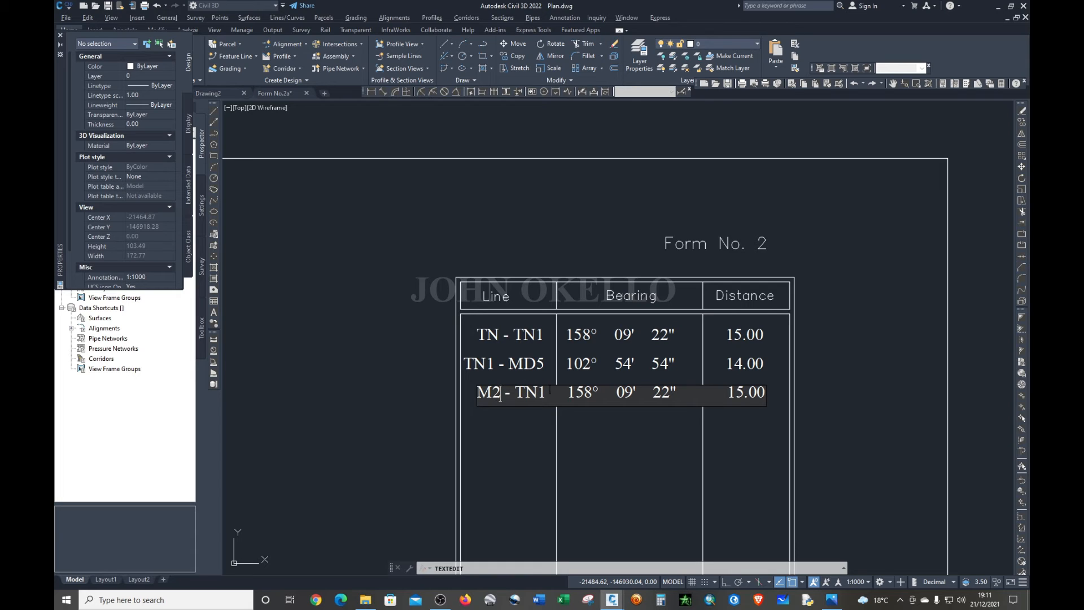
double_click(545, 395)
click(545, 394)
key(BackSpace)
key(BackSpace)
key(BackSpace)
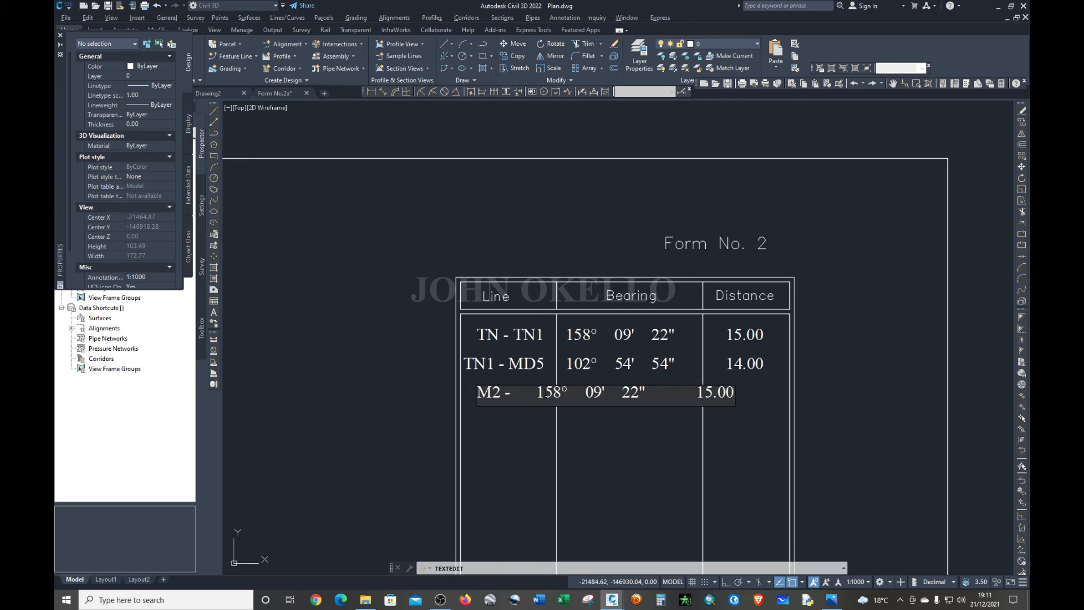
text(M2)
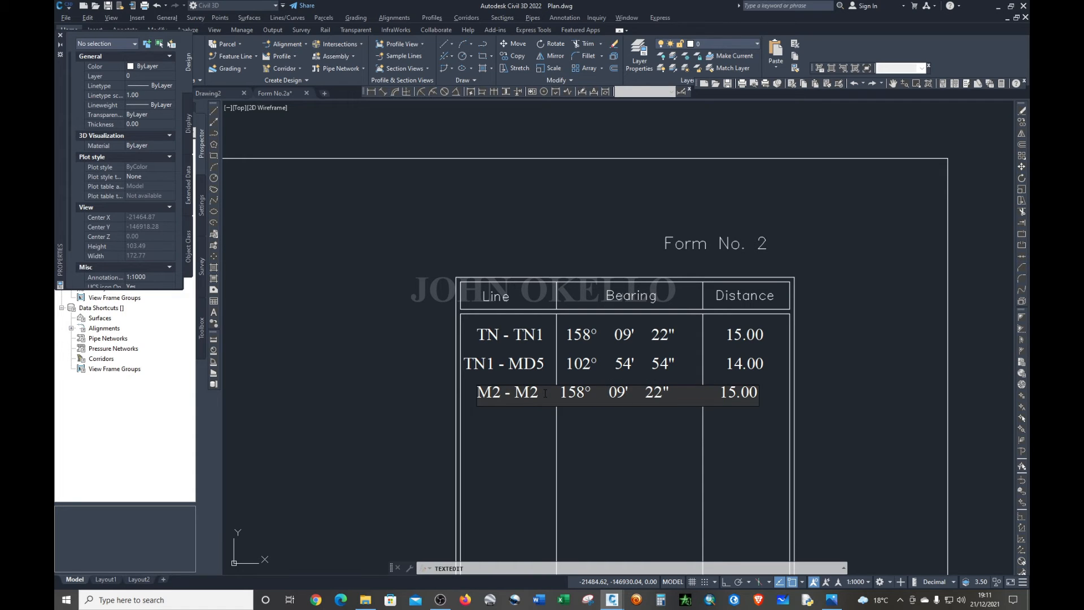
text(X)
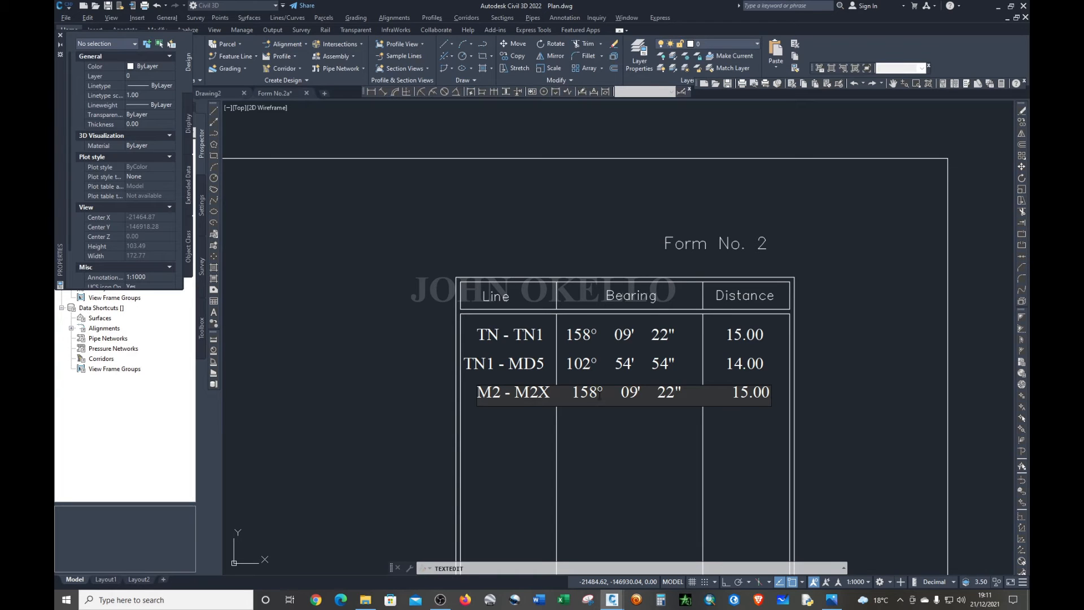
- Set the bearing in the M2 - M2X row to 282° 15' 08"
key(BackSpace)
key(Delete)
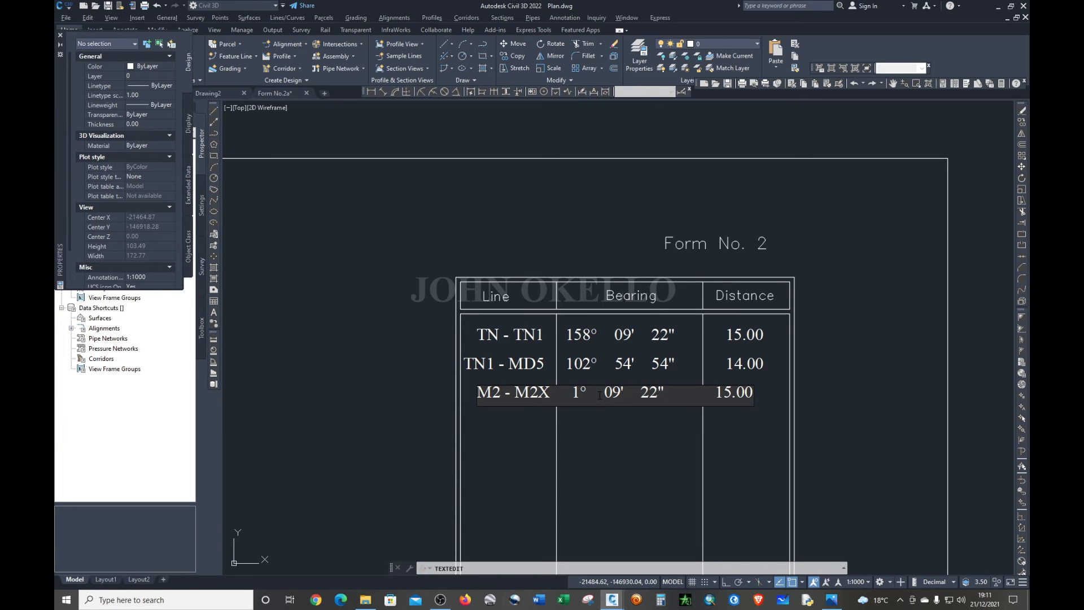
key(BackSpace)
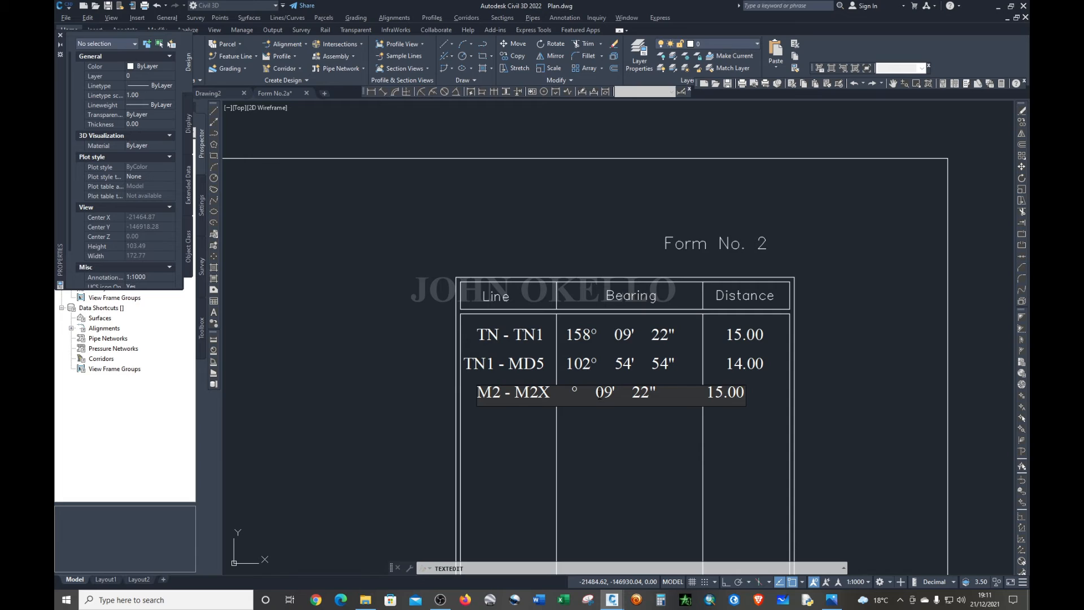
text(282)
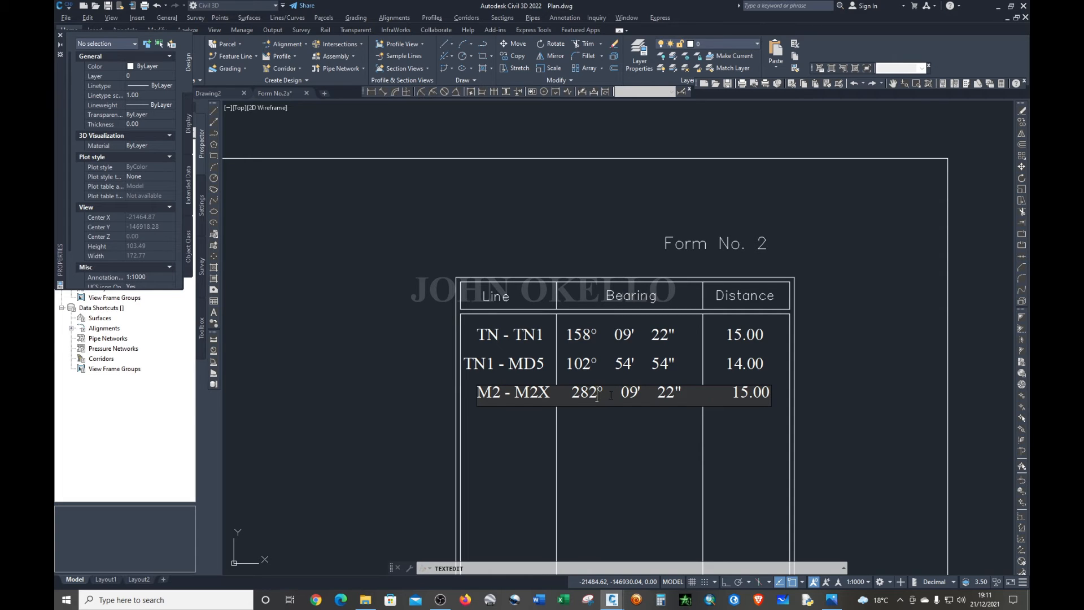
click(636, 391)
key(BackSpace)
key(BackSpace)
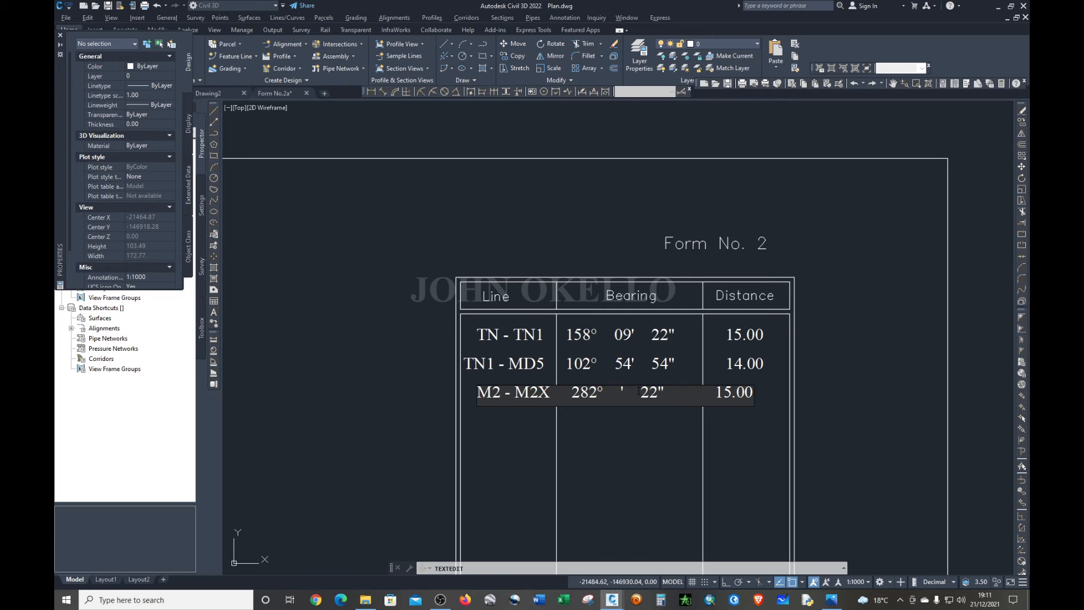
text(15)
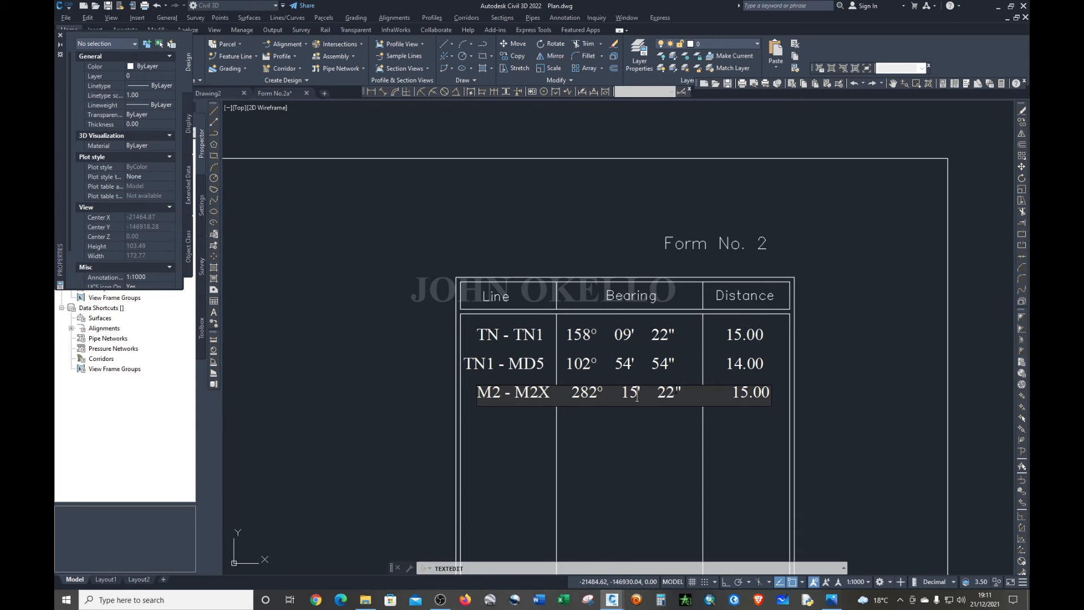
key(BackSpace)
key(BackSpace)
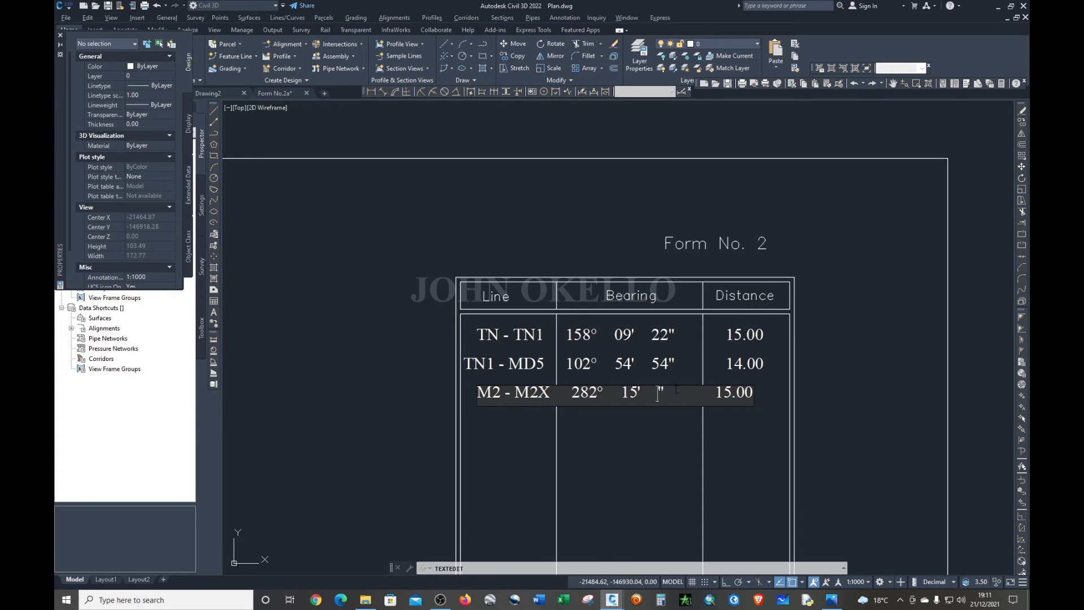
text(05)
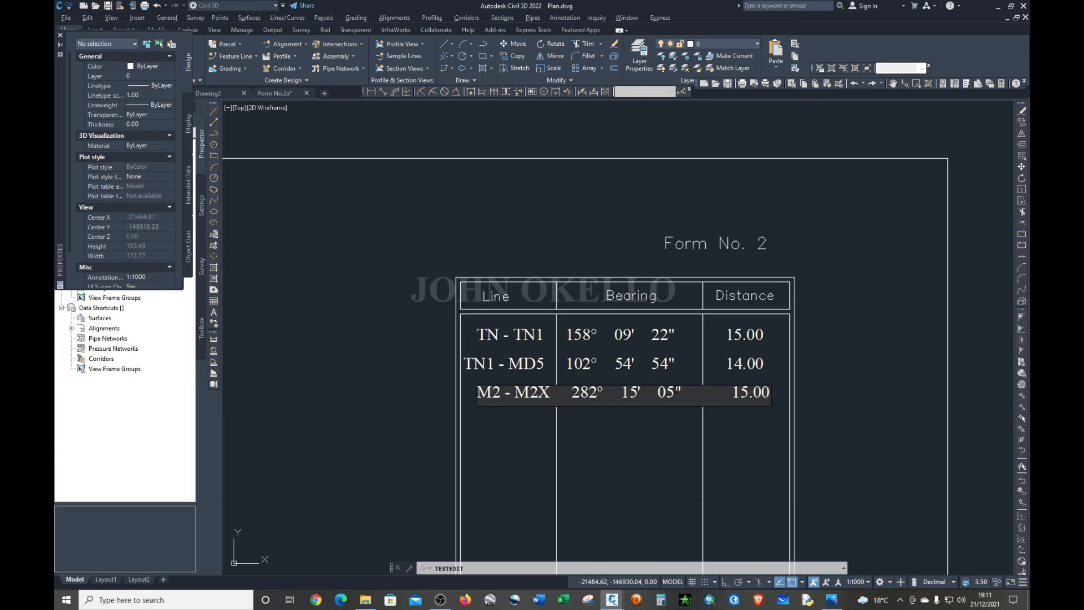
key(BackSpace)
text(8)
- Set the distance in the M2 - M2X row to 23.14 and finish editing the text
key(BackSpace)
key(BackSpace)
key(BackSpace)
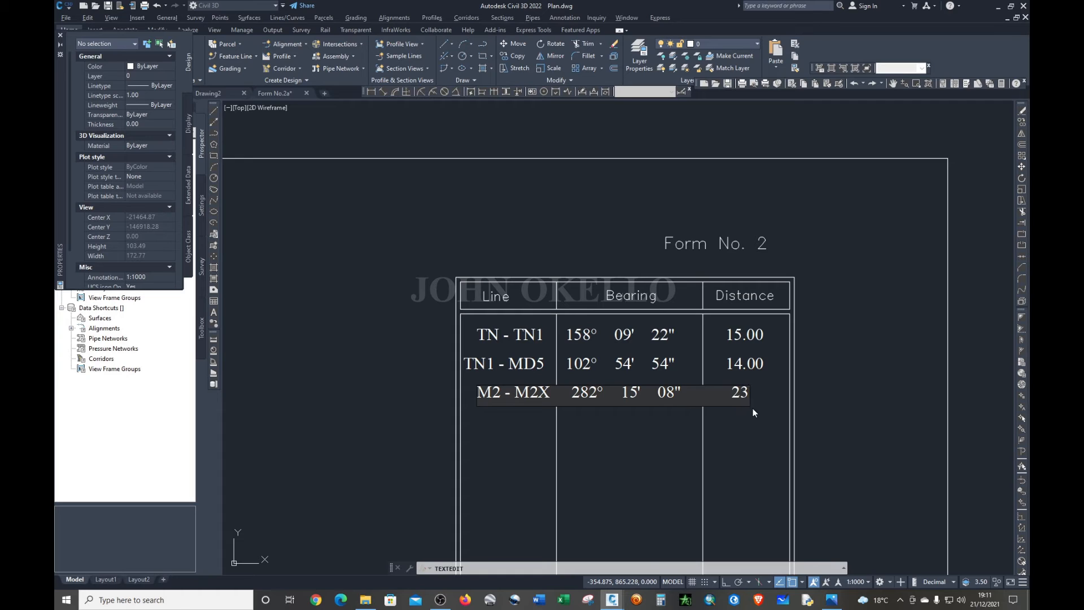
text(.14)
click(752, 408)
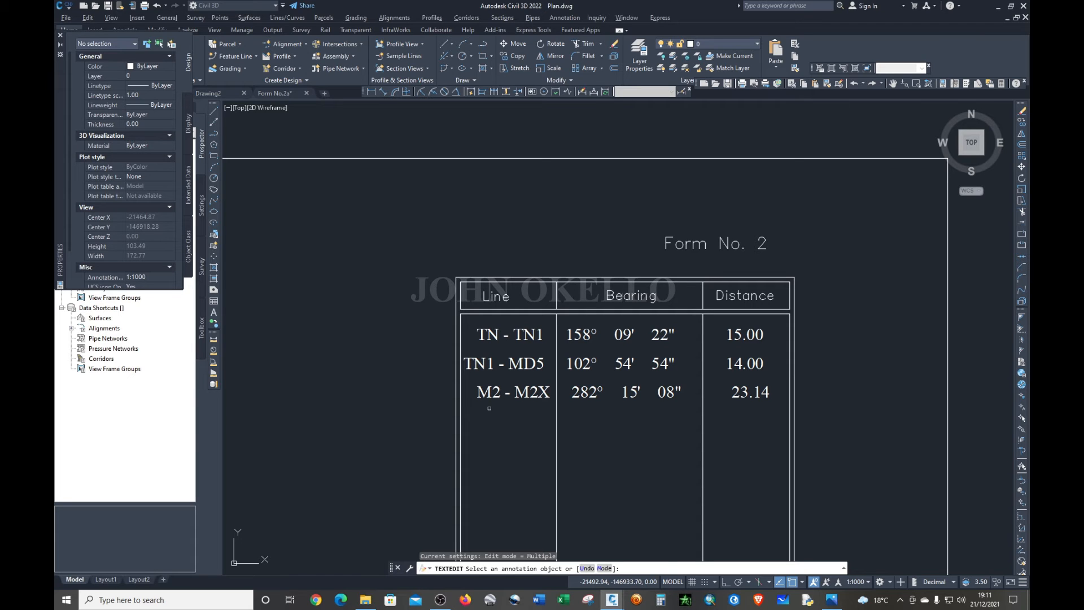
key(Escape)
- Shift the M2 - M2X row to line up its bearing and distance with the rows above, and save the drawing
click(491, 393)
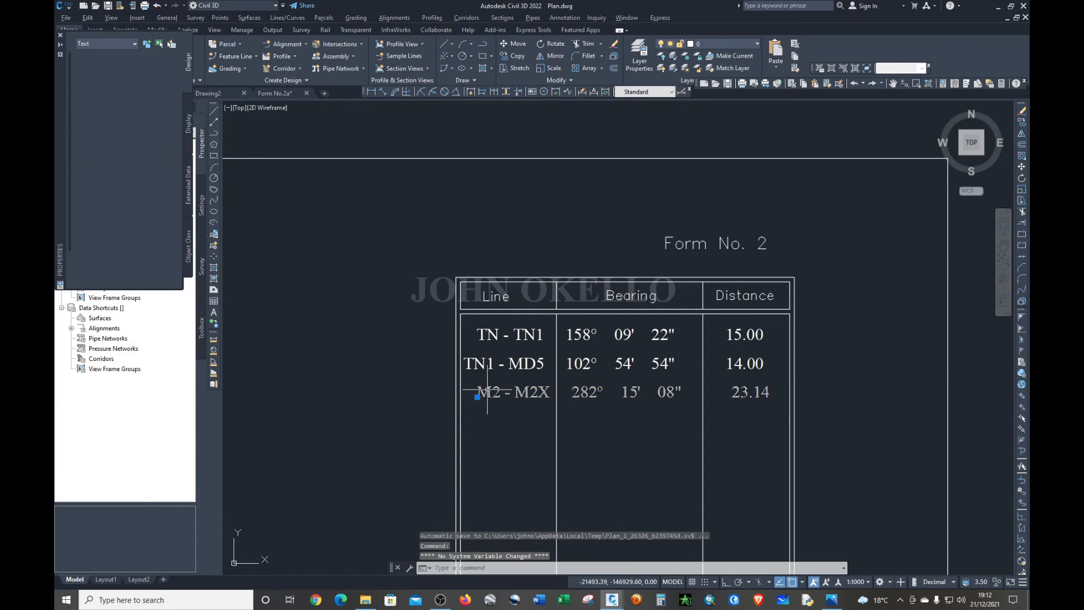
drag(491, 395, 485, 398)
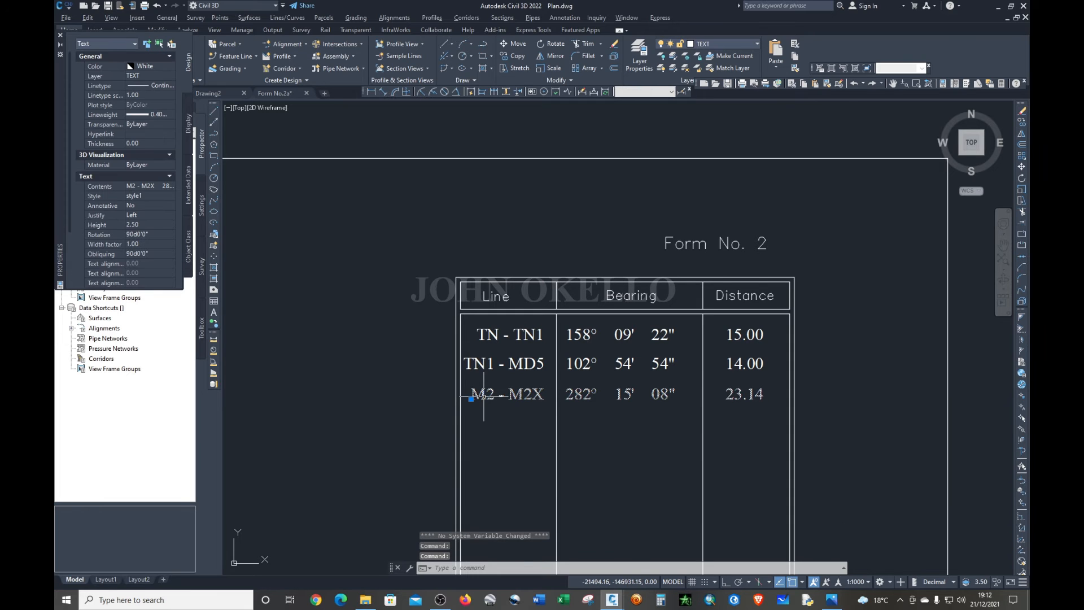
click(502, 457)
key(Escape)
scroll(572, 362, down, 6)
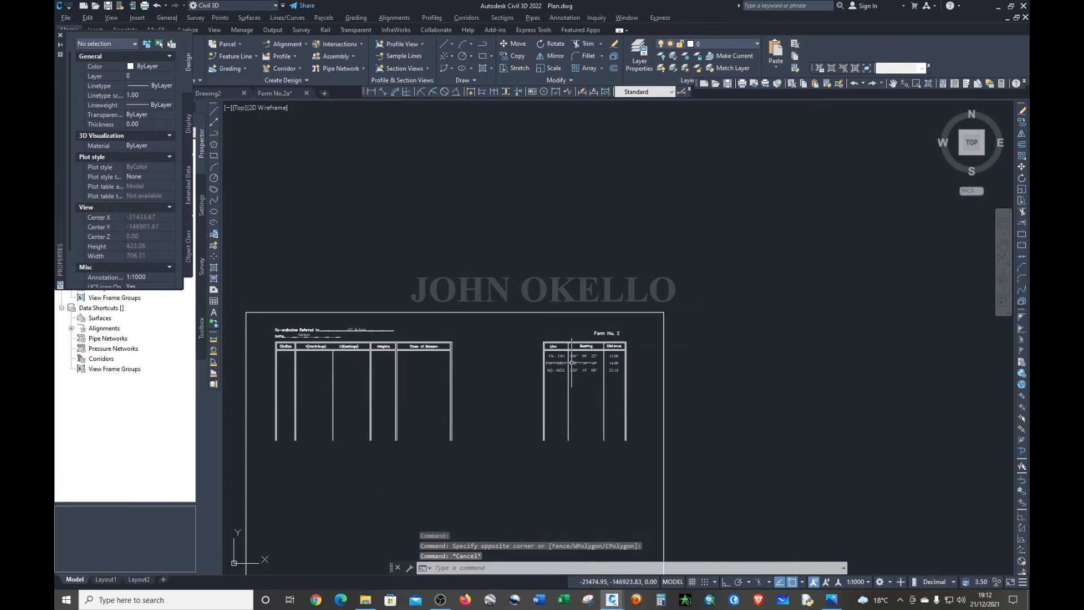
key(ctrl+s)
- Cut the whole Form No. 2 sheet and paste it farther east of the plot, leaving clear space between them
scroll(626, 281, down, 3)
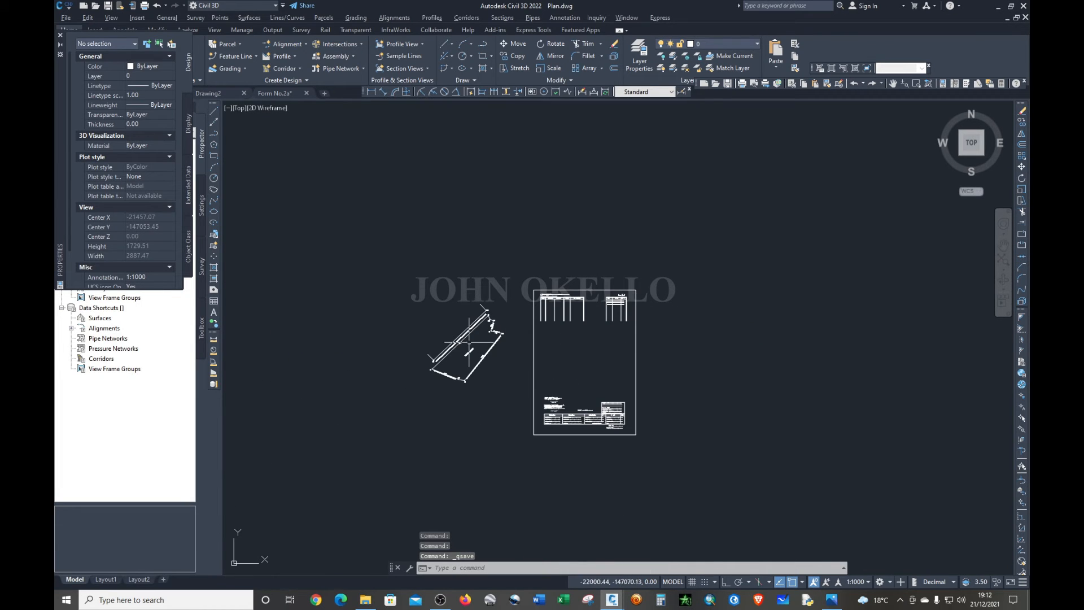
scroll(466, 338, up, 6)
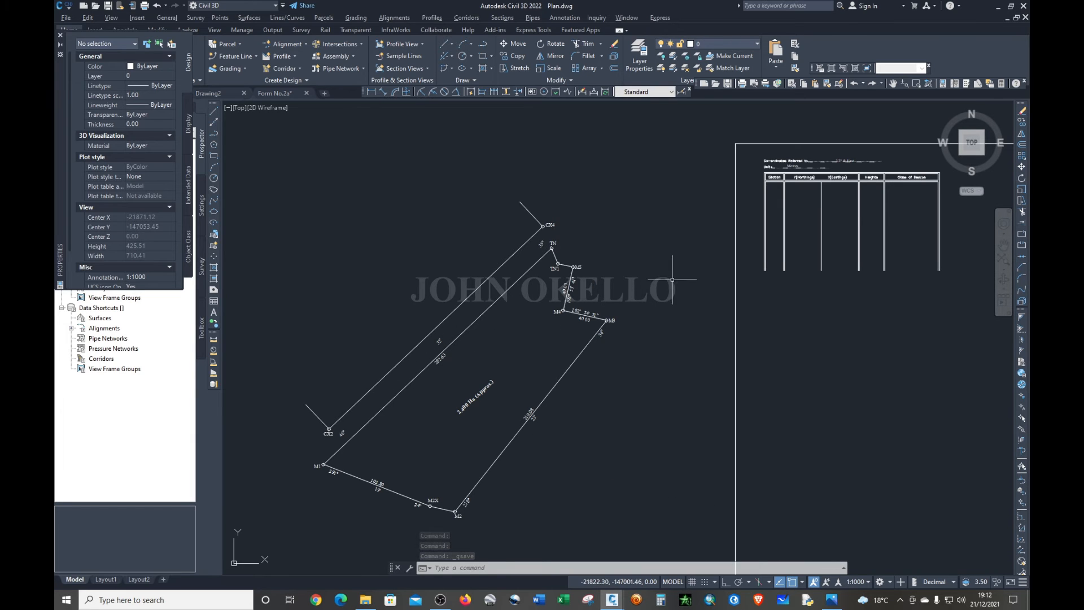
scroll(666, 324, down, 5)
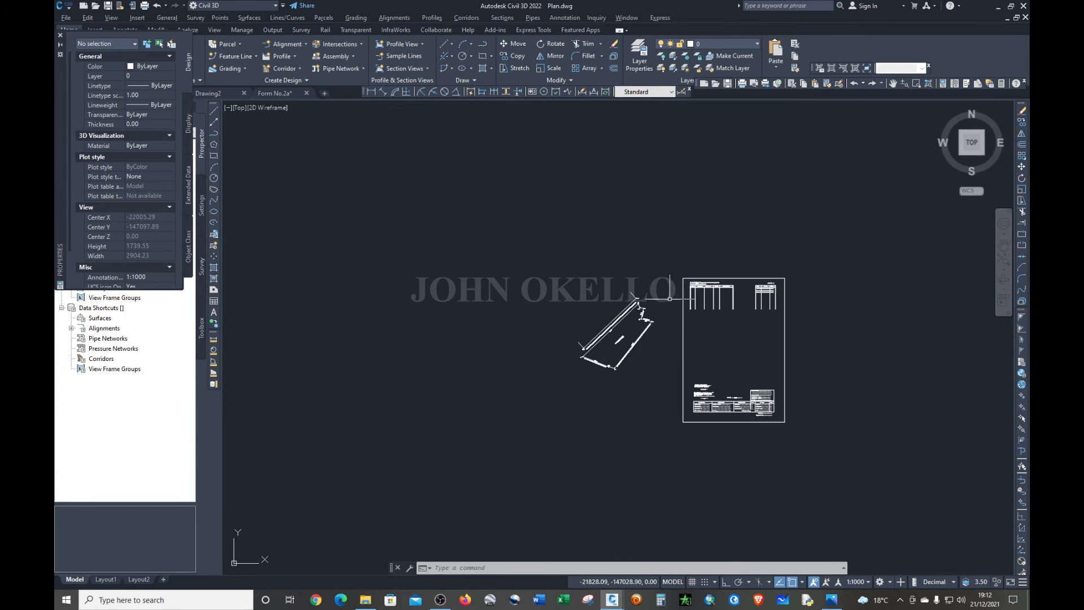
click(667, 265)
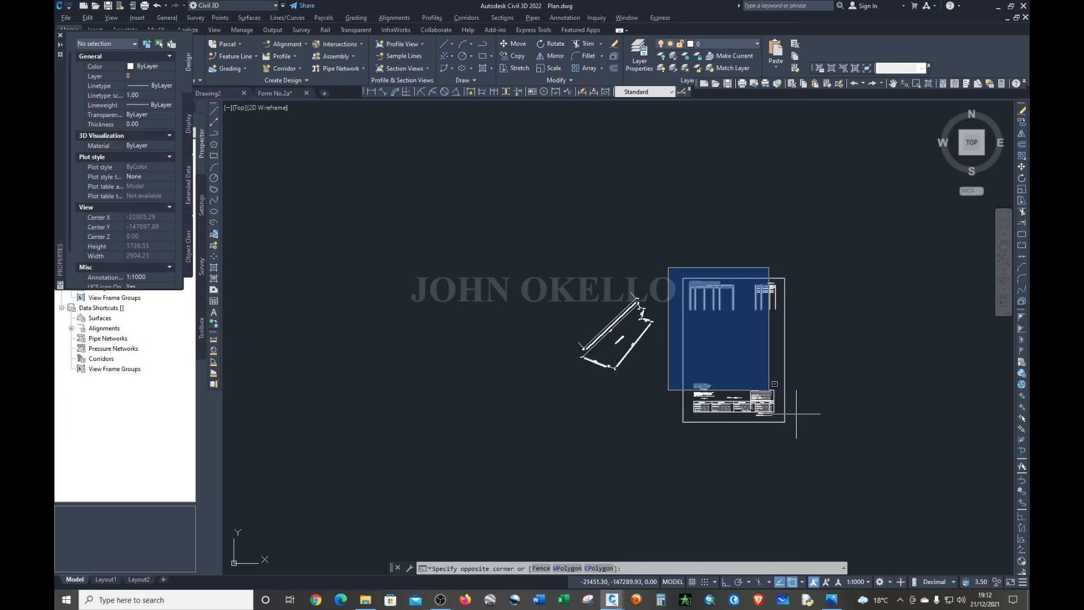
click(804, 456)
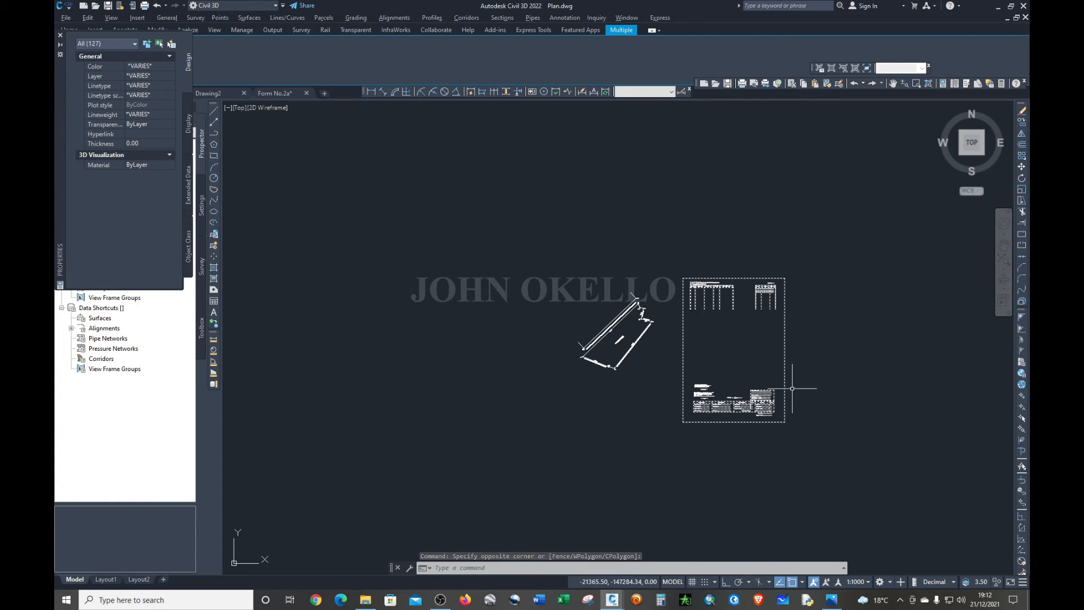
key(ctrl+x)
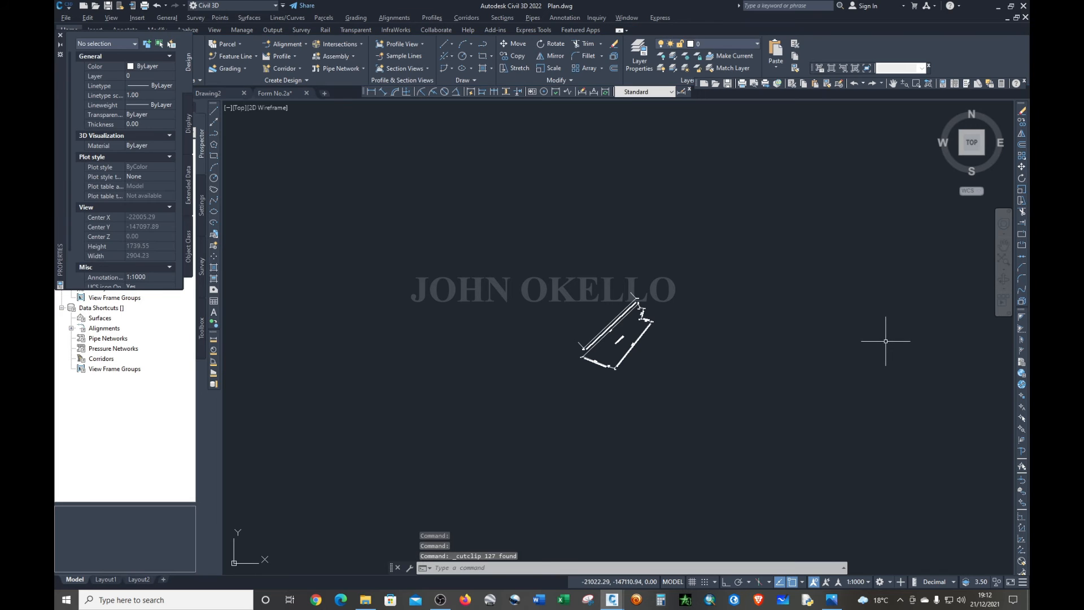
key(ctrl+v)
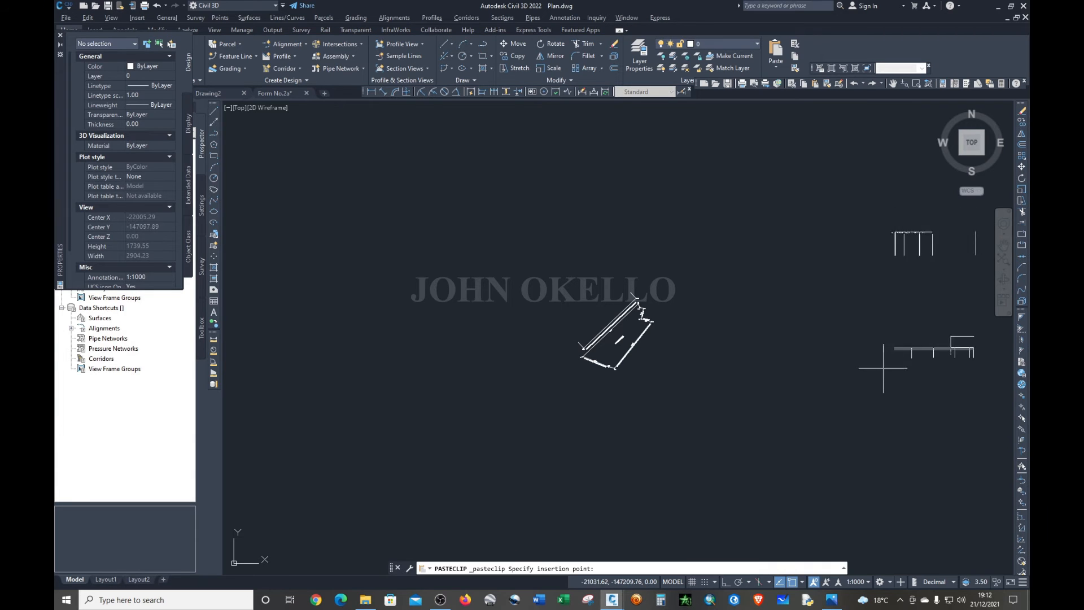
click(888, 427)
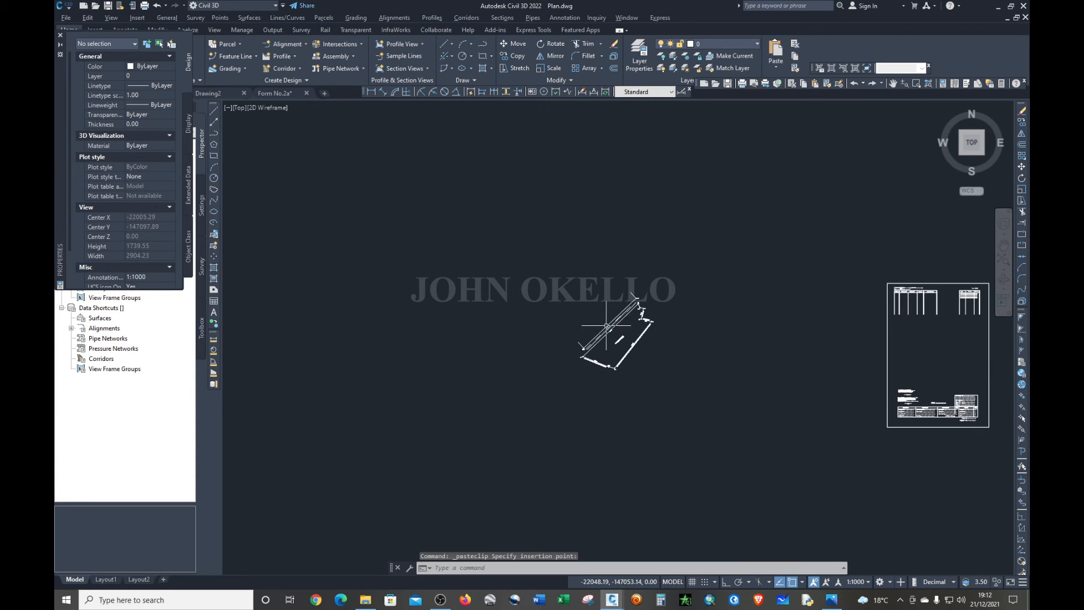
- Start a line by northing/easting at northing -147100 and easting -22000, leaving its next point free to be picked
scroll(618, 333, up, 6)
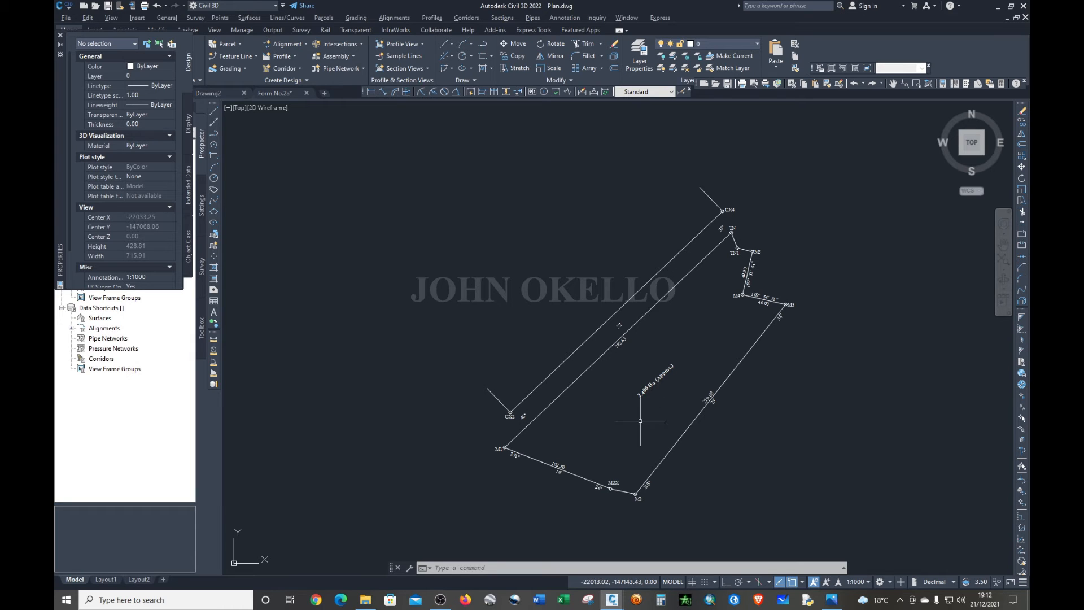
scroll(640, 417, up, 2)
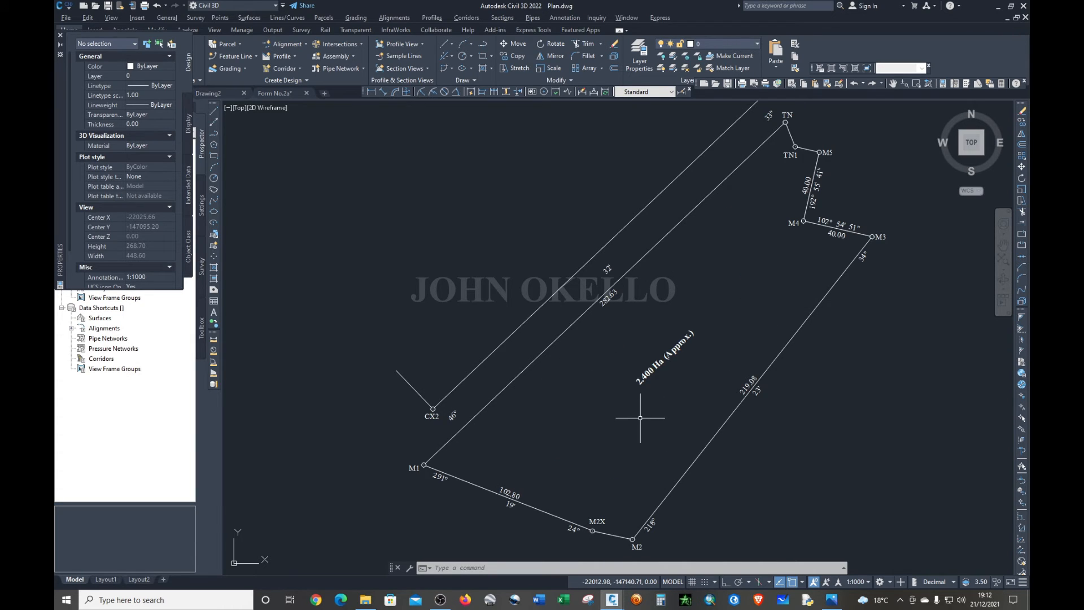
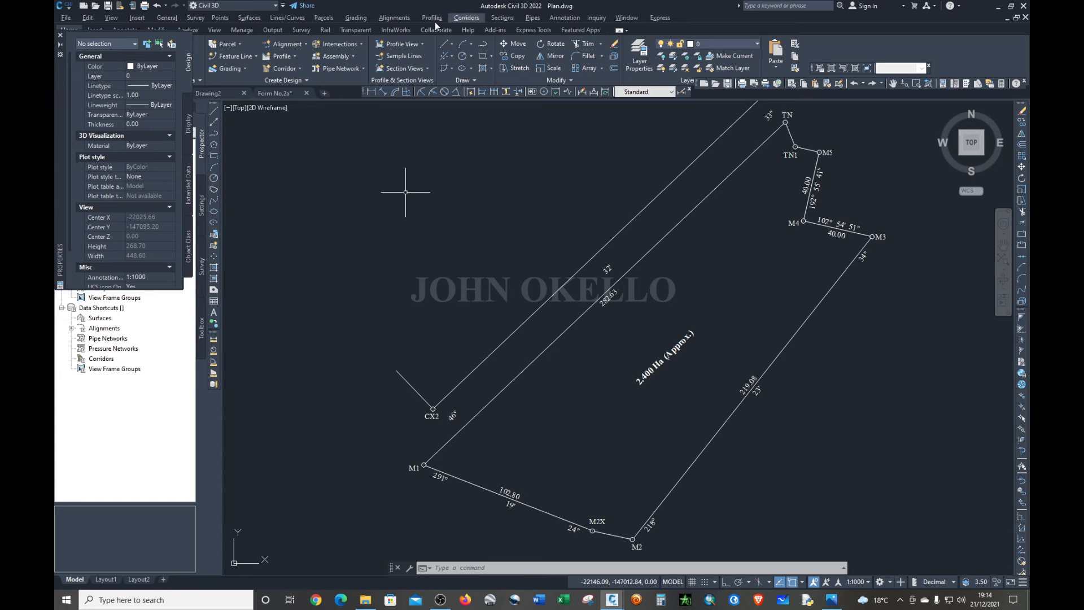
click(218, 22)
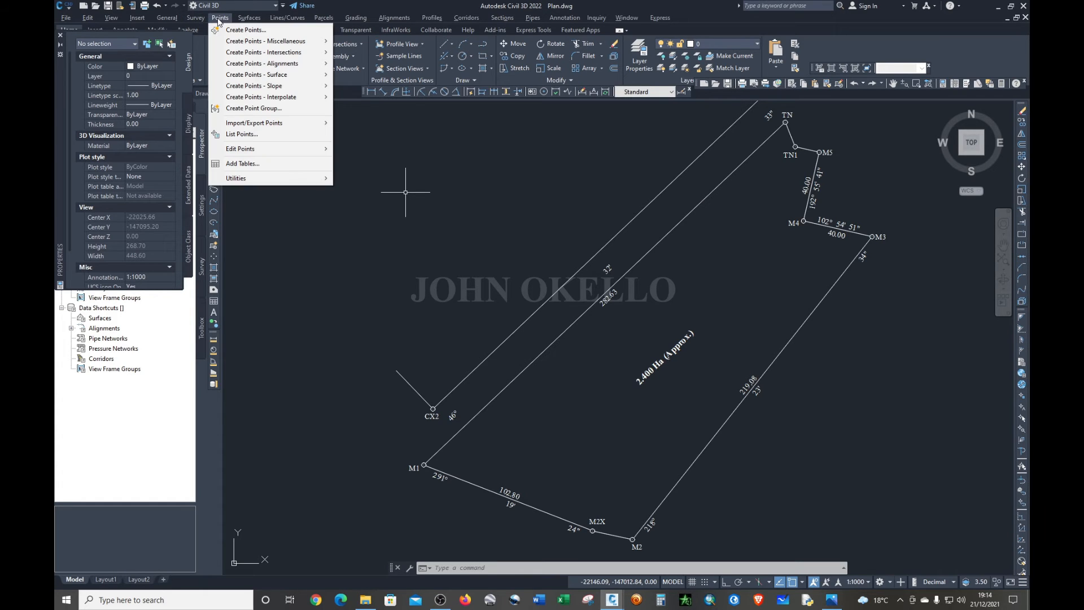
click(220, 21)
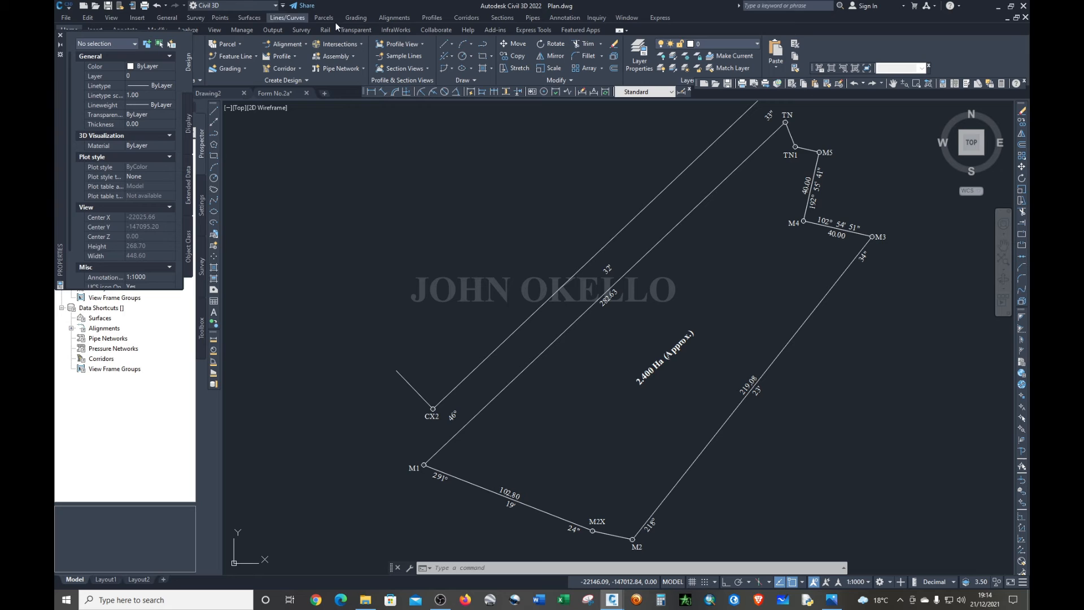
click(450, 44)
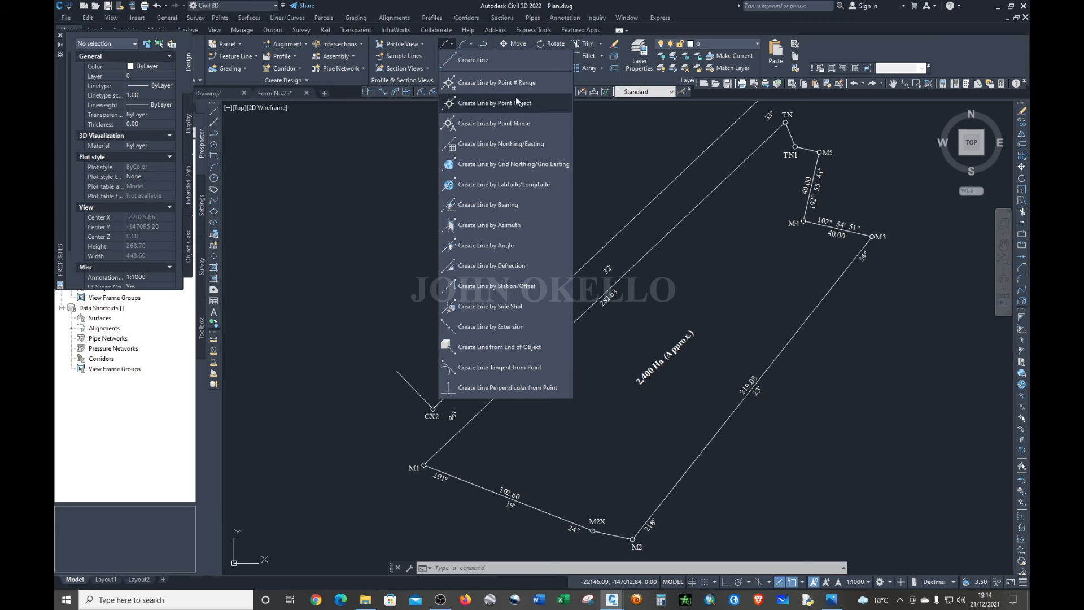
click(509, 147)
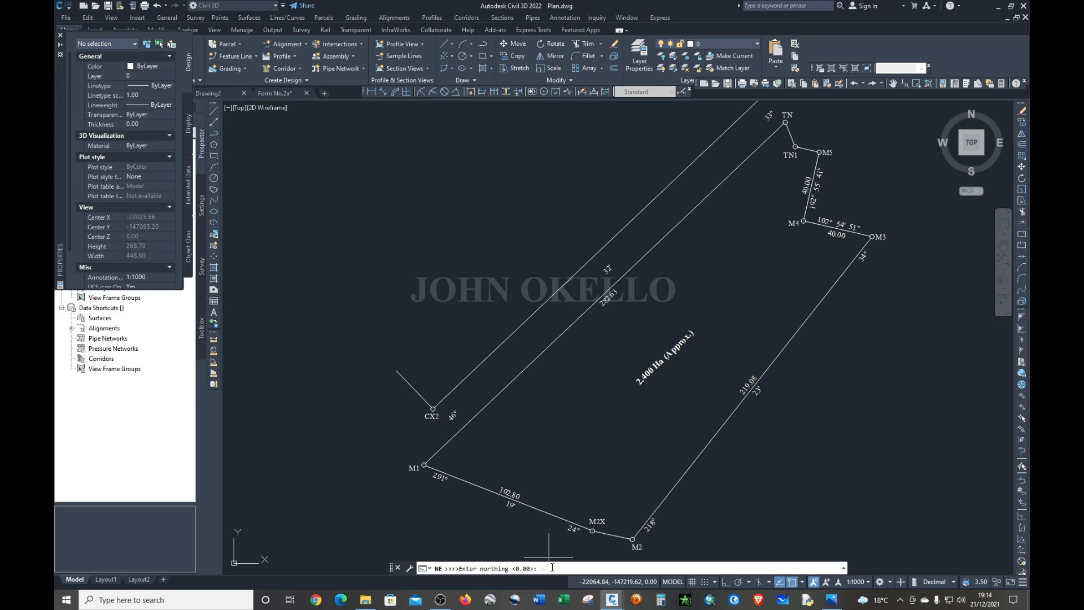
text(-147100)
key(Return)
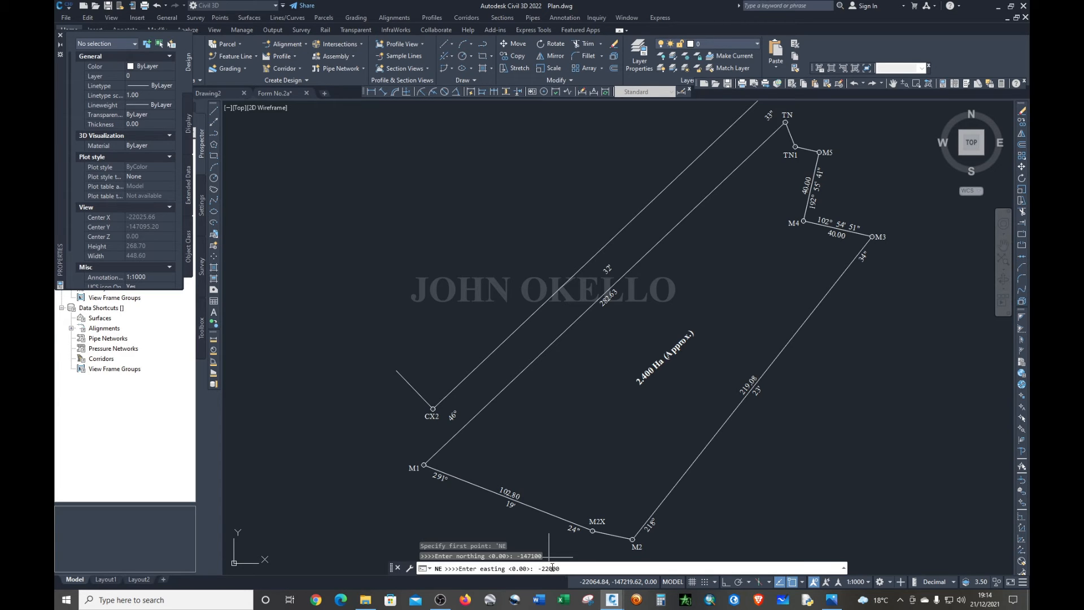
key(Return)
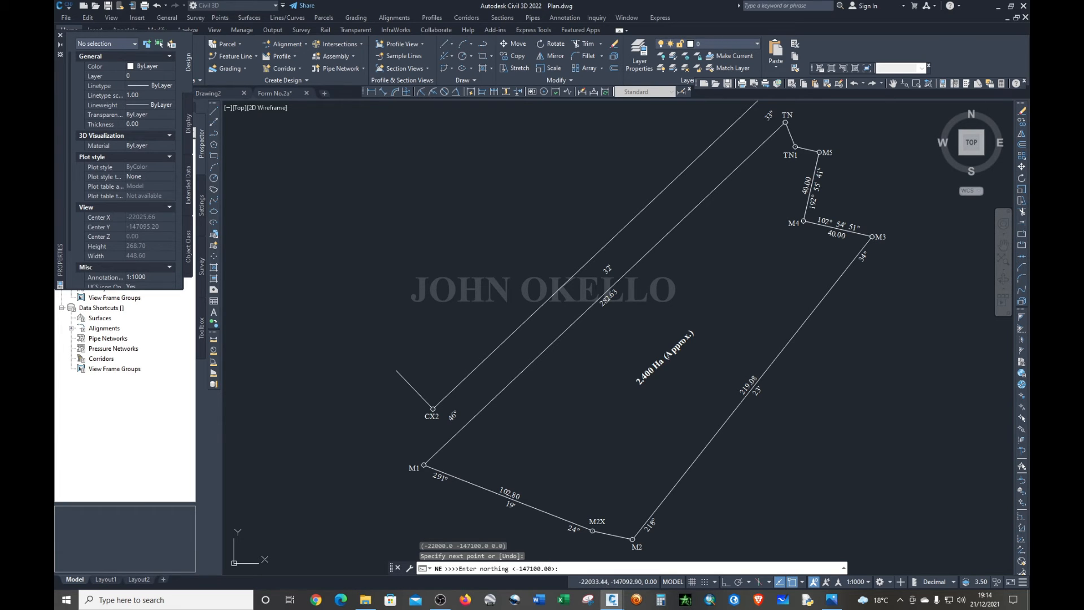
key(Escape)
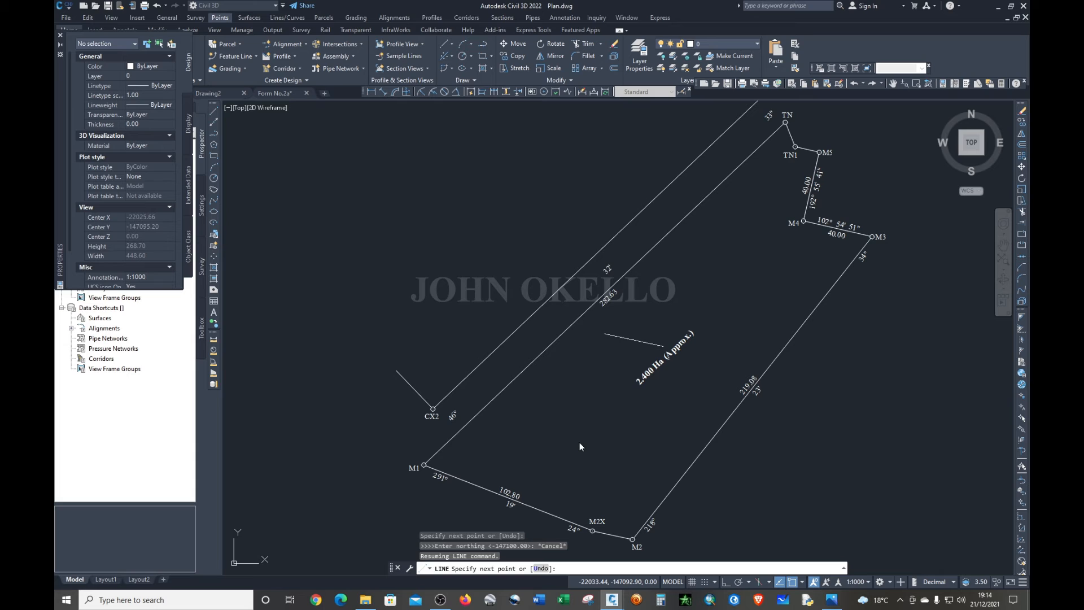
- Undo the stray slanted segment and, with Ortho on, draw the line horizontally from its start point to well west of the plot
click(611, 395)
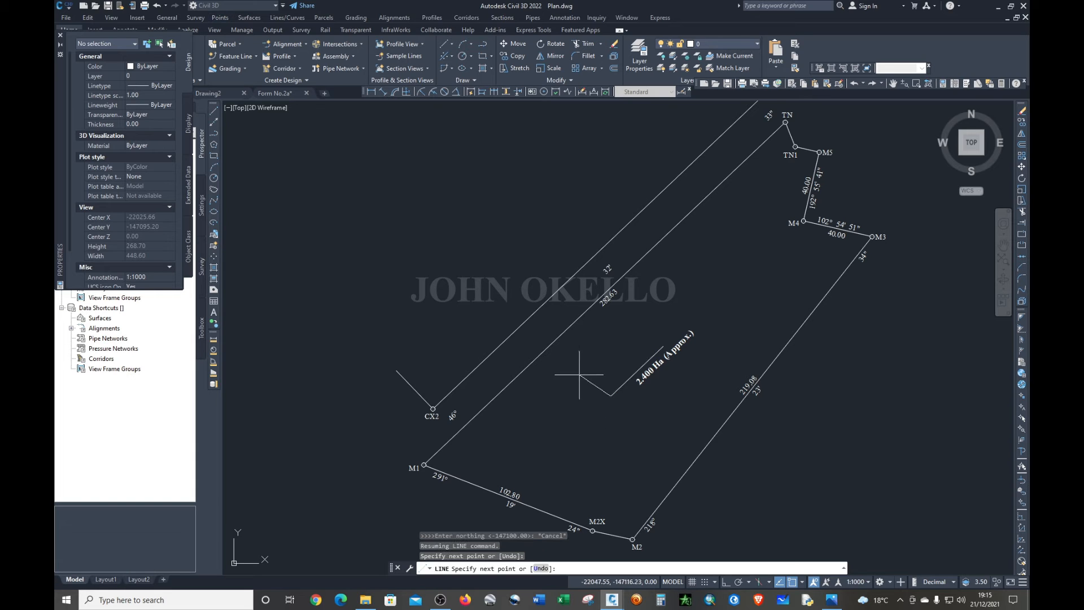
key(ctrl+z)
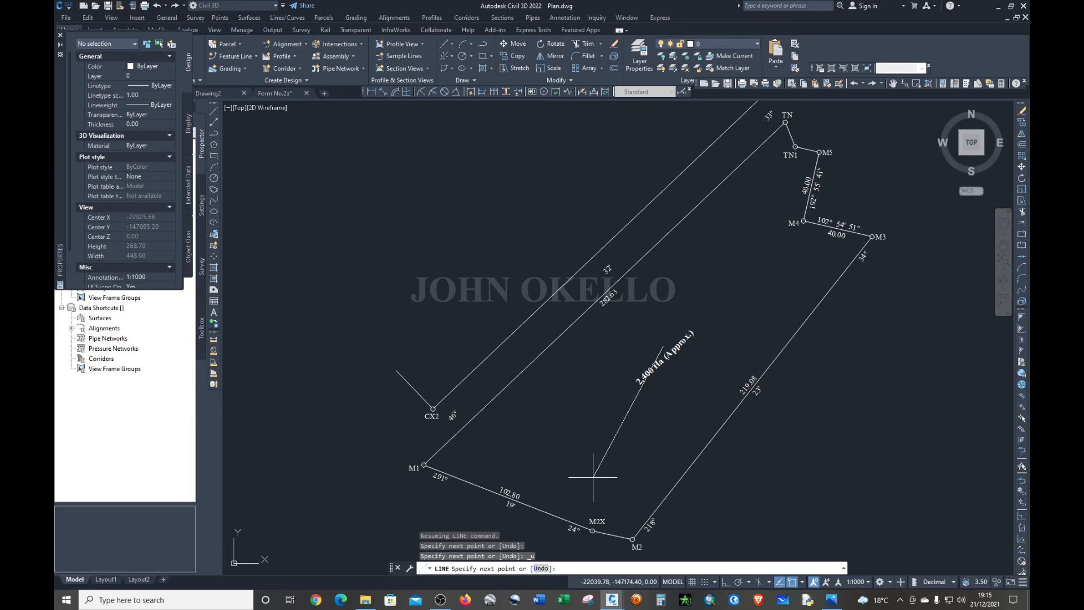
click(727, 582)
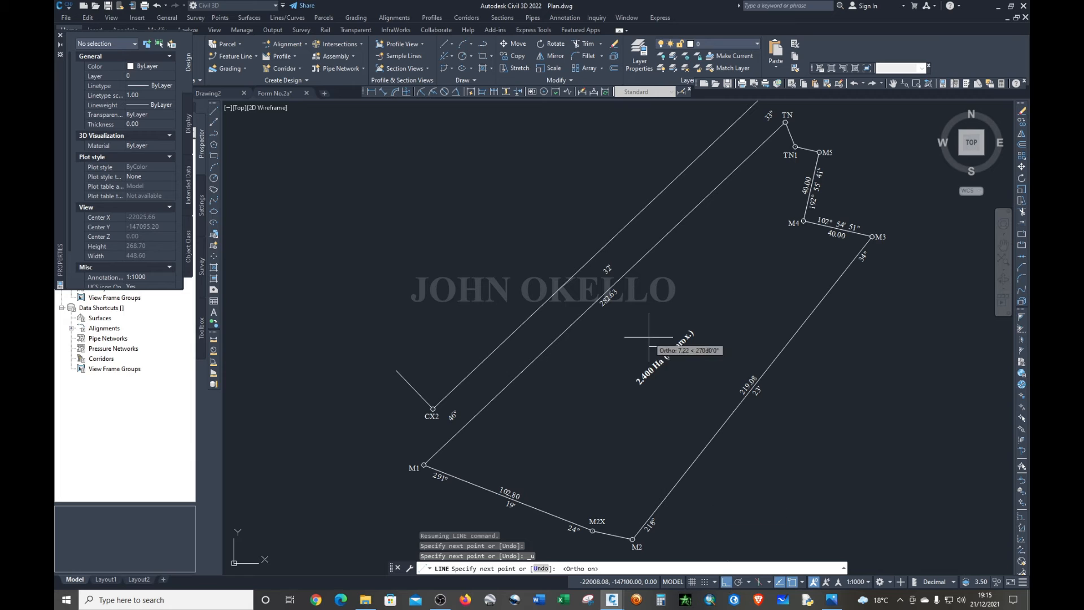
scroll(562, 317, down, 2)
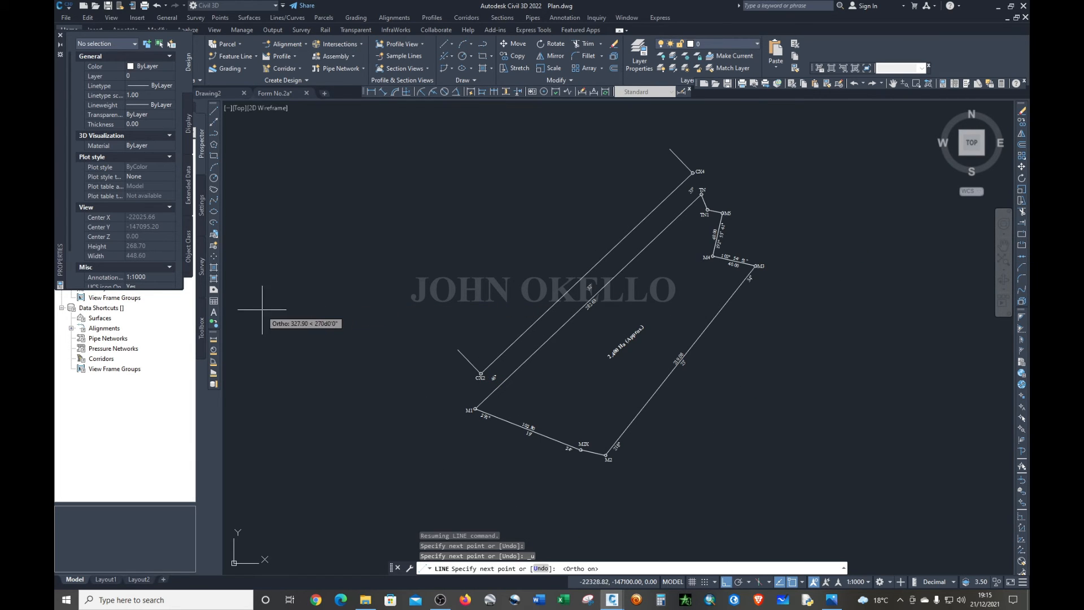
click(241, 318)
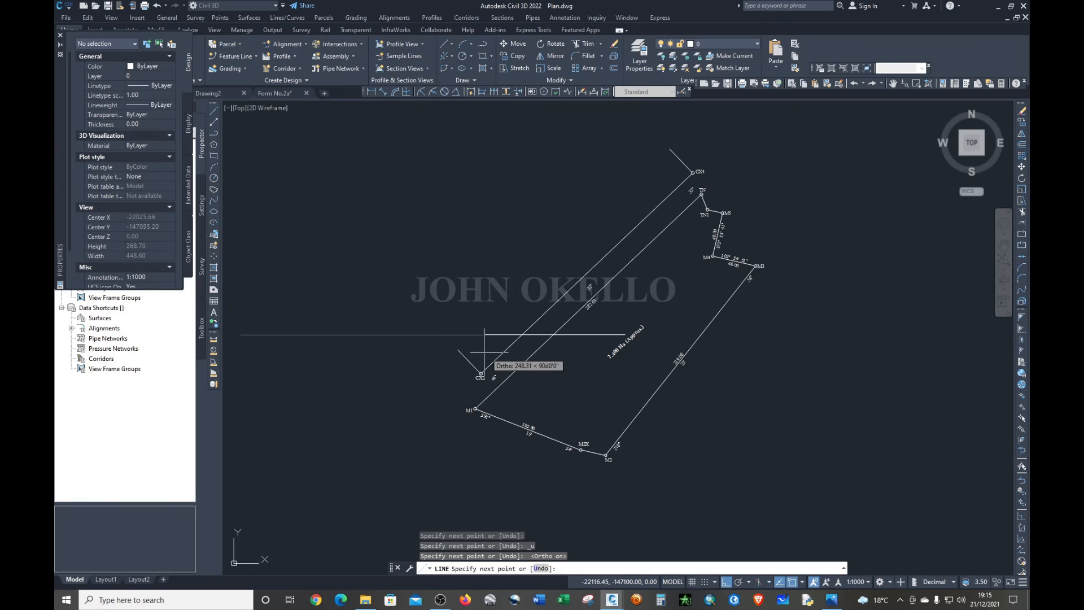
- Finish the horizontal line and draw a vertical line about 431 m long southward from its east end through the plot
key(Return)
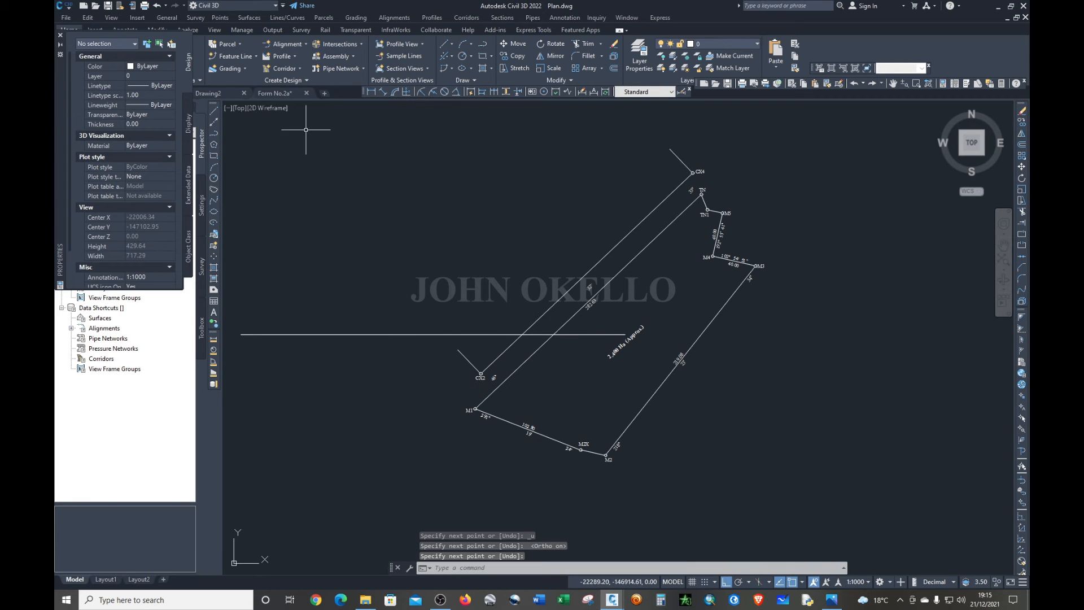
click(213, 116)
scroll(635, 339, up, 2)
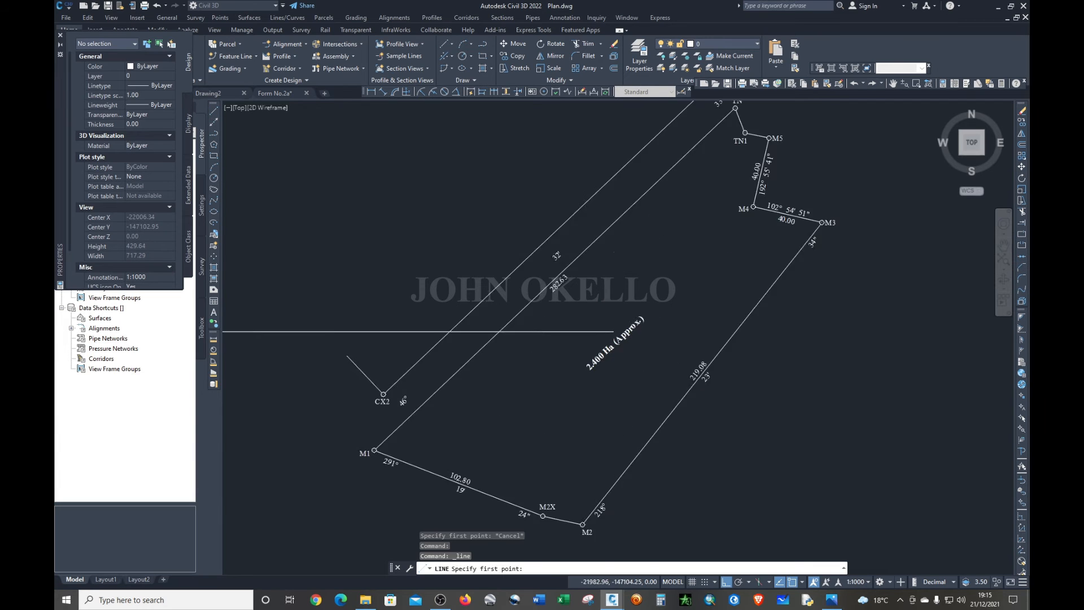
scroll(640, 333, up, 2)
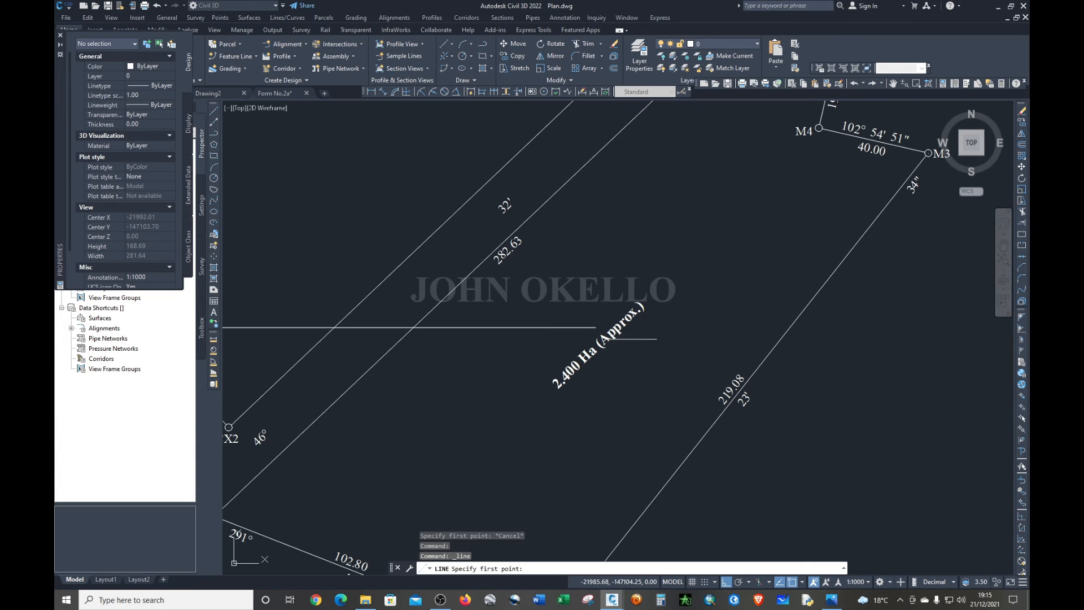
click(595, 327)
scroll(598, 322, down, 6)
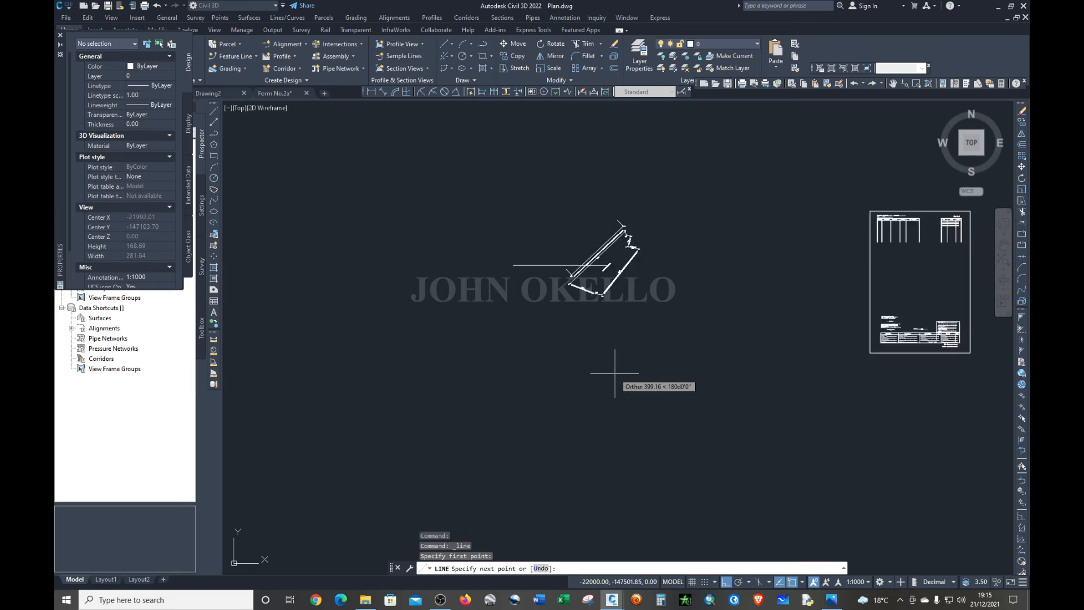
scroll(615, 372, up, 2)
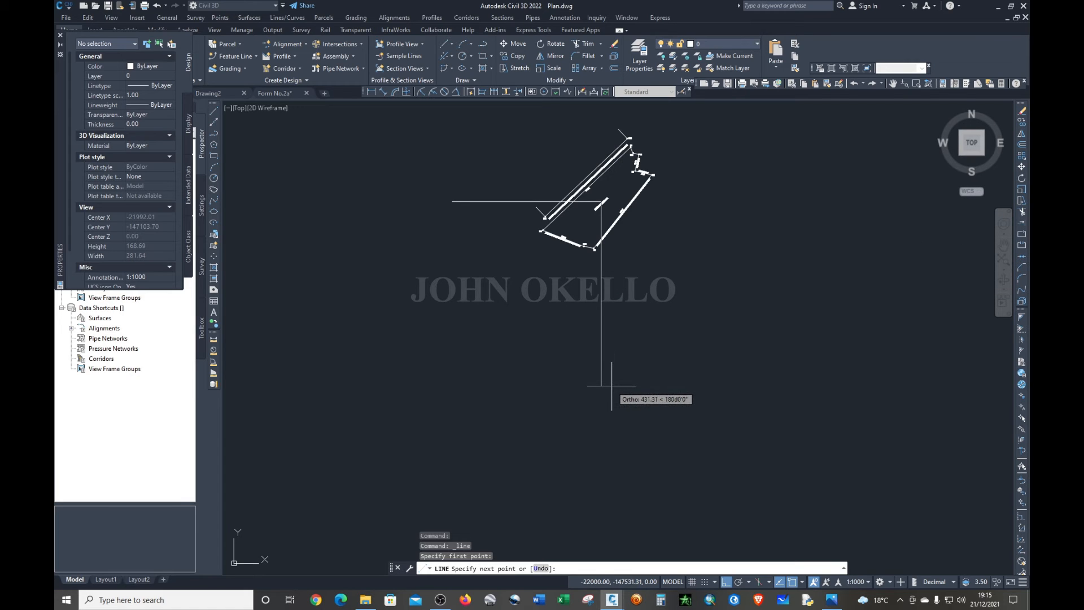
click(611, 385)
key(Return)
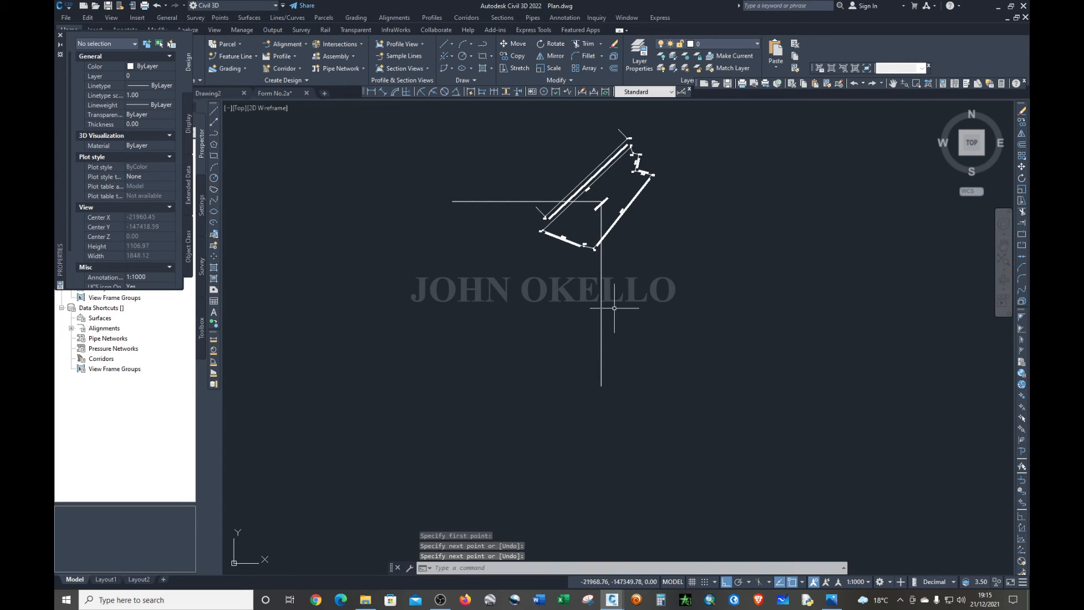
- Draw a vertical line about 420 m long northward from the corner where the horizontal and vertical grid lines meet
scroll(618, 164, down, 3)
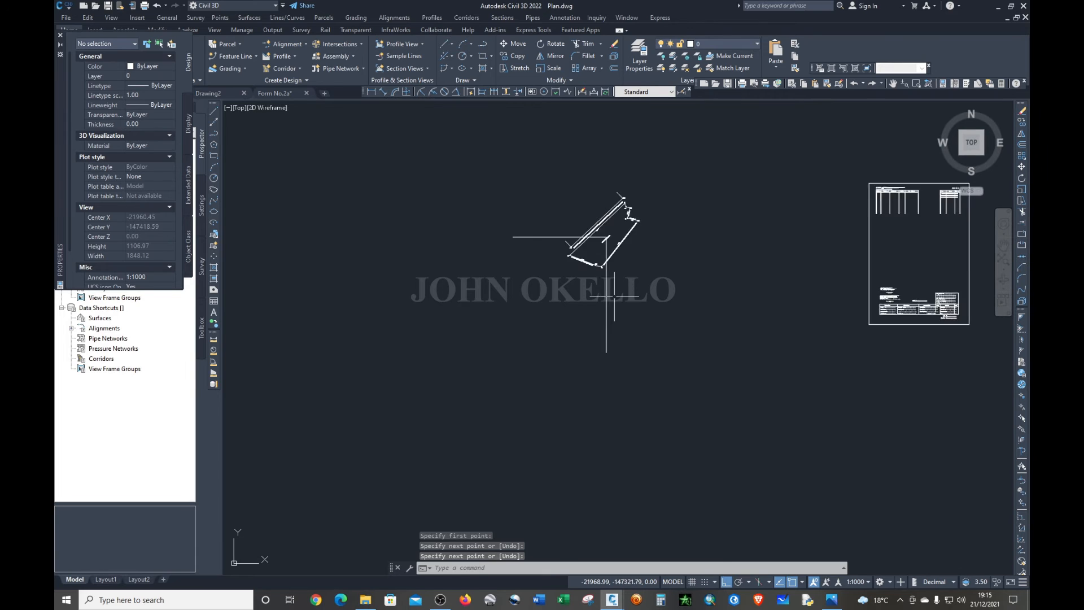
scroll(621, 213, up, 5)
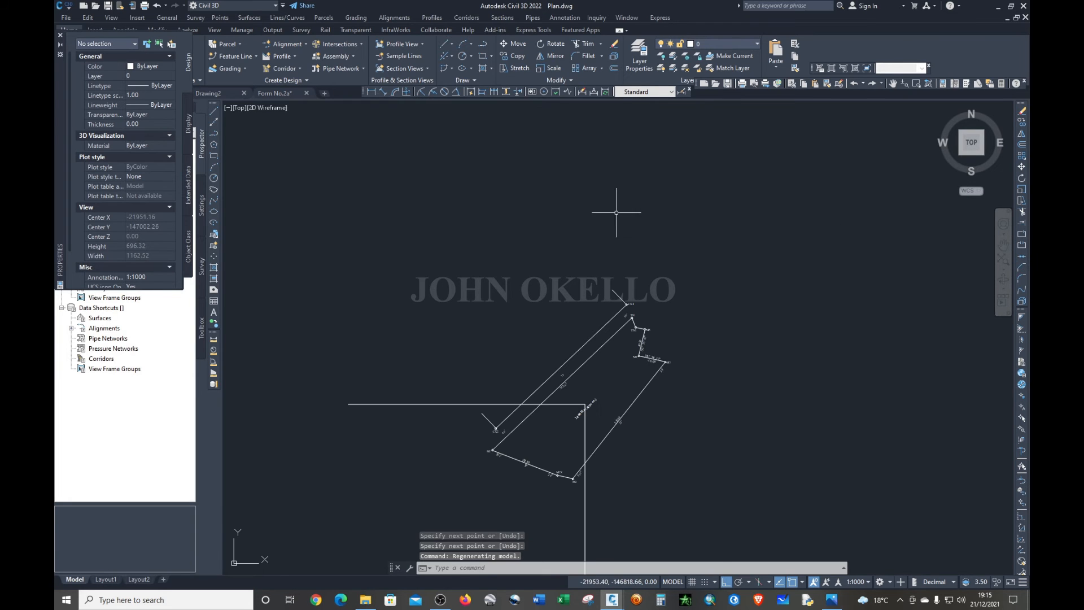
click(213, 111)
scroll(593, 435, up, 5)
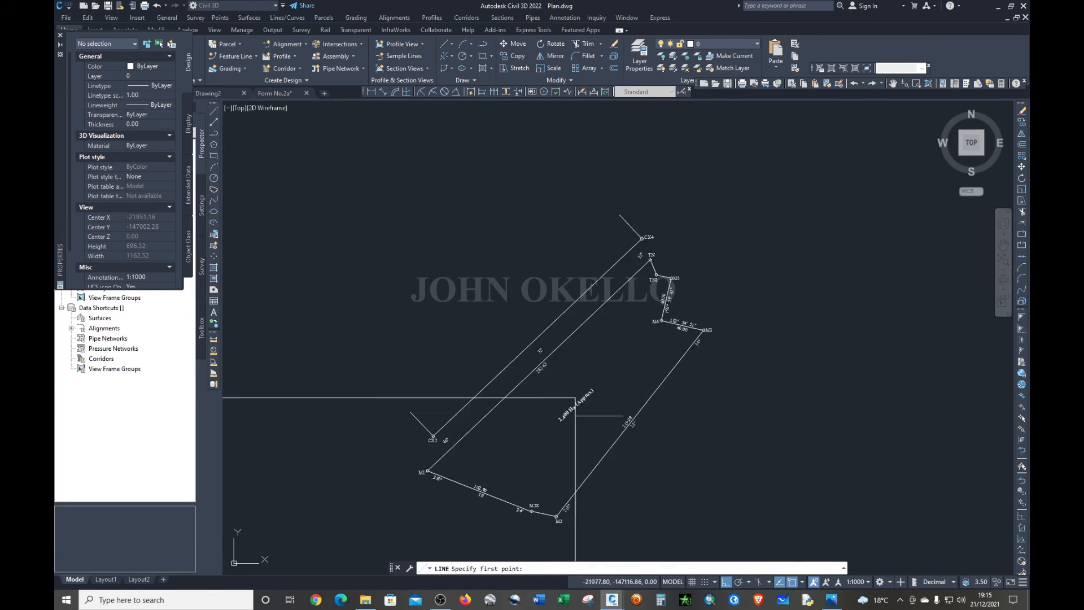
click(584, 404)
scroll(535, 371, down, 5)
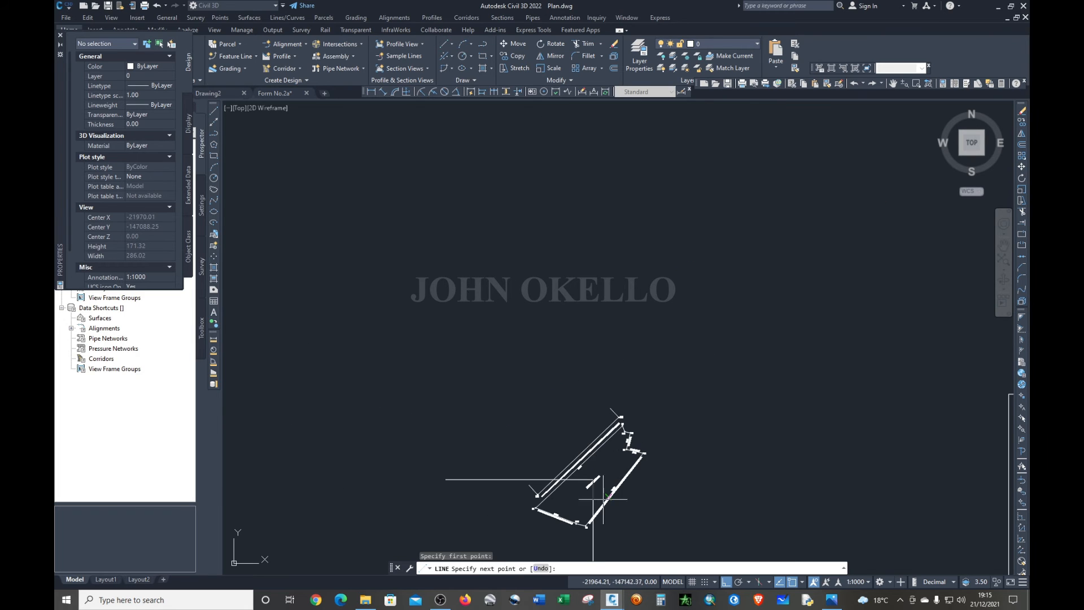
click(593, 301)
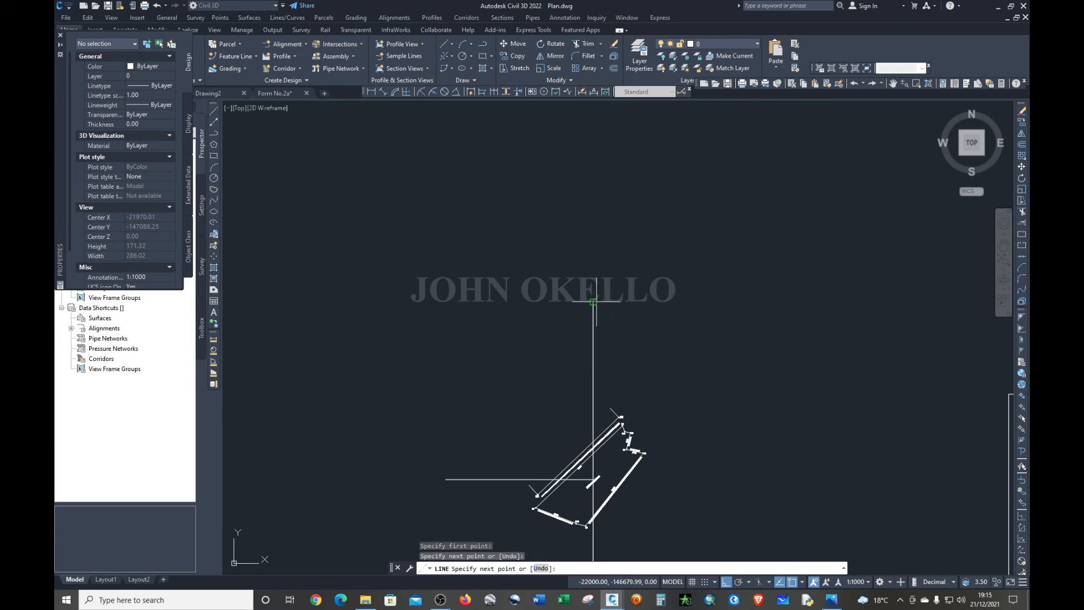
key(Return)
- Draw a horizontal line from the grid line intersection to well east of the plot, completing the grid cross
scroll(606, 519, down, 2)
scroll(605, 519, up, 2)
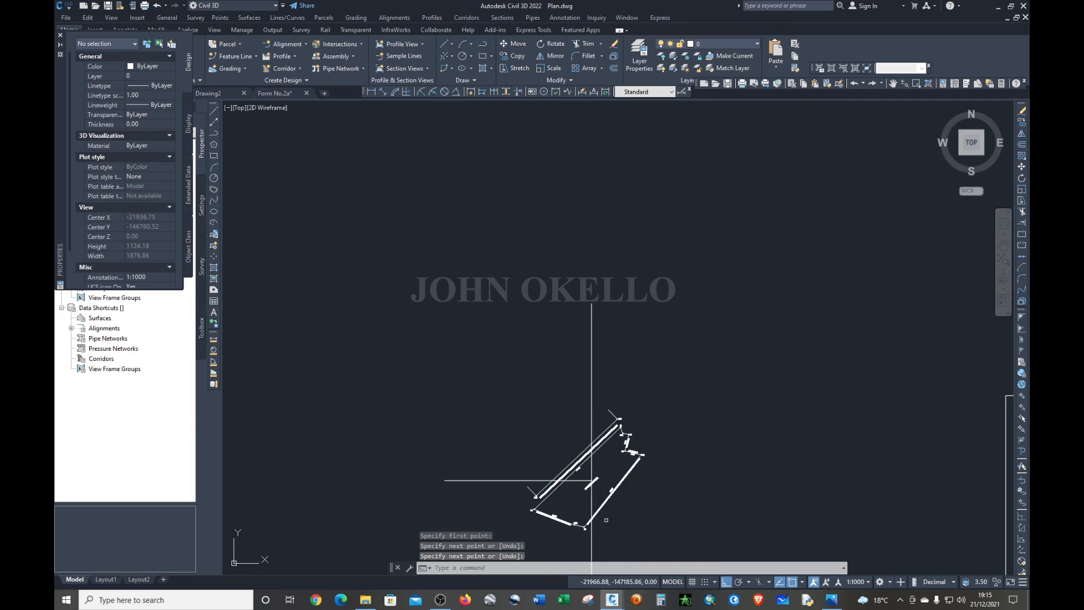
scroll(606, 519, up, 8)
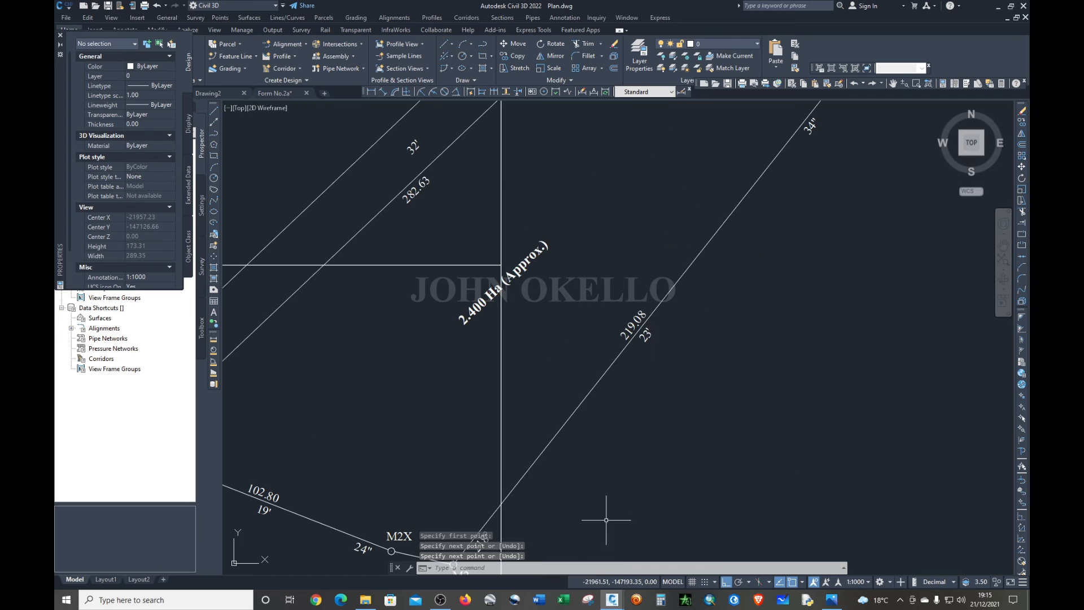
click(214, 111)
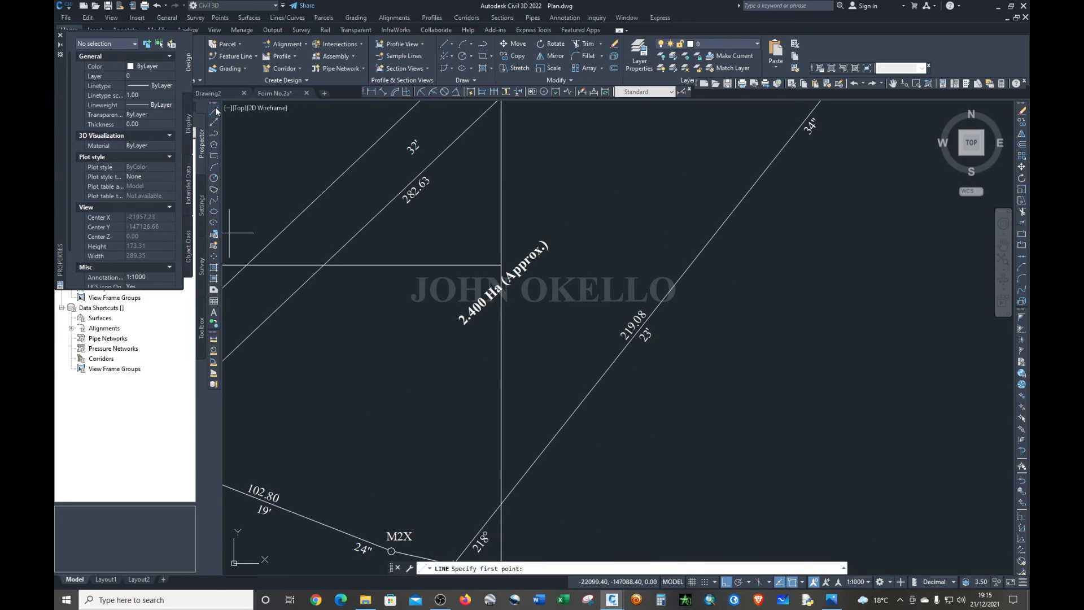
click(500, 264)
scroll(546, 303, down, 6)
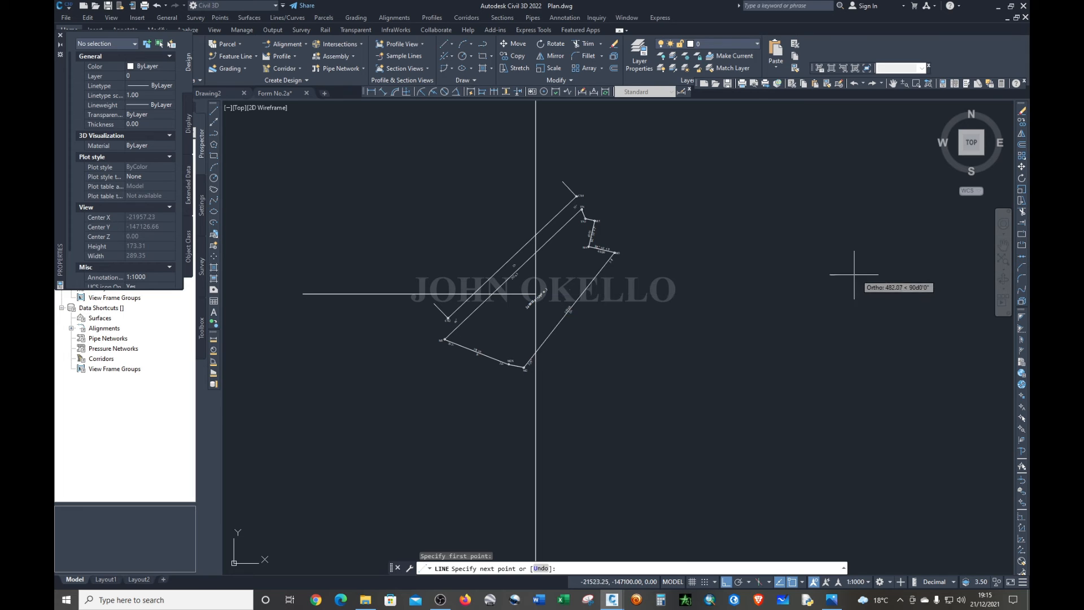
click(829, 275)
key(Return)
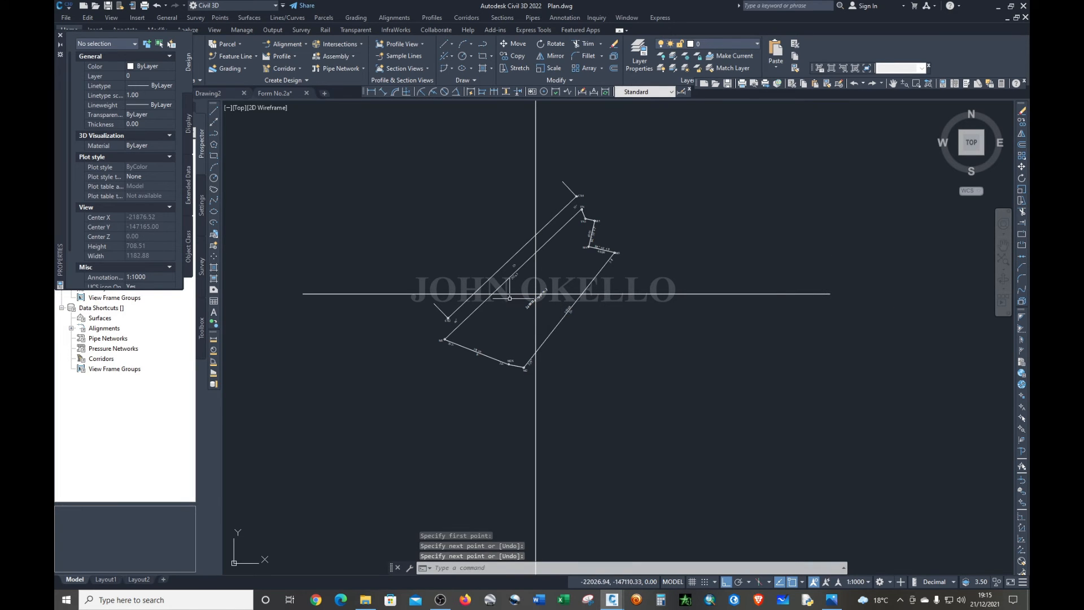
- Select the horizontal grid line that runs west from the grid intersection
click(502, 293)
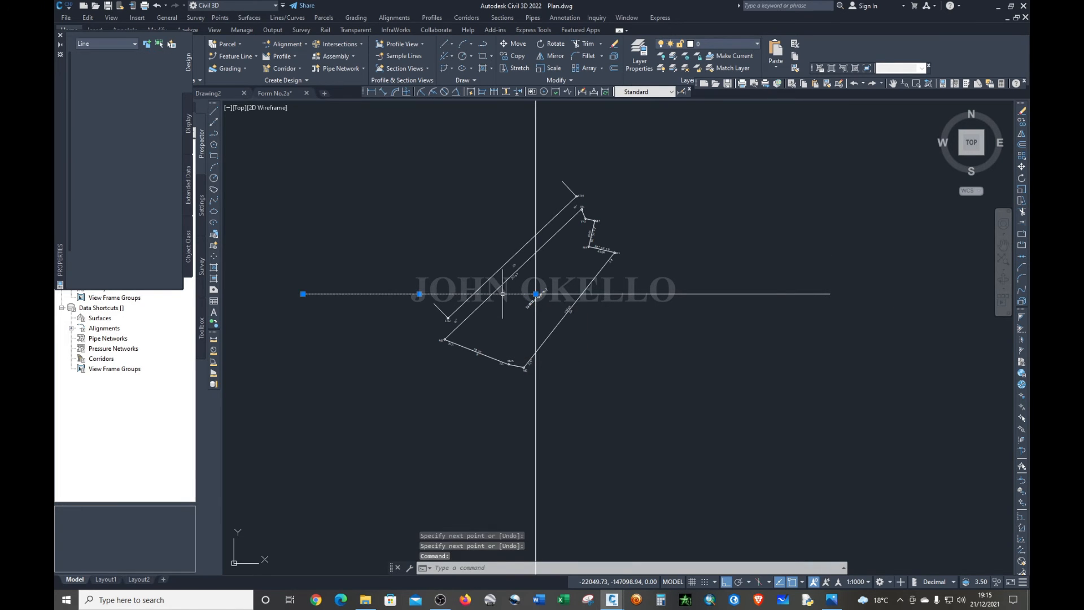
- Join the two collinear horizontal lines that cross the plot into one line
click(628, 294)
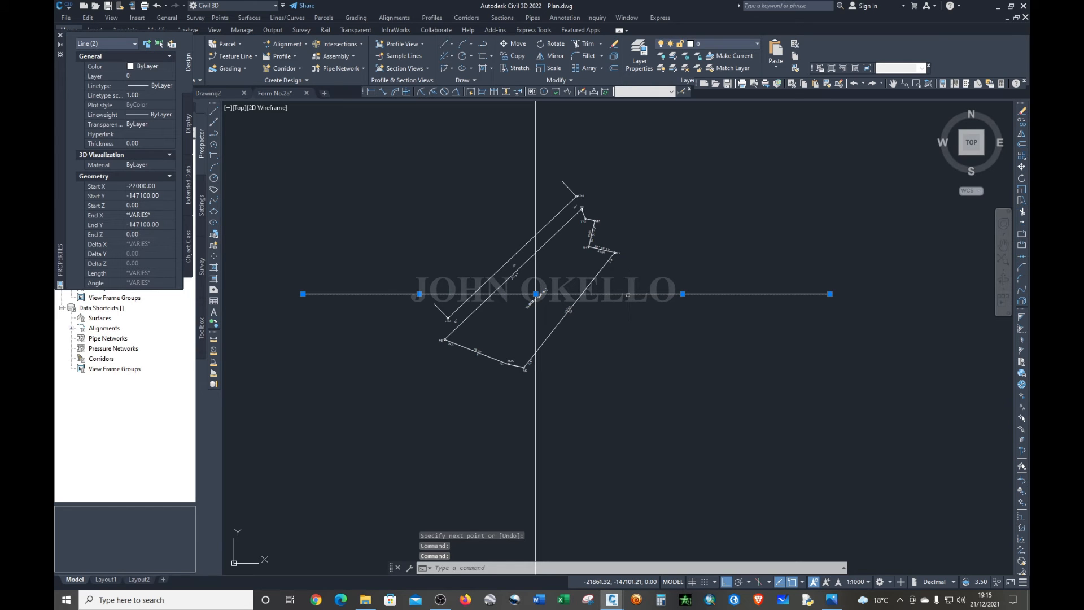
text(join)
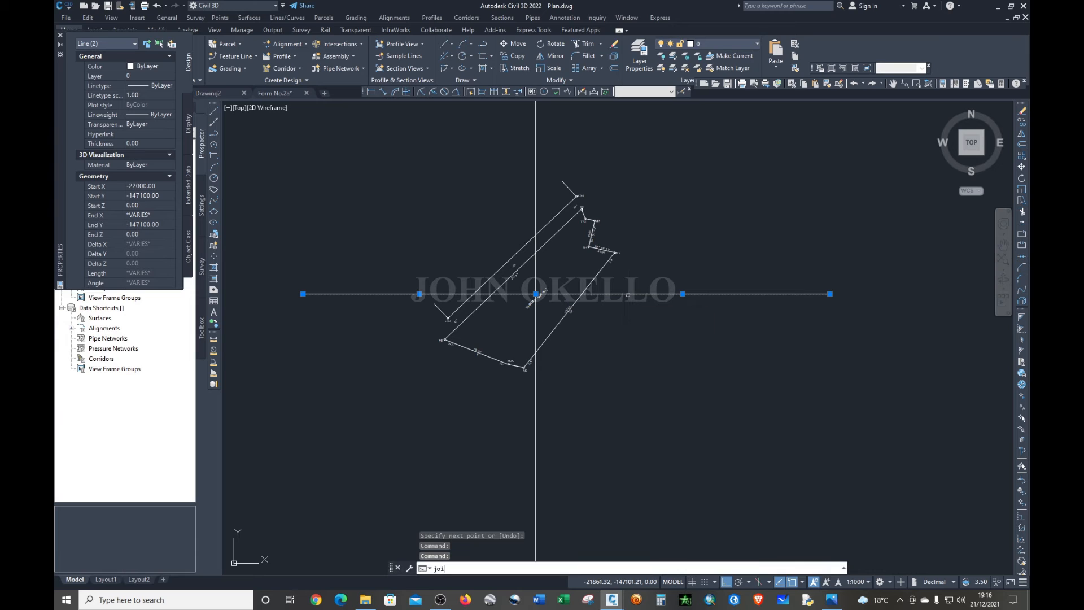
key(Return)
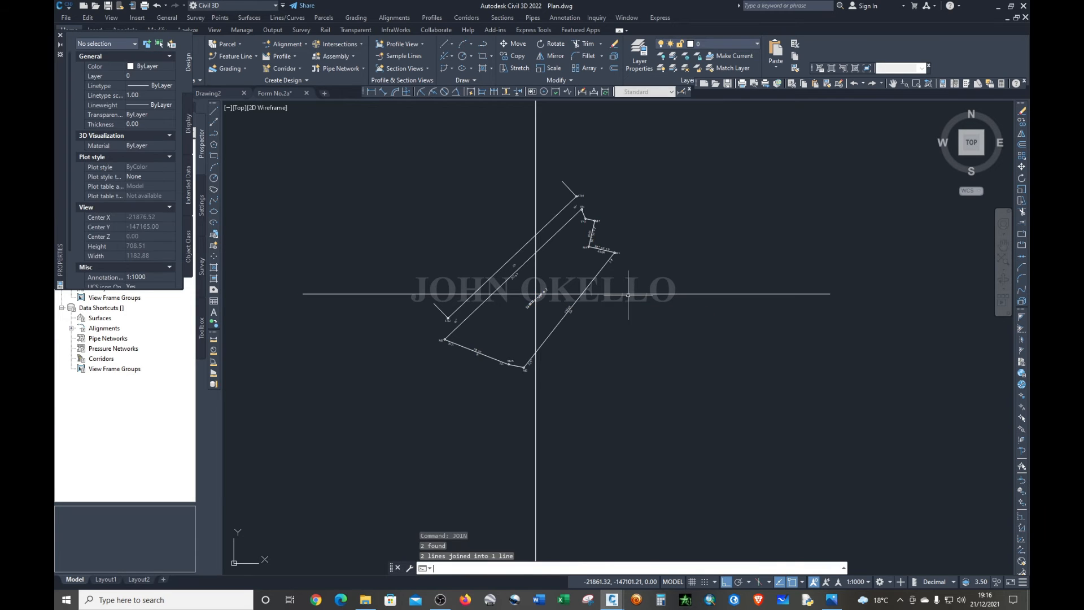
- Join the two collinear vertical lines that cross the plot at X -22000 into one line
click(535, 409)
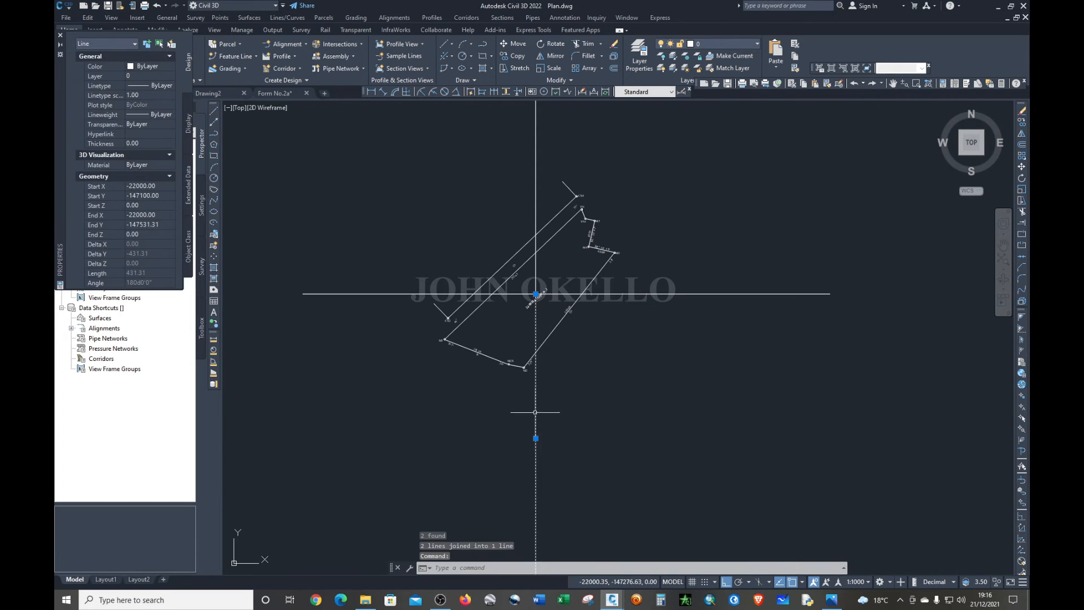
click(535, 215)
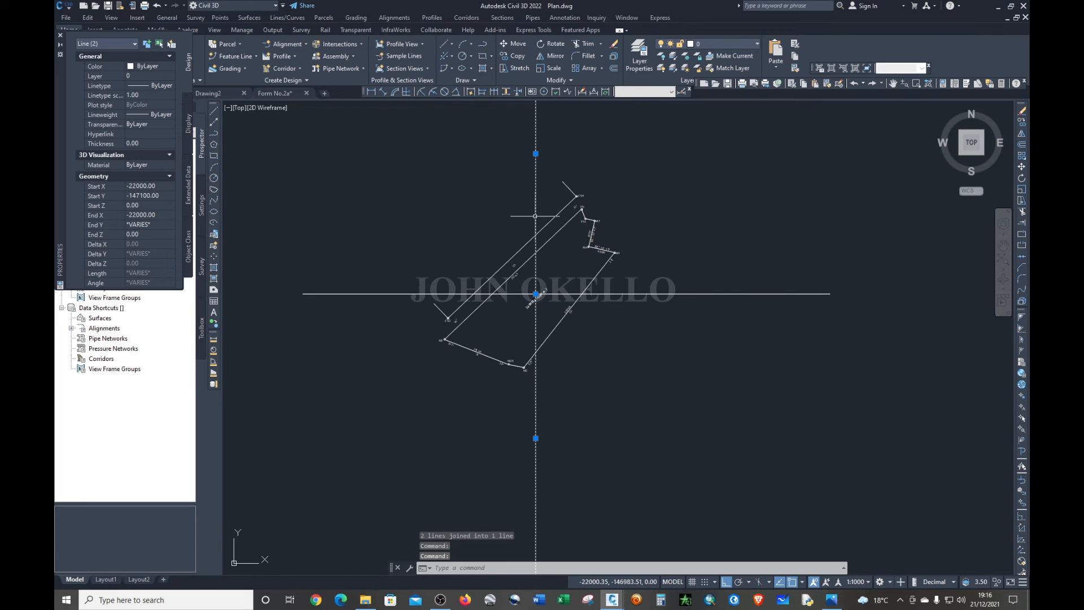
text(JOIn)
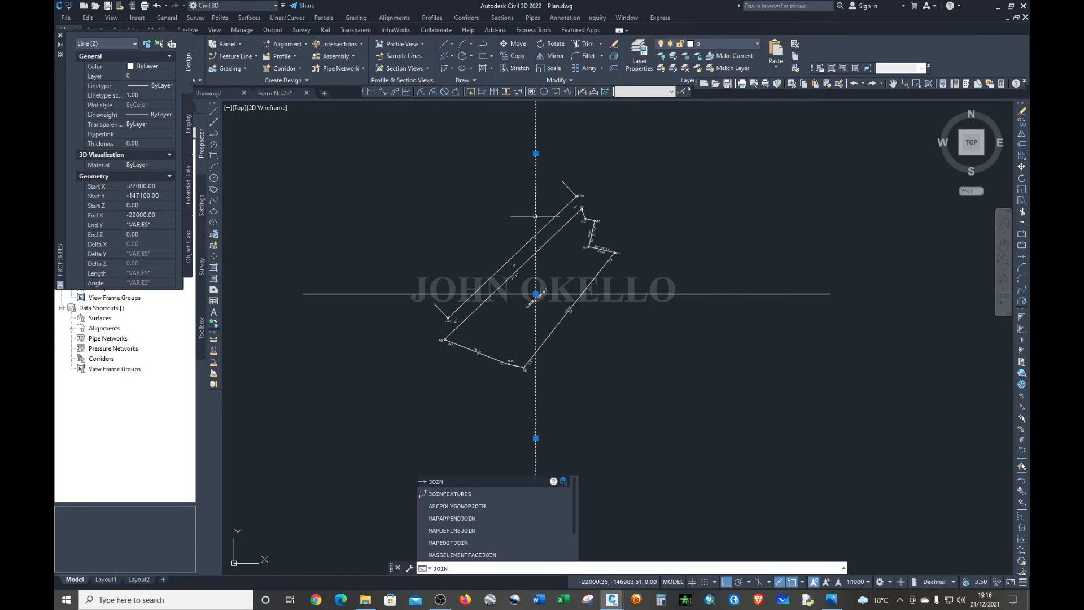
key(Return)
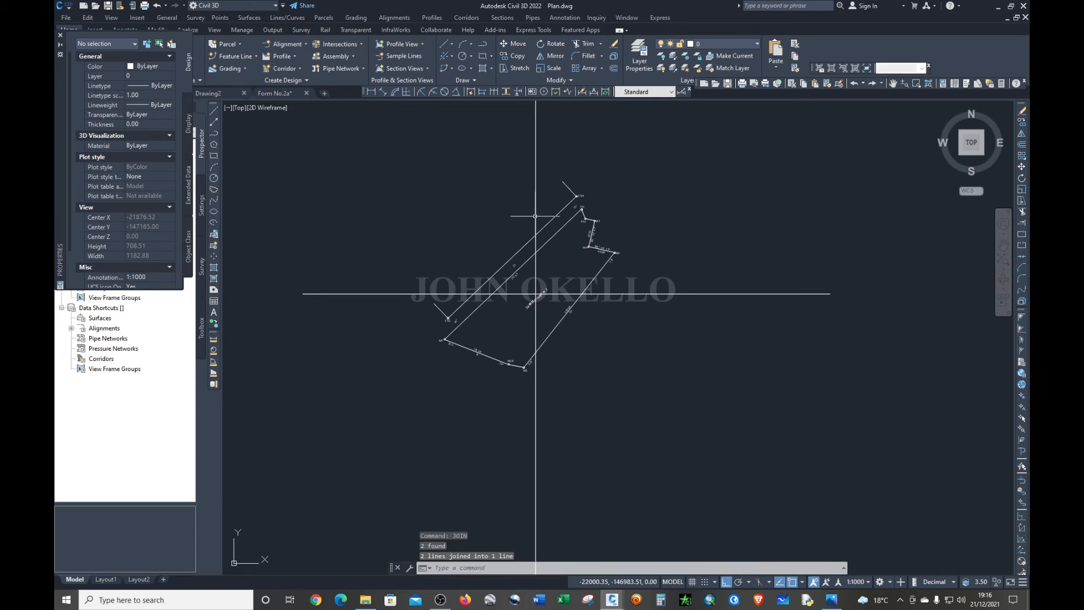
scroll(554, 282, down, 2)
scroll(556, 244, up, 2)
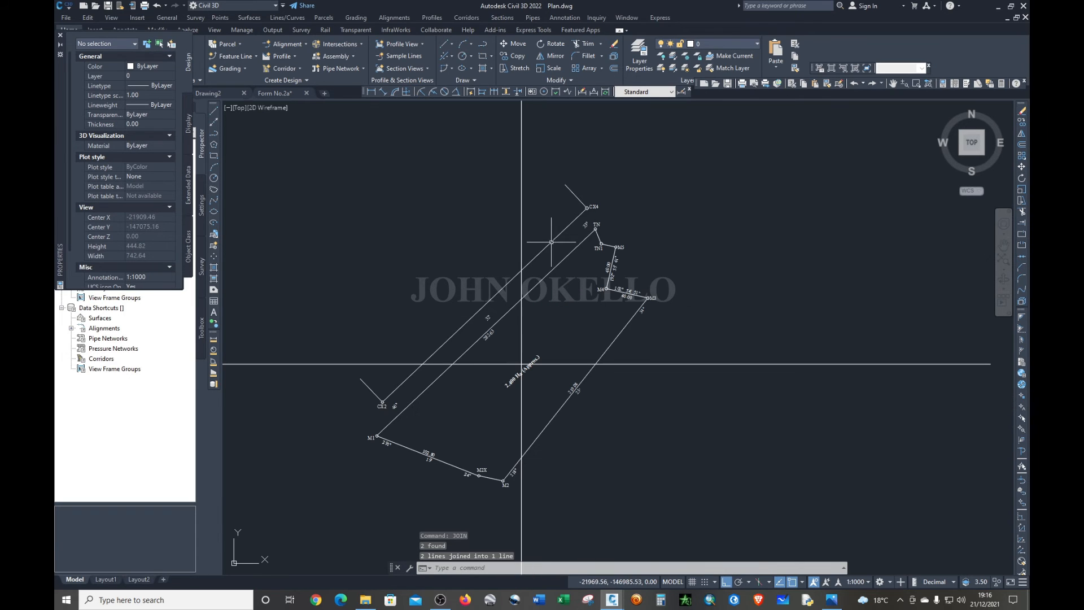
click(522, 241)
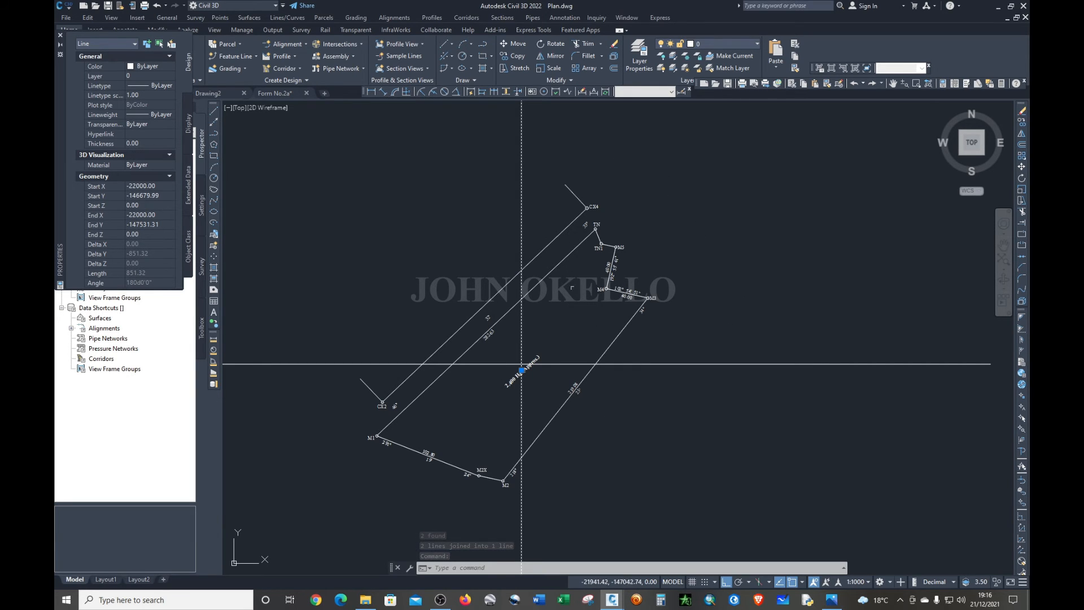
key(Escape)
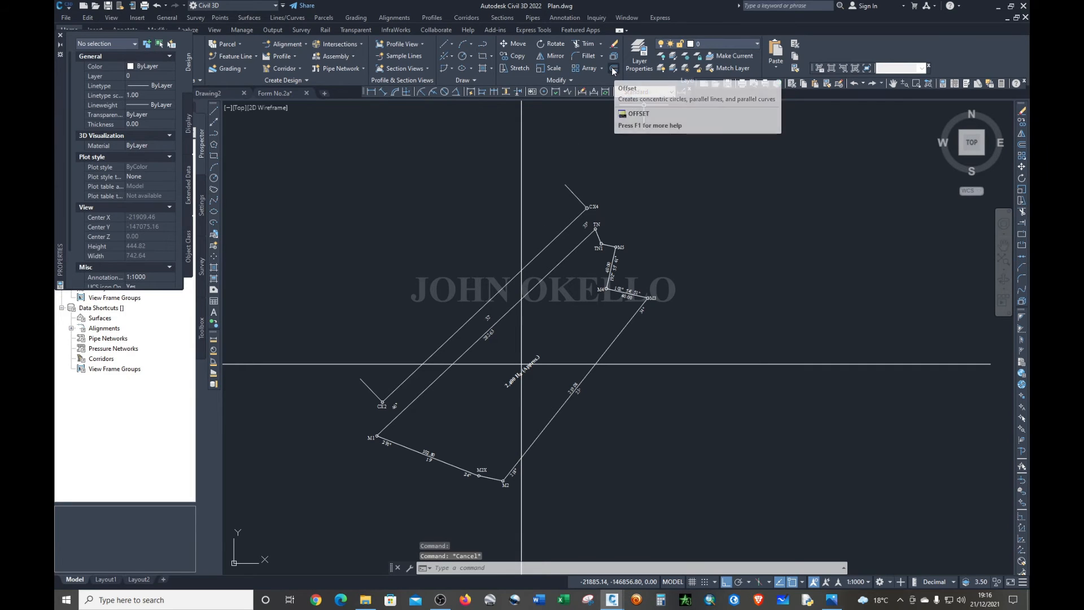
- Offset the vertical line eastward by 100, and offset the new line another 100 in the same direction
click(613, 70)
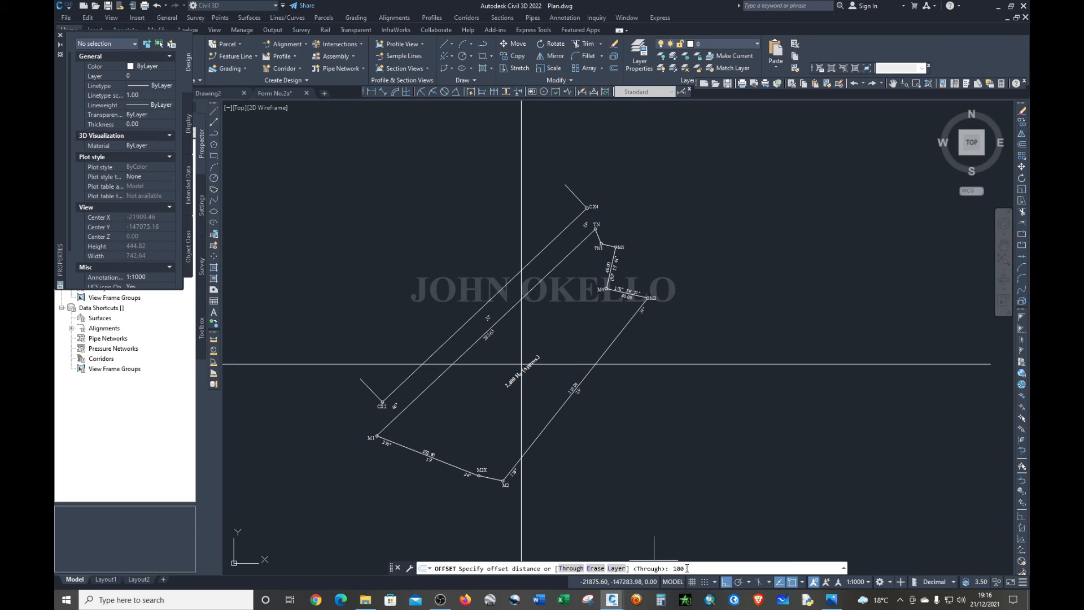
key(Return)
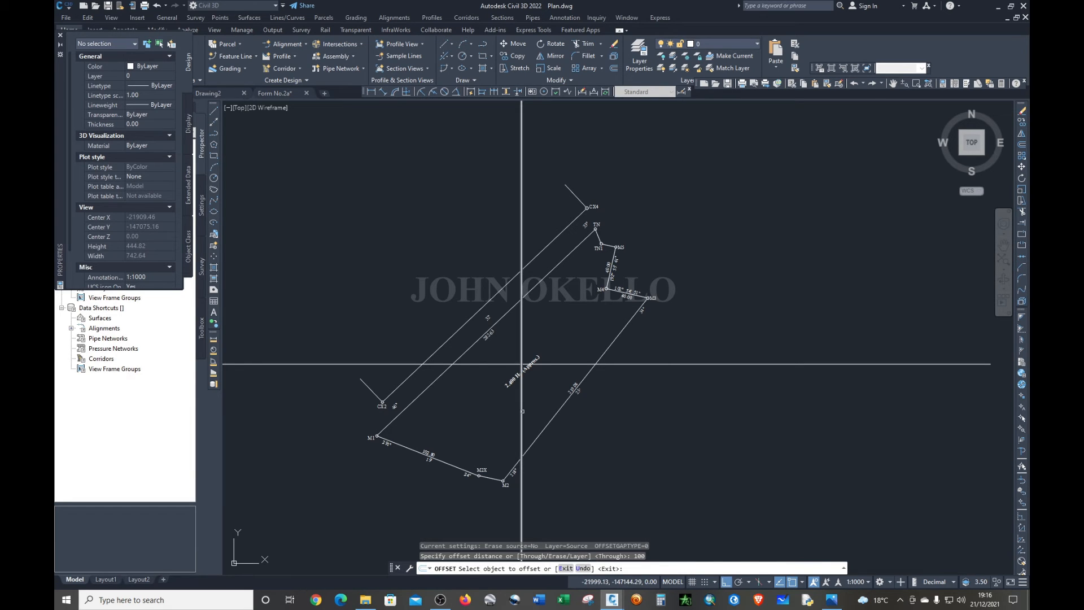
click(521, 410)
click(693, 398)
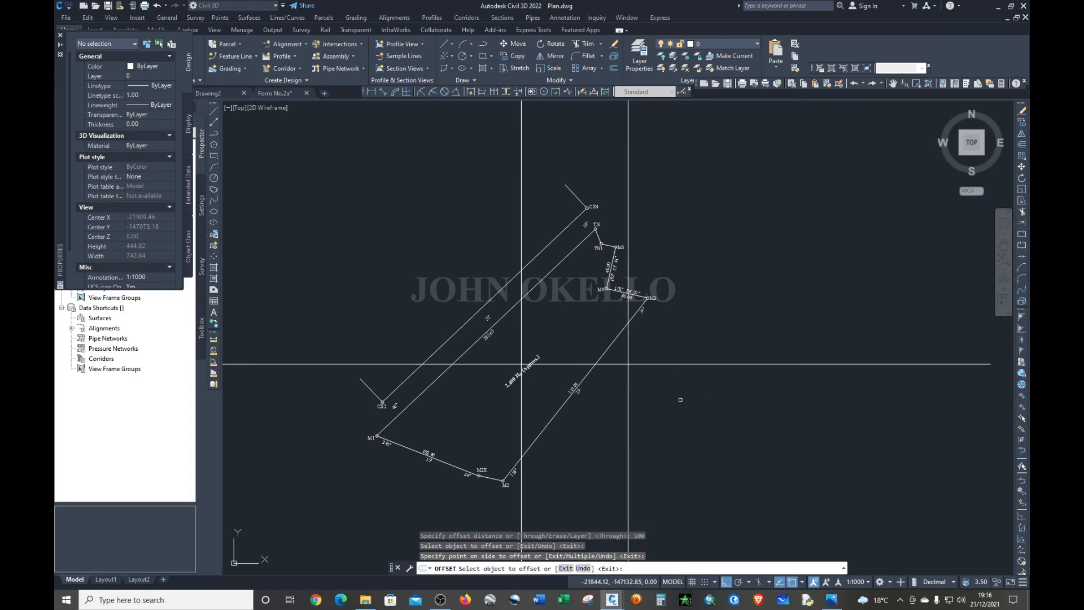
click(628, 428)
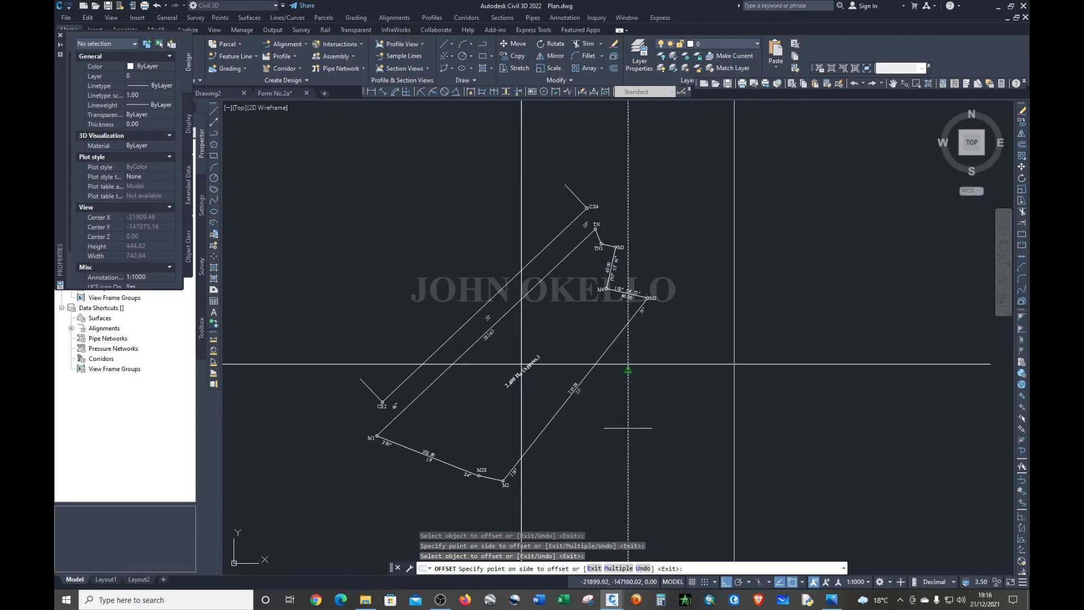
click(700, 431)
- Offset the original vertical line westward twice at 100 spacing to complete five vertical grid lines
click(522, 416)
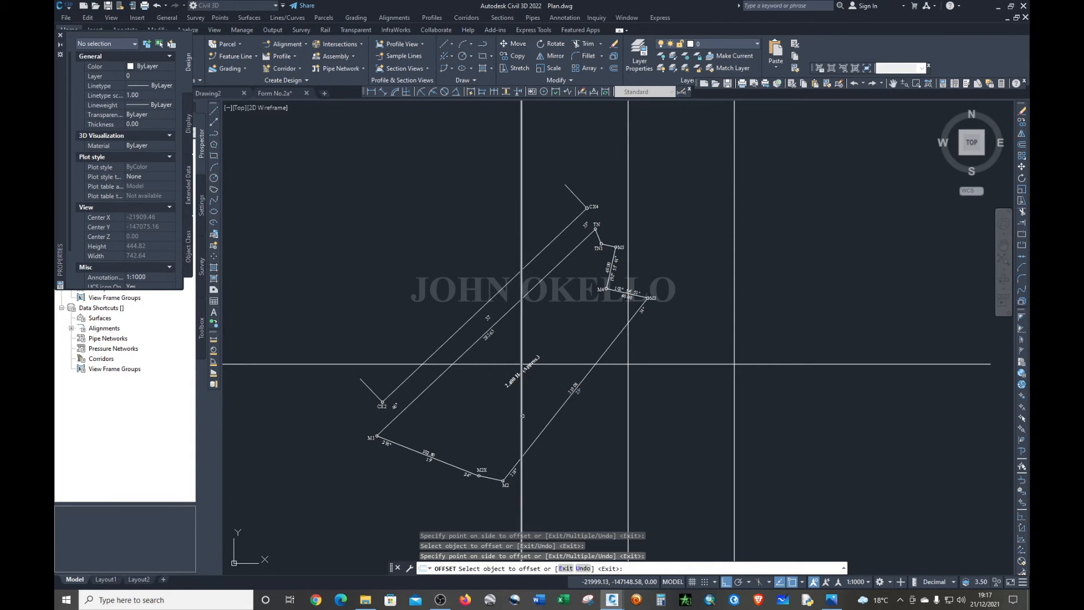
click(330, 438)
scroll(584, 440, down, 4)
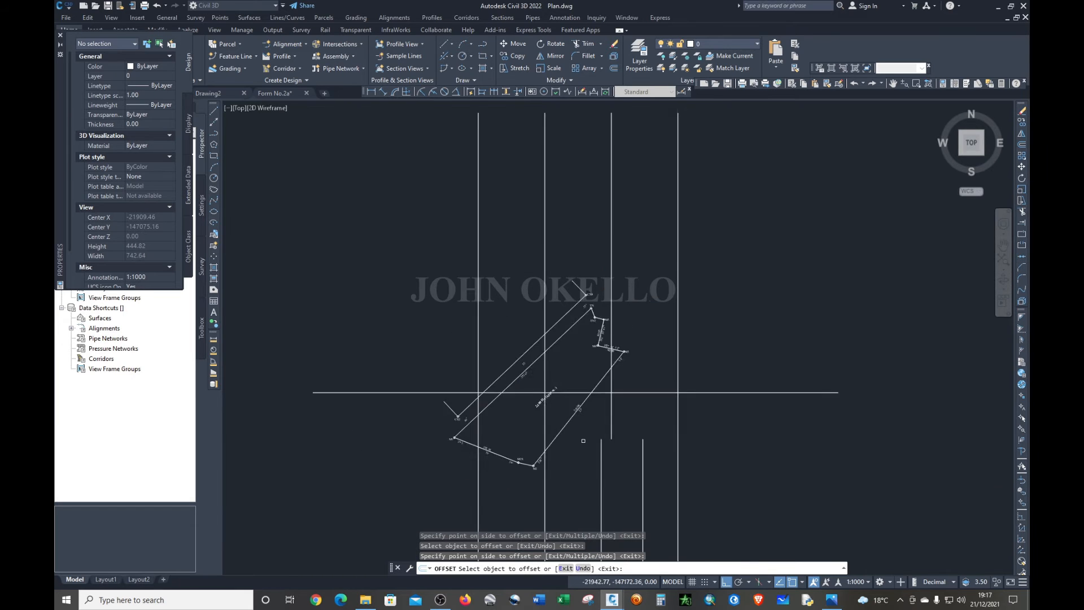
click(515, 380)
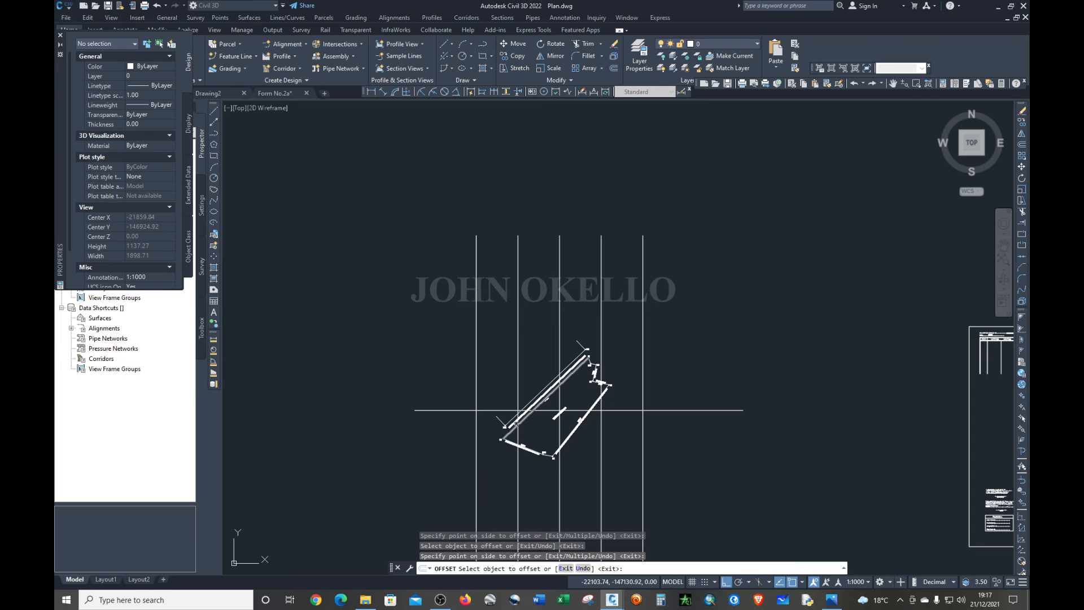
- Offset the horizontal line northward by 100, and offset the resulting line another 100 north
scroll(524, 368, up, 2)
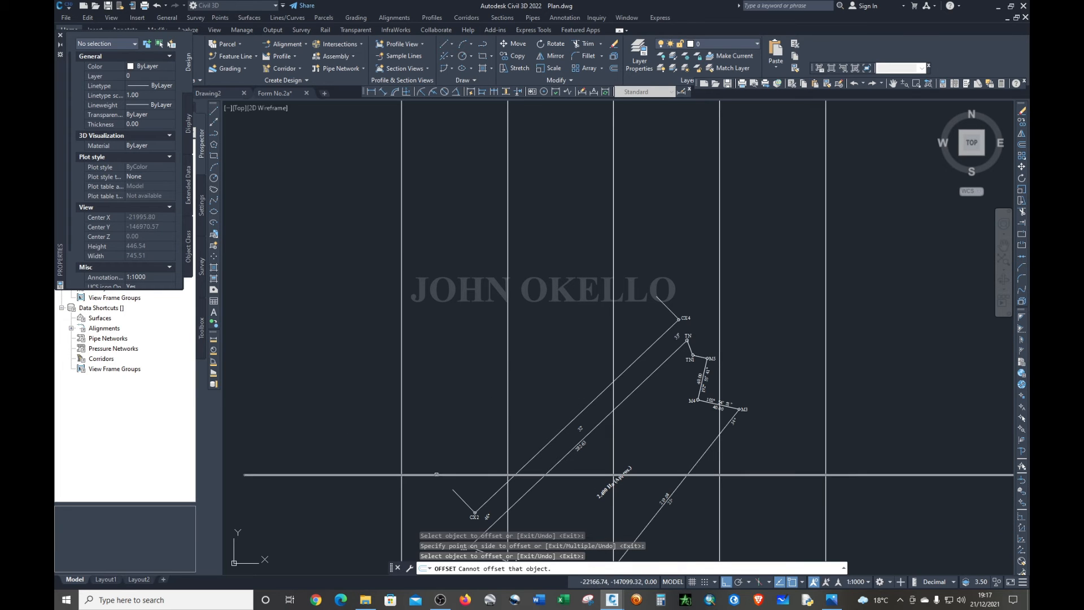
click(437, 474)
click(448, 400)
click(461, 368)
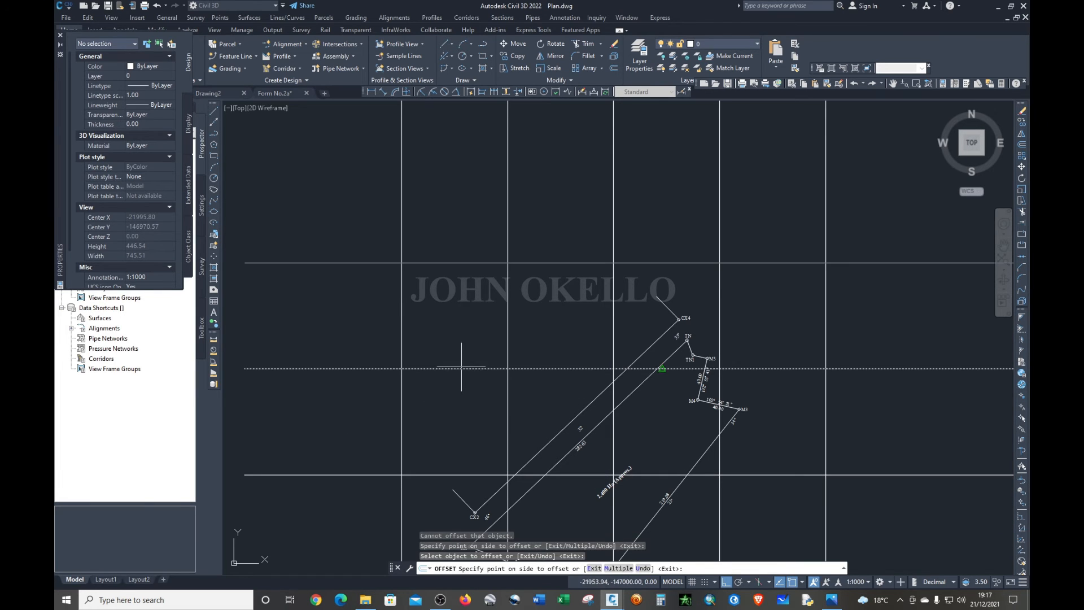
click(464, 311)
- Offset the original horizontal line southward twice at 100 spacing and end the Offset command
scroll(608, 260, down, 8)
scroll(594, 287, up, 5)
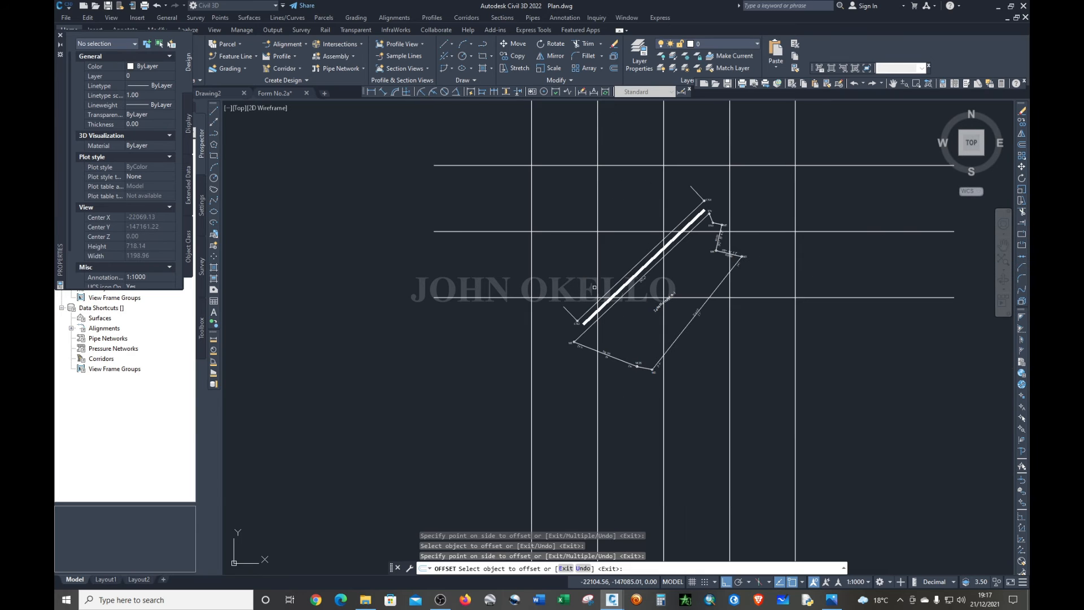
click(547, 298)
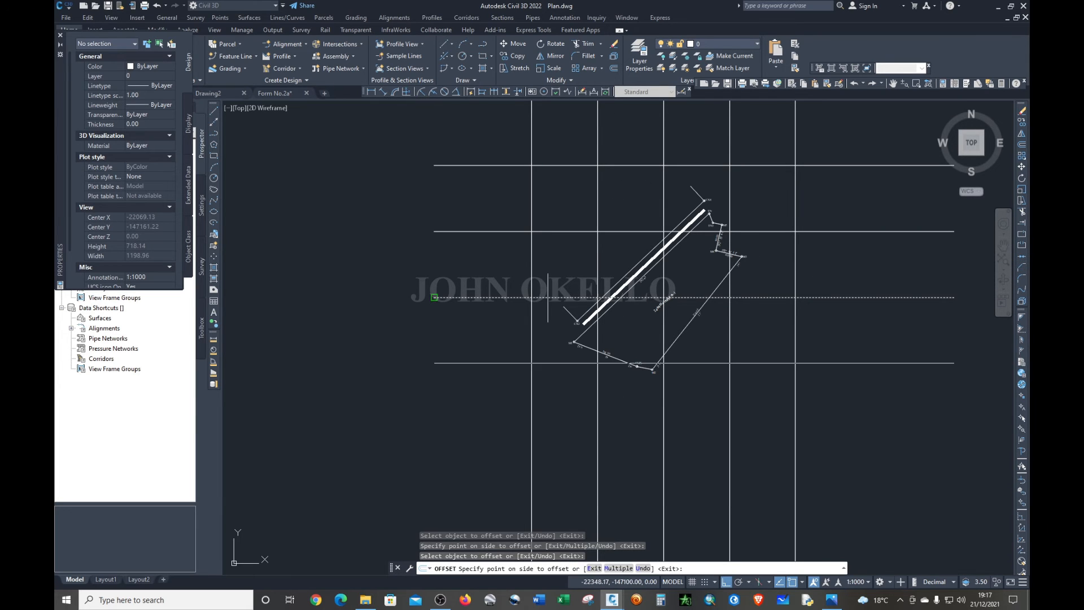
click(547, 394)
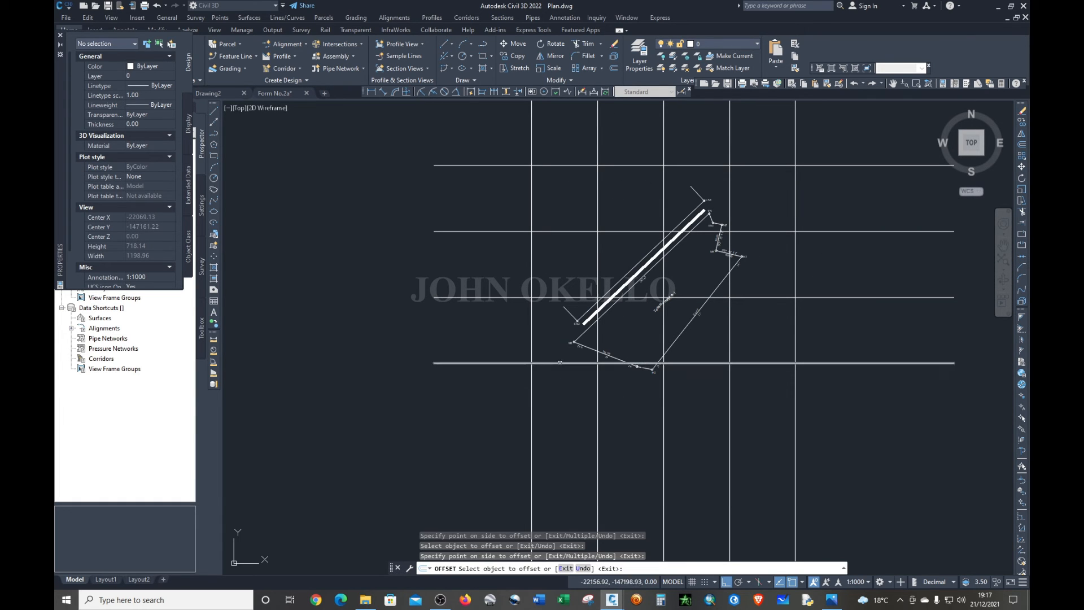
click(557, 363)
click(565, 409)
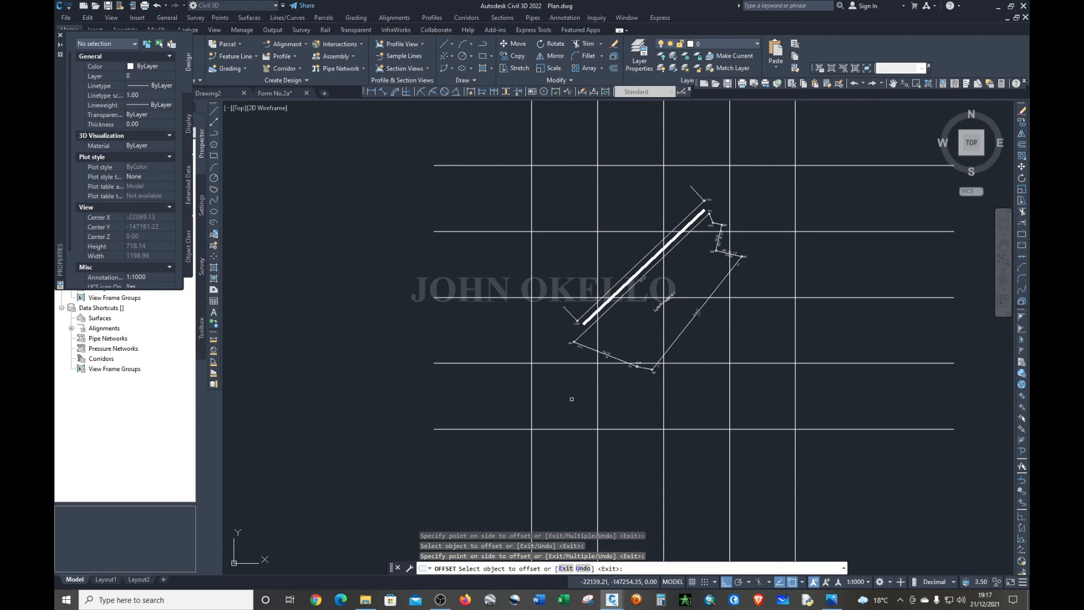
key(Escape)
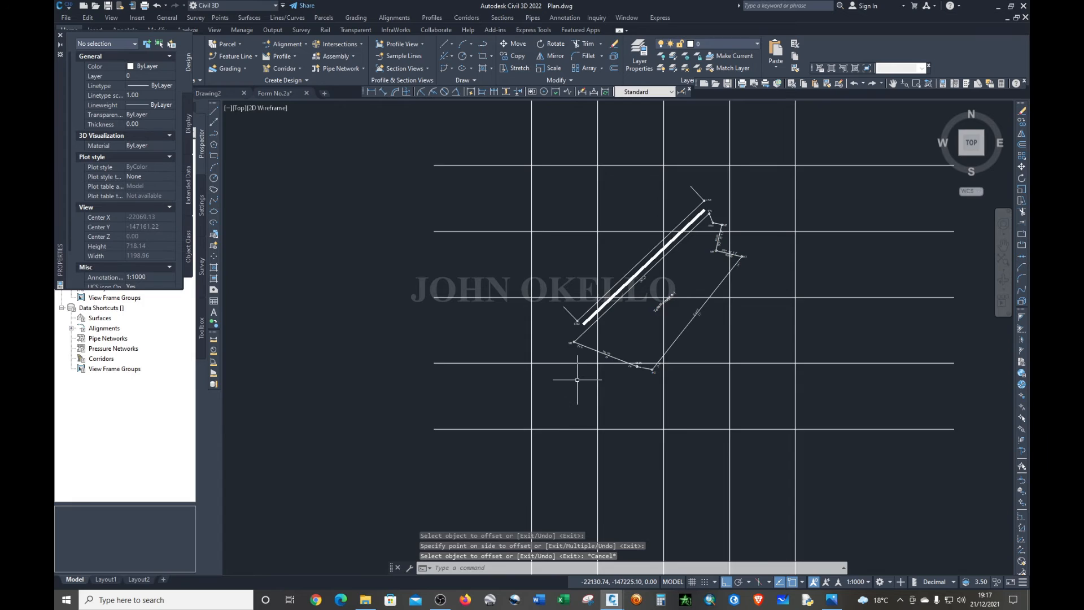
- Trim all grid line ends that extend beyond the outermost grid lines on all four sides
scroll(578, 379, down, 2)
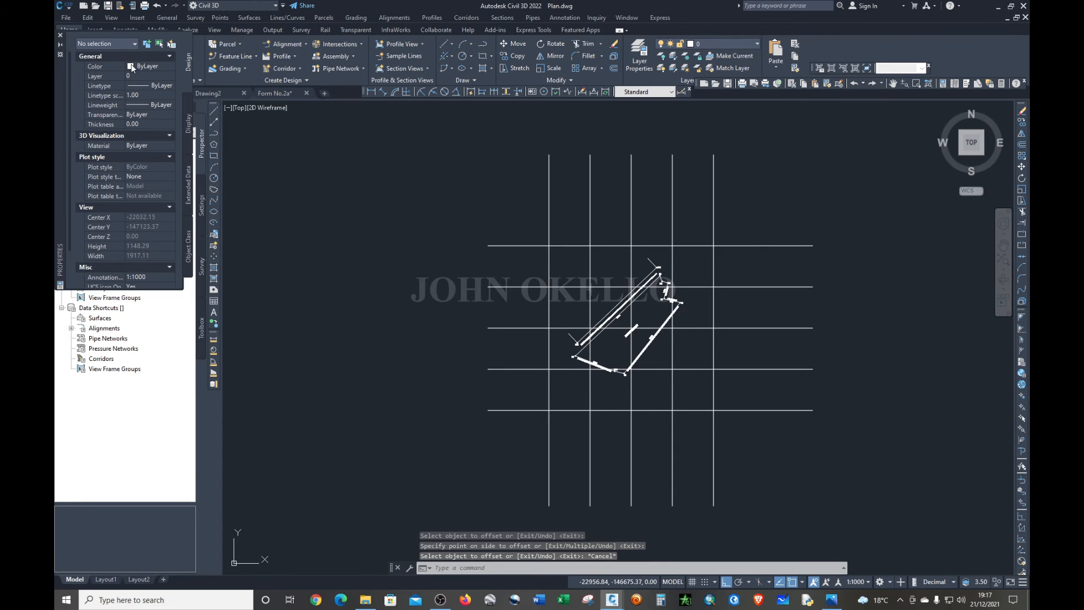
click(586, 45)
mouse_move(773, 256)
mouse_down()
mouse_move(791, 440)
mouse_move(765, 431)
mouse_up()
drag(501, 182, 825, 219)
mouse_move(482, 220)
mouse_down()
mouse_move(491, 220)
mouse_move(515, 447)
mouse_move(755, 442)
mouse_up()
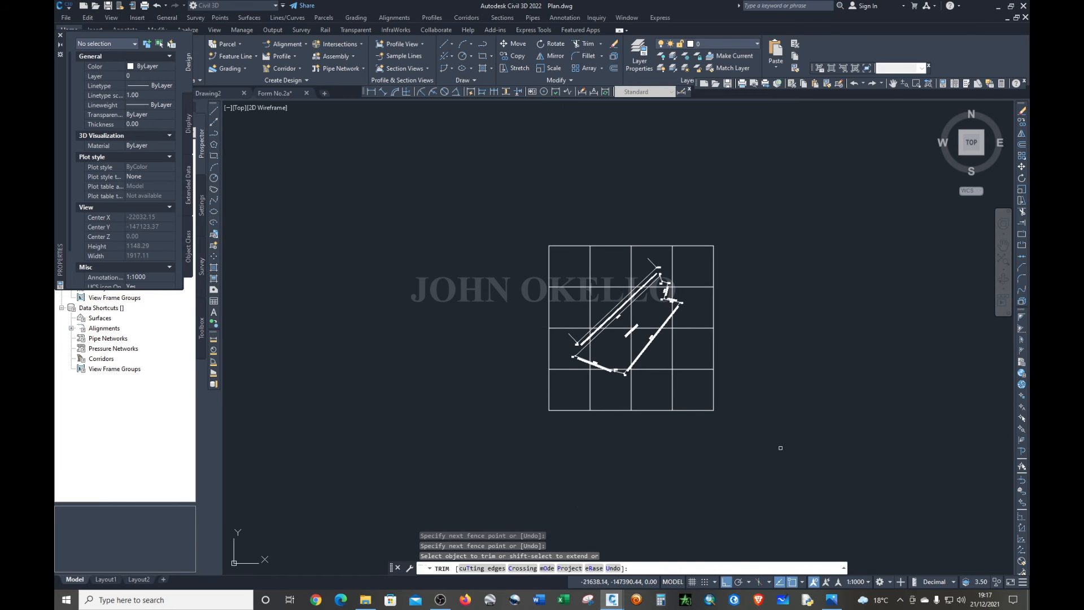
key(Escape)
- Delete the four outer boundary lines of the grid, keeping the three vertical and three horizontal inner lines
scroll(707, 248, up, 2)
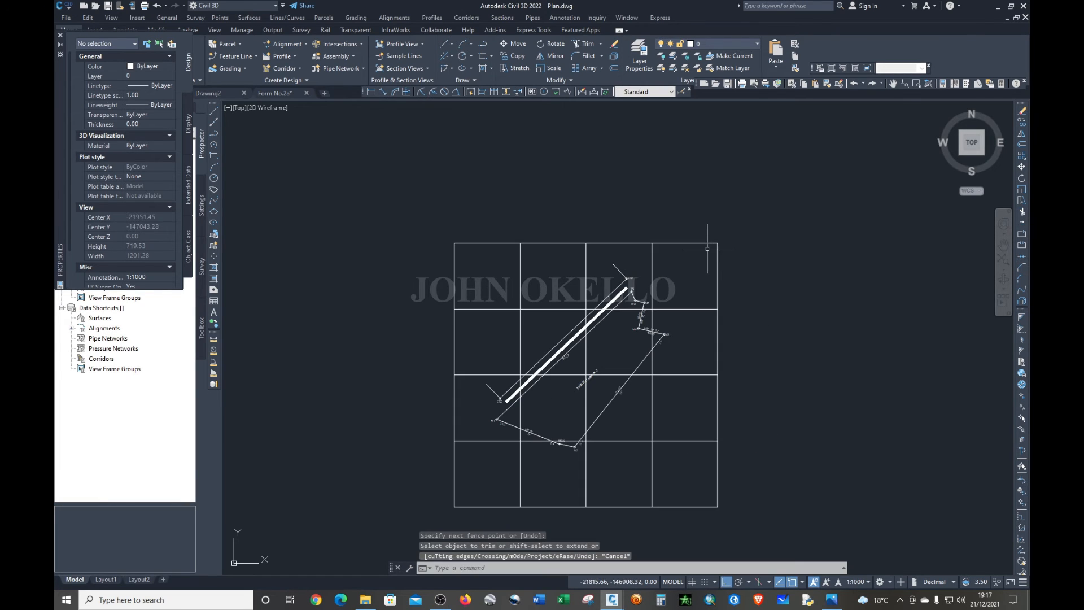
click(641, 243)
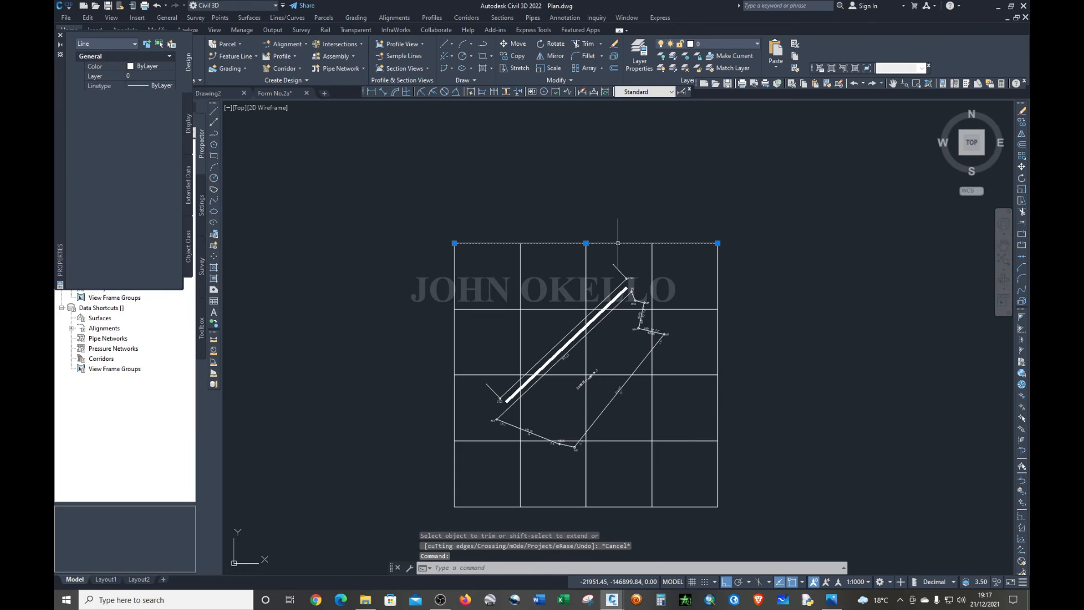
click(455, 327)
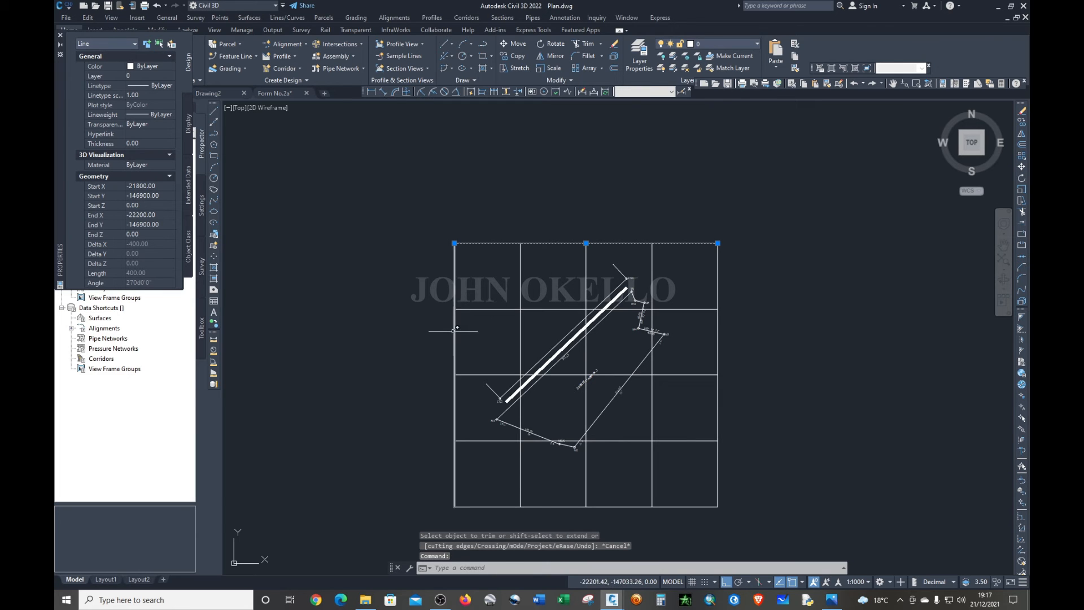
click(485, 499)
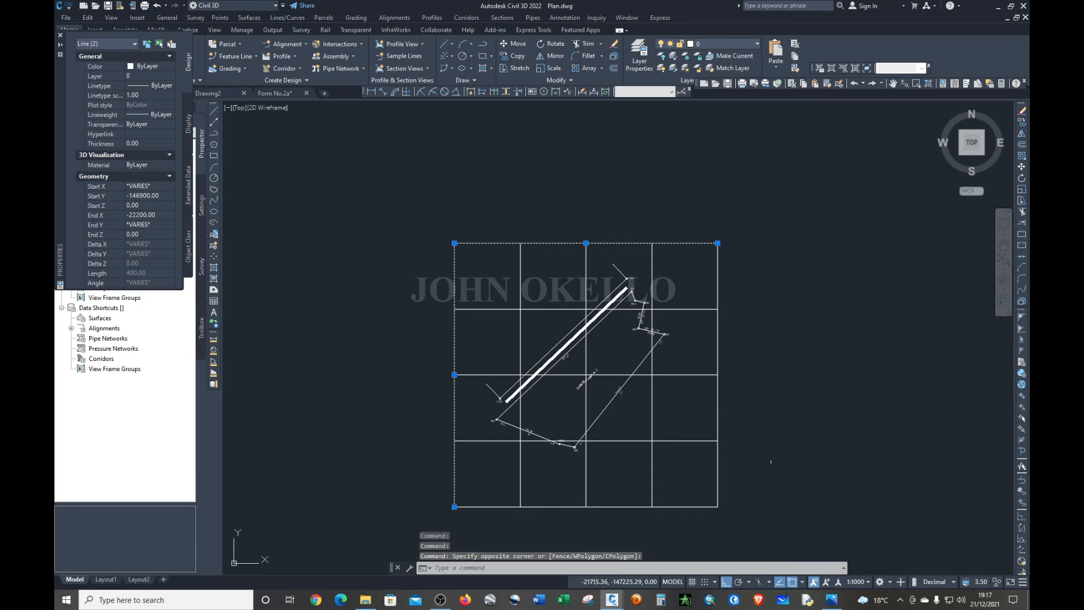
click(702, 513)
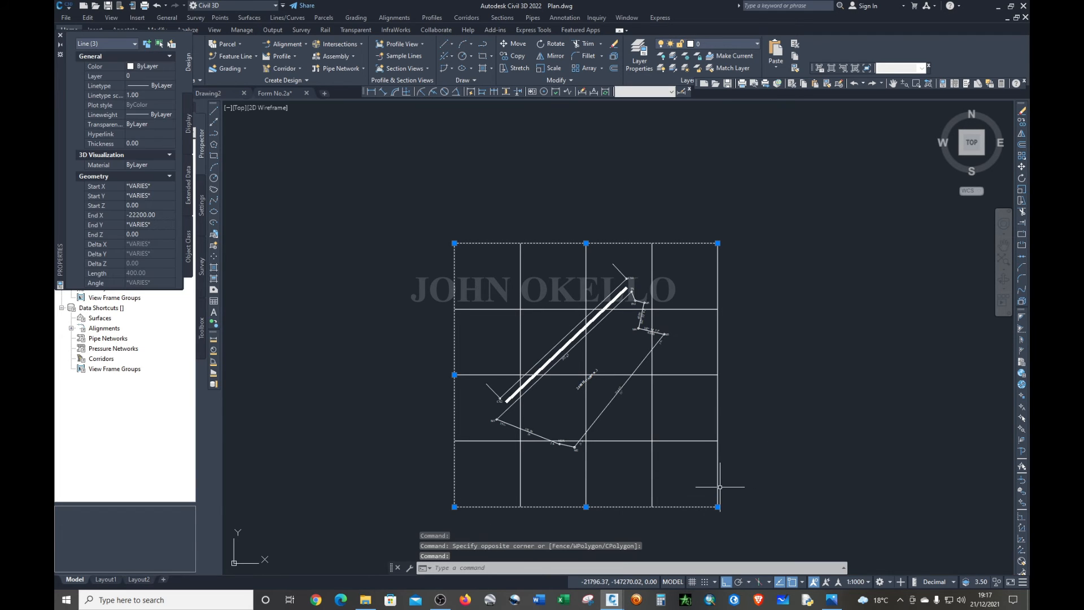
click(719, 488)
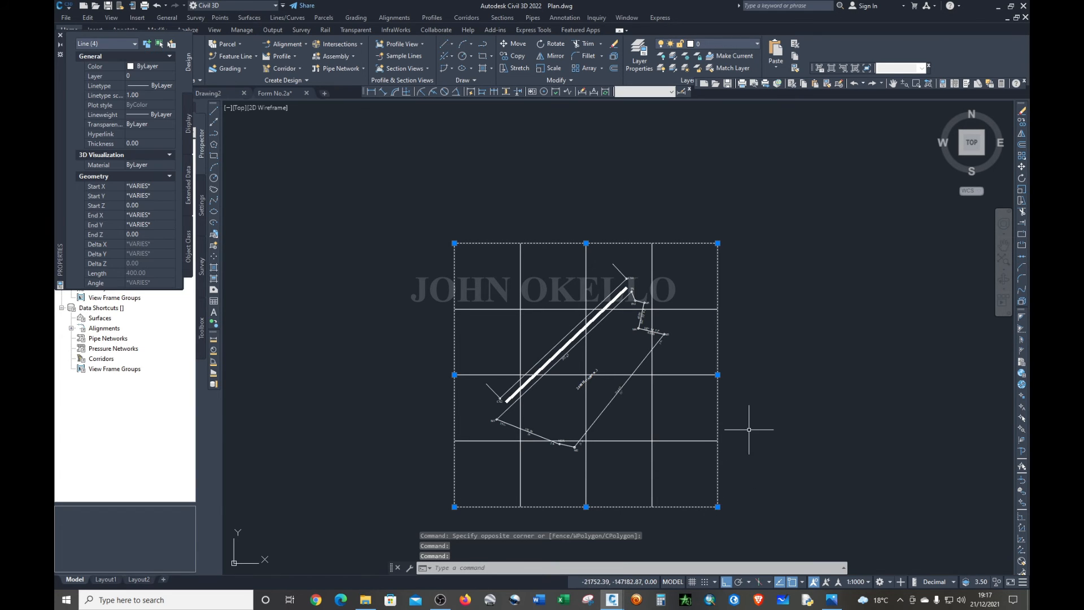
key(Delete)
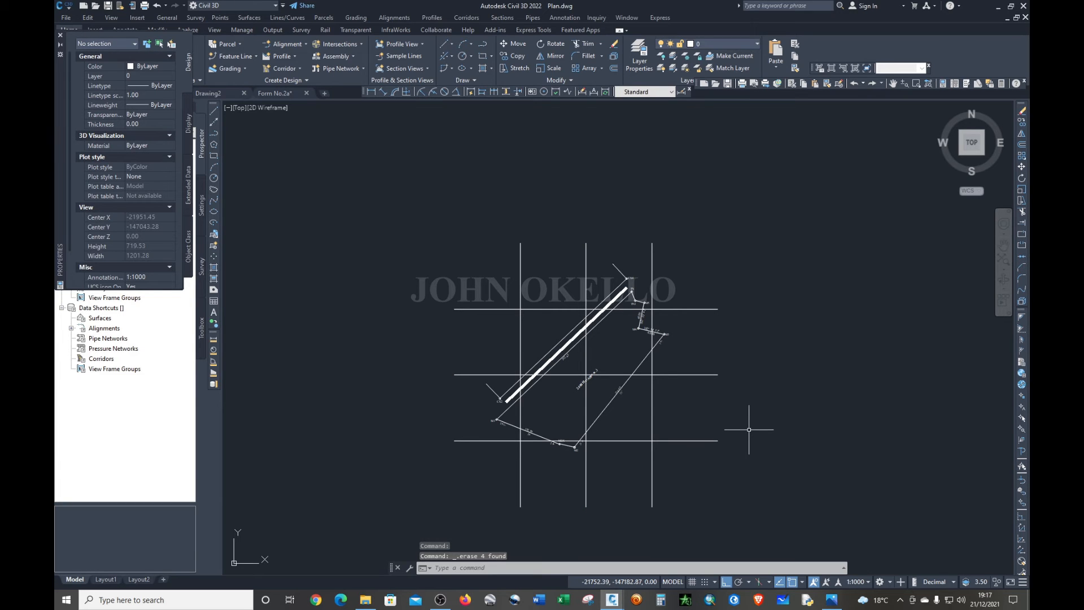
scroll(522, 293, up, 4)
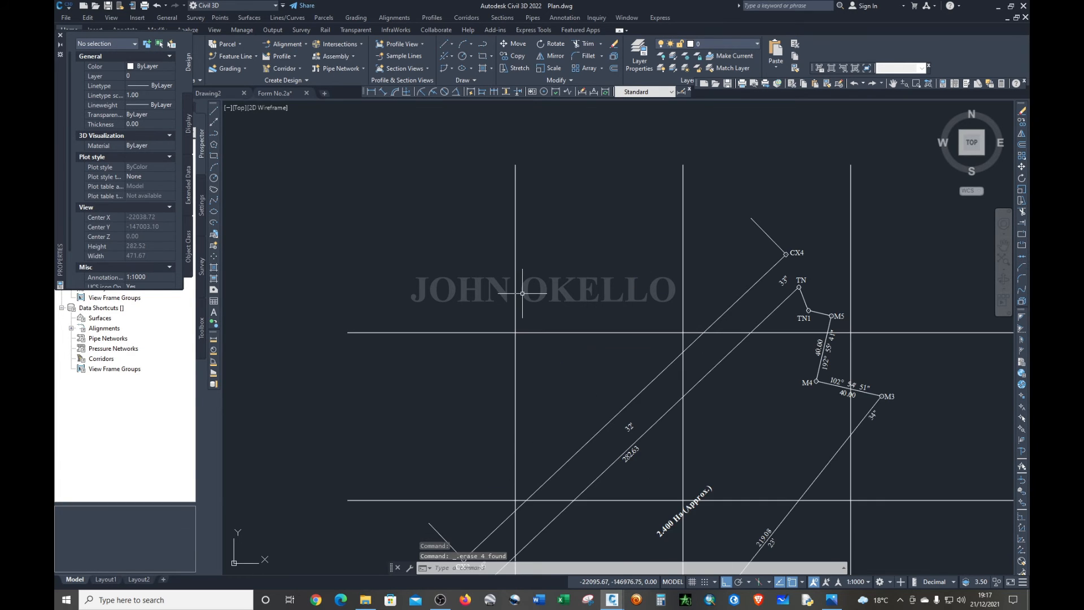
scroll(522, 293, down, 4)
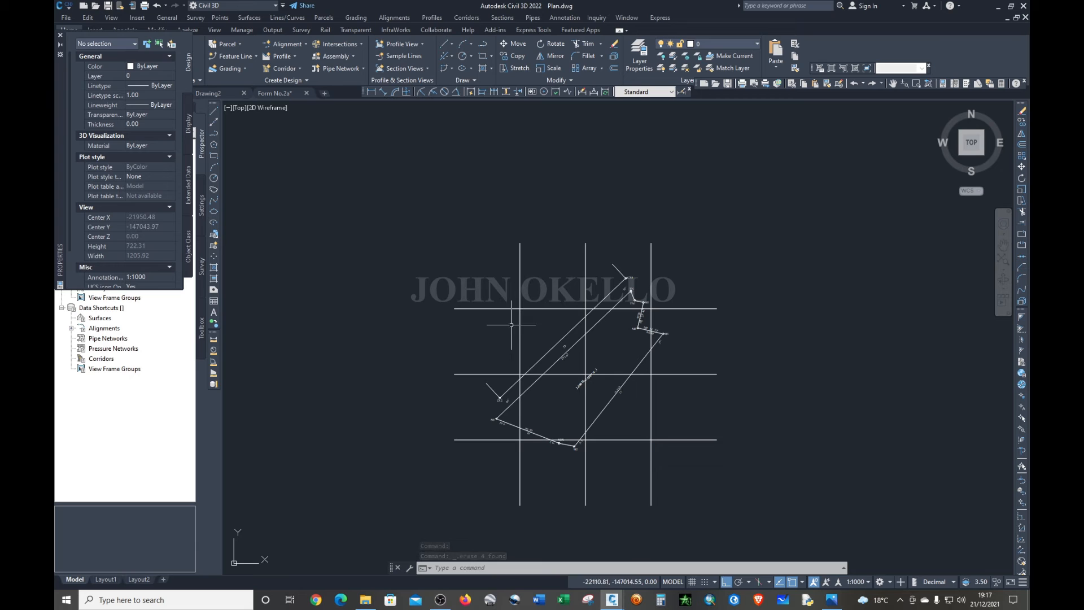
- Add an ordinate dimension at the westernmost vertical line's intersection with the northern horizontal line, extending its leader north beyond the grid
scroll(517, 317, up, 2)
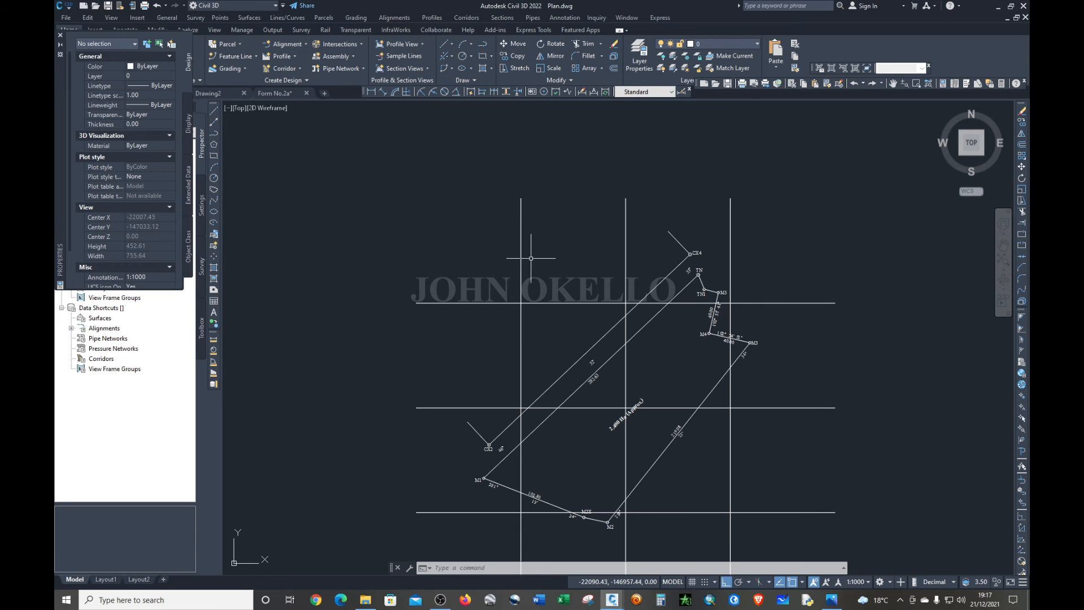
click(406, 92)
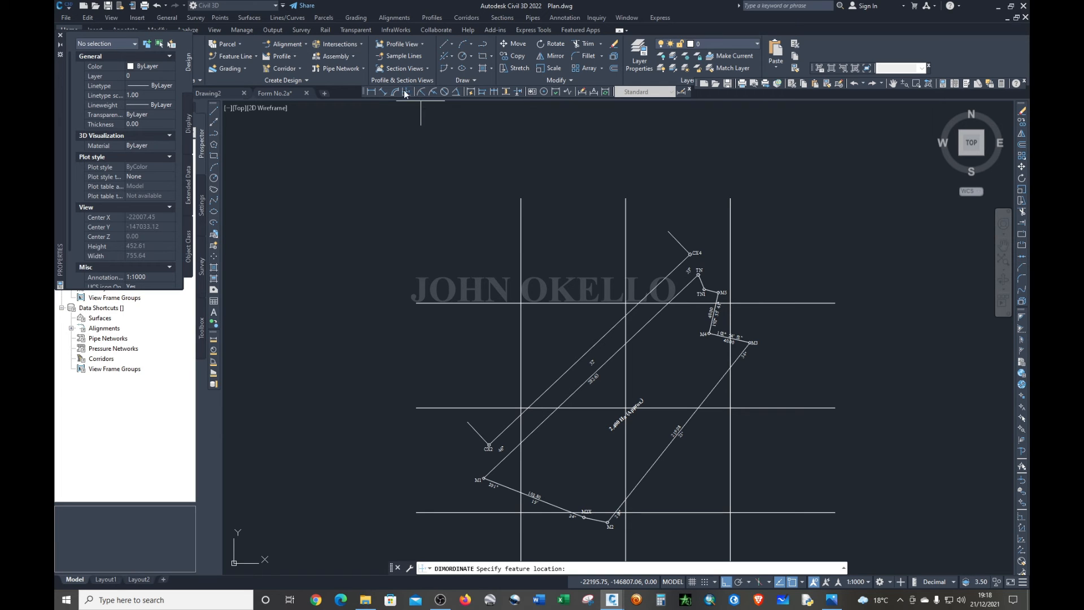
click(406, 92)
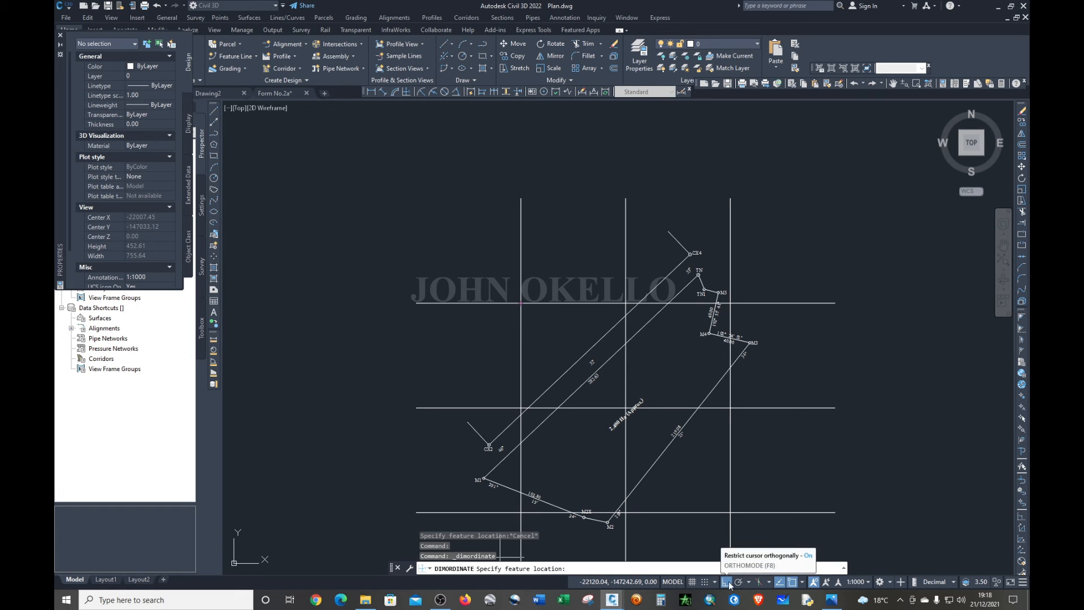
click(802, 582)
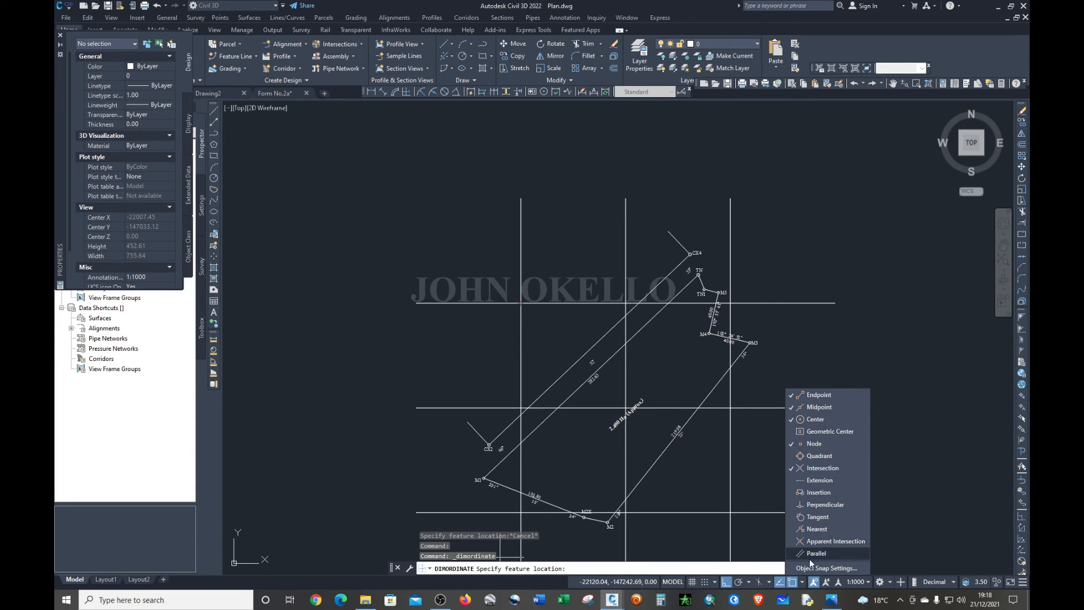
click(802, 582)
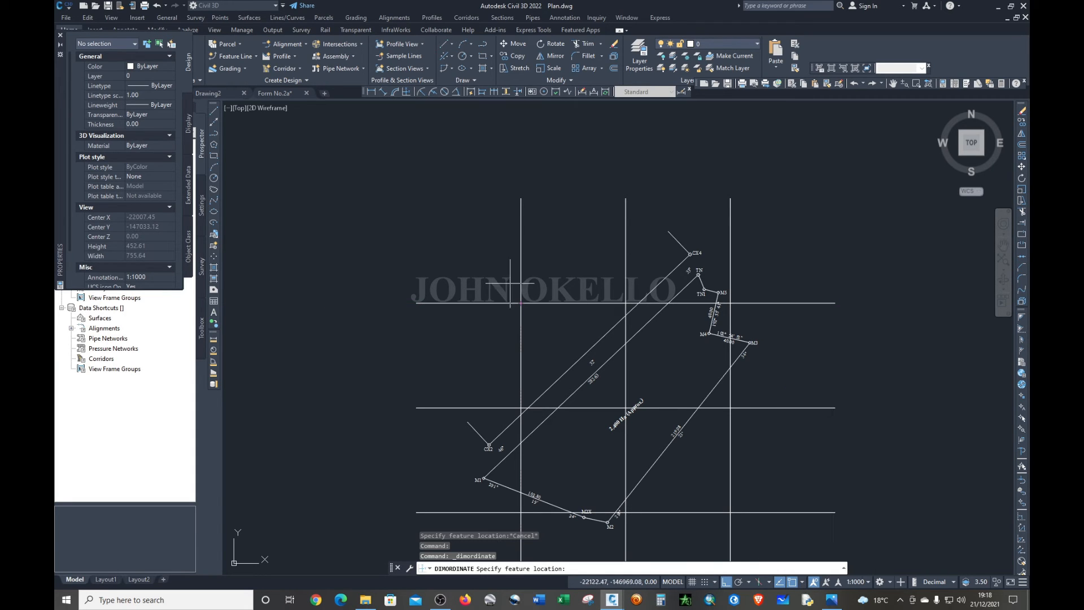
click(521, 303)
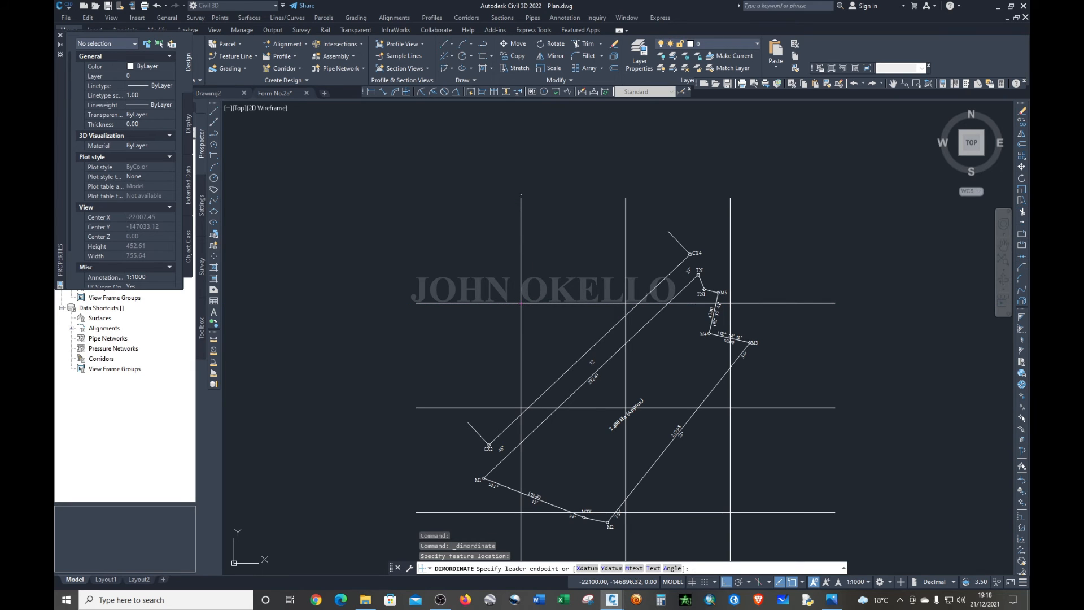
click(520, 145)
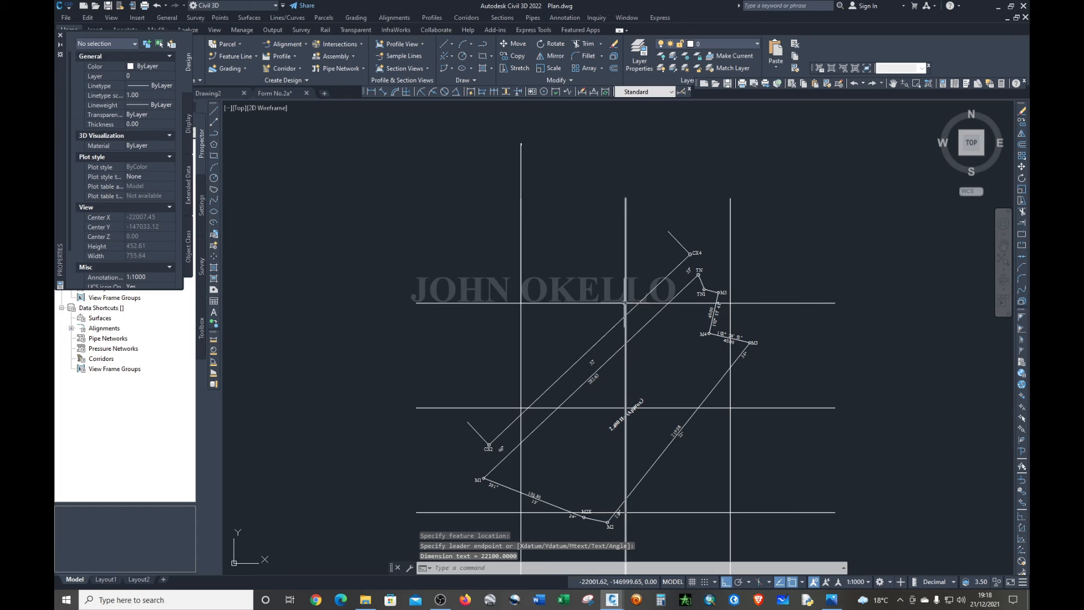
- Add ordinate dimensions where the middle and eastern vertical lines cross the northern horizontal line, with leaders about 150 long running north
click(405, 92)
scroll(677, 206, up, 2)
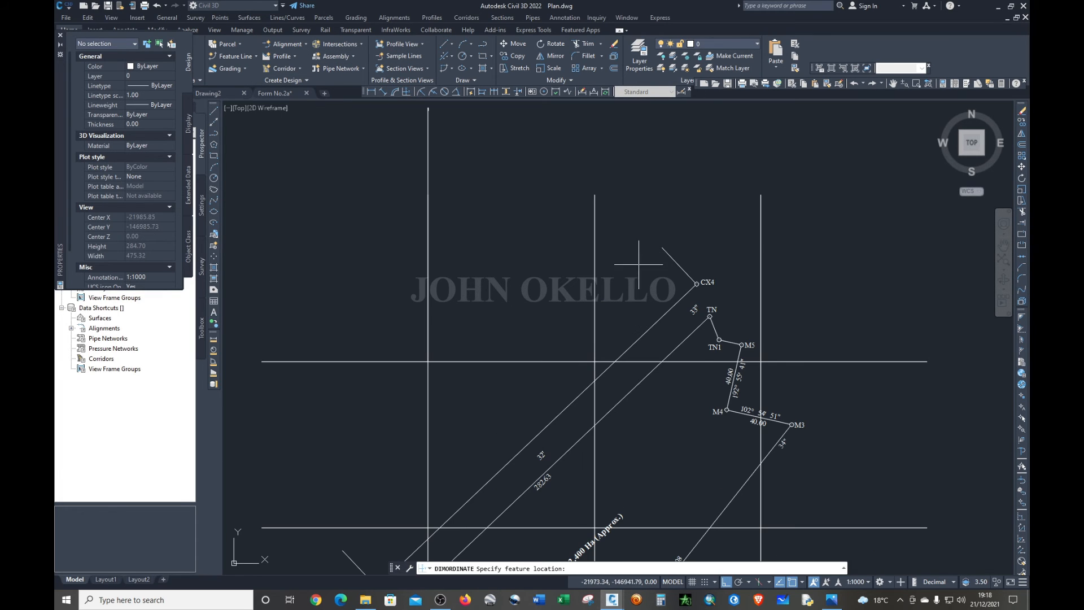
click(594, 361)
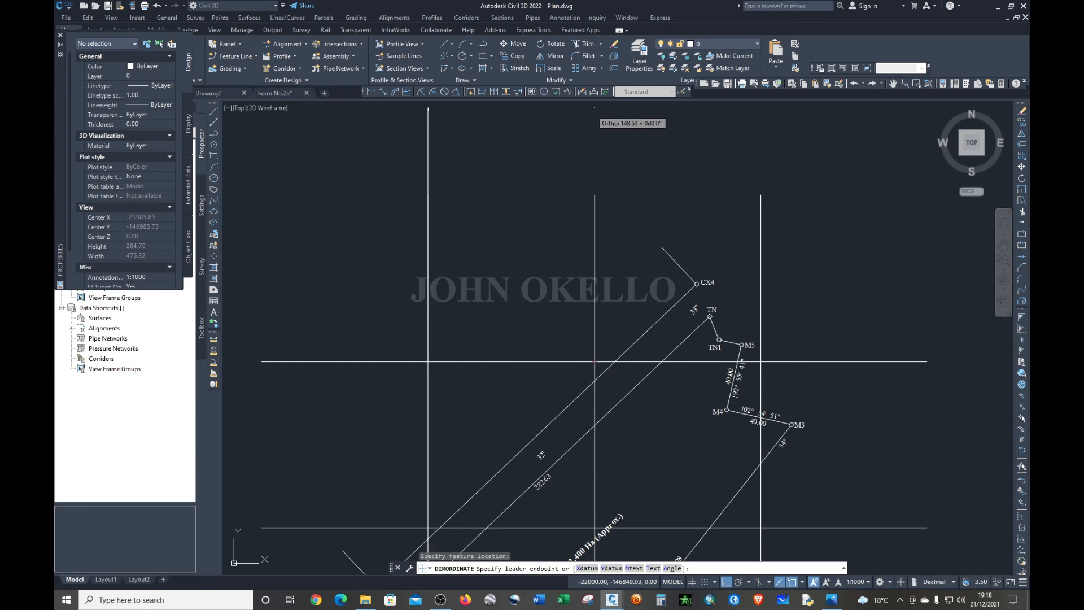
click(594, 108)
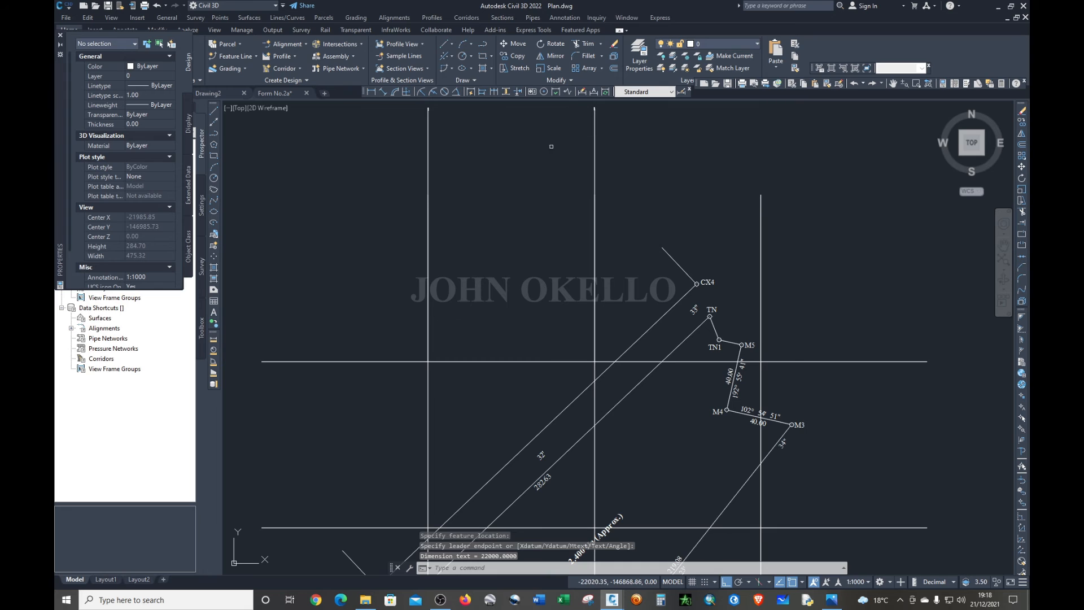
click(403, 92)
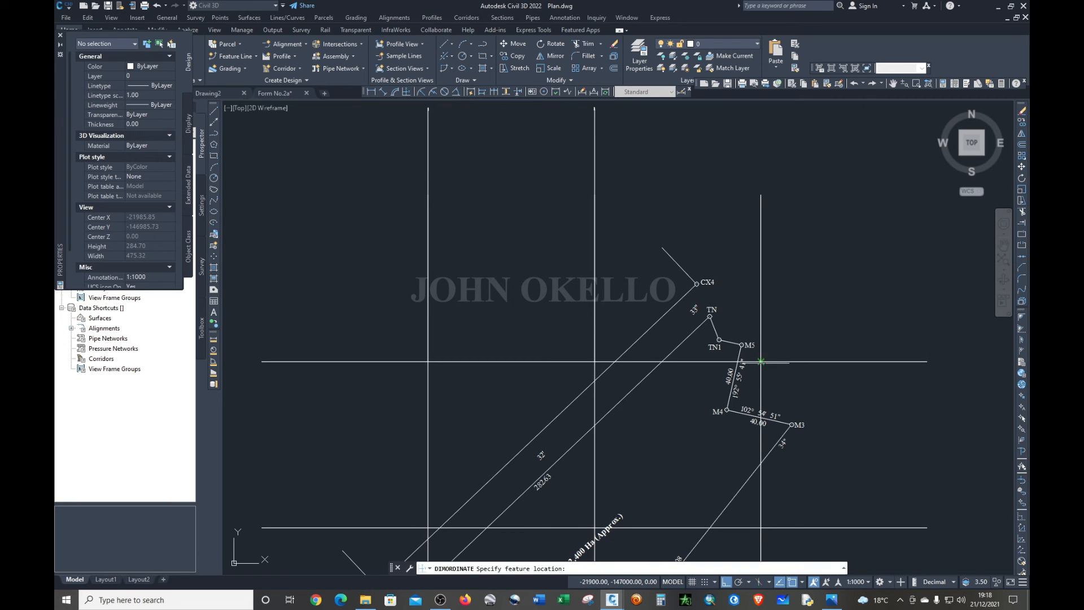
click(760, 361)
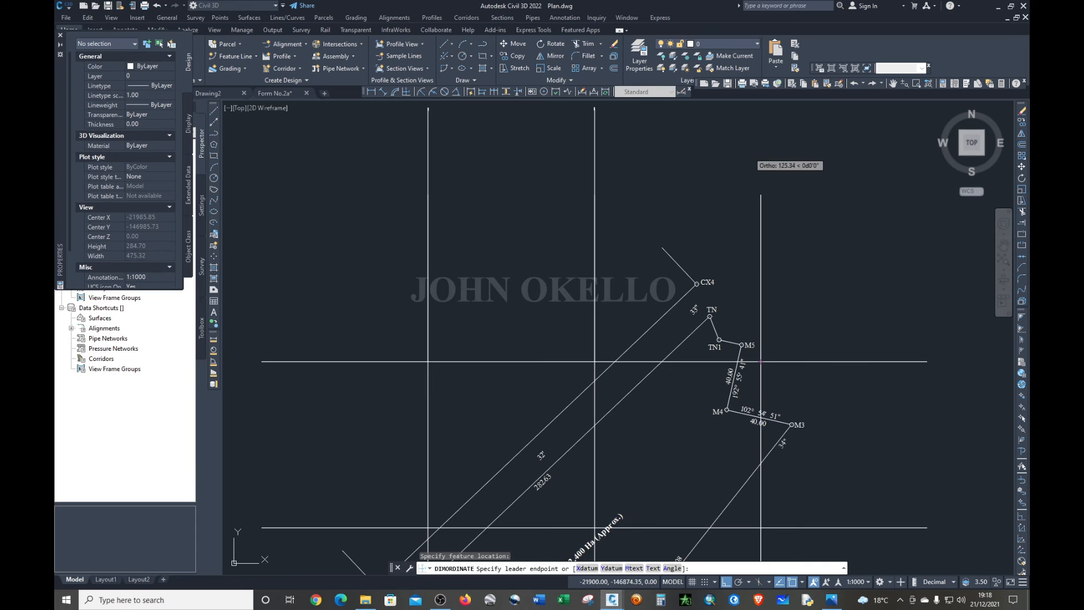
click(761, 109)
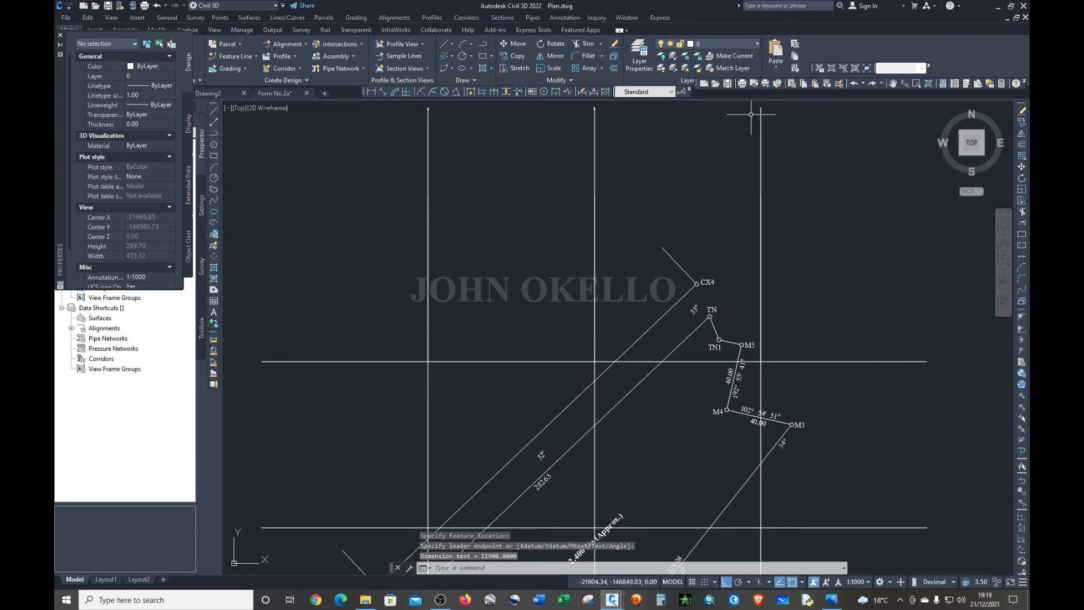
- Add an ordinate dimension for the northern horizontal line from its intersection with the western vertical line, extending the leader west beyond the grid
click(404, 91)
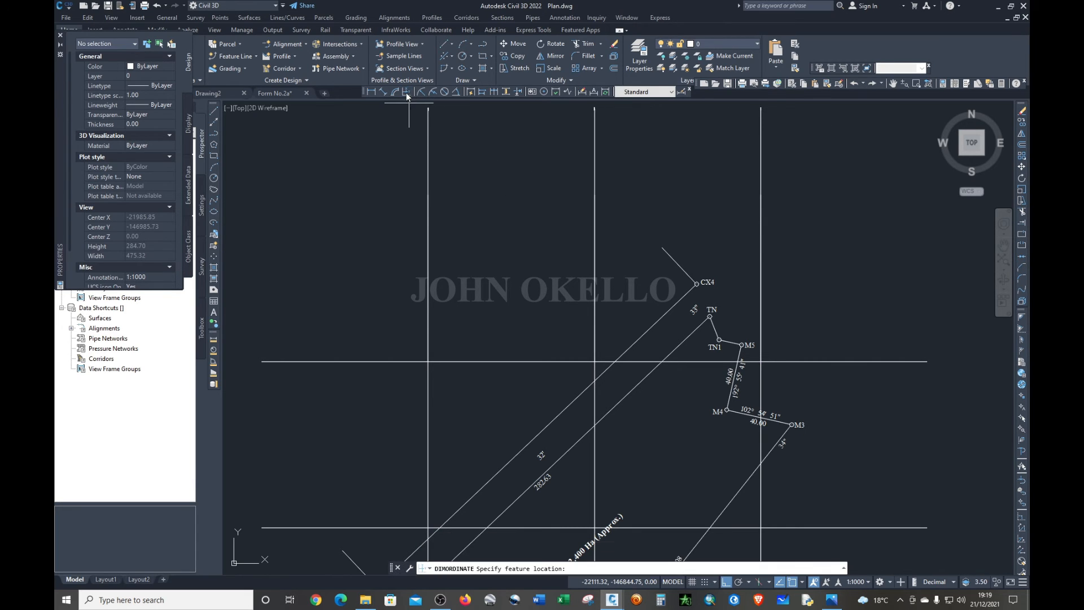
scroll(496, 253, down, 3)
scroll(517, 288, up, 3)
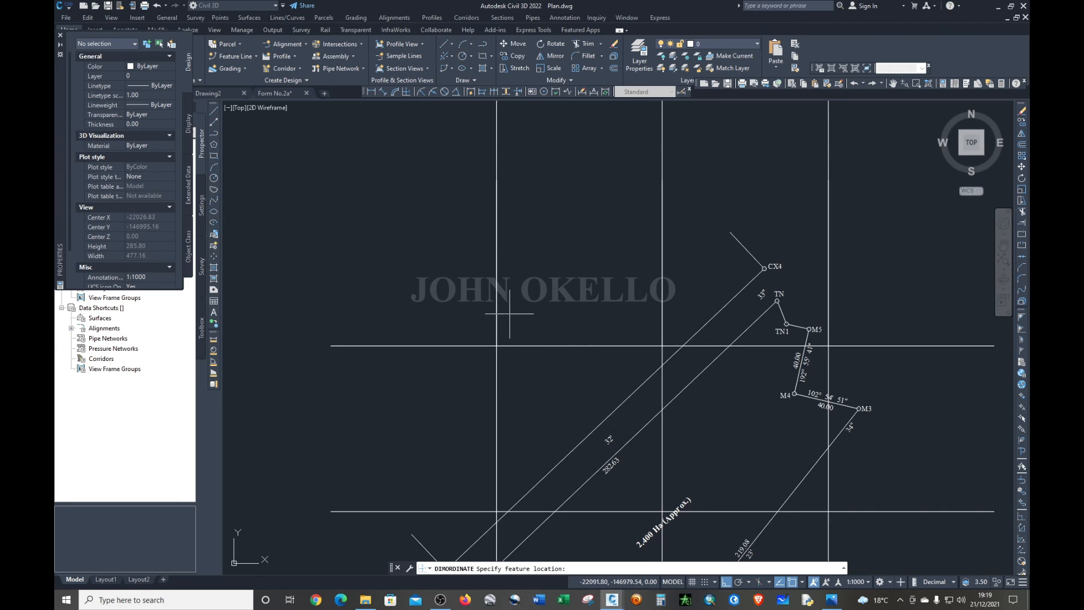
click(496, 345)
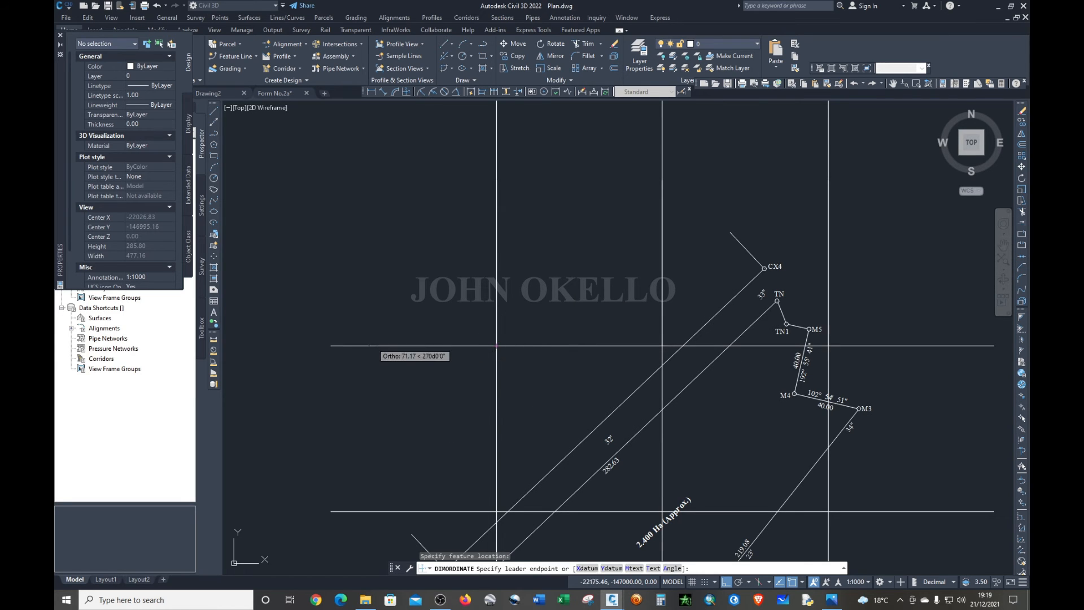
click(261, 345)
- Add ordinate dimensions for the middle and southern horizontal lines from the western vertical line, extending both leaders west beyond the grid
scroll(302, 370, down, 8)
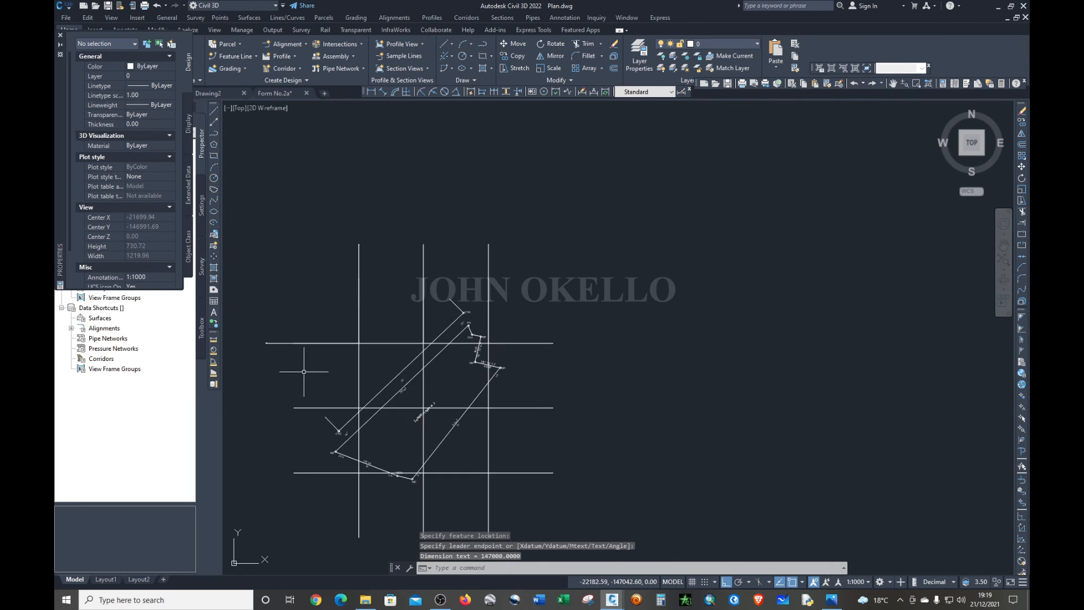
scroll(686, 359, up, 9)
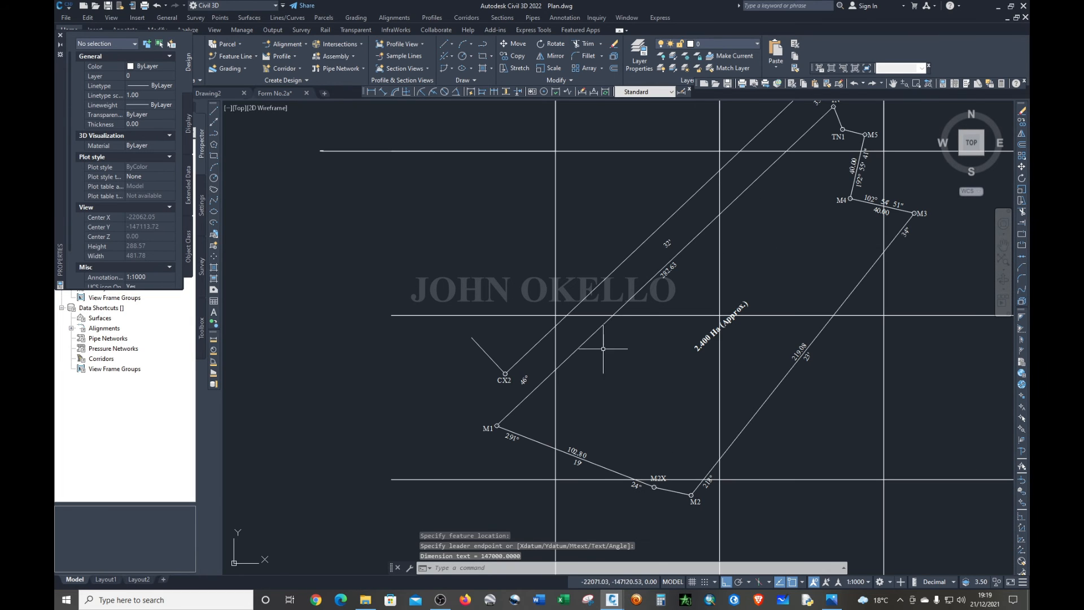
key(Return)
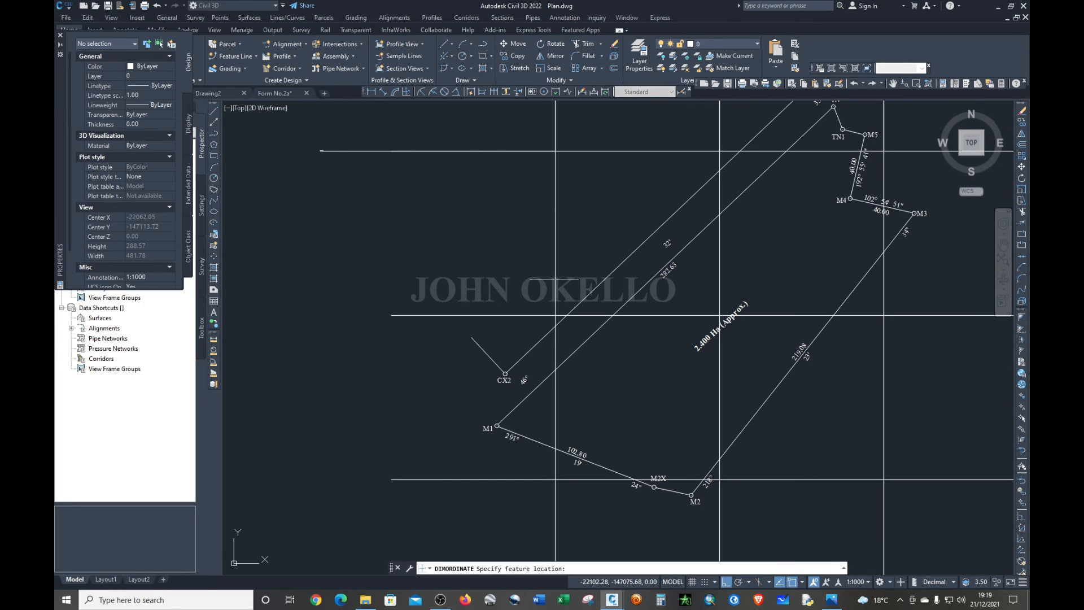
click(556, 314)
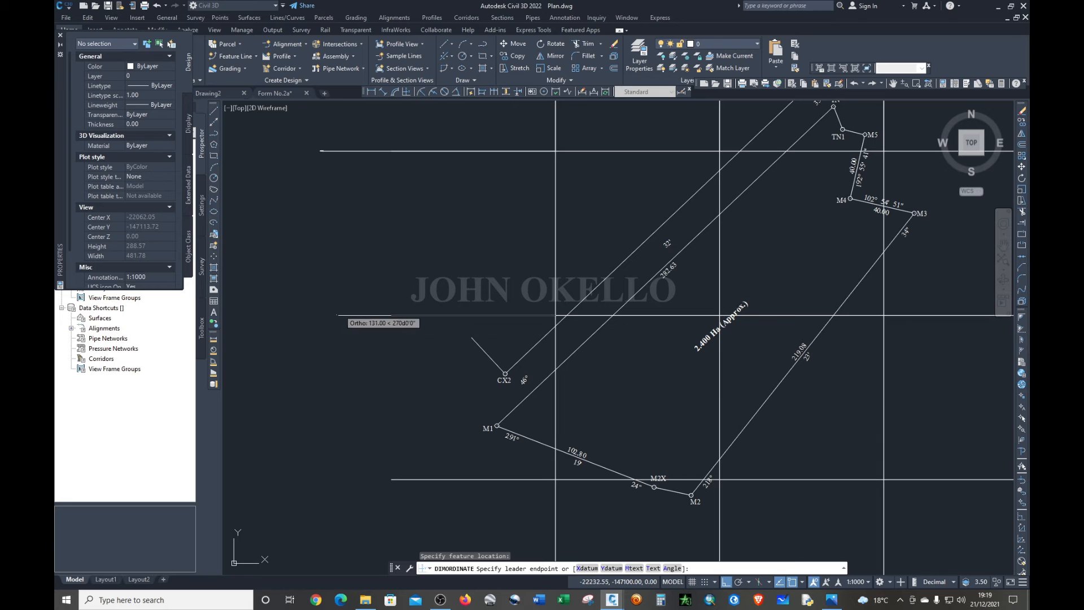
click(294, 315)
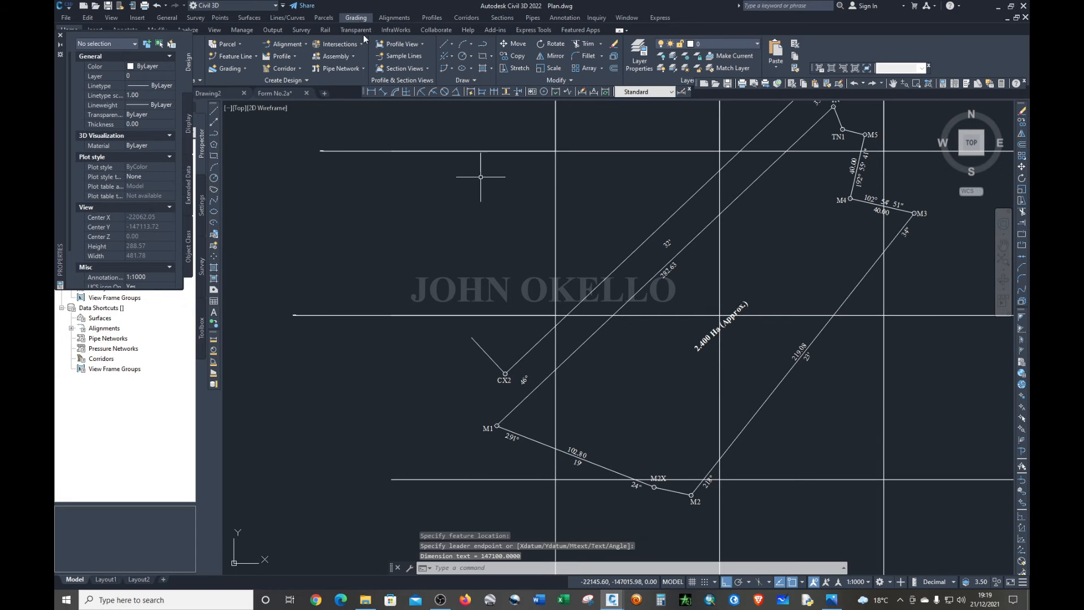
click(407, 93)
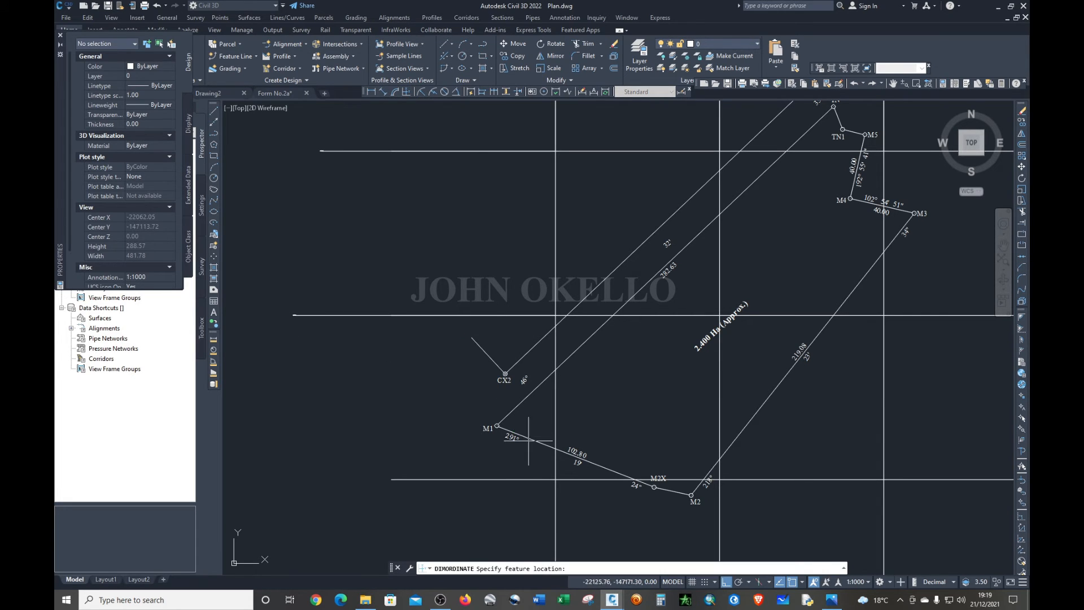
click(555, 479)
click(270, 479)
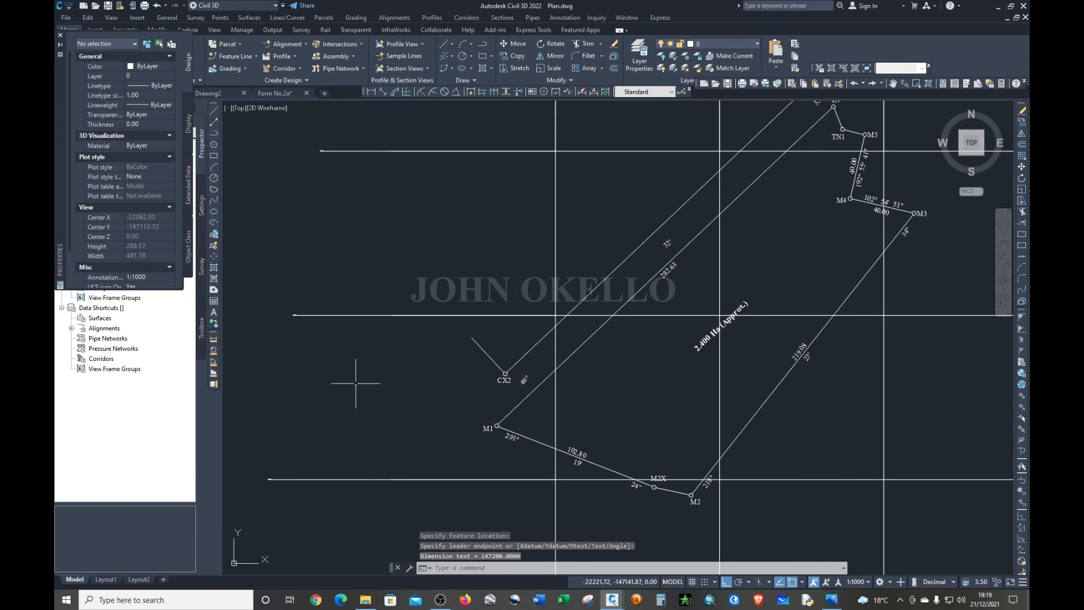
scroll(300, 315, up, 10)
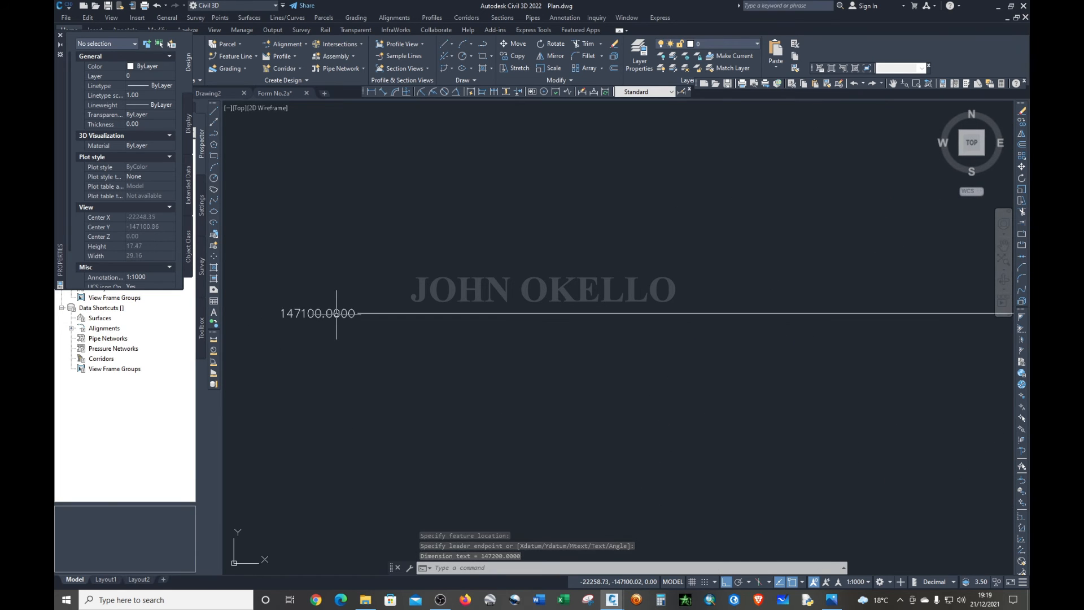
scroll(437, 310, down, 10)
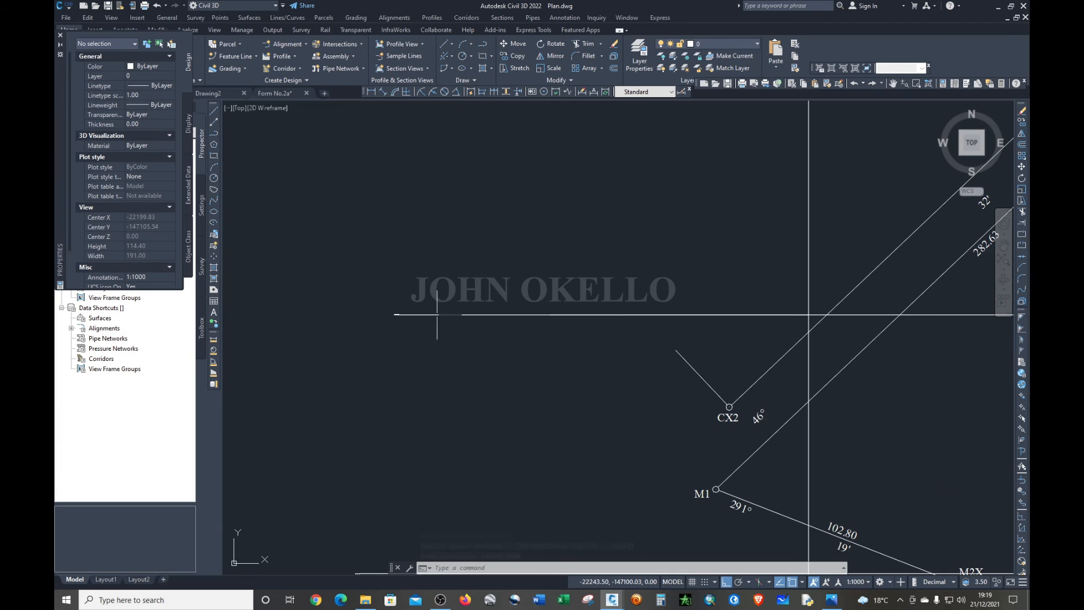
scroll(506, 290, down, 4)
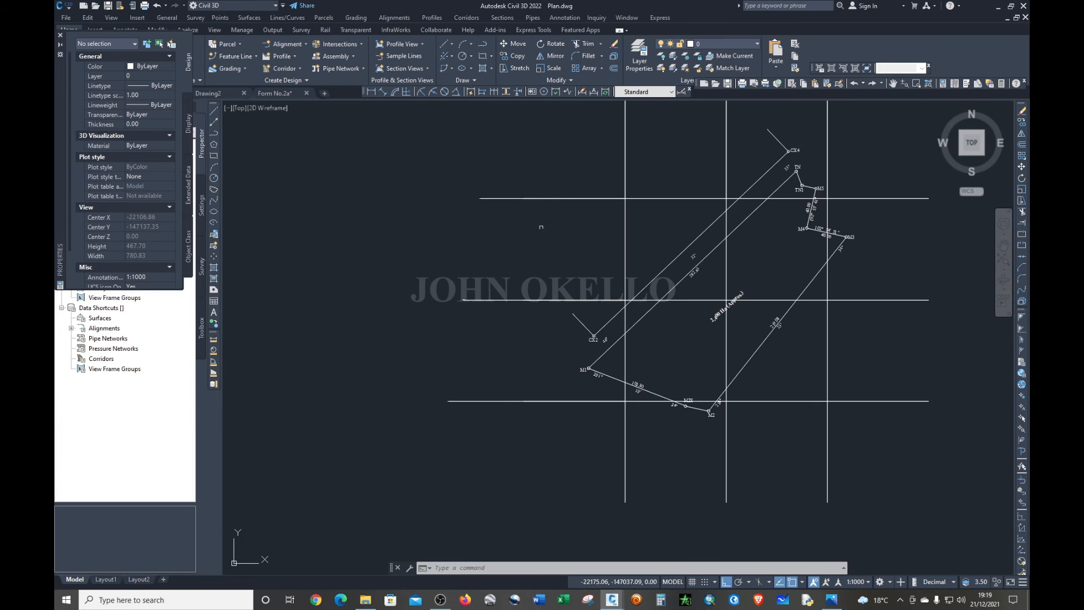
click(546, 198)
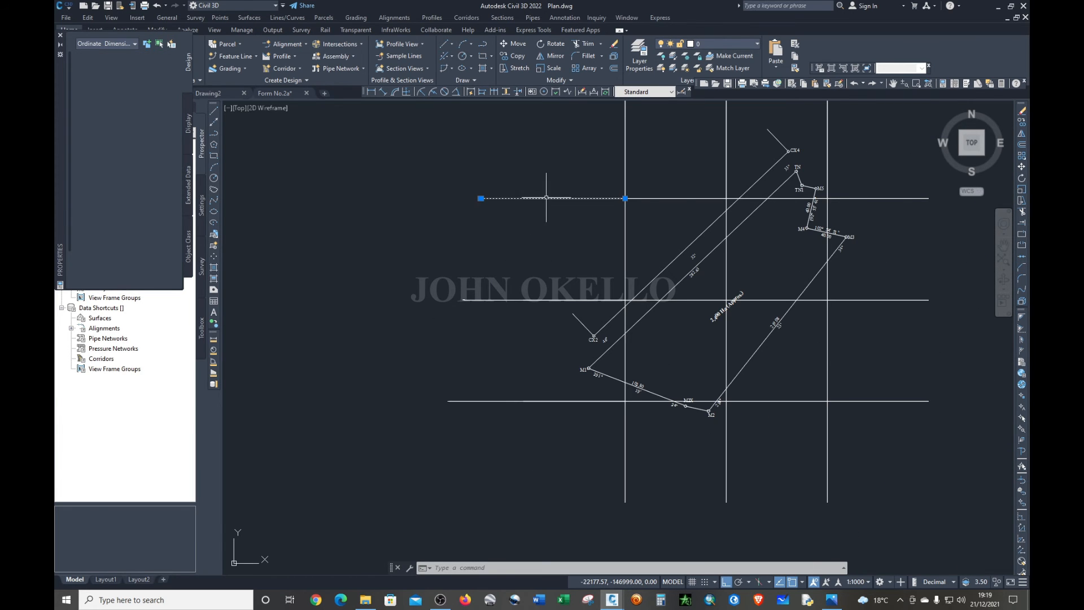
drag(531, 272, 528, 443)
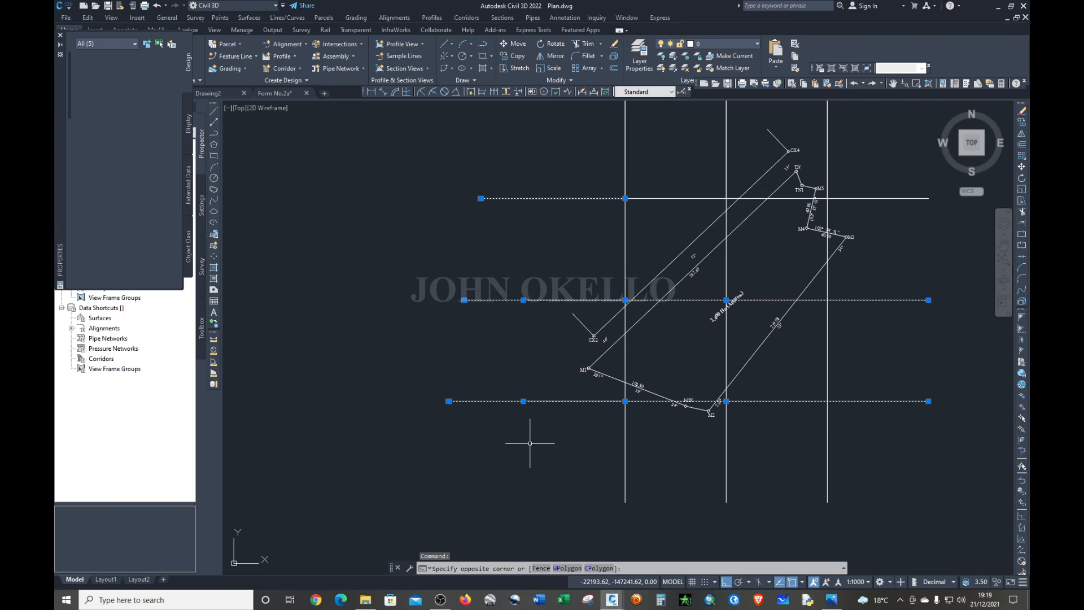
key(Escape)
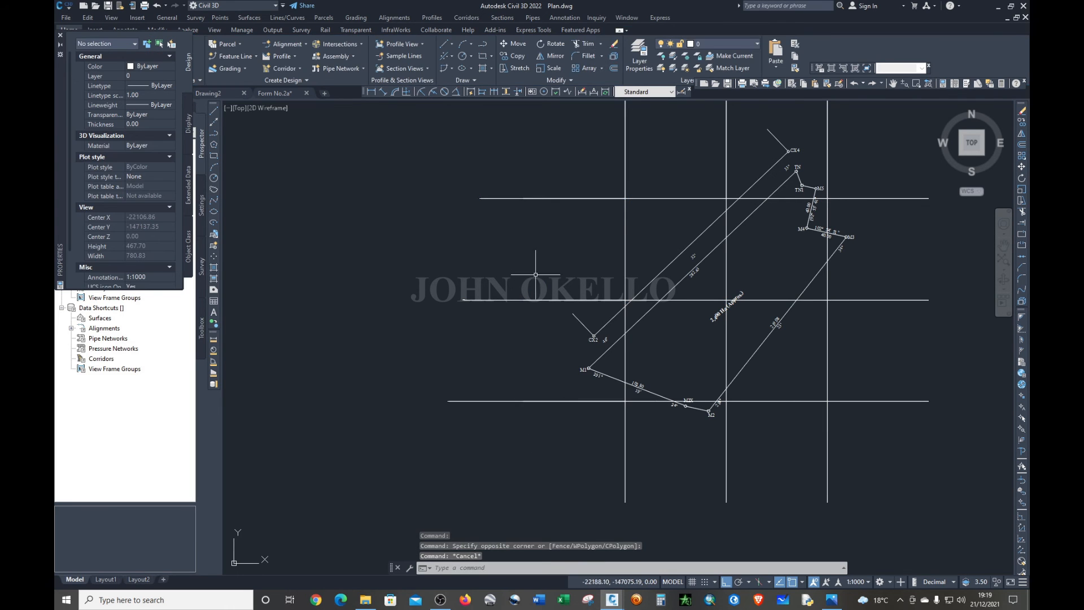
- Explode the six ordinate dimensions north and west of the grid
click(530, 199)
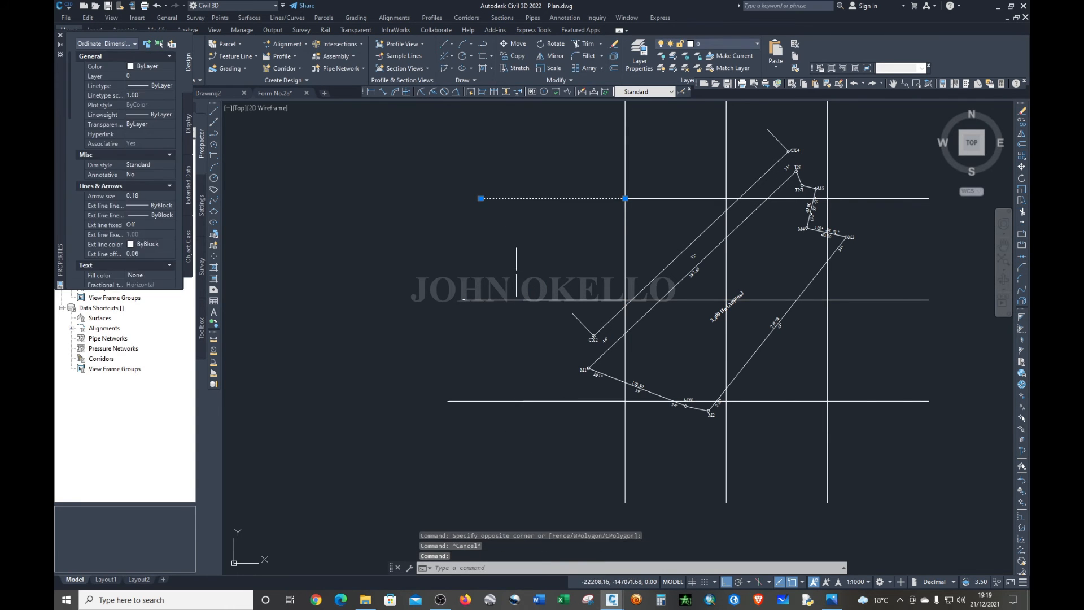
drag(514, 299, 515, 359)
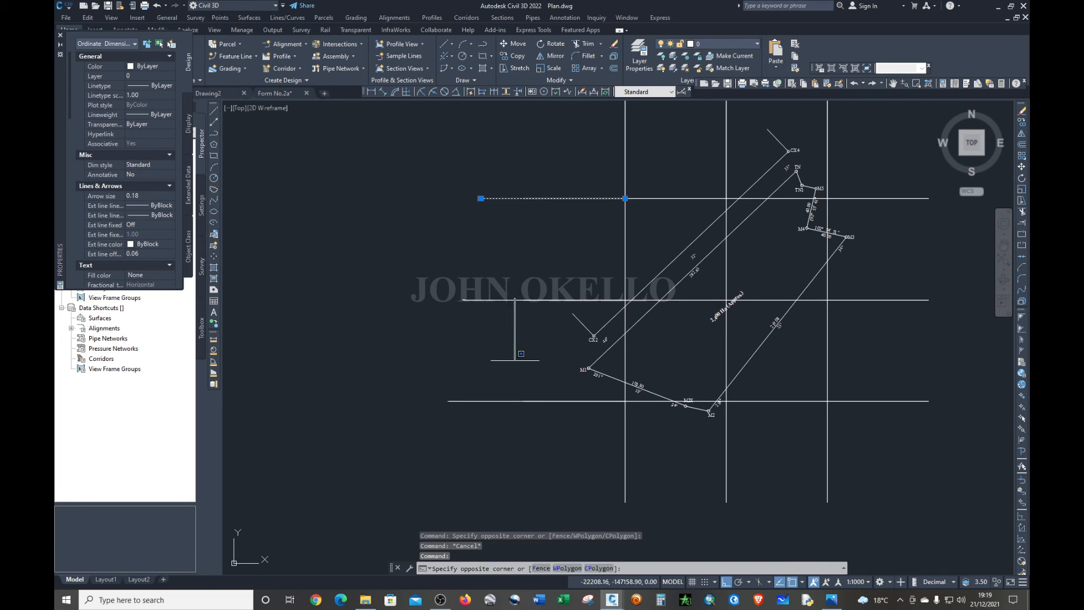
click(513, 285)
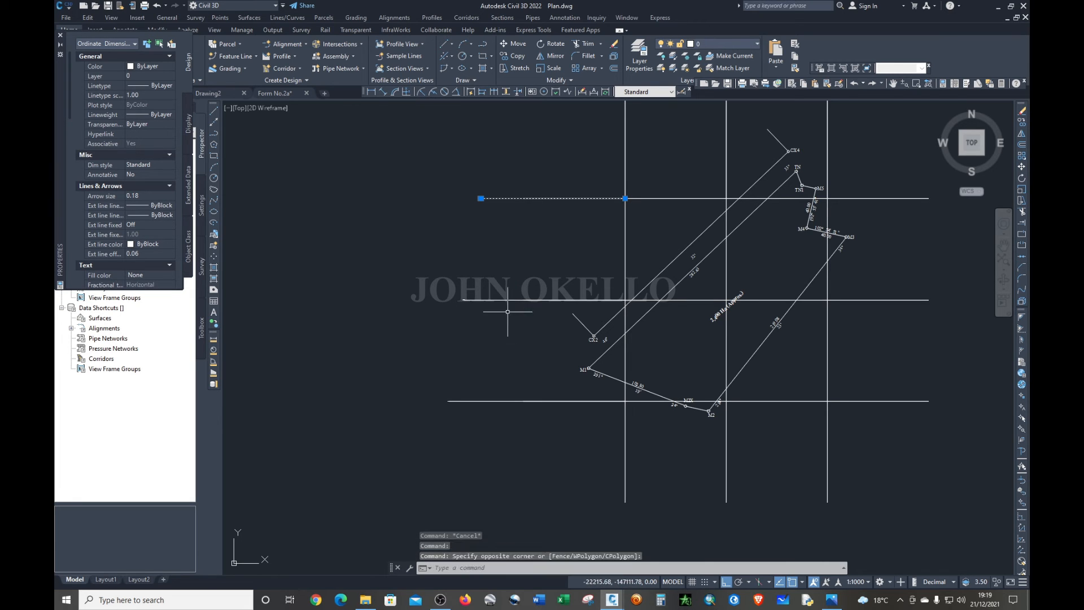
click(509, 299)
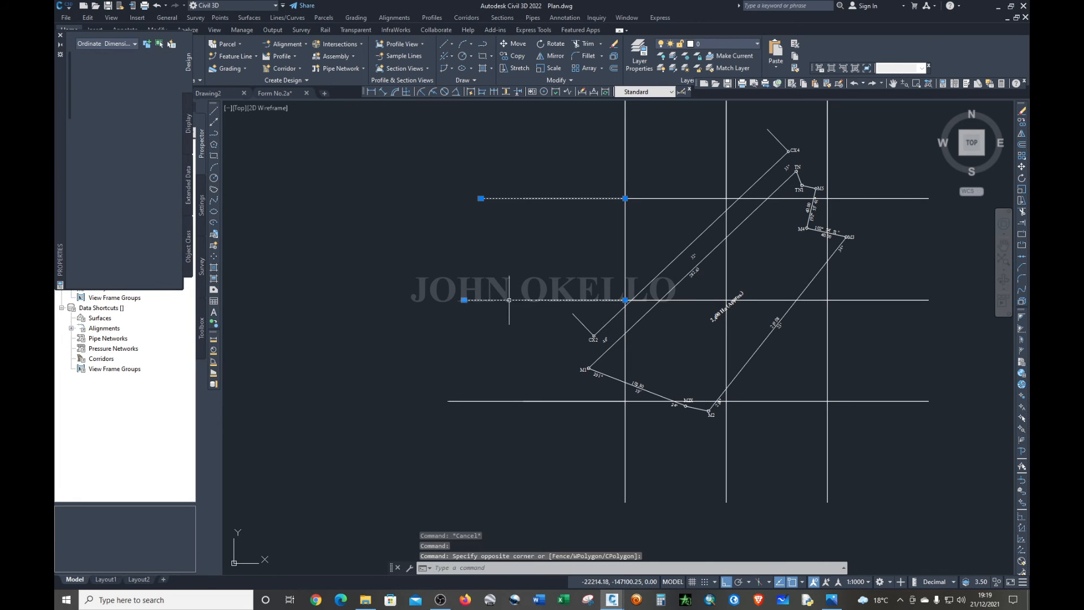
click(509, 401)
scroll(495, 464, down, 4)
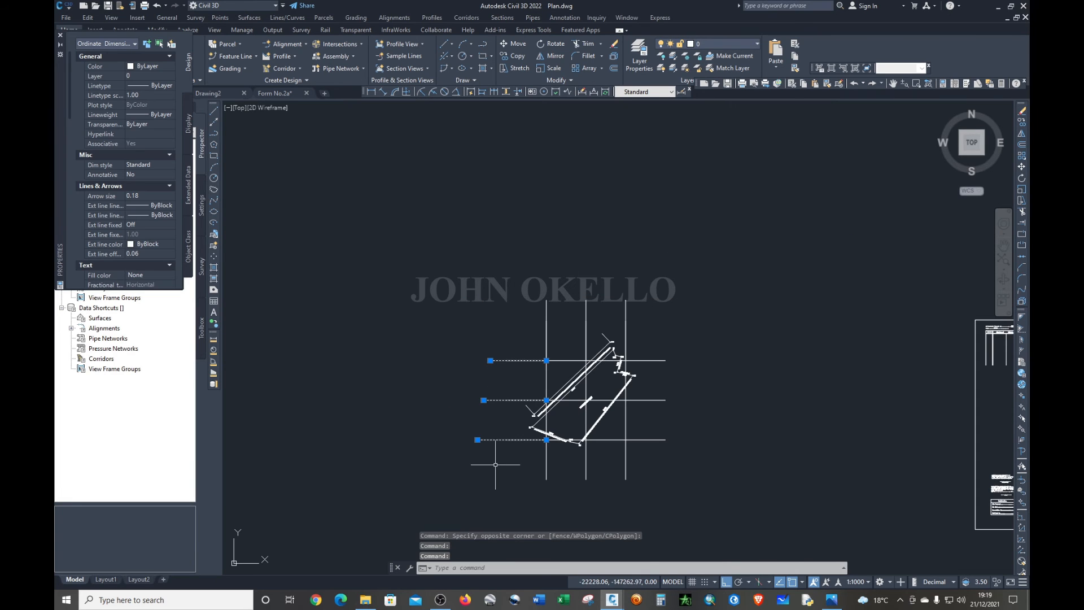
scroll(556, 324, up, 4)
click(528, 338)
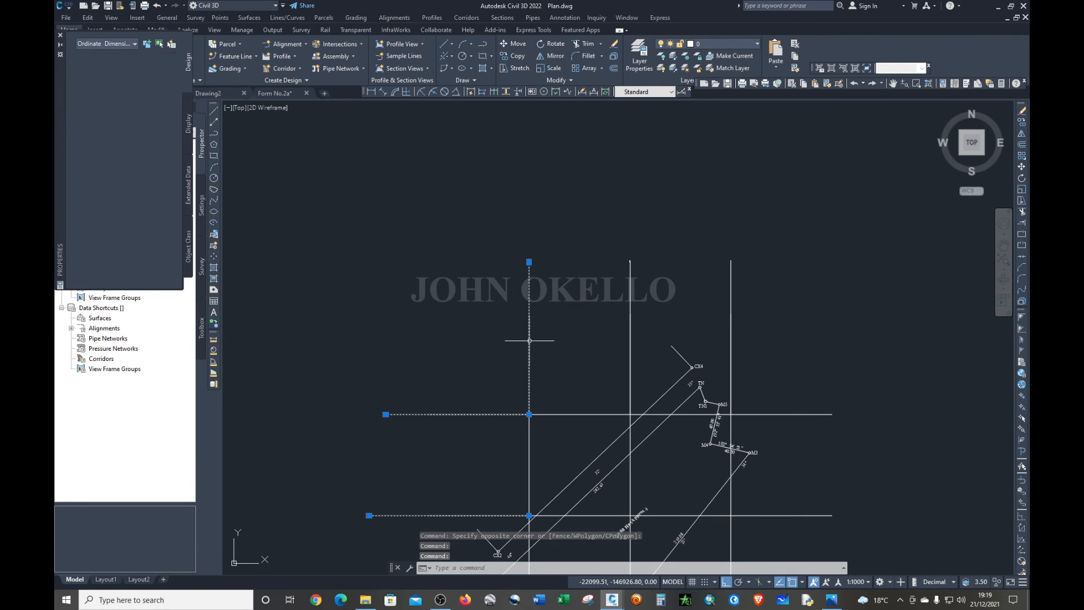
click(631, 343)
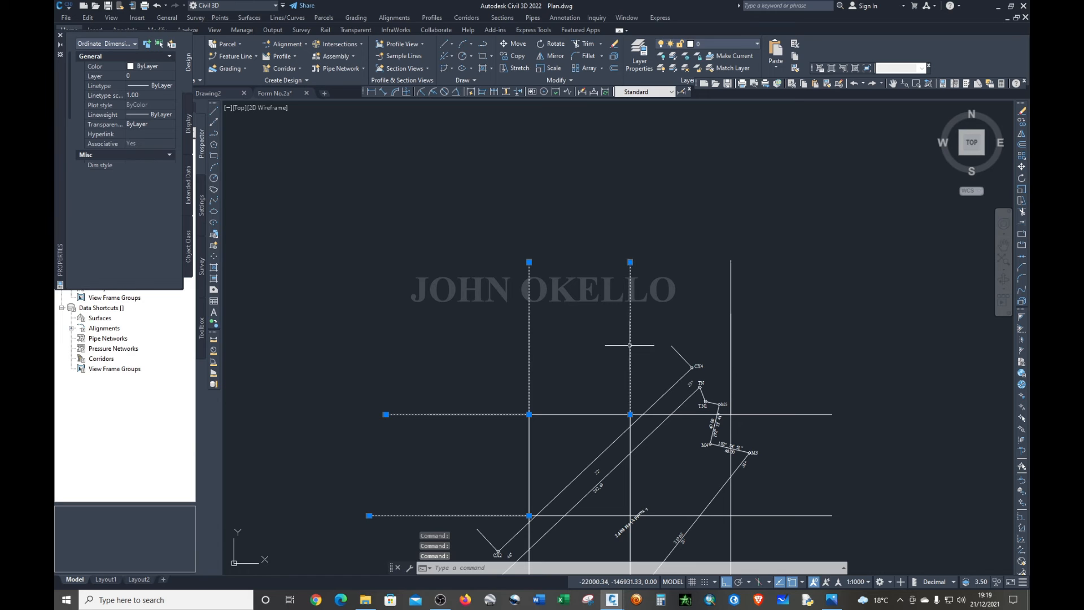
click(730, 348)
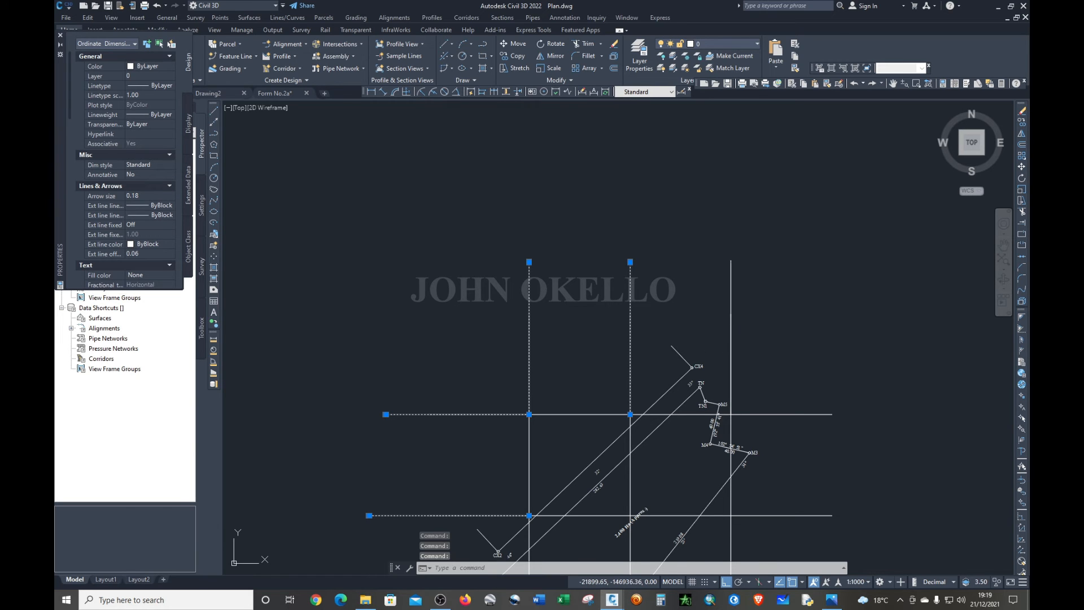
click(614, 57)
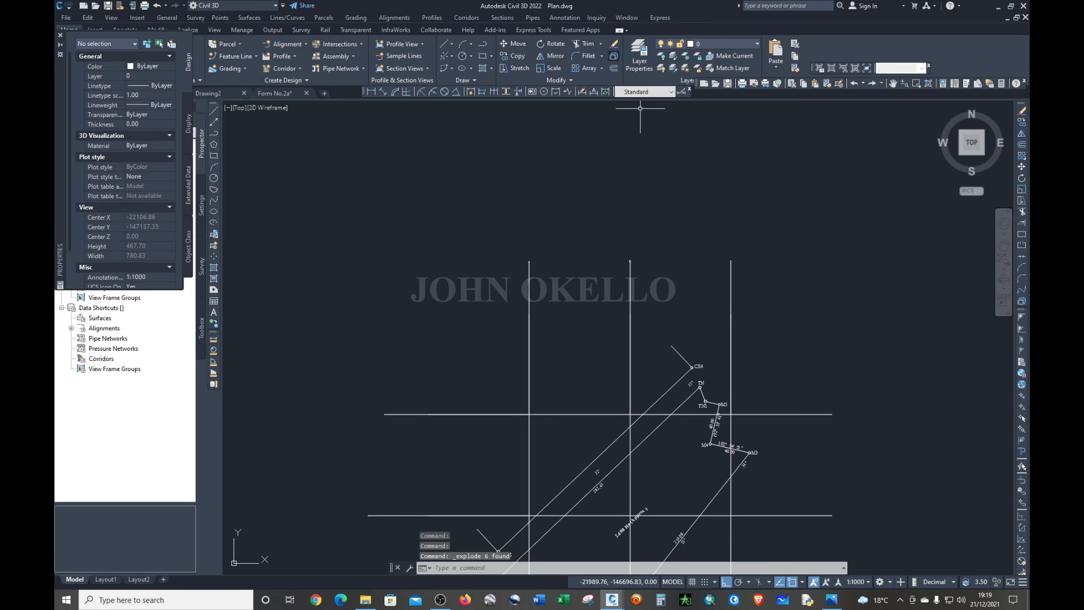
- Delete the six leader lines of the exploded ordinate dimensions, three north and three west of the grid, keeping their coordinate texts
click(730, 335)
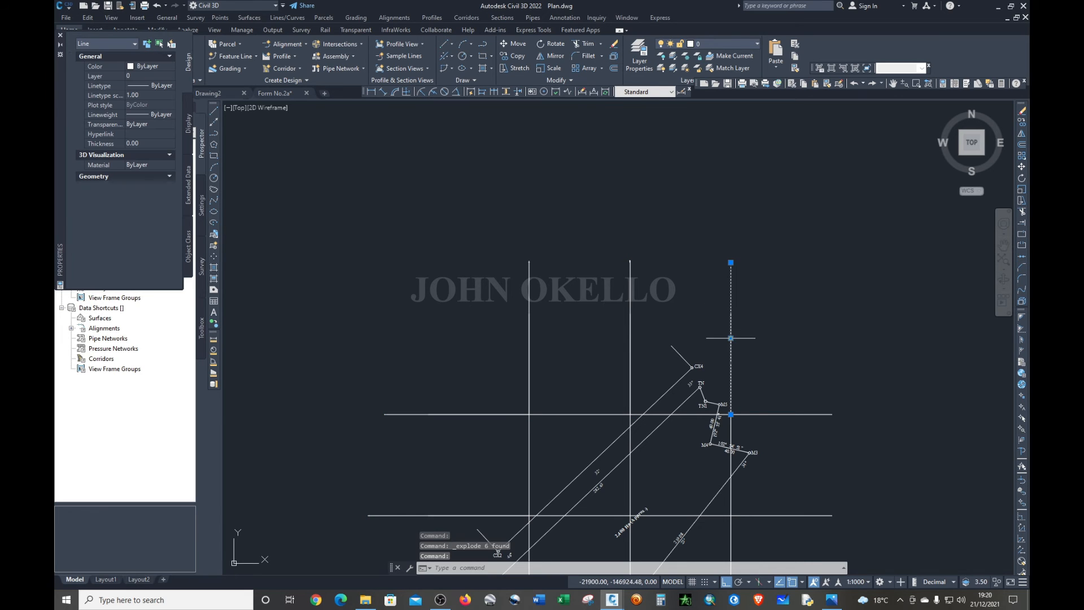
click(630, 349)
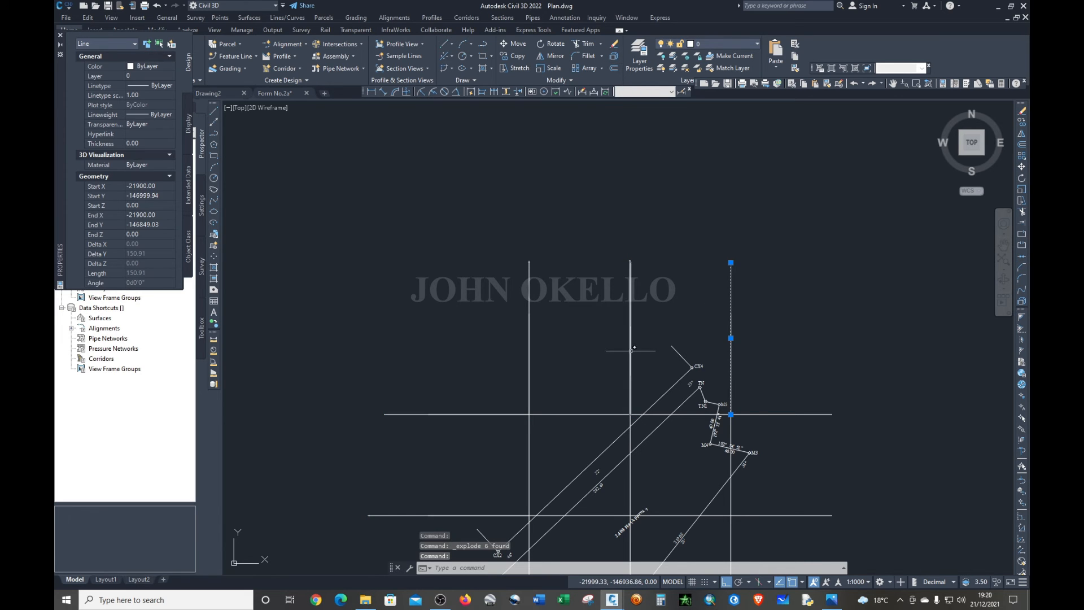
click(531, 357)
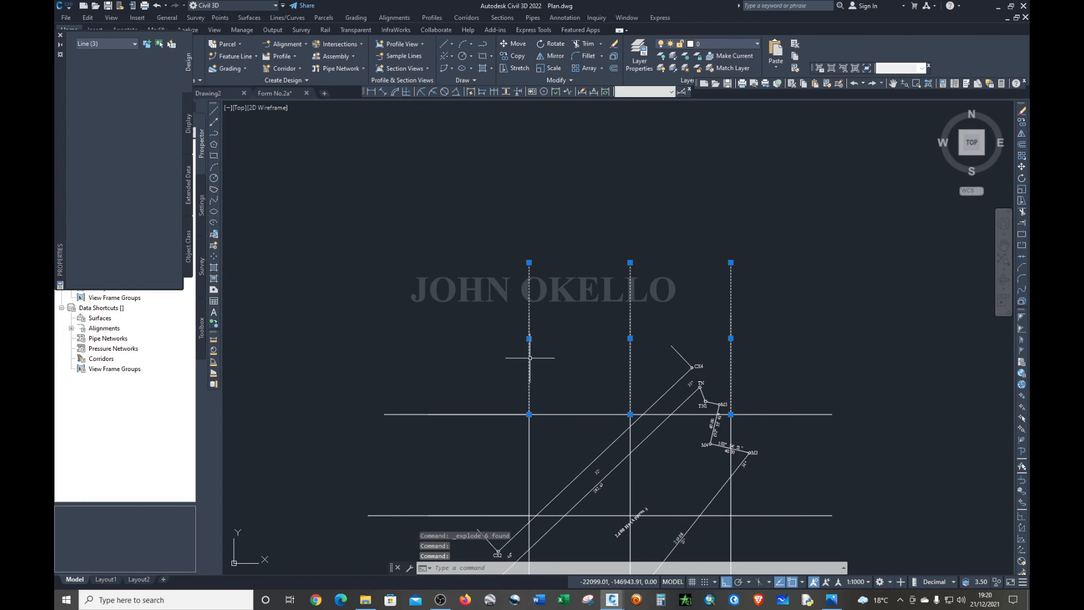
click(466, 414)
scroll(479, 350, down, 4)
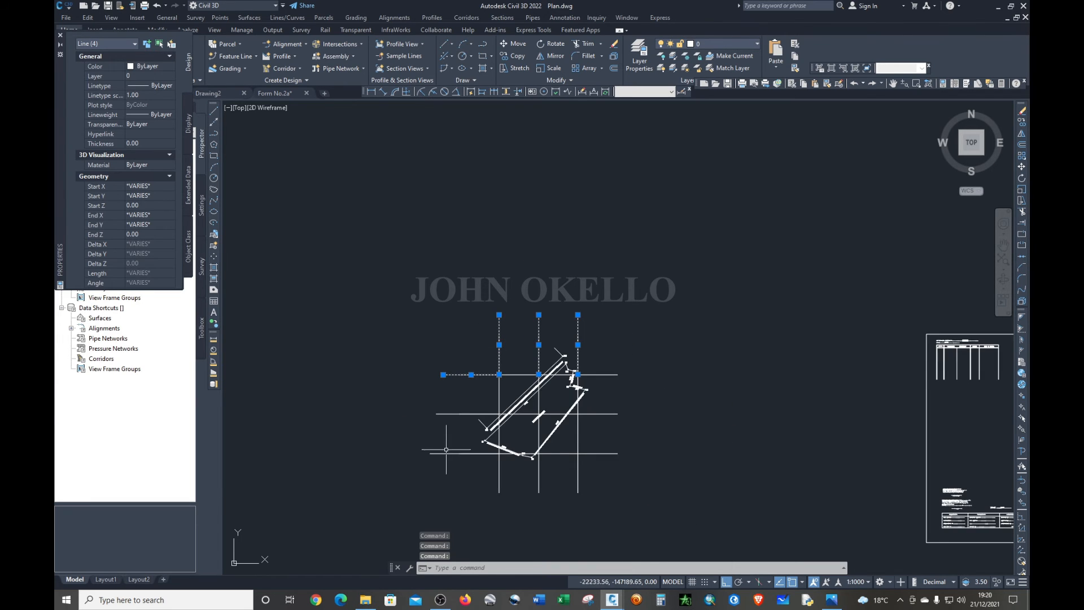
scroll(445, 449, up, 8)
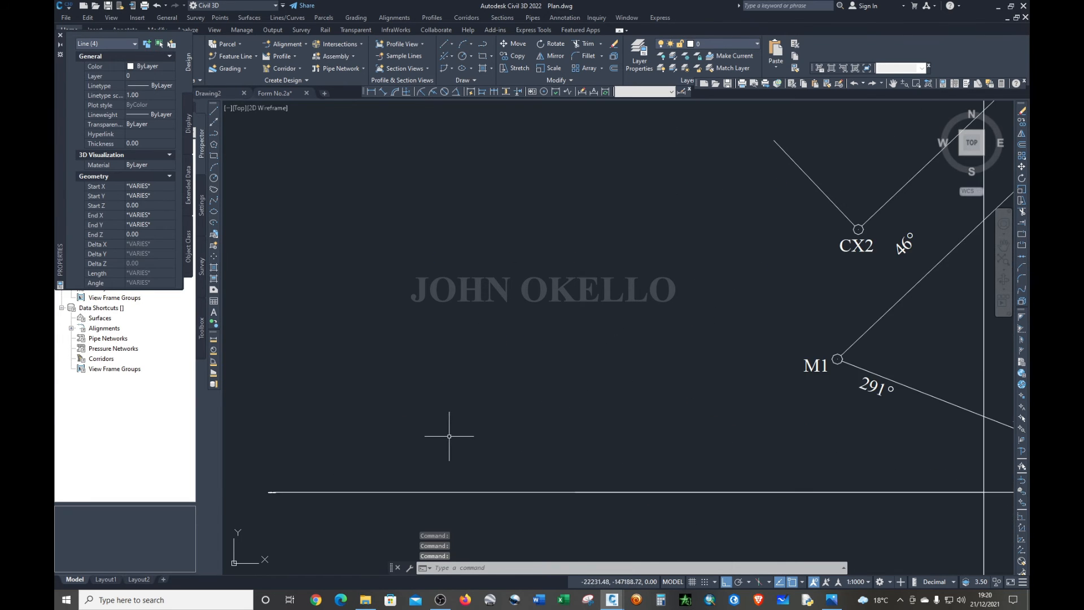
click(469, 491)
scroll(528, 416, down, 4)
scroll(530, 310, up, 2)
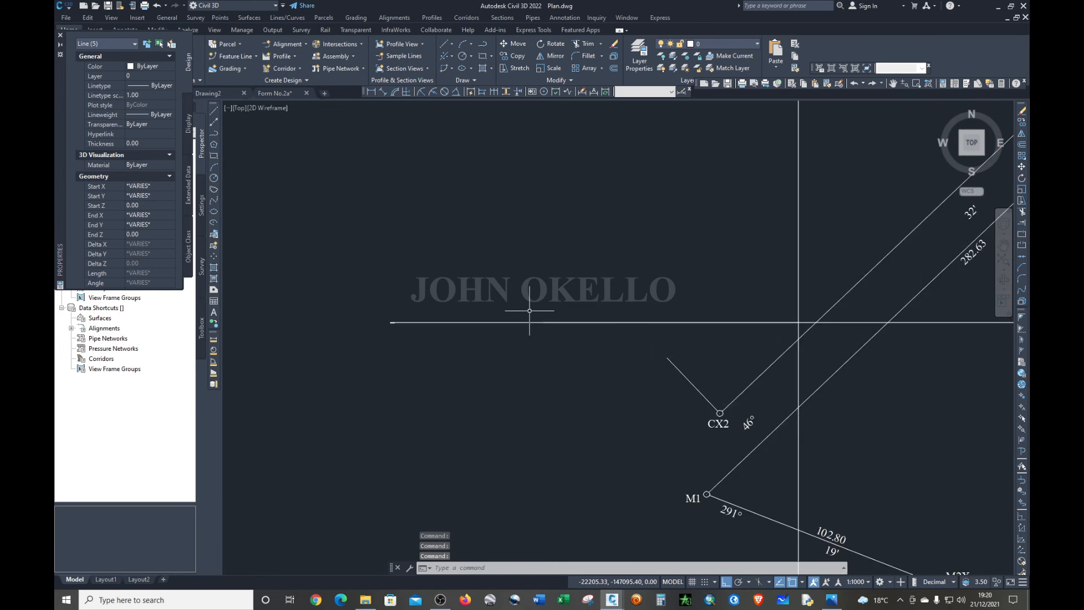
scroll(529, 311, up, 3)
click(525, 339)
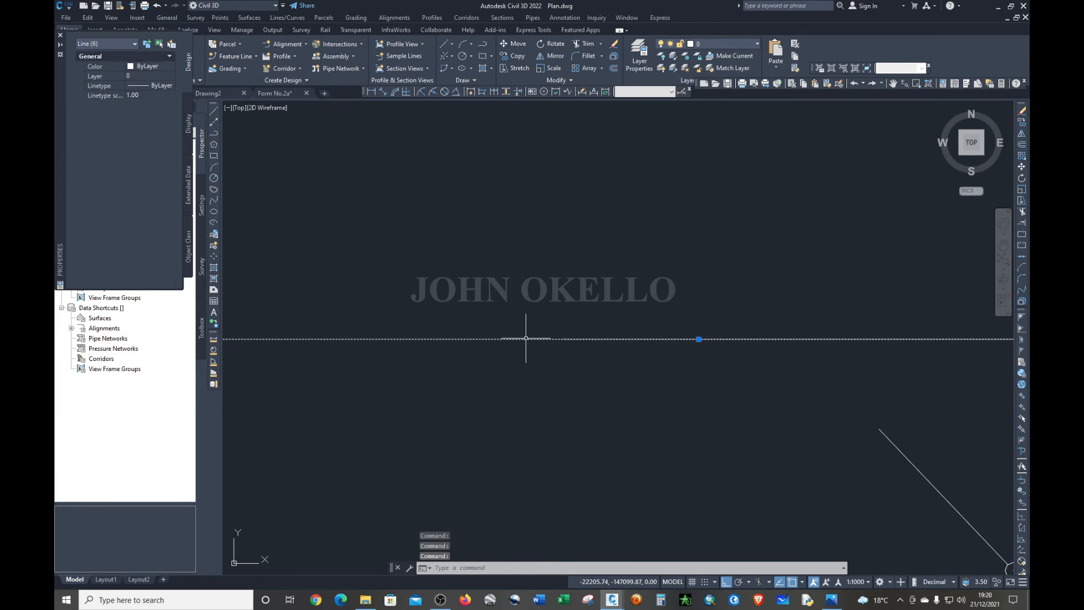
scroll(555, 304, down, 3)
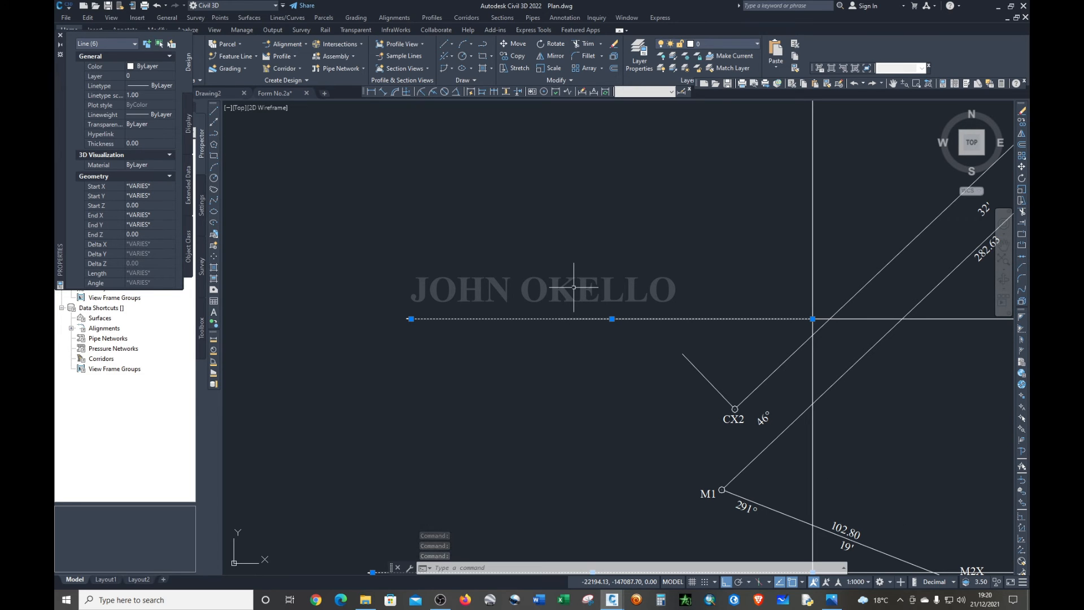
key(Delete)
- Apply text style style1 to all six coordinate texts along the west and north sides of the grid
scroll(612, 359, down, 5)
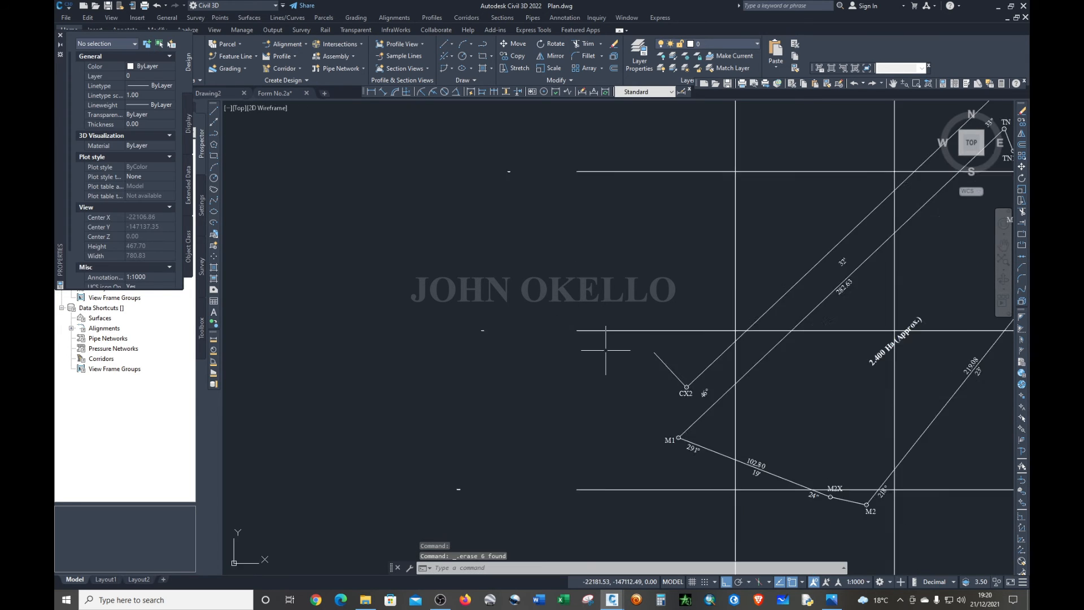
click(452, 193)
click(560, 477)
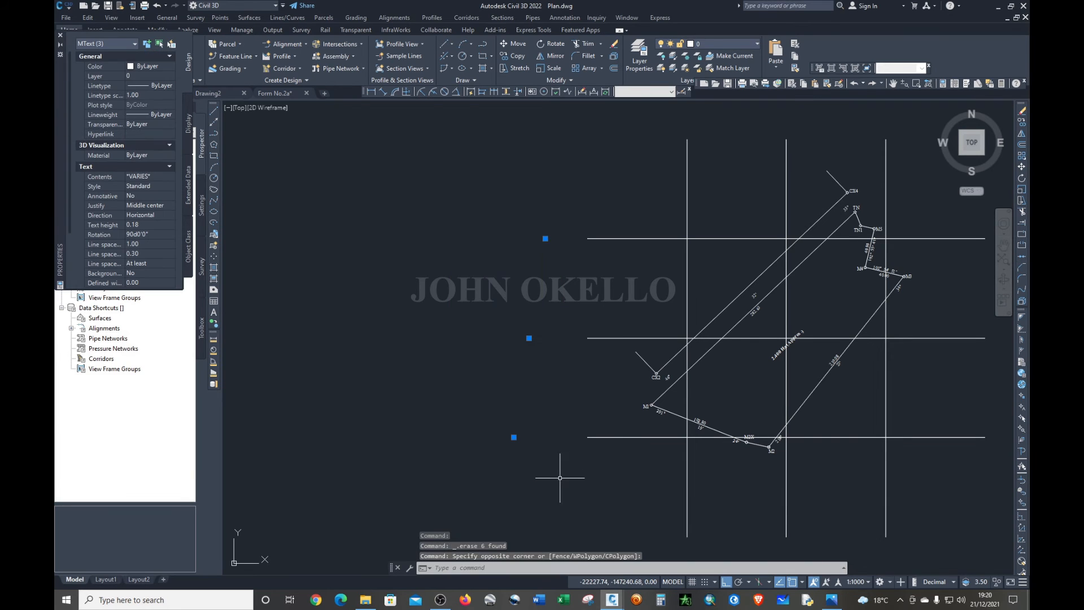
scroll(529, 476, down, 3)
scroll(560, 327, up, 3)
click(561, 303)
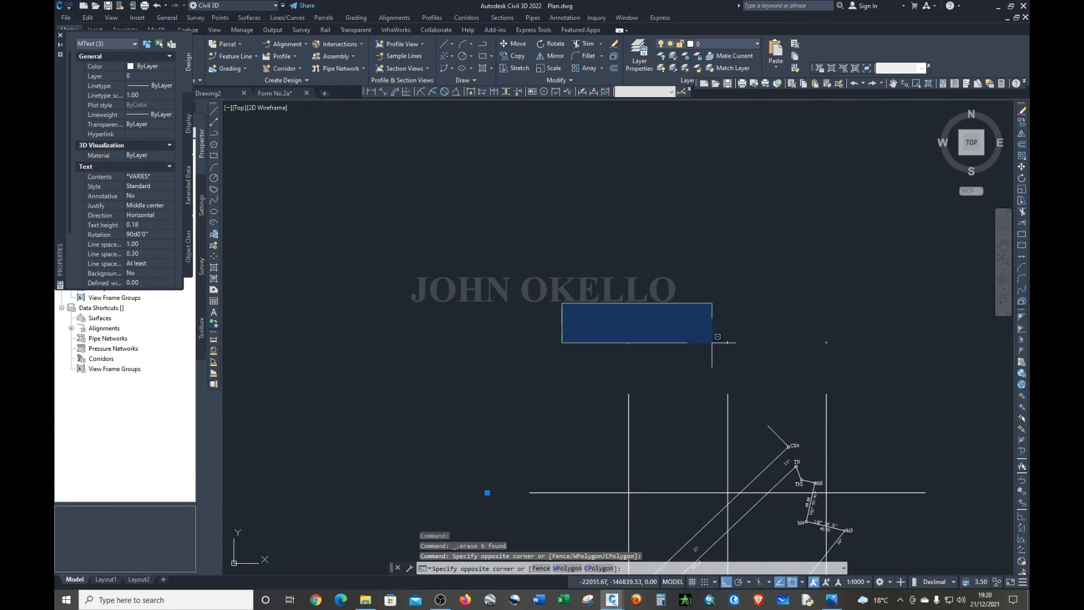
click(877, 355)
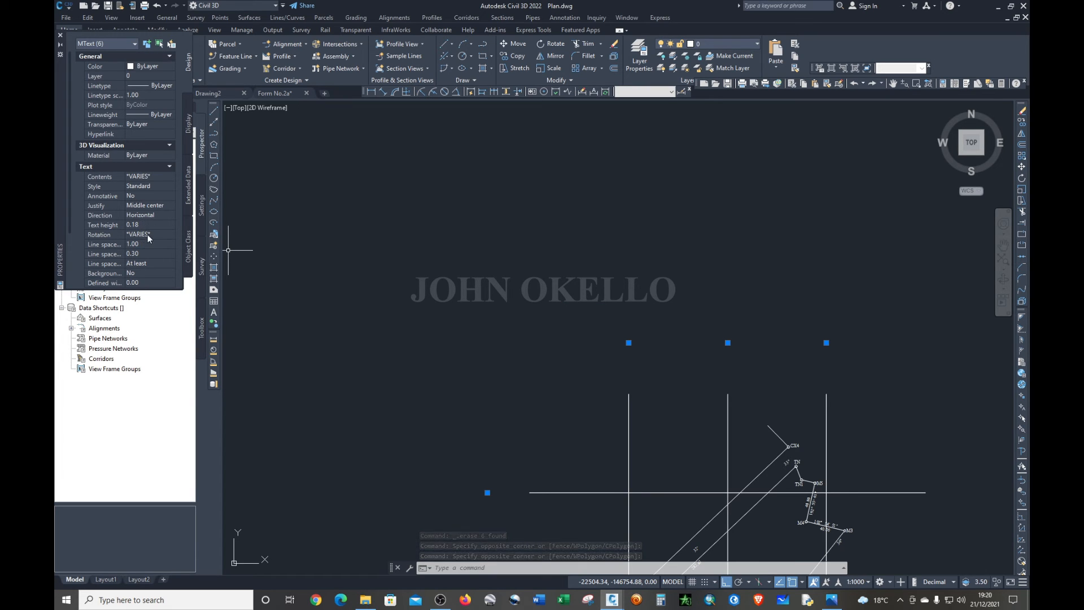
click(143, 185)
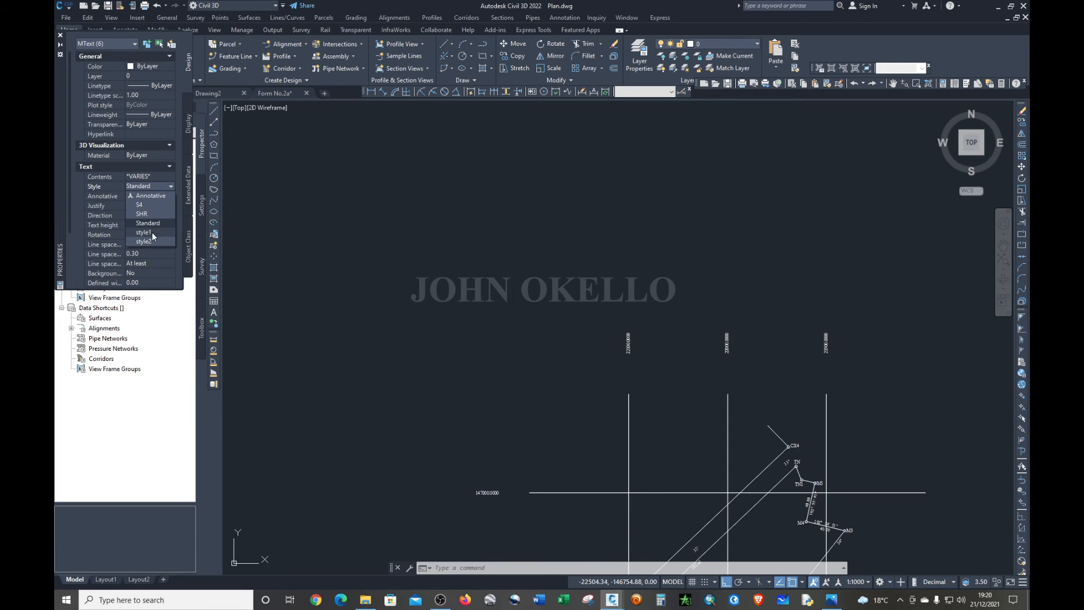
click(151, 232)
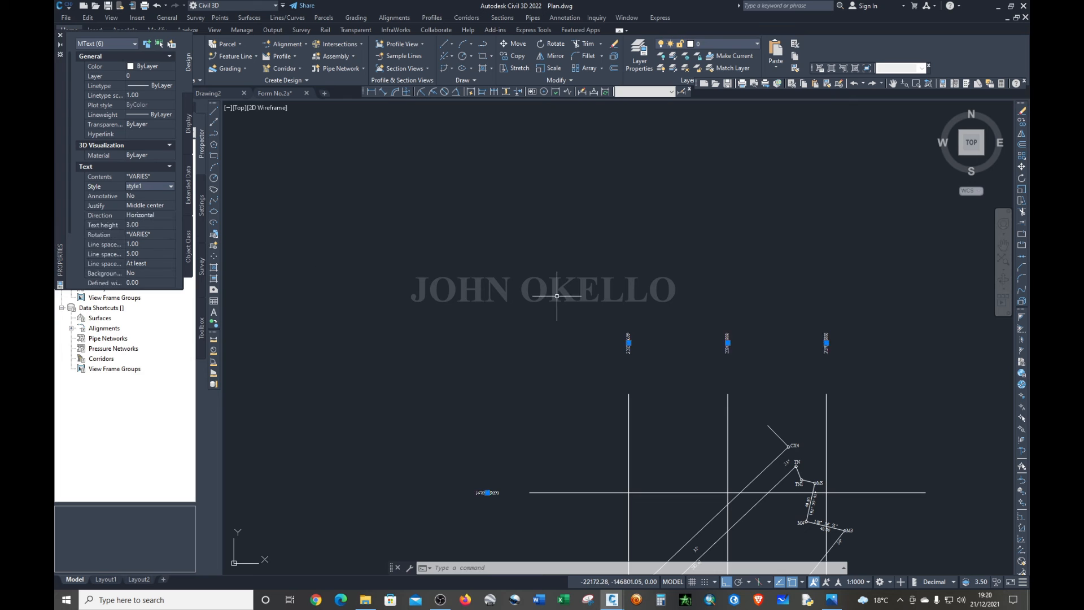
key(Escape)
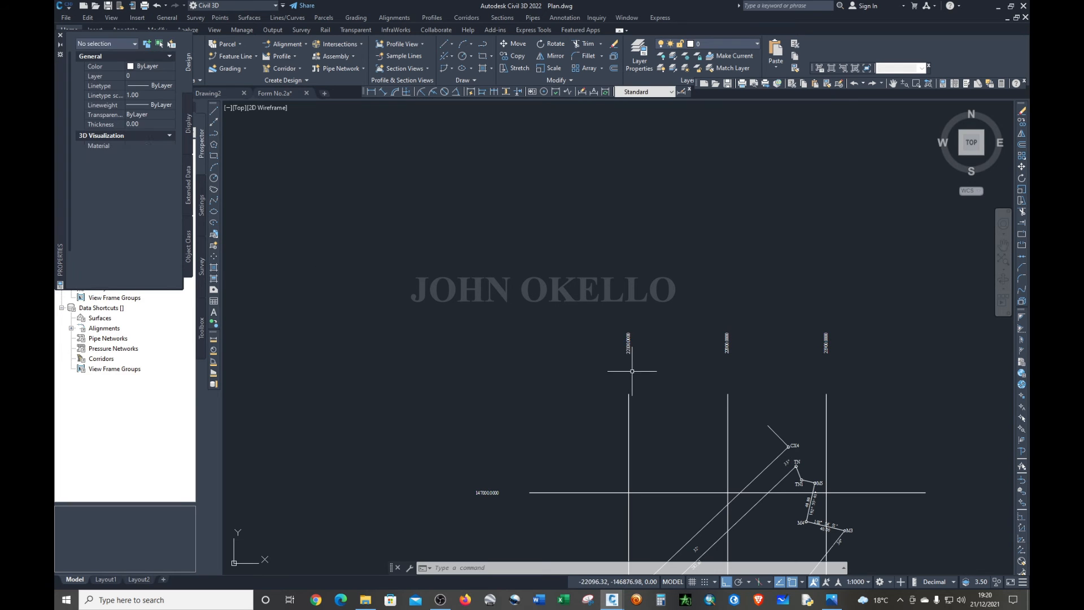
- Offset the northern horizontal grid line 70 to the north and the westernmost vertical grid line 70 to the west
scroll(637, 386, up, 4)
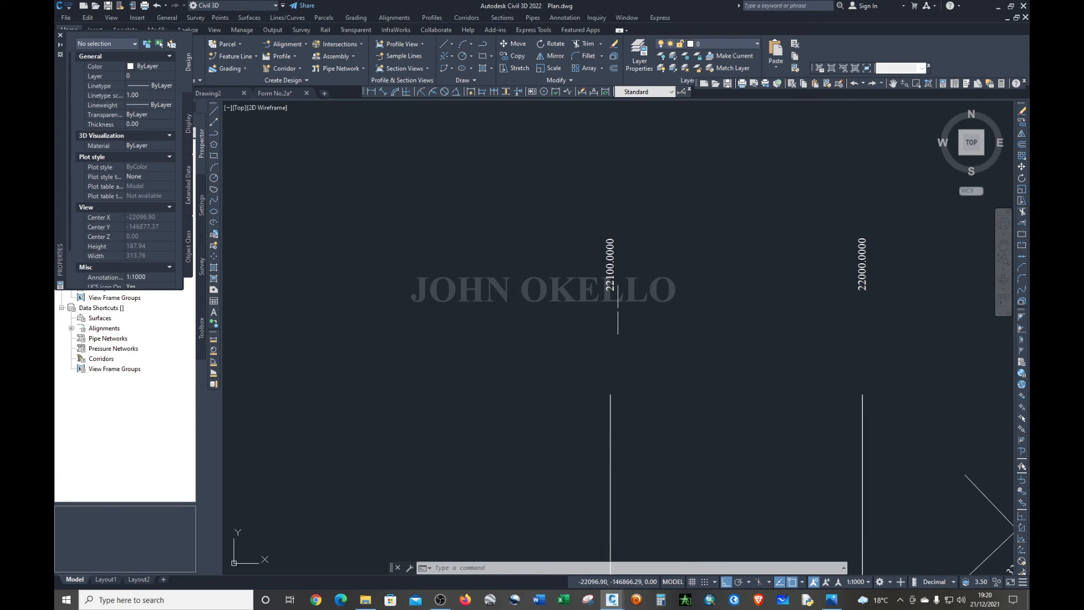
scroll(608, 276, down, 4)
scroll(608, 277, down, 2)
scroll(647, 348, up, 2)
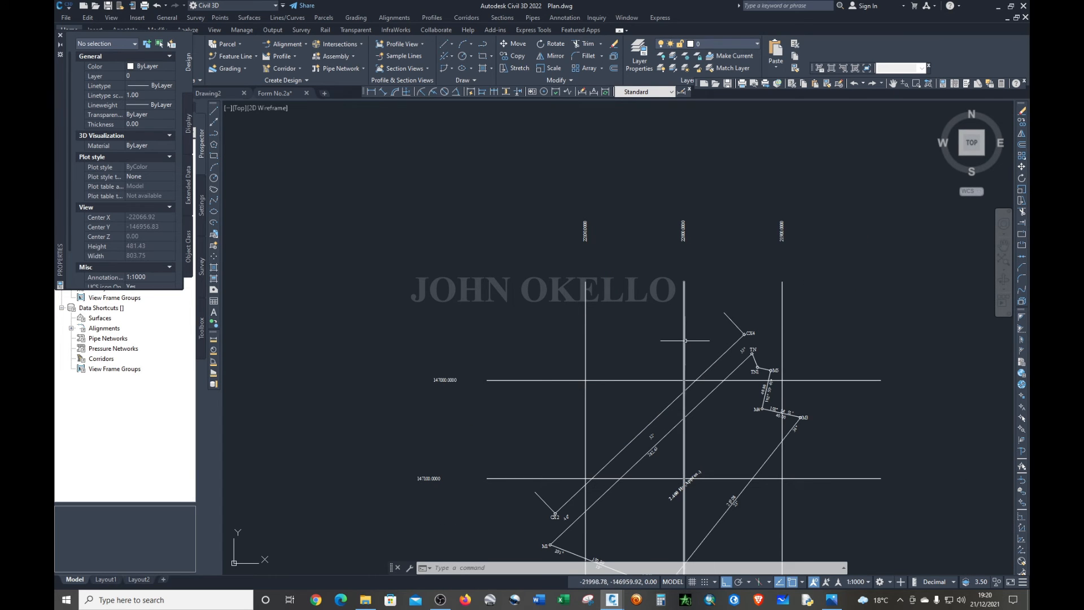
click(614, 69)
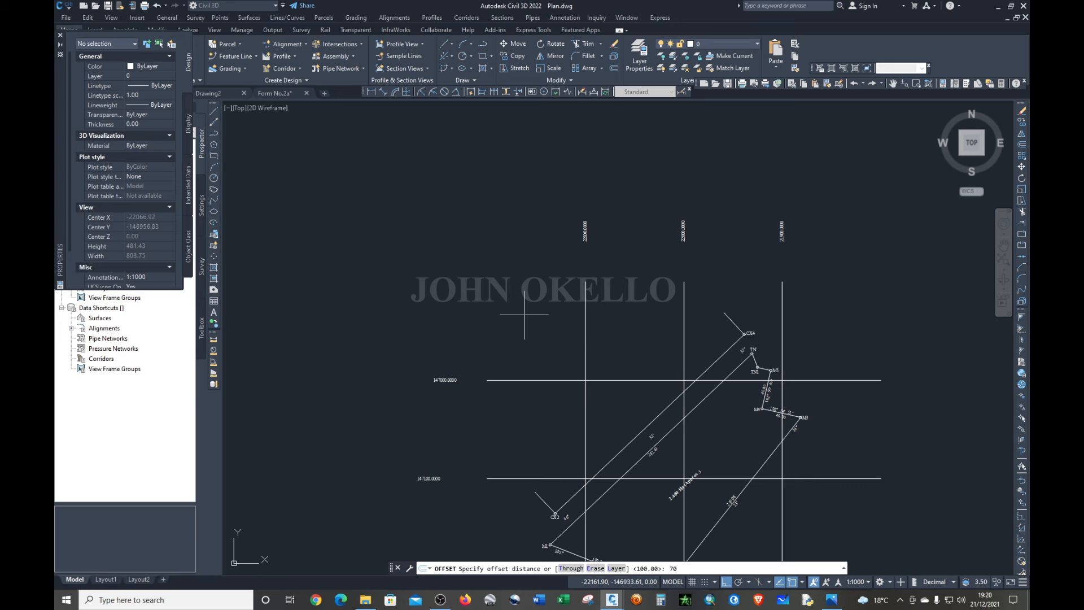
key(Return)
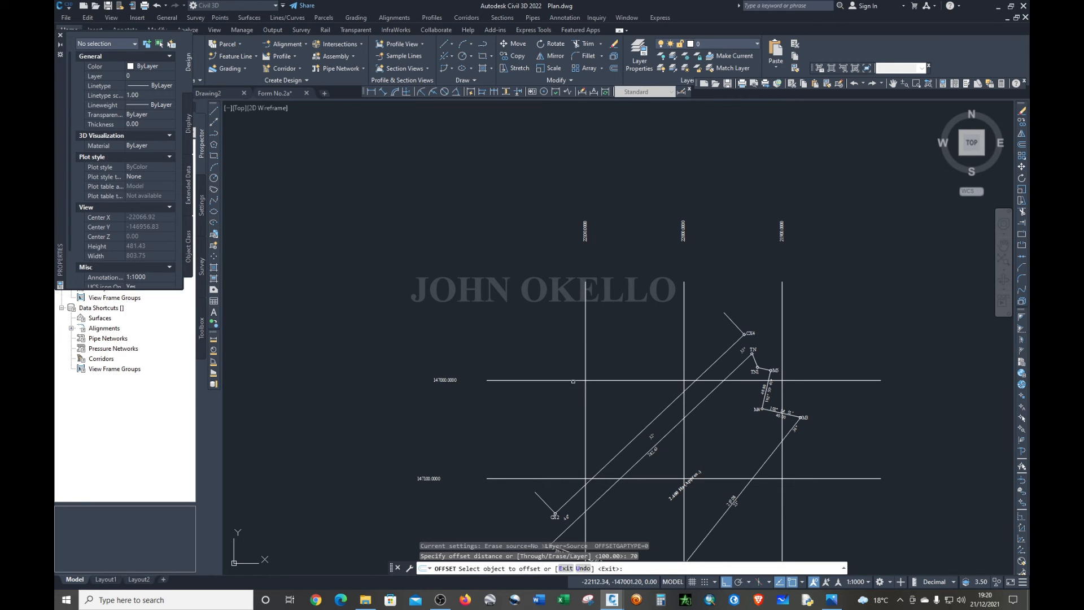
click(573, 381)
click(571, 347)
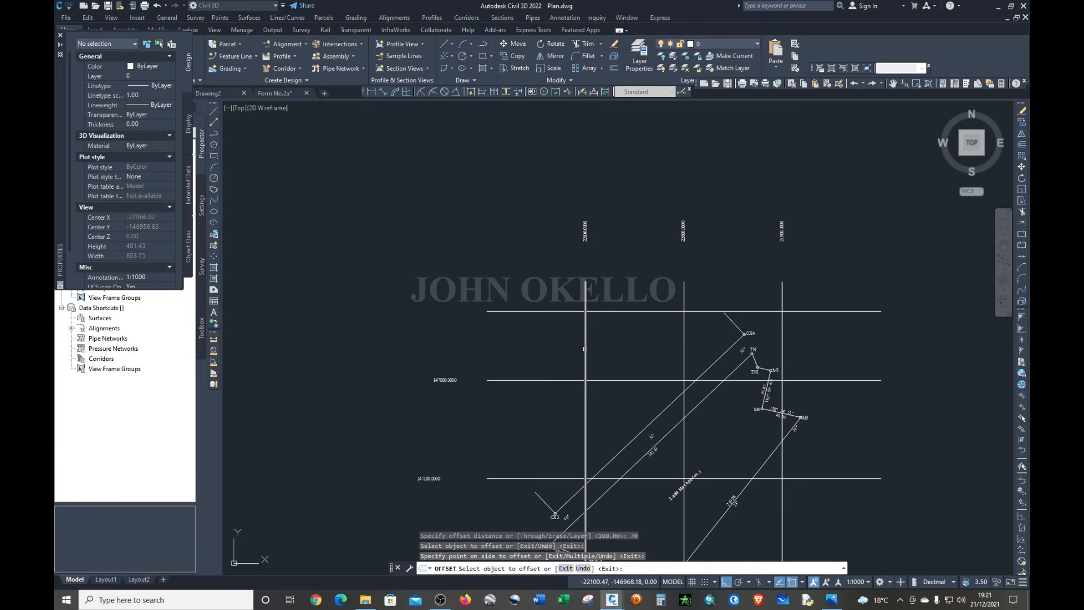
click(585, 394)
click(542, 386)
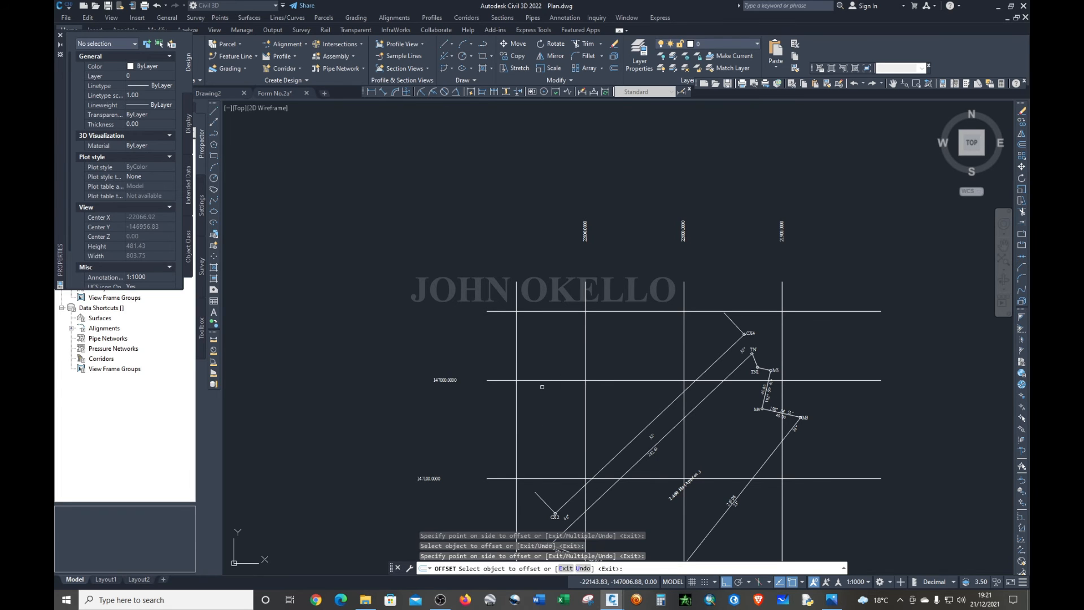
key(Escape)
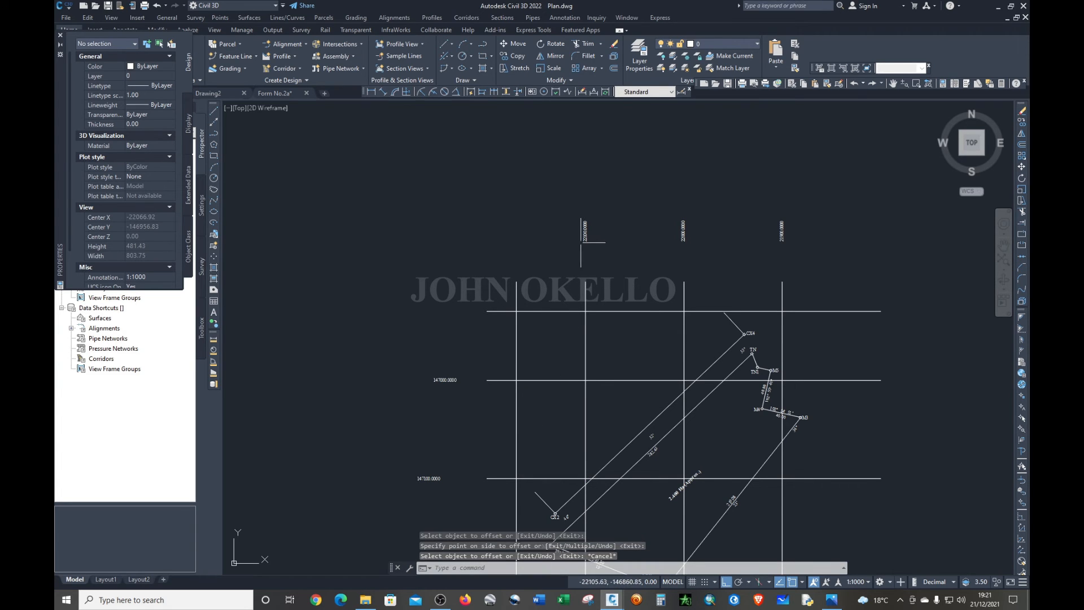
- Move the 22100.0000 coordinate text south to sit just west of its vertical grid line's upper end
scroll(583, 237, up, 5)
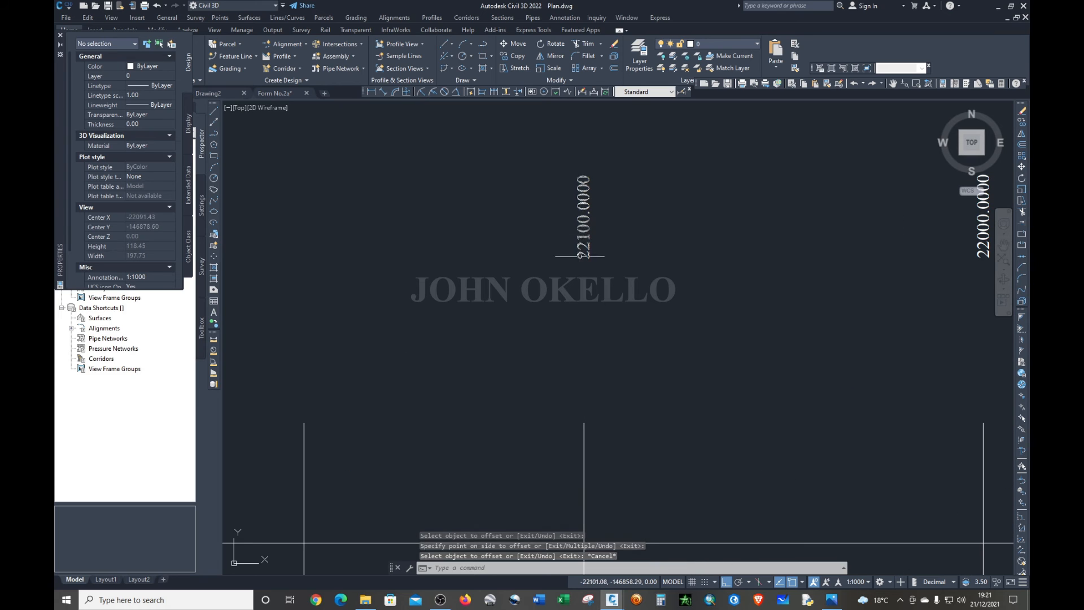
click(580, 254)
key(Escape)
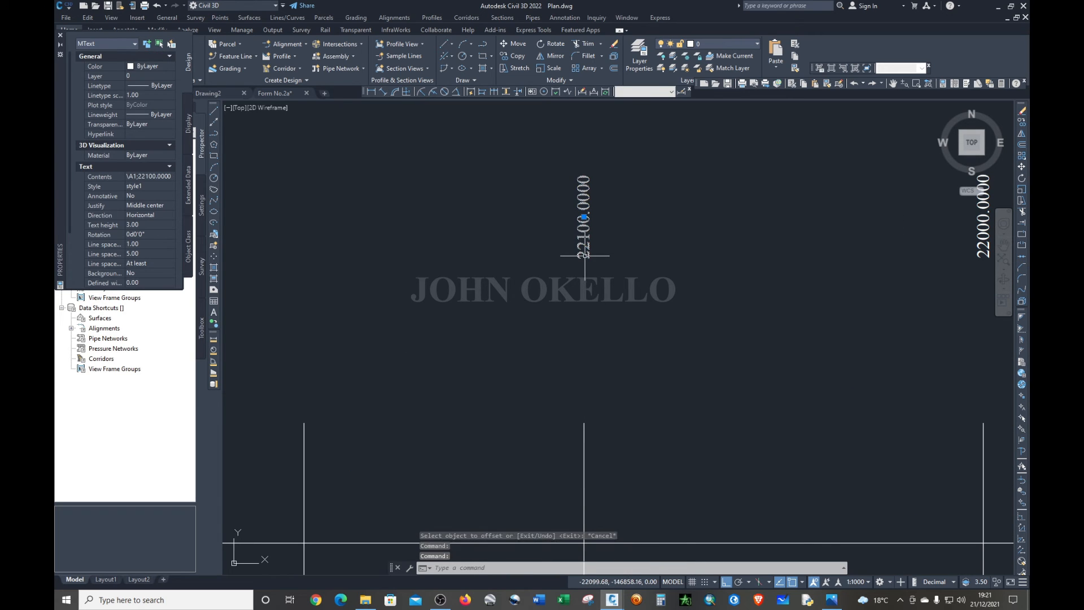
drag(582, 257, 570, 482)
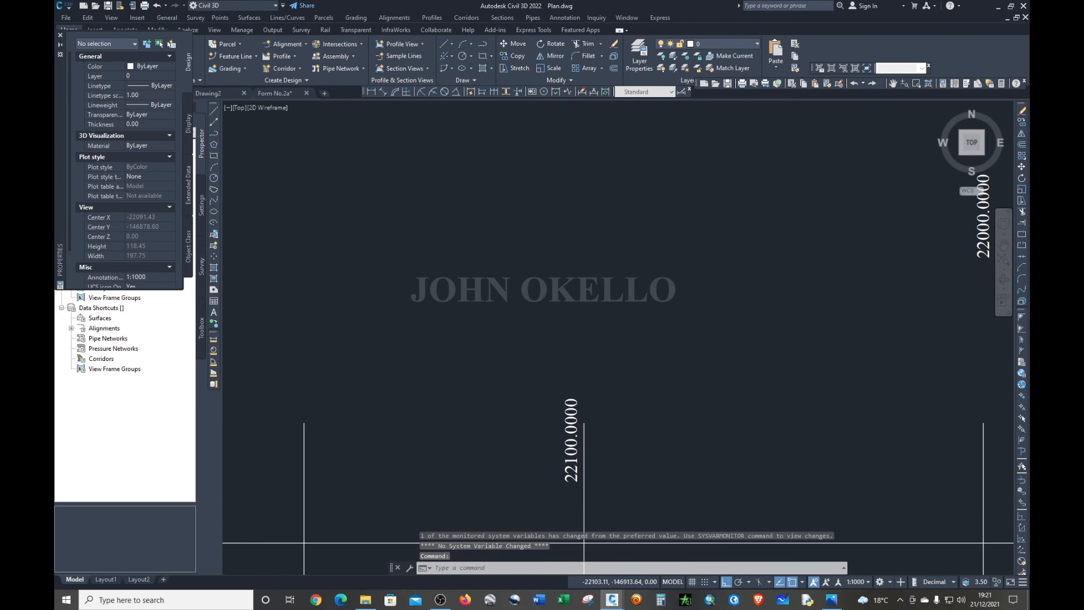
scroll(539, 425, down, 5)
scroll(541, 476, up, 7)
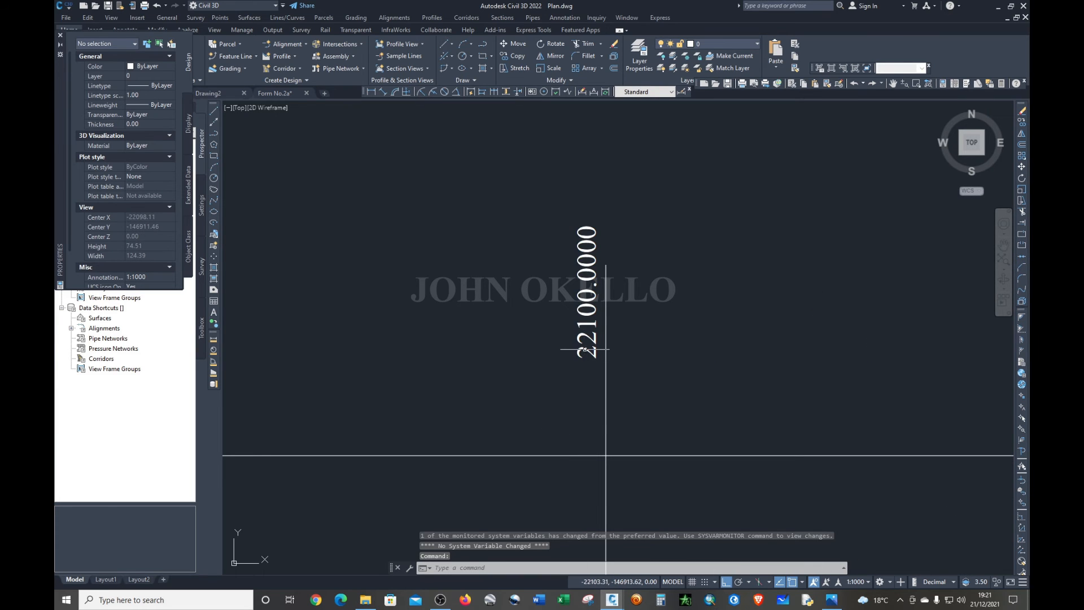
- Move the 22100.0000 coordinate text further south along its vertical grid line, close above the northern horizontal grid line
click(583, 350)
key(Escape)
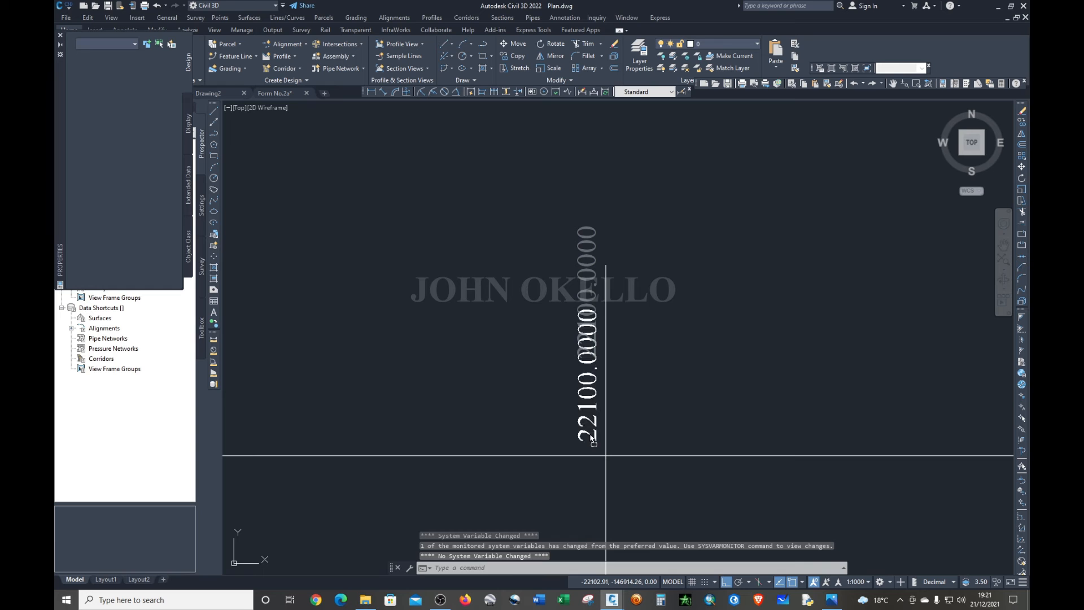
drag(592, 442, 593, 442)
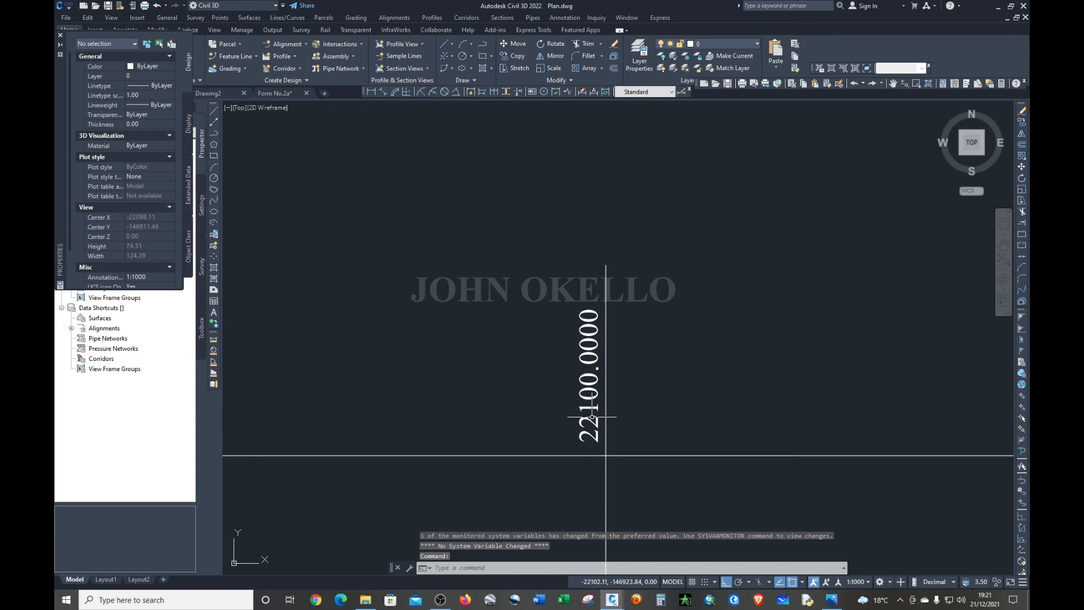
- Change the 22100.0000 coordinate text to read -22100
double_click(592, 417)
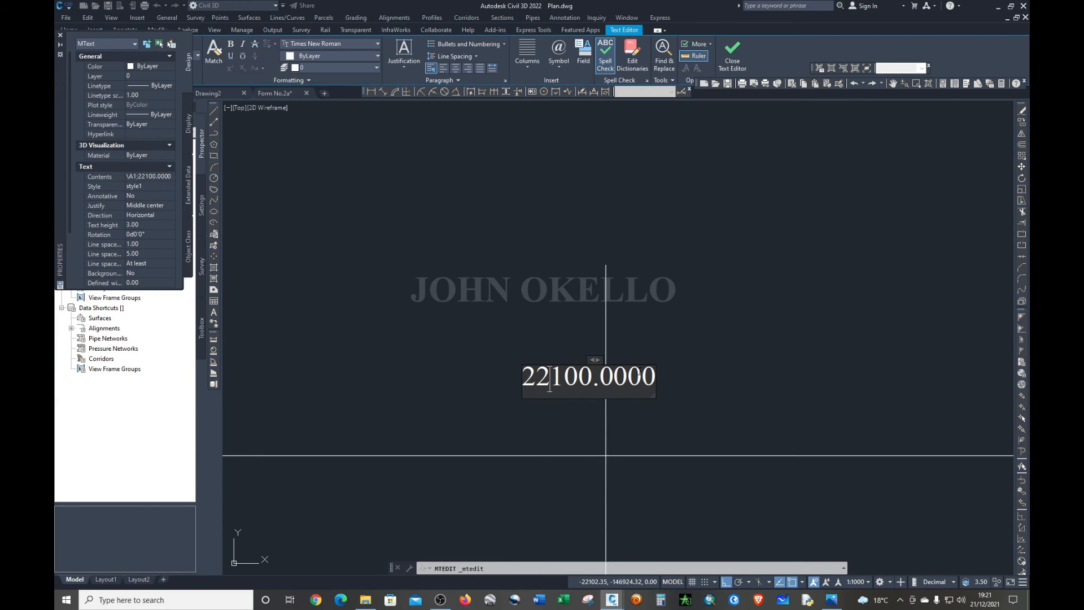
key(BackSpace)
key(BackSpace)
key(BackSpace)
key(BackSpace)
key(BackSpace)
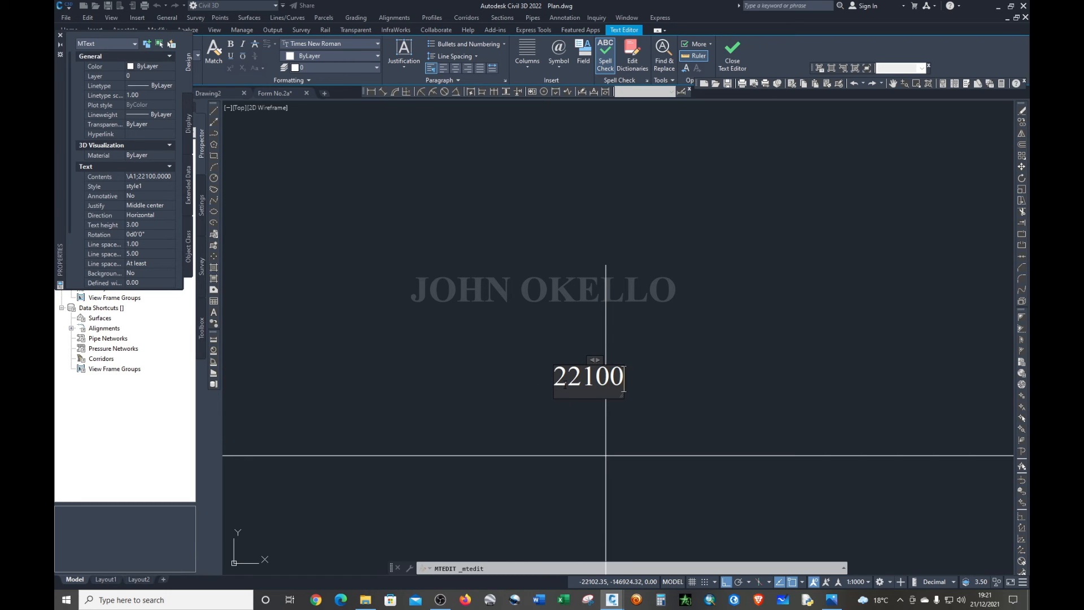
text(-)
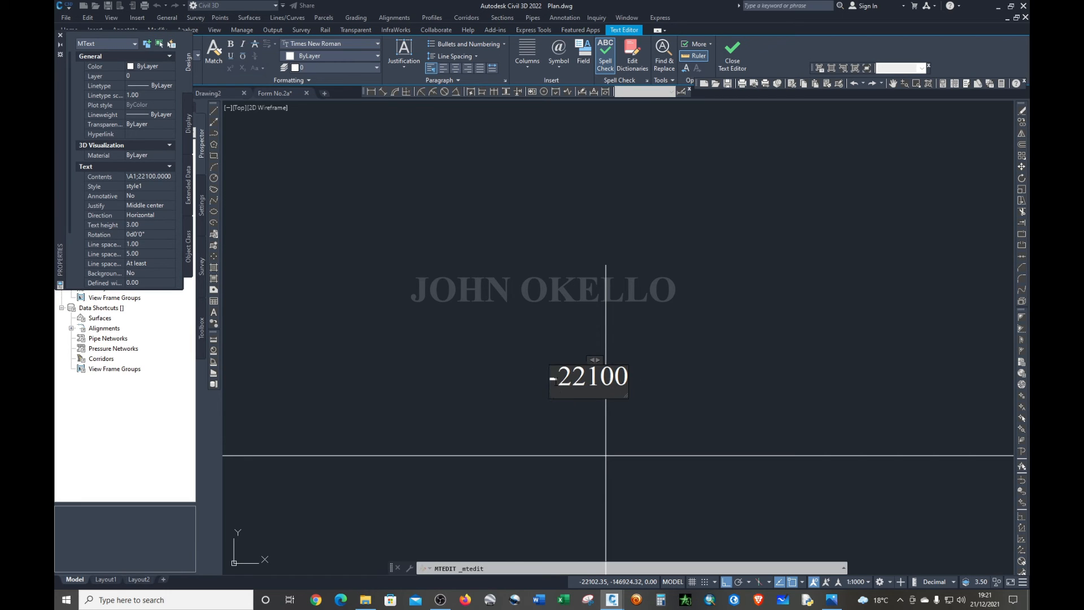
click(649, 363)
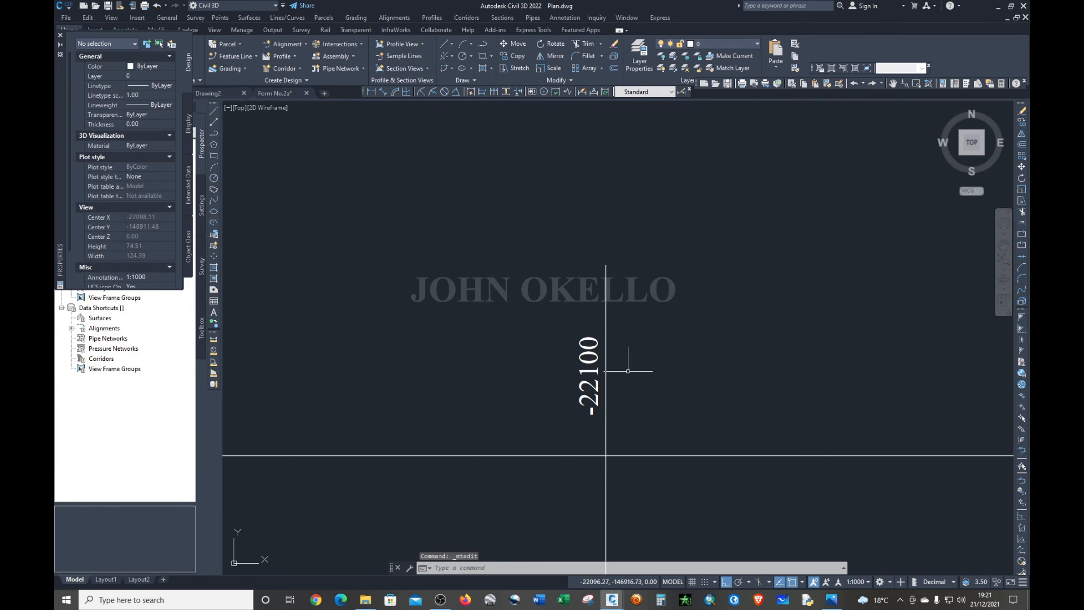
- Move the -22100 text south so its lower end meets the northern horizontal grid line beside its vertical line
click(597, 399)
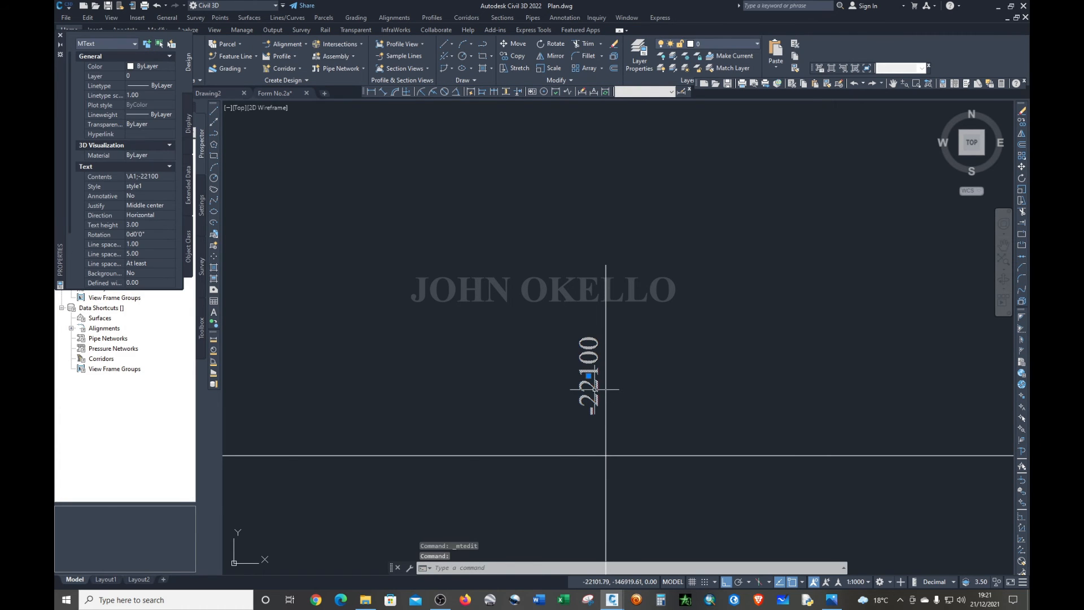
drag(596, 396, 594, 428)
scroll(594, 428, down, 7)
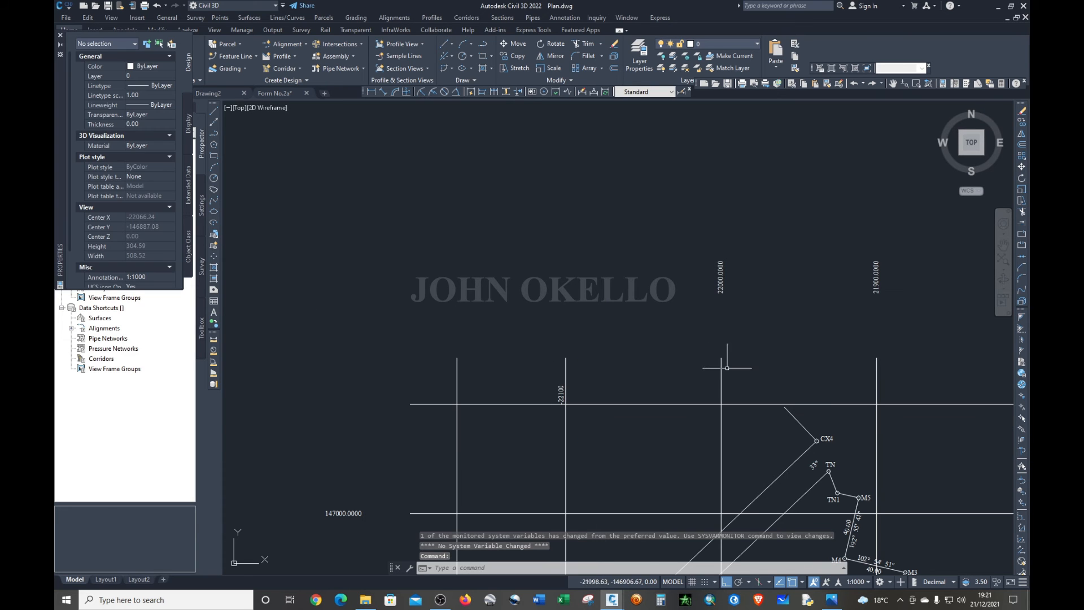
- Move the 22000.0000 coordinate text south to just west of its vertical grid line's upper end, above the northern horizontal line
scroll(731, 378, up, 2)
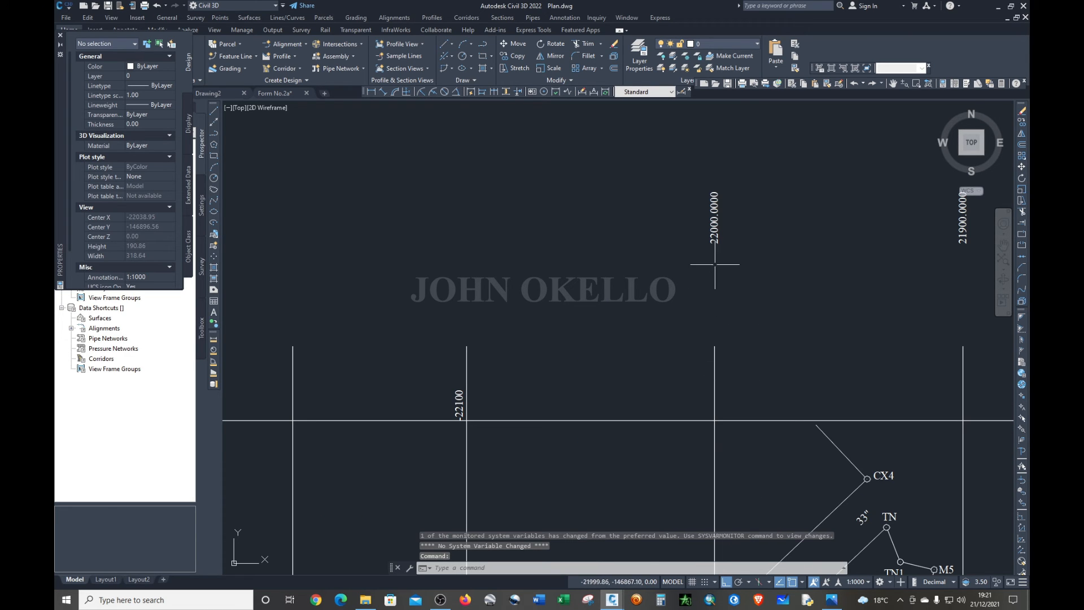
click(714, 220)
drag(714, 219, 701, 398)
click(701, 398)
scroll(725, 385, up, 4)
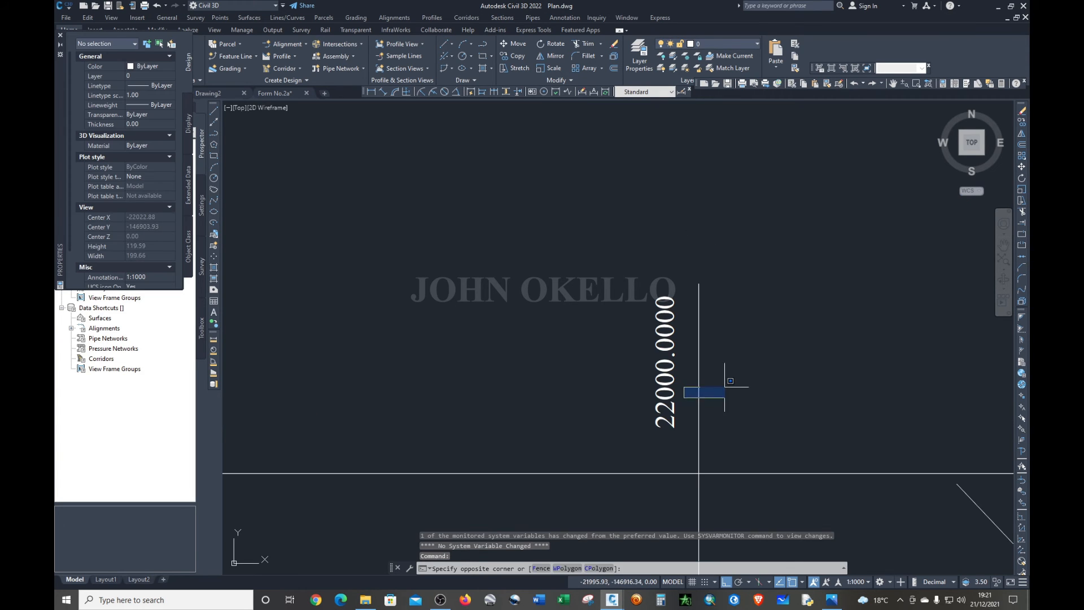
- Change the 22000.0000 coordinate text to read -22000
click(675, 409)
double_click(671, 404)
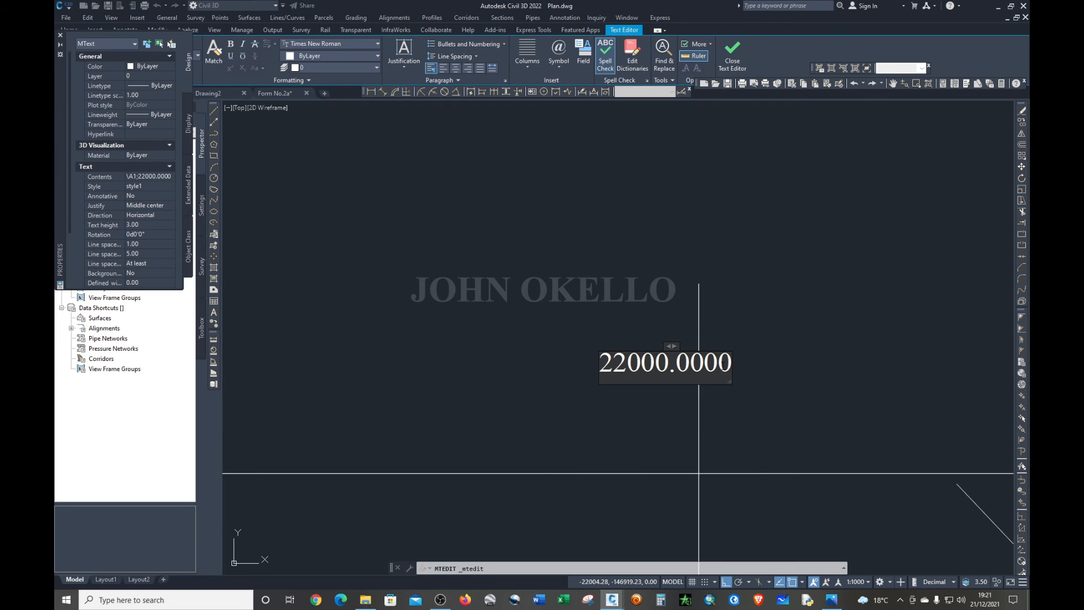
key(BackSpace)
key(BackSpace)
key(BackSpace)
key(BackSpace)
key(BackSpace)
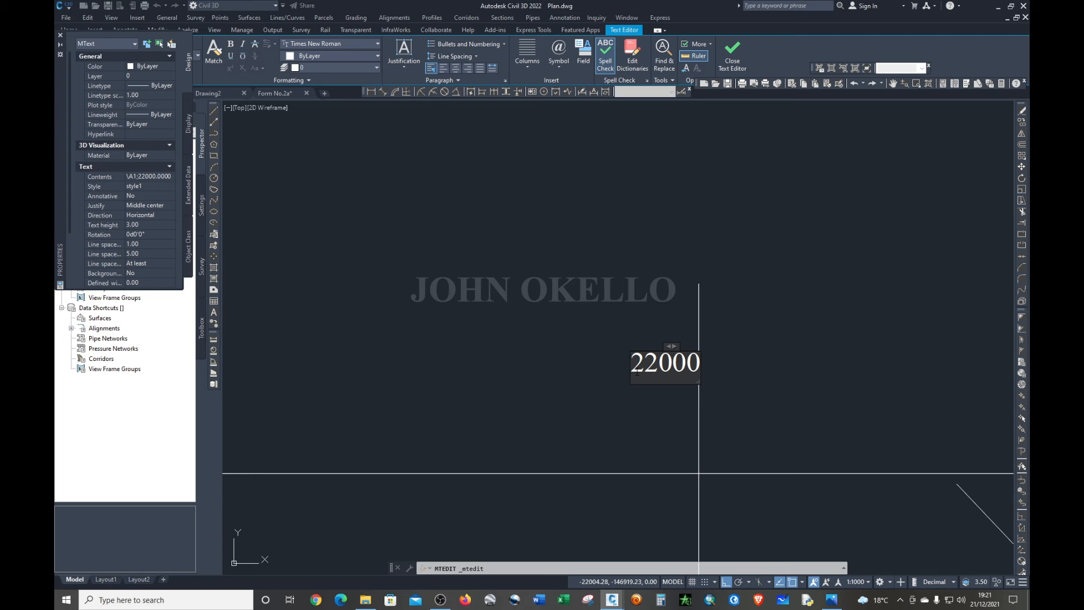
text(-)
click(741, 381)
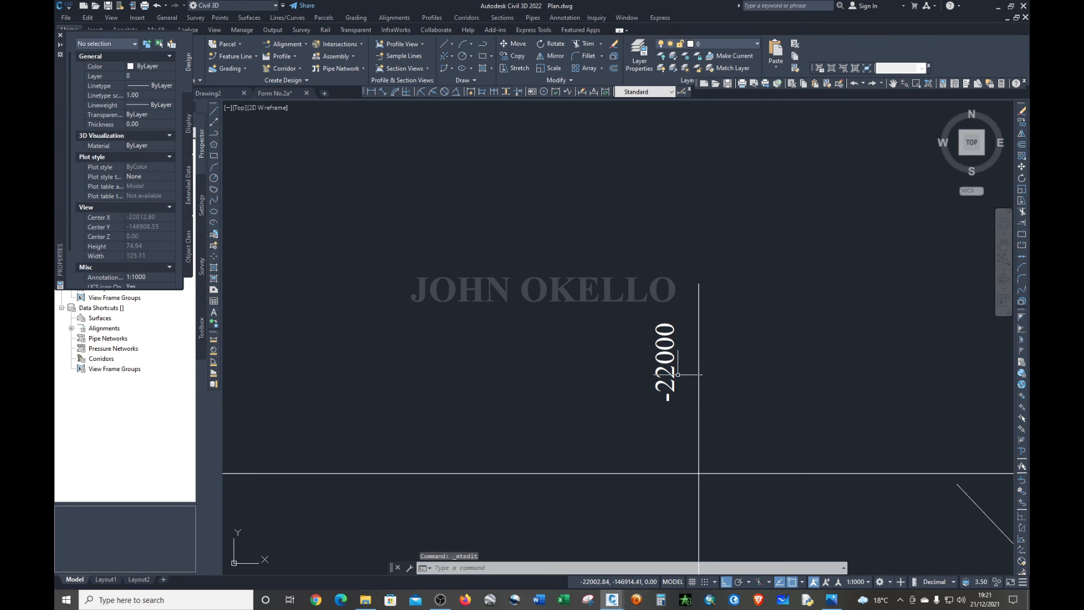
- Move the -22000 text into the corner just west of its vertical grid line and above the northern horizontal line
click(657, 370)
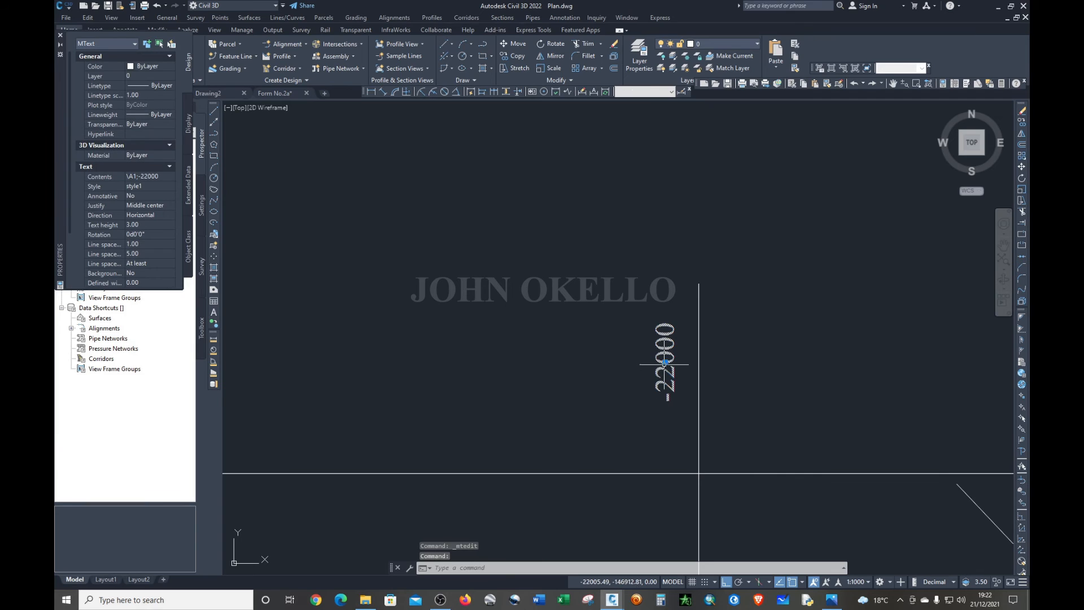
click(665, 361)
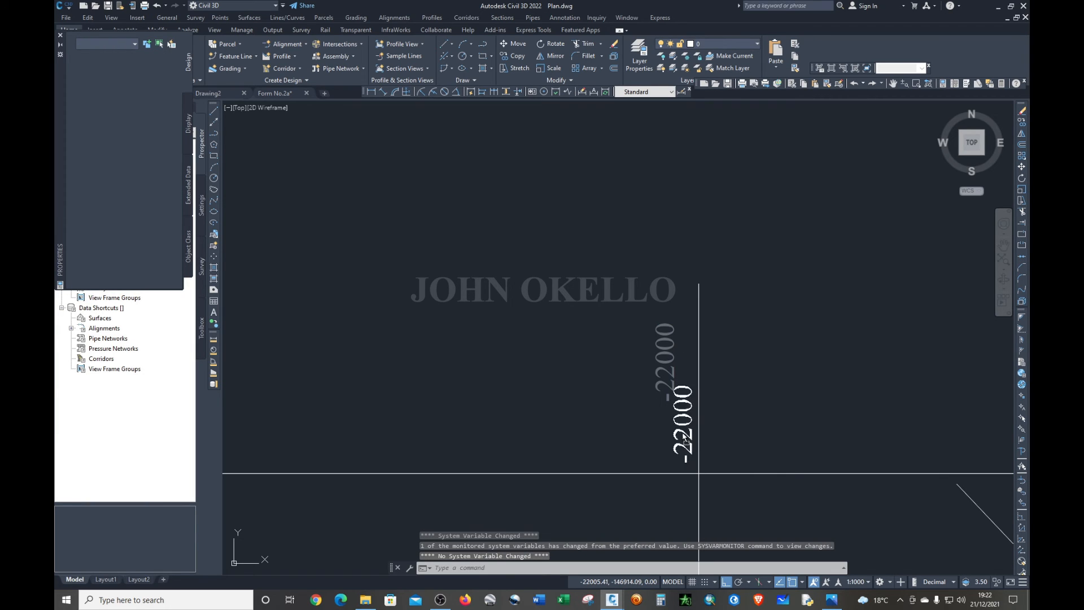
key(Escape)
key(Escape)
drag(665, 374, 685, 435)
scroll(535, 314, down, 3)
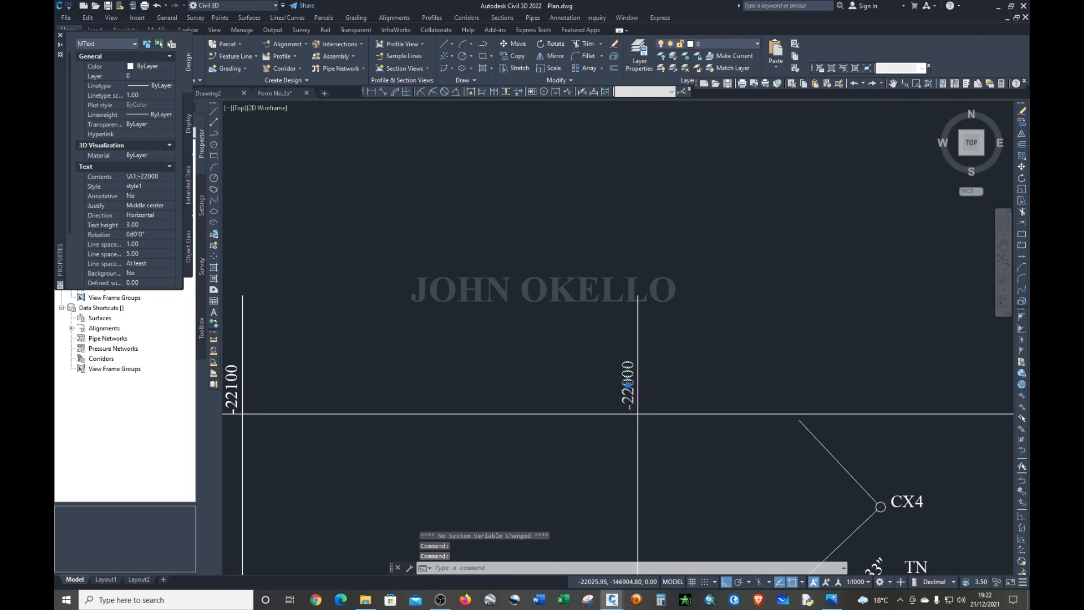
scroll(697, 298, up, 1)
scroll(697, 298, up, 1)
key(Escape)
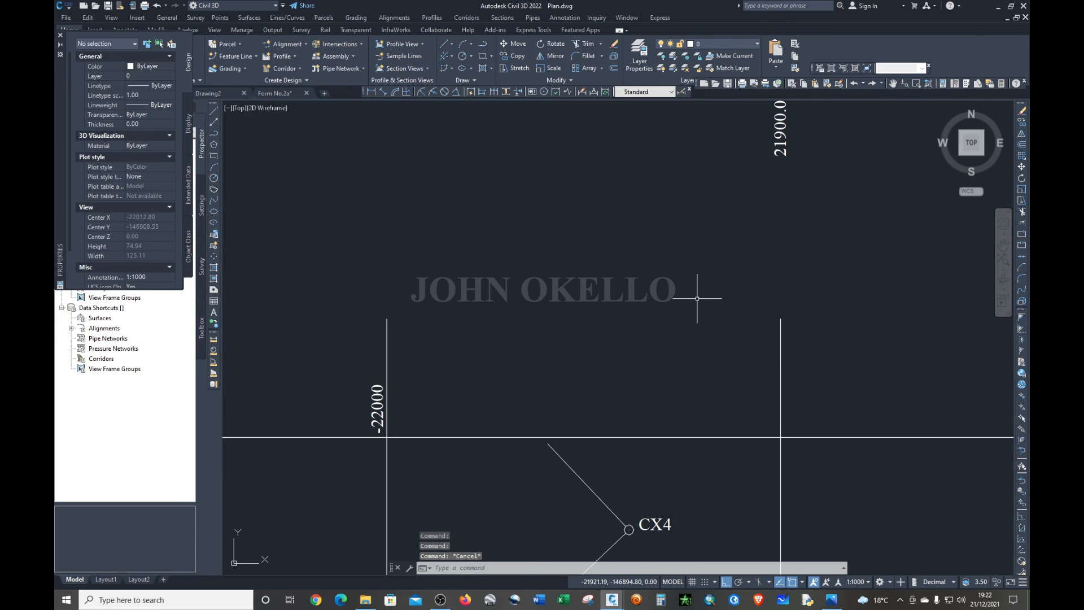
- Move the 21900.0000 coordinate text south to just west of its vertical grid line's upper end
scroll(651, 330, down, 2)
scroll(709, 288, up, 4)
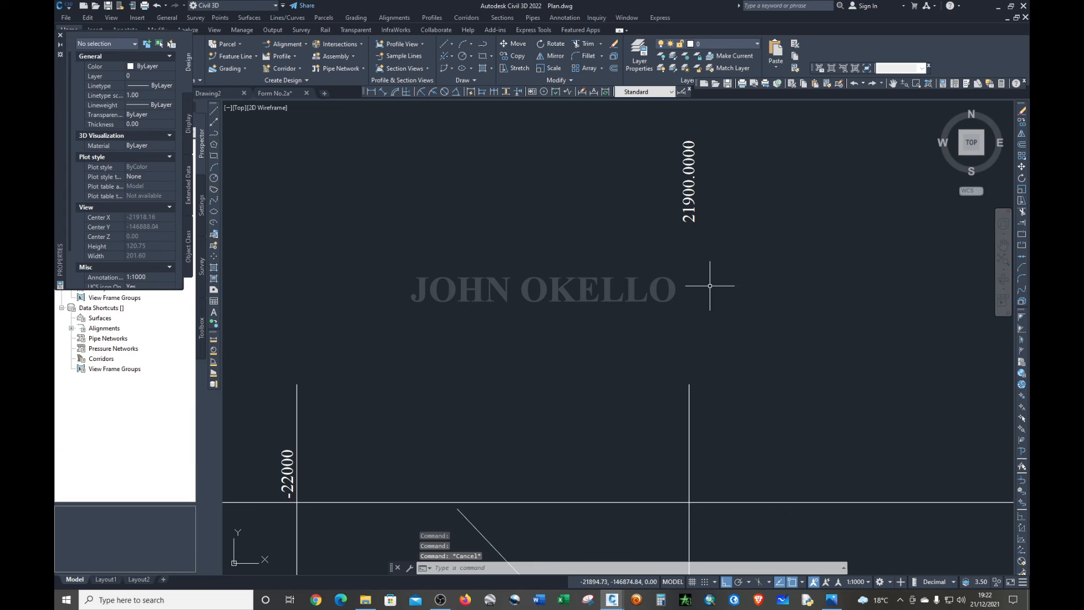
click(691, 218)
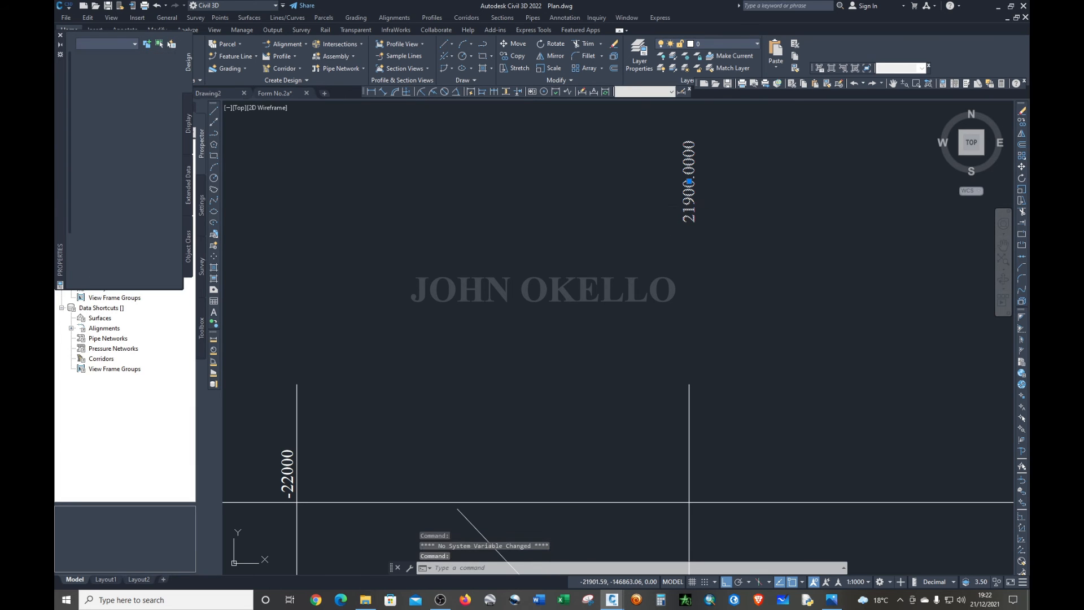
drag(691, 218, 661, 451)
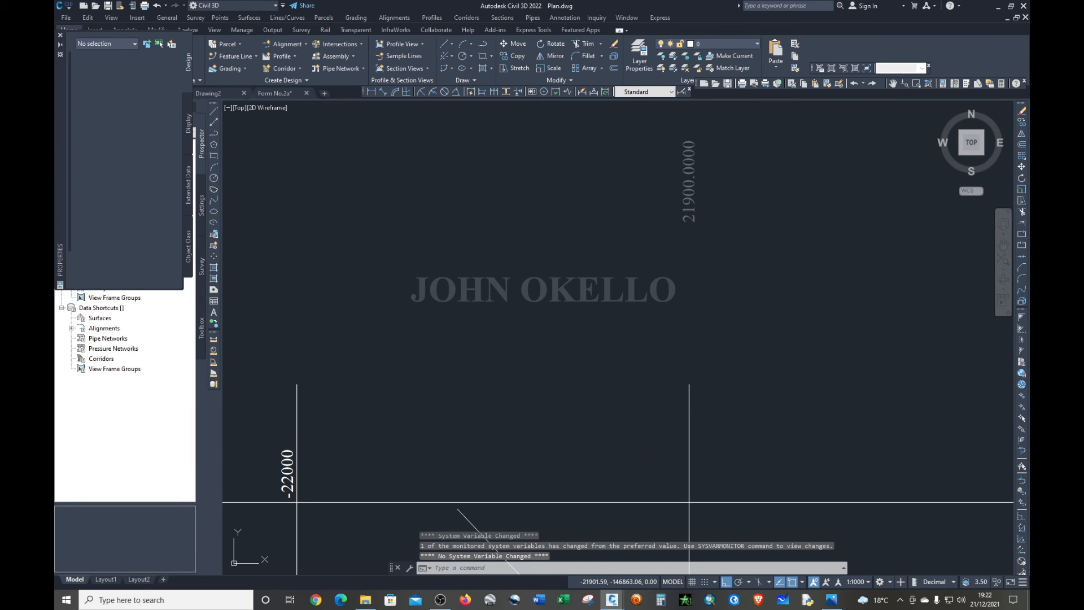
- Change the 21900.0000 coordinate text to read -21900
double_click(660, 450)
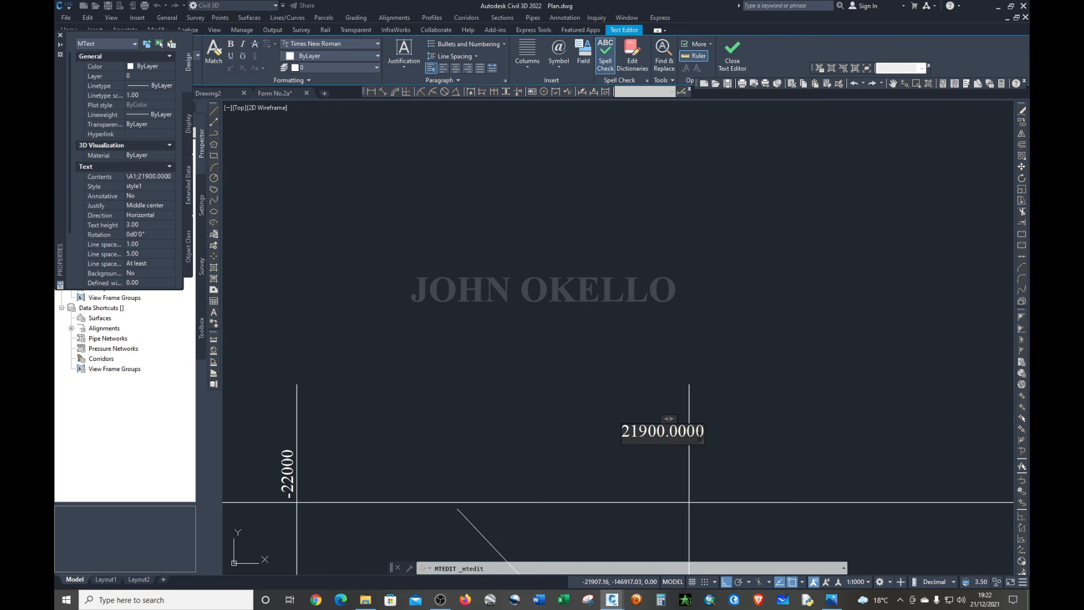
drag(670, 432, 700, 440)
click(696, 434)
key(BackSpace)
key(BackSpace)
key(BackSpace)
key(BackSpace)
key(BackSpace)
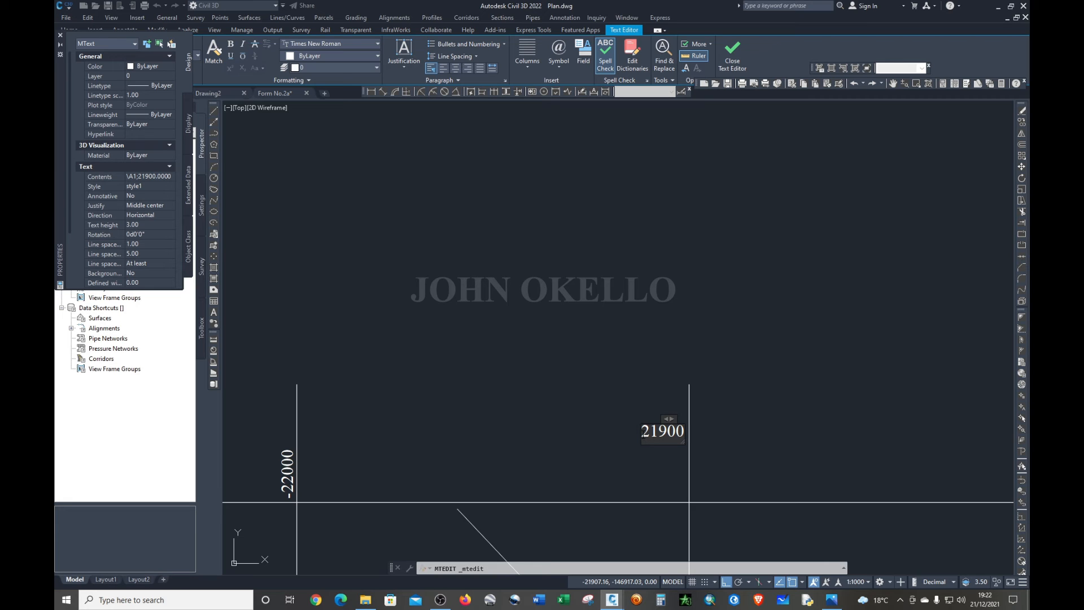
text(-)
click(729, 422)
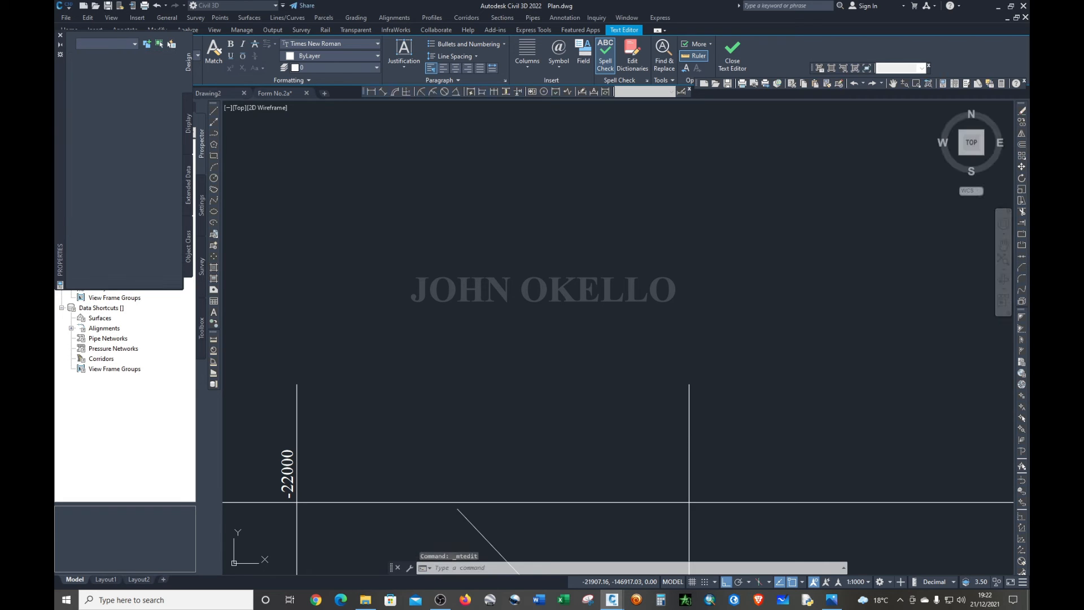
- Move the -21900 text closer to its vertical grid line, just above the northern horizontal grid line
click(659, 440)
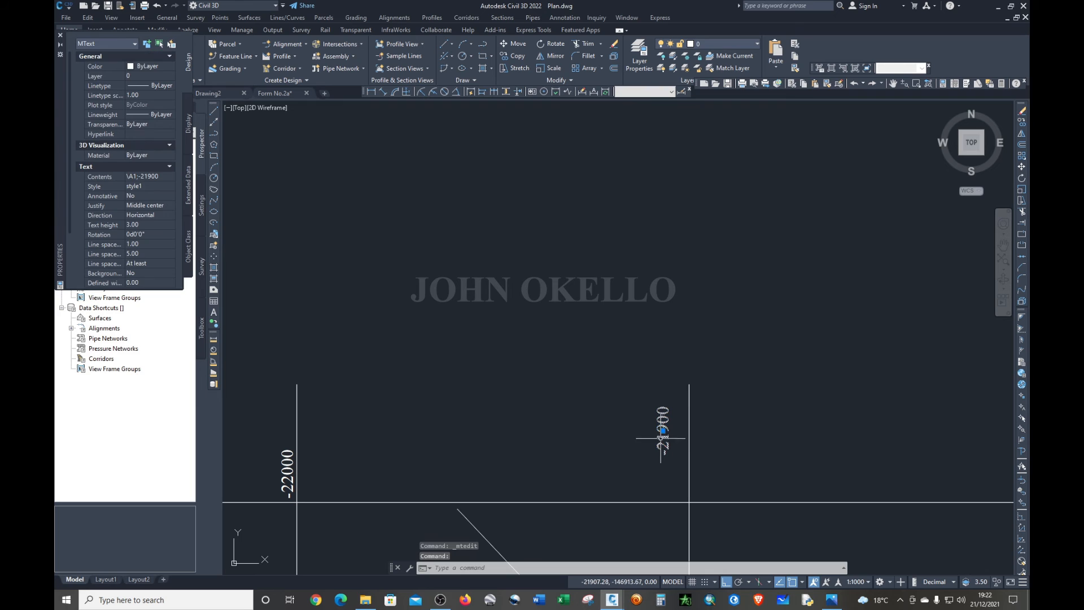
double_click(663, 427)
drag(665, 432, 682, 477)
scroll(754, 397, down, 1)
scroll(754, 397, down, 5)
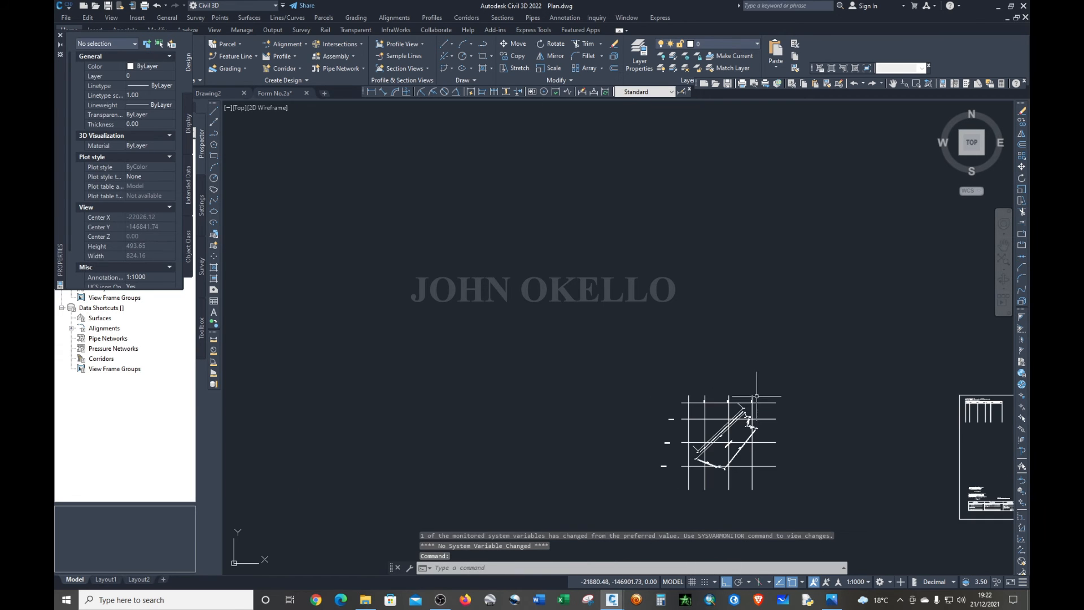
- Change the 147000.0000 text to -147000 and move it east, just above its horizontal grid line and beside the westernmost vertical line
scroll(679, 445, up, 2)
scroll(645, 279, up, 4)
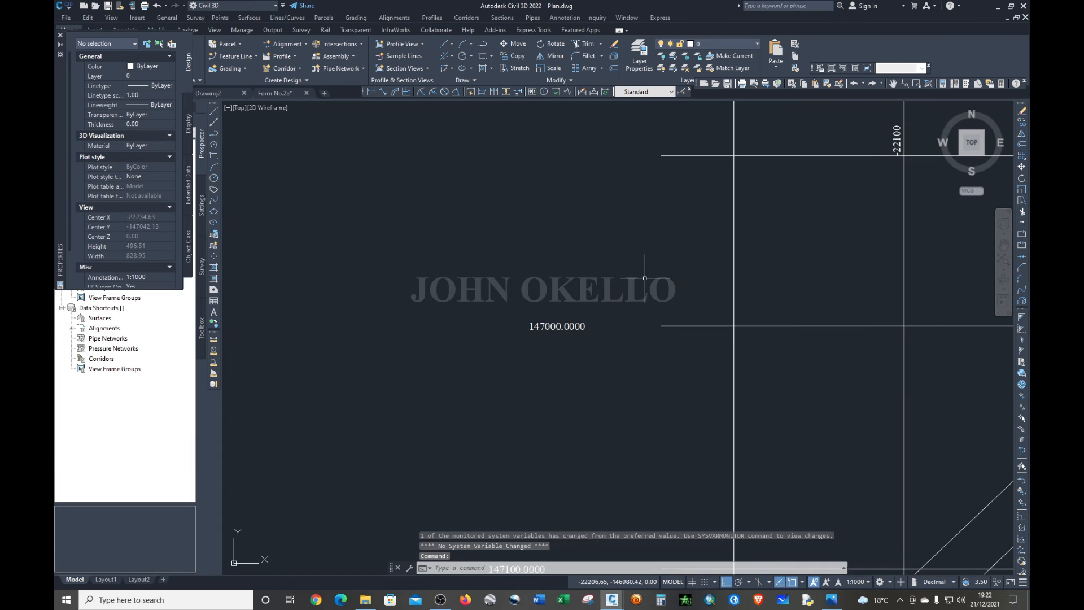
double_click(580, 328)
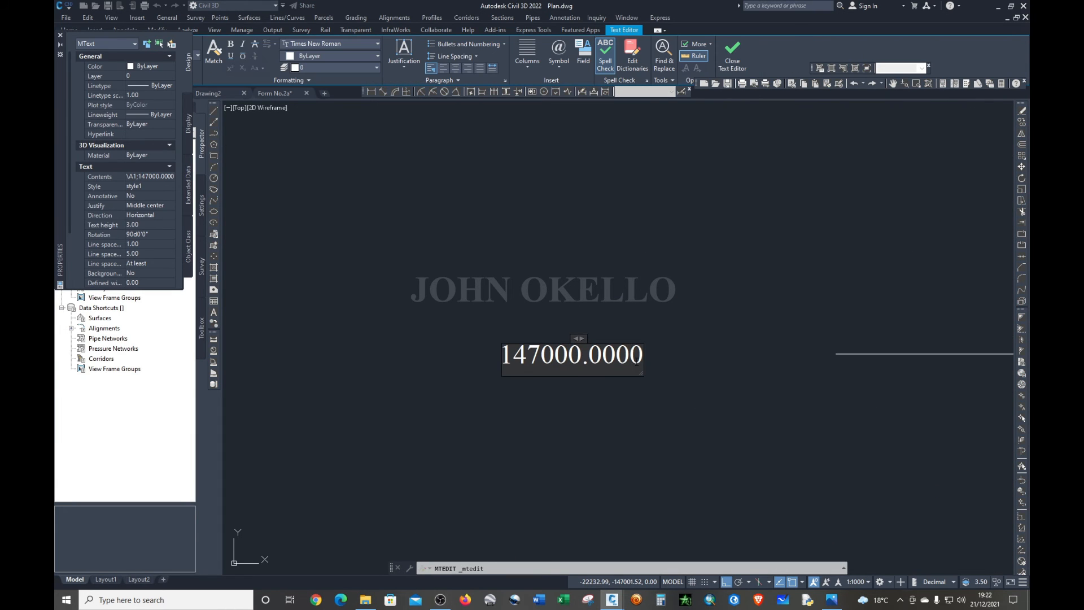
key(BackSpace)
key(BackSpace)
key(BackSpace)
key(BackSpace)
key(BackSpace)
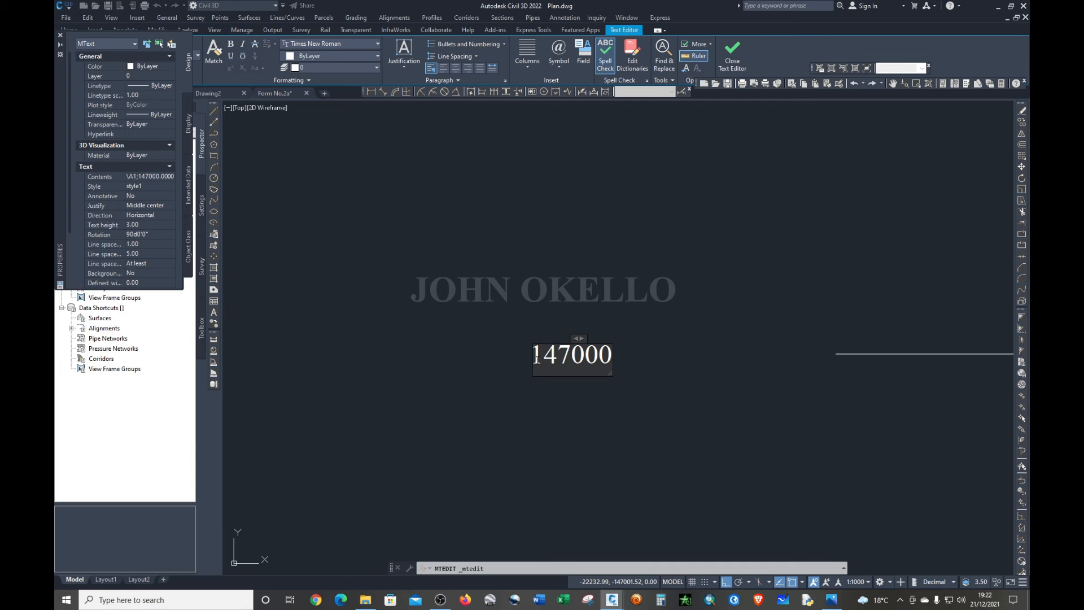
text(-)
click(558, 438)
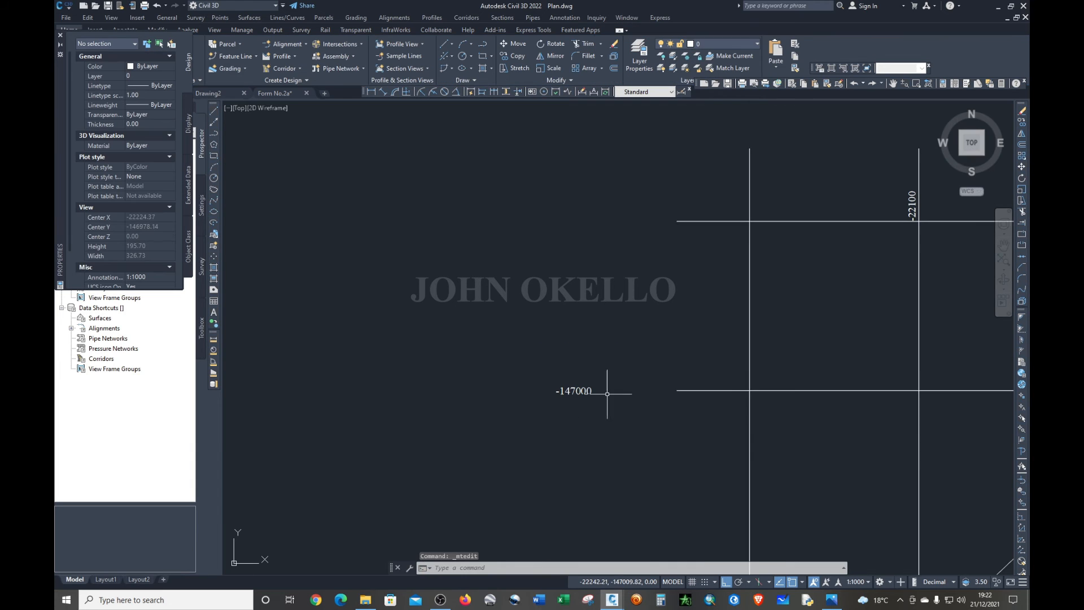
click(556, 387)
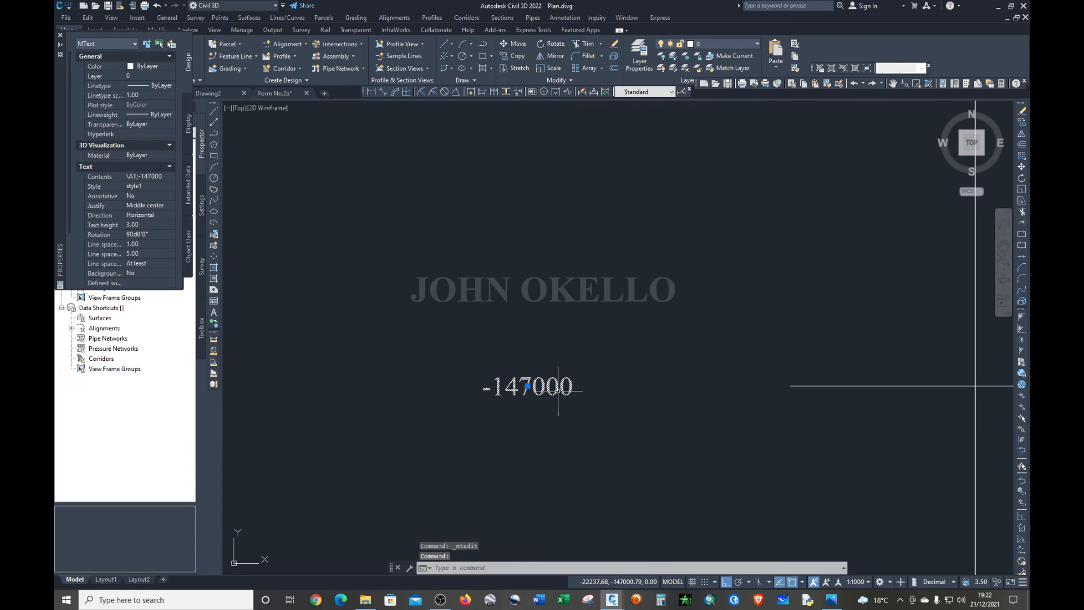
drag(556, 388, 961, 380)
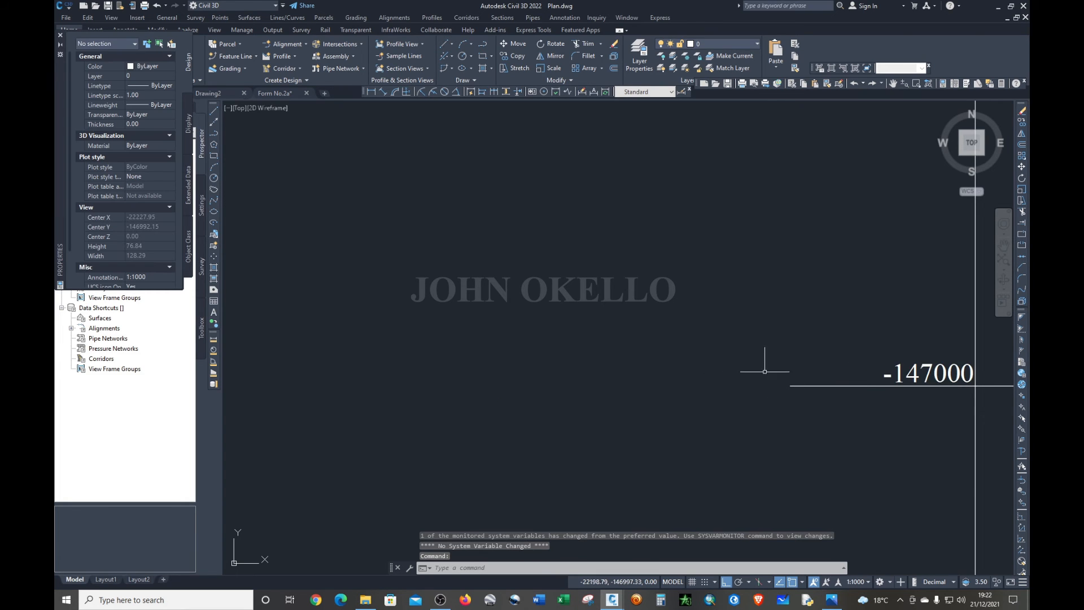
- Change the 147100.0000 text to -147100 and move it east, just above its horizontal grid line and beside the westernmost vertical line
scroll(764, 362, down, 8)
scroll(745, 489, up, 4)
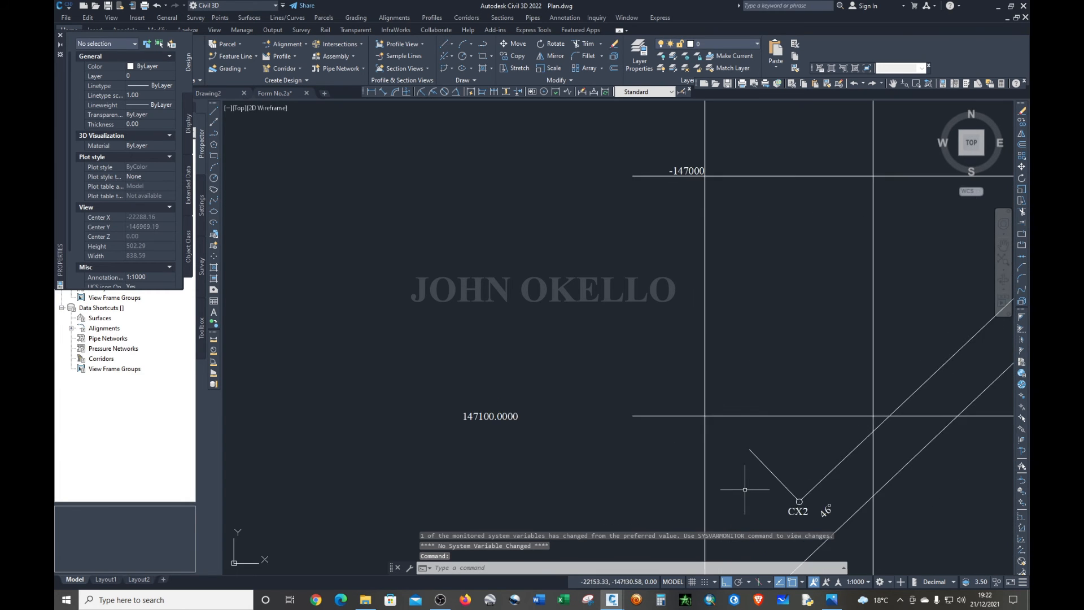
click(498, 418)
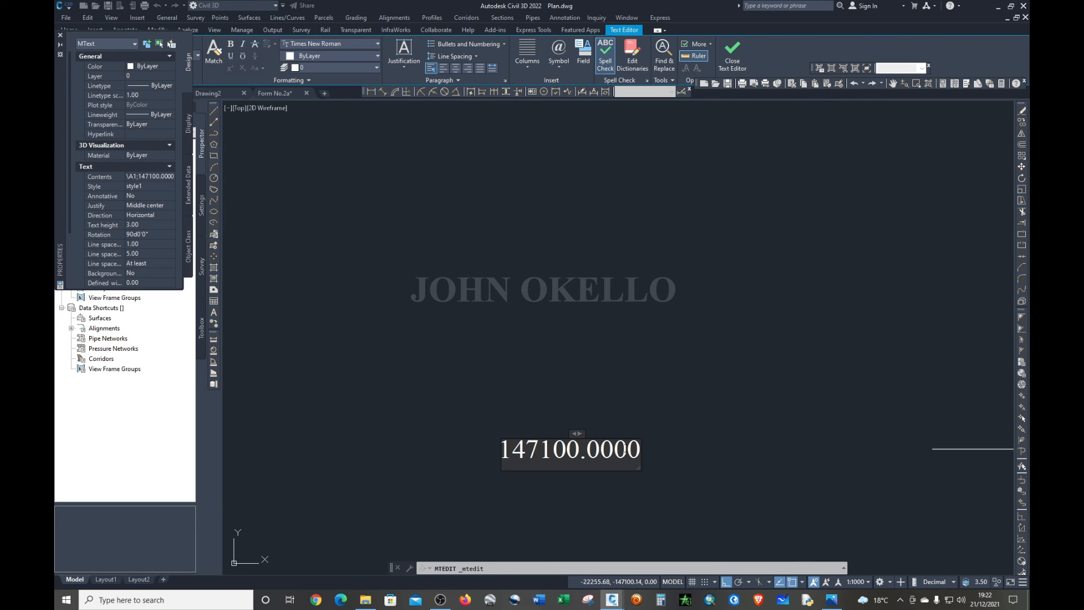
key(BackSpace)
key(BackSpace)
key(BackSpace)
key(BackSpace)
key(BackSpace)
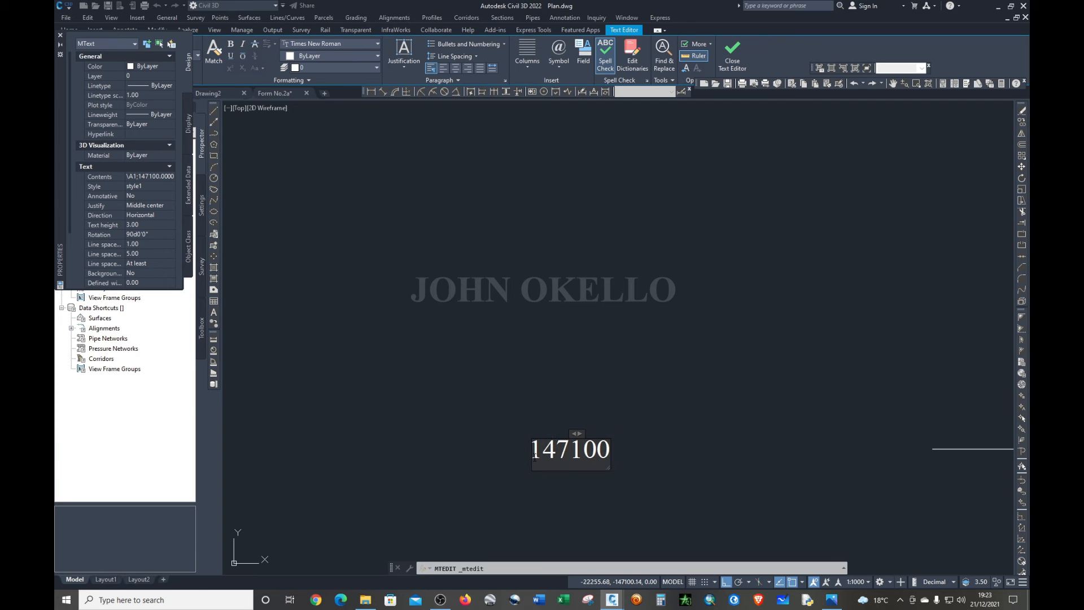
text(-)
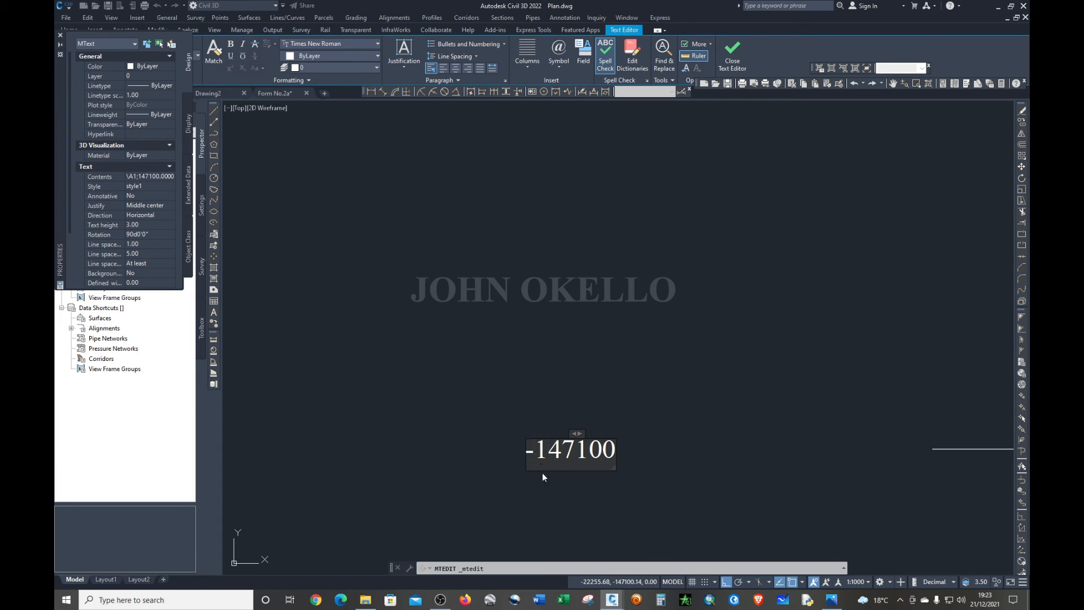
click(541, 475)
scroll(514, 452, up, 2)
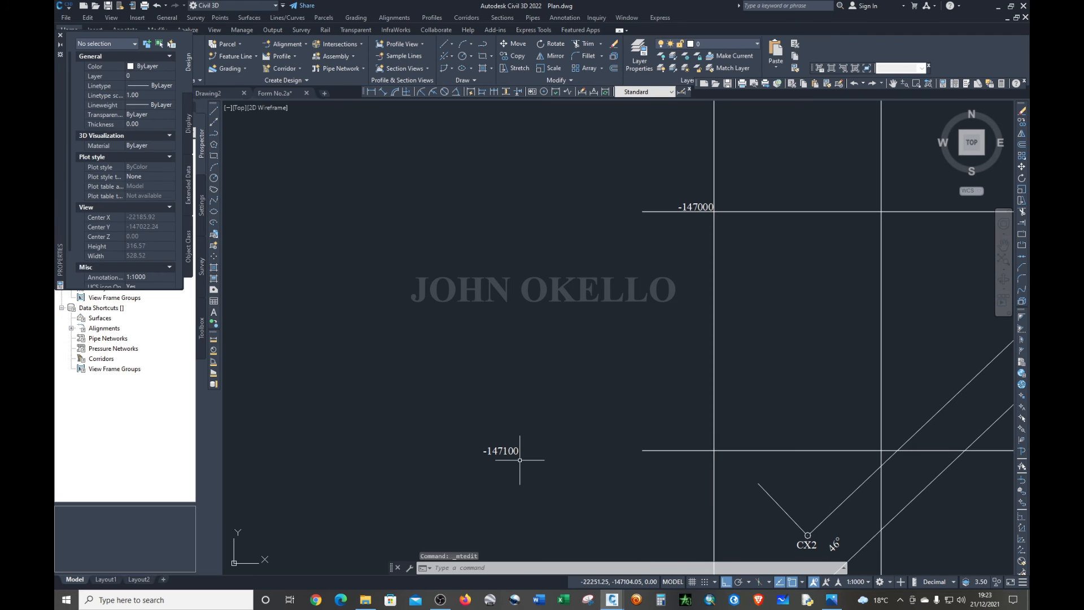
click(508, 451)
mouse_move(508, 451)
mouse_down()
mouse_move(661, 418)
mouse_move(704, 449)
mouse_up()
- Change the 147200.0000 text to -147200 and move it east, just above its horizontal grid line and beside the westernmost vertical line
scroll(663, 433, down, 4)
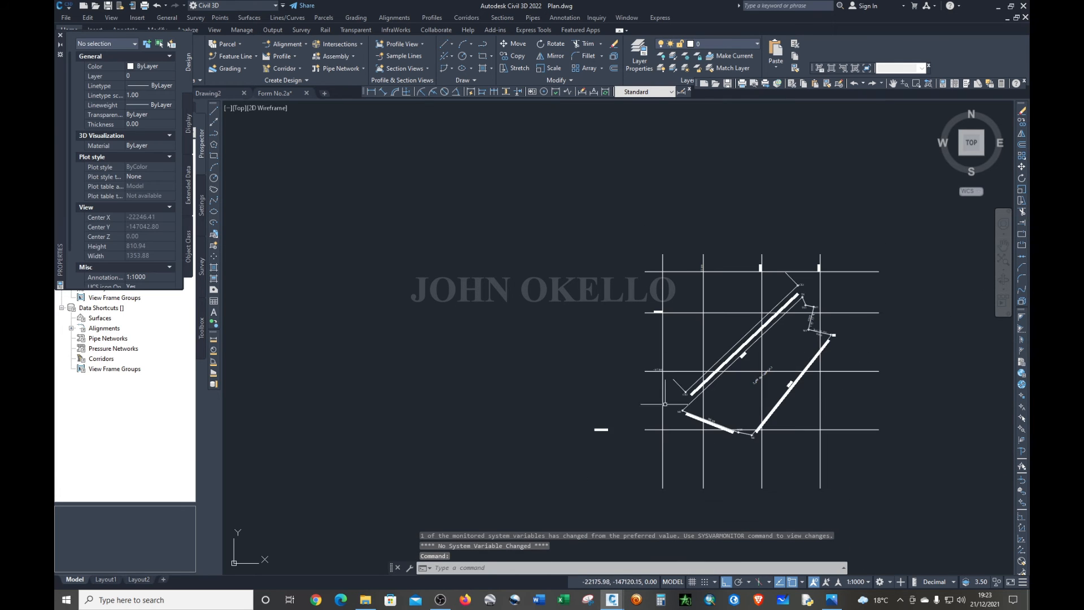
scroll(663, 433, up, 5)
scroll(502, 420, down, 2)
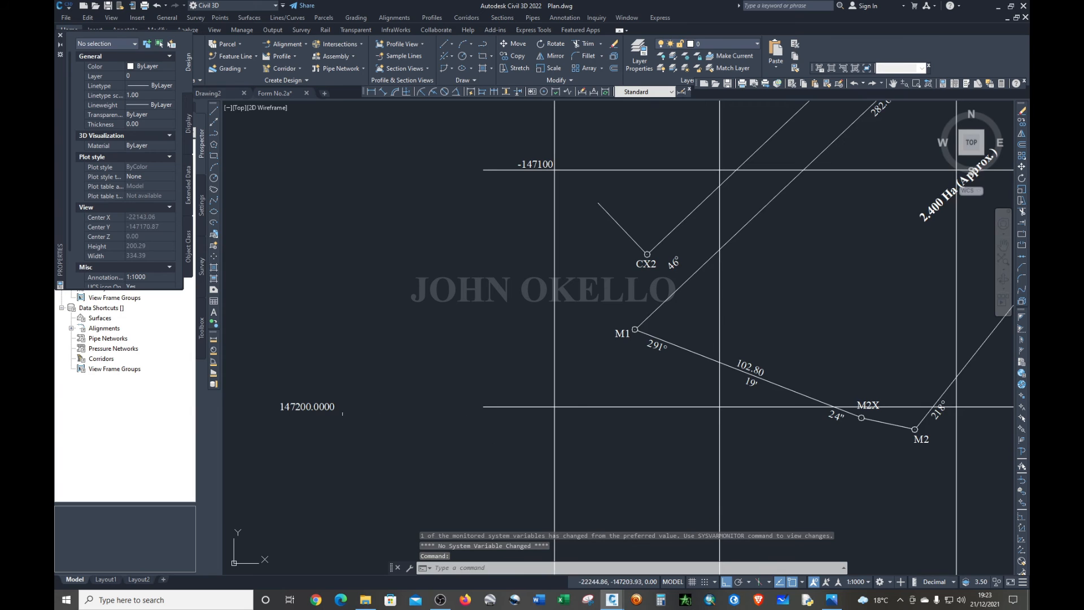
click(330, 408)
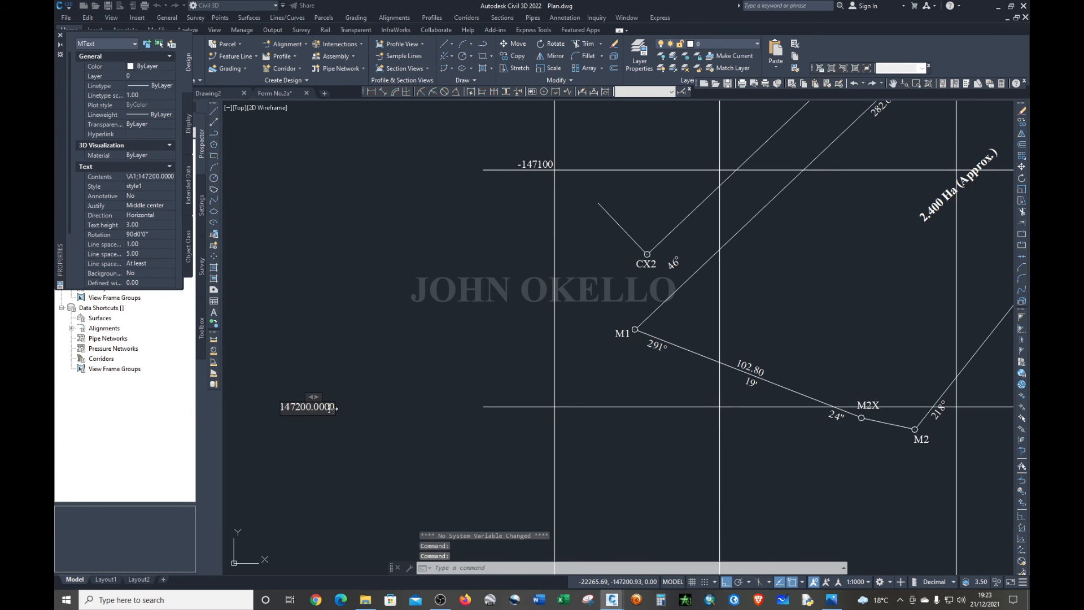
double_click(329, 407)
key(BackSpace)
key(BackSpace)
key(BackSpace)
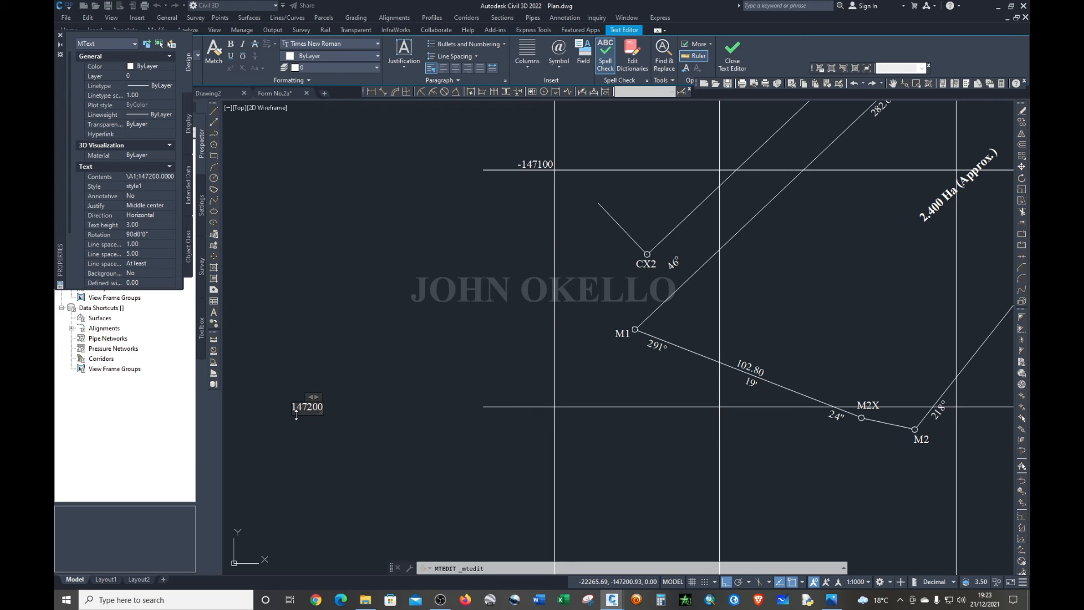
click(316, 429)
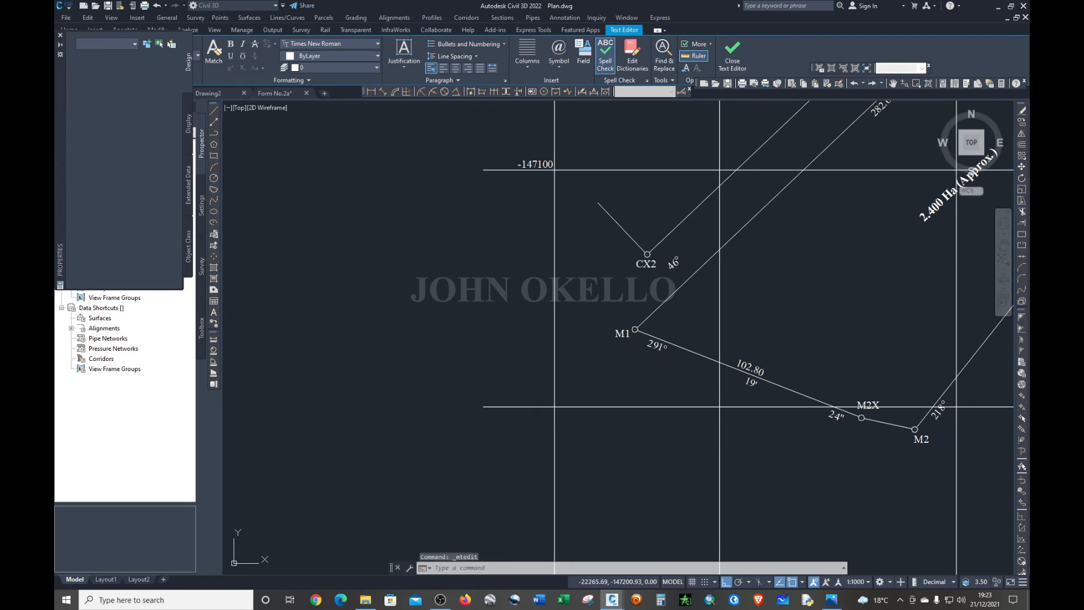
click(307, 407)
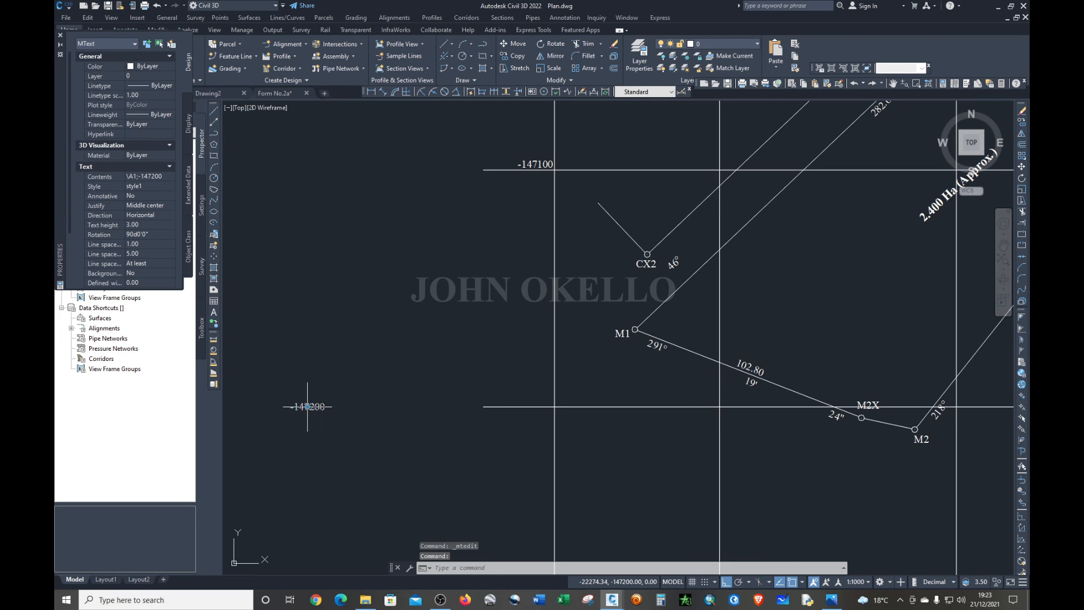
drag(317, 404, 545, 401)
scroll(625, 448, up, 3)
scroll(616, 443, down, 5)
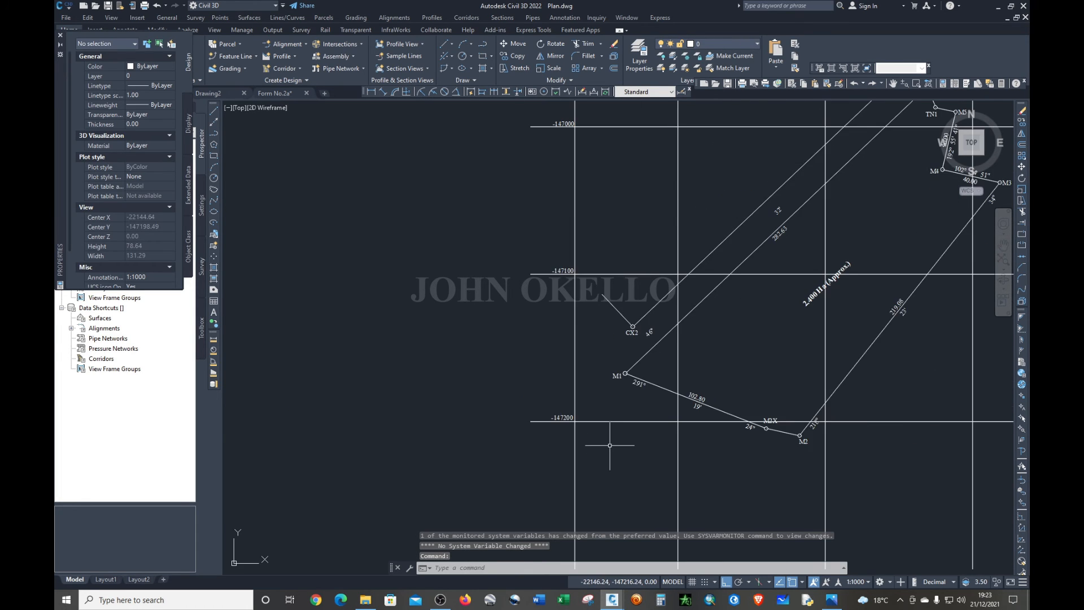
- Delete the northernmost horizontal line and the westernmost vertical line that served as guides for aligning the coordinate texts
scroll(640, 397, down, 4)
scroll(678, 232, up, 4)
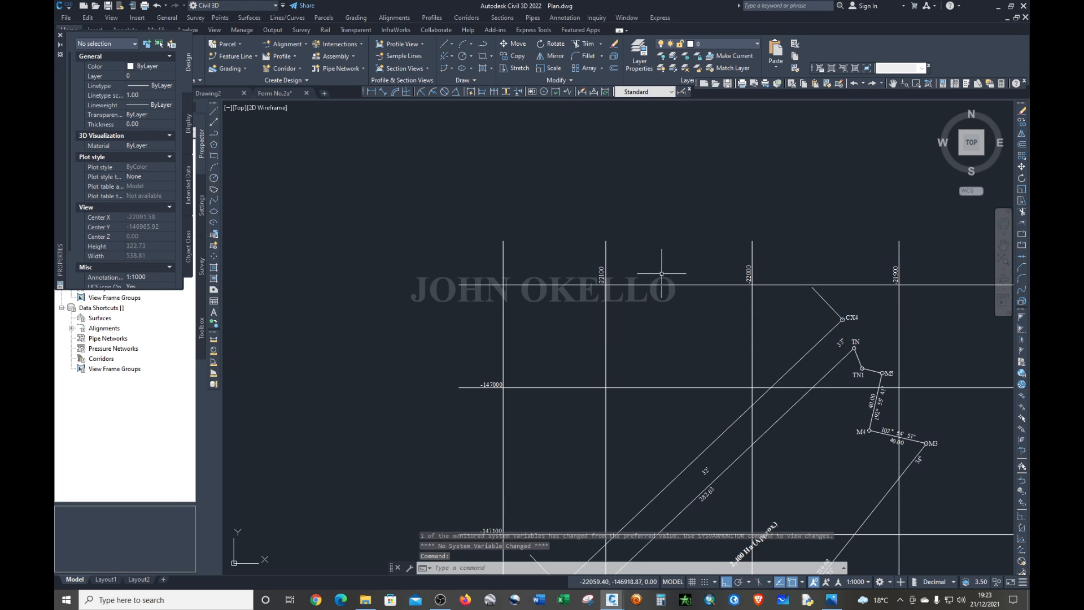
click(651, 284)
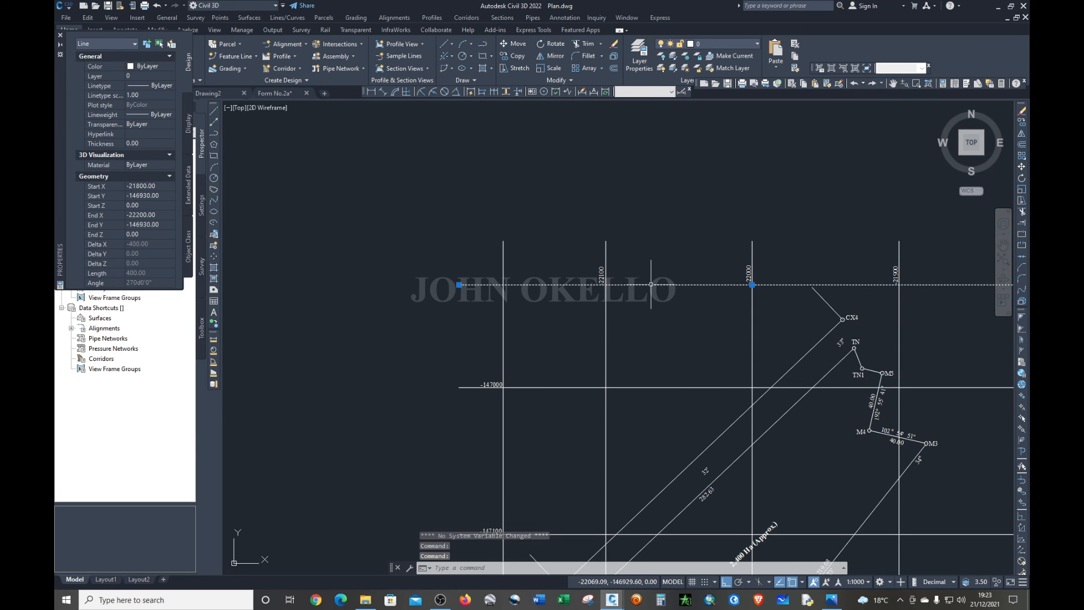
click(503, 355)
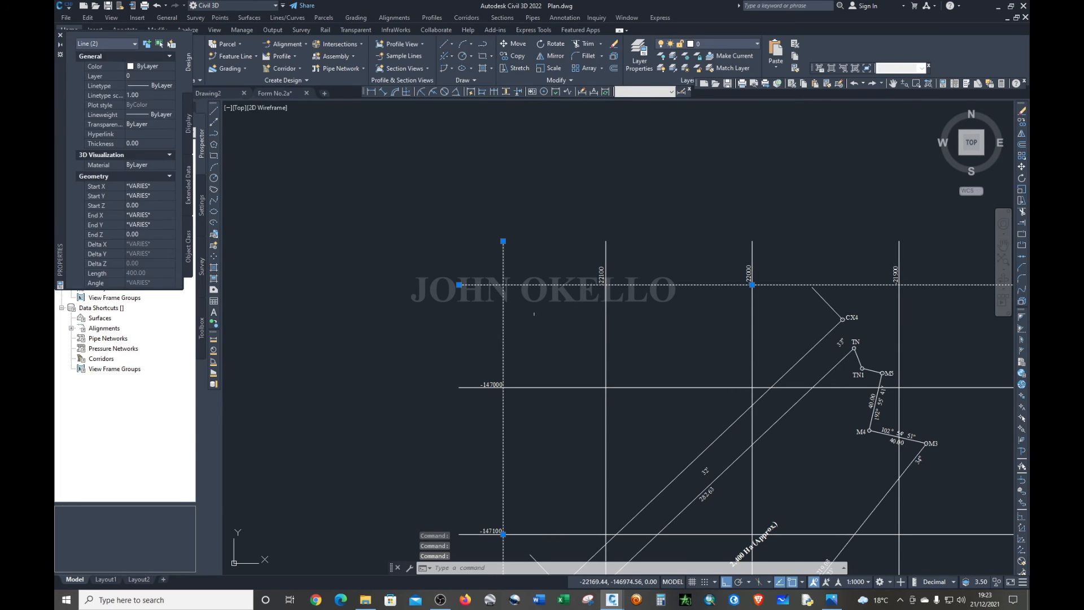
key(Delete)
- Set the colour of the three vertical and three horizontal grid lines and their six coordinate texts to index colour 150
scroll(528, 269, down, 4)
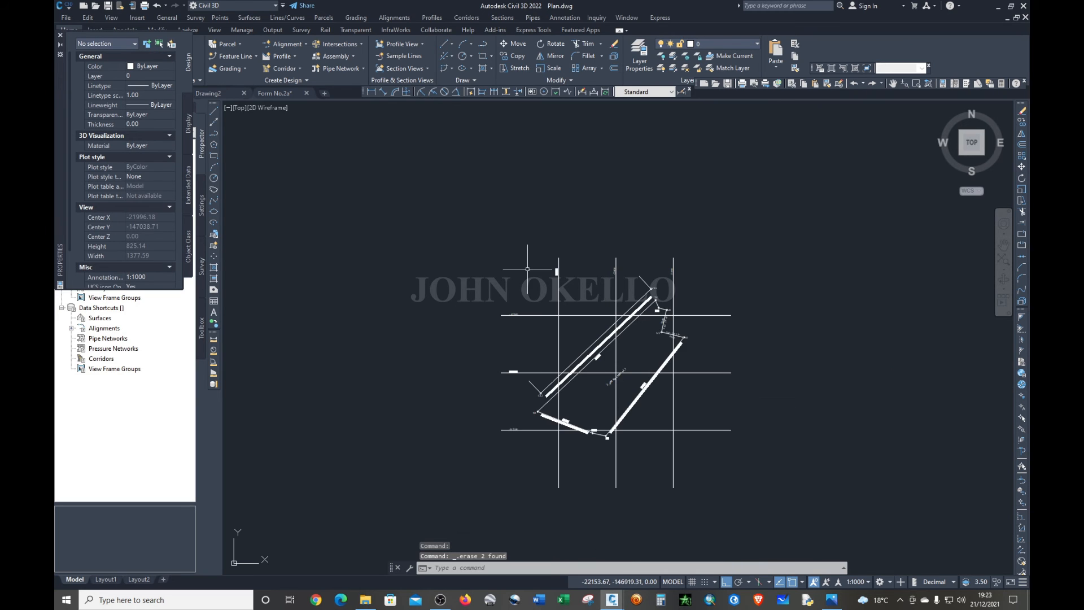
scroll(590, 279, up, 4)
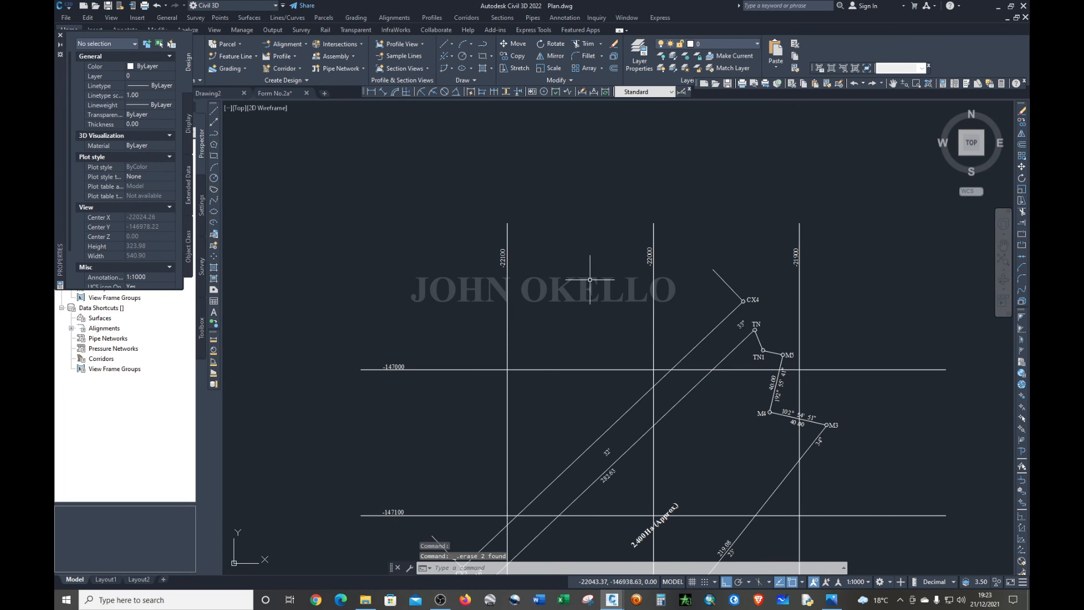
click(506, 328)
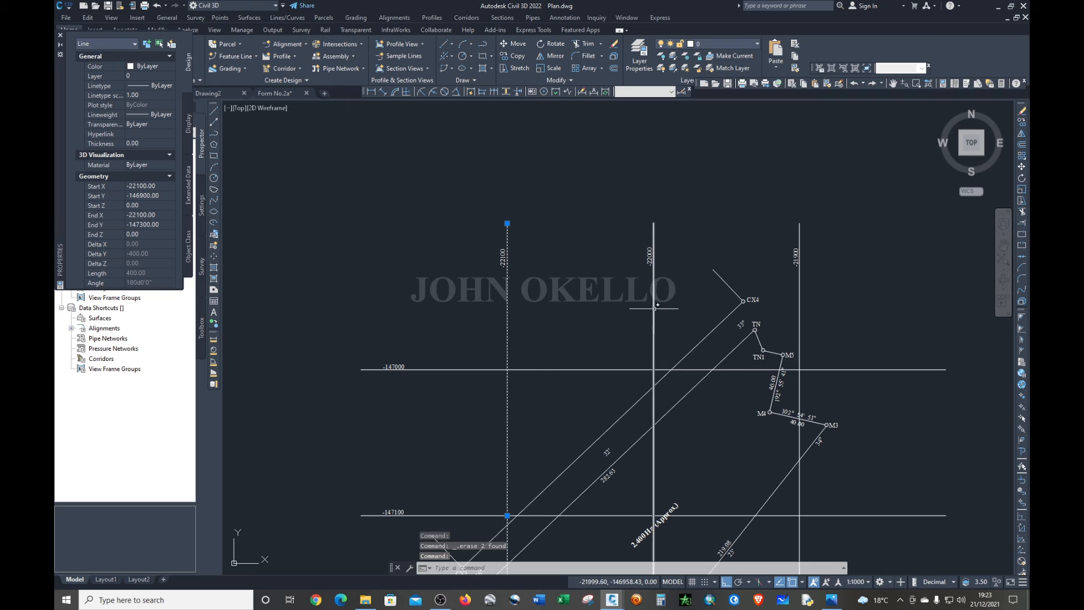
click(653, 307)
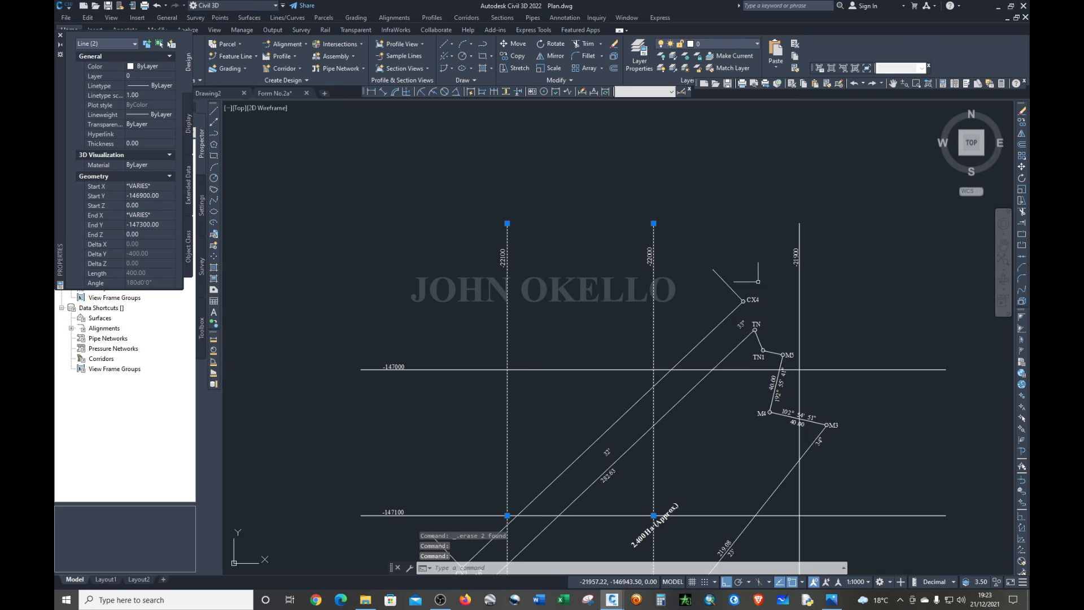
click(797, 290)
click(795, 259)
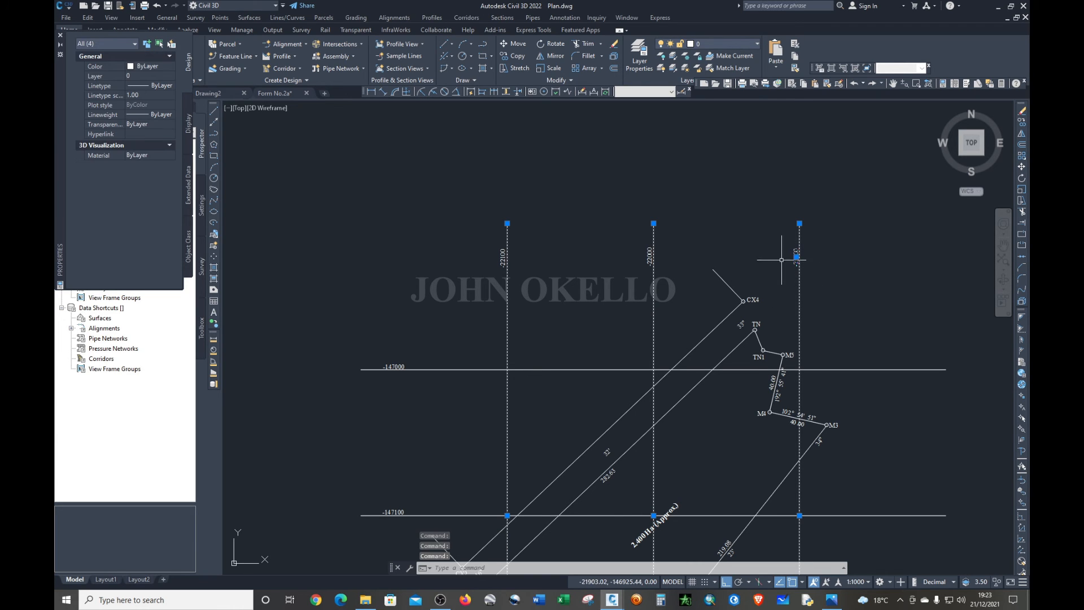
click(649, 257)
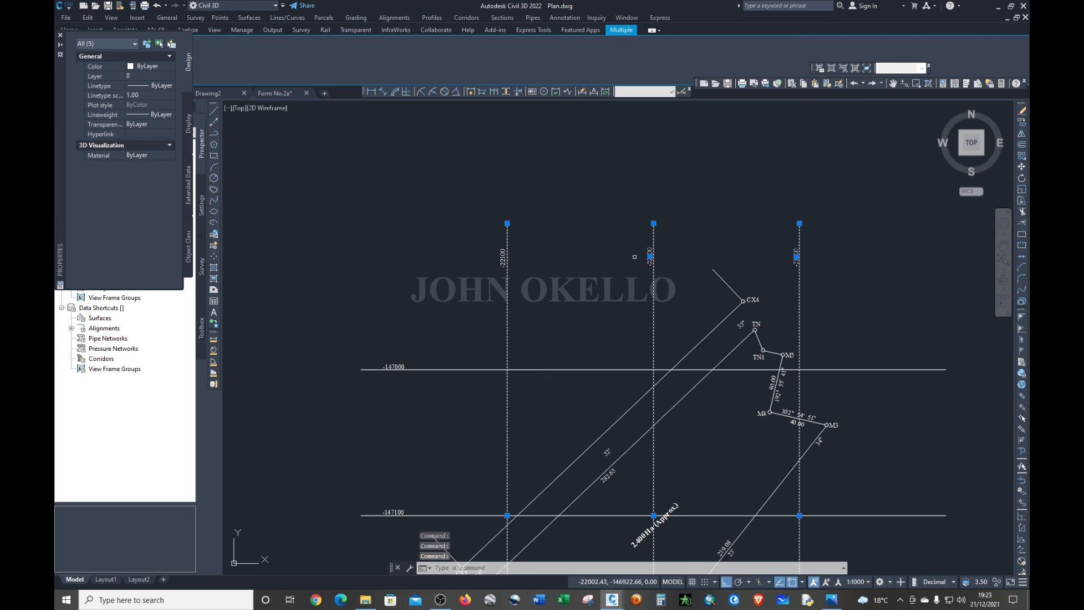
click(502, 260)
scroll(398, 366, down, 6)
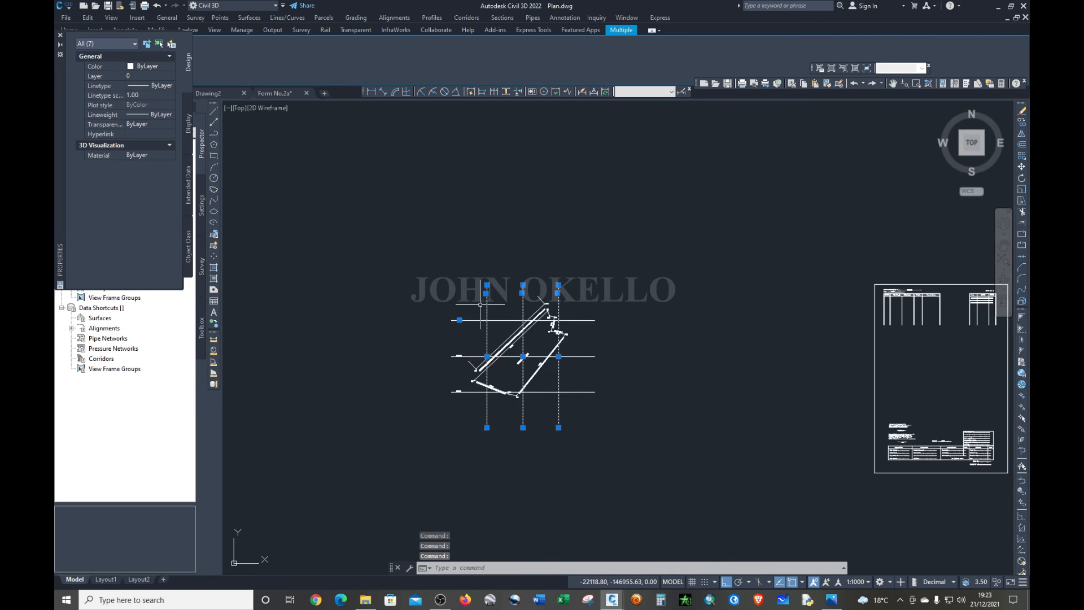
scroll(472, 339, up, 4)
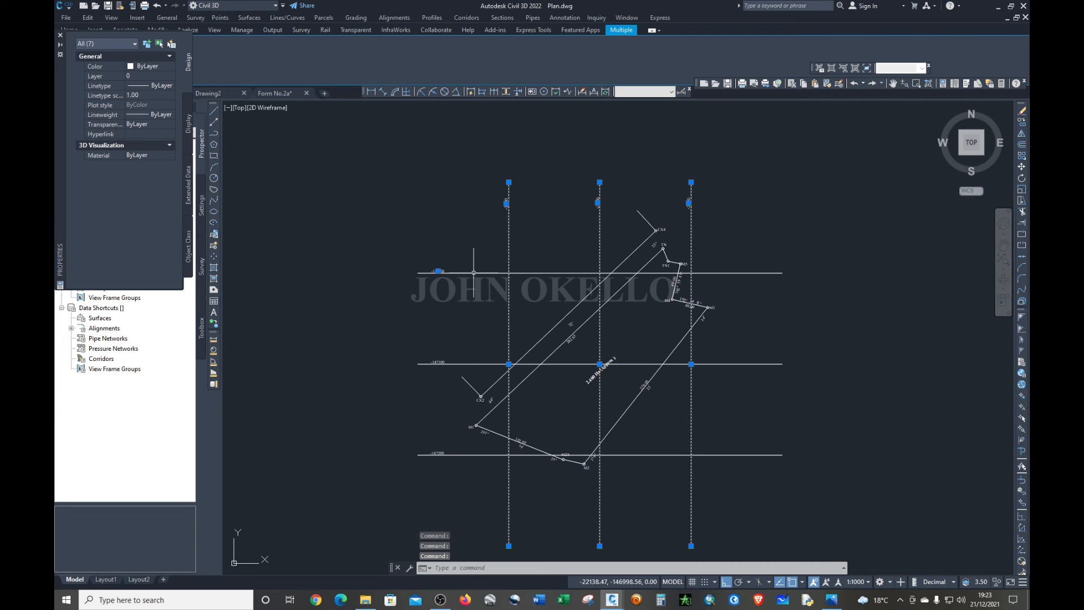
click(473, 273)
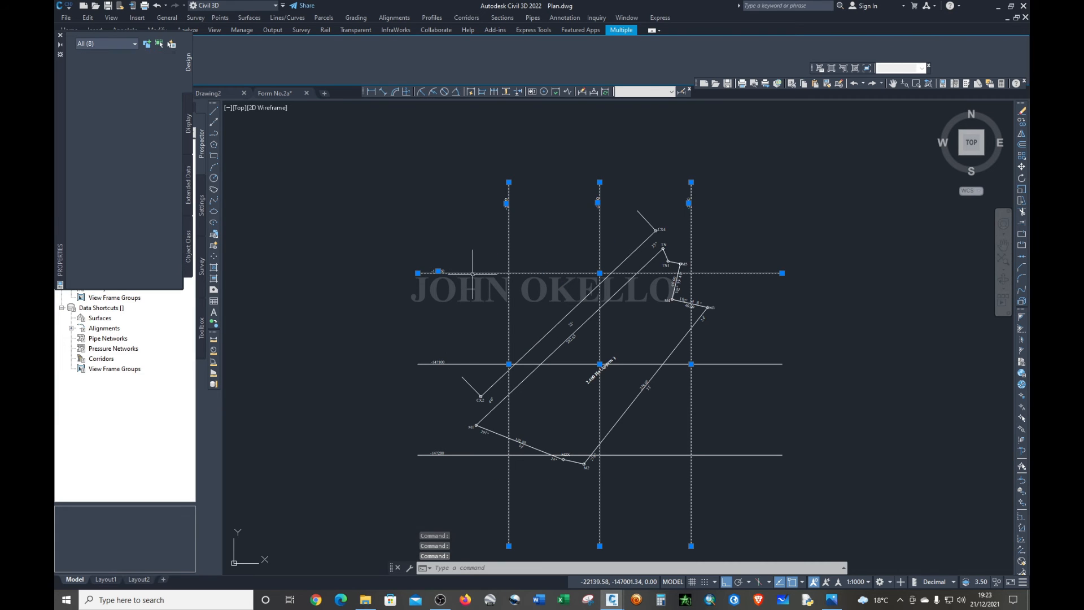
click(443, 363)
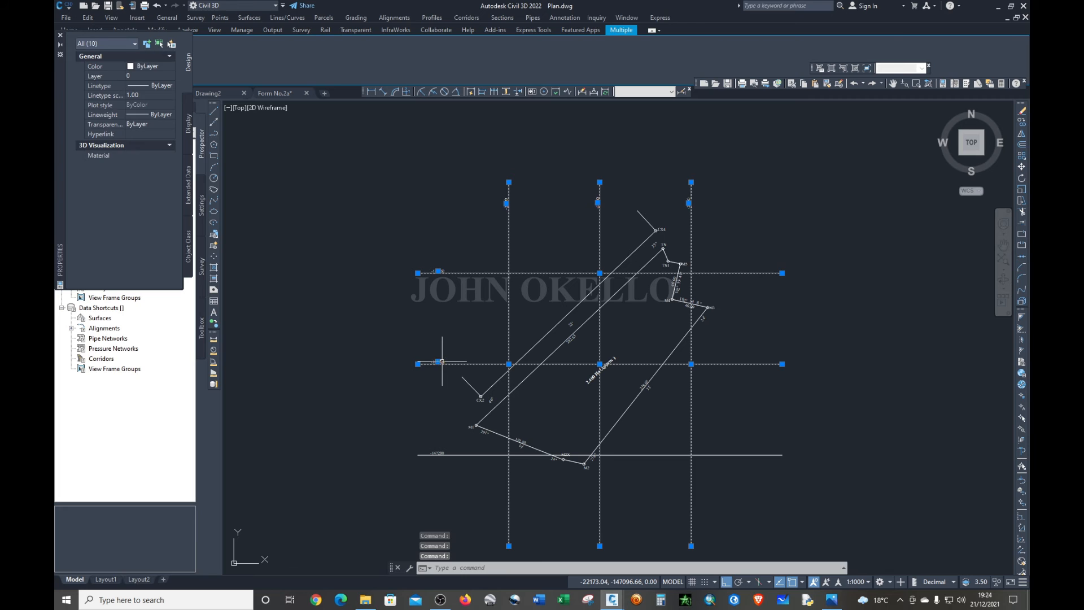
click(455, 454)
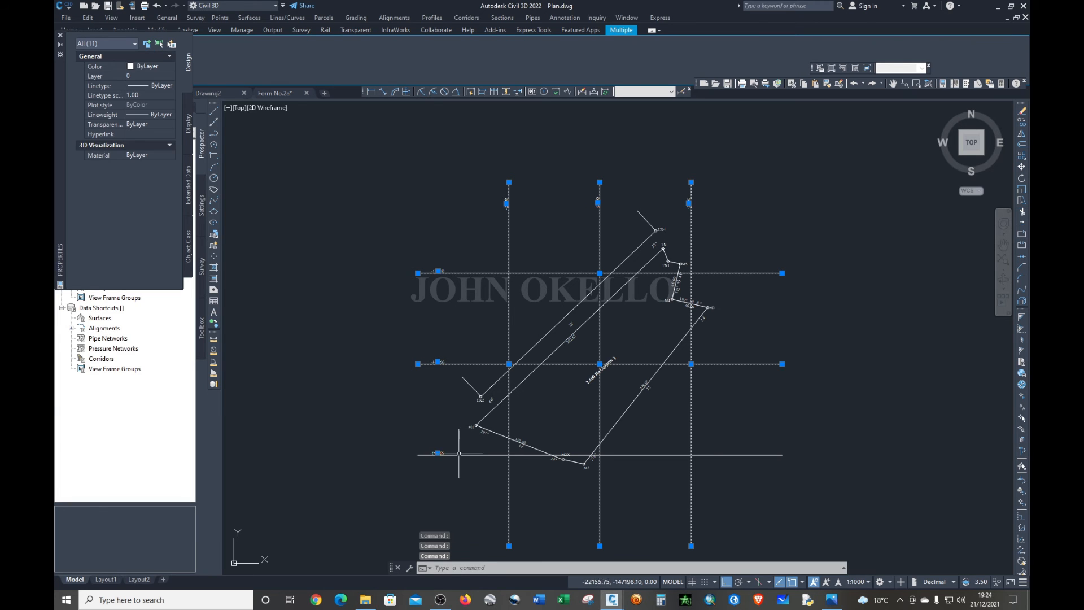
click(452, 454)
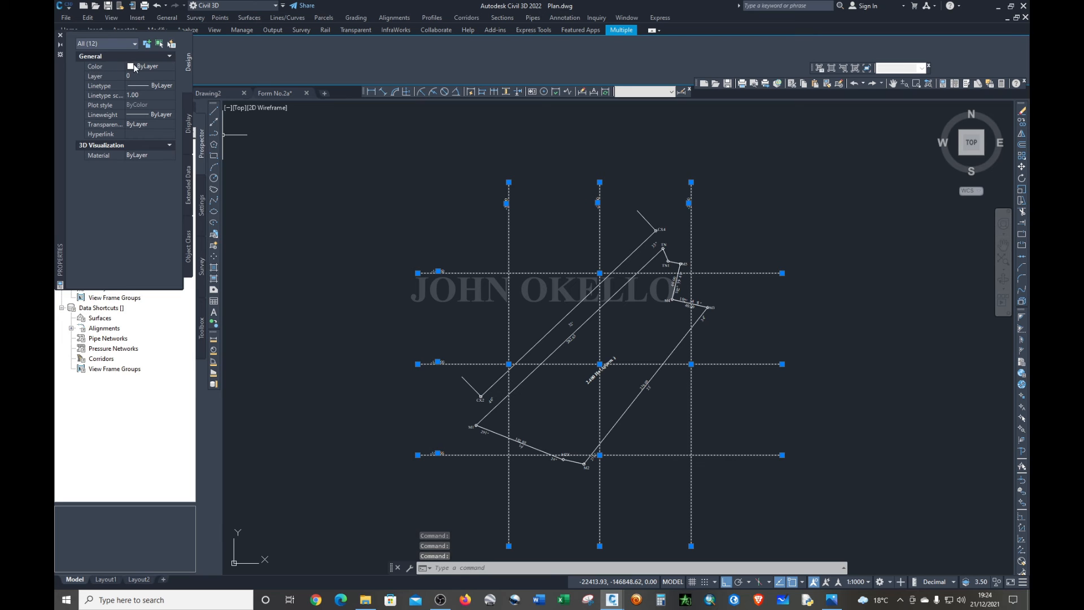
click(157, 68)
click(170, 68)
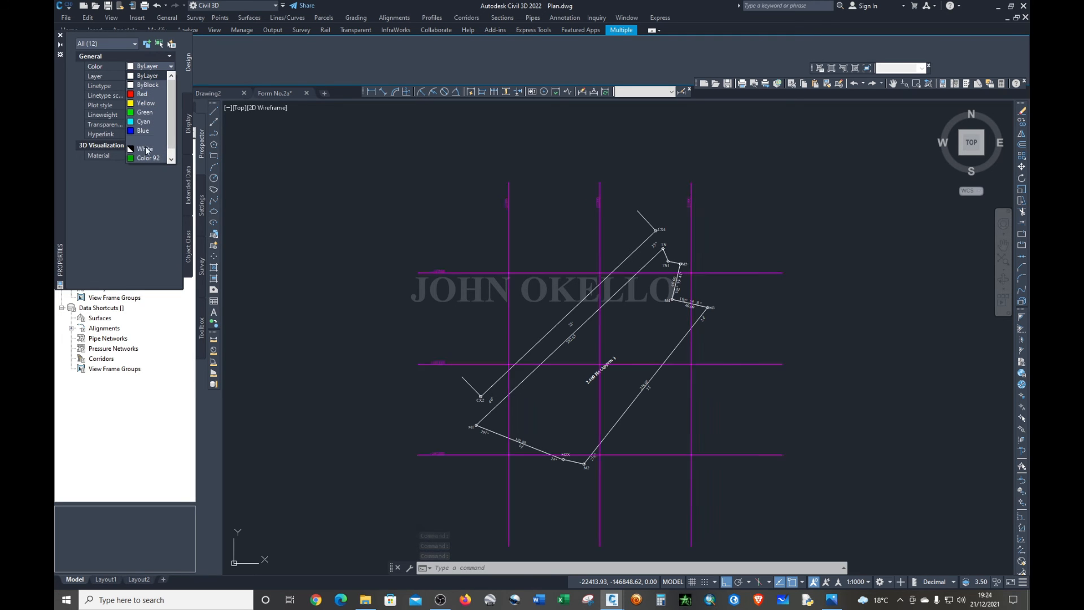
scroll(150, 141, down, 1)
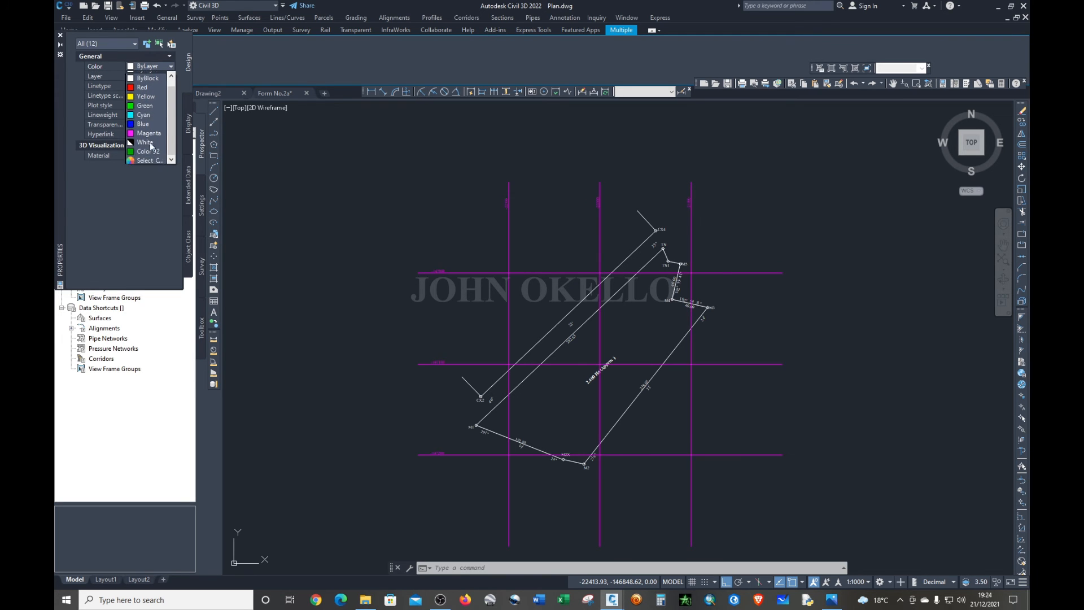
click(143, 160)
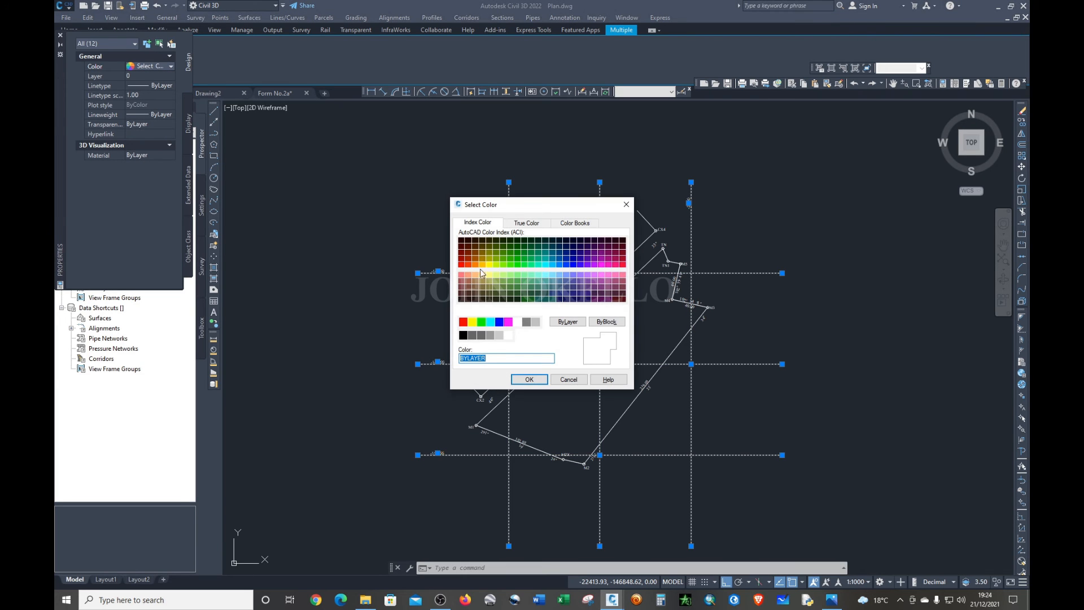
click(558, 265)
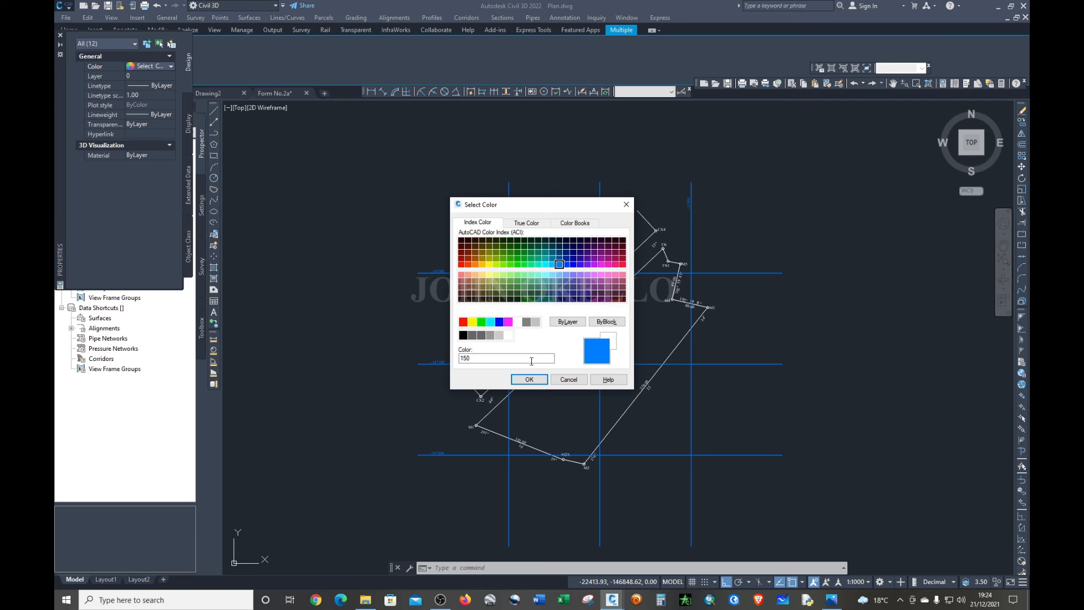
click(529, 379)
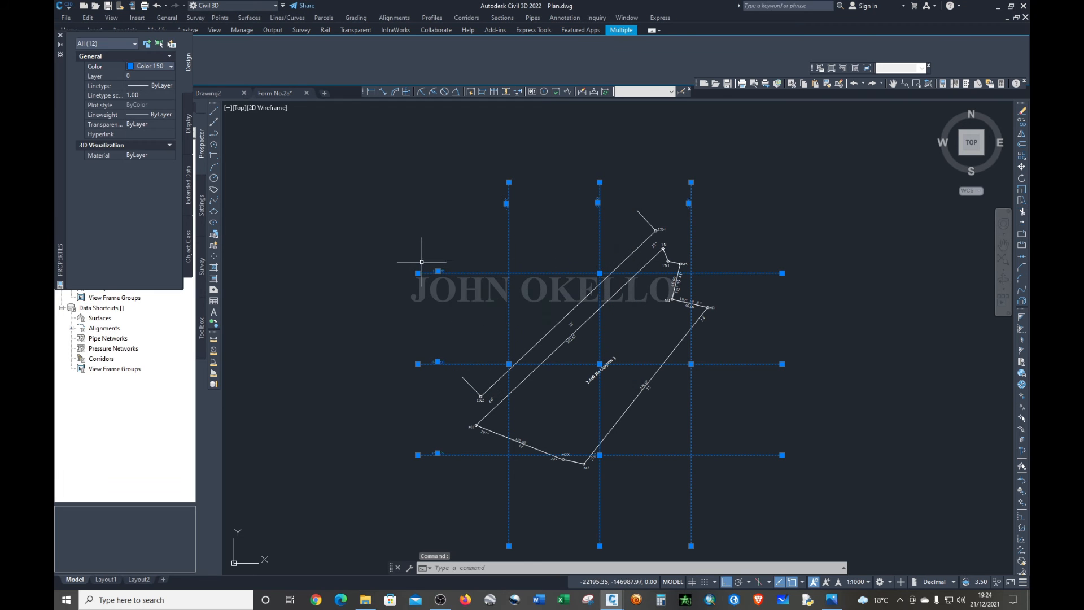
key(Escape)
scroll(522, 217, up, 2)
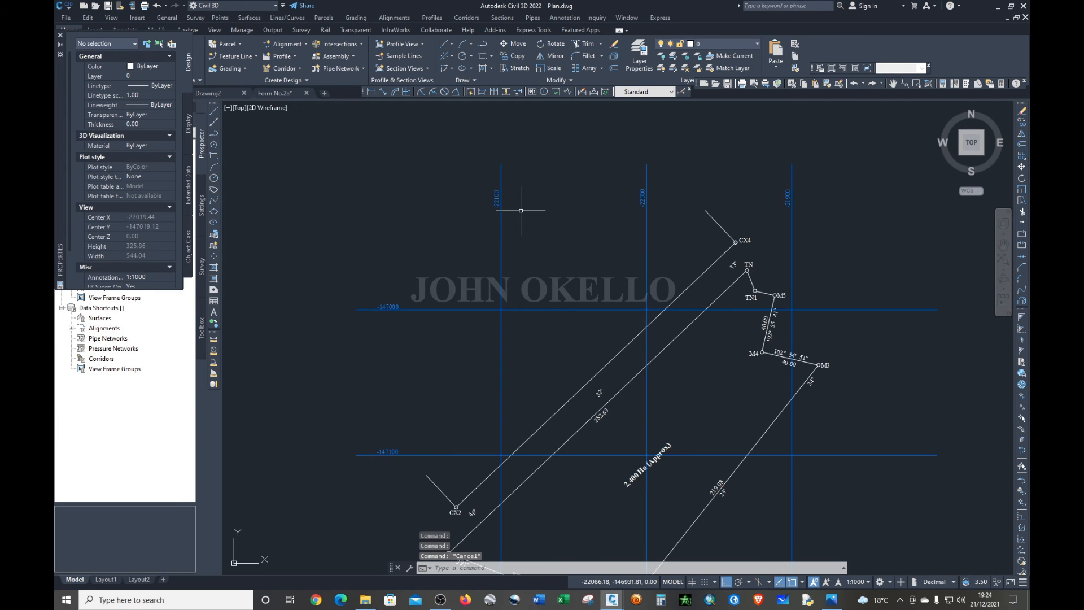
scroll(520, 224, down, 2)
scroll(521, 223, down, 2)
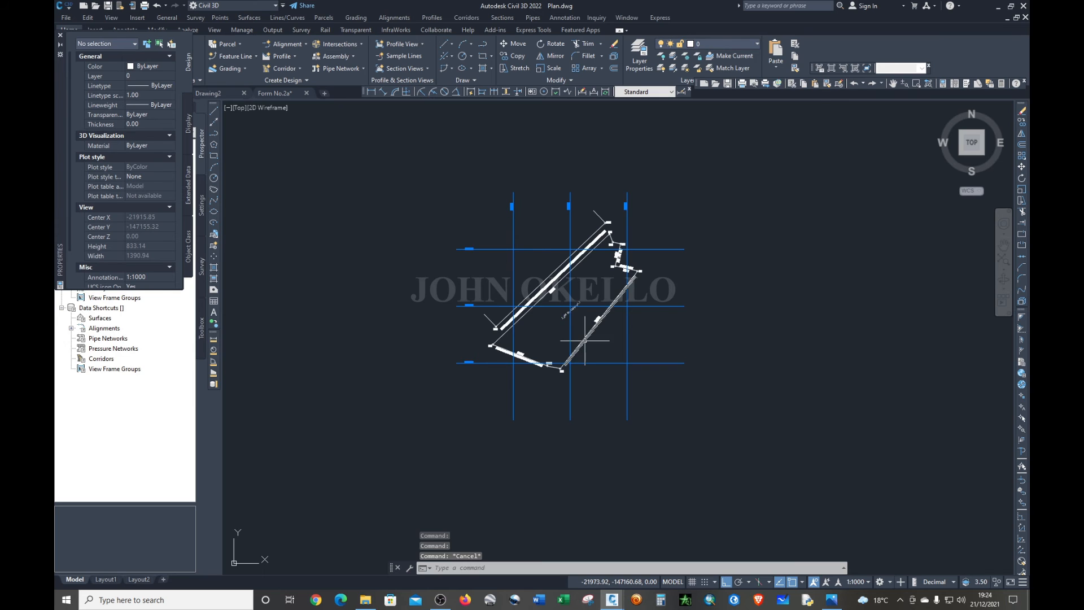
scroll(585, 340, up, 3)
scroll(600, 382, down, 3)
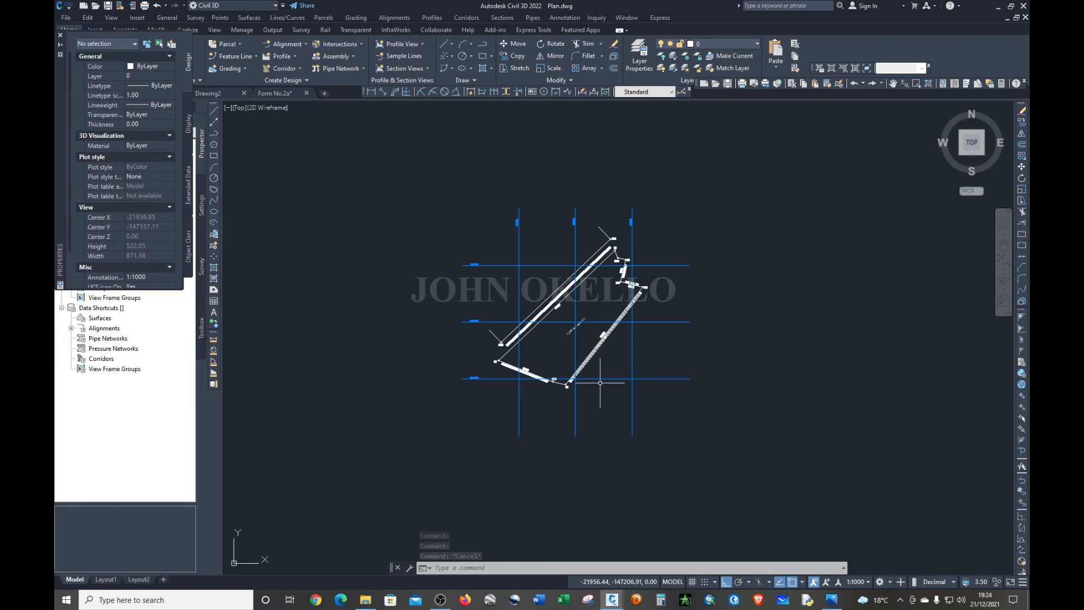
- Cut the whole plan sheet frame with its tables and title block, and paste it nearer to the gridded parcel
scroll(584, 319, down, 2)
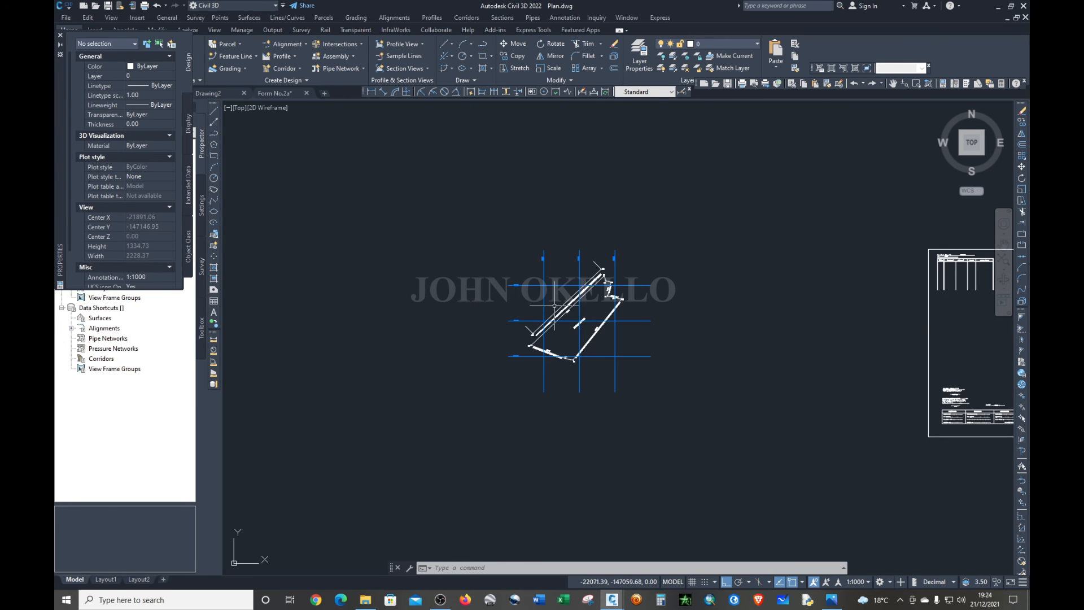
scroll(554, 306, up, 3)
scroll(593, 294, down, 1)
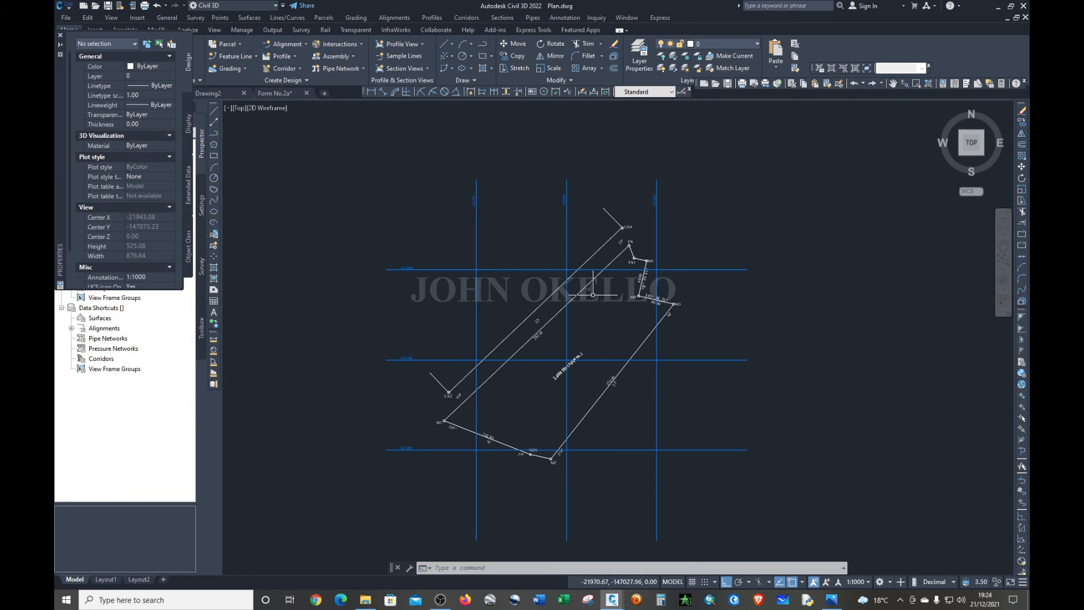
scroll(593, 294, down, 6)
scroll(768, 325, up, 2)
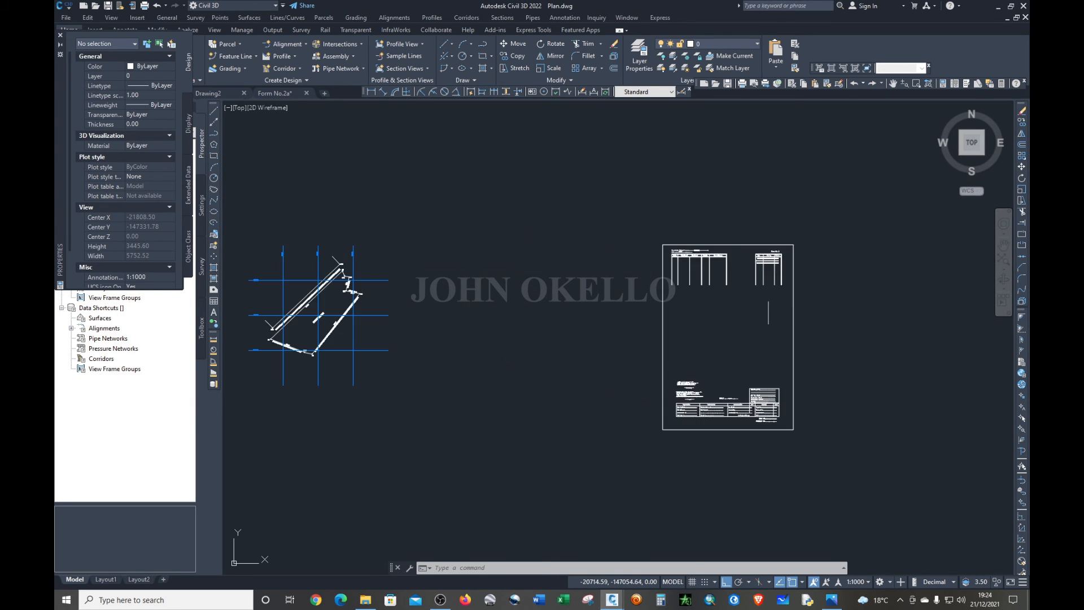
scroll(769, 312, up, 3)
scroll(769, 312, down, 3)
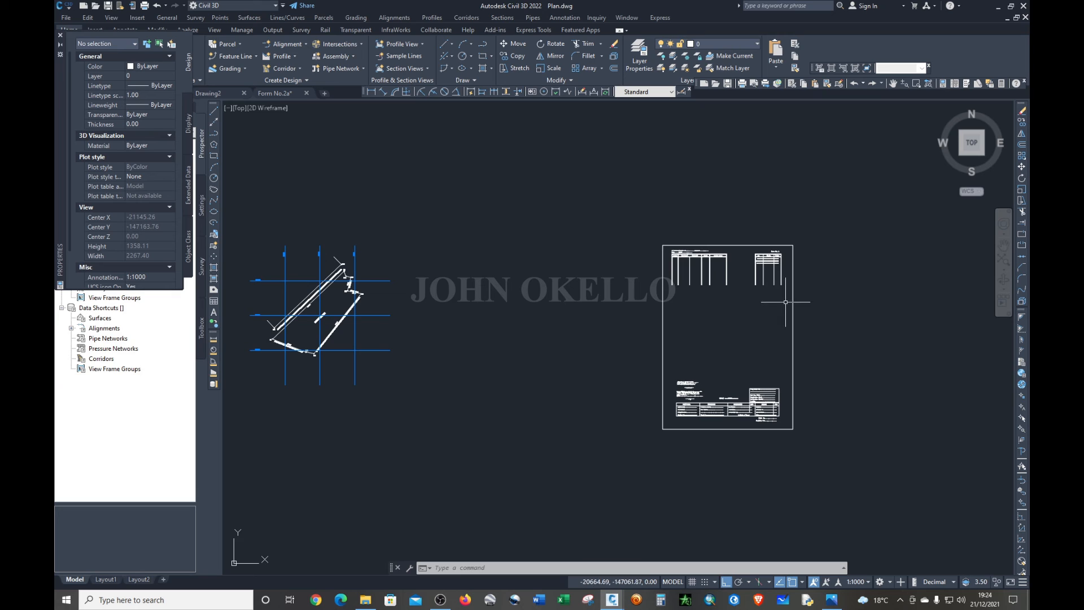
click(641, 234)
click(806, 438)
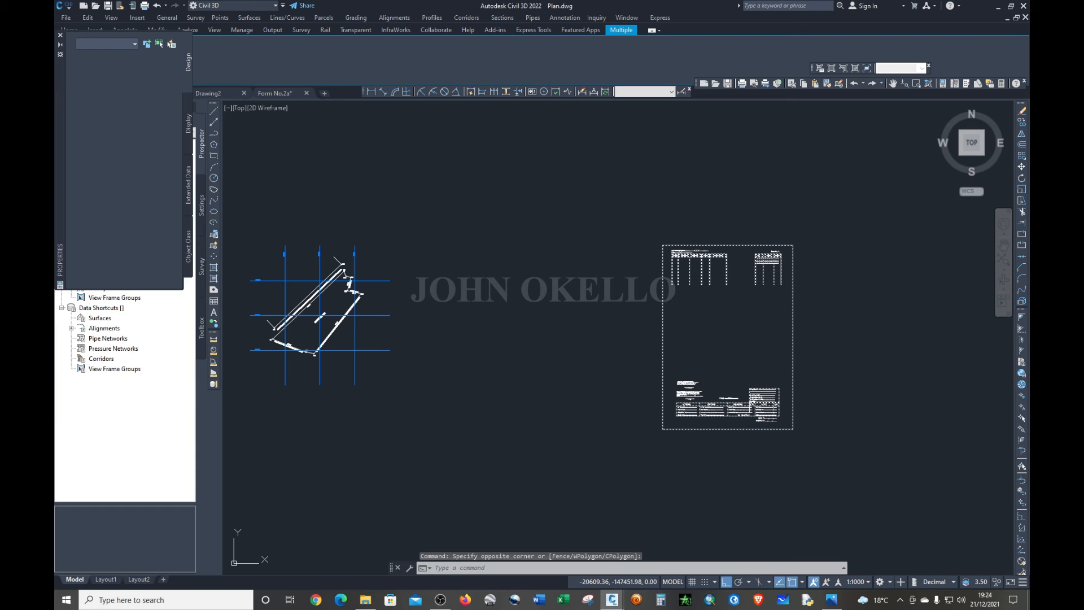
key(ctrl+x)
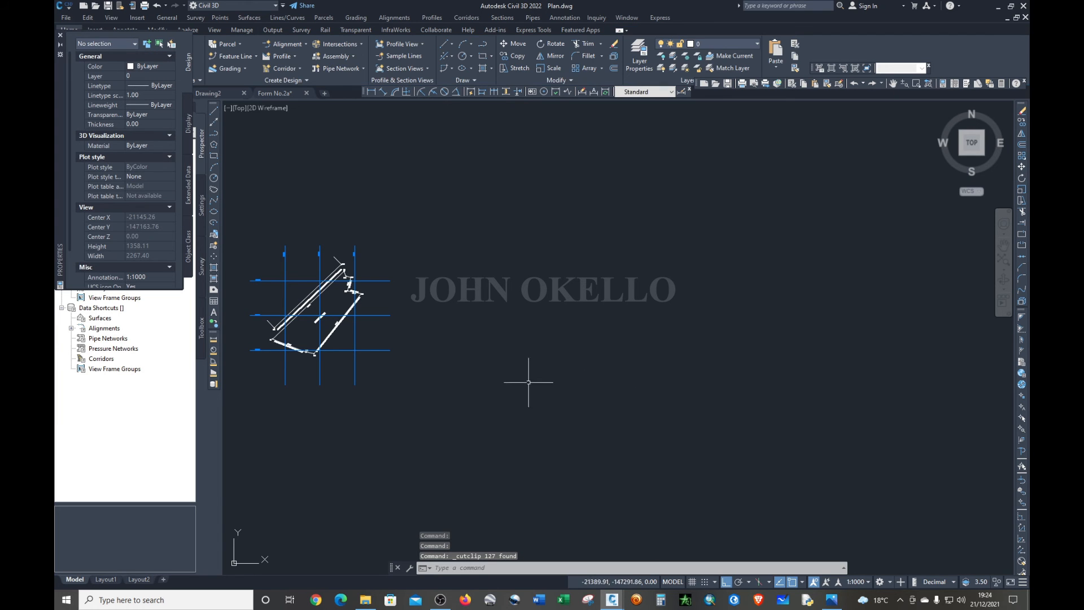
key(ctrl+v)
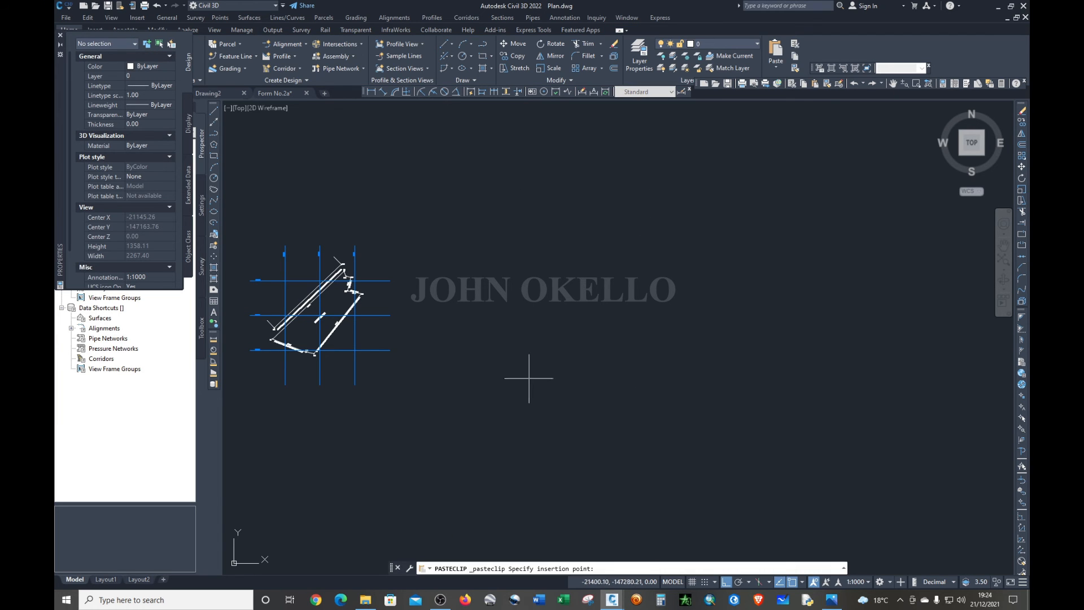
click(540, 413)
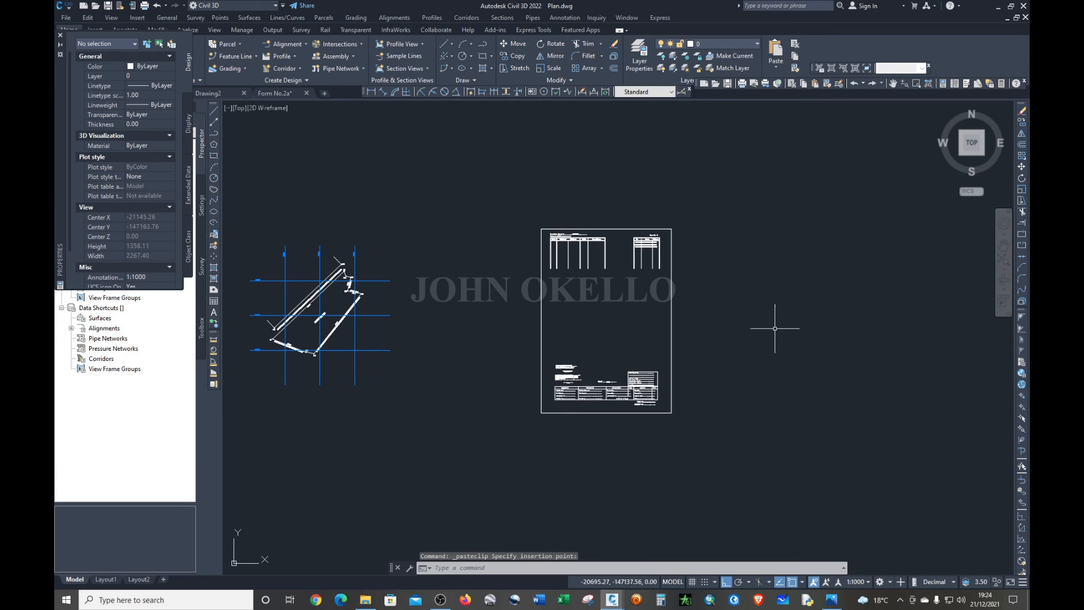
- Switch to the Layout1 sheet and close the Properties palette
scroll(792, 324, down, 4)
scroll(621, 321, up, 8)
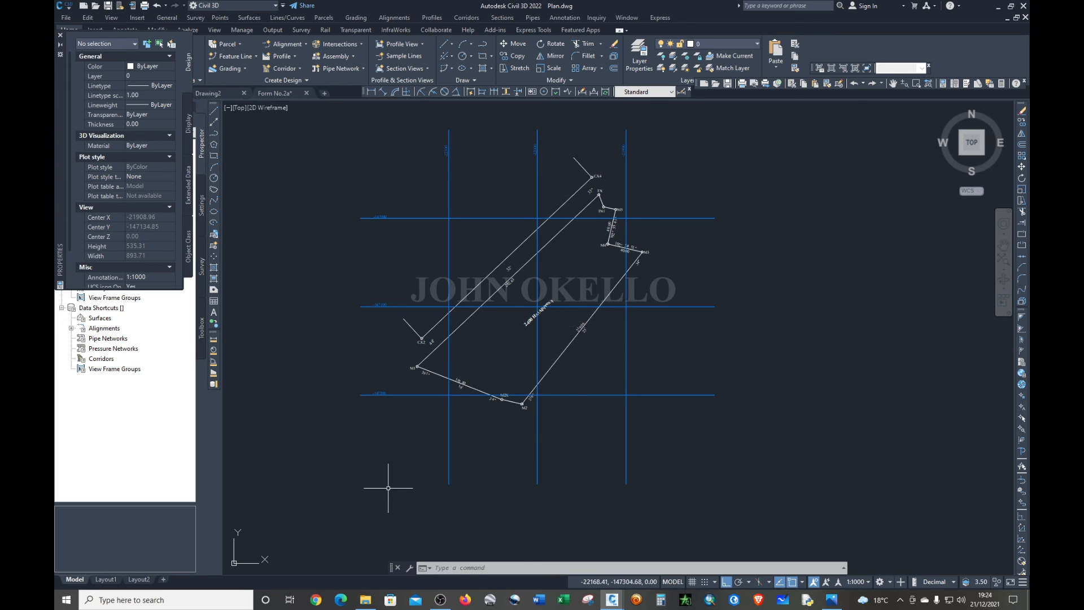
scroll(469, 369, down, 2)
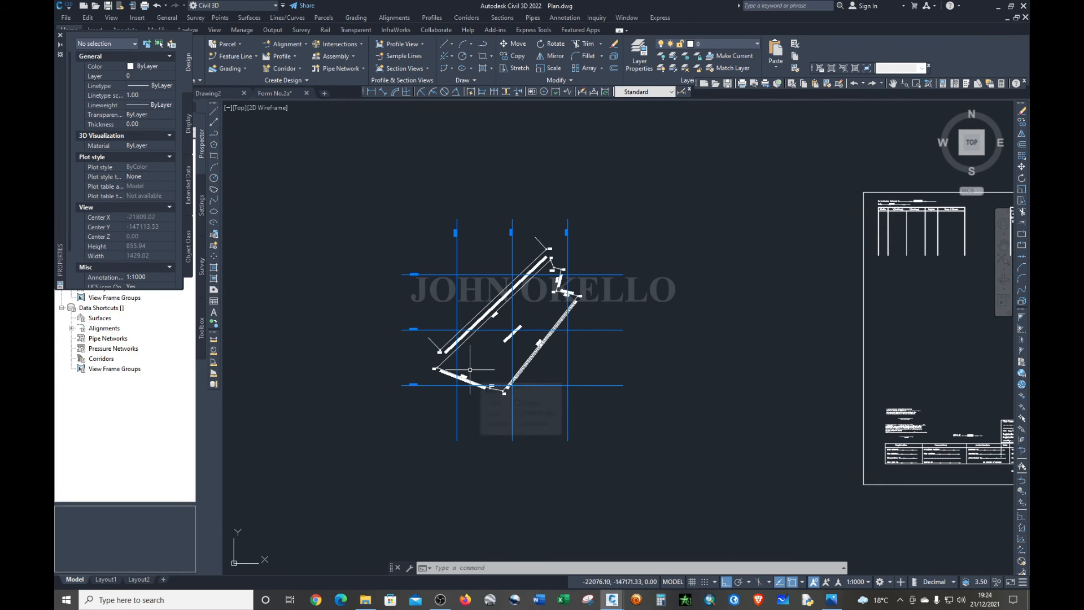
click(104, 580)
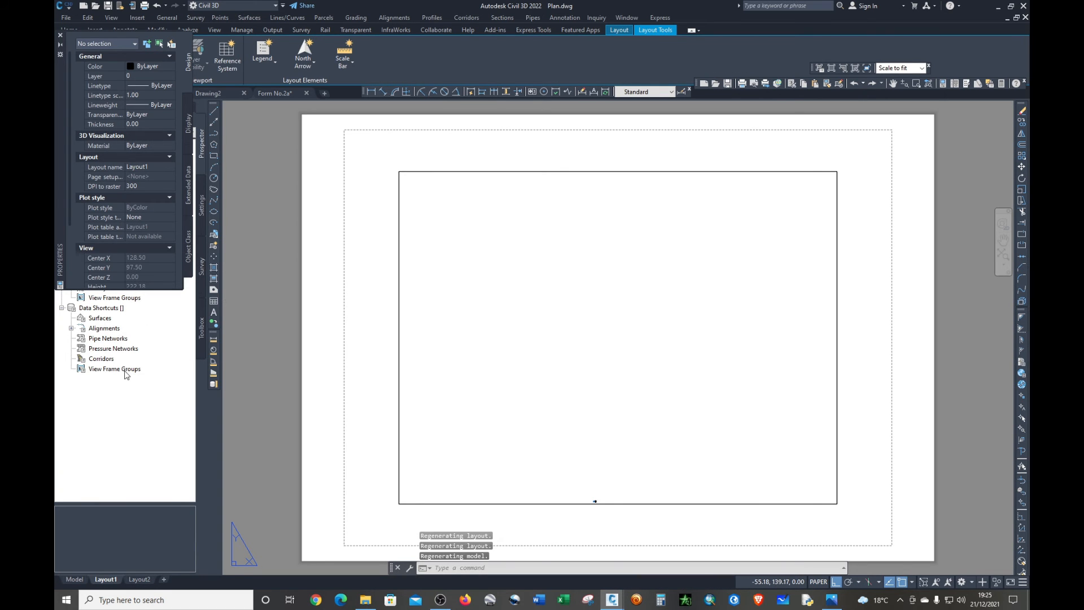
click(77, 582)
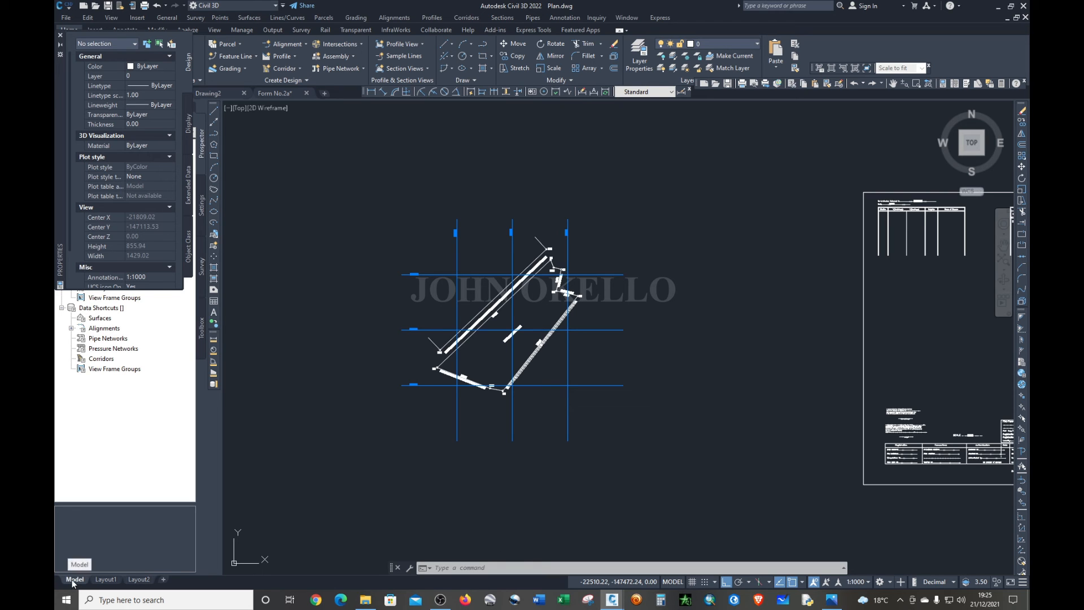
click(105, 580)
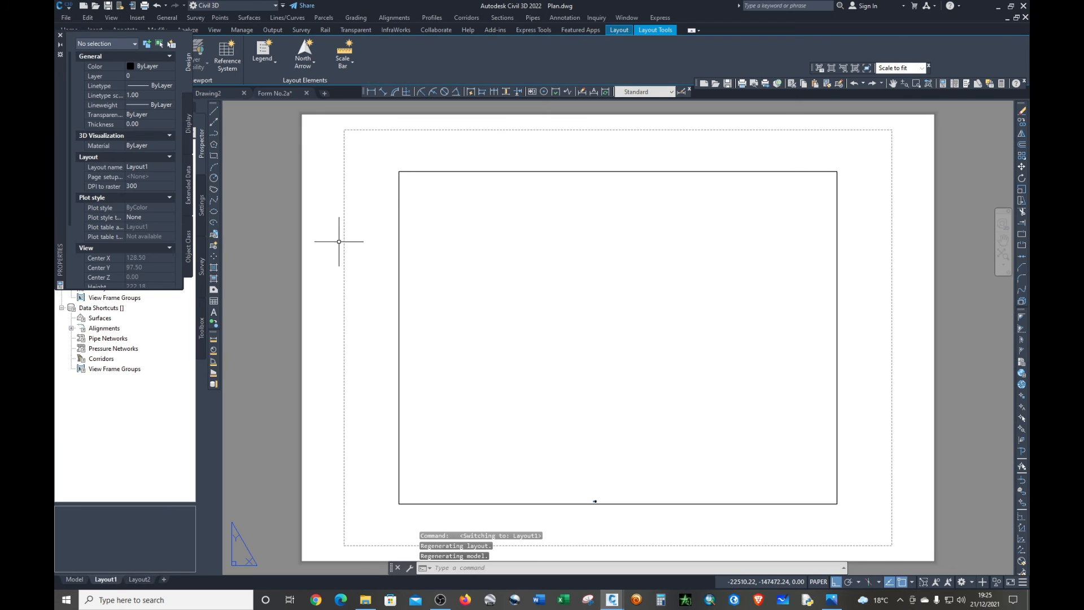
click(60, 35)
- Try a single-sheet plot setup for Layout1 using DWG To PDF.pc3, ISO A2 (420.00 x 594.00 MM) paper and portrait orientation
click(65, 18)
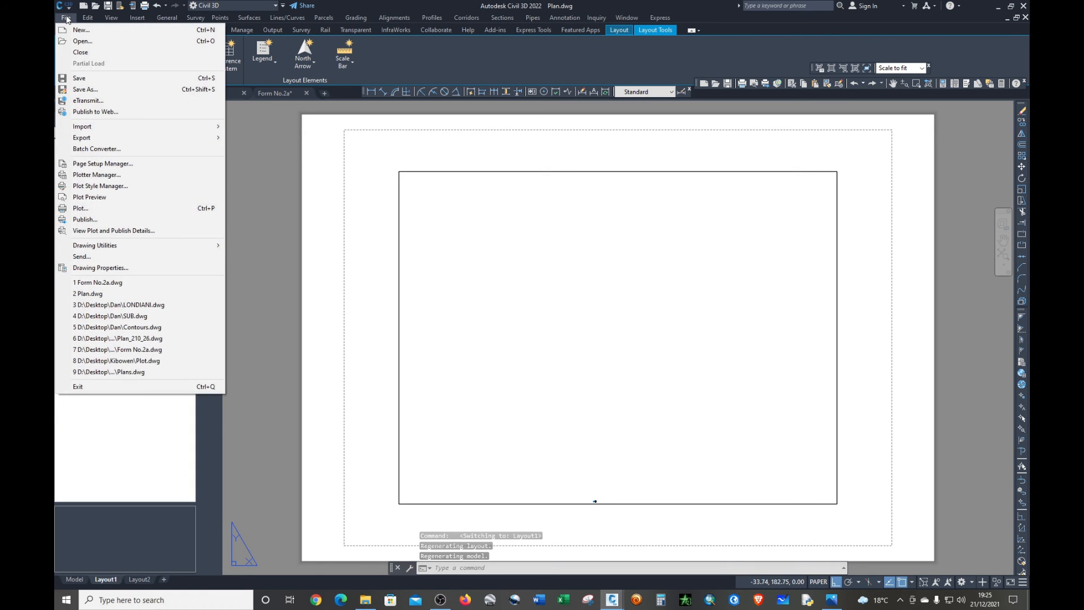
click(95, 212)
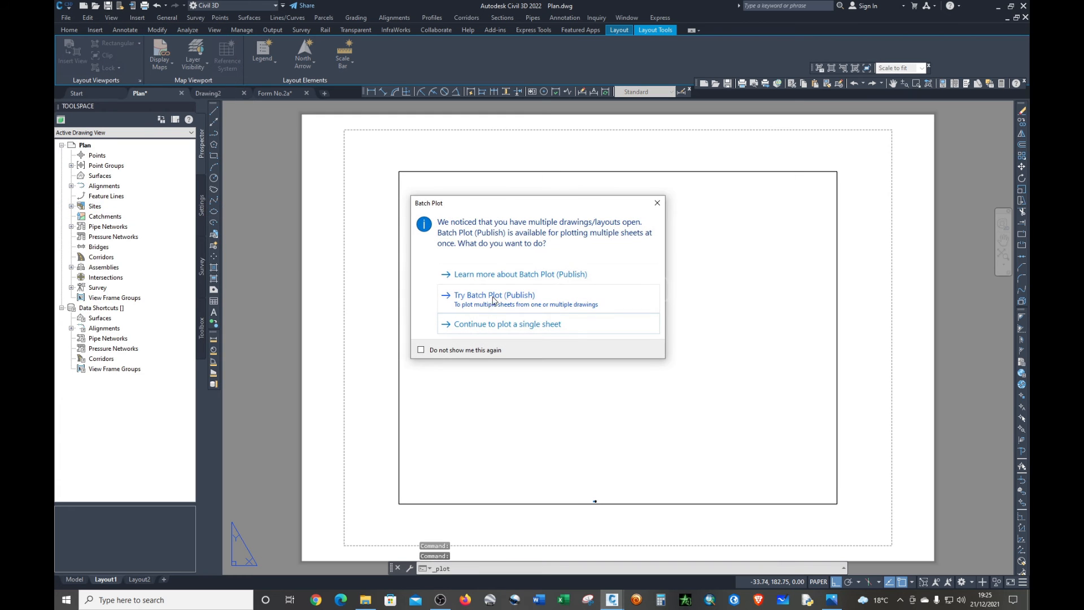
click(656, 203)
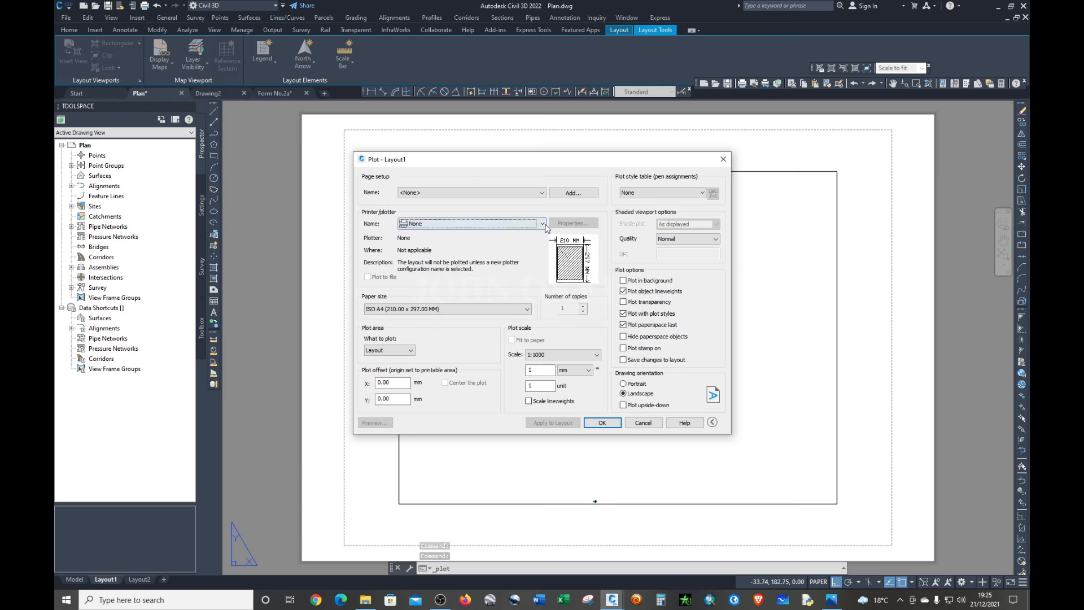
click(543, 224)
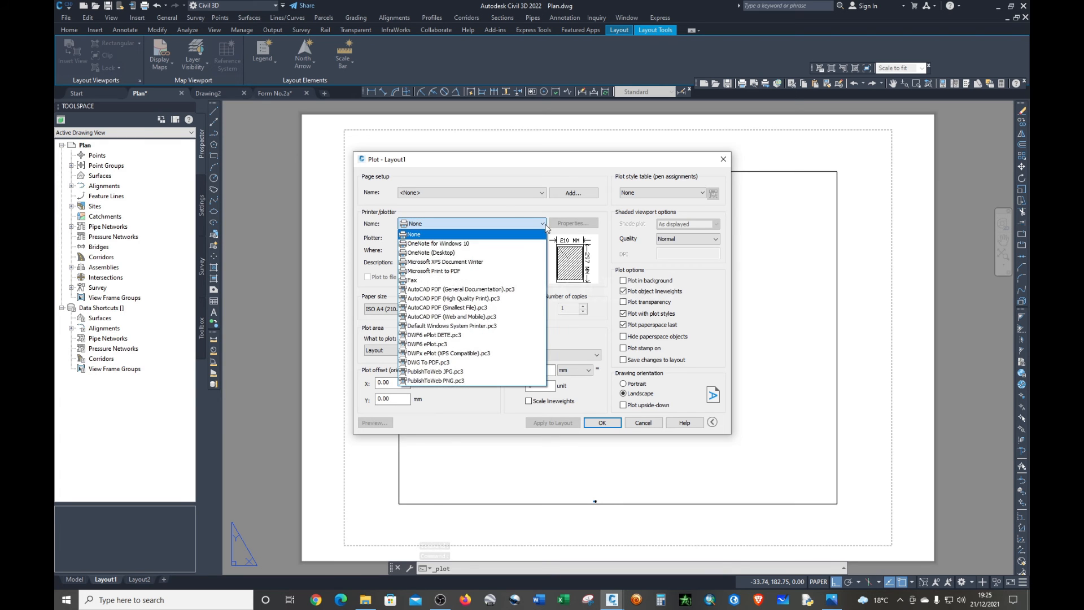
click(445, 366)
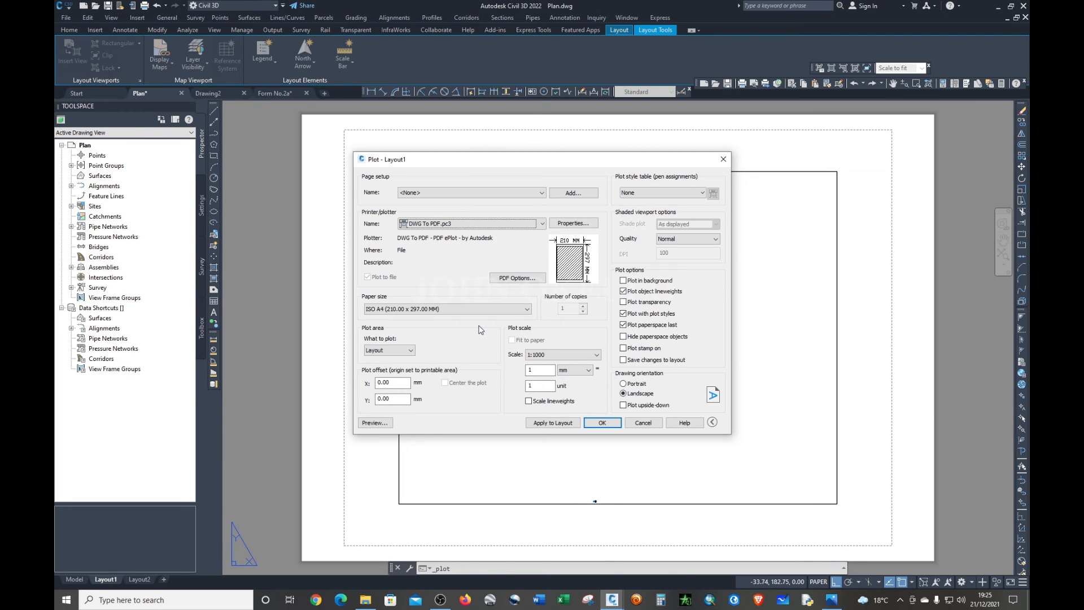
click(520, 309)
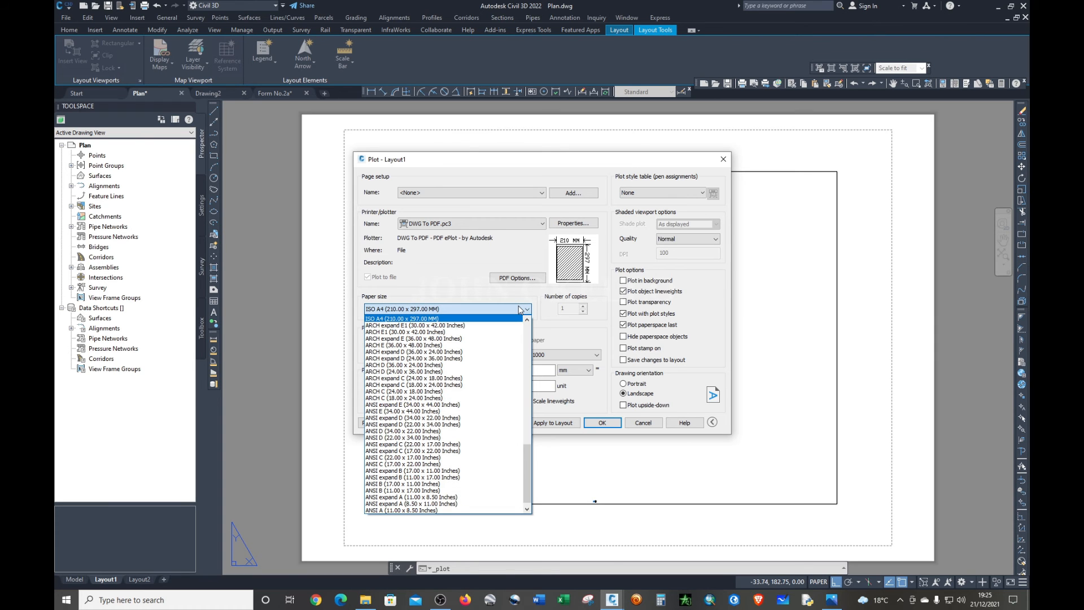
scroll(452, 448, up, 1)
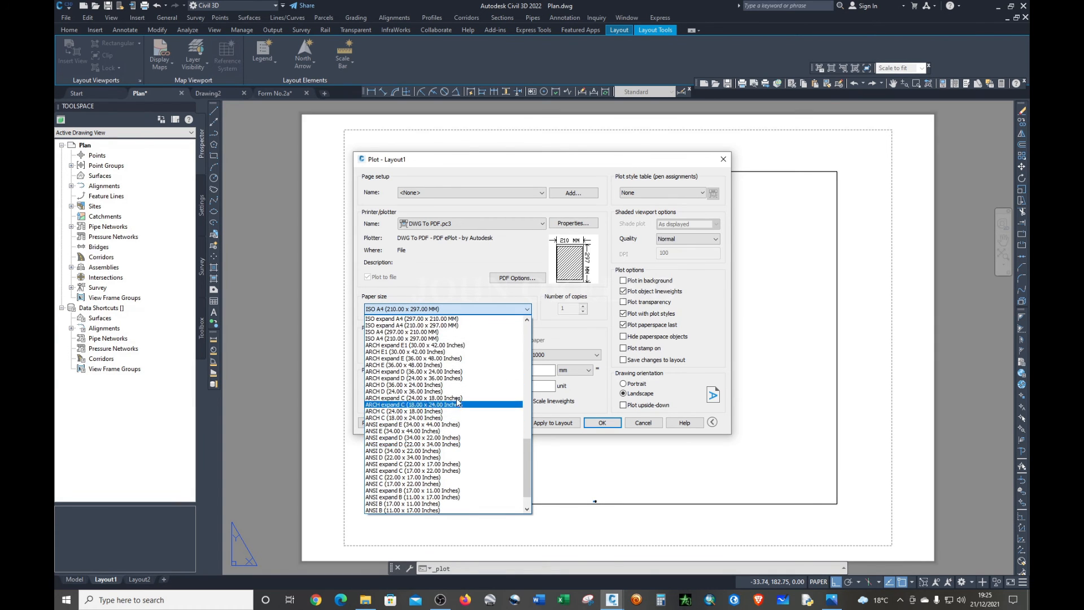
scroll(455, 400, up, 2)
scroll(395, 377, up, 2)
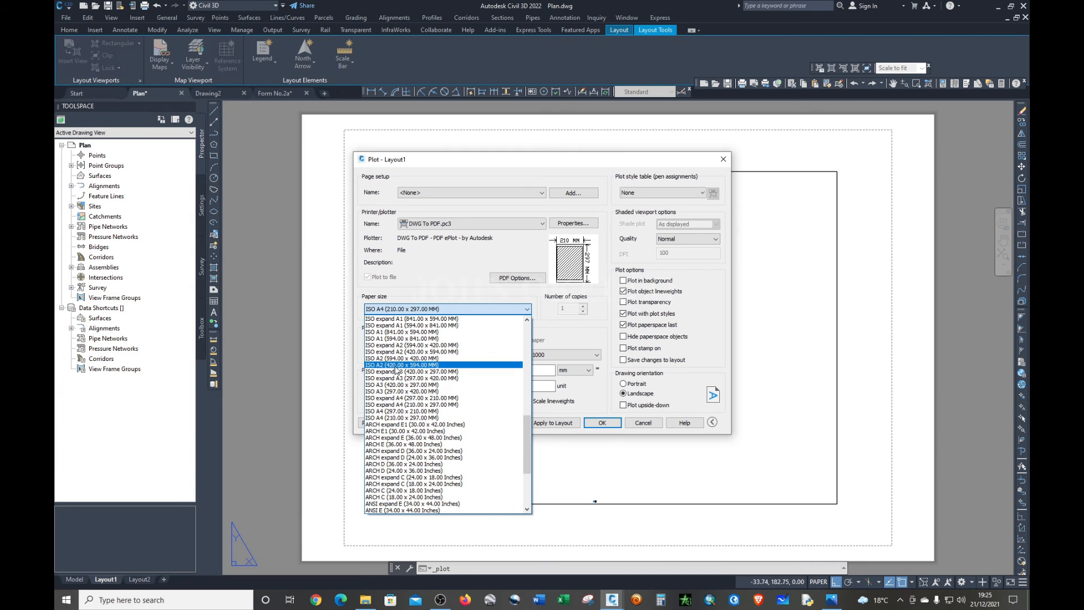
click(397, 365)
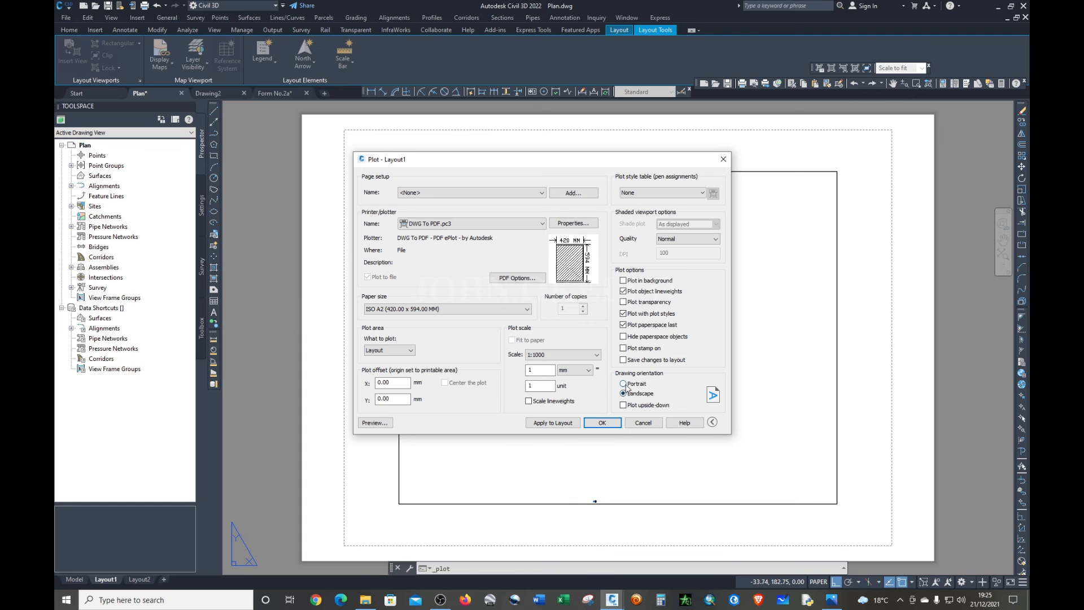
click(534, 373)
mouse_move(578, 265)
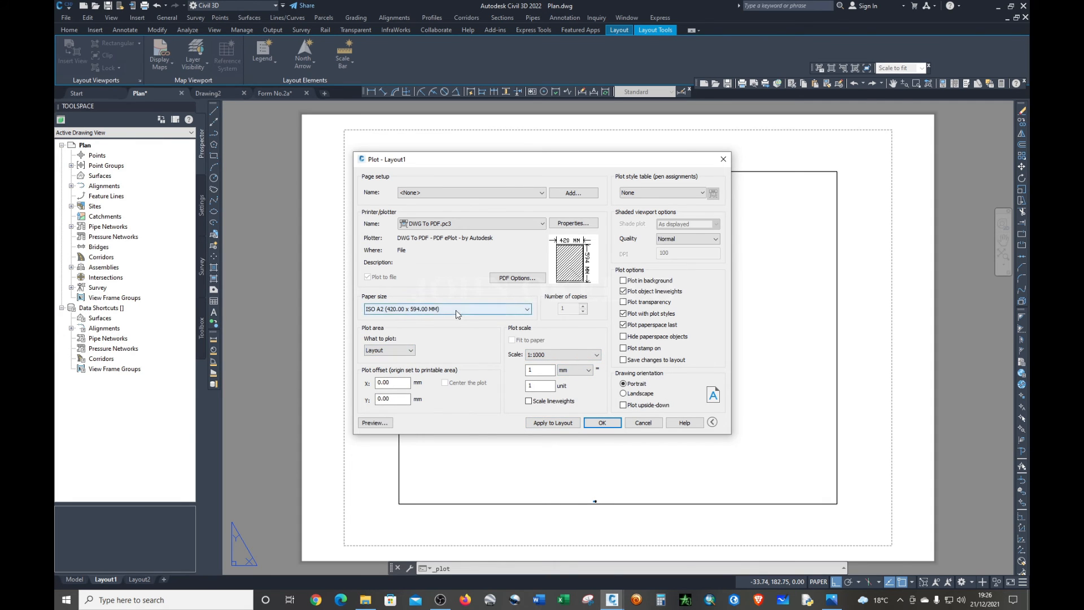
- Preview the Layout1 plot, then cancel the plot setup
click(380, 424)
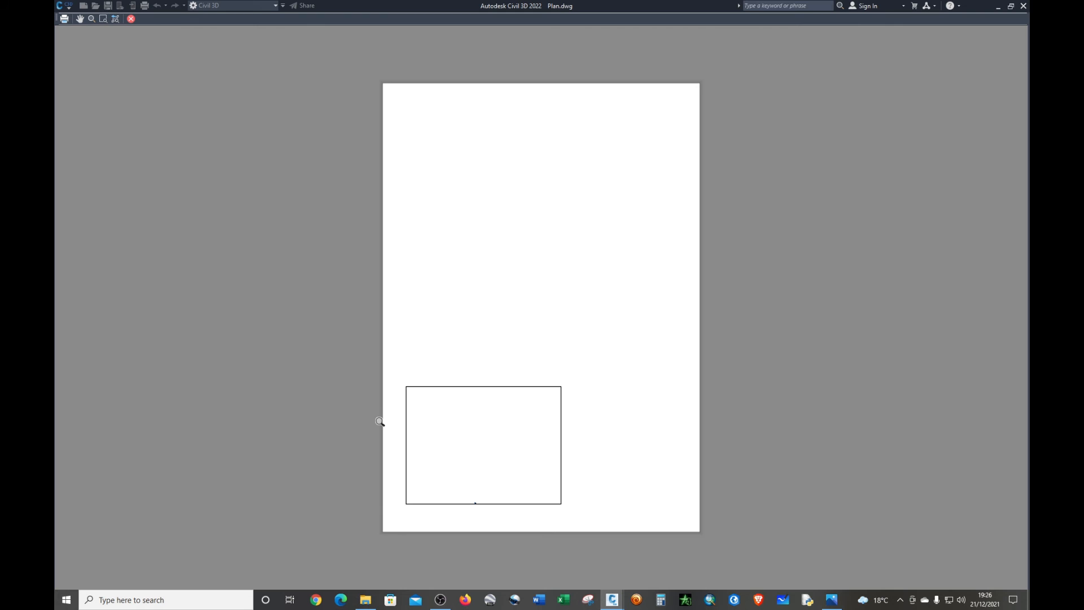
key(Escape)
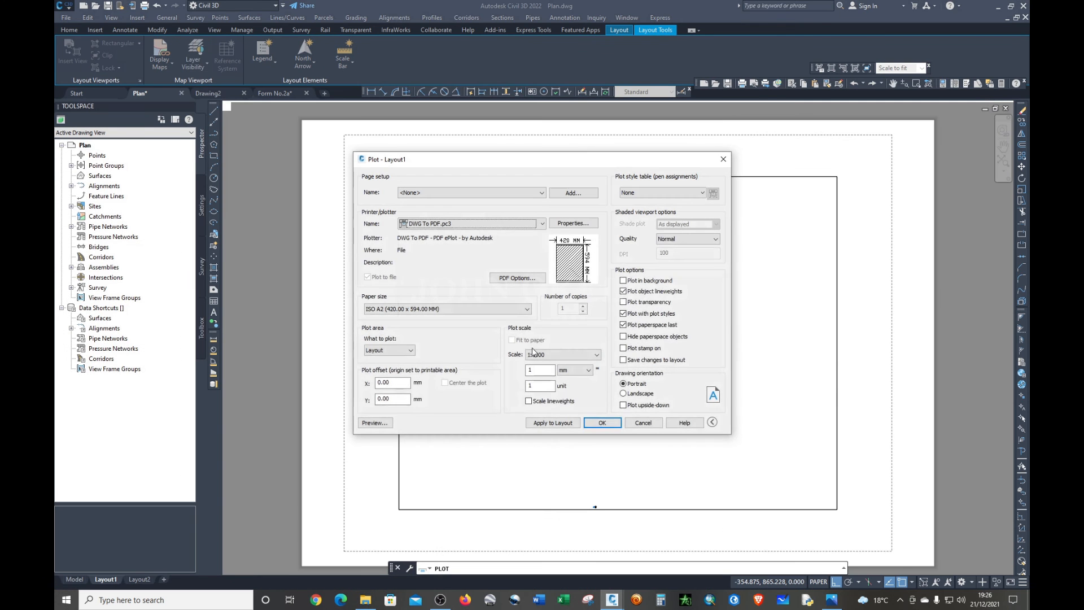
click(643, 422)
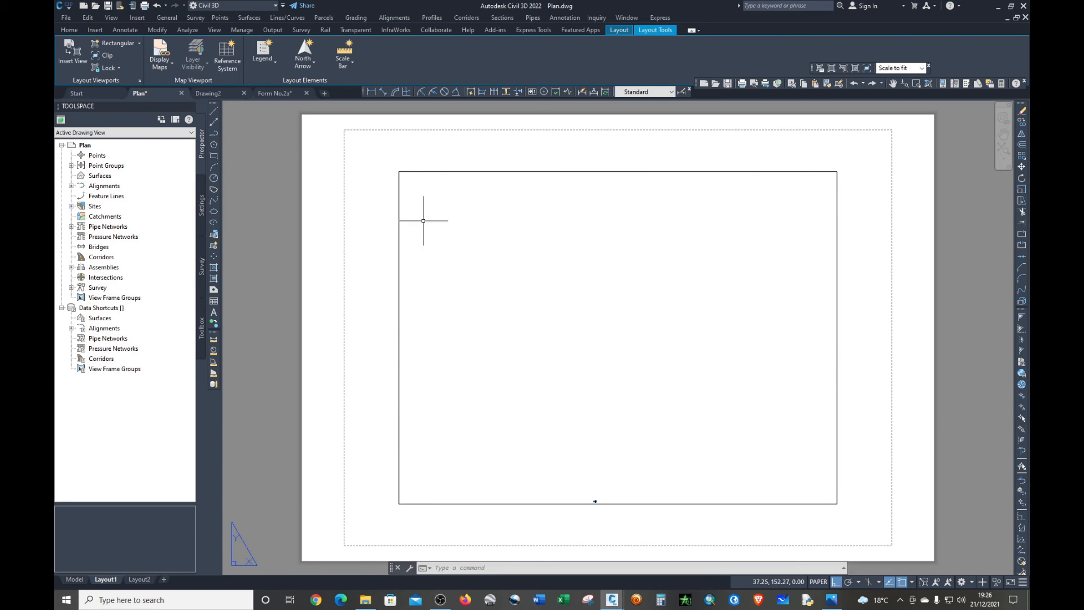
- Delete the default viewport from Layout1
click(380, 157)
click(848, 522)
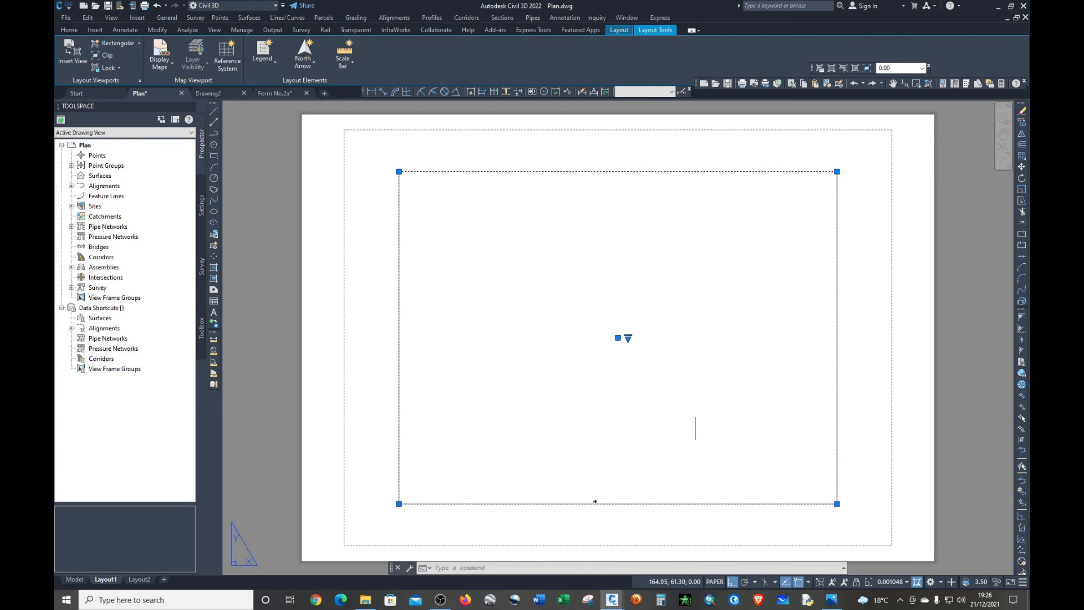
key(Delete)
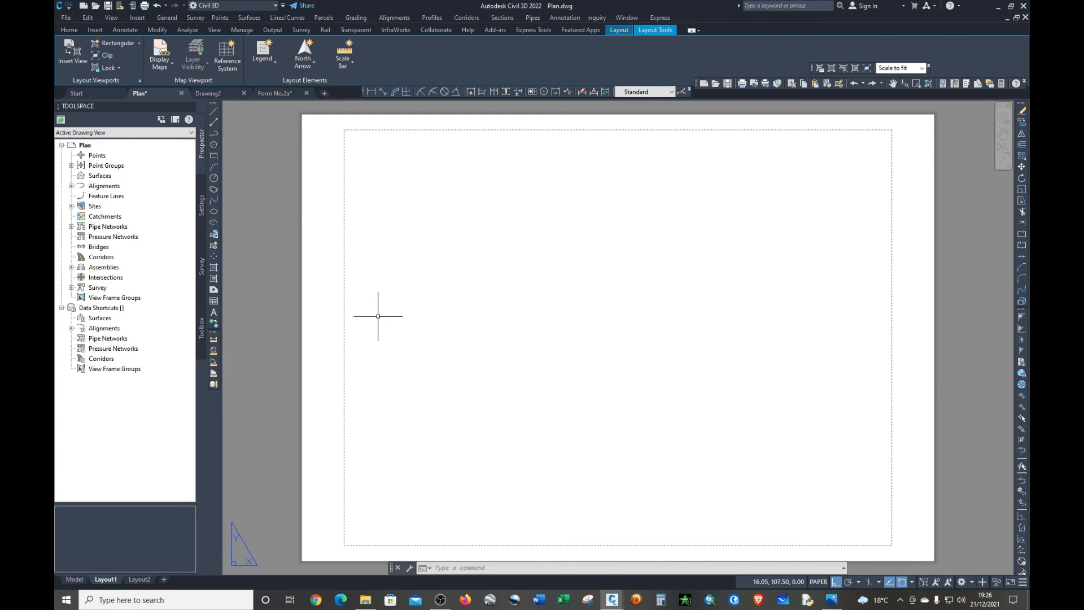
- Start a single-sheet plot setup for Layout1 with DWG To PDF.pc3 and ISO A2 (420.00 x 594.00 MM) paper in portrait orientation
click(66, 17)
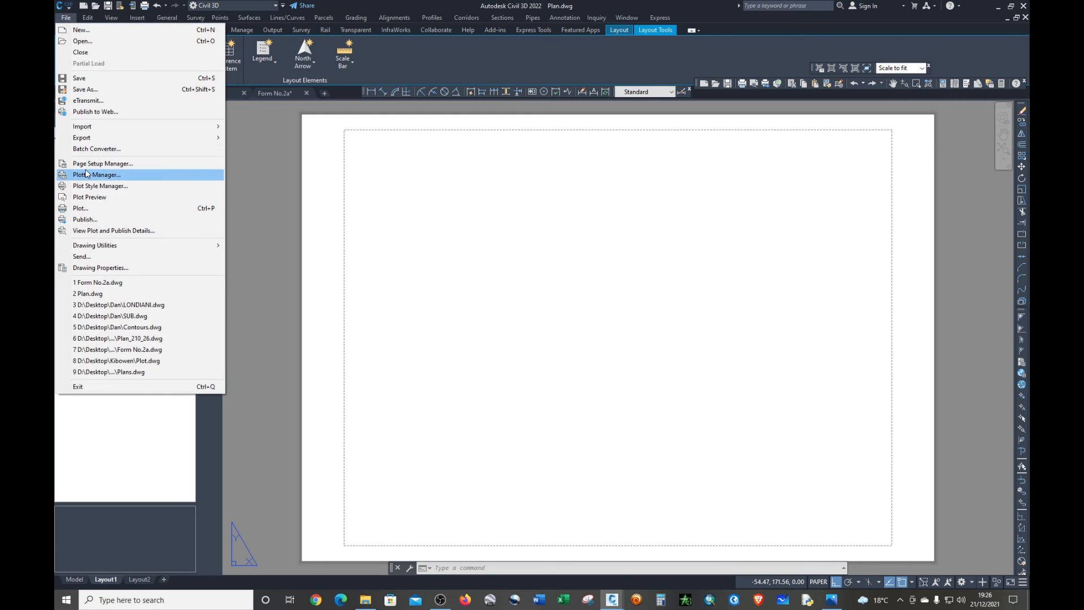
click(80, 208)
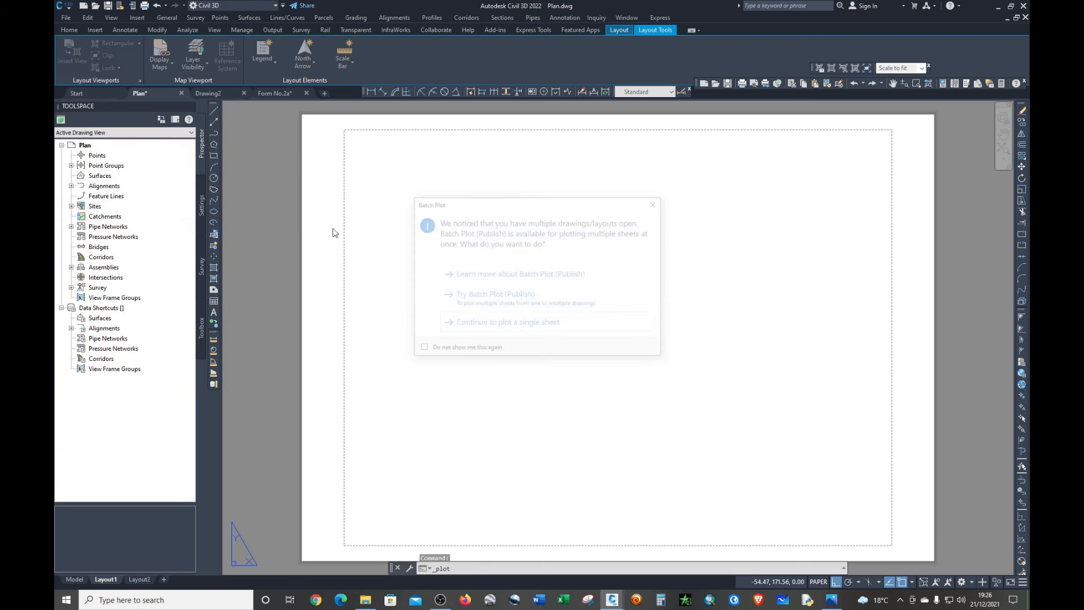
click(657, 203)
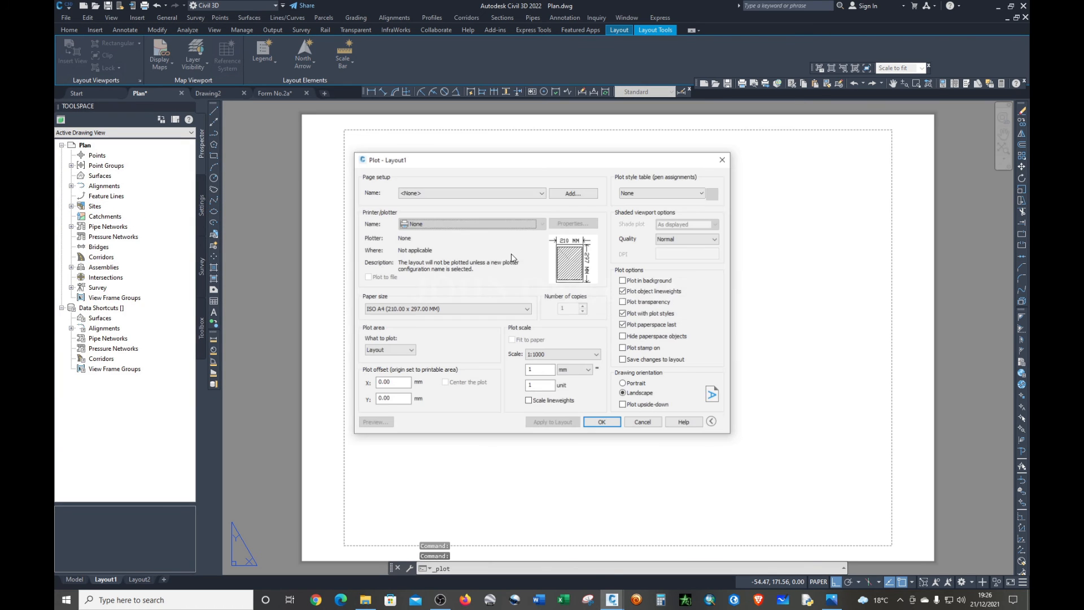
click(533, 224)
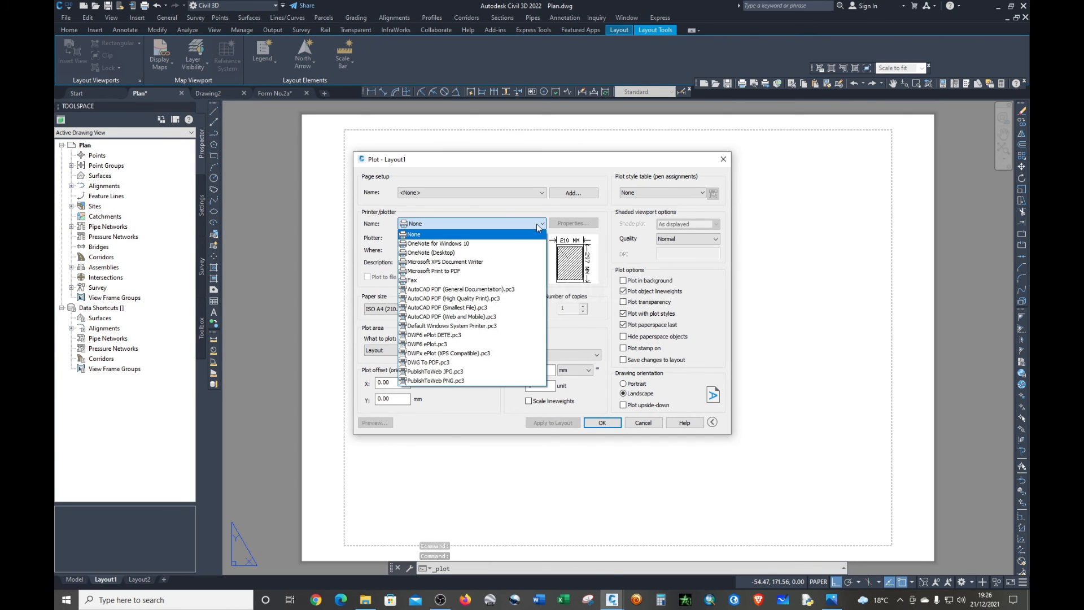
click(434, 362)
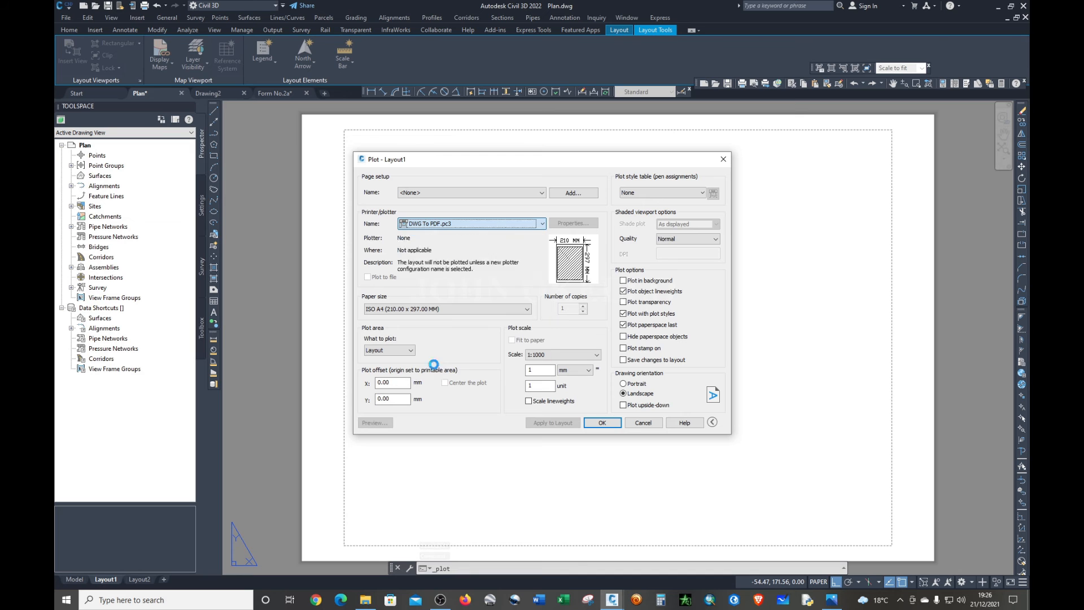
click(483, 310)
scroll(446, 395, up, 5)
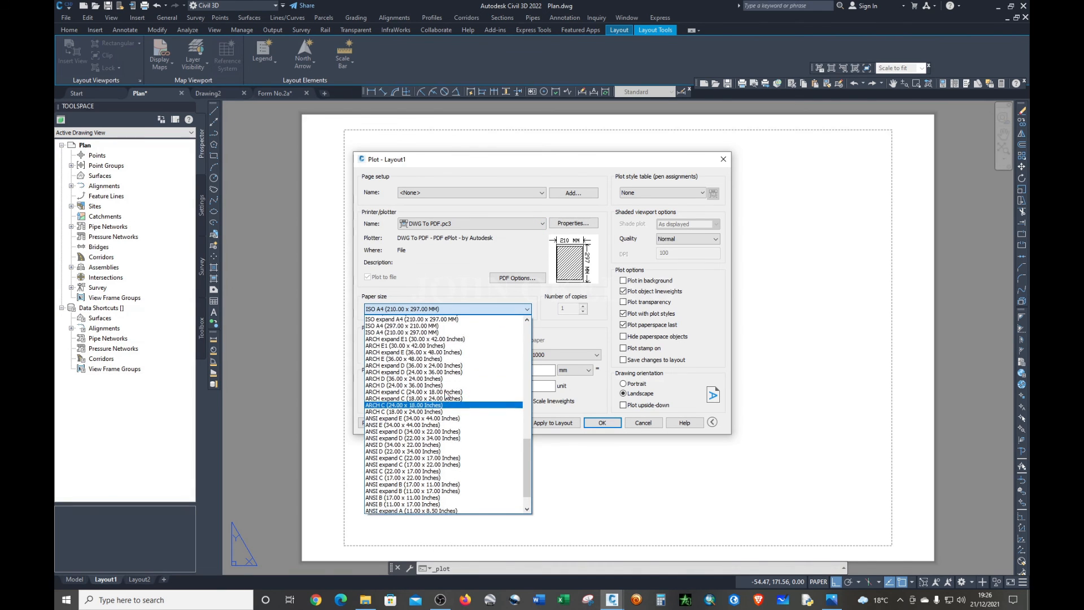
scroll(446, 395, up, 1)
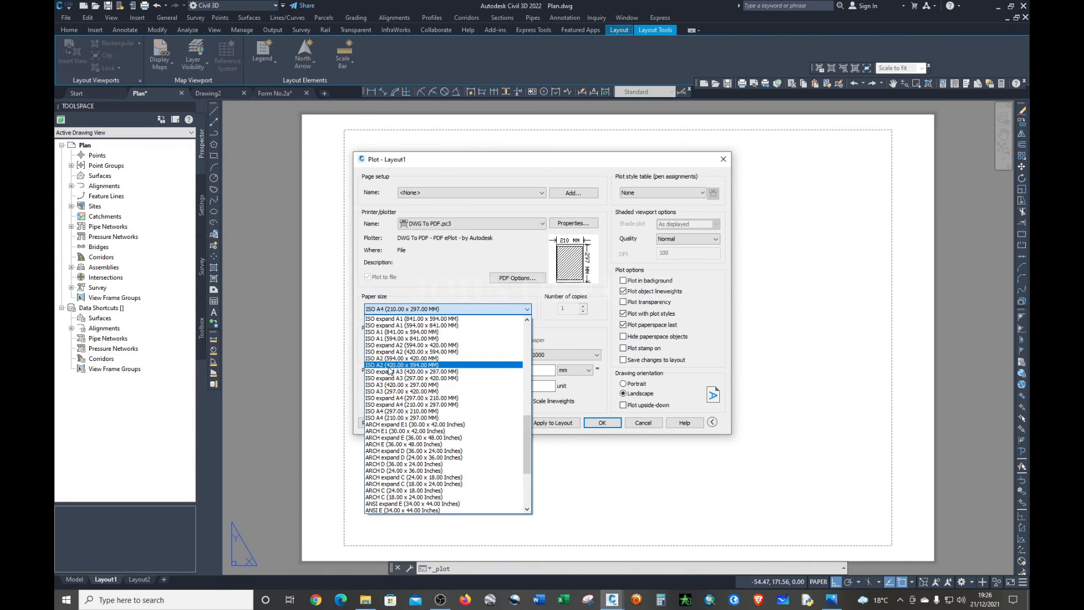
click(388, 366)
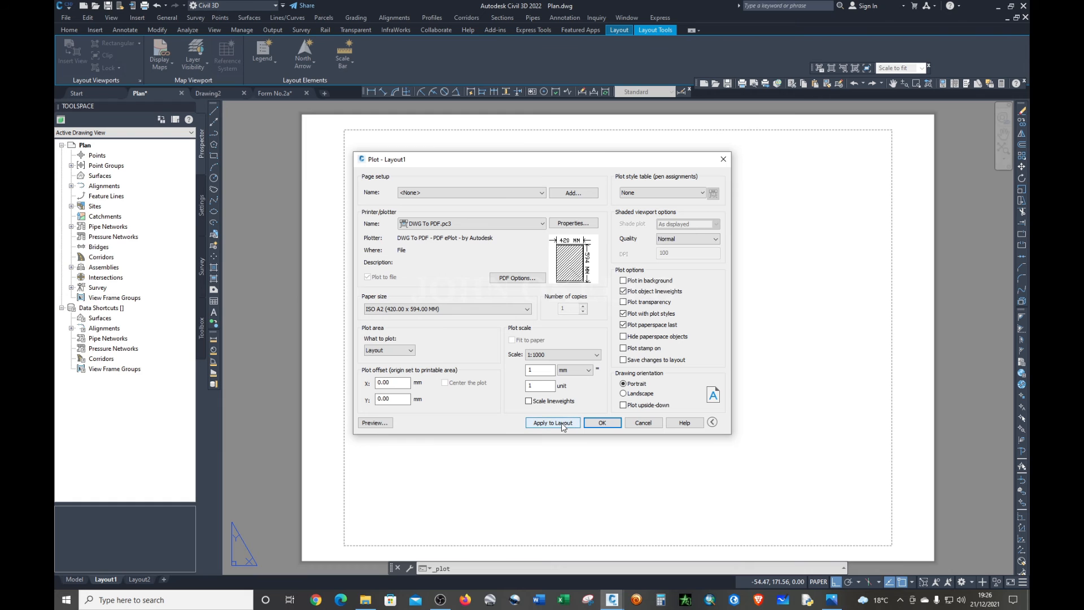
- Preview the plot, apply the plot settings to Layout1, and close the plot setup without plotting
click(375, 423)
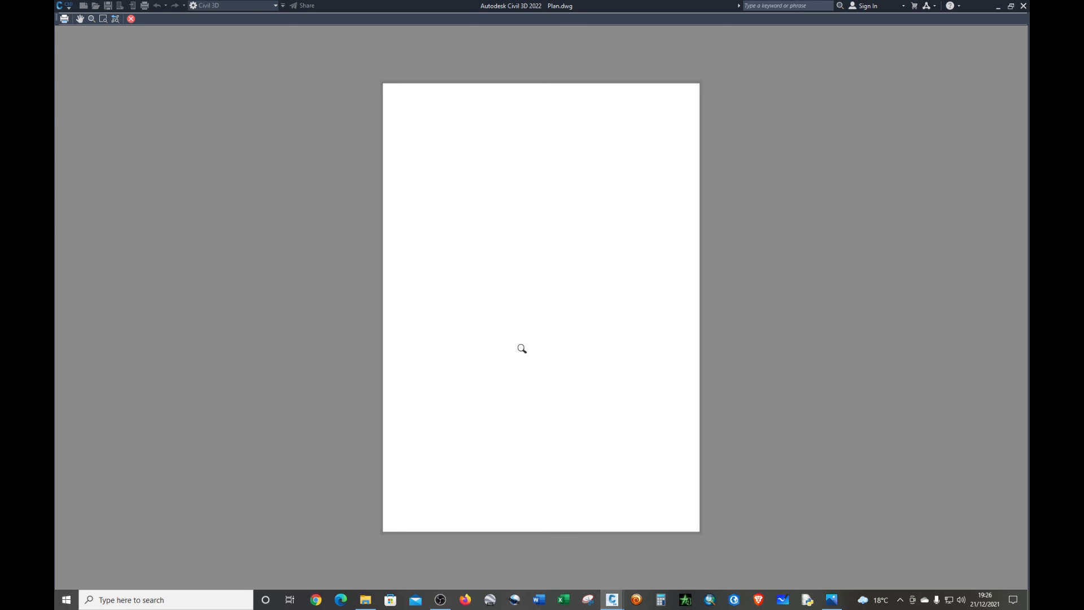
key(Escape)
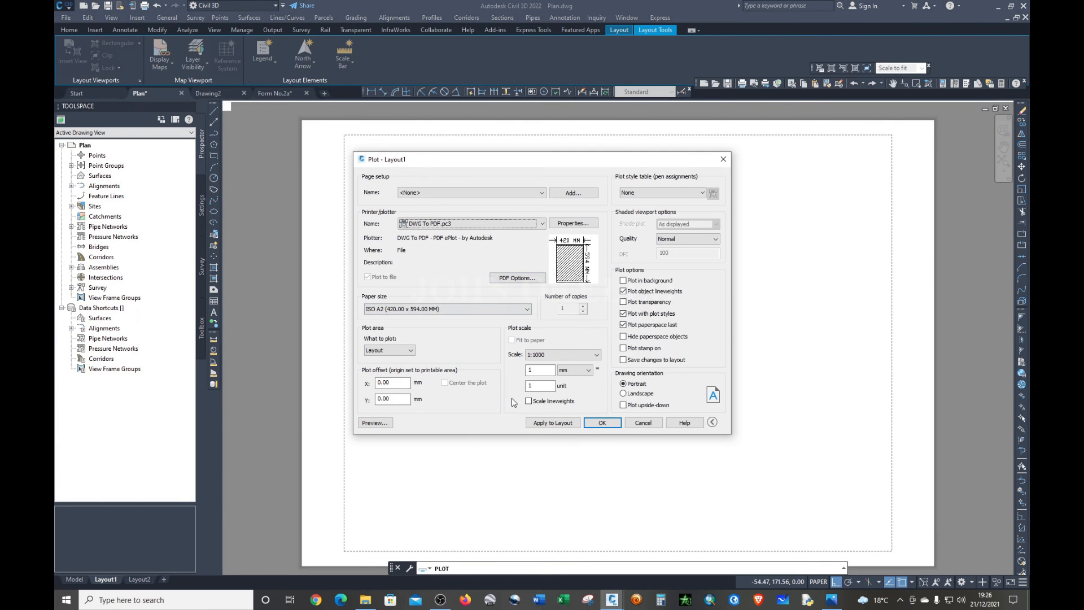
click(564, 425)
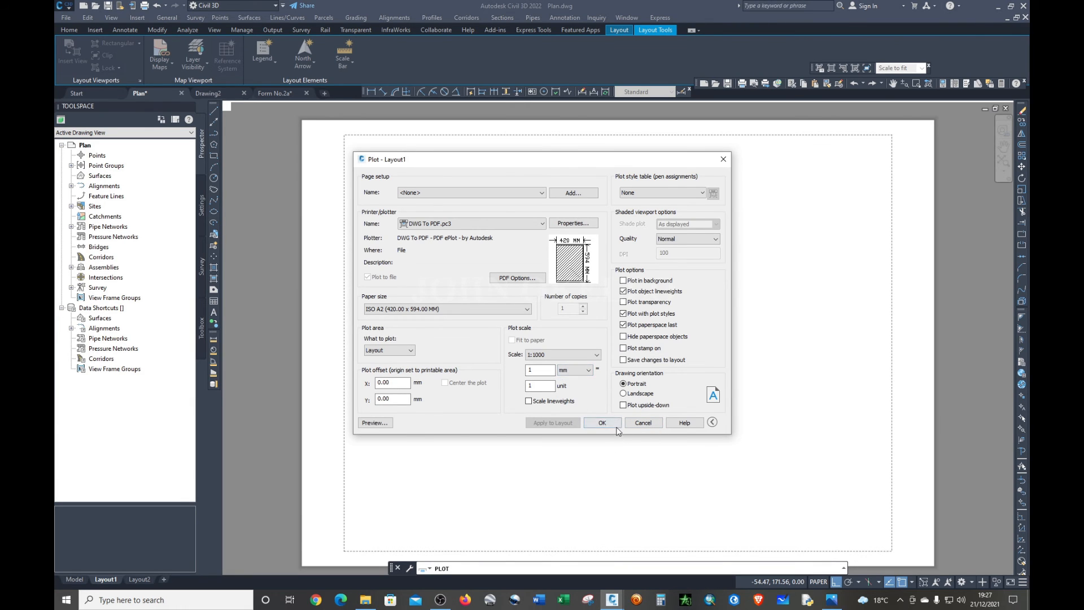
click(373, 427)
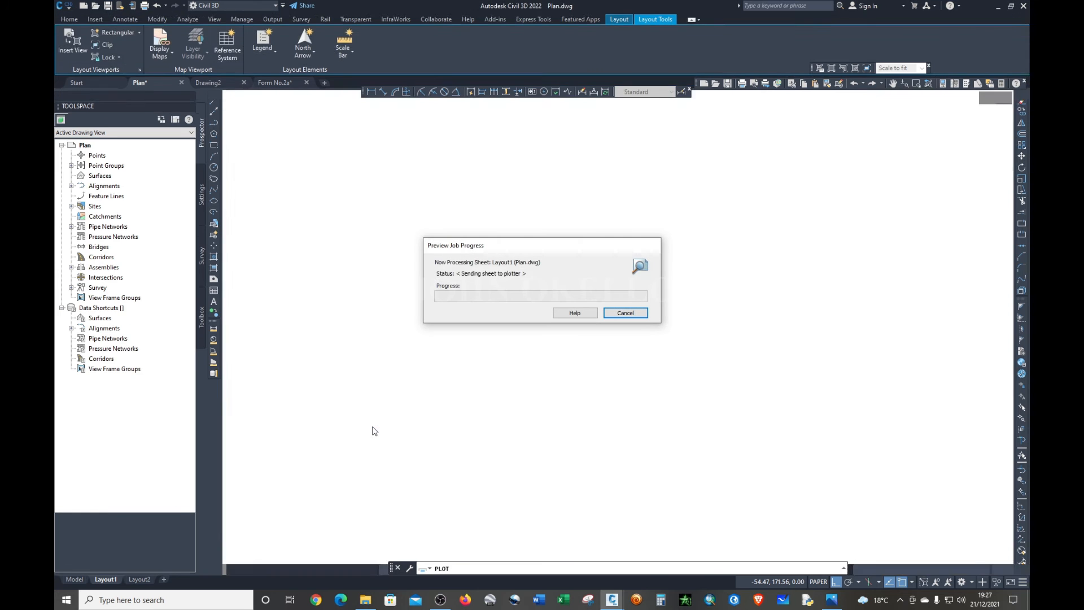
key(Escape)
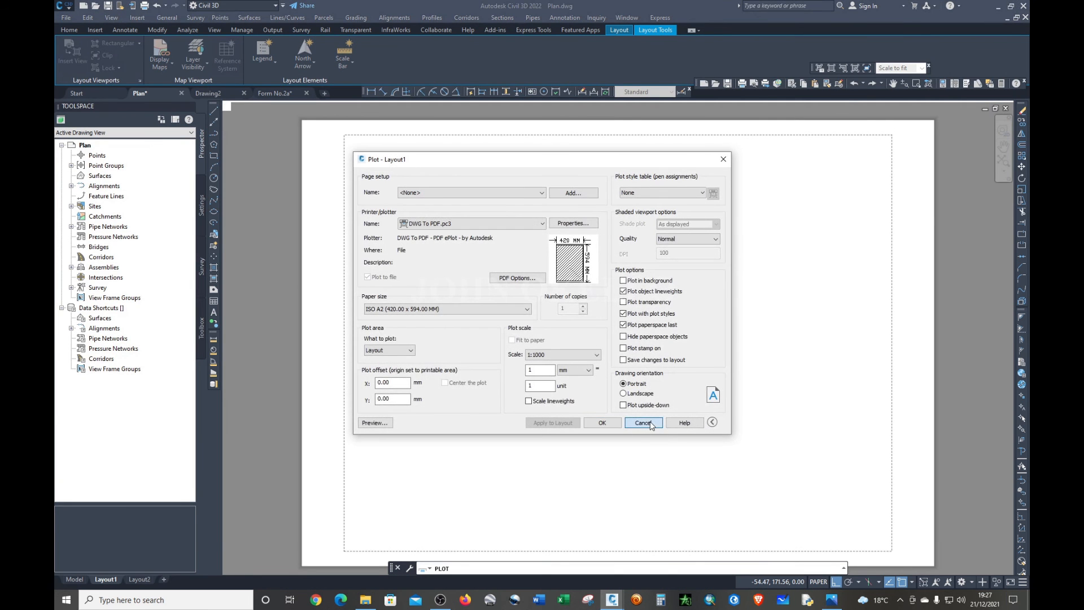
click(644, 423)
scroll(656, 375, down, 2)
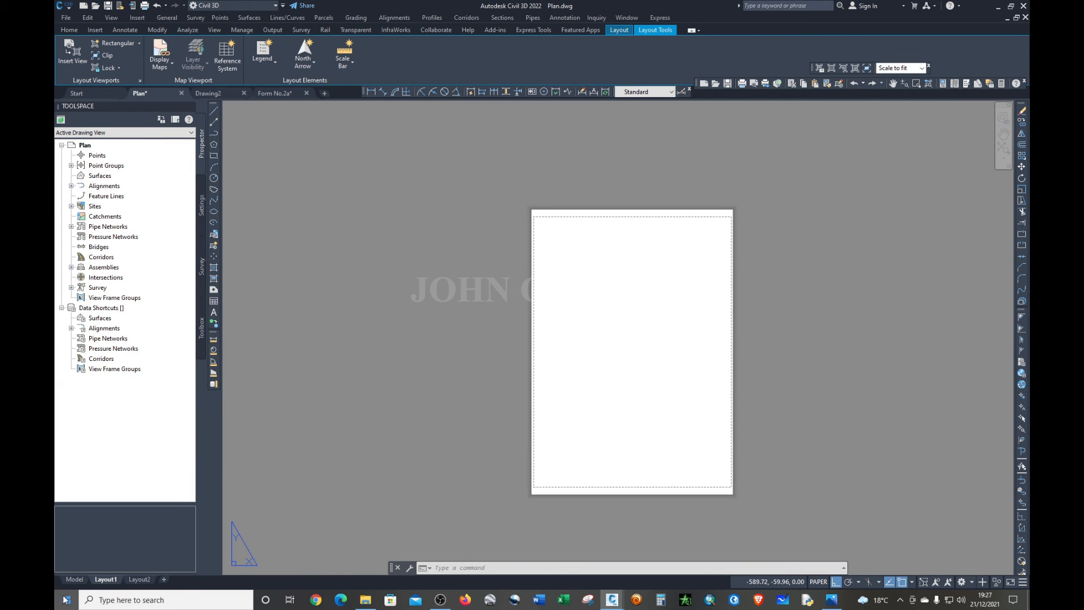
- Copy the Form No. 2 sheet border with its tables and text from model space and place it inside Layout1's printable area
click(74, 579)
scroll(350, 460, down, 4)
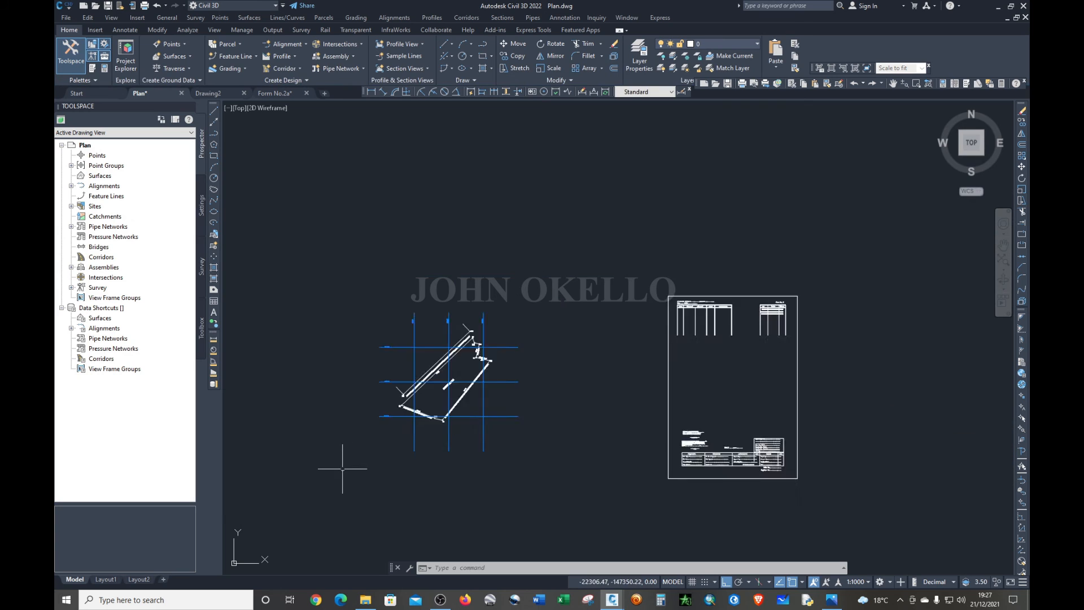
scroll(497, 451, up, 4)
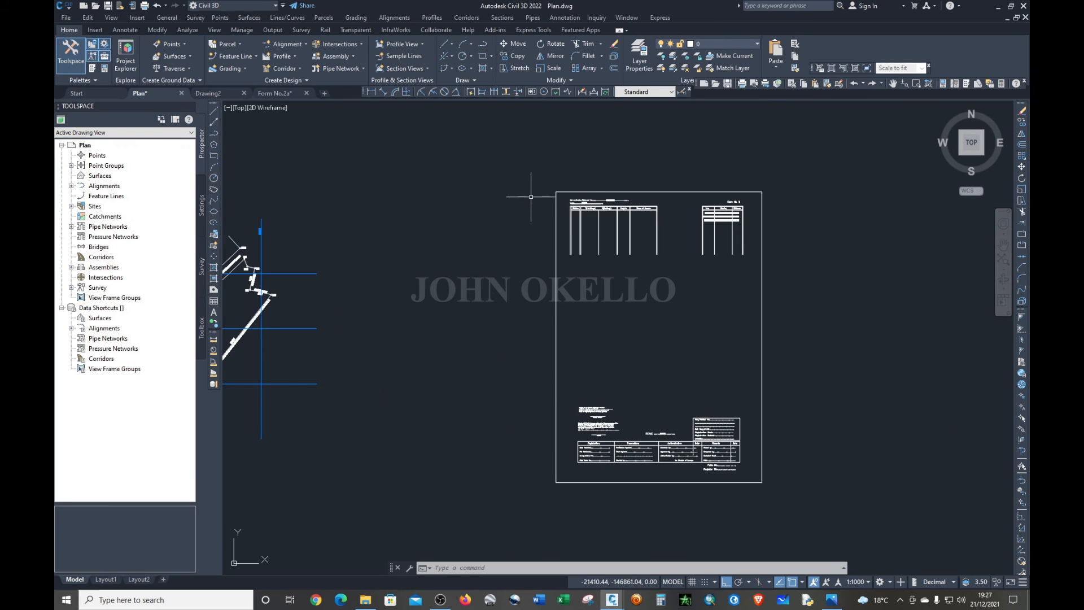
click(539, 180)
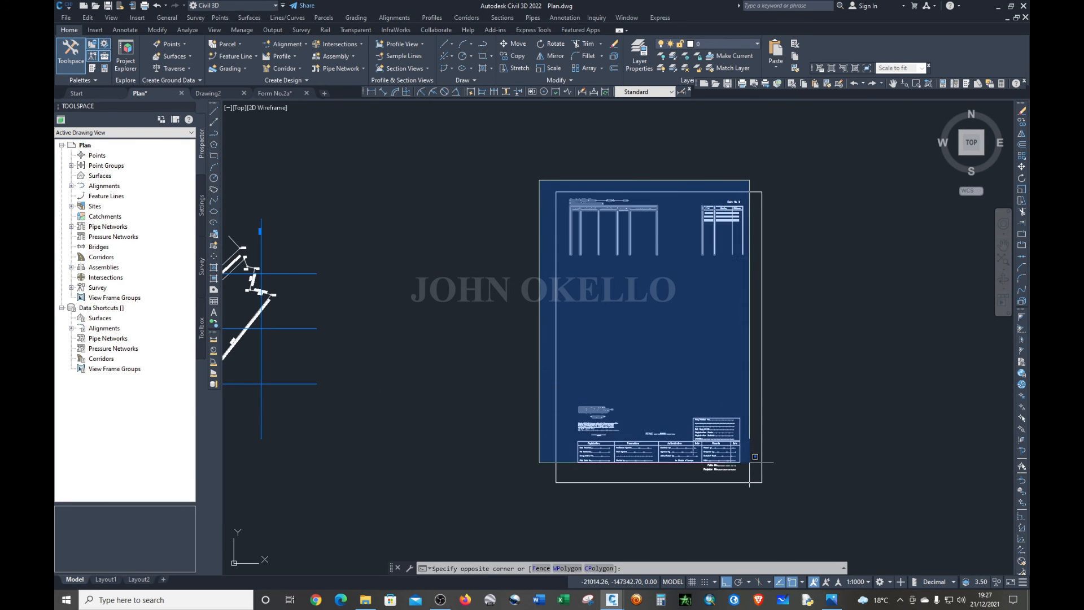
click(777, 498)
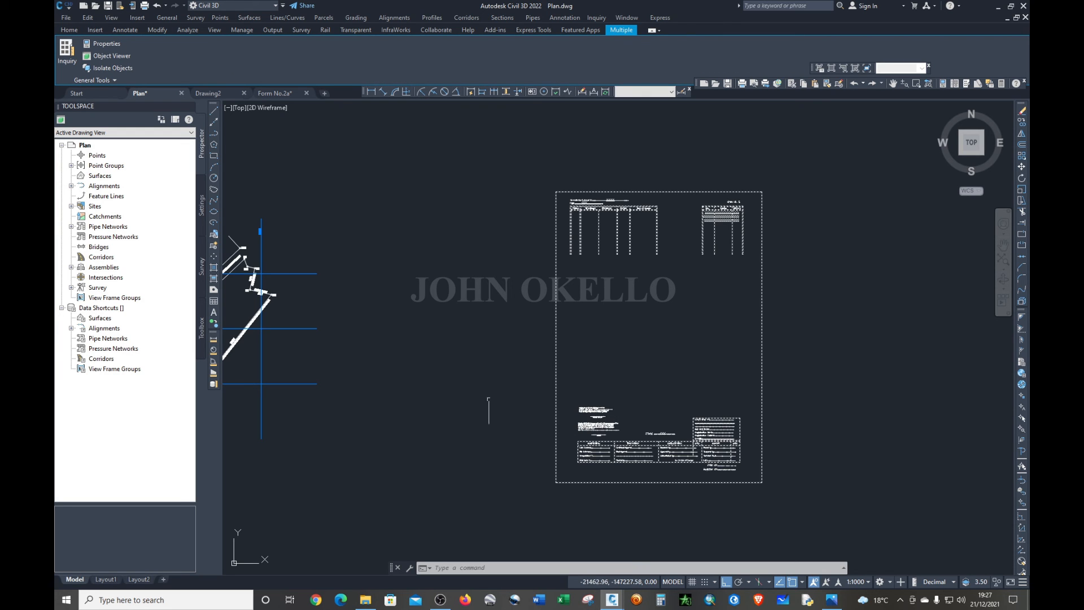
click(106, 579)
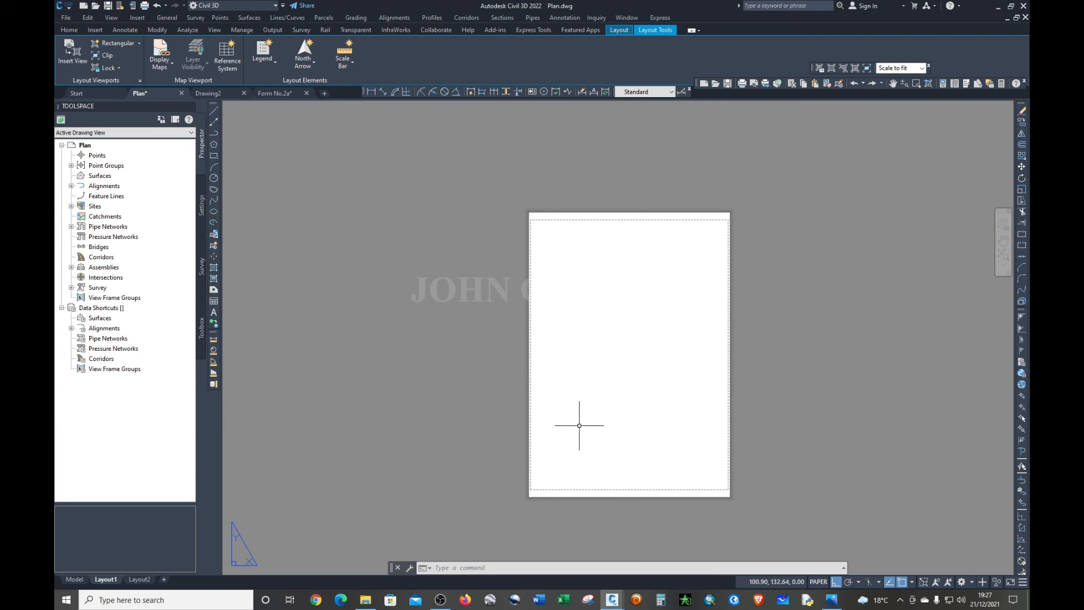
key(ctrl+v)
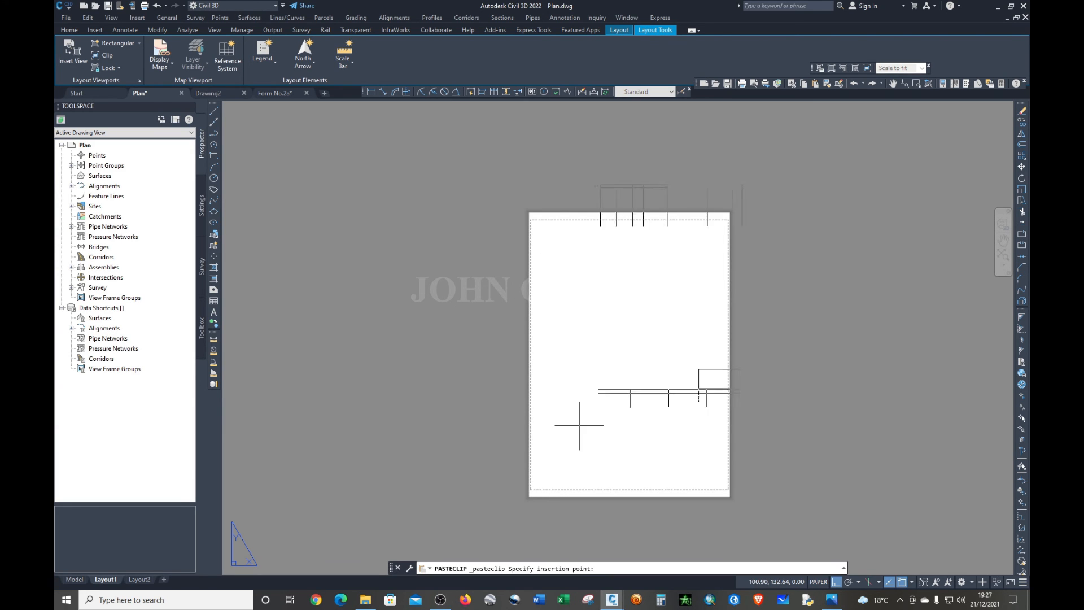
click(537, 484)
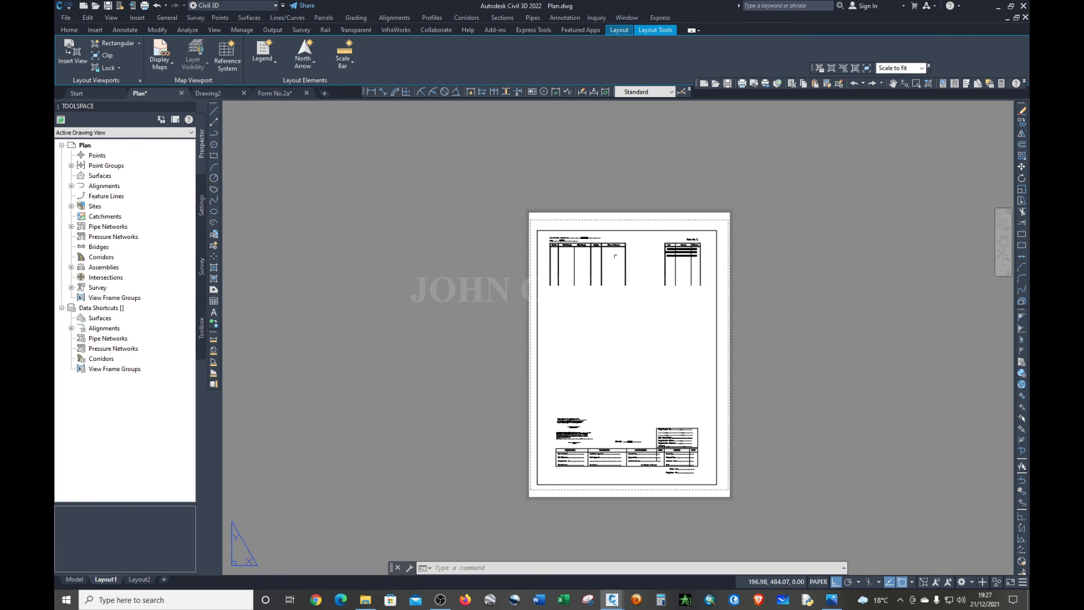
- Inspect the pasted form's tables on Layout1, review the parcel plan and original form in model space, and return to Layout1
scroll(610, 255, up, 1)
scroll(736, 241, up, 4)
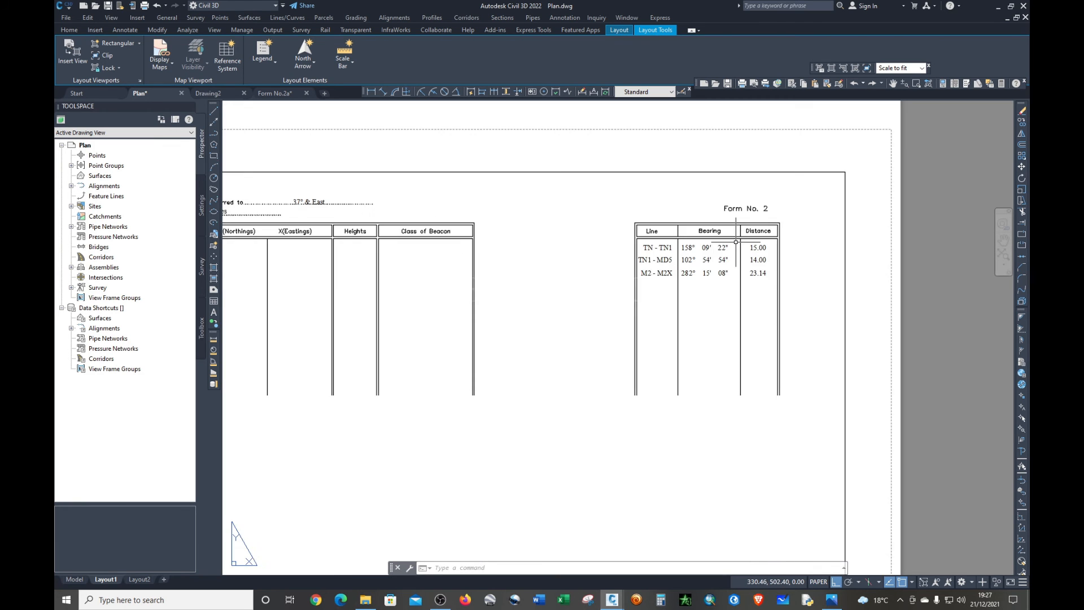
scroll(735, 242, down, 4)
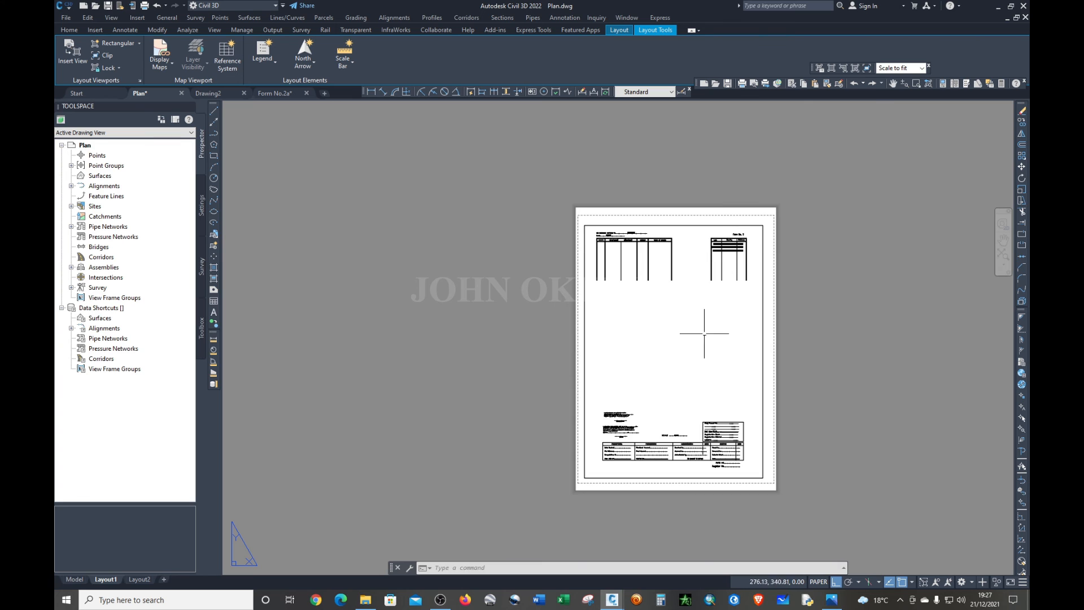
scroll(703, 333, up, 4)
scroll(703, 333, down, 4)
scroll(683, 257, up, 3)
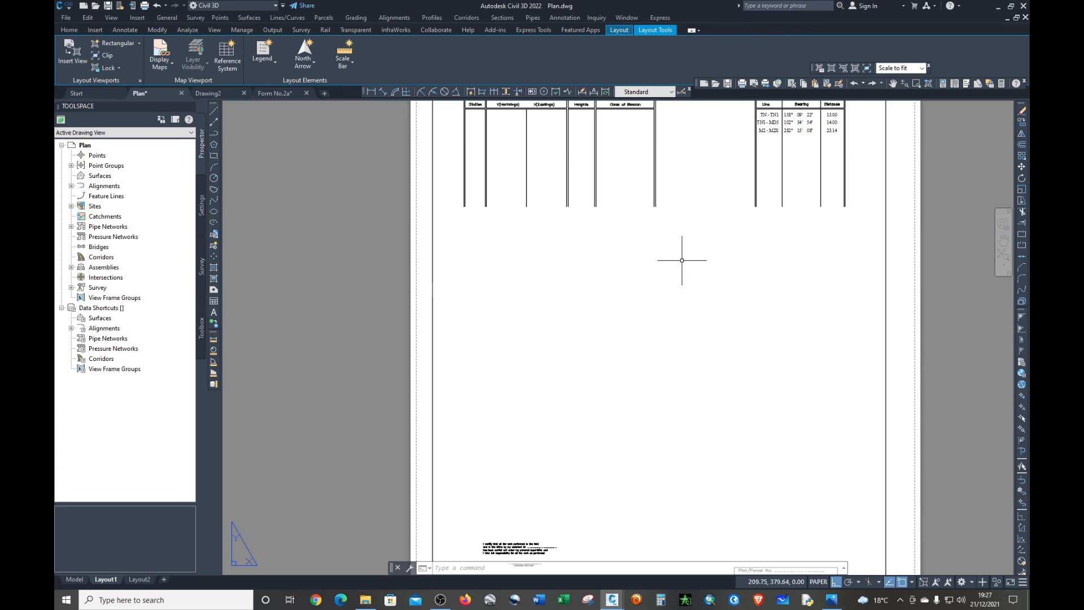
scroll(682, 262, down, 3)
click(75, 579)
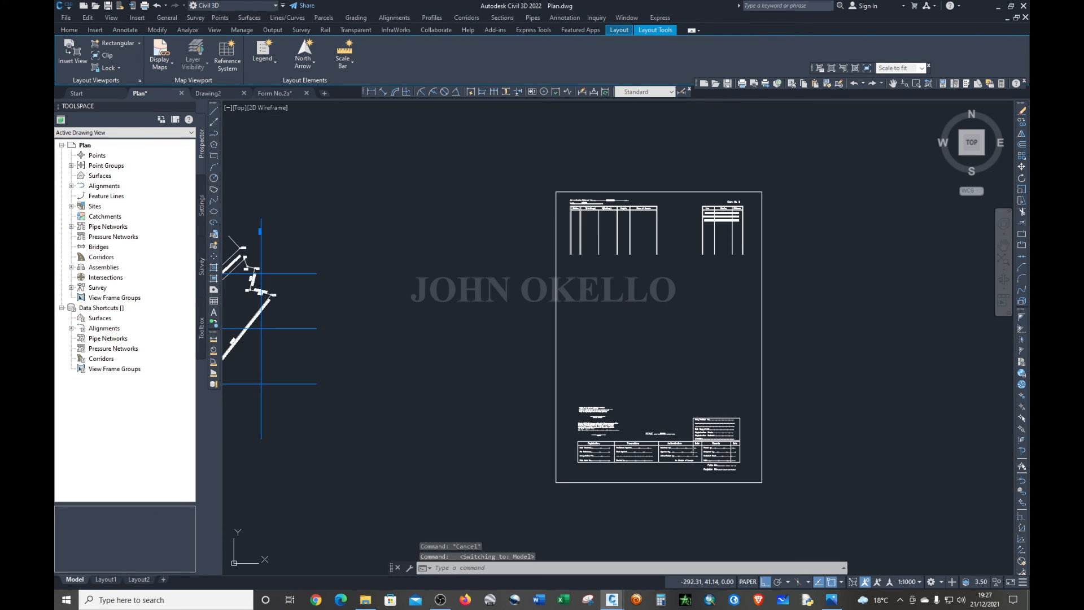
scroll(784, 315, down, 5)
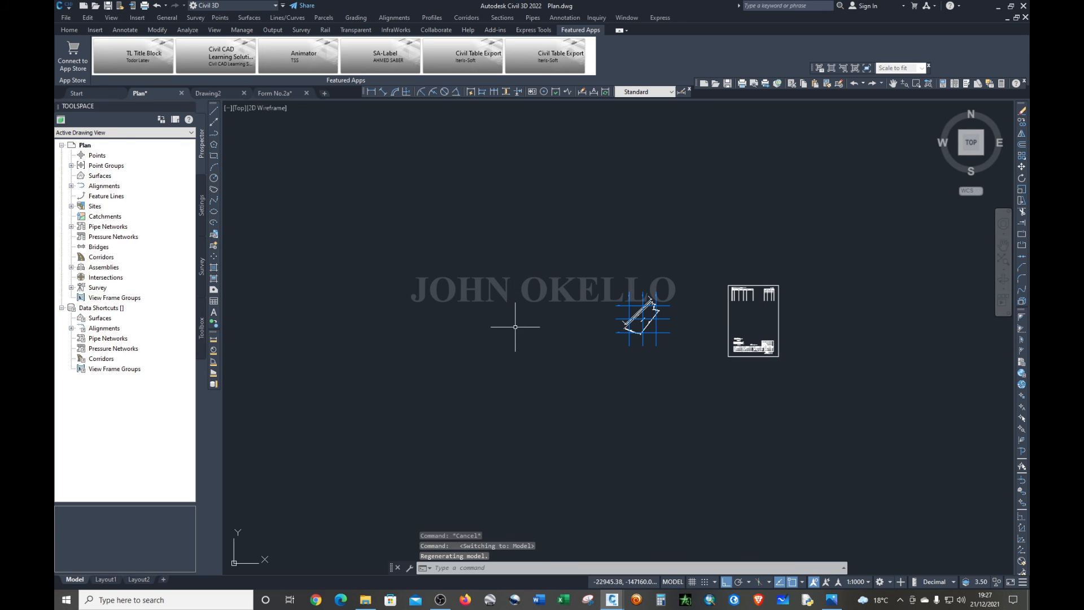
scroll(672, 331, up, 4)
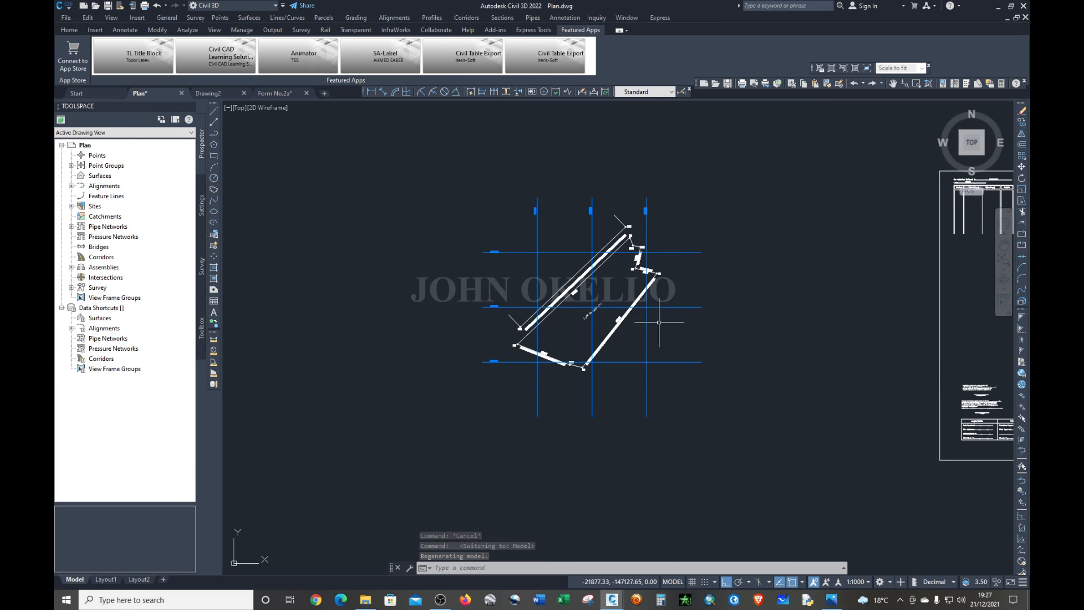
scroll(603, 299, down, 2)
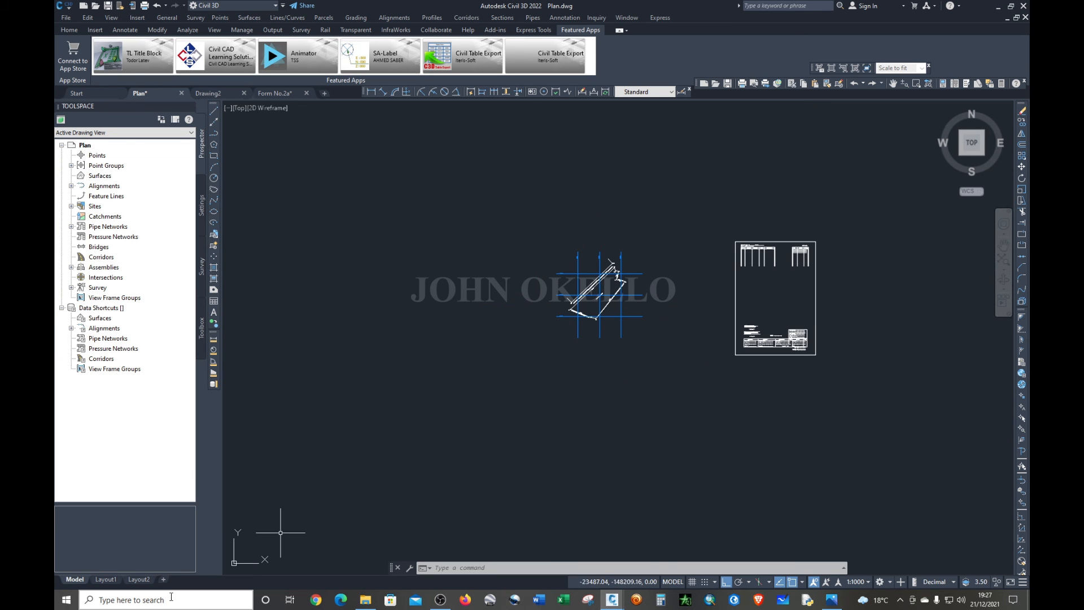
click(105, 579)
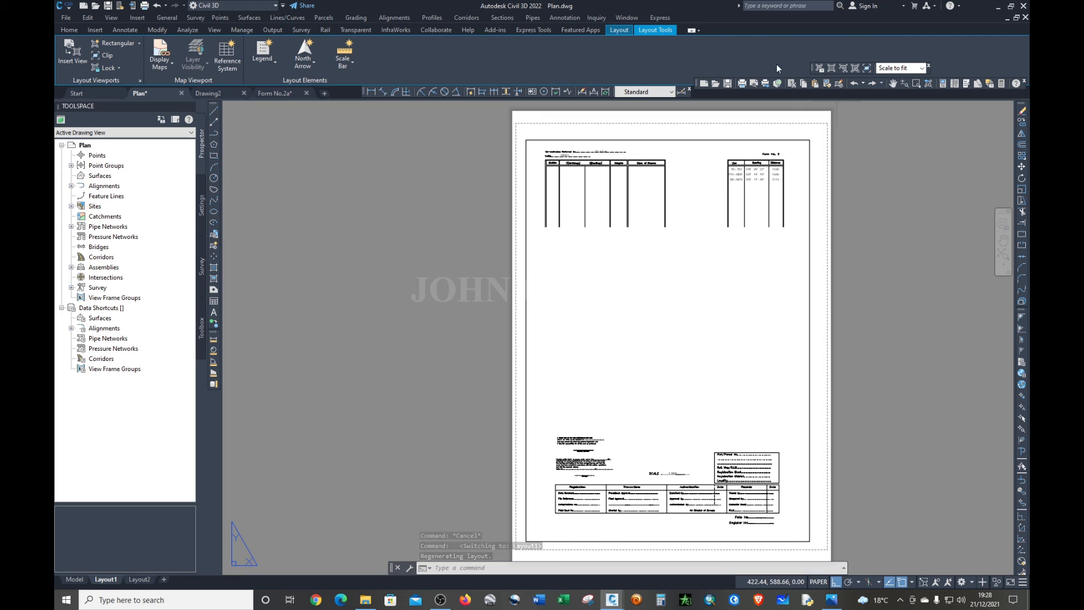
- Check the AutoCAD toolbar list for the Viewports toolbar and return to the Home tools
click(76, 32)
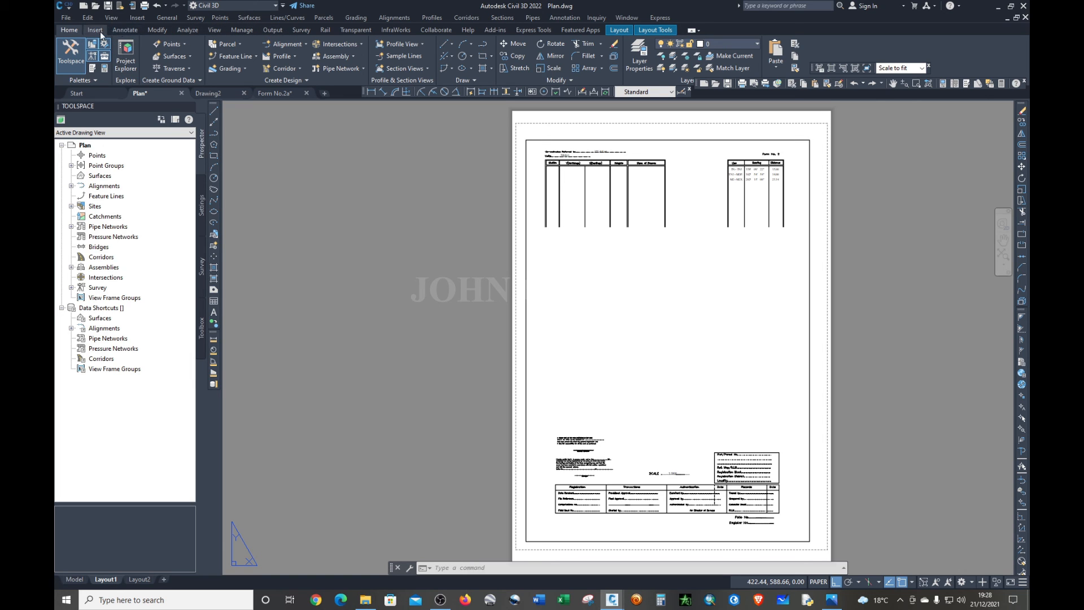
click(219, 30)
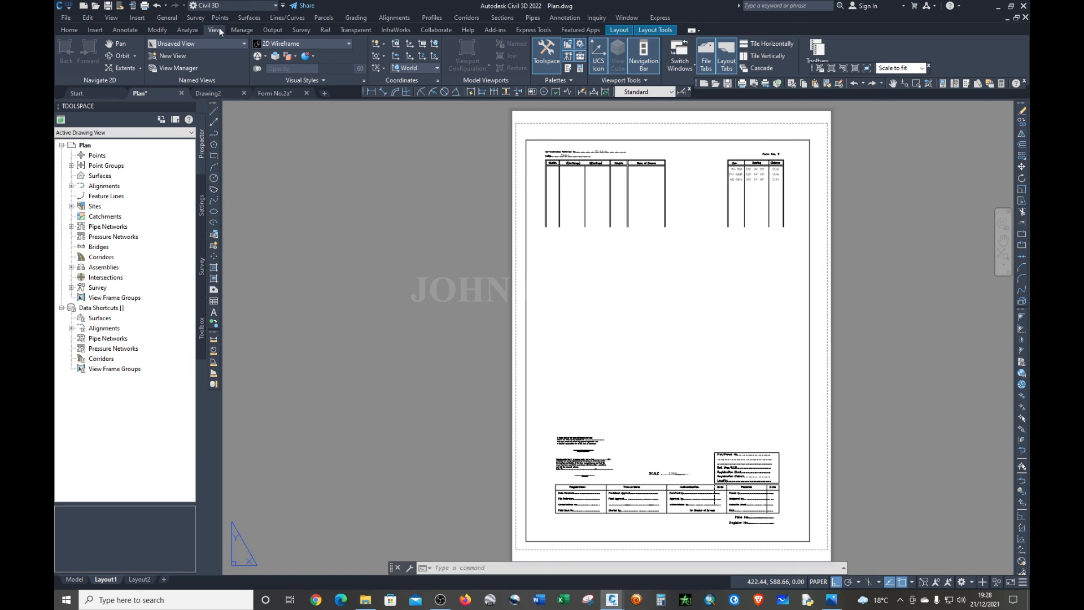
click(826, 50)
mouse_move(841, 83)
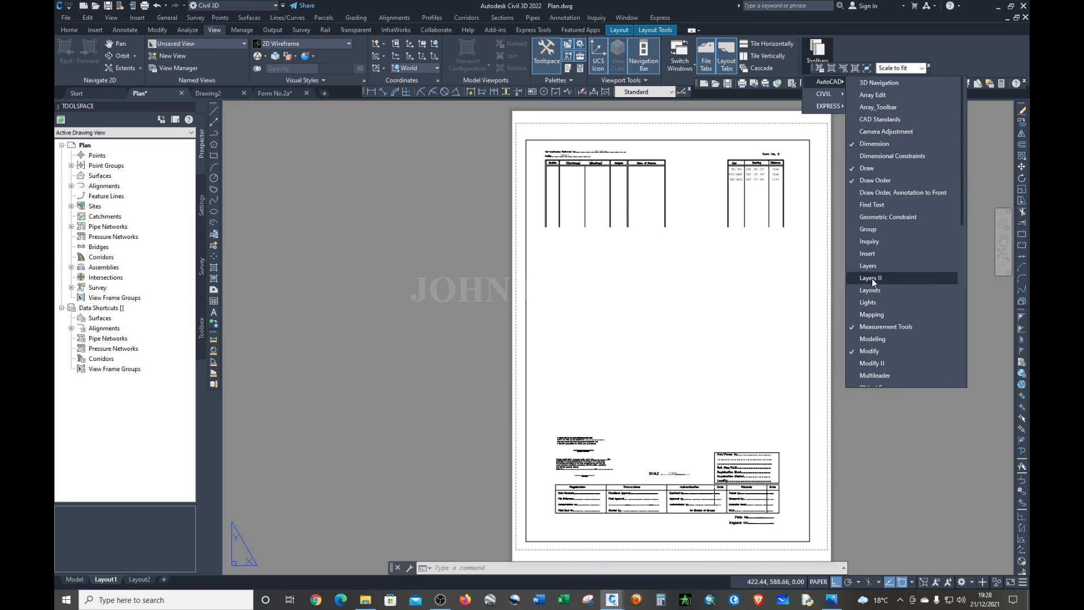
scroll(871, 279, down, 8)
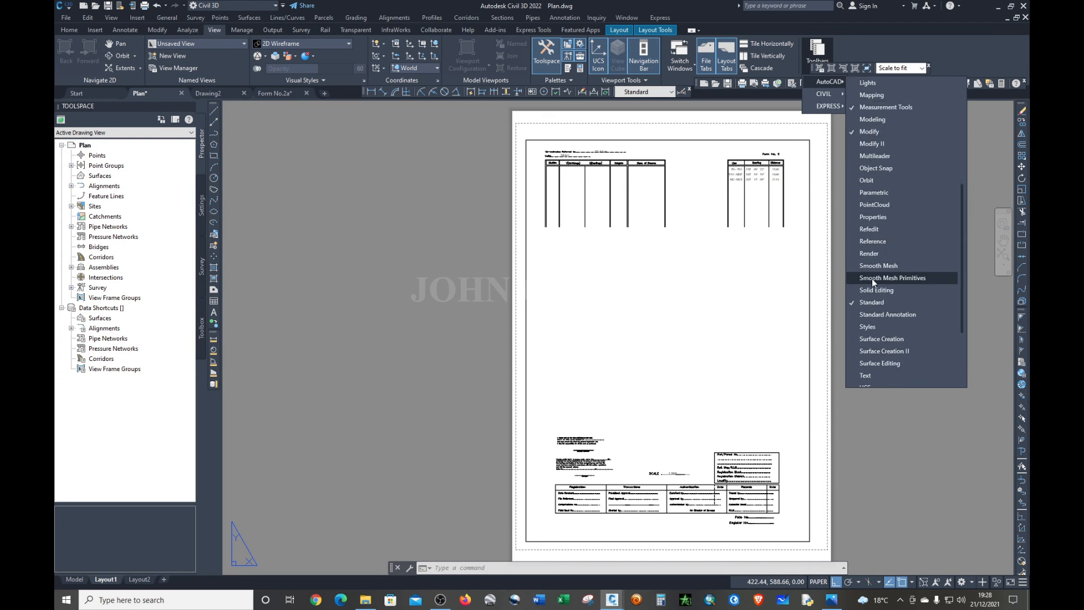
scroll(871, 278, down, 3)
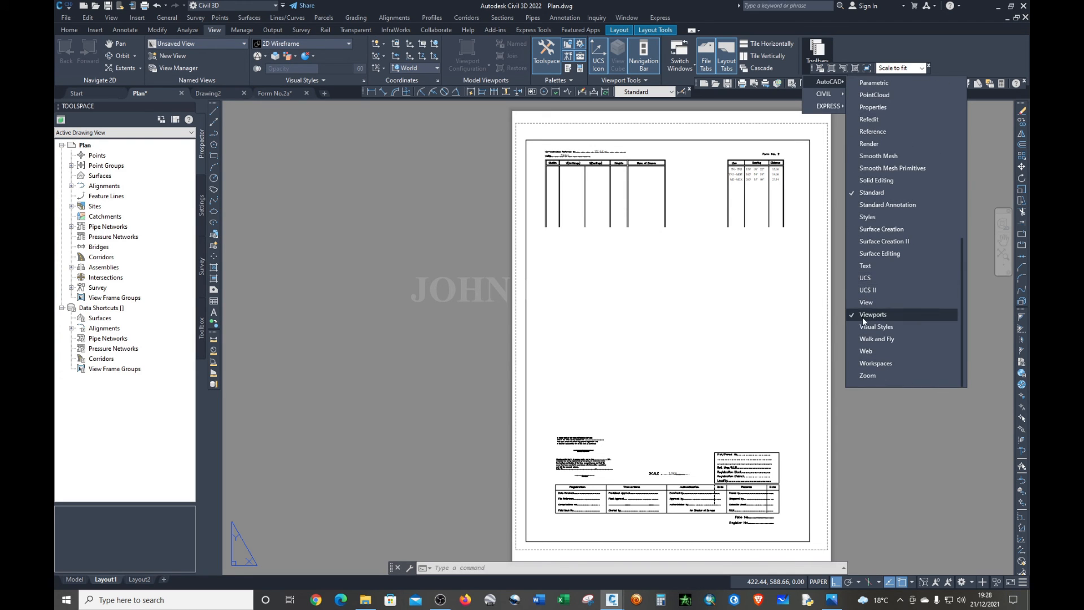
click(63, 28)
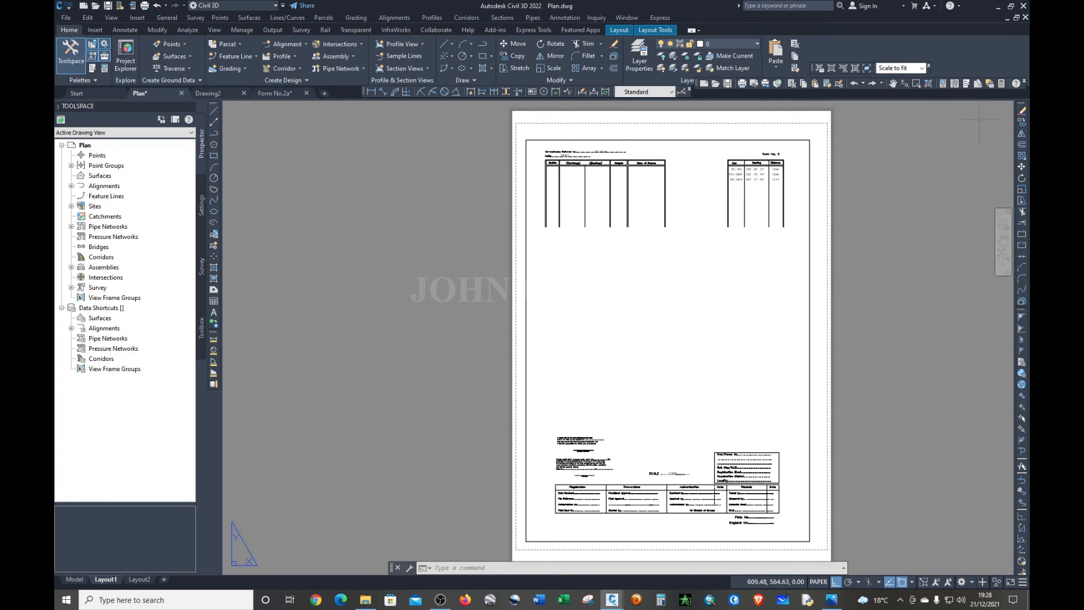
- Create a rectangular viewport on Layout1 spanning the form border from its upper-left corner to its lower-right corner
click(831, 66)
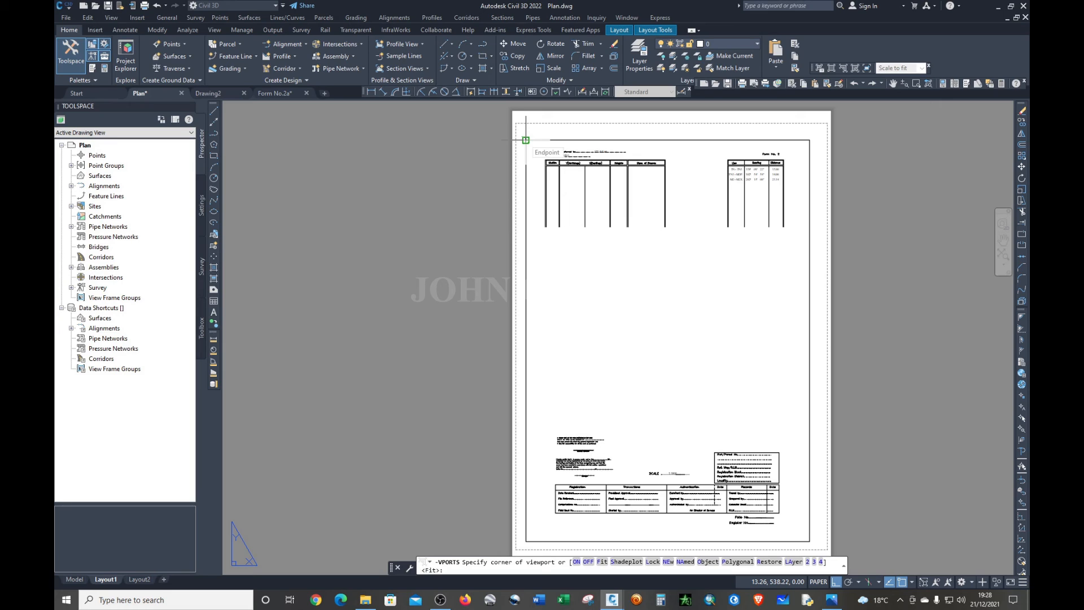
click(525, 140)
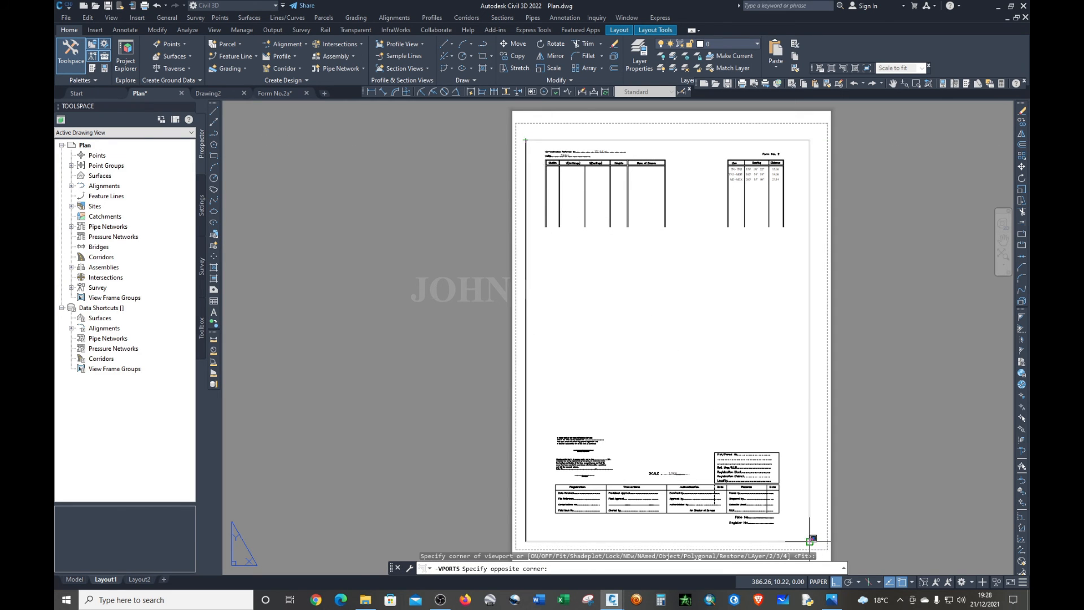
click(809, 540)
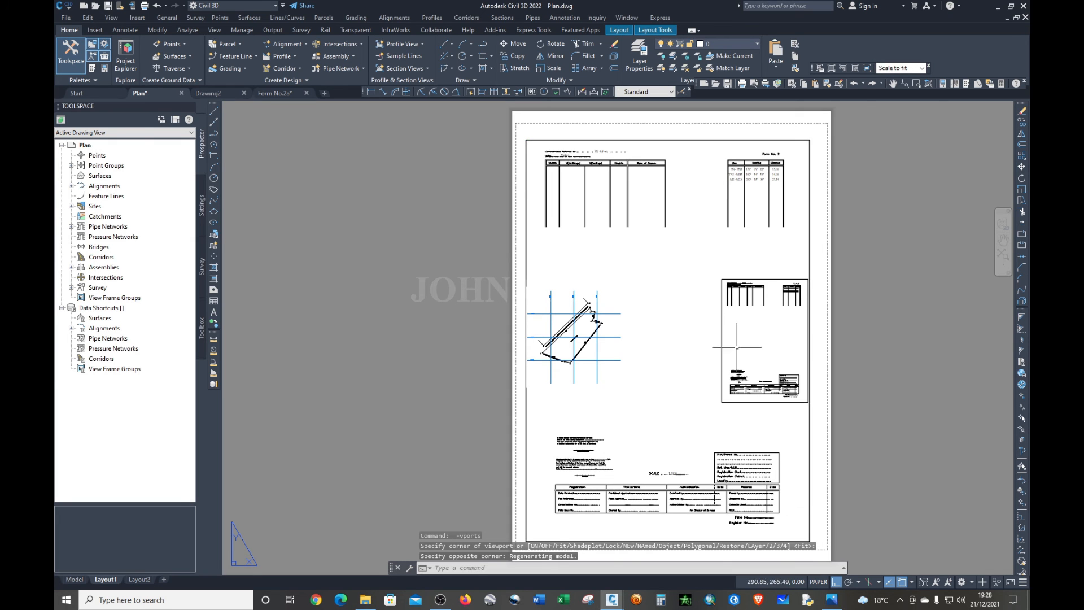
scroll(768, 326, down, 2)
scroll(722, 326, up, 4)
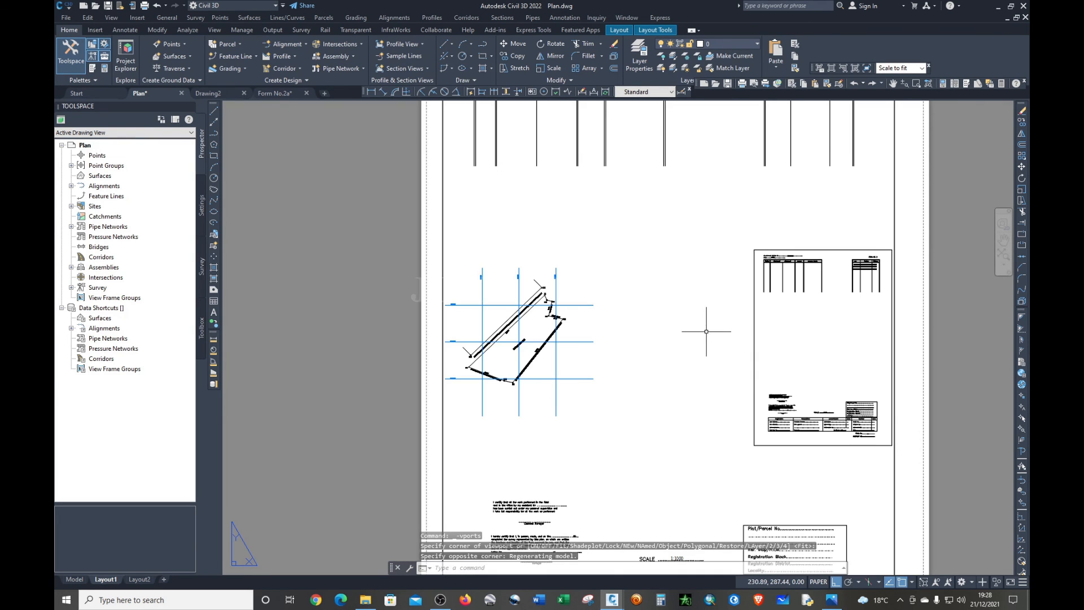
- Activate the new viewport, bring the parcel plan into view, and set the viewport scale to 1:1000
double_click(705, 331)
scroll(620, 314, down, 4)
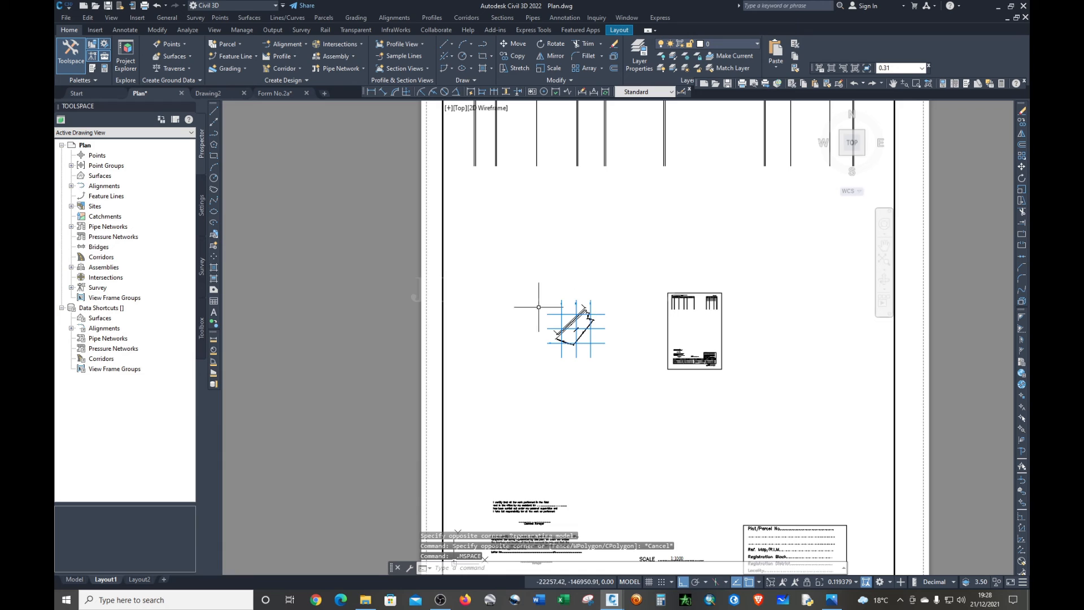
scroll(545, 308, up, 6)
scroll(665, 339, down, 2)
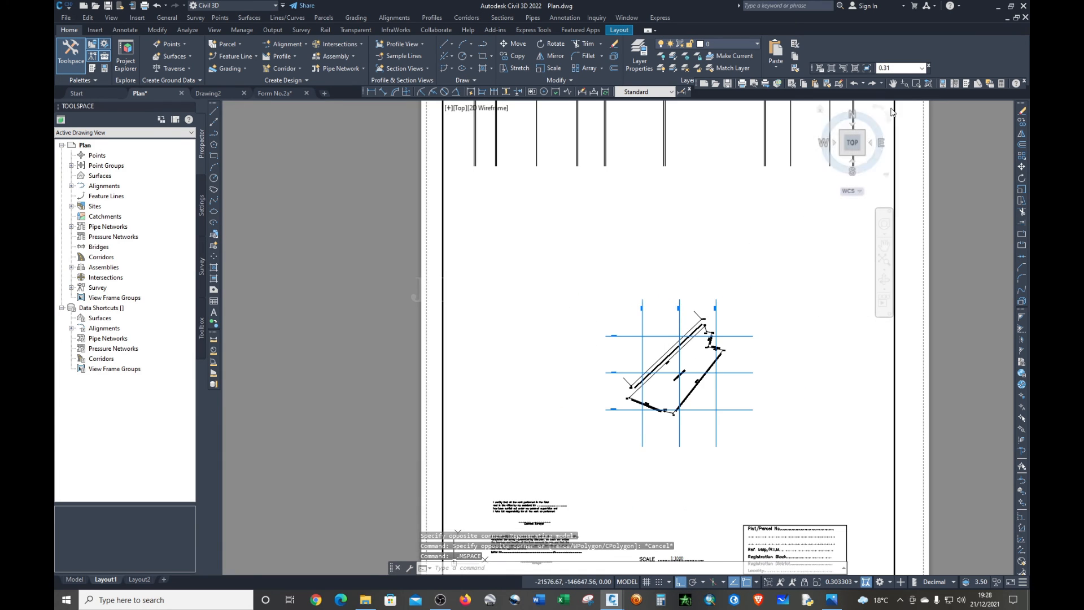
click(849, 585)
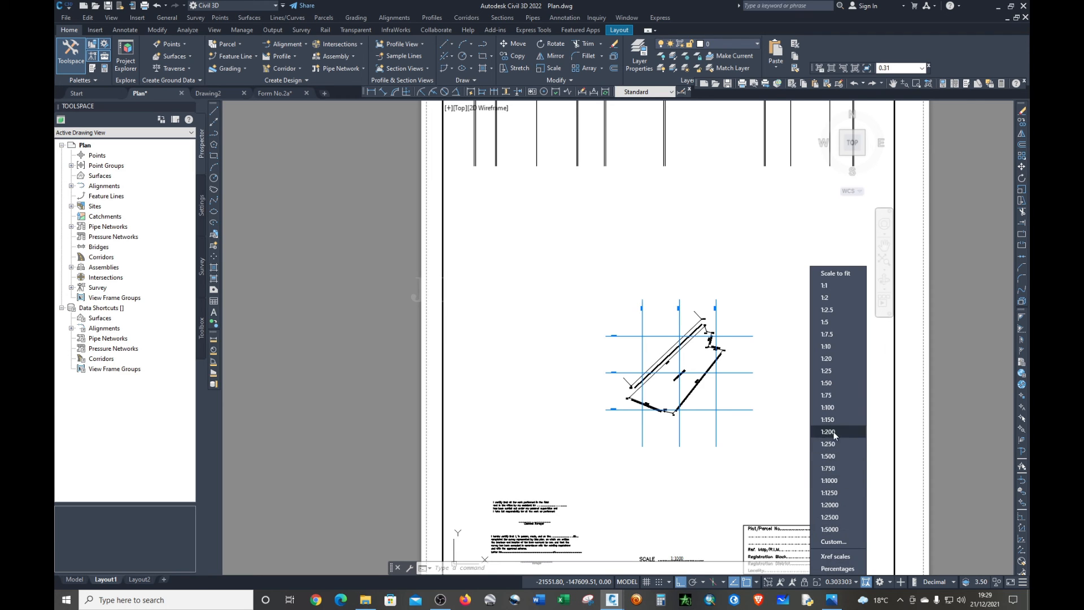
click(829, 481)
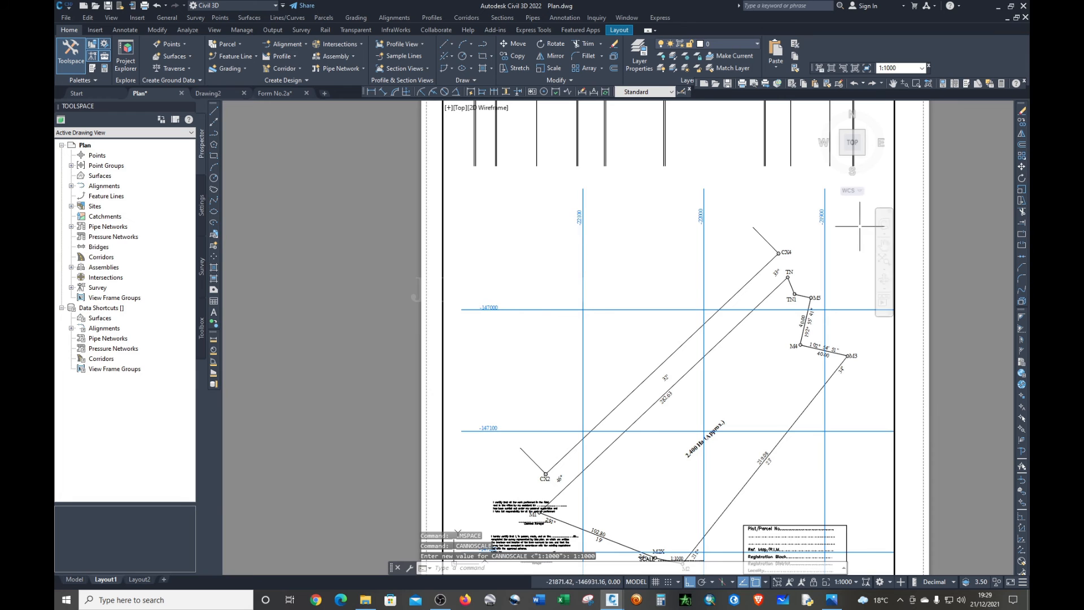
- Pan the parcel plan upward inside the viewport so the whole parcel fits between the form's tables
click(884, 245)
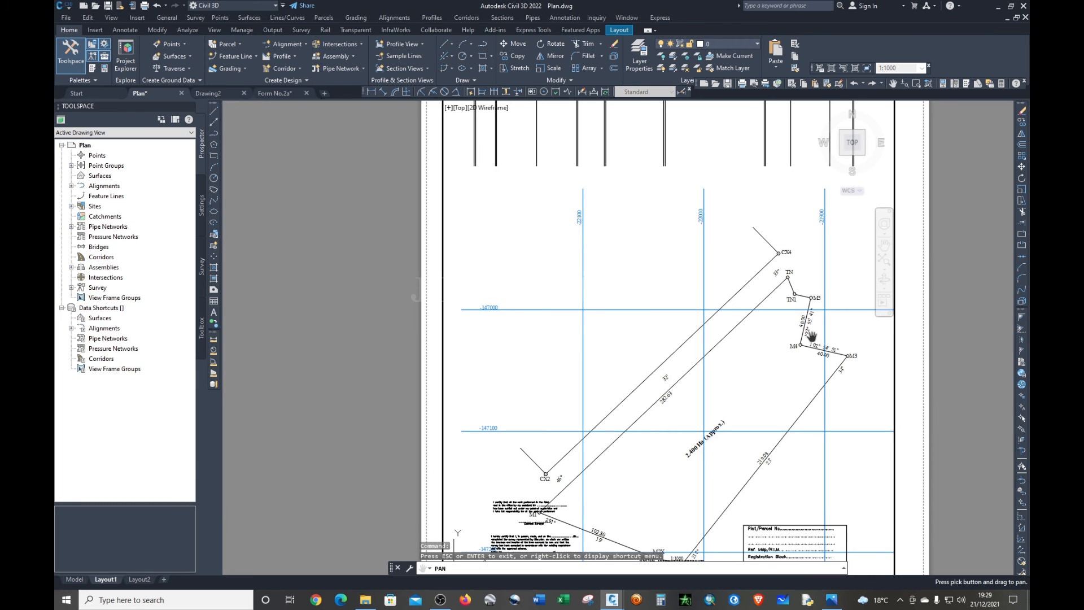
mouse_move(811, 336)
mouse_down()
mouse_move(786, 310)
mouse_move(789, 275)
mouse_up()
scroll(779, 292, down, 2)
scroll(772, 293, up, 4)
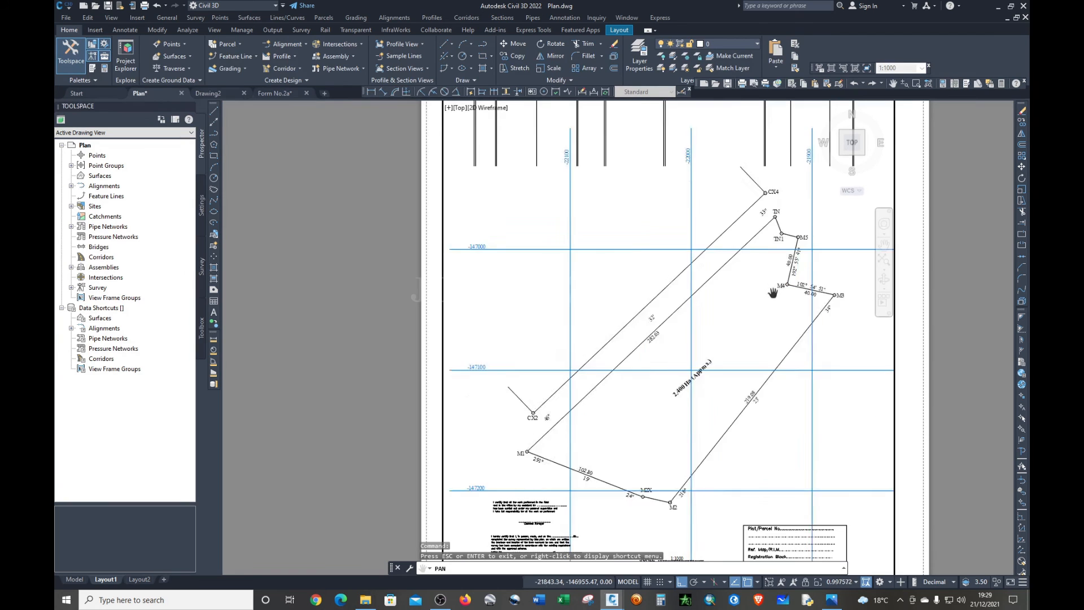
scroll(773, 292, down, 2)
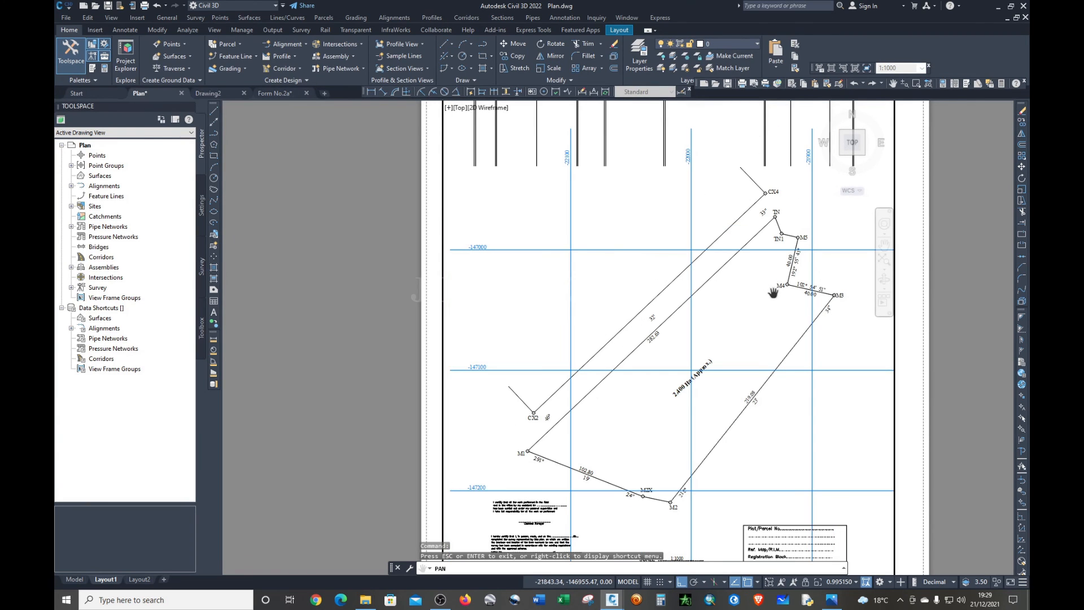
- Try to reset the viewport scale to 1:1000 and return to paper space
click(844, 581)
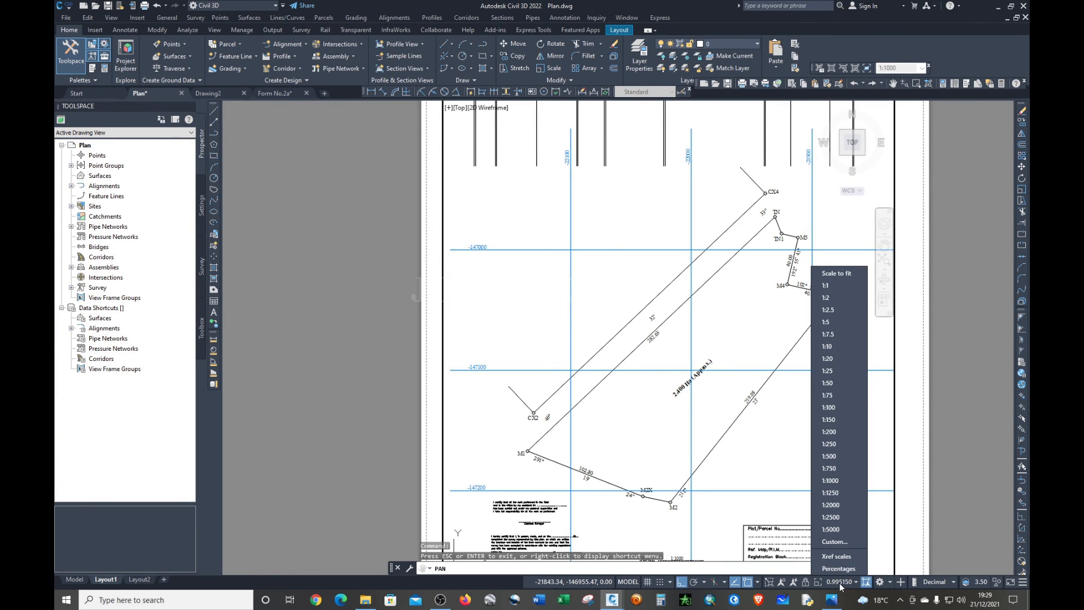
click(833, 481)
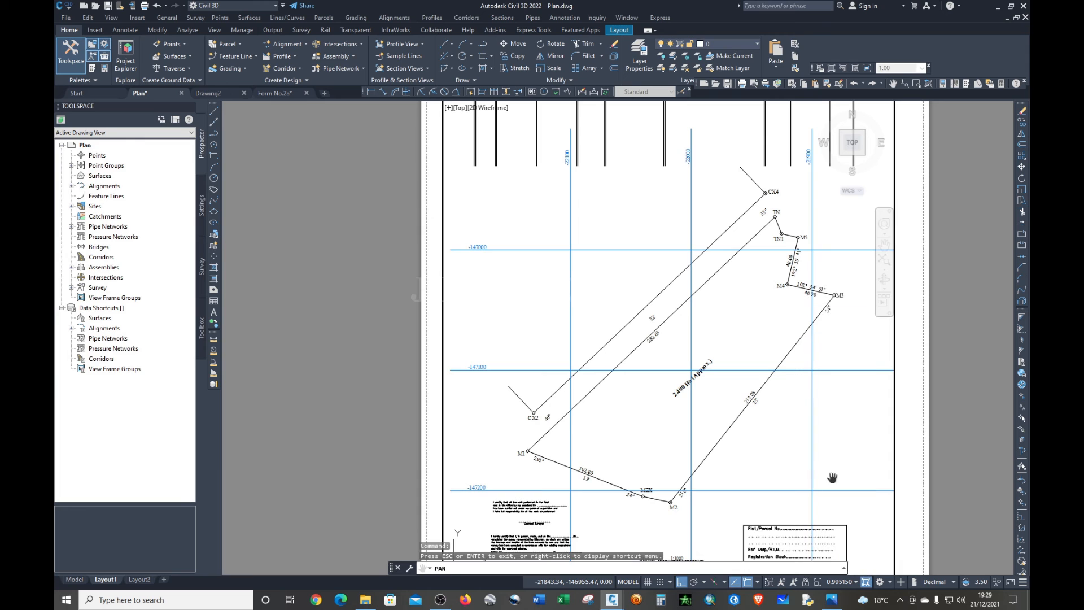
double_click(909, 413)
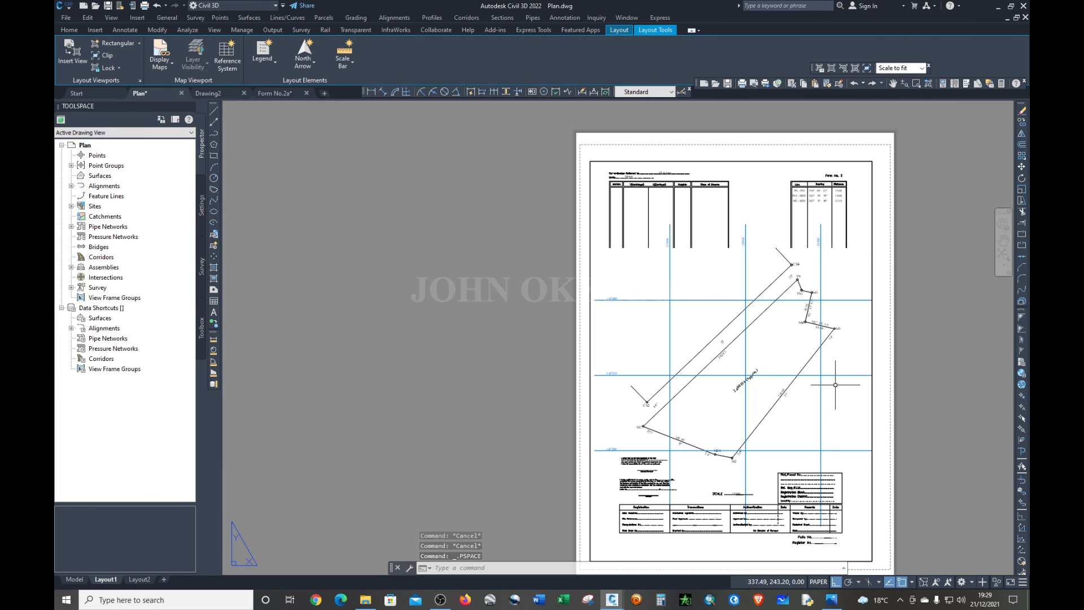
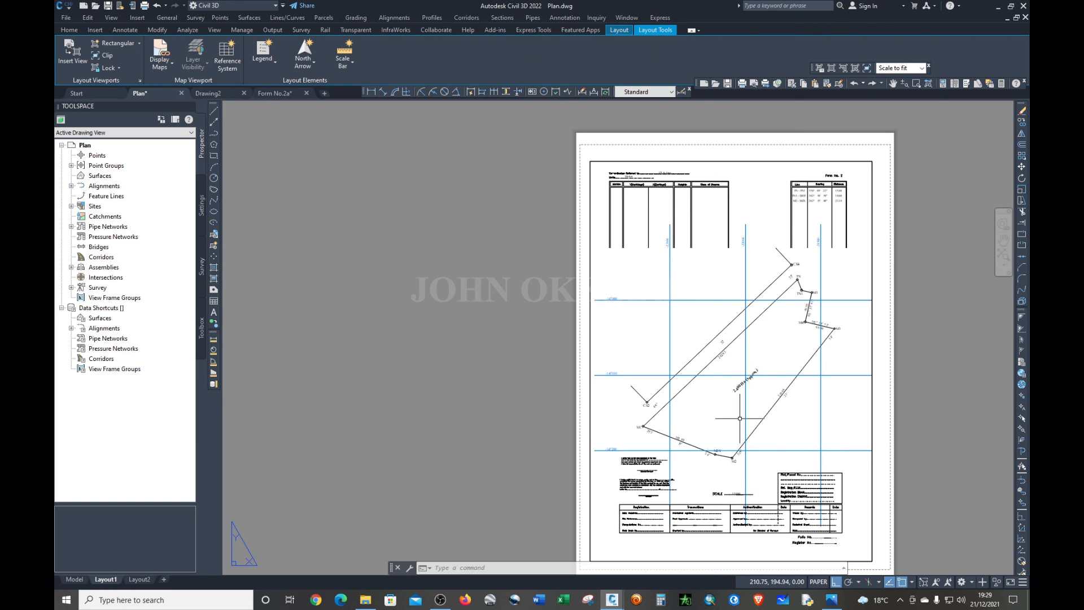
click(882, 336)
click(852, 338)
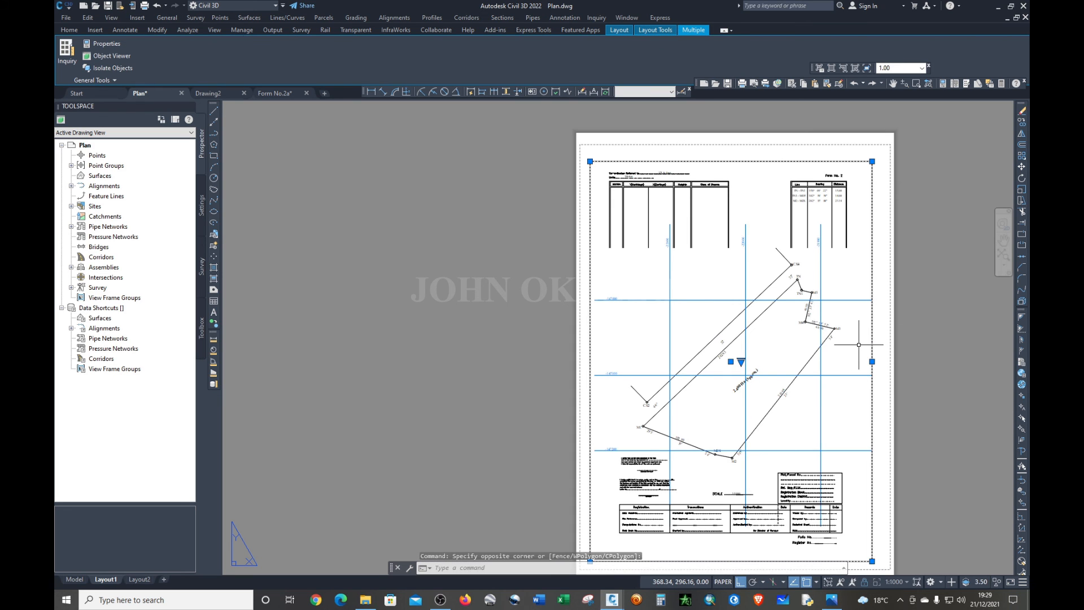
key(Escape)
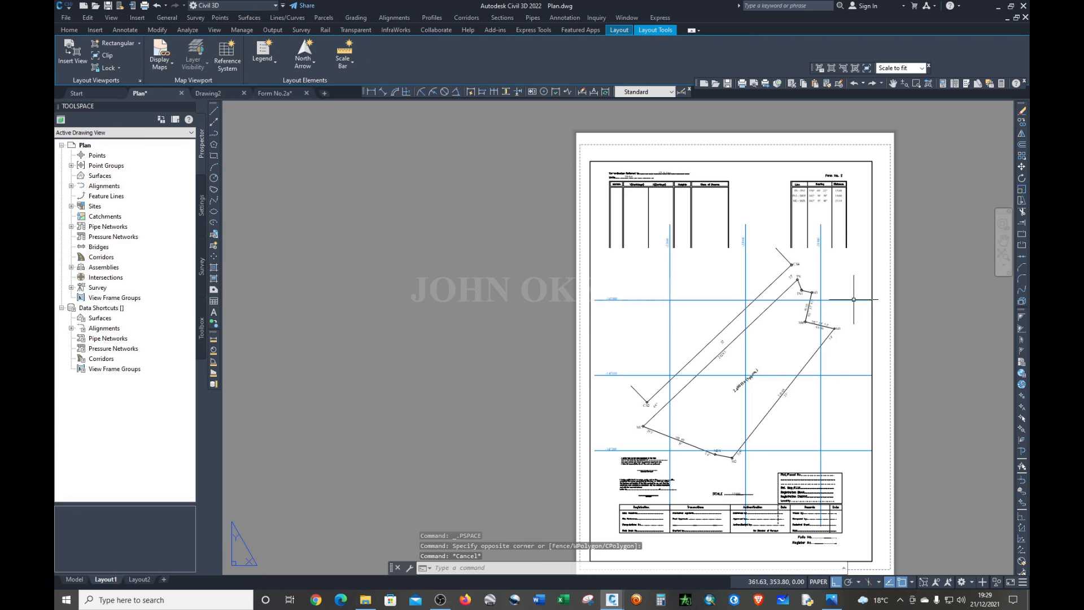
- Reactivate the viewport and pan the parcel plan to reposition it between the form's upper tables and title block
double_click(855, 332)
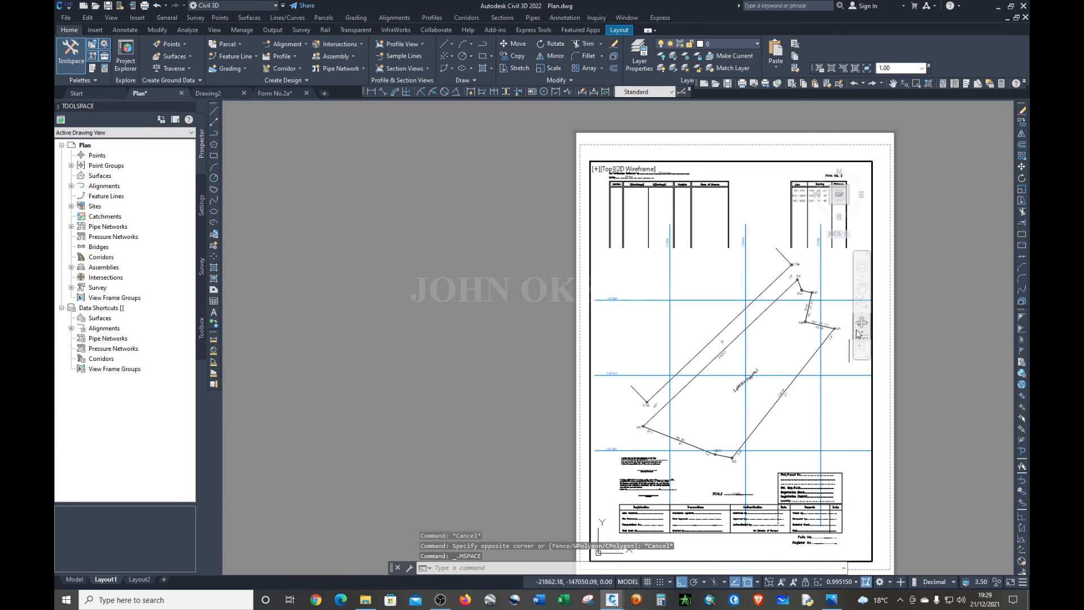
click(862, 289)
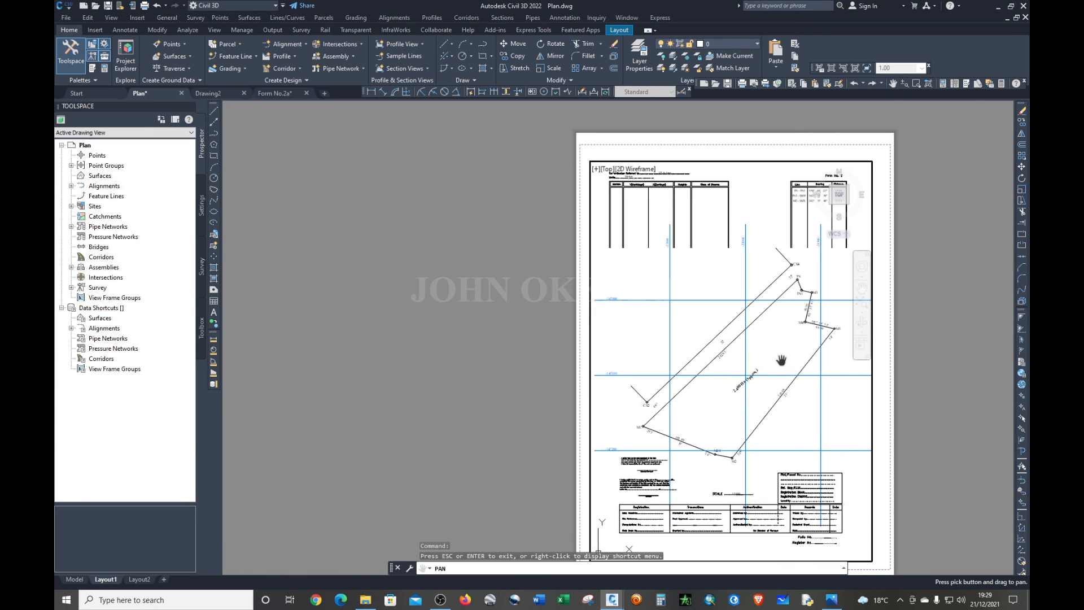
mouse_move(765, 364)
mouse_down()
mouse_move(755, 373)
mouse_move(768, 362)
mouse_move(769, 376)
mouse_move(760, 370)
mouse_up()
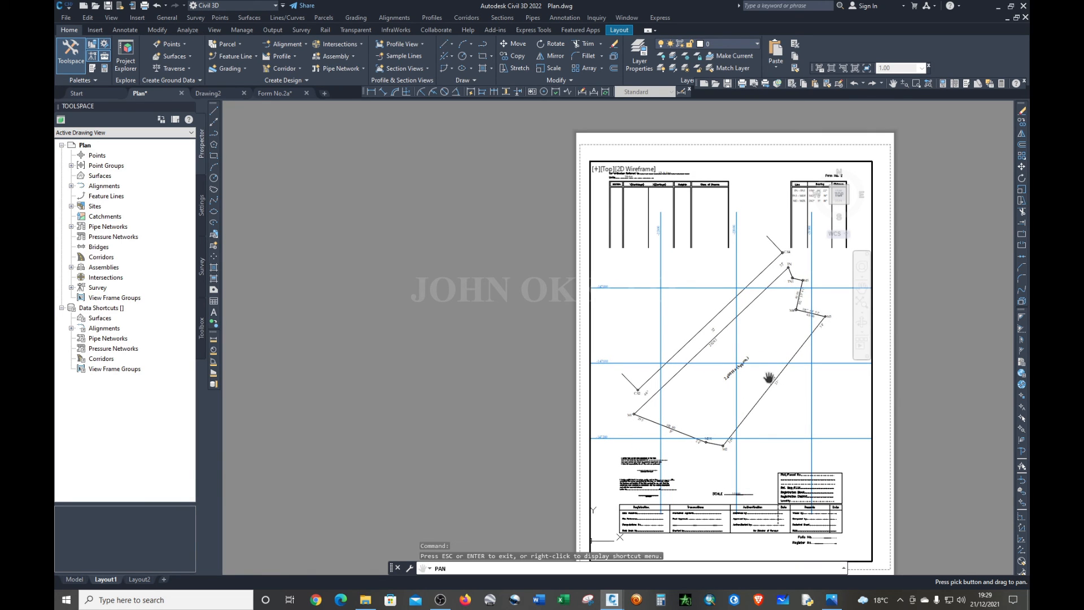
drag(761, 384, 782, 402)
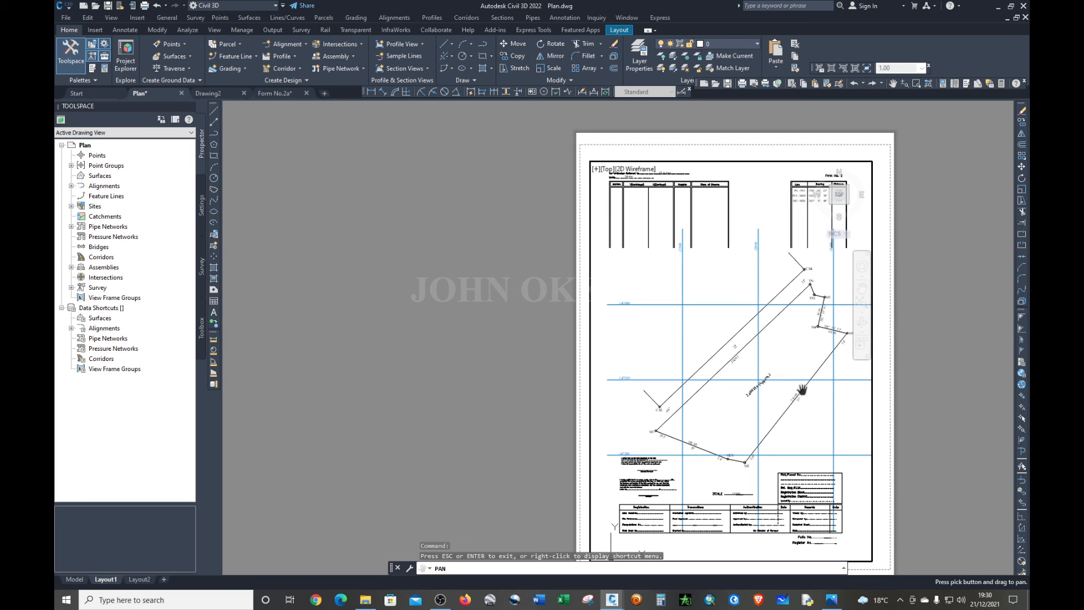
key(Escape)
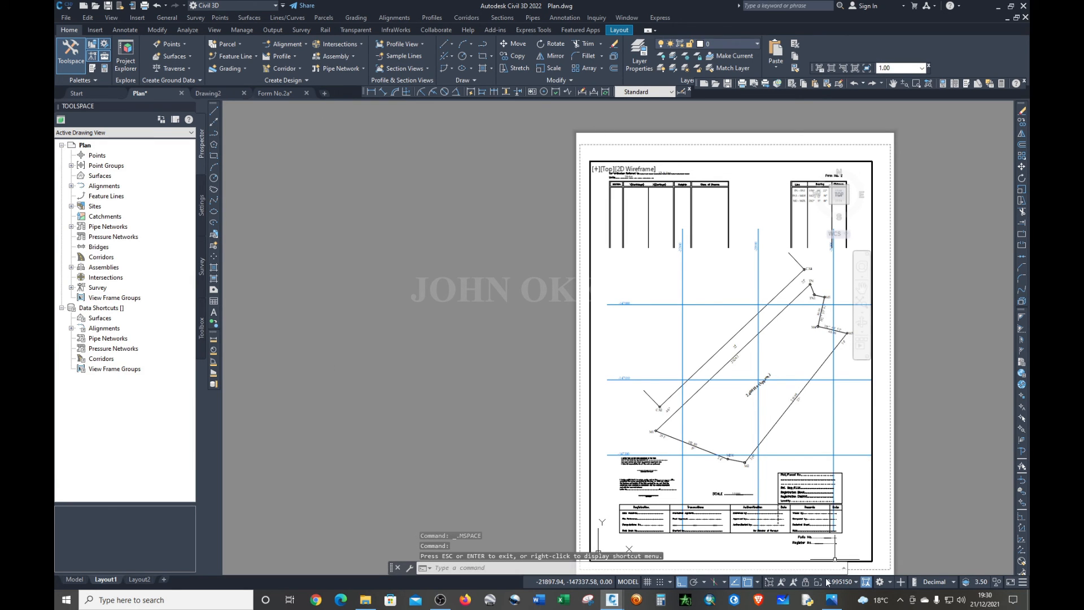
- Set the viewport scale to 1:1000, lock the viewport, and test the lock by zooming in and out
click(922, 68)
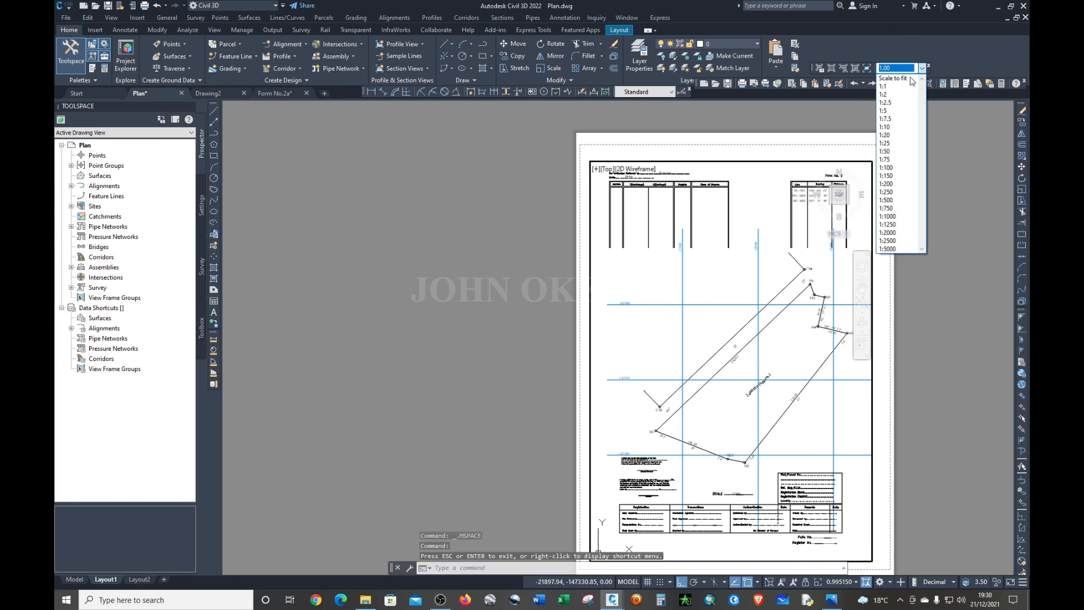
click(889, 216)
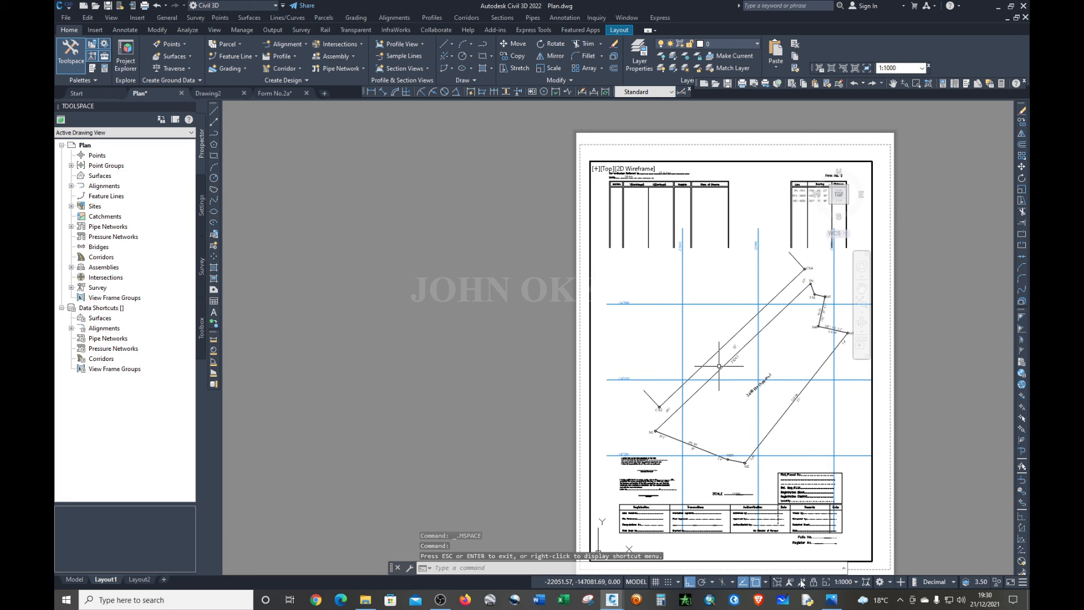
click(819, 580)
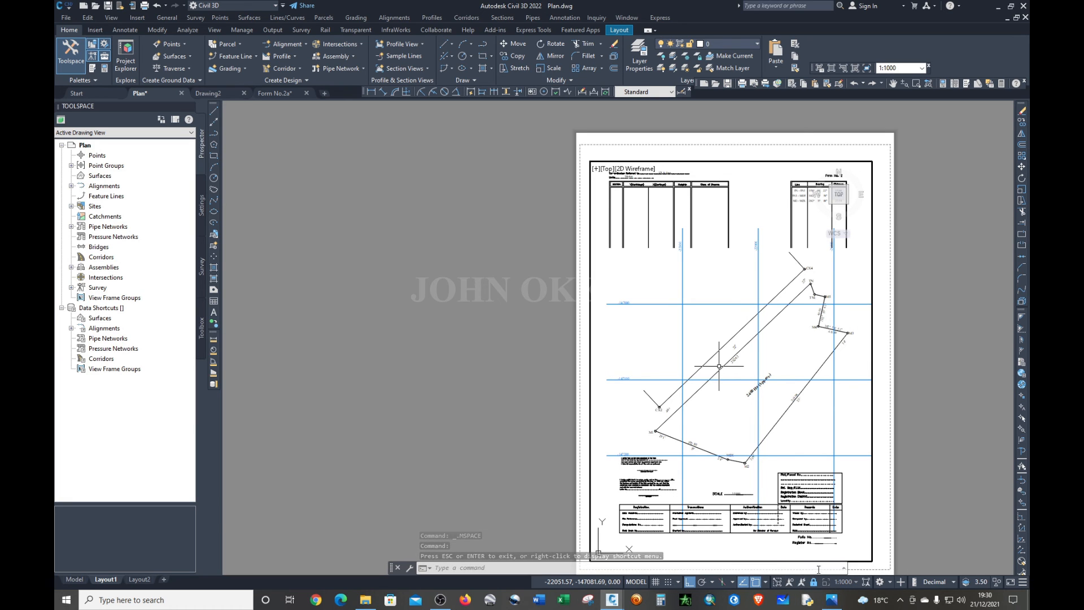
scroll(836, 407, up, 6)
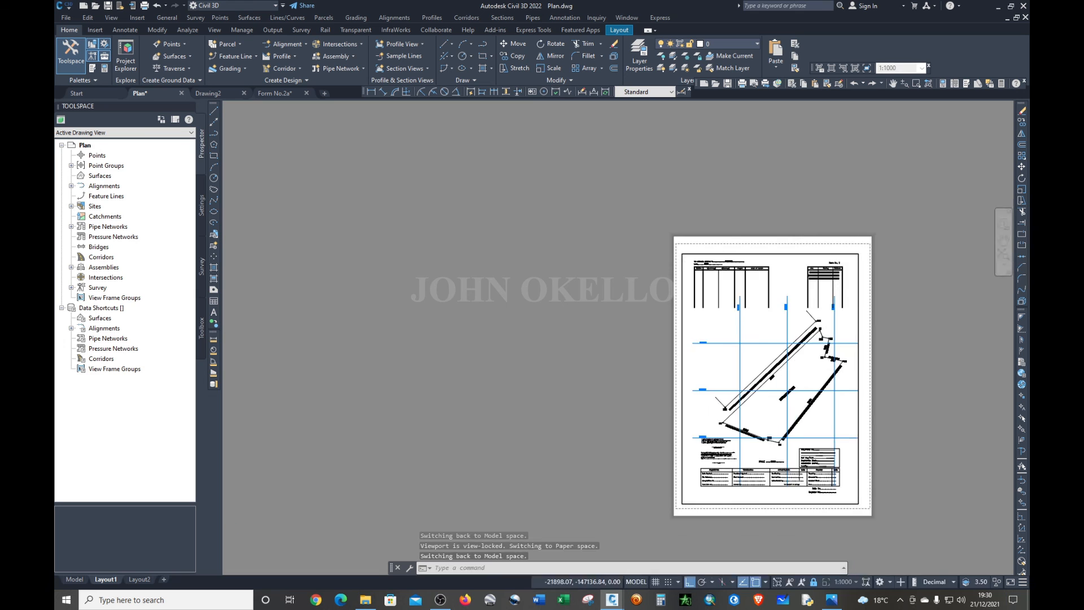
scroll(836, 407, down, 2)
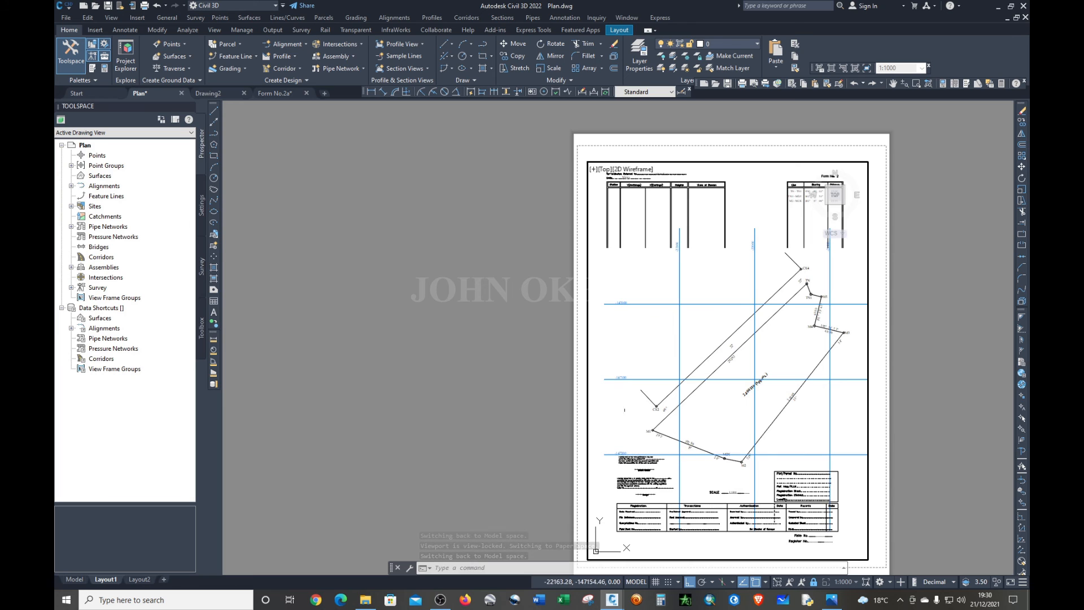
click(213, 341)
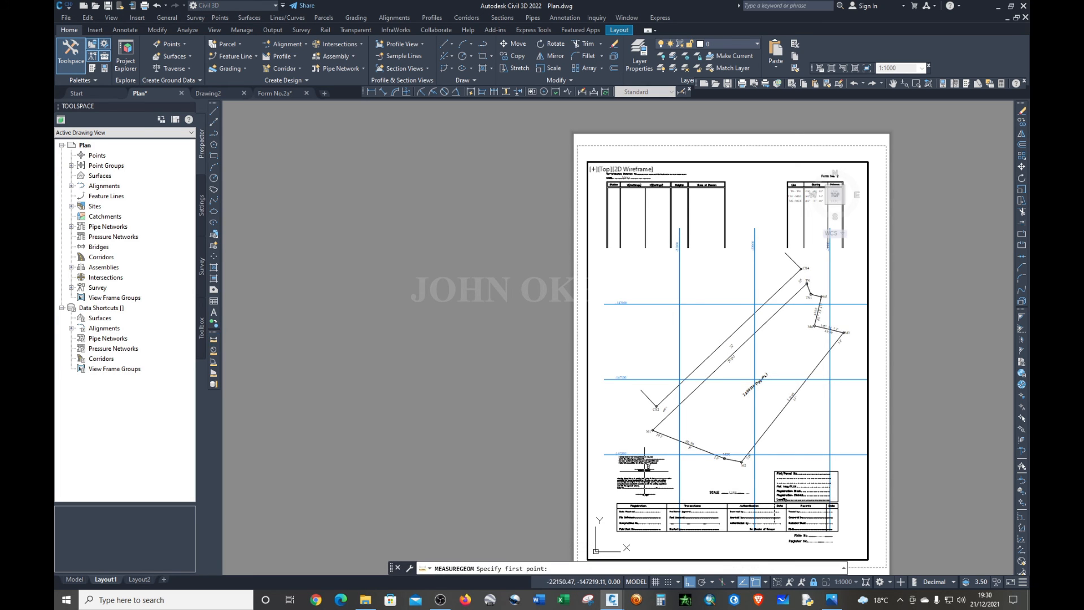
click(680, 454)
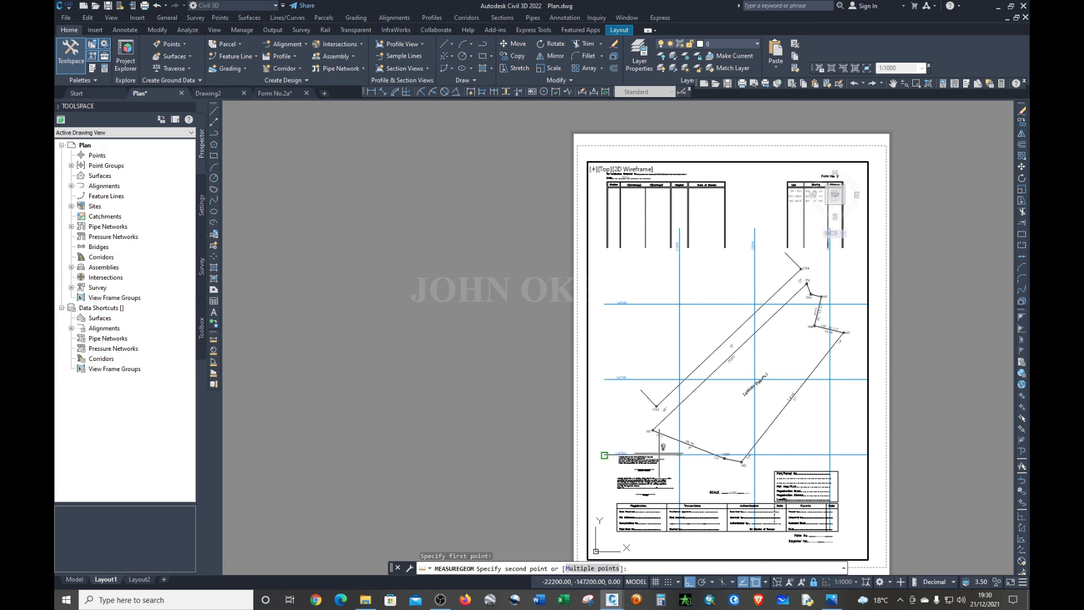
scroll(648, 458, up, 2)
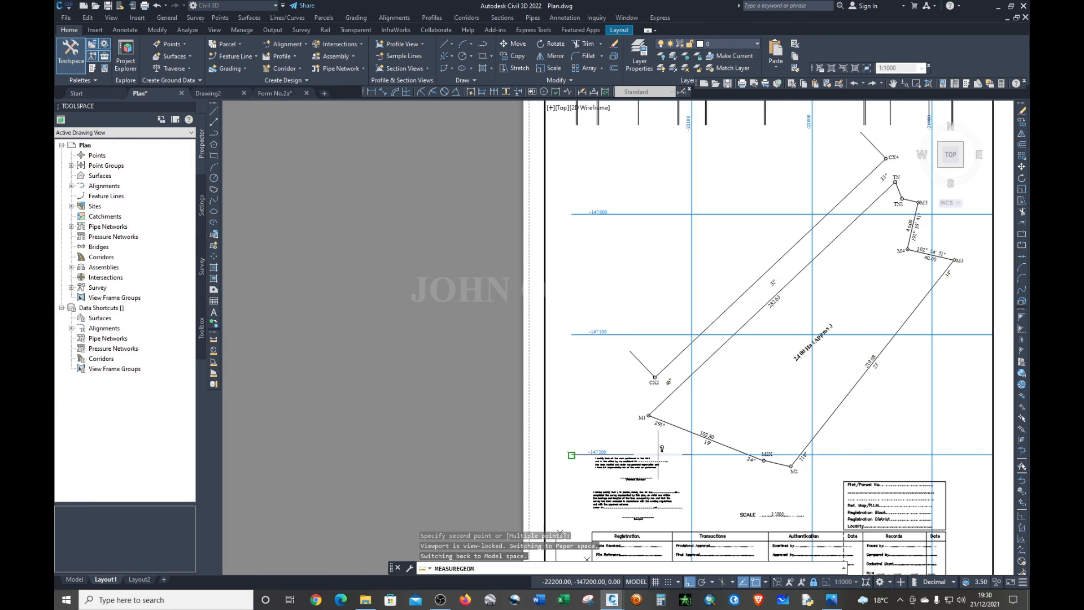
key(Escape)
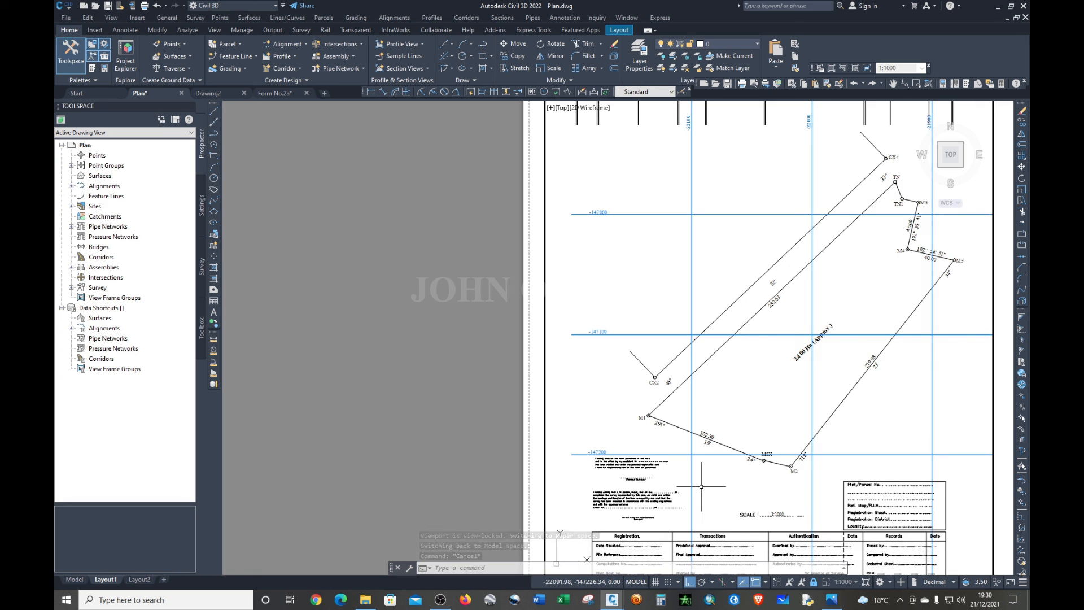
scroll(700, 485, down, 2)
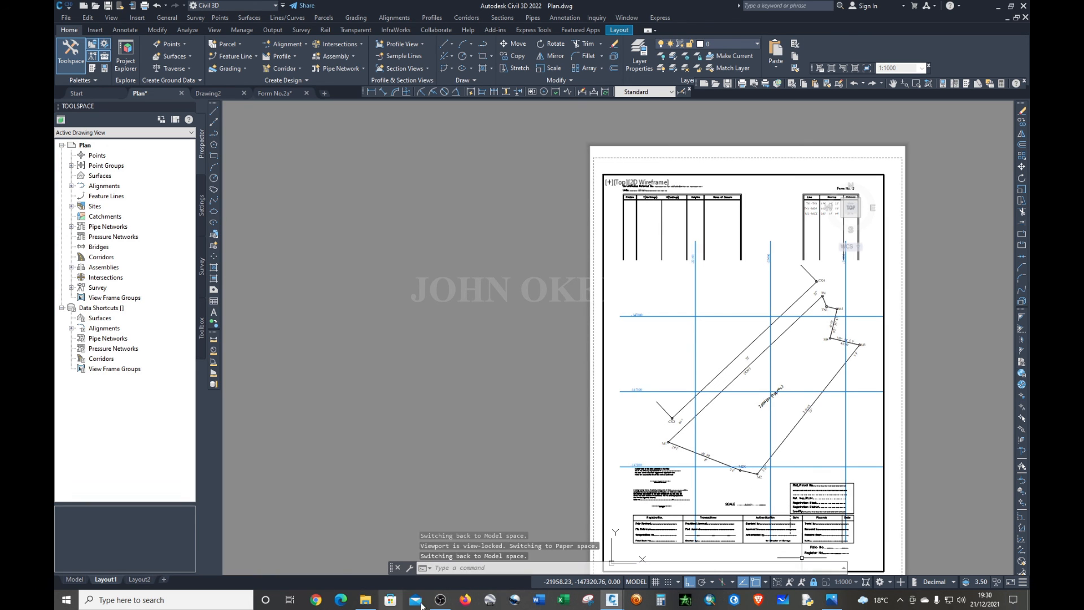
- Review the parcel plan and its grid lines in model space, and return to Layout1
click(74, 580)
scroll(593, 265, up, 5)
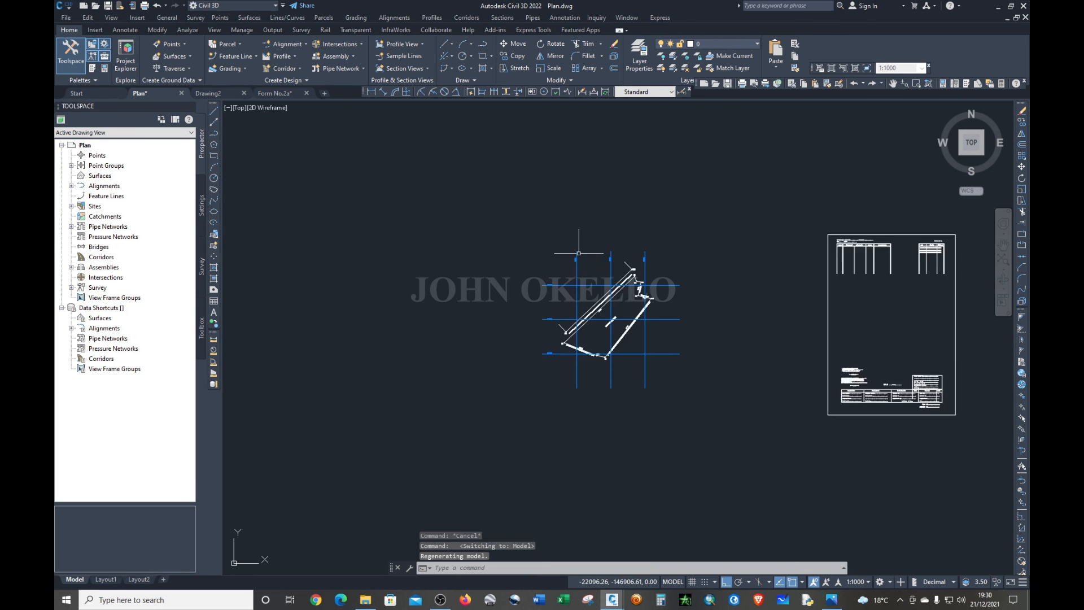
scroll(576, 249, down, 3)
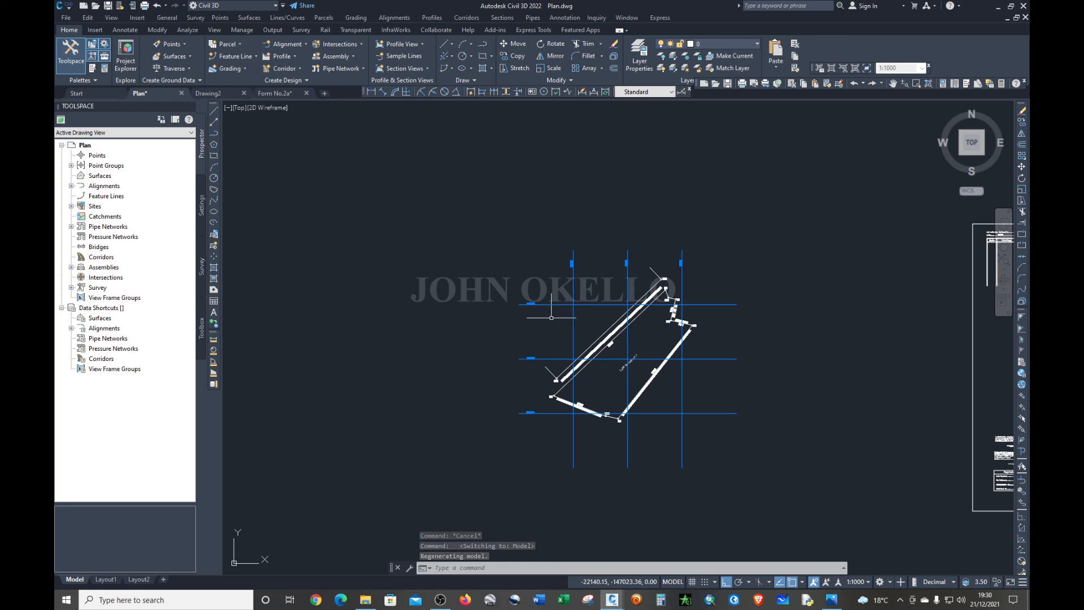
click(106, 579)
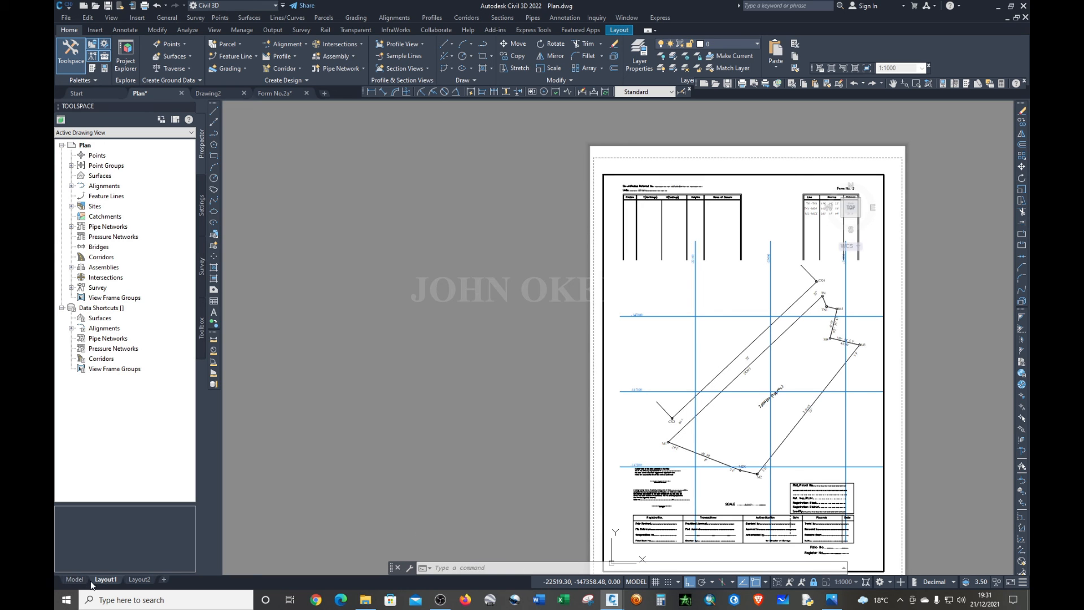
- In model space, offset the -147200 horizontal grid line downward by 20 and check the guide line on Layout1
click(74, 579)
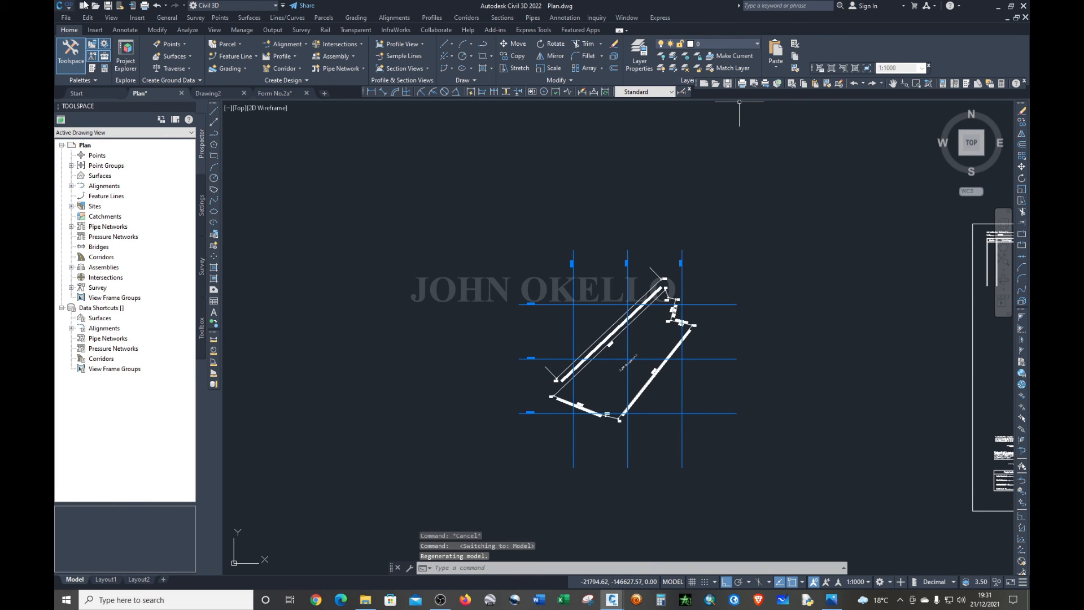
click(614, 68)
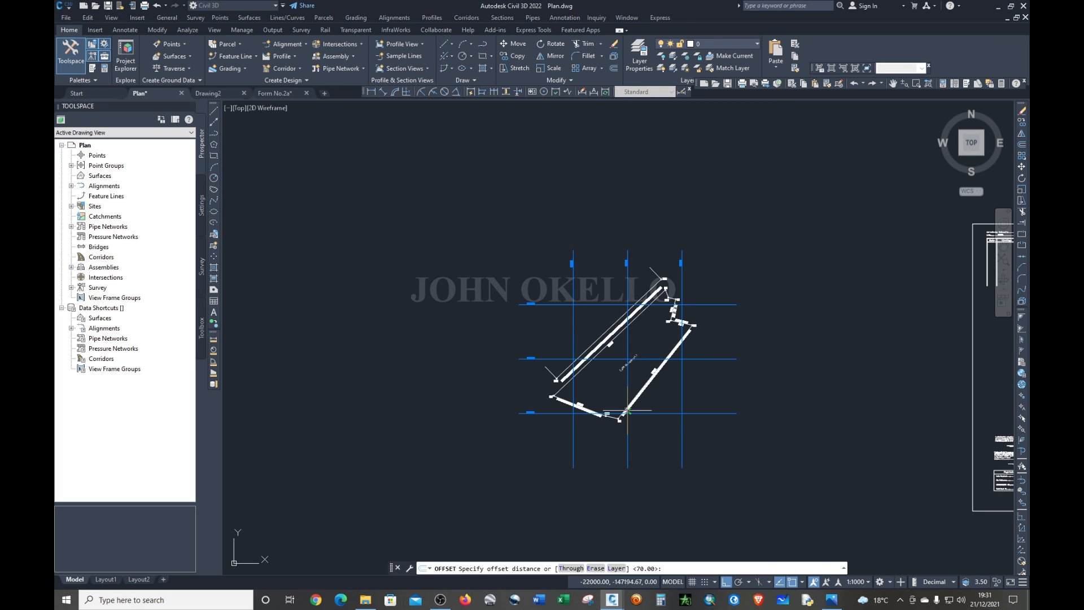
scroll(627, 411, up, 4)
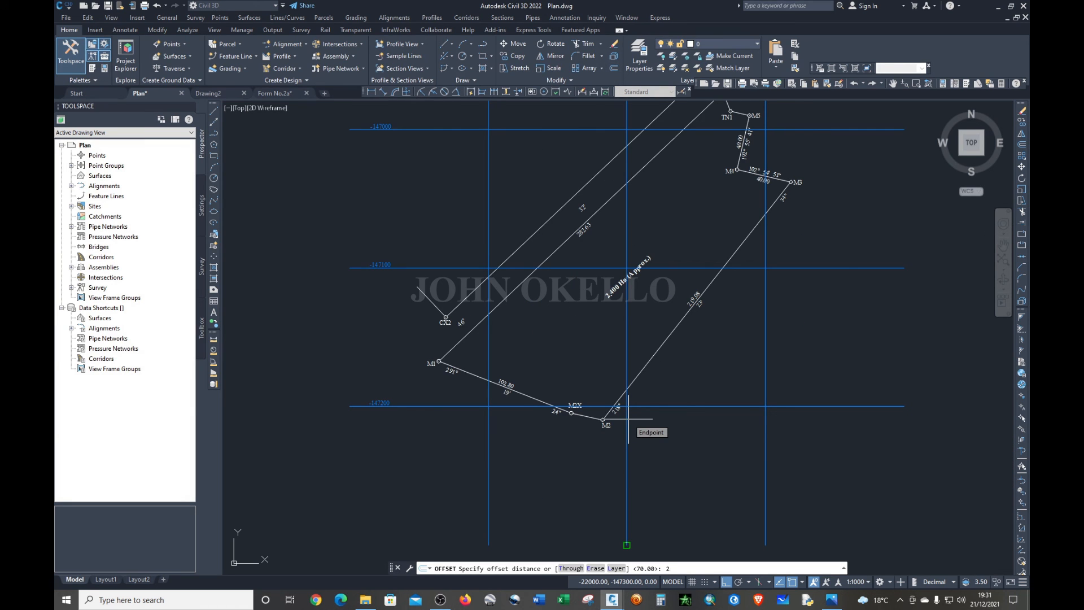
text(20)
key(Return)
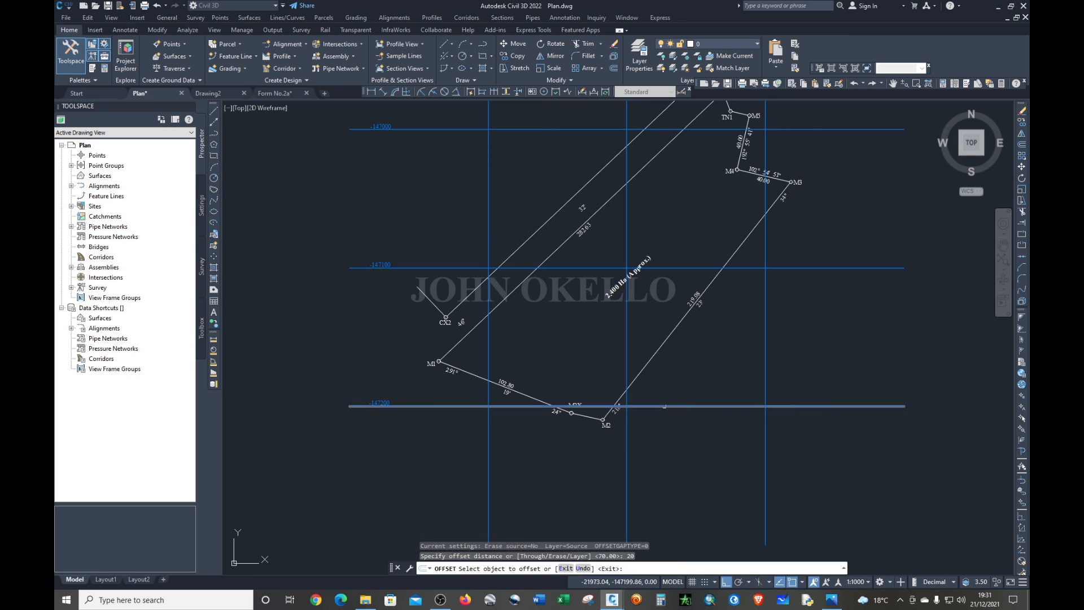
click(650, 406)
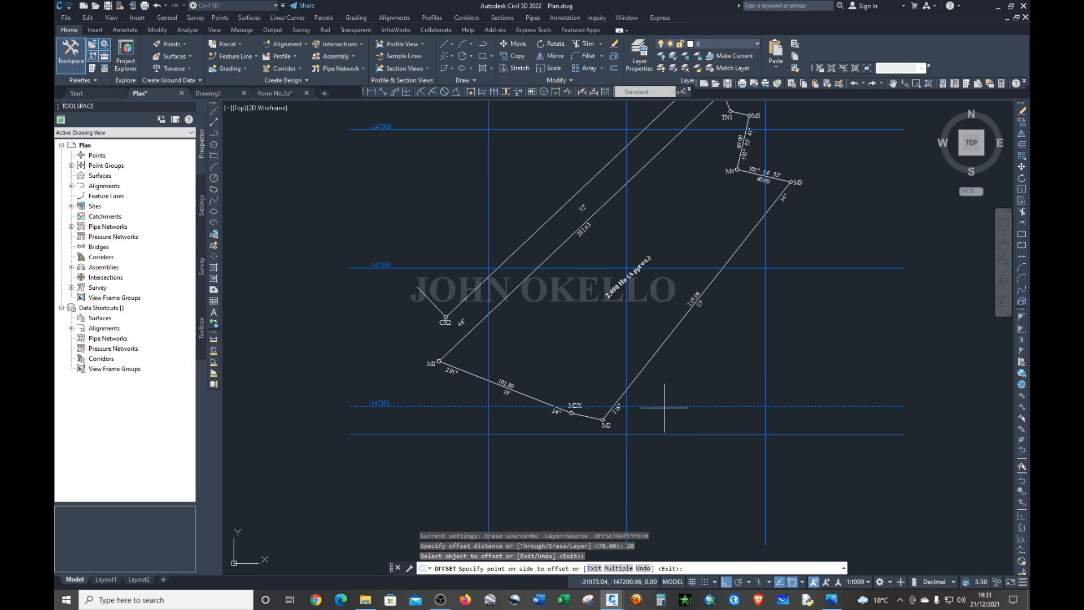
click(666, 451)
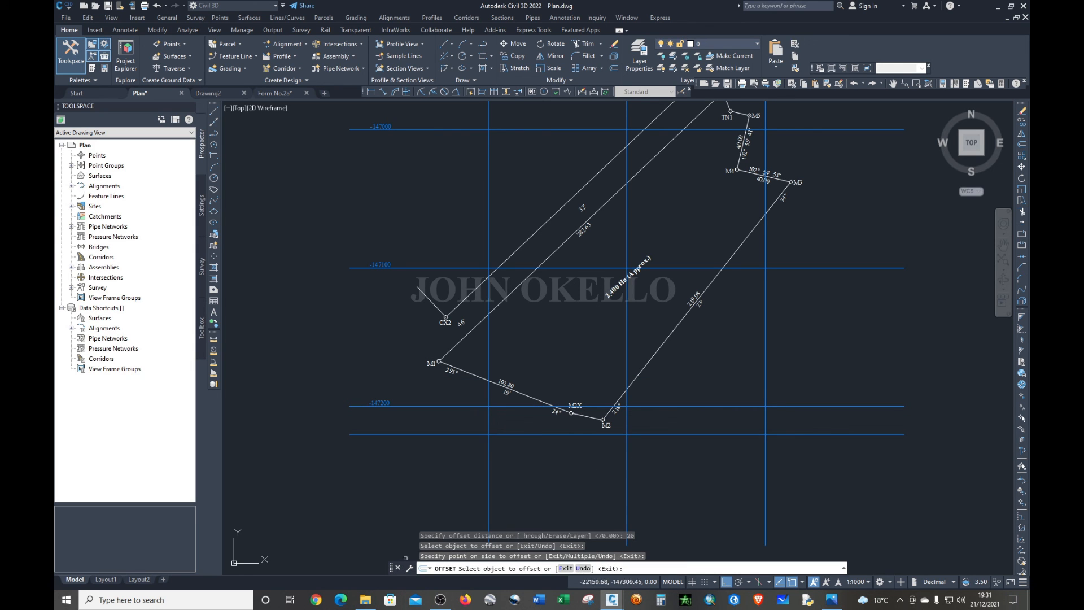
key(Escape)
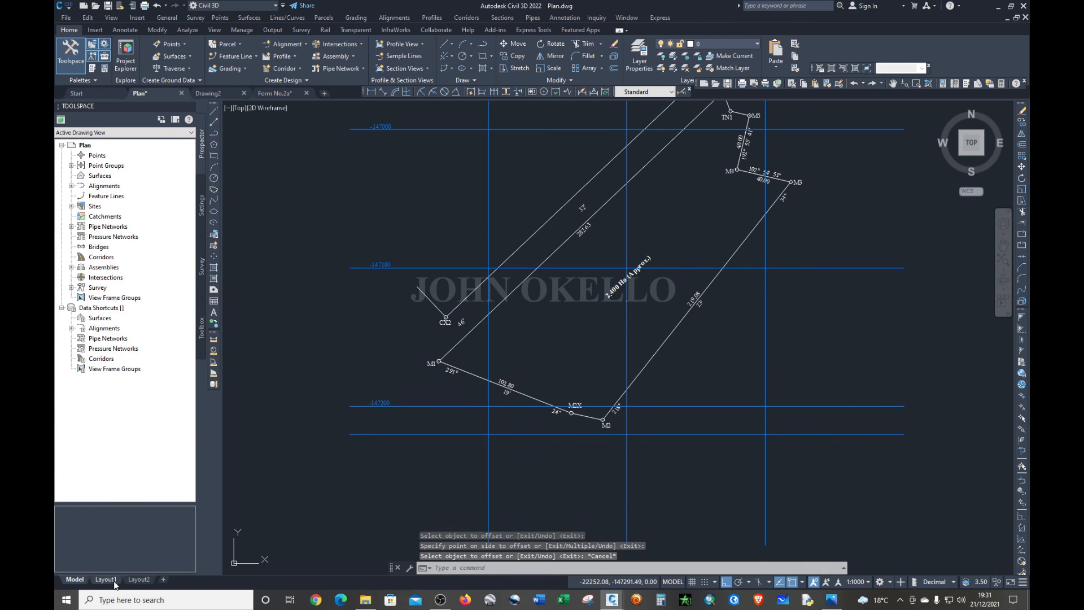
click(106, 579)
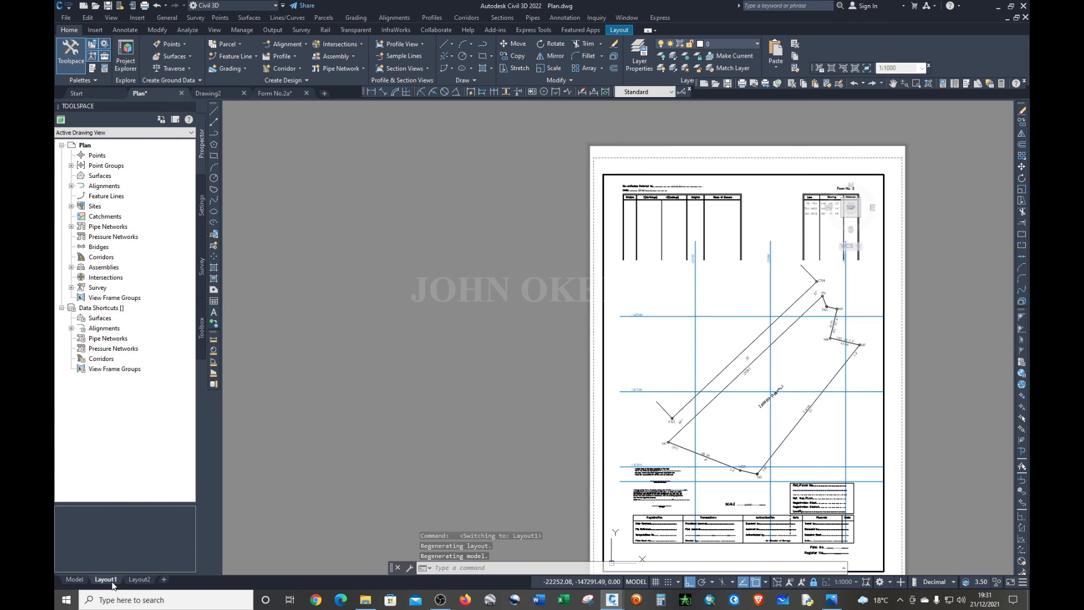
- In model space, trim the three vertical grid lines below the offset guide line and erase the guide
click(75, 579)
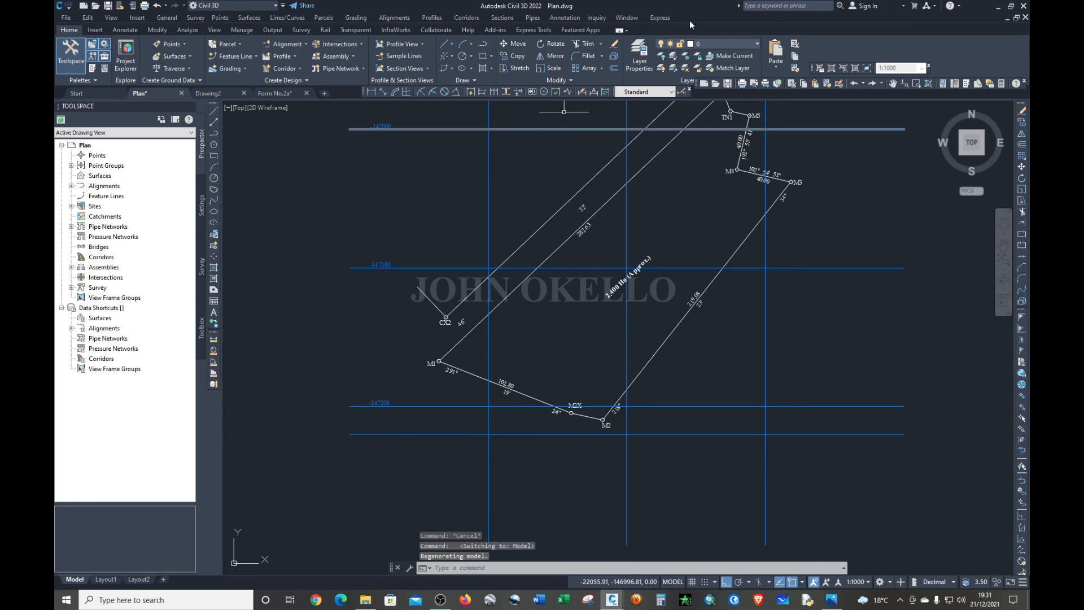
click(586, 45)
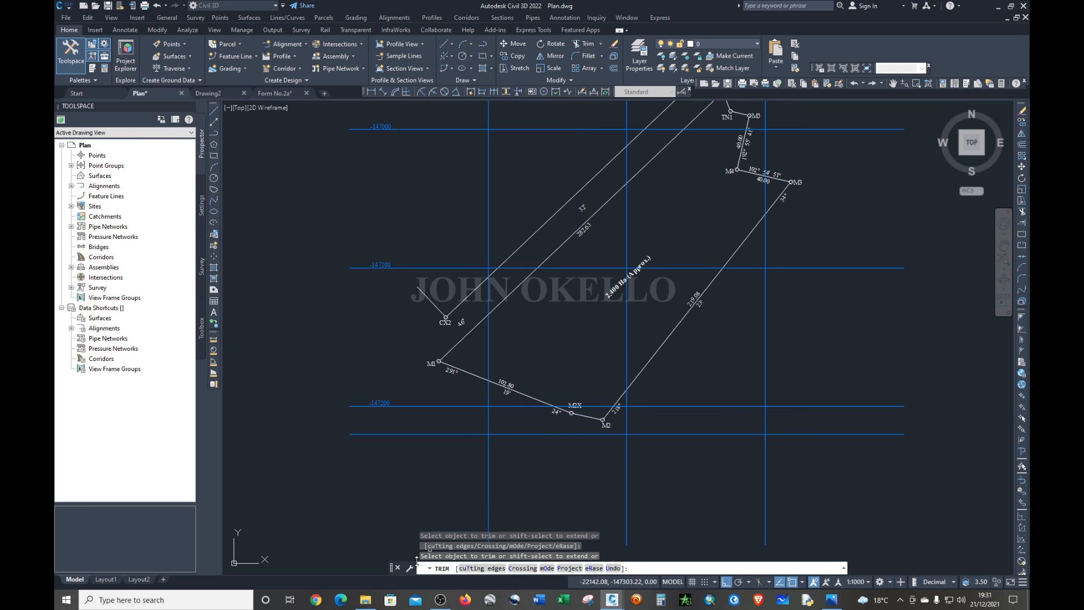
drag(452, 471, 859, 464)
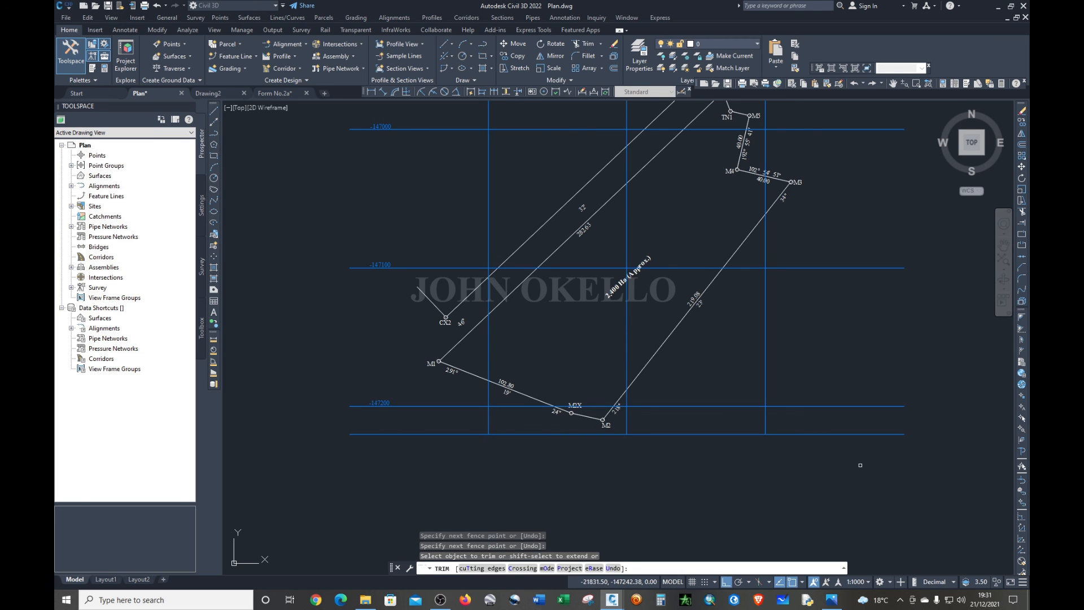
key(Escape)
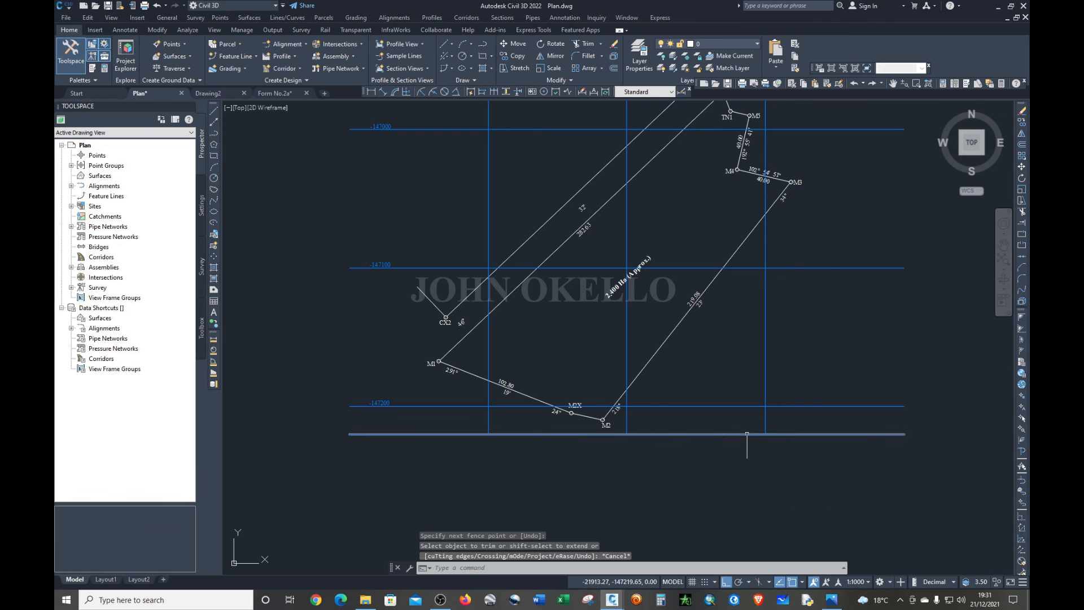
click(747, 434)
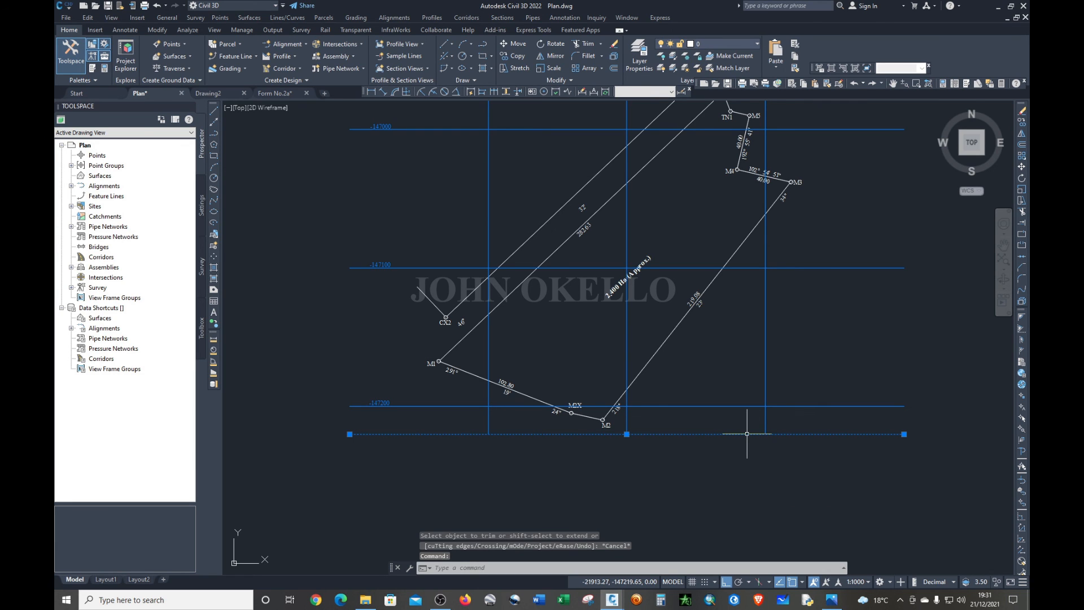
key(Delete)
scroll(716, 454, down, 4)
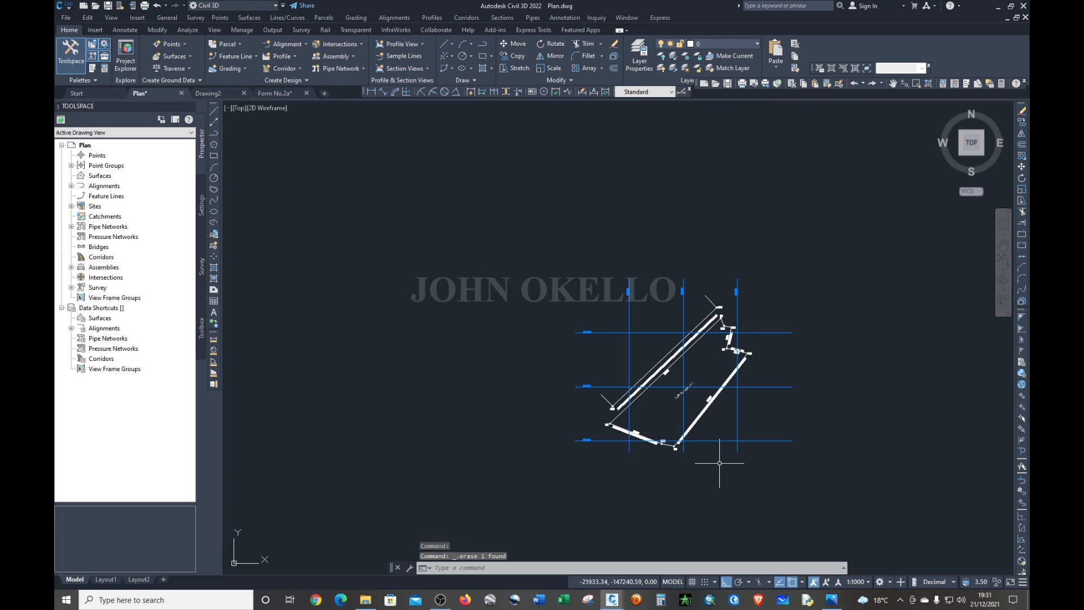
click(614, 69)
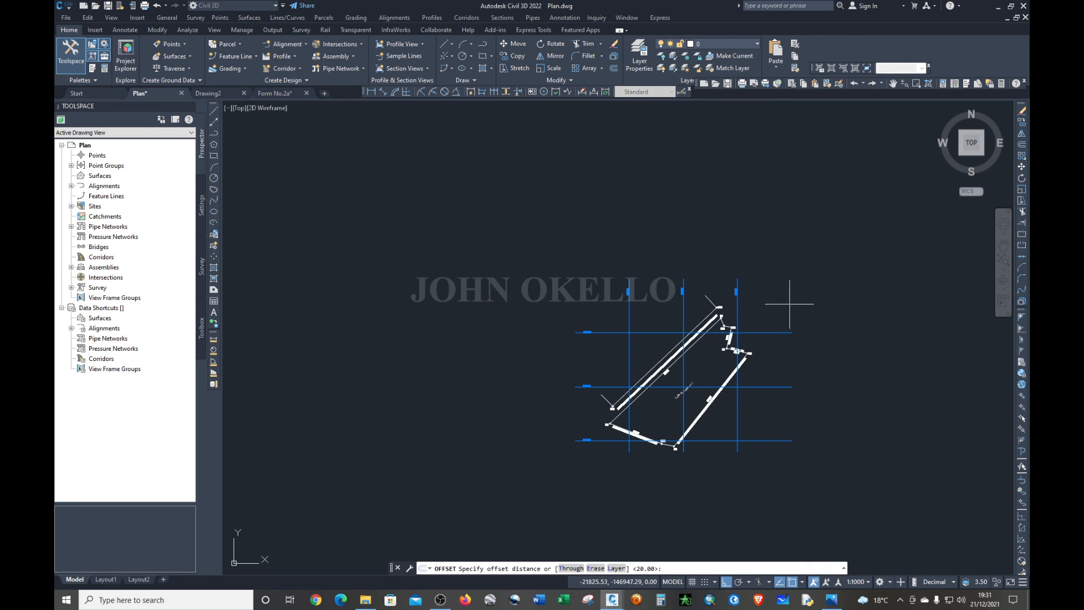
text(50)
key(Return)
scroll(788, 407, up, 2)
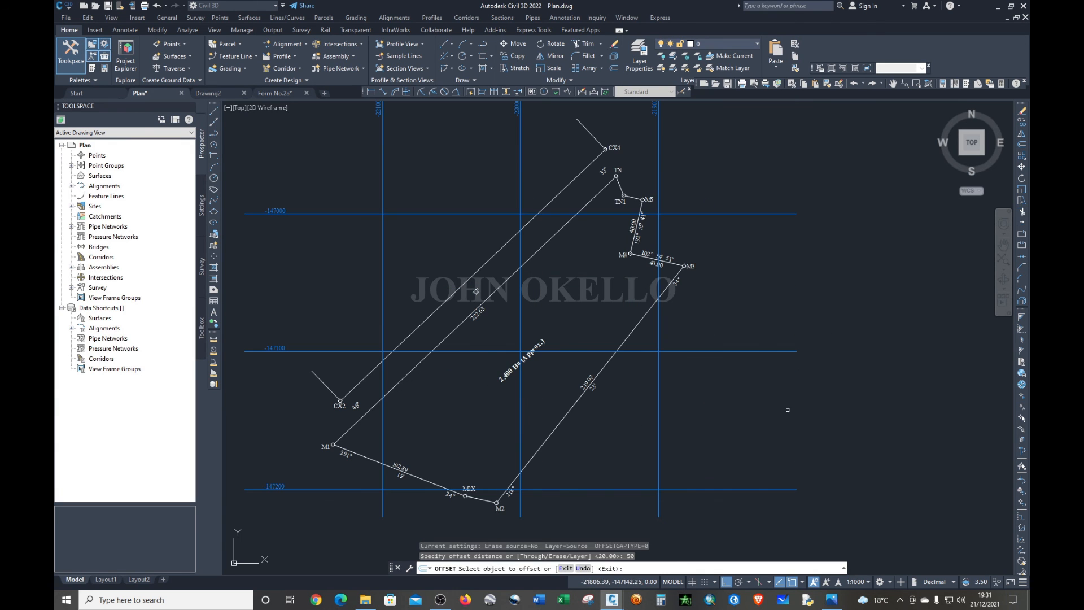
click(656, 416)
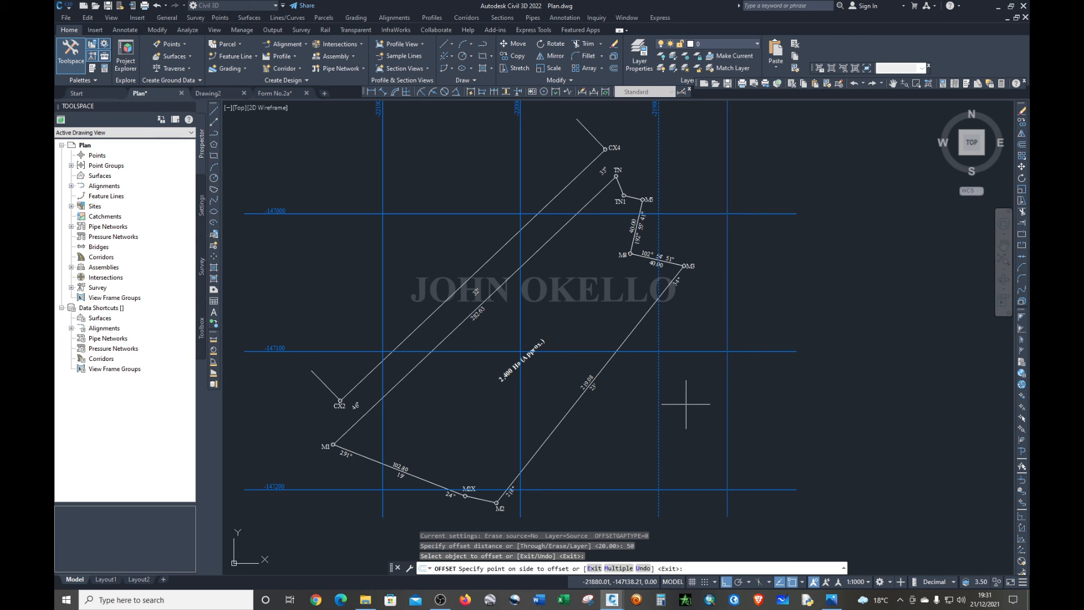
key(Escape)
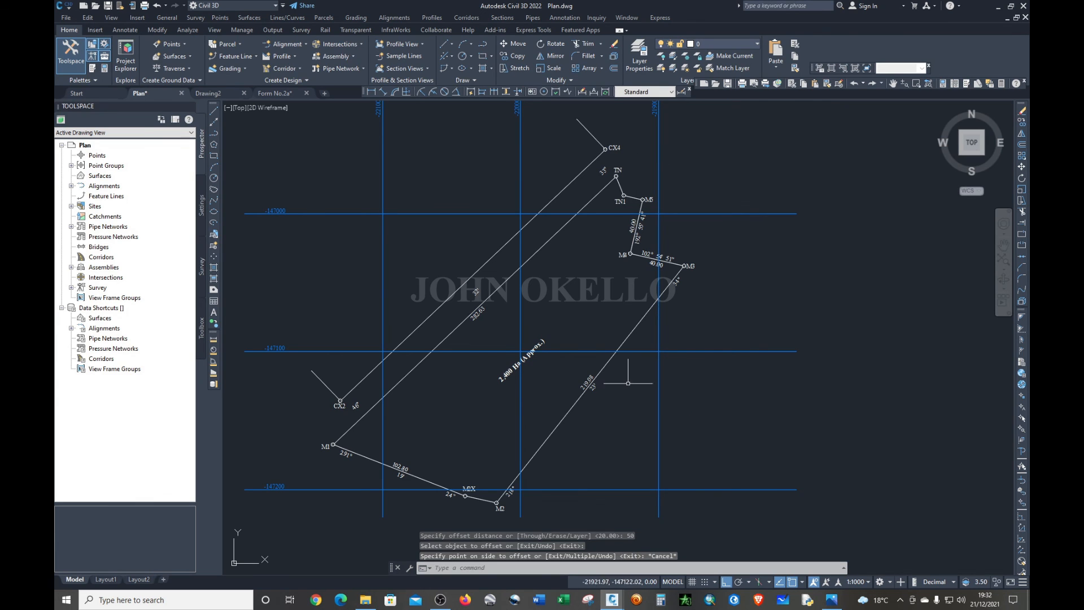
- Offset the -21900 vertical grid line by 30 toward the outer east side of the parcel as a trimming guide
click(614, 67)
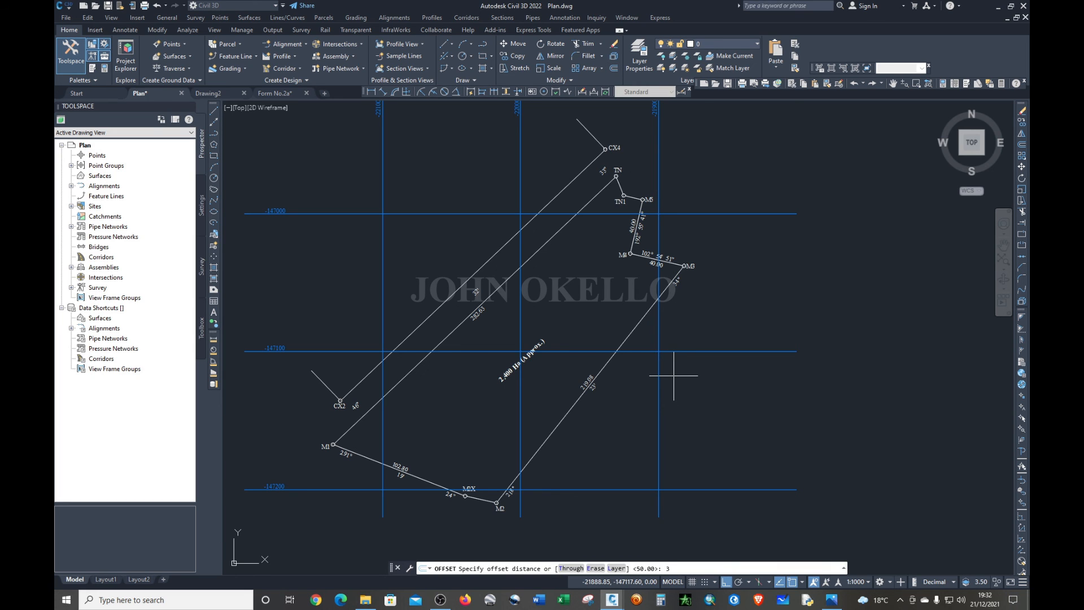
key(Return)
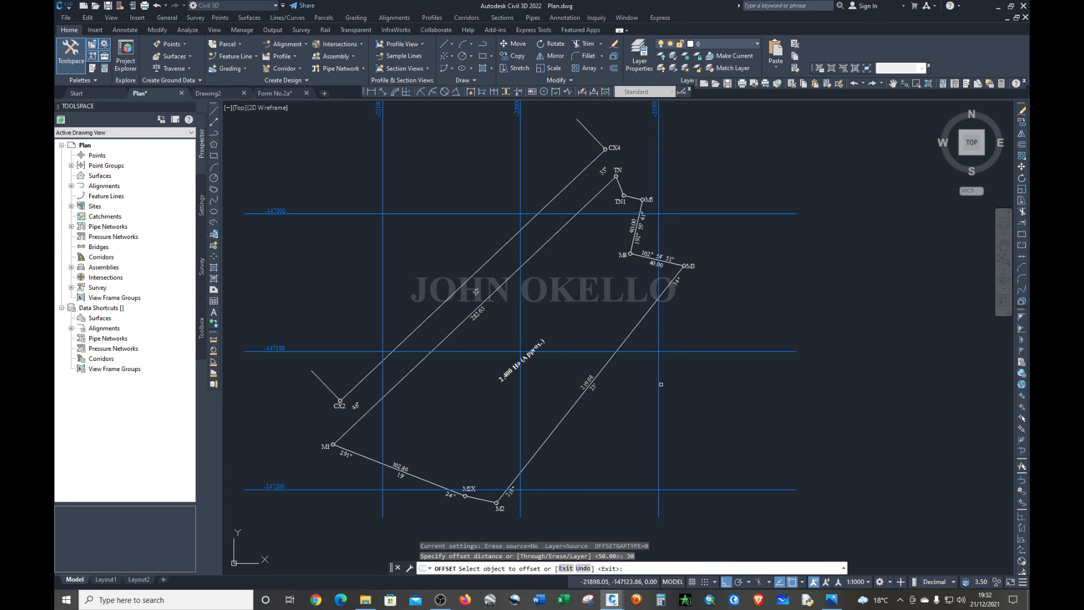
click(659, 388)
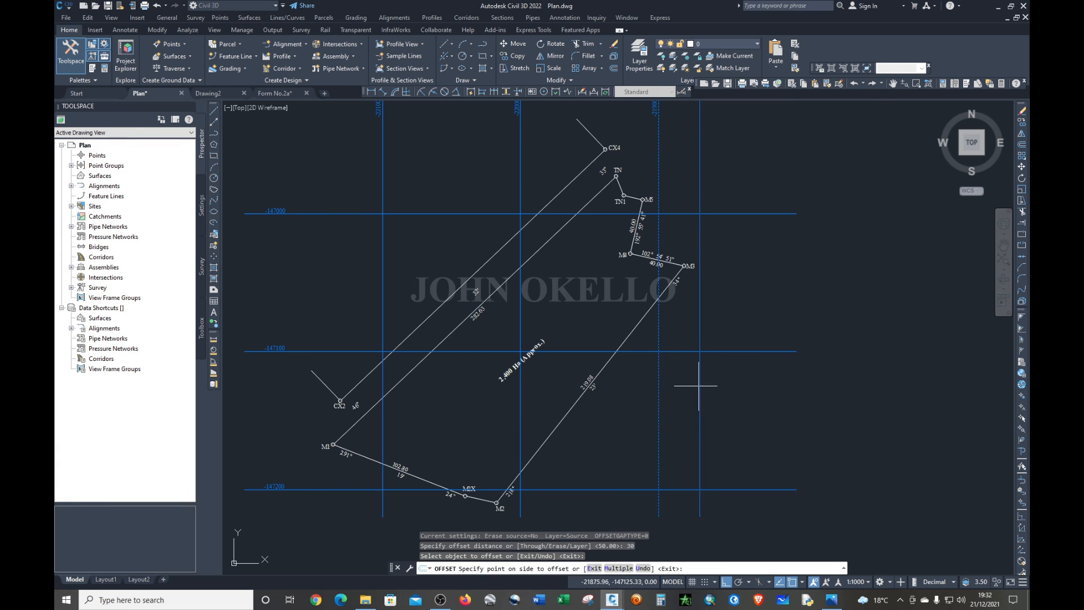
click(727, 377)
key(Escape)
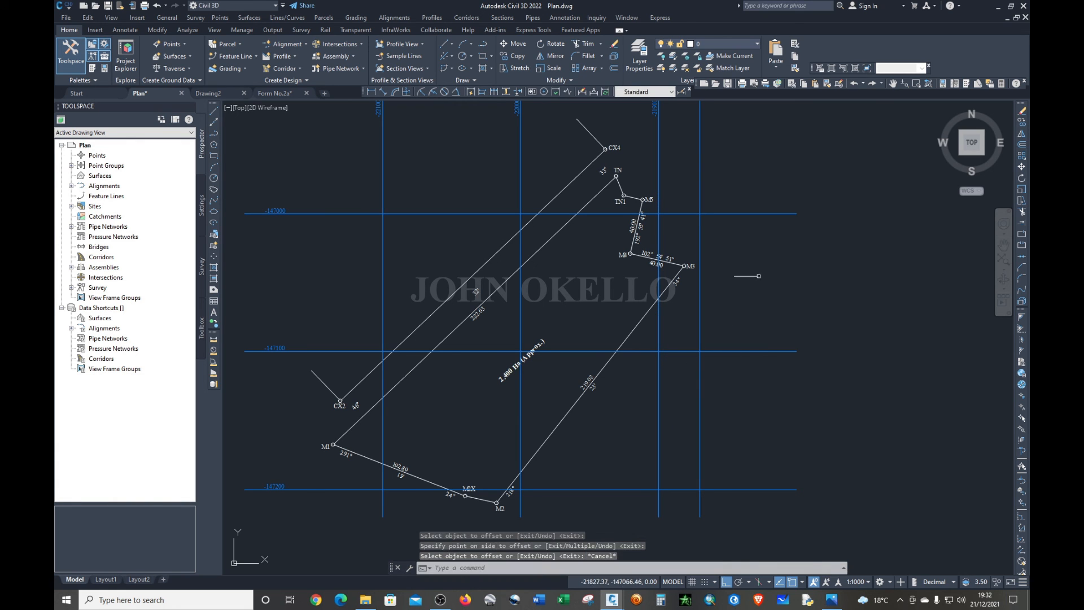
- Trim the three horizontal grid lines east of the offset guide line and erase the guide
click(578, 44)
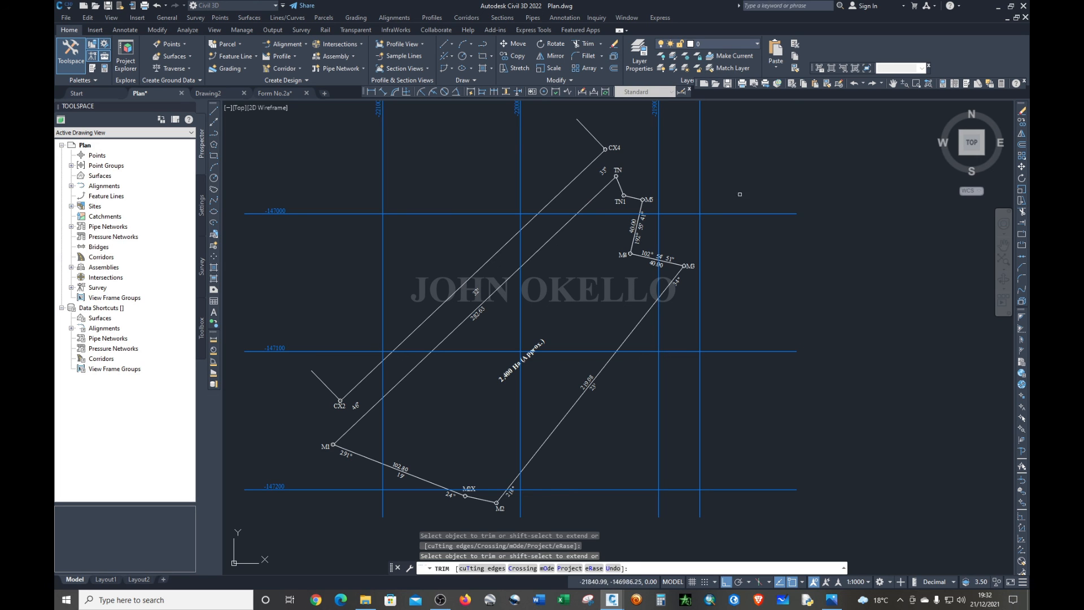
mouse_move(752, 191)
mouse_down()
mouse_move(772, 492)
mouse_move(764, 541)
mouse_up()
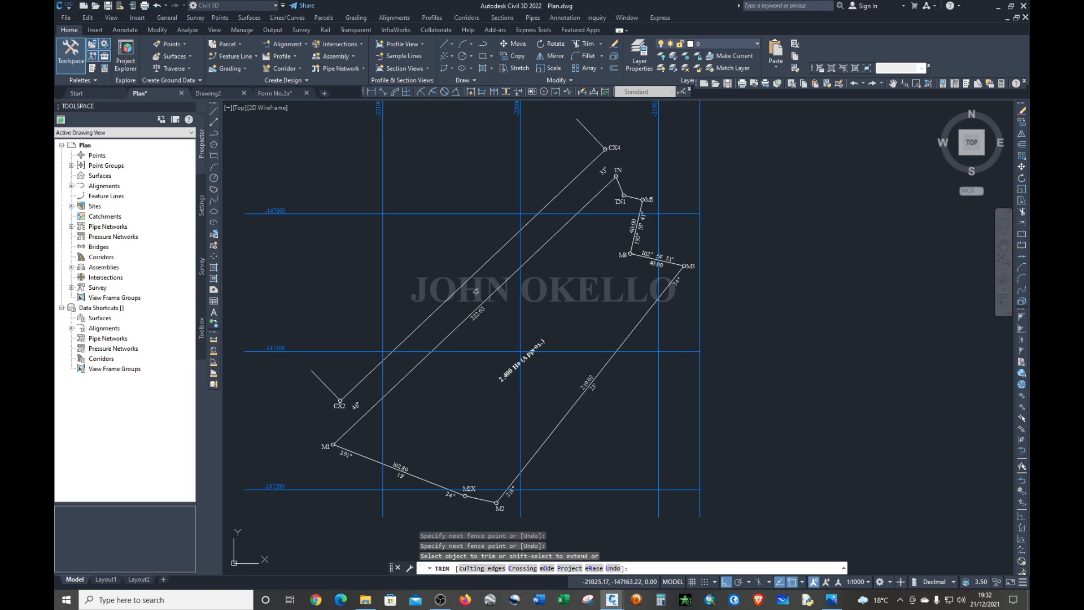
key(Return)
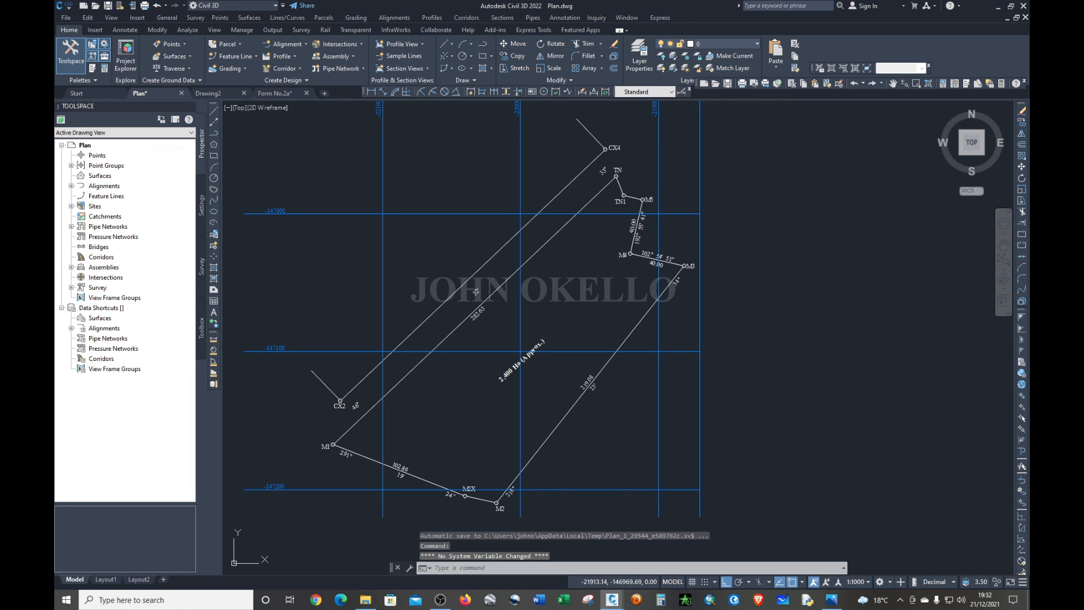
click(699, 325)
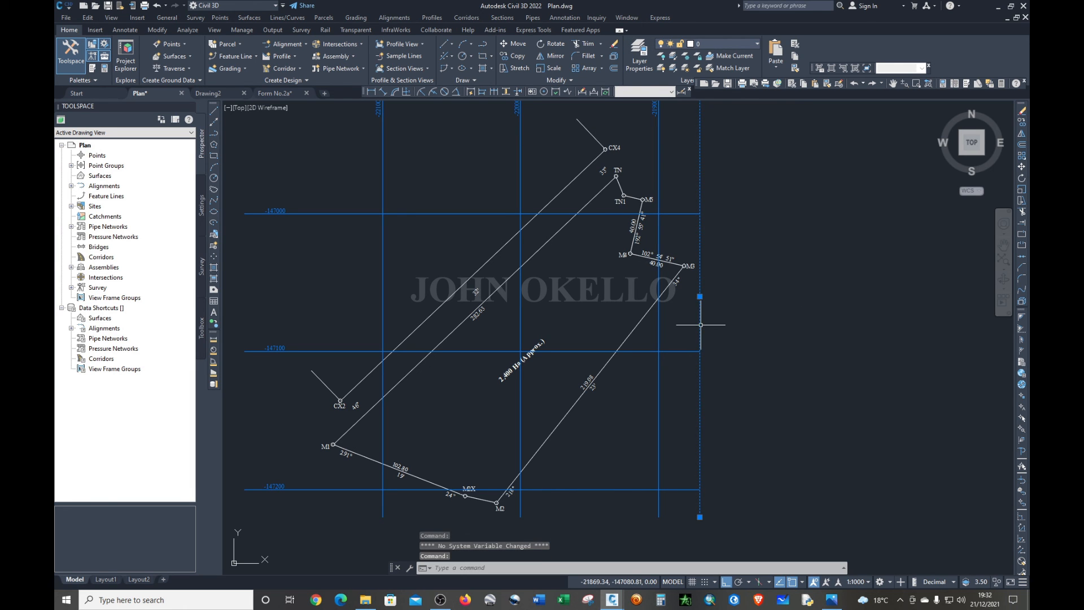
key(Delete)
scroll(701, 325, down, 3)
scroll(700, 260, up, 3)
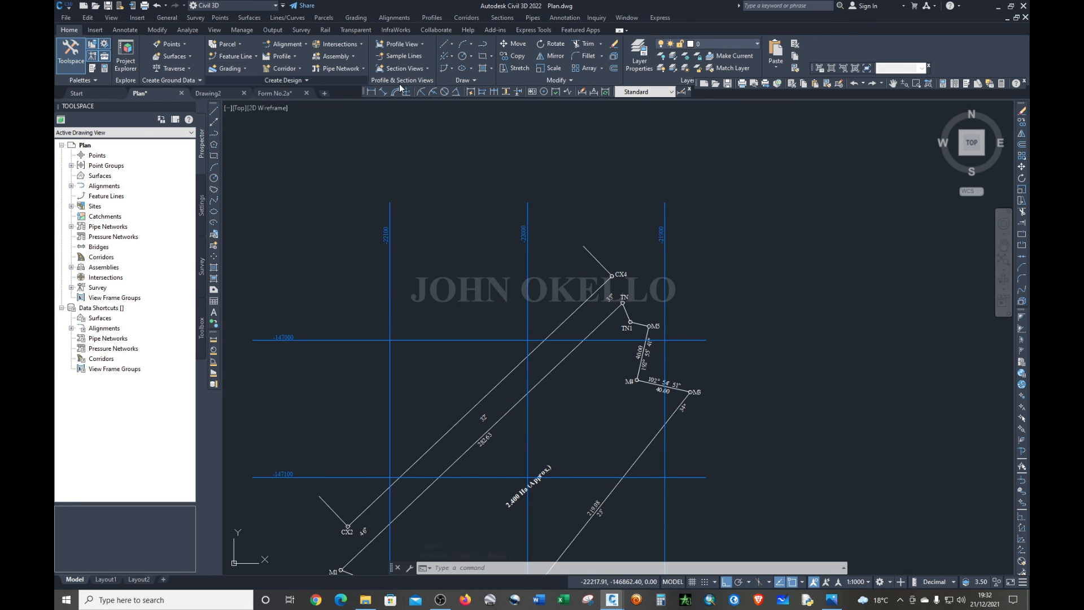
click(211, 343)
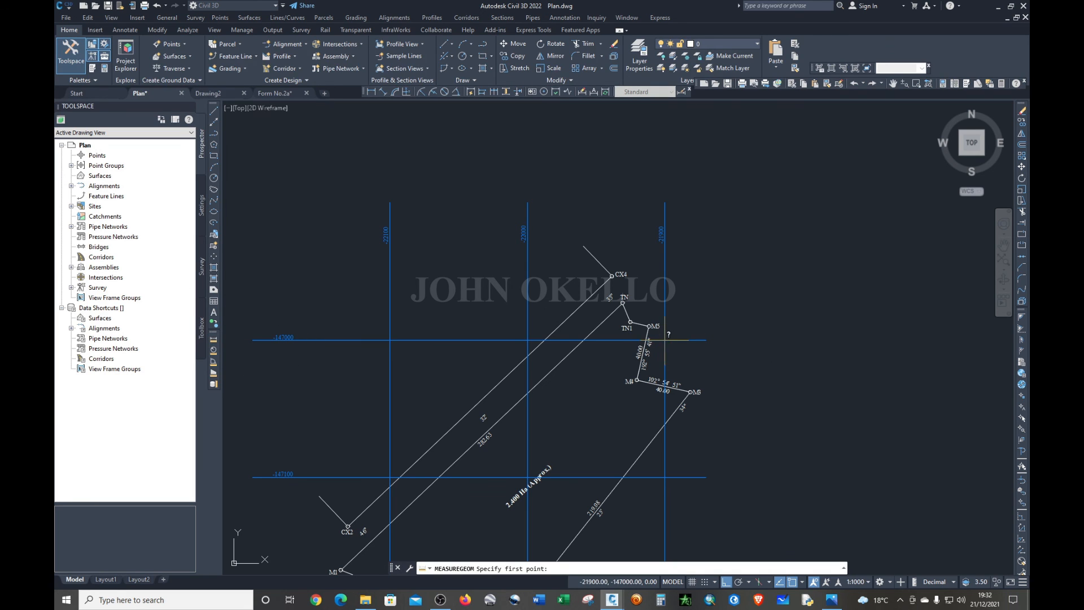
click(665, 340)
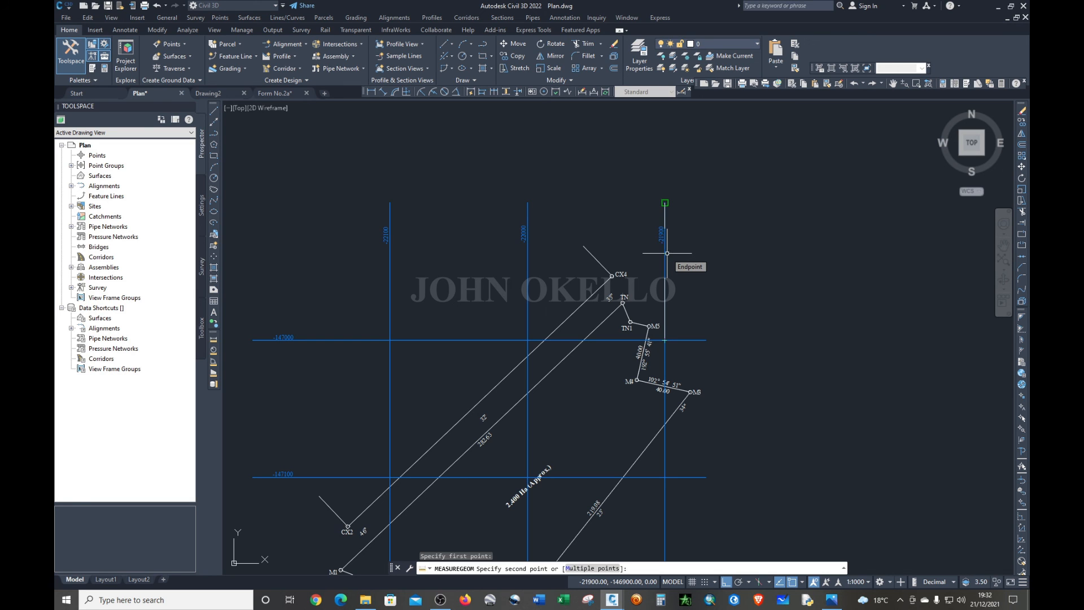
key(Escape)
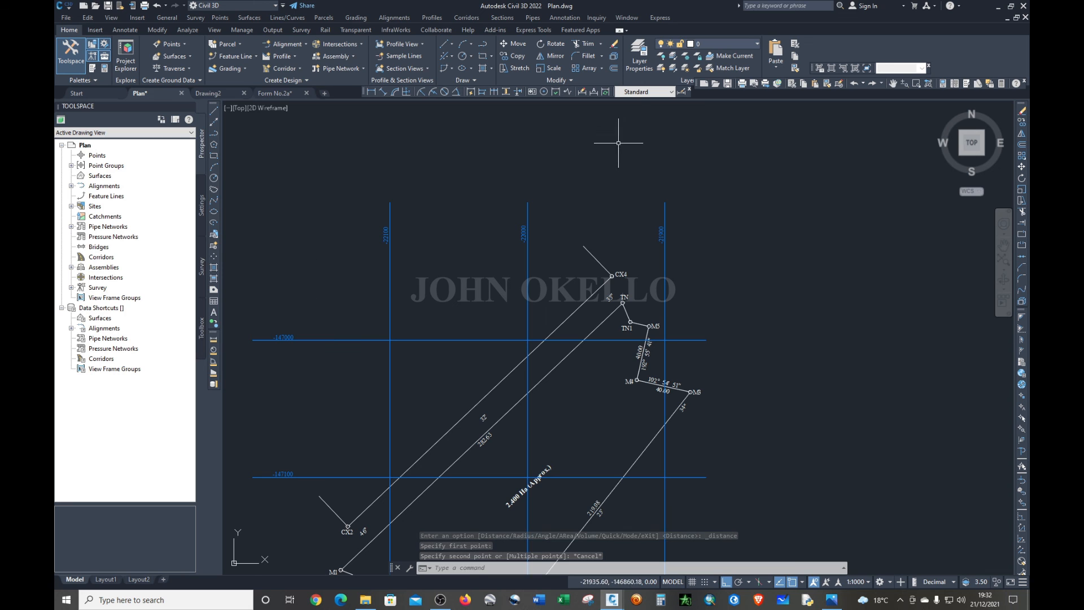
click(614, 68)
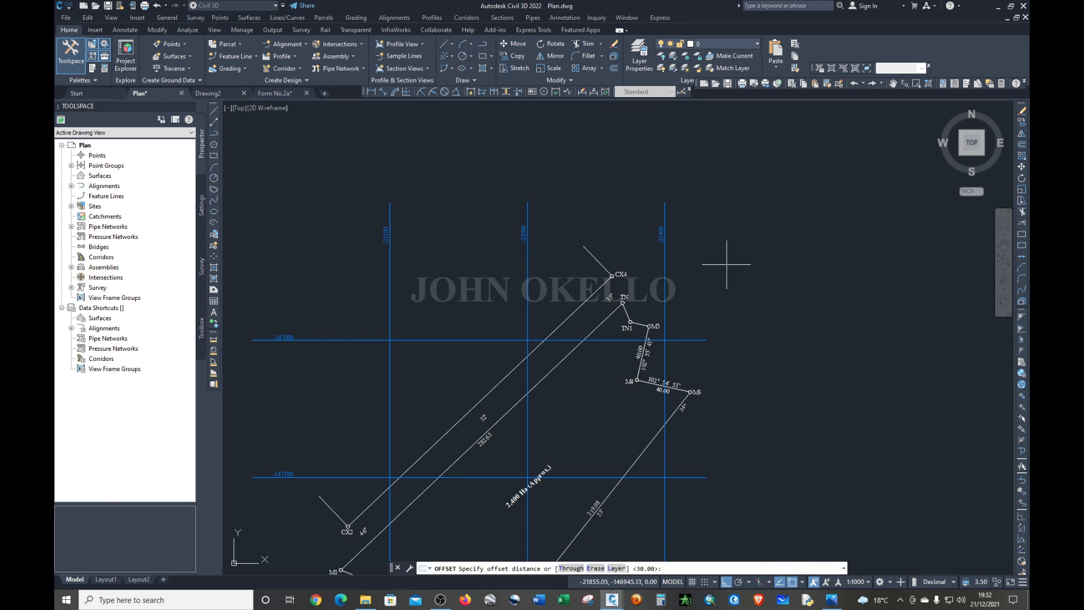
key(Escape)
- Offset the -22100 vertical grid line by 40 toward the outer west side of the parcel as a trimming guide
scroll(728, 272, down, 4)
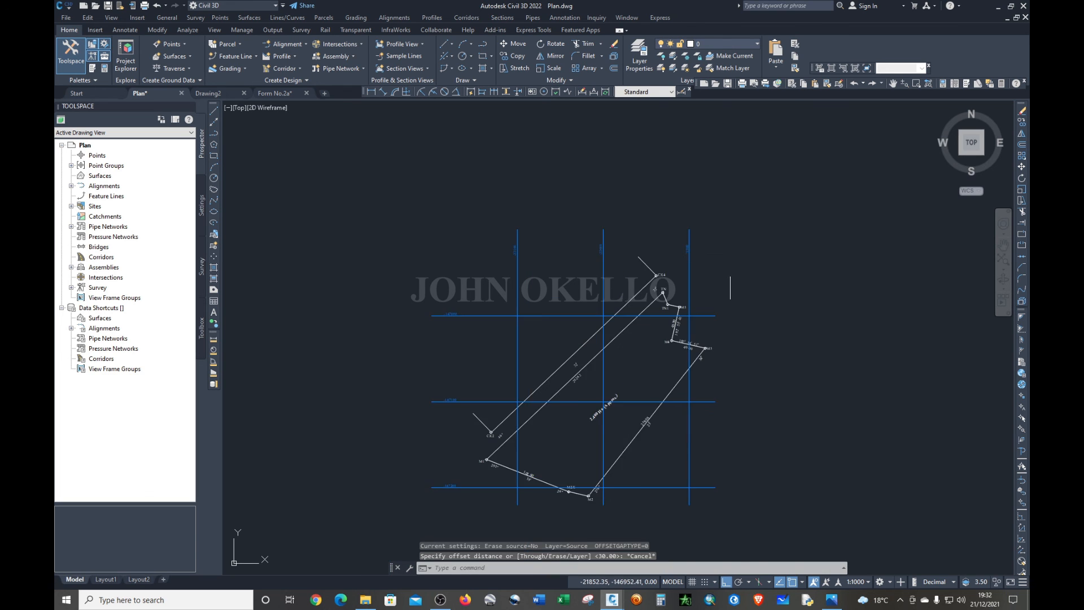
scroll(575, 366, up, 4)
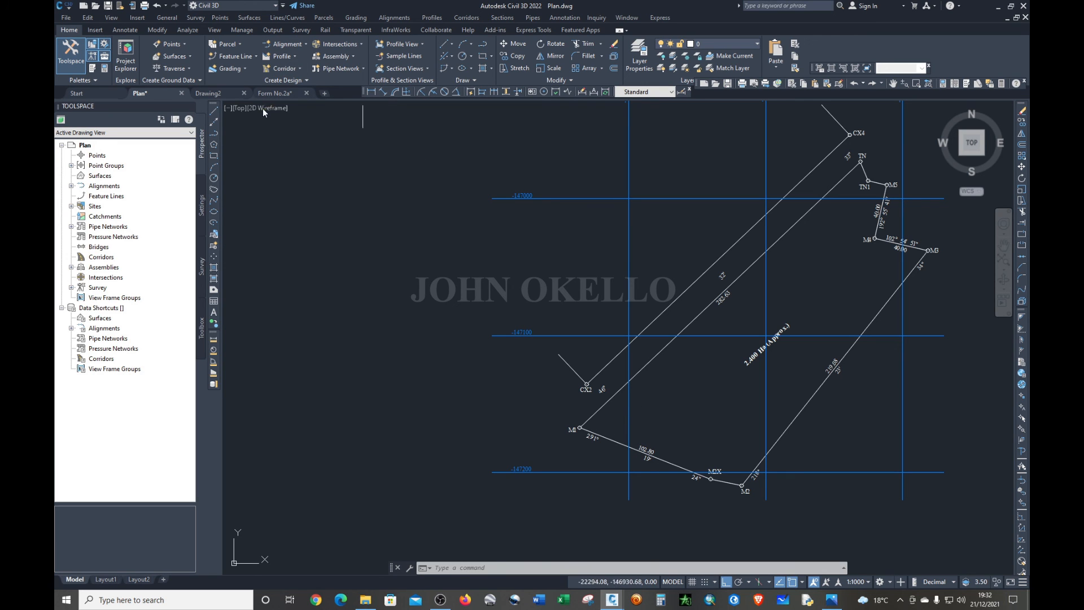
click(616, 68)
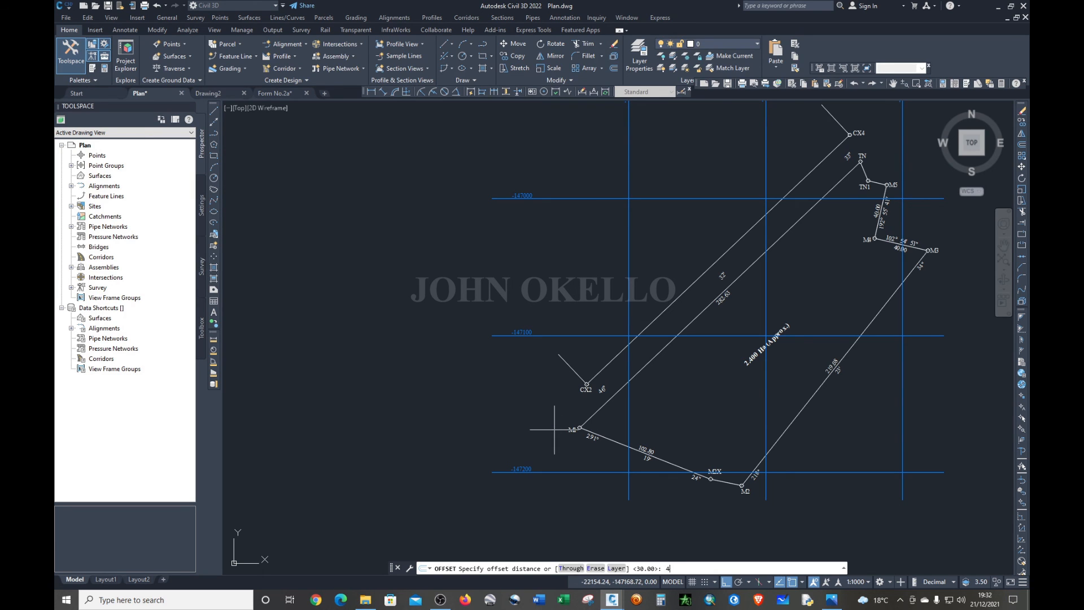
key(Return)
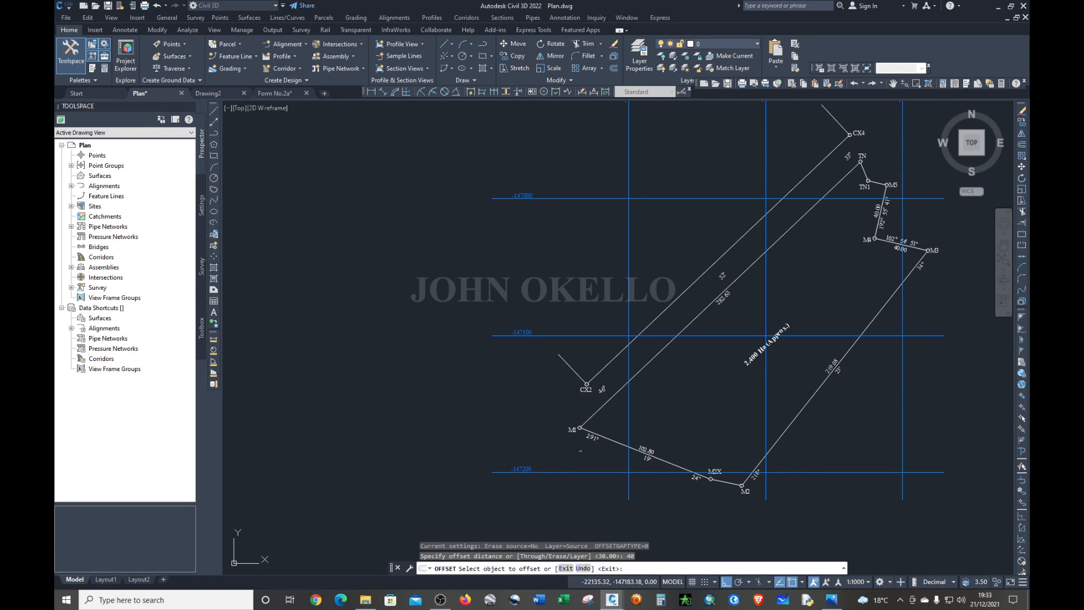
click(627, 402)
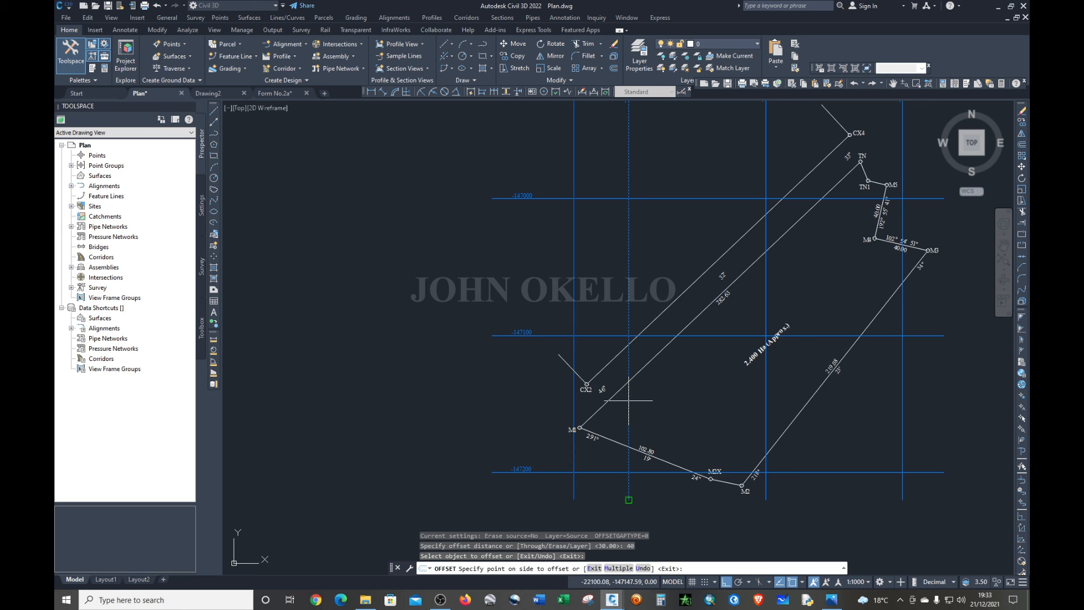
click(552, 438)
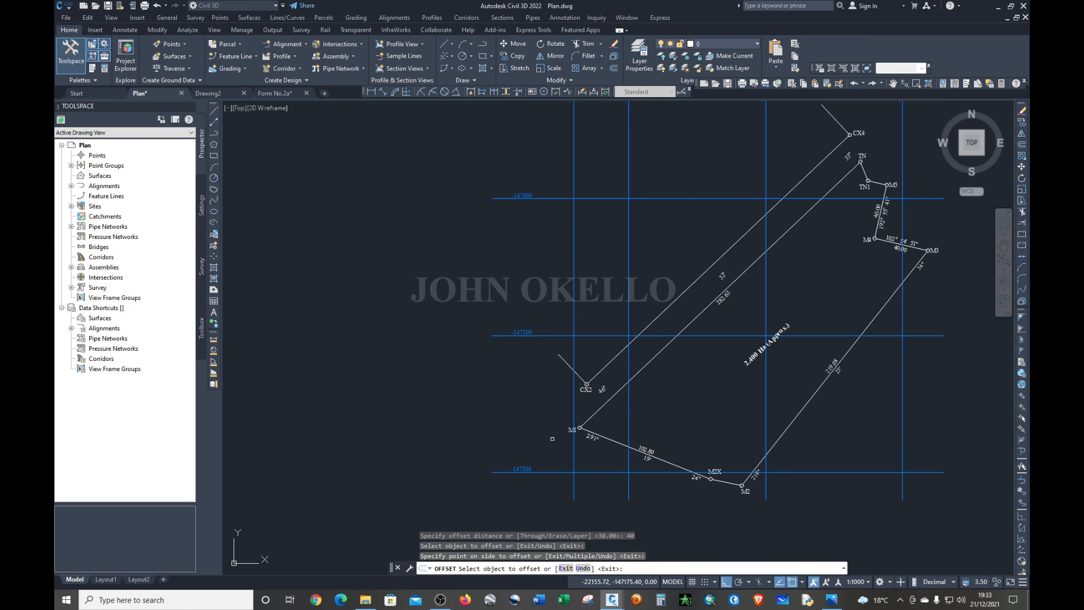
key(Escape)
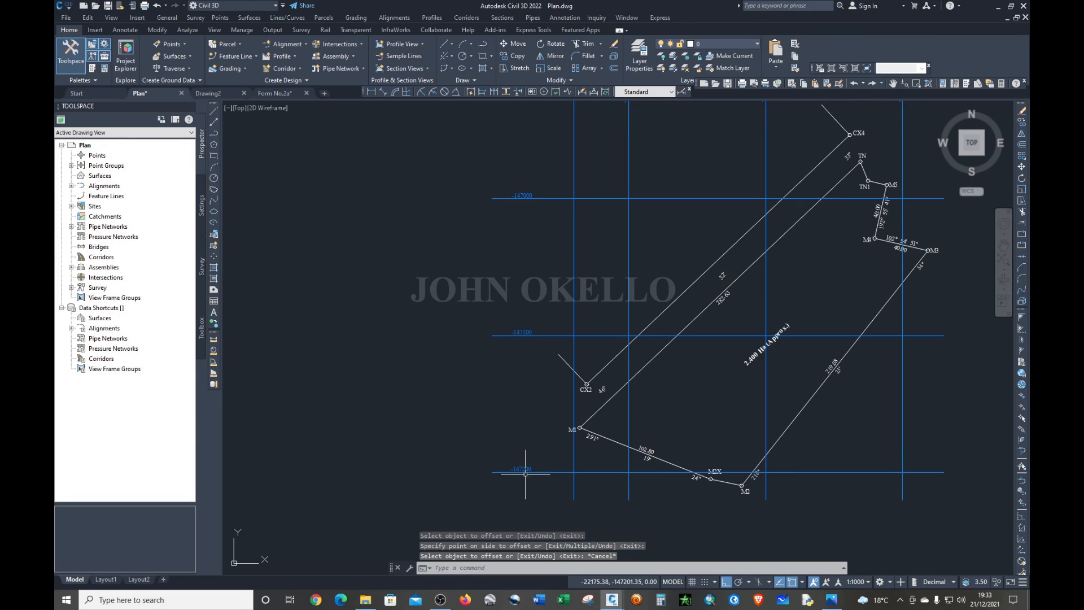
- Move the -147200 grid label along its grid line to just inside the offset guide line, sitting slightly above the grid line
scroll(526, 474, up, 1)
click(524, 465)
click(525, 466)
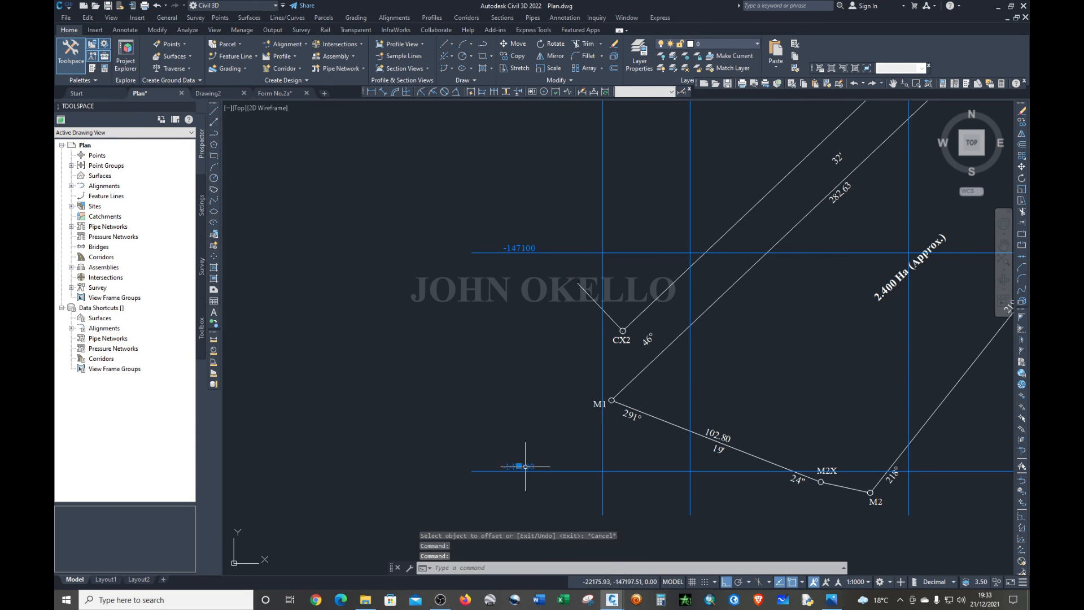
drag(525, 466, 624, 461)
click(554, 462)
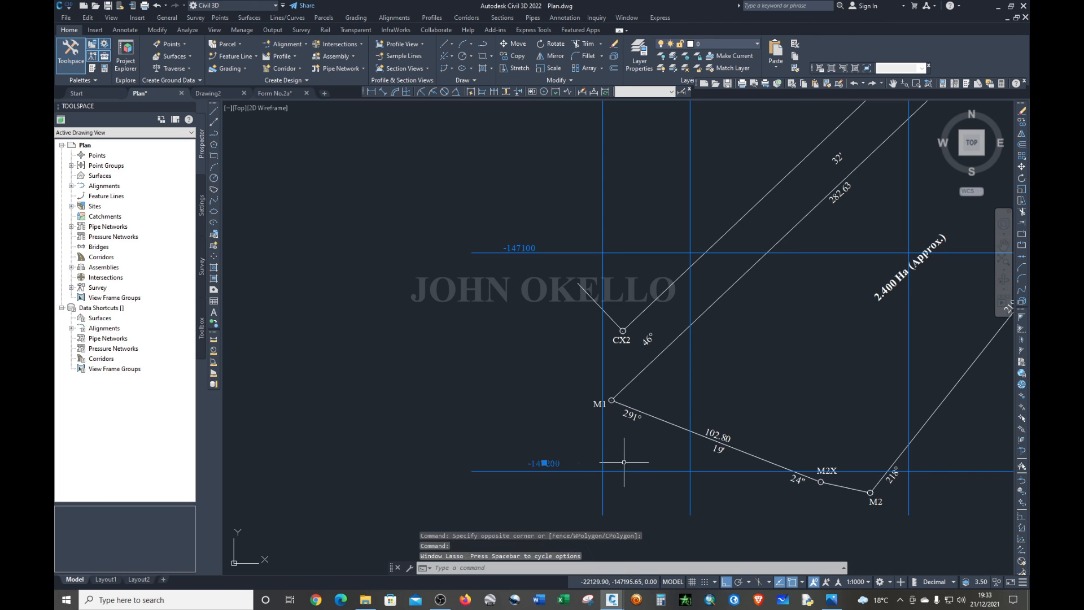
click(556, 465)
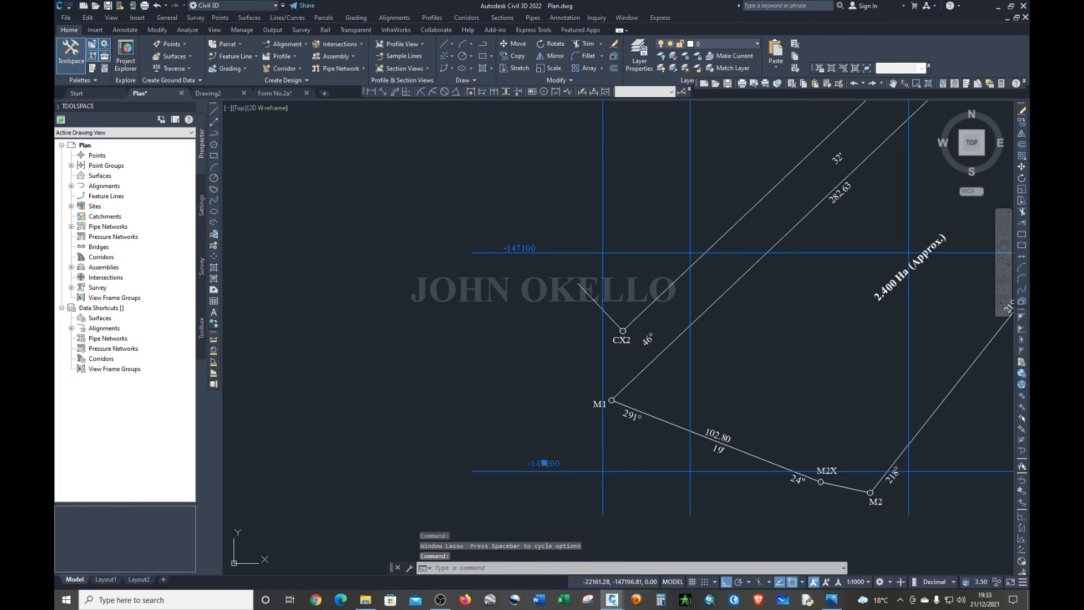
key(Escape)
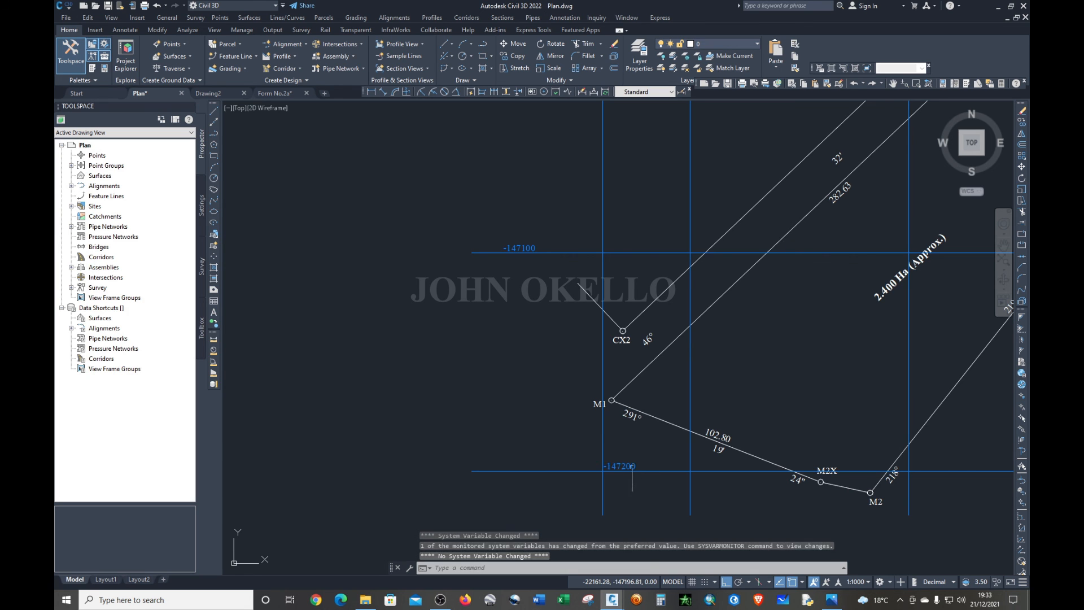
scroll(606, 466, up, 8)
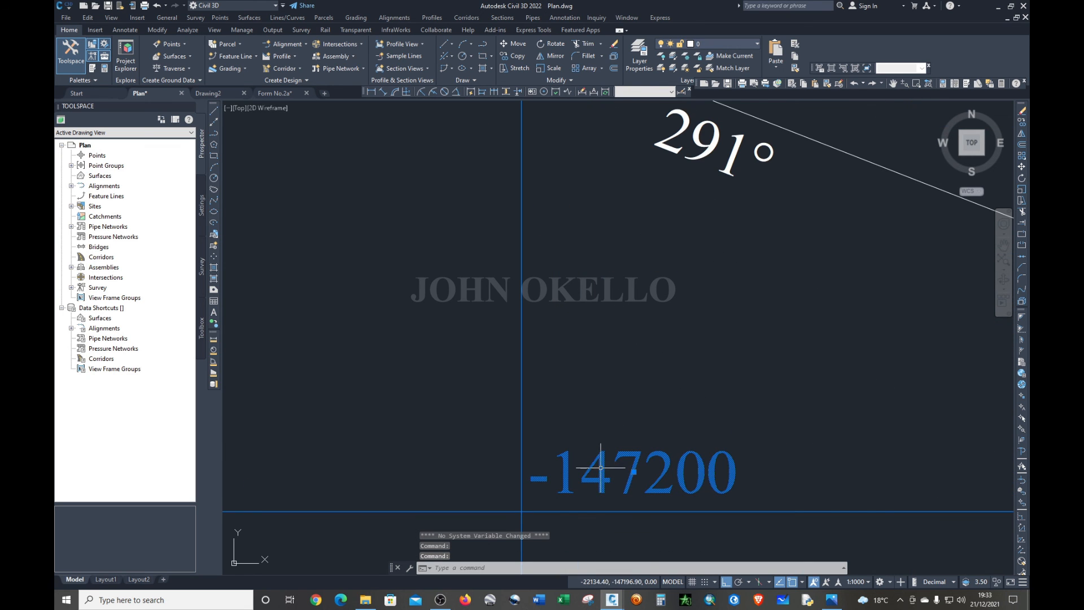
click(606, 465)
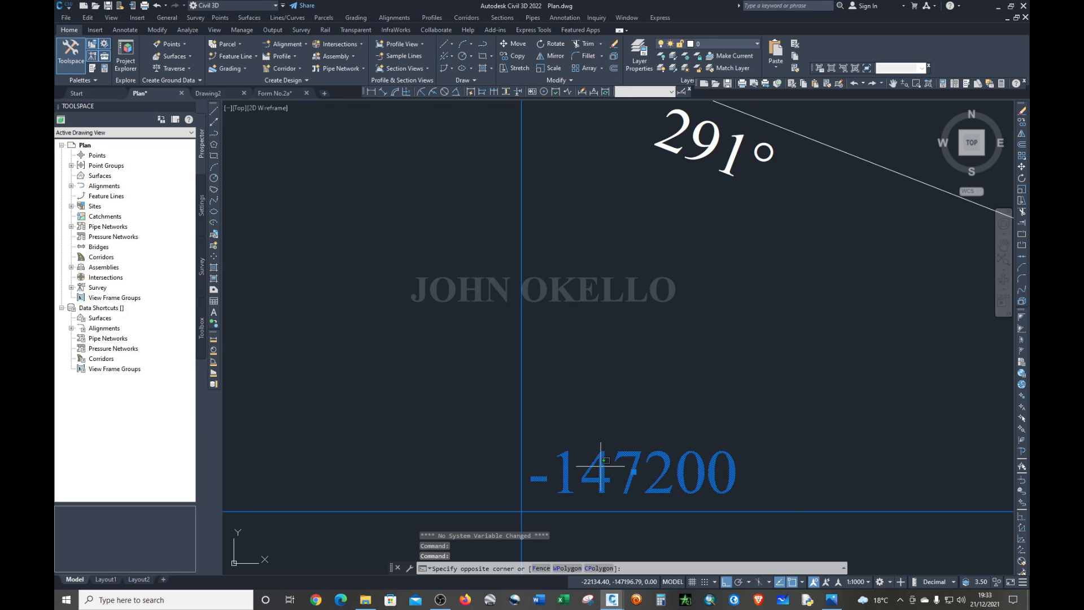
scroll(606, 460, down, 5)
click(602, 460)
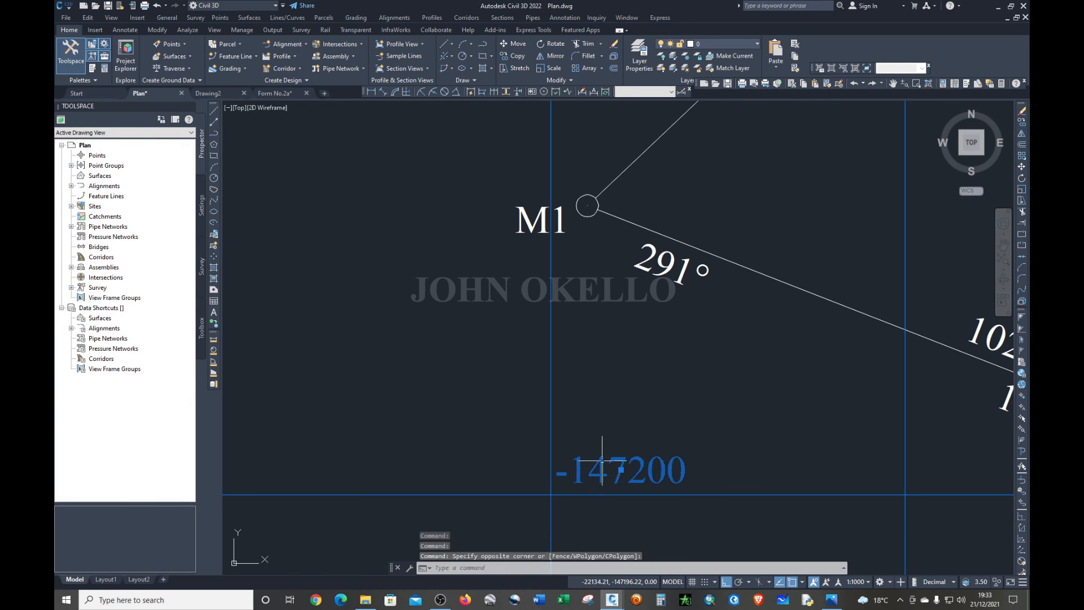
click(600, 468)
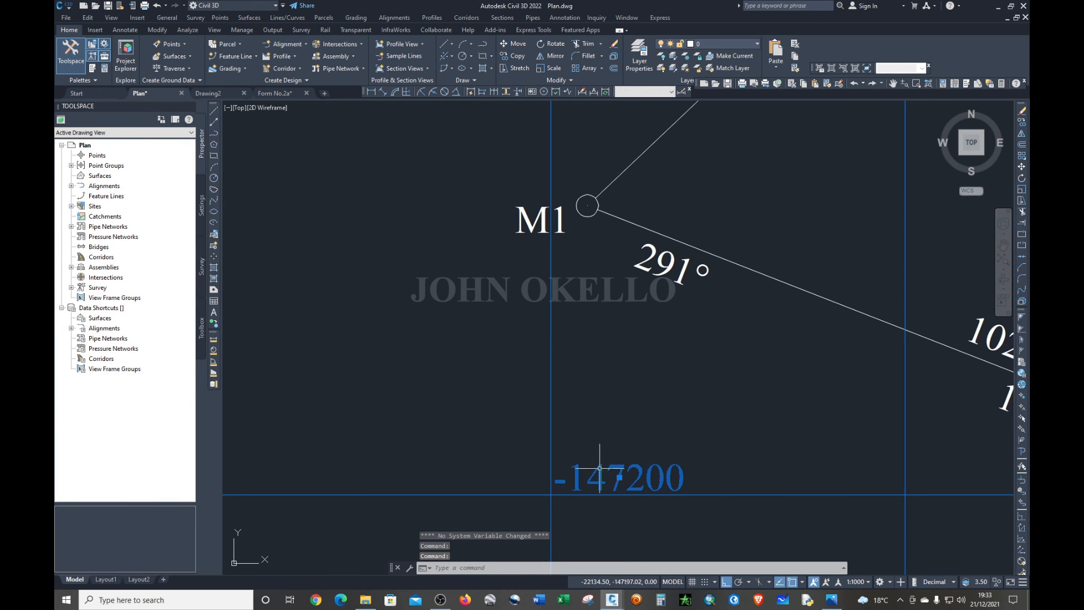
scroll(599, 468, down, 4)
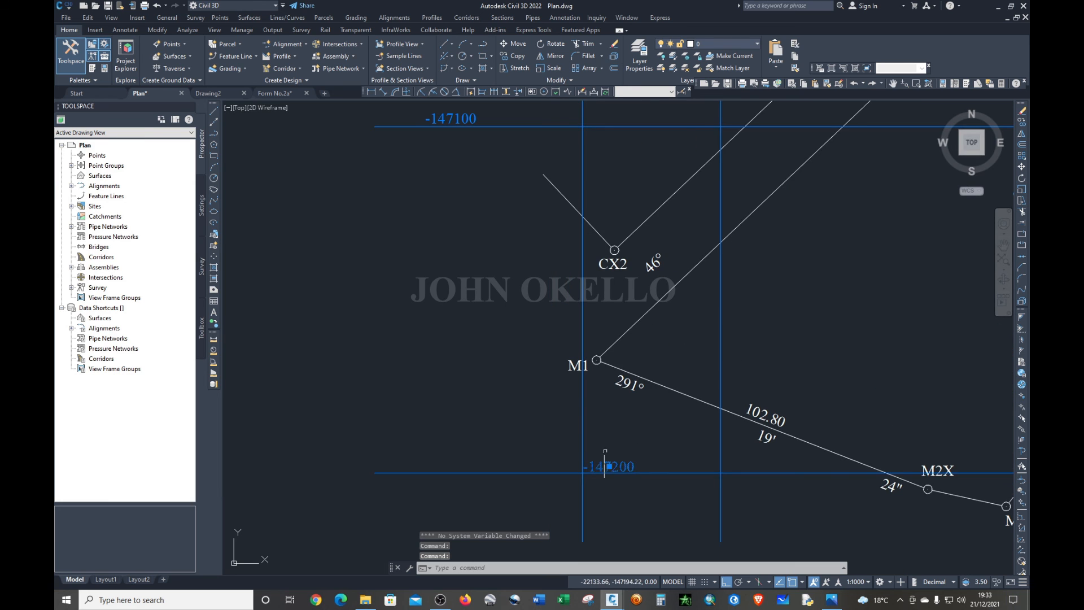
- Move the -147100 and -147000 grid labels along their grid lines to just inside the offset guide line
scroll(605, 359, down, 4)
scroll(553, 243, up, 6)
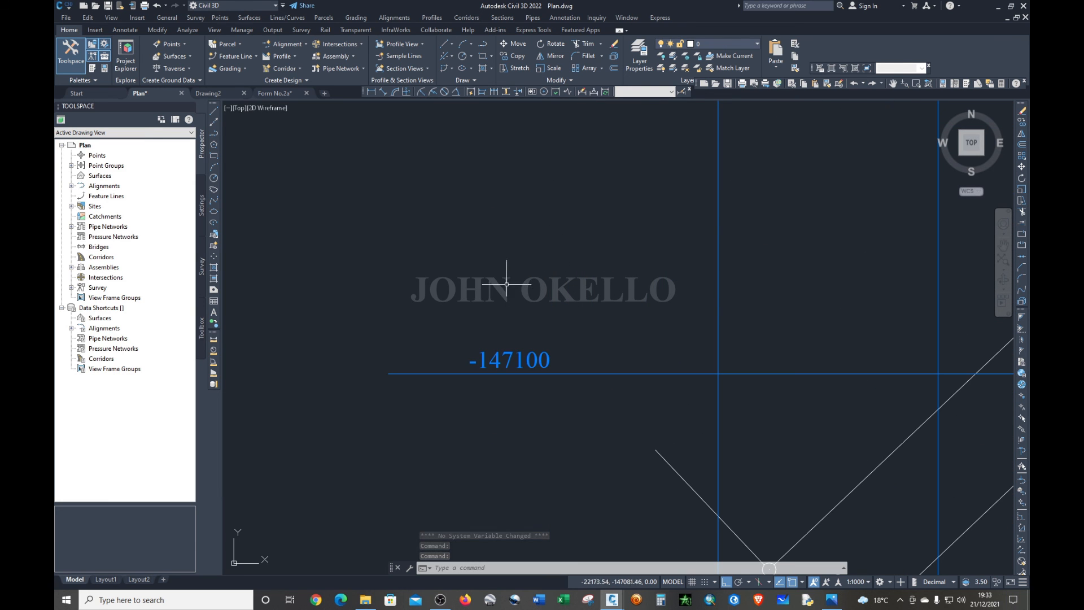
click(499, 358)
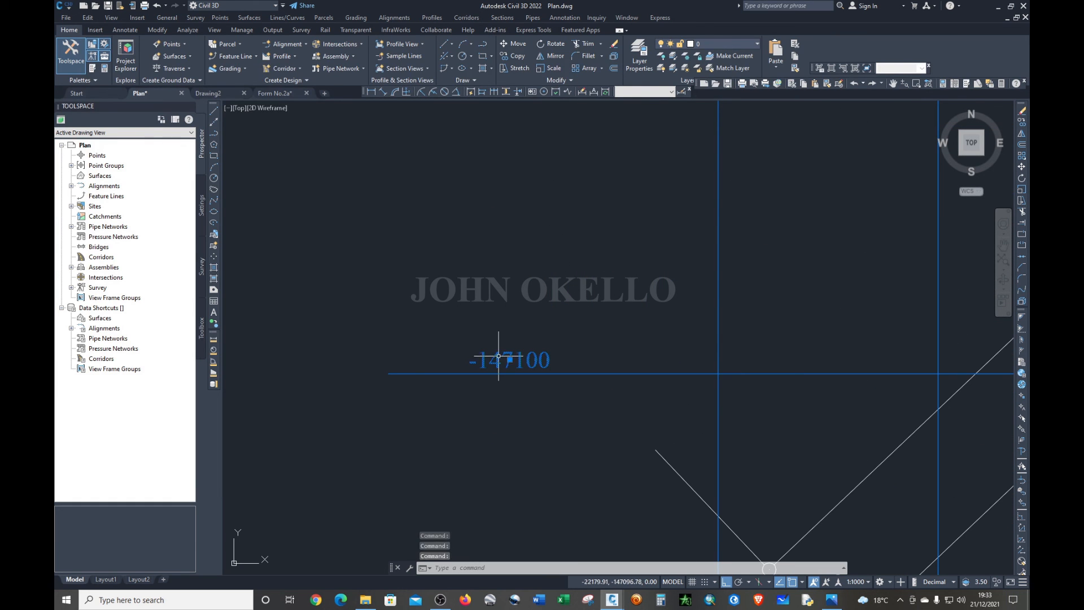
mouse_move(499, 355)
mouse_down()
mouse_move(737, 350)
mouse_move(757, 367)
mouse_move(751, 358)
mouse_up()
scroll(655, 429, down, 3)
scroll(639, 246, up, 2)
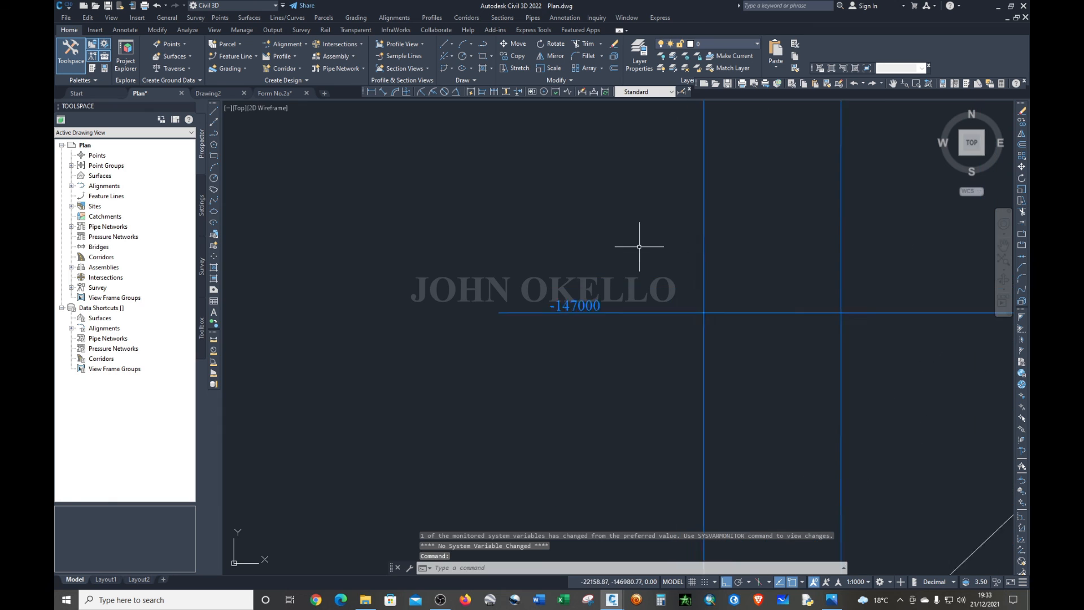
scroll(638, 246, up, 2)
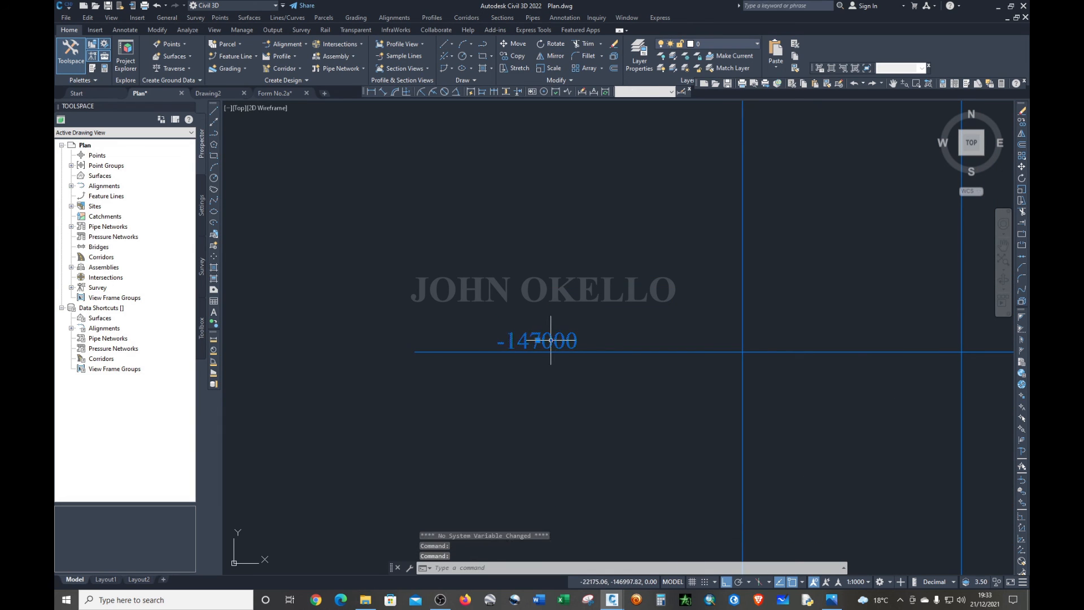
drag(550, 340, 798, 342)
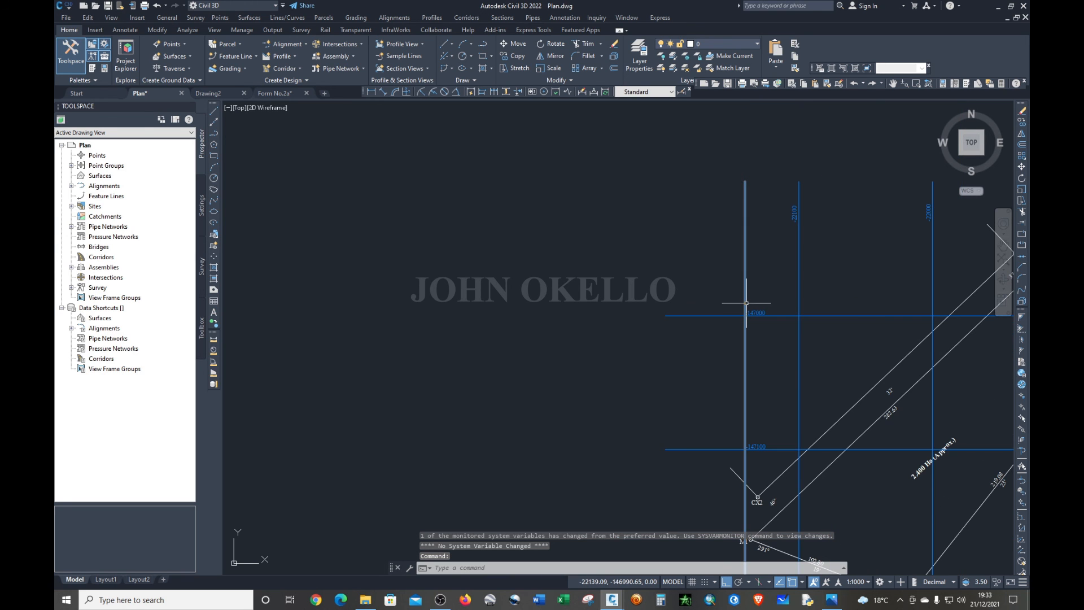
scroll(746, 308, down, 3)
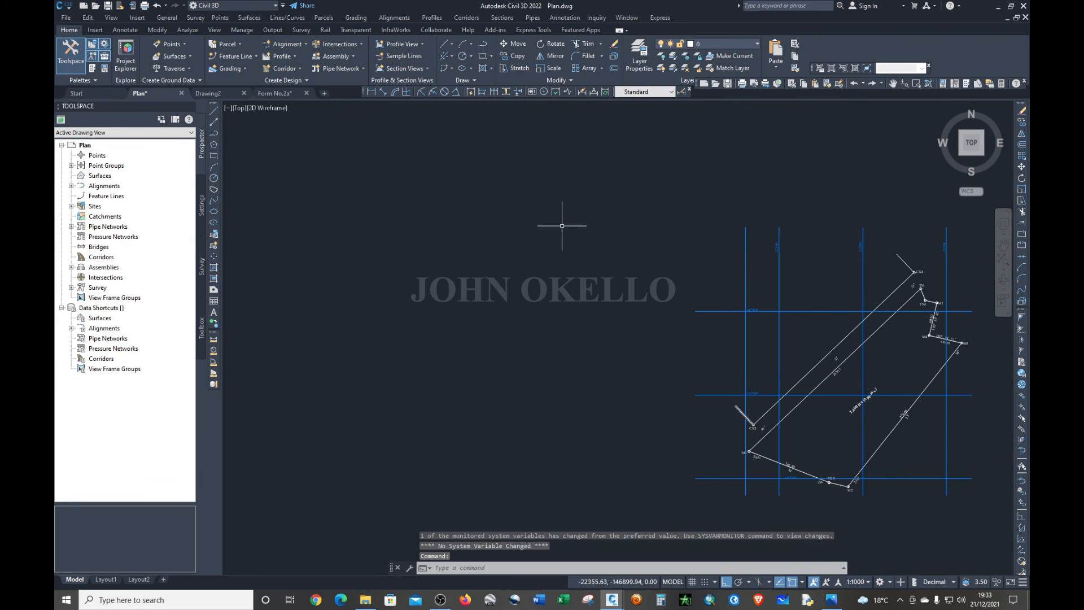
key(Escape)
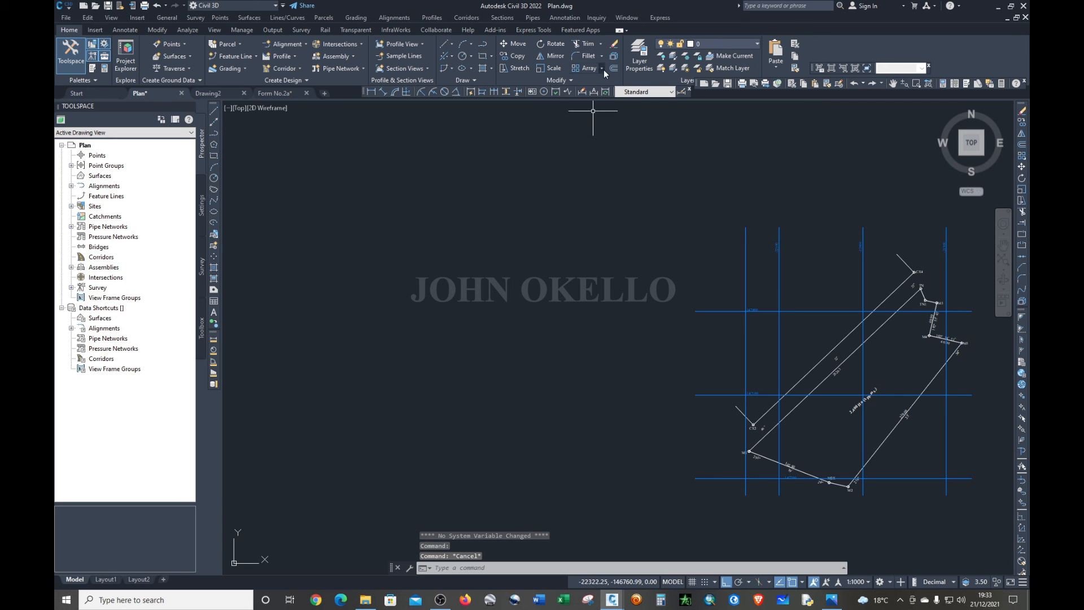
- Trim the three horizontal grid lines west of the offset guide line and erase the guide
click(584, 43)
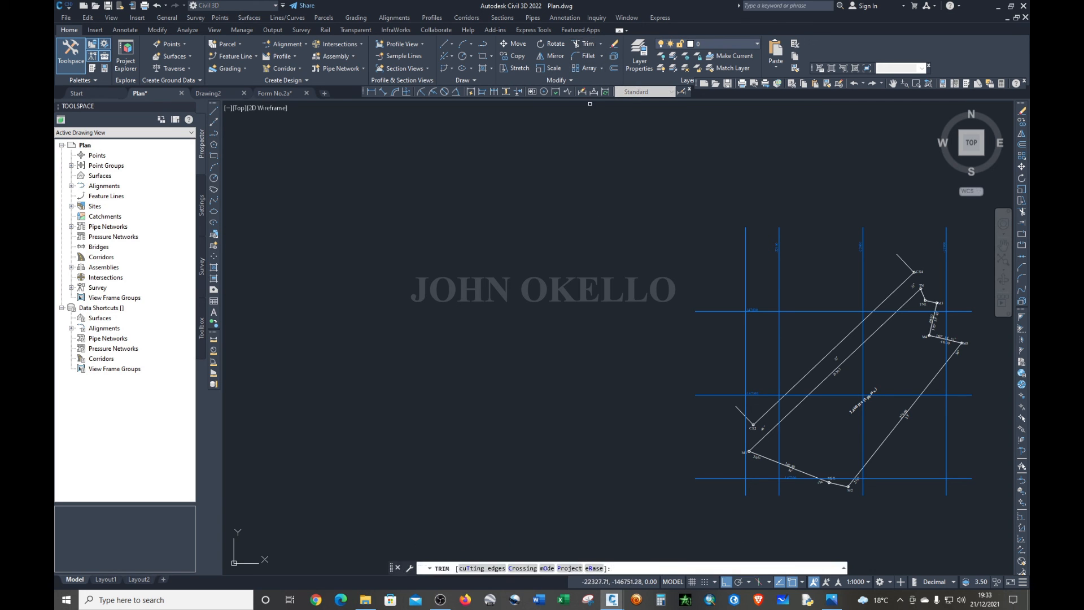
click(713, 270)
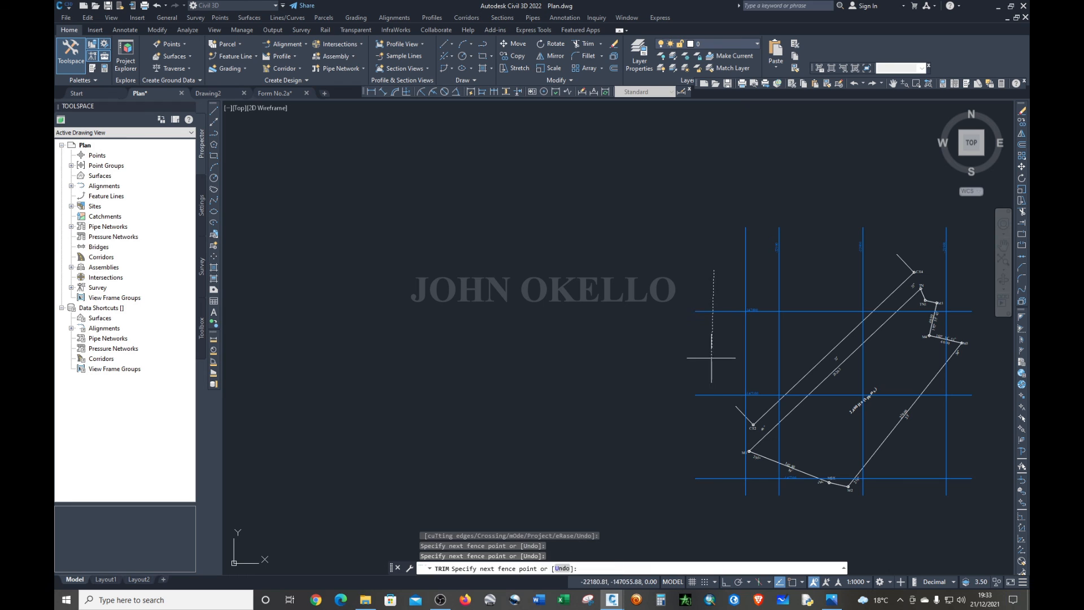
key(Return)
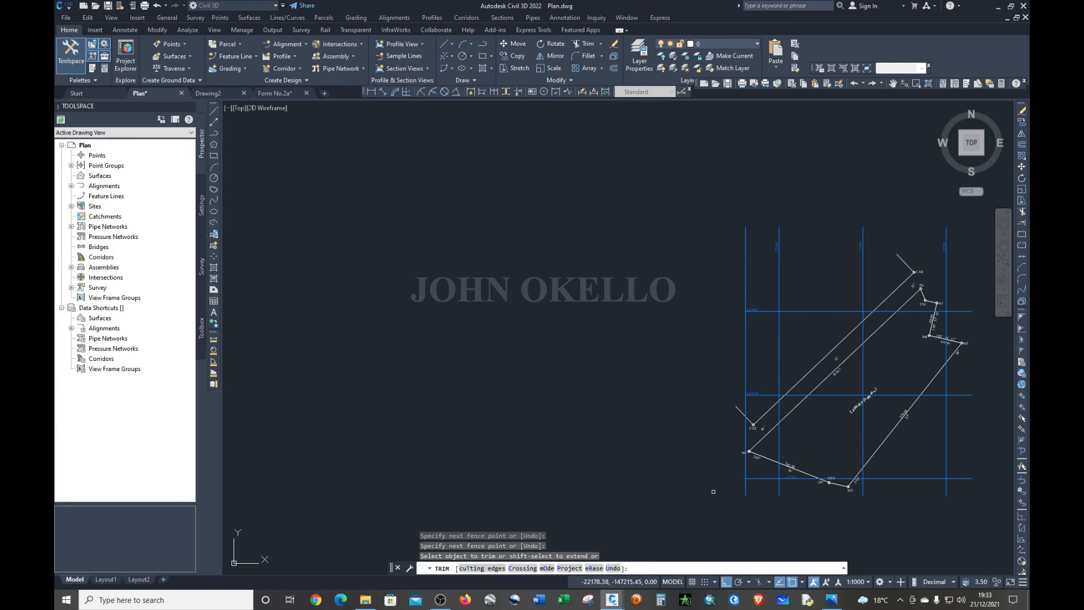
key(Escape)
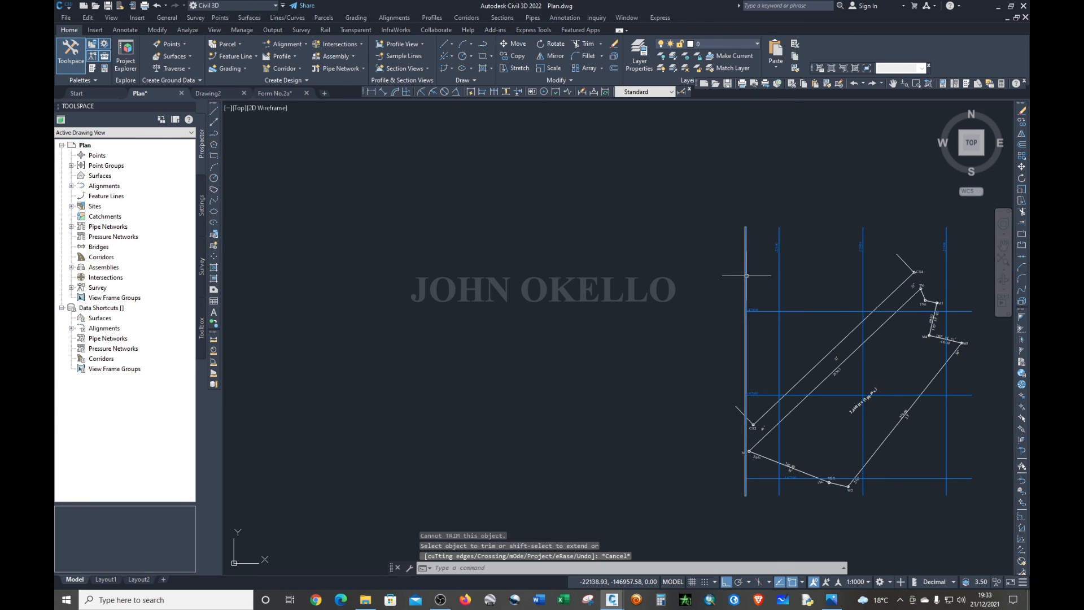
click(745, 278)
key(Delete)
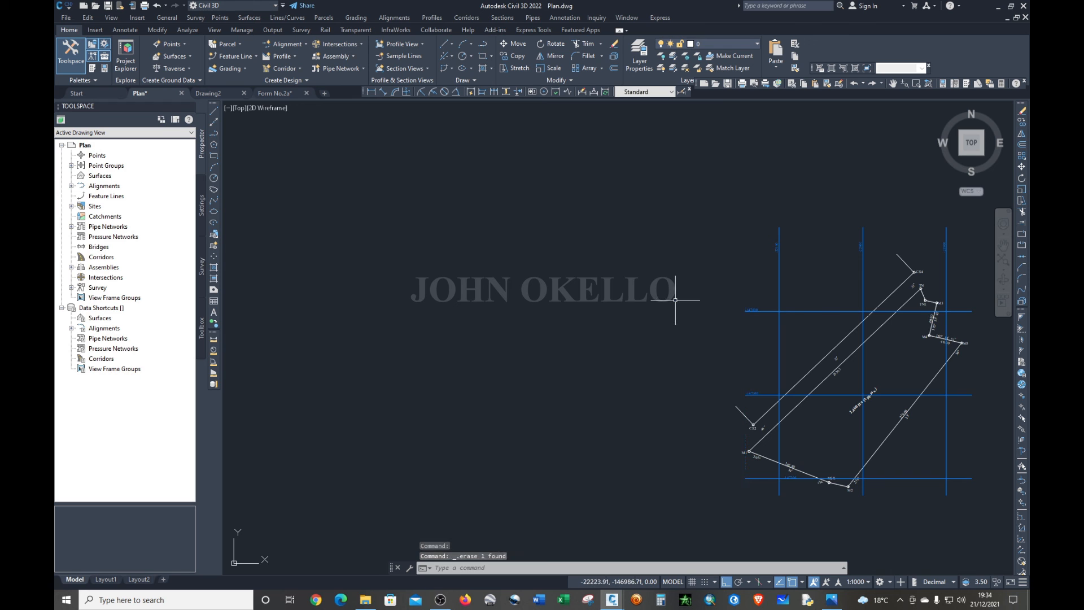
- Try offsetting the -147000 horizontal grid line upward by 60 as a trimming guide, and erase the offset line
scroll(677, 299, down, 2)
scroll(841, 261, up, 5)
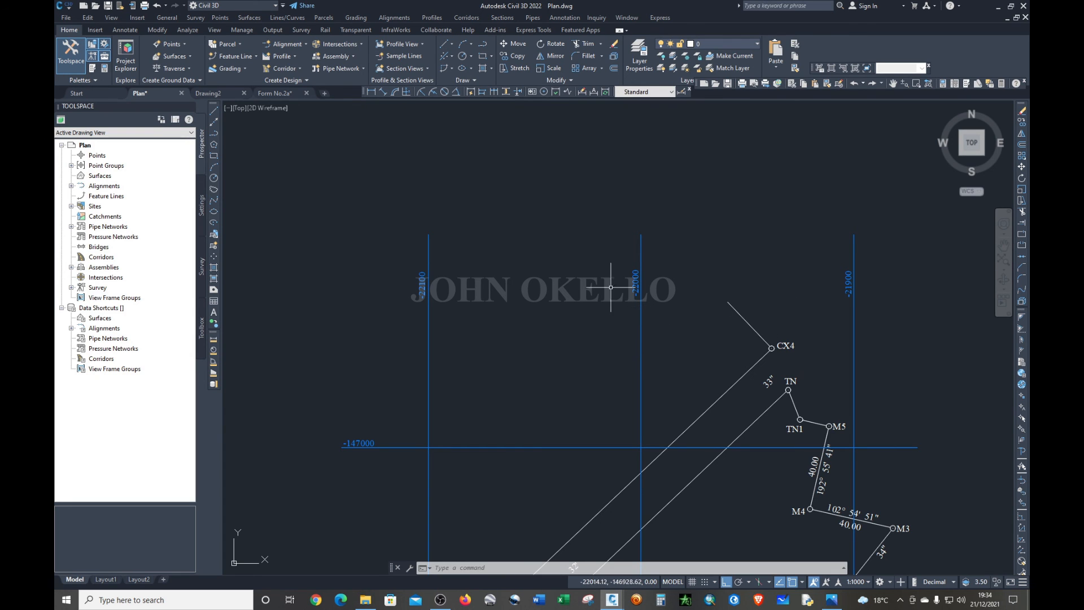
click(614, 68)
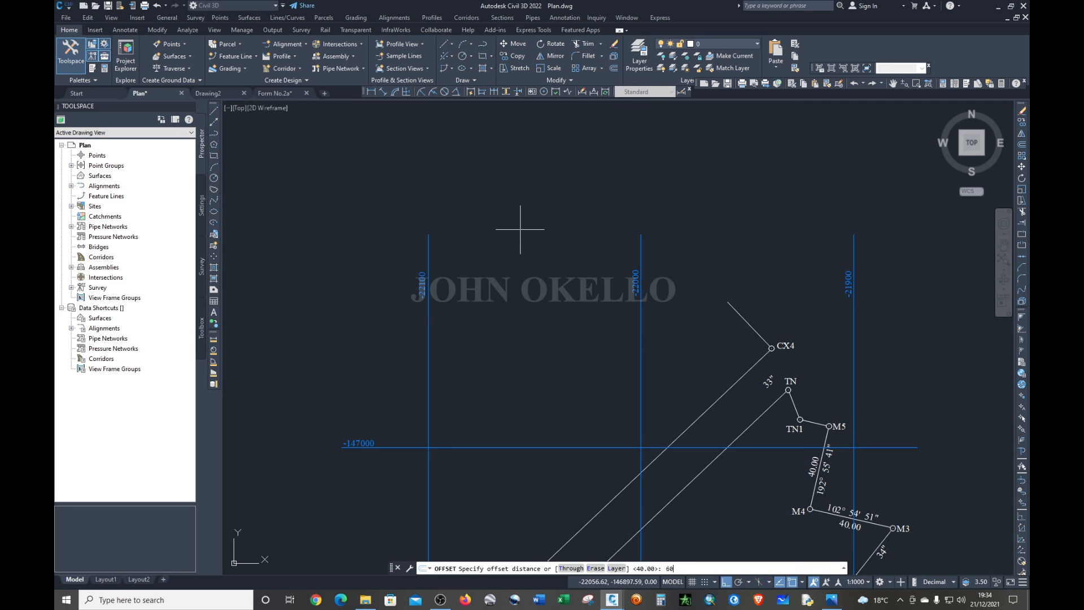
text(60)
key(Return)
click(521, 447)
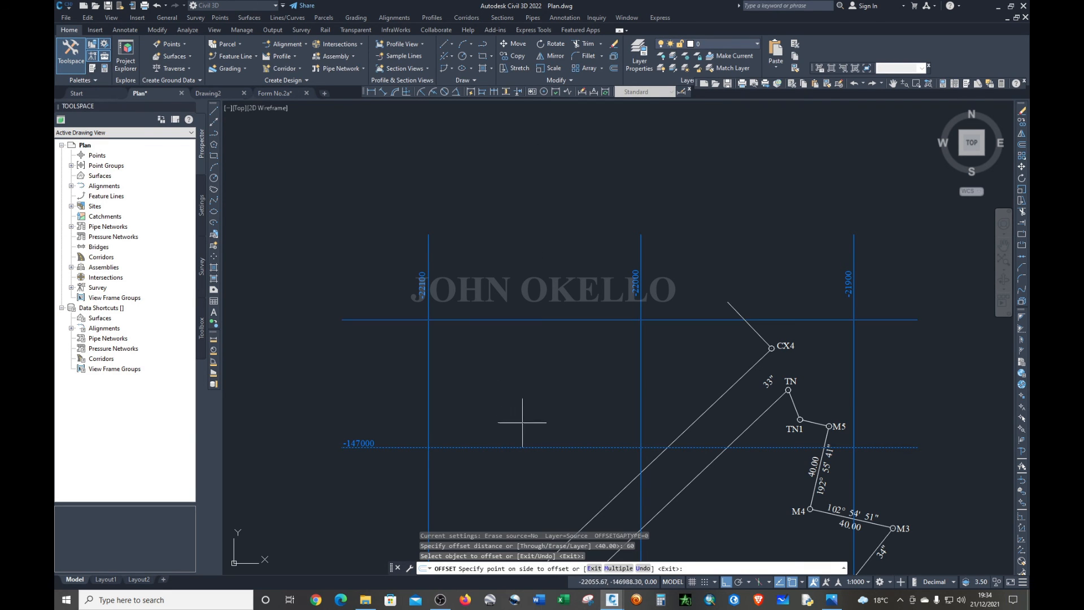
click(531, 392)
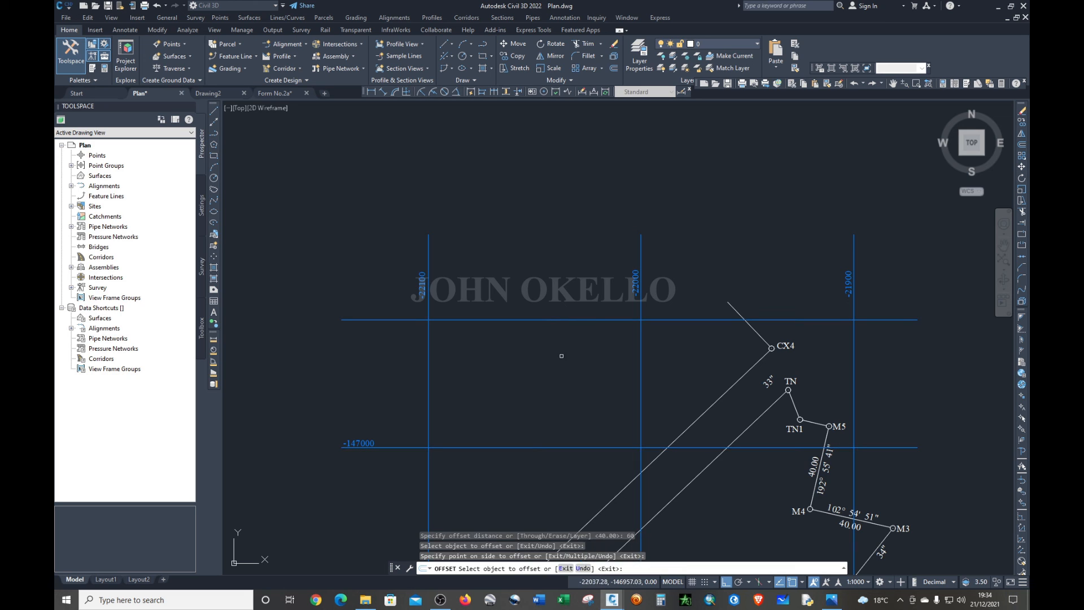
key(Escape)
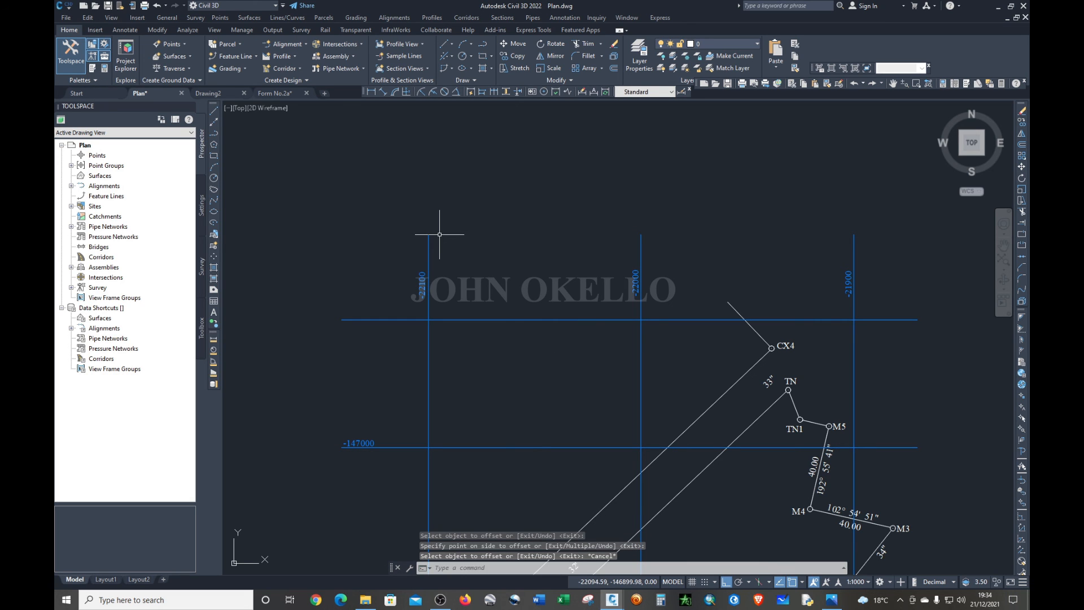
key(Escape)
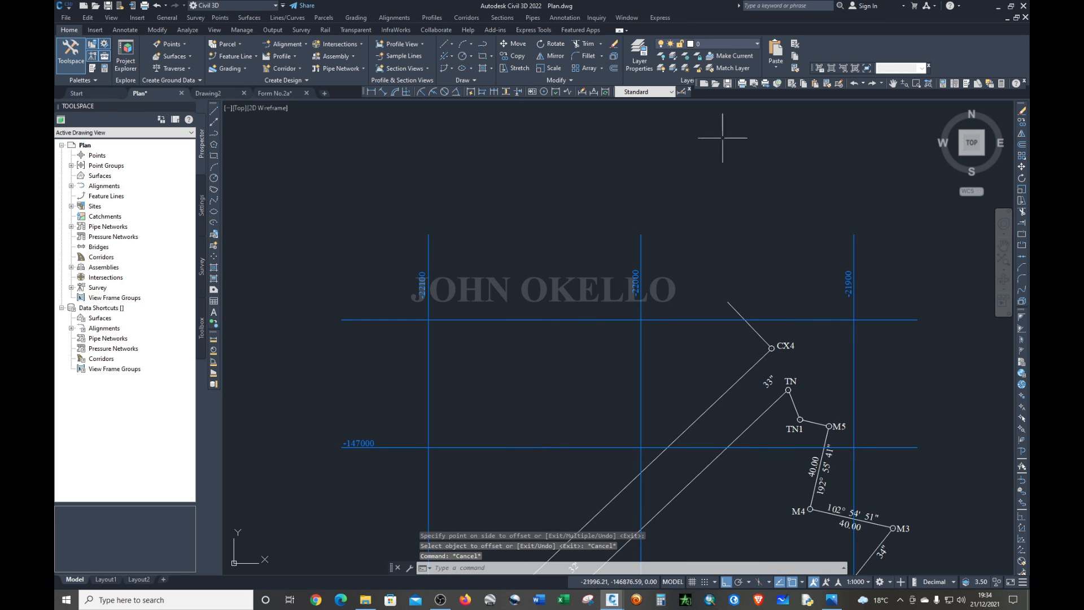
click(602, 320)
key(Delete)
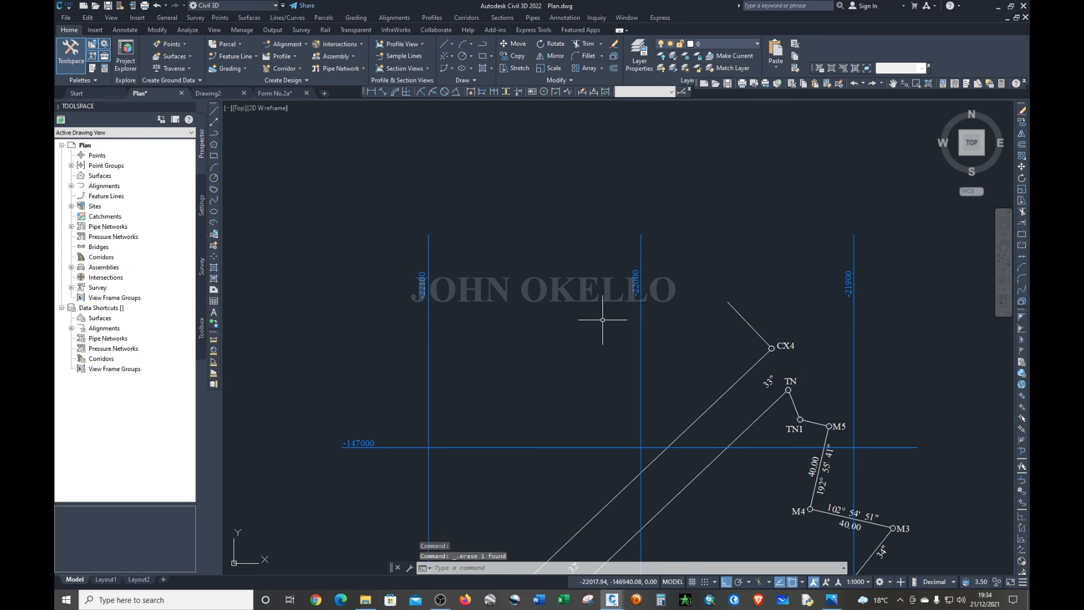
- Offset the -147000 horizontal grid line upward by 50 to create a trimming guide
click(613, 68)
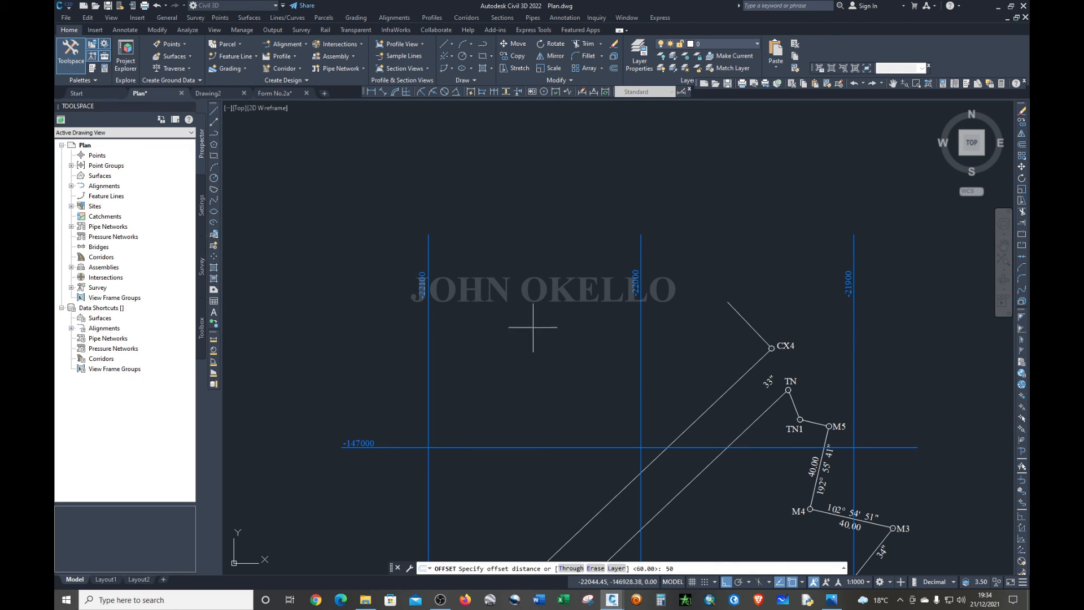
key(Return)
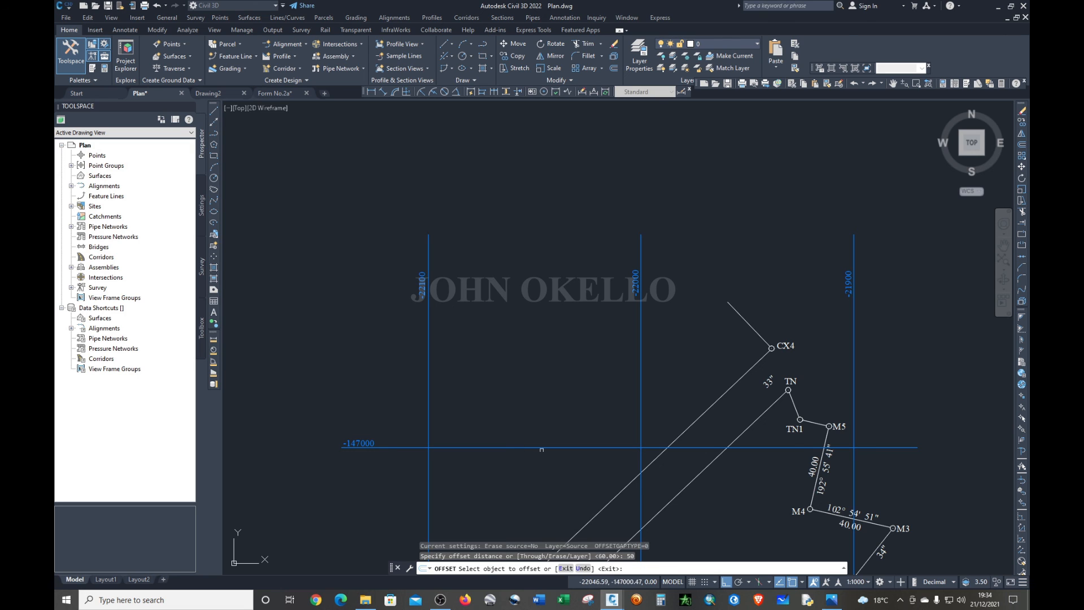
click(546, 448)
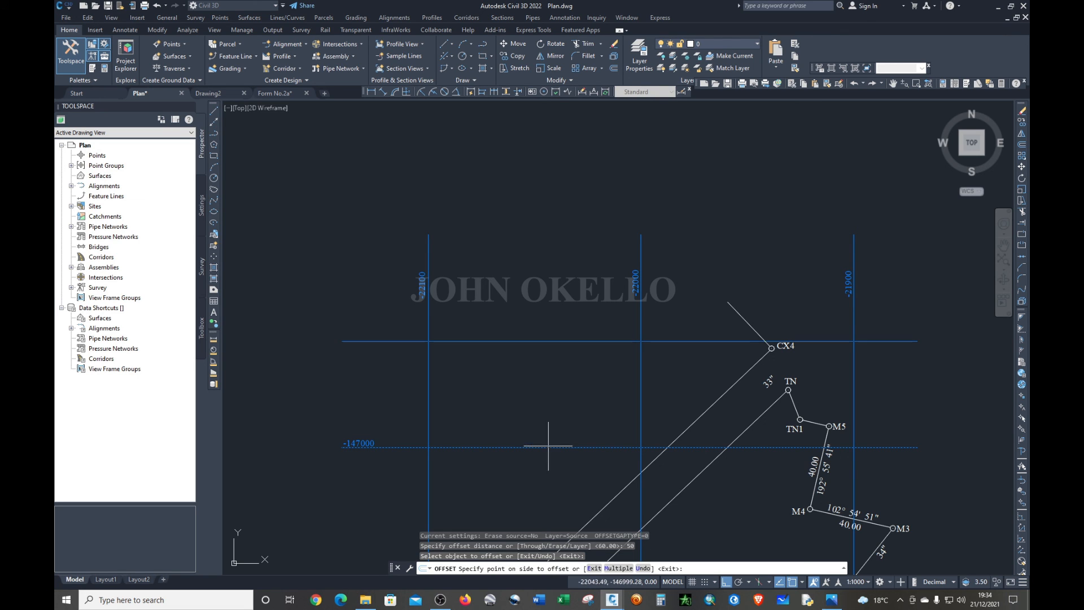
click(563, 400)
key(Escape)
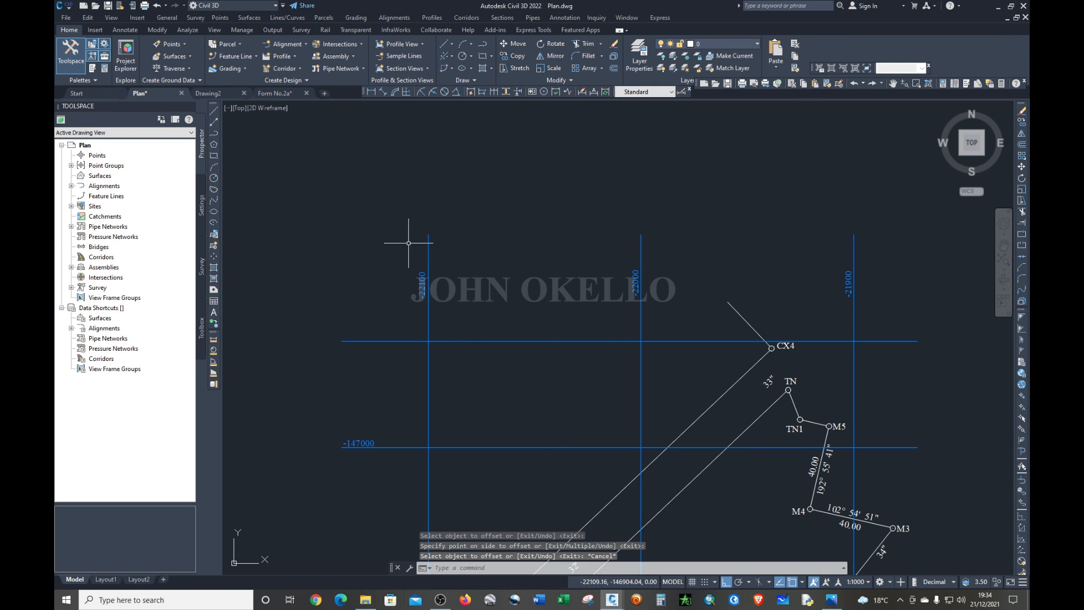
- Move the -22100 and -22000 grid labels down along their vertical grid lines to just above the offset guide line
scroll(408, 245, up, 4)
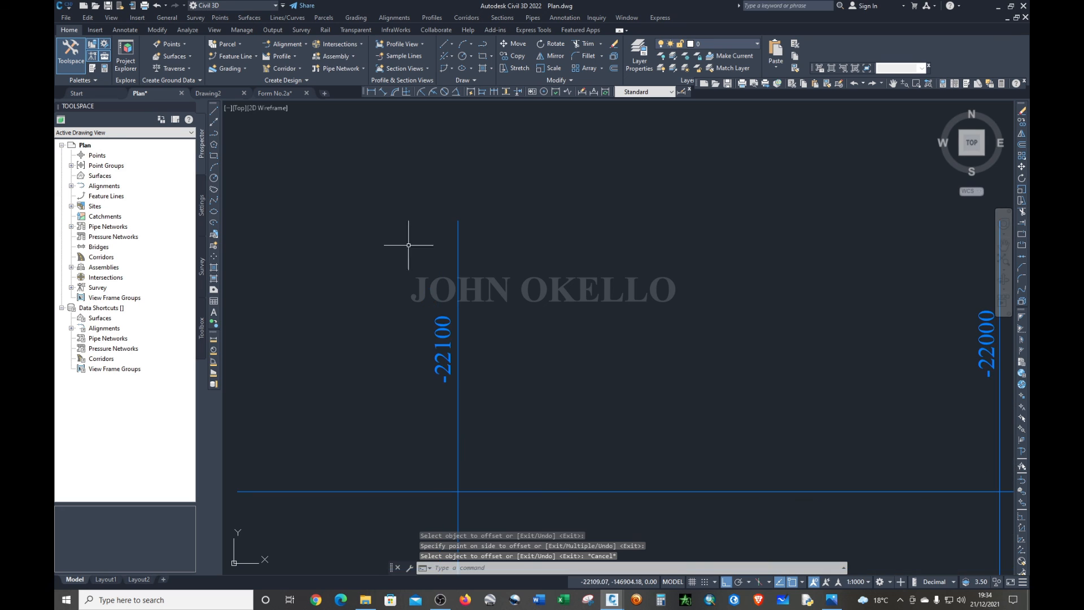
click(438, 354)
drag(442, 356, 448, 462)
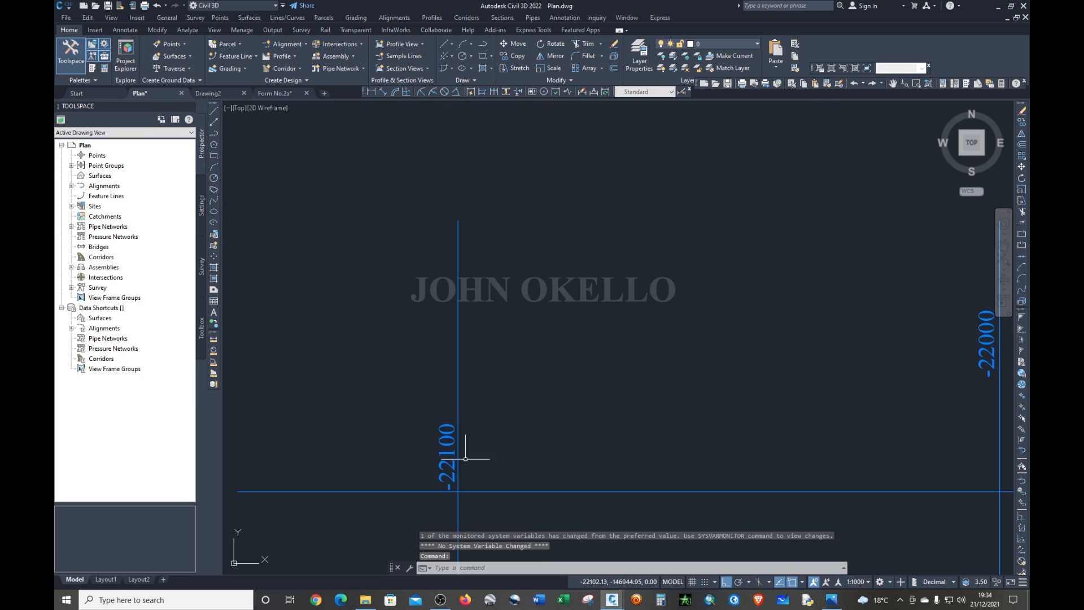
scroll(704, 369, down, 5)
scroll(704, 370, up, 5)
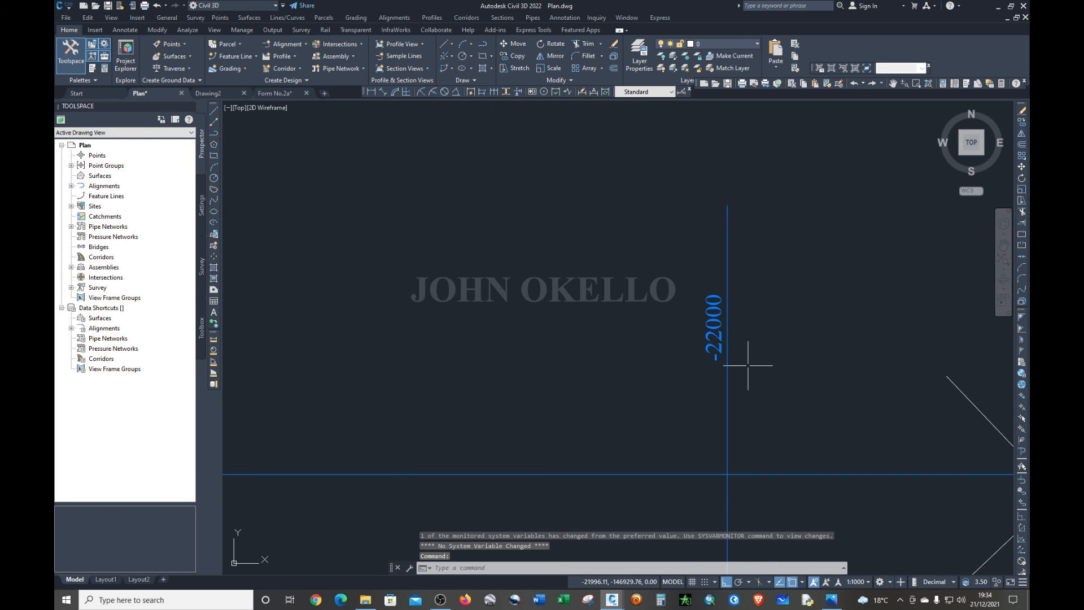
click(720, 335)
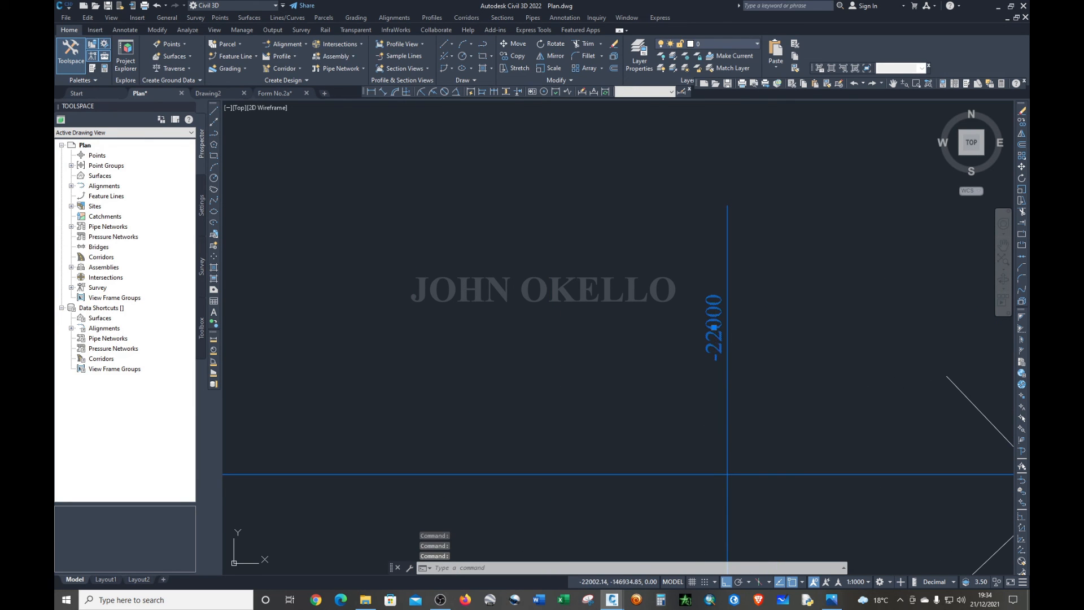
click(715, 335)
click(714, 450)
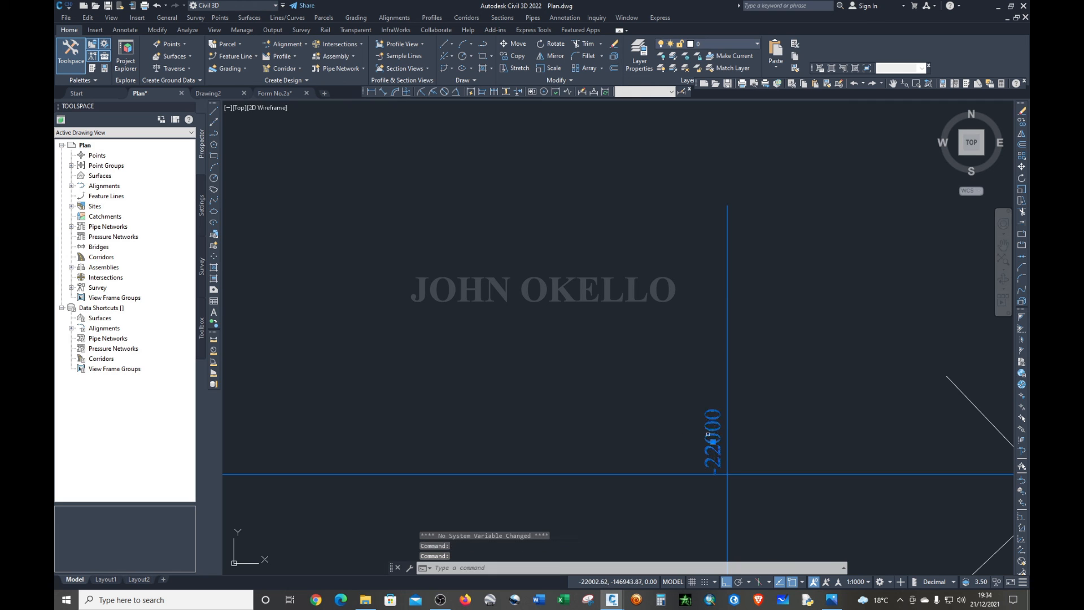
- Move the -21900 grid label to just above the guide line and return the -22000 label to the same level
scroll(778, 409, down, 3)
scroll(835, 399, up, 2)
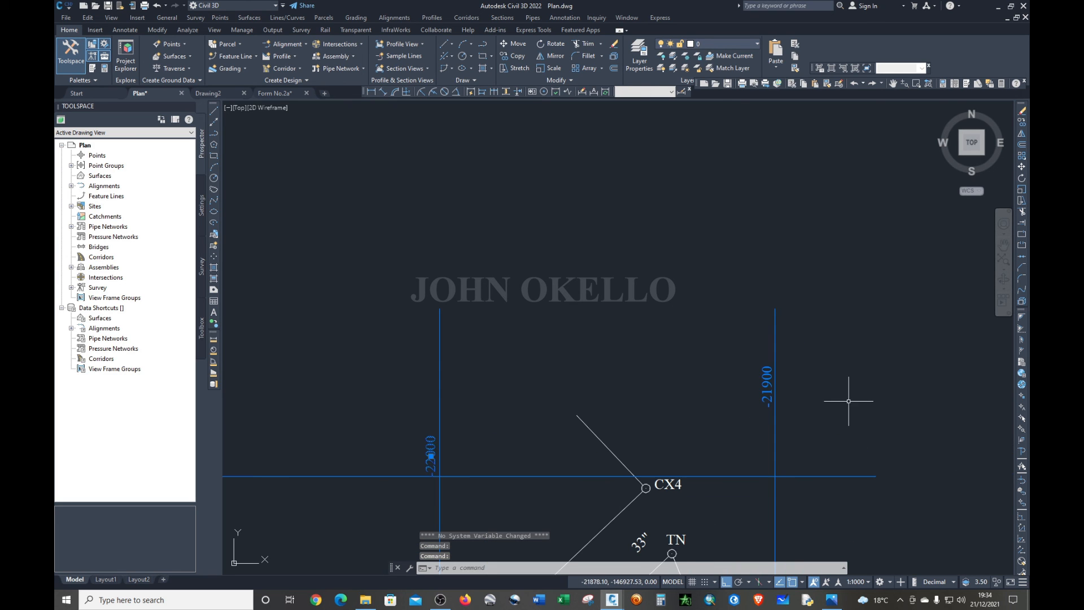
click(769, 398)
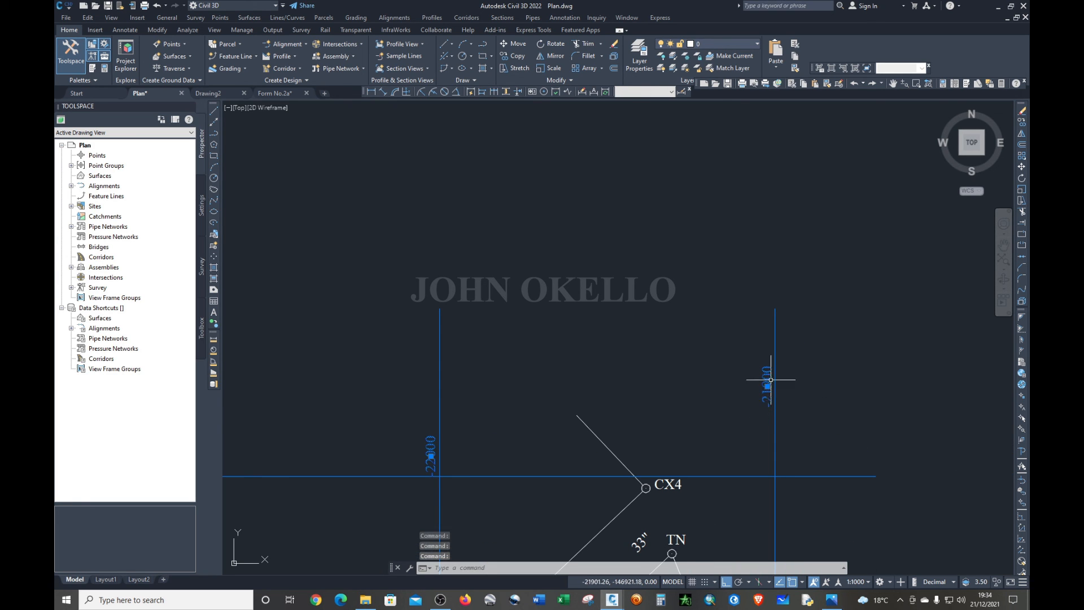
click(766, 386)
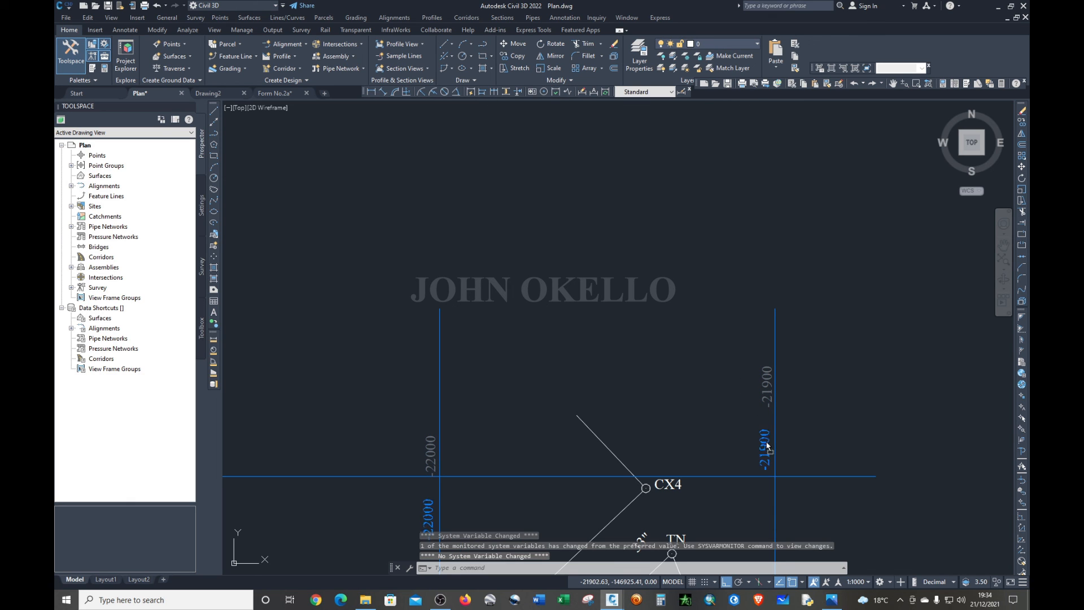
key(Escape)
scroll(751, 384, down, 4)
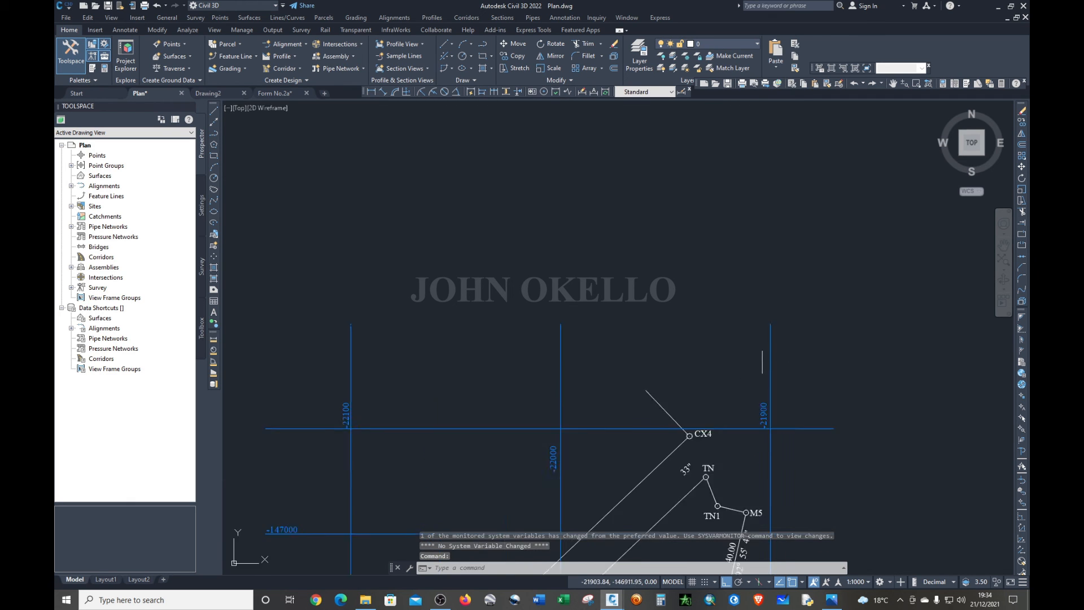
scroll(628, 429, up, 4)
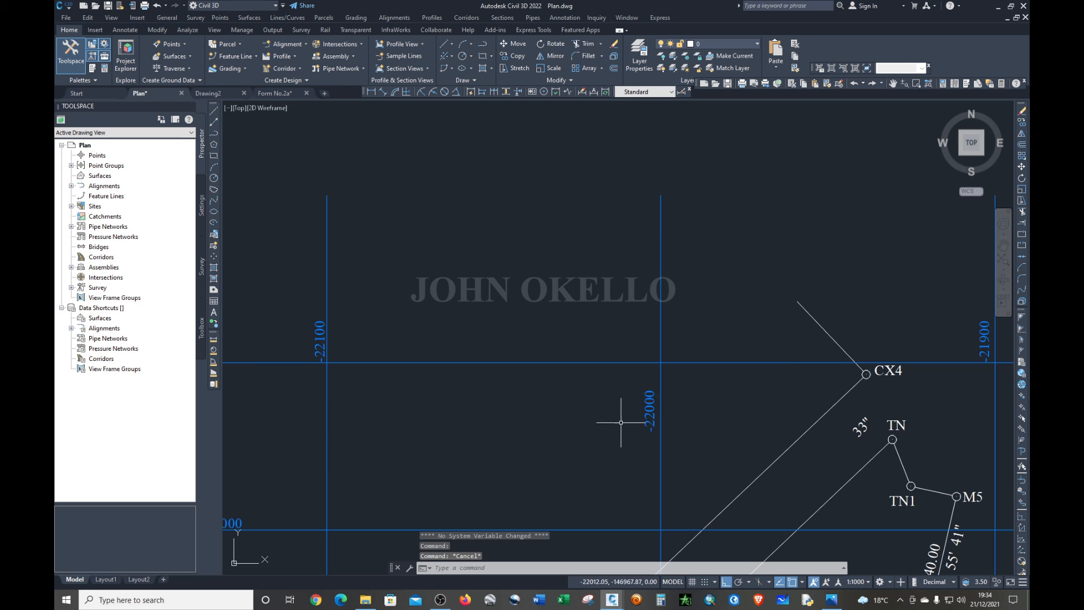
click(649, 410)
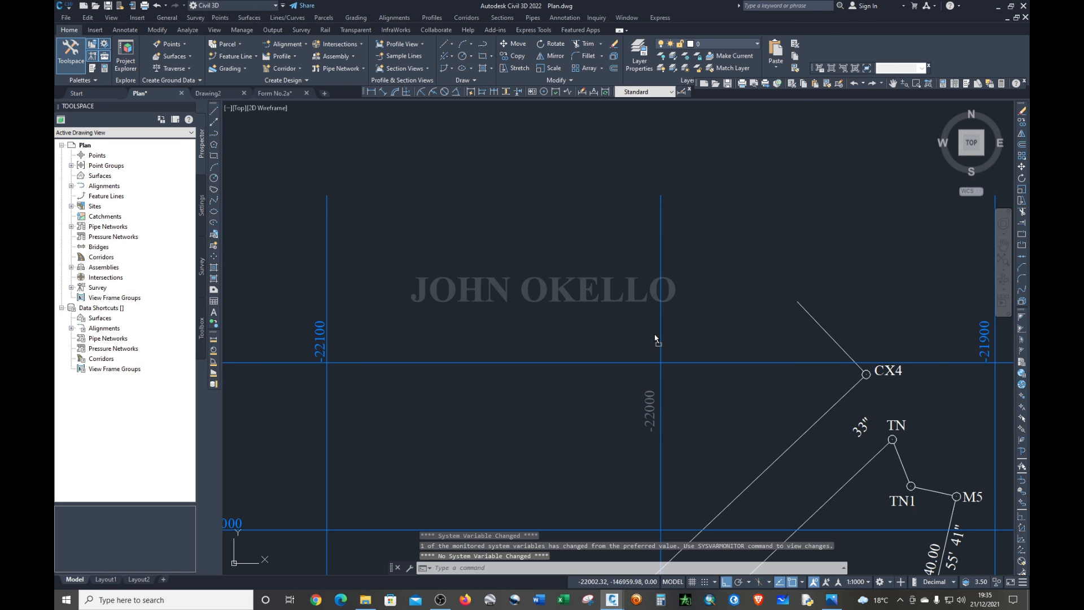
click(656, 334)
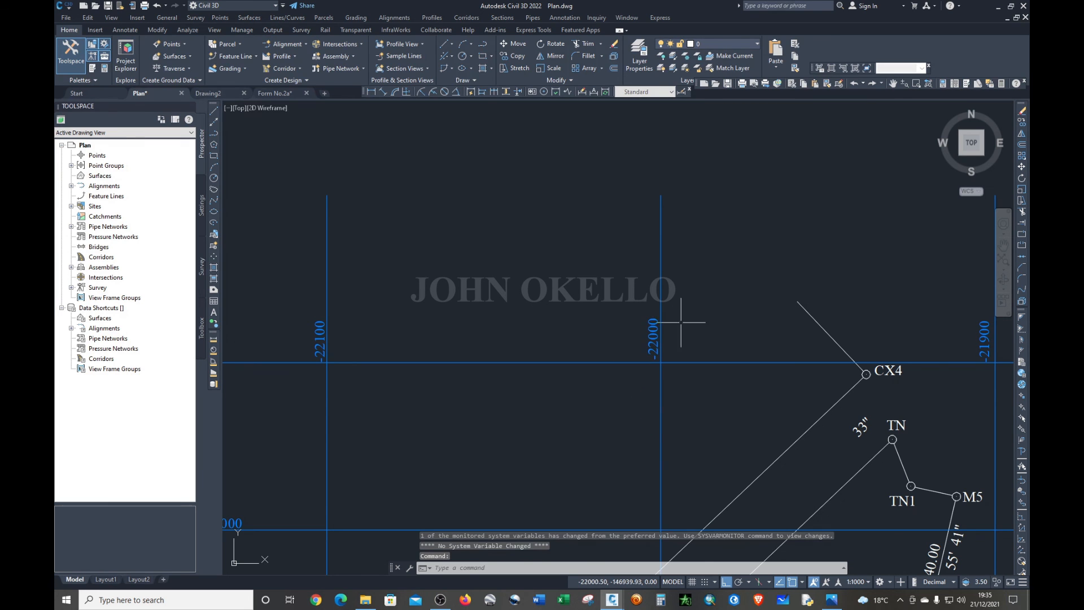
- Try trimming the three vertical grid lines above the offset guide line, and undo the trim
scroll(645, 297, down, 4)
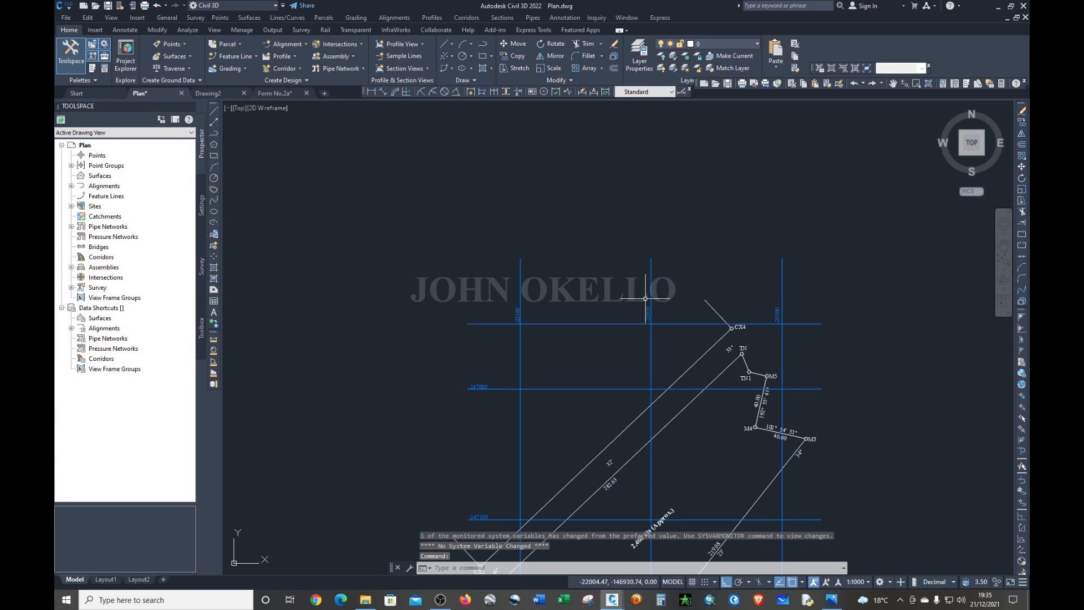
click(587, 45)
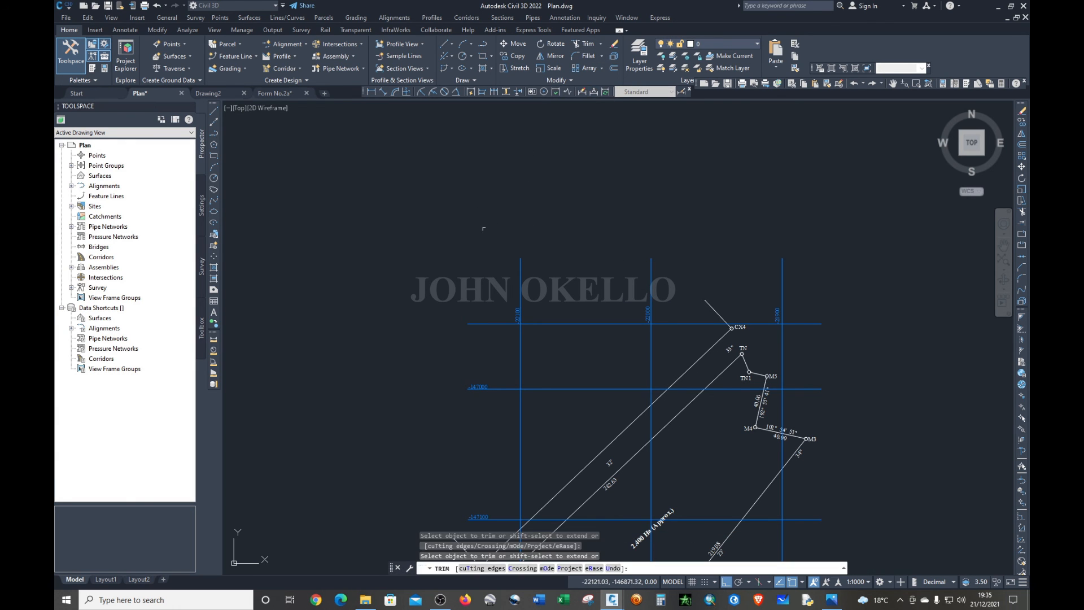
click(502, 277)
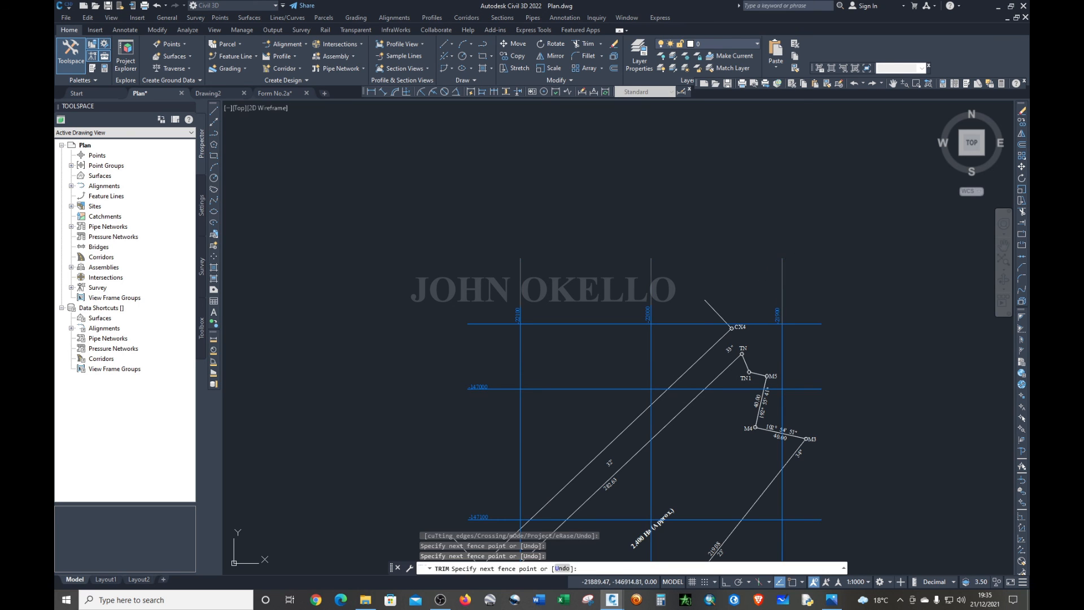
click(795, 277)
key(Return)
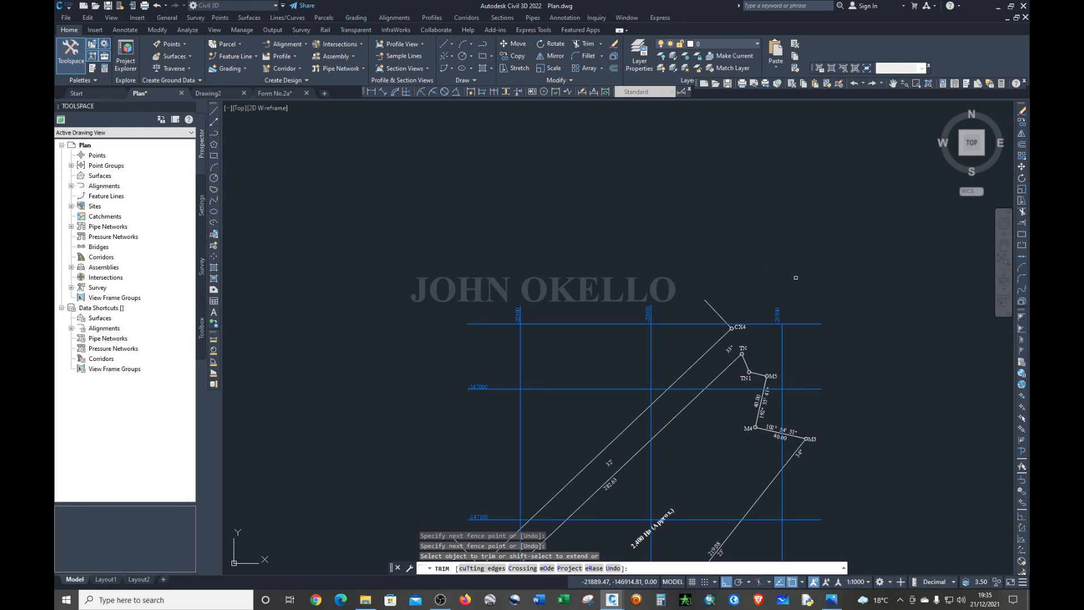
key(Escape)
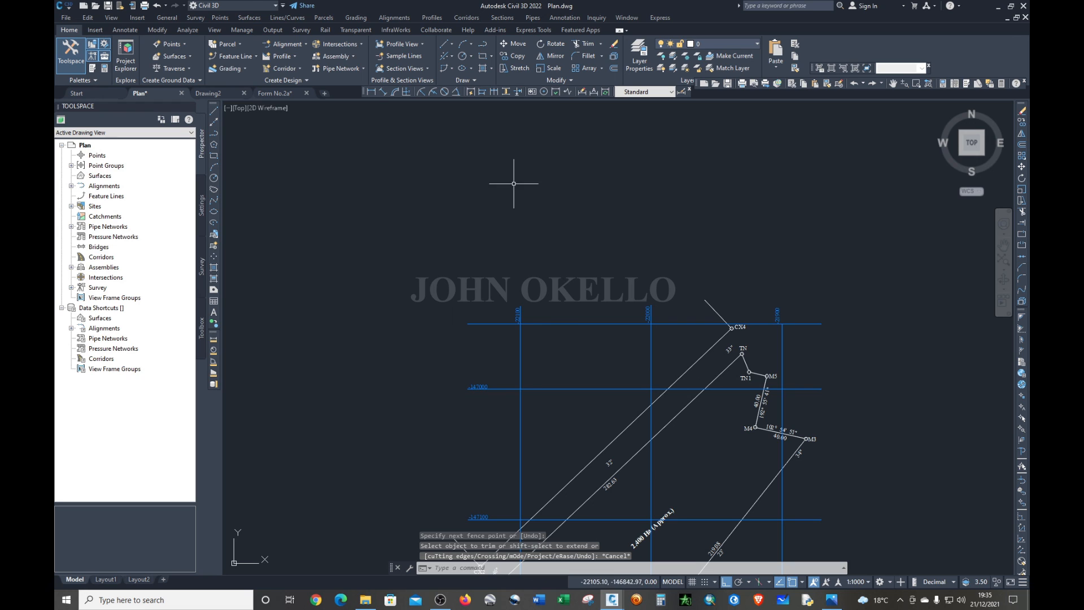
click(157, 6)
- Move the -22100 and -22000 grid labels along their vertical grid lines to just below the offset guide line
scroll(531, 294, up, 4)
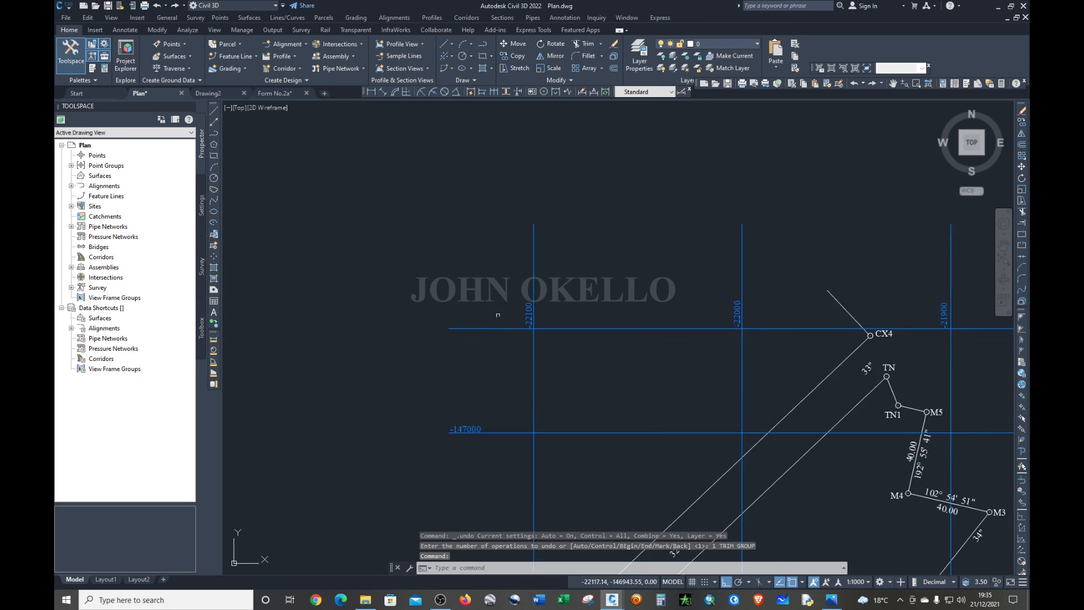
click(549, 307)
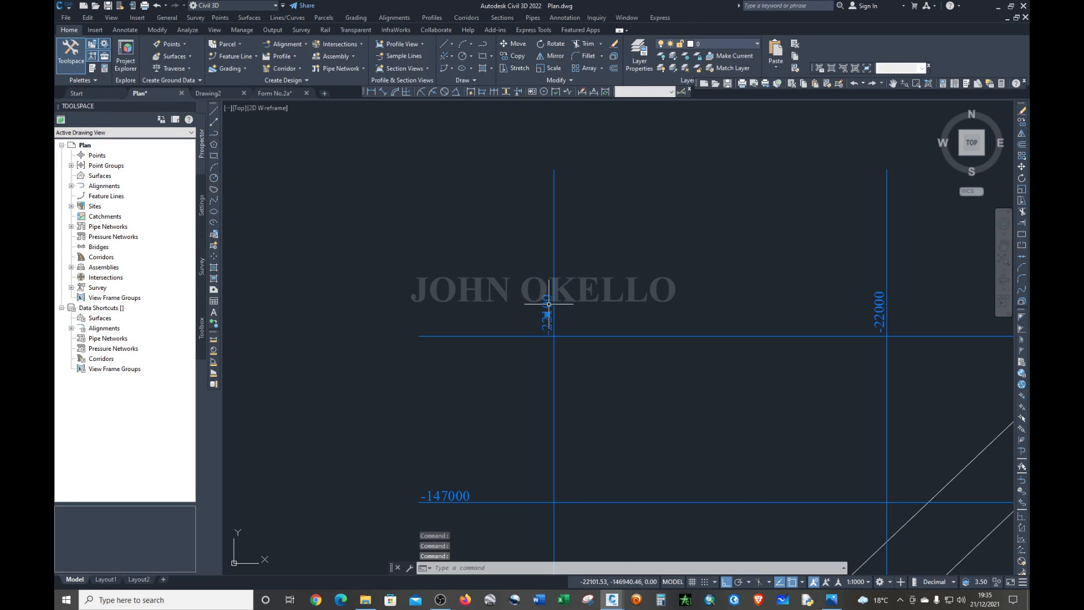
drag(549, 304, 549, 354)
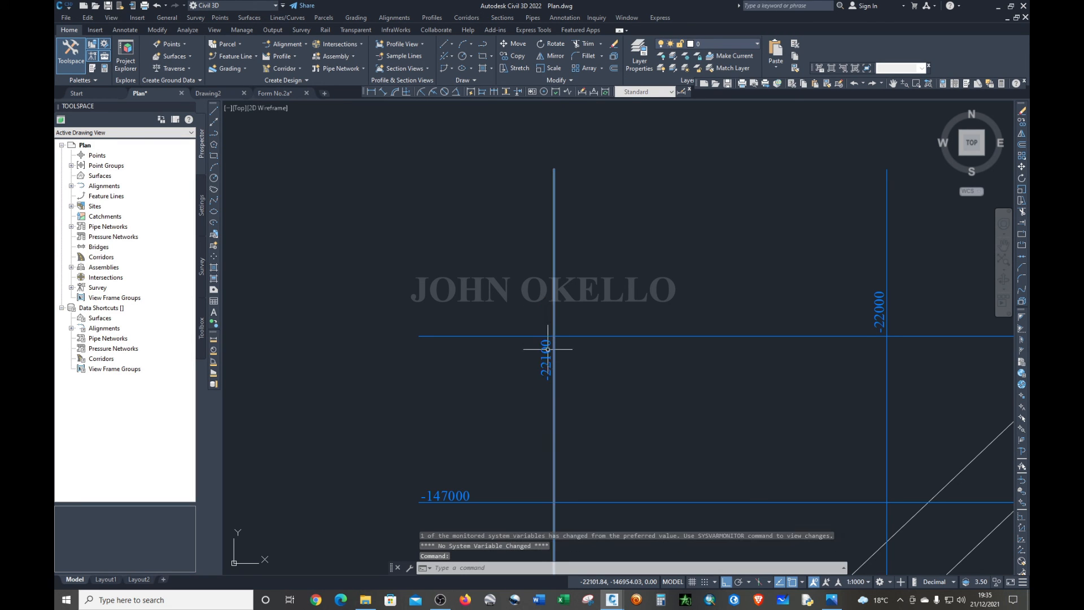
click(879, 305)
drag(878, 305, 878, 361)
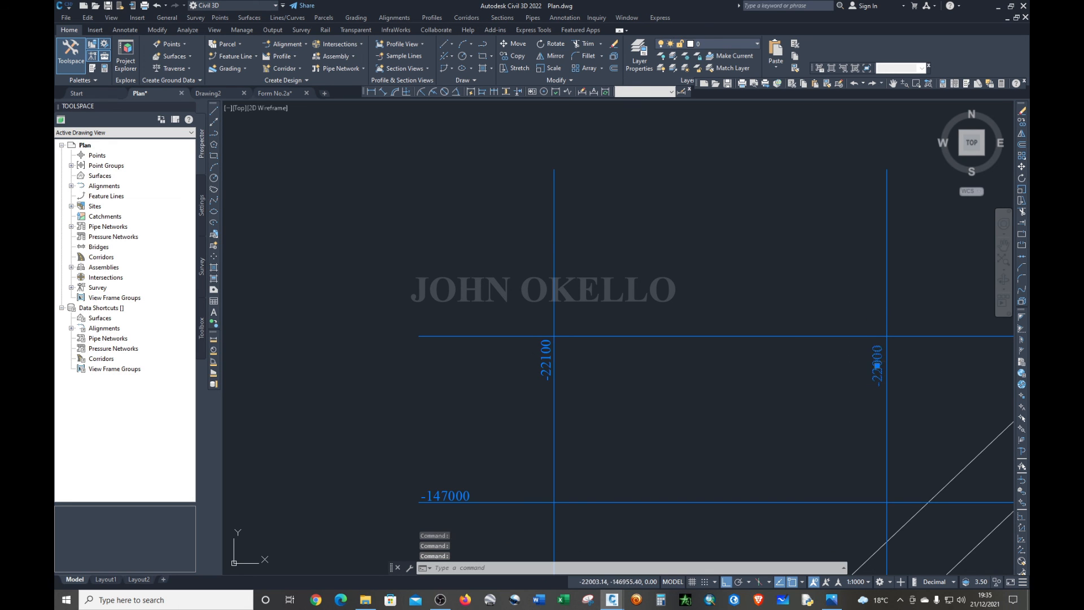
click(882, 354)
drag(878, 351, 879, 350)
scroll(736, 344, down, 2)
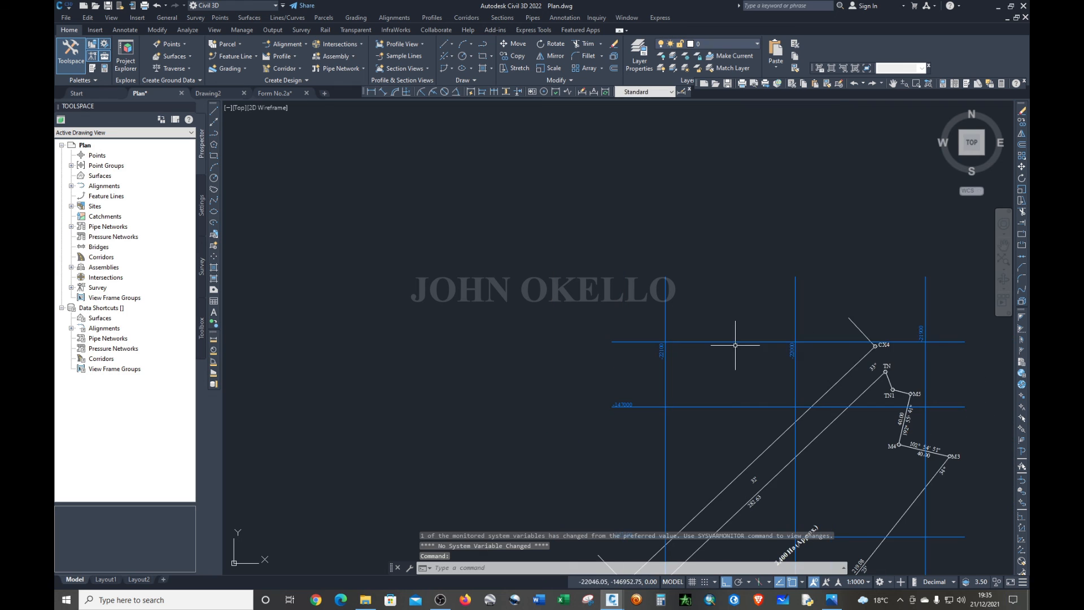
- Move the -21900 grid label along its vertical grid line to just below the guide, level with the other labels
scroll(937, 349, up, 1)
scroll(937, 349, up, 2)
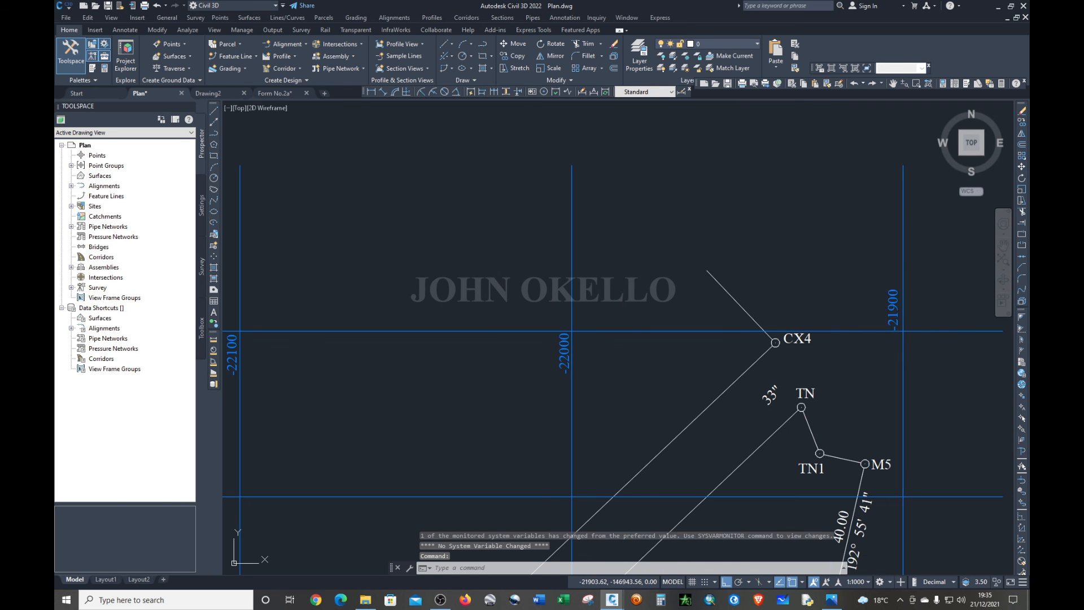
key(Escape)
key(Escape)
click(892, 309)
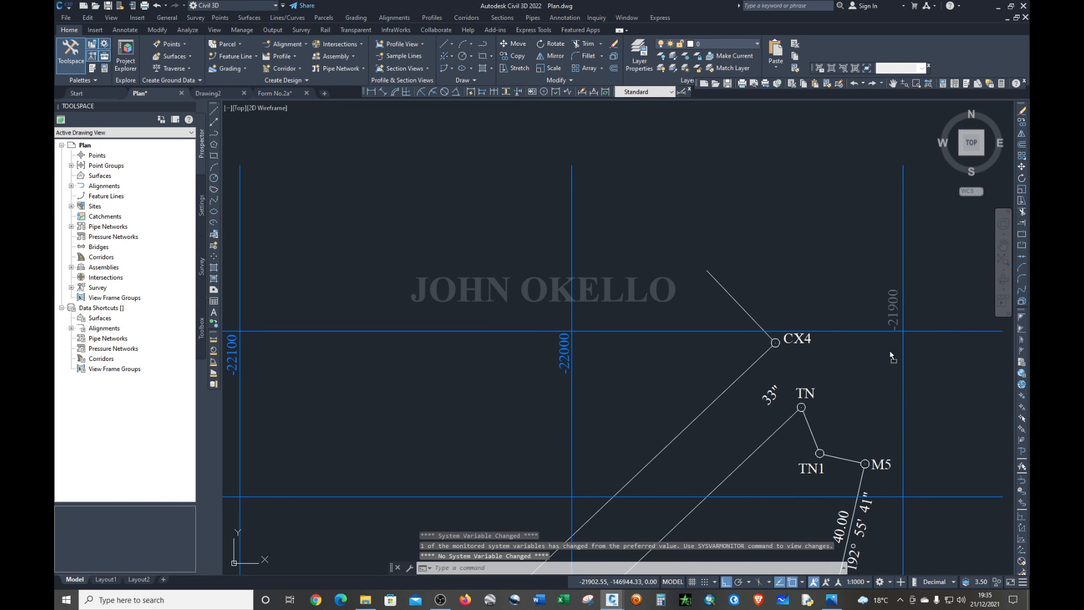
drag(894, 355, 893, 349)
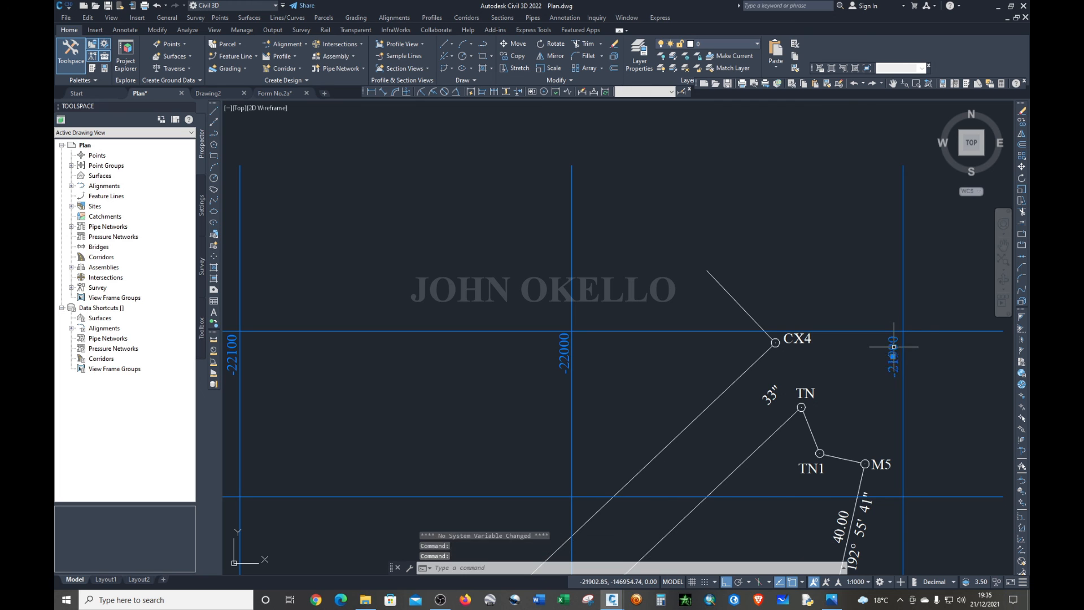
click(895, 350)
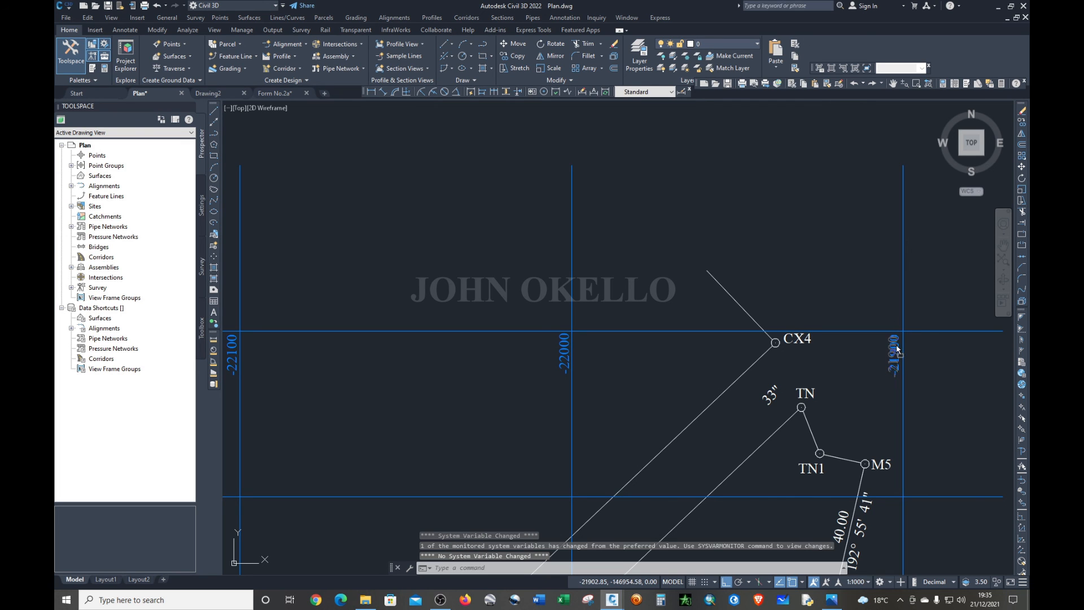
click(916, 352)
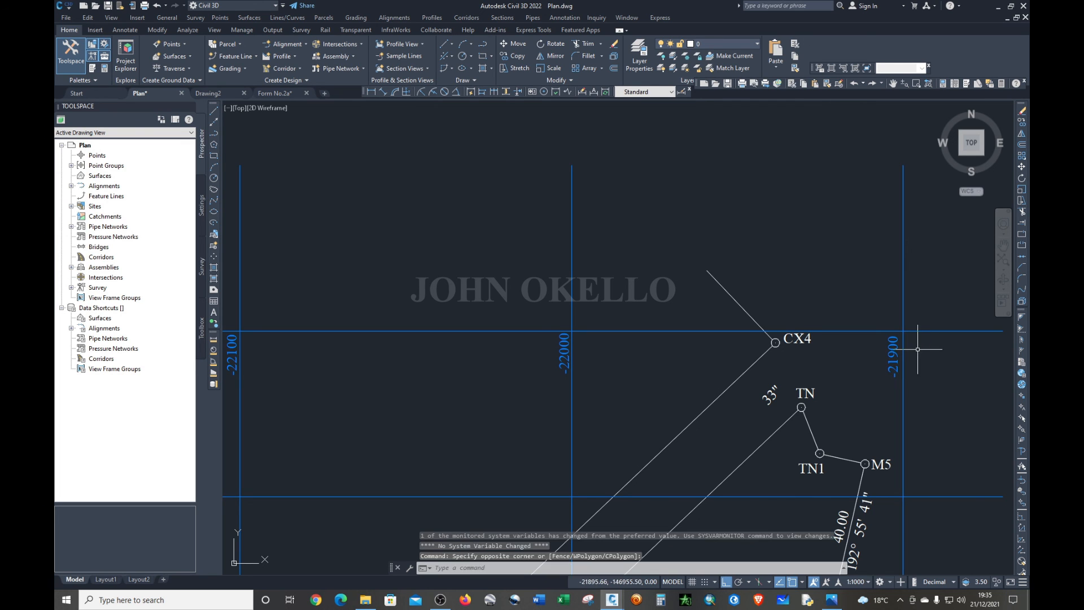
key(Escape)
- Trim the portions of the three vertical grid lines above the offset guide line with a fence
scroll(699, 244, down, 4)
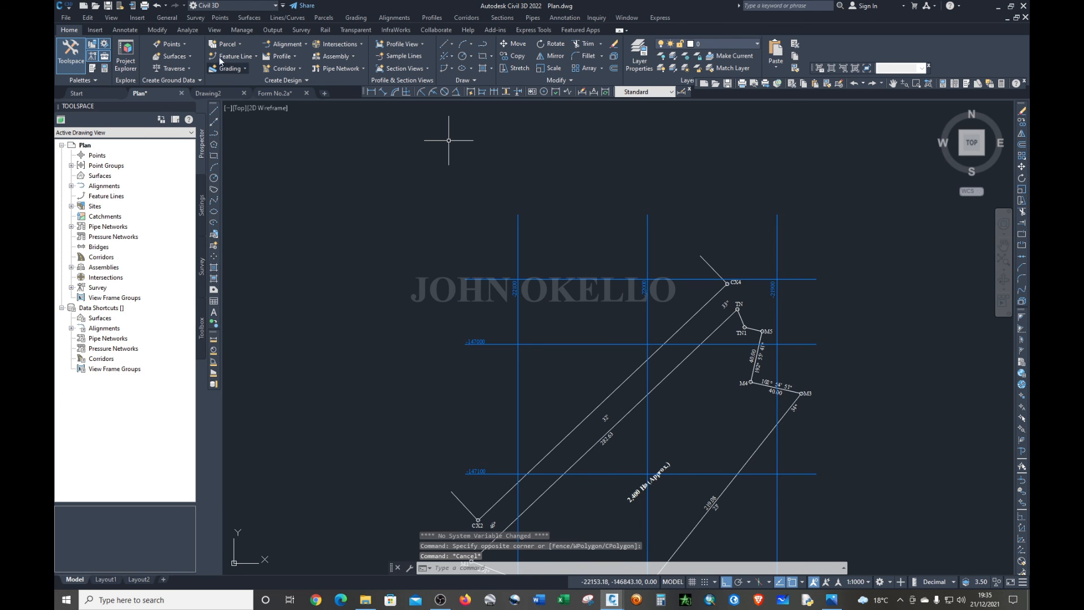
click(584, 44)
click(514, 151)
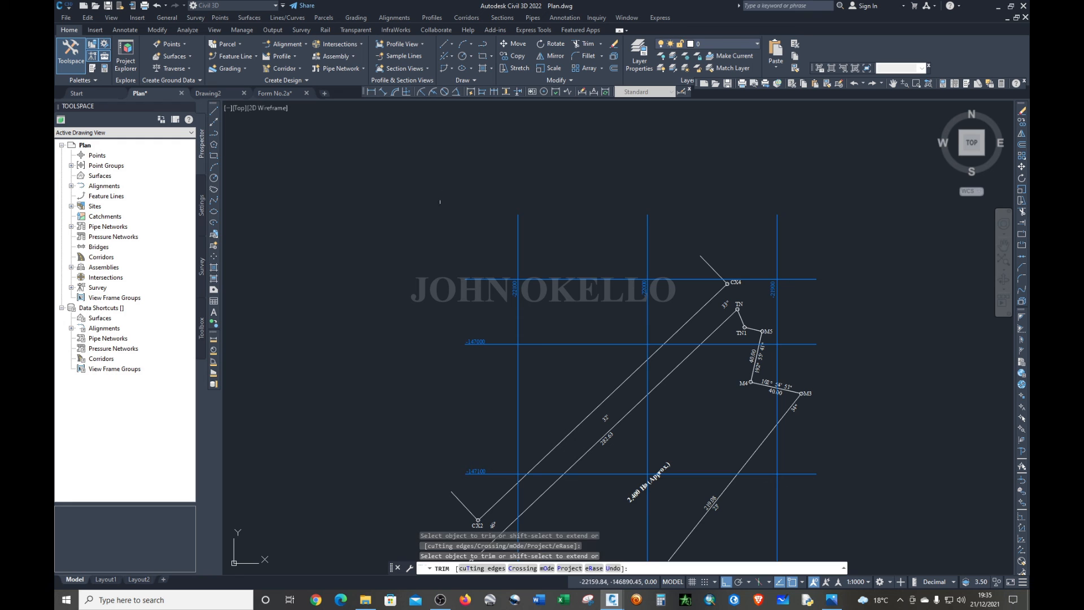
click(451, 208)
key(Return)
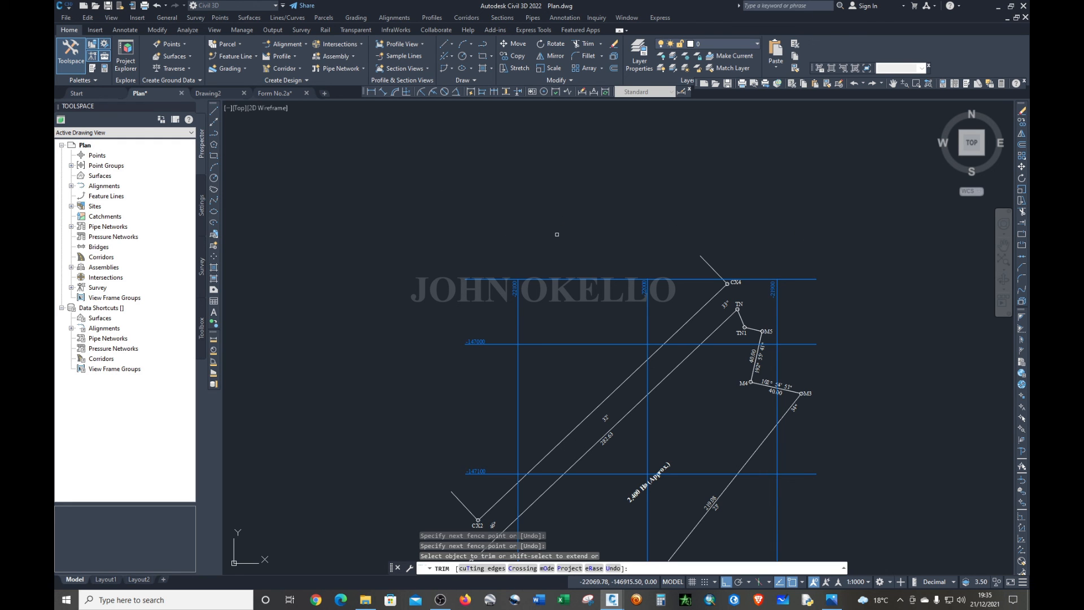
key(Escape)
- Delete the horizontal offset guide line at the upper ends of the vertical grid lines
click(561, 278)
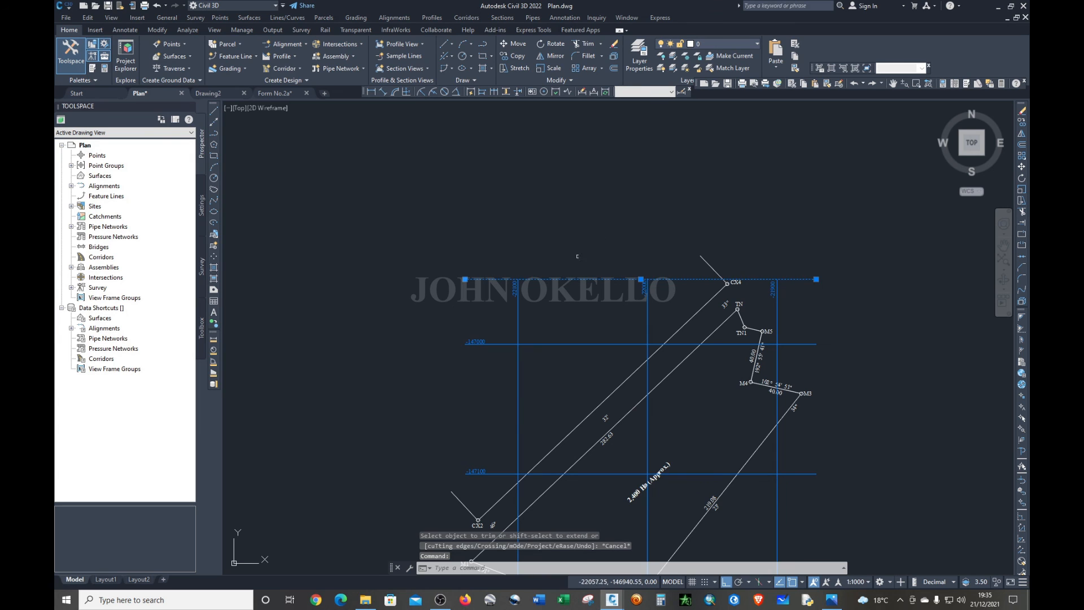
key(Delete)
scroll(609, 202, down, 2)
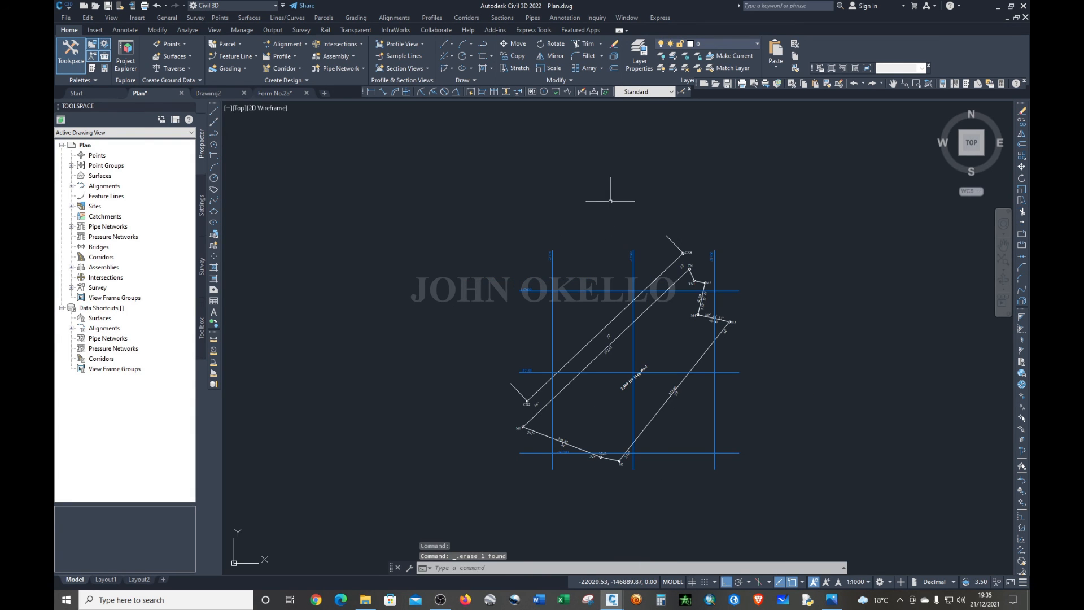
scroll(615, 209, down, 2)
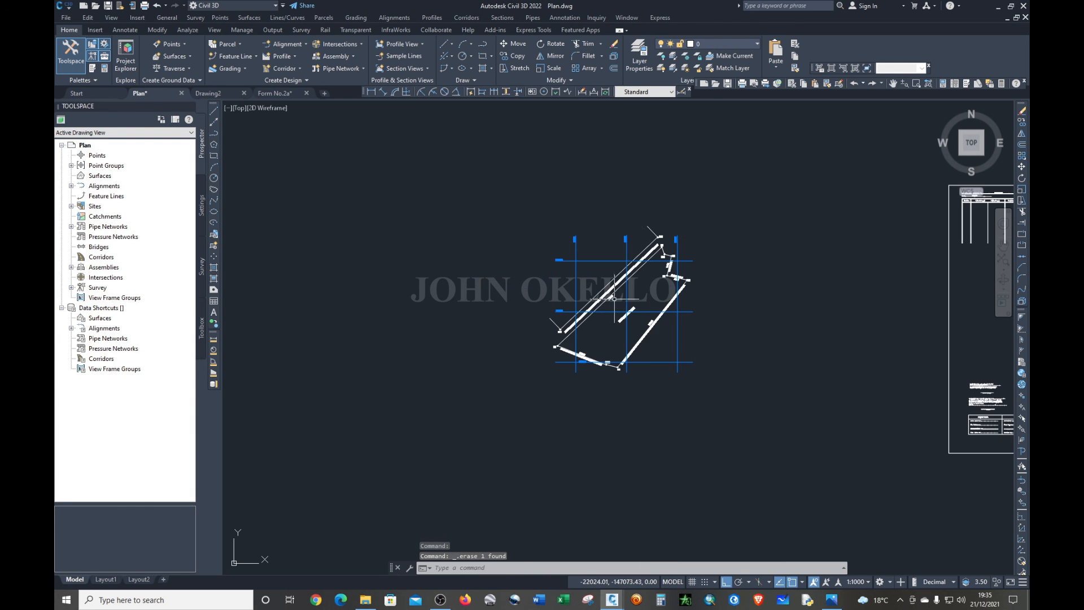
- Move the -147200 grid label to the west end of its grid line, just above it, and save the drawing
scroll(616, 302, up, 2)
scroll(571, 370, up, 4)
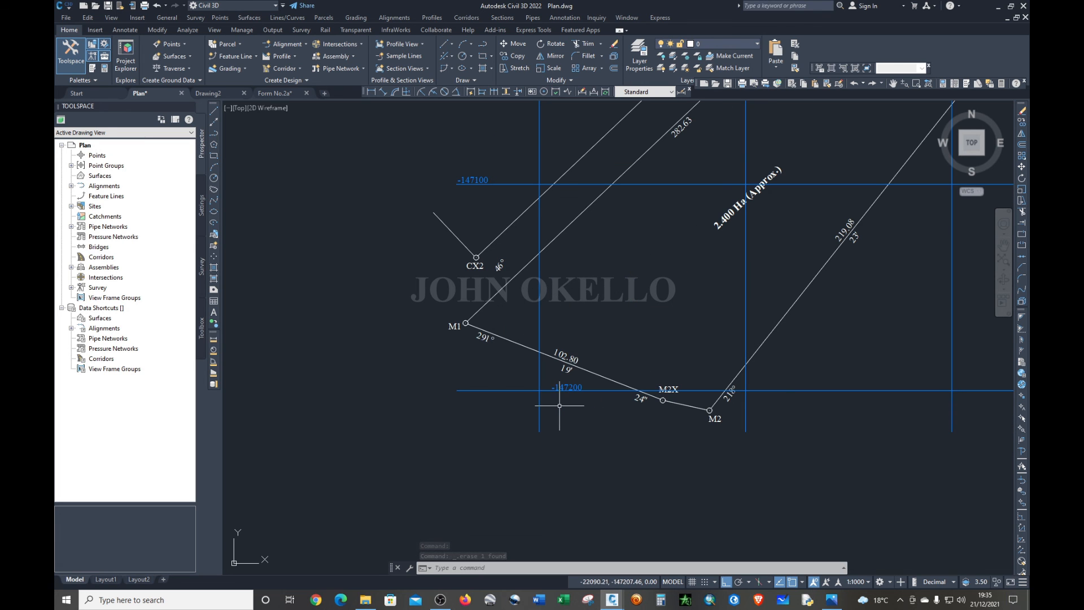
click(567, 387)
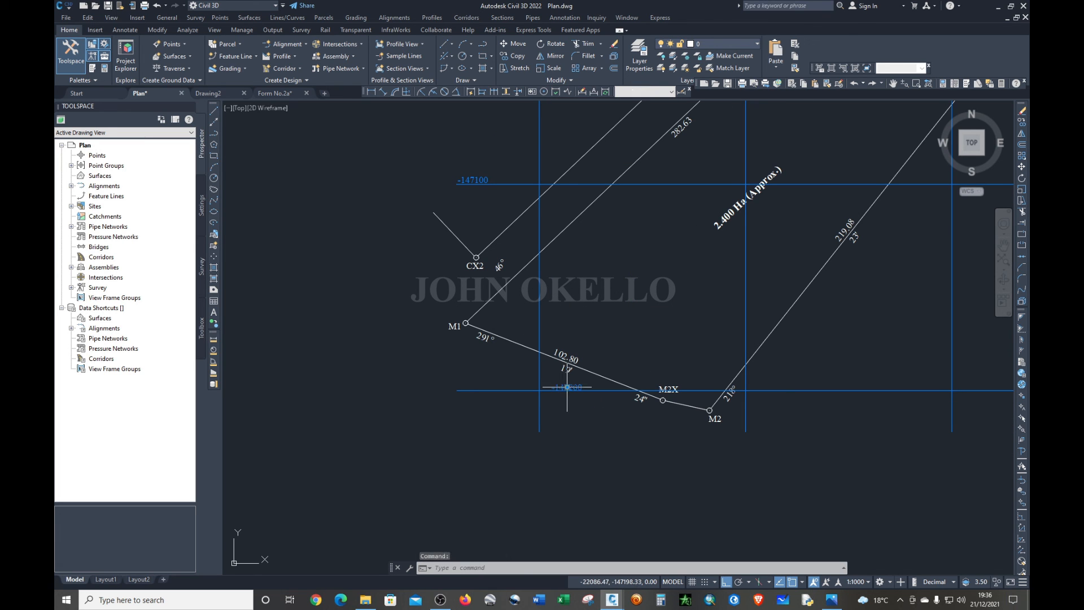
scroll(486, 384, up, 4)
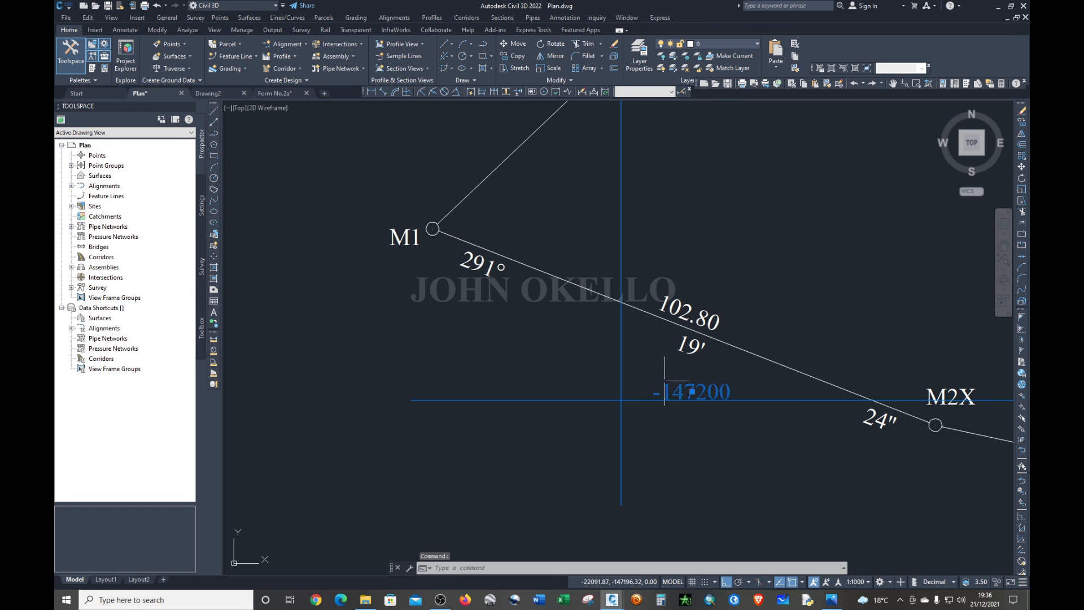
click(691, 390)
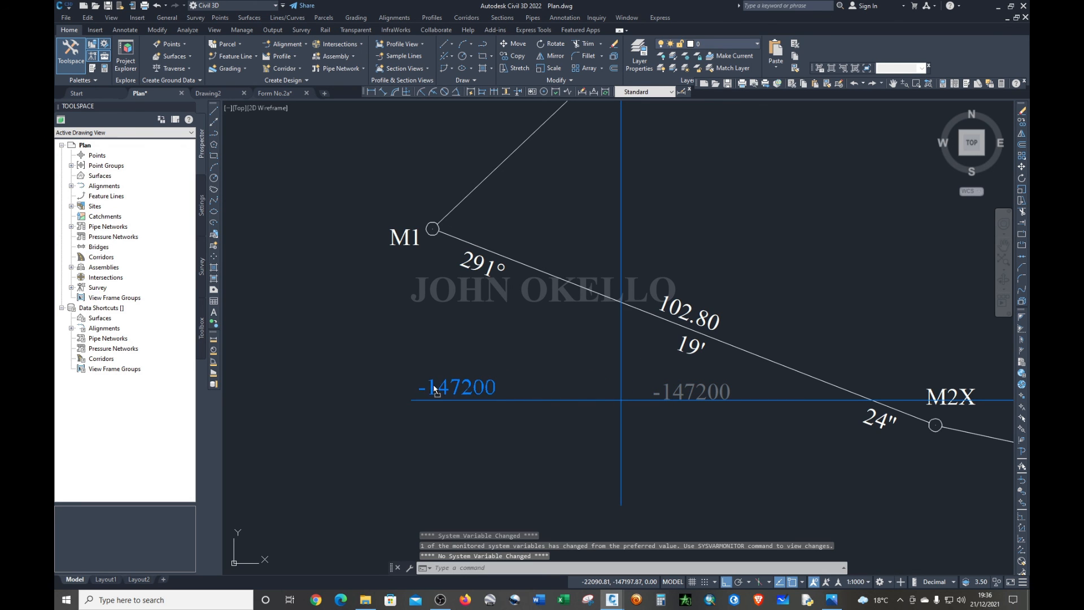
click(431, 388)
scroll(490, 339, down, 6)
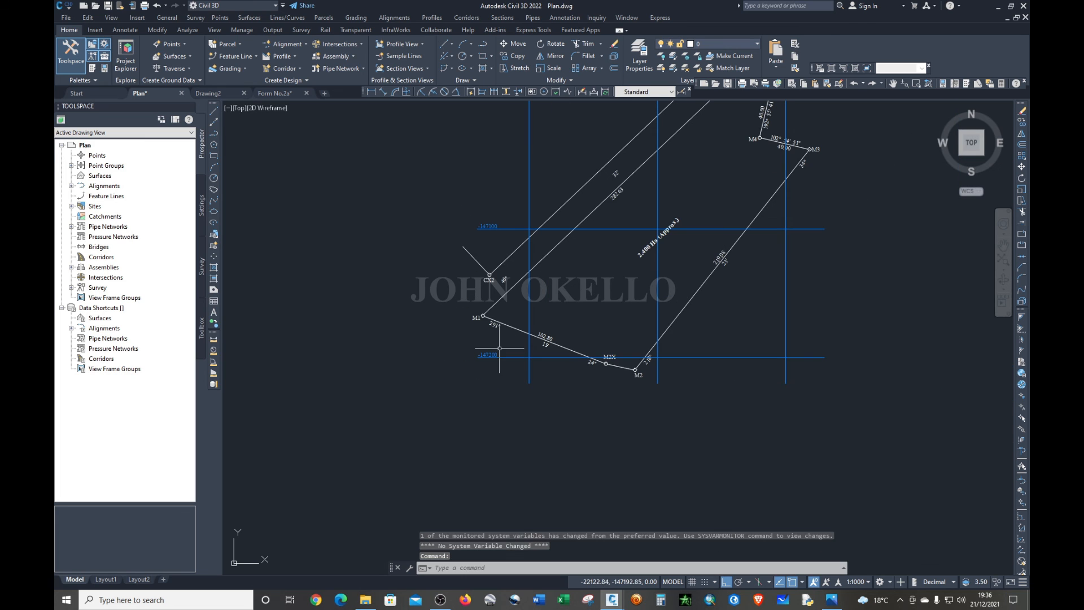
click(107, 7)
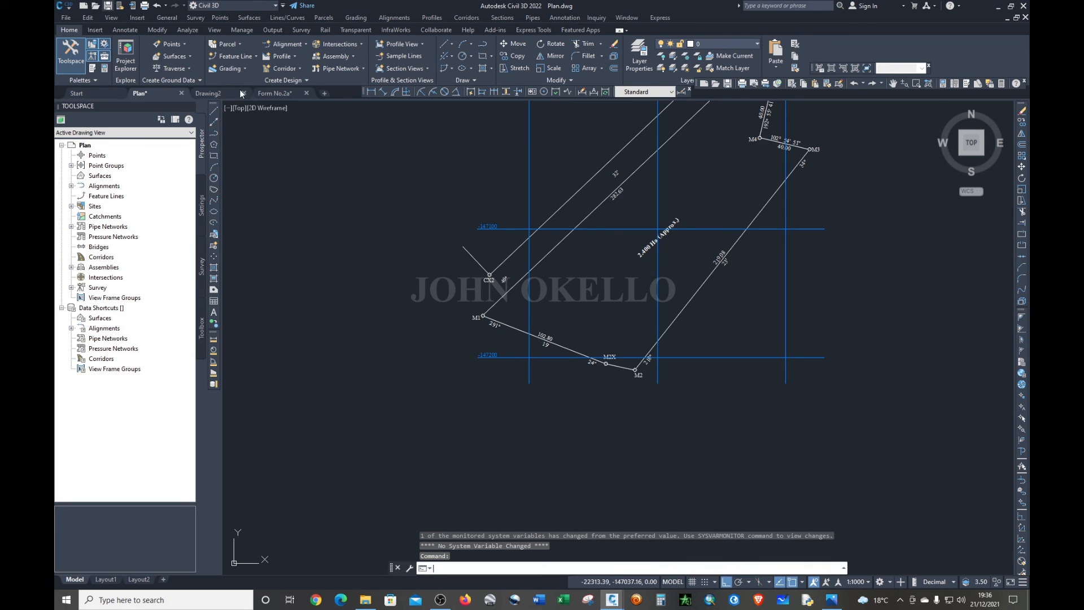
- Switch to Layout1 and check how the parcel plan and grid fit within the form's border
scroll(766, 291, down, 1)
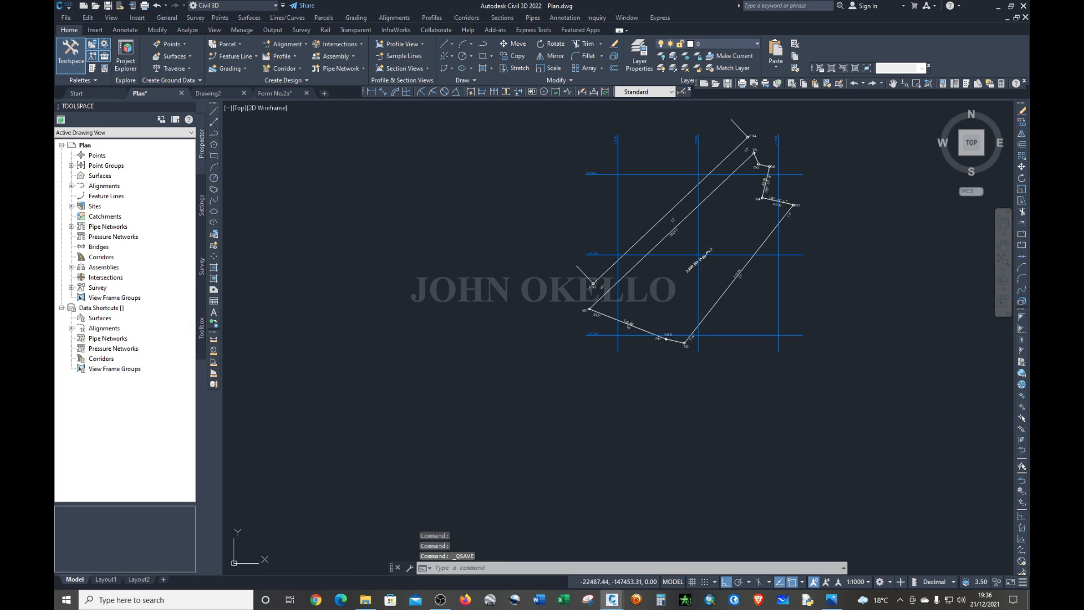
click(108, 580)
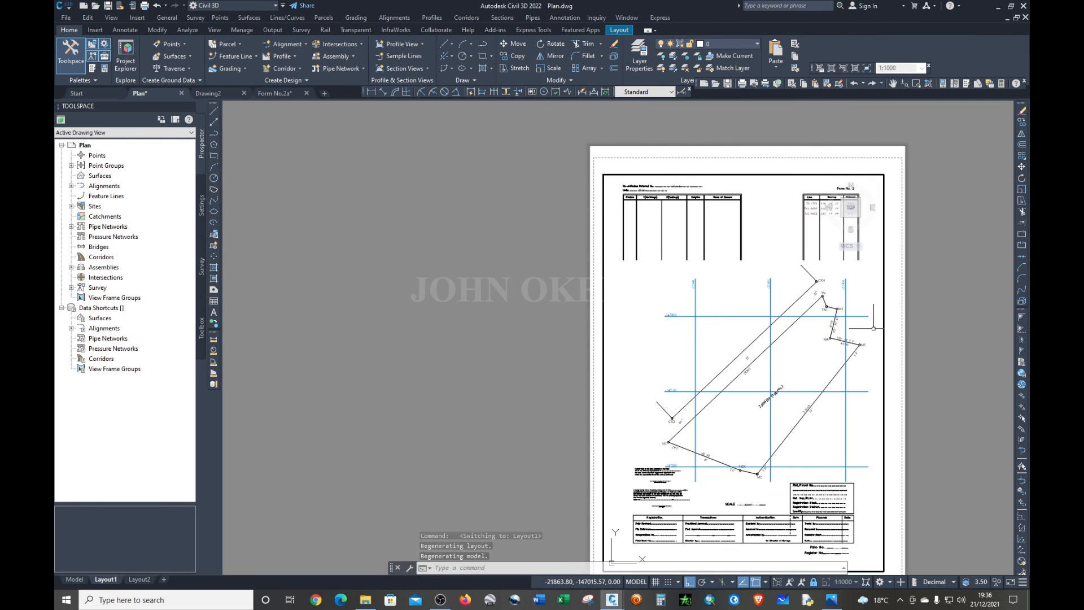
click(869, 358)
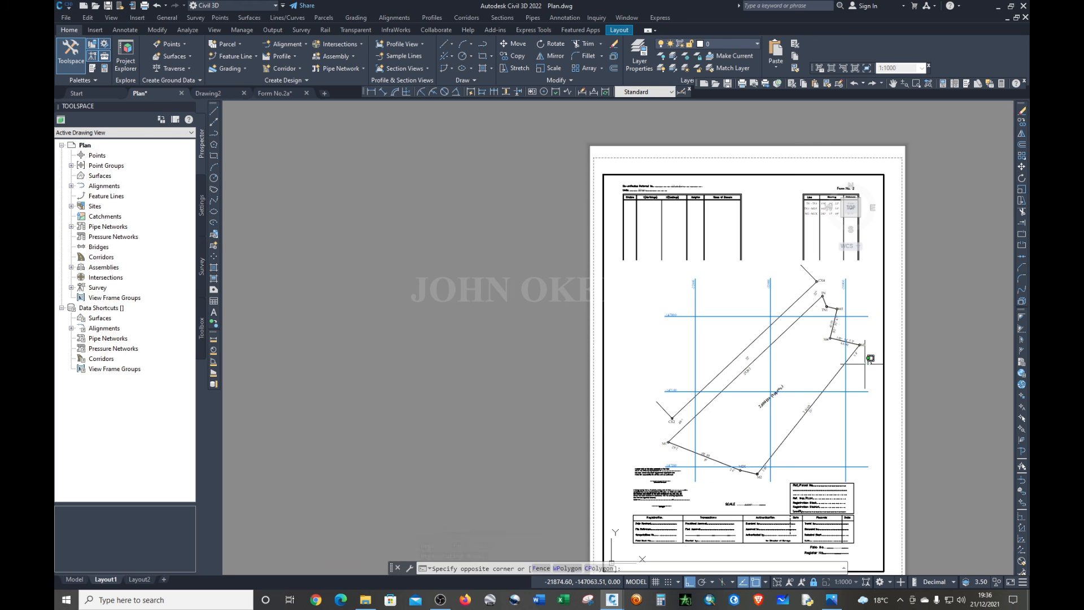
click(870, 359)
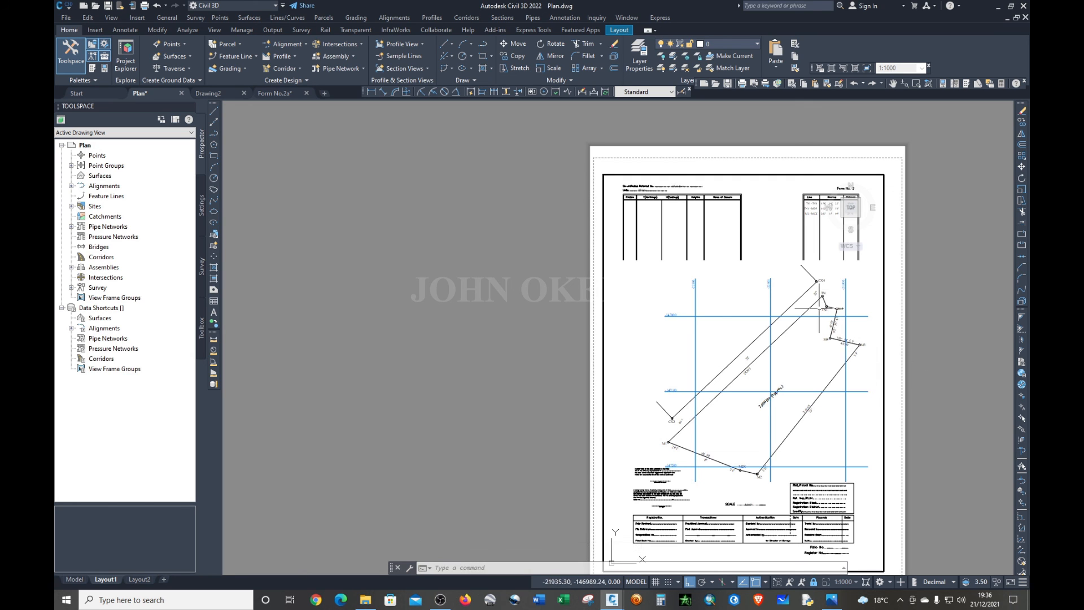
scroll(822, 343, down, 4)
scroll(822, 343, up, 2)
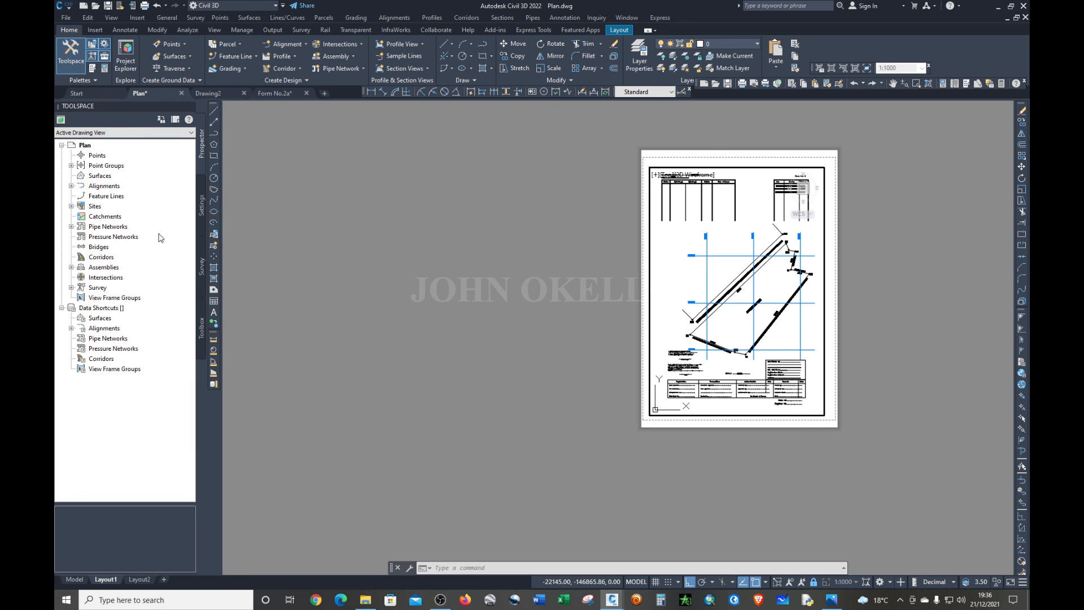
- Start a single-sheet plot of Layout1 and set the plot area to a window from corner to corner of the form's border
click(64, 17)
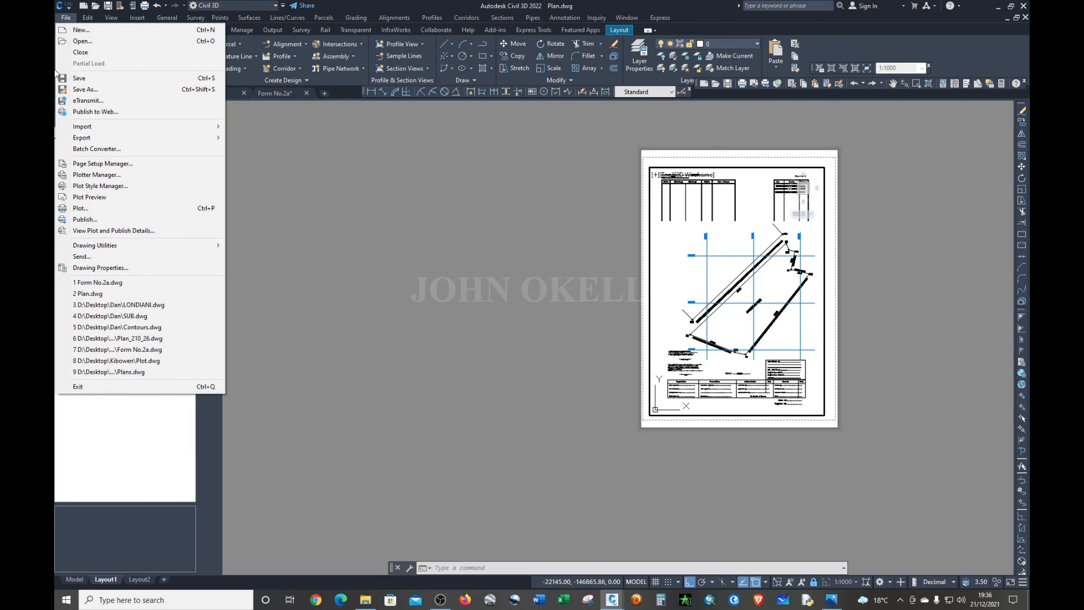
click(90, 208)
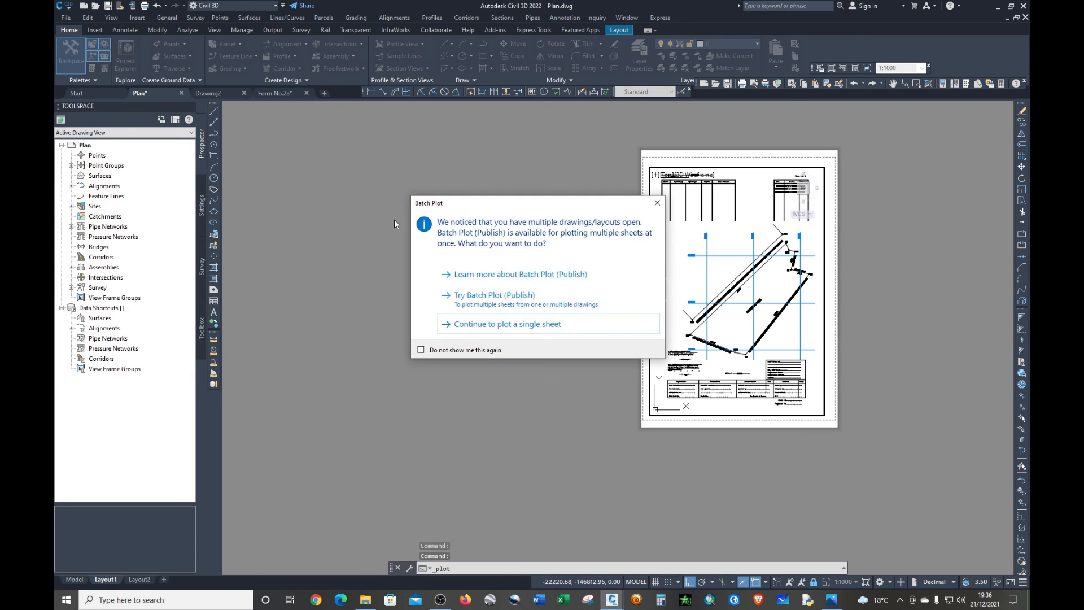
click(657, 202)
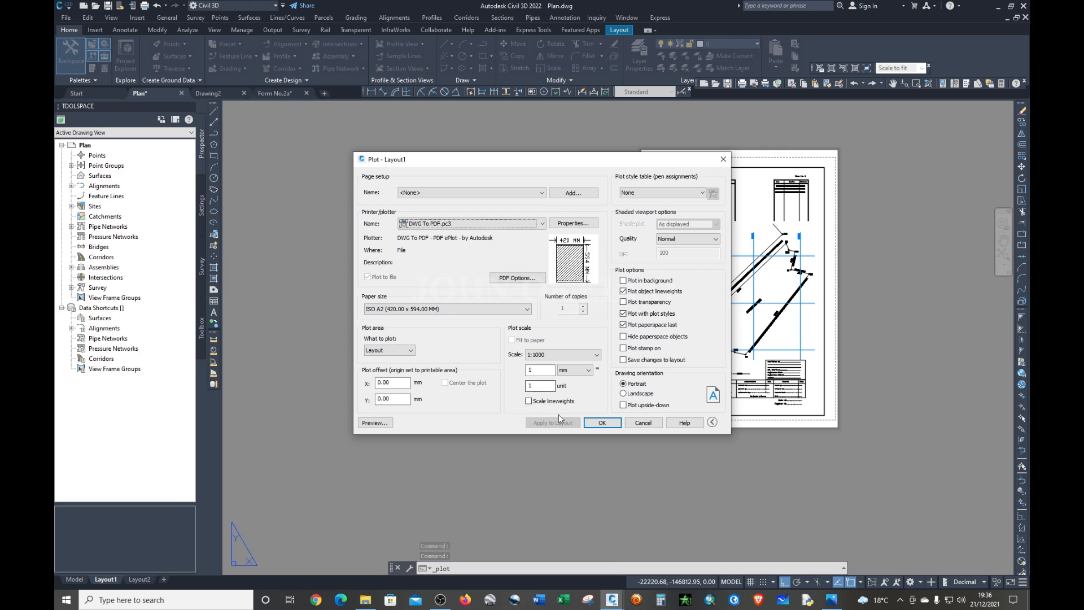
click(410, 350)
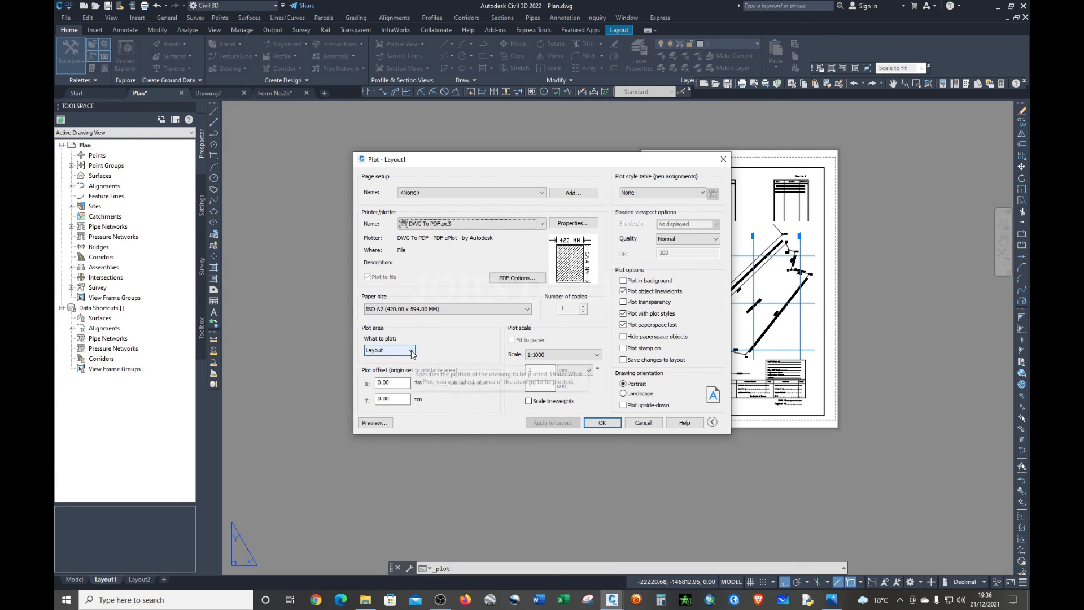
click(388, 384)
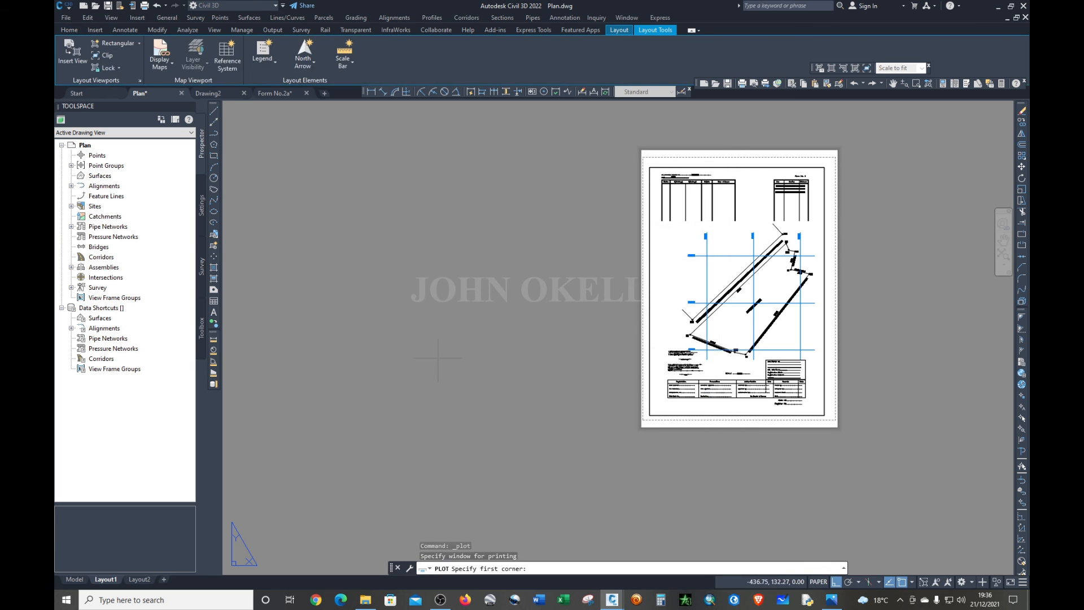
click(649, 167)
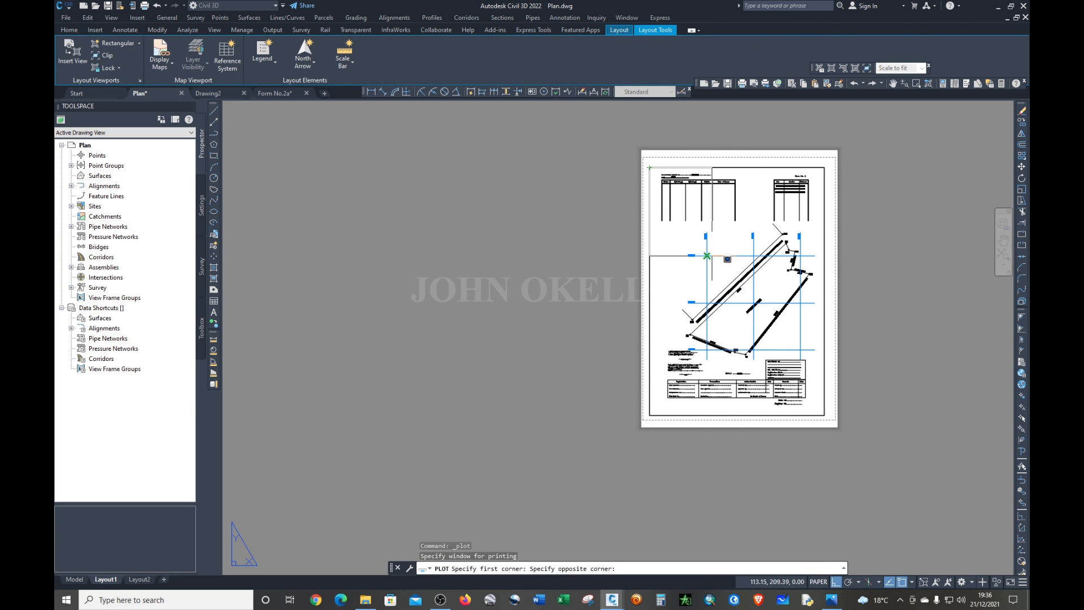
click(824, 416)
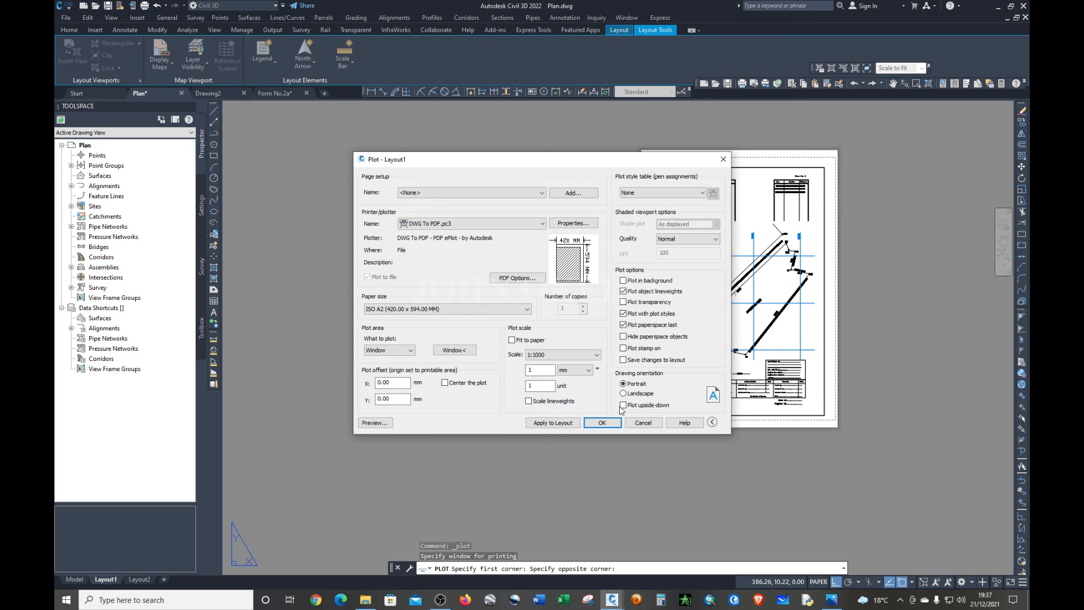
- Plot the sheet to Plan-Layout1.pdf in the desktop's Survey plan folder and close the resulting PDF
click(602, 422)
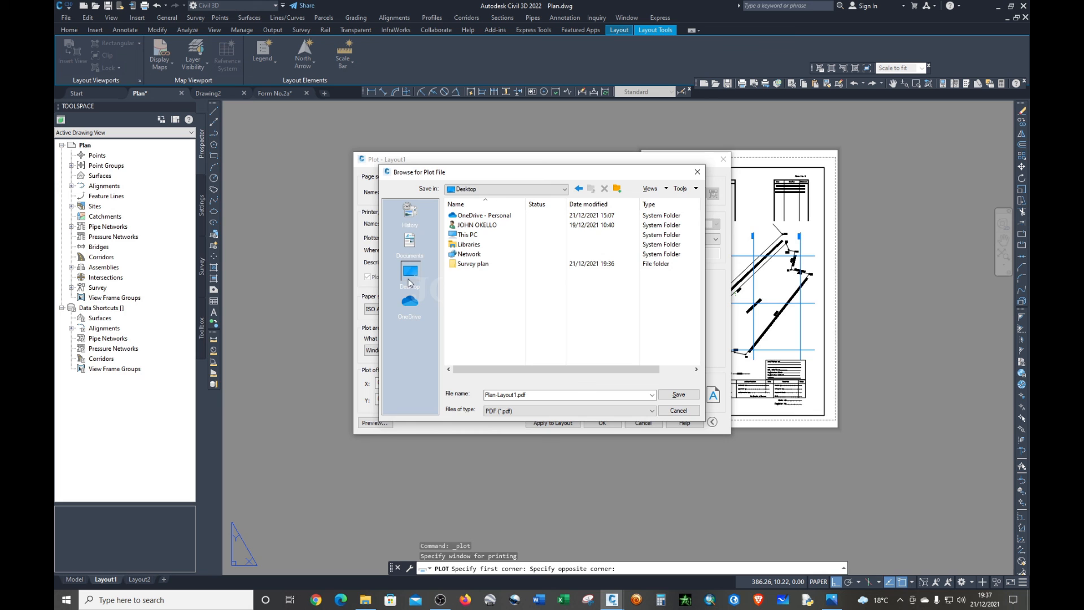
click(481, 263)
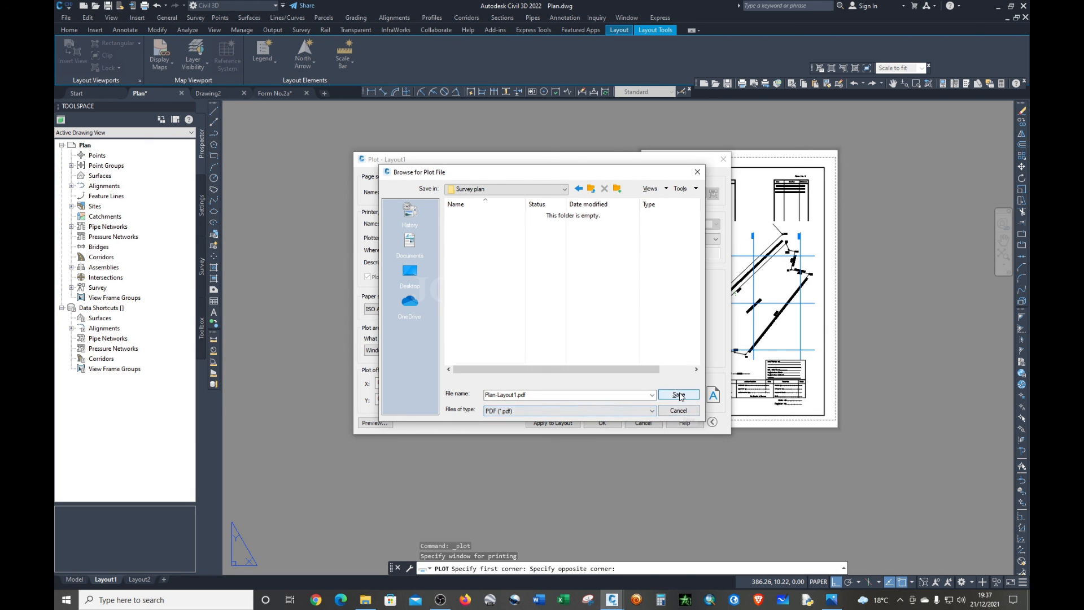
click(678, 394)
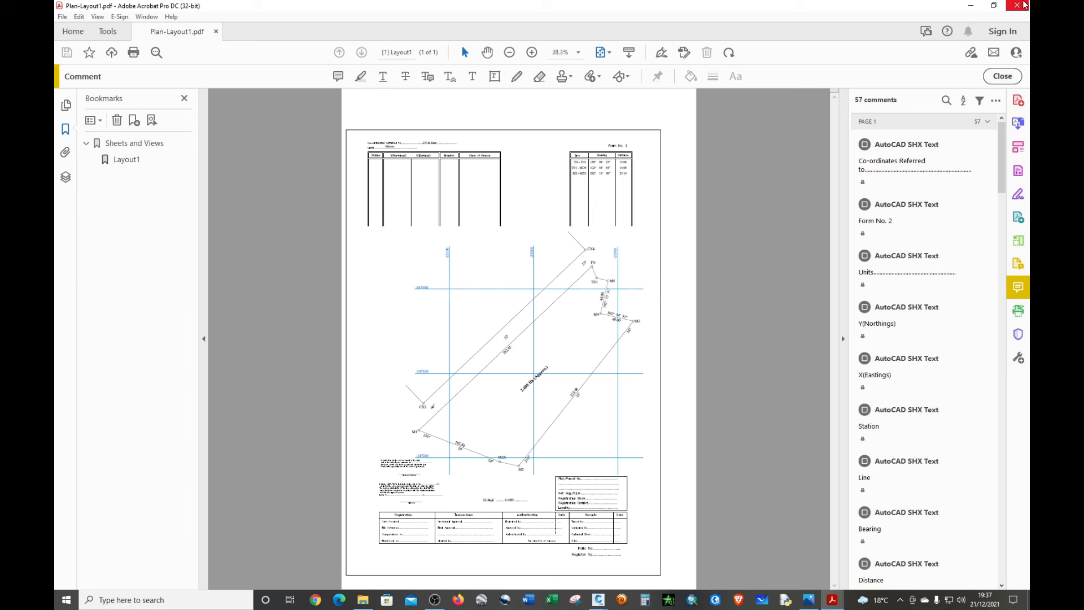
click(1017, 5)
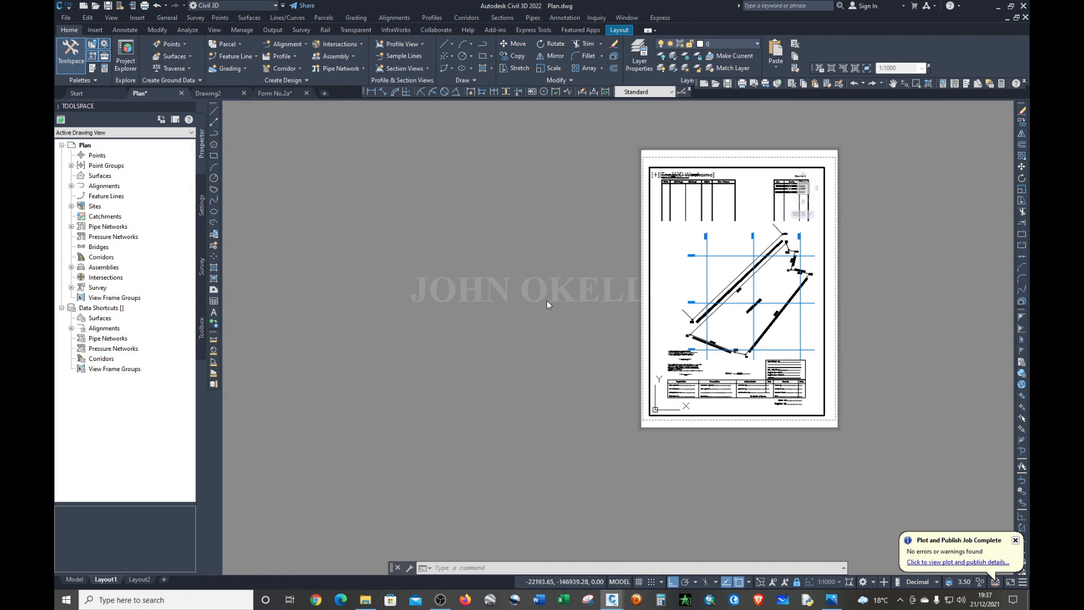
- Save Plan.dwg and quit the program, saving the changes to Form No.2a.dwg
click(108, 9)
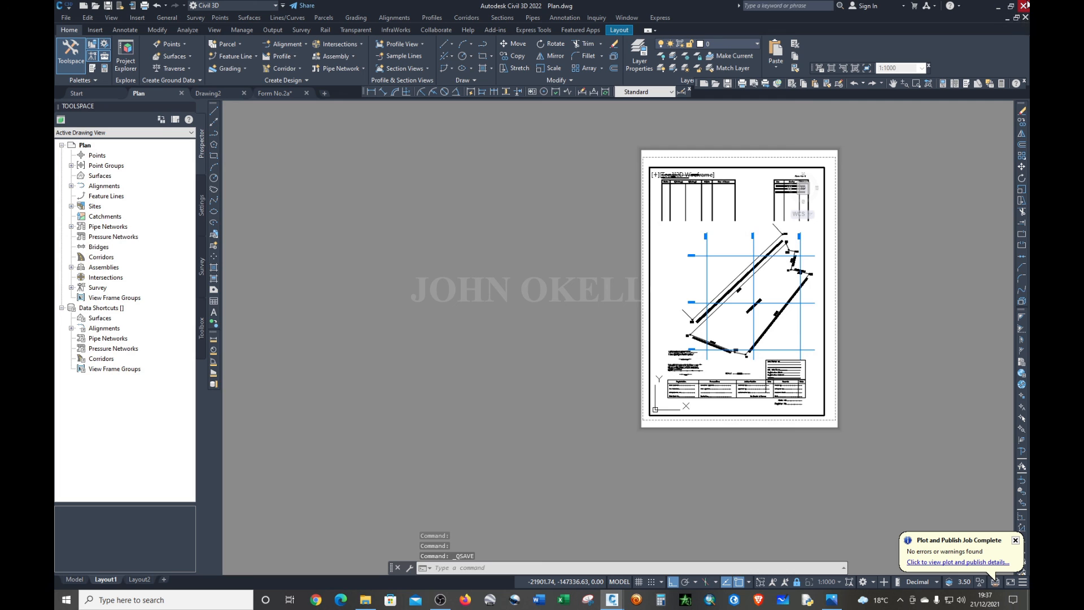
click(1024, 6)
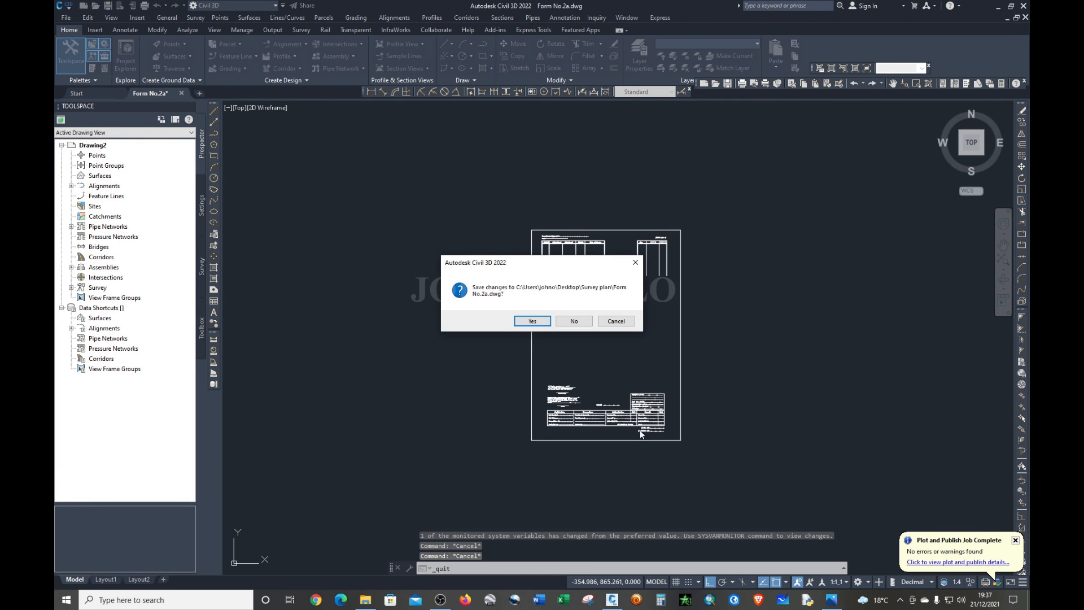
click(542, 321)
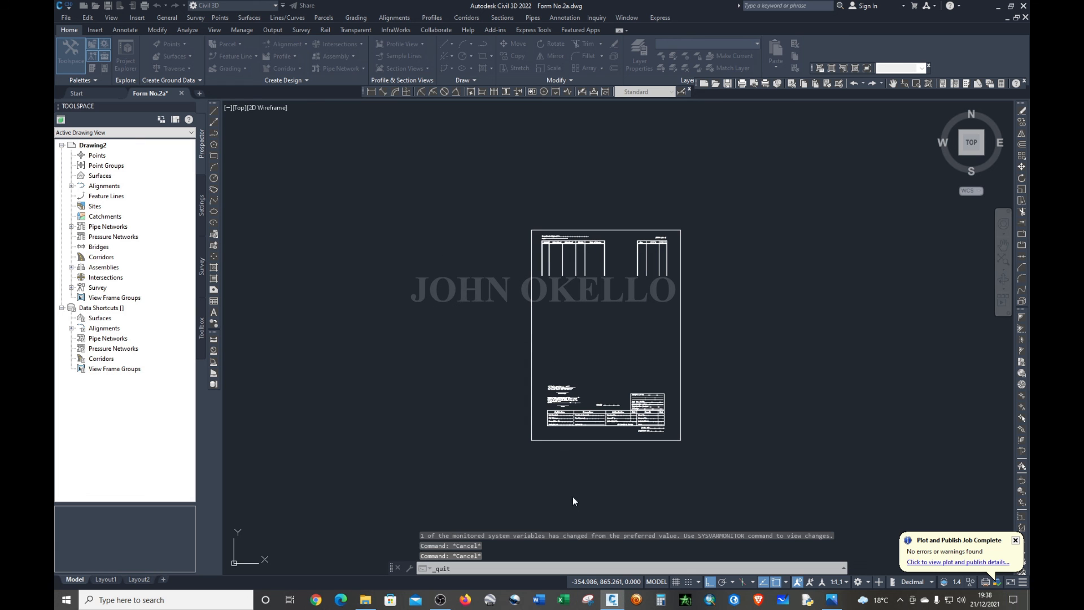